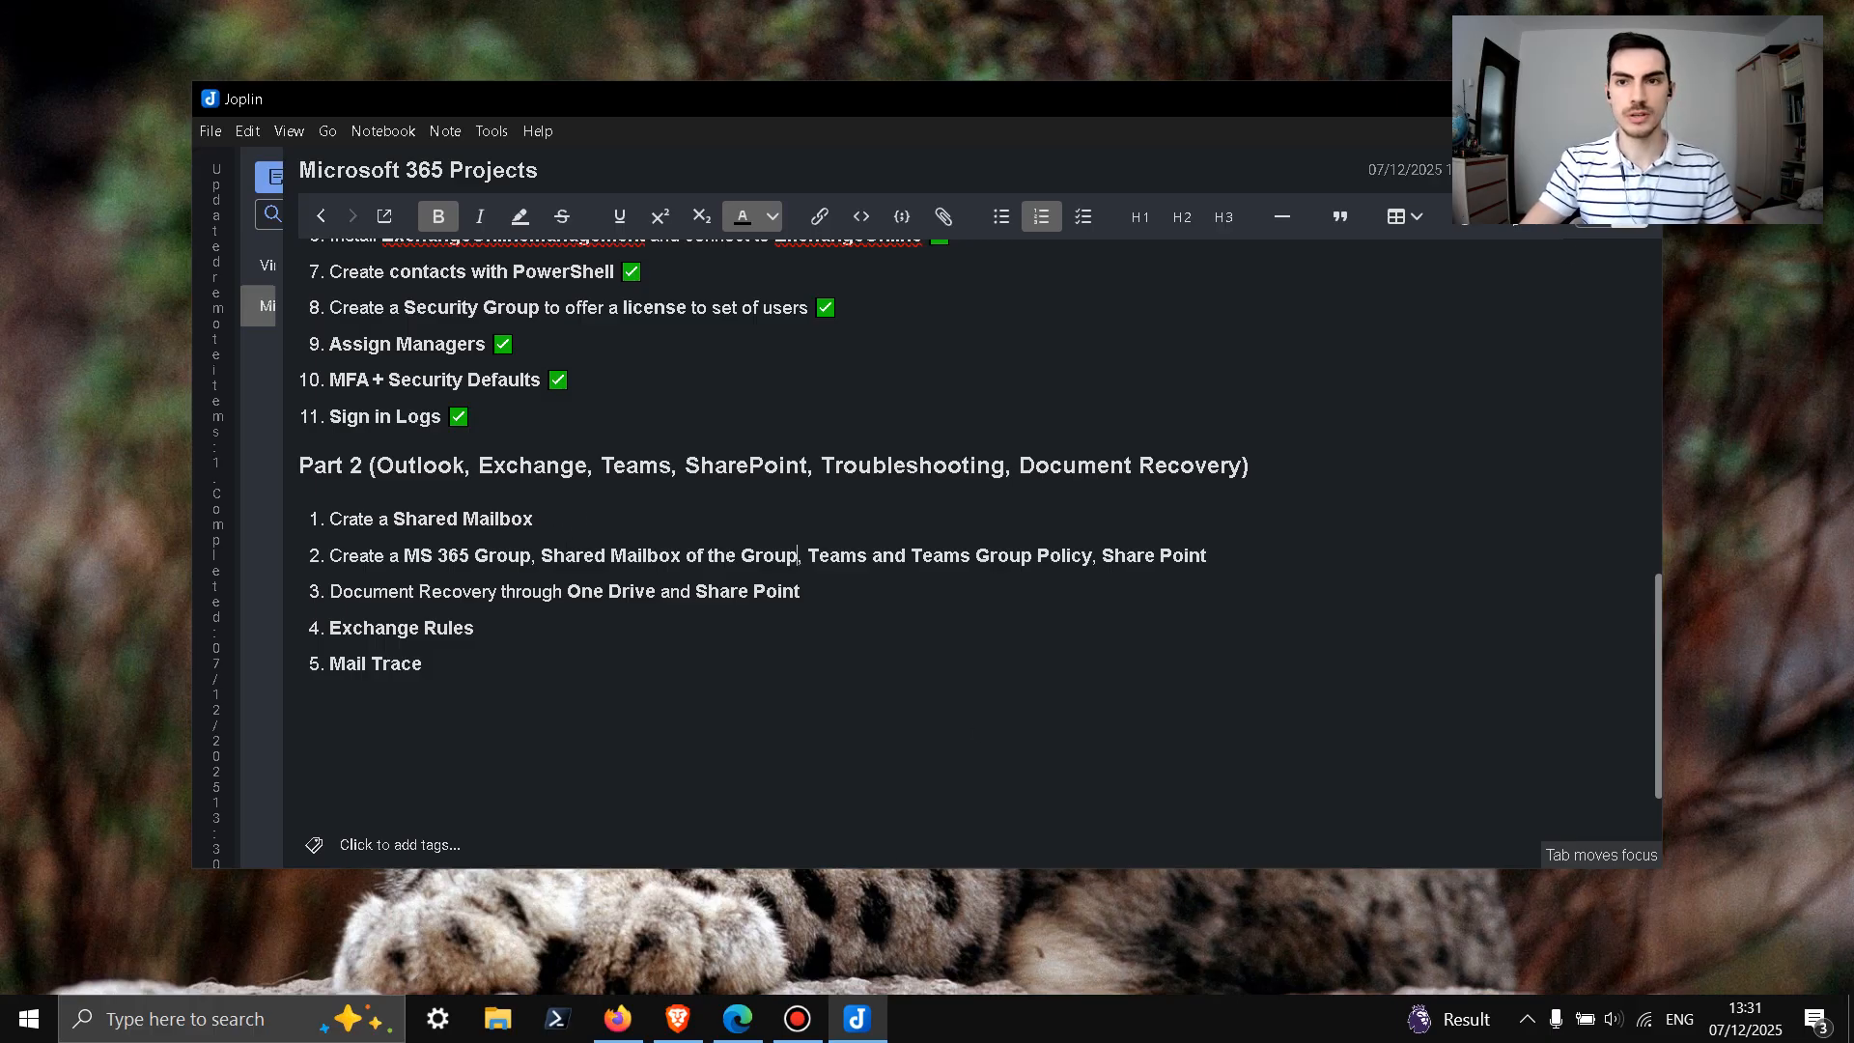
Step: Set the checklist notes aside and bring up the Exchange admin center's Manage mailboxes page
left_click(1524, 99)
left_click(618, 1019)
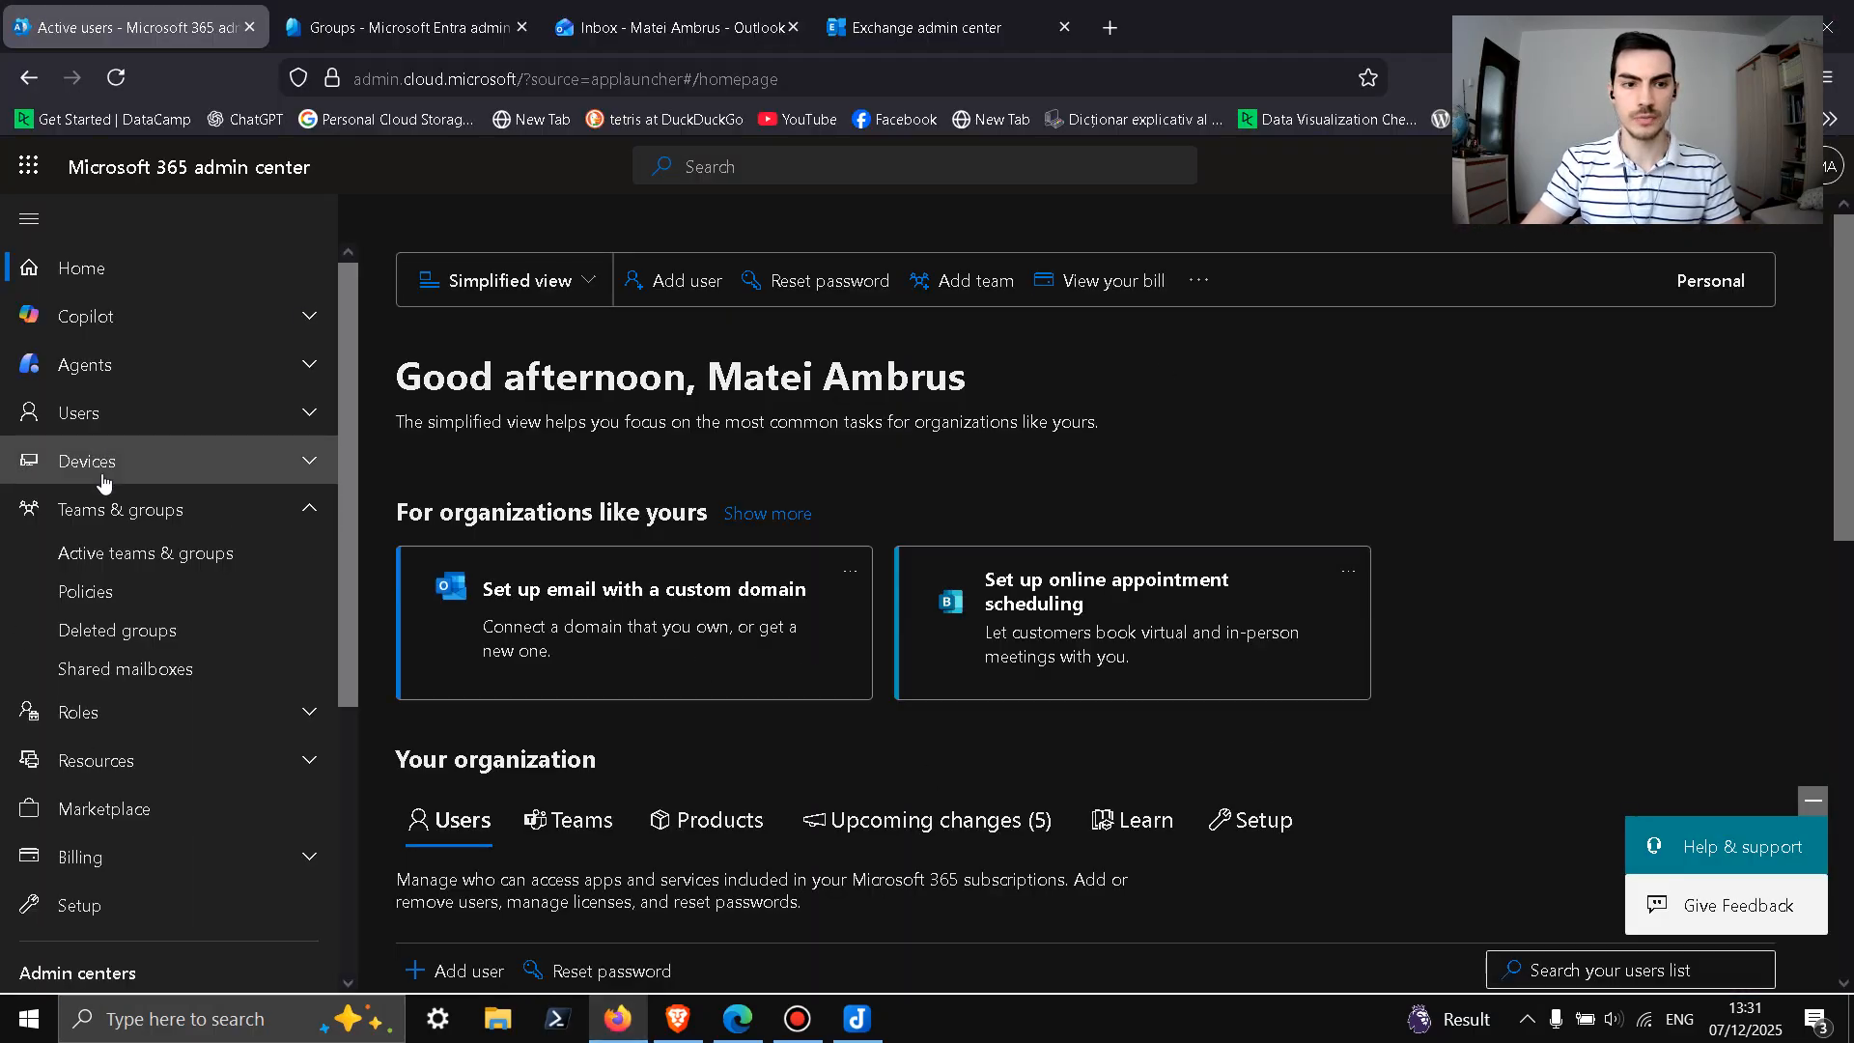
scroll(170, 705, "down", 3)
scroll(208, 811, "down", 3)
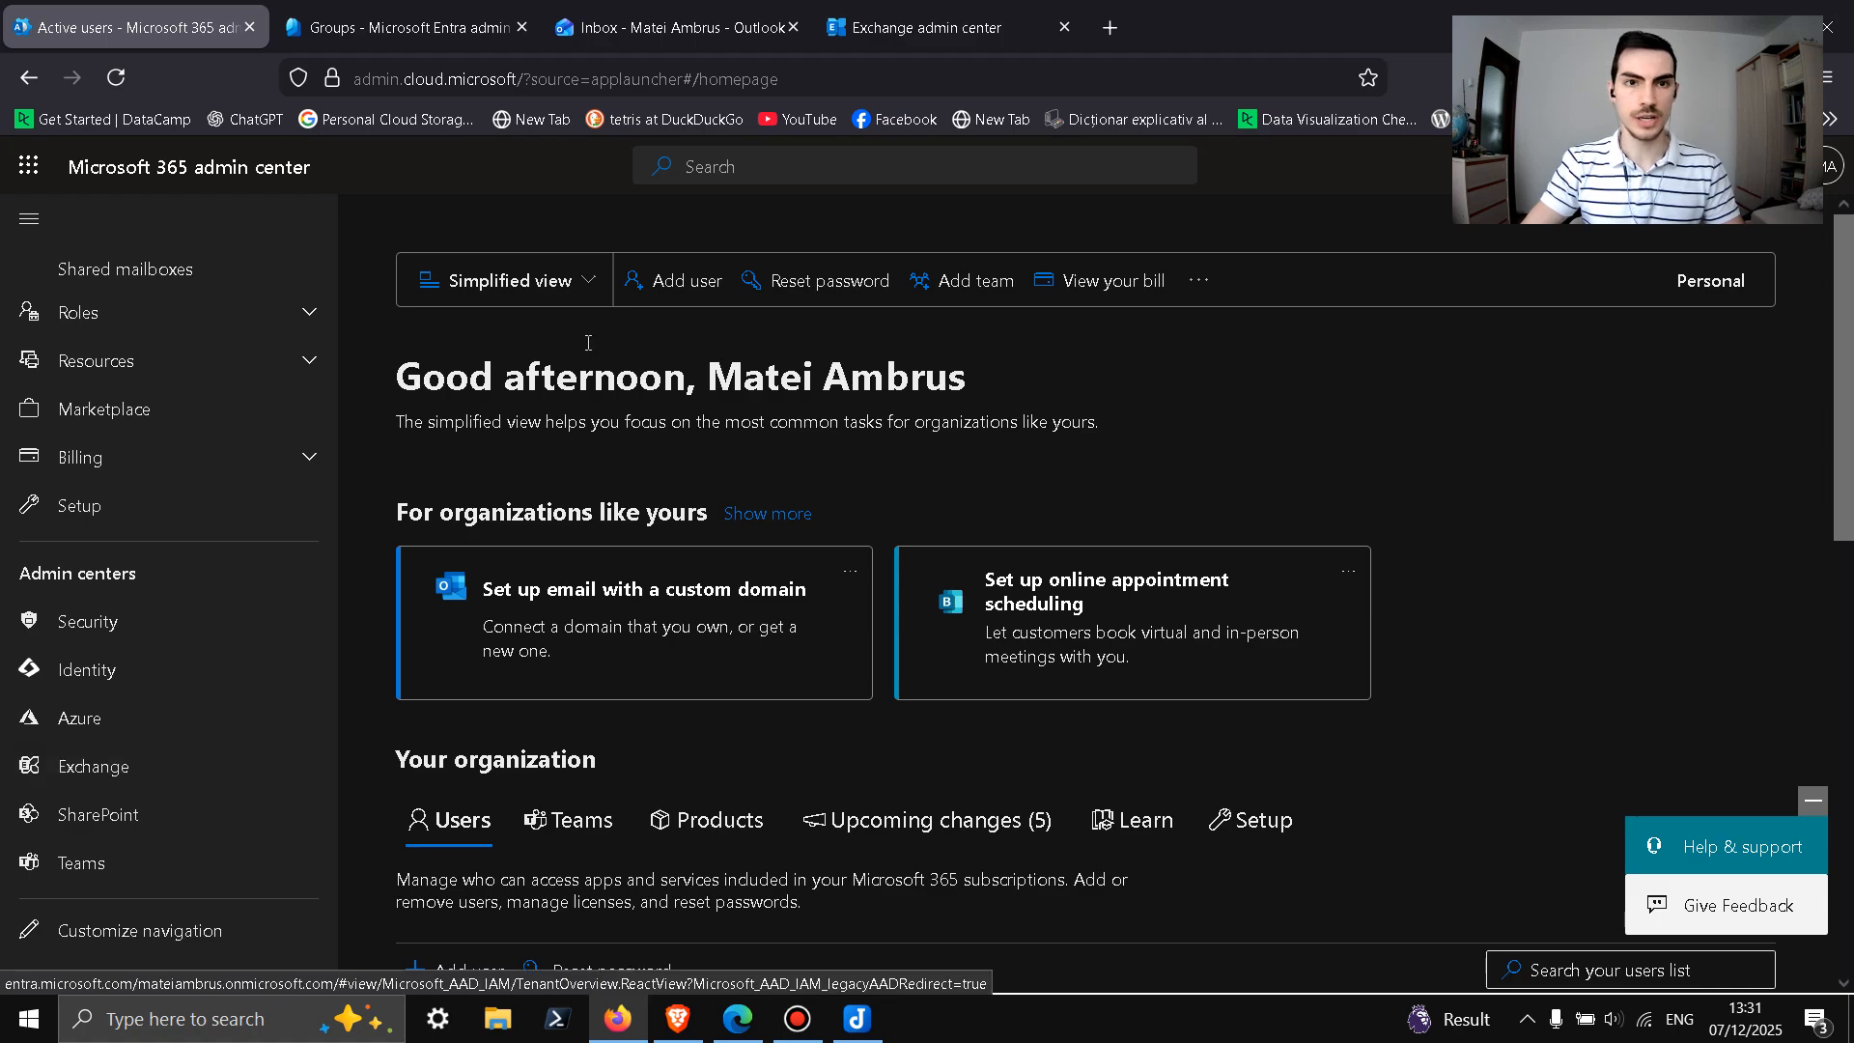
left_click_drag(927, 27, 406, 28)
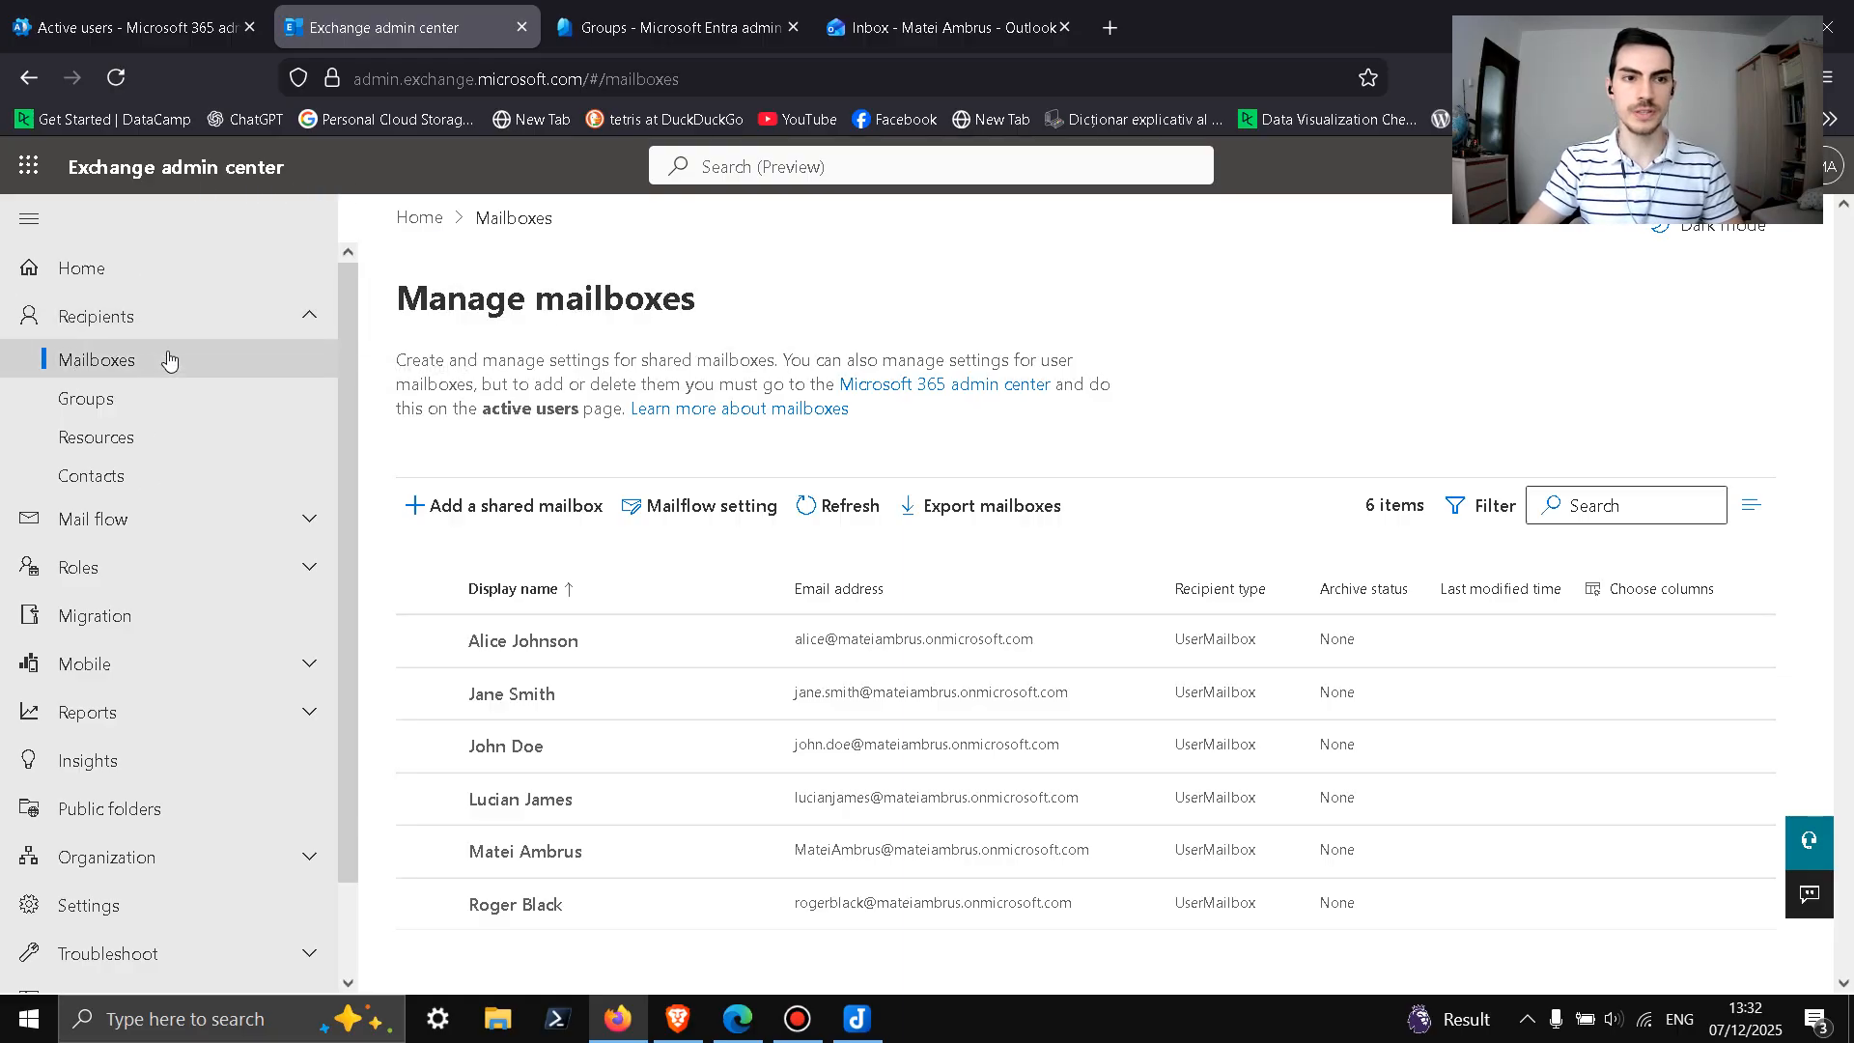
Step: Create shared mailbox 'MailBox' with address and alias 'mailbox' on the onmicrosoft domain
left_click(484, 521)
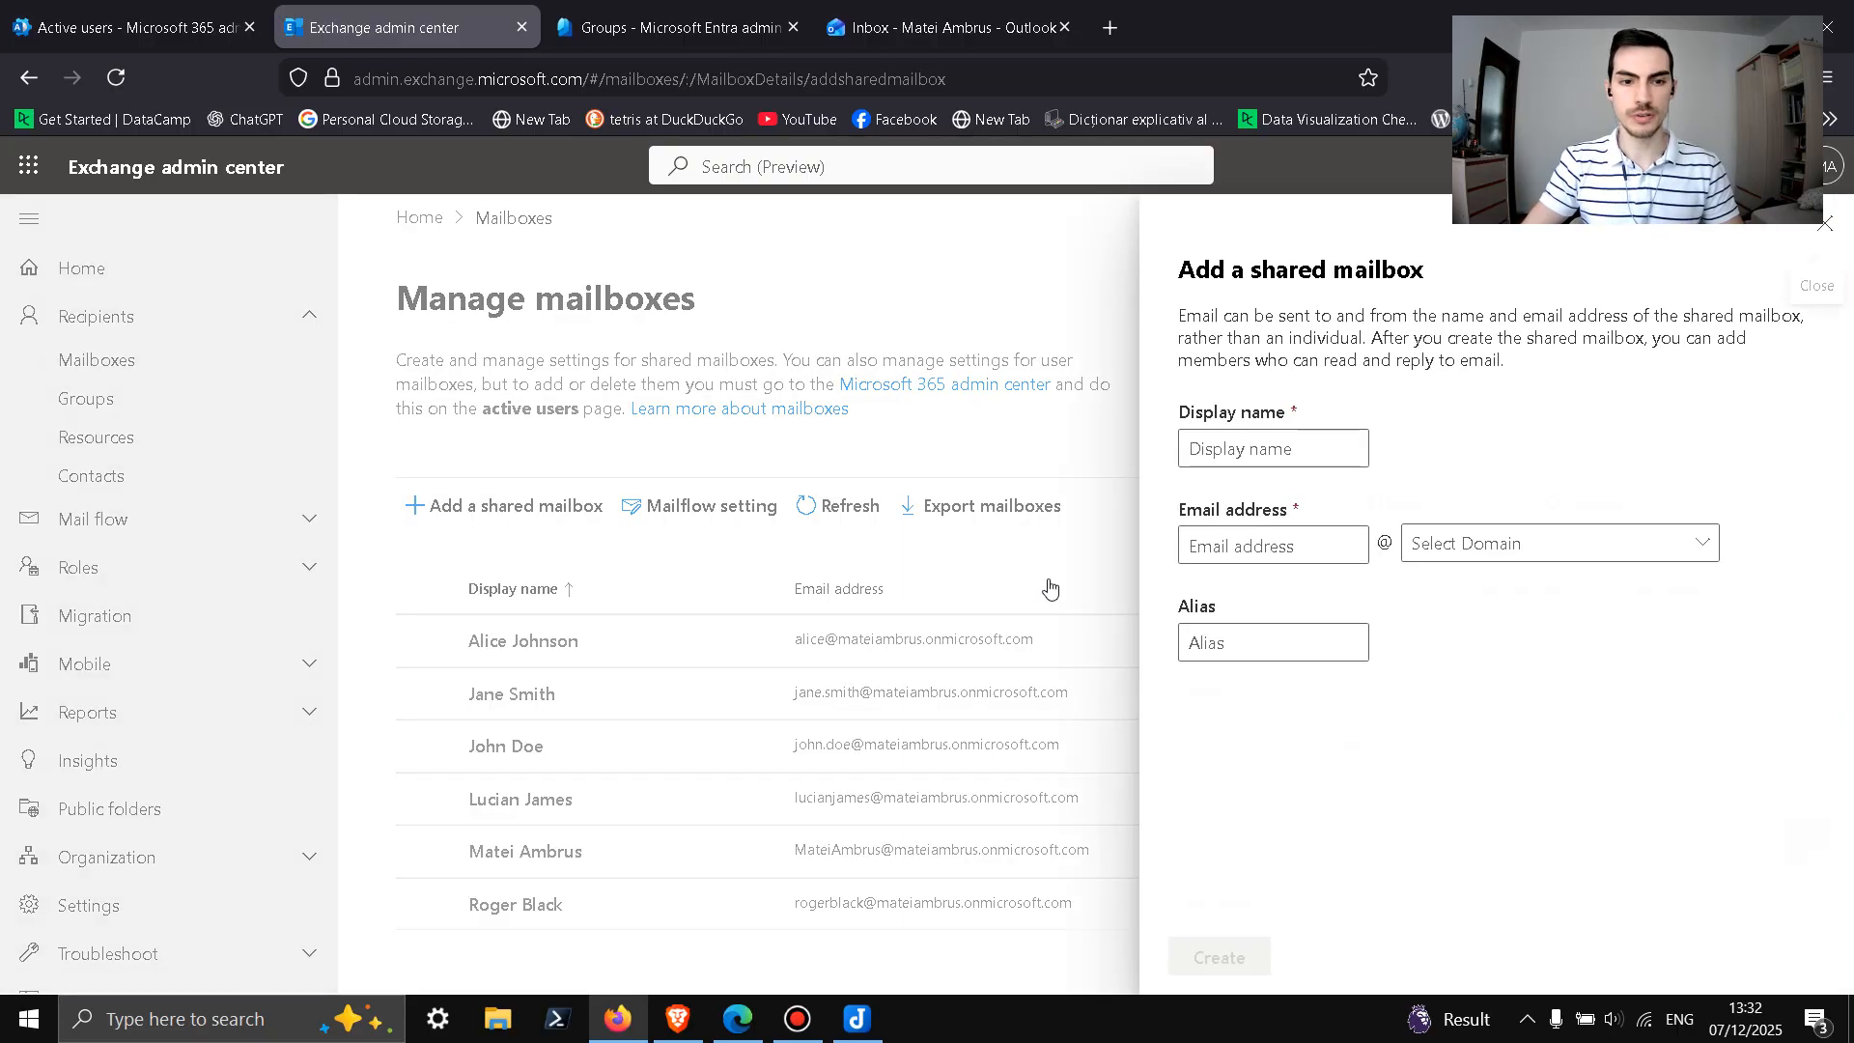
left_click(1244, 446)
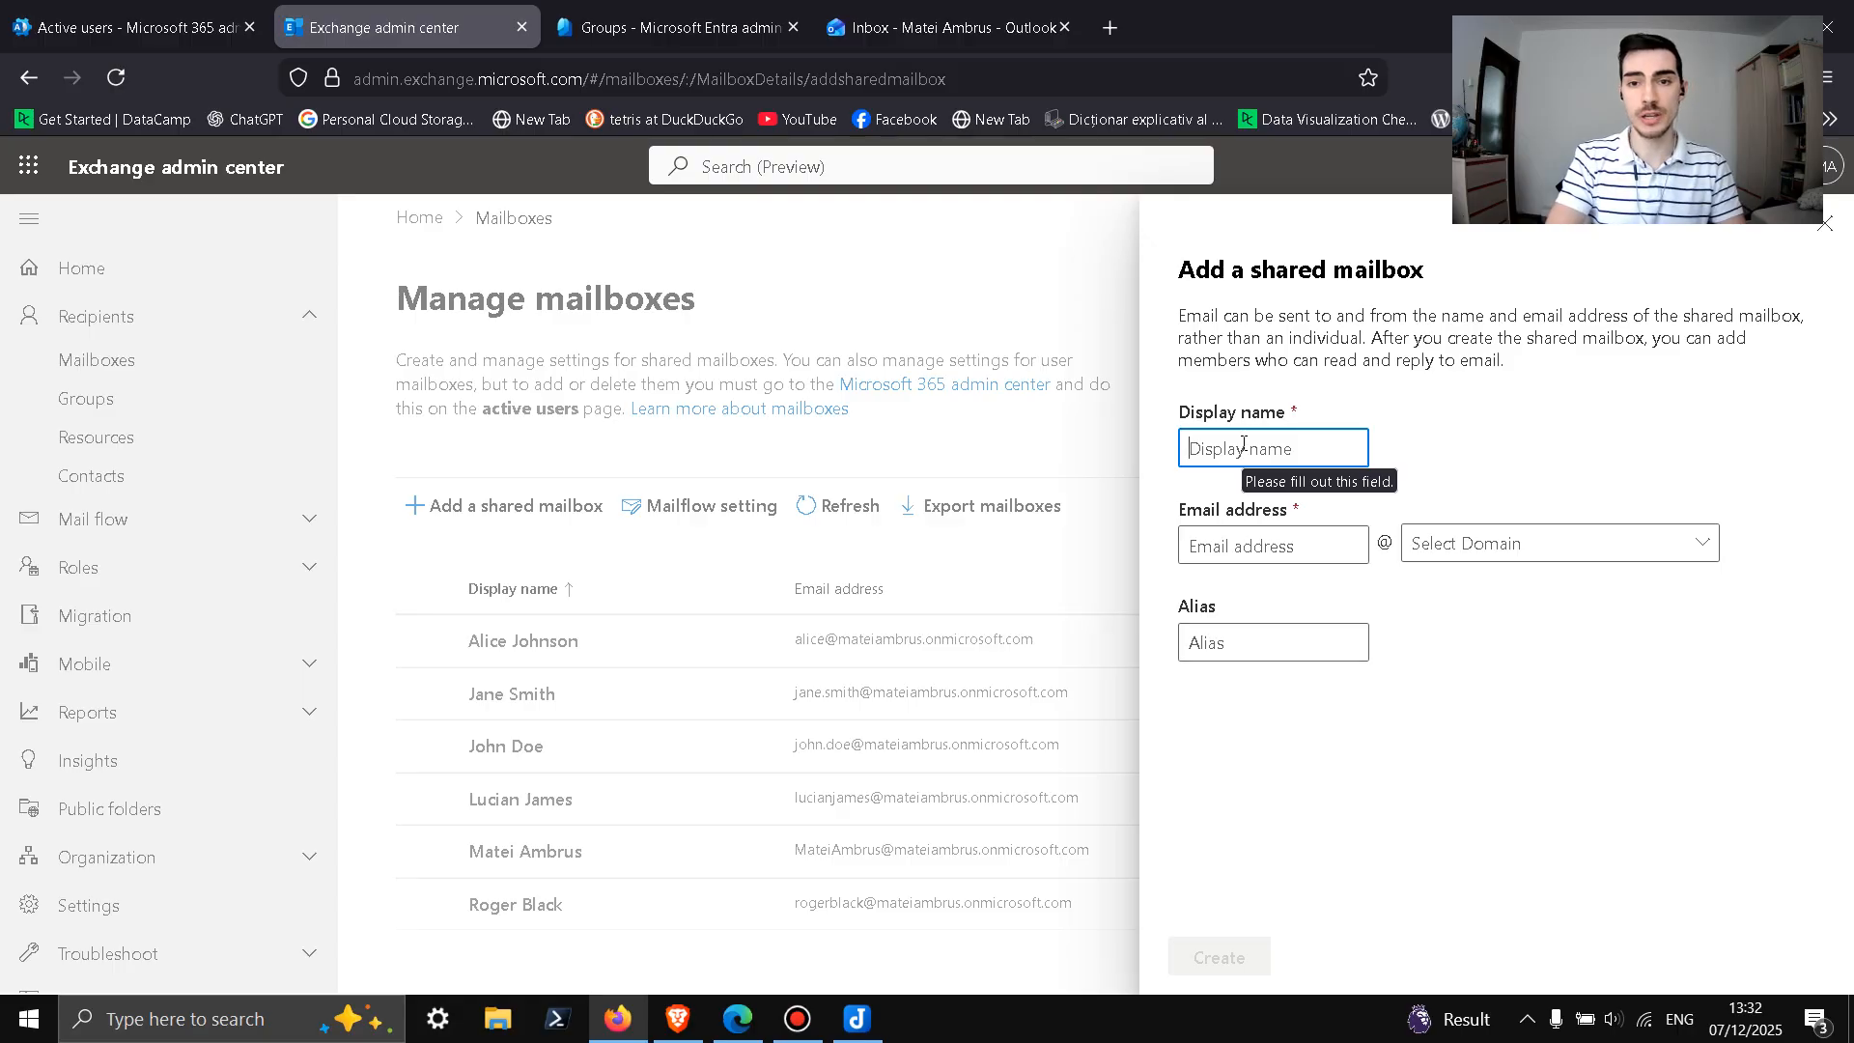
type("MailBox")
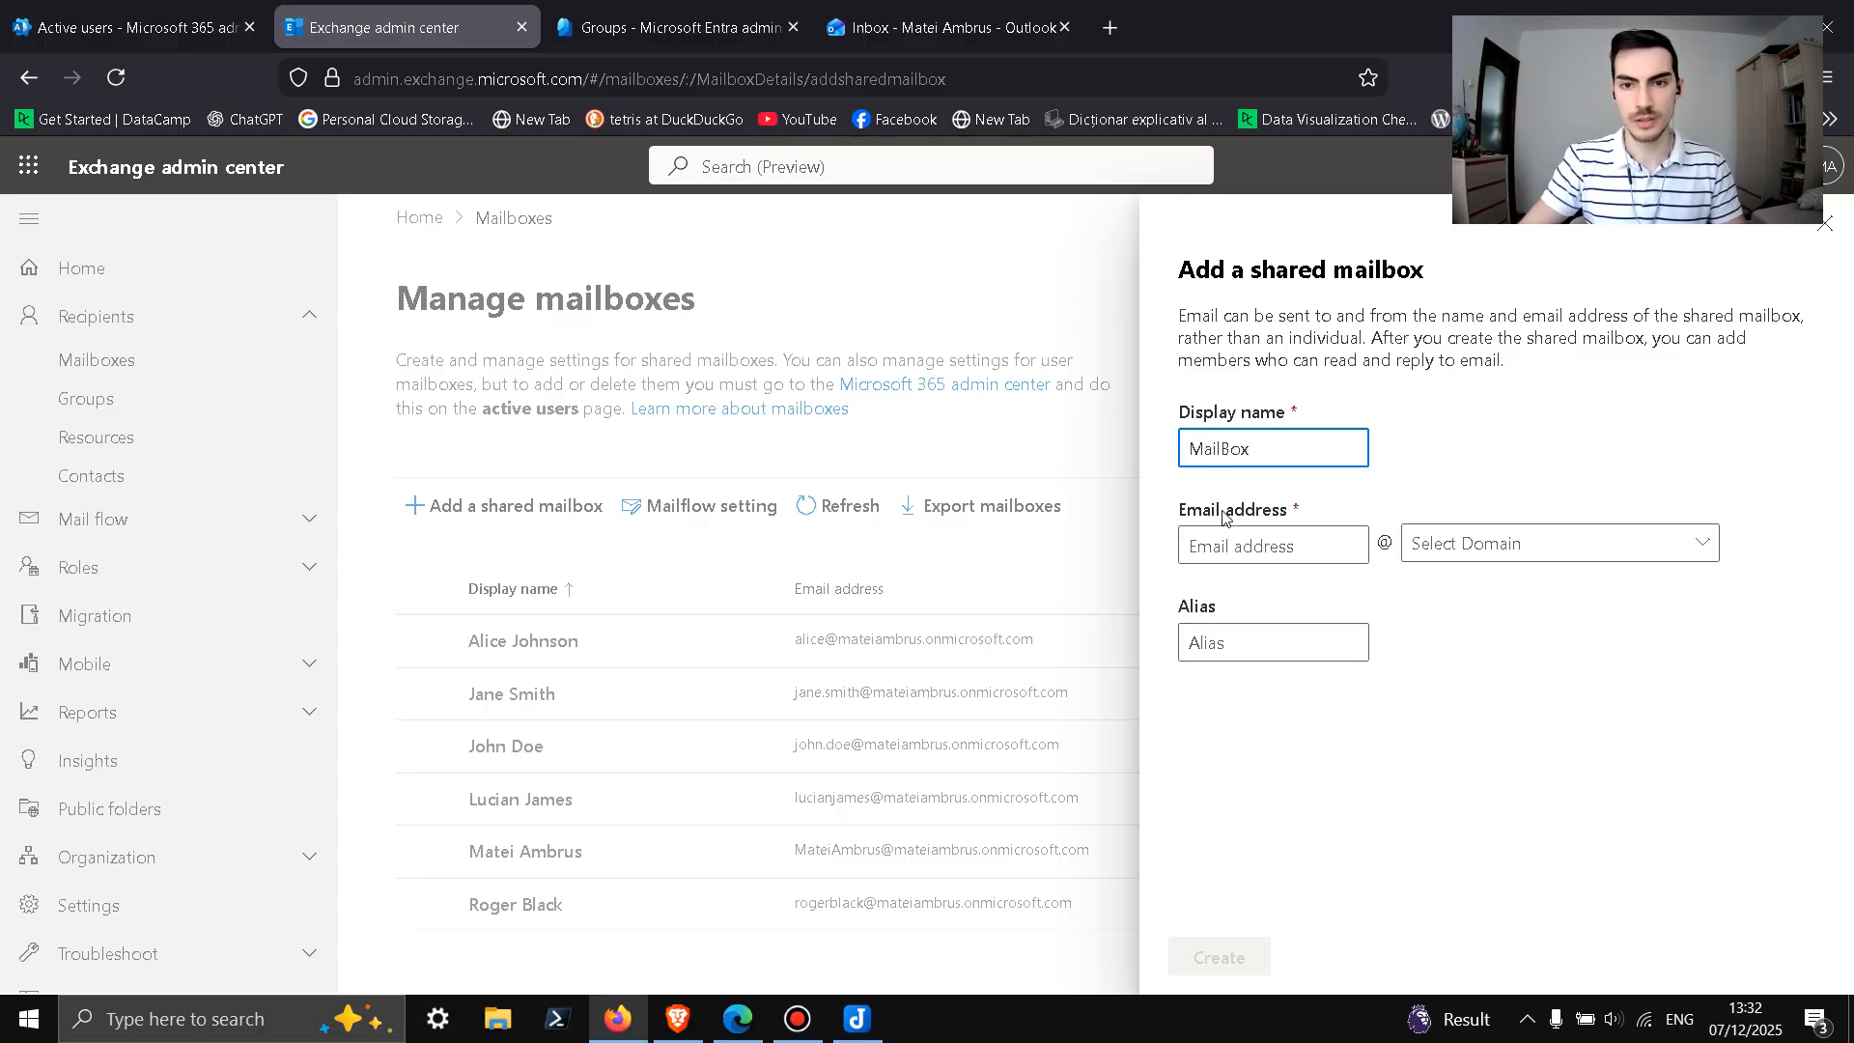
key("Tab")
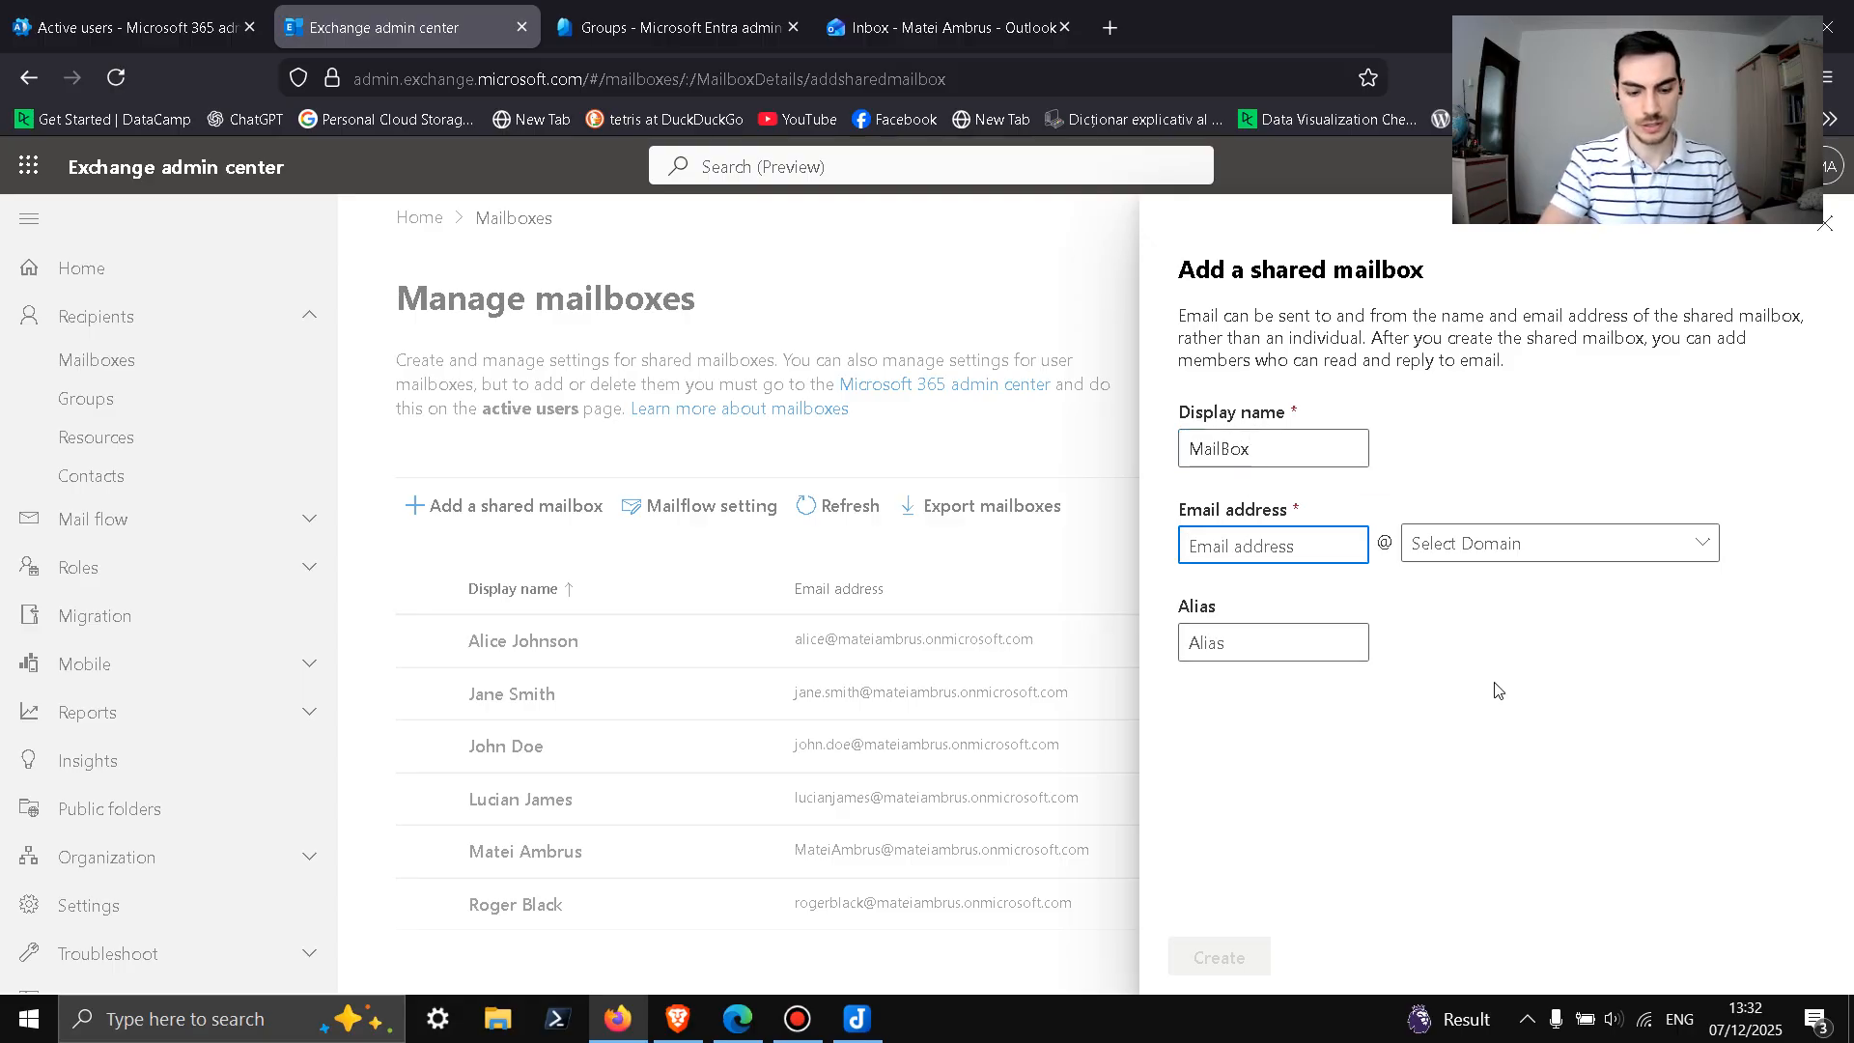
type("mailbox")
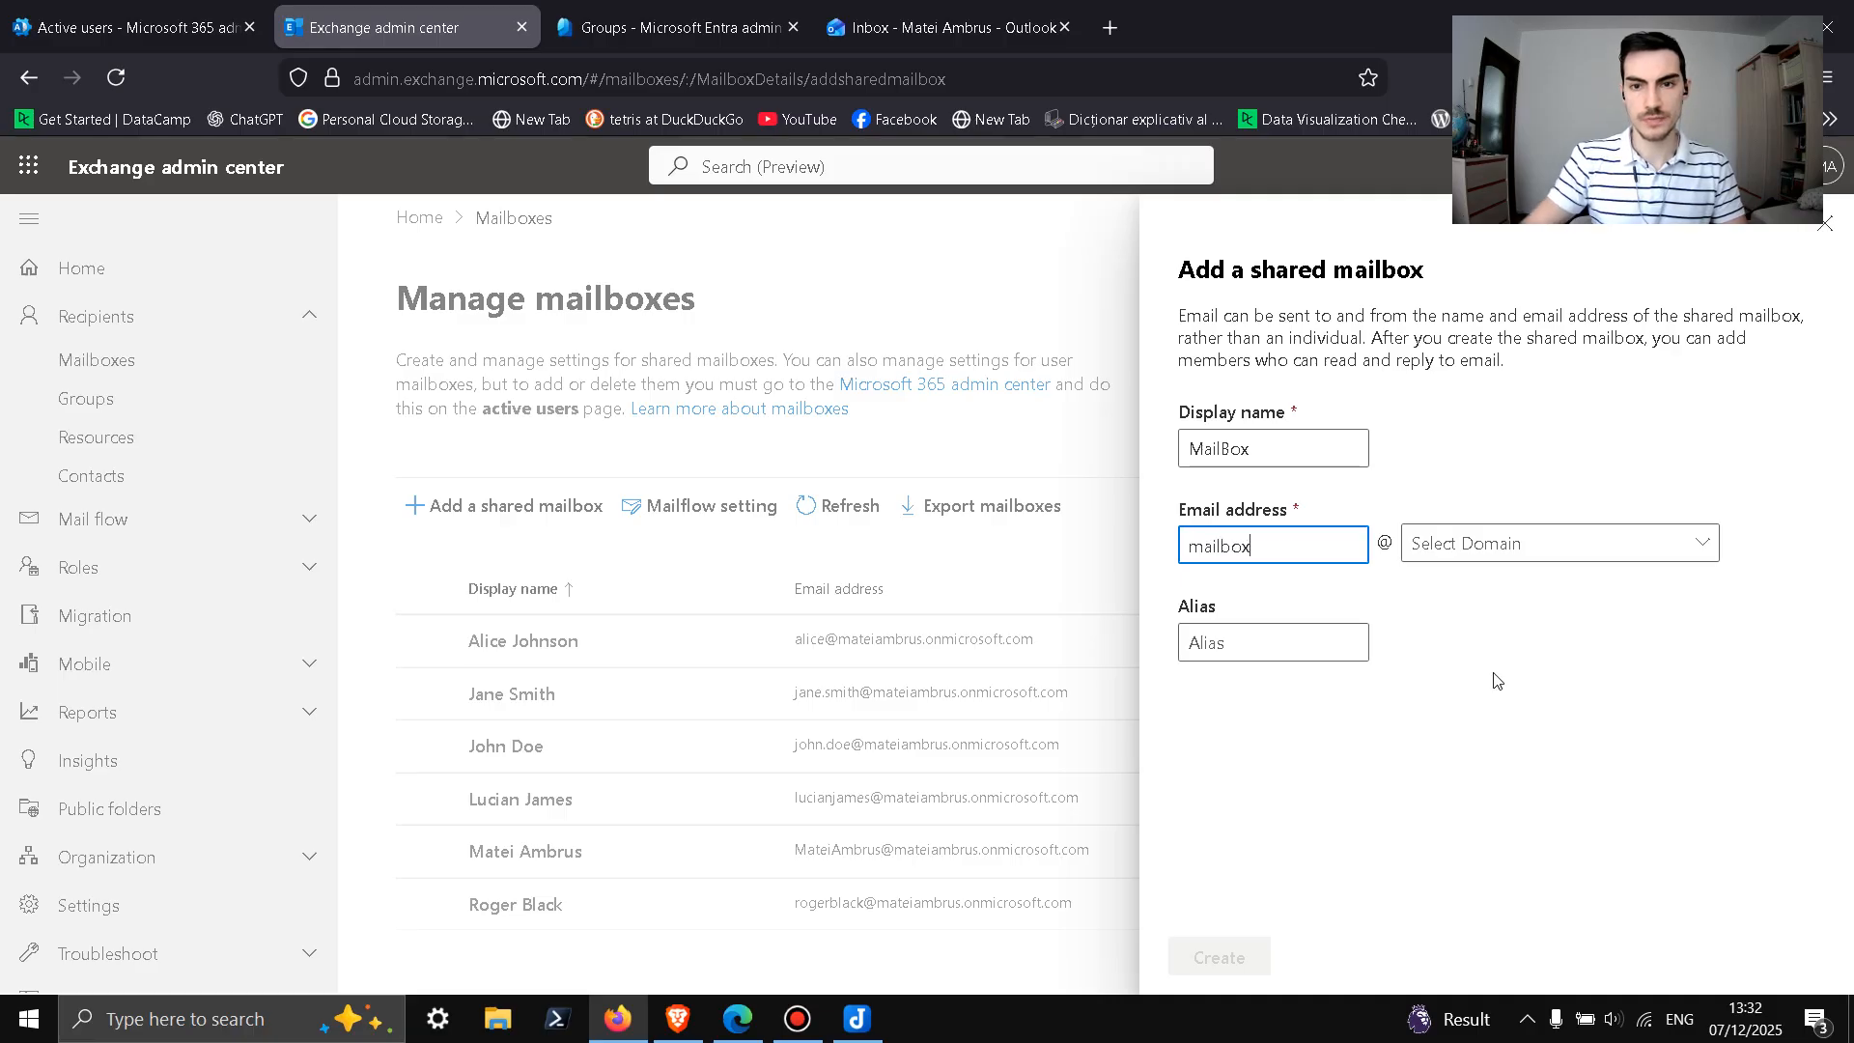
left_click(1675, 544)
left_click(1589, 600)
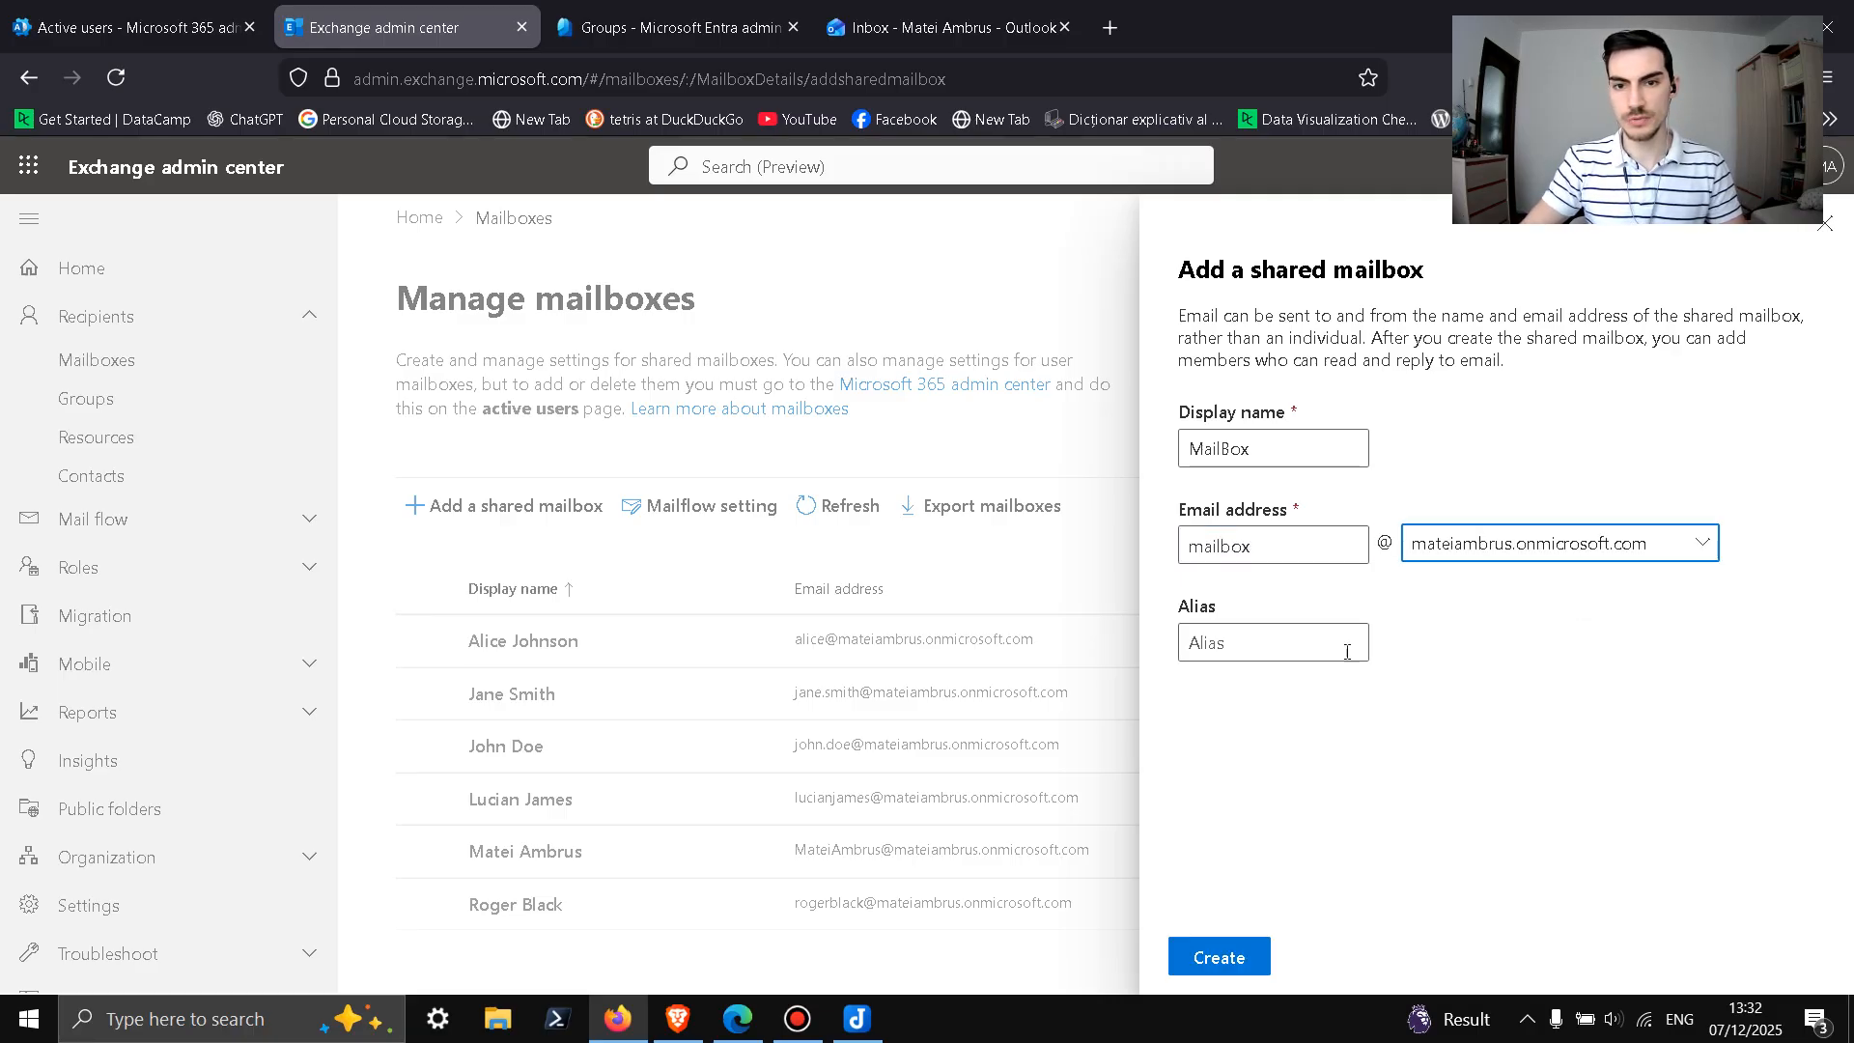
left_click(1242, 645)
type("mailbox")
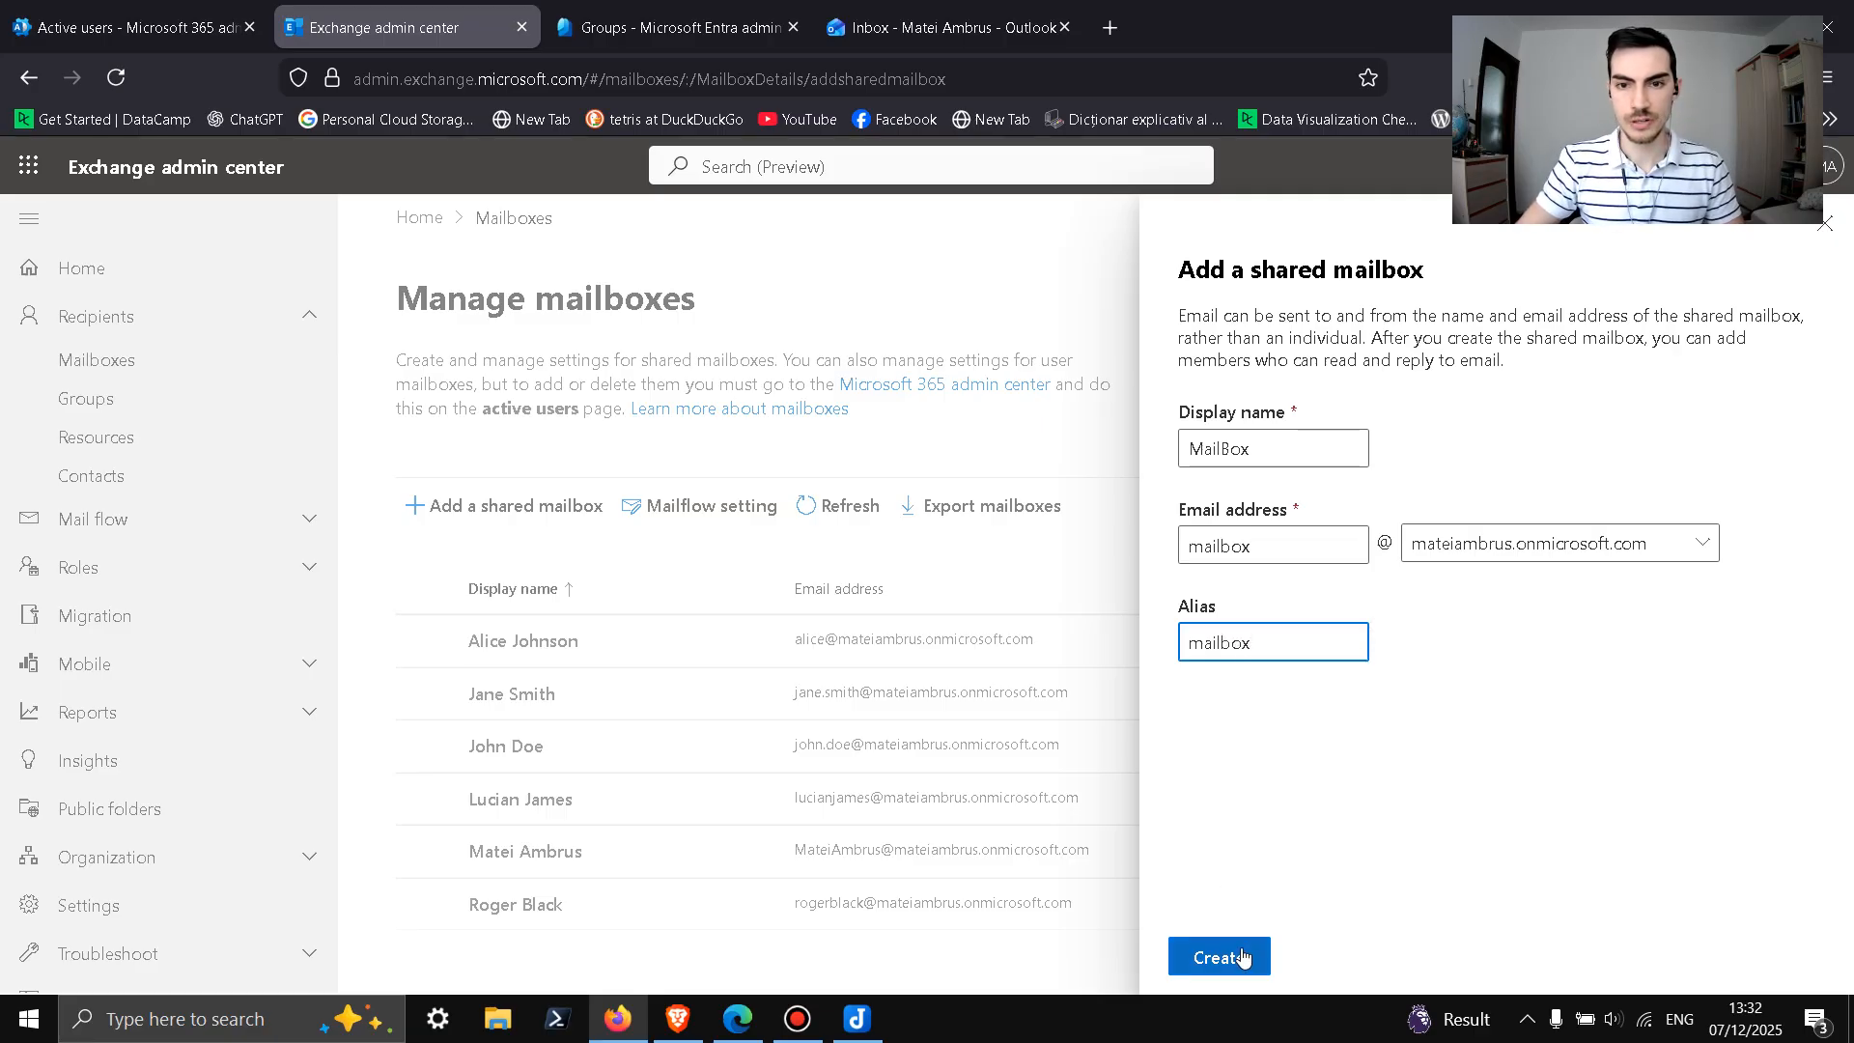
left_click(1242, 956)
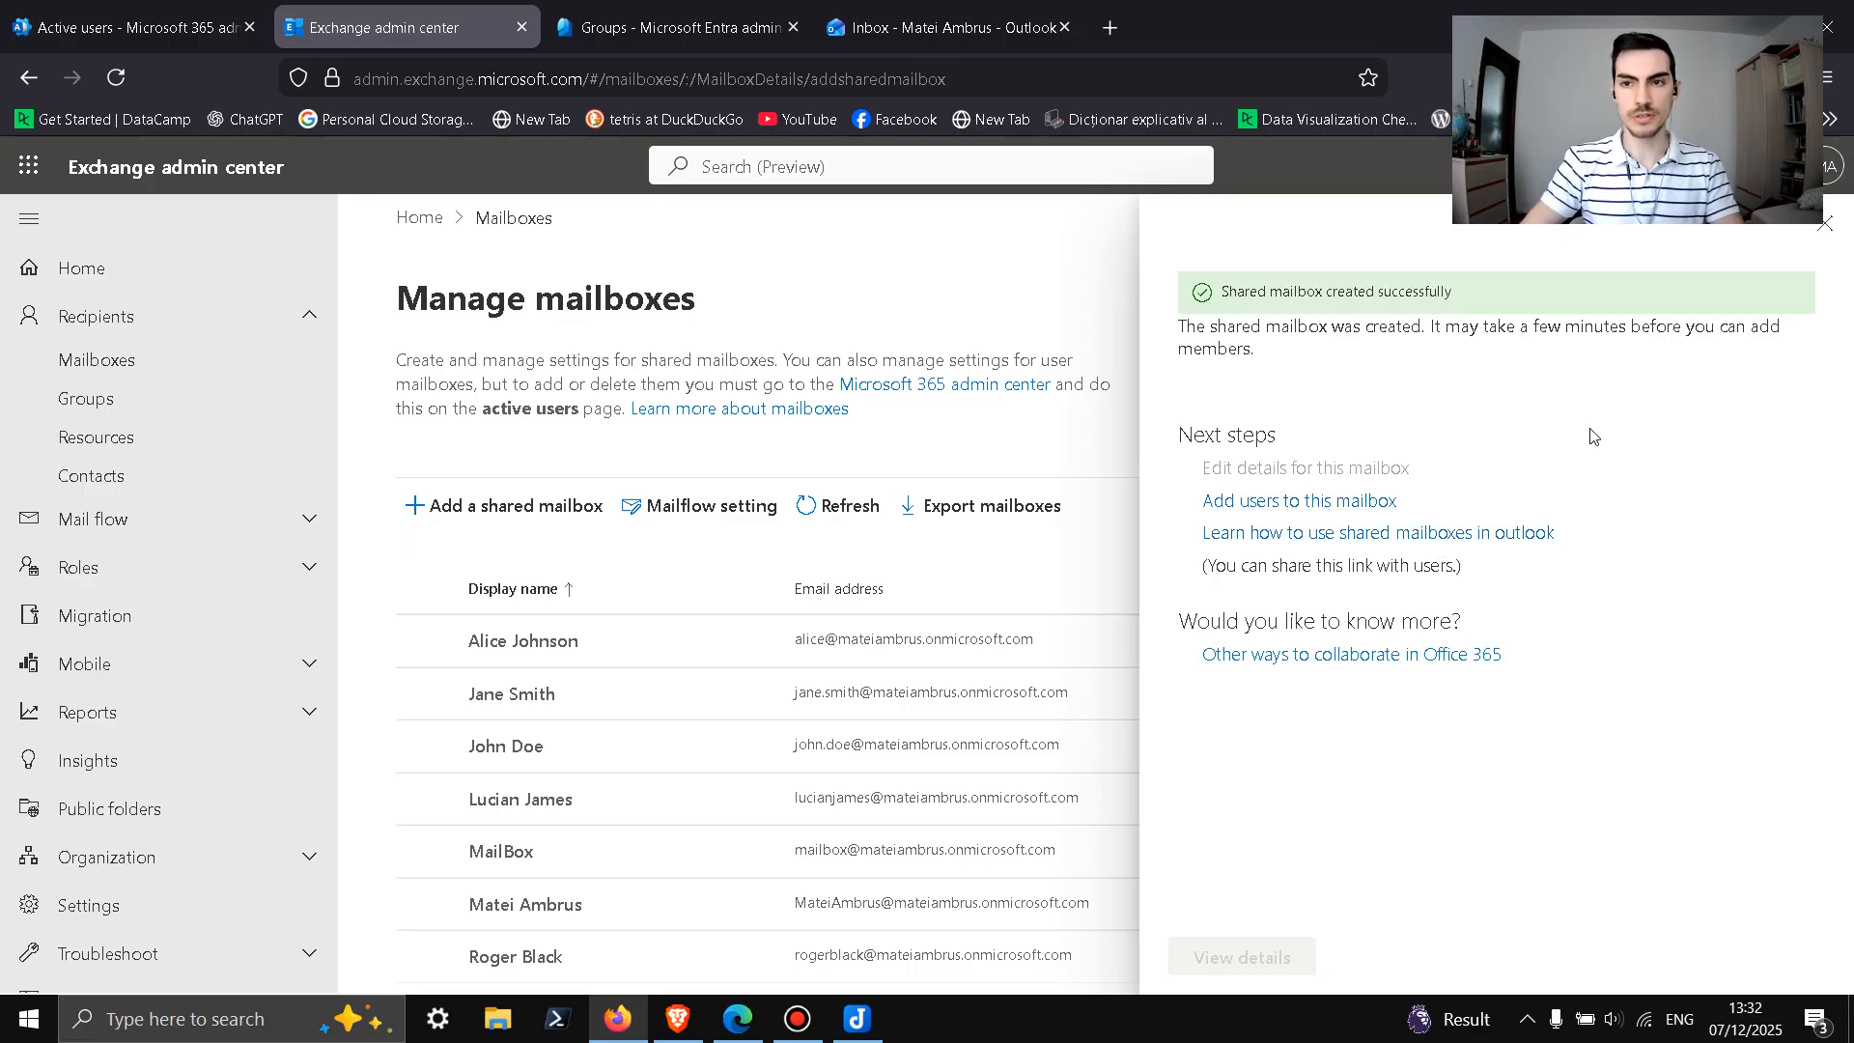
left_click(1832, 230)
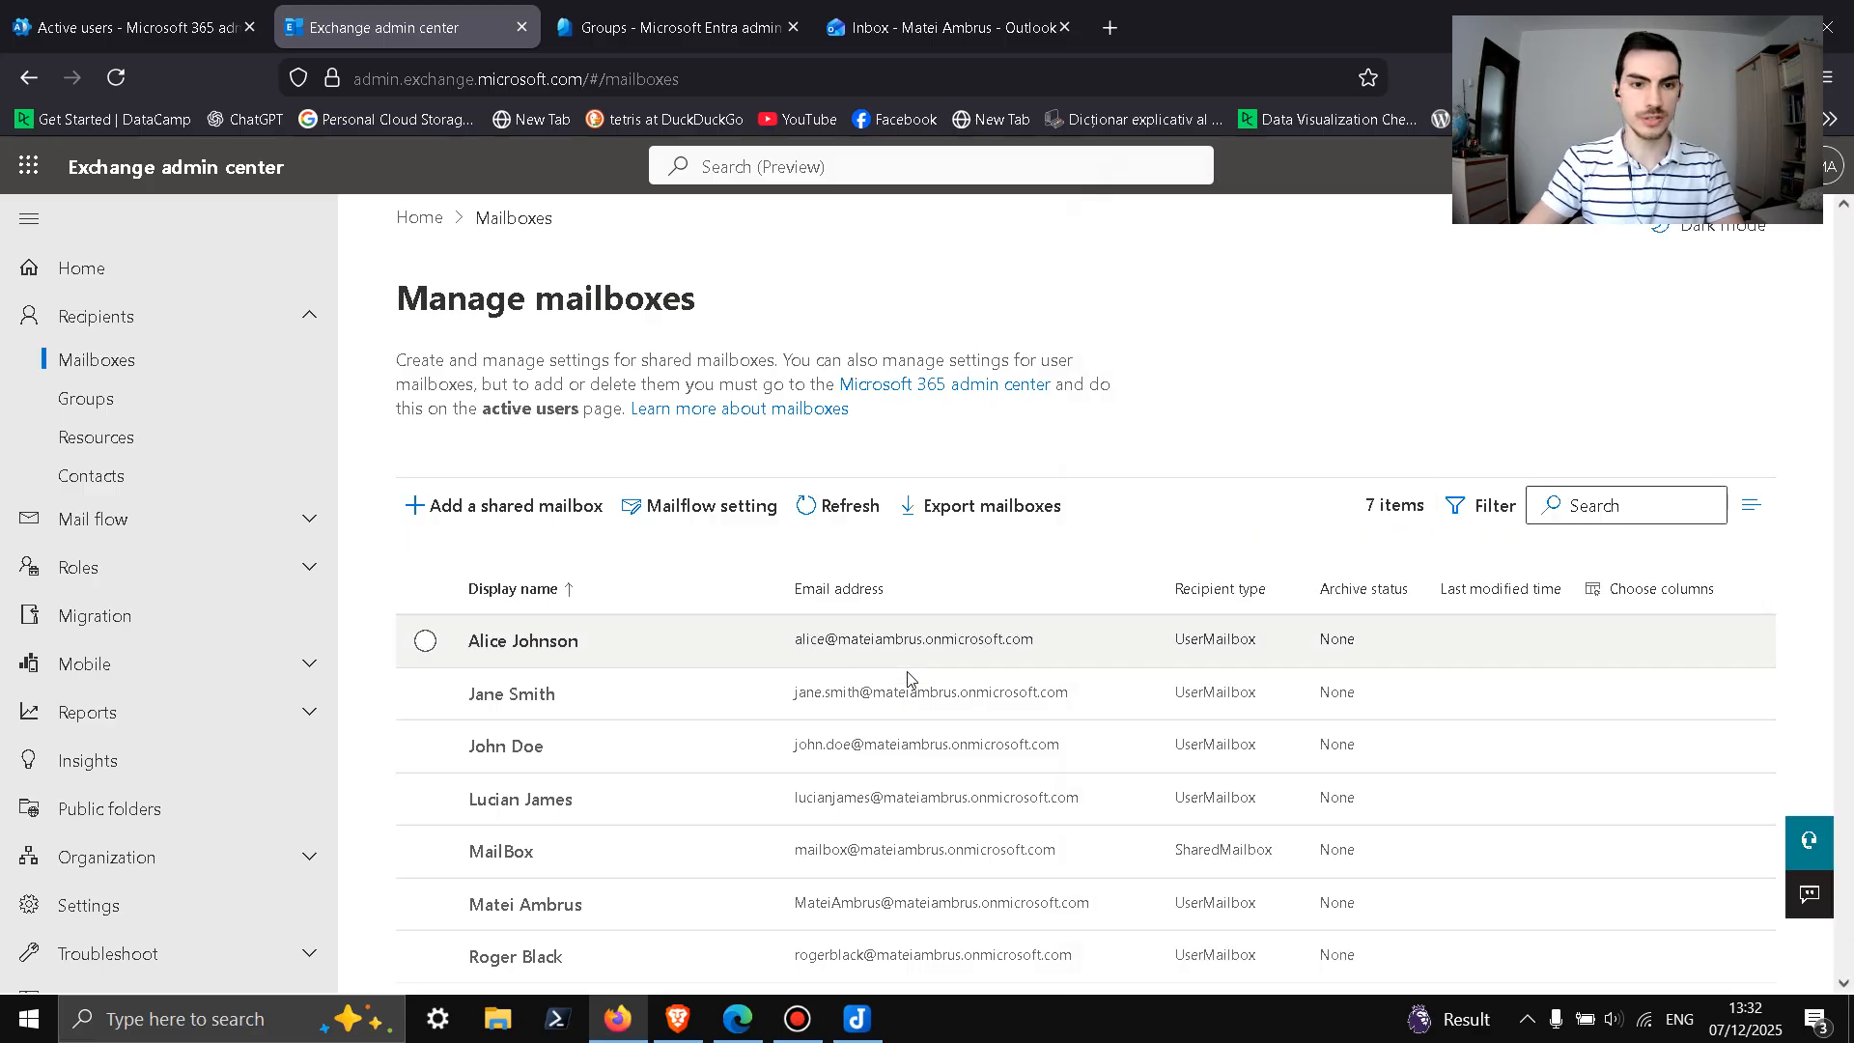
Step: Grant two users Send as permission on the MailBox shared mailbox
left_click(520, 855)
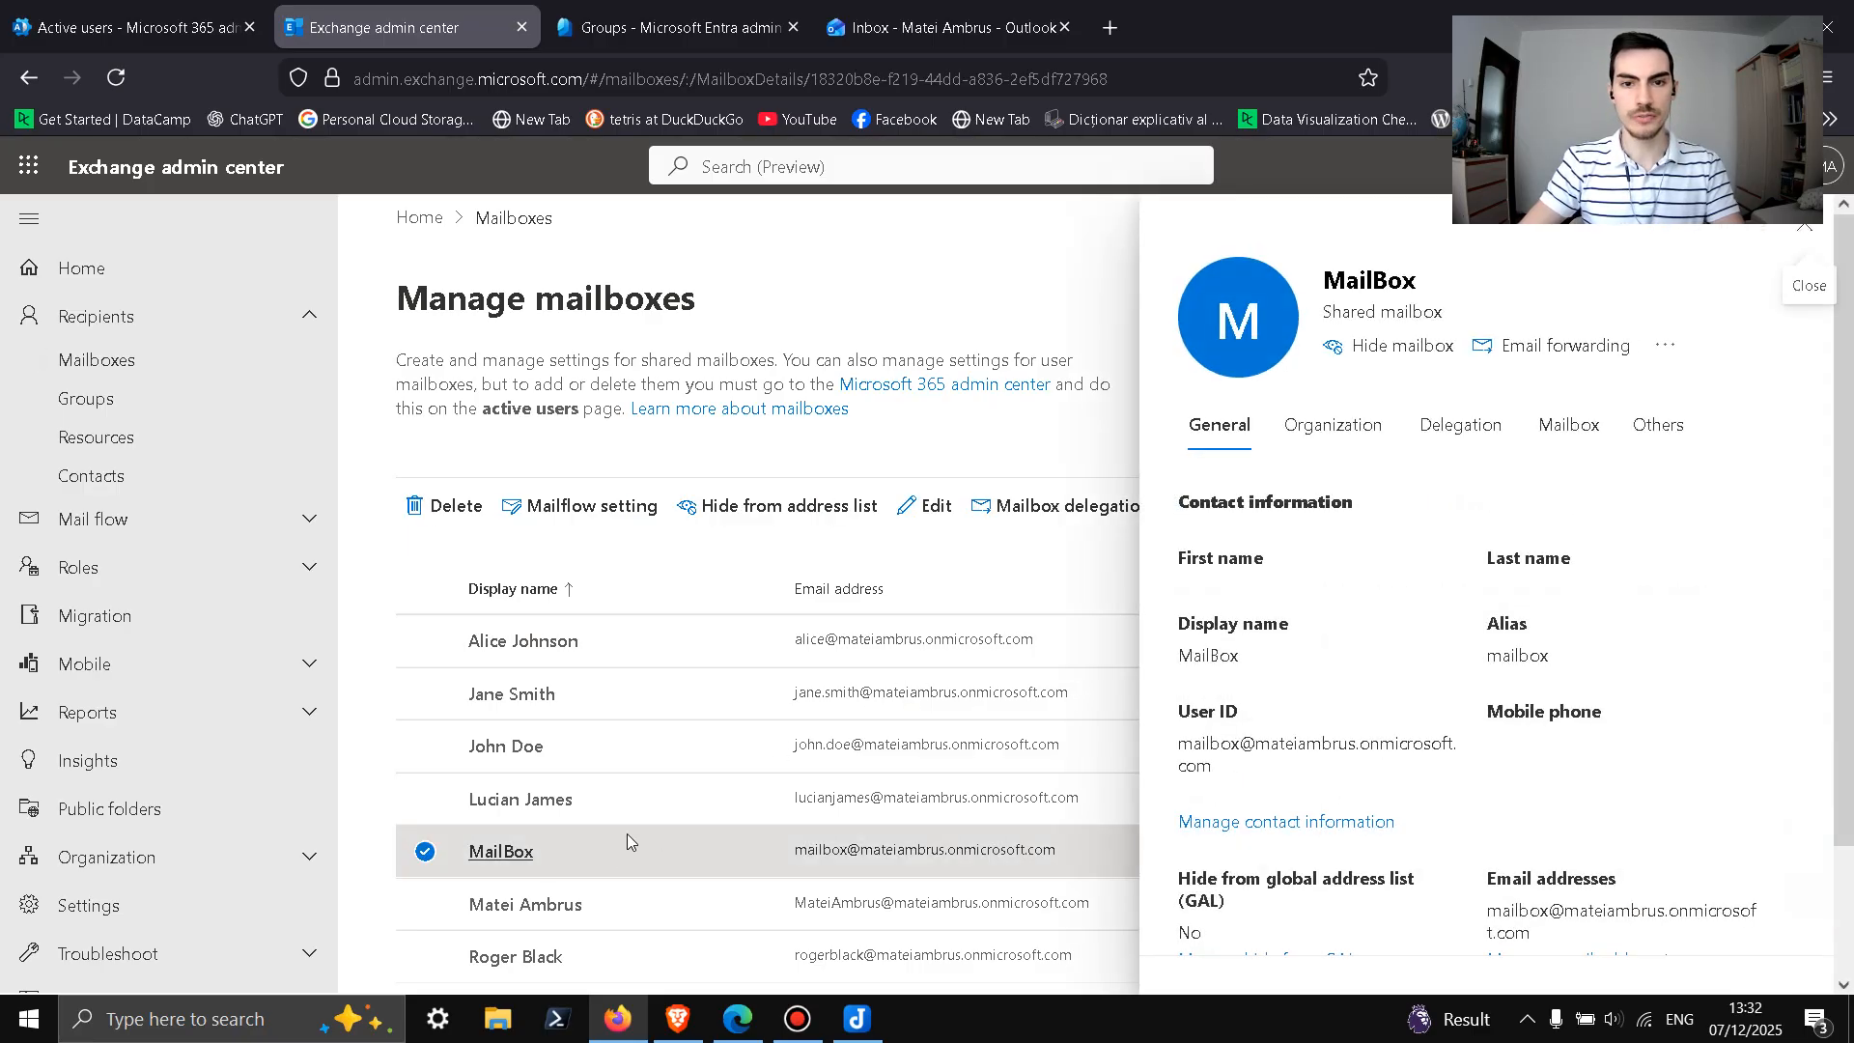
left_click(1470, 444)
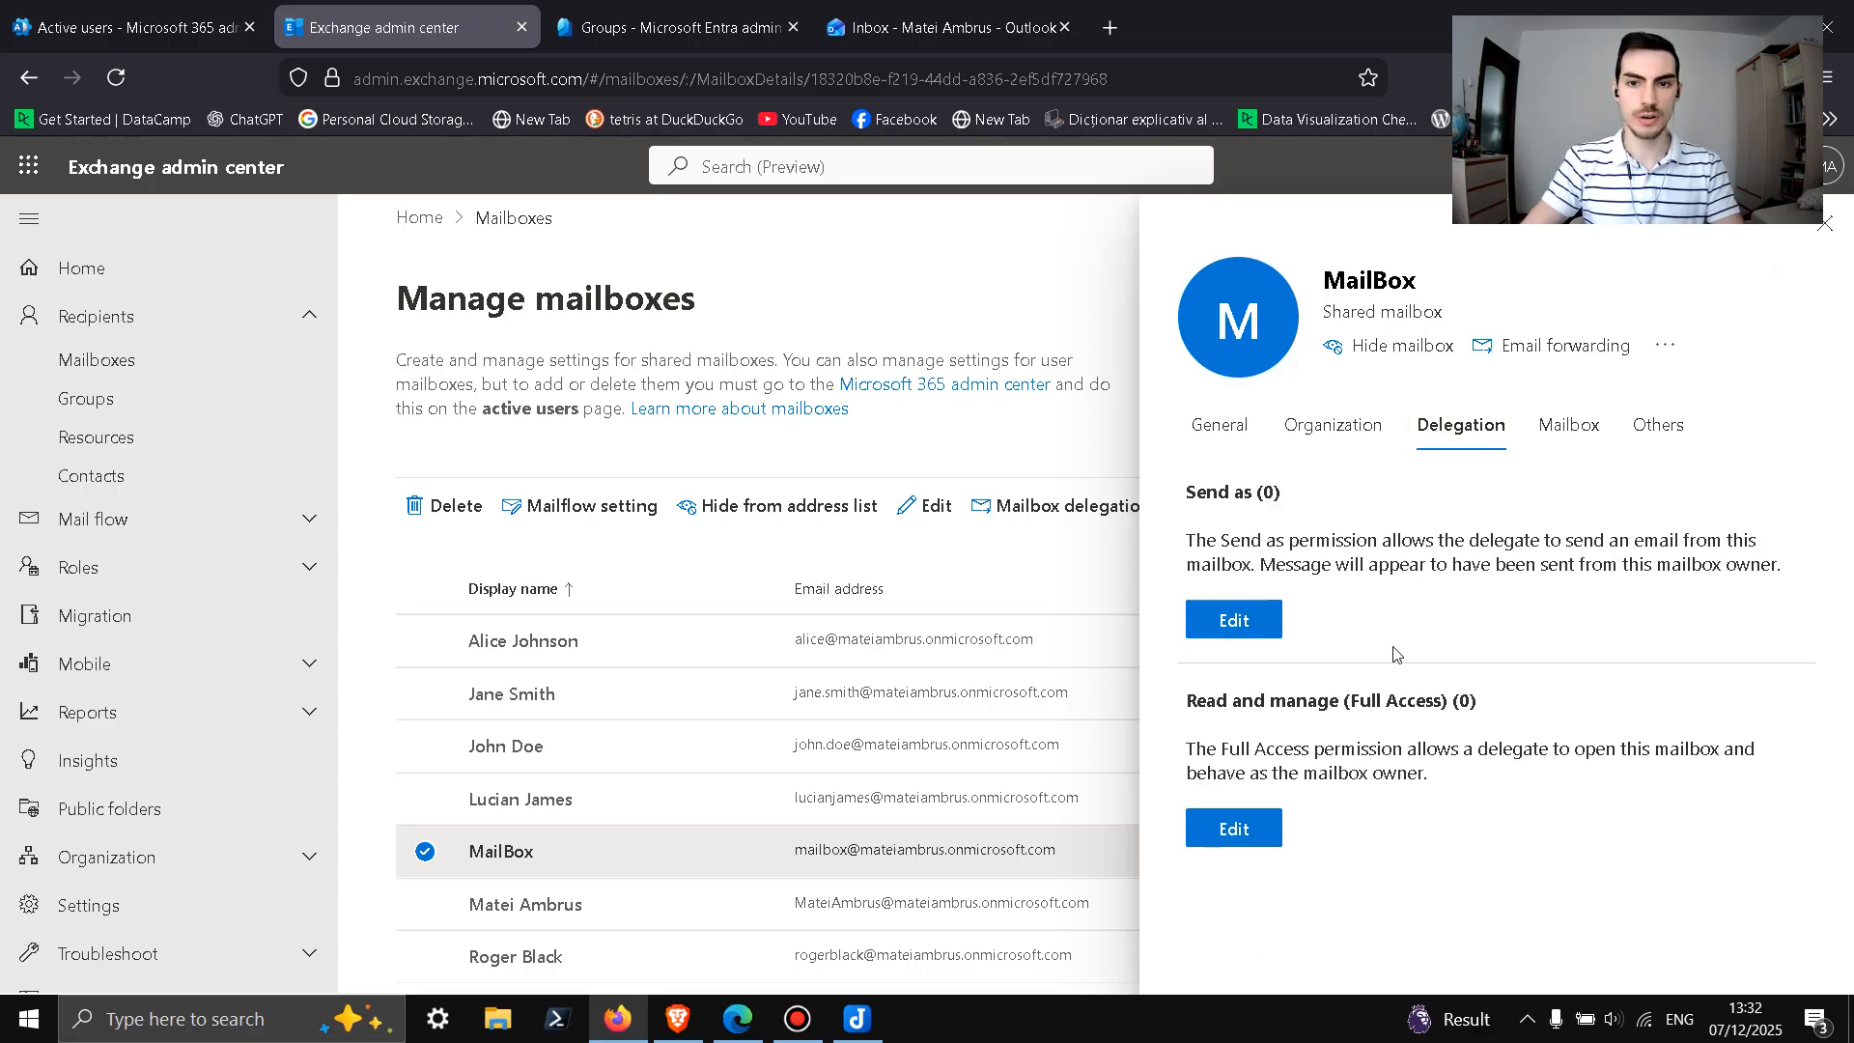
left_click(1246, 623)
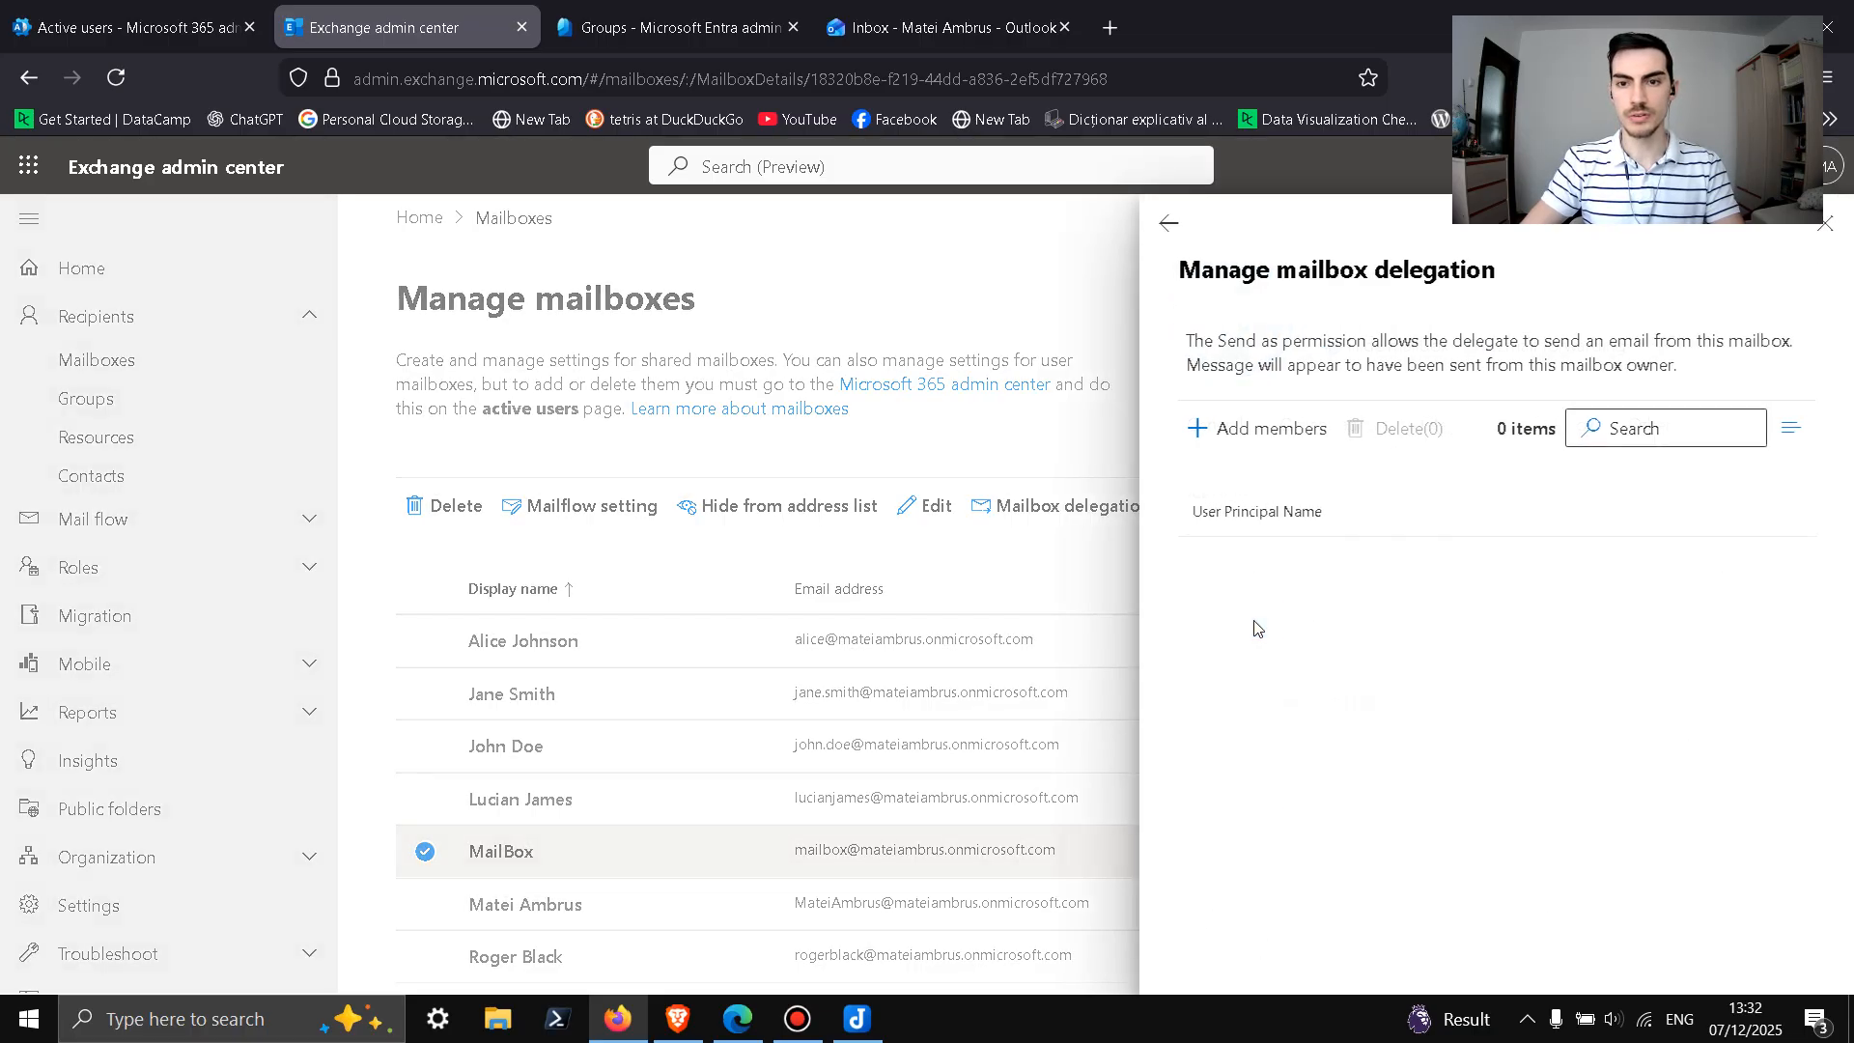
left_click(1267, 450)
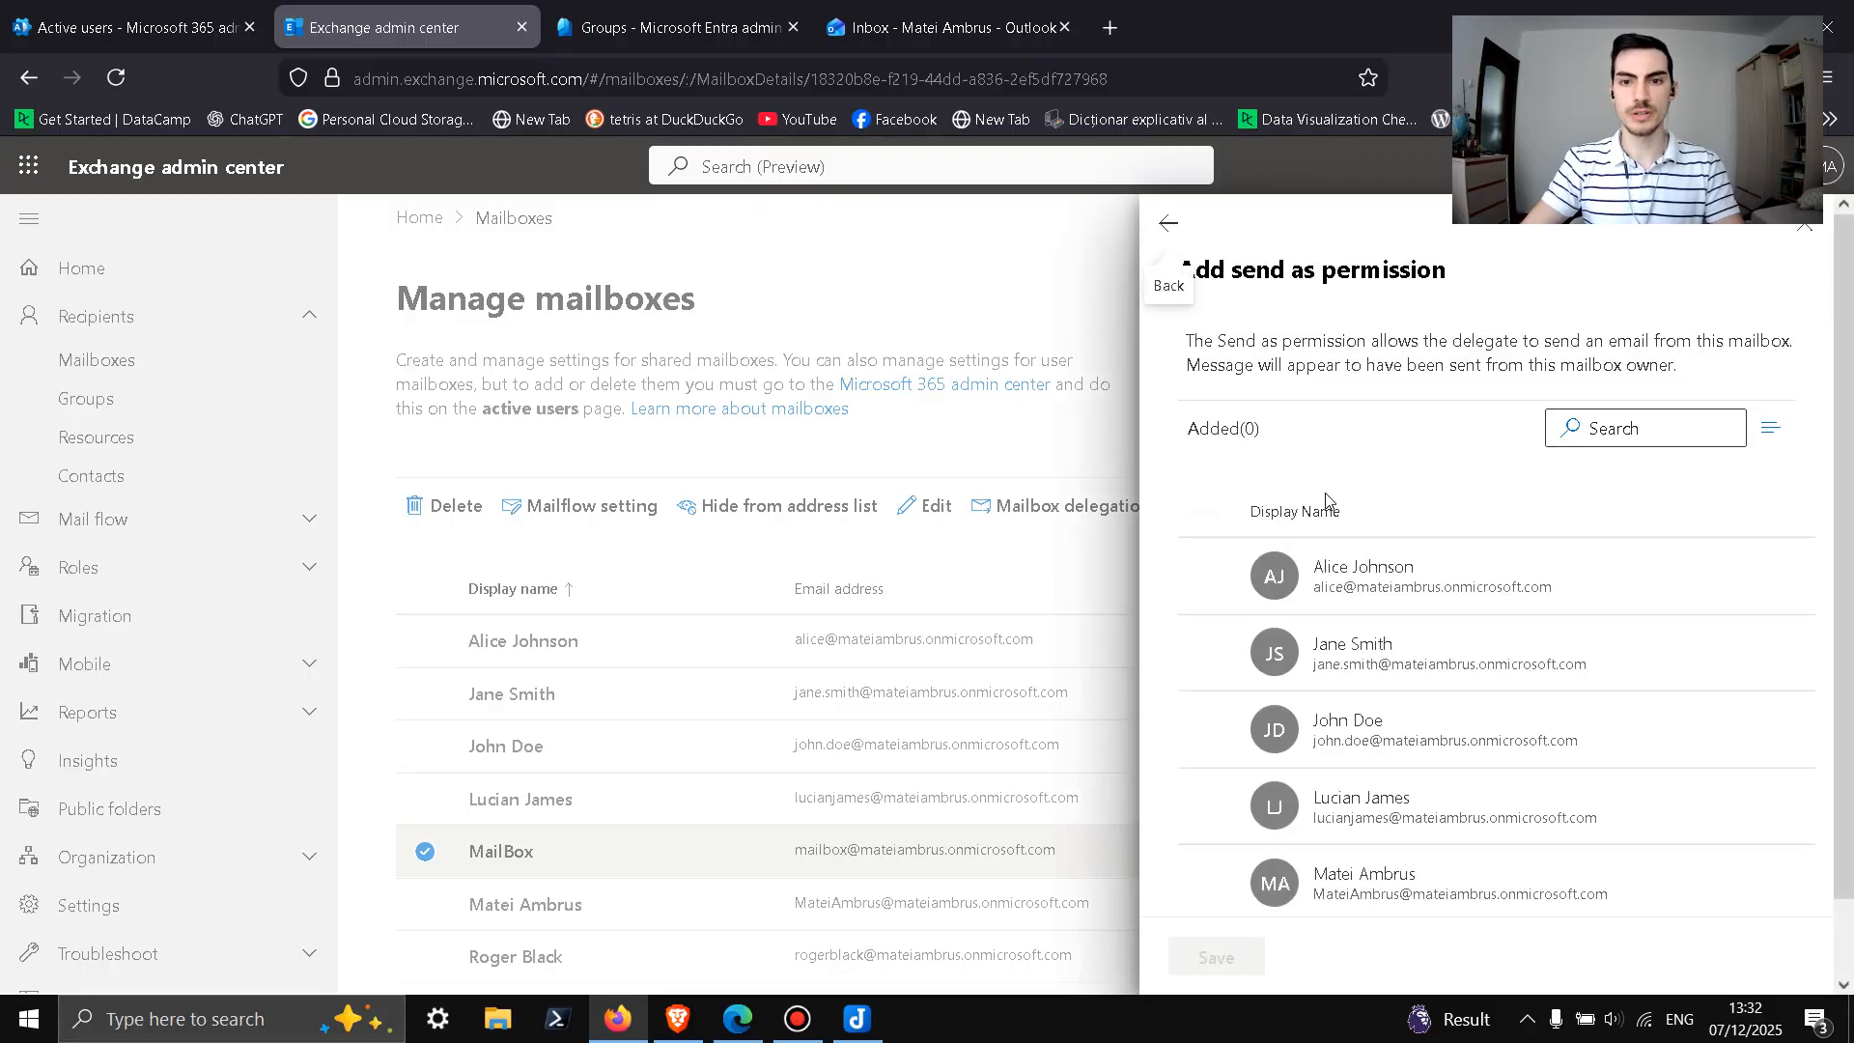
left_click(1210, 580)
left_click(1215, 653)
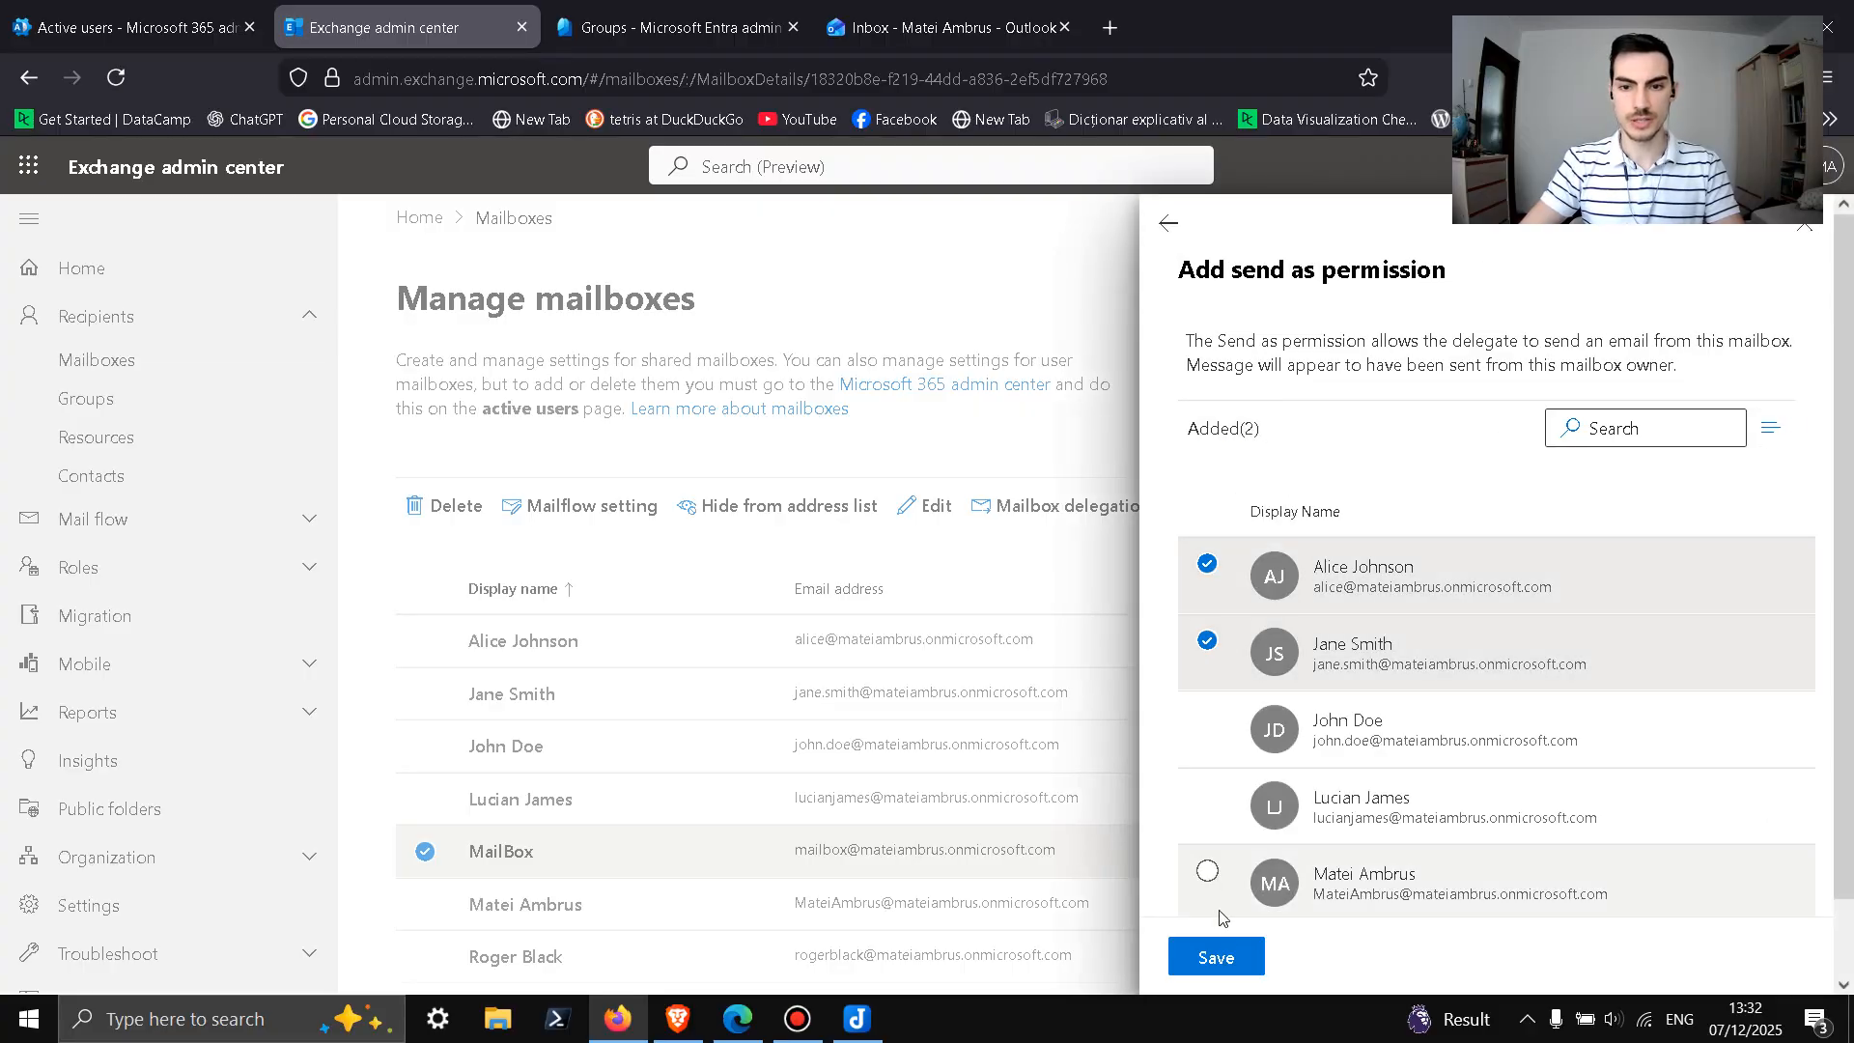
left_click(1246, 951)
left_click(1256, 956)
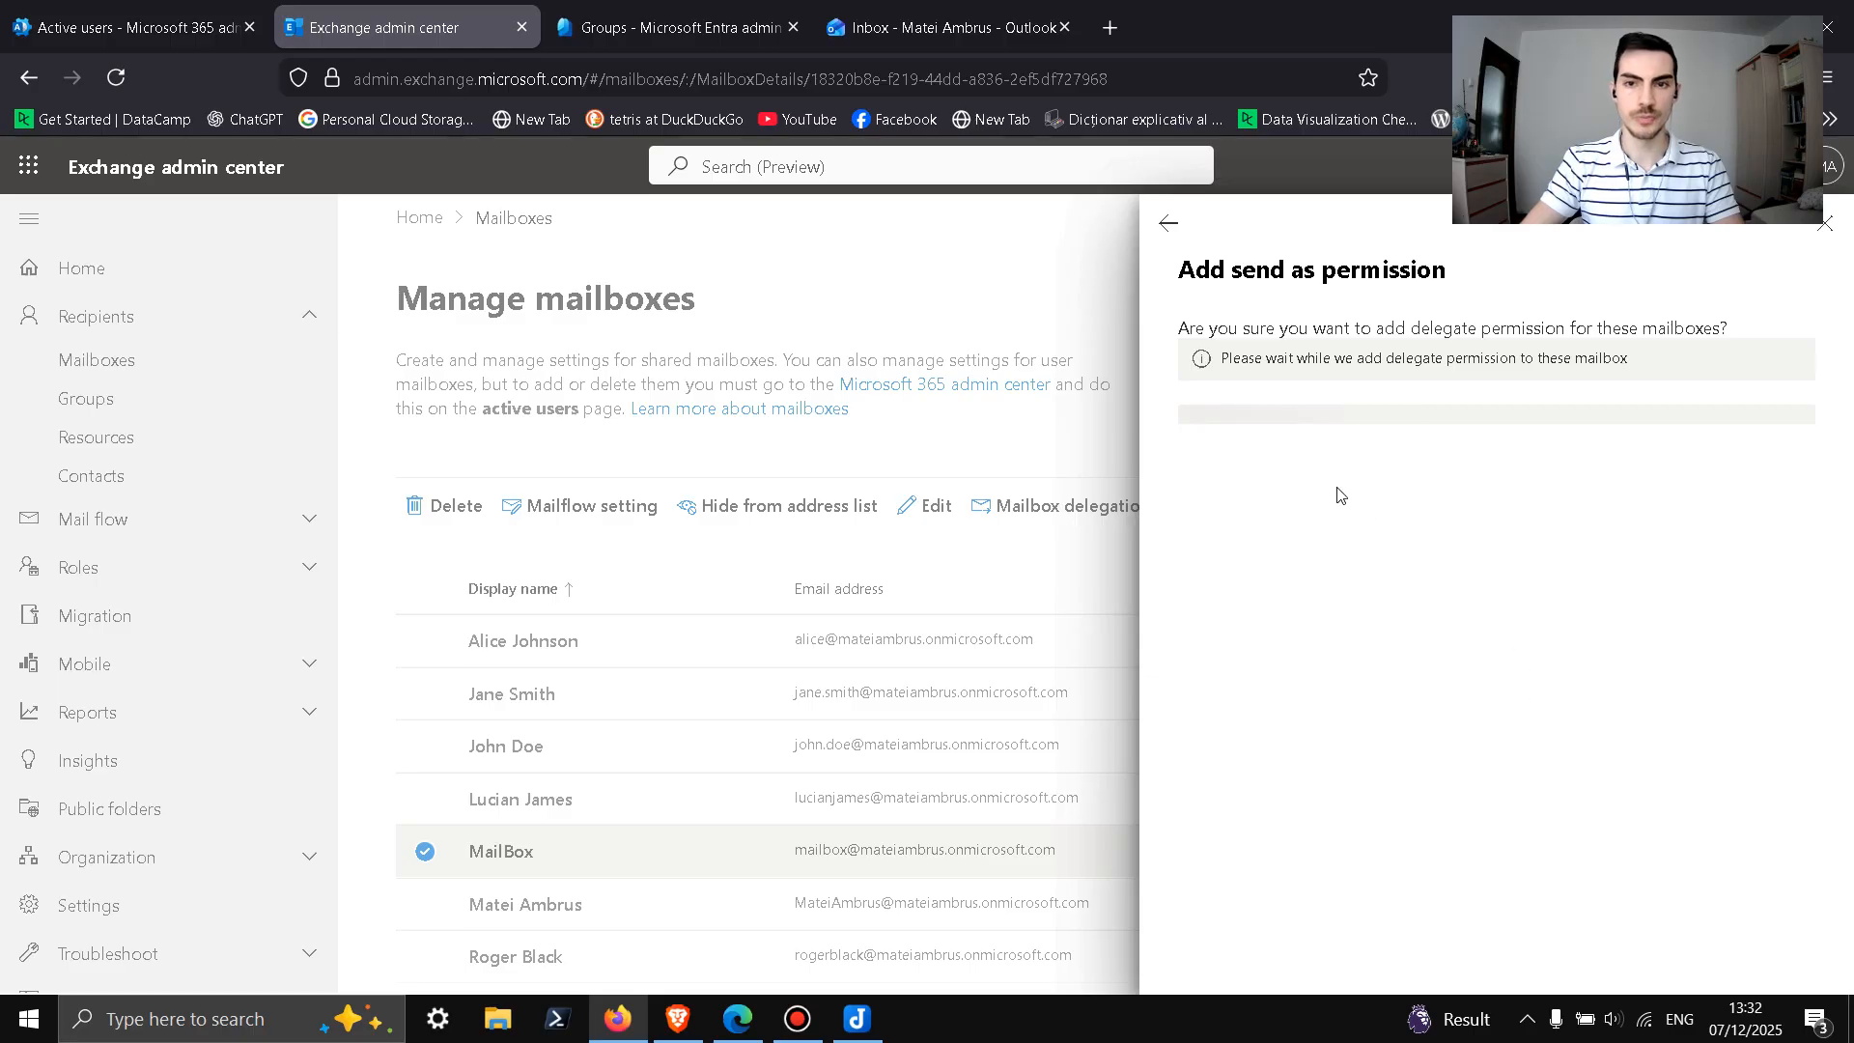
left_click(1170, 228)
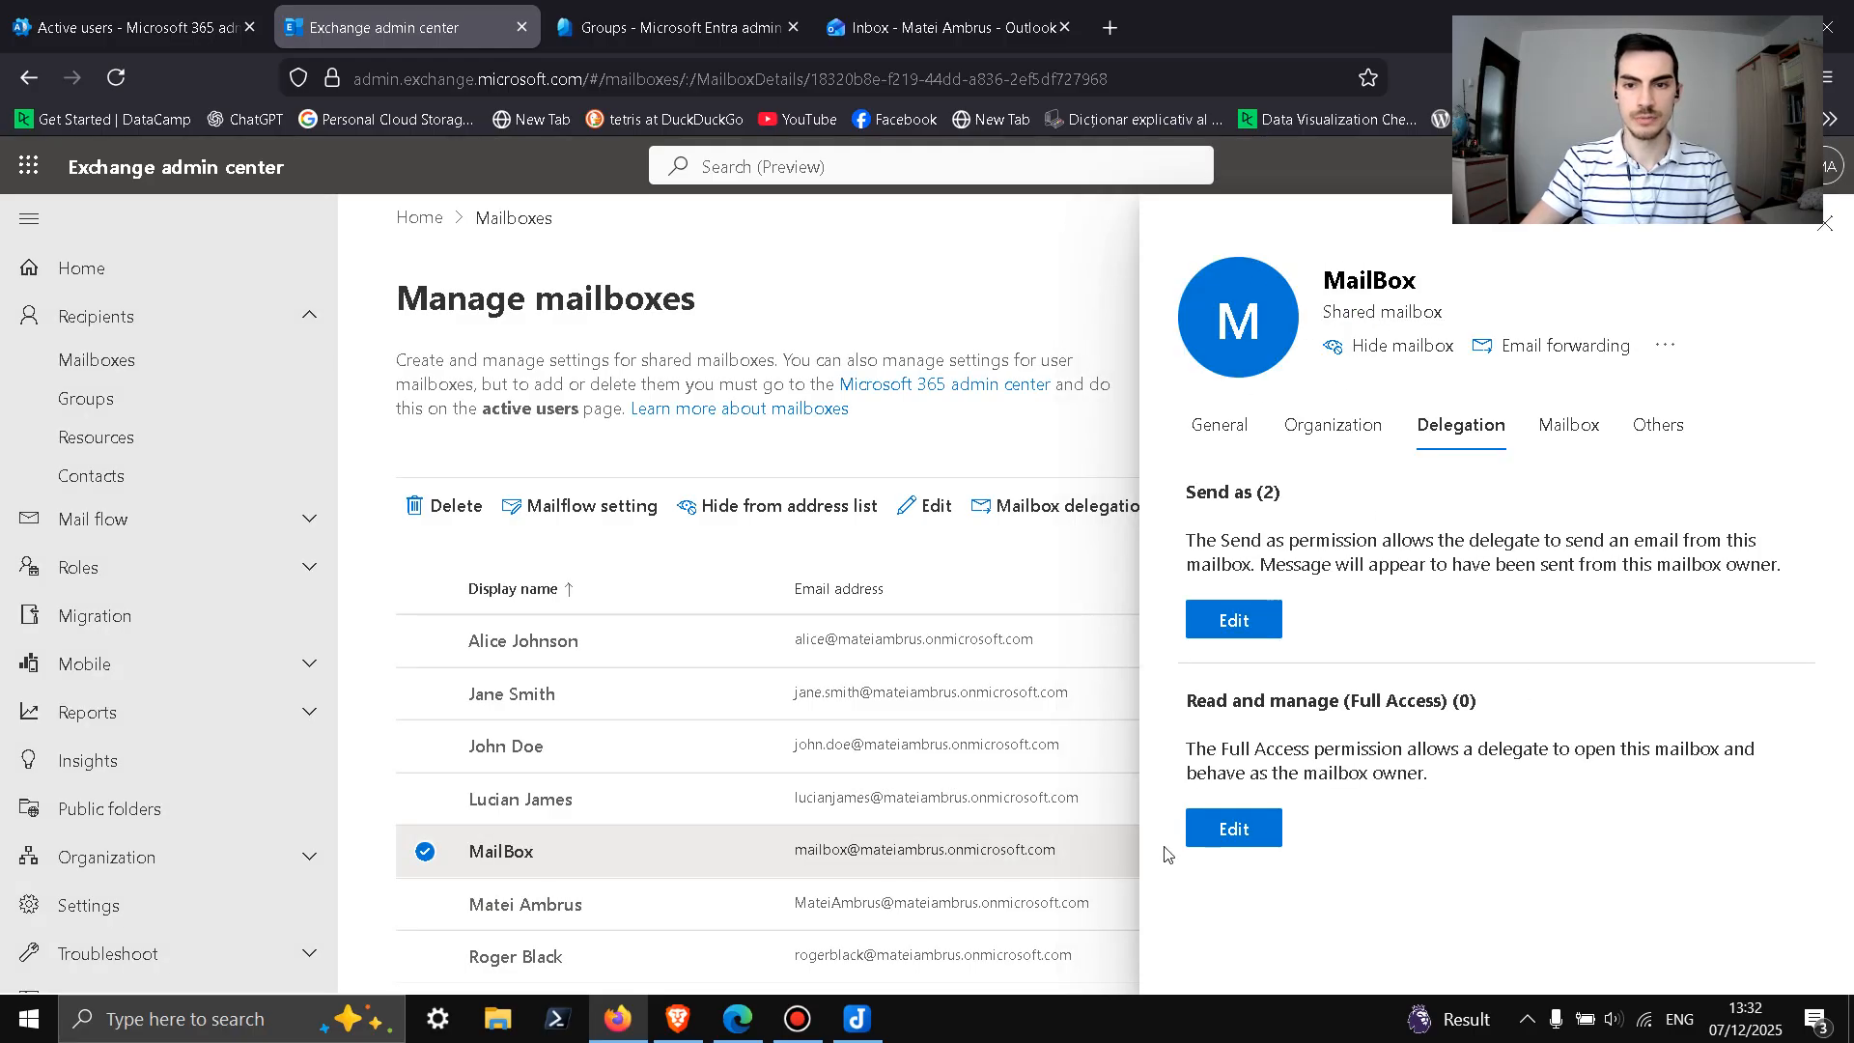
Step: Grant the same two users Full Access on MailBox and close its details
left_click(1251, 832)
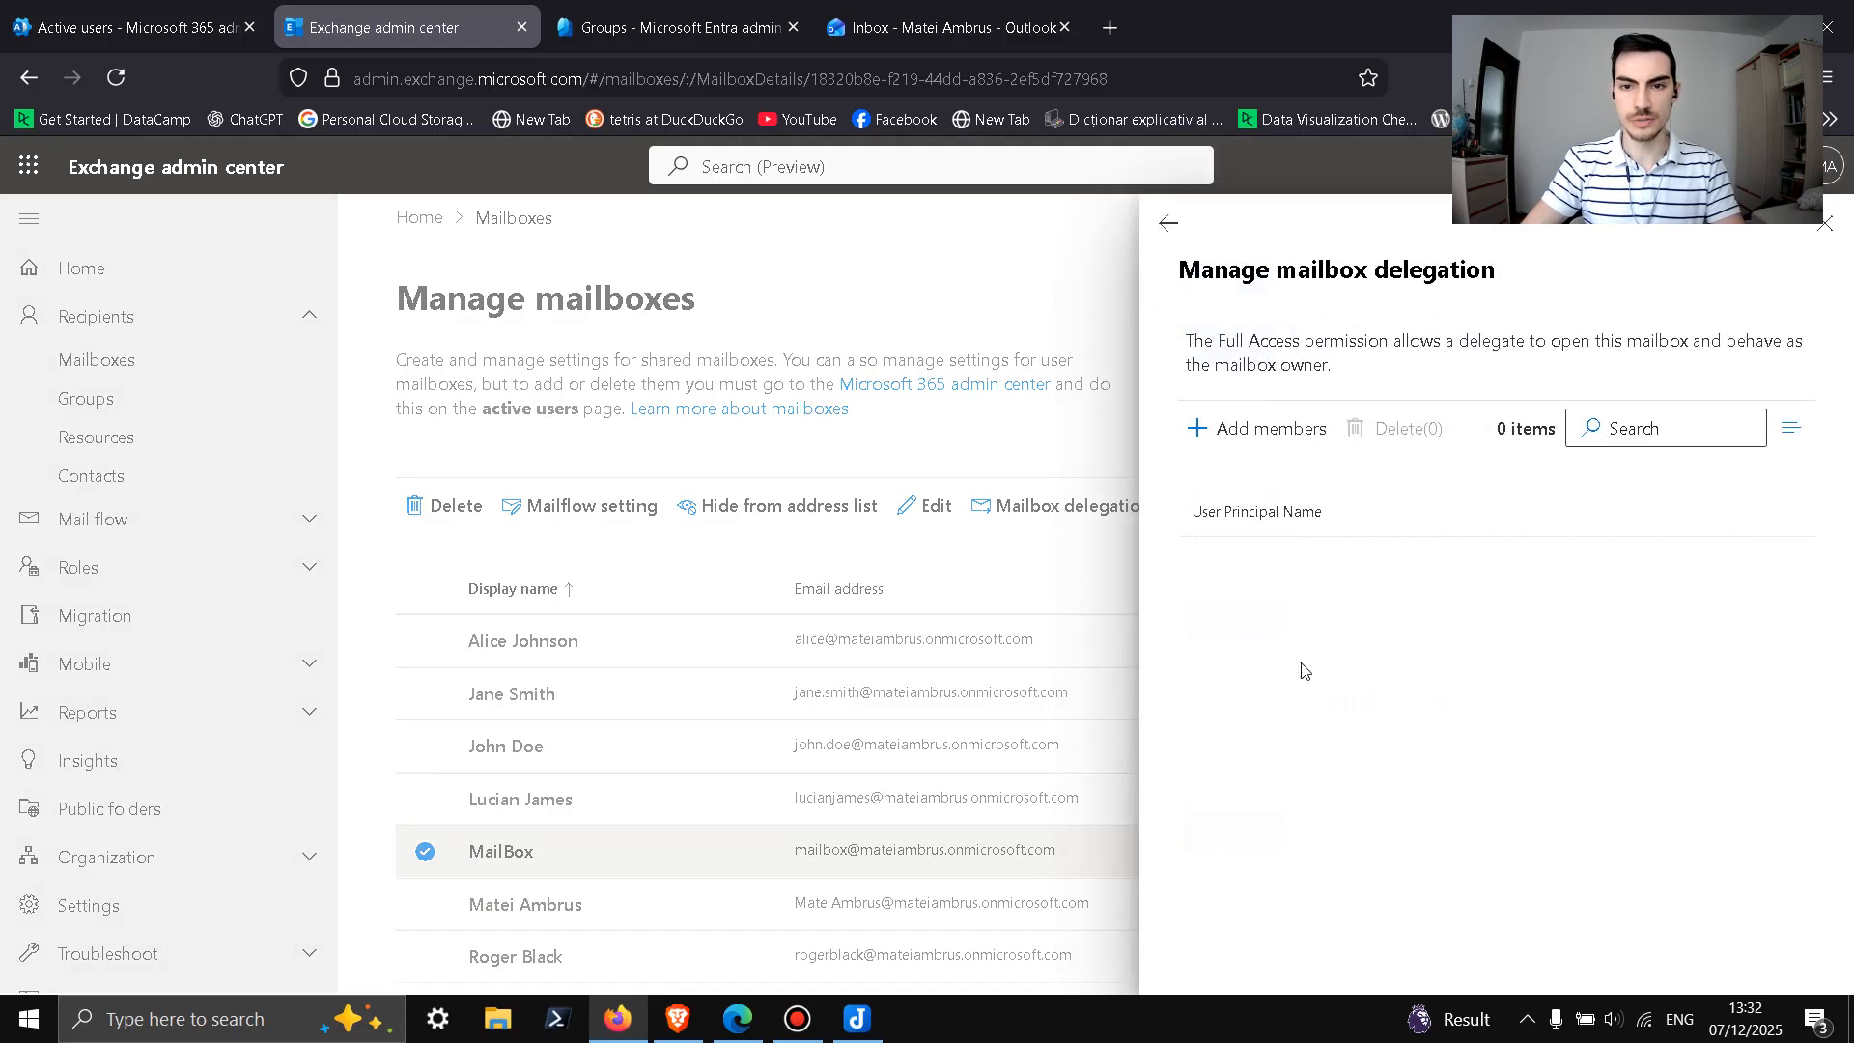
left_click(1256, 426)
left_click(1219, 582)
left_click(1220, 659)
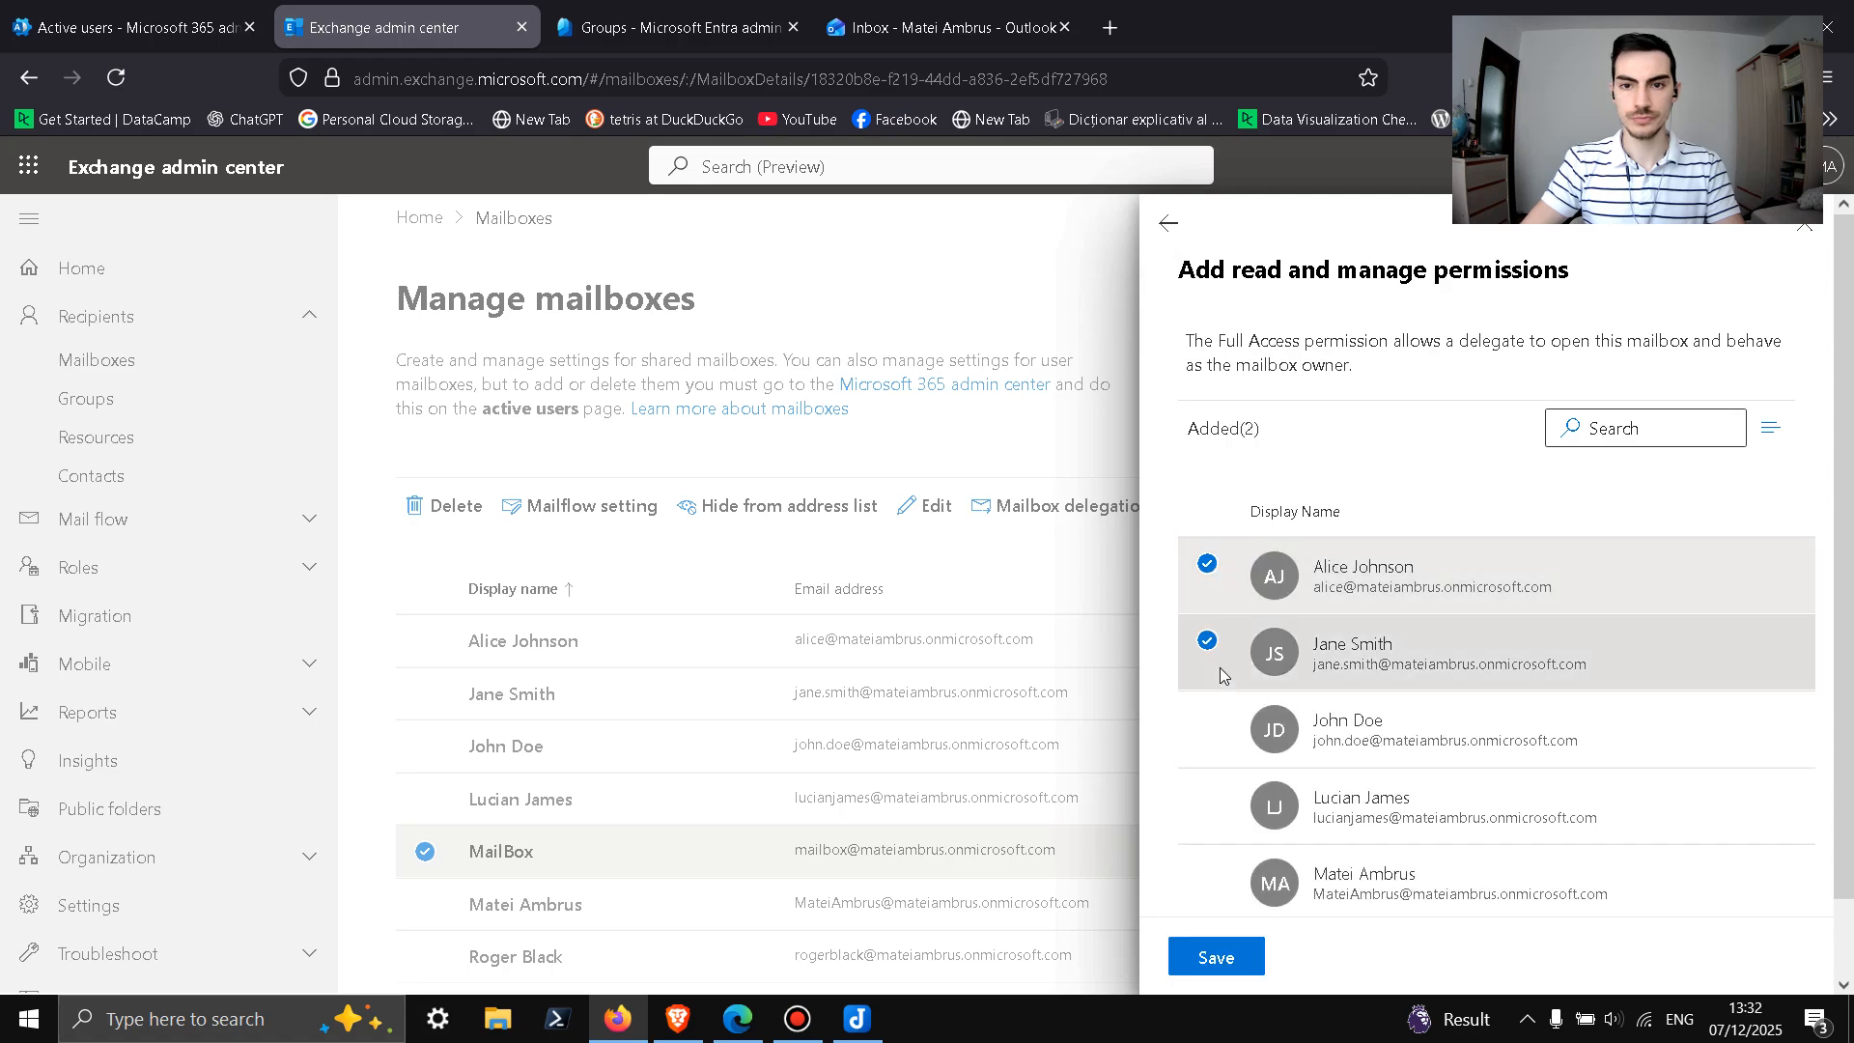
left_click(1244, 956)
left_click(1241, 954)
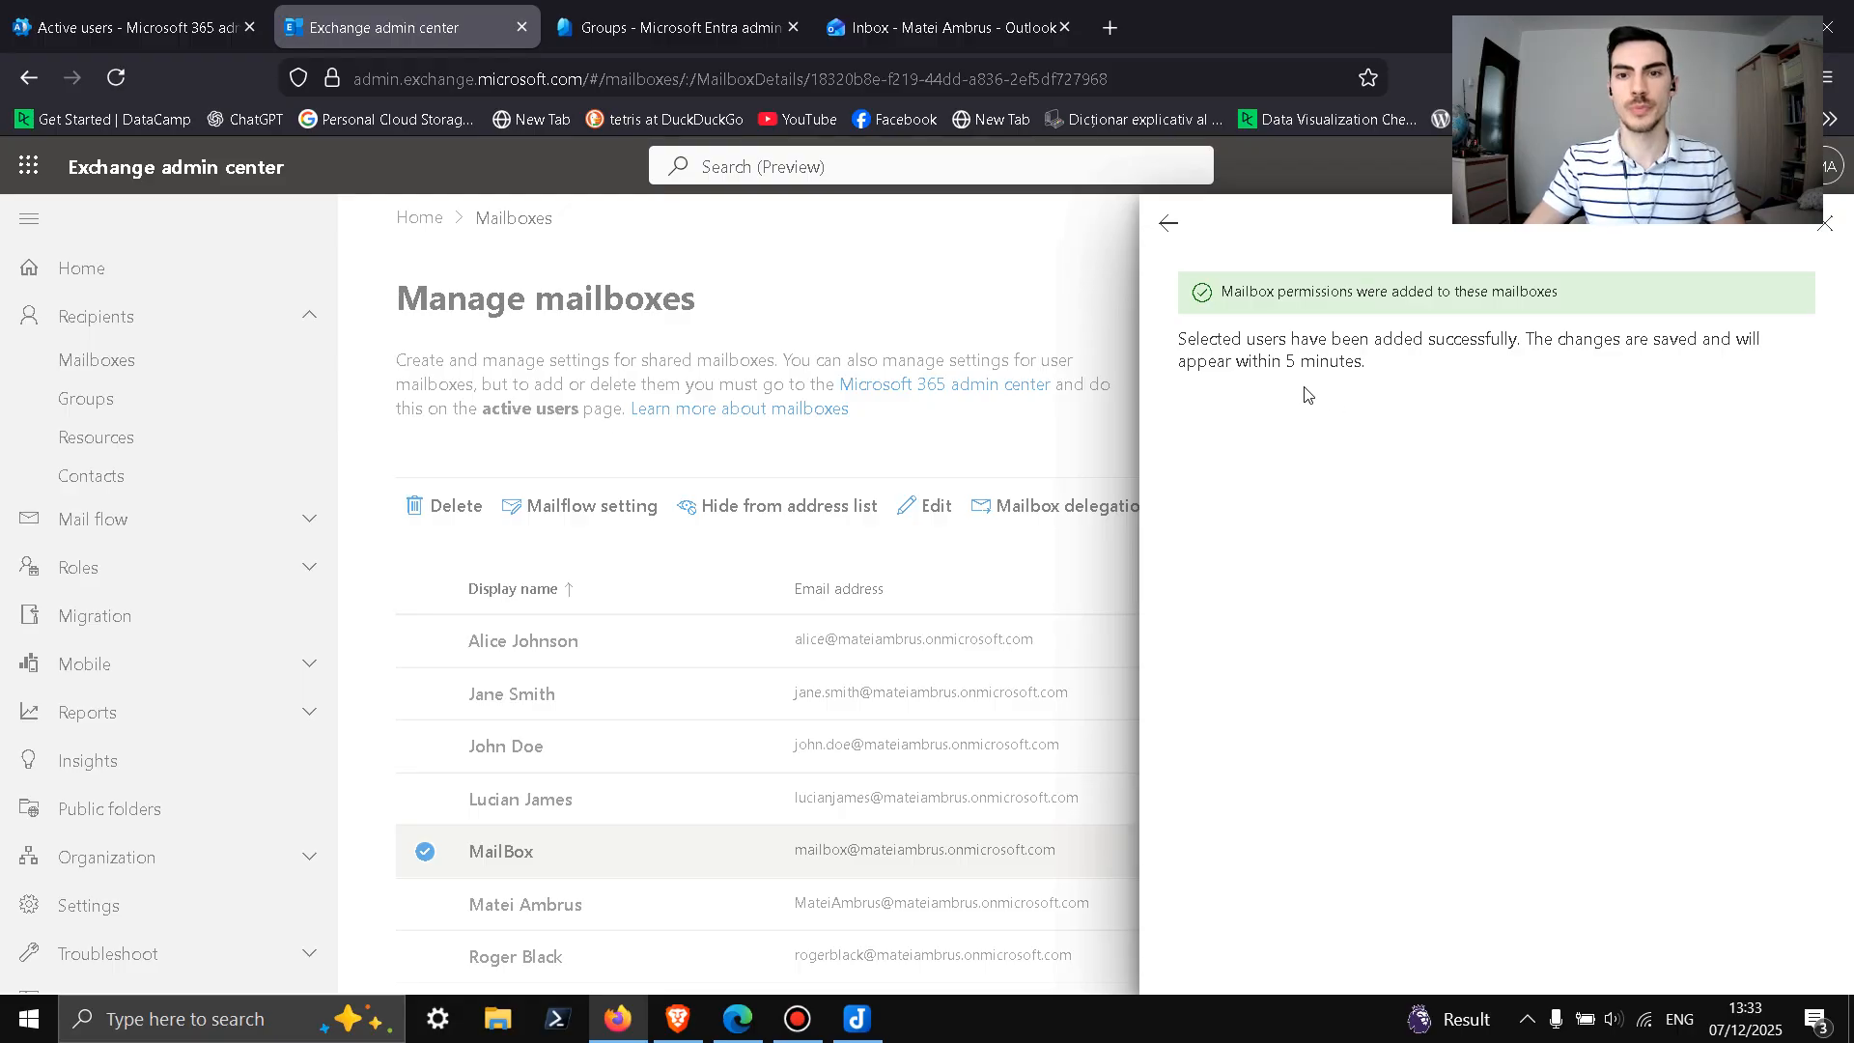
left_click(1170, 225)
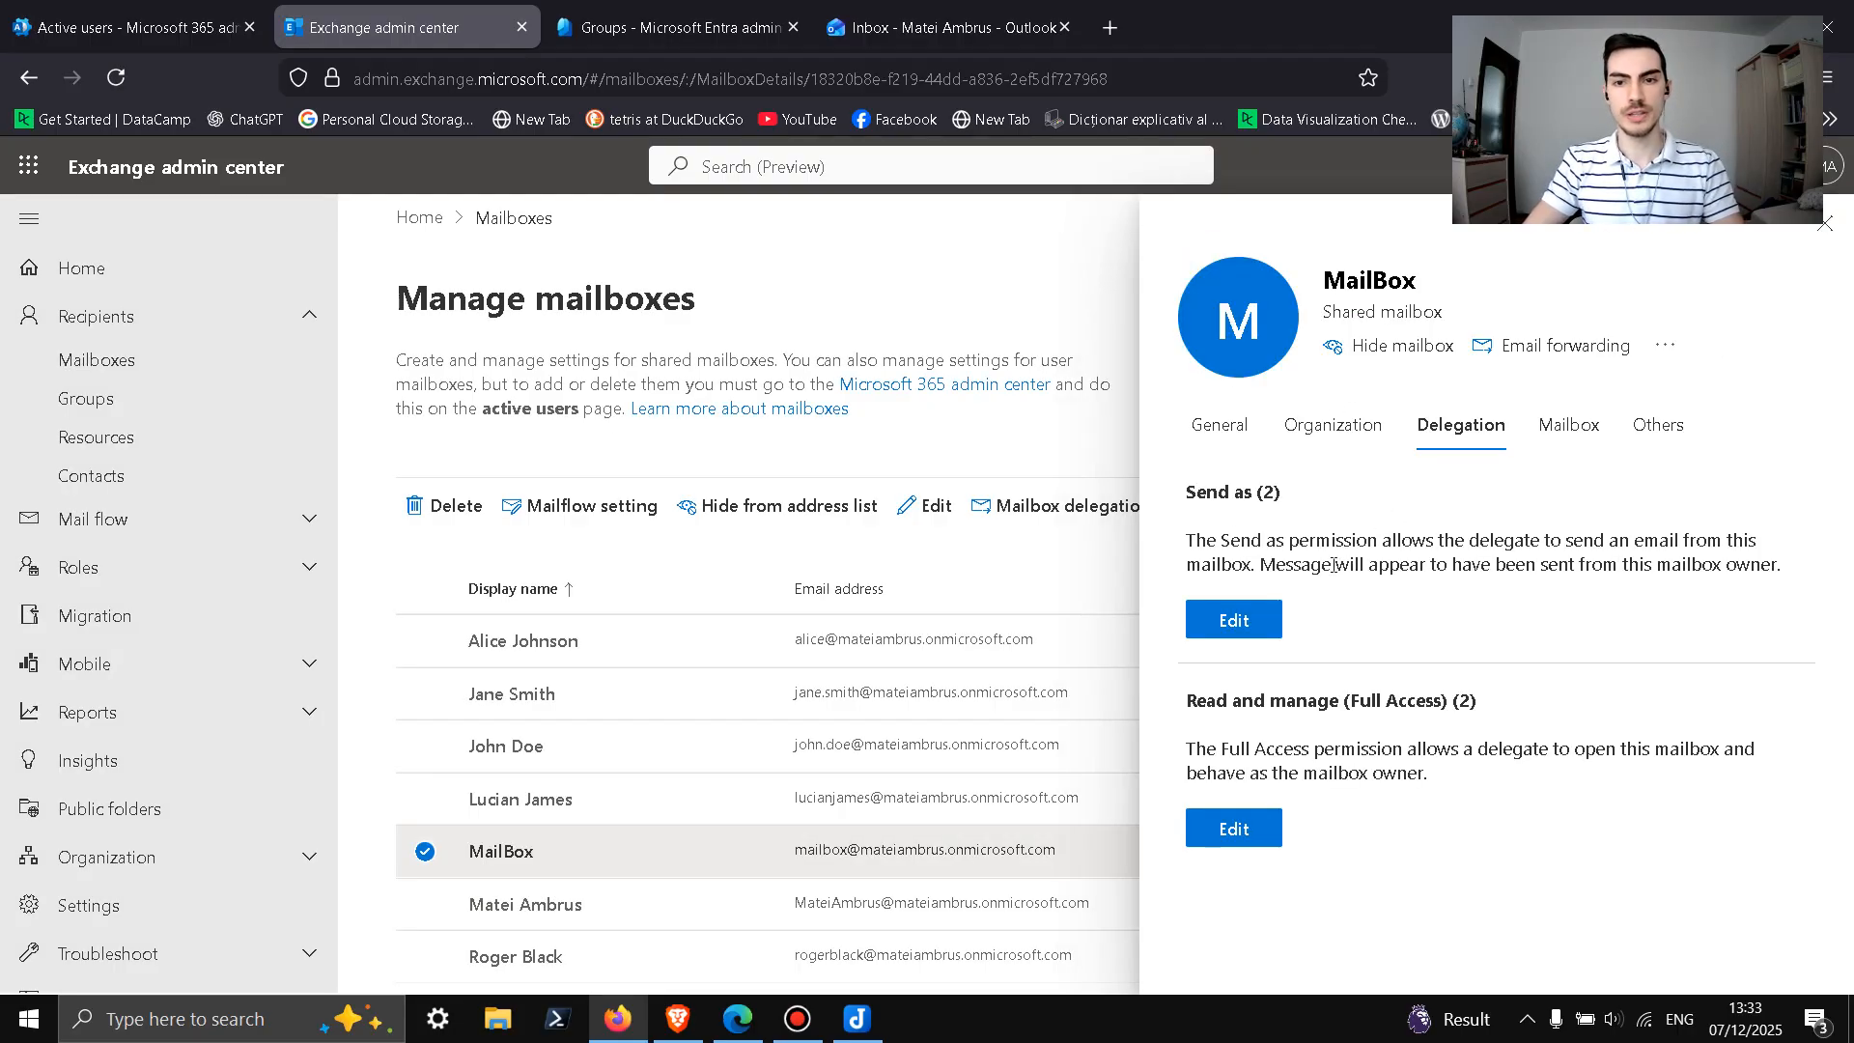
left_click(1825, 231)
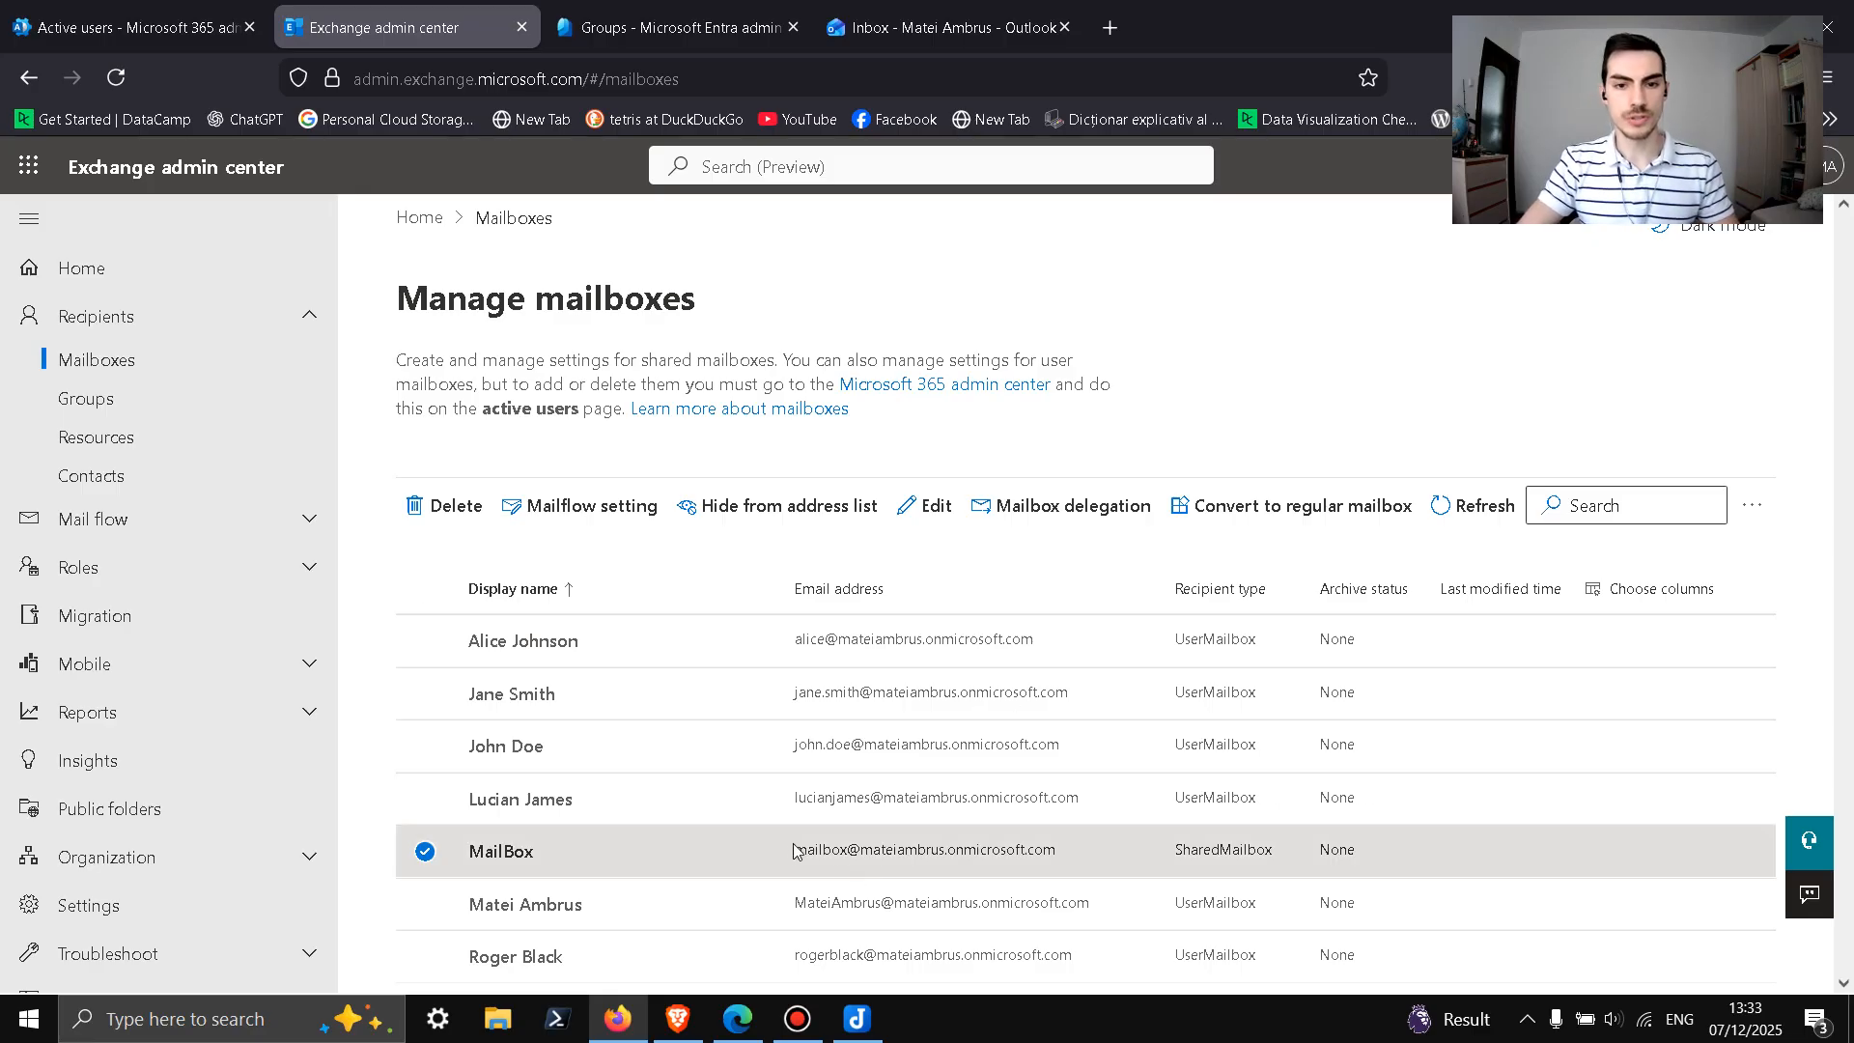
Step: Take MailBox's user ID address from its details panel
left_click(502, 851)
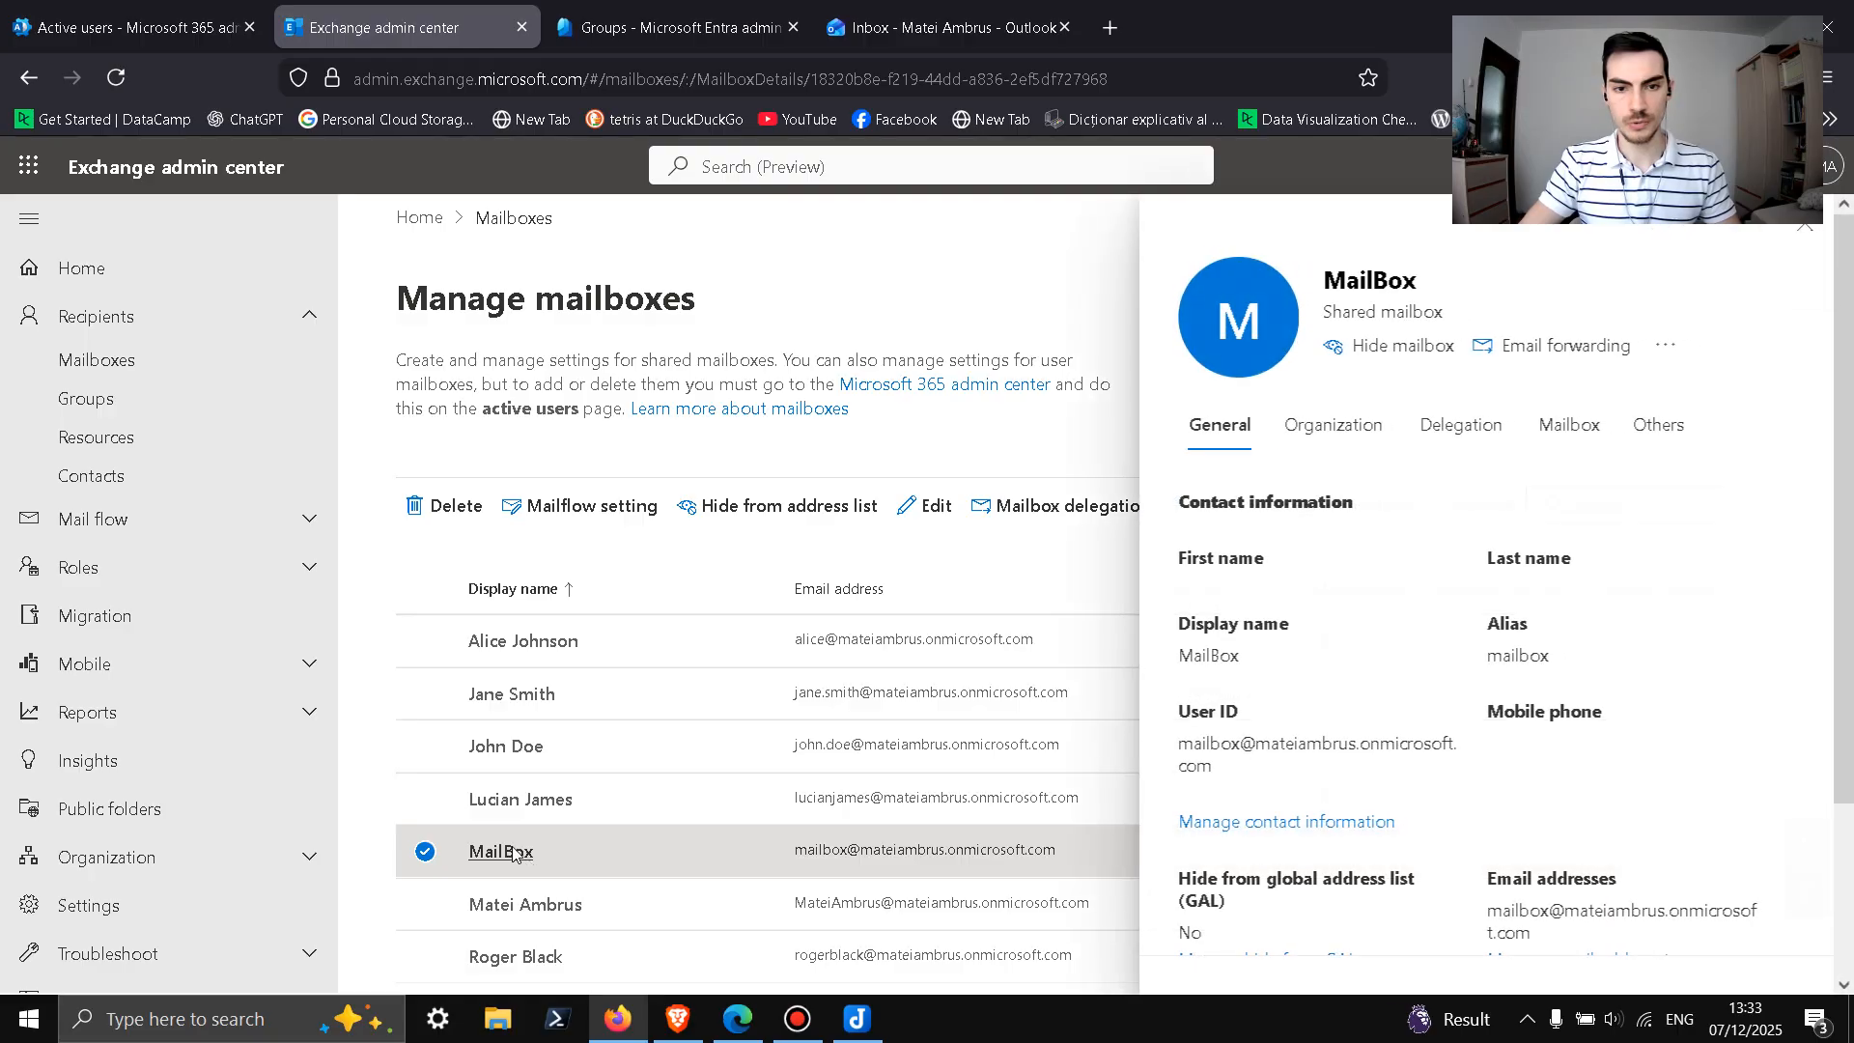
left_click_drag(1186, 747, 1233, 771)
key("ctrl+c")
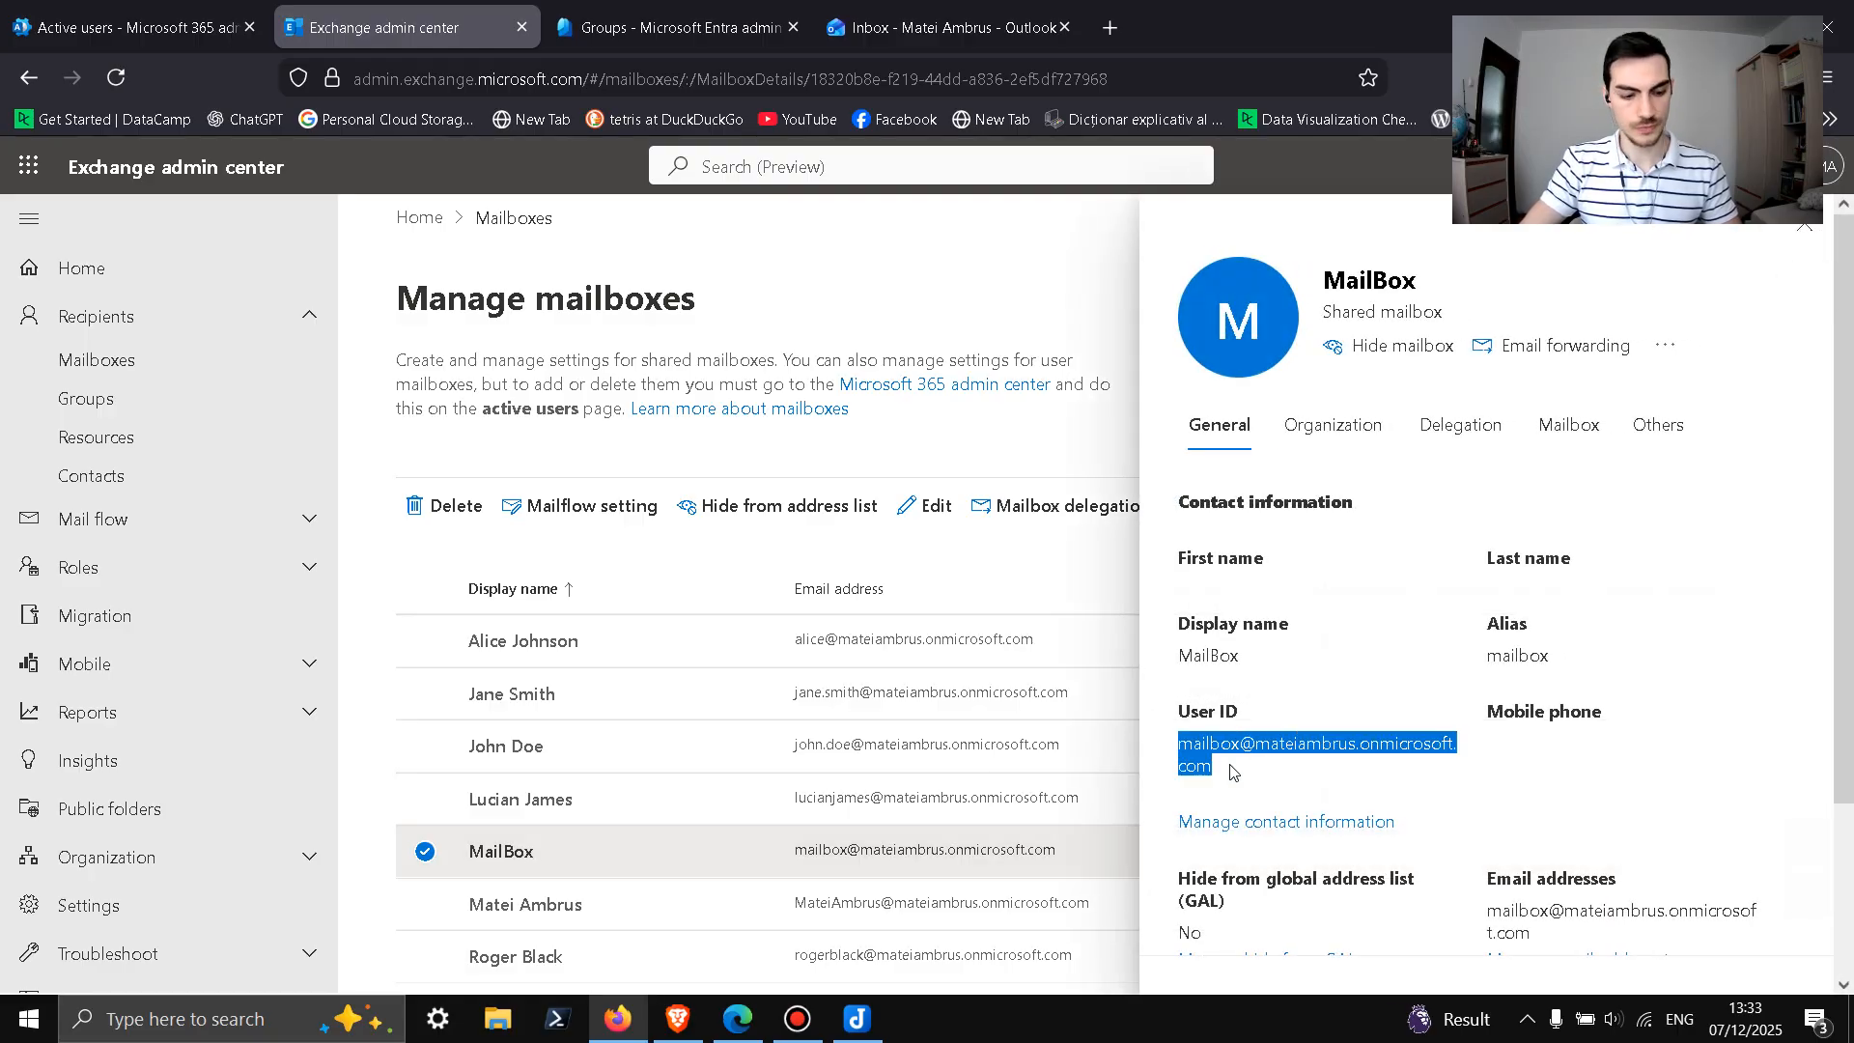
left_click(1239, 772)
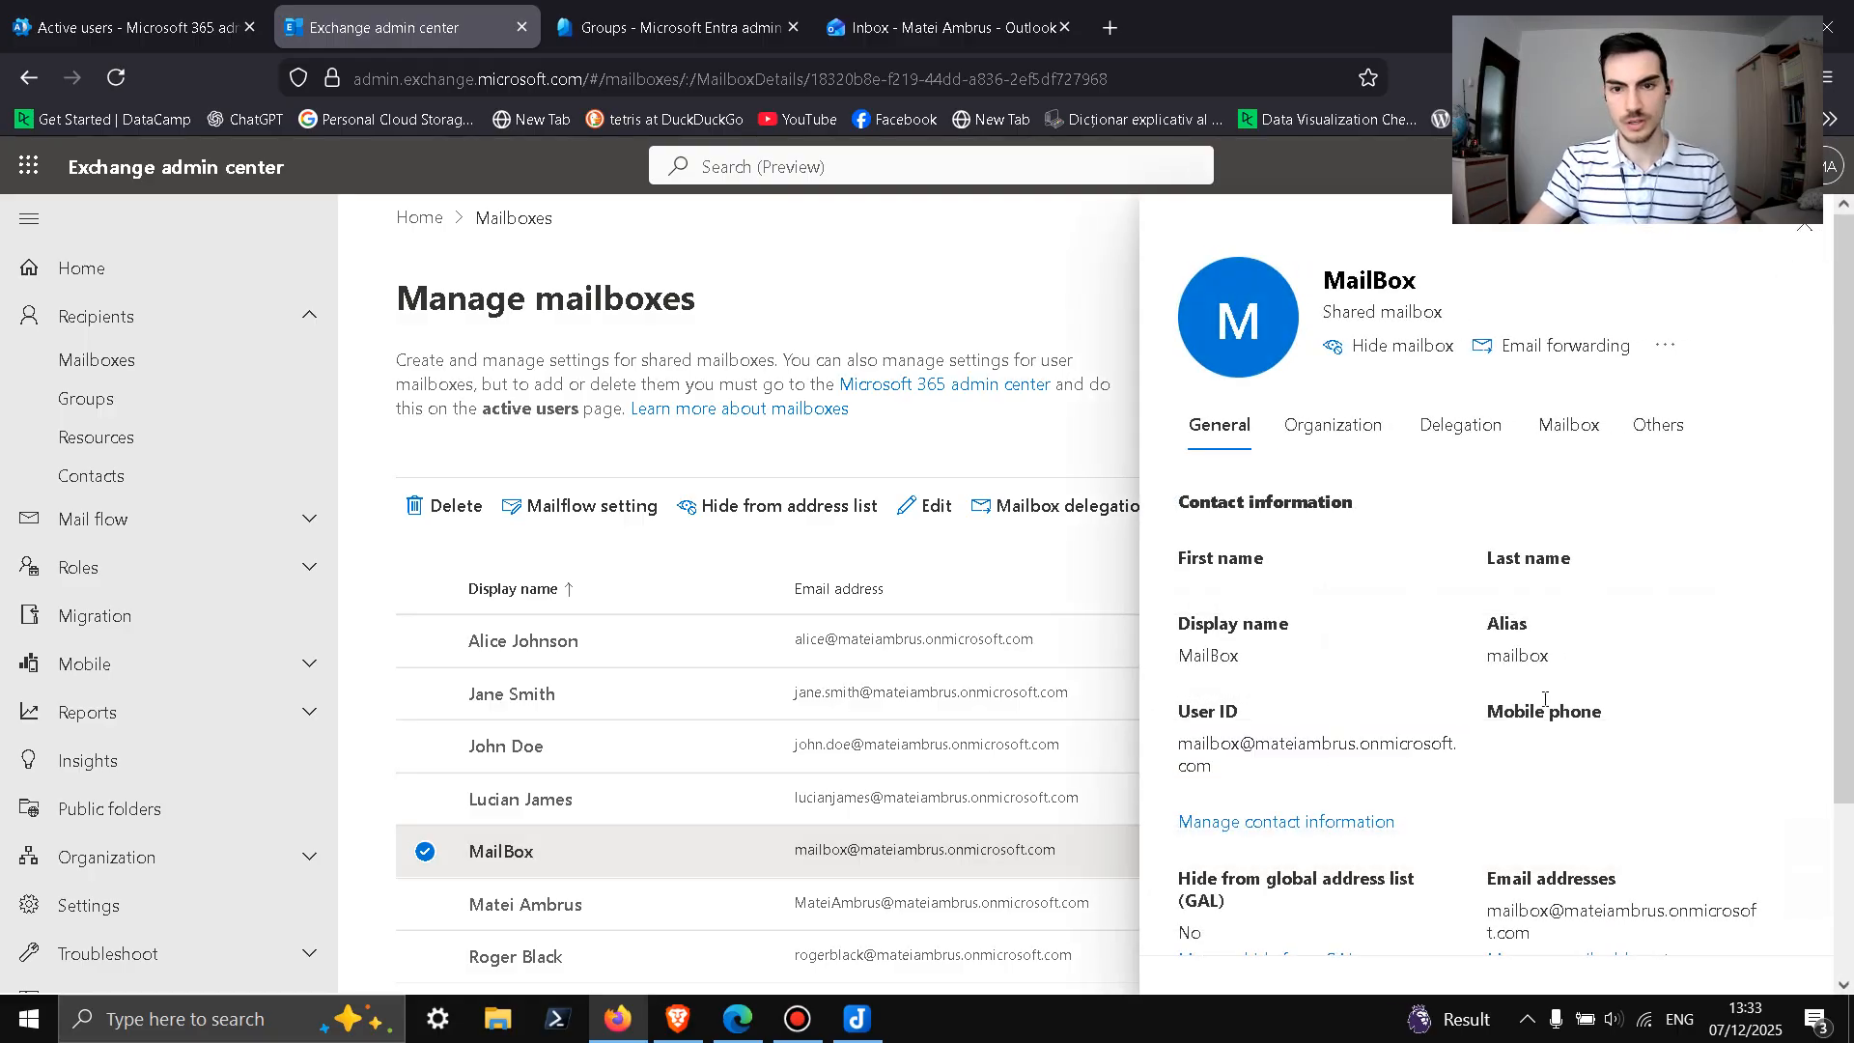
left_click(1804, 226)
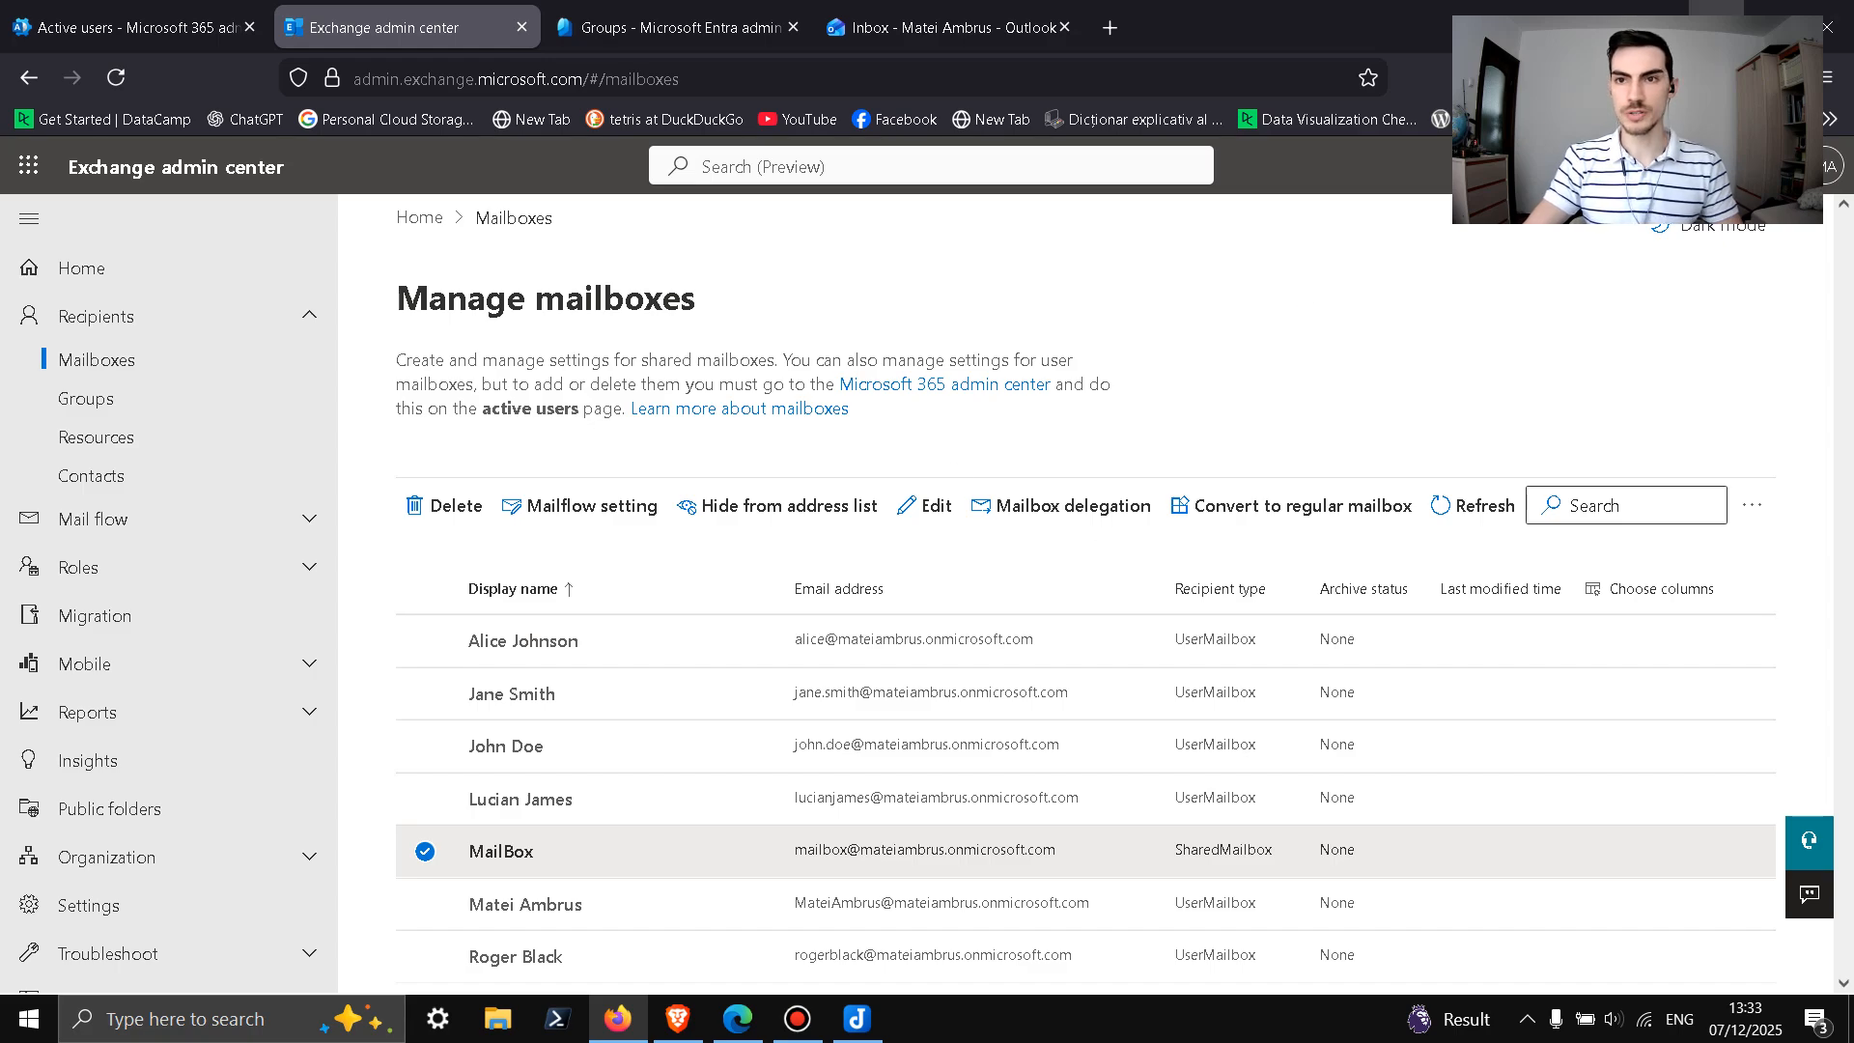
Step: Bring up the Brave and Edge windows showing the Microsoft 365 Apps page
key("super+d")
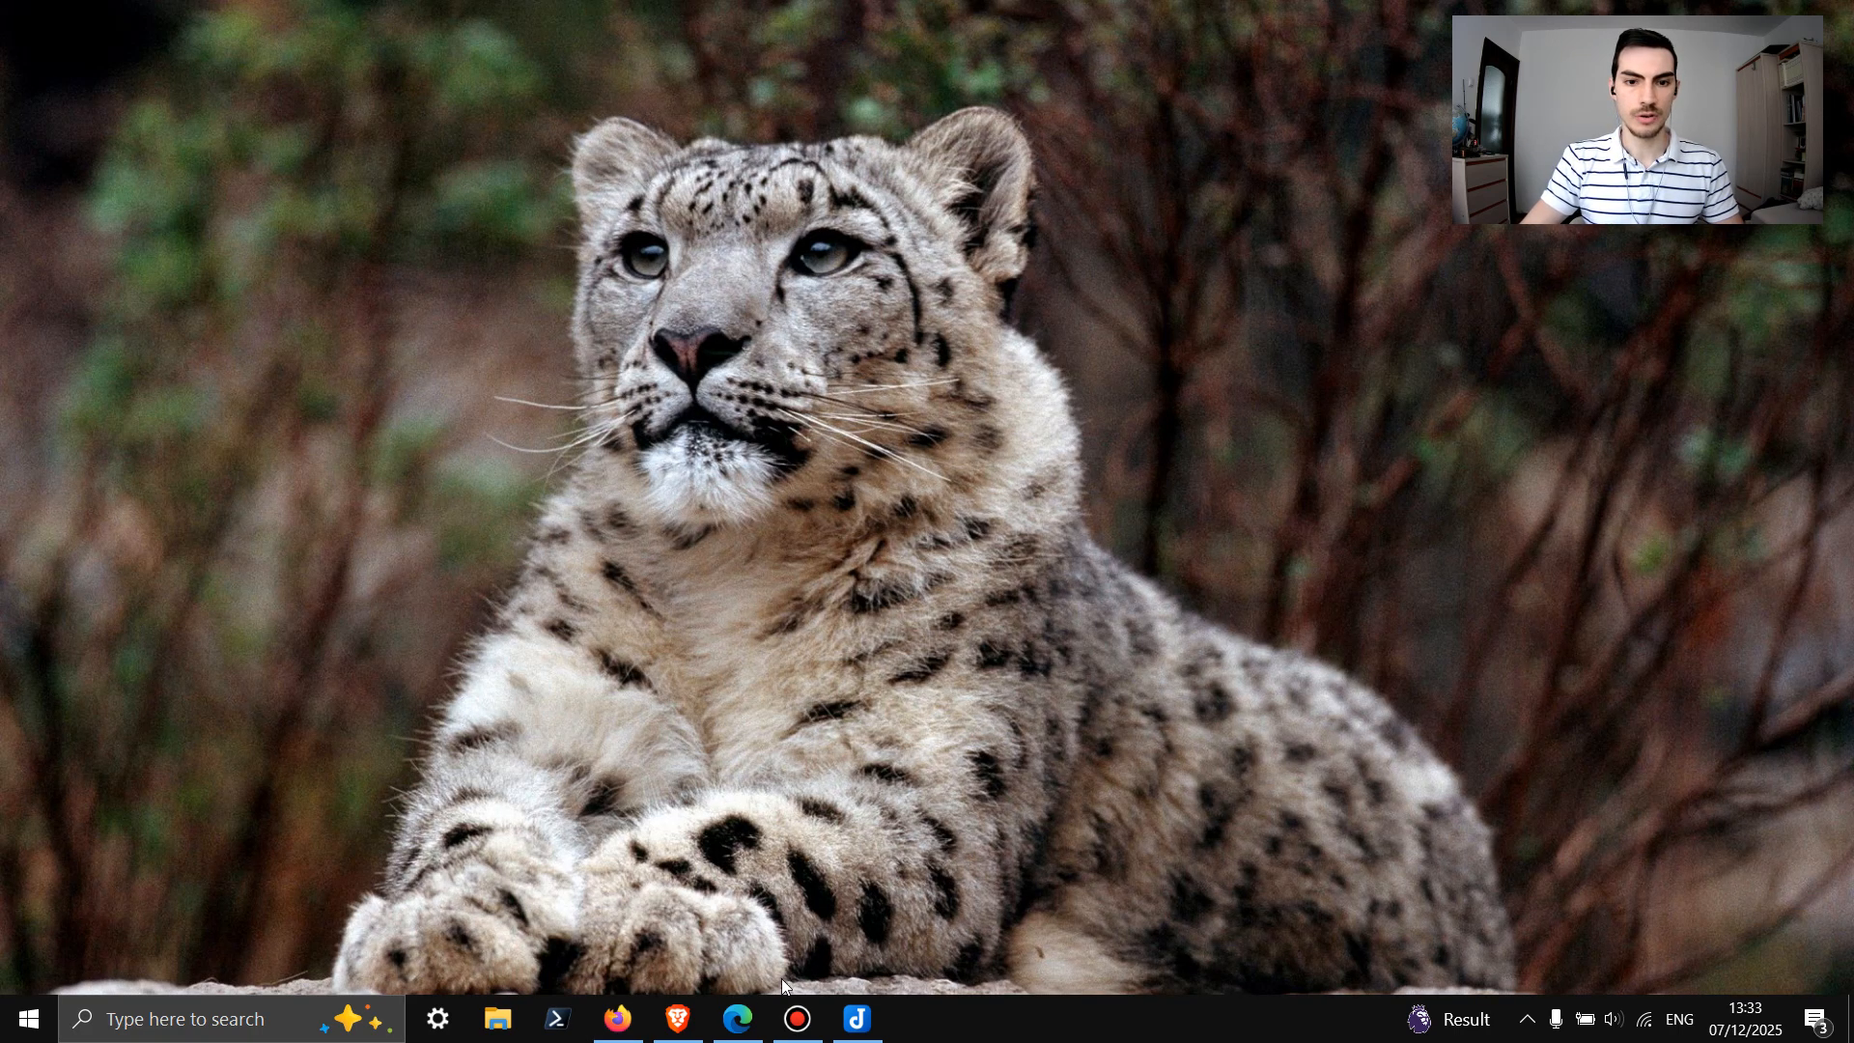
left_click(678, 1022)
left_click(722, 1032)
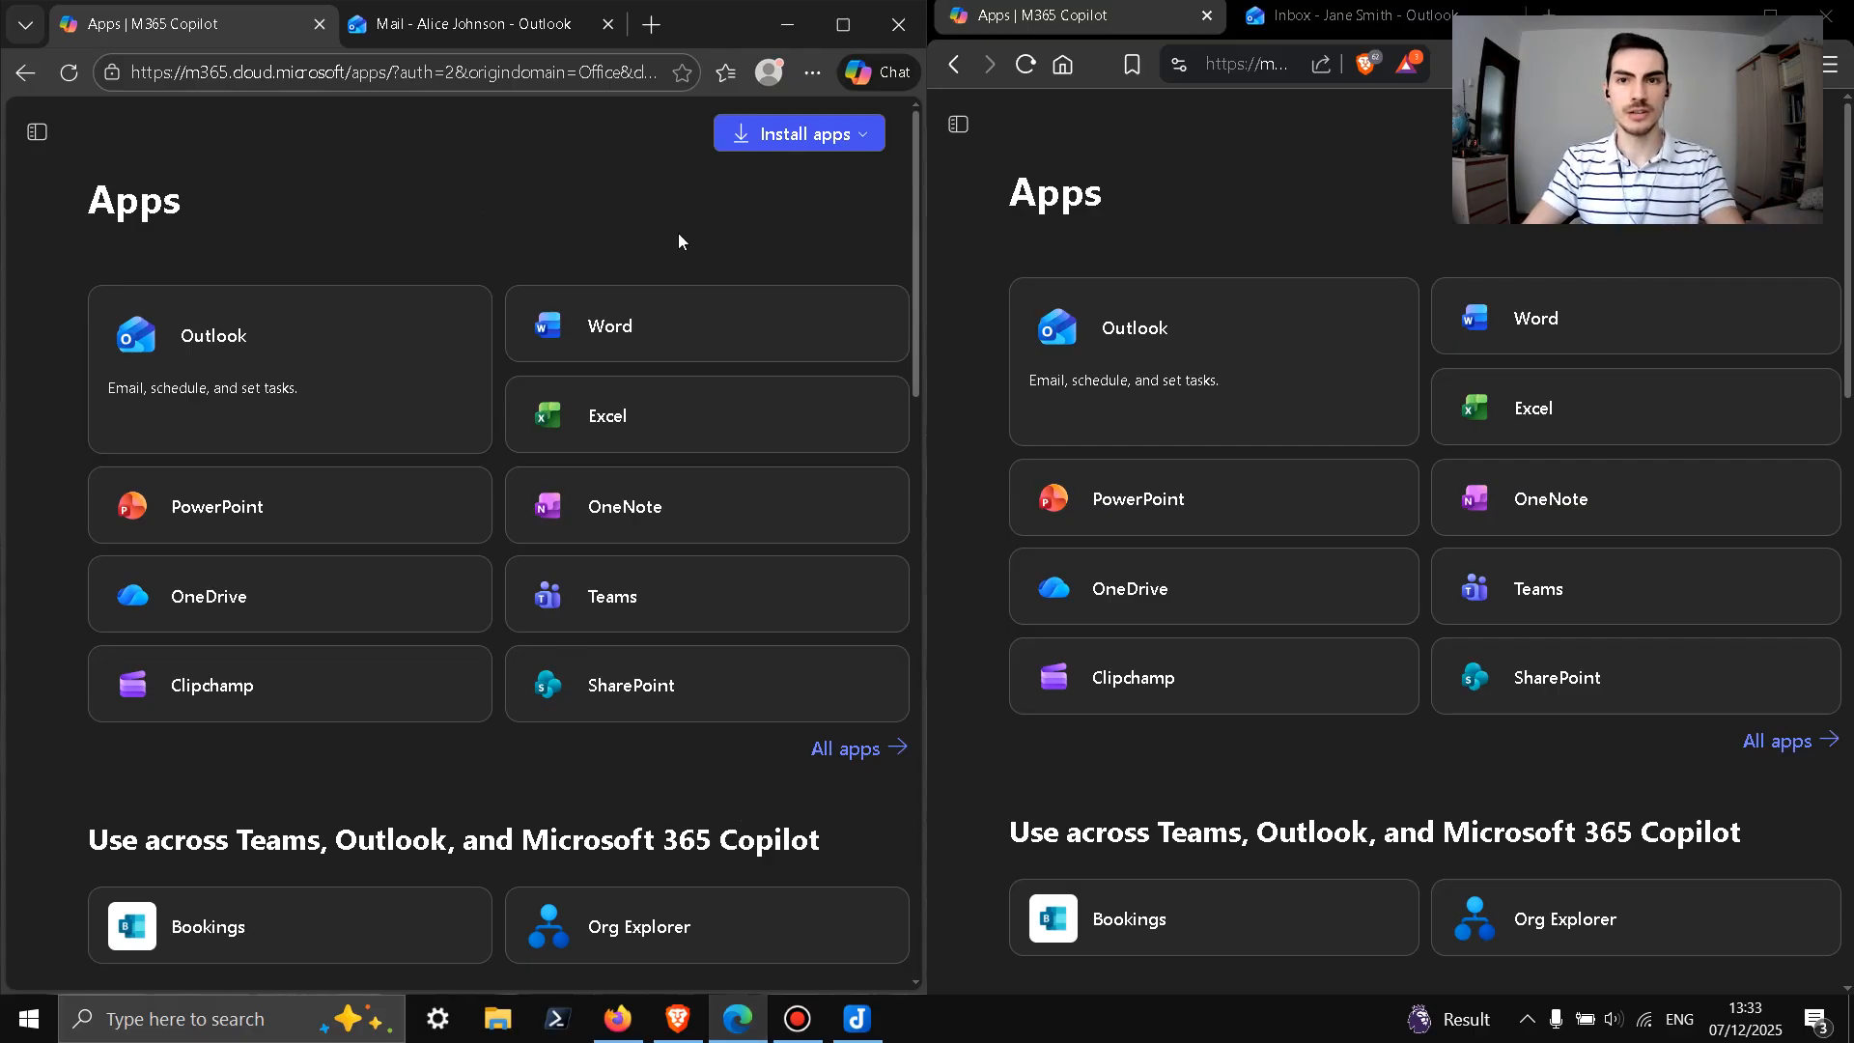
left_click(1371, 177)
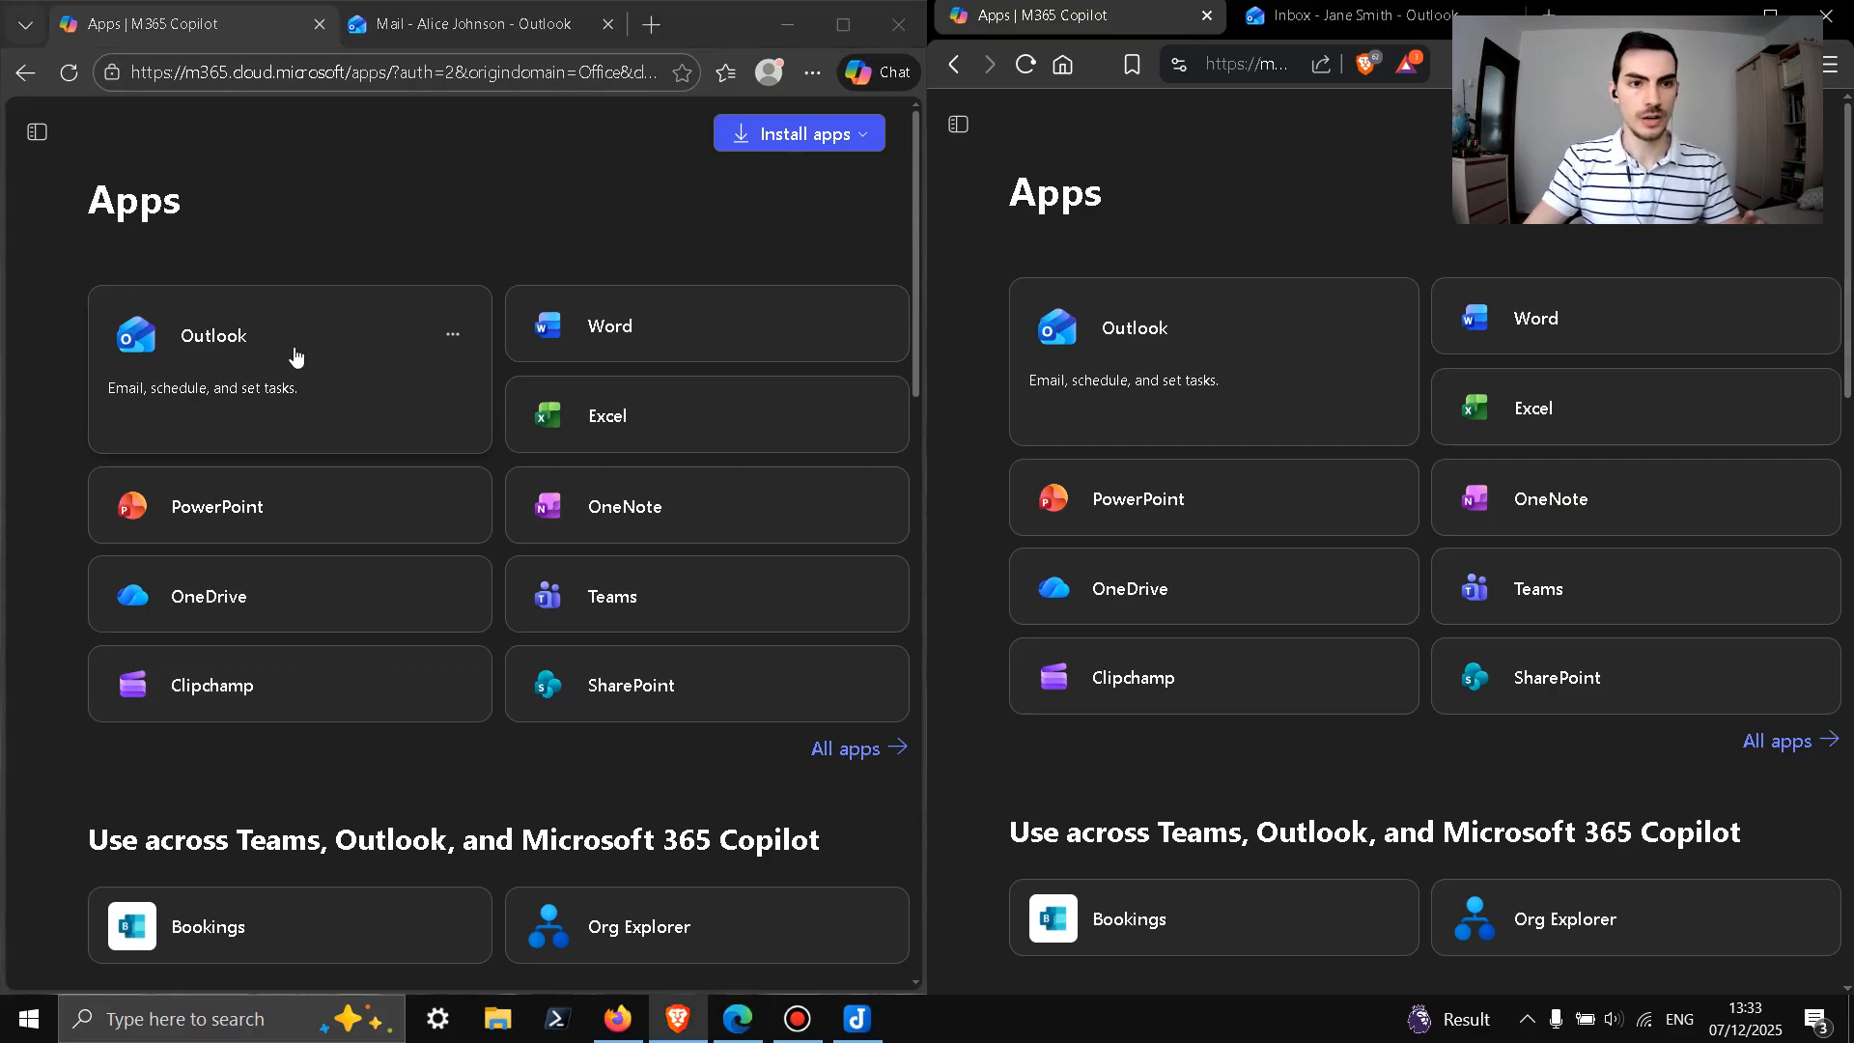
Step: Show both users' Outlook inboxes and the first account's options menu in the folder pane
left_click(506, 32)
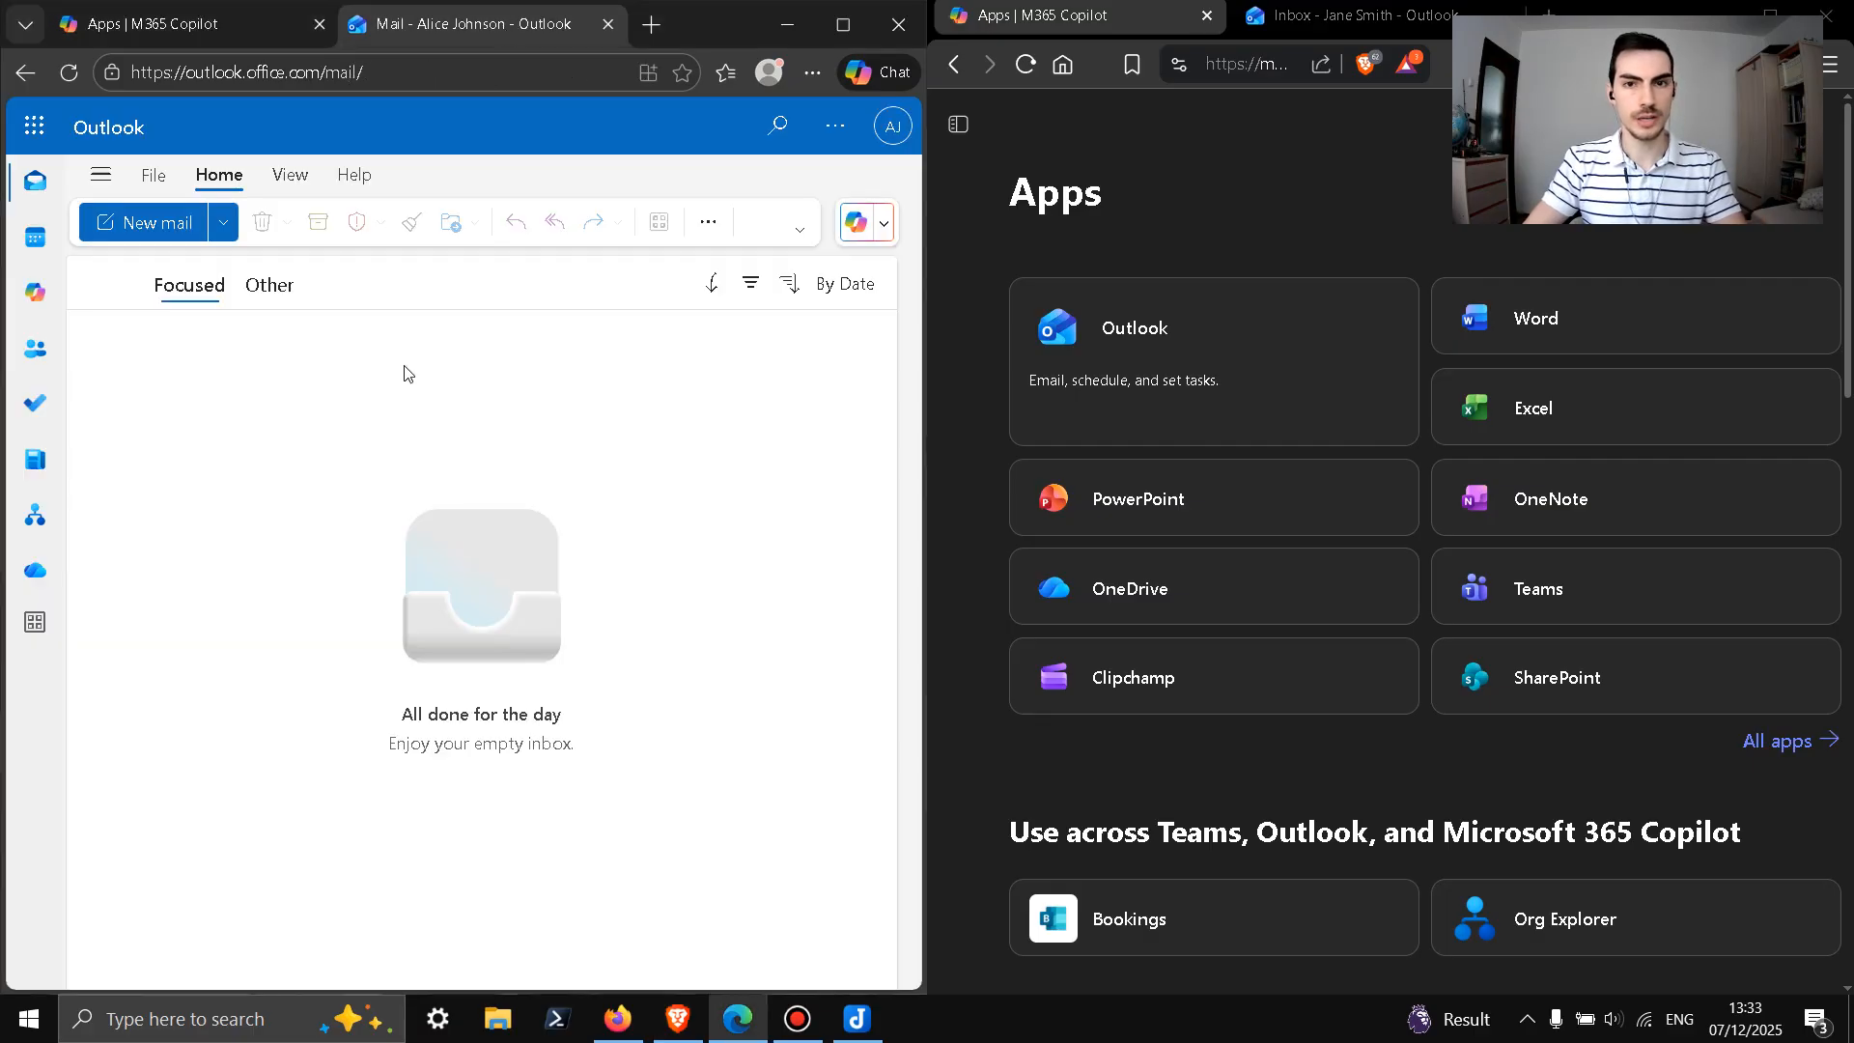
left_click(1303, 14)
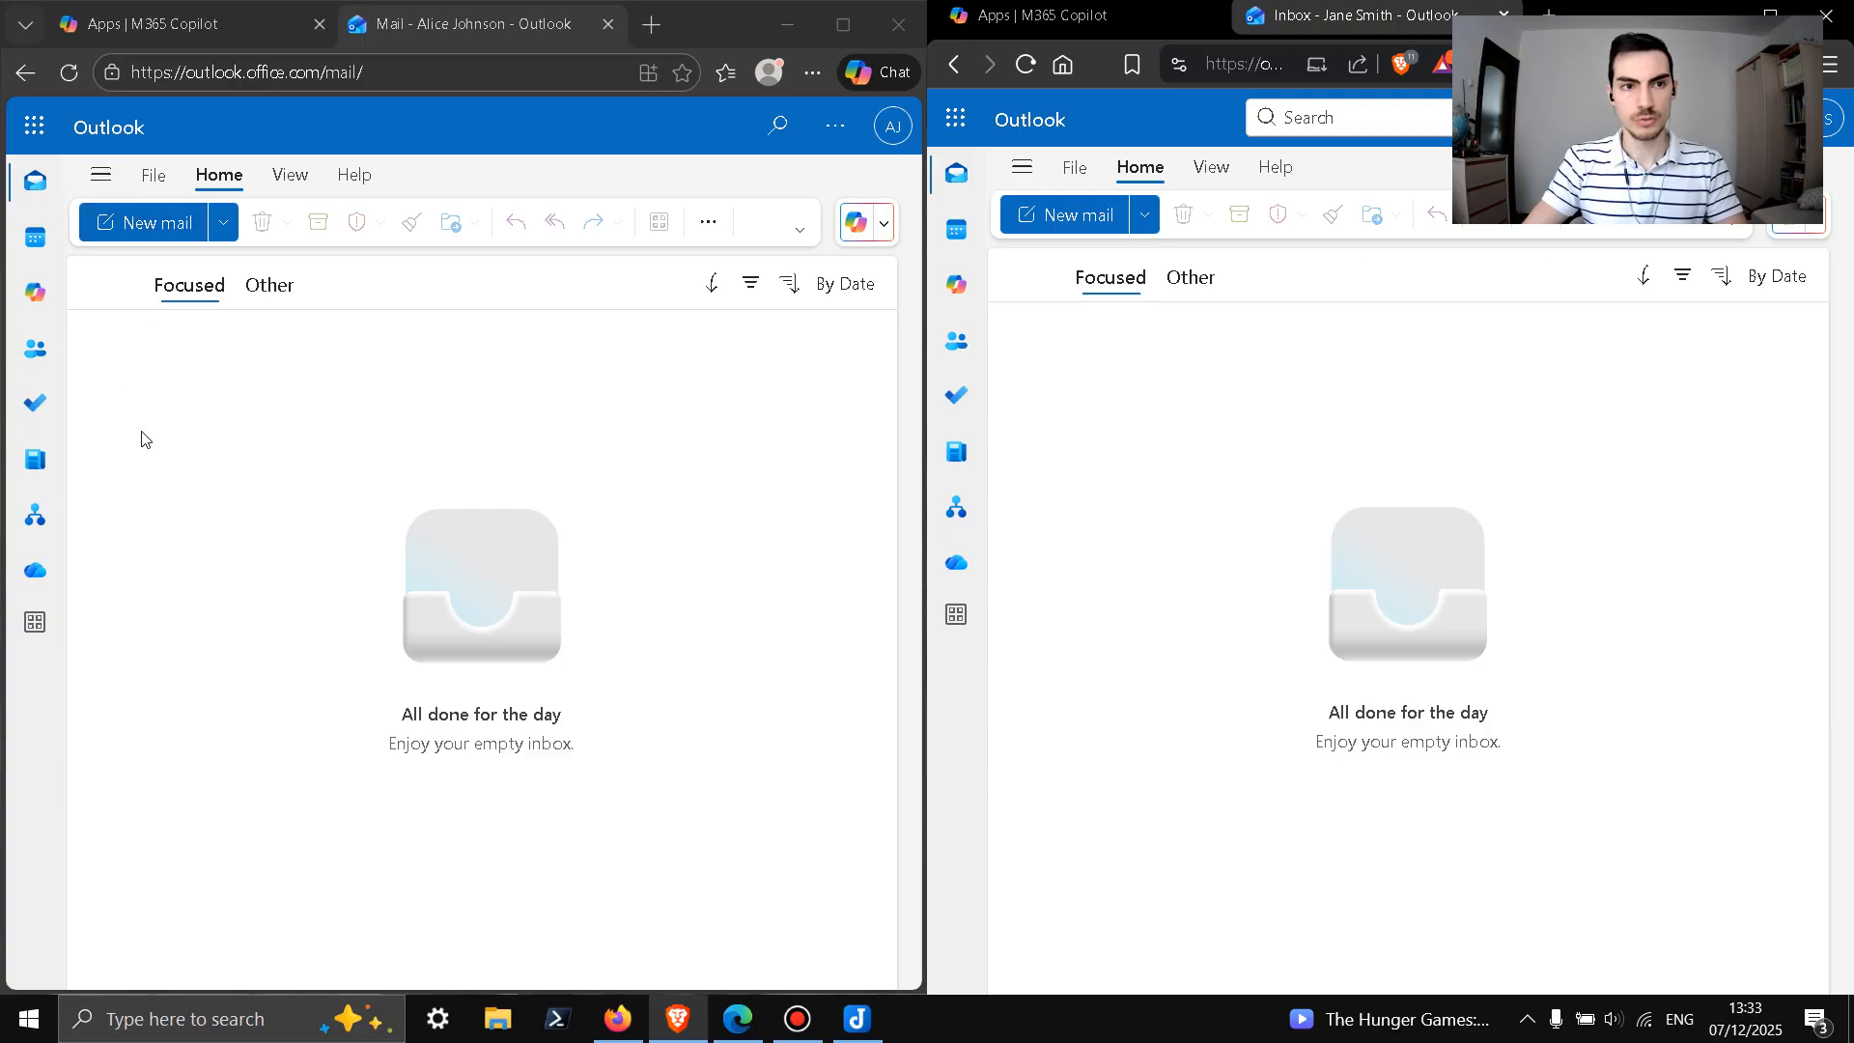
left_click(98, 185)
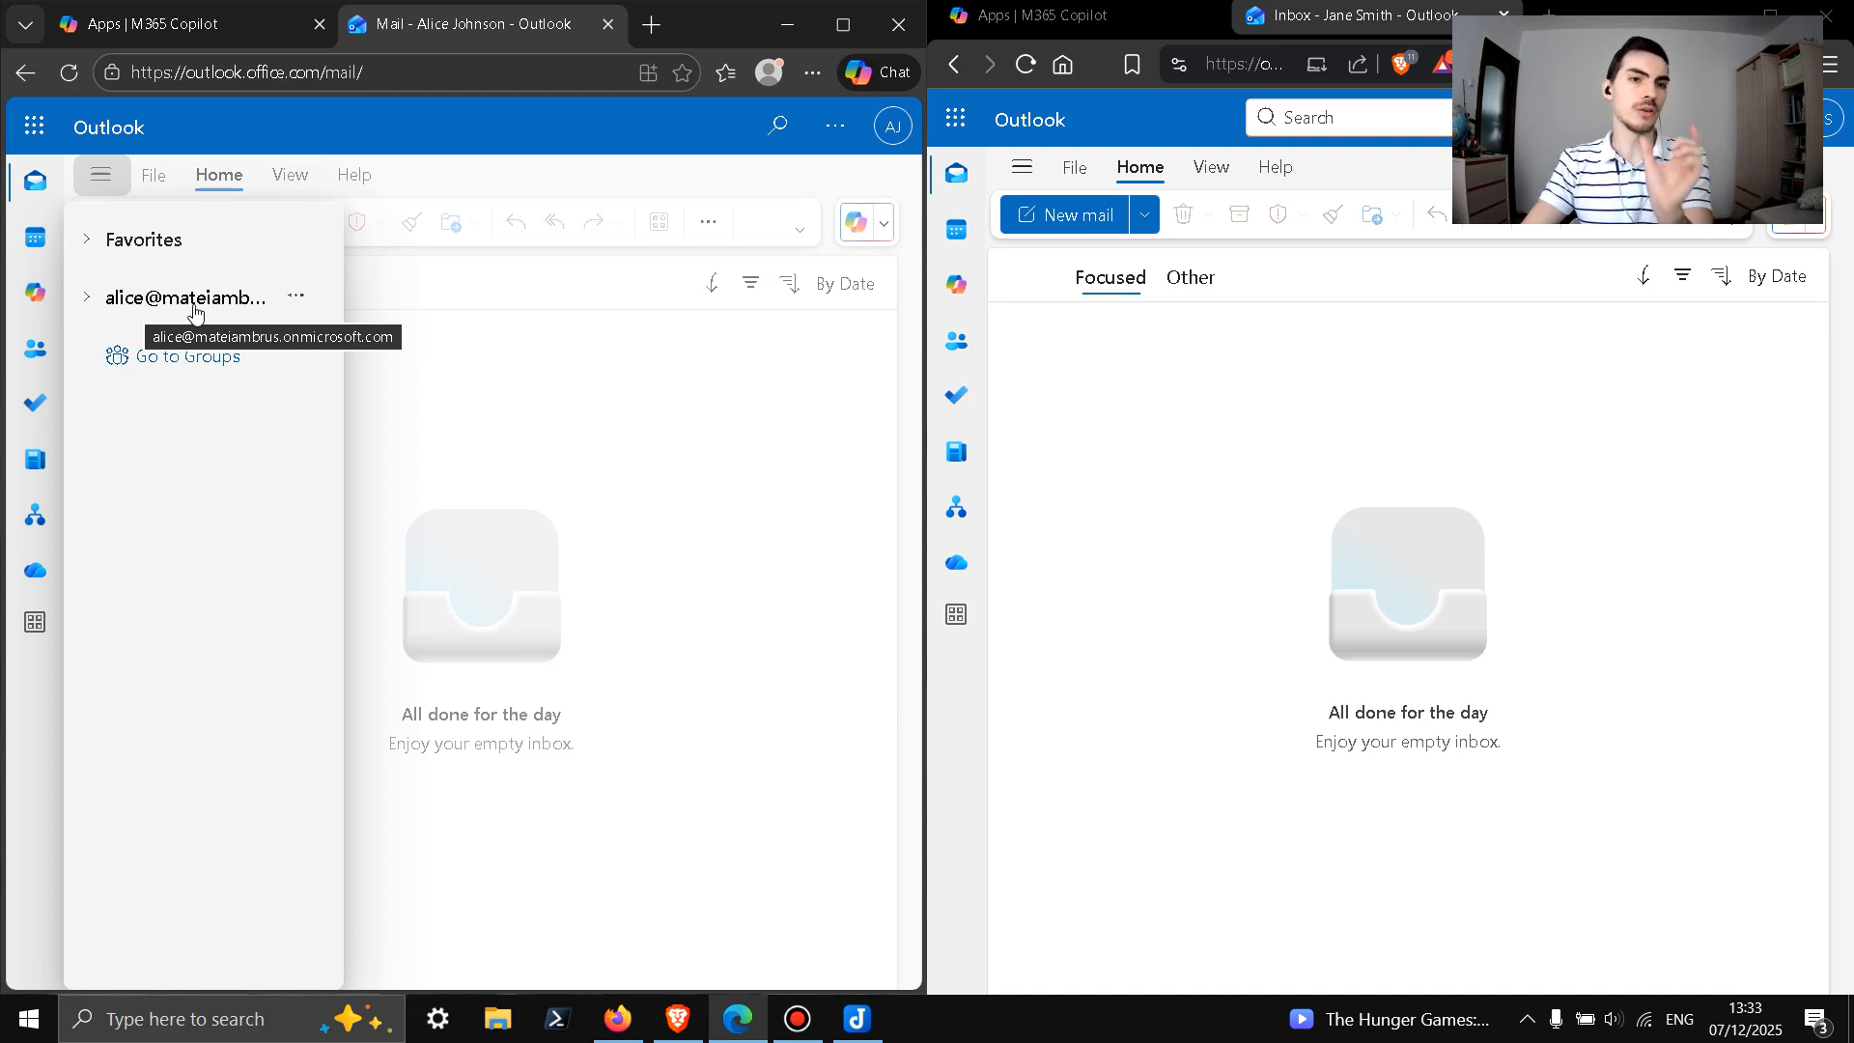
left_click(298, 303)
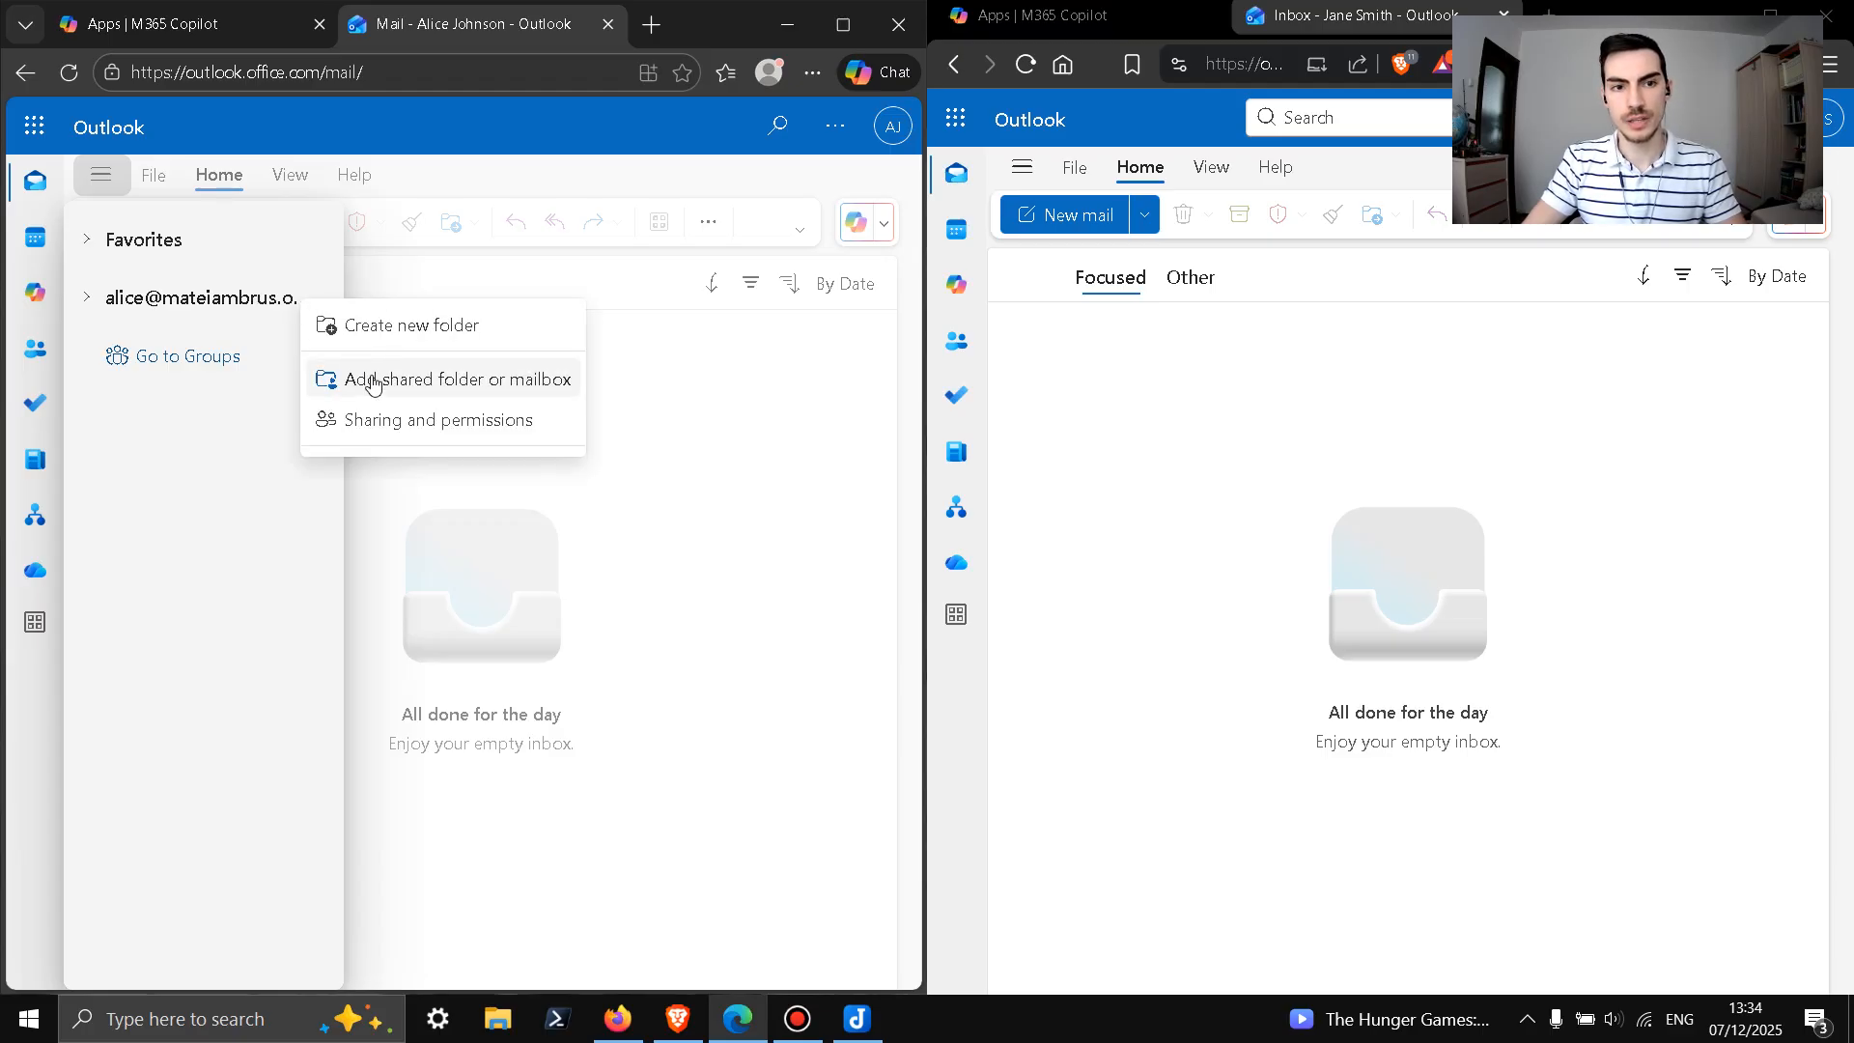
Step: Add the shared MailBox to the first user's folder list by pasting its address
left_click(484, 386)
left_click(423, 616)
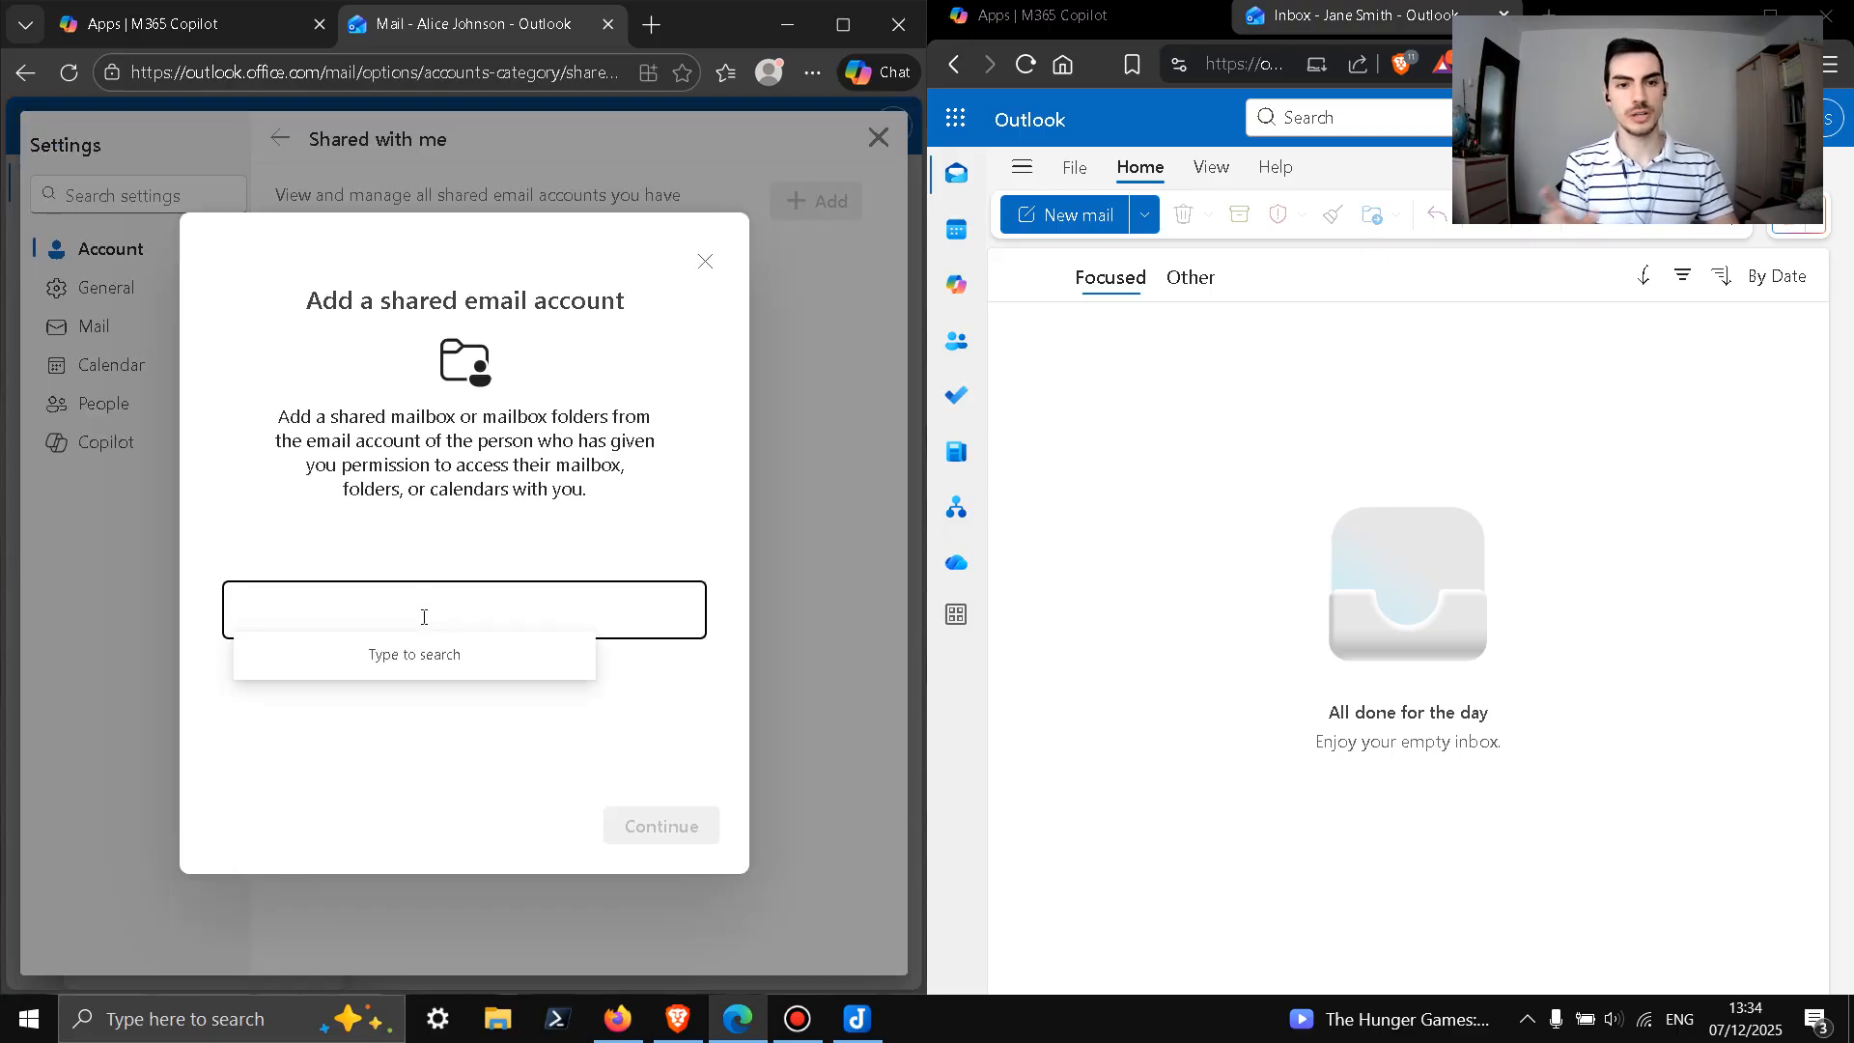
key("ctrl+v")
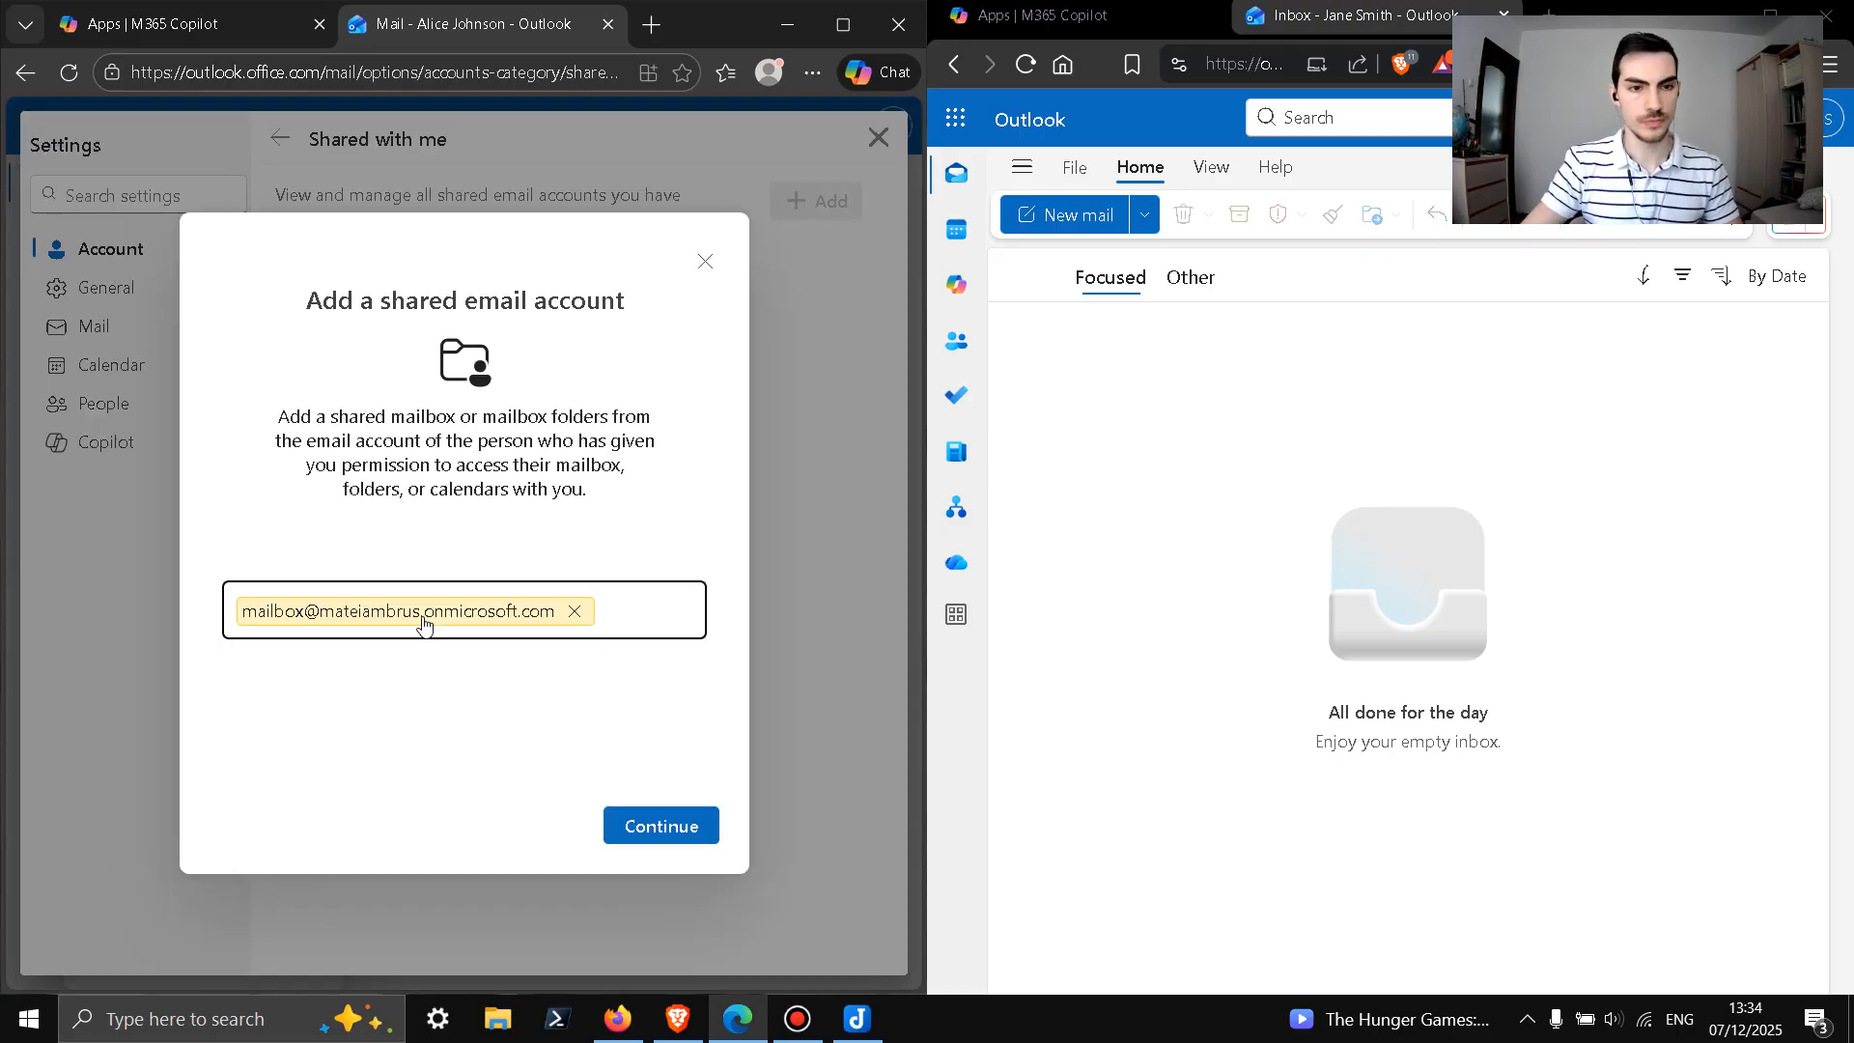
left_click(666, 827)
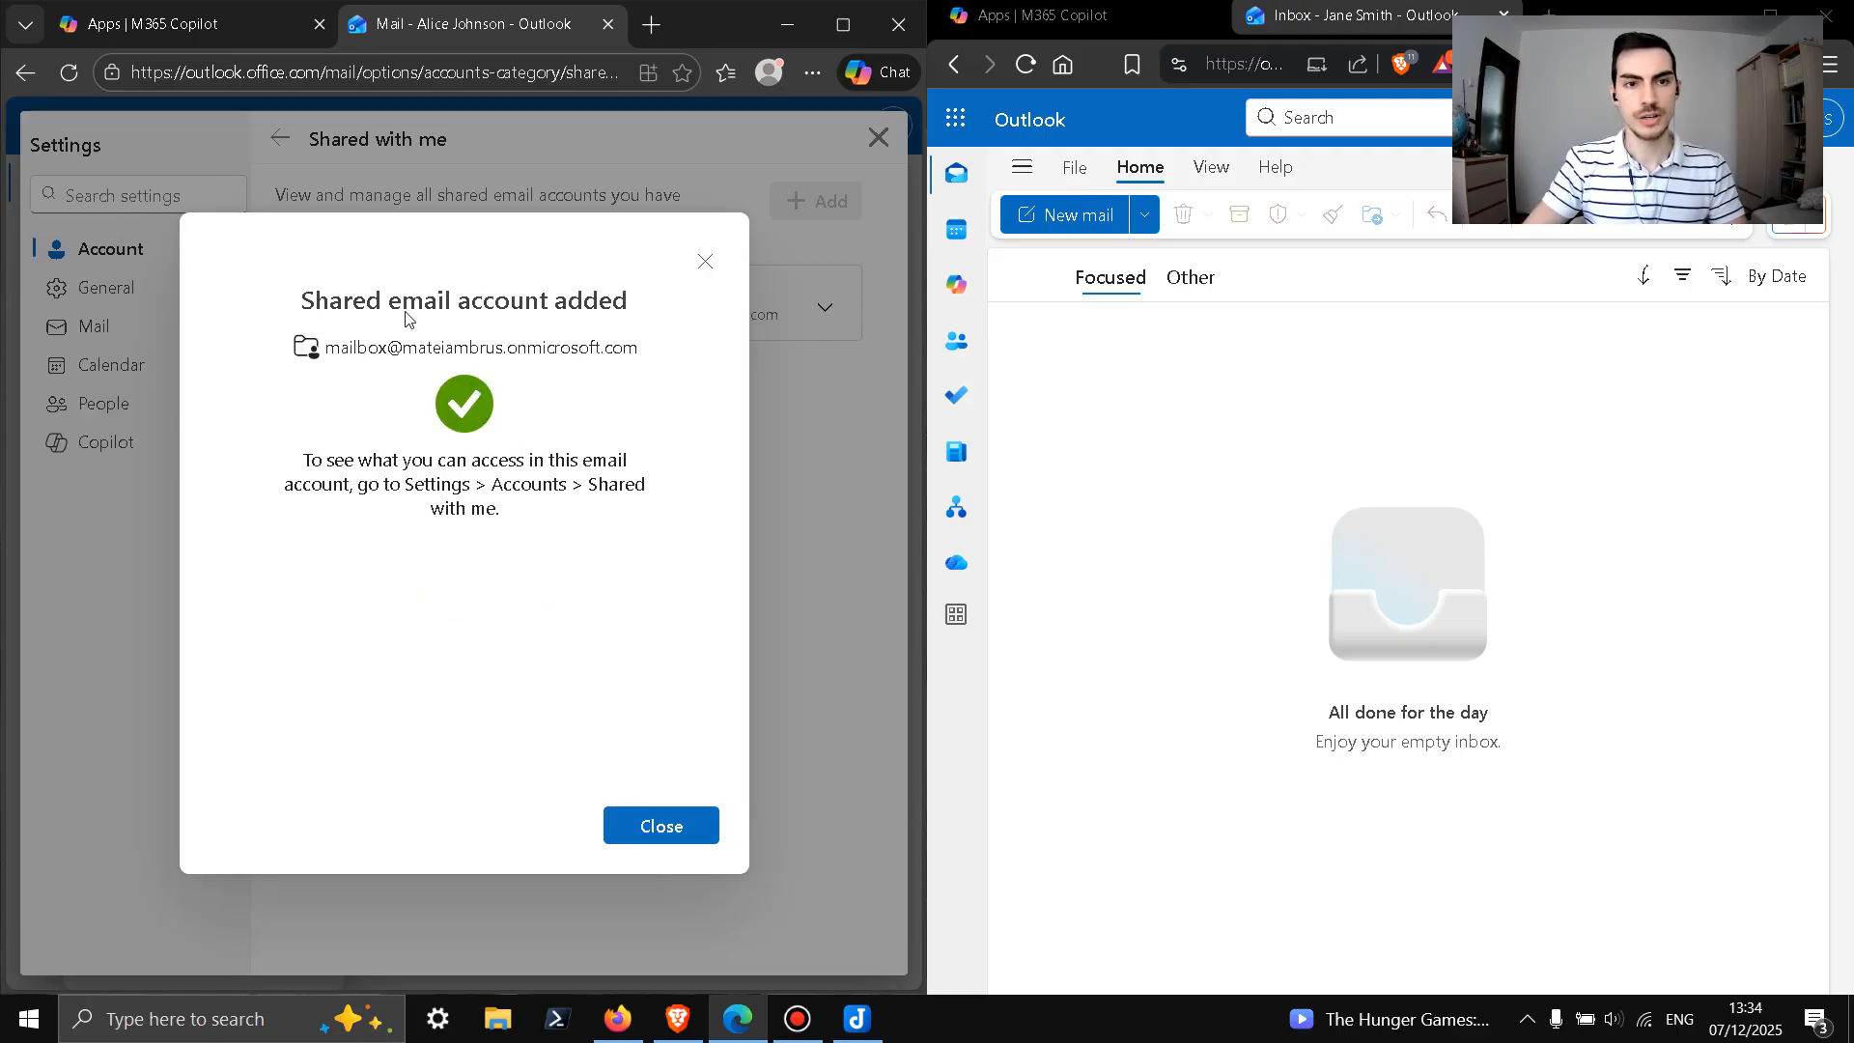
left_click(657, 831)
left_click(879, 137)
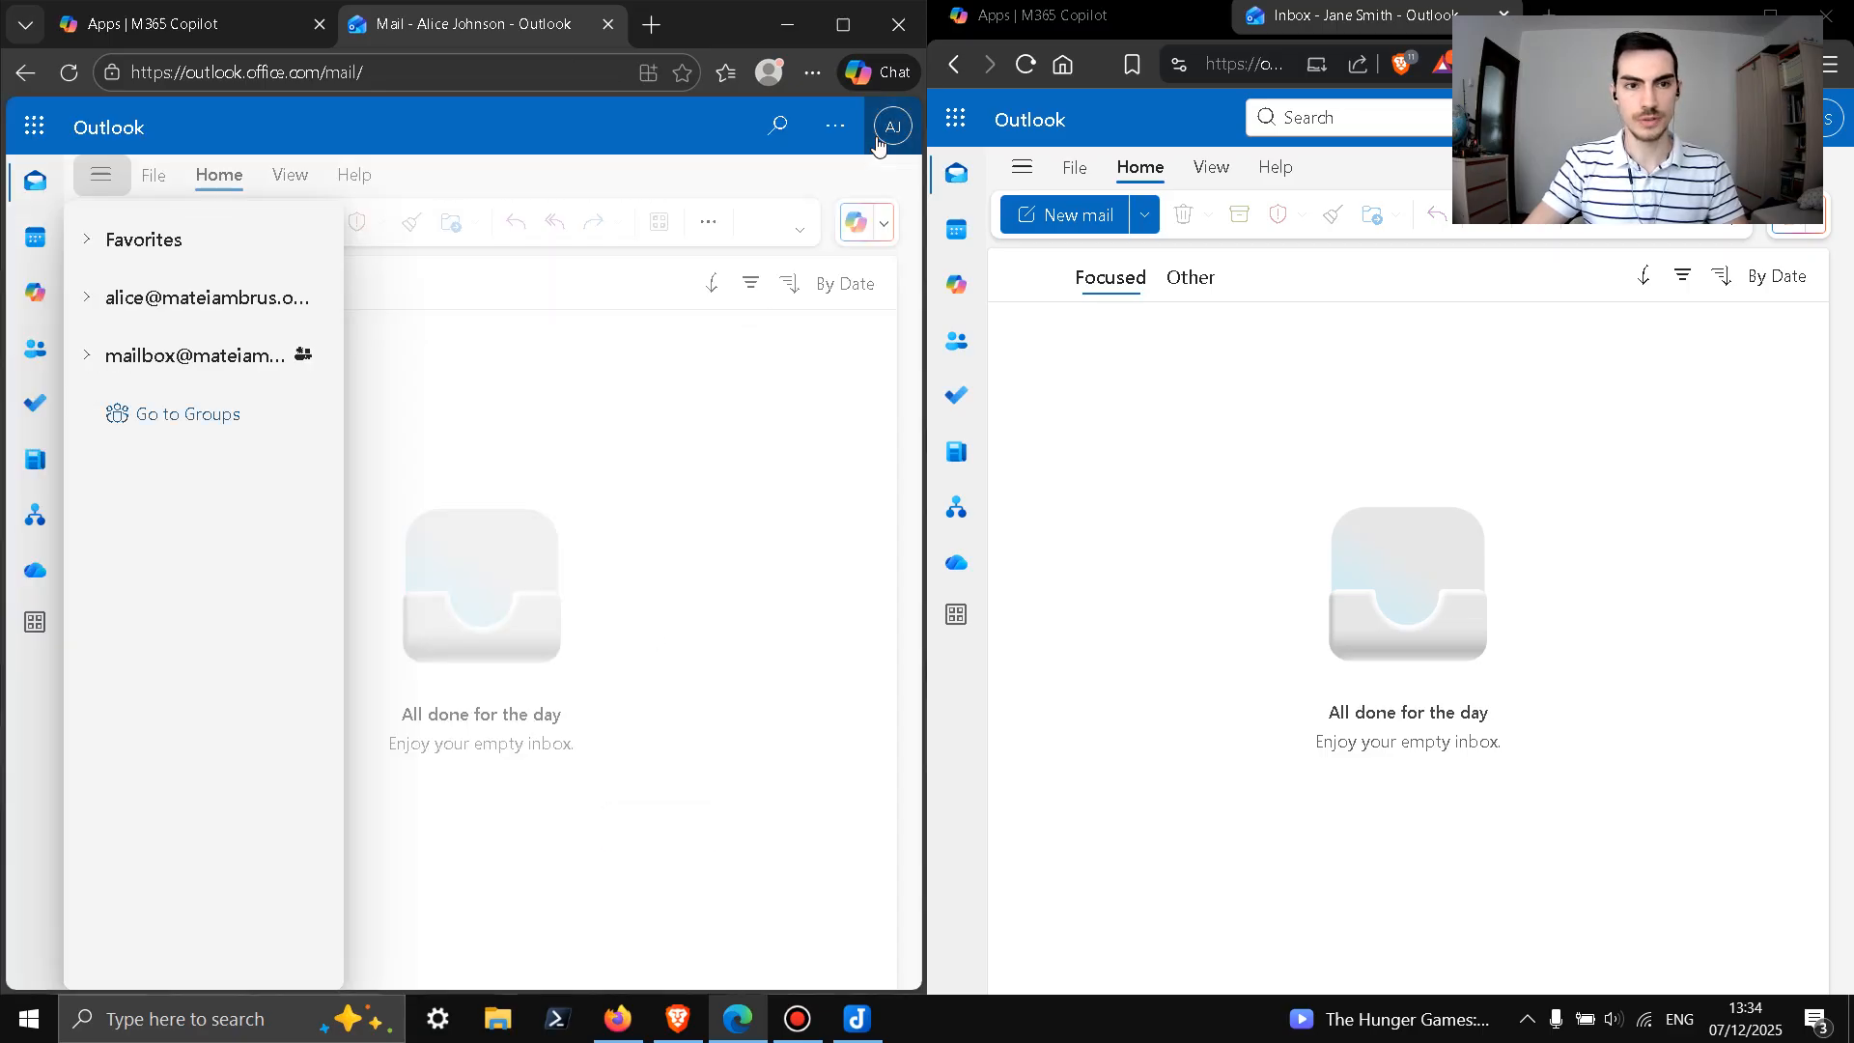
left_click(108, 358)
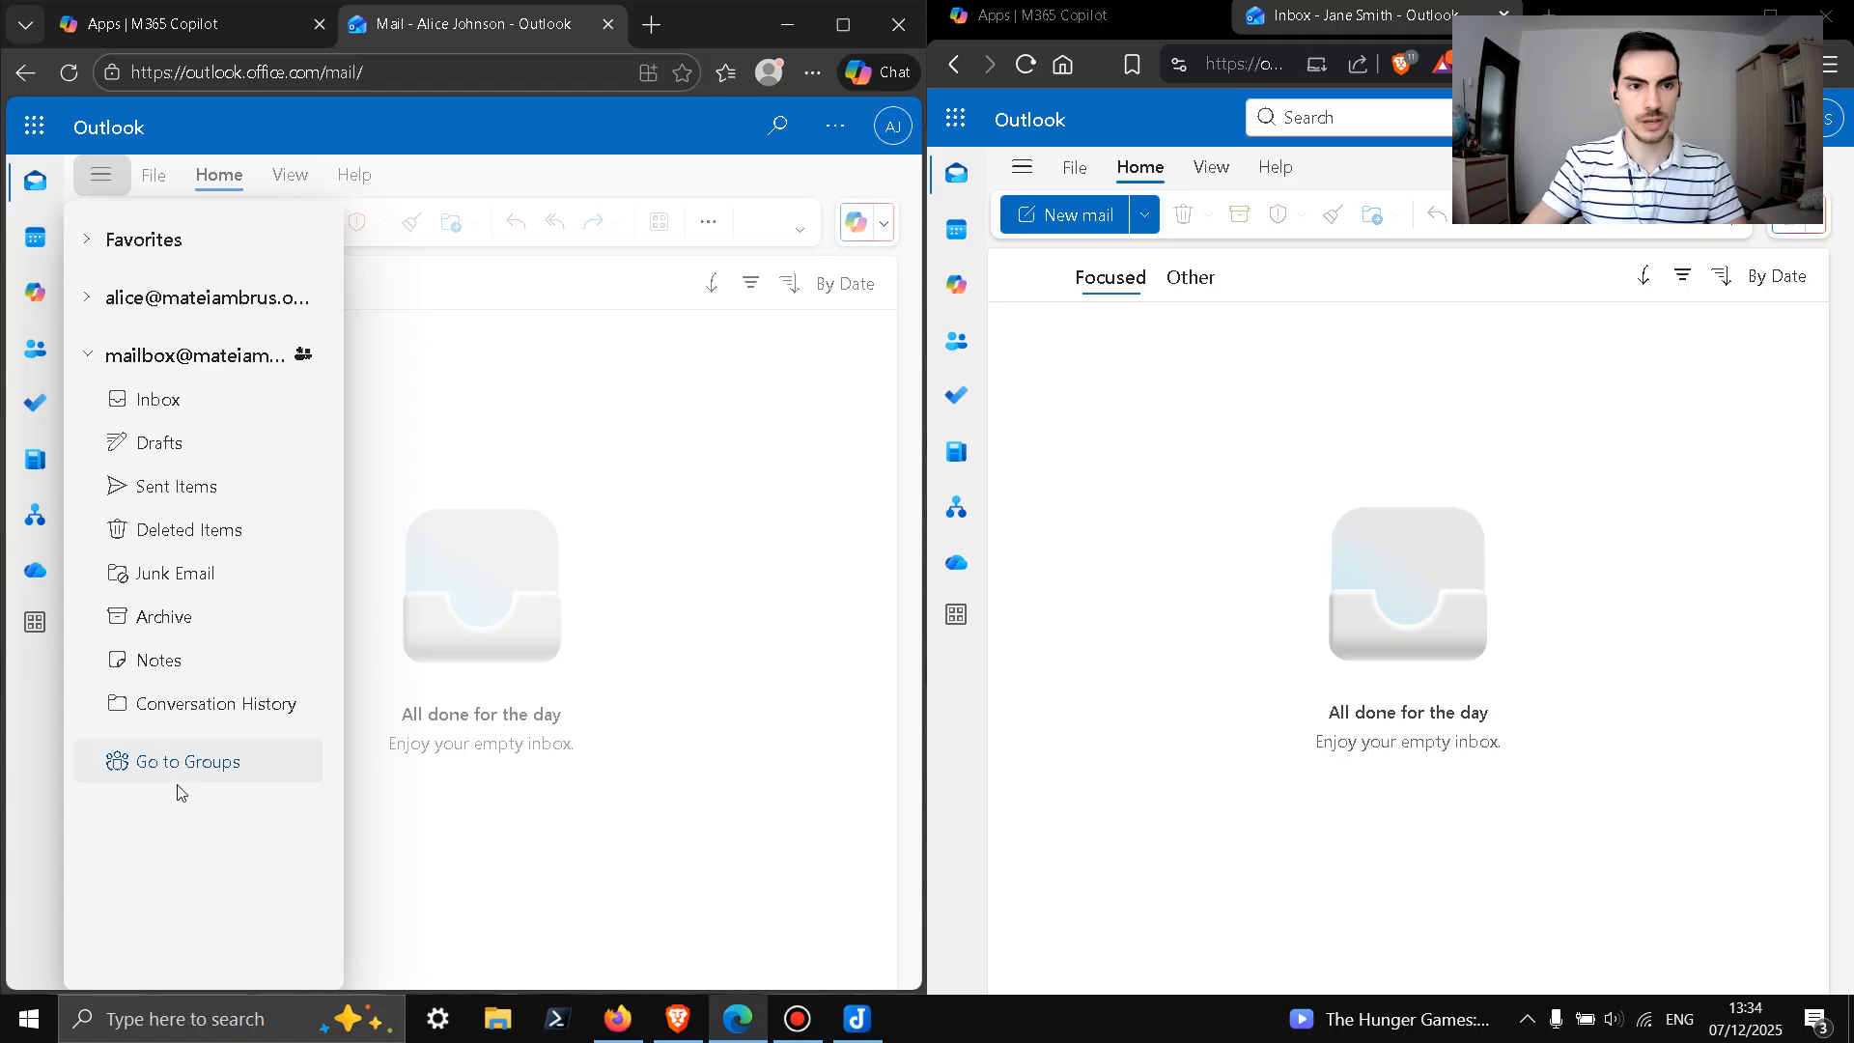
left_click(87, 359)
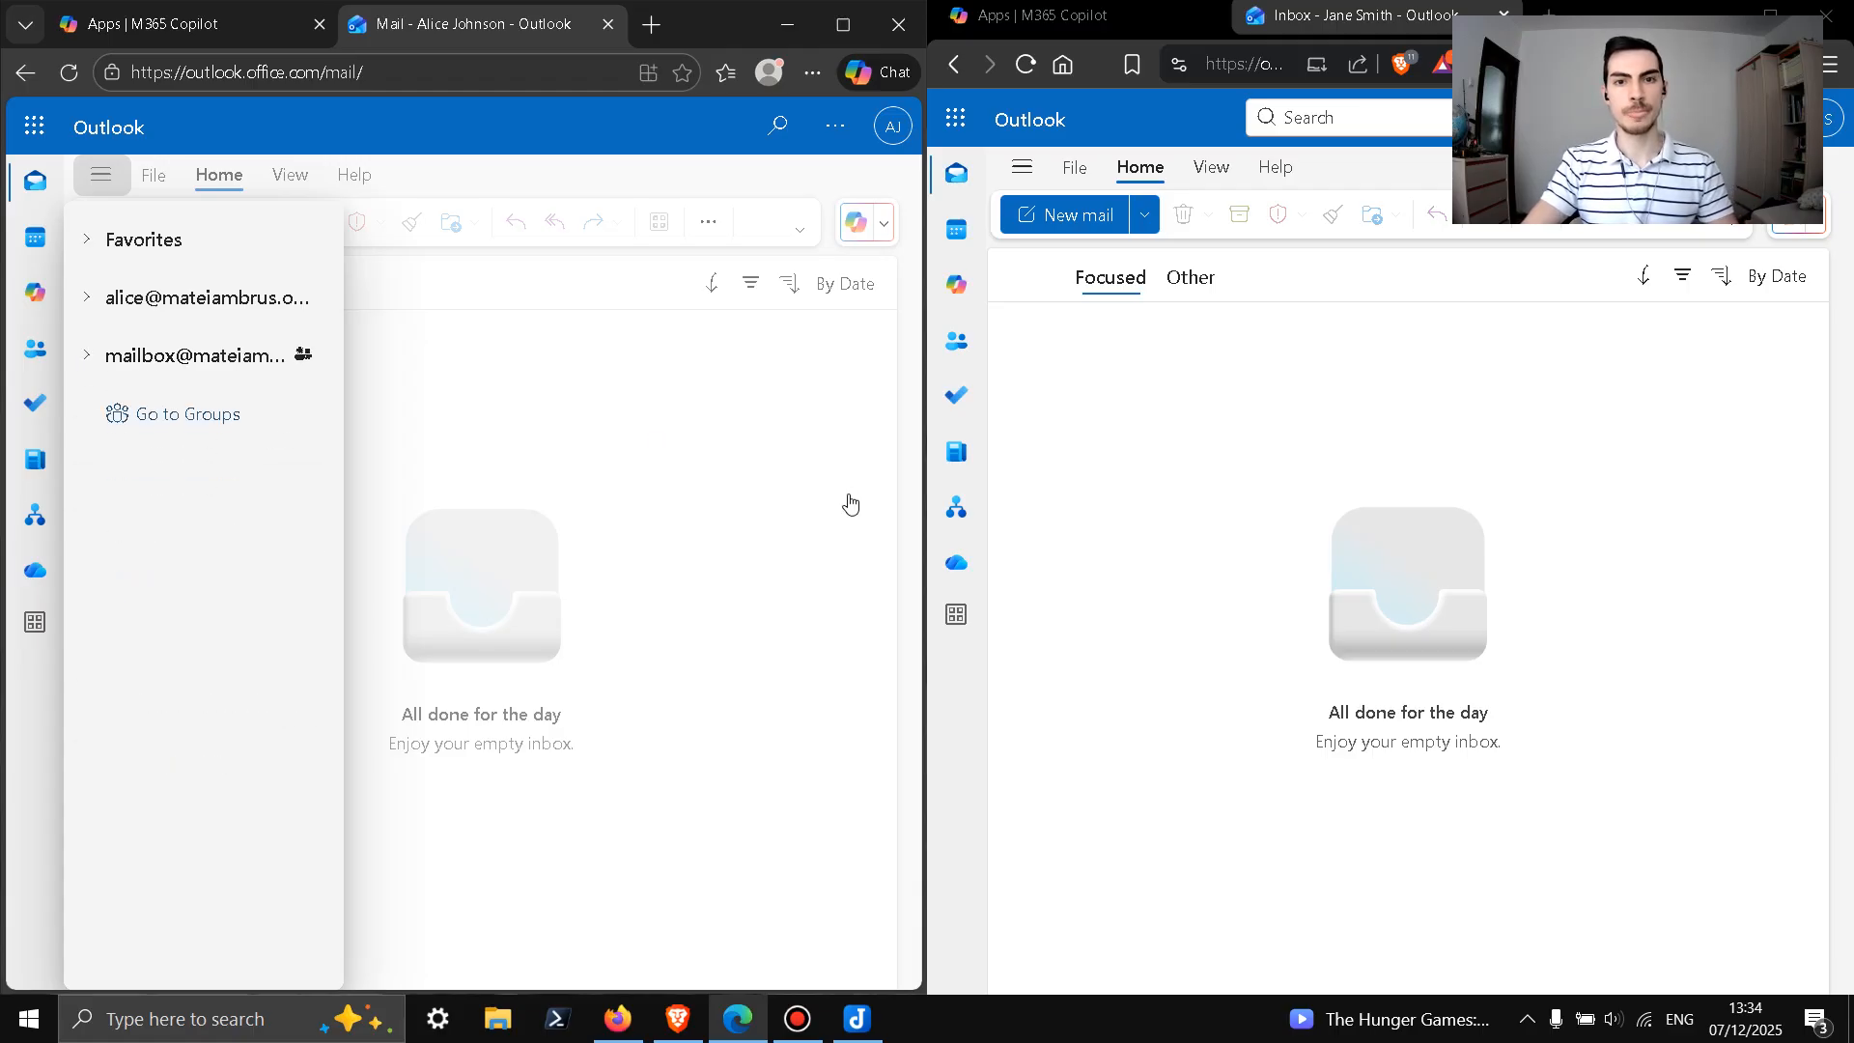
Step: Add the shared MailBox to the second user's folder list the same way
left_click(1106, 396)
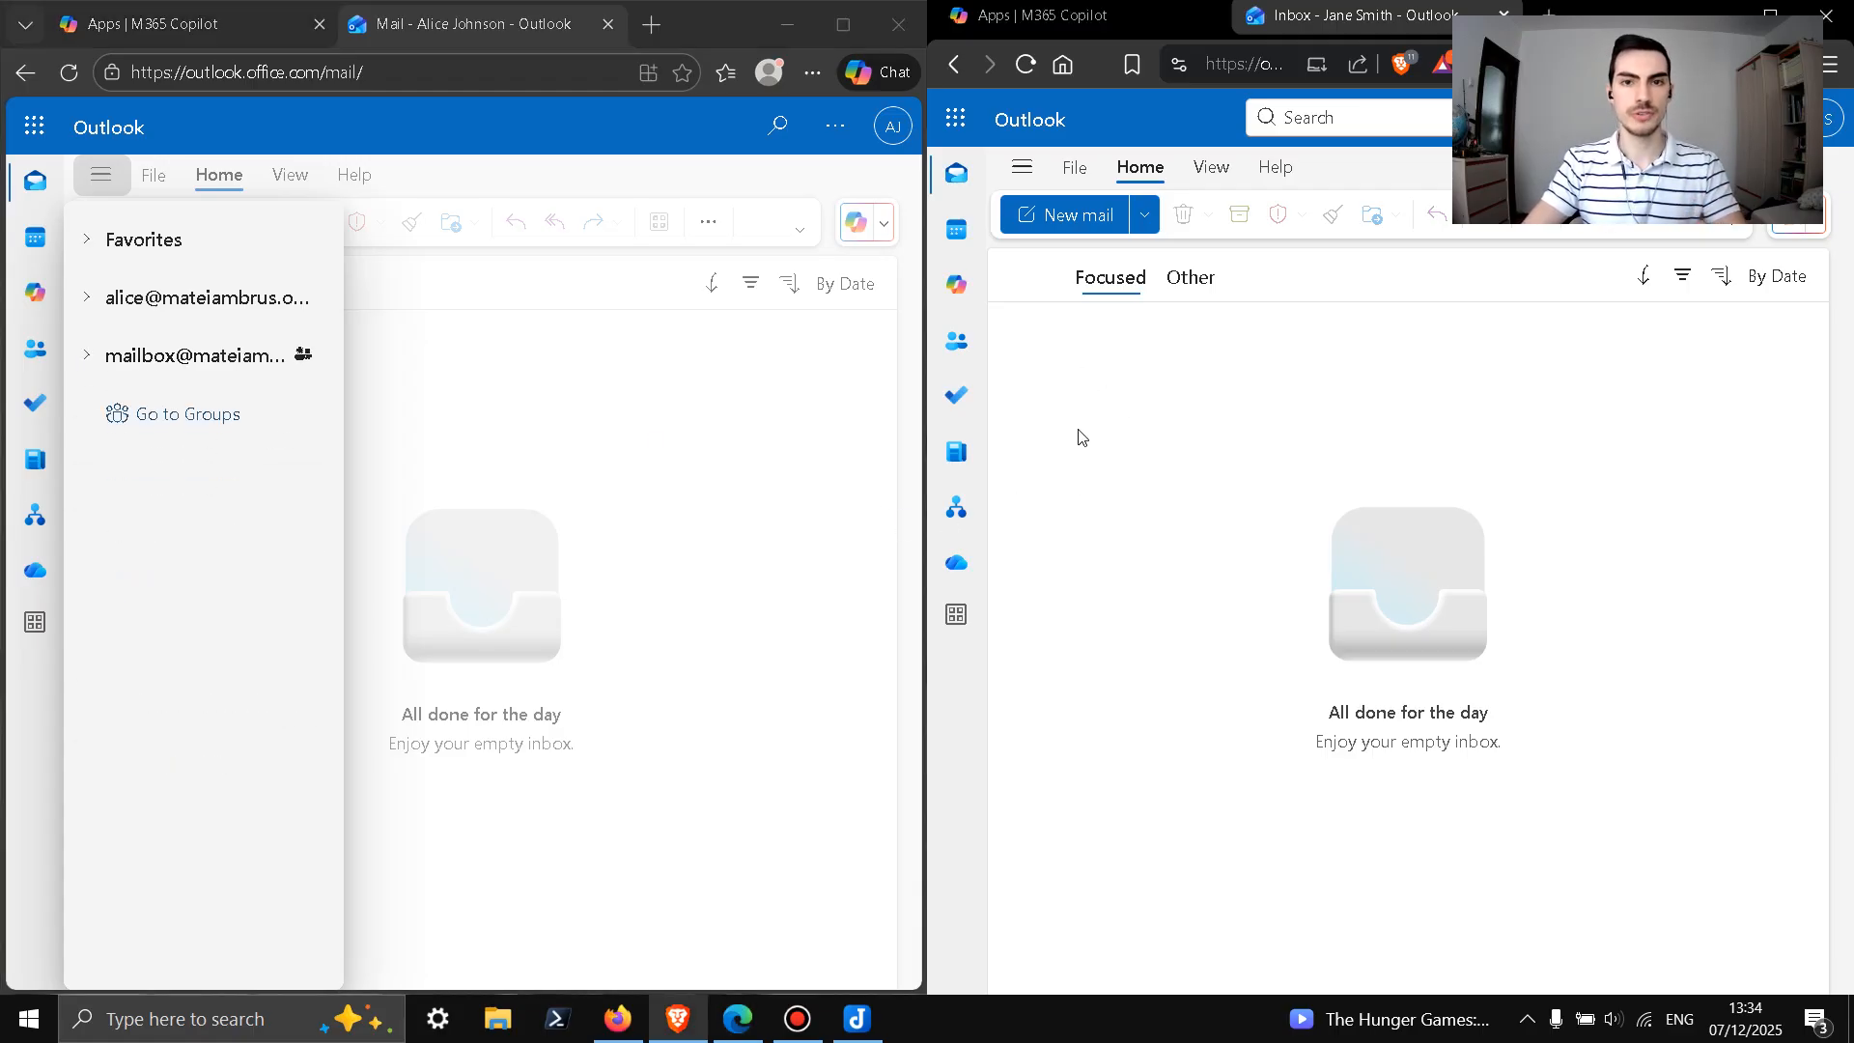
left_click(1023, 168)
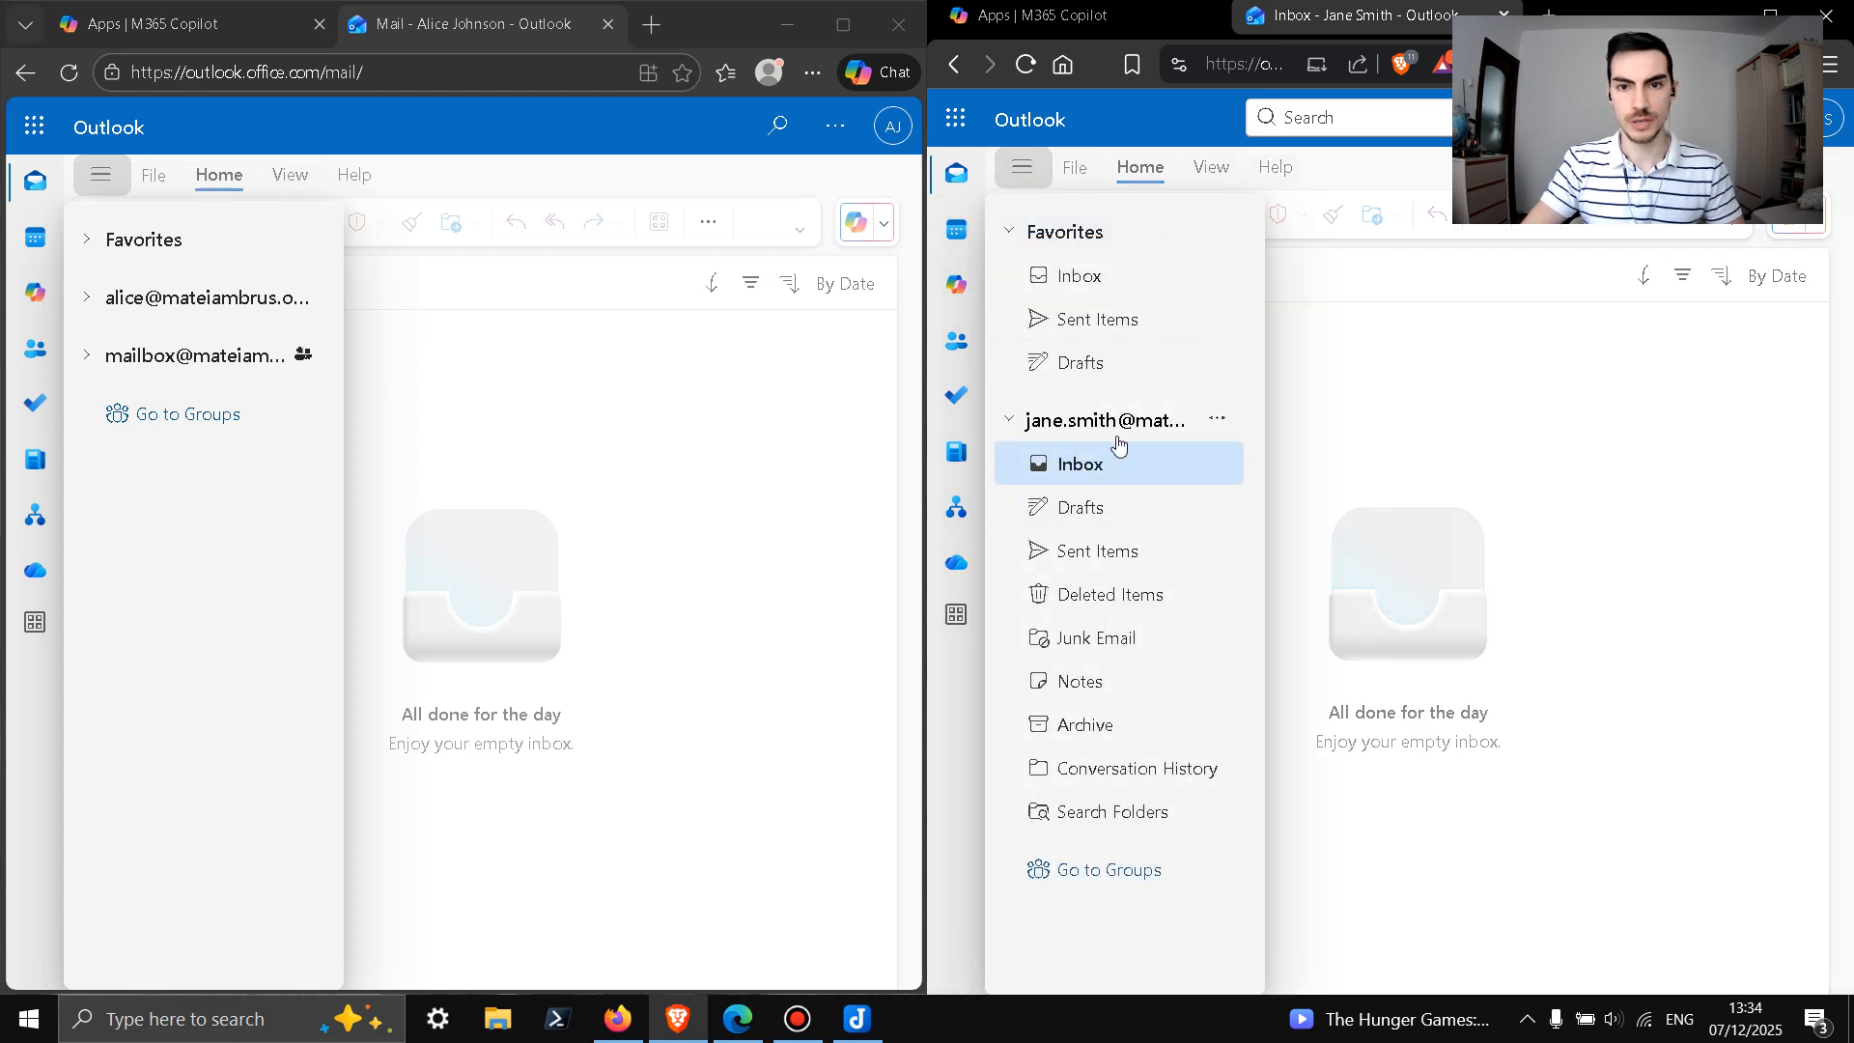
left_click(1217, 419)
left_click(1304, 502)
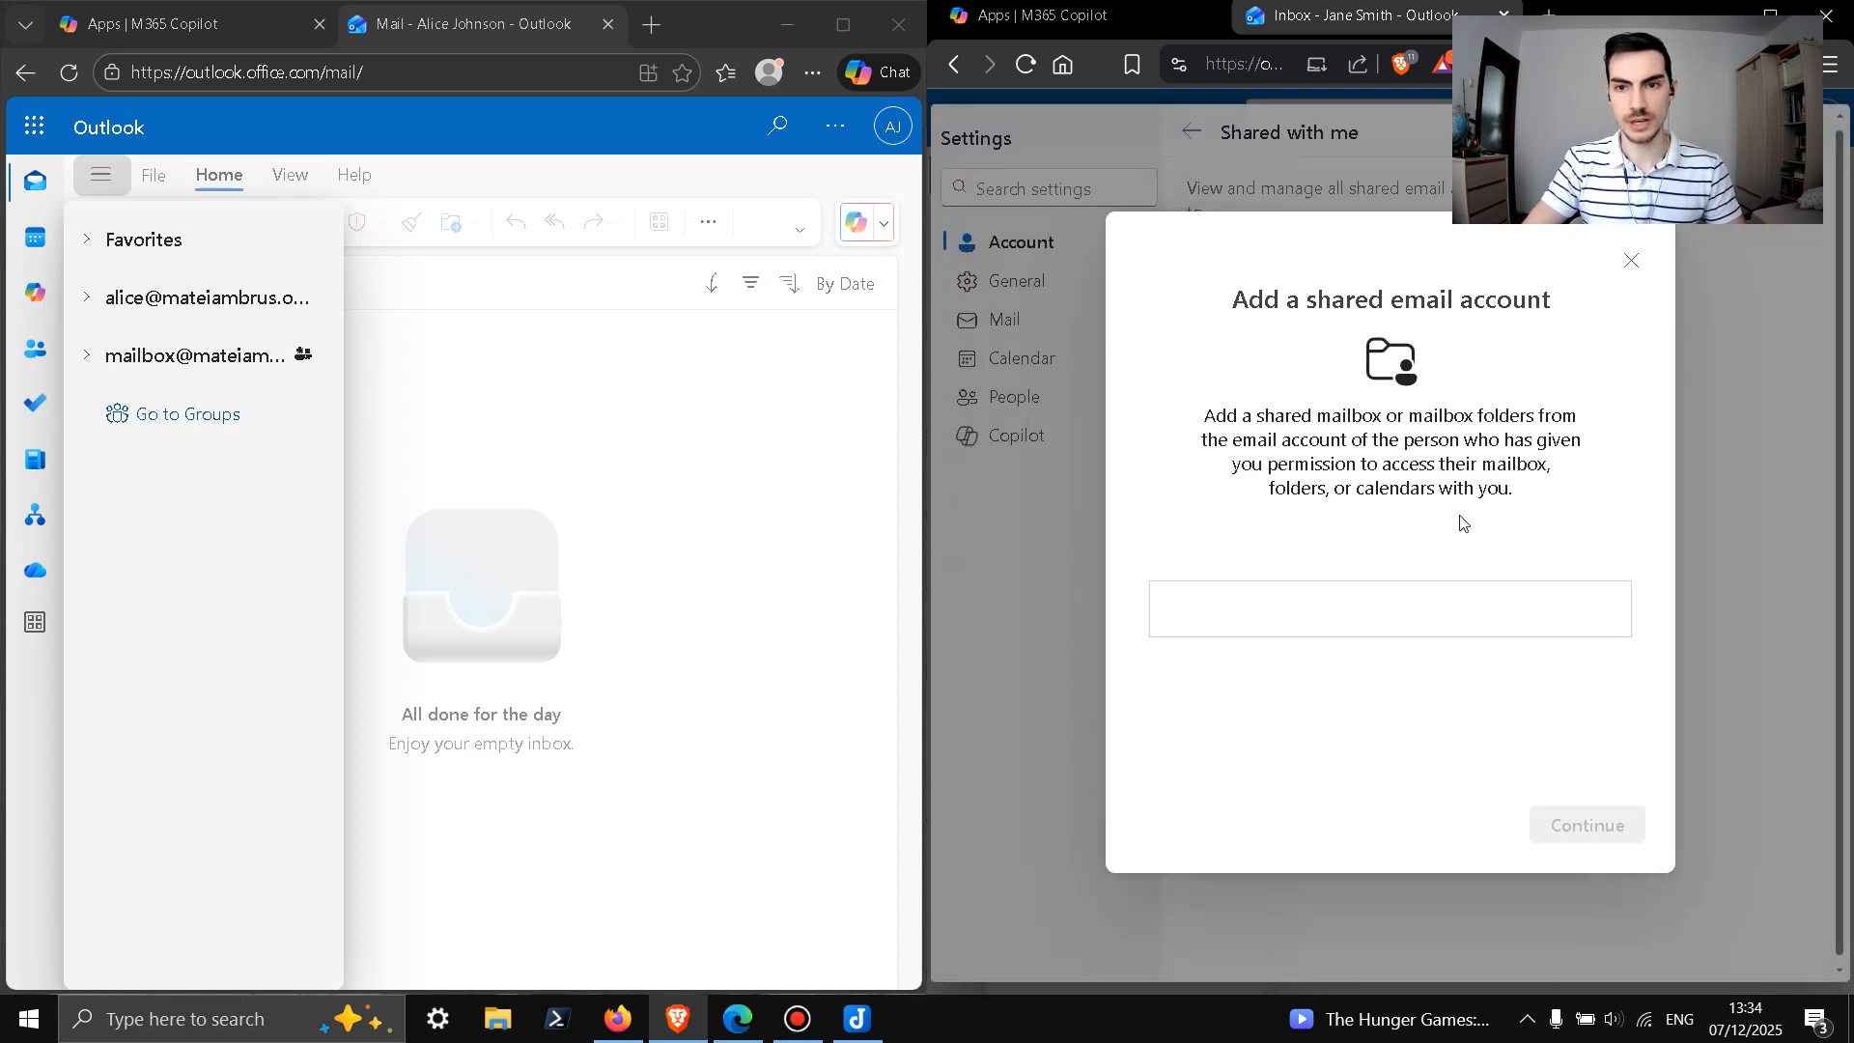
left_click(1460, 606)
key("ctrl+v")
left_click(1574, 823)
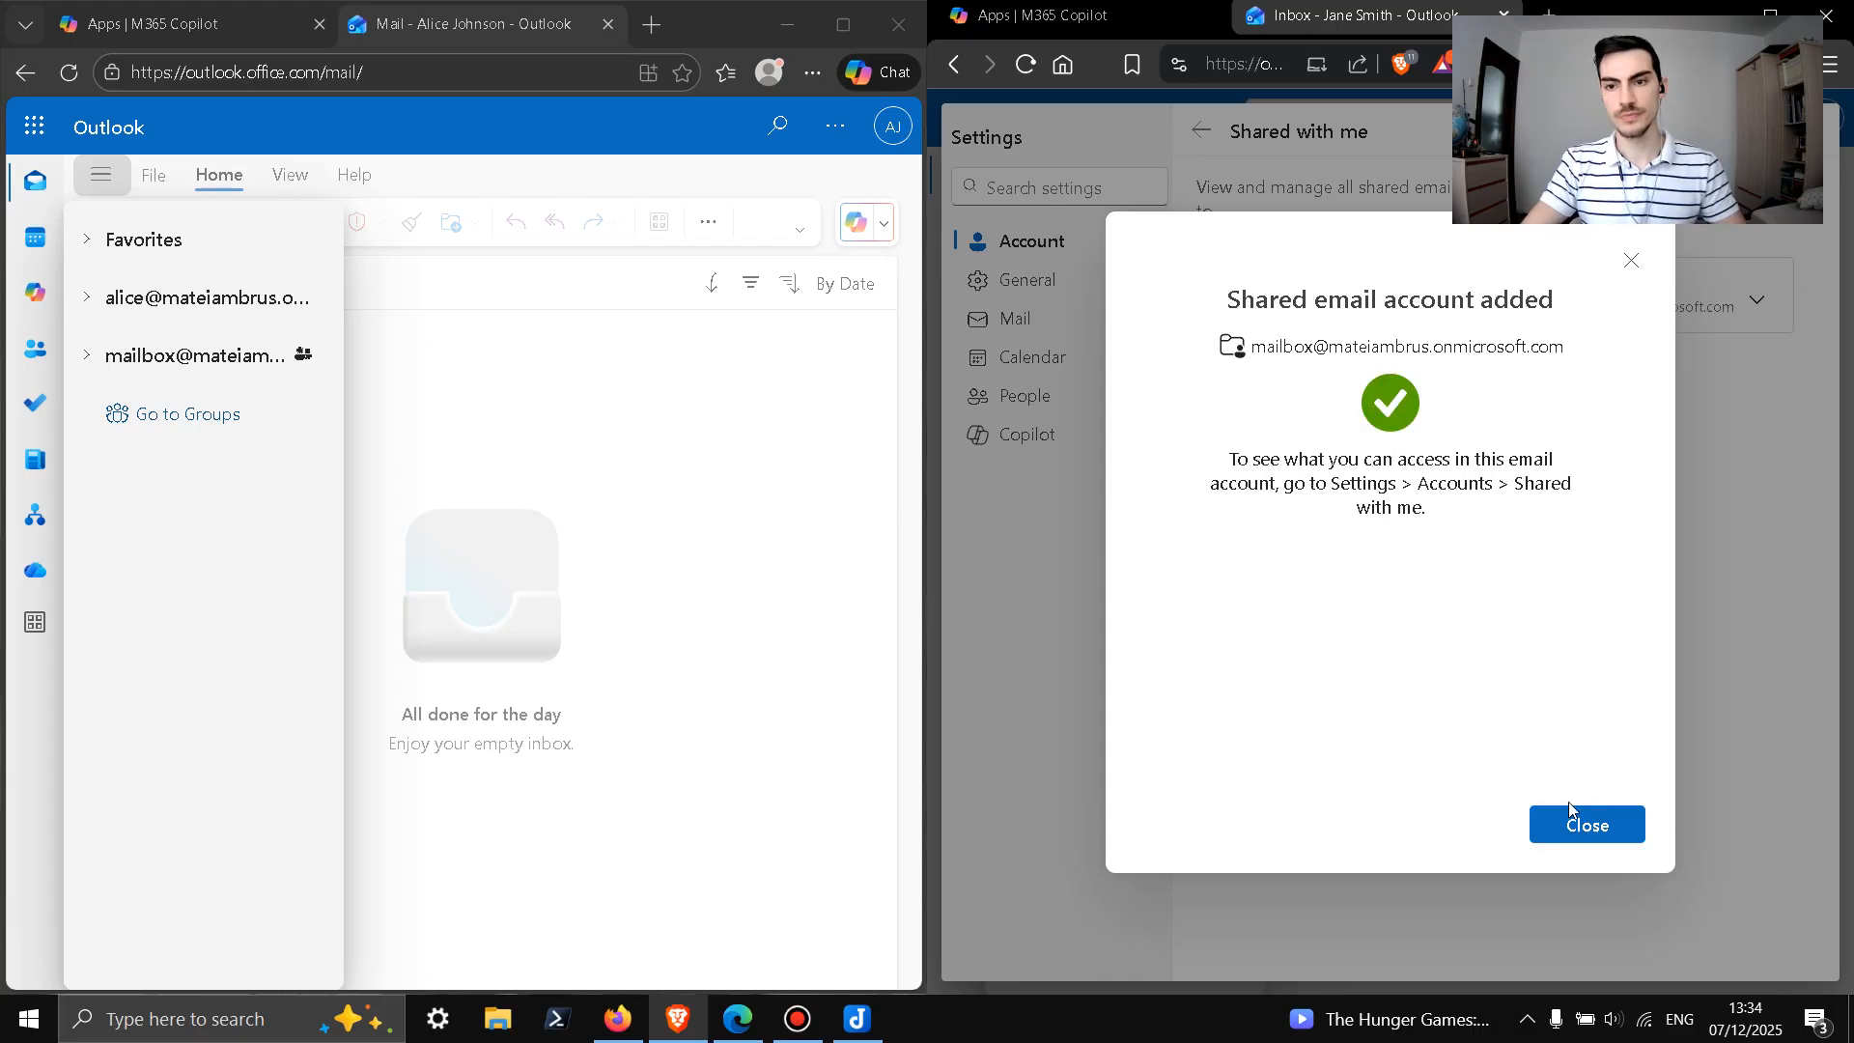
left_click(1584, 823)
left_click(1821, 145)
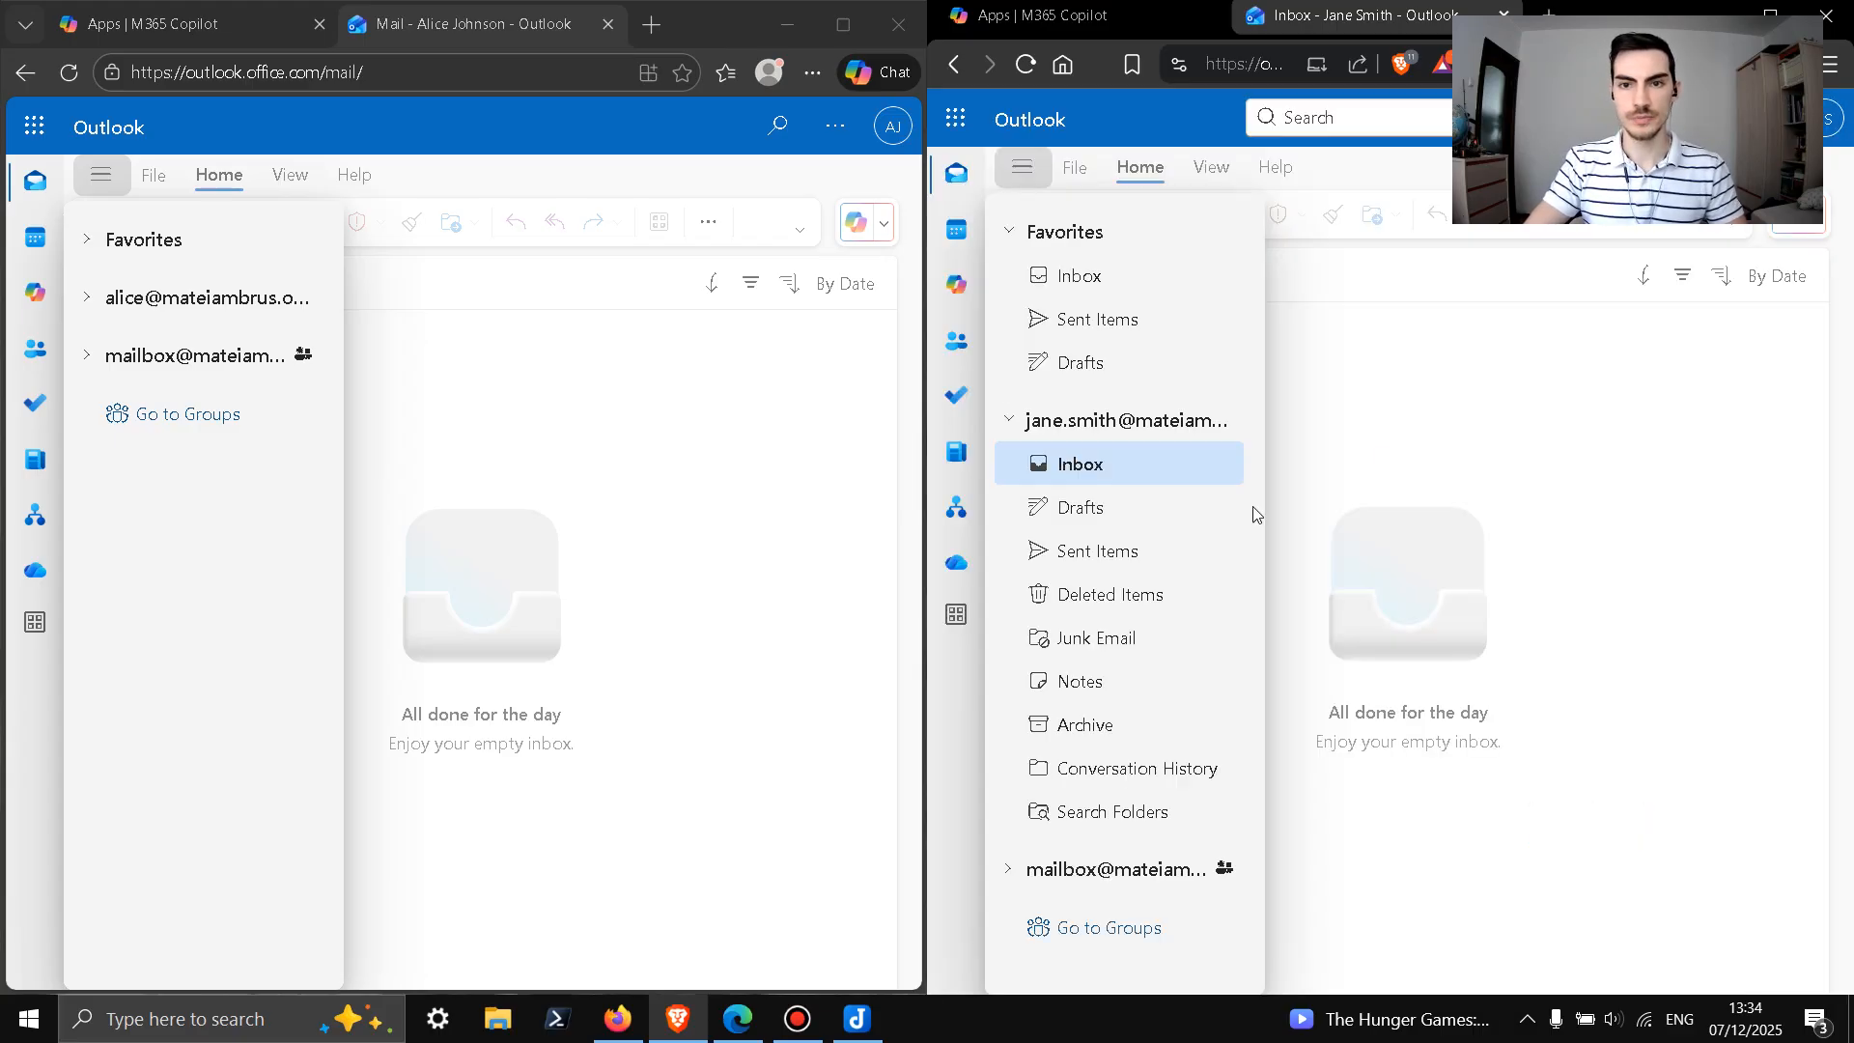
left_click(1014, 423)
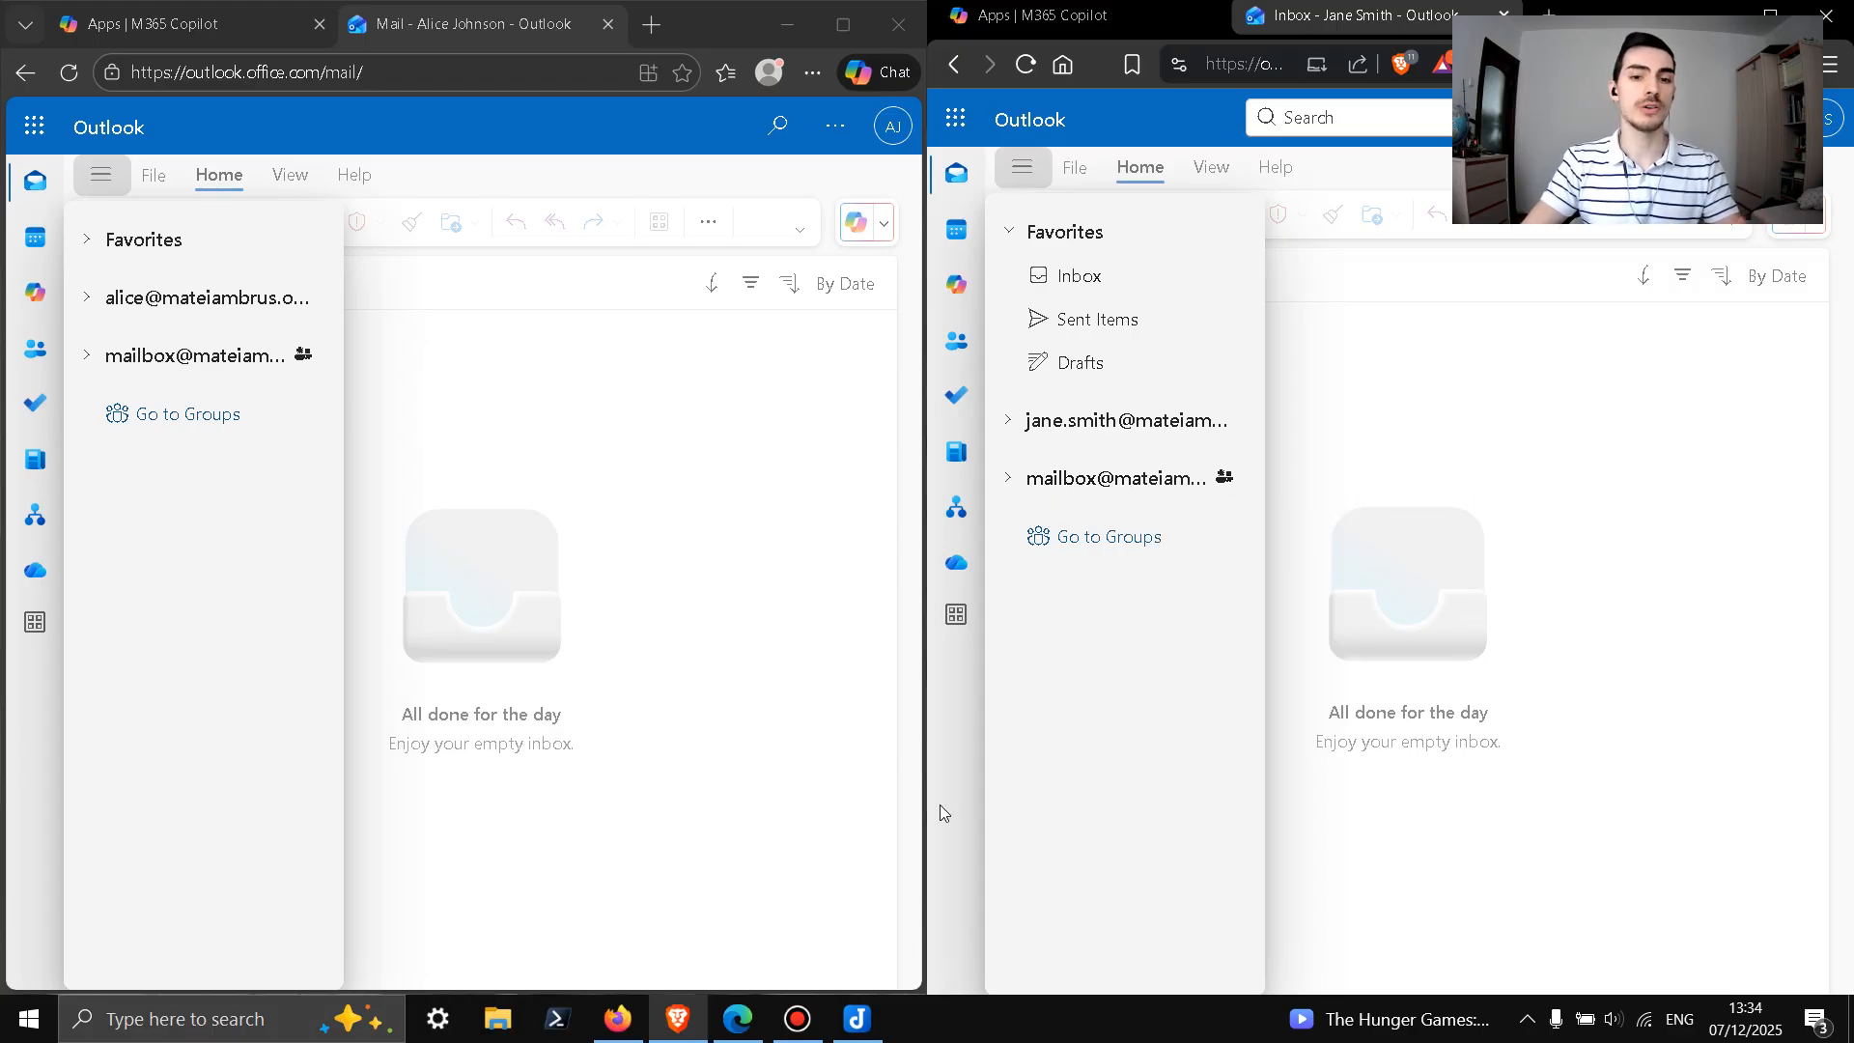
left_click(618, 1021)
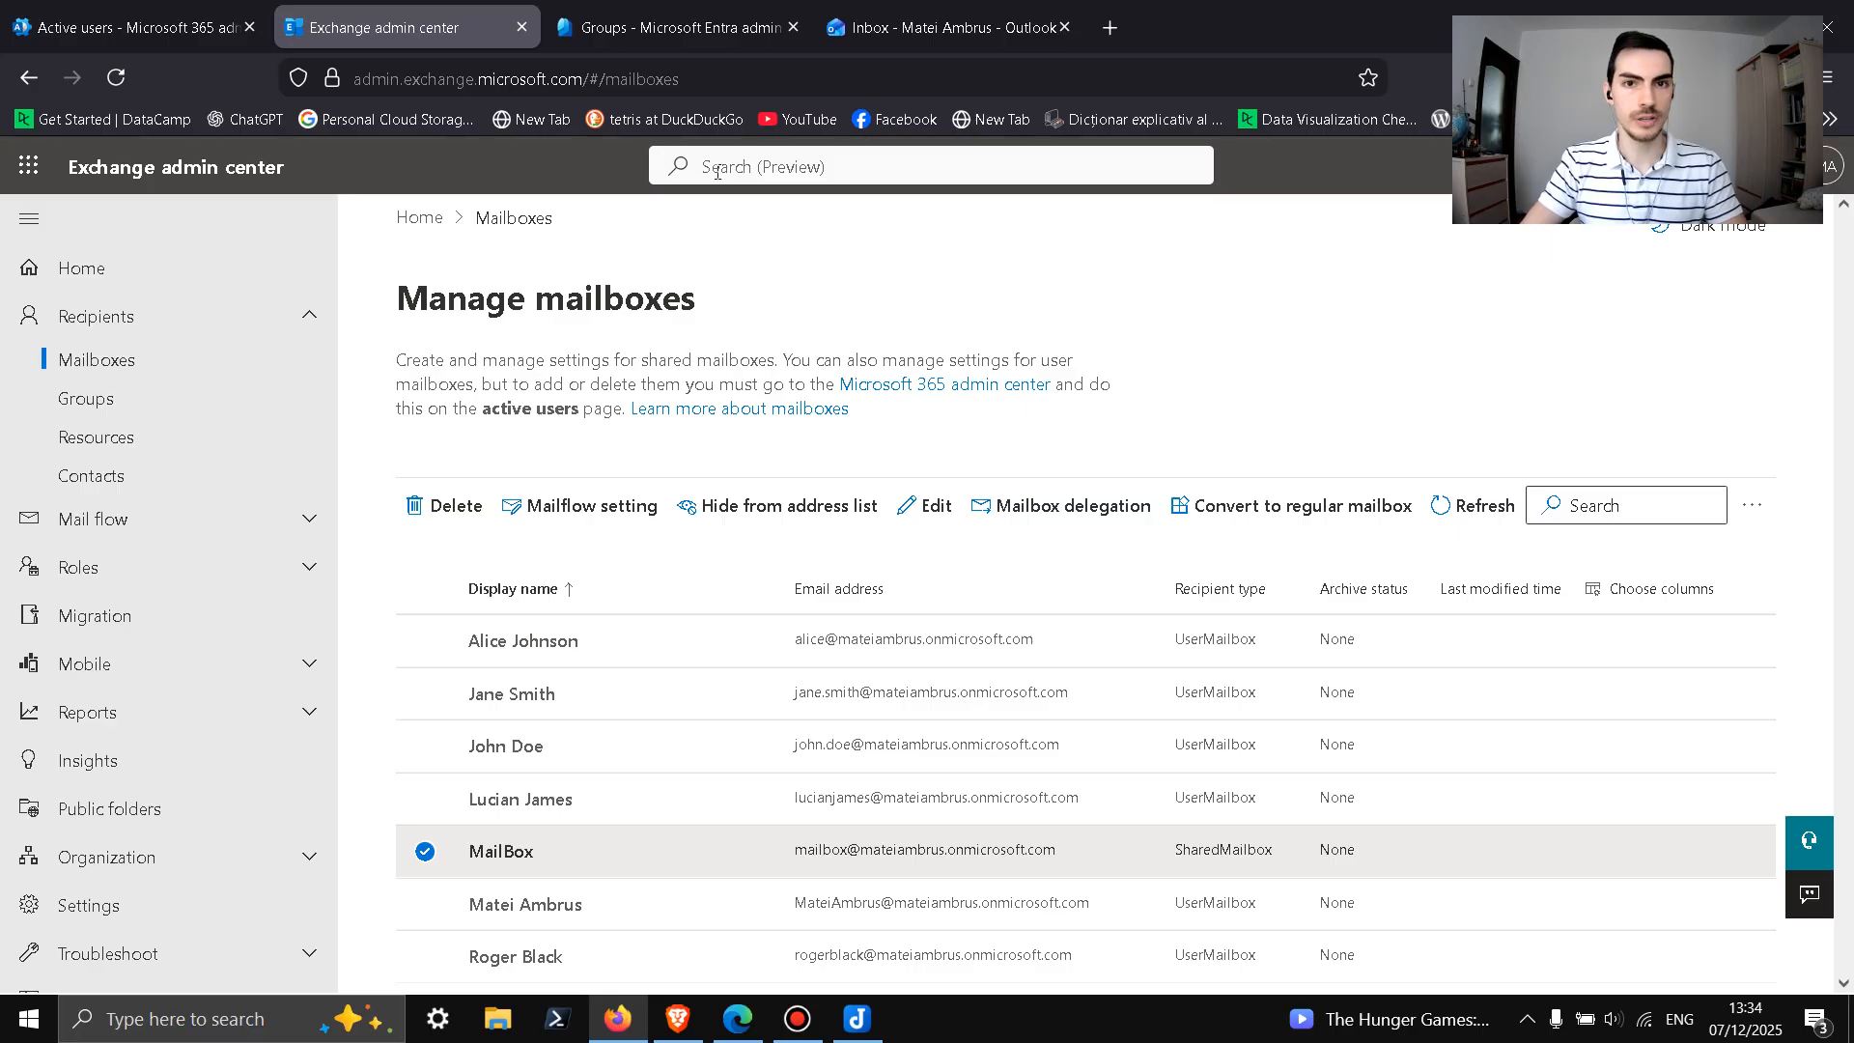
Step: Email Mailbox a test message with subject 'Test mail of mailbox' and a short body
left_click(947, 27)
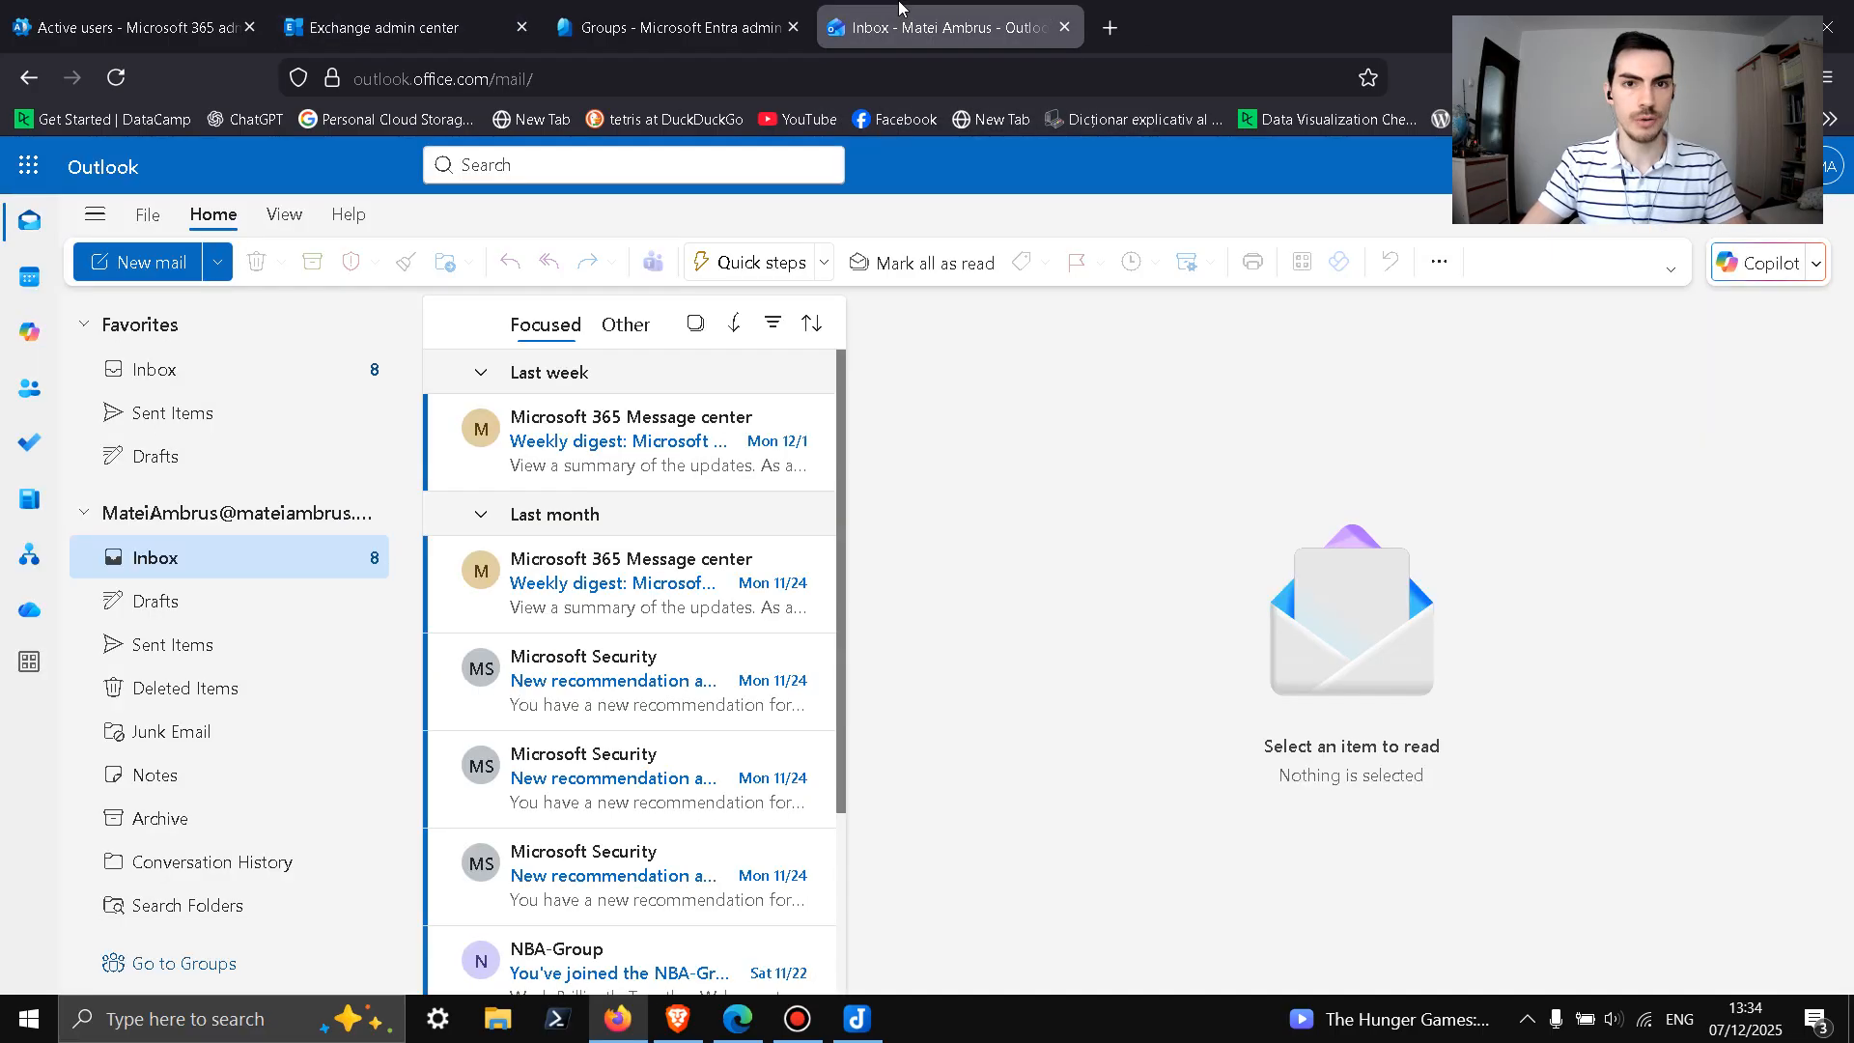
left_click(149, 274)
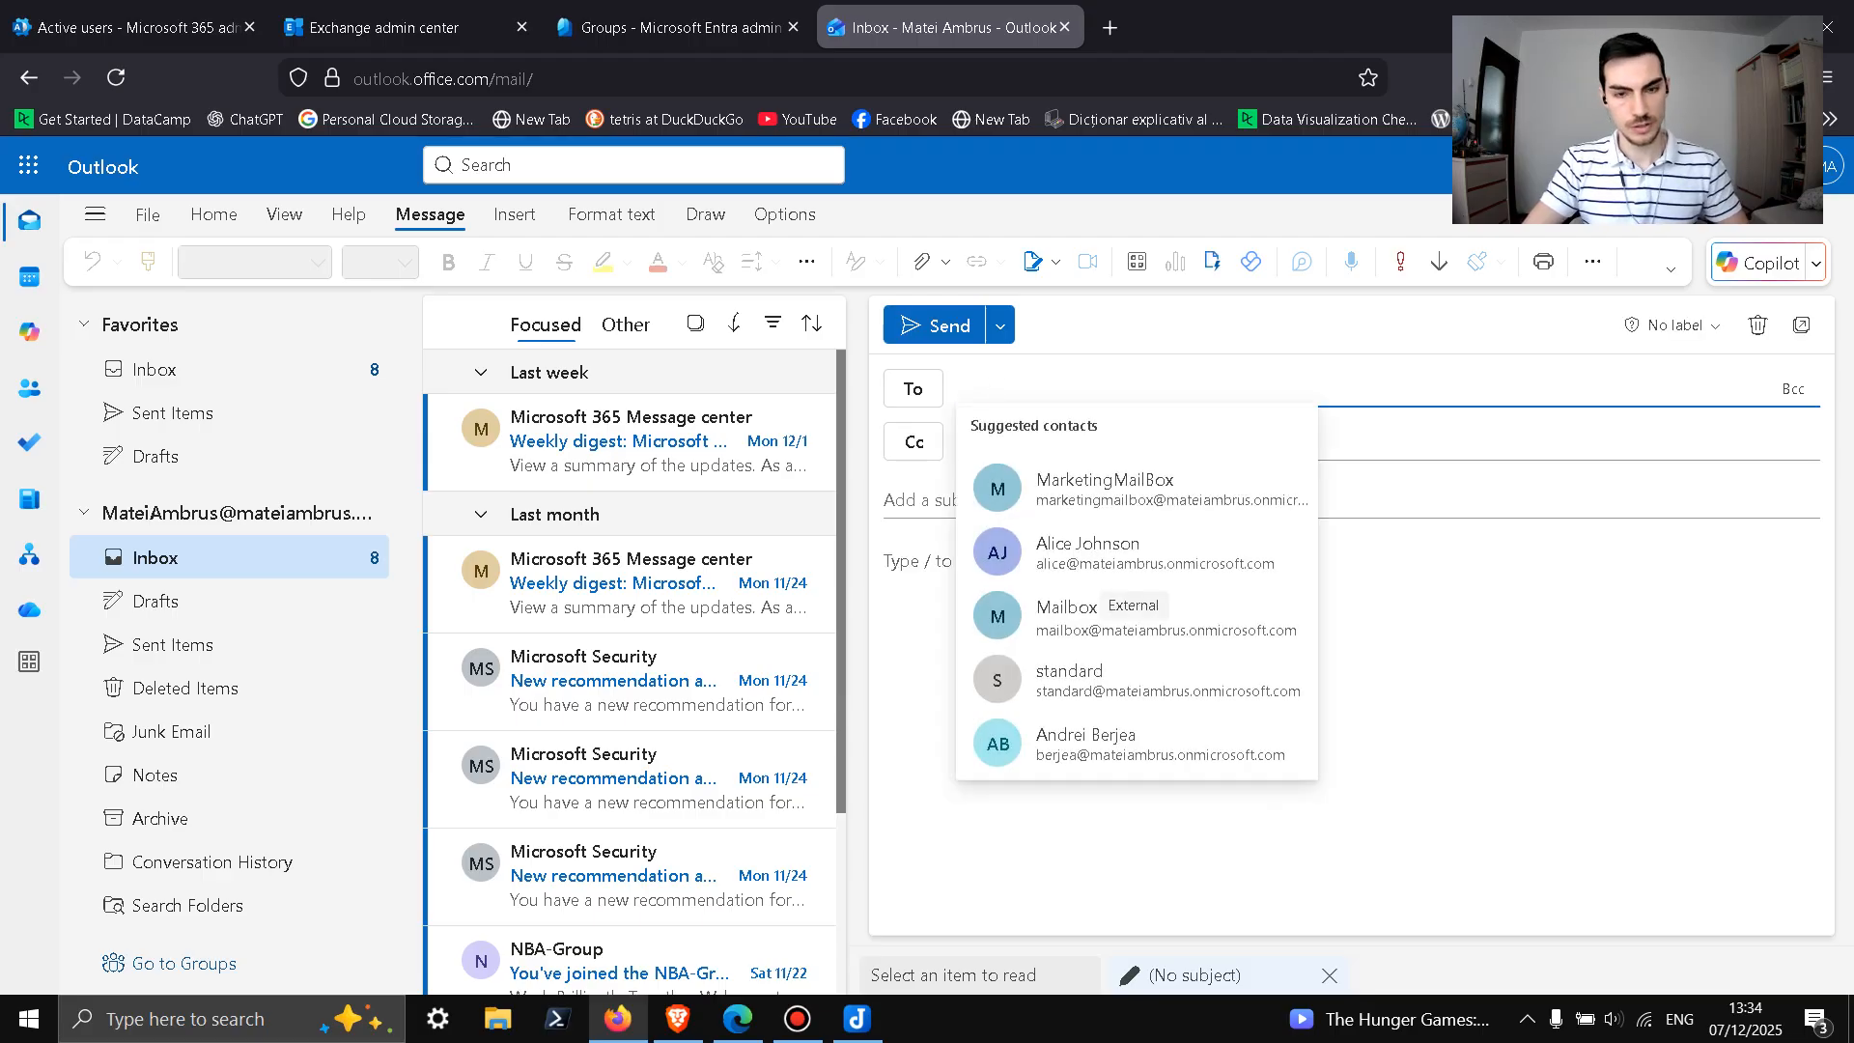
left_click(1110, 616)
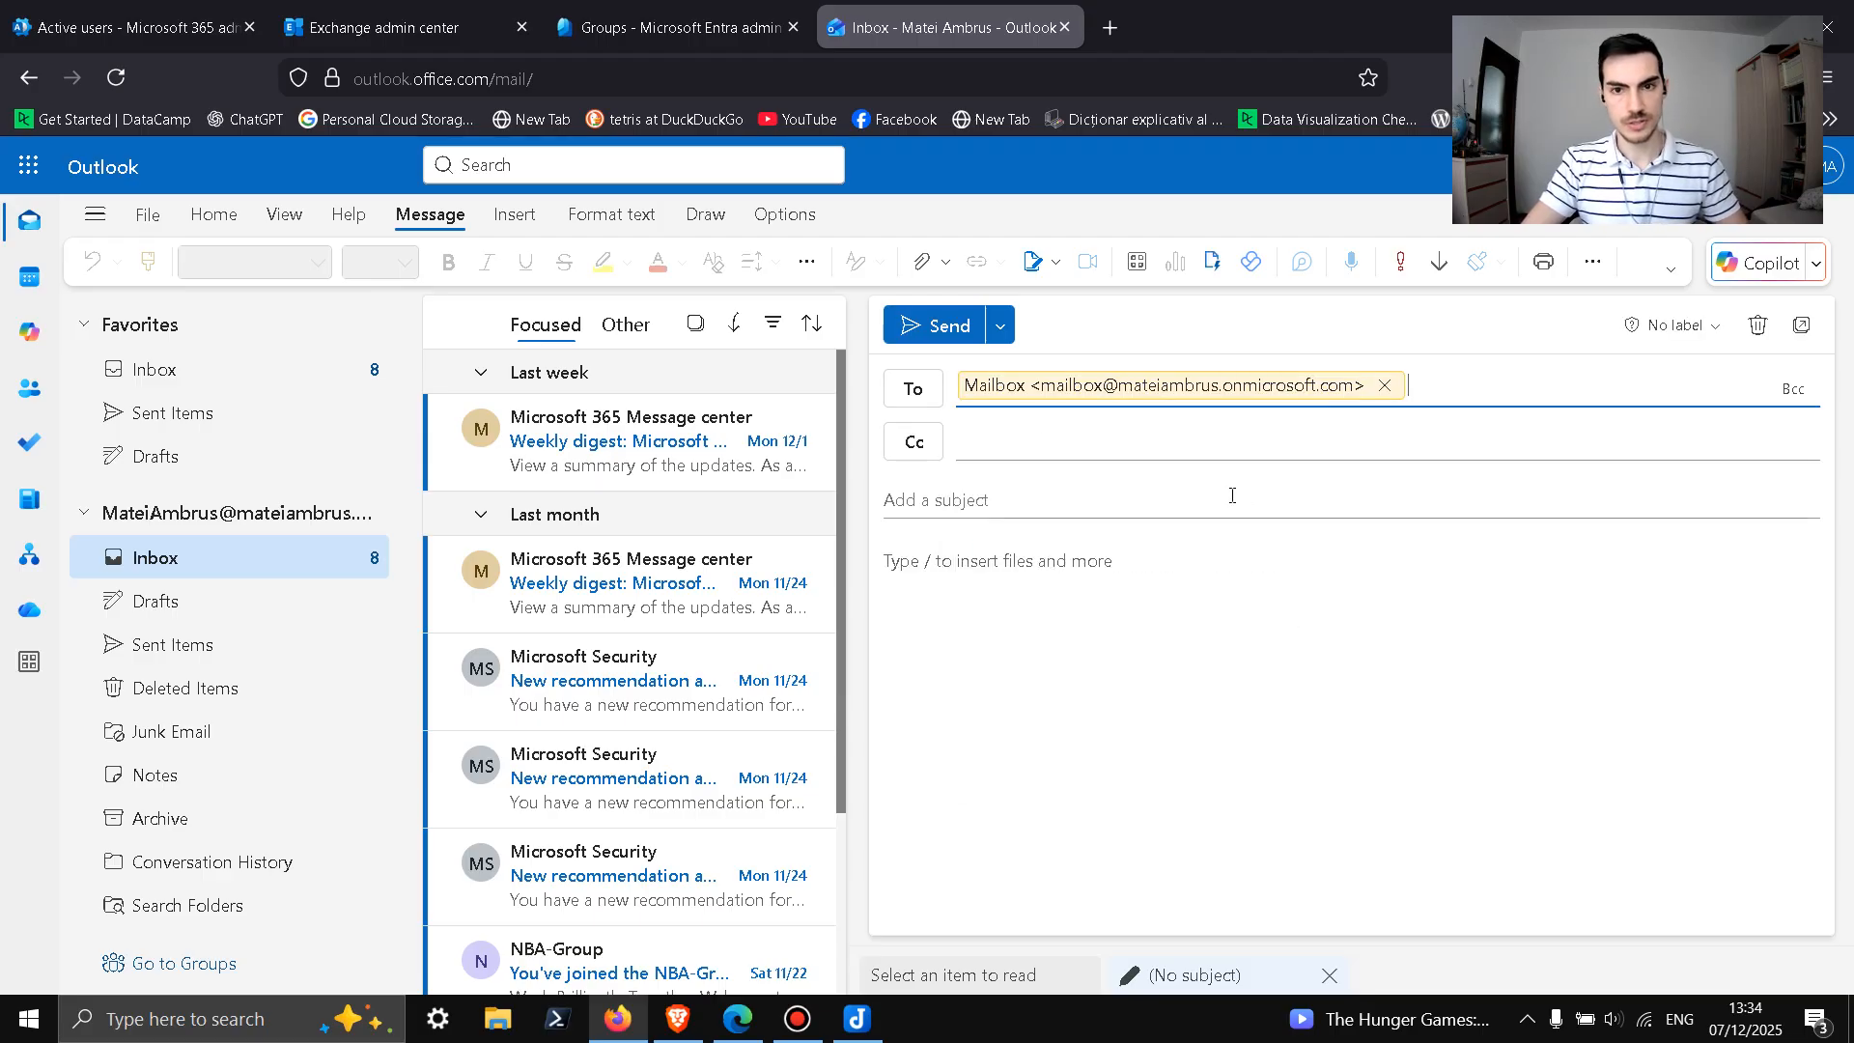
left_click(995, 501)
type("Te")
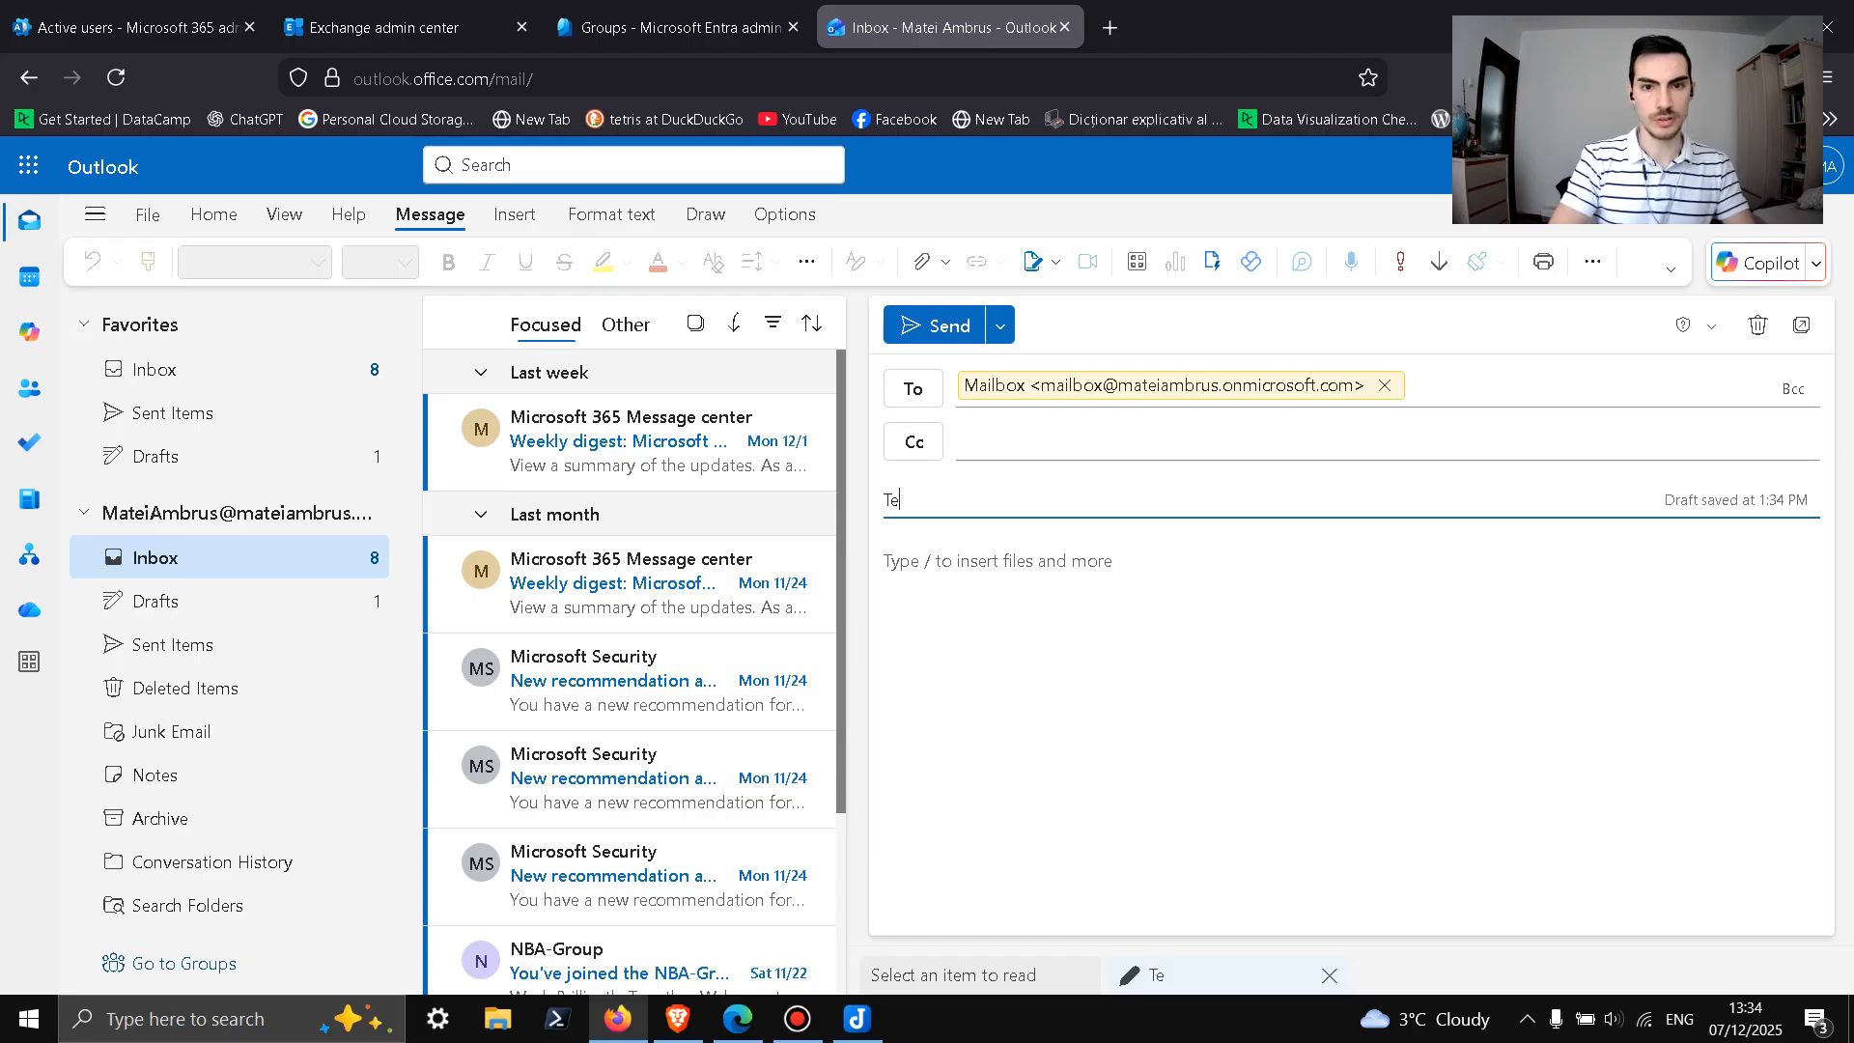
type("st mail of mailbox")
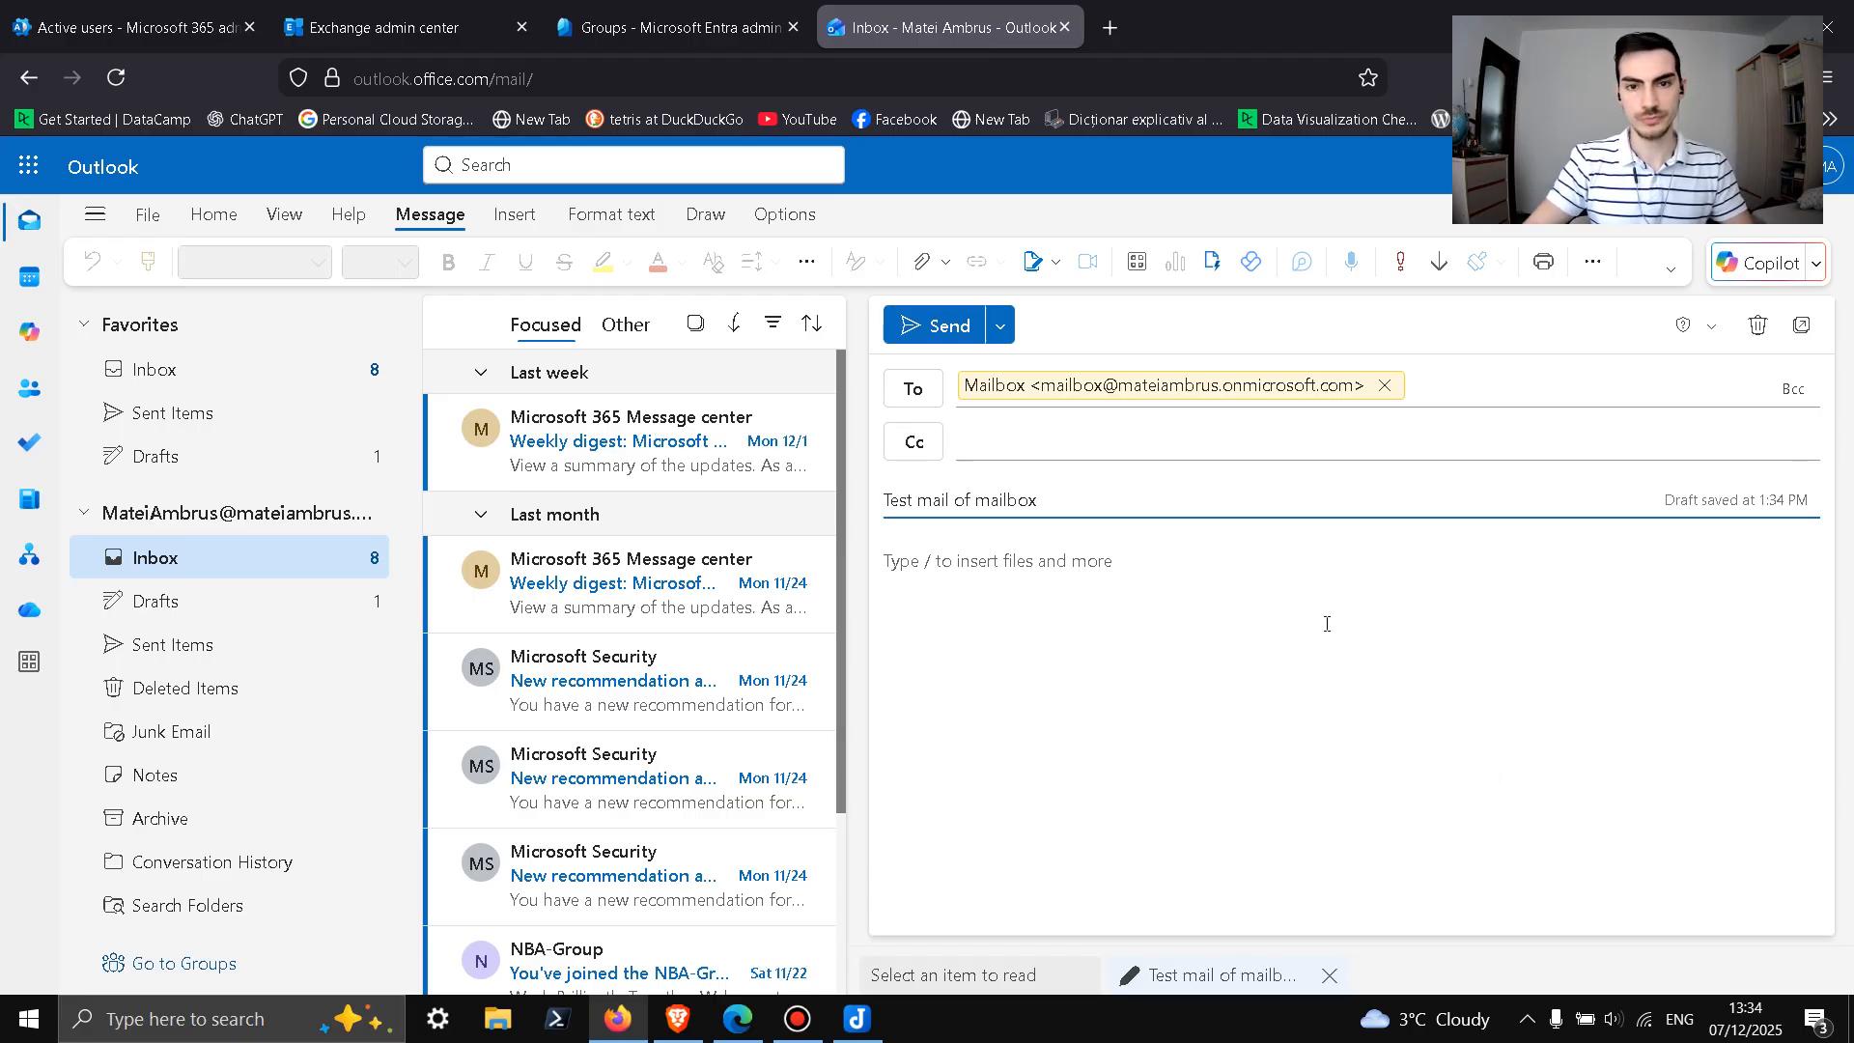
left_click(1327, 624)
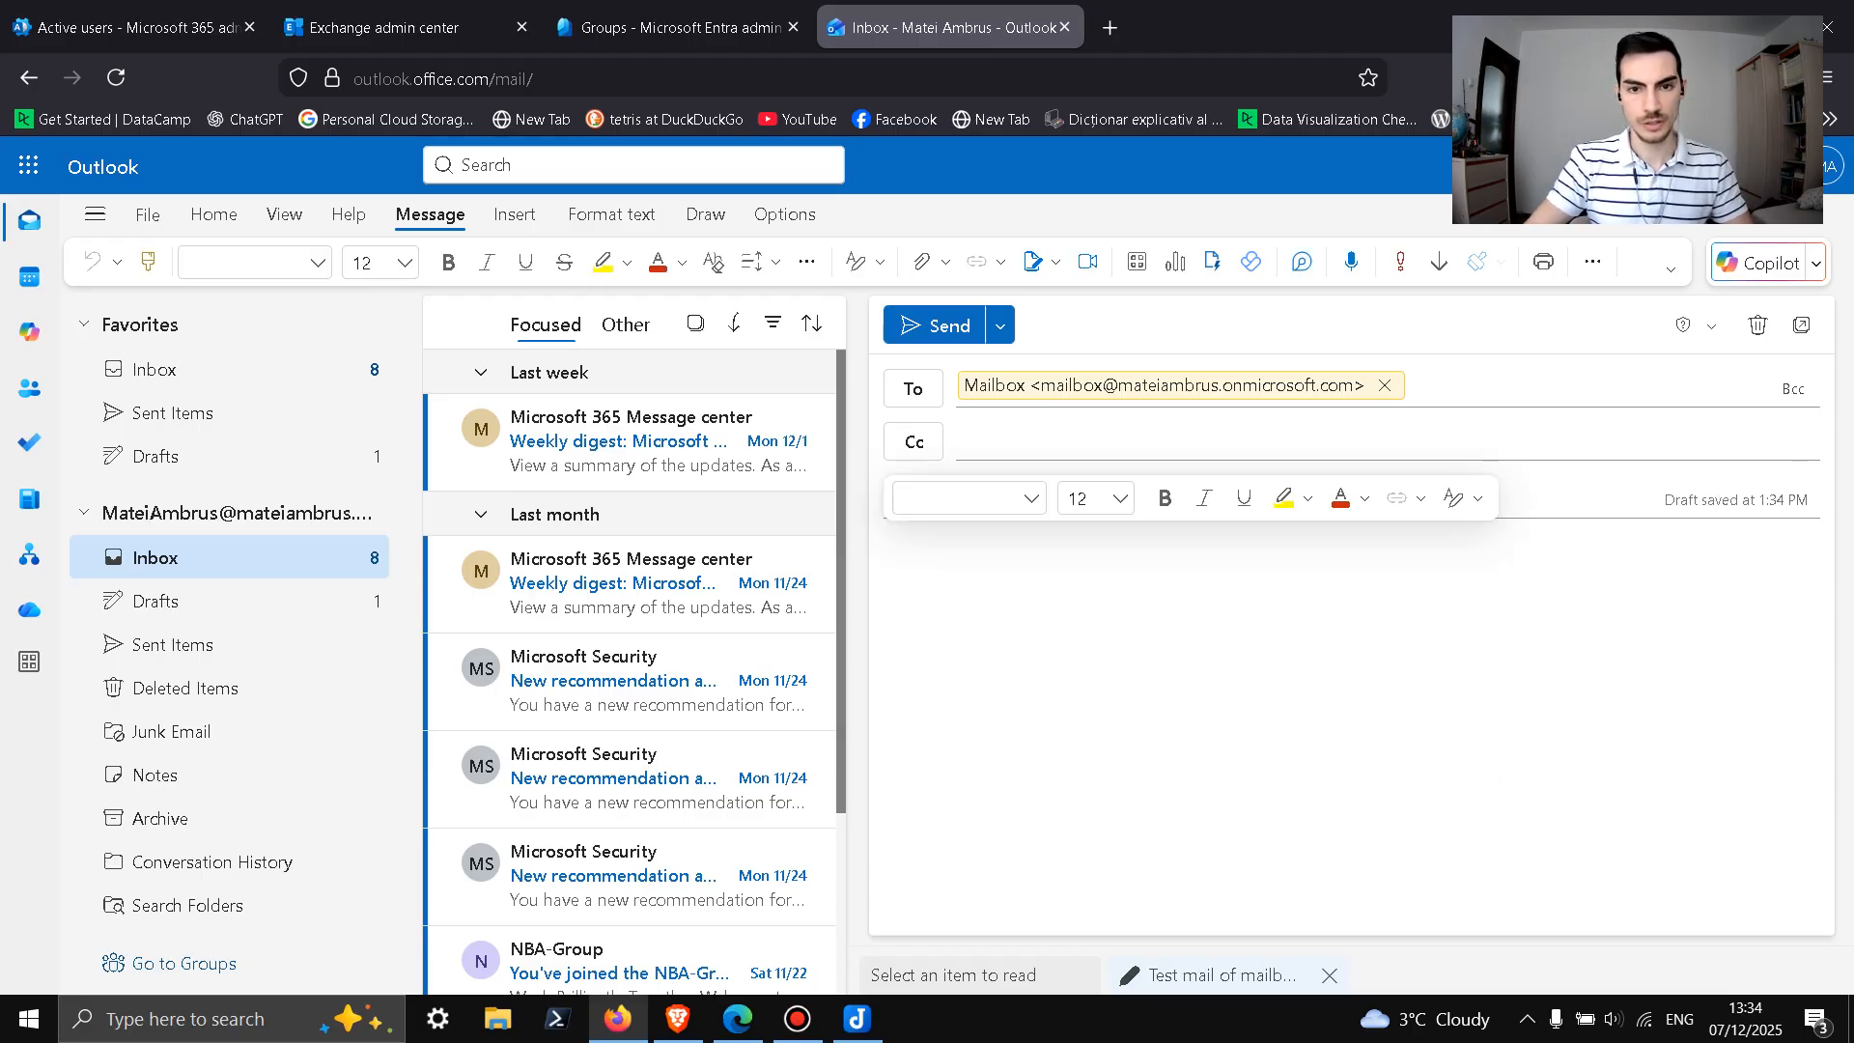
type("Mailbox mail")
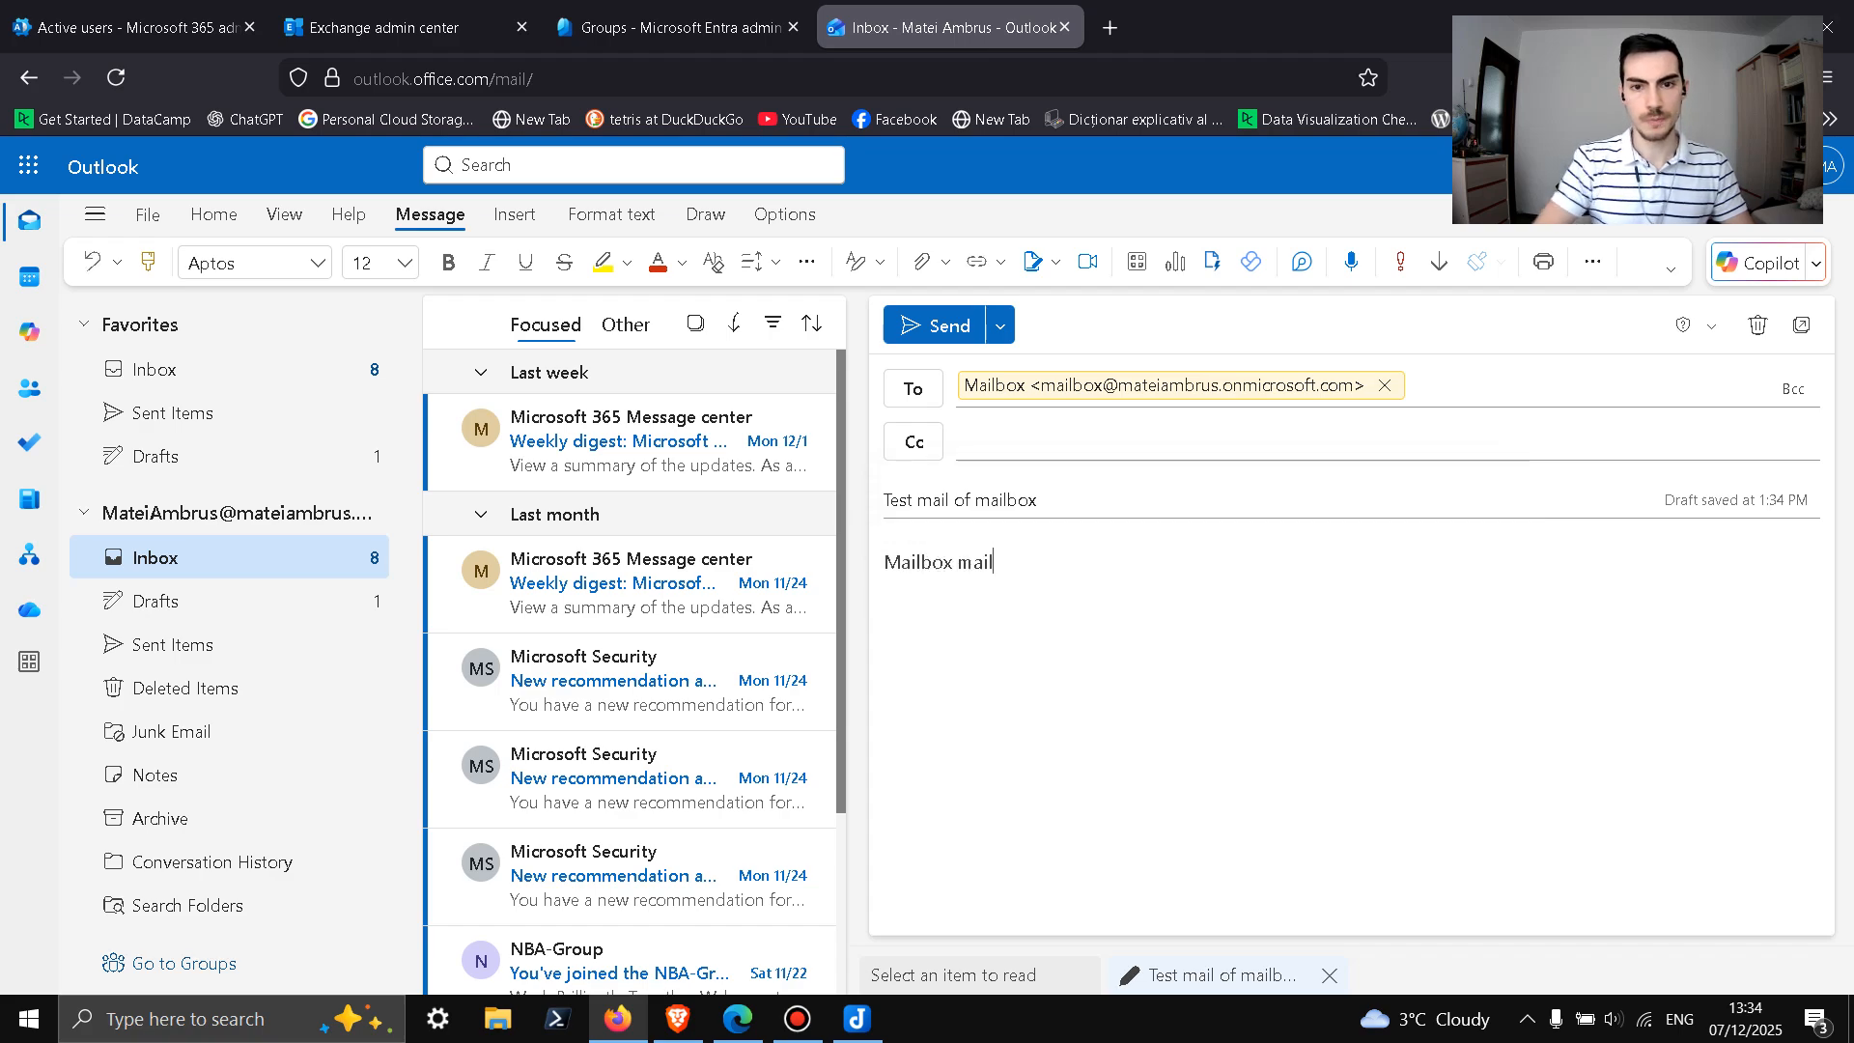
left_click(978, 340)
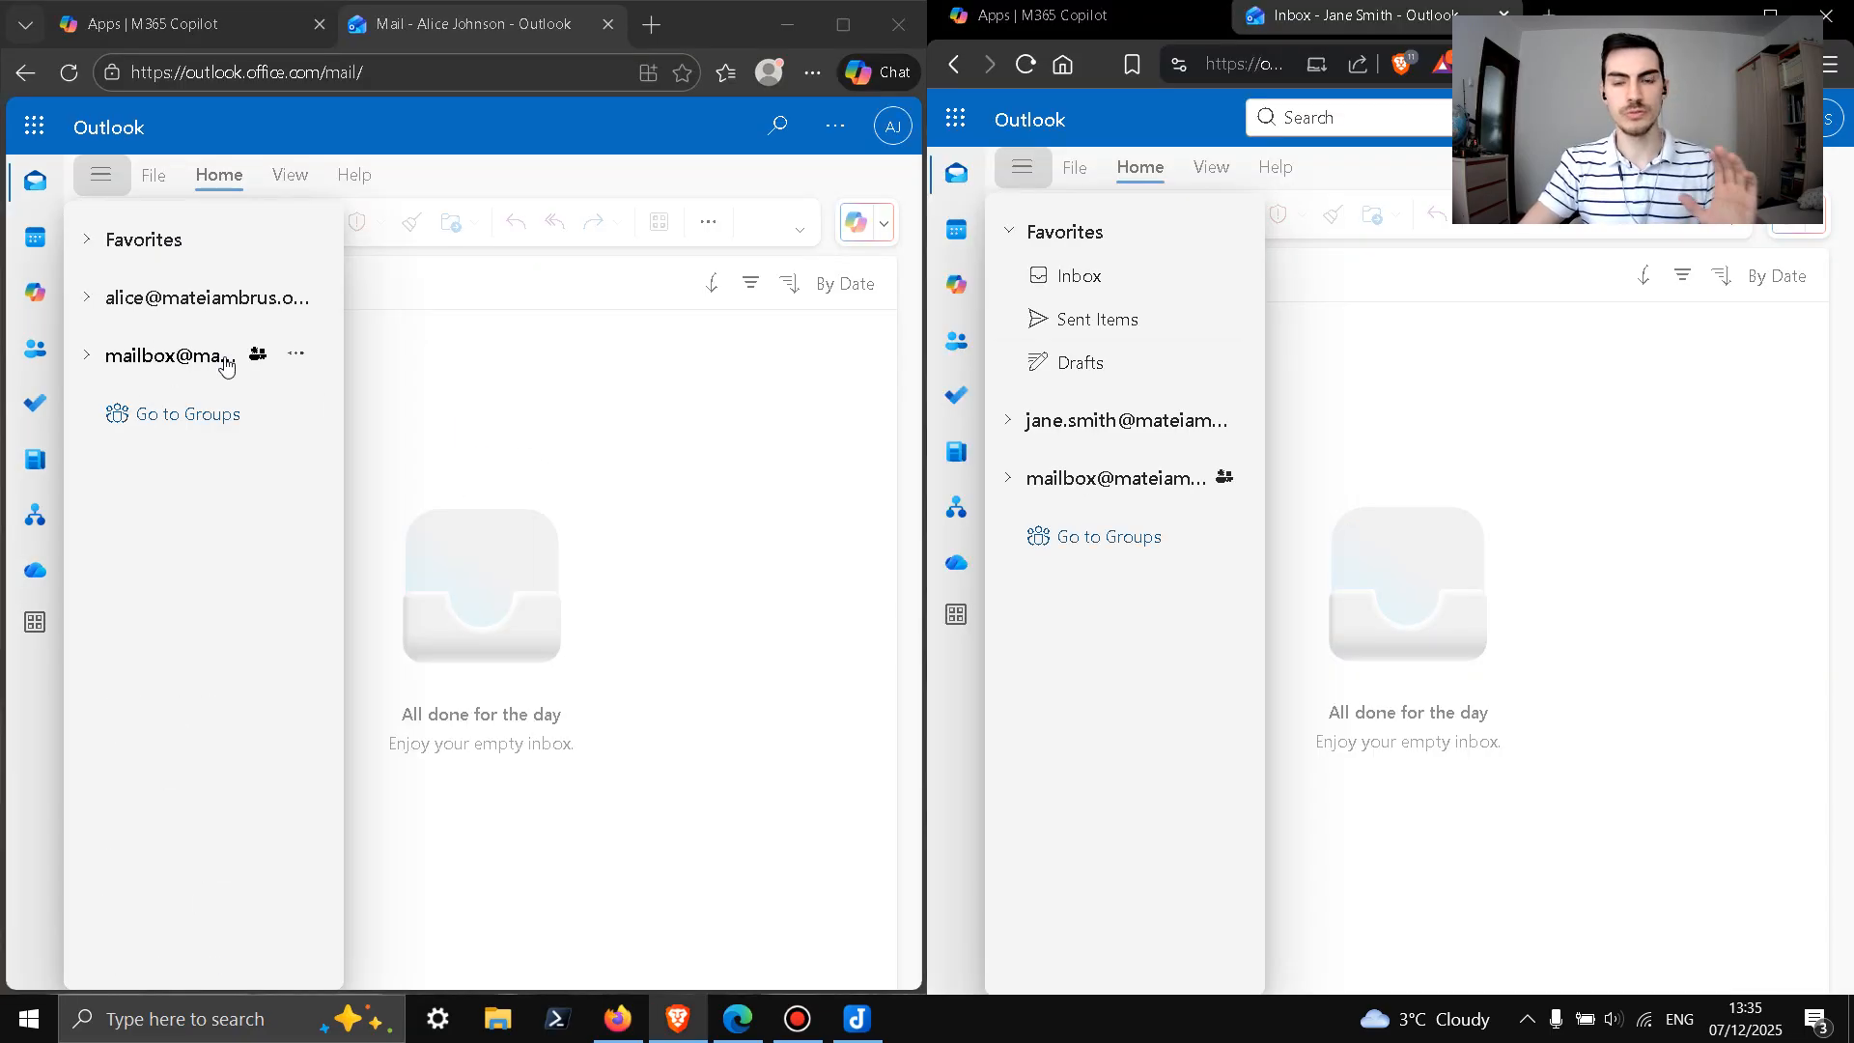
Step: Open the shared mailbox's Inbox in both Outlook windows to find the test mail
left_click(96, 355)
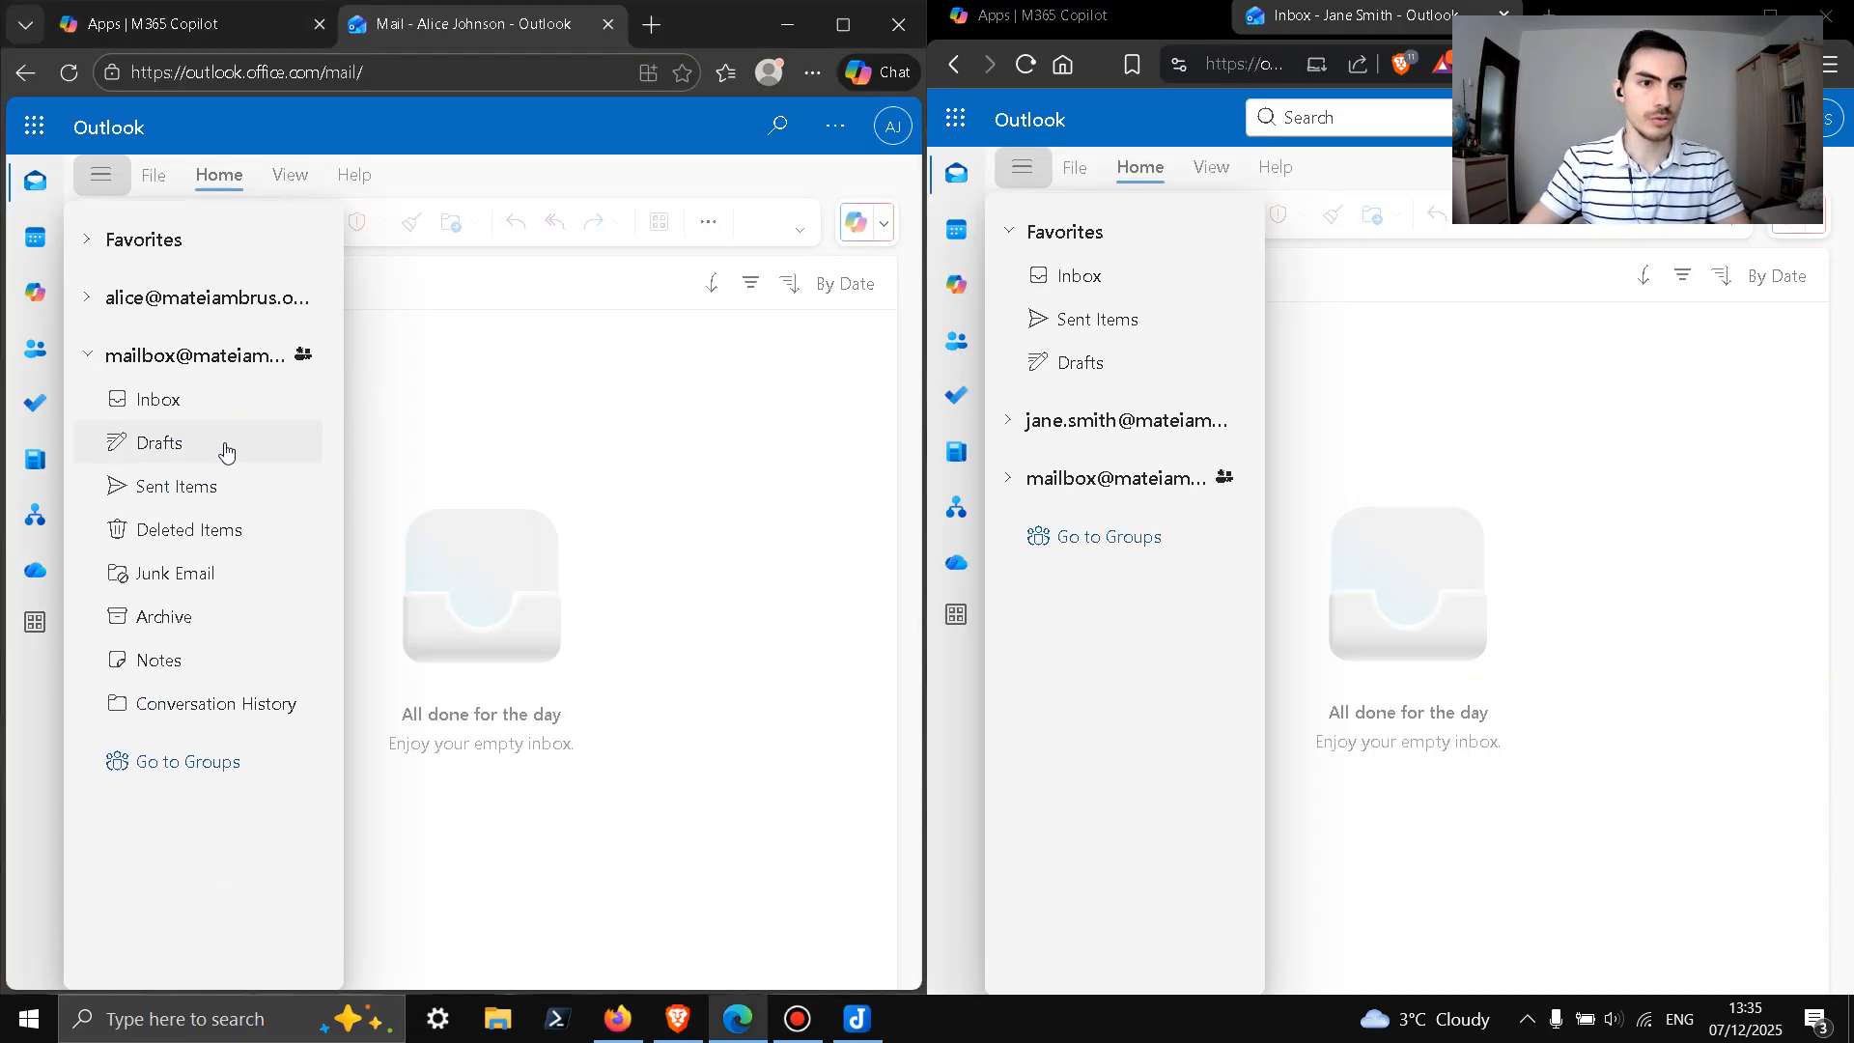
left_click(166, 410)
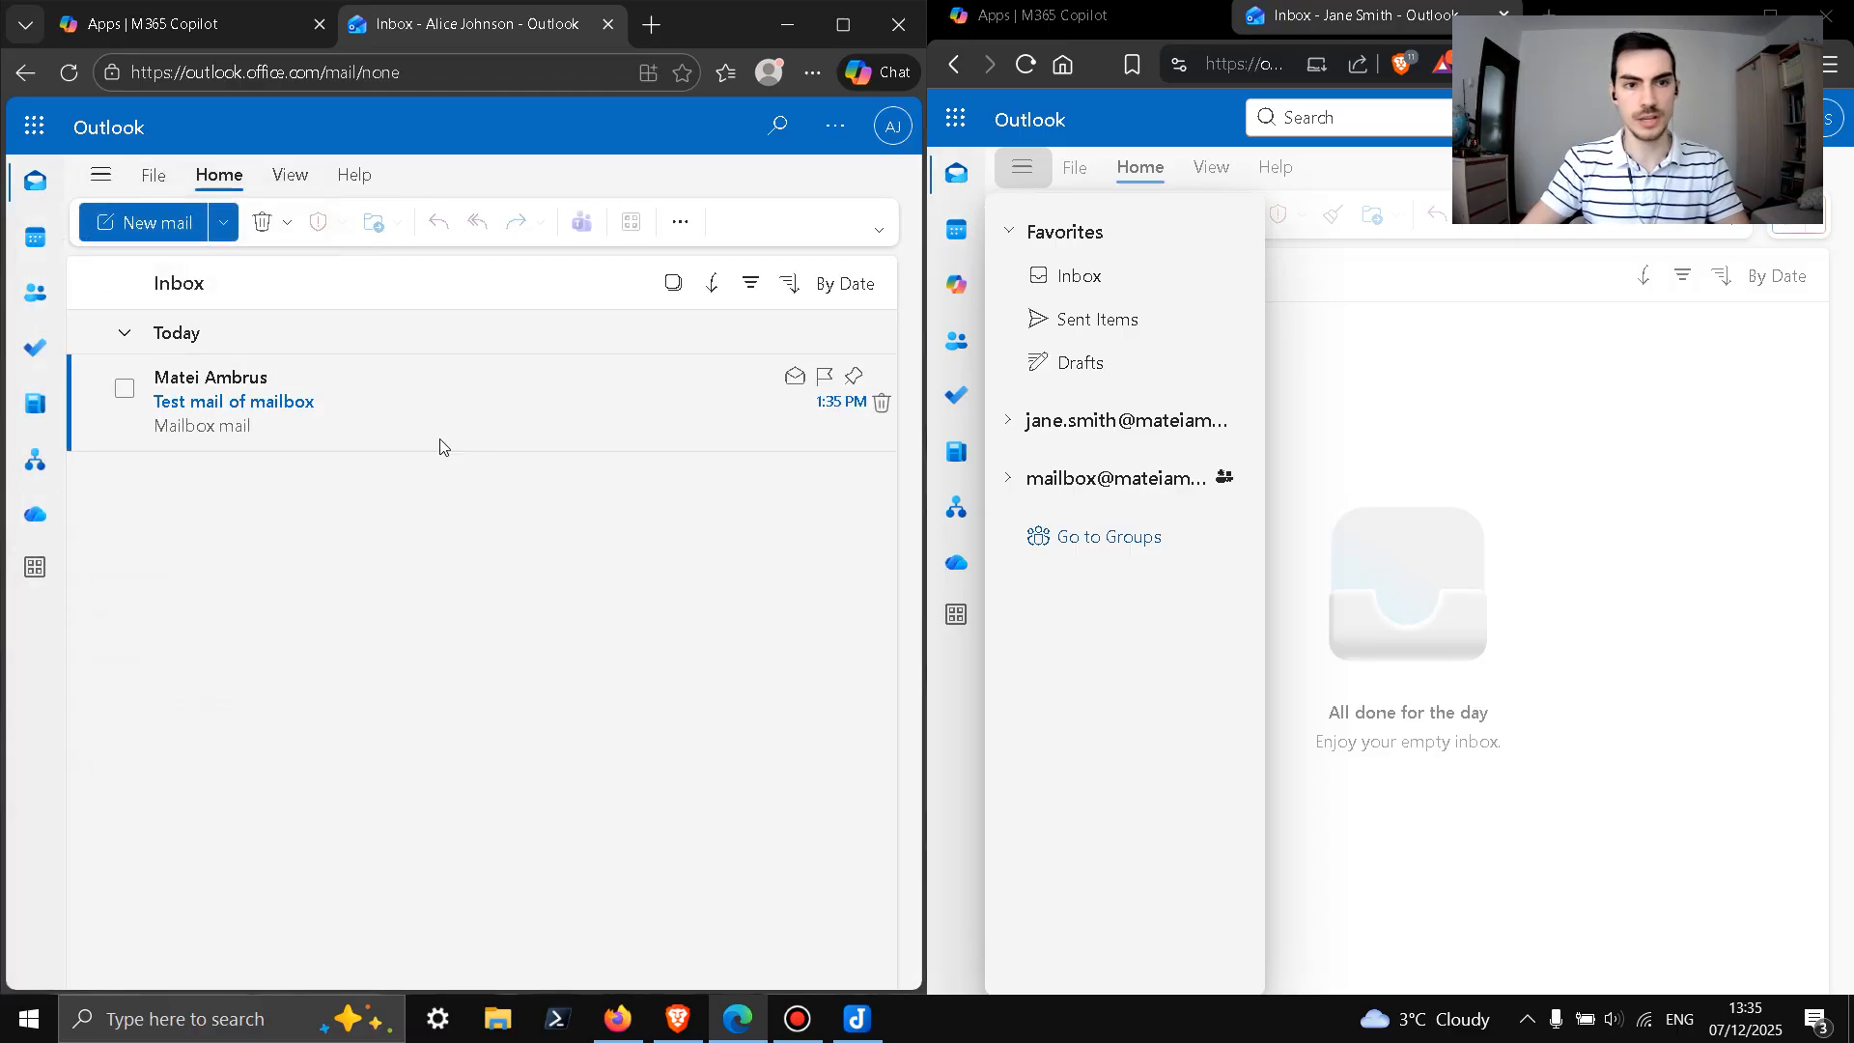
left_click(1007, 478)
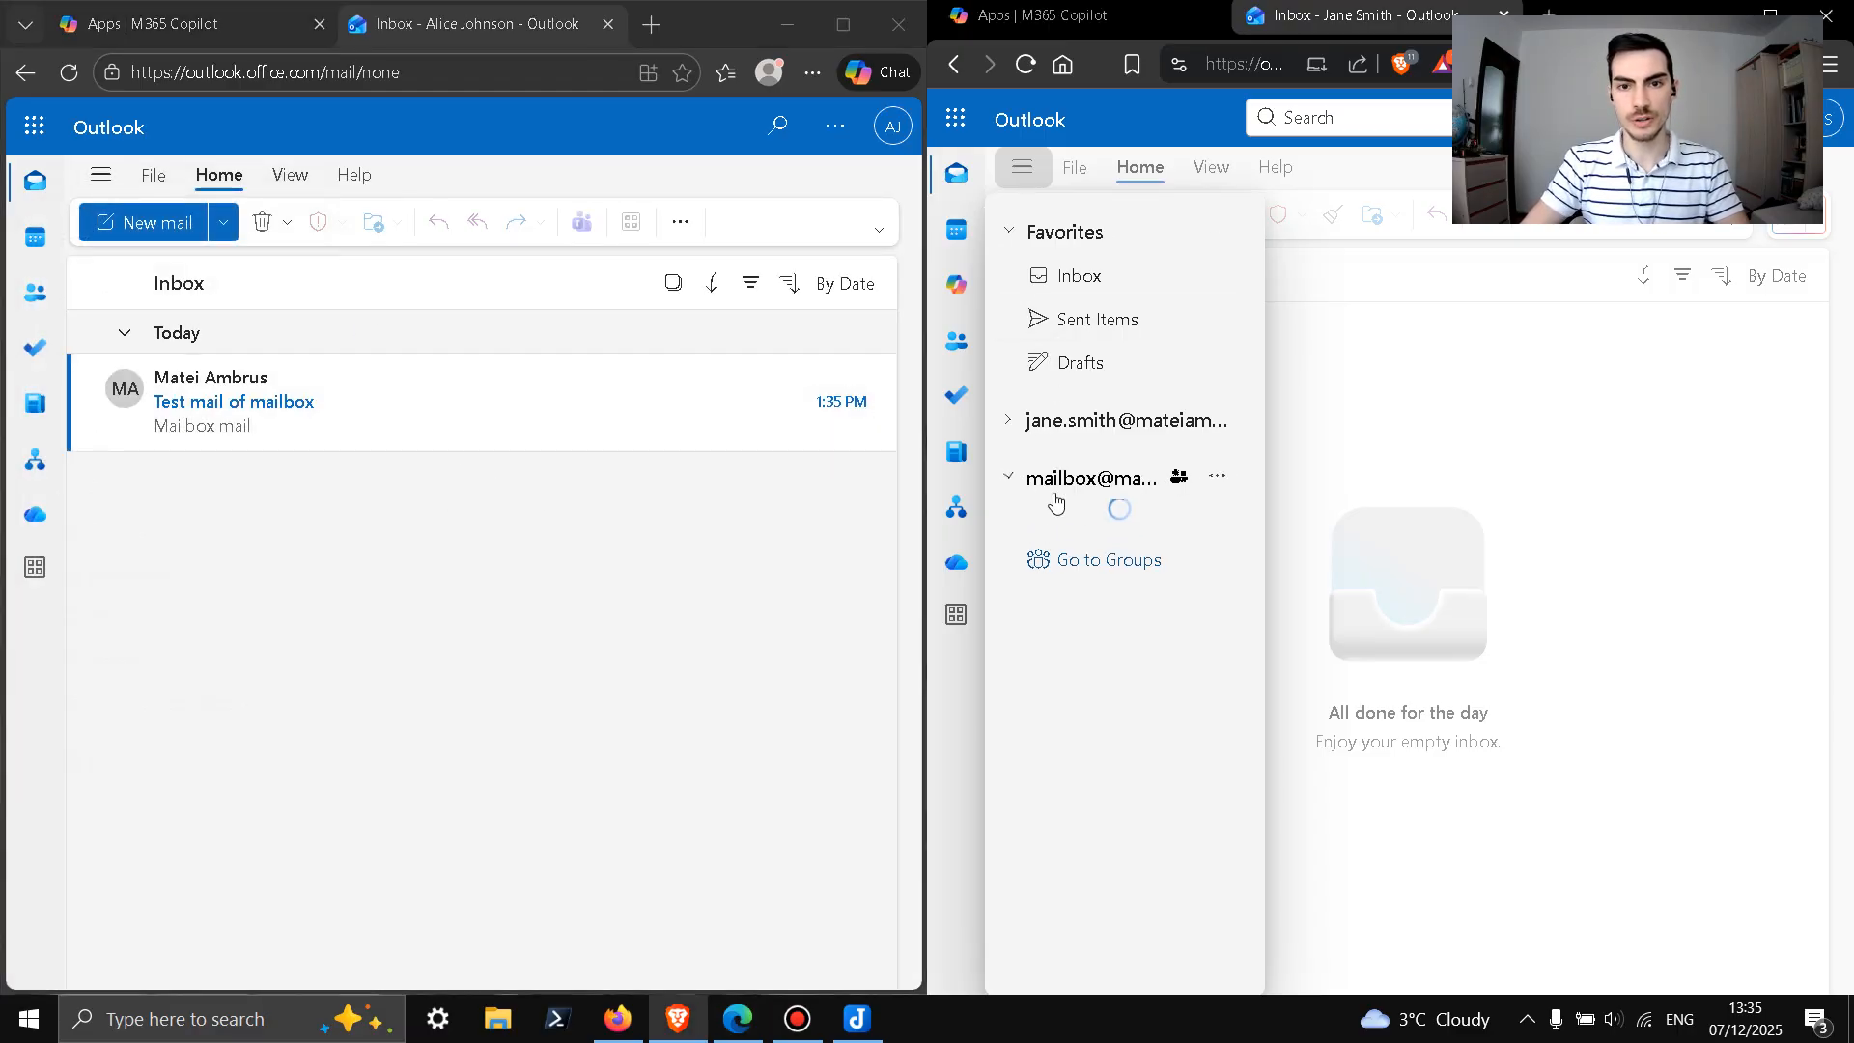
left_click(1079, 529)
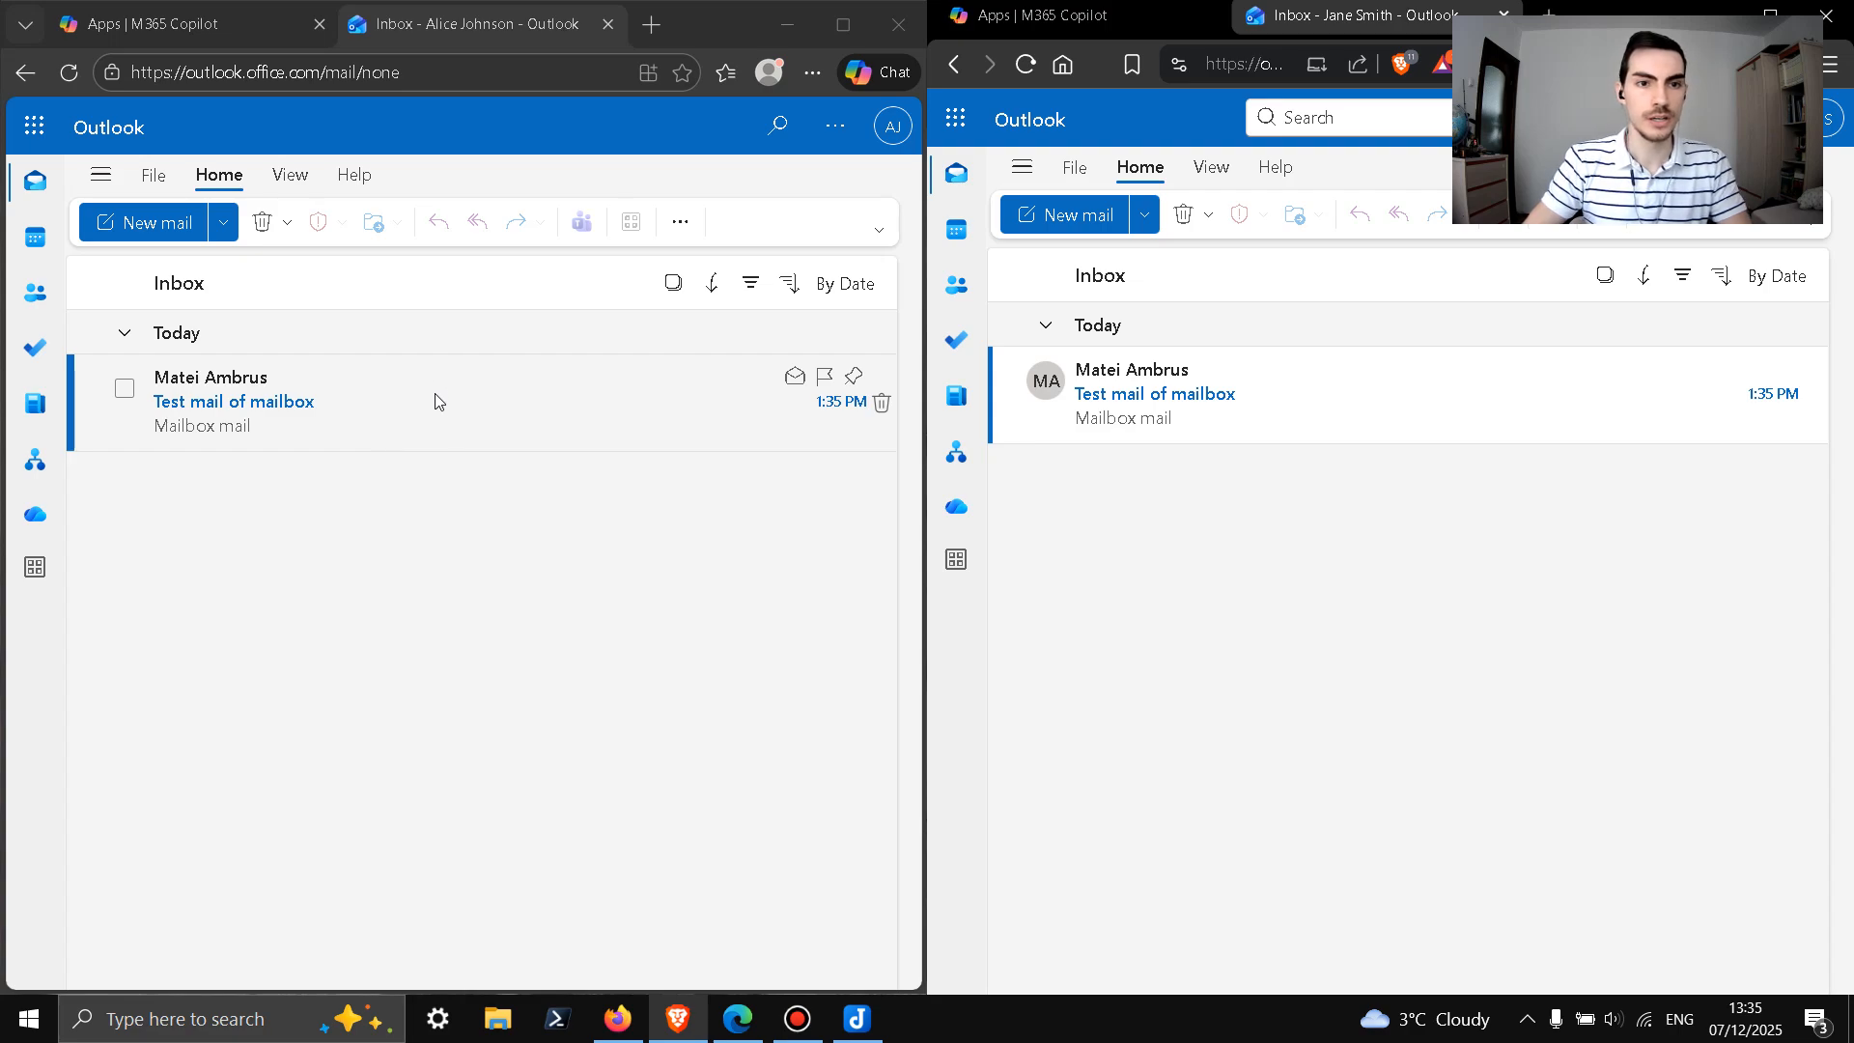
Step: Reply 'Standard reply' to the test mail with the From field shown, then return to the sender's inbox
left_click(390, 402)
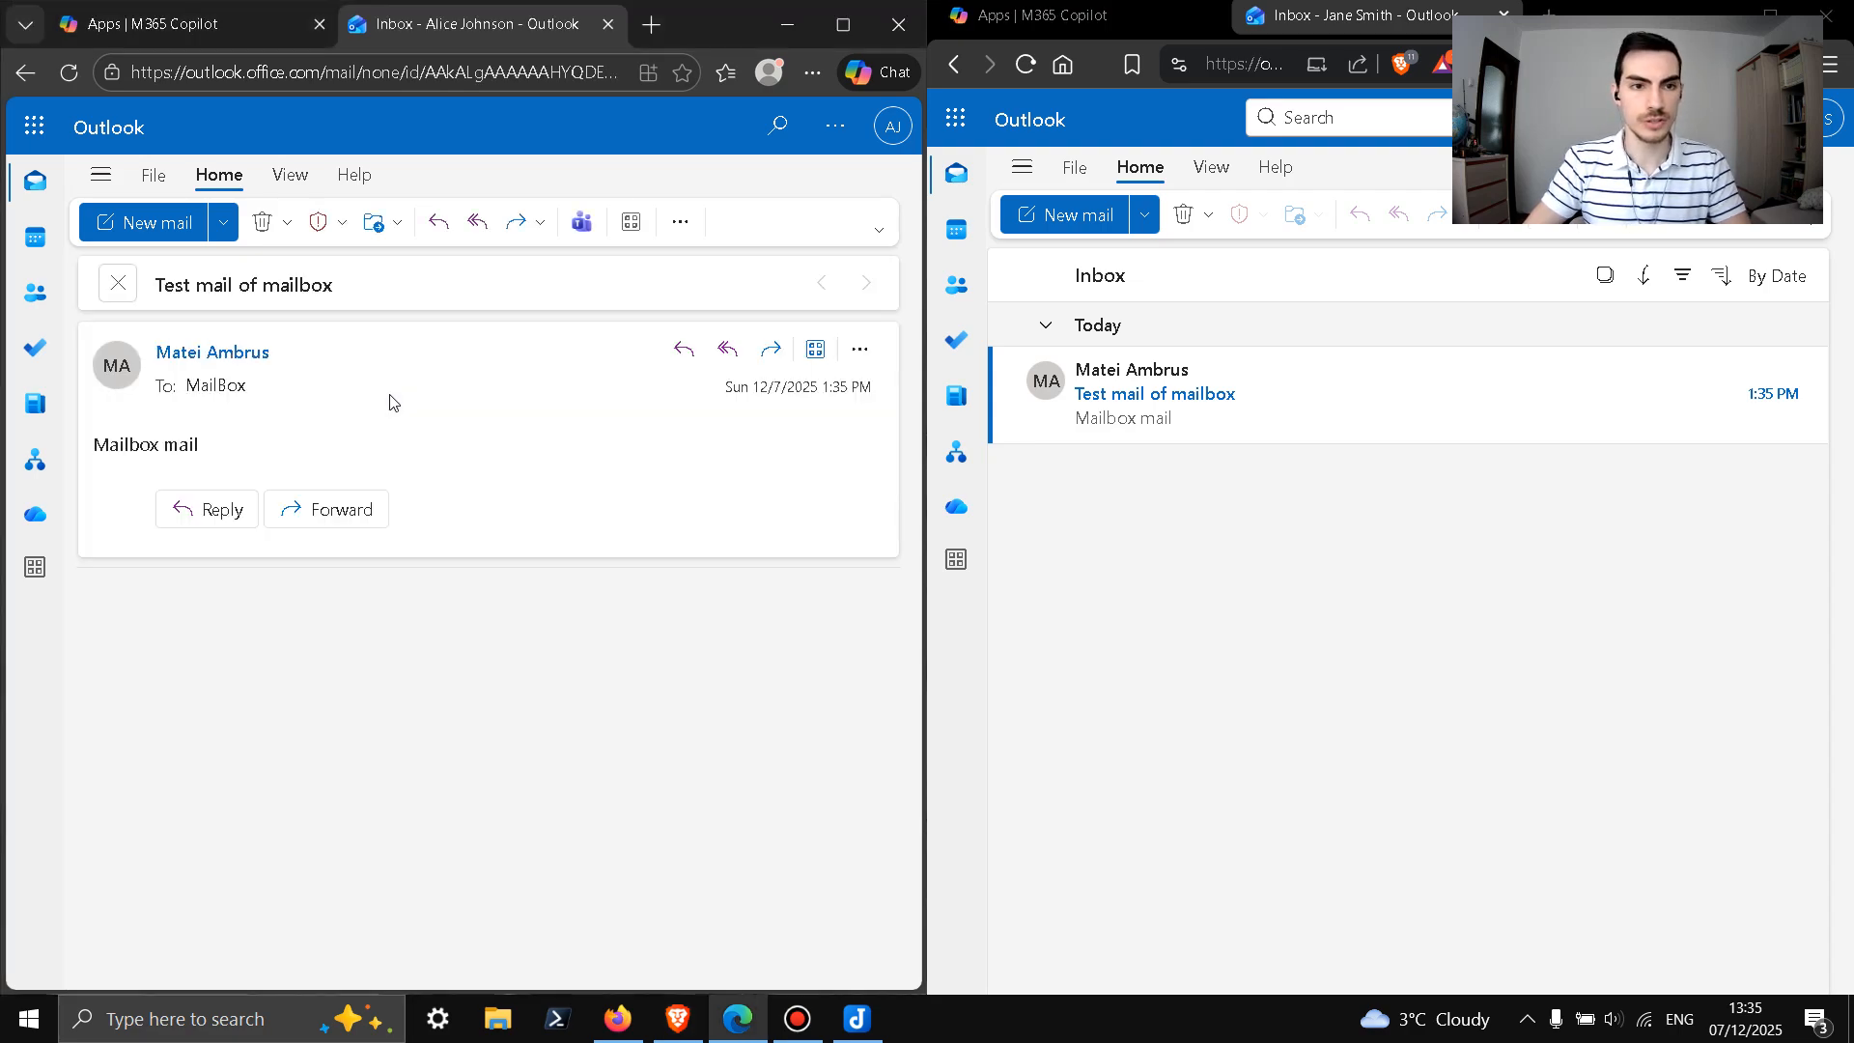
left_click(214, 509)
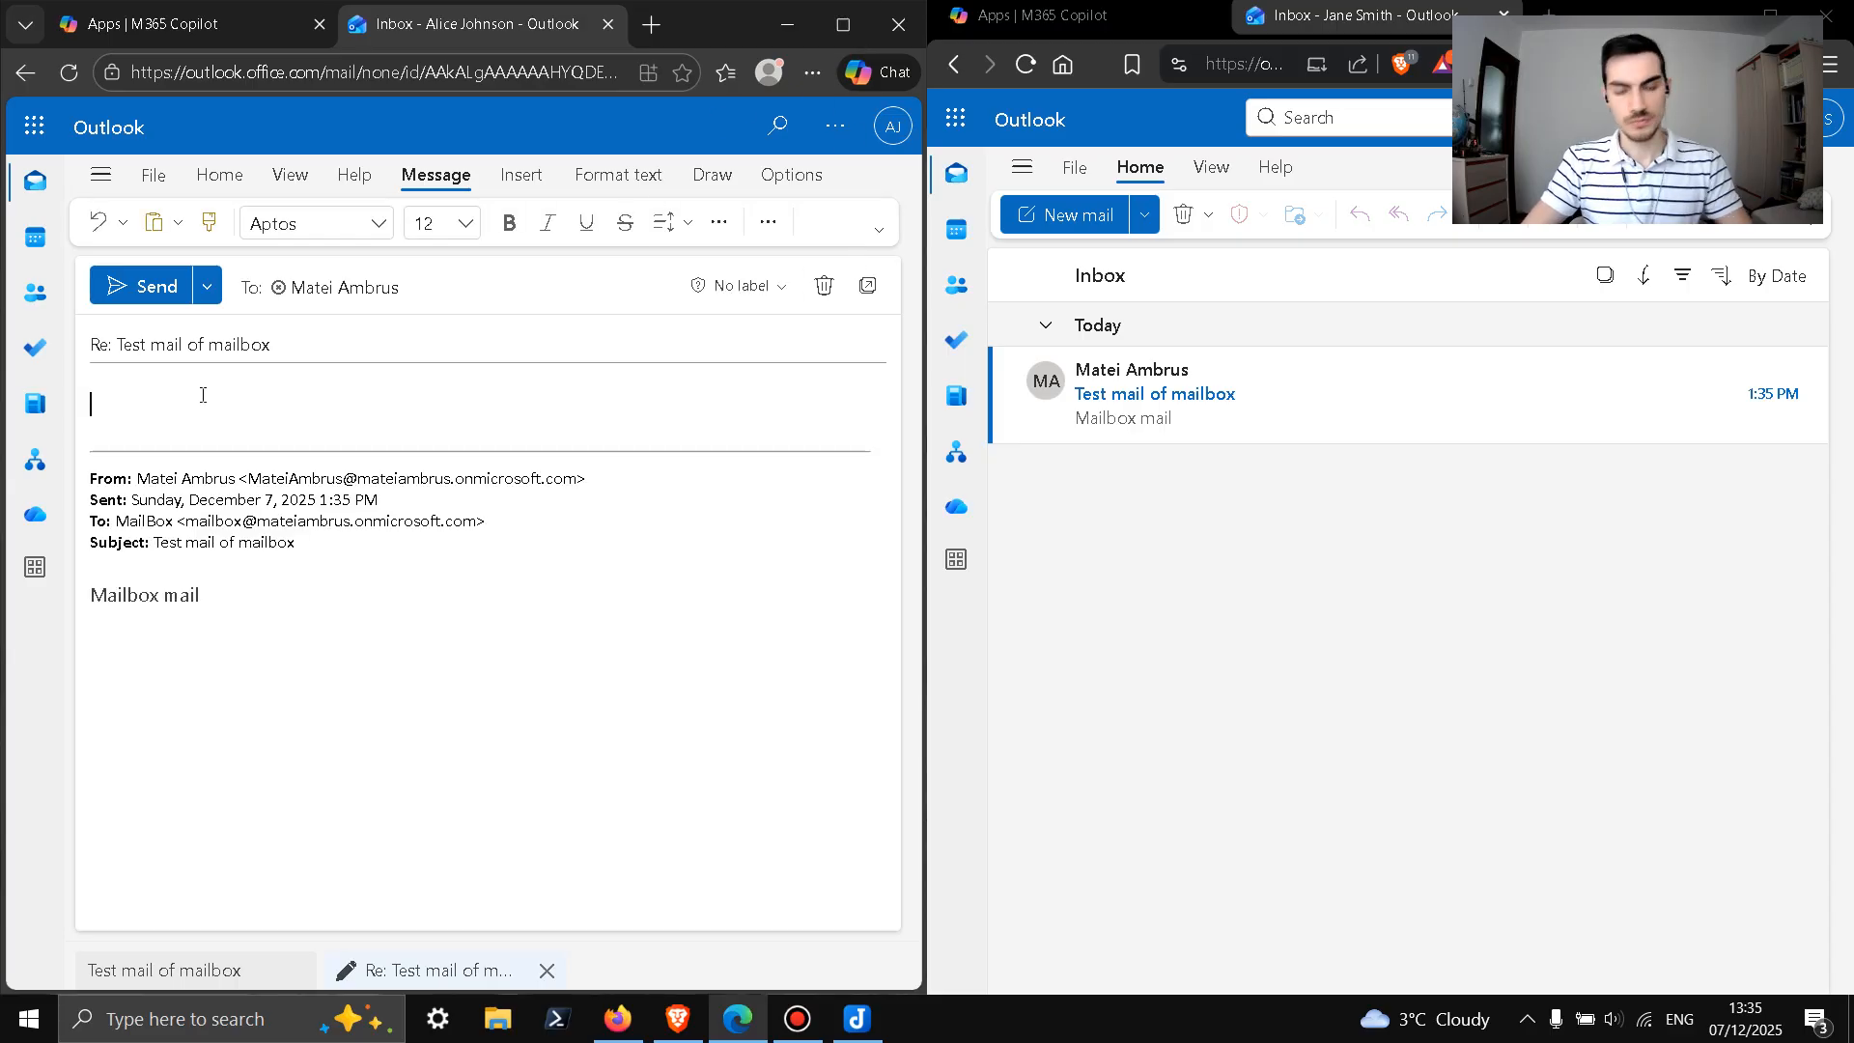
type("Stan")
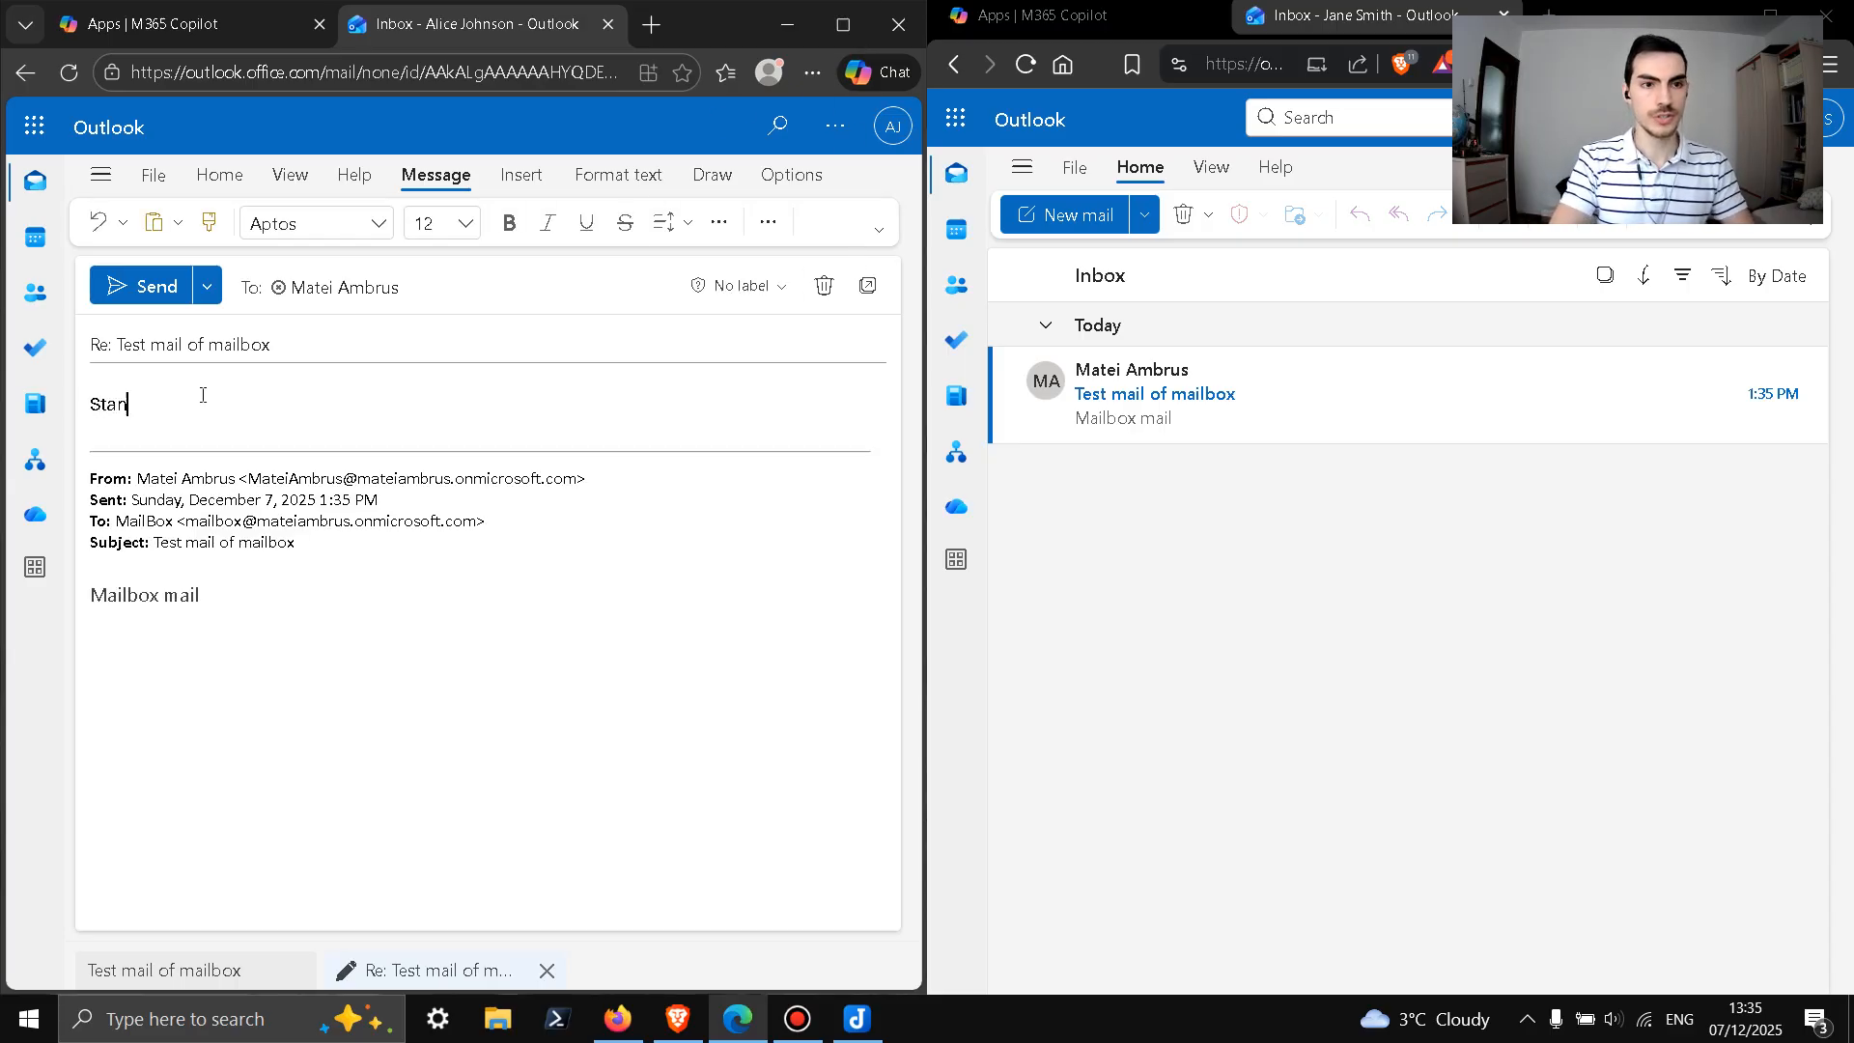
type("dard reply")
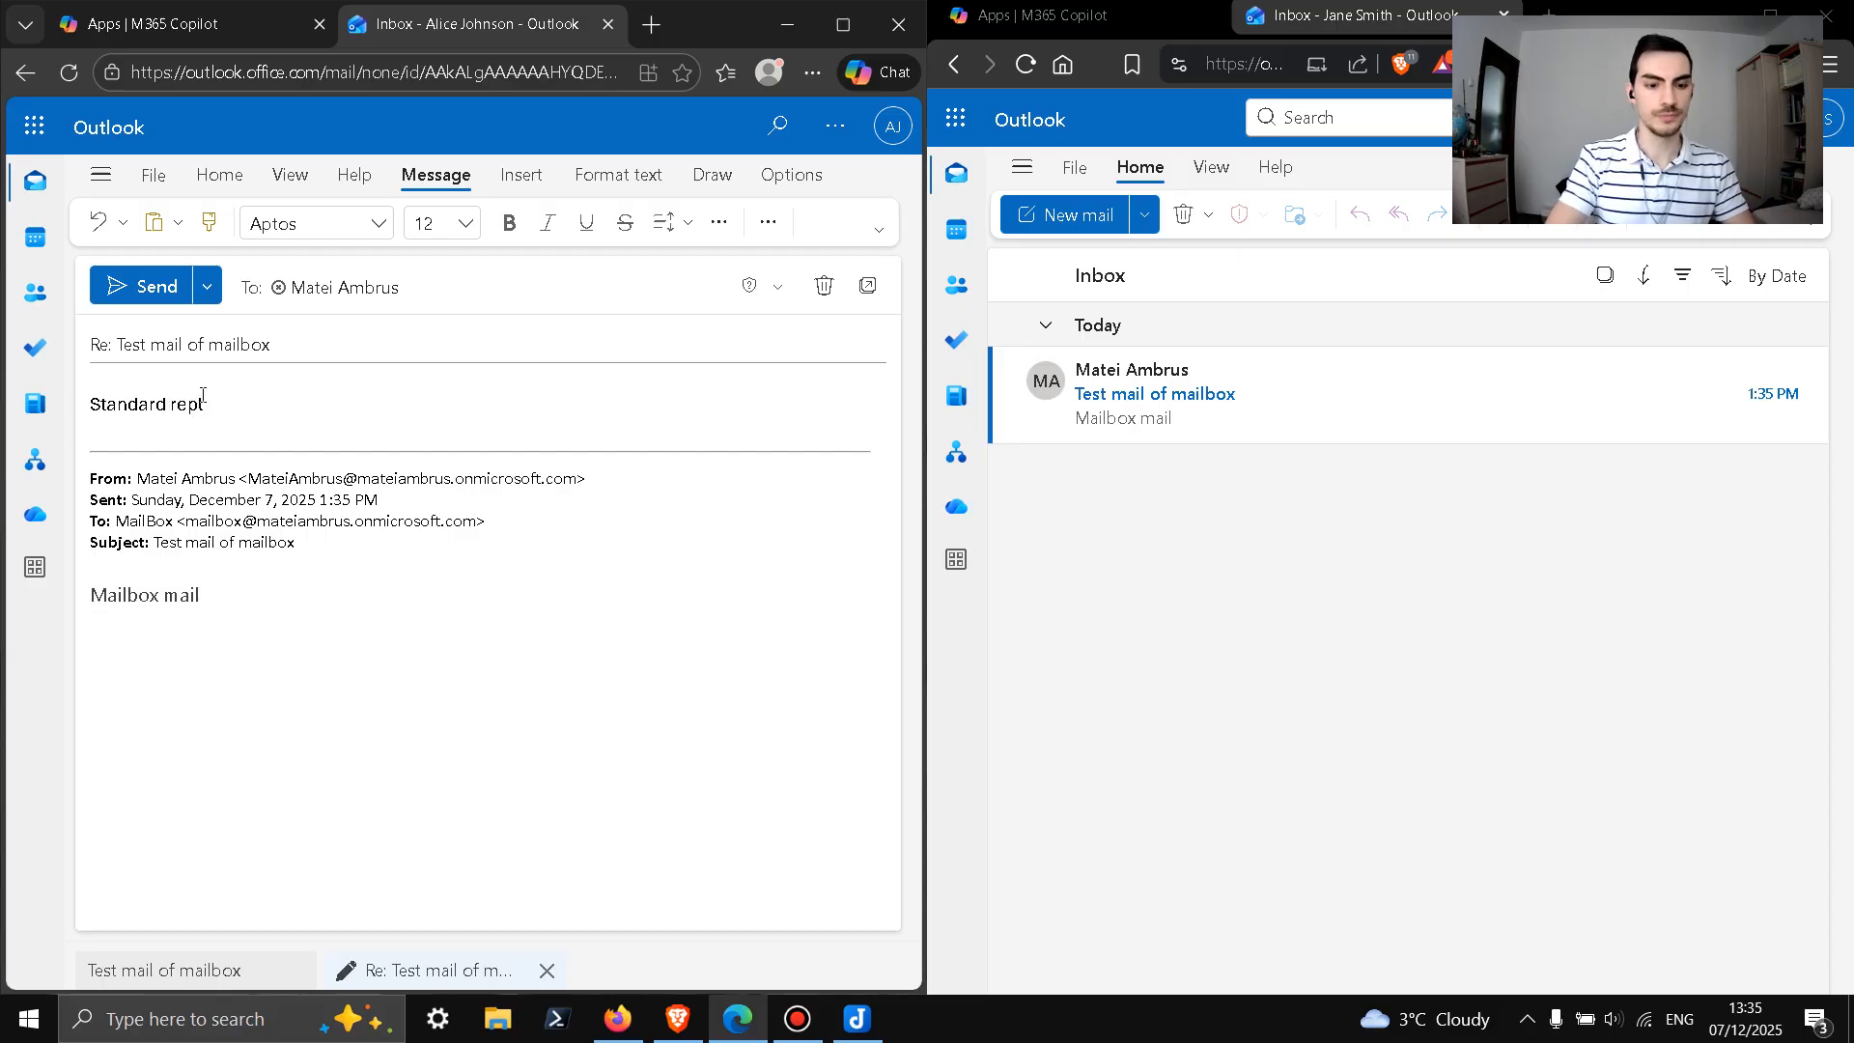
left_click(785, 179)
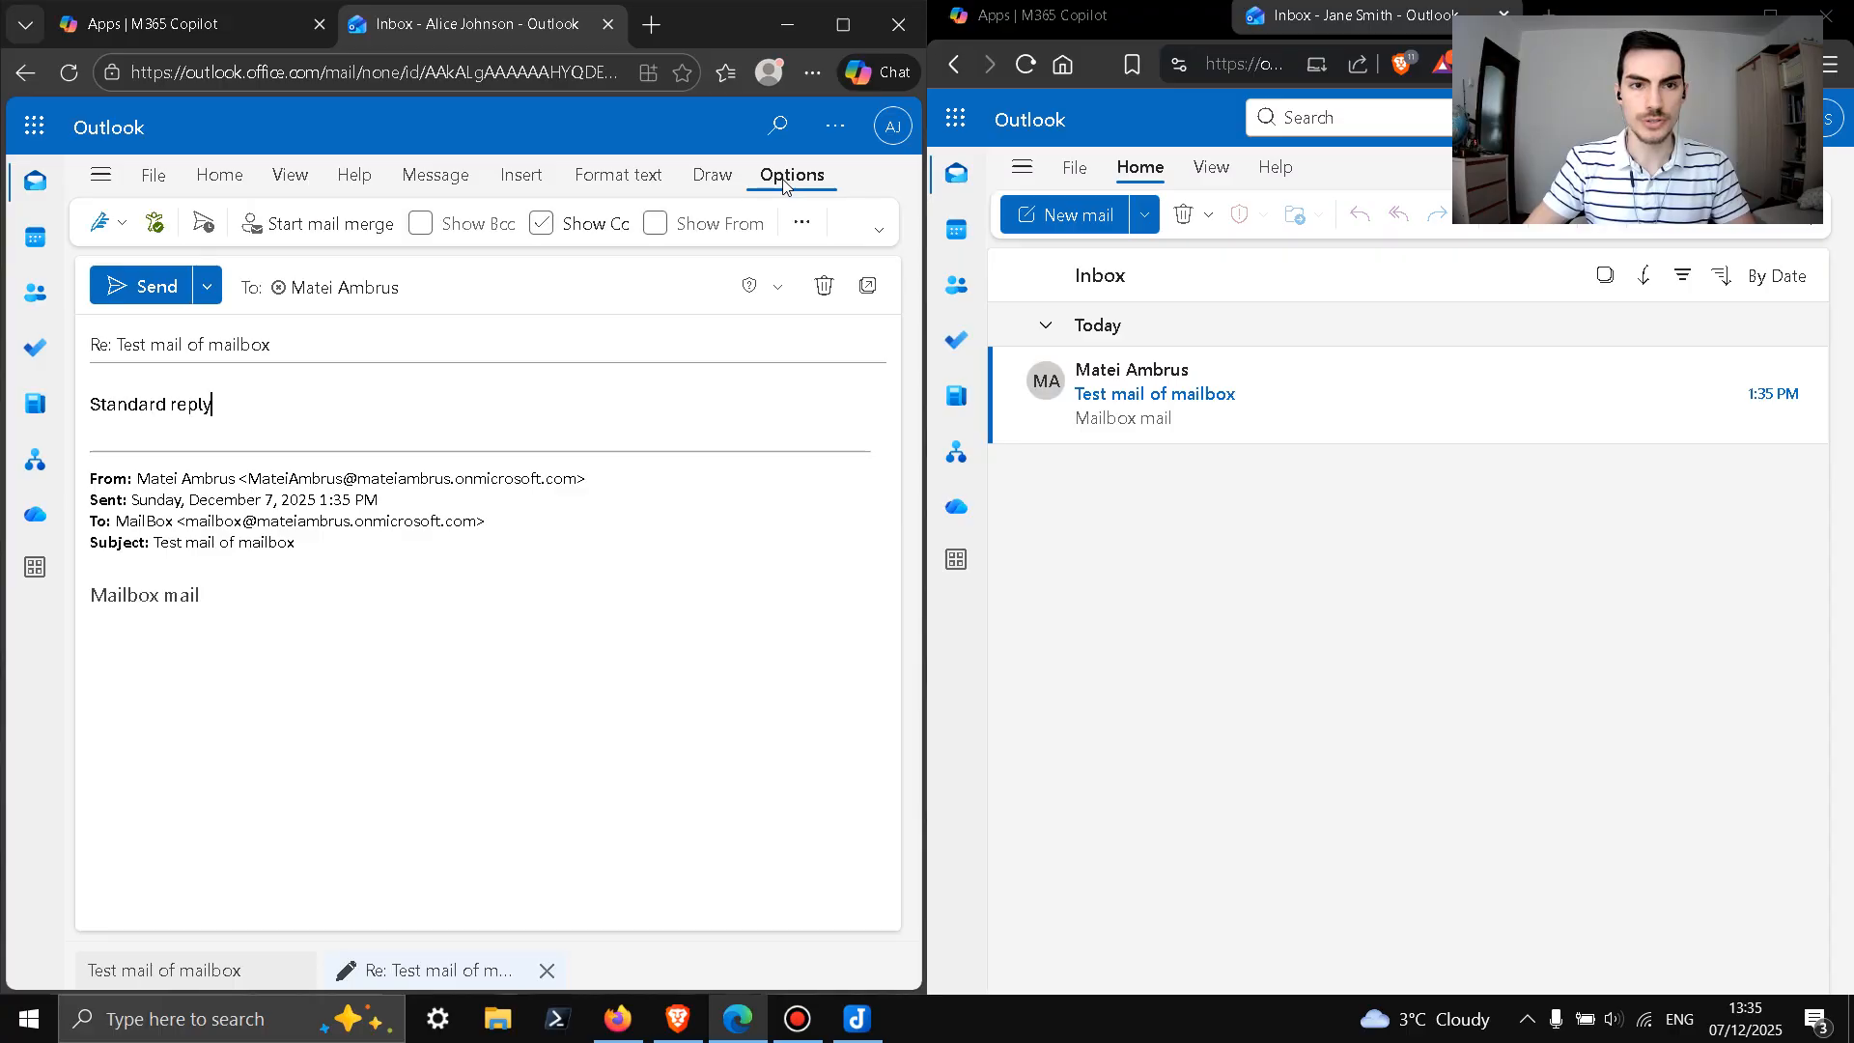
left_click(657, 228)
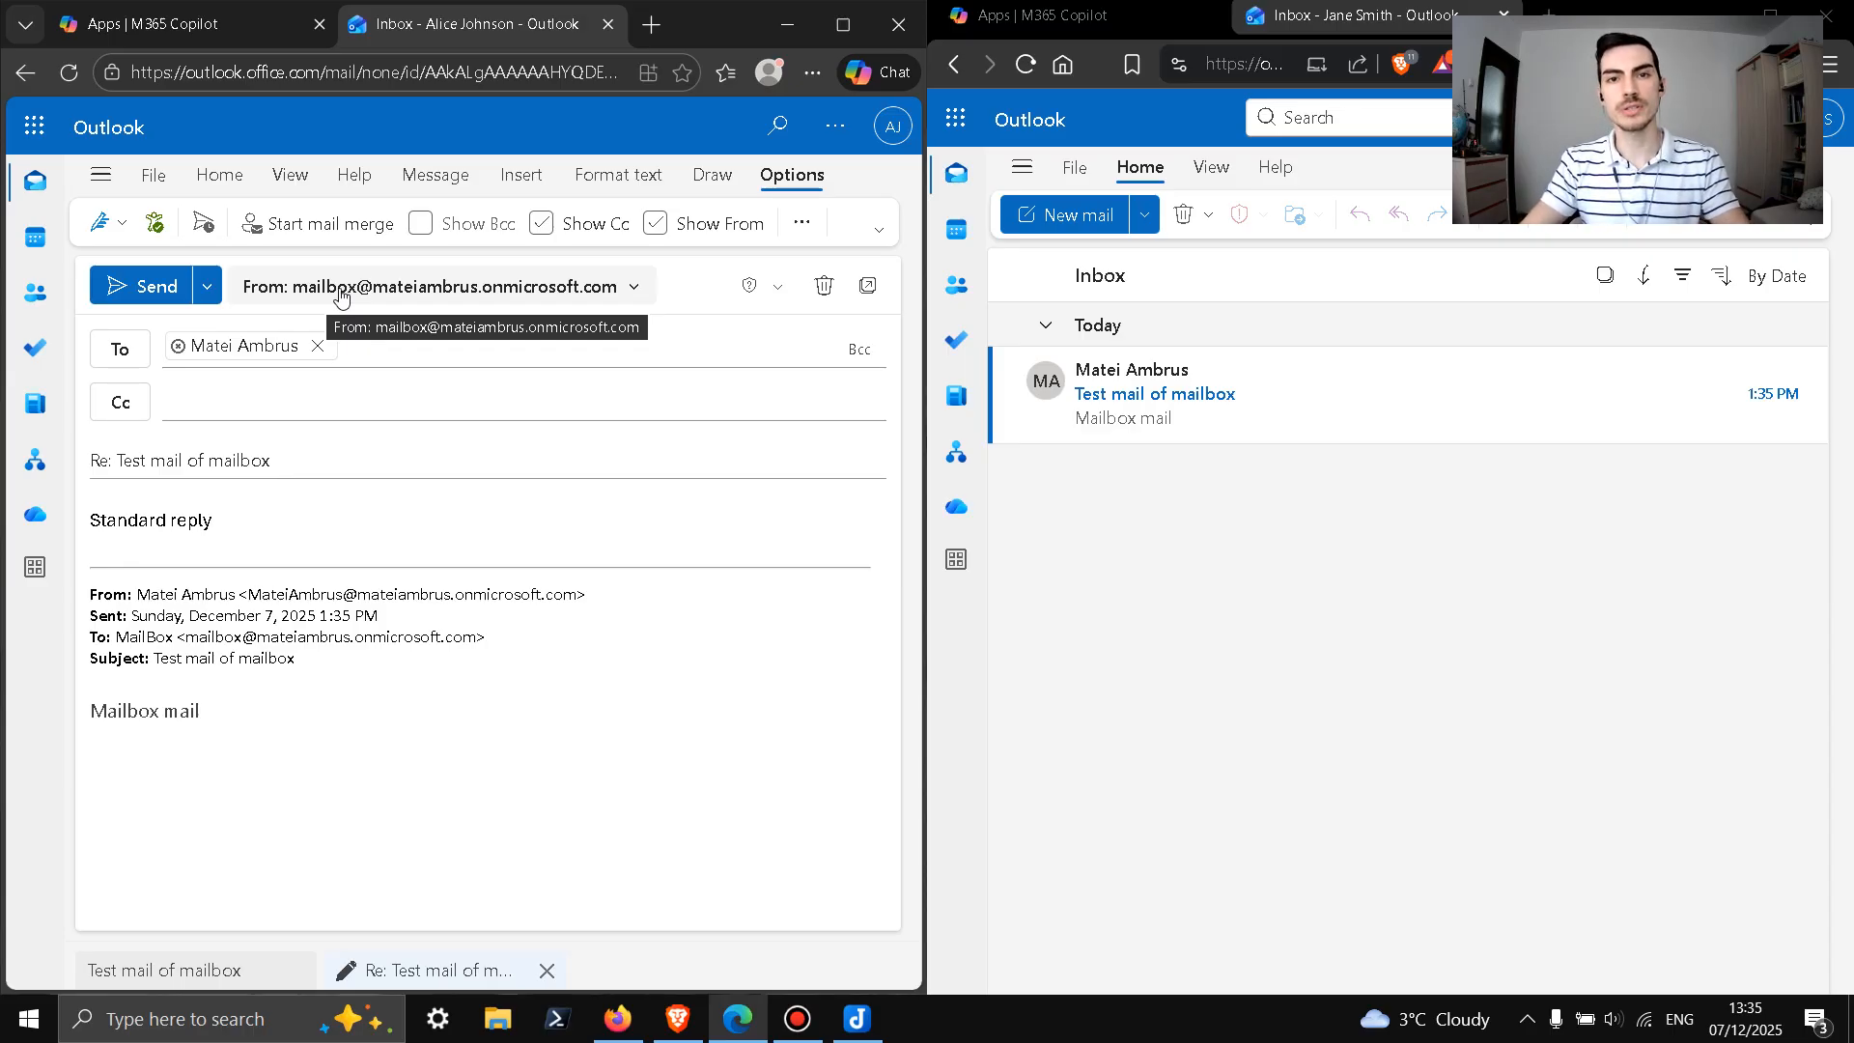
left_click(145, 292)
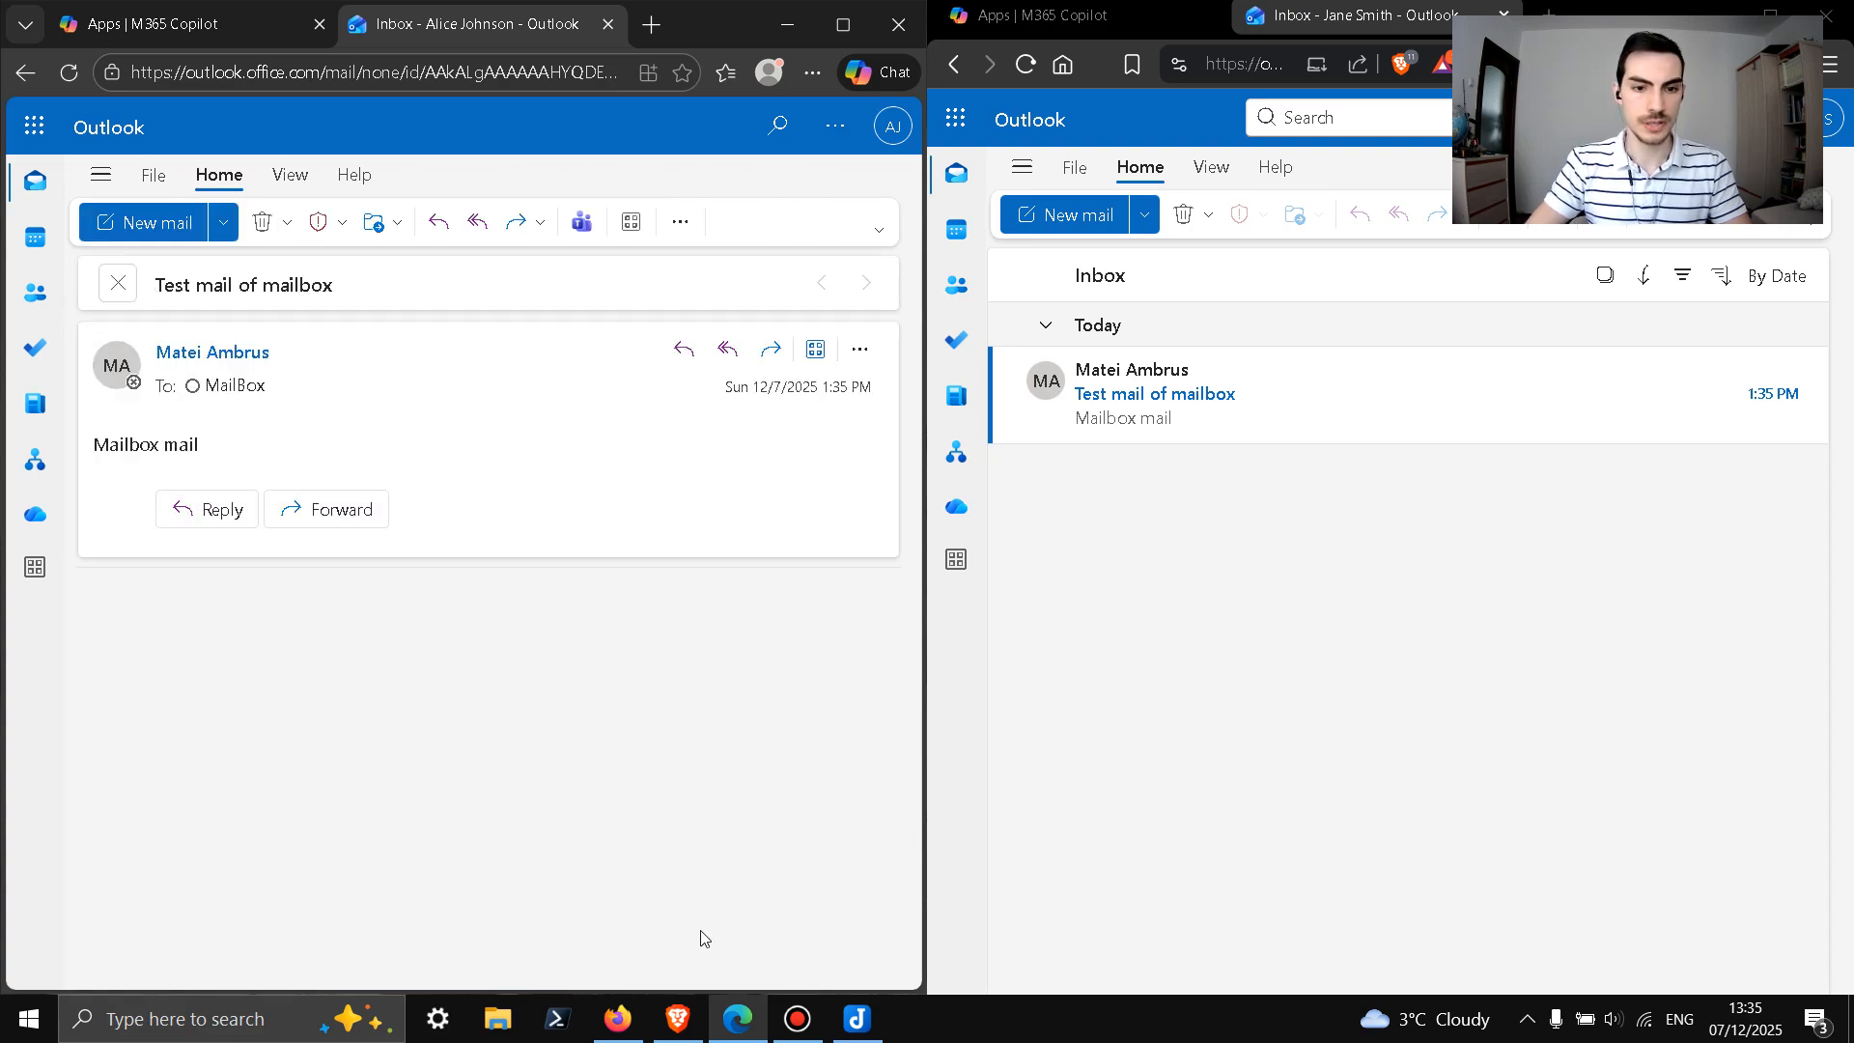
left_click(618, 1019)
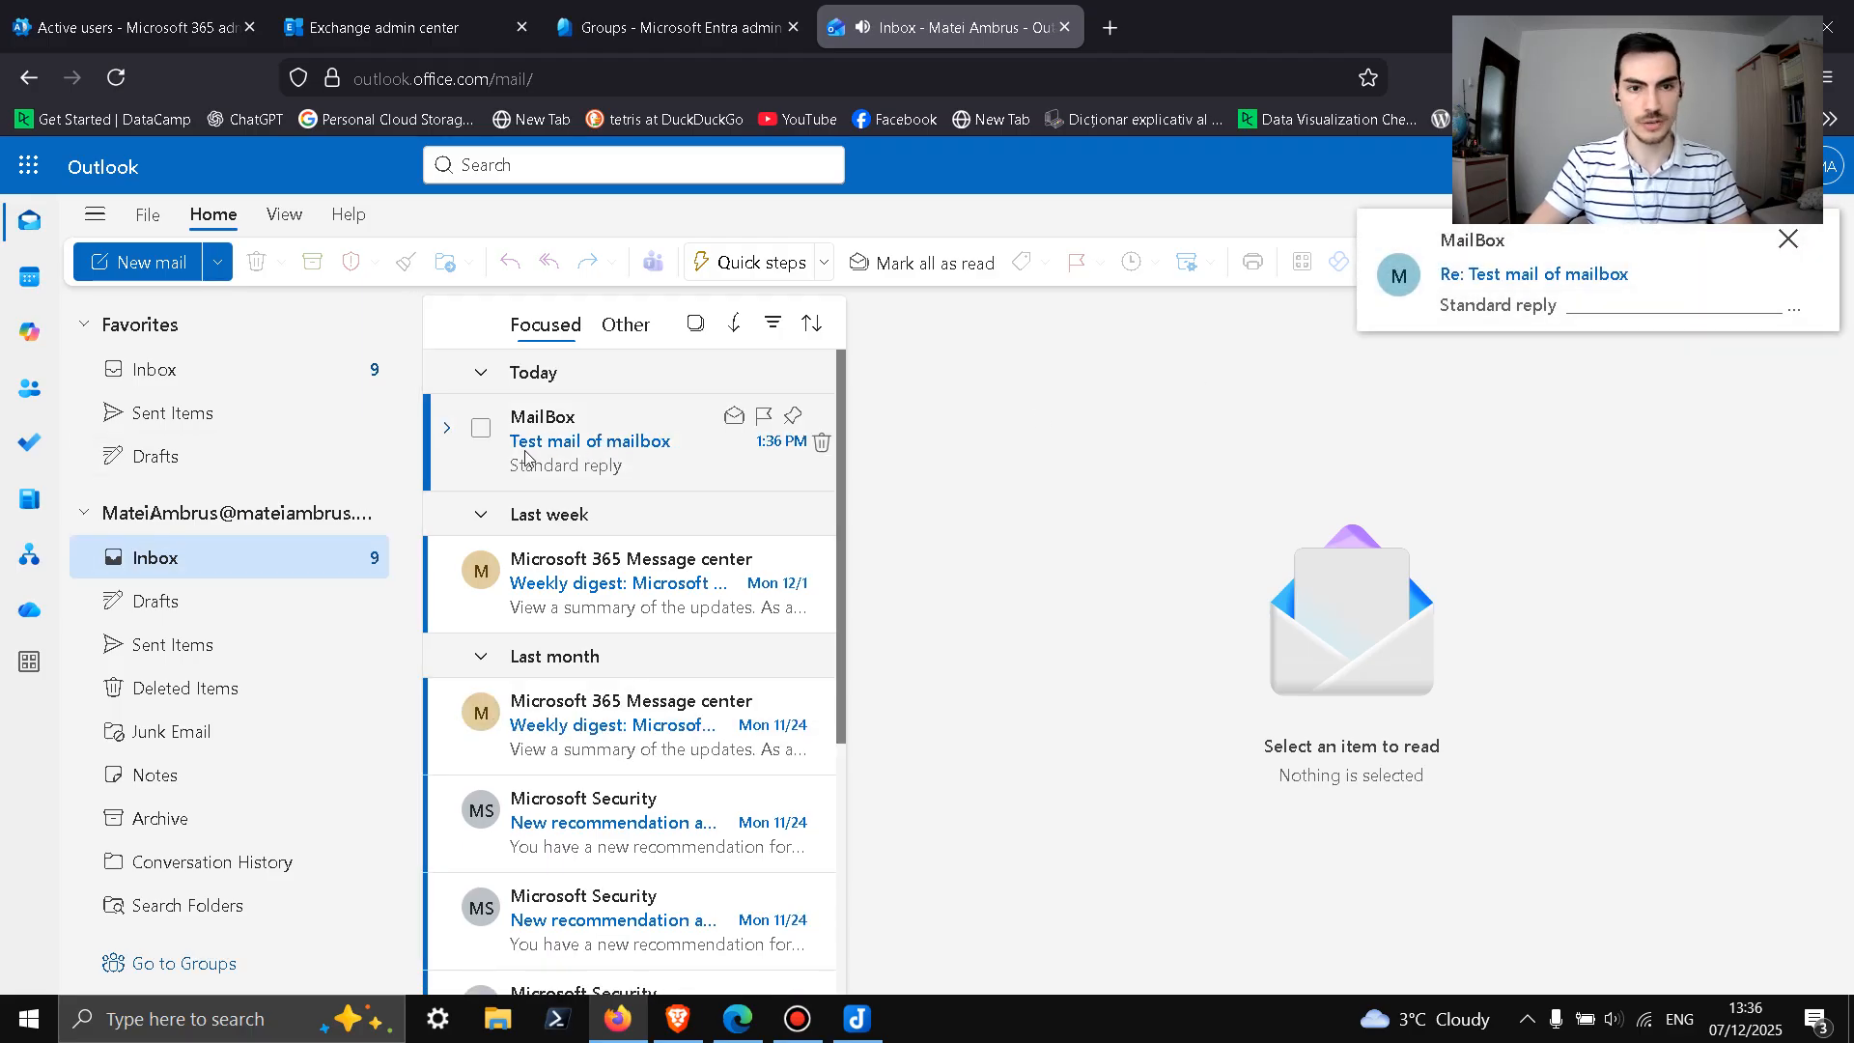
Step: Open MailBox's 'Test mail of mailbox' reply in the sender's inbox
left_click(665, 458)
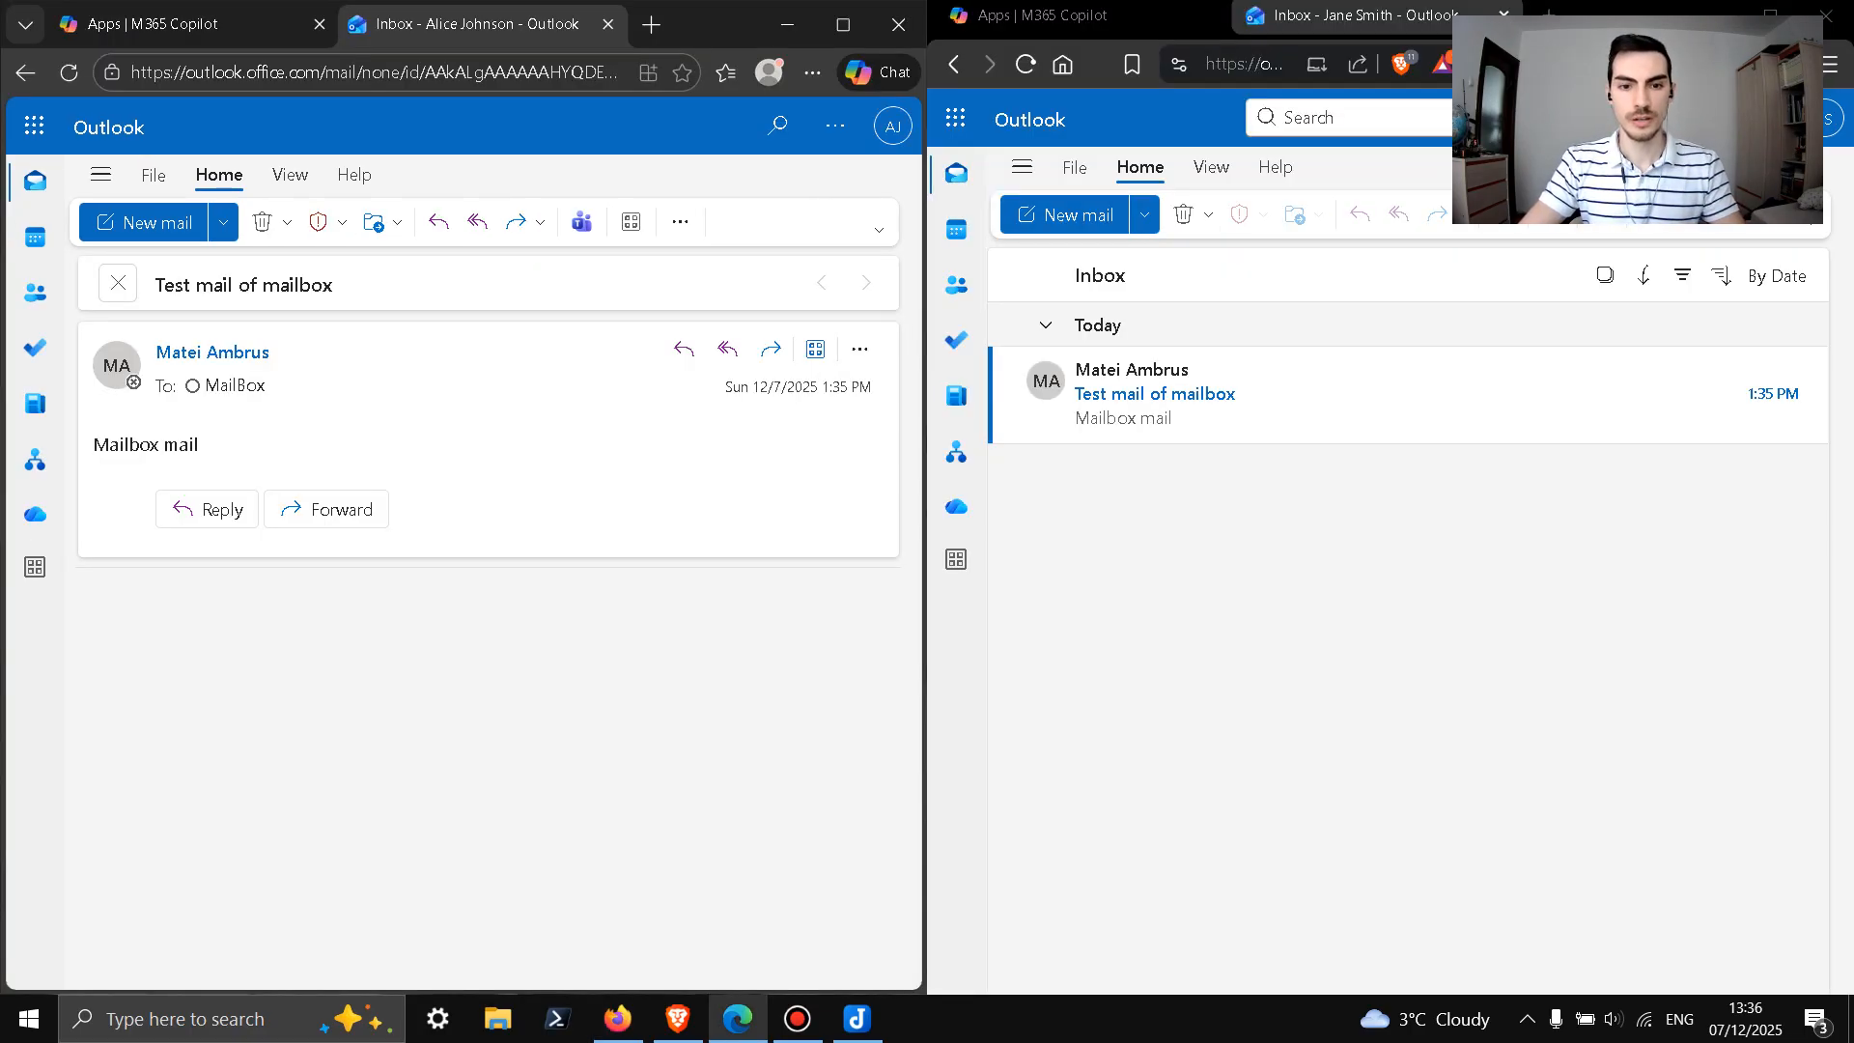
Step: Copy the ✅ from 'Sign in Logs' to the end of Part 2's 'Crate a Shared Mailbox' item in Joplin
left_click(859, 1020)
left_click(460, 418)
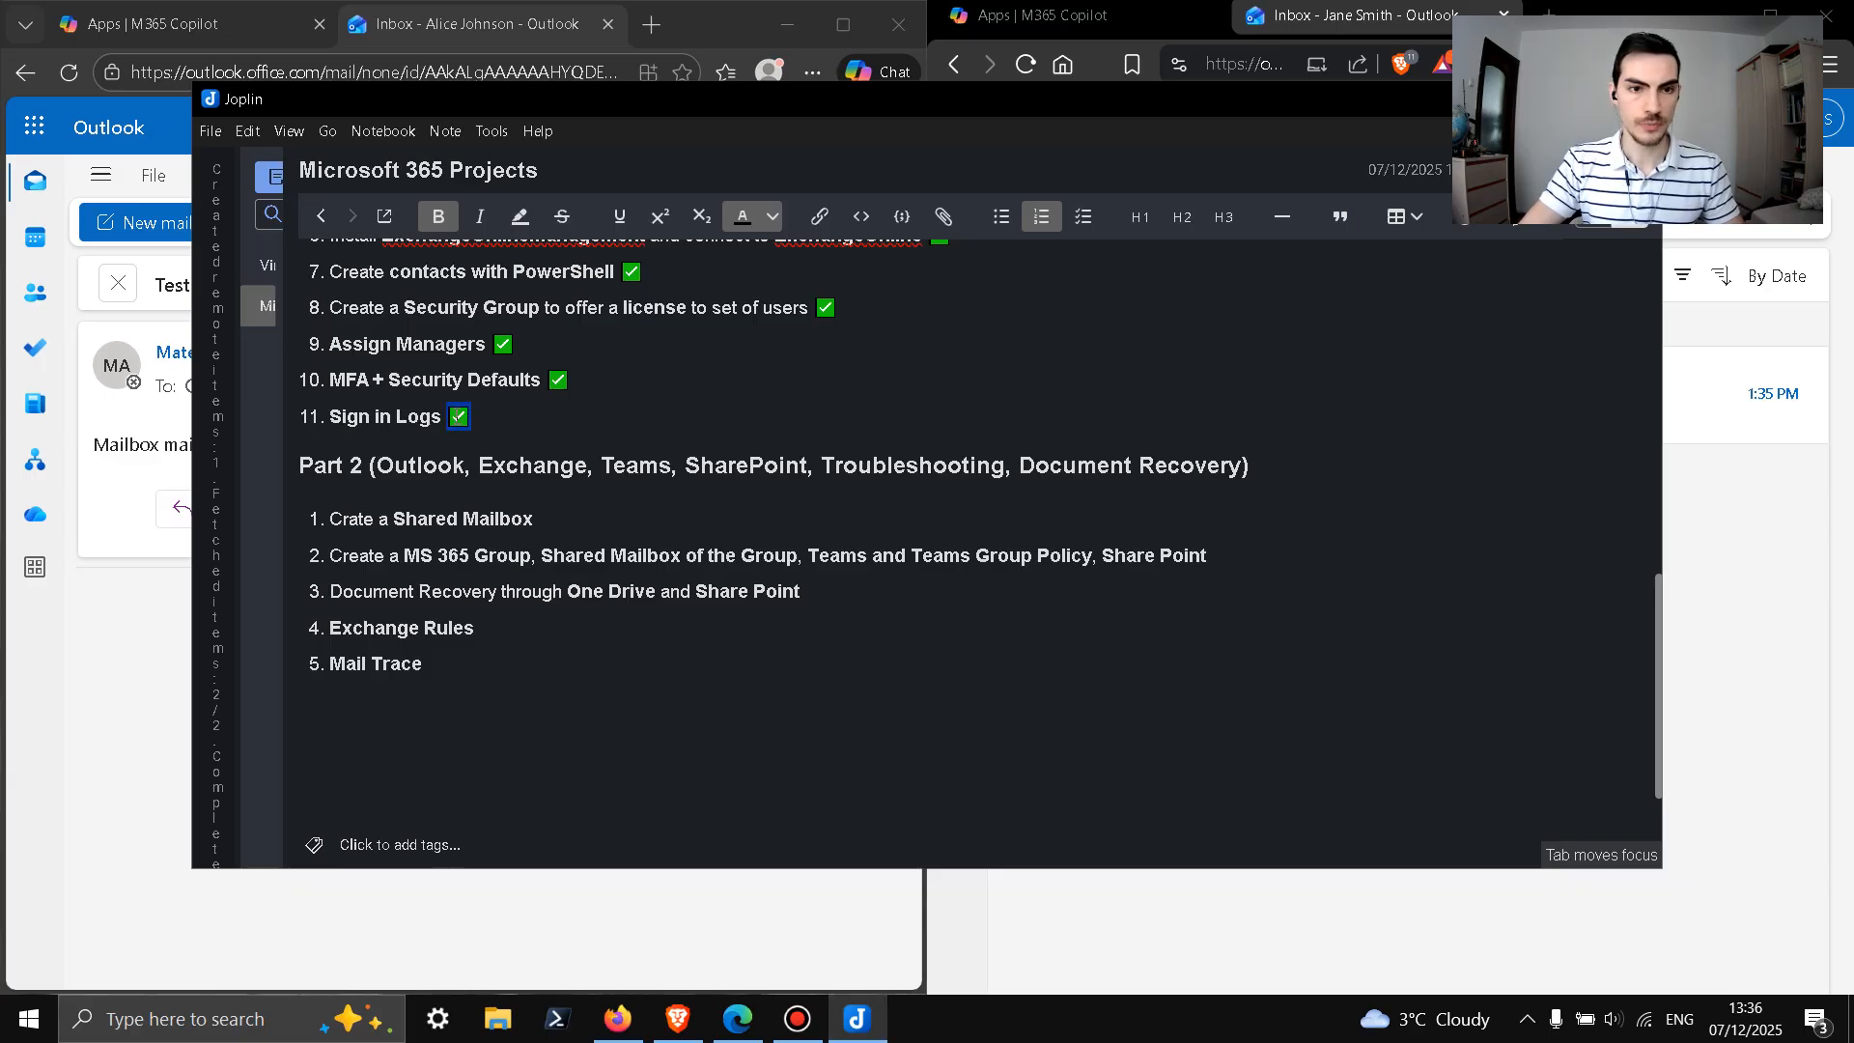
left_click(587, 541)
type("✅")
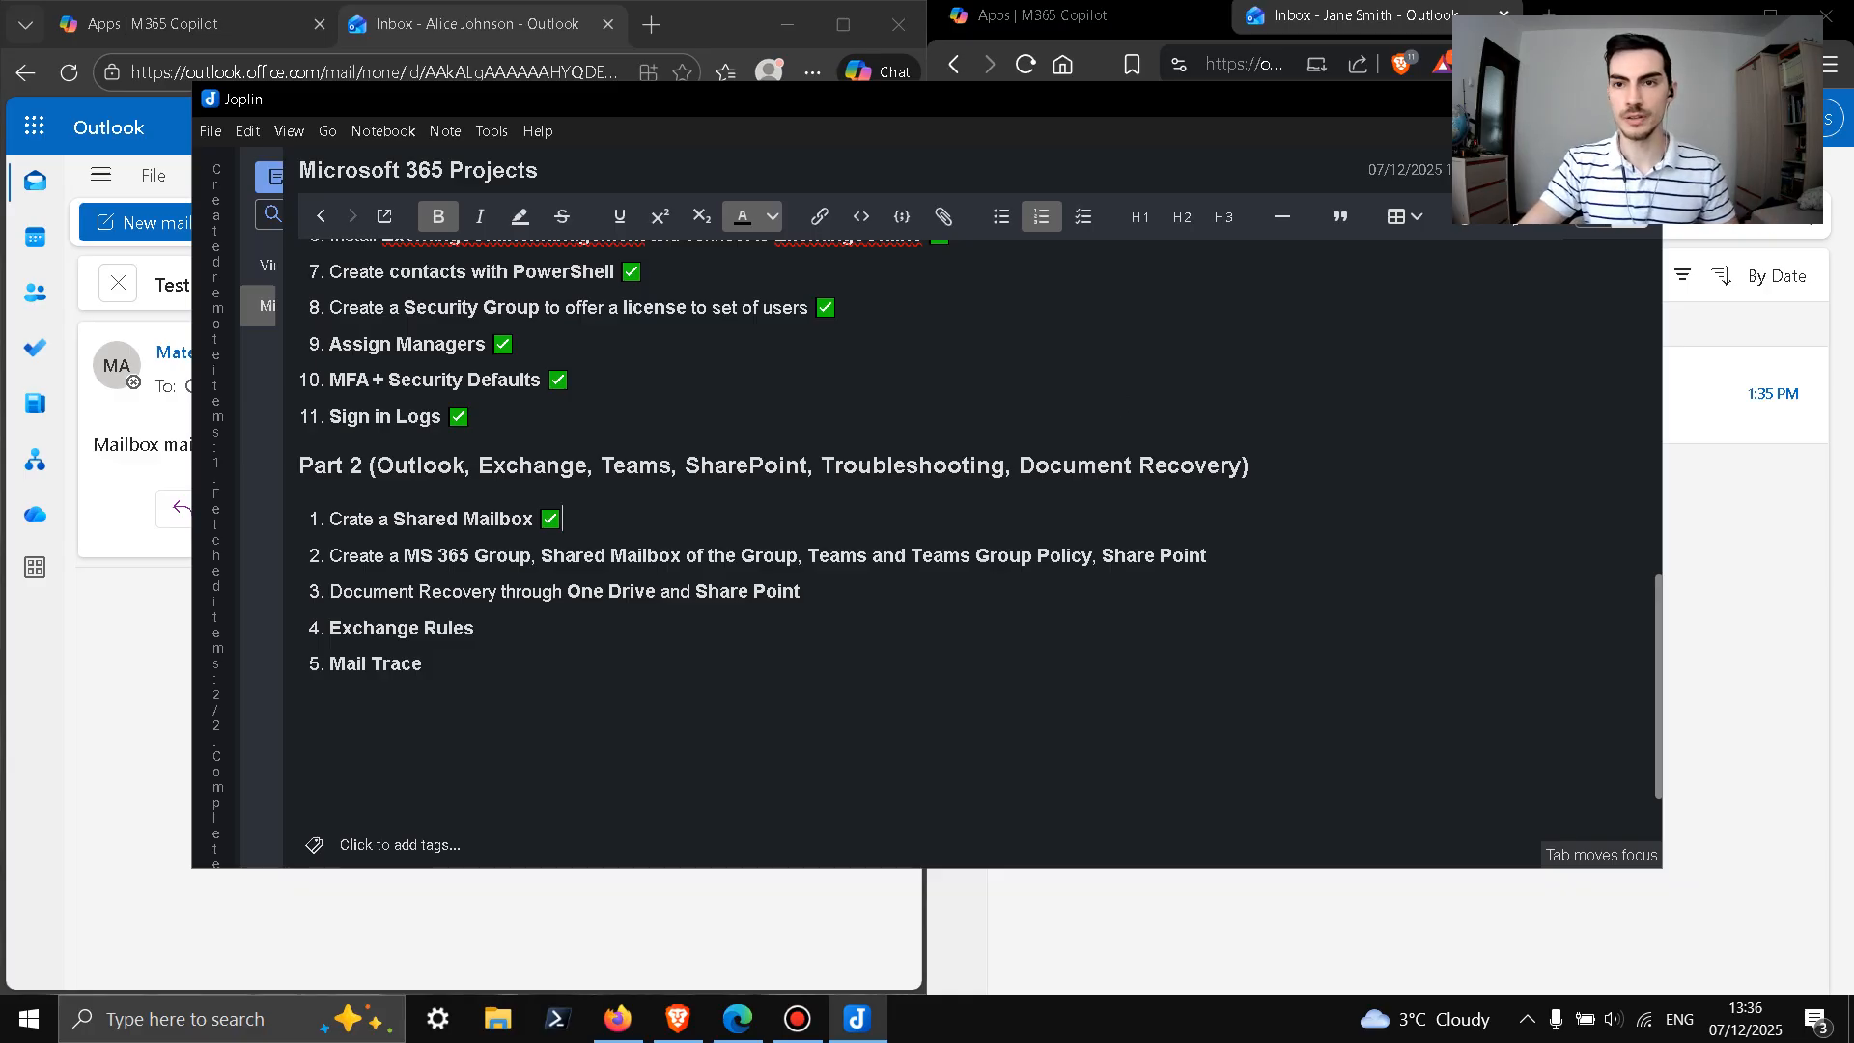
left_click(858, 1018)
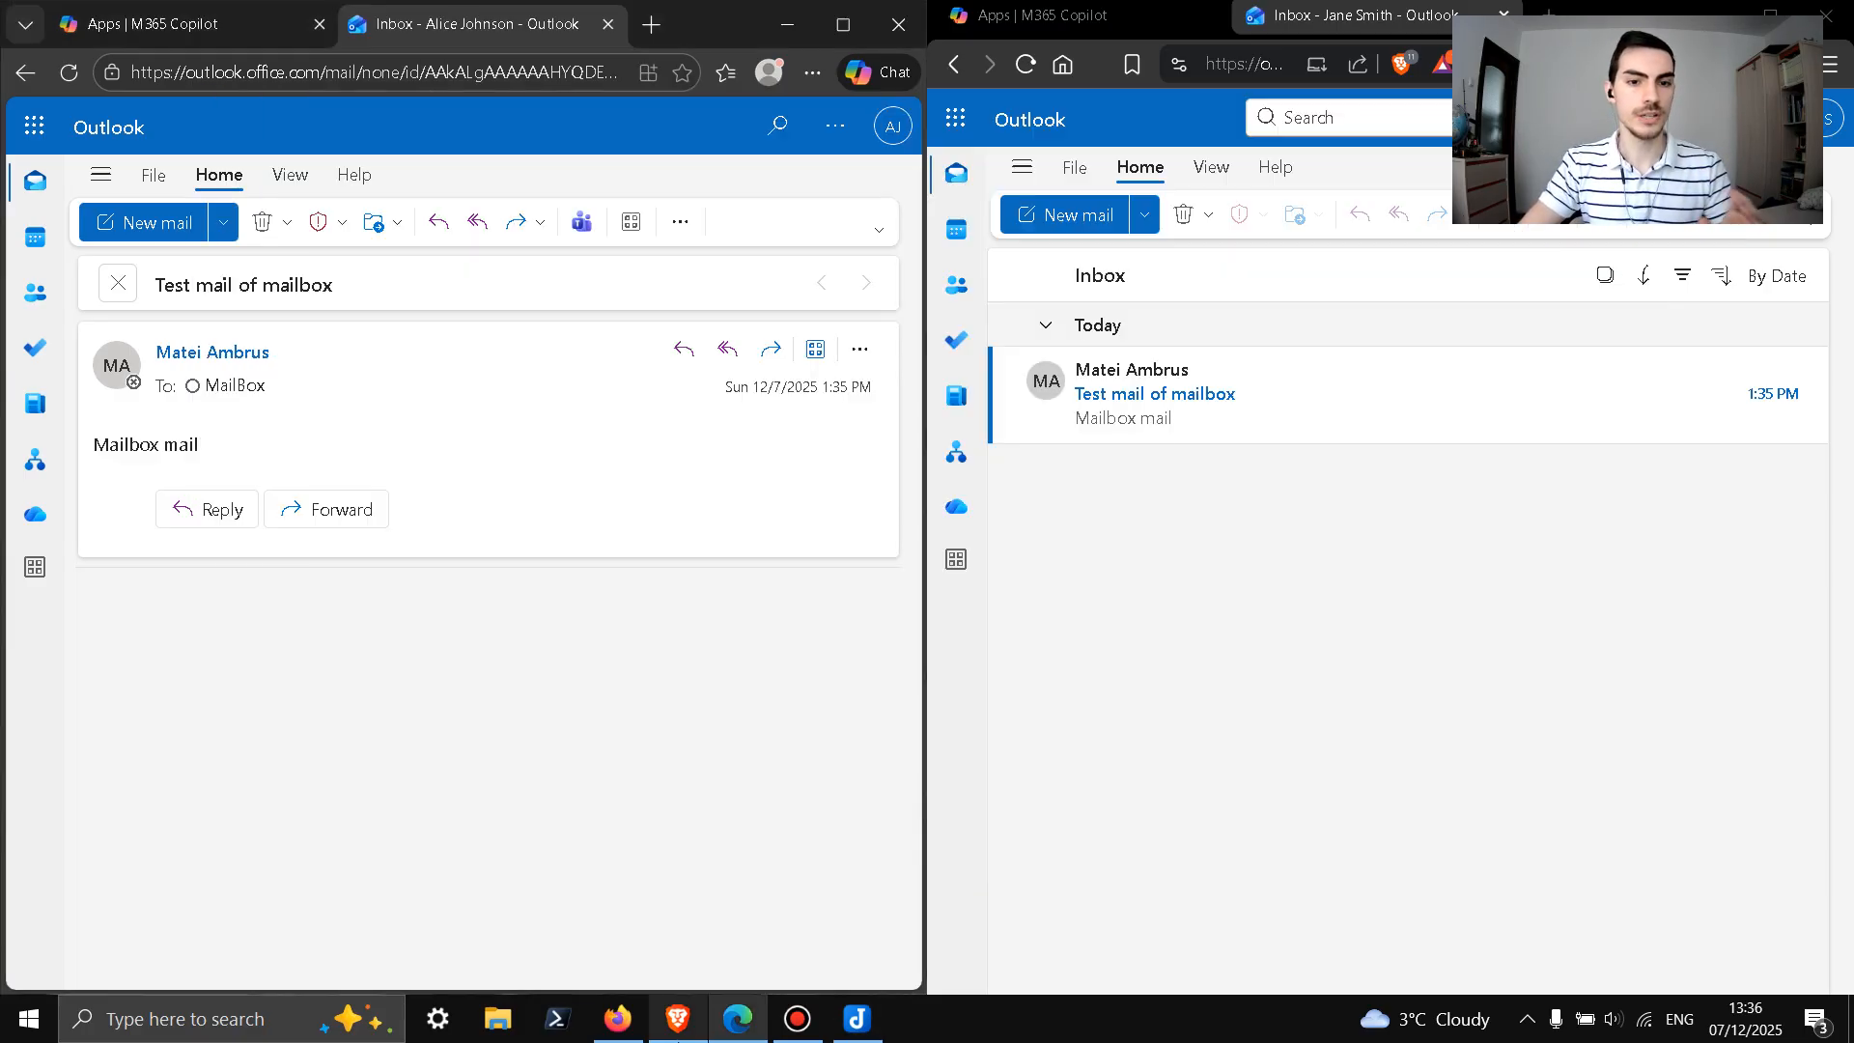
Step: Open Active teams & groups in Microsoft 365 admin center, listing All Company and Personal
left_click(618, 1019)
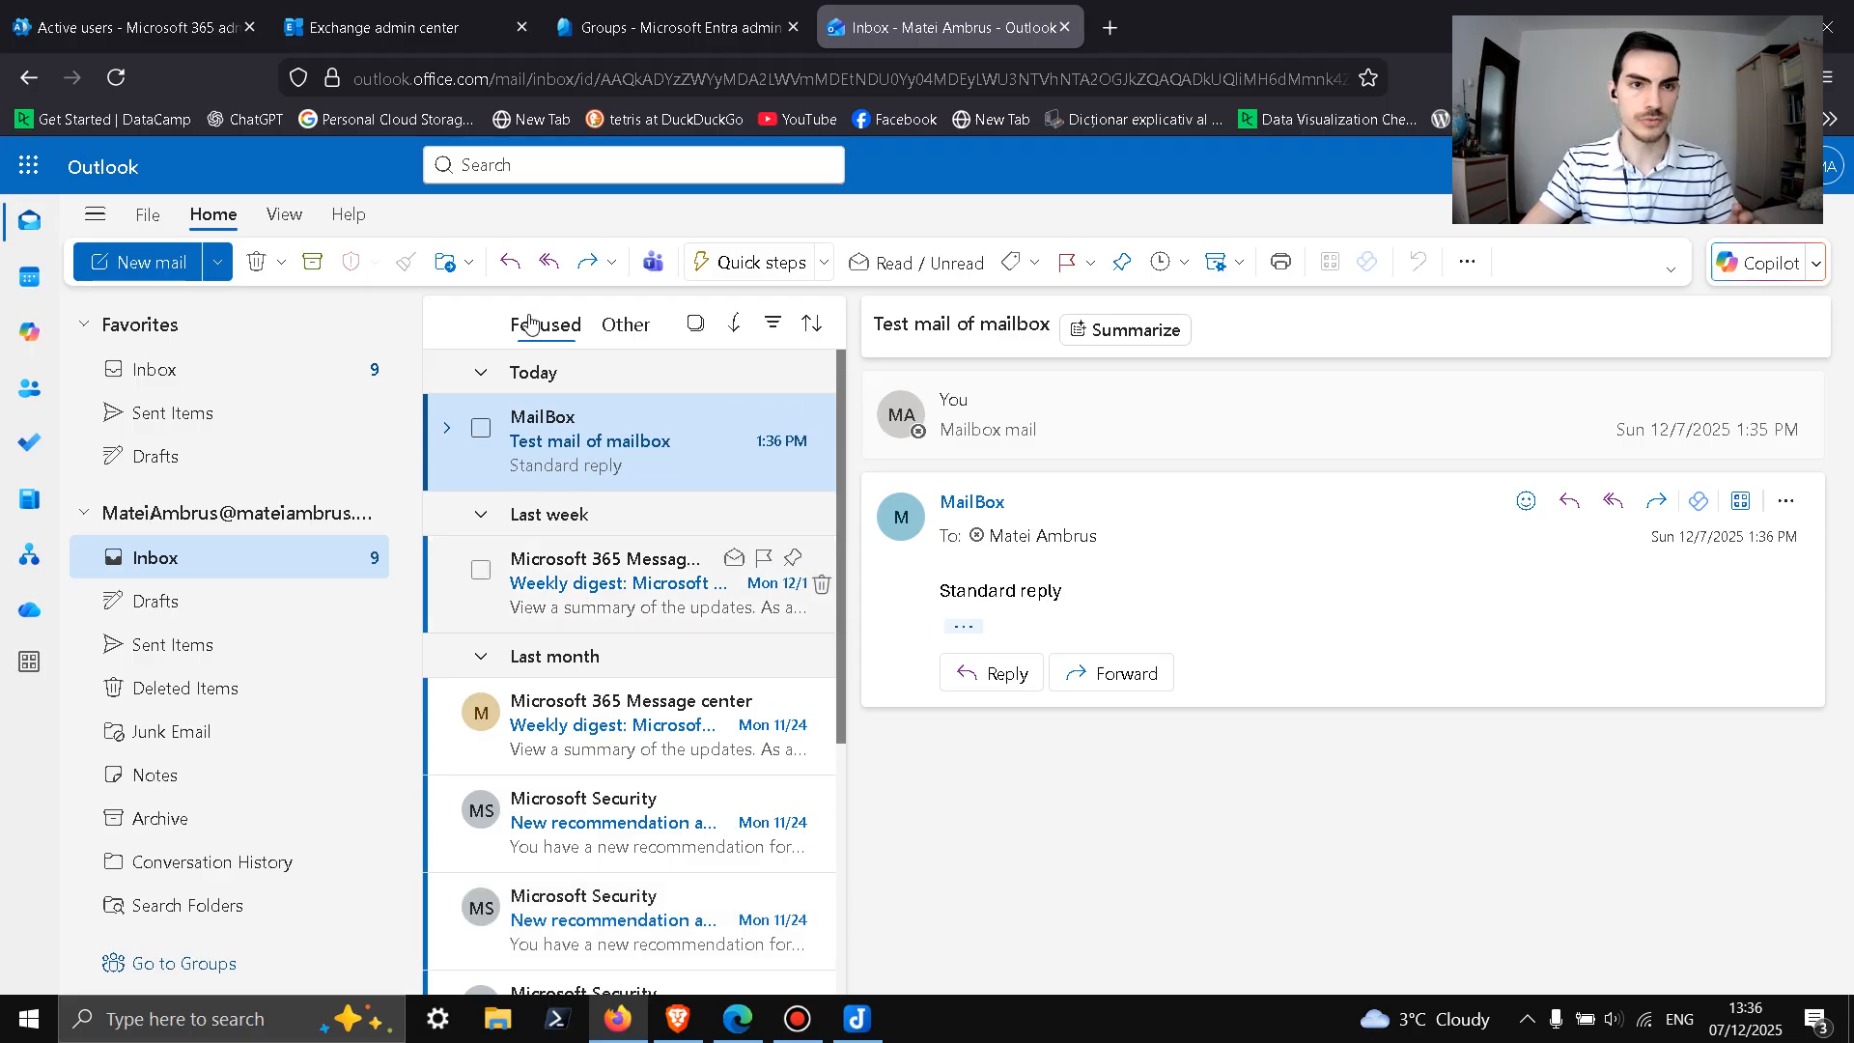
left_click(121, 8)
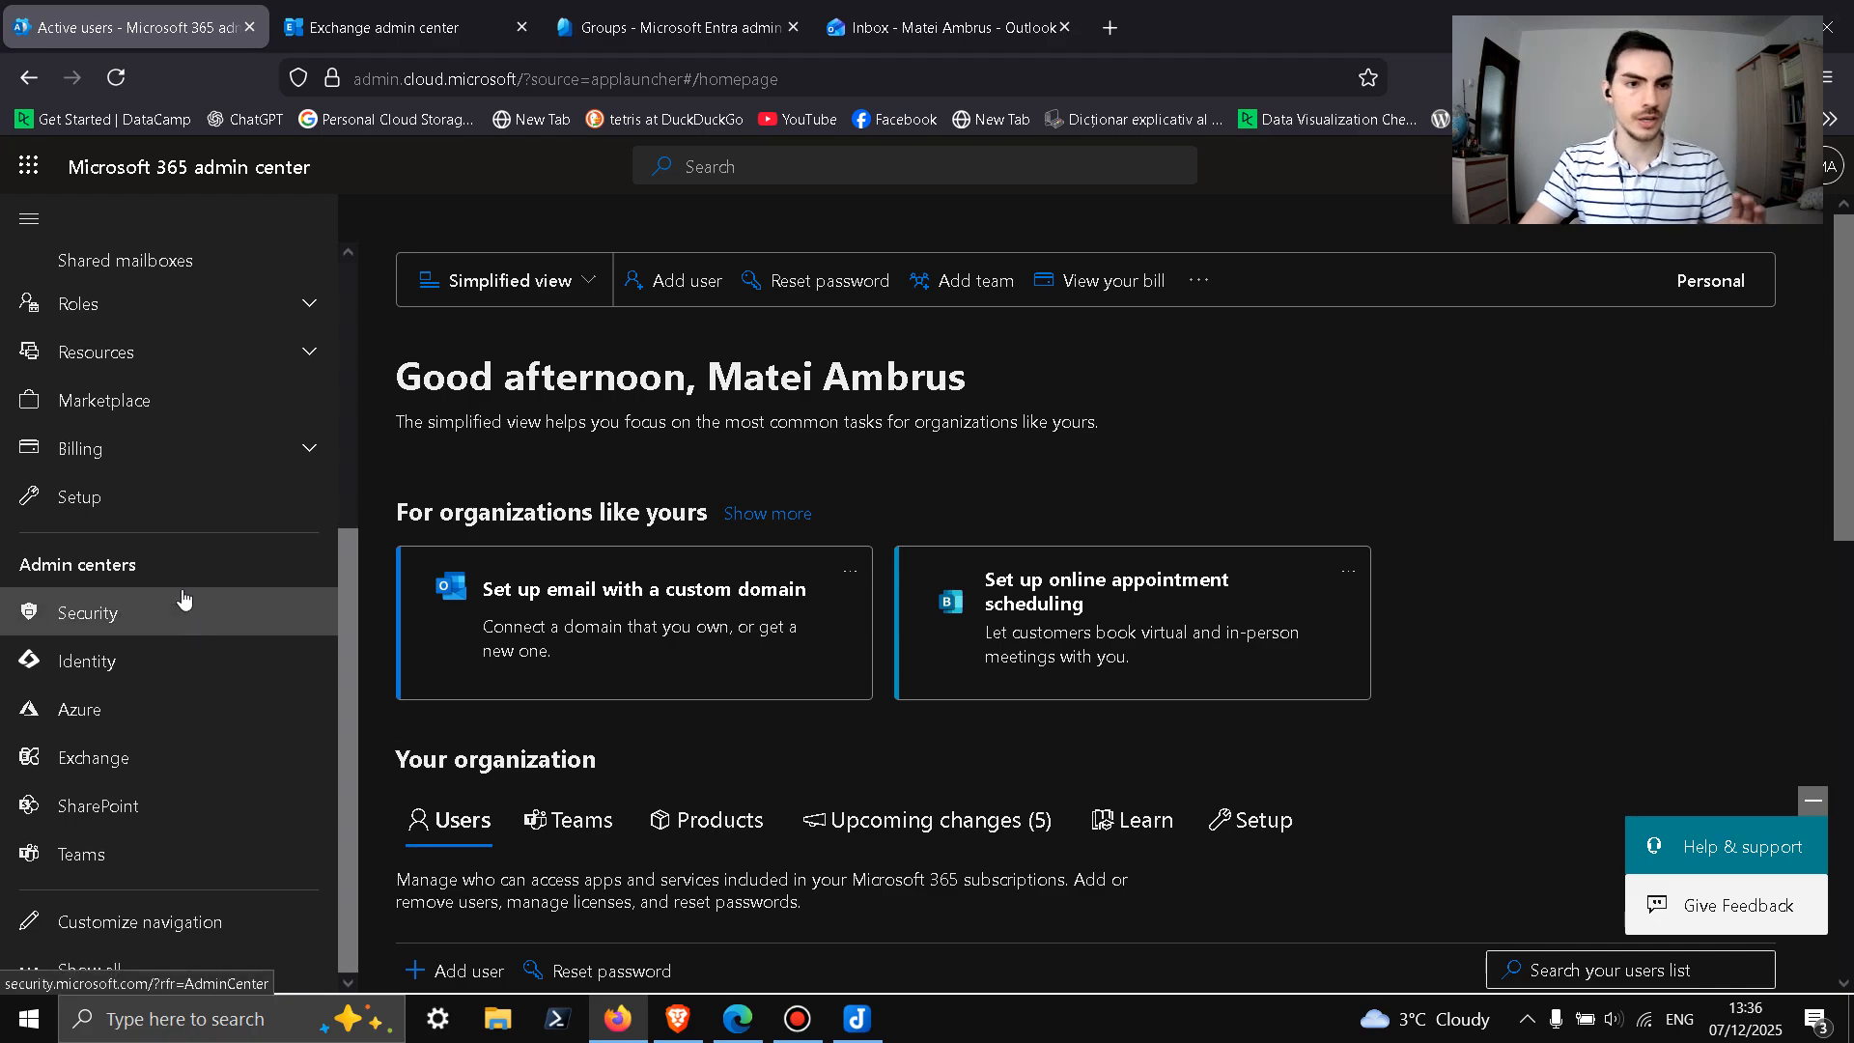
scroll(203, 603, "up", 4)
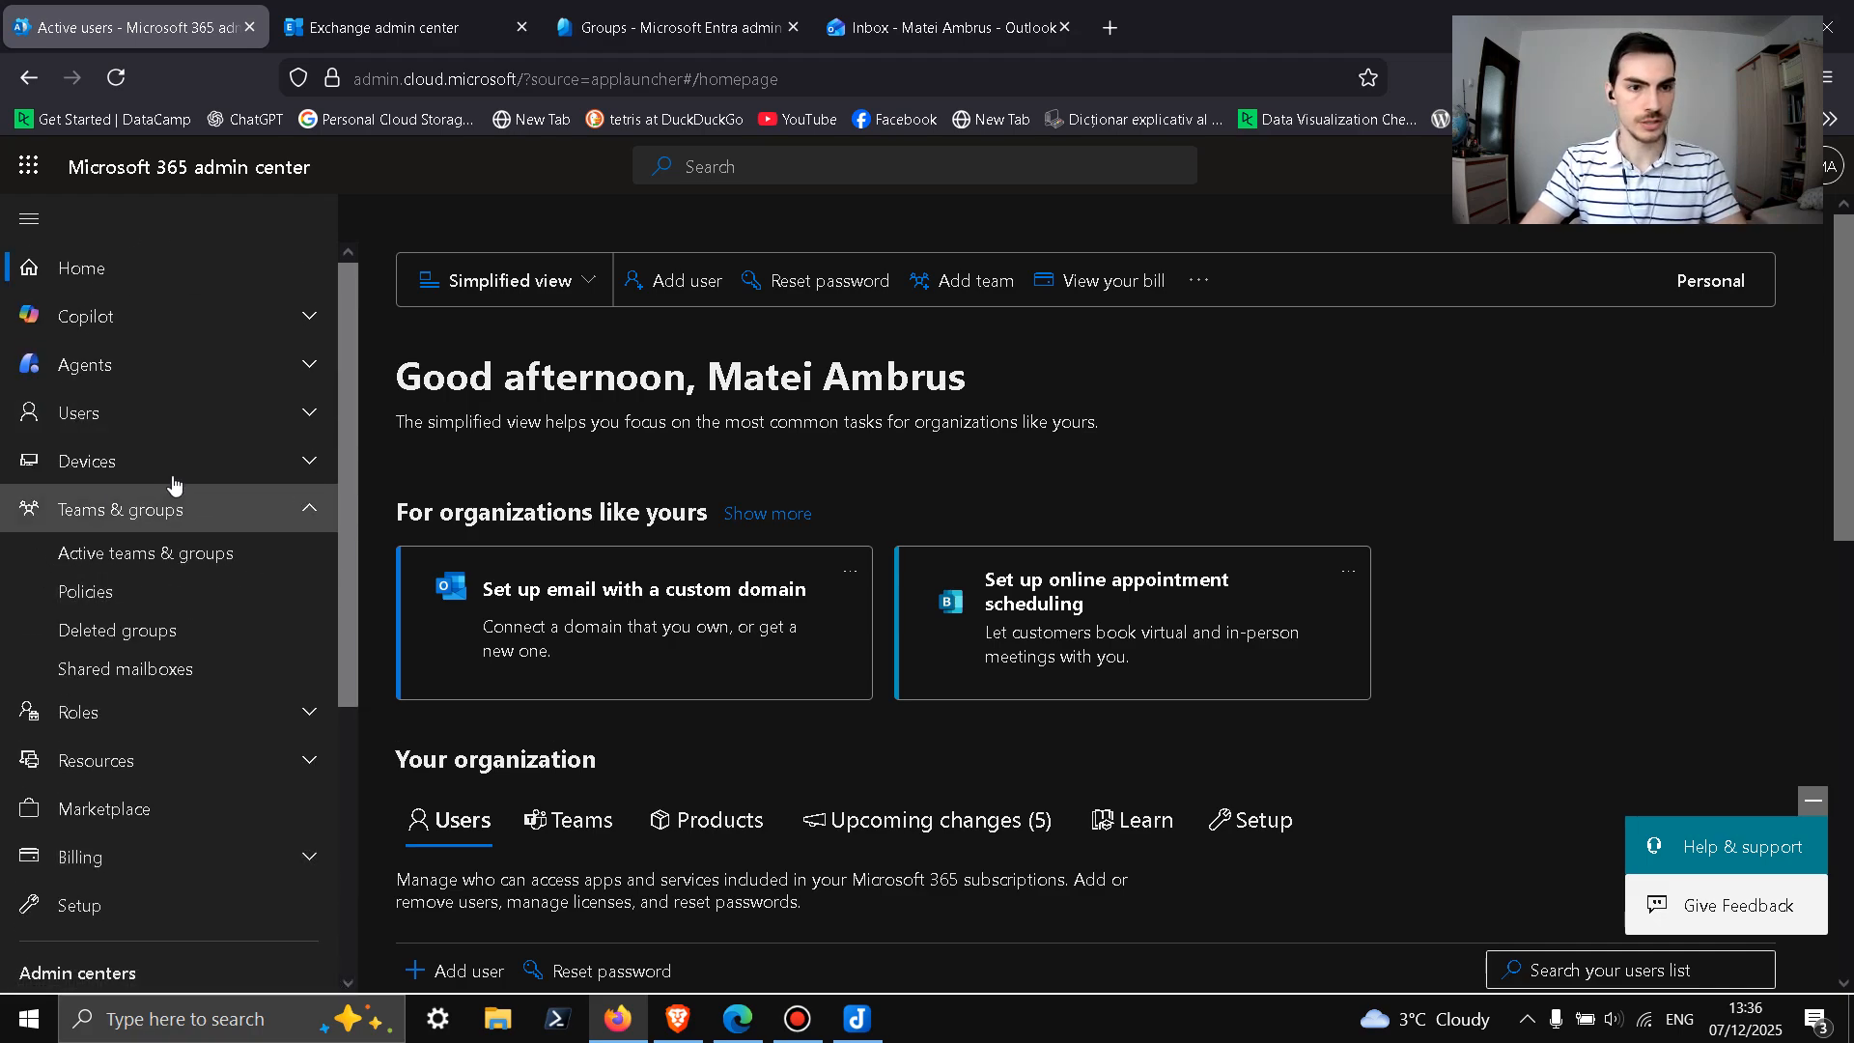
left_click(172, 568)
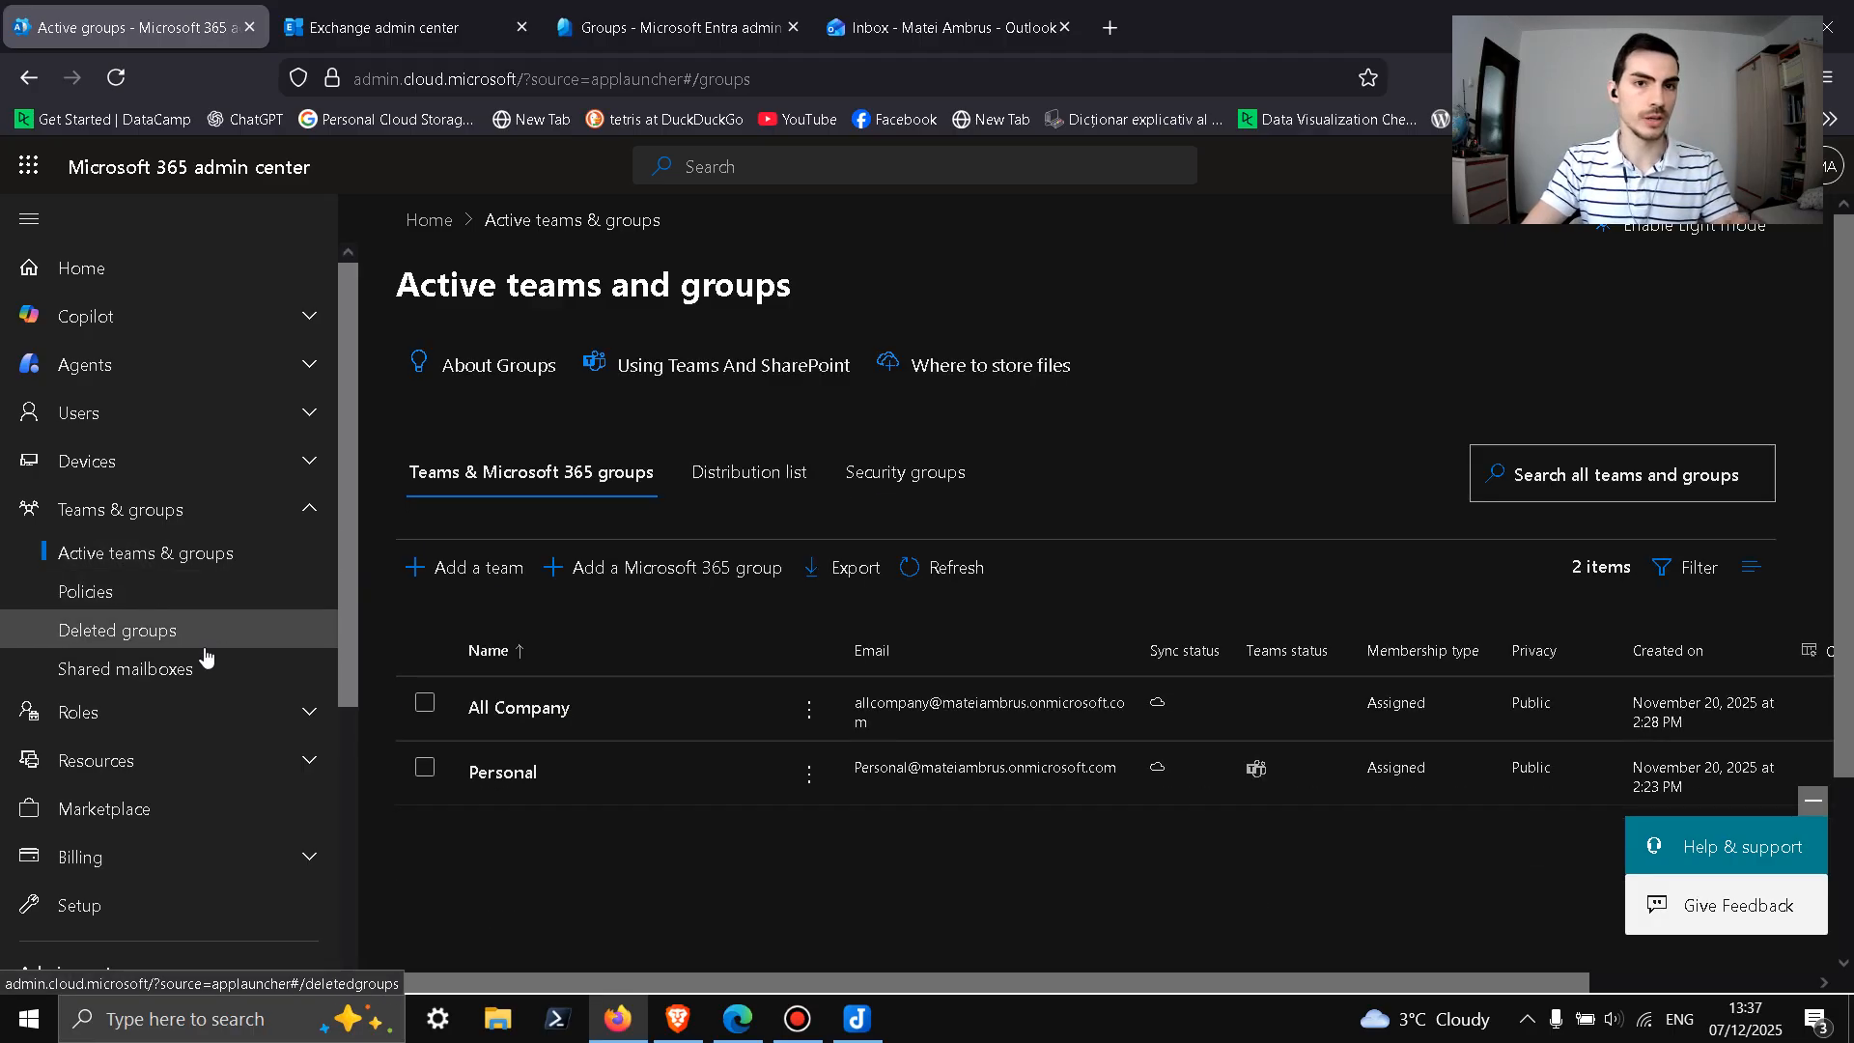
scroll(213, 637, "down", 4)
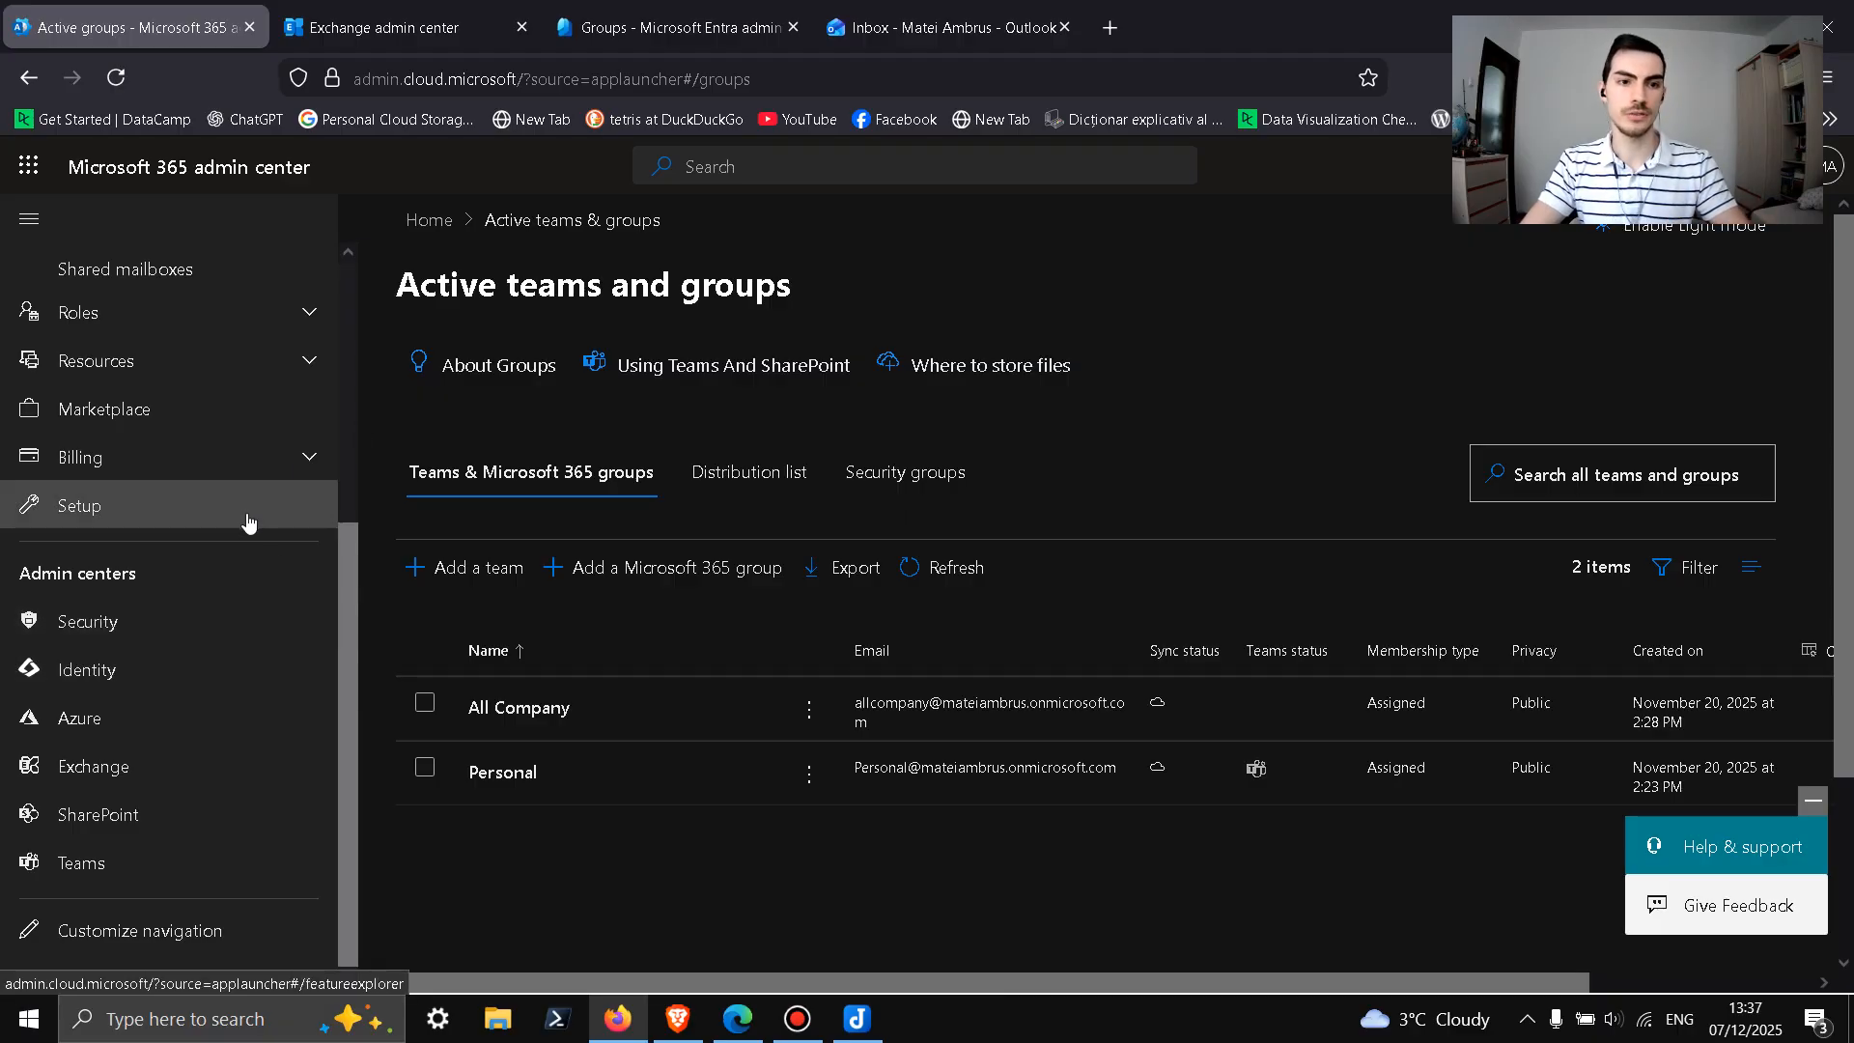
scroll(217, 531, "down", 2)
scroll(217, 541, "up", 1)
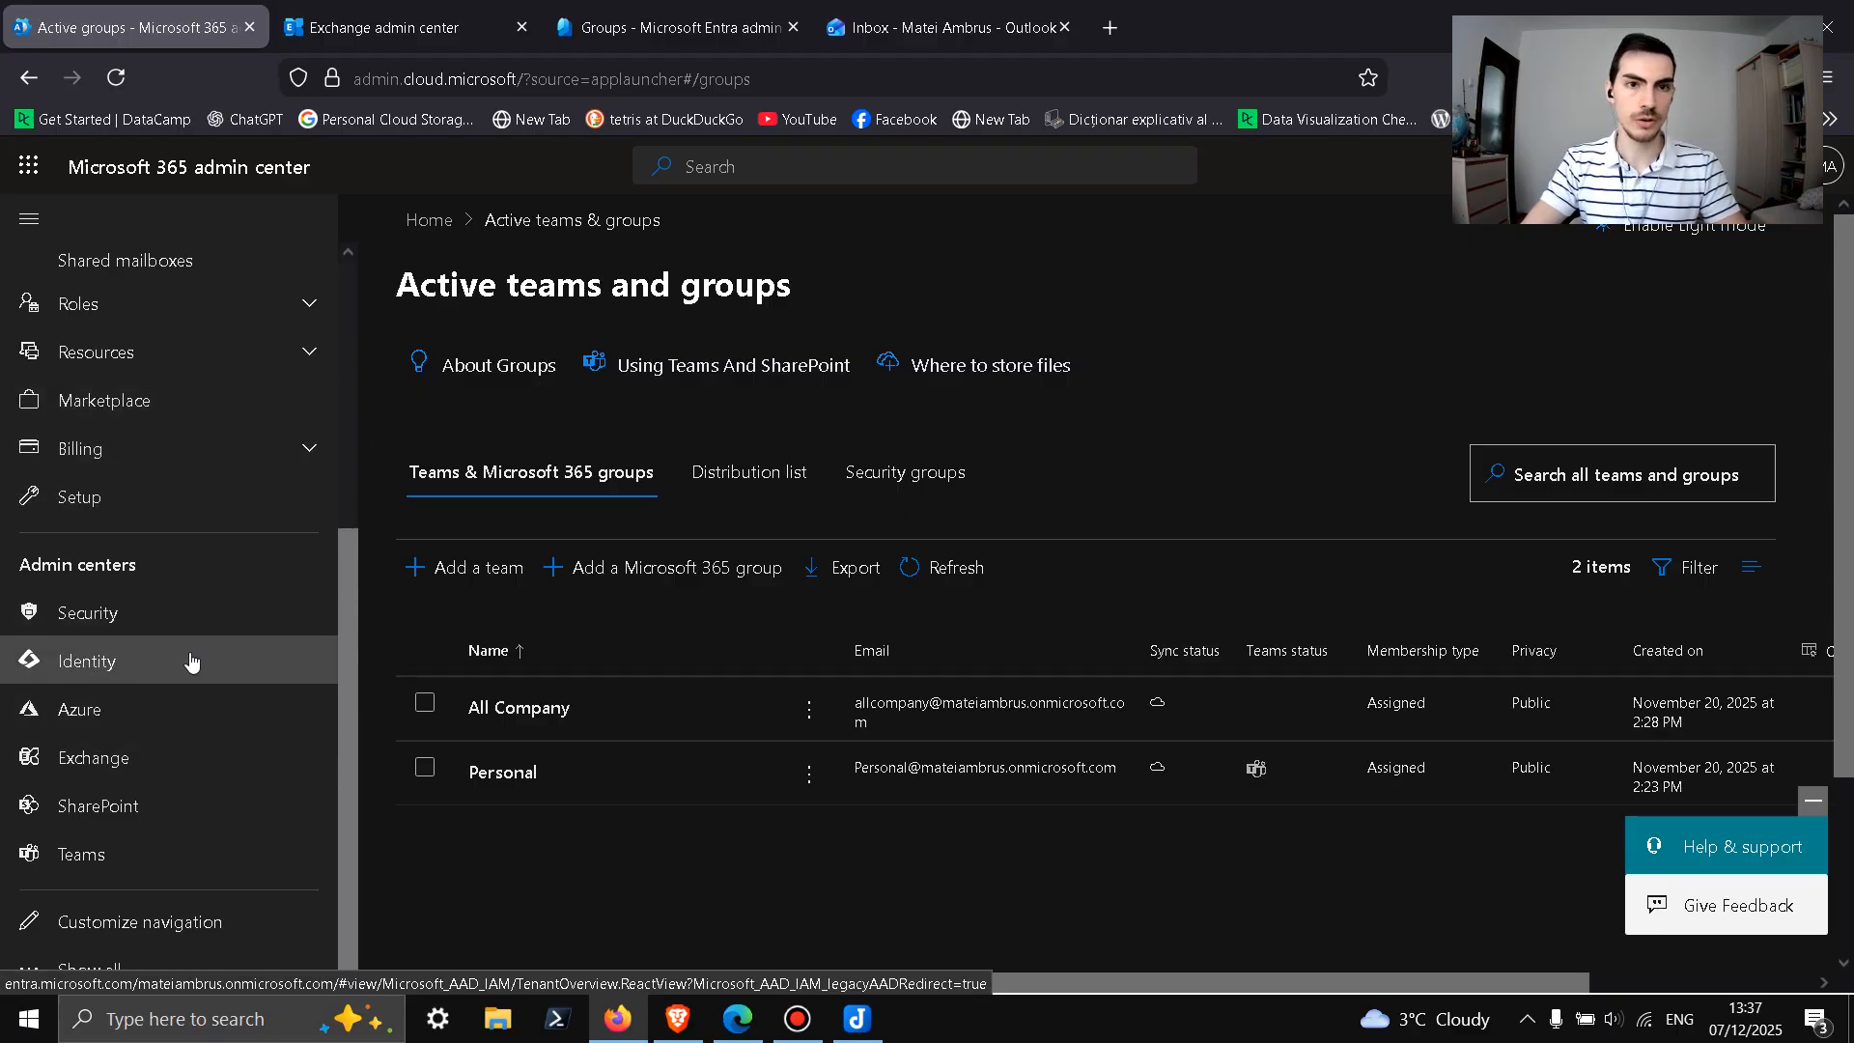
left_click(224, 672)
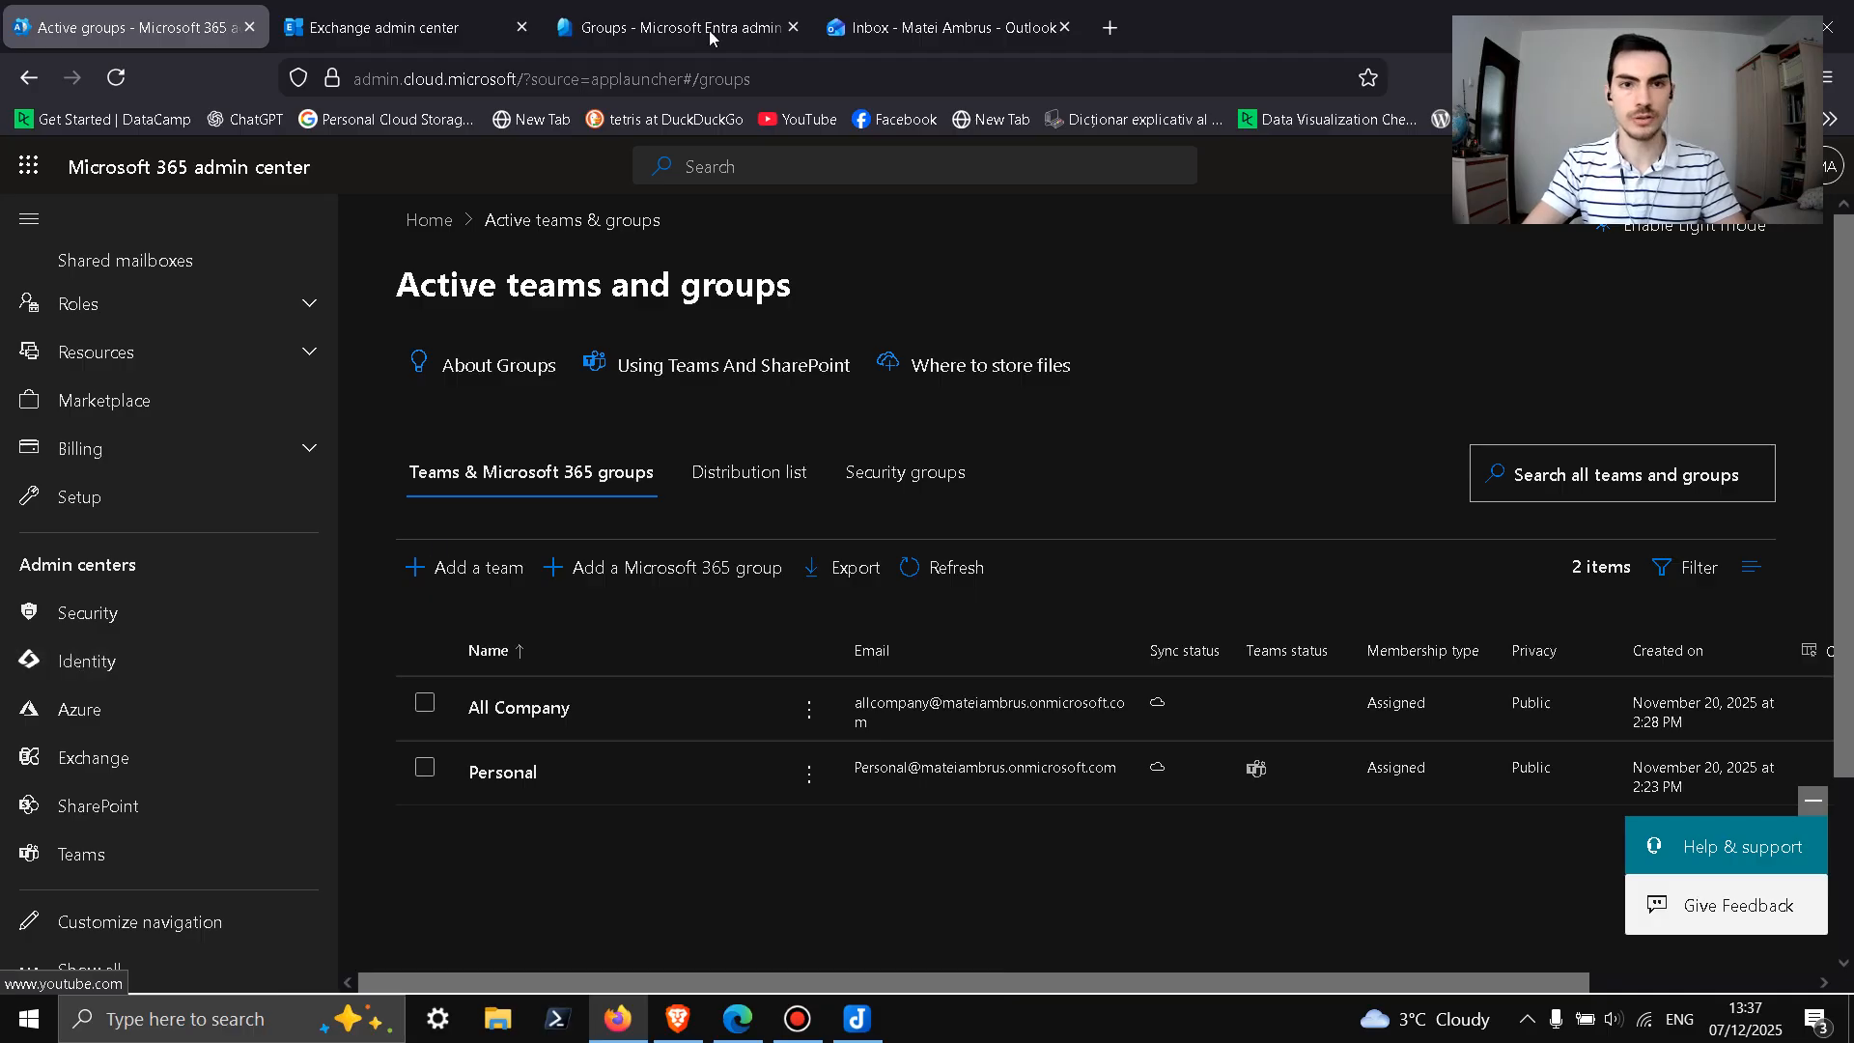
Step: From Entra's All groups list, start a new group of type Microsoft 365
left_click(77, 228)
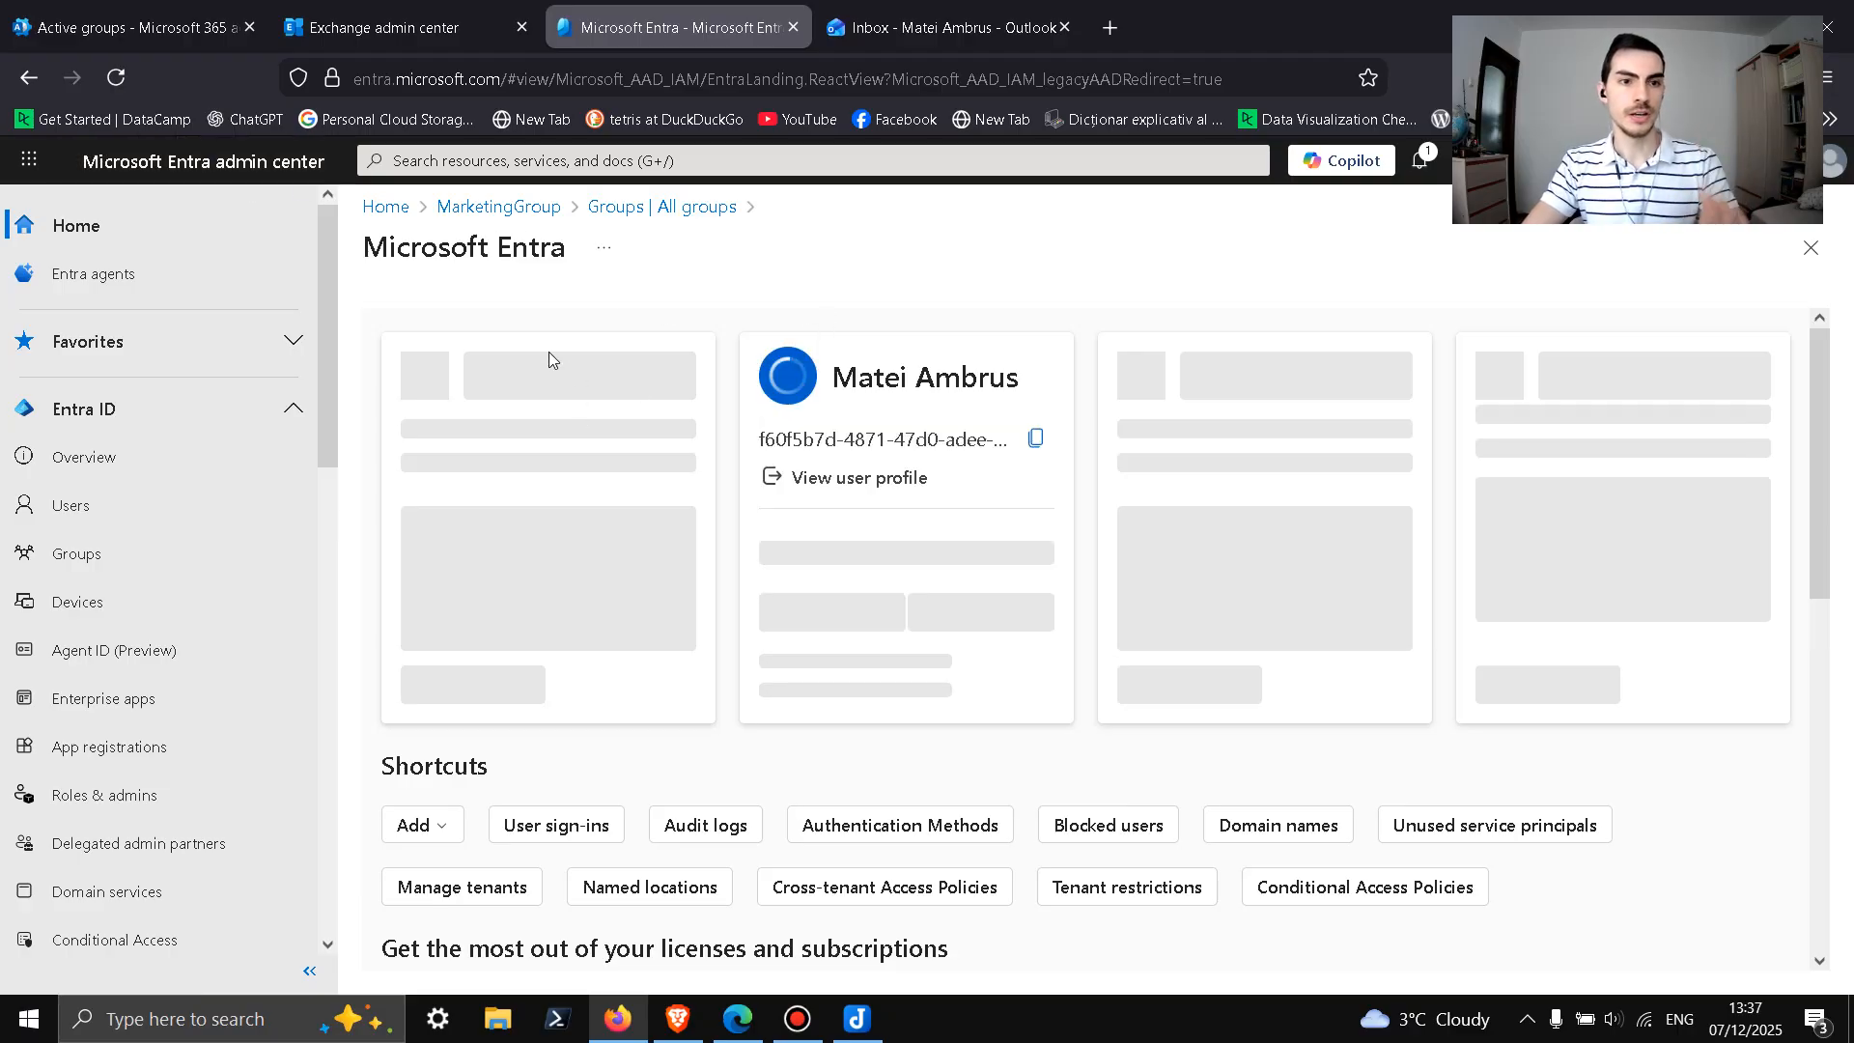
left_click(76, 556)
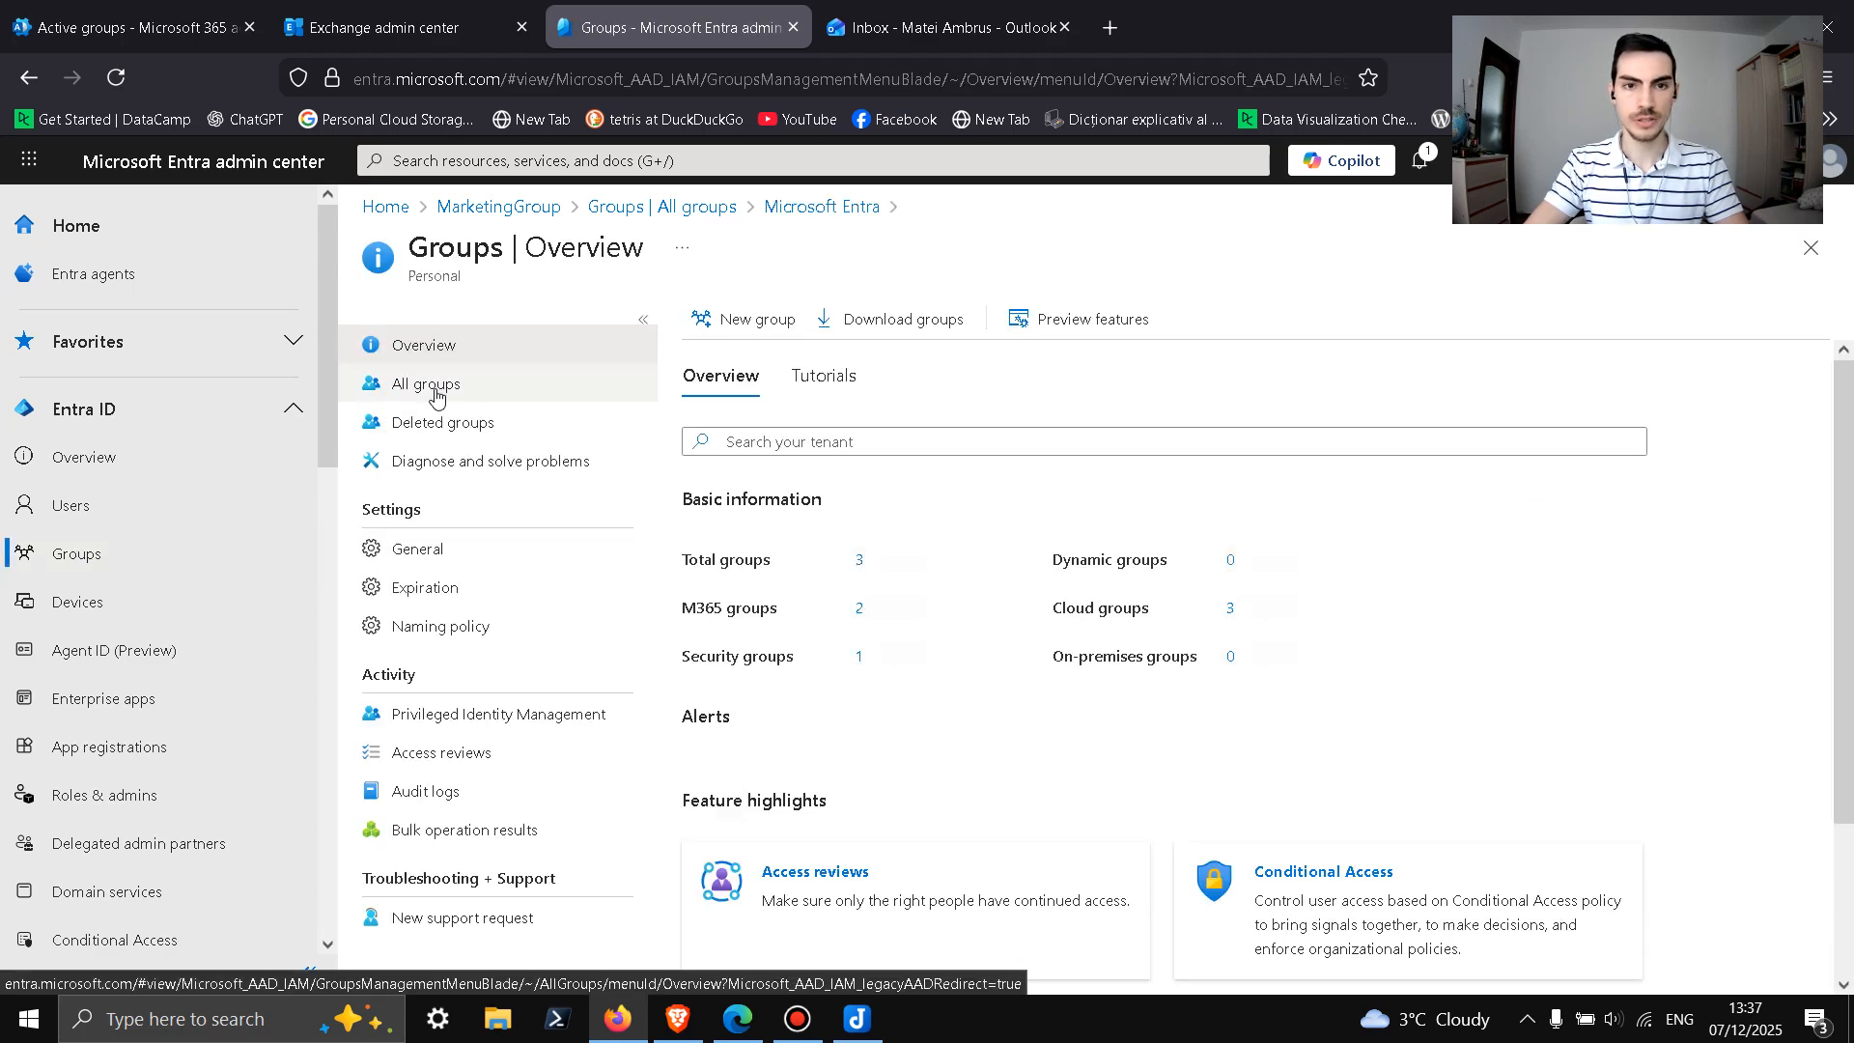
left_click(437, 396)
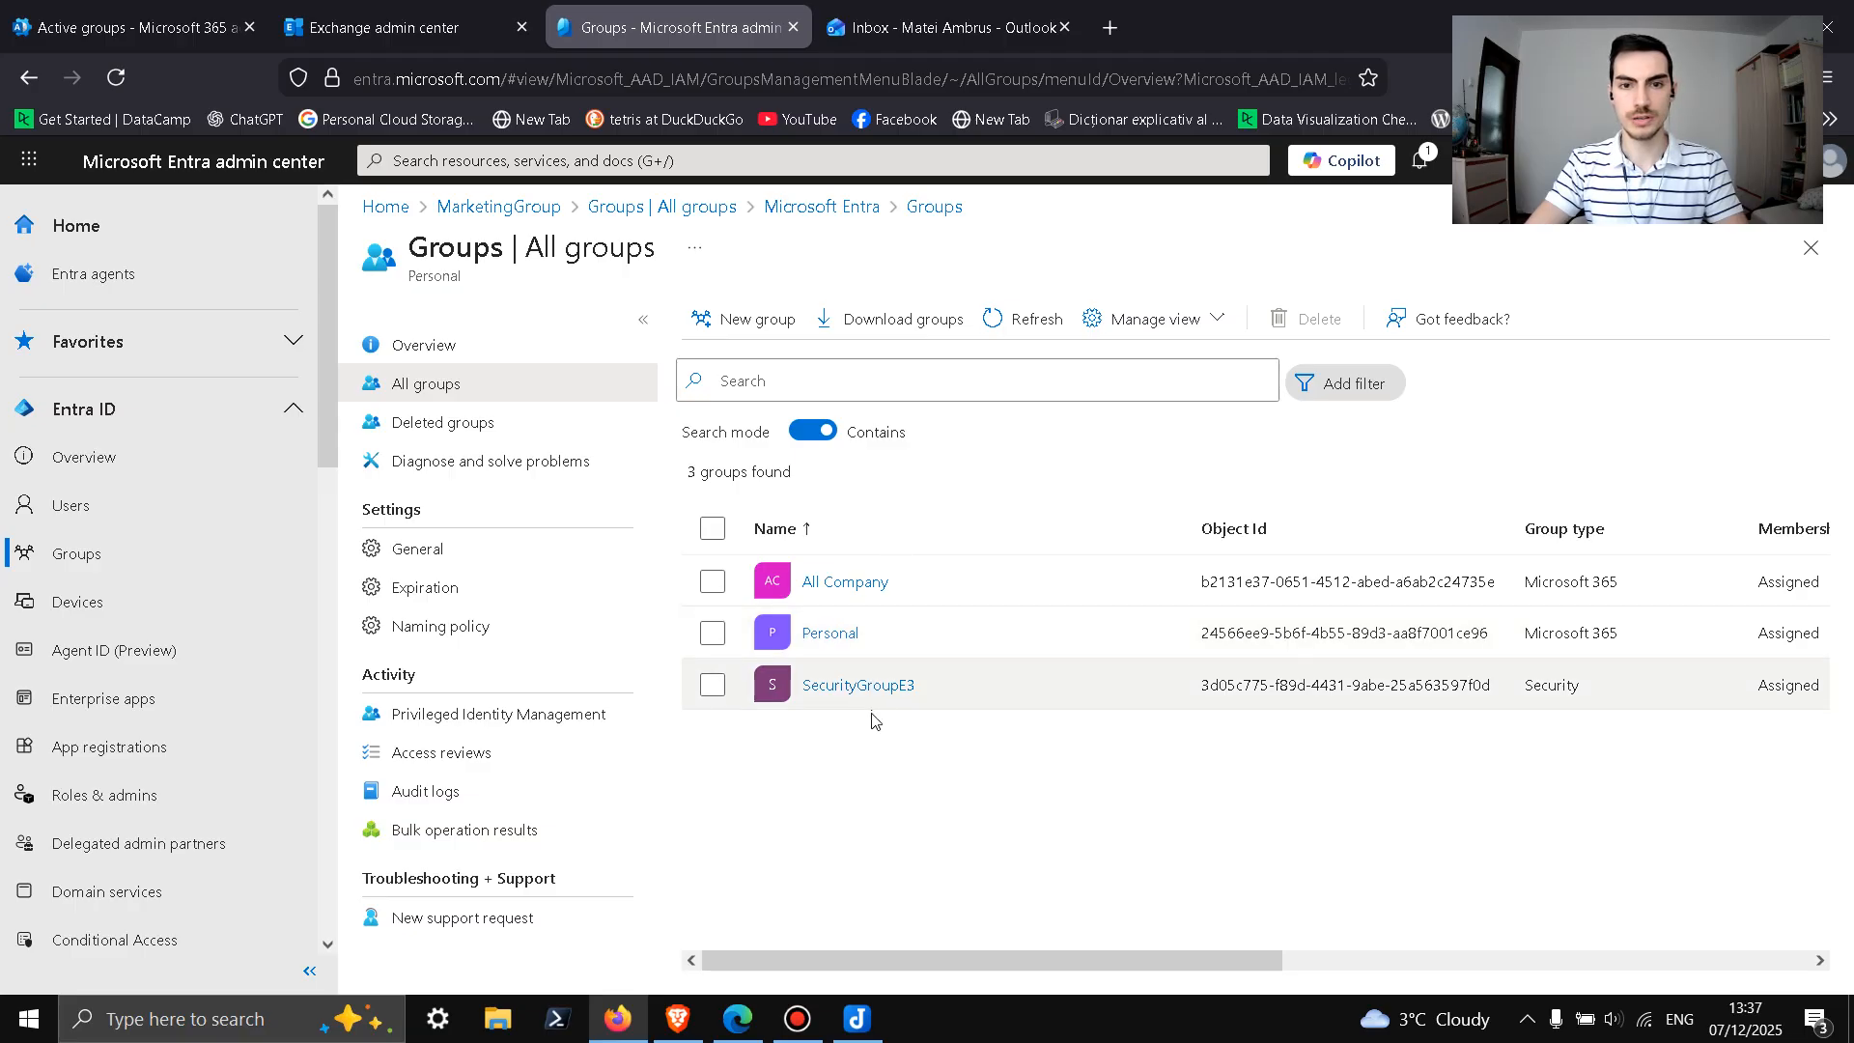
left_click(754, 330)
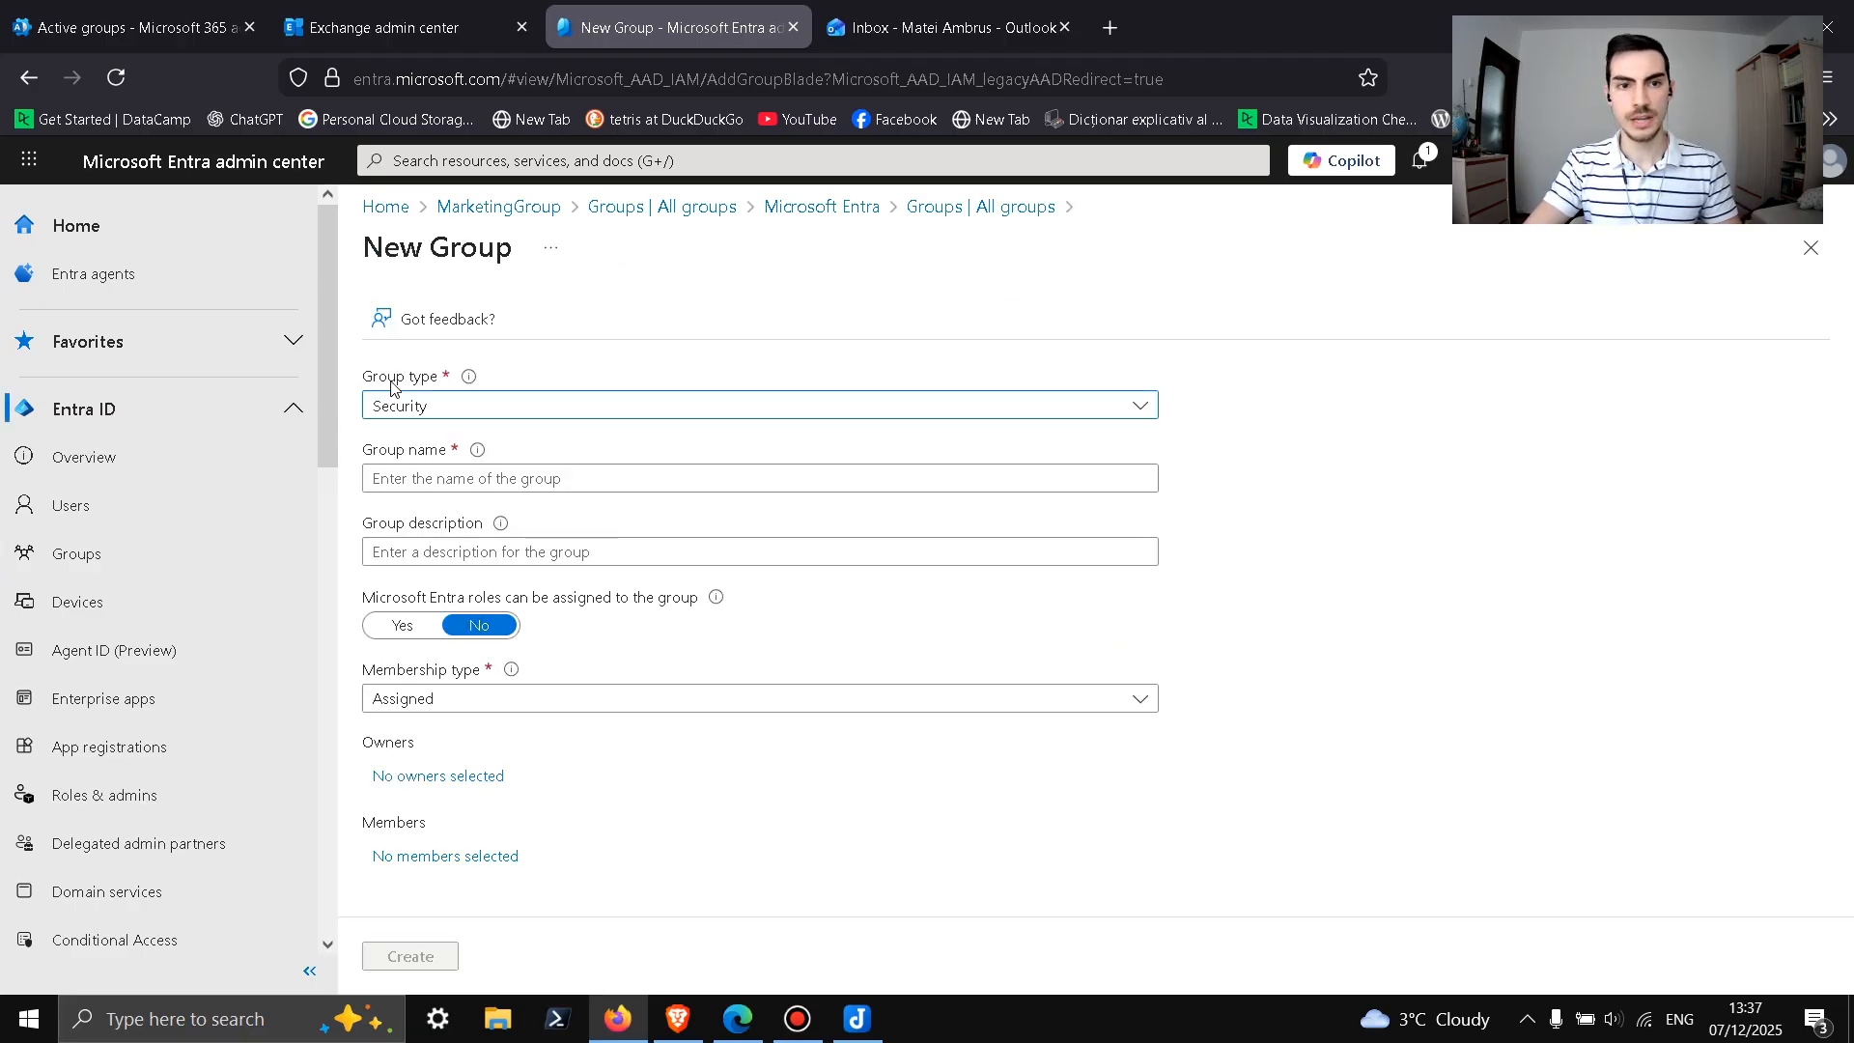
left_click(707, 356)
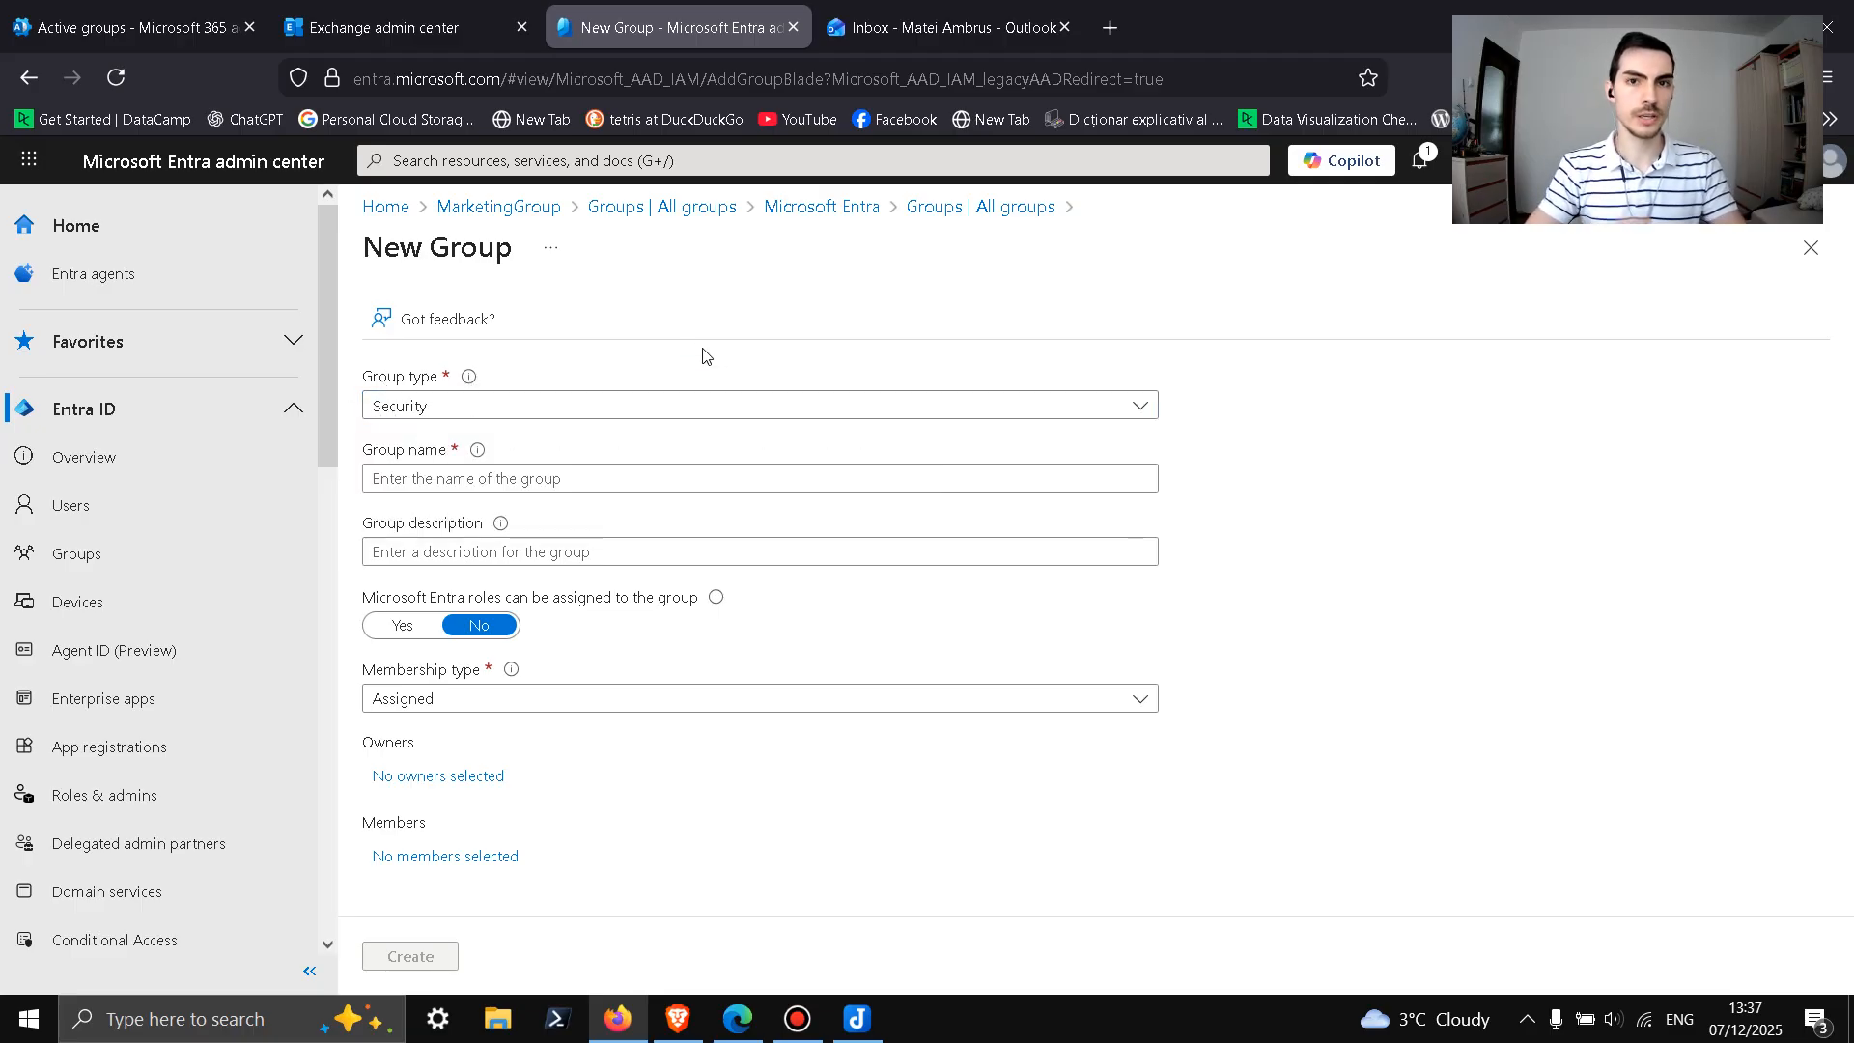
left_click(600, 422)
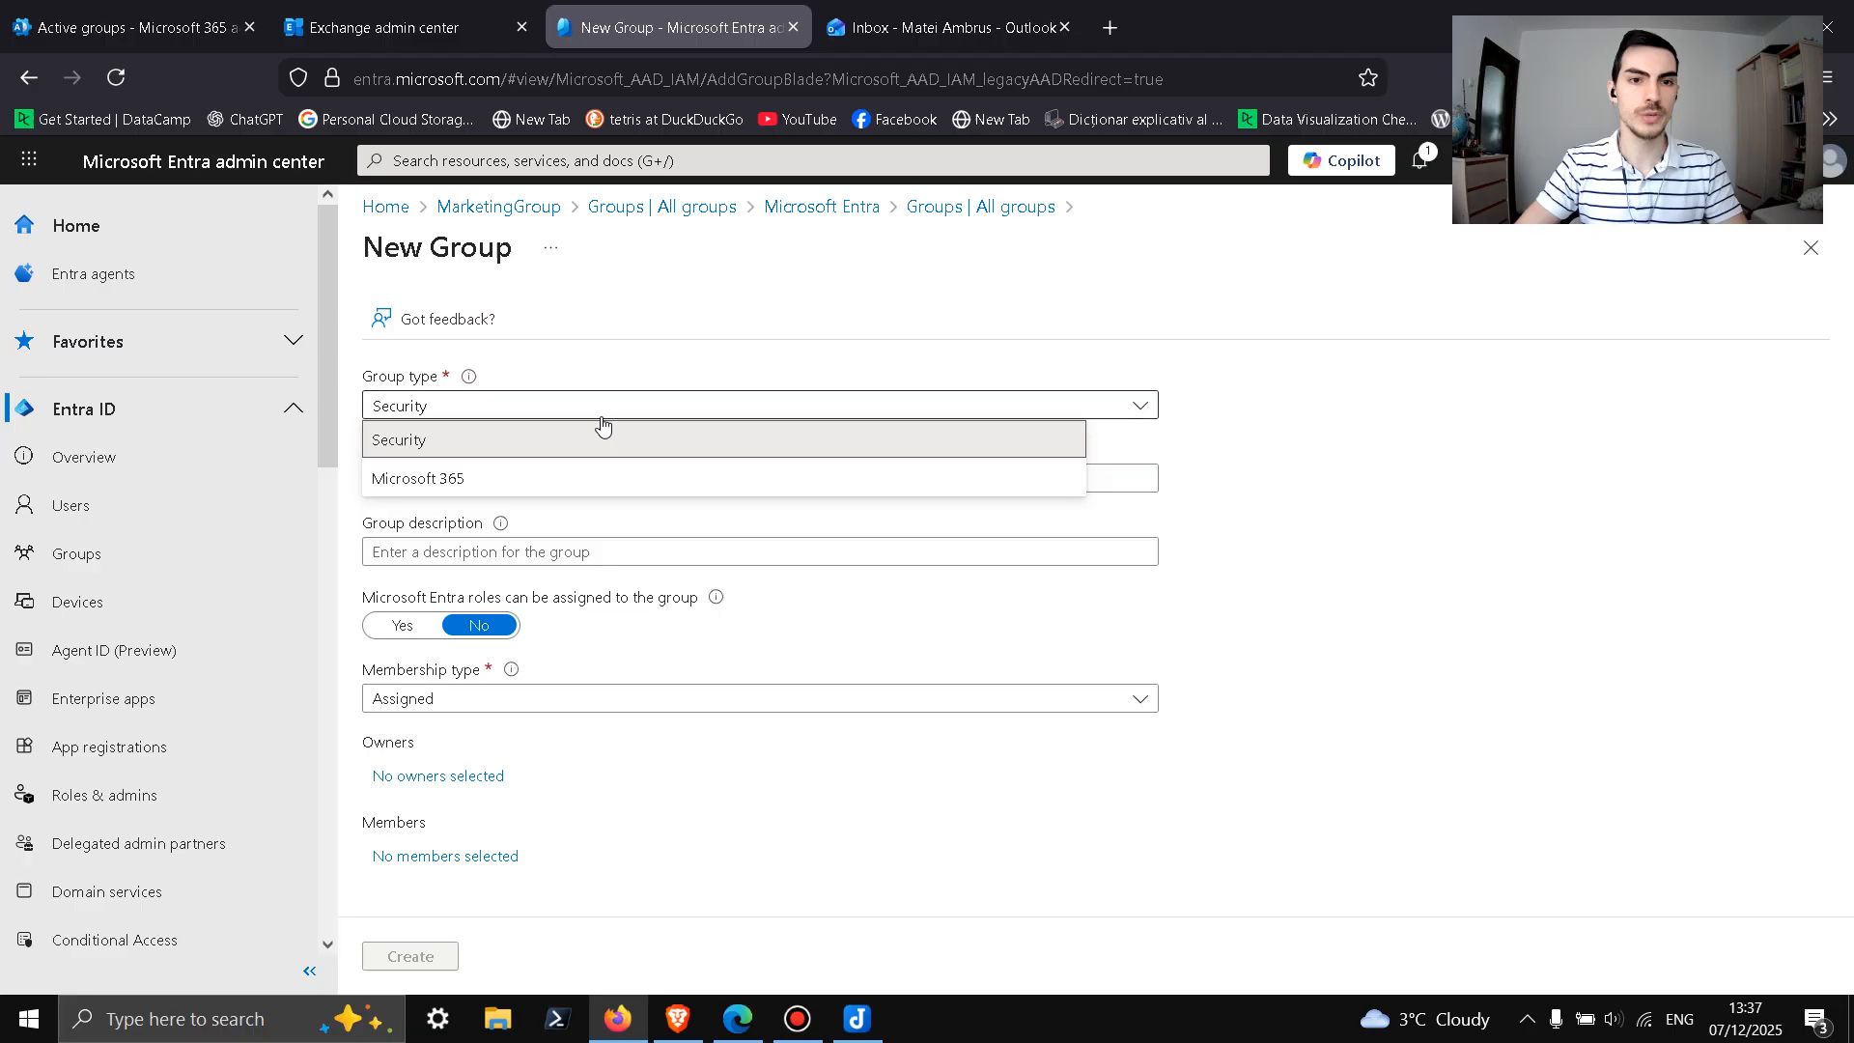
left_click(517, 478)
Step: Name the group SalesGroup, lowercase its email alias to salesgroup, and create it
left_click(924, 483)
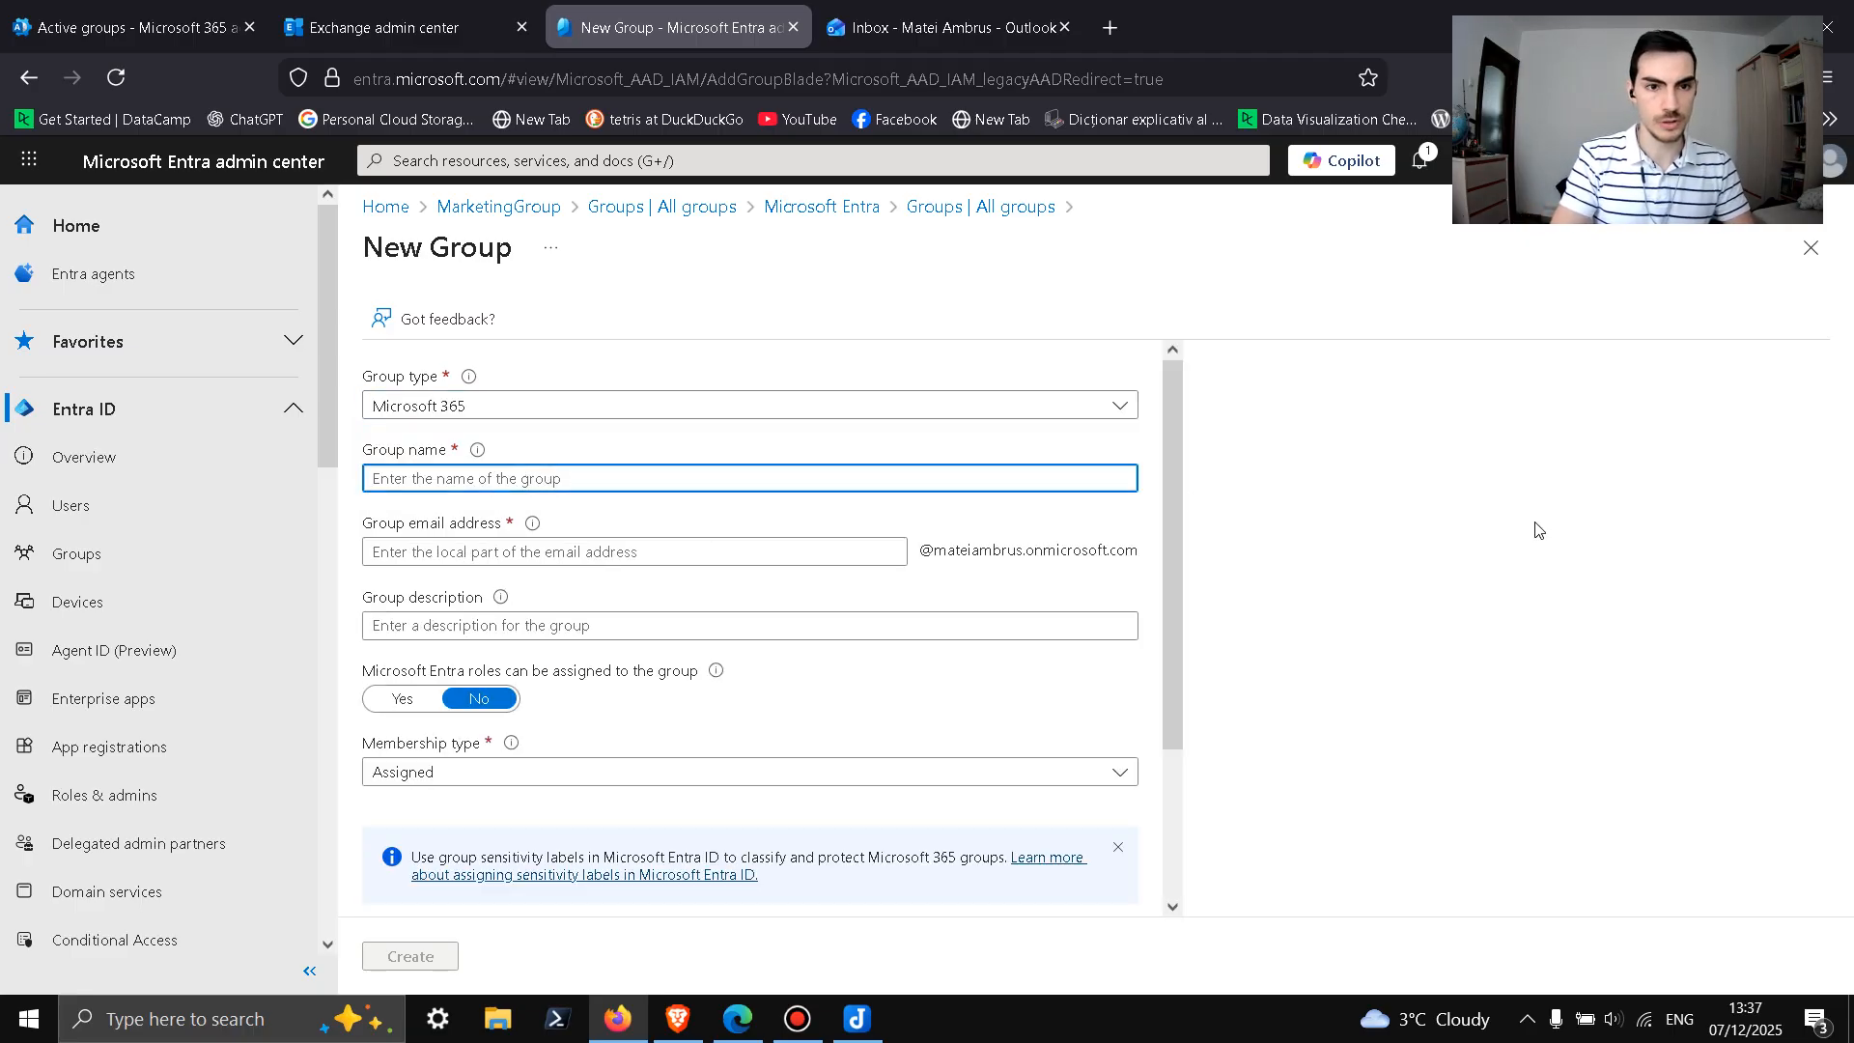
type("s")
key("BackSpace")
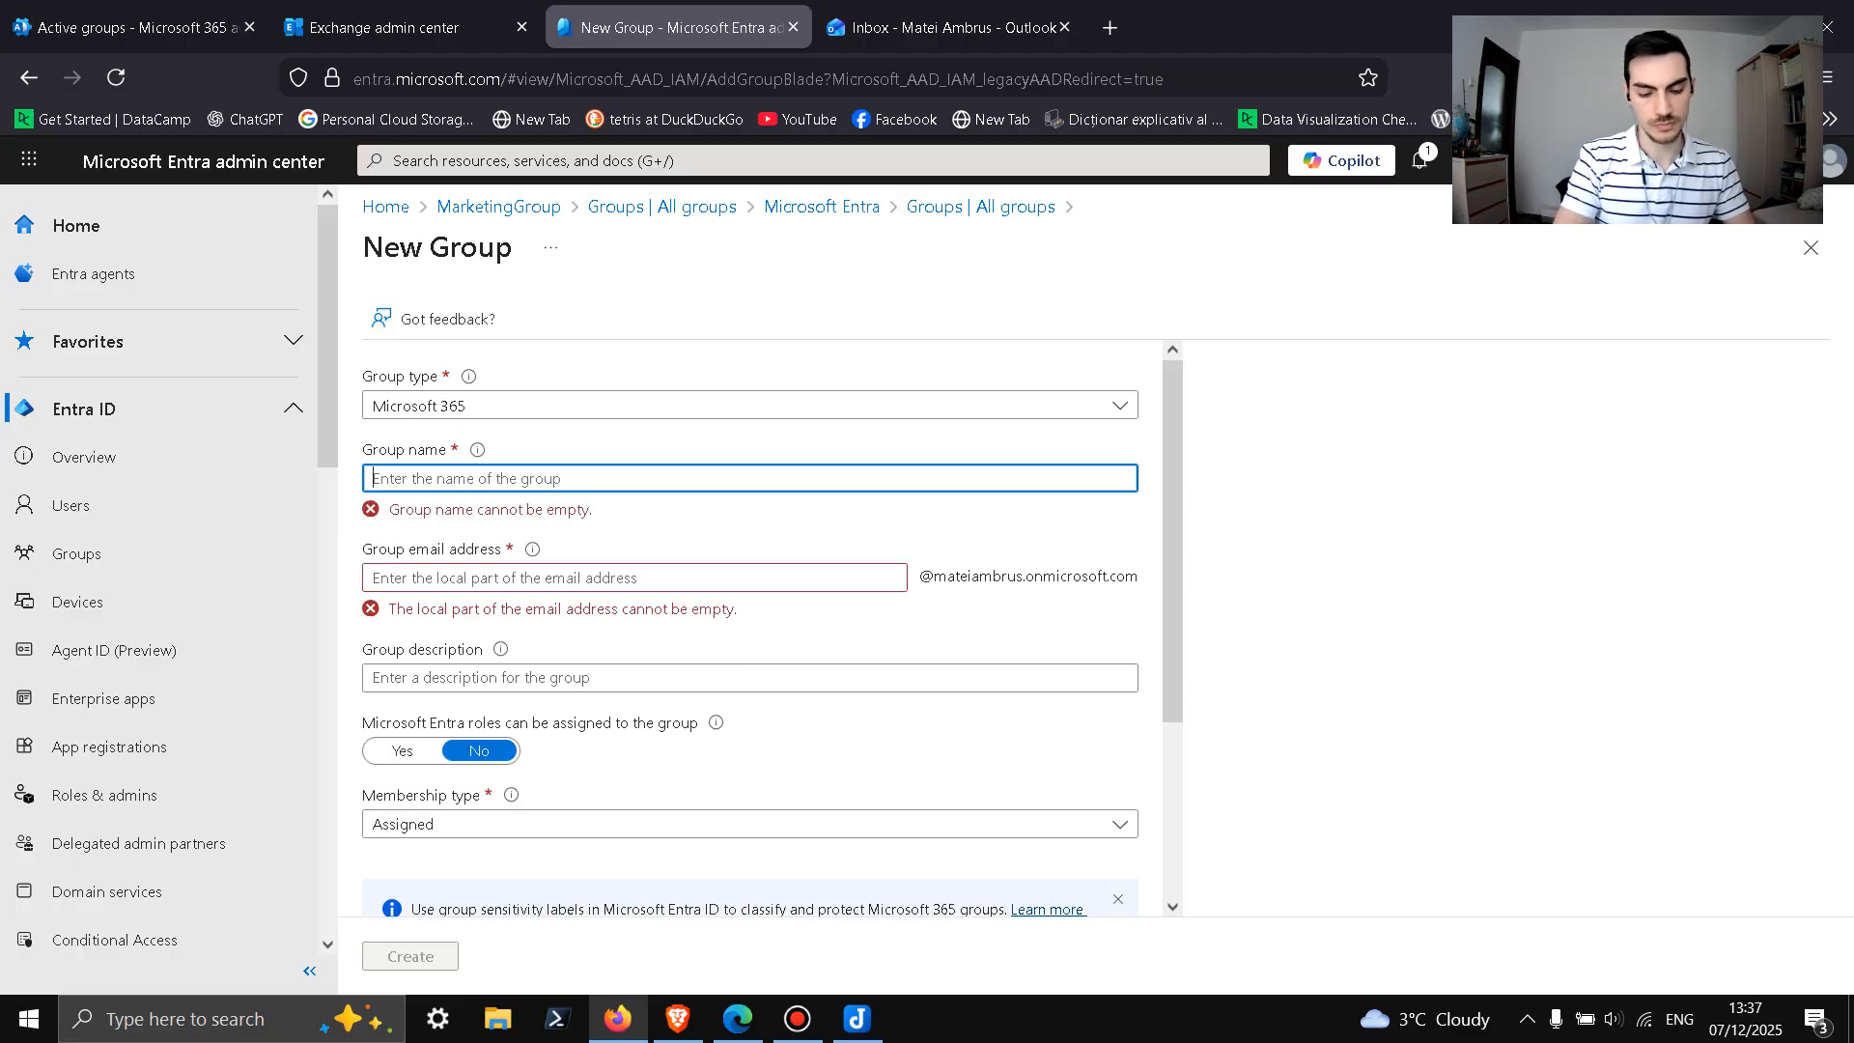
type("Market")
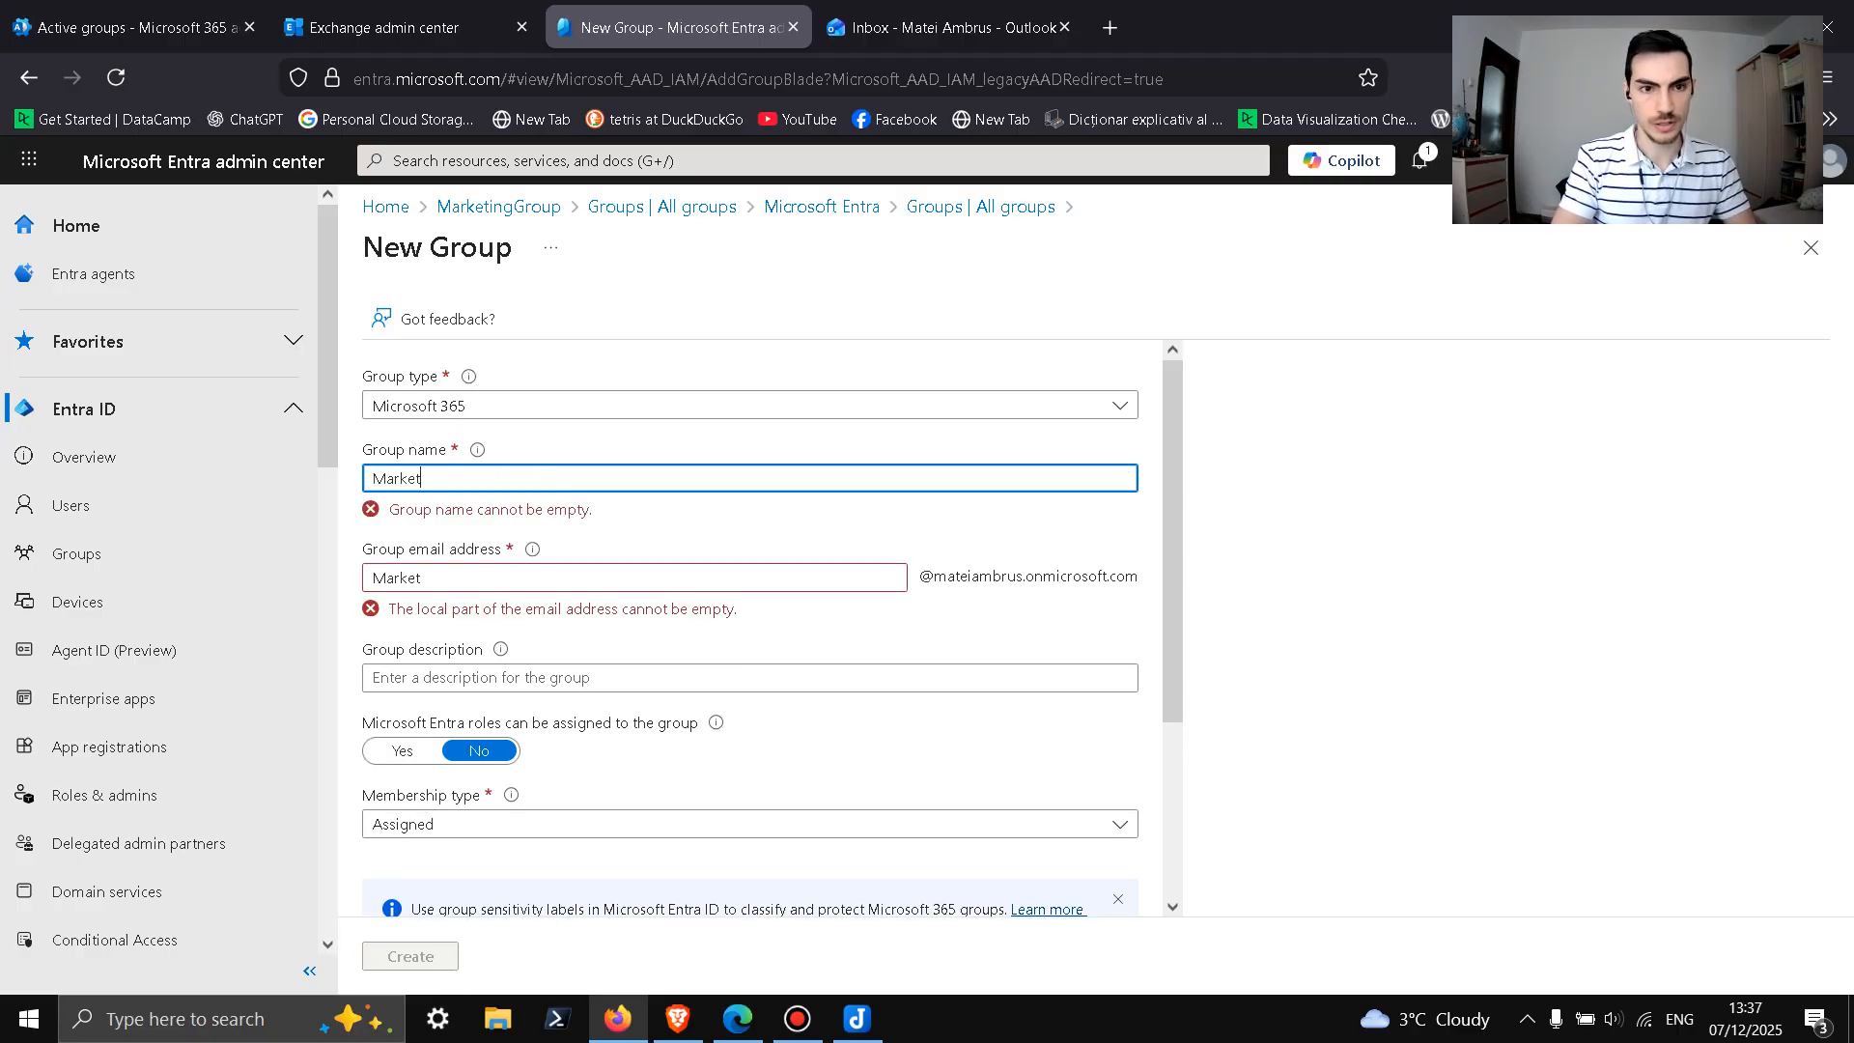
type("ingG")
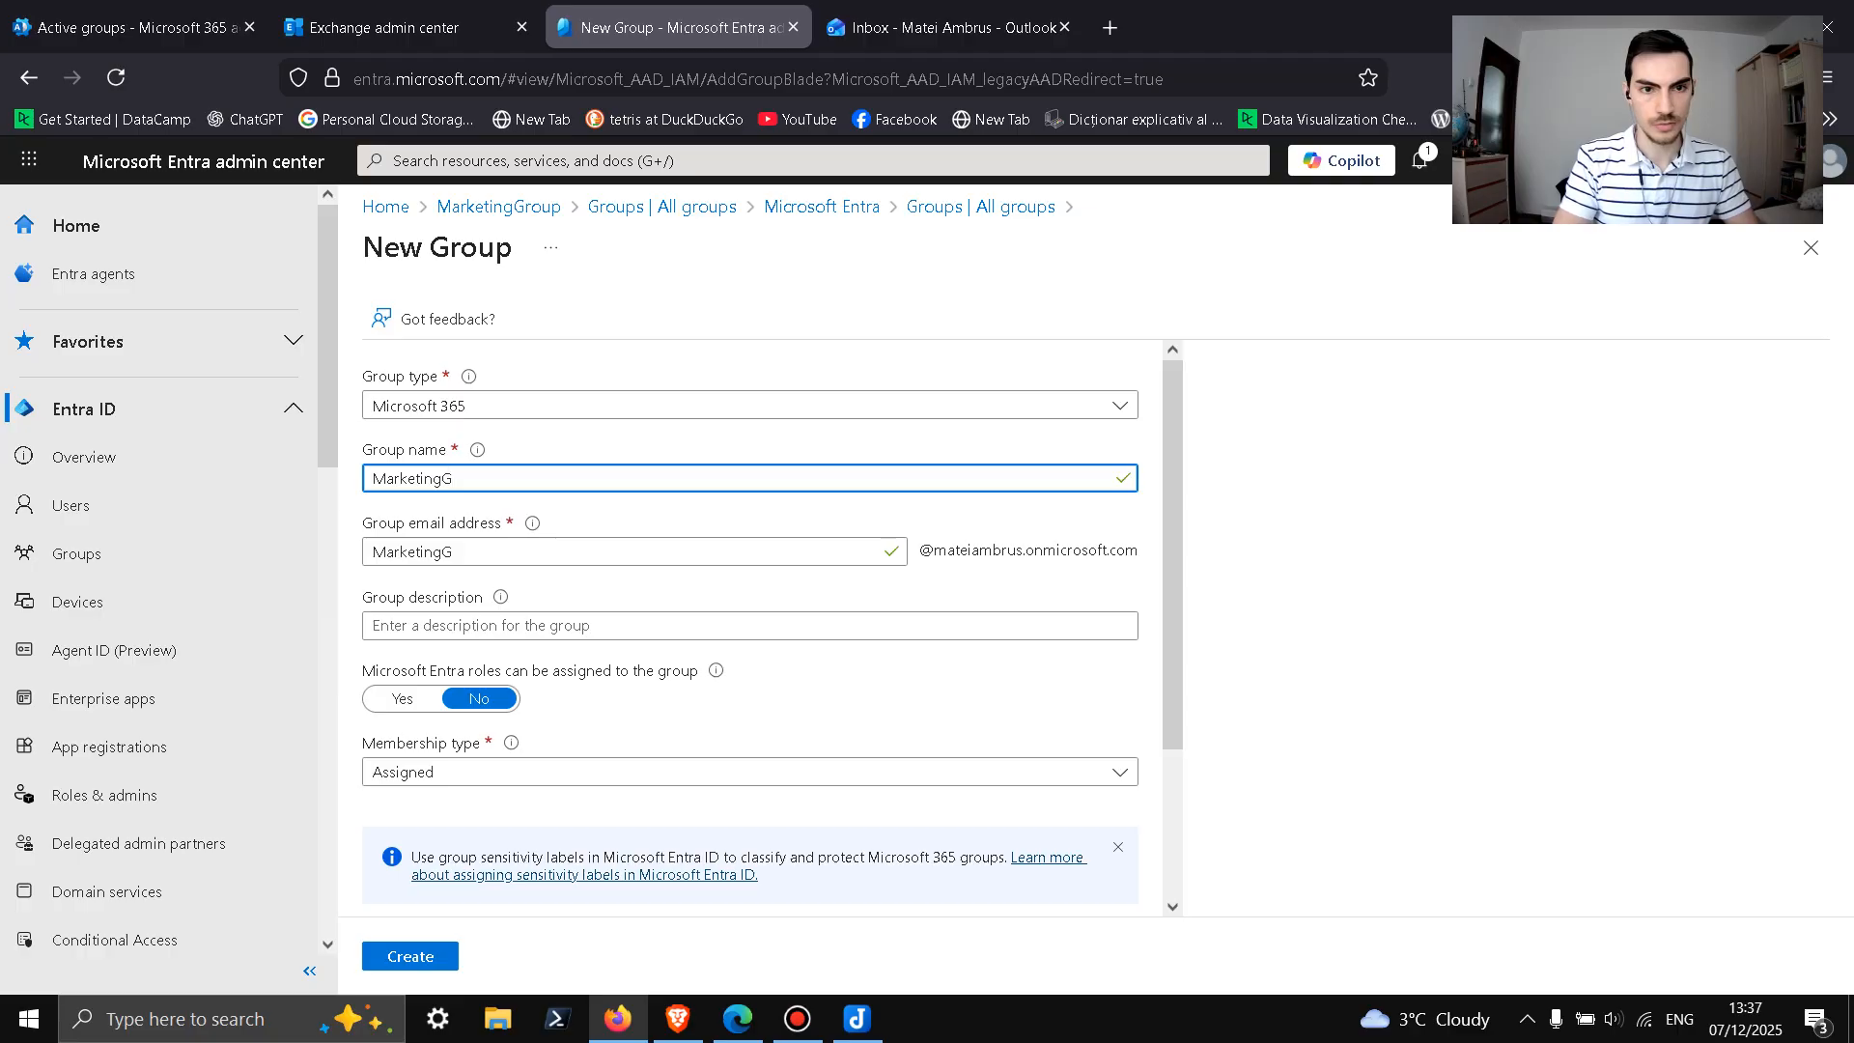
key("ctrl+BackSpace")
type("Sales")
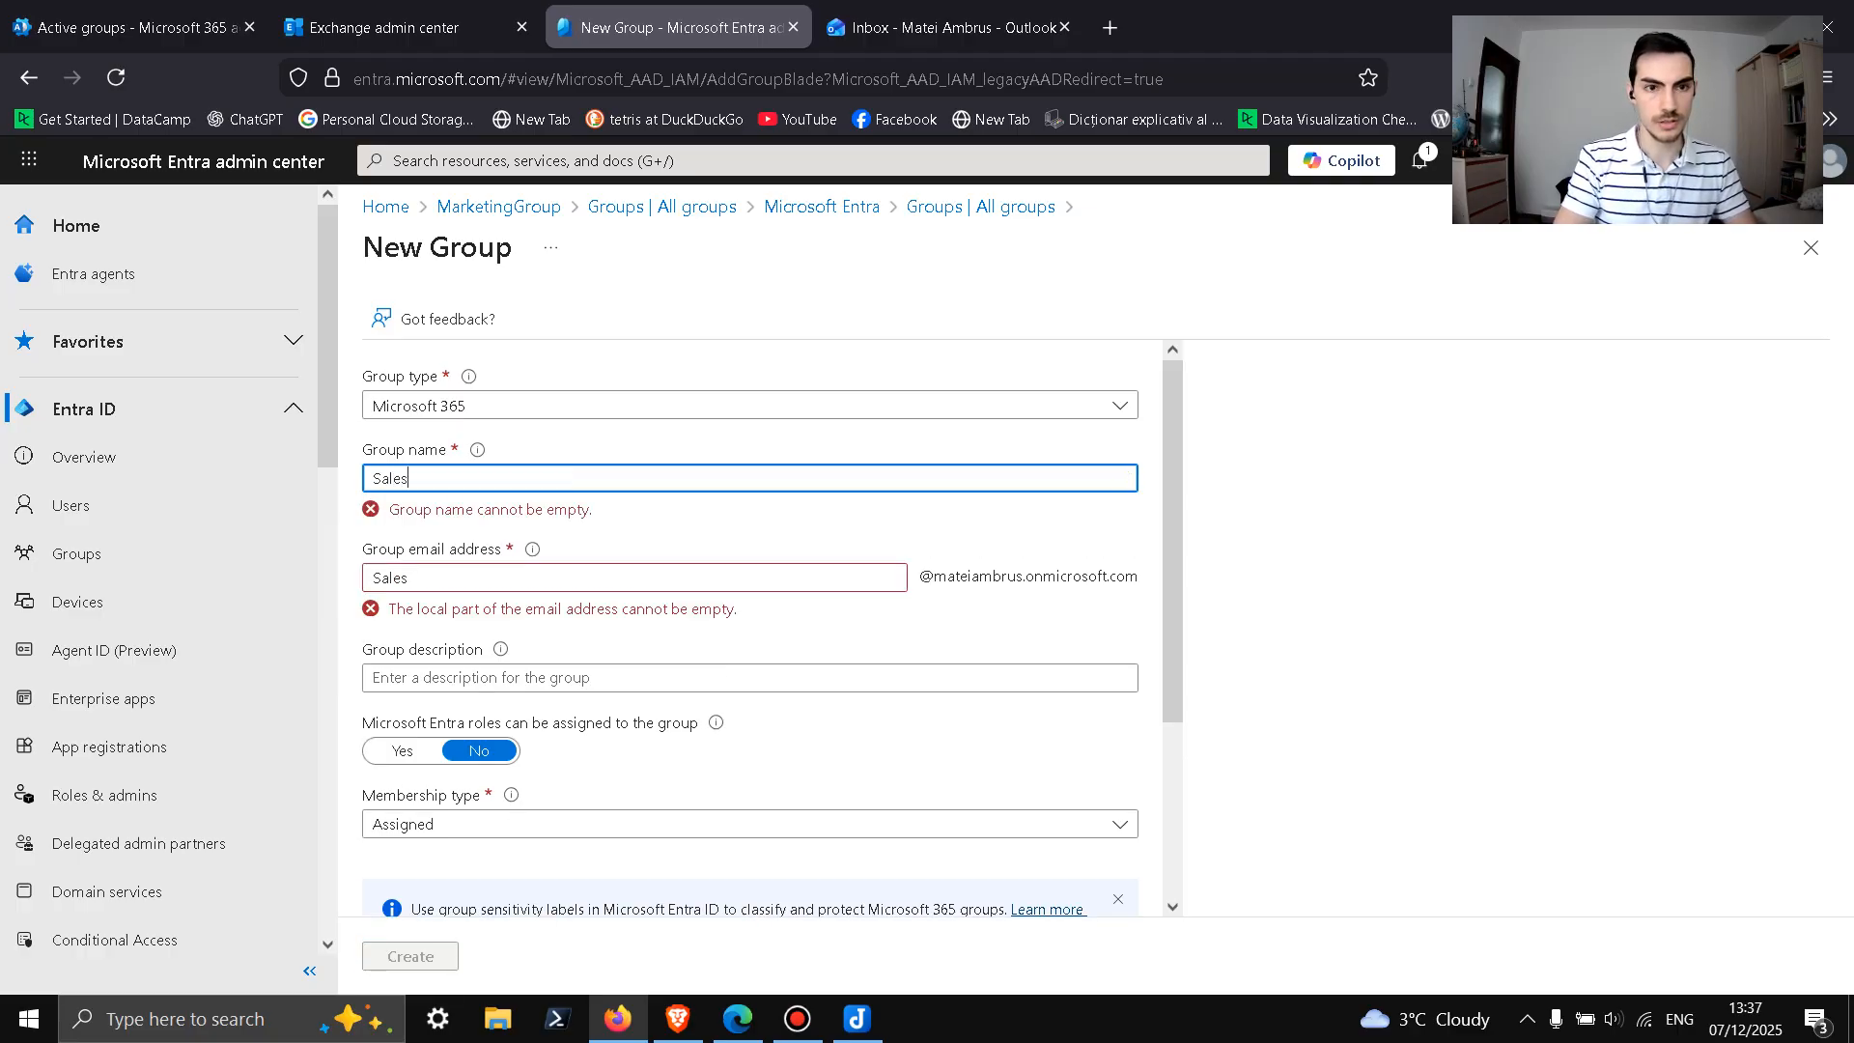
type("Group")
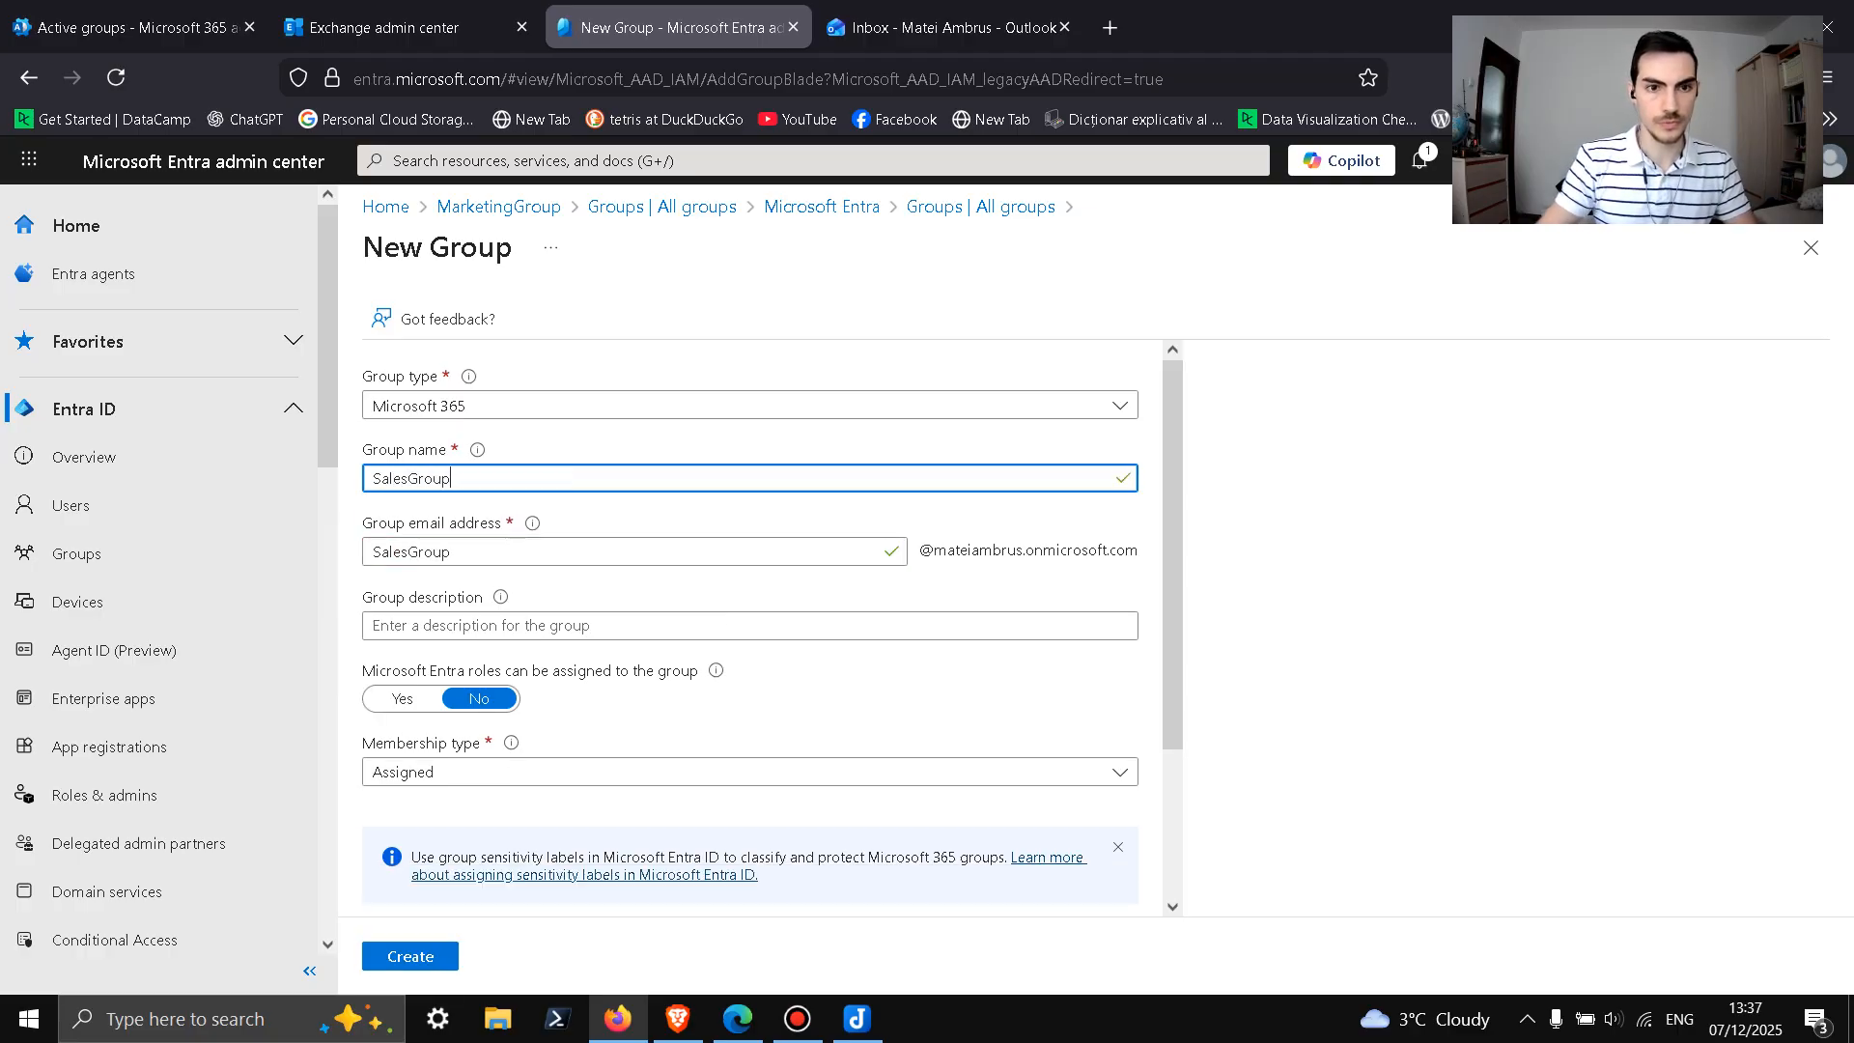
left_click(376, 553)
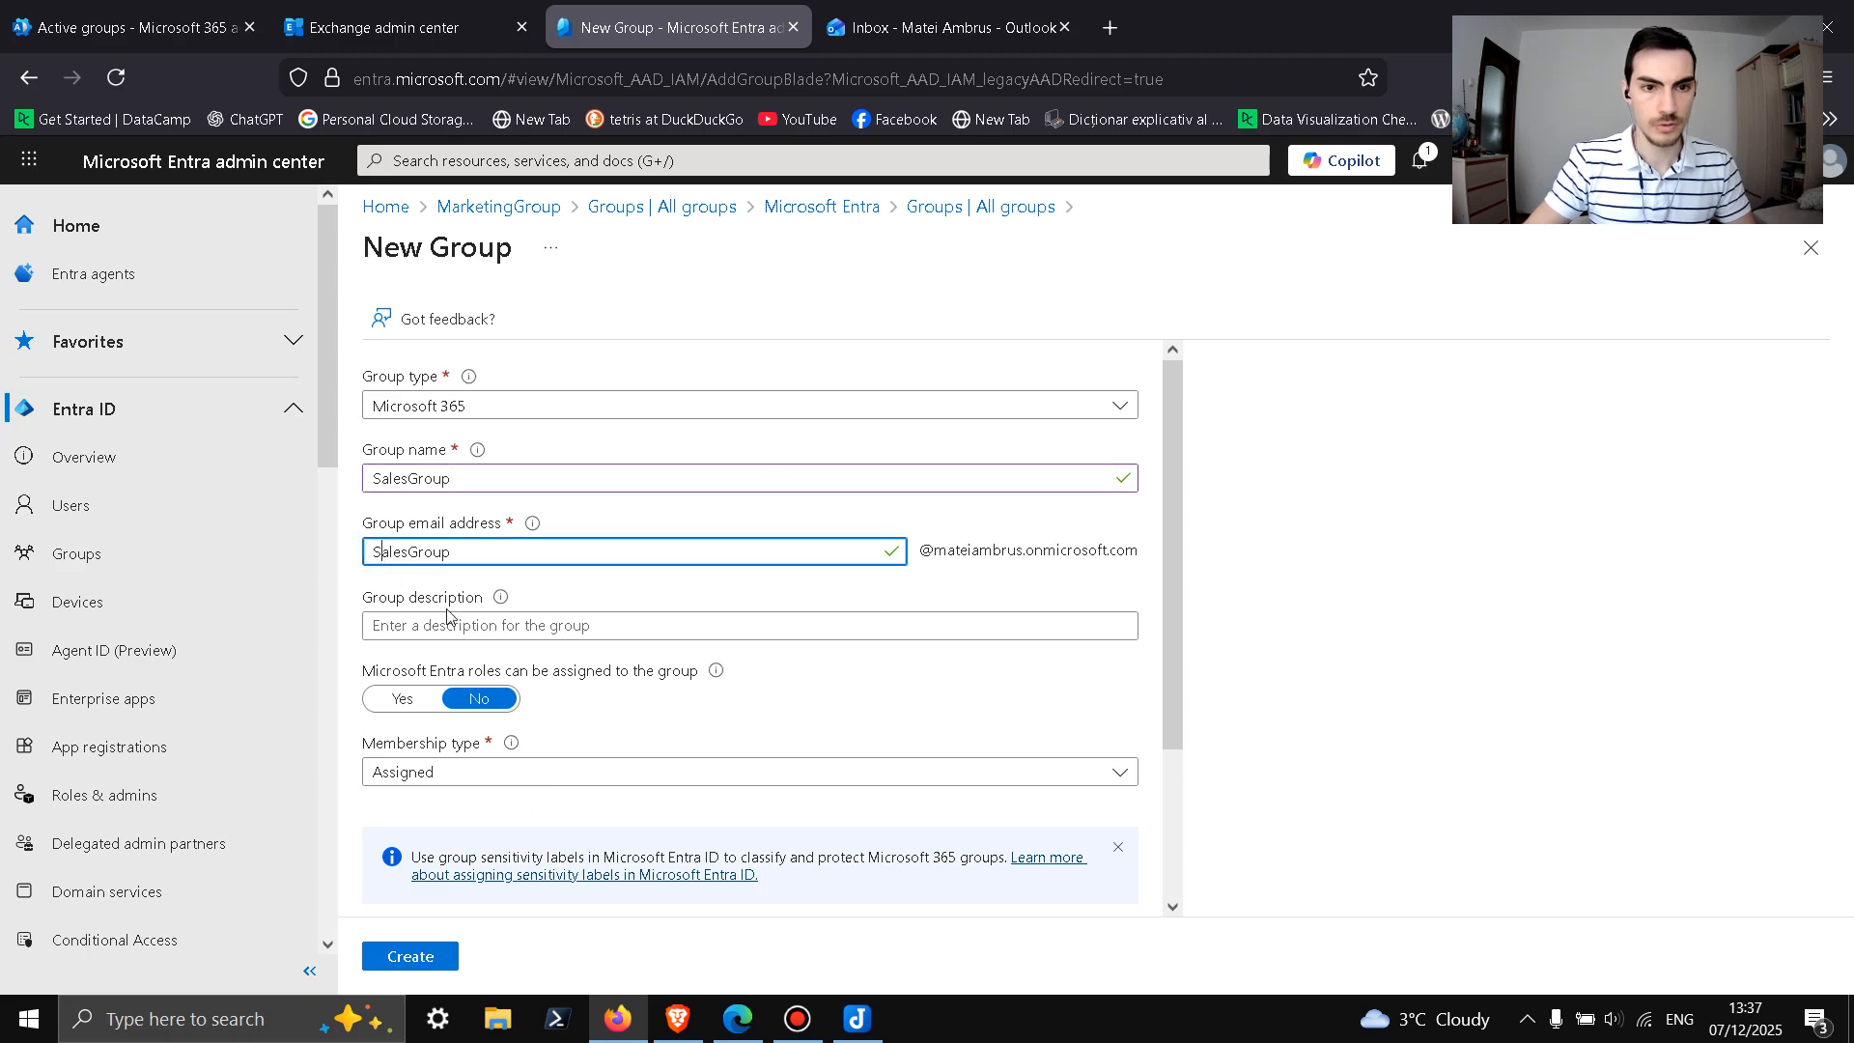
key("BackSpace")
type("s")
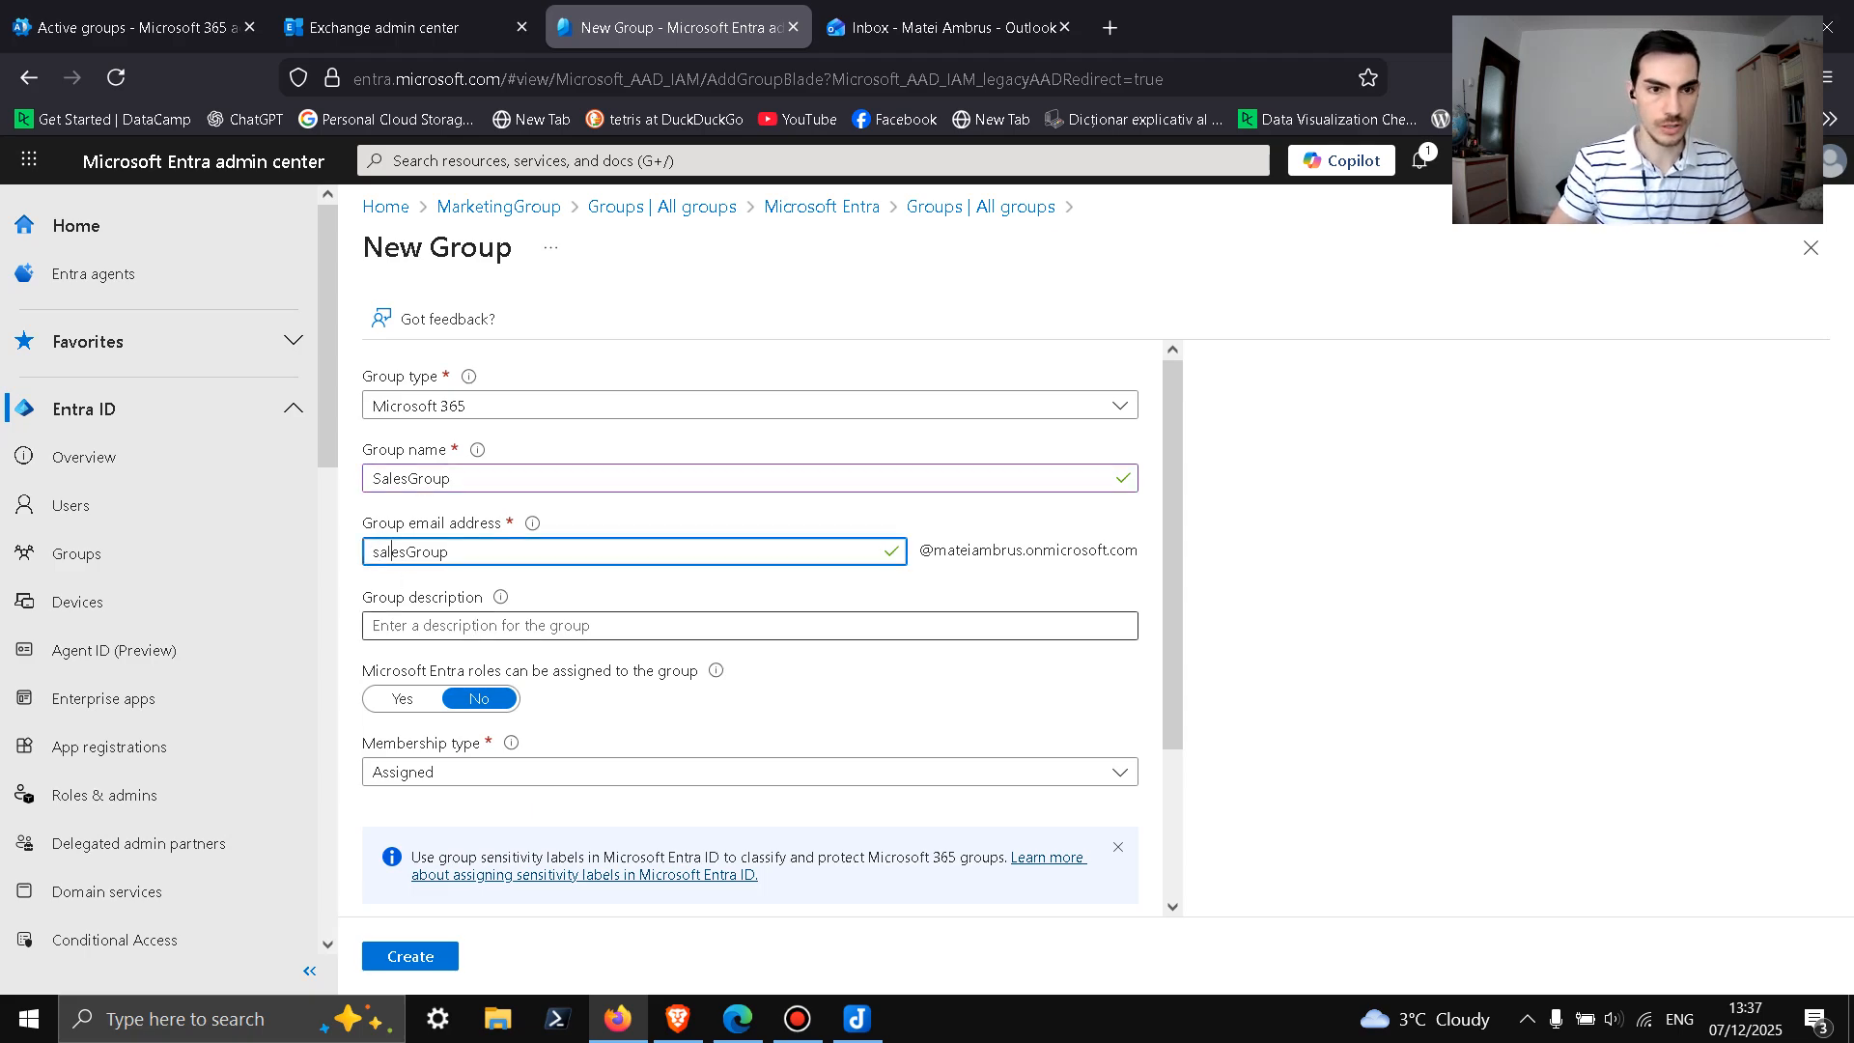
key("BackSpace")
type("g")
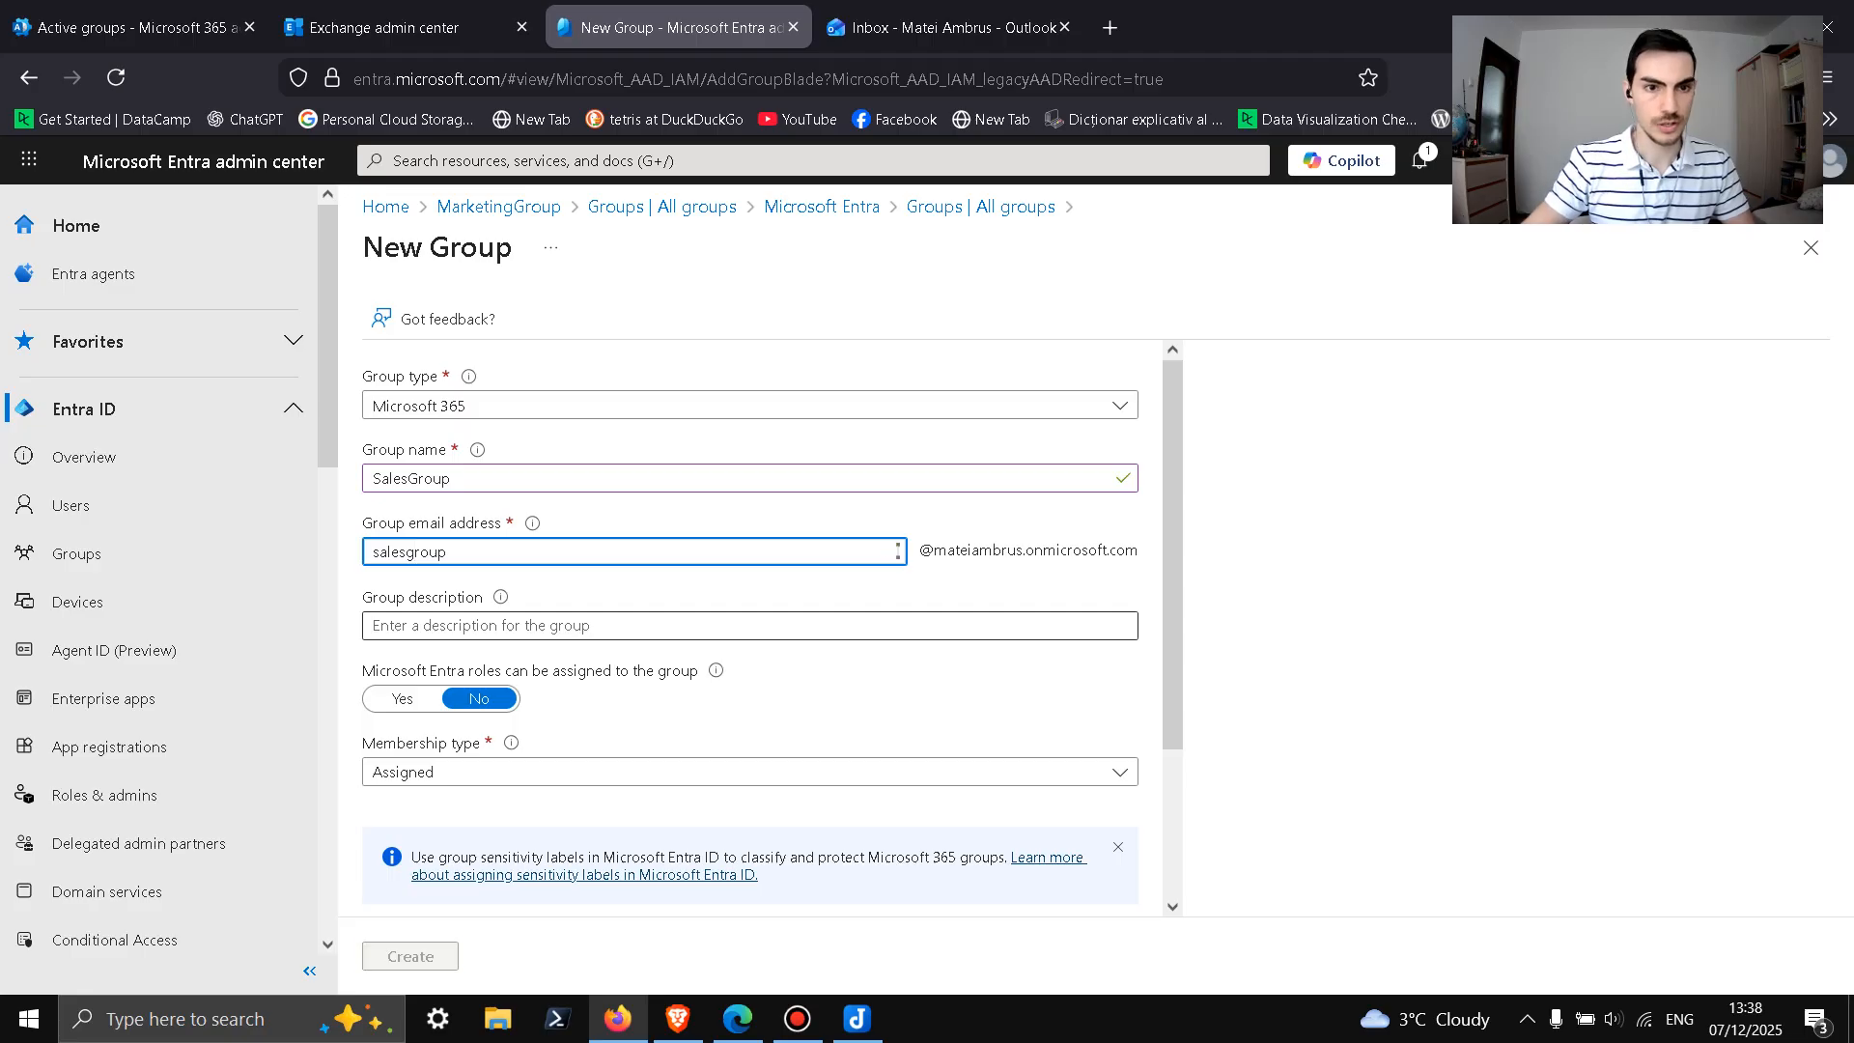
scroll(596, 720, "down", 2)
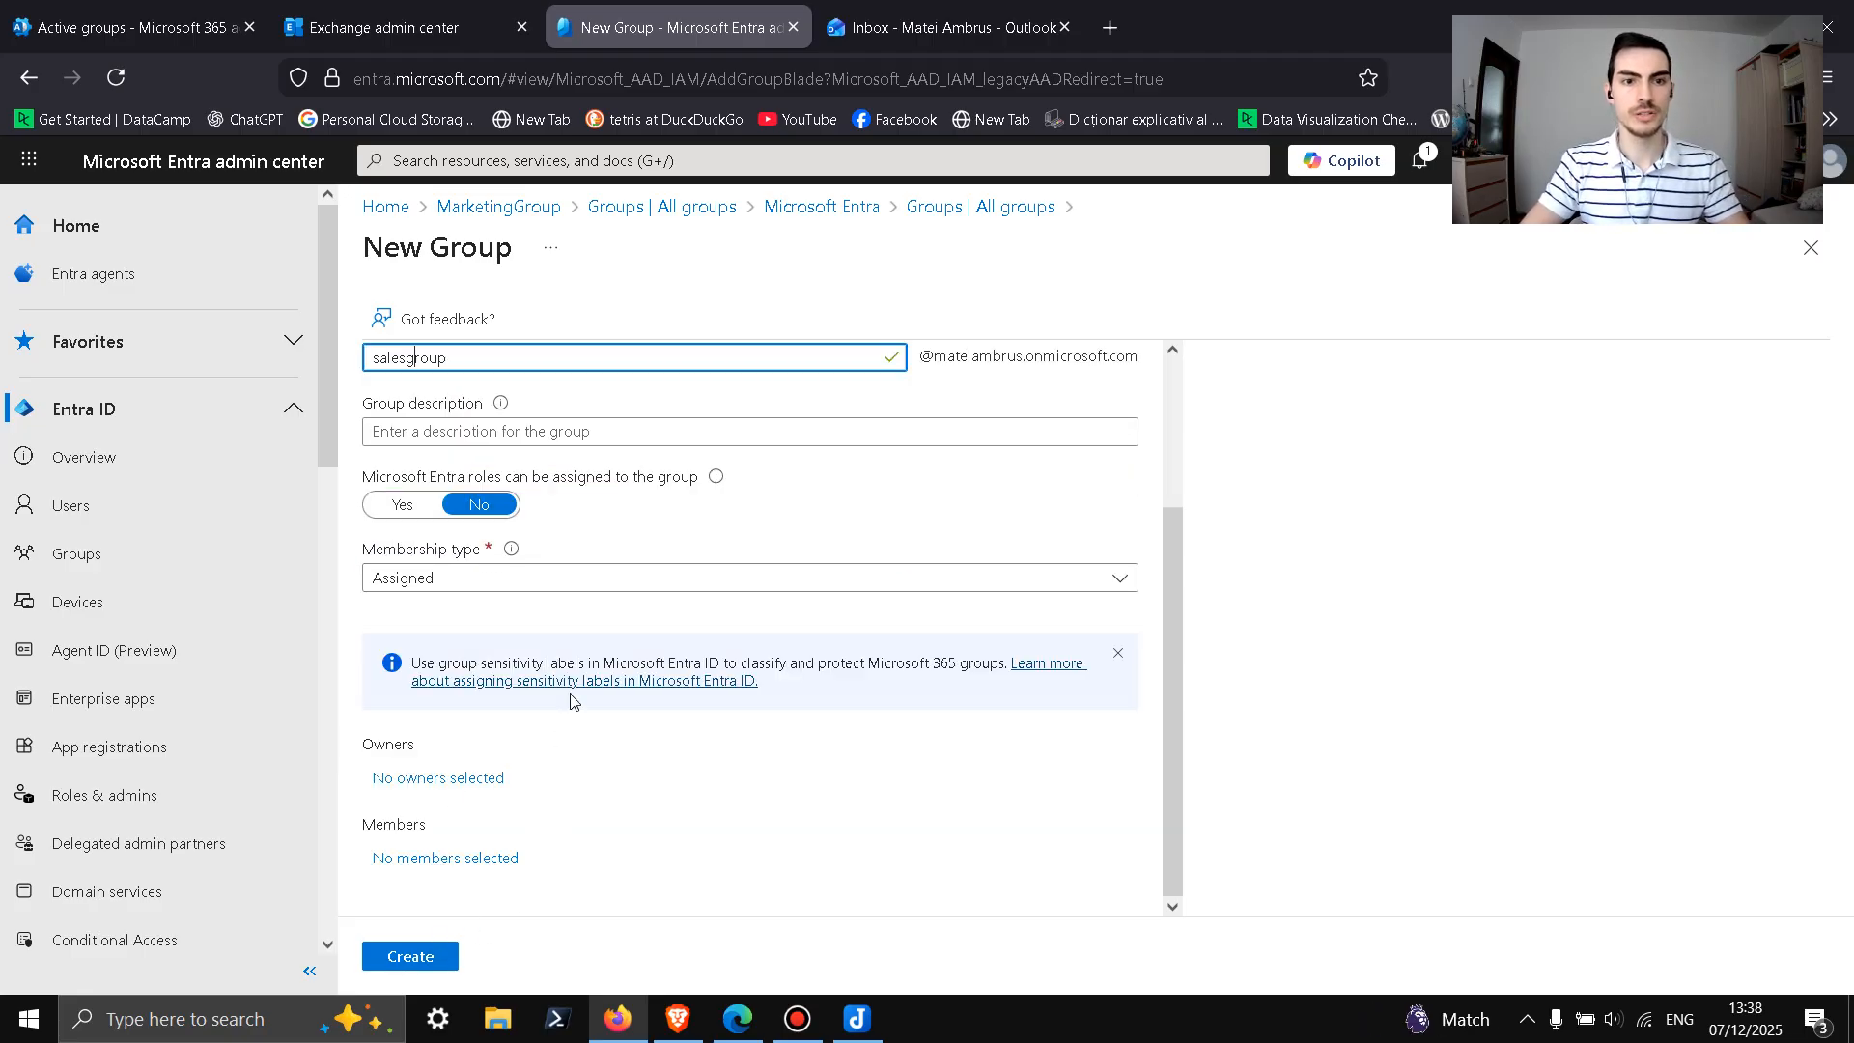
scroll(568, 695, "up", 2)
left_click(421, 958)
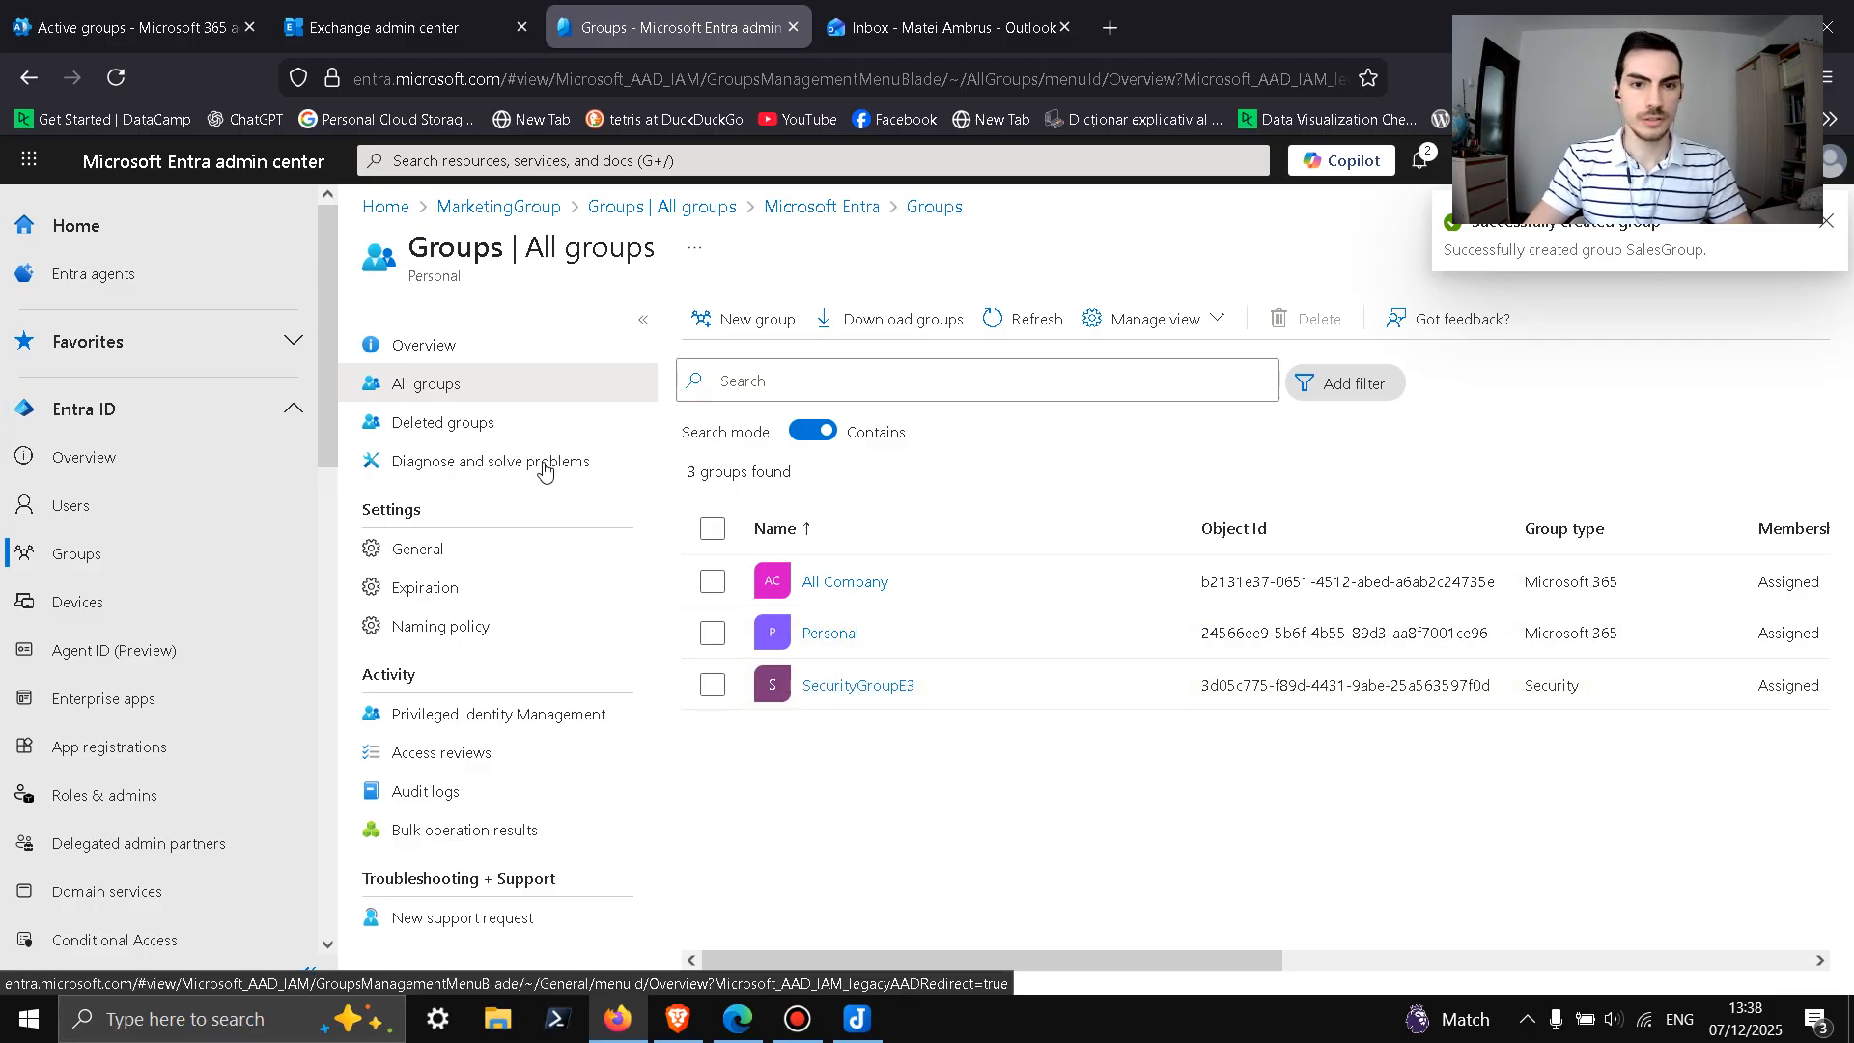
Step: Reload the groups list, then review SalesGroup's overview and email address before closing it
left_click(133, 76)
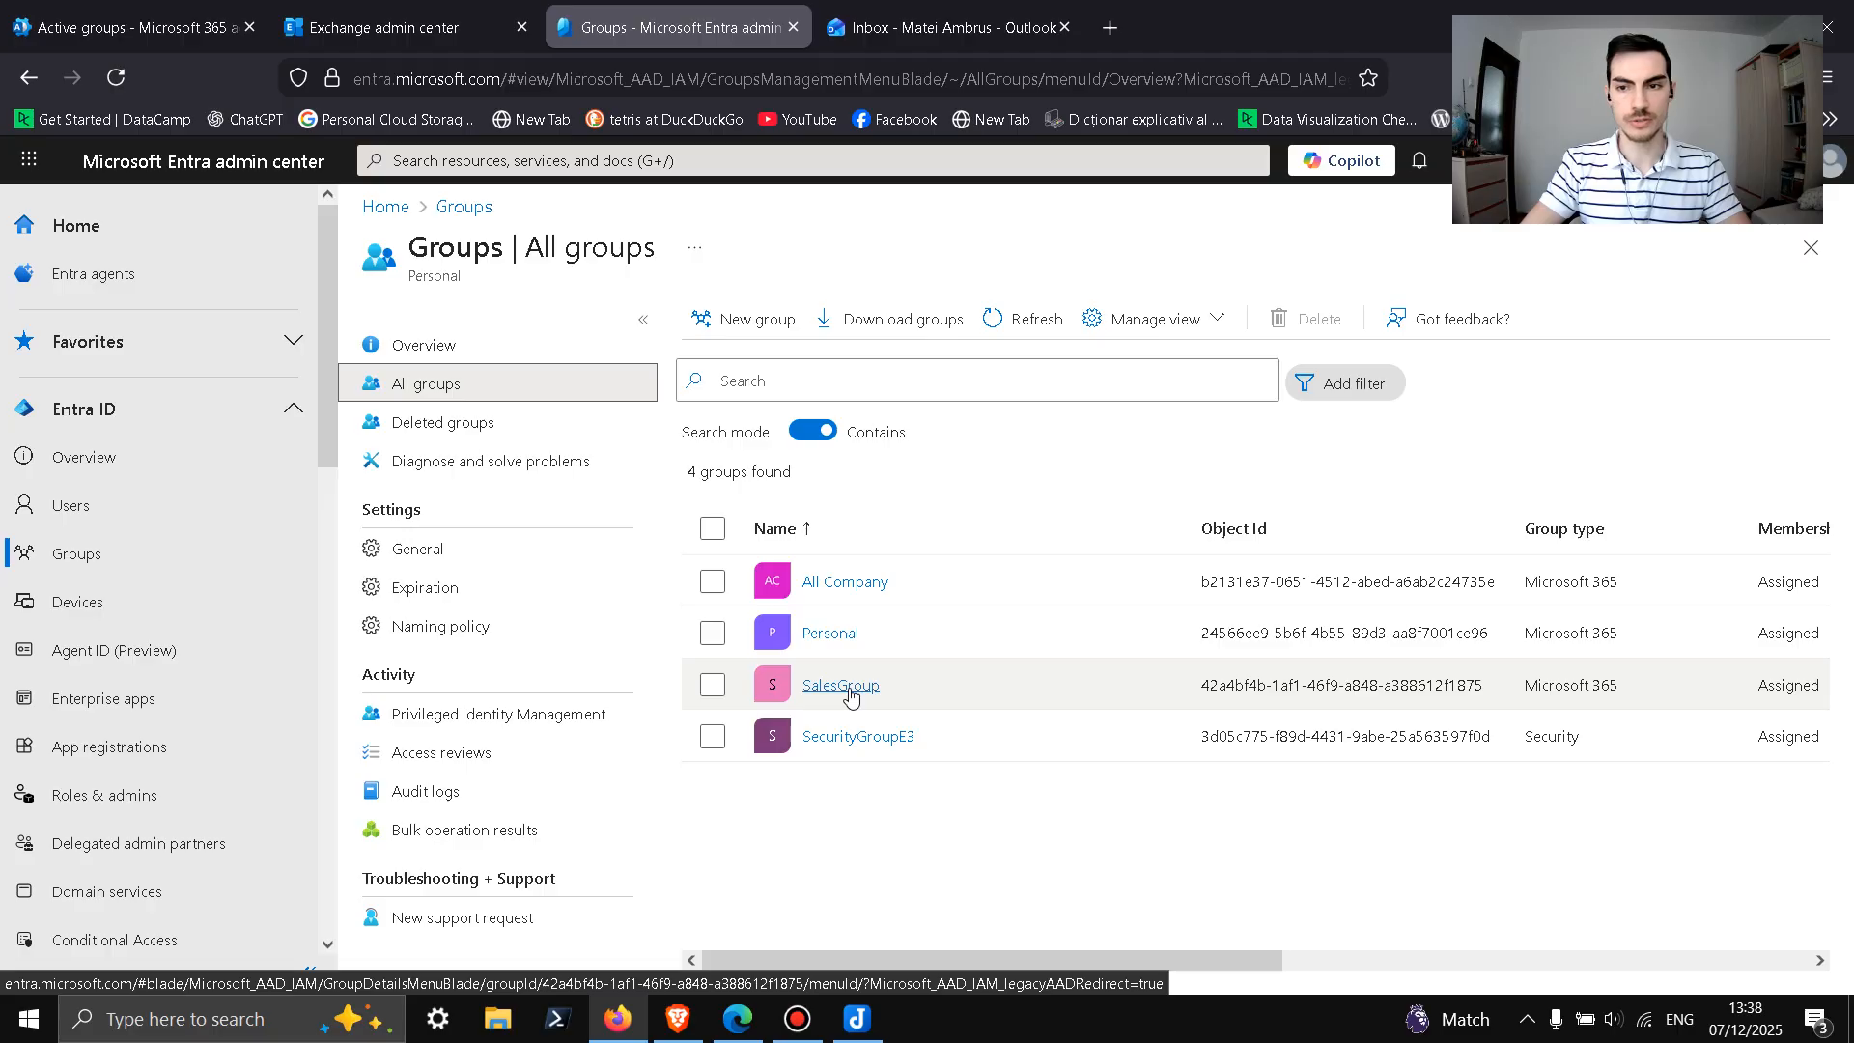
left_click(848, 688)
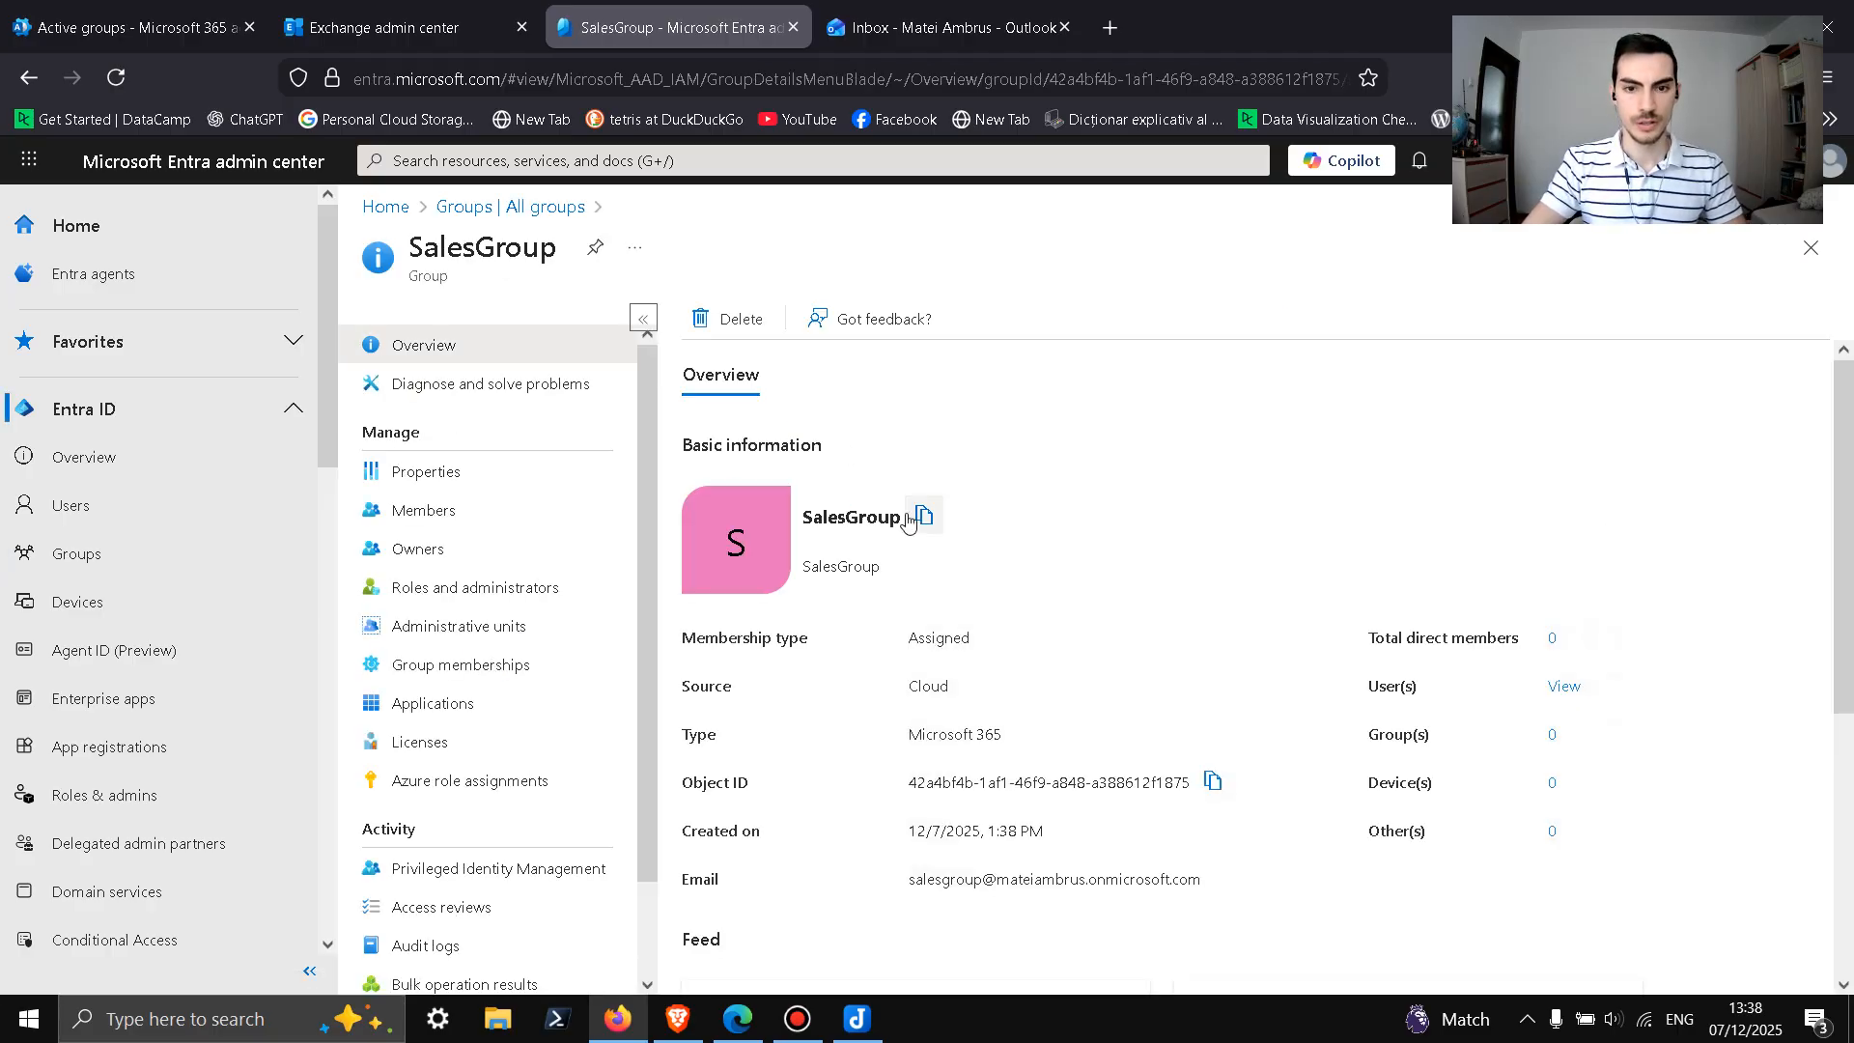
scroll(908, 560, "down", 1)
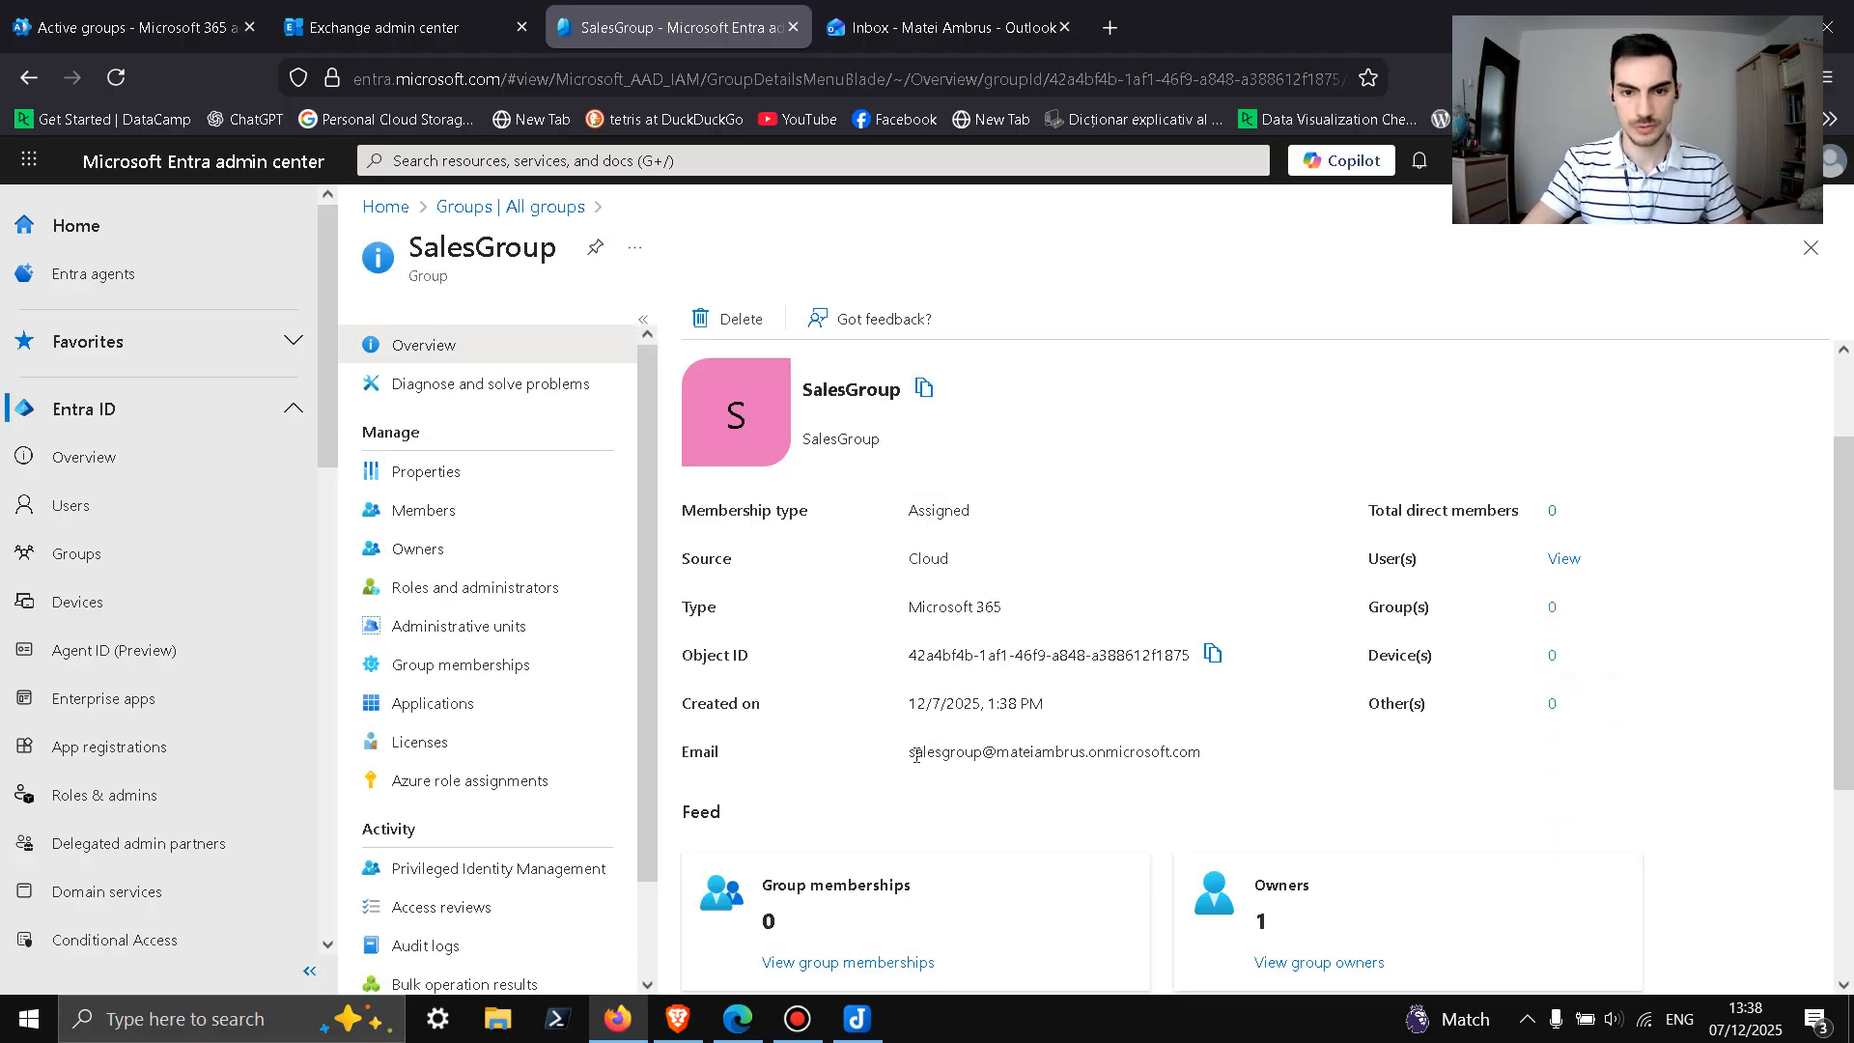
left_click_drag(913, 754, 1213, 758)
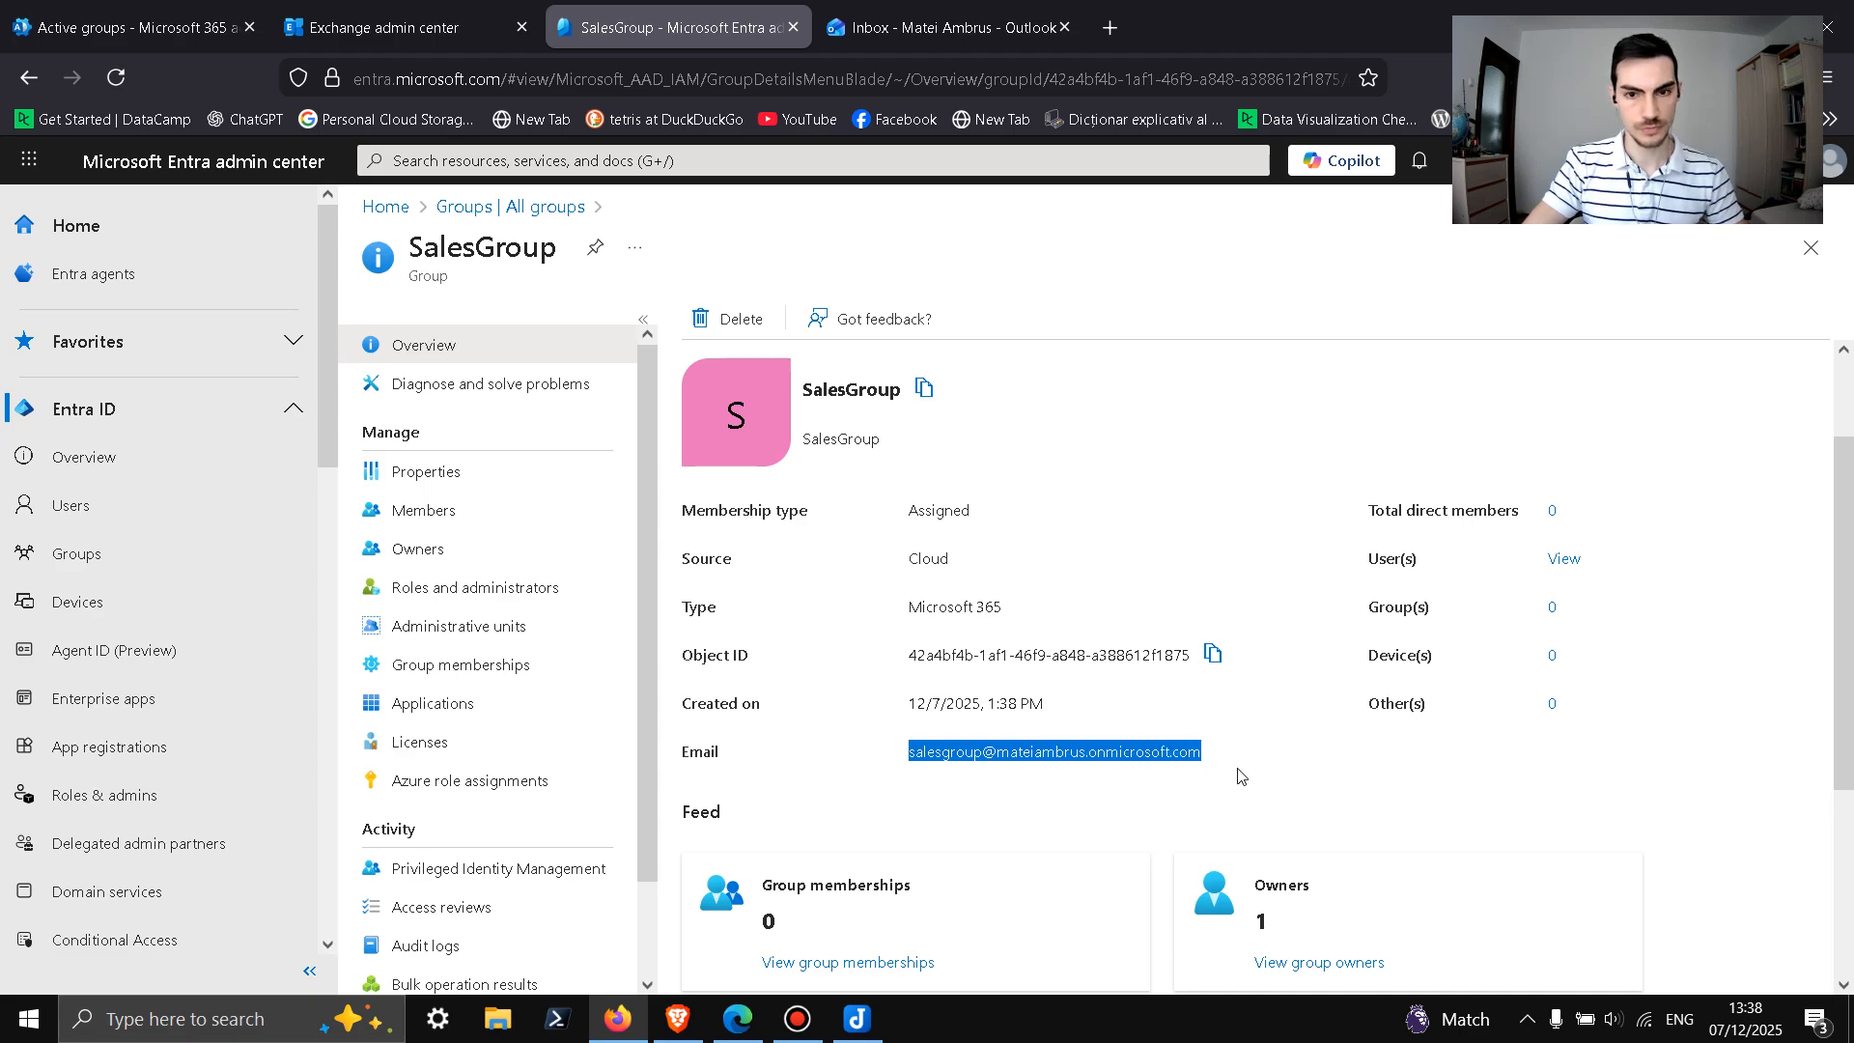
left_click(1215, 563)
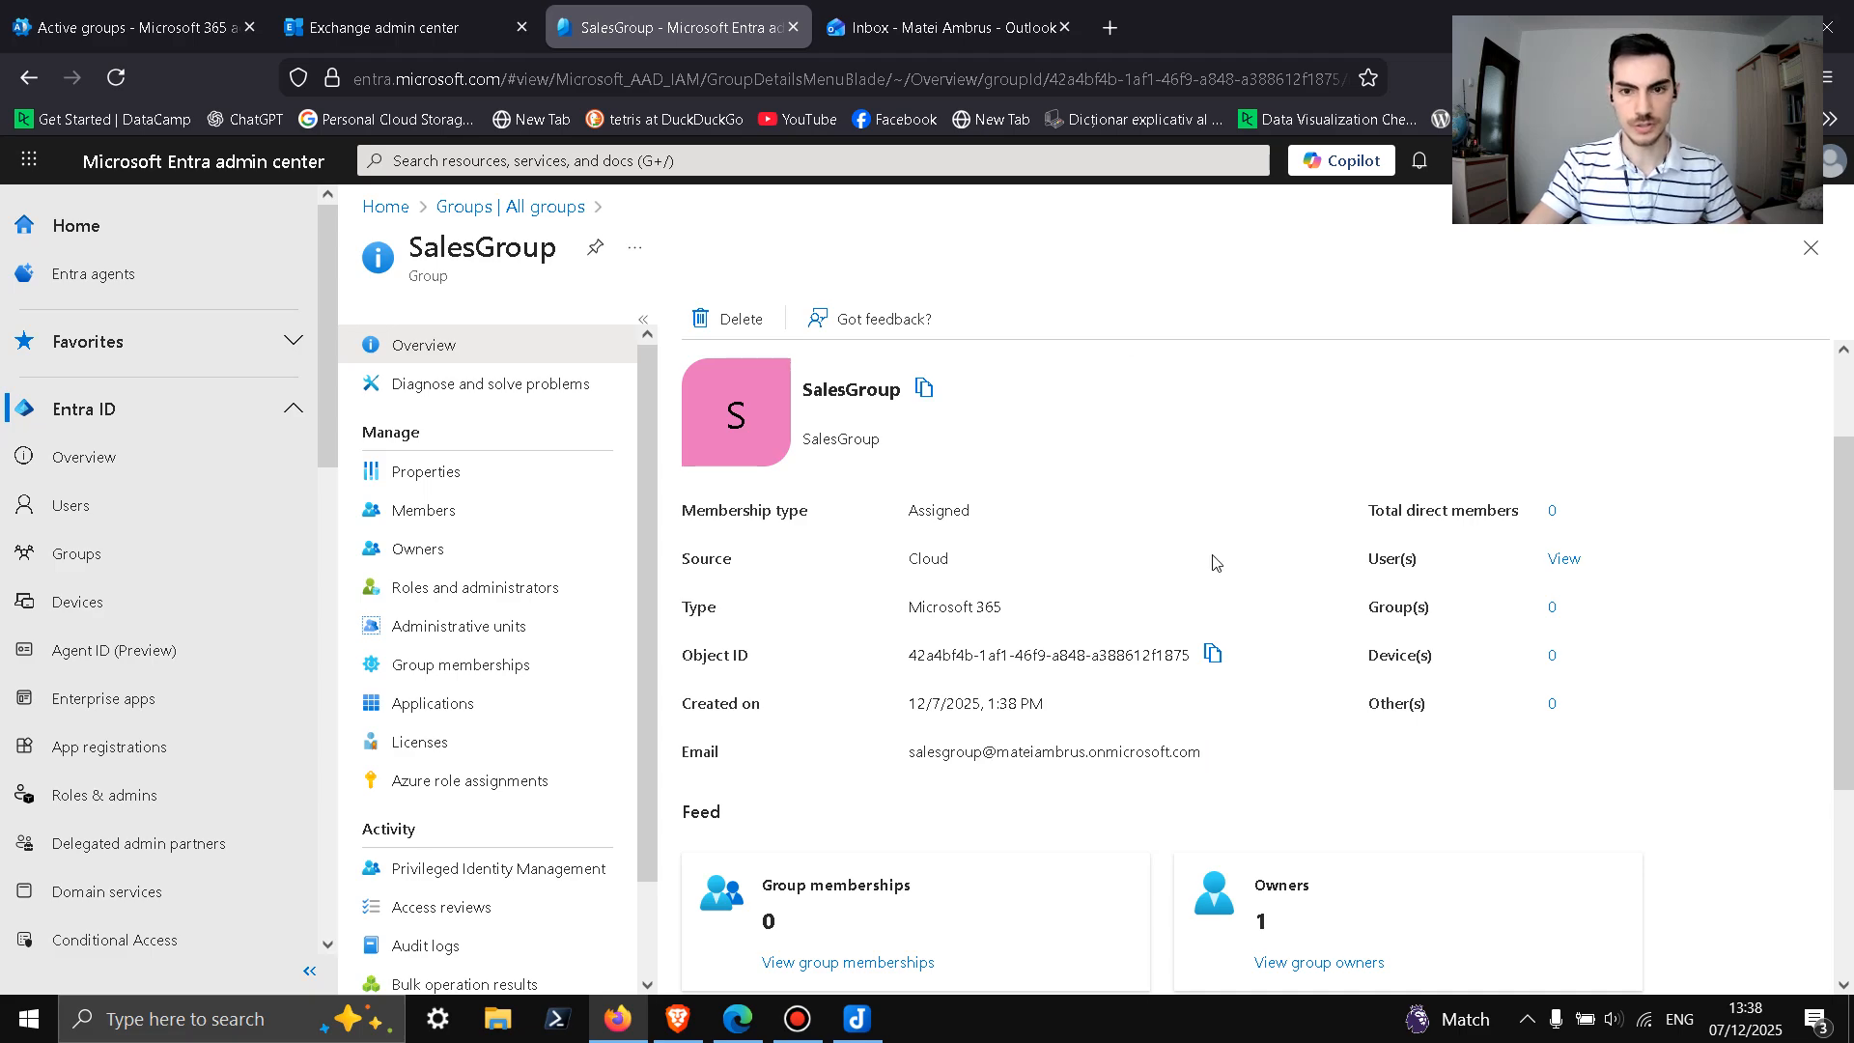
left_click(1811, 251)
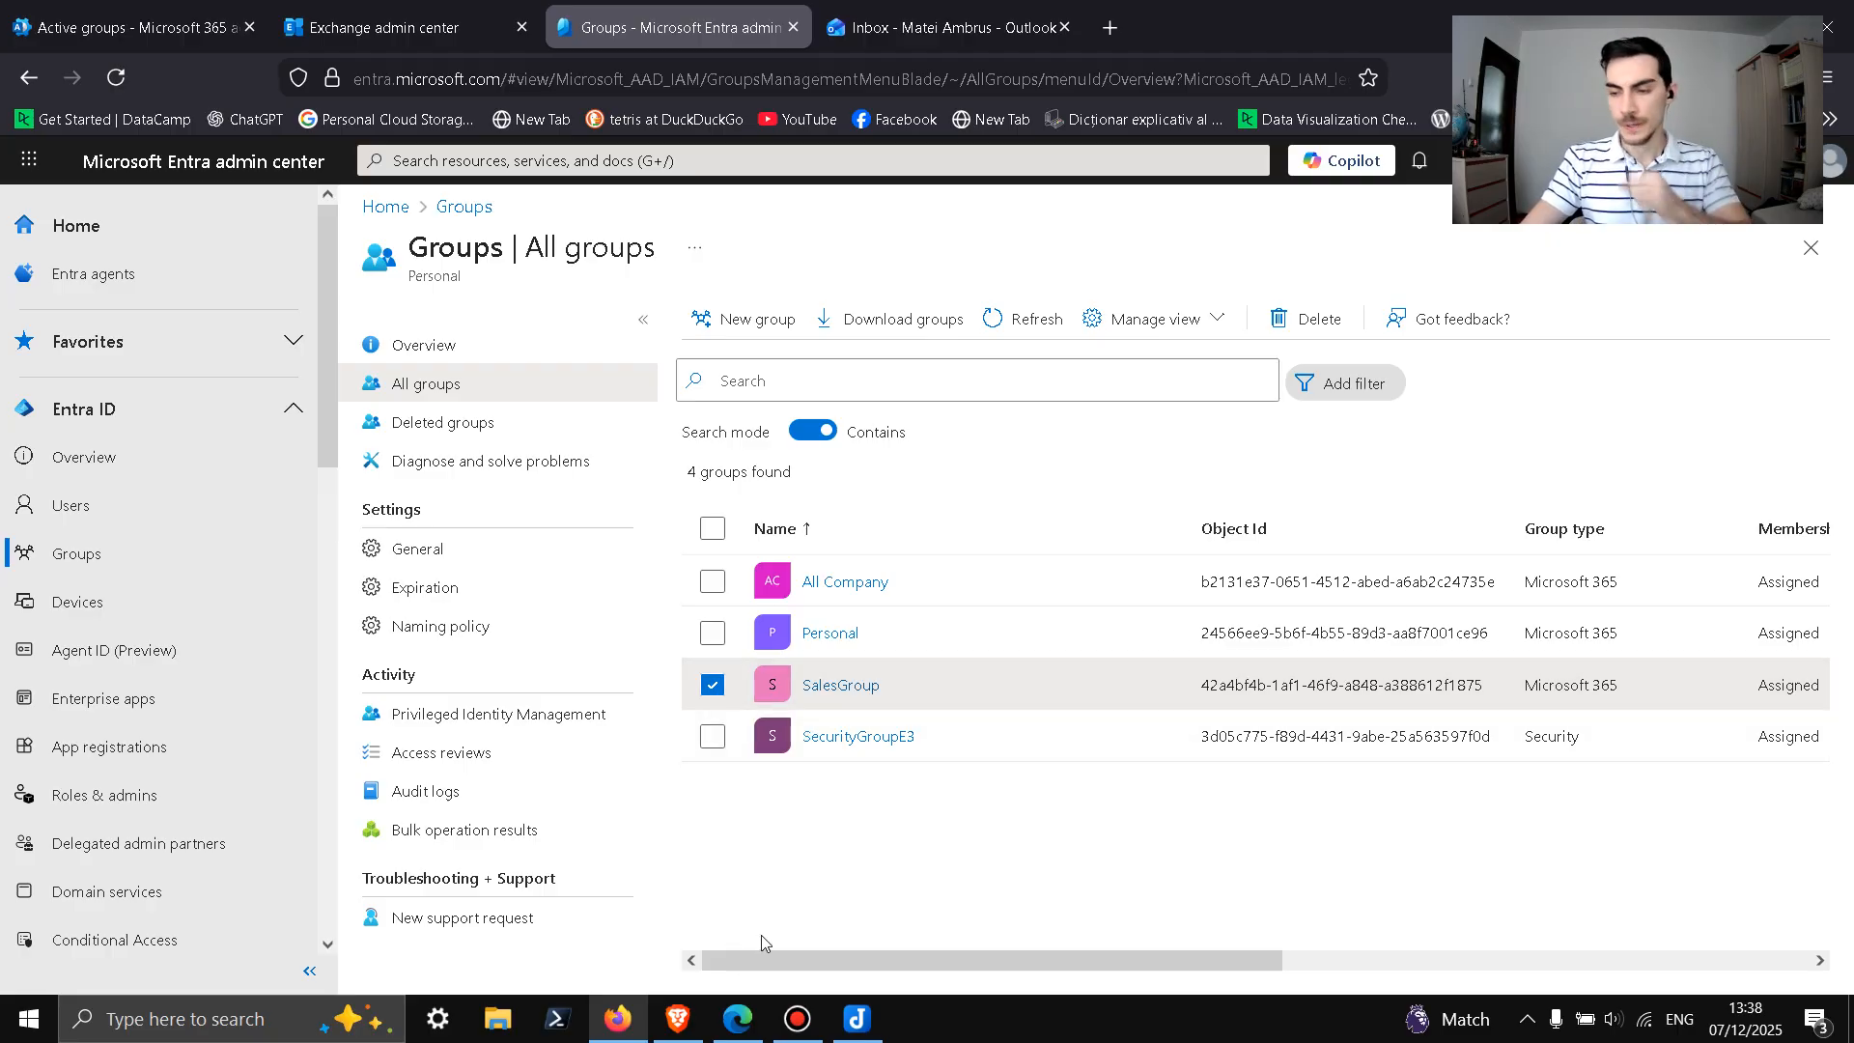
left_click(679, 1027)
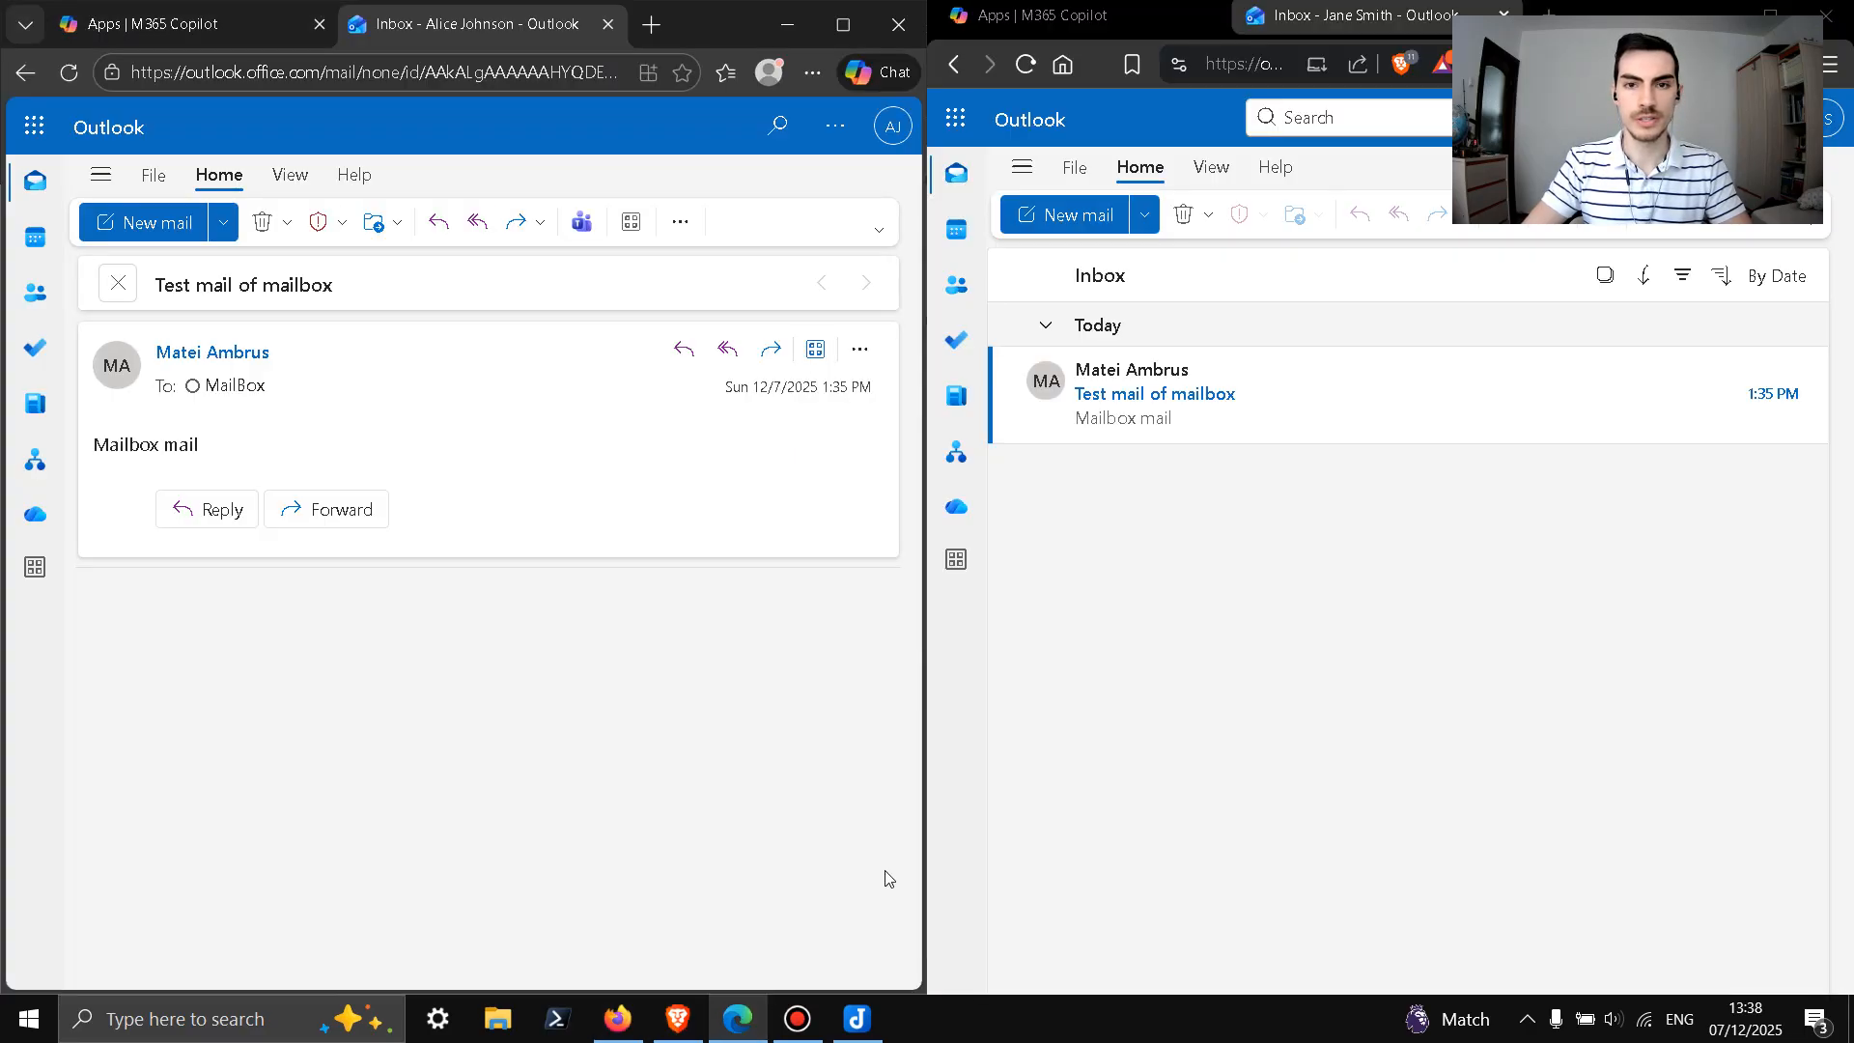
Step: Check the first user's Groups home in Outlook, showing no groups, then minimize both Outlook windows
left_click(737, 1019)
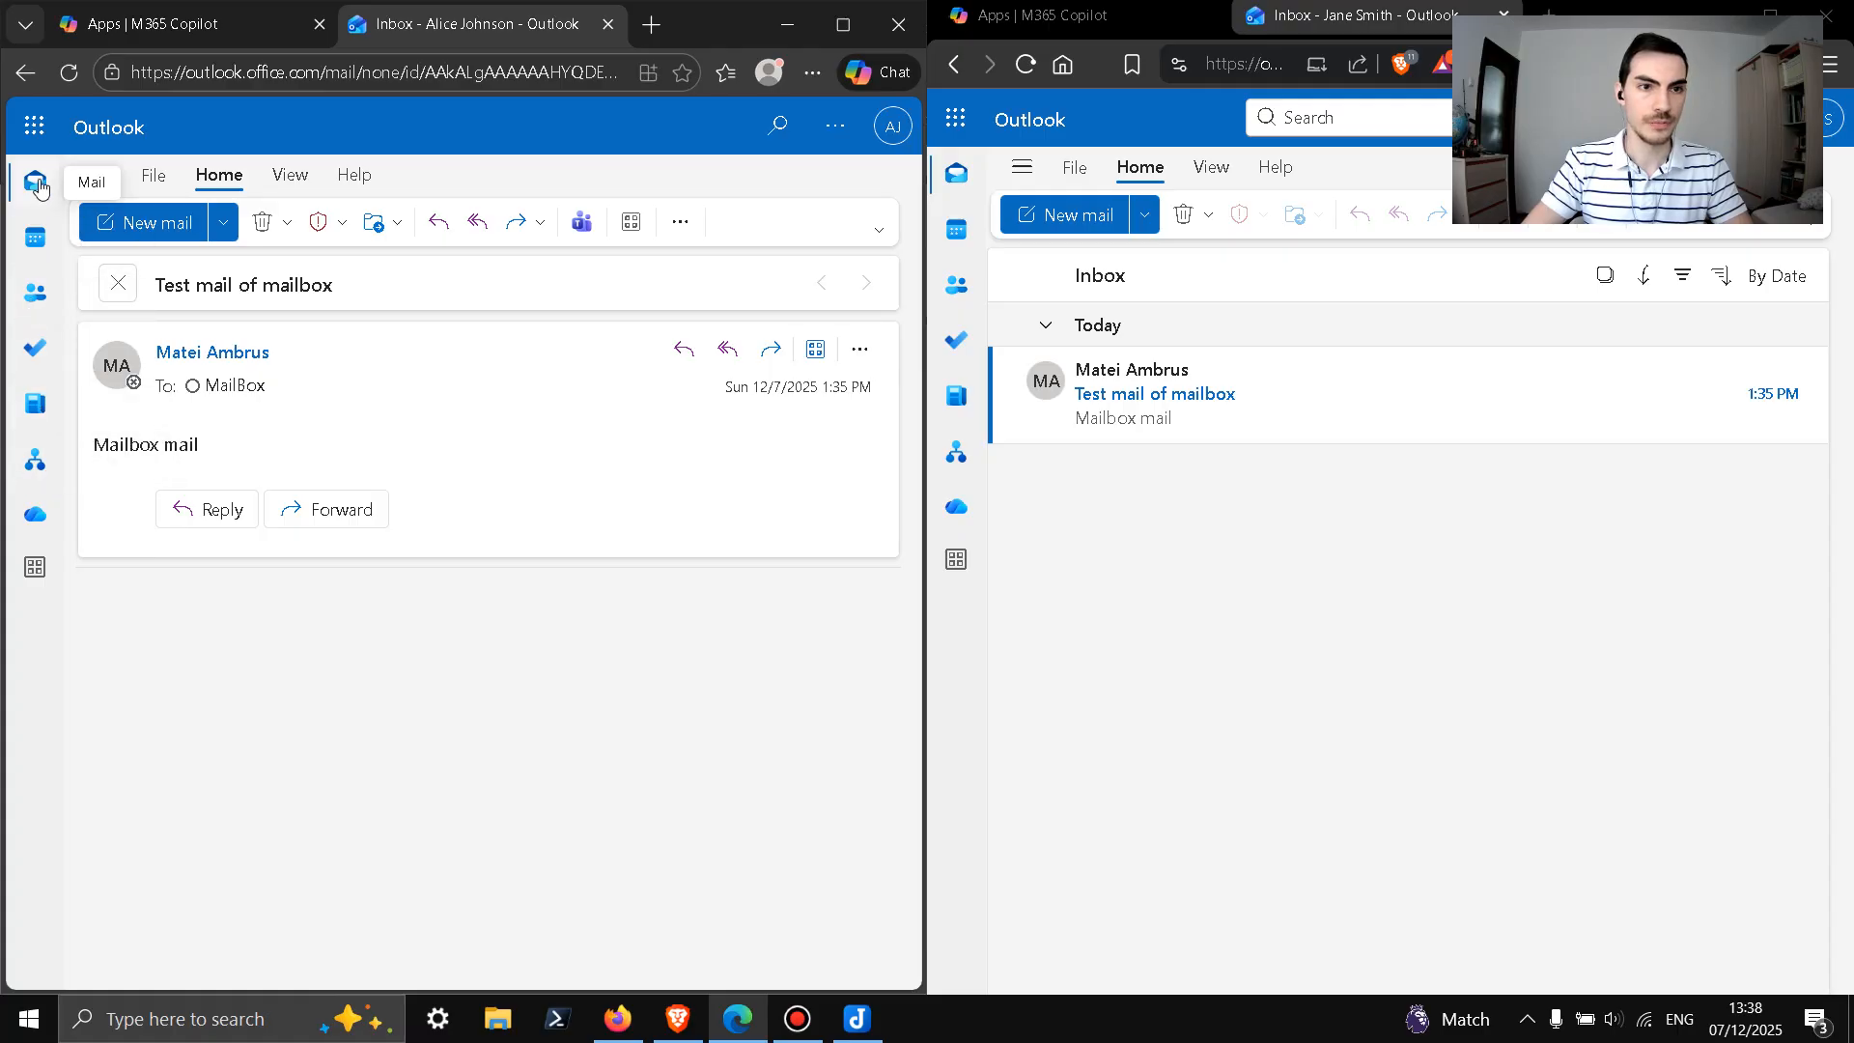
left_click(99, 177)
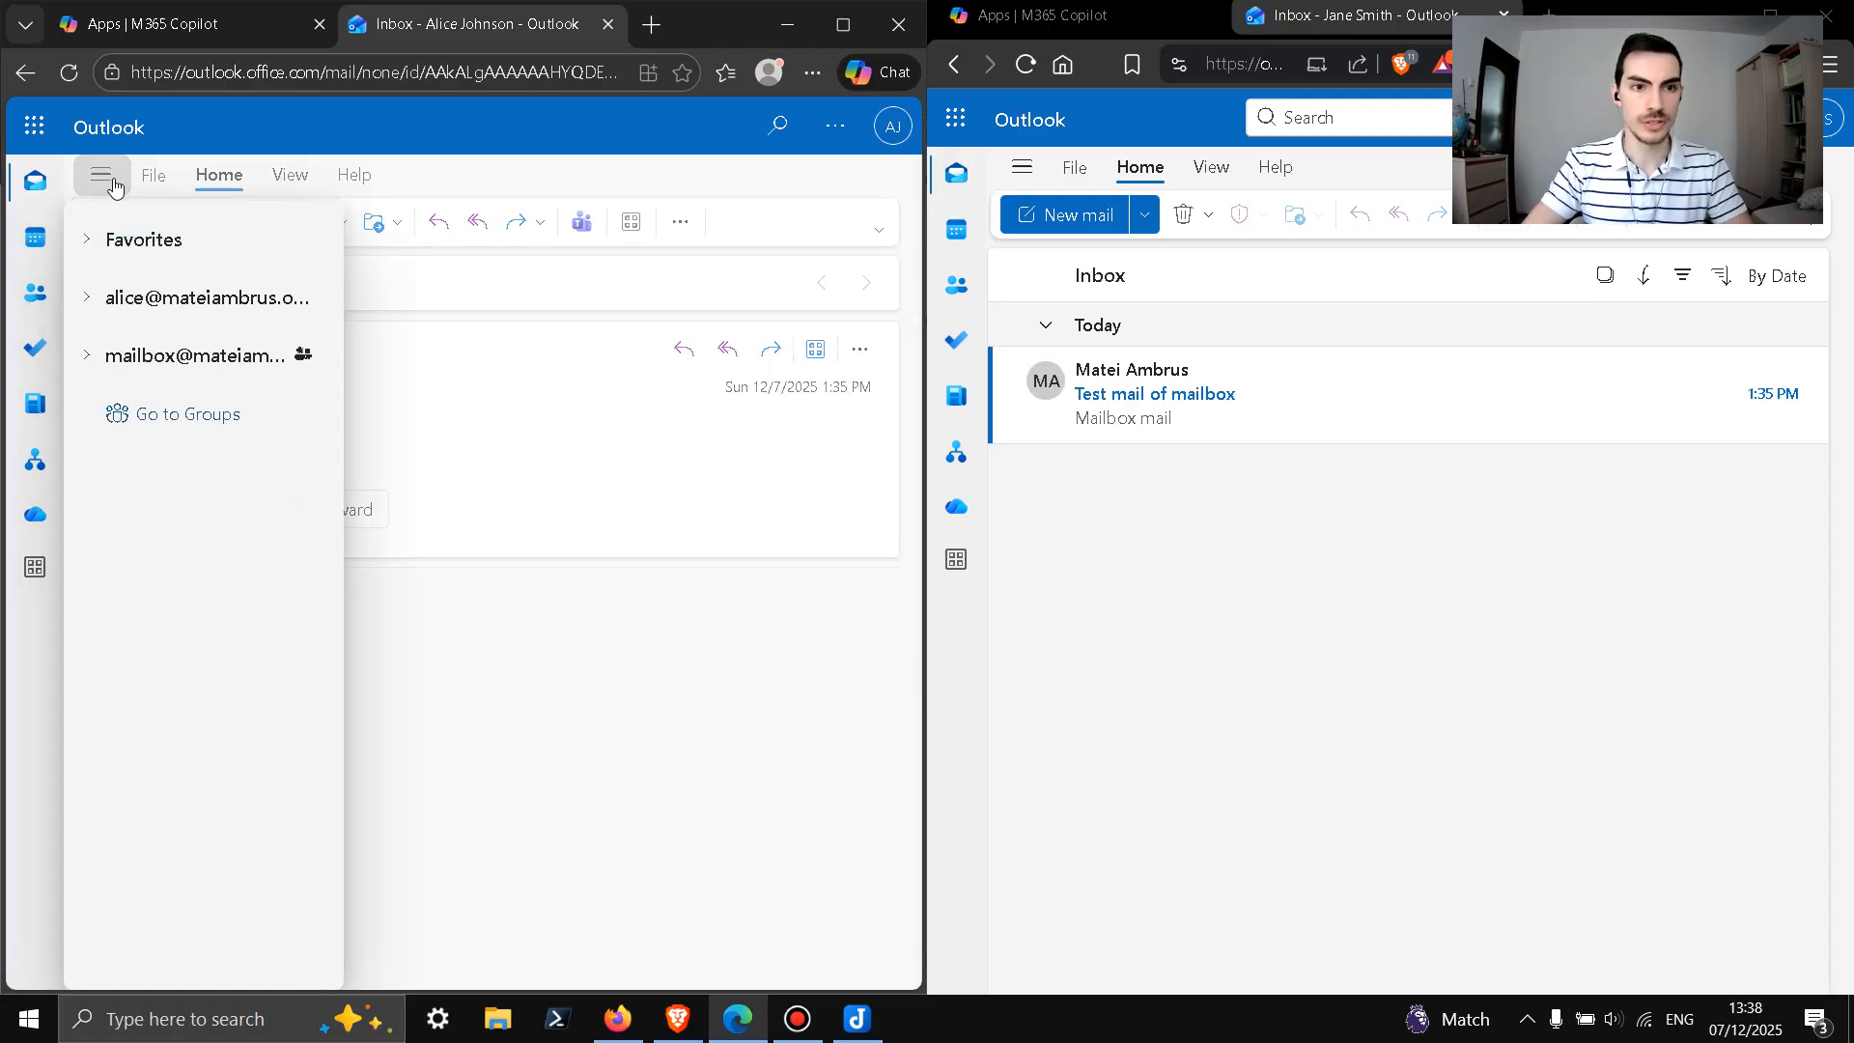
left_click(219, 422)
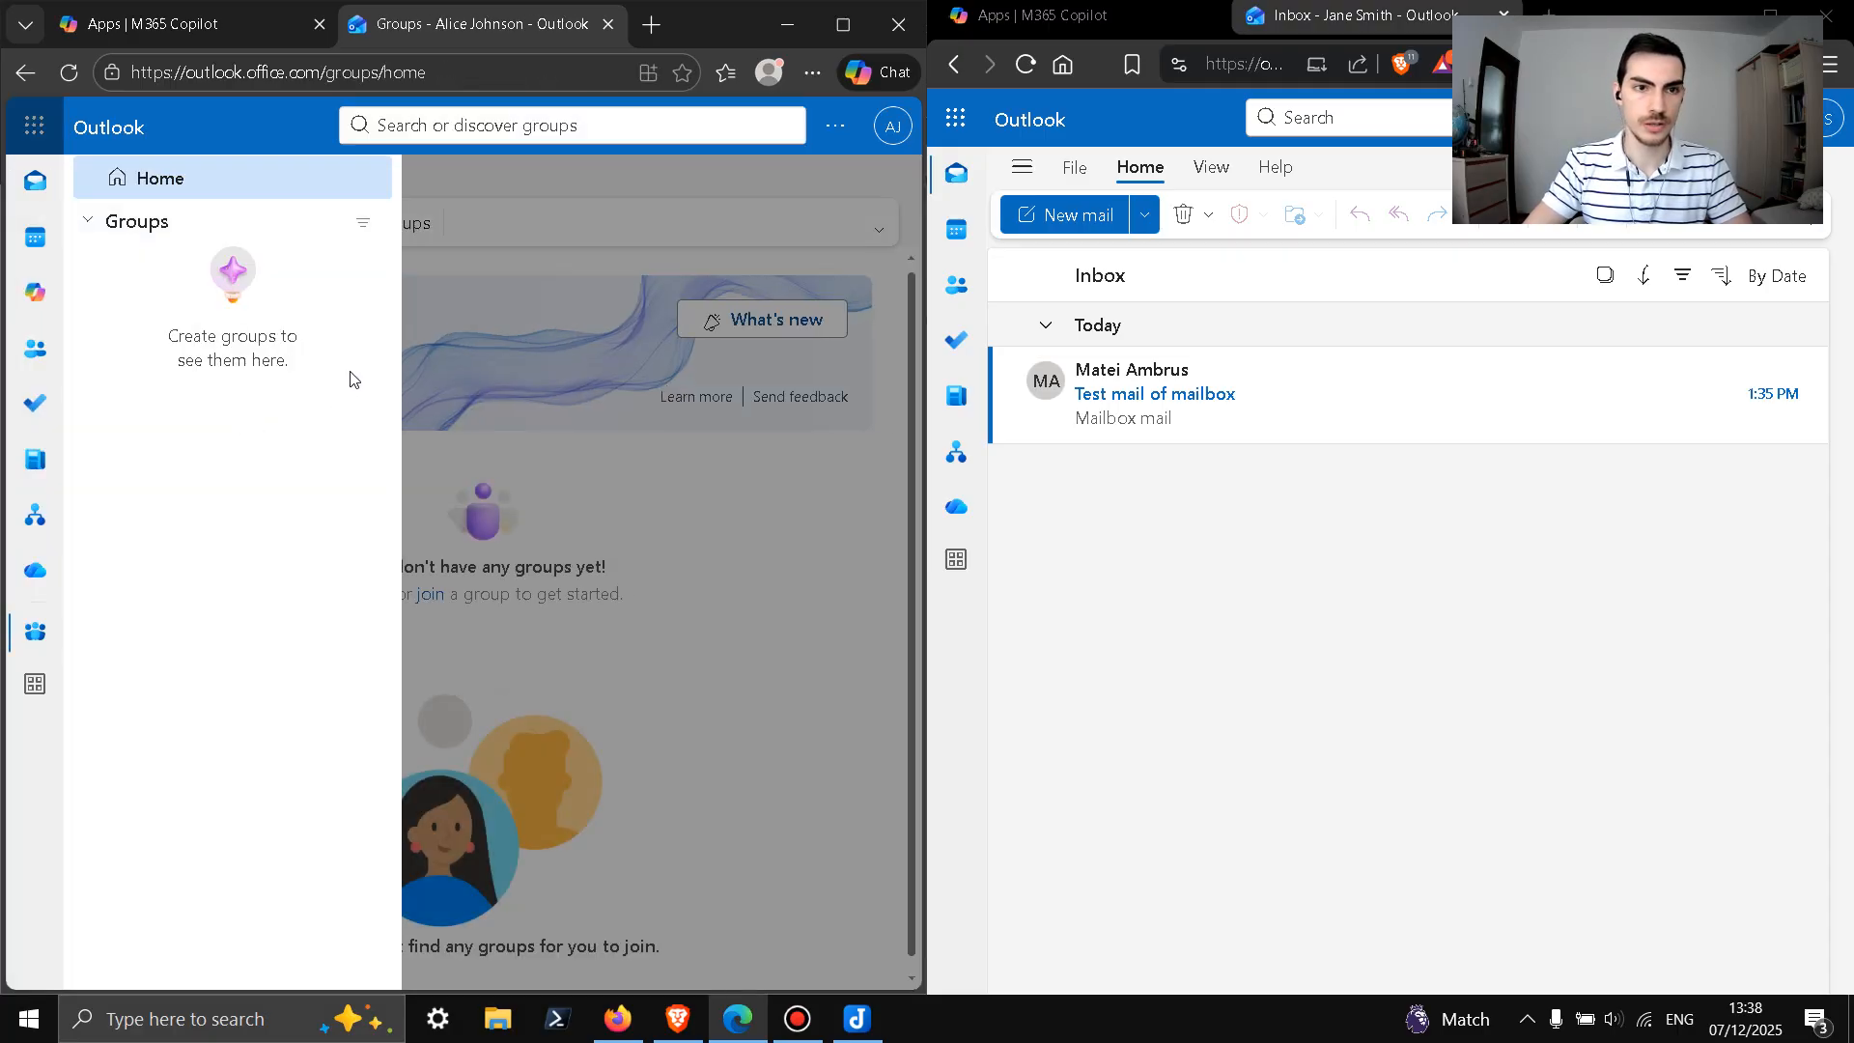
left_click(614, 489)
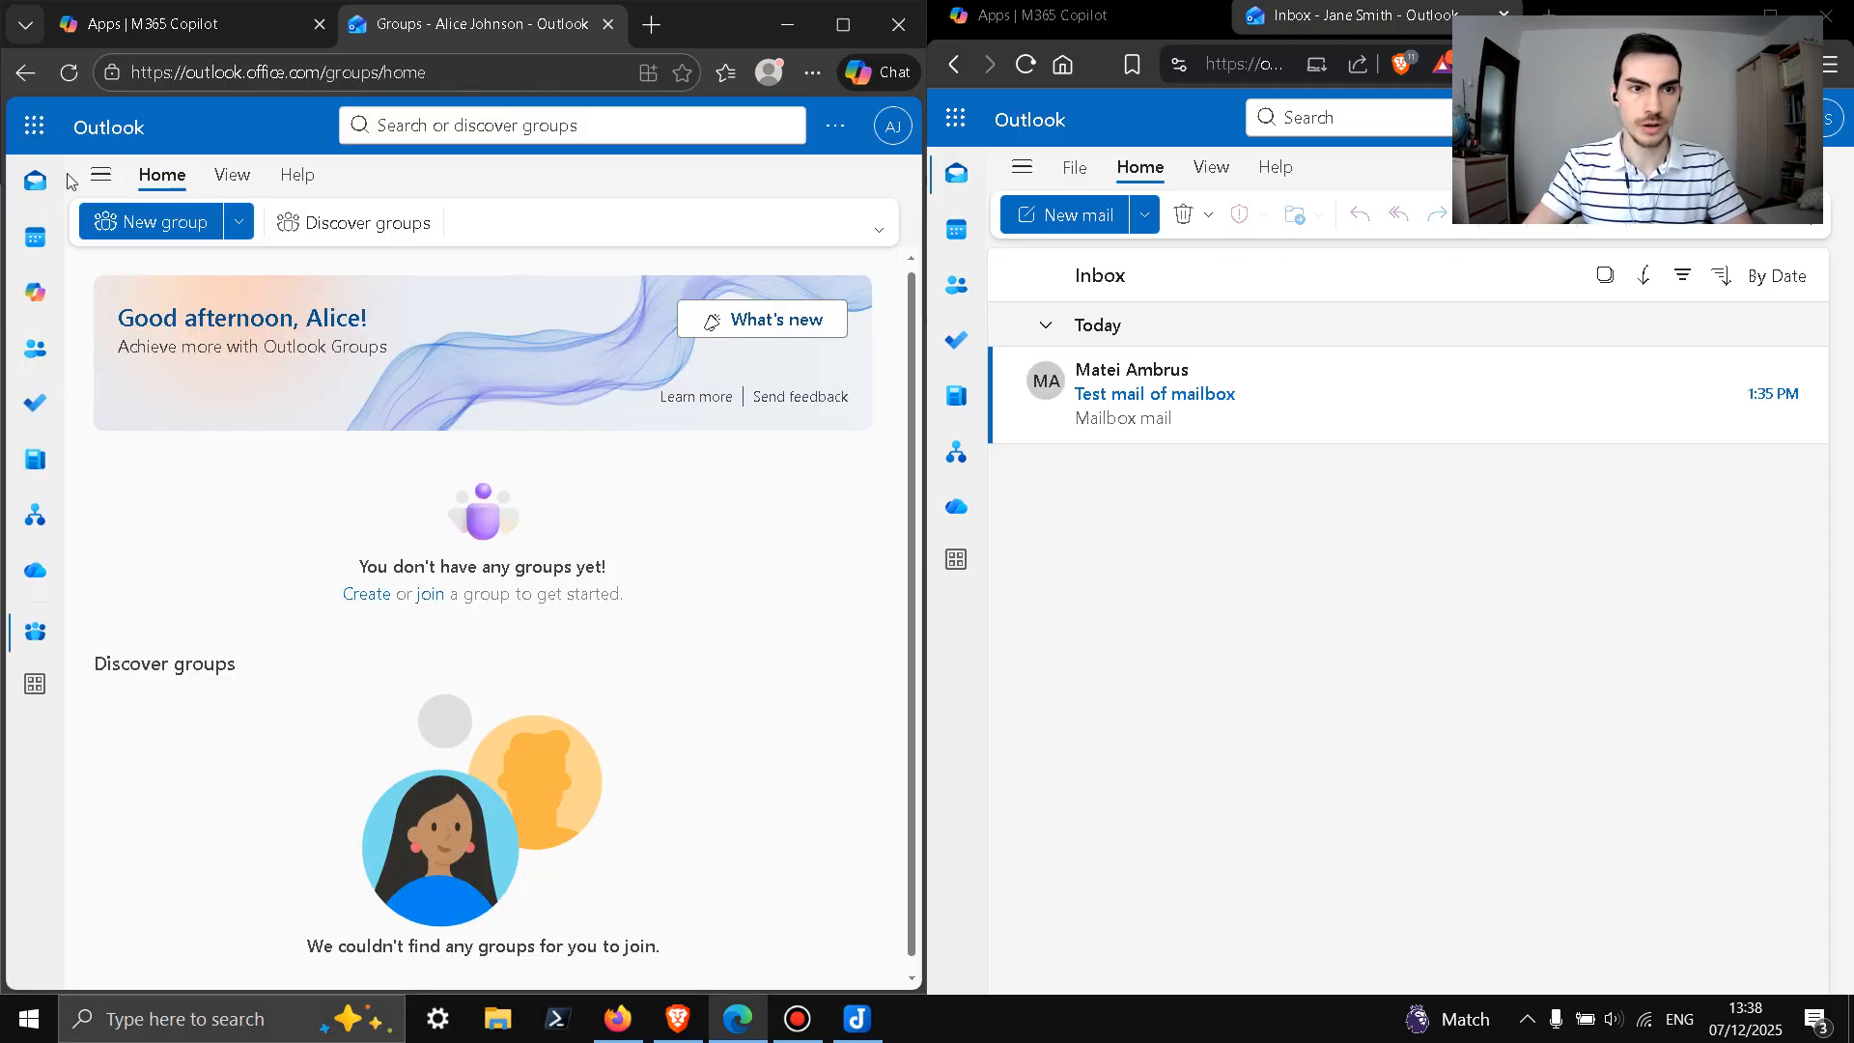
left_click(100, 175)
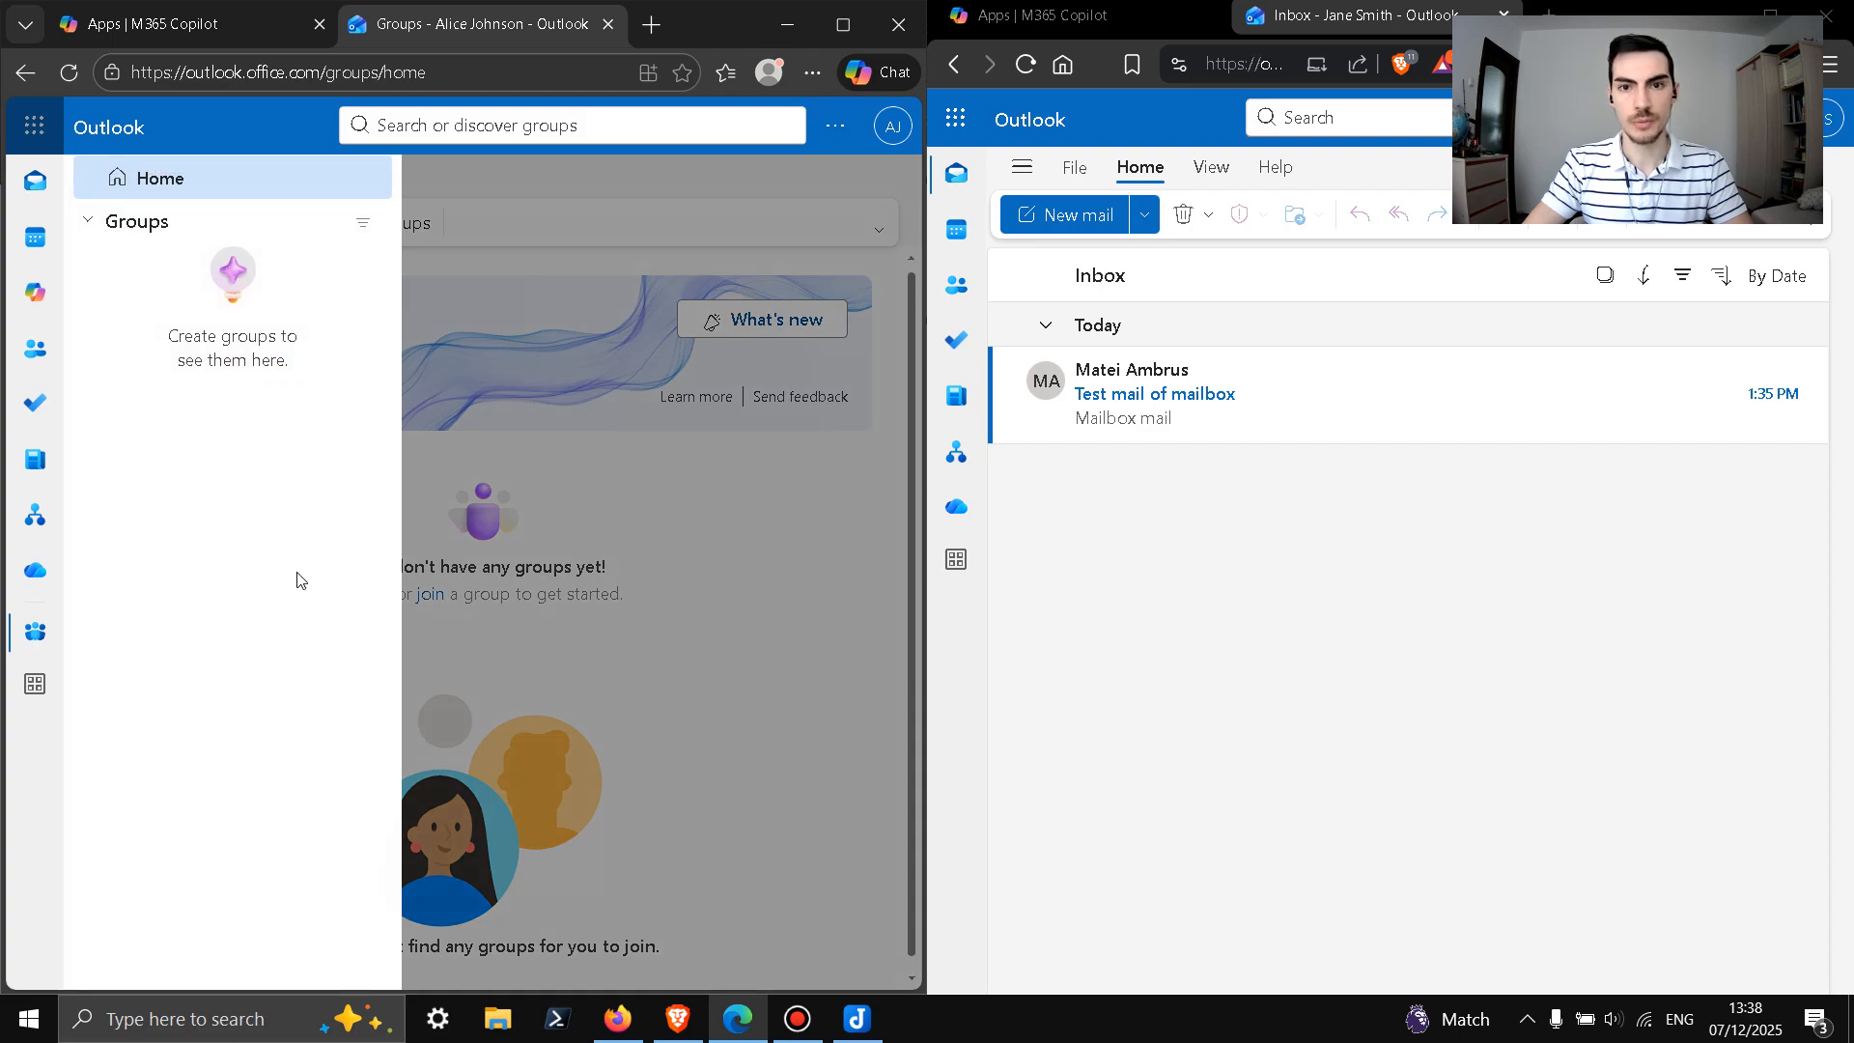
left_click(628, 483)
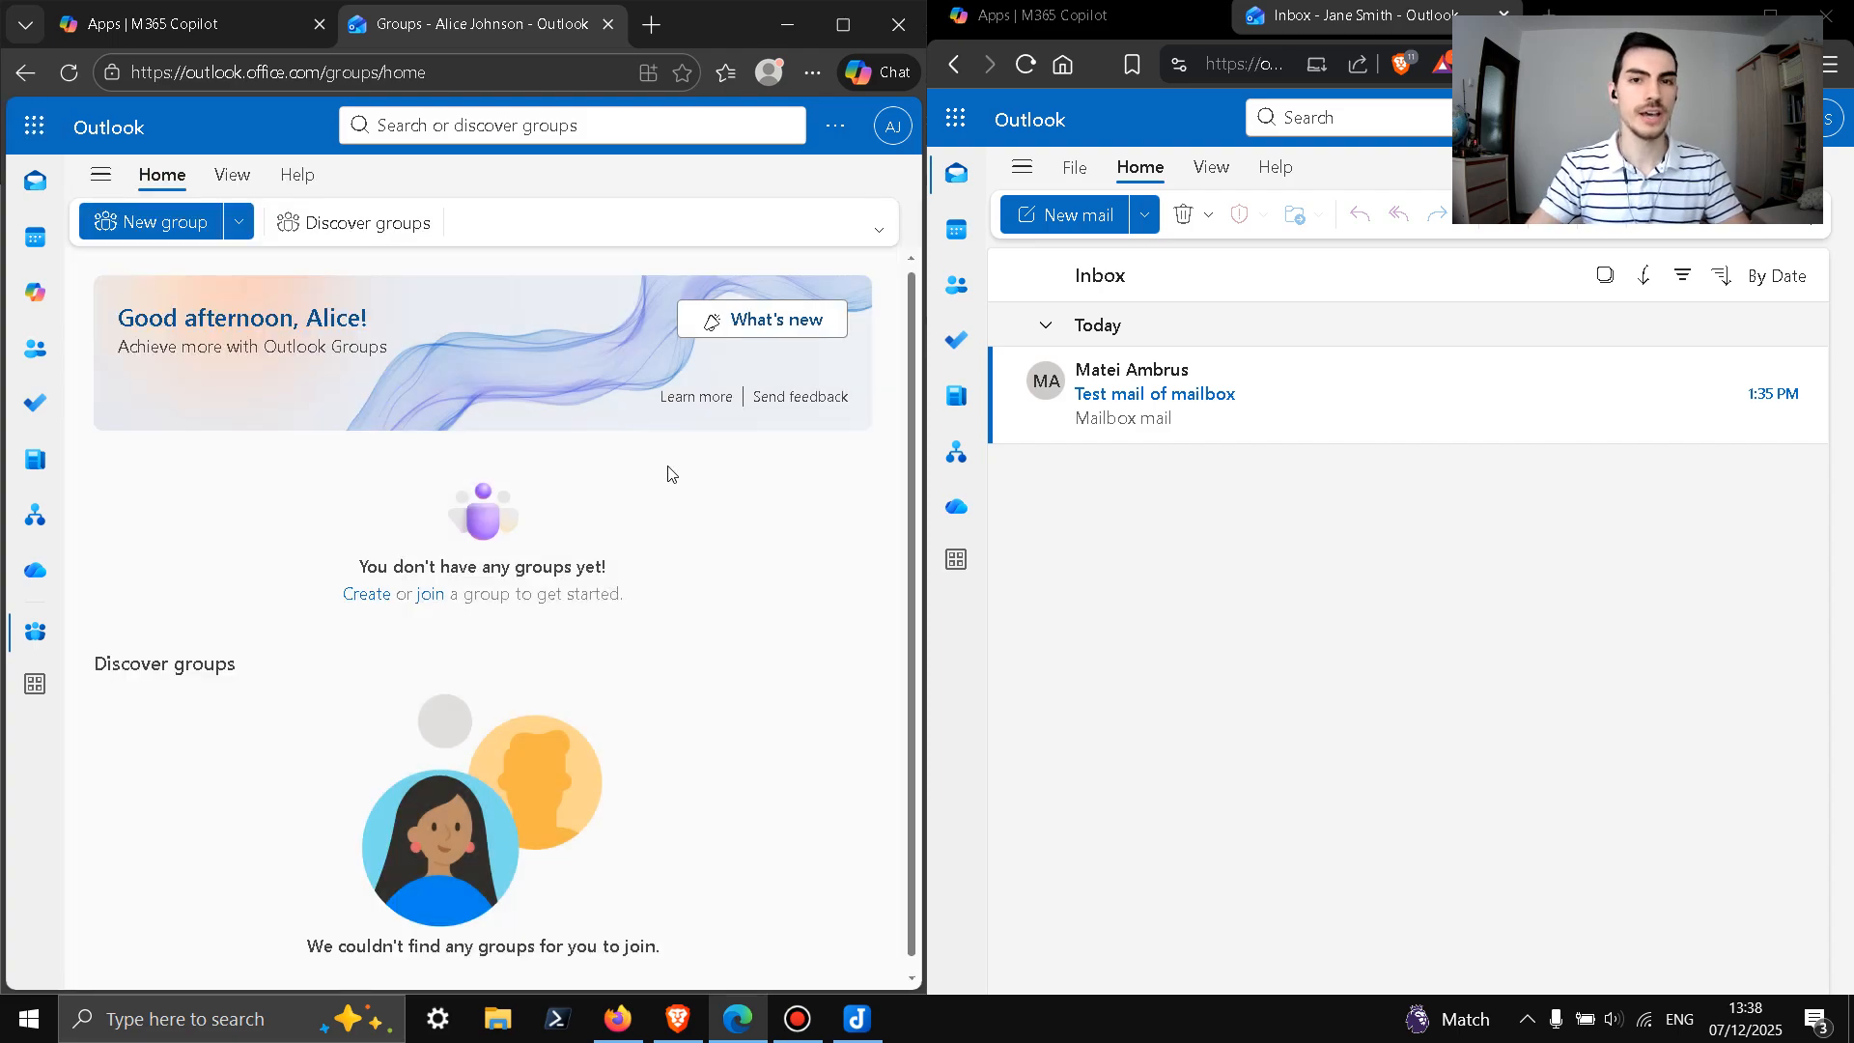
left_click(788, 29)
left_click(1780, 9)
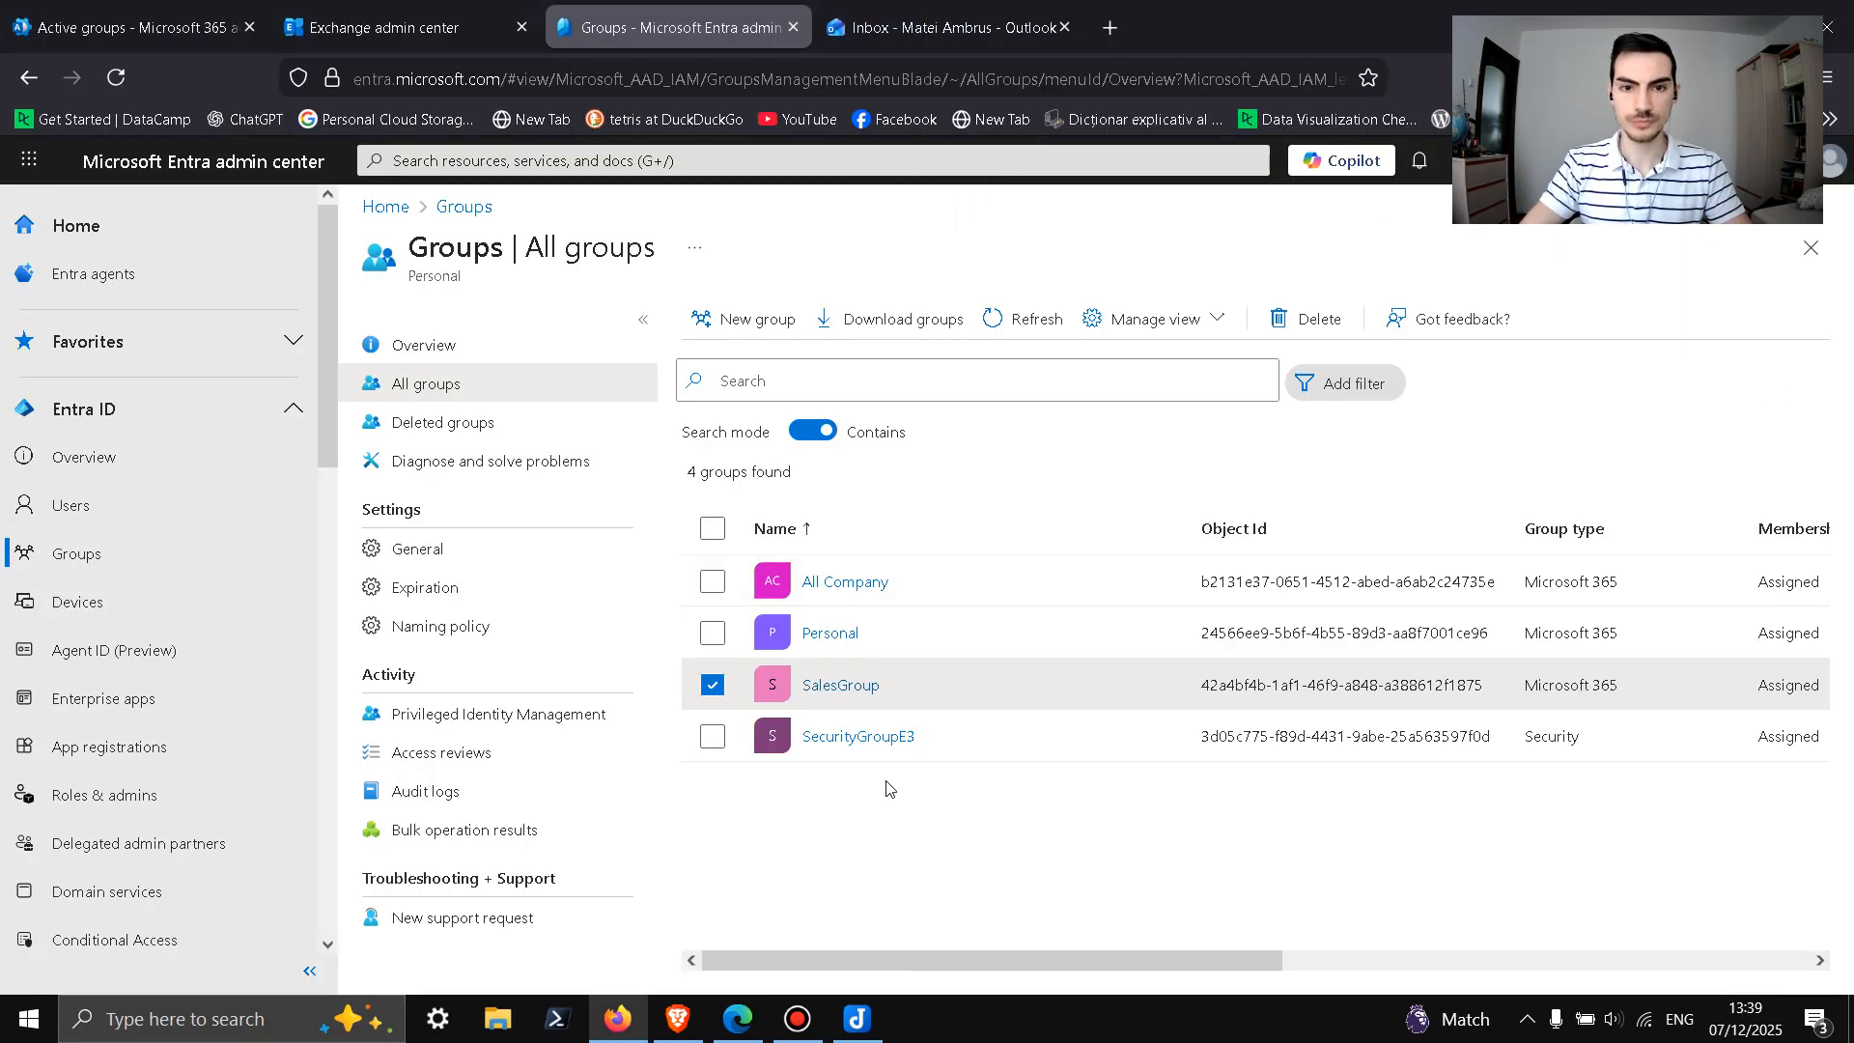
Step: Add two users as members of SalesGroup
left_click(835, 697)
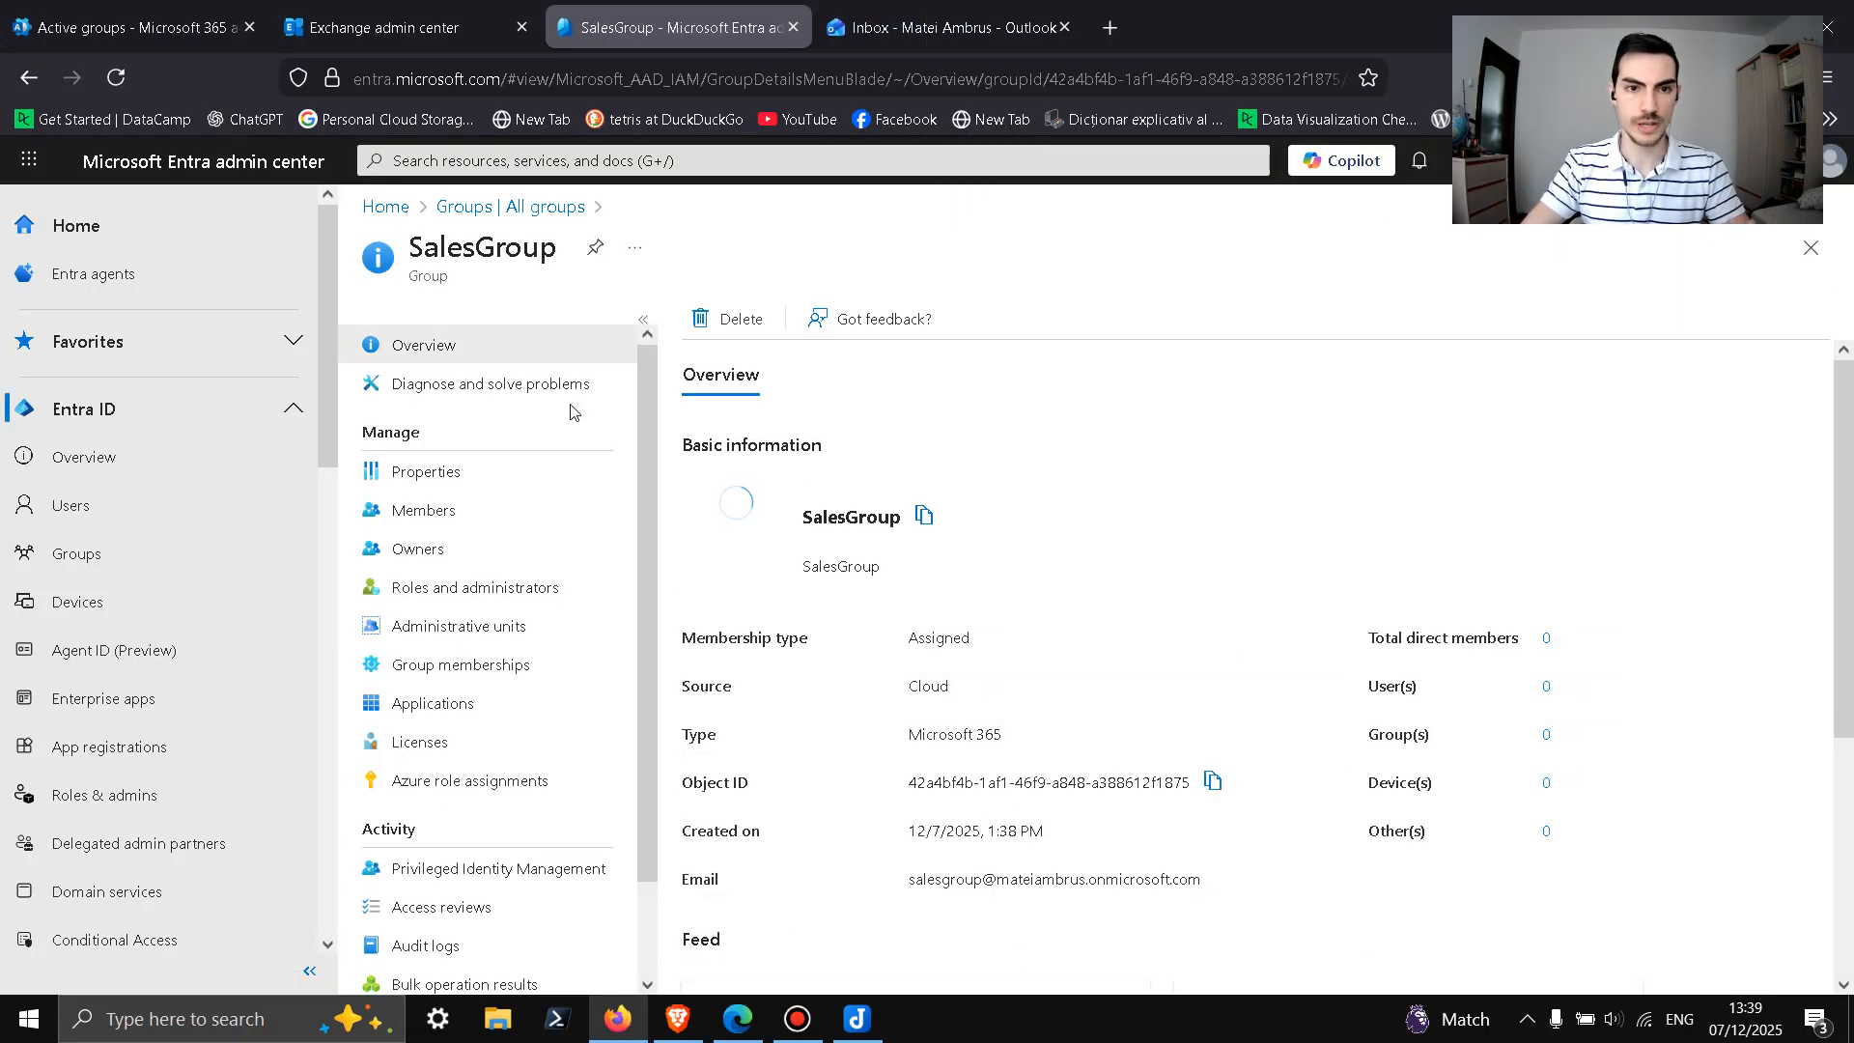
left_click(410, 514)
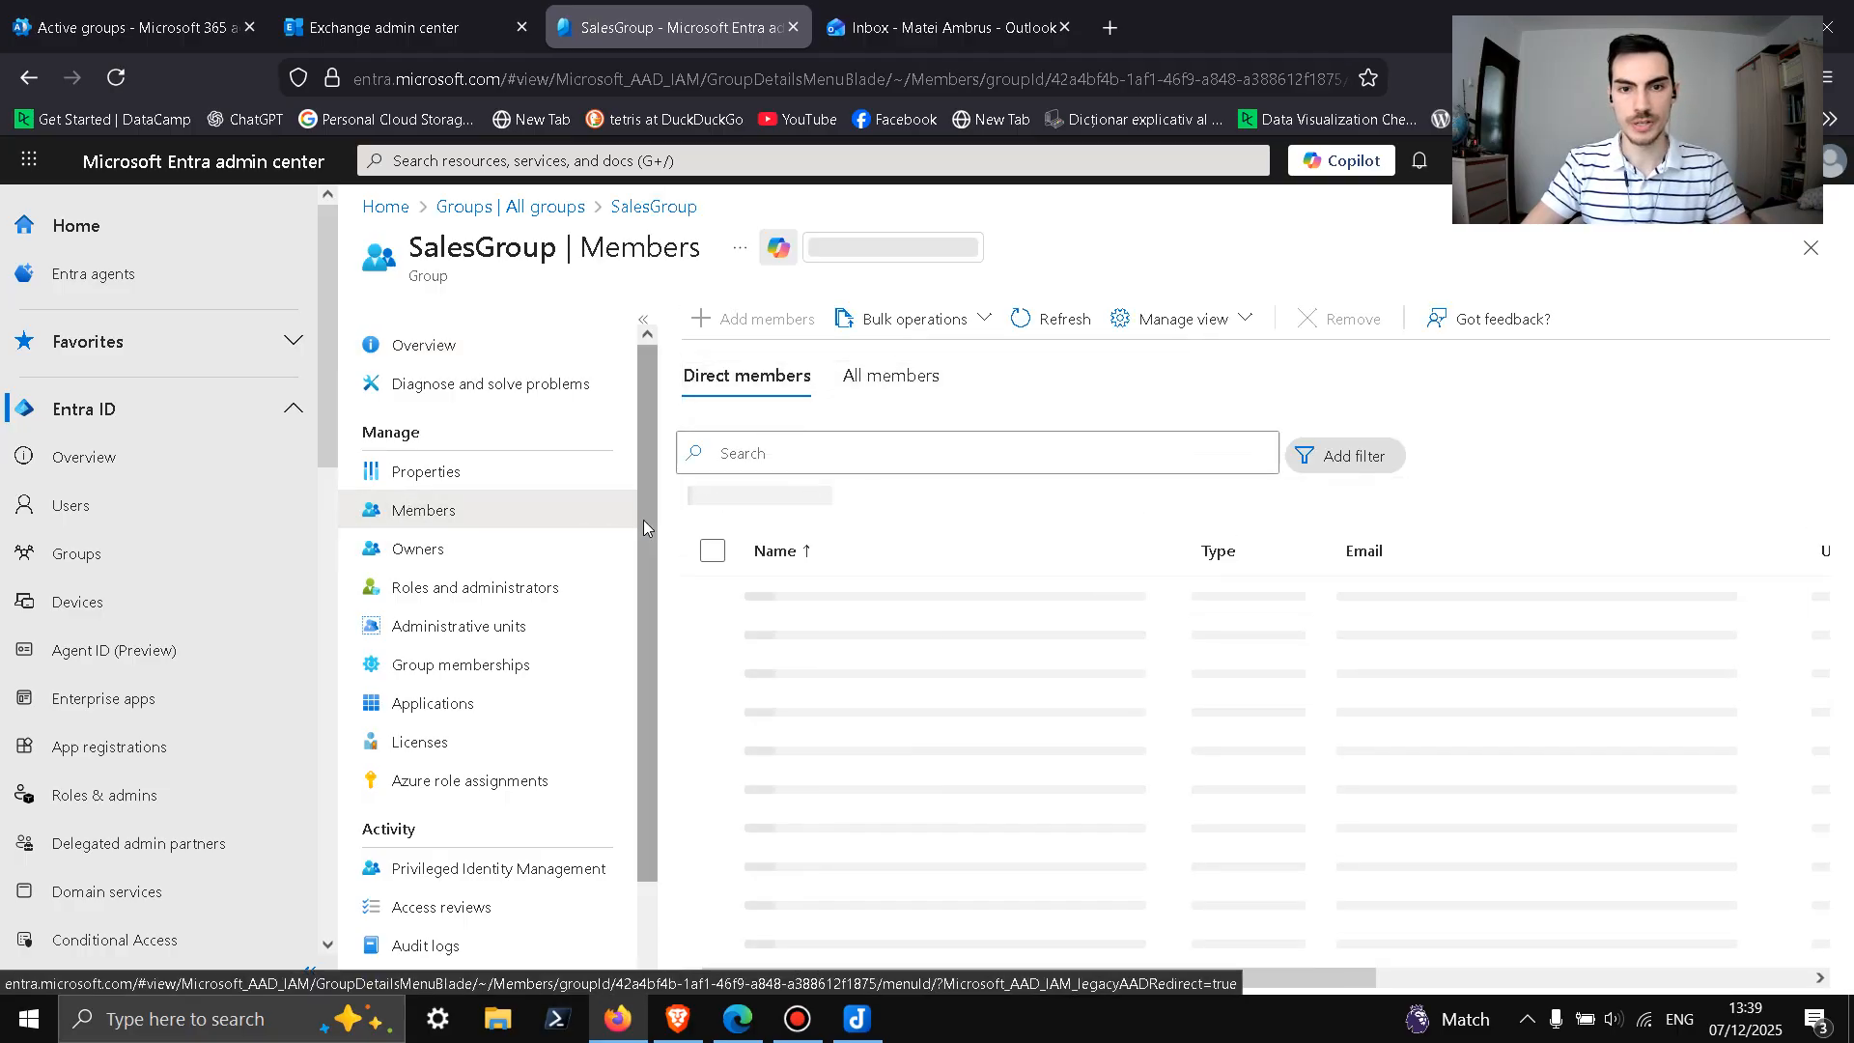
left_click(734, 321)
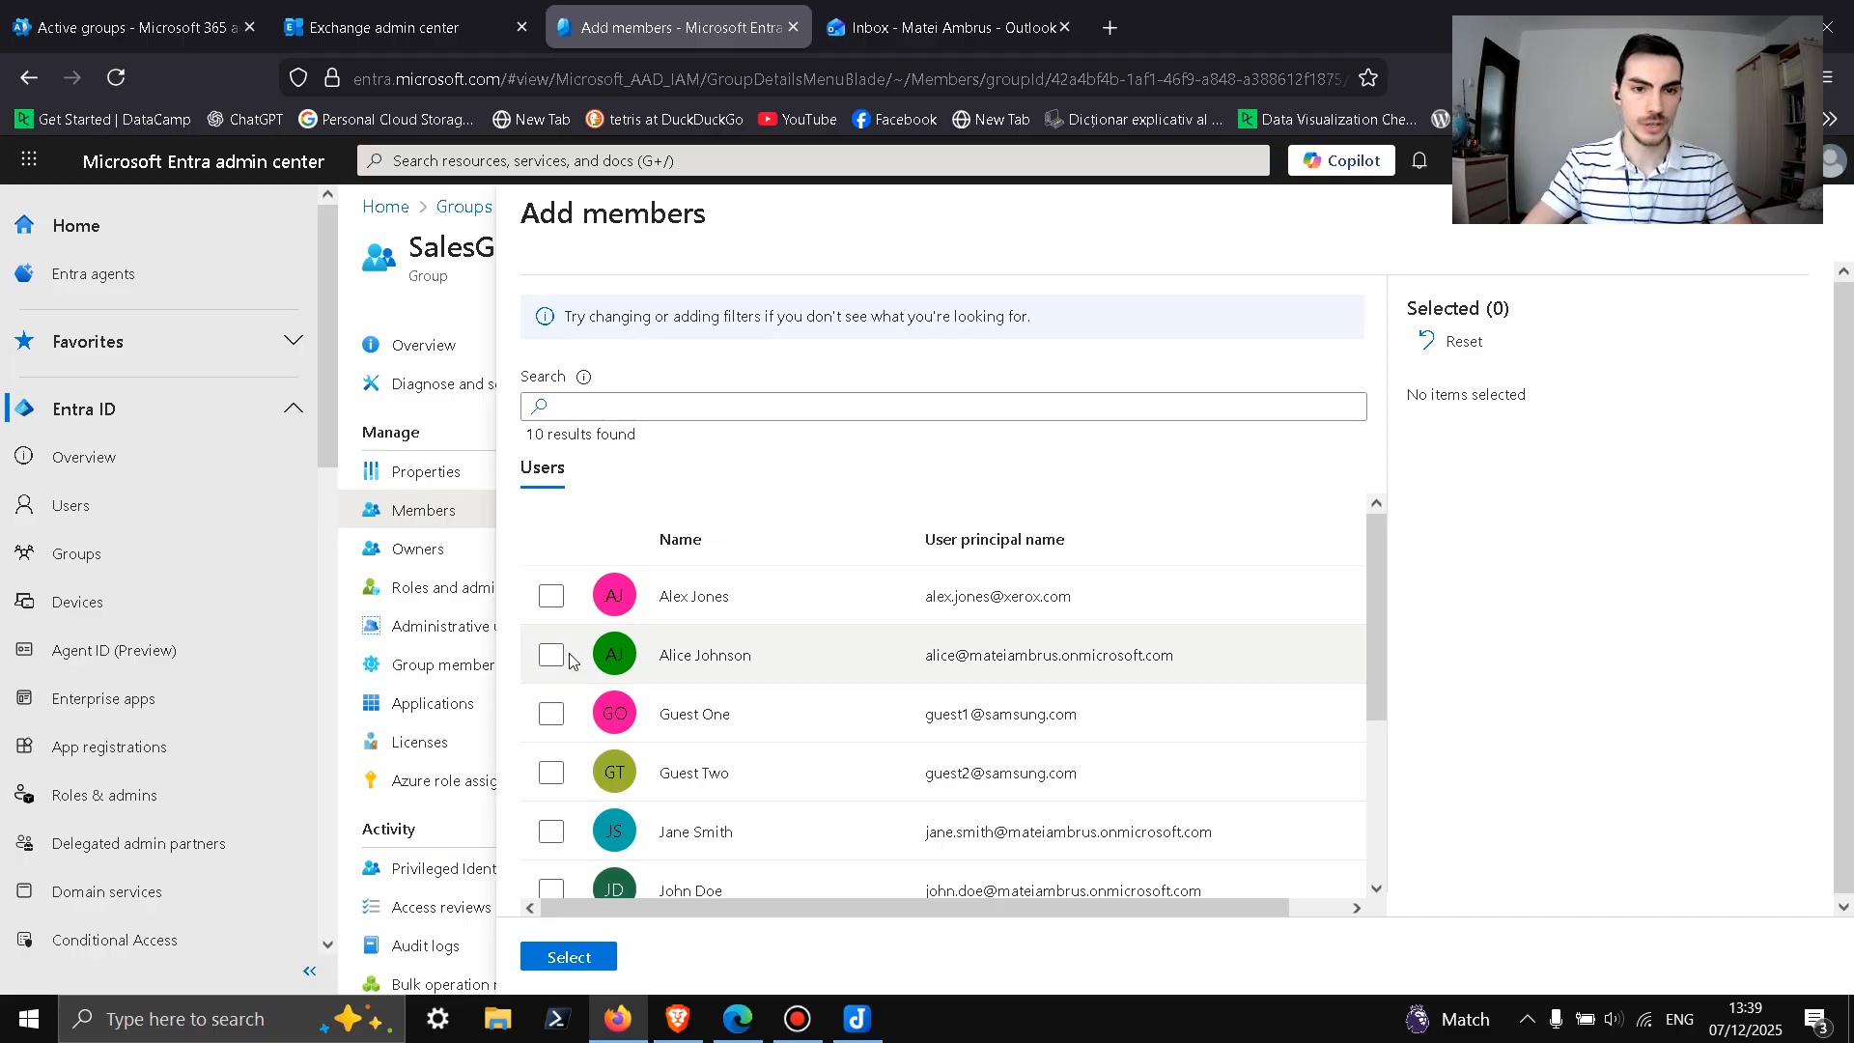
left_click(551, 655)
scroll(559, 744, "down", 2)
left_click(552, 704)
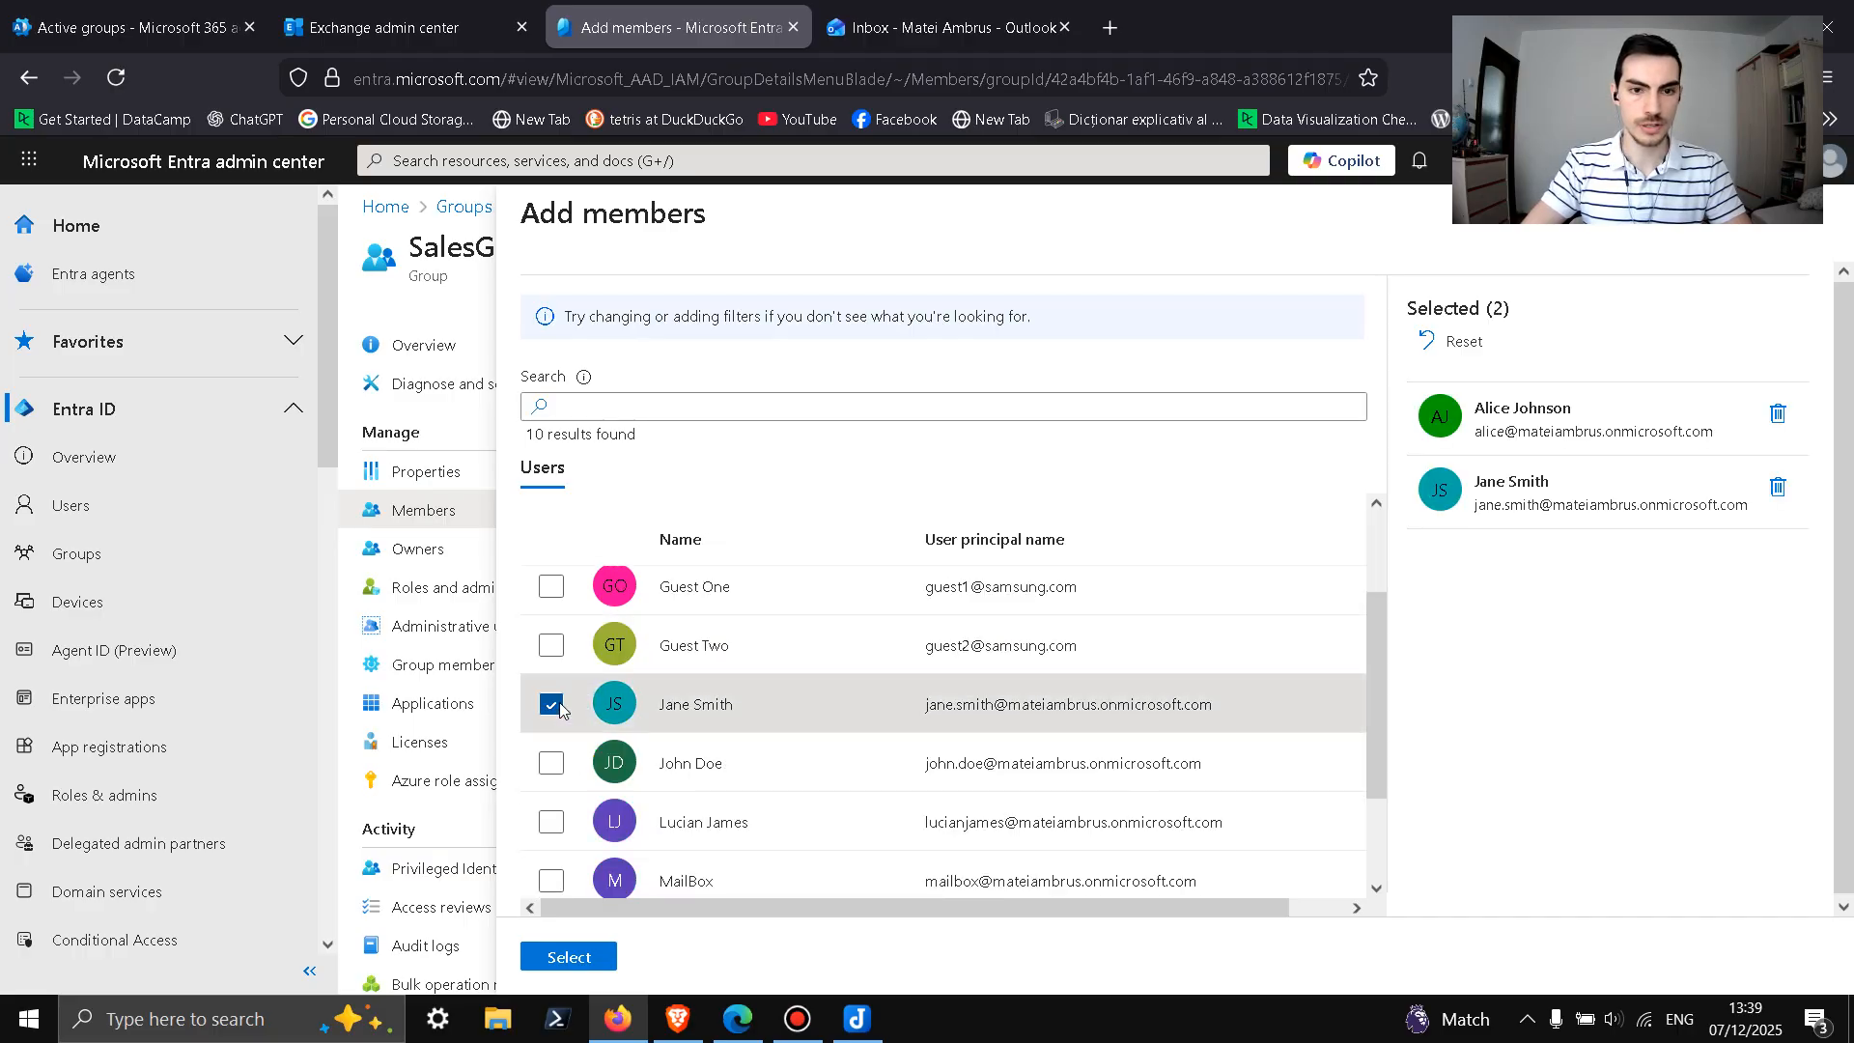
scroll(580, 772, "up", 2)
left_click(578, 958)
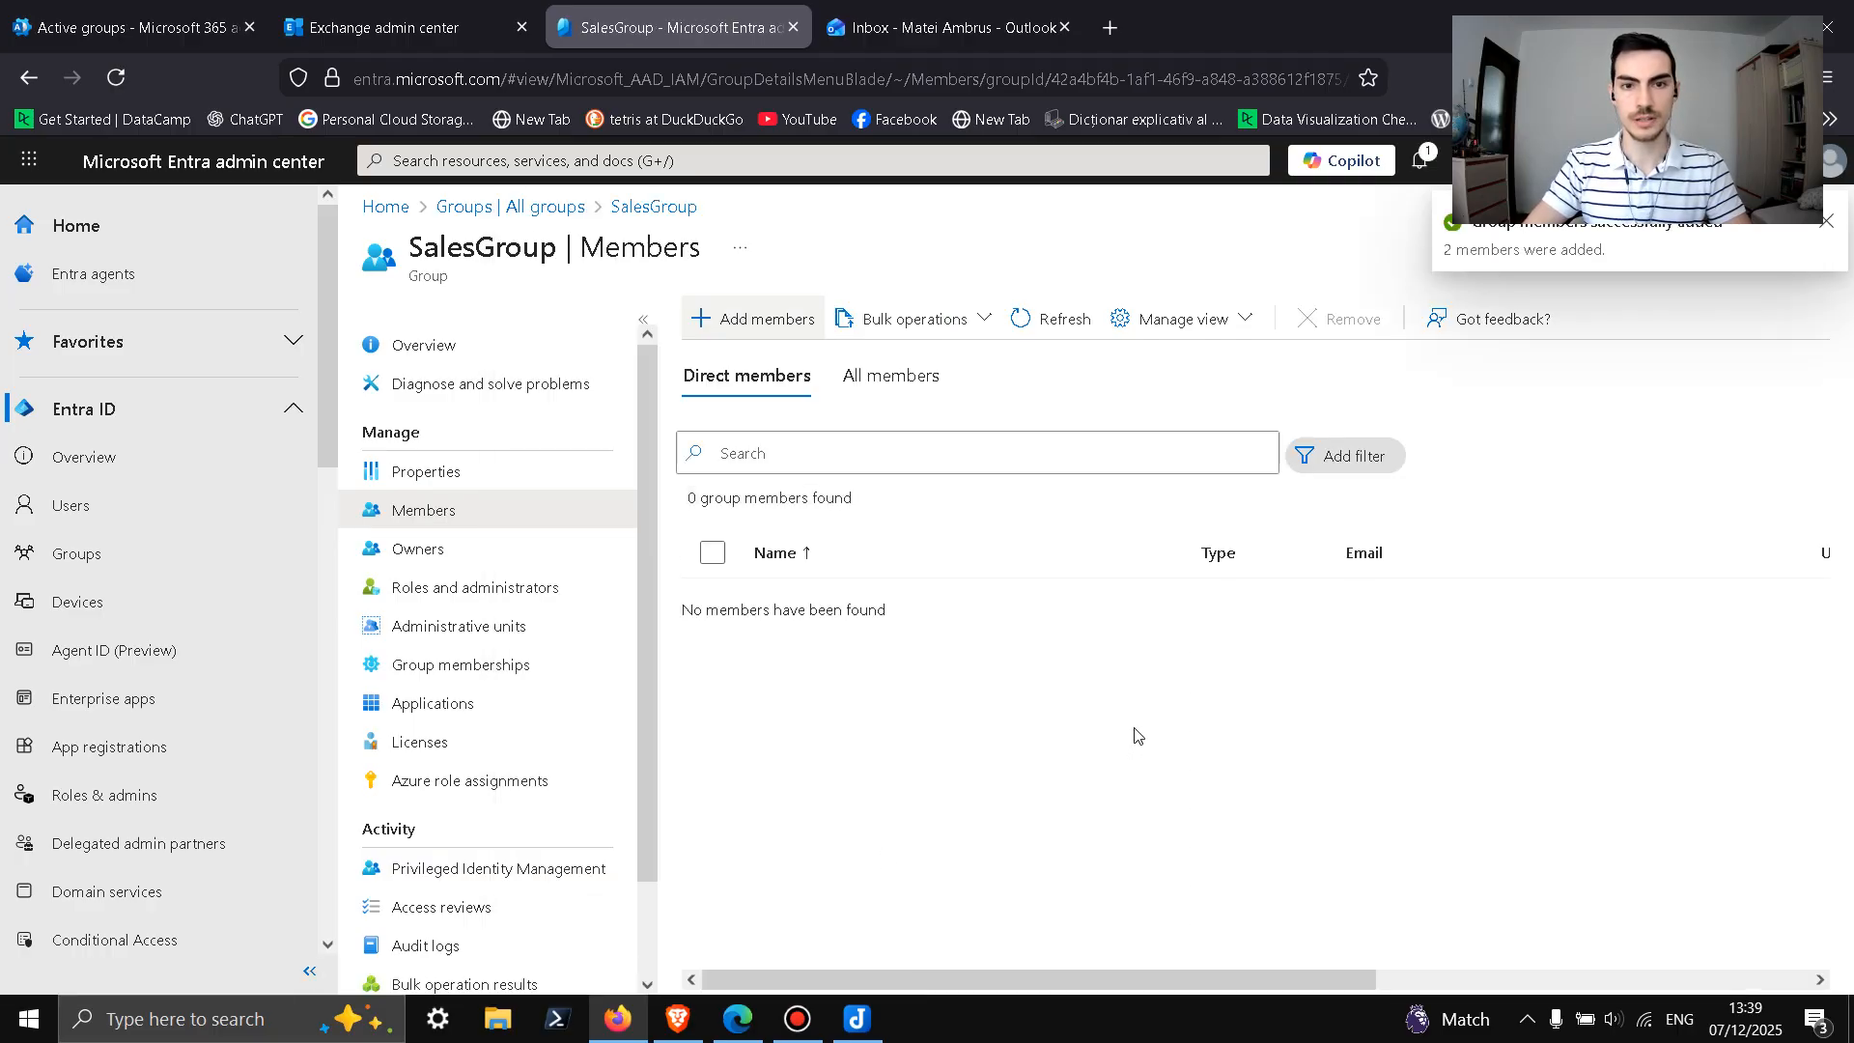
Step: Reload and confirm SalesGroup has a single owner, then minimize the browser
left_click(116, 77)
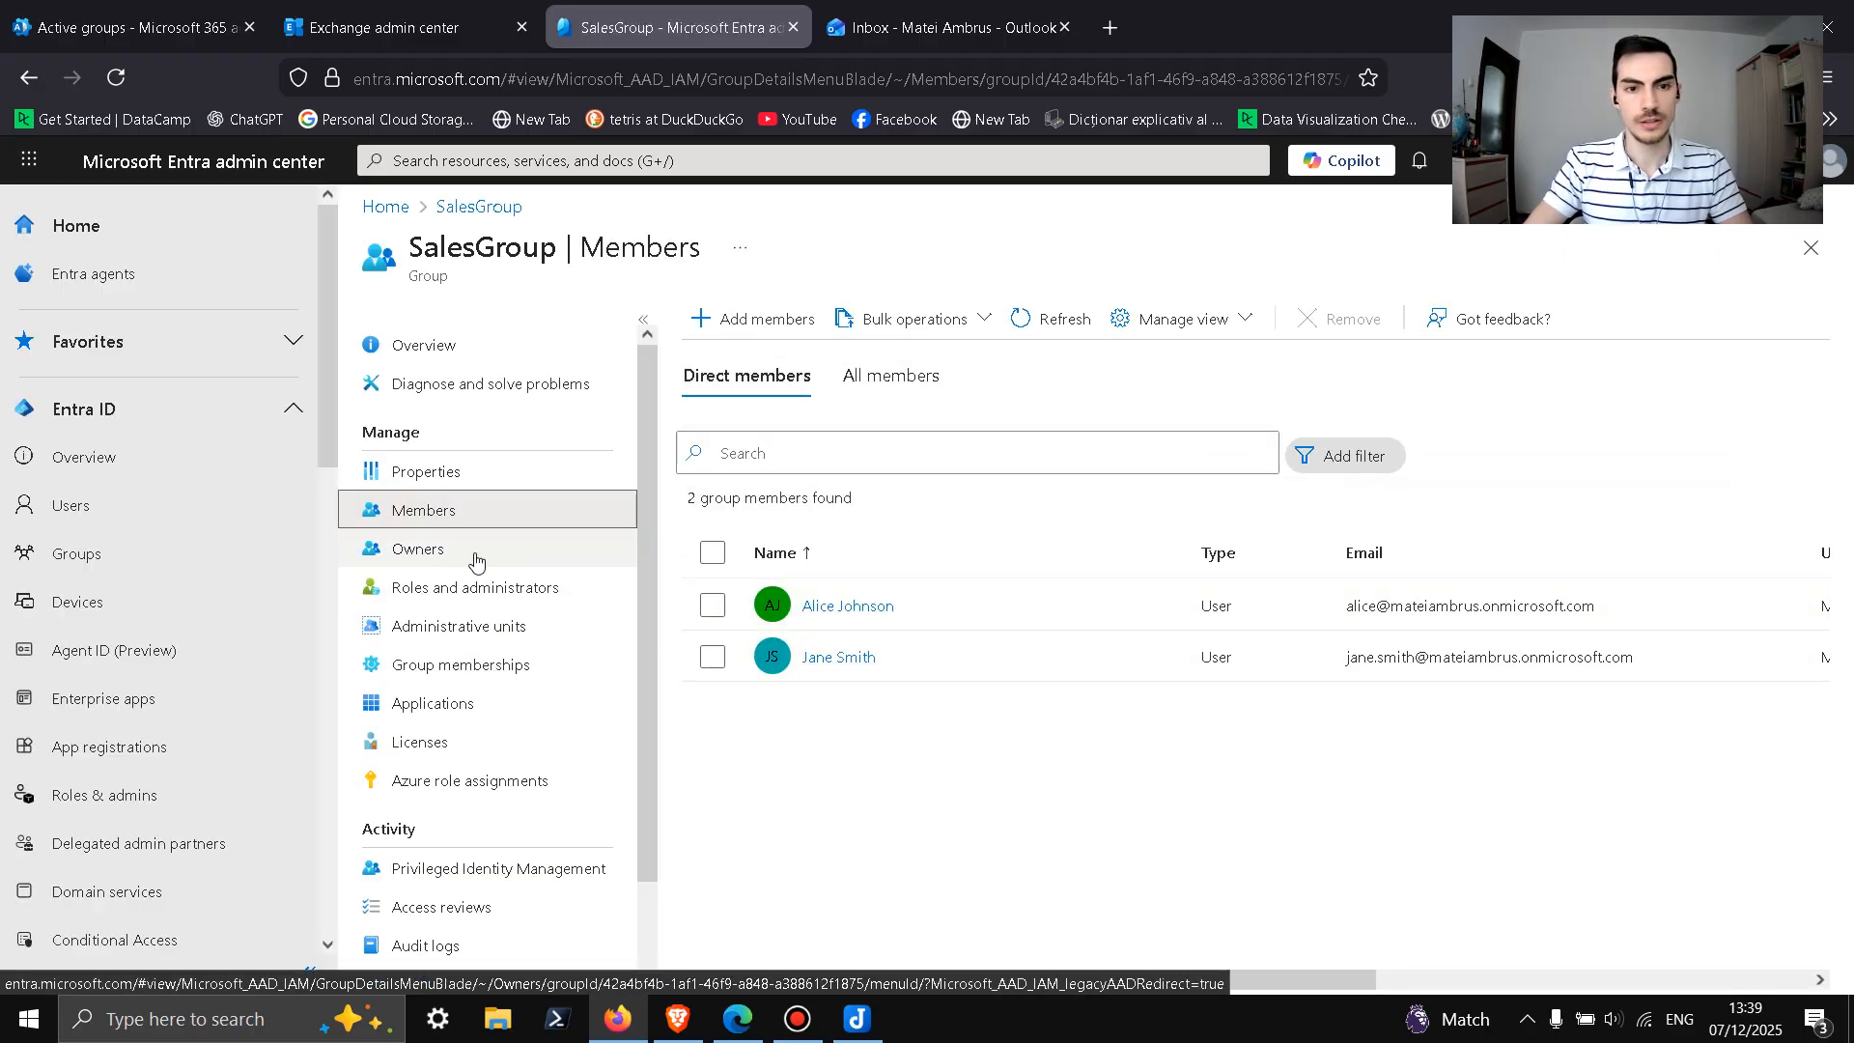
left_click(446, 558)
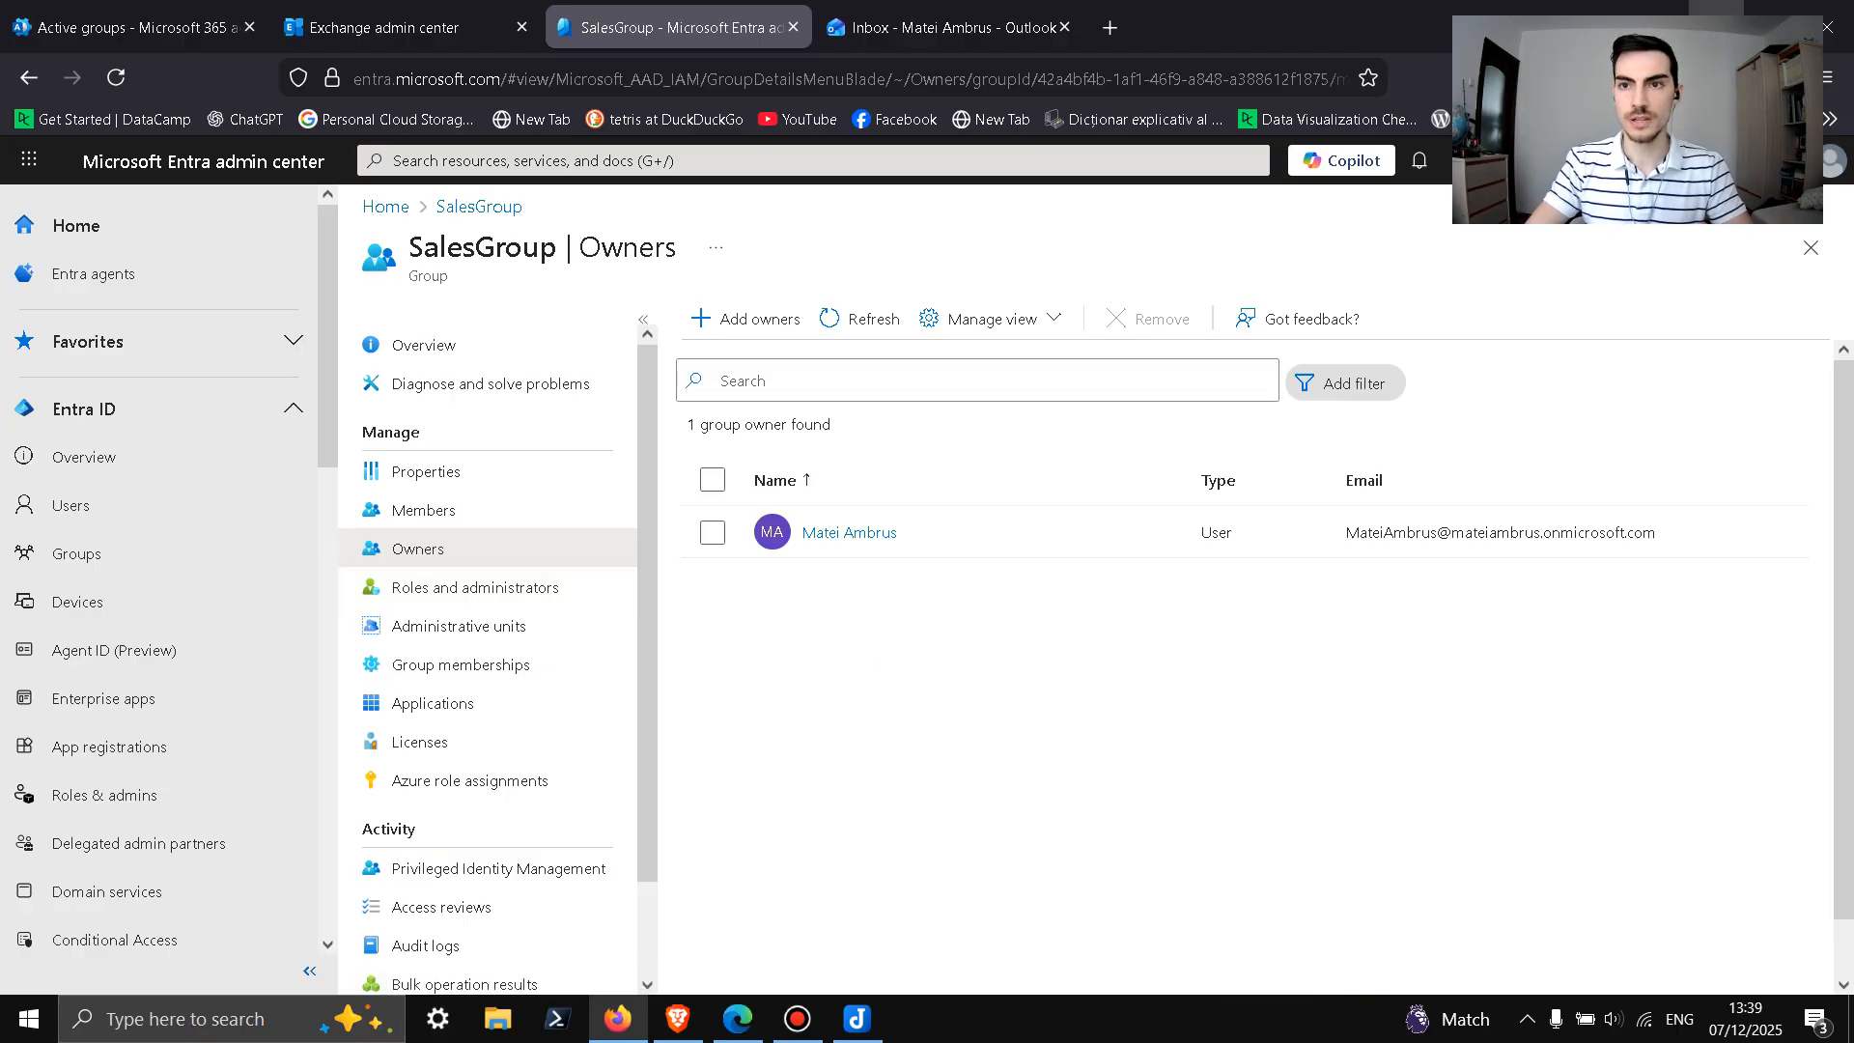
left_click(1716, 27)
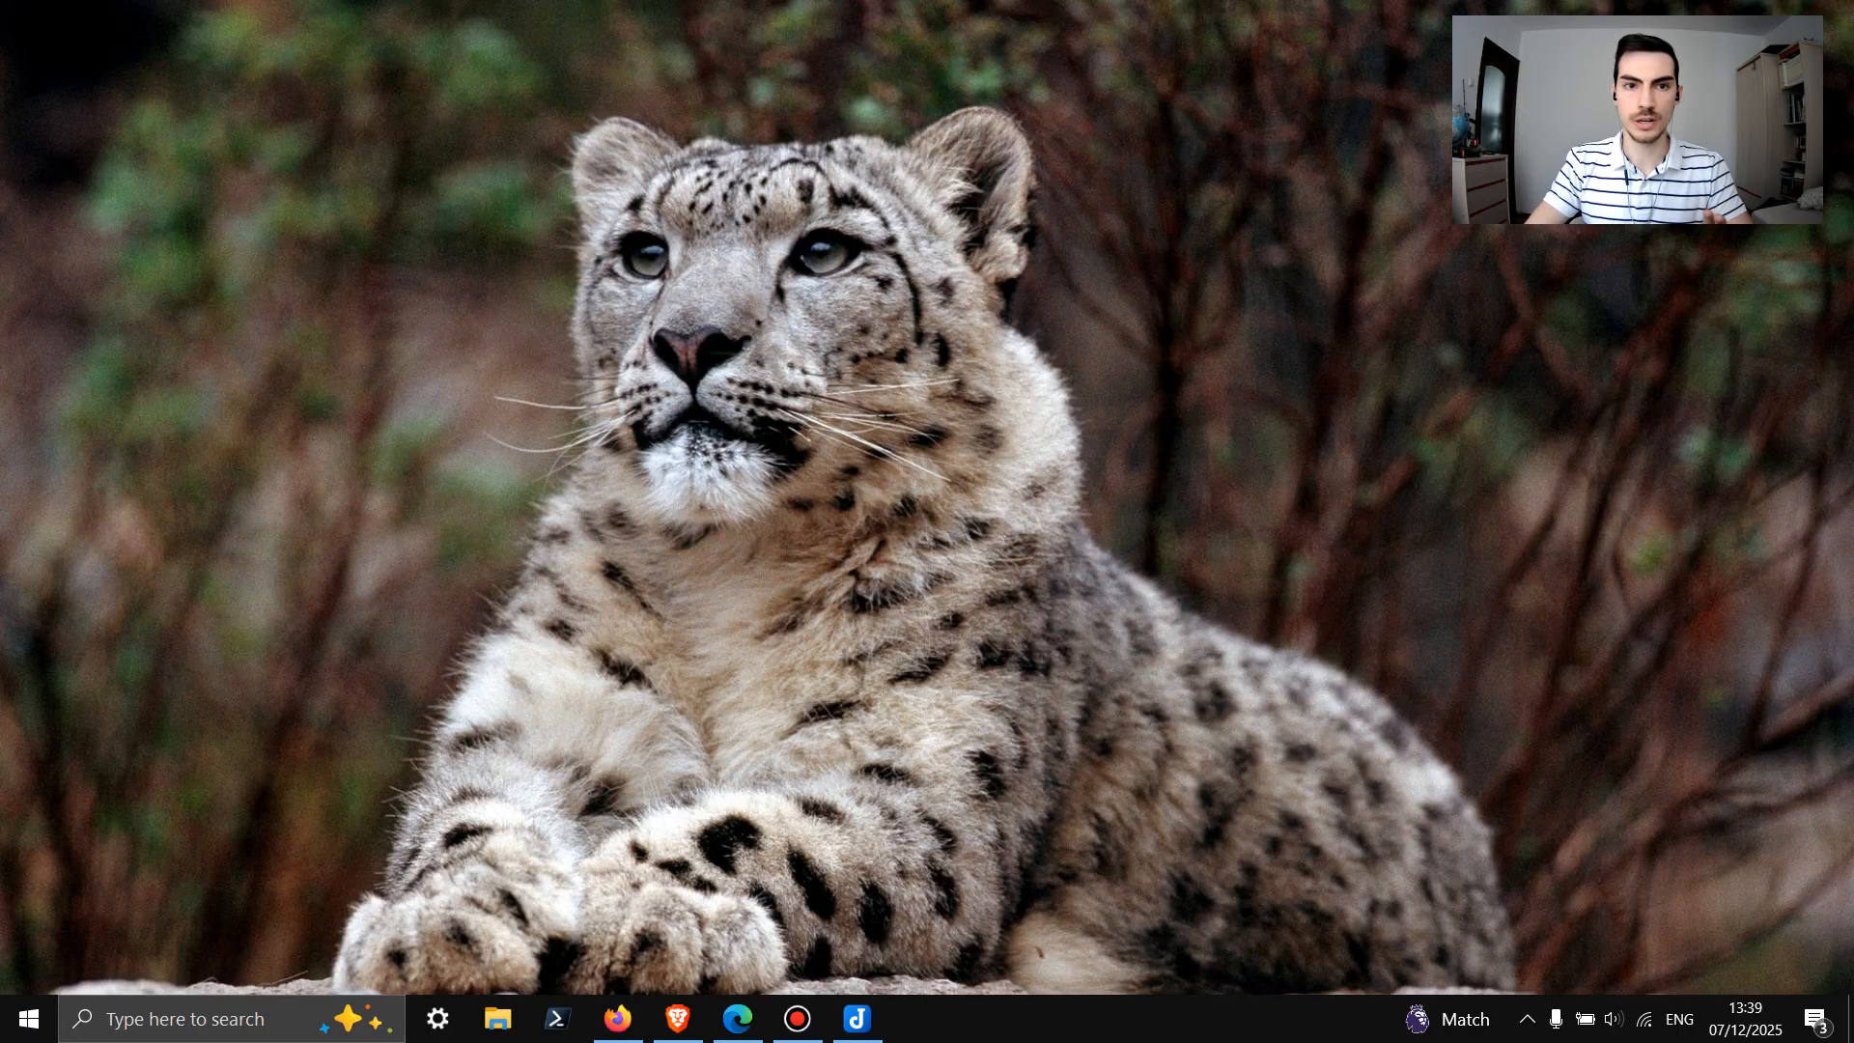
Step: Open SalesGroup from Outlook's Groups home, showing it as a 2-member private group
left_click(679, 1020)
left_click(737, 1020)
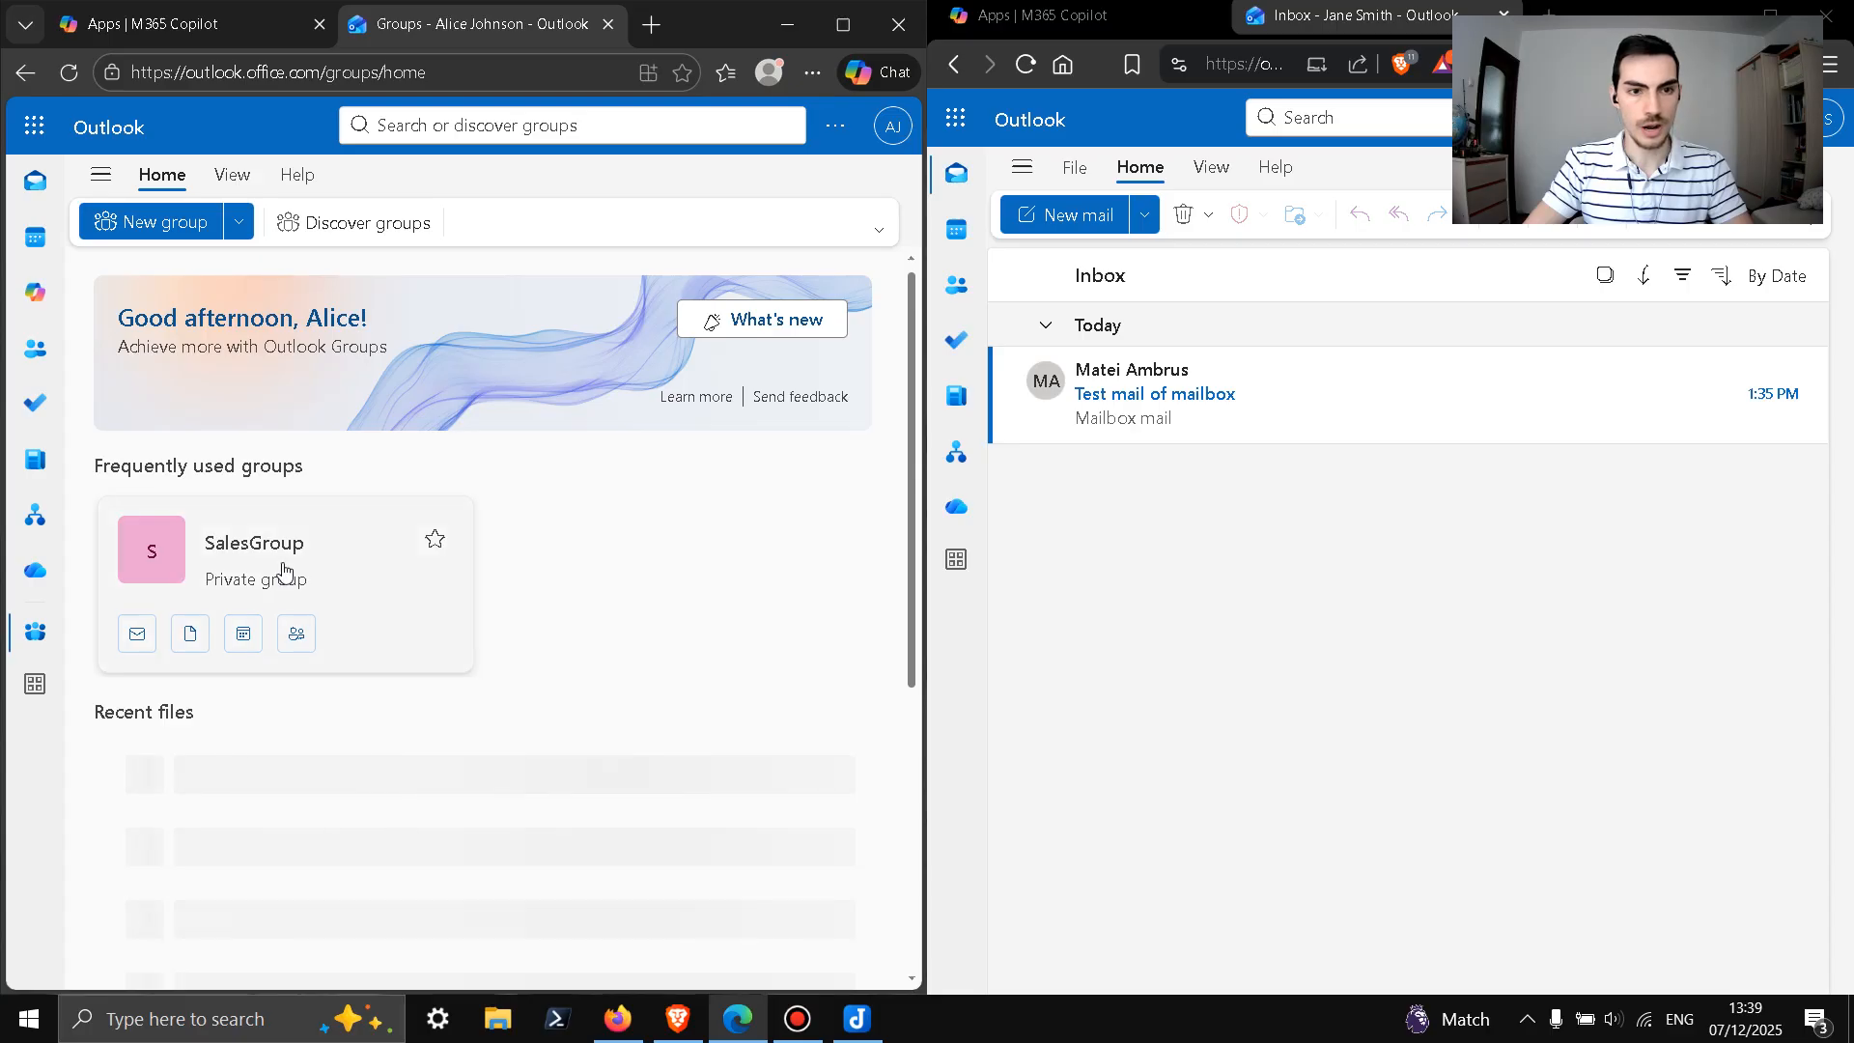
left_click(101, 175)
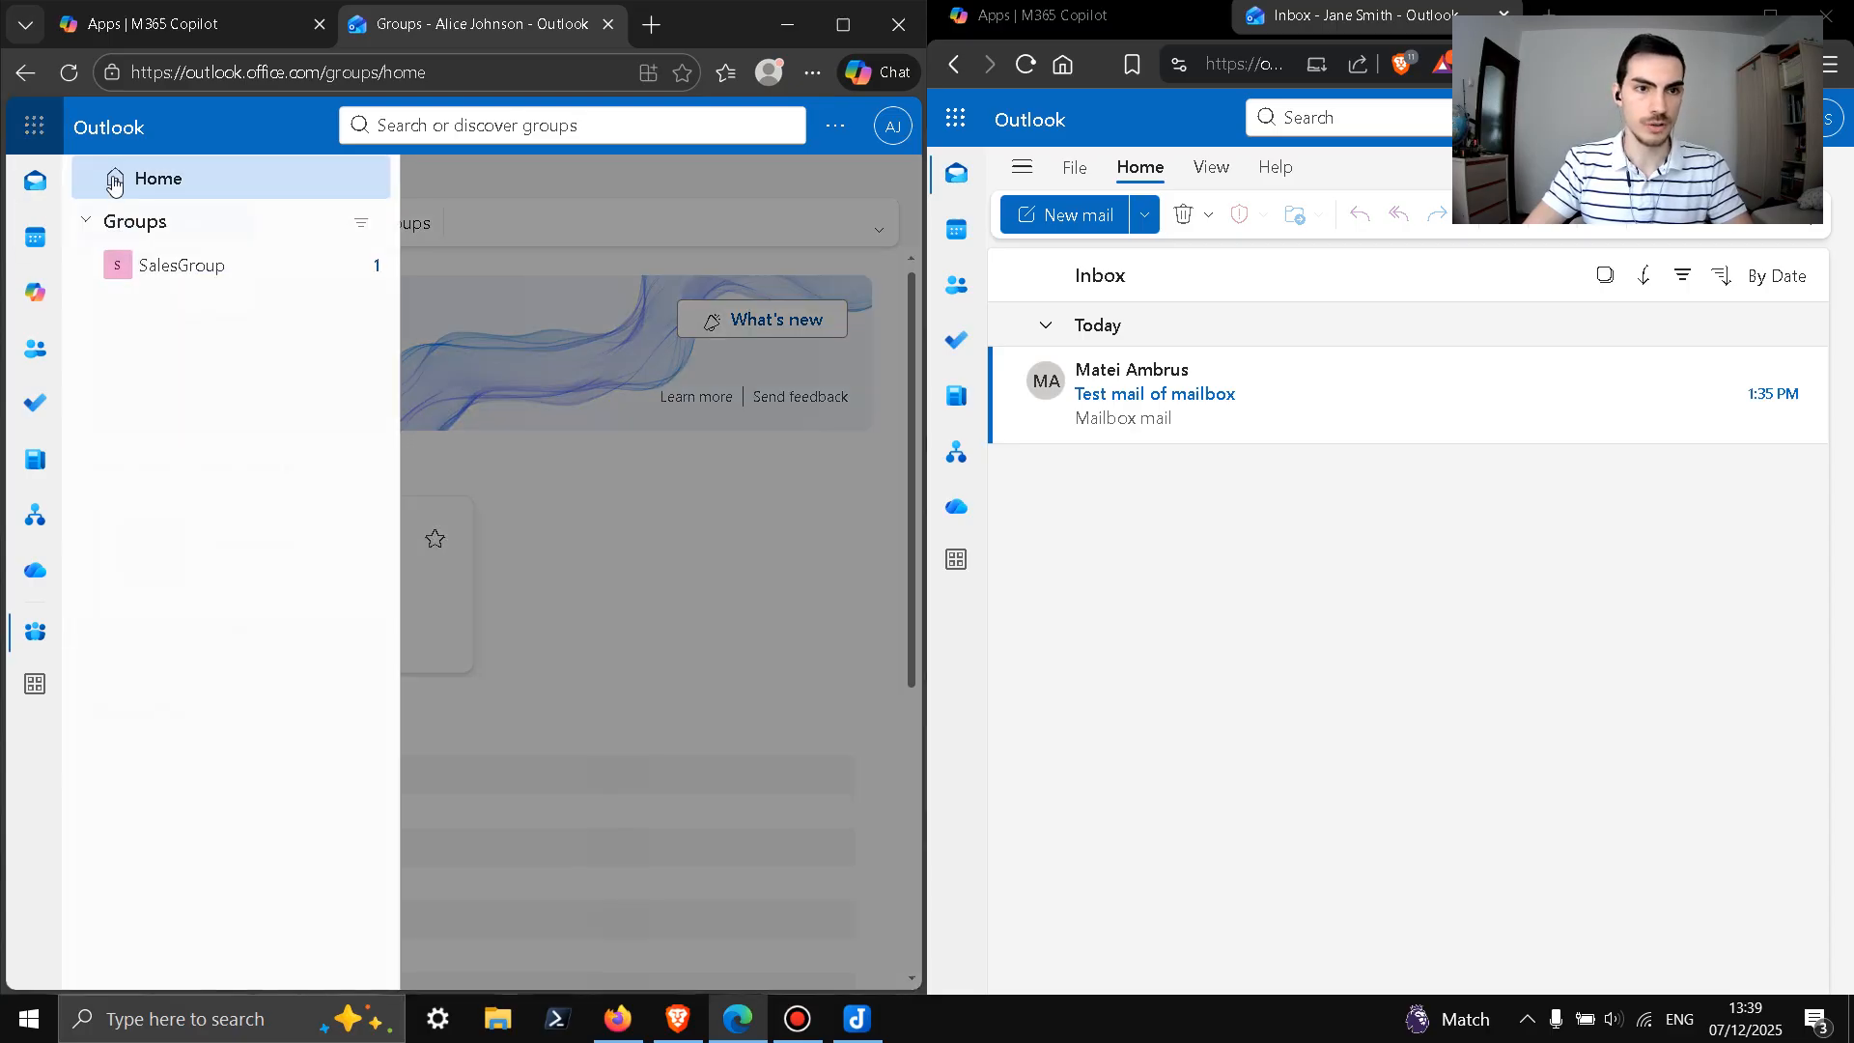
left_click(503, 268)
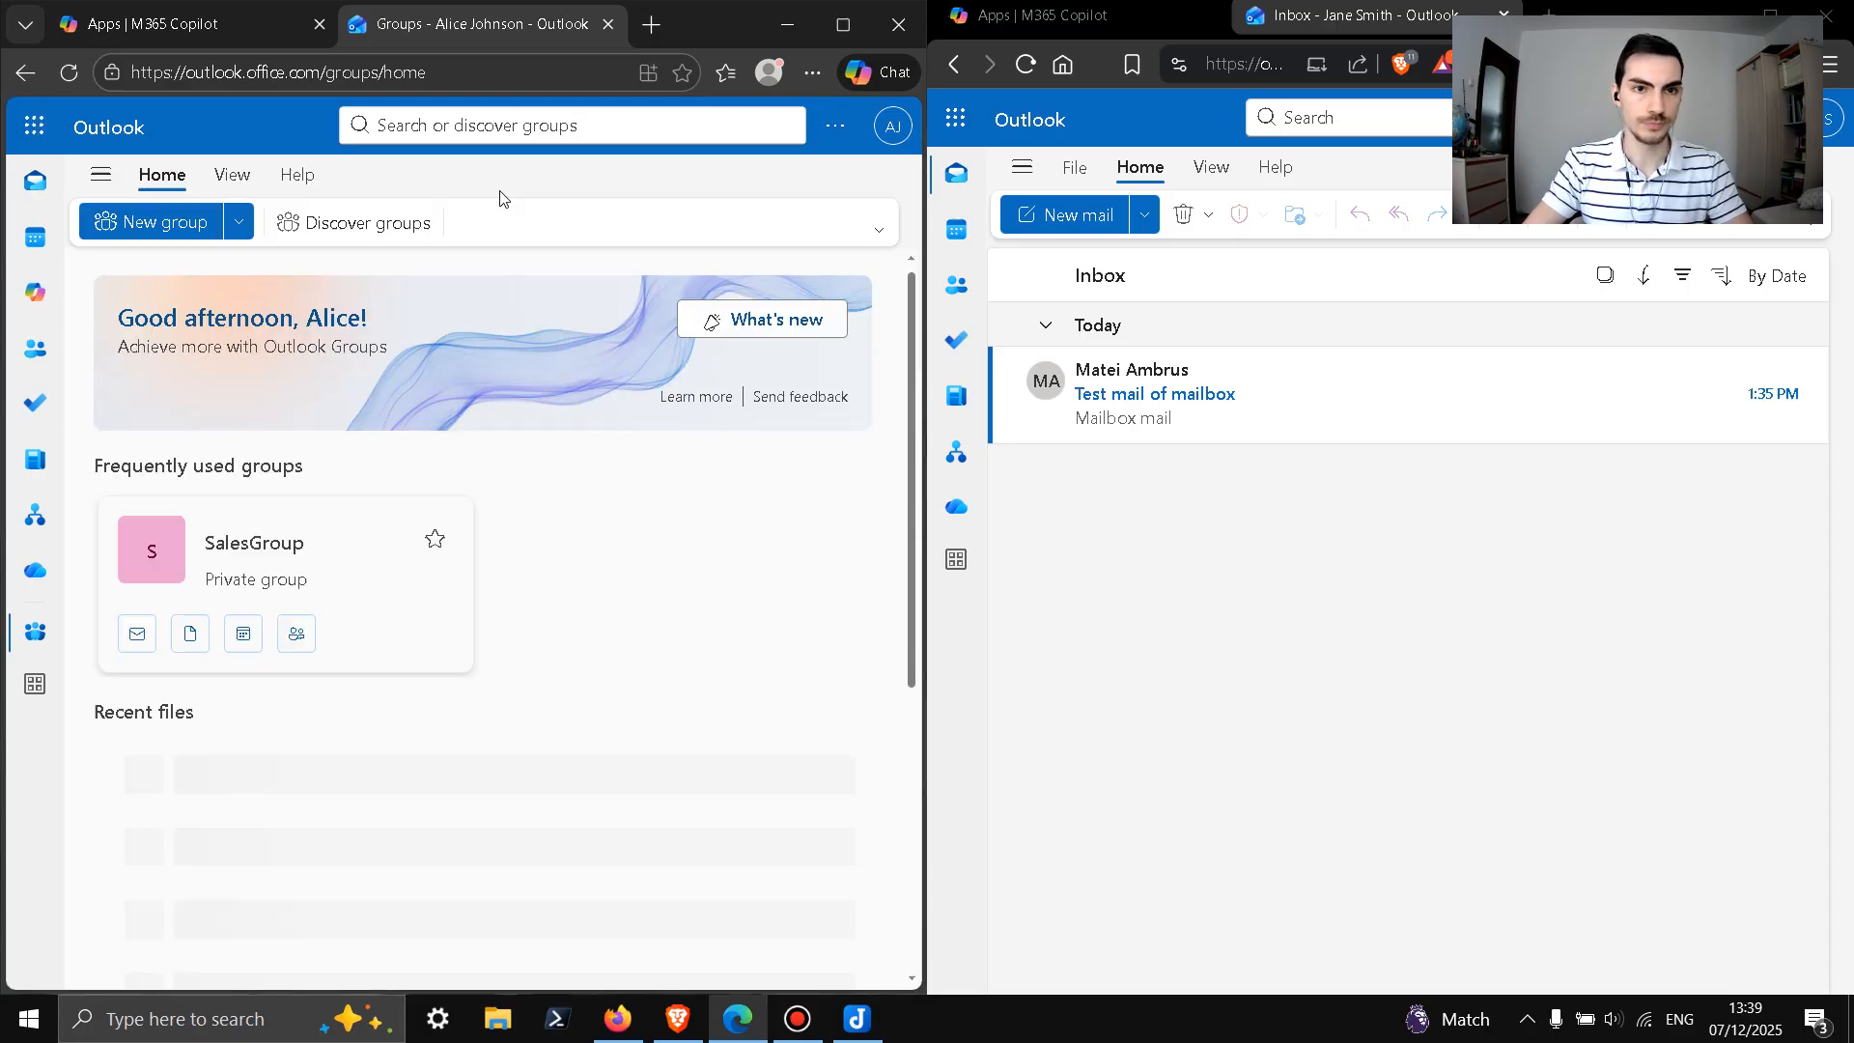
left_click(36, 179)
left_click(98, 178)
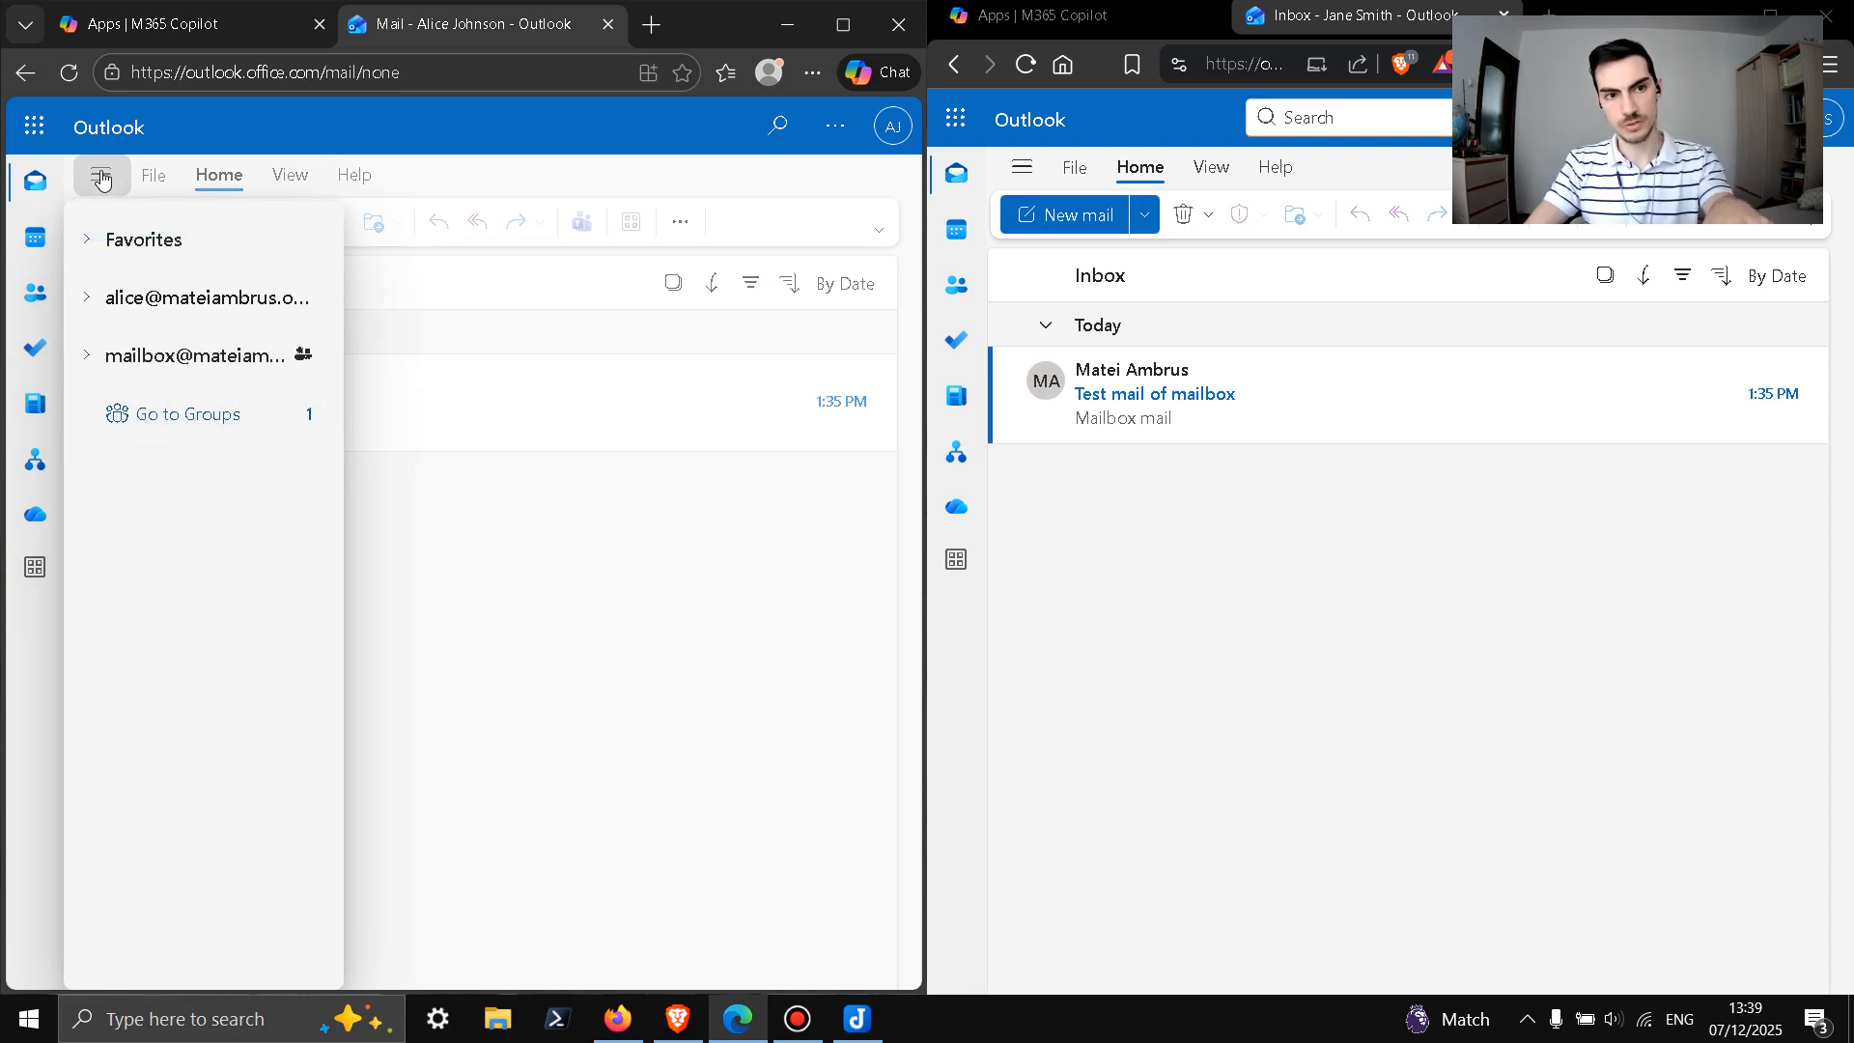
left_click(191, 417)
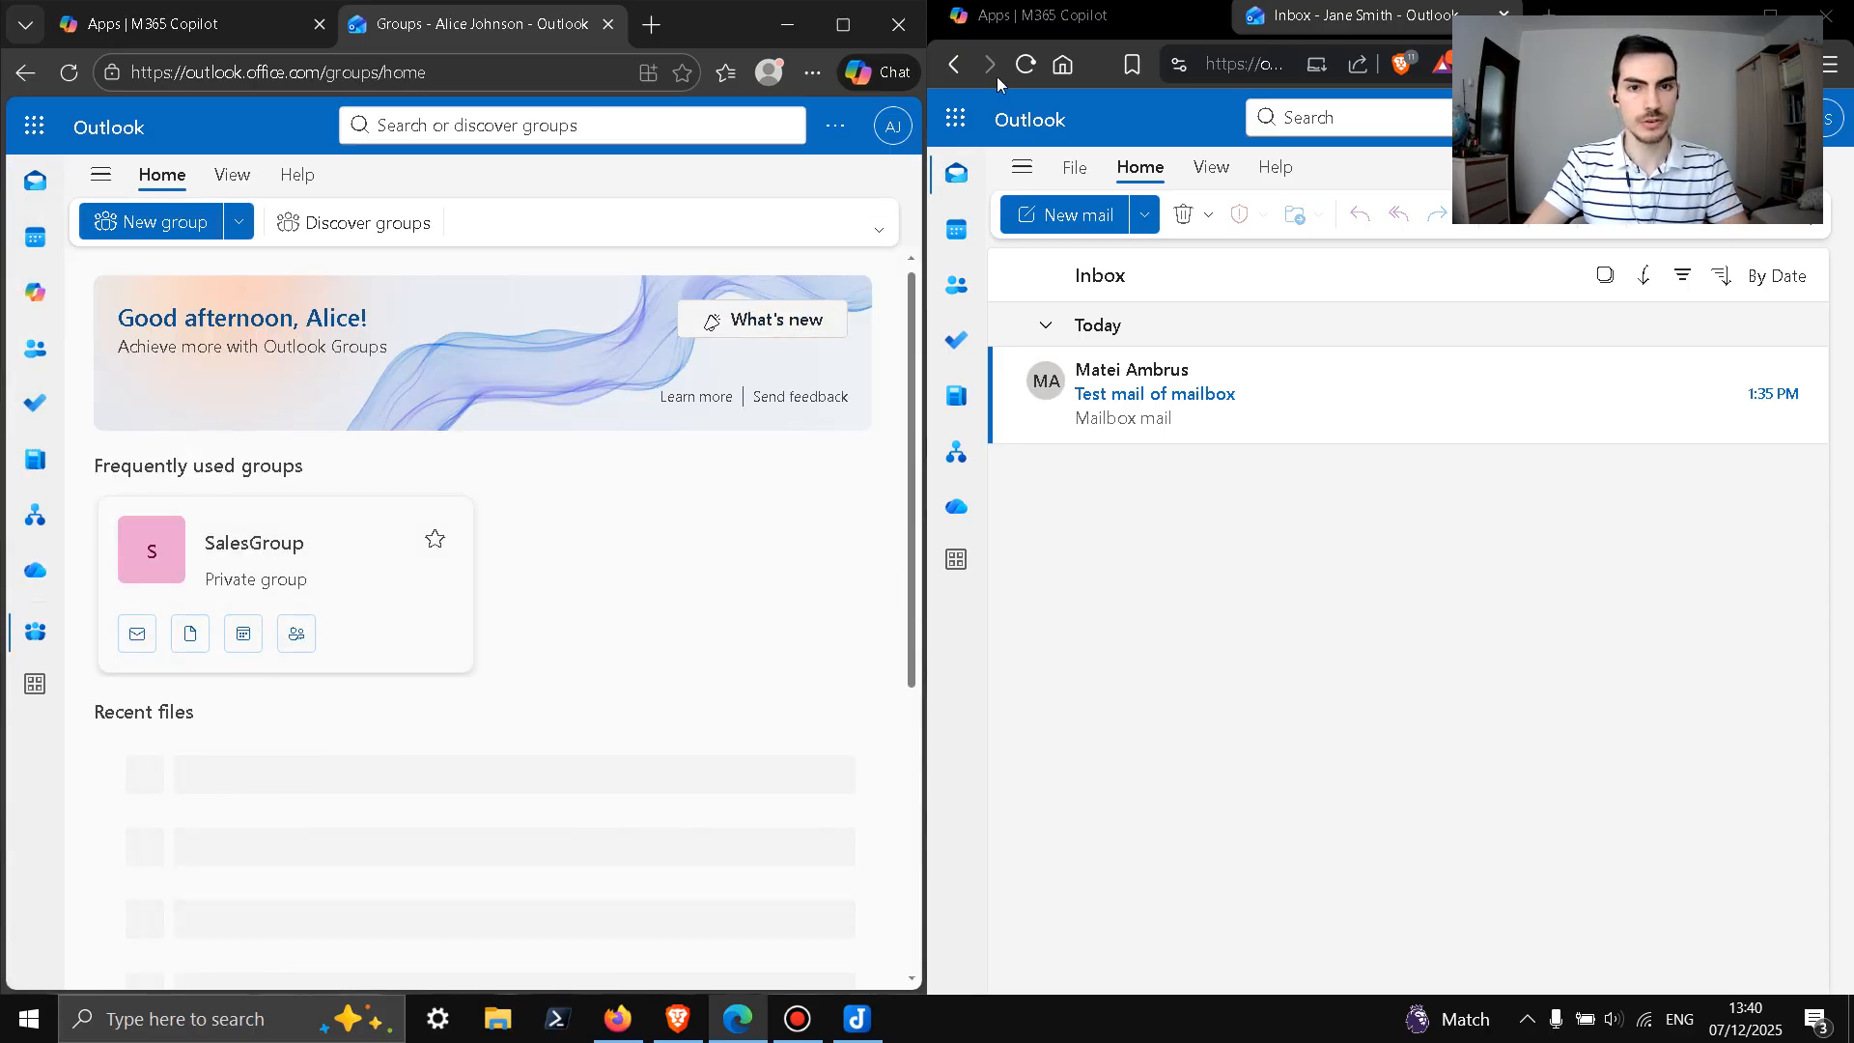
left_click(844, 24)
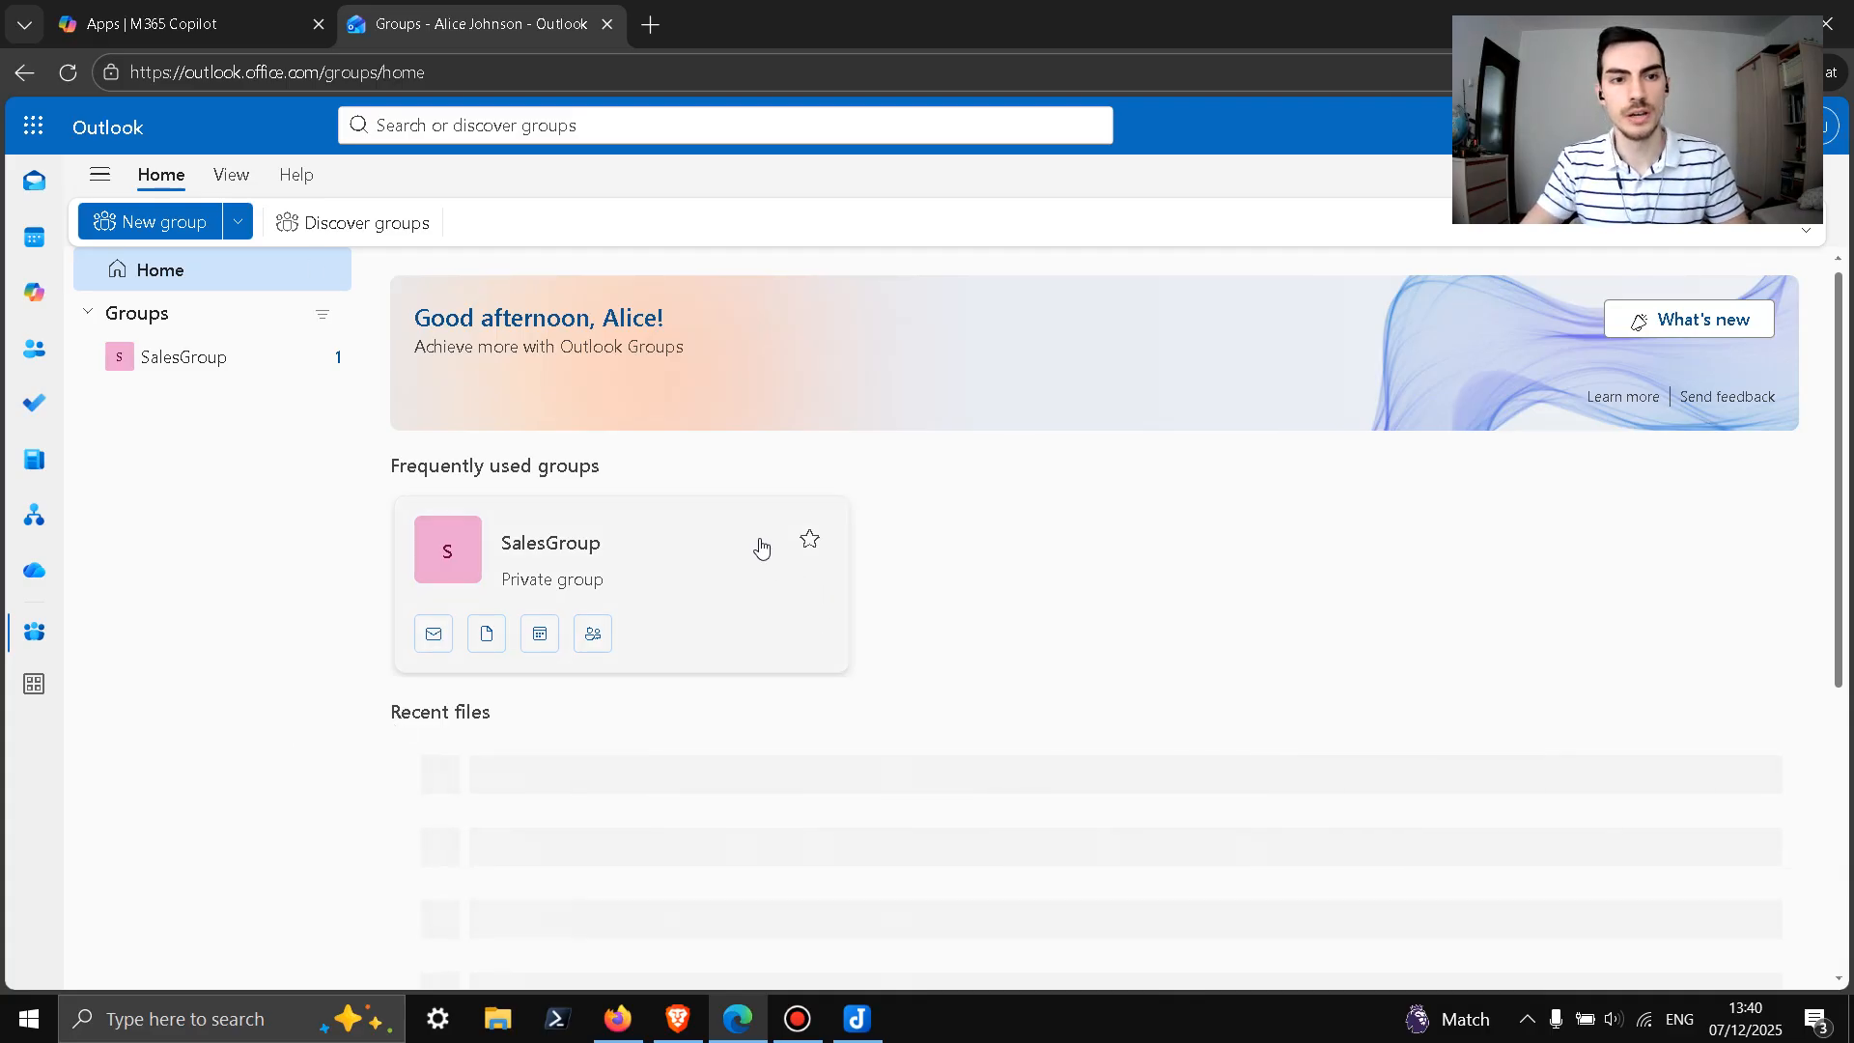
left_click(216, 372)
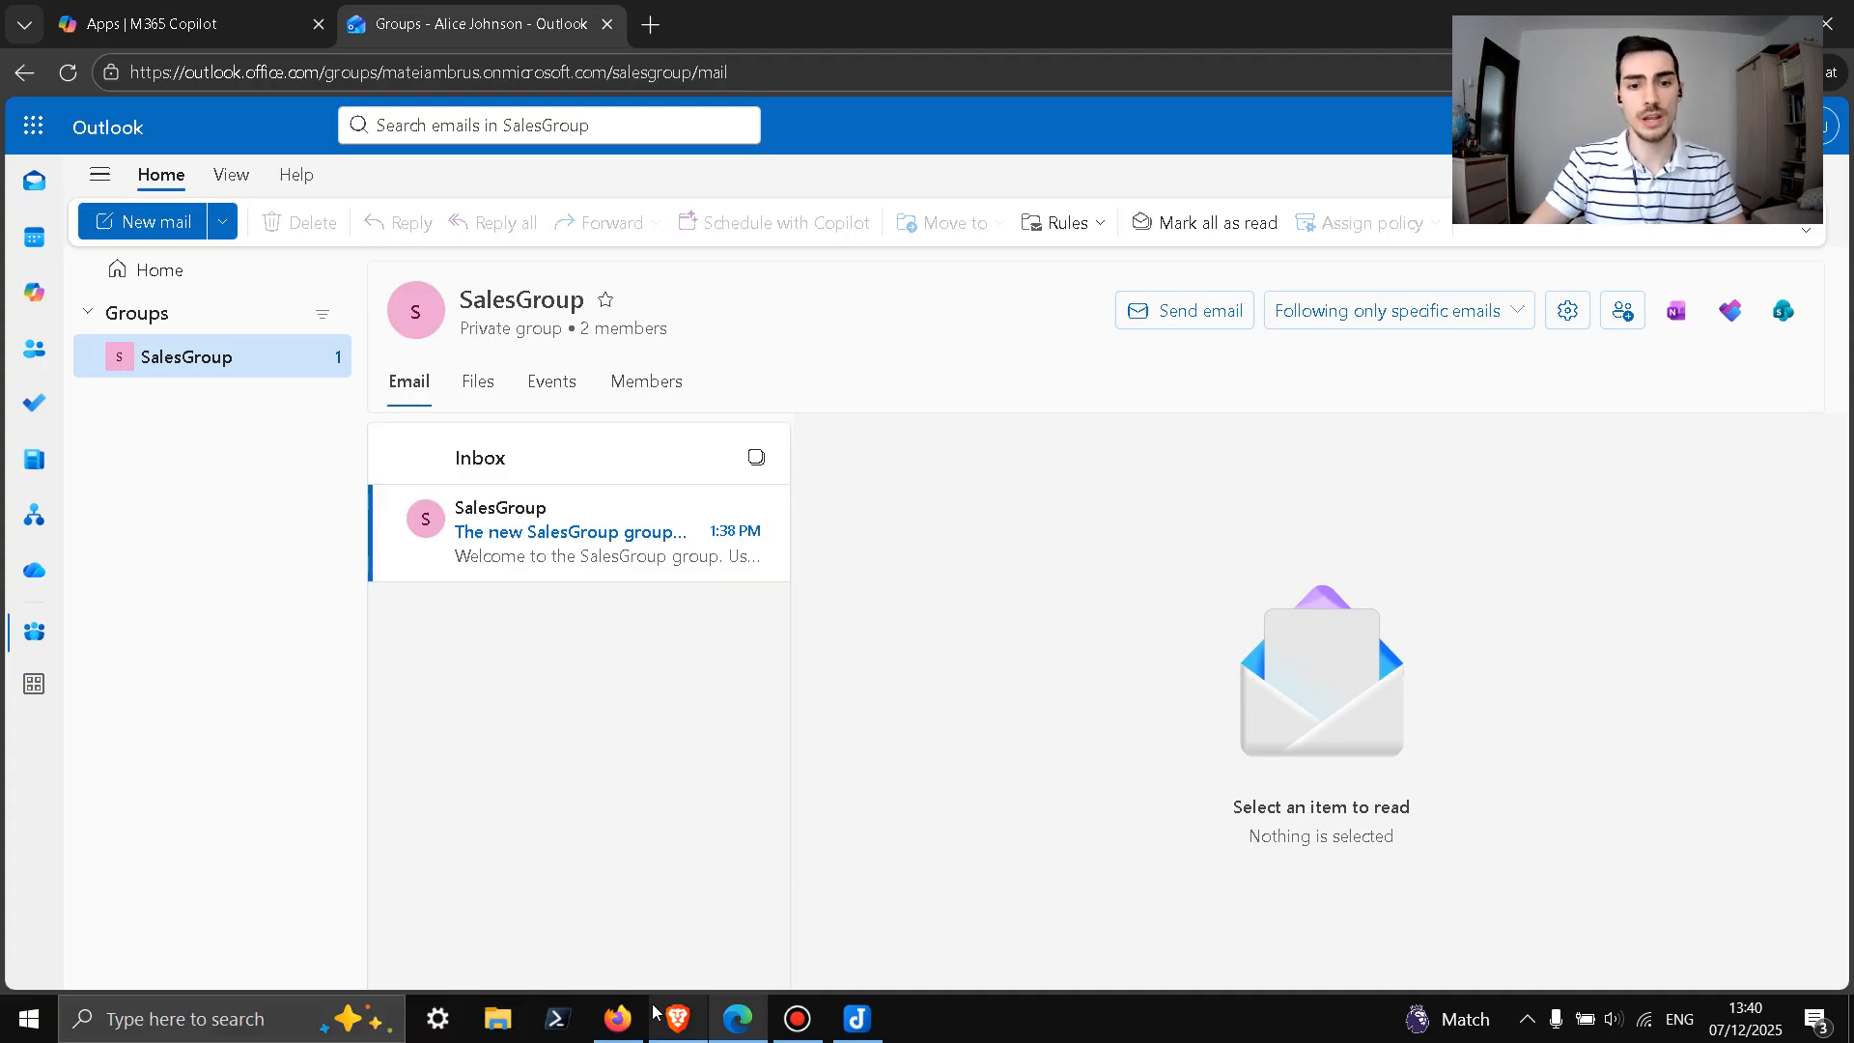
left_click(618, 1023)
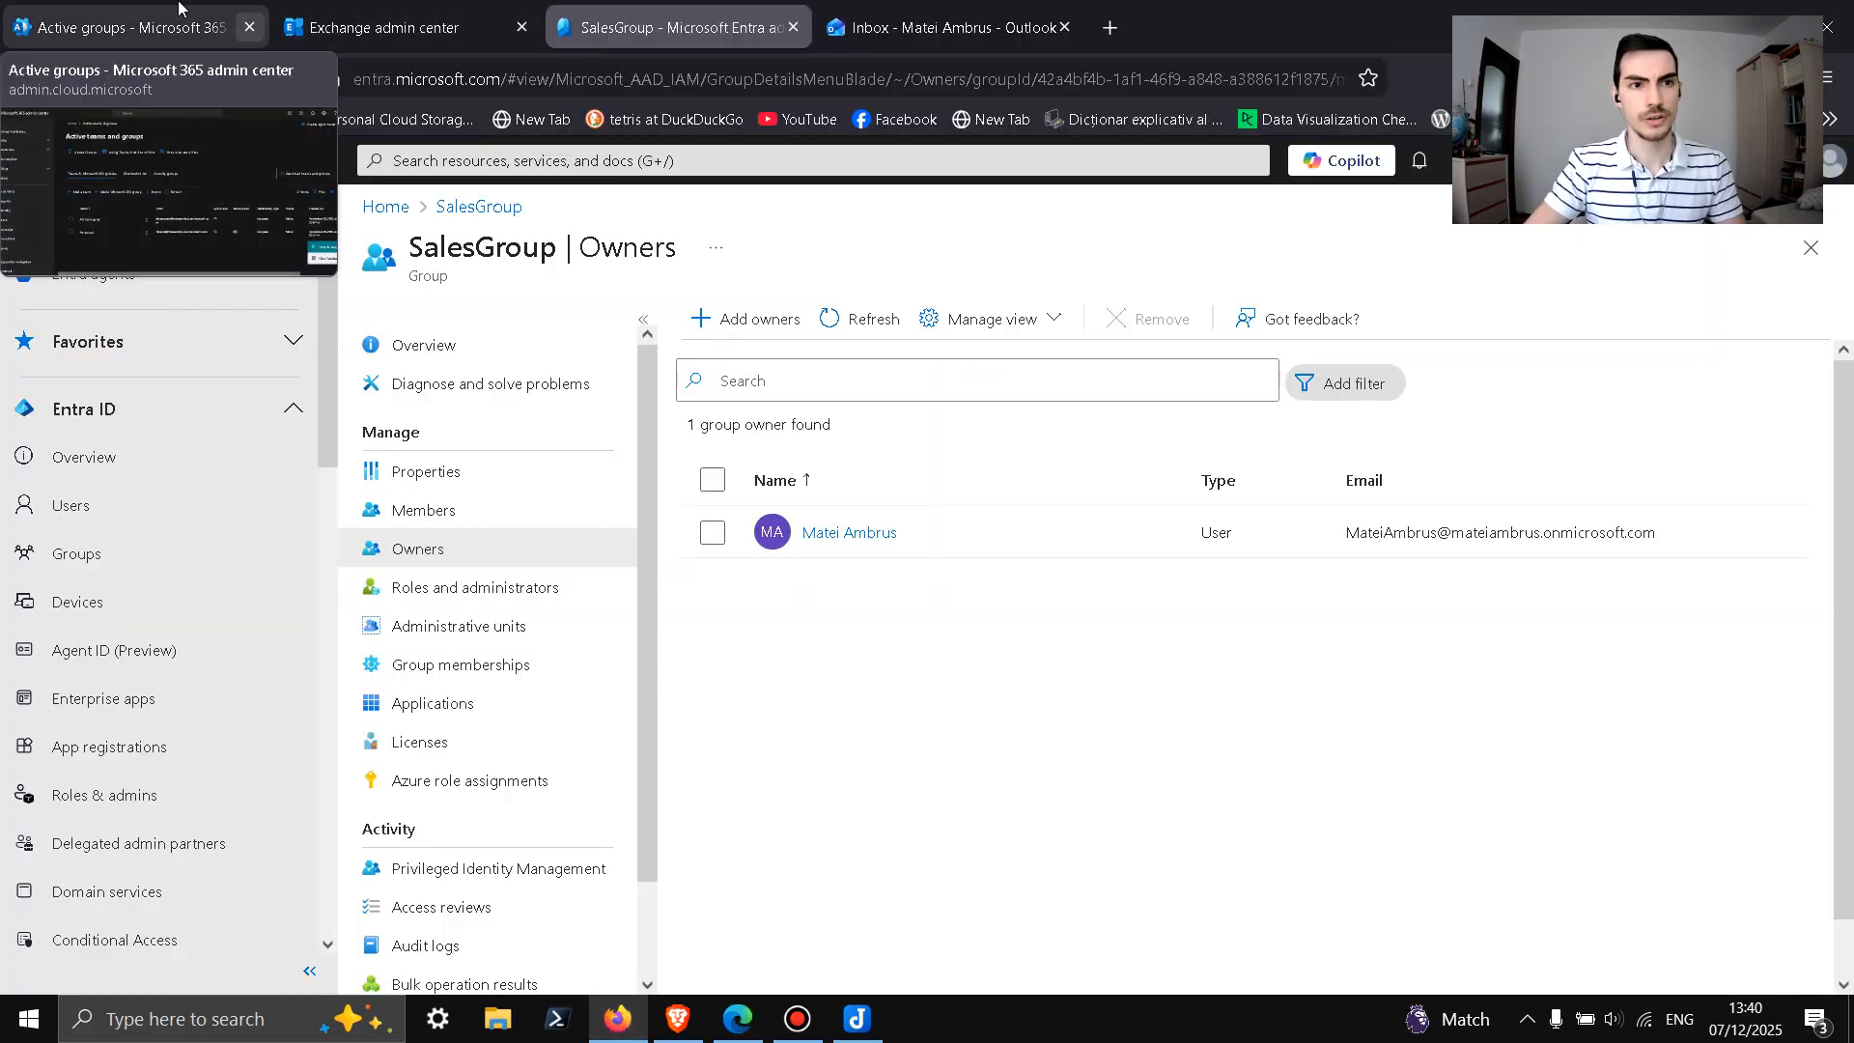
Step: Start a new email to the salesgroup address with subject 'Test email of sales group'
left_click(891, 17)
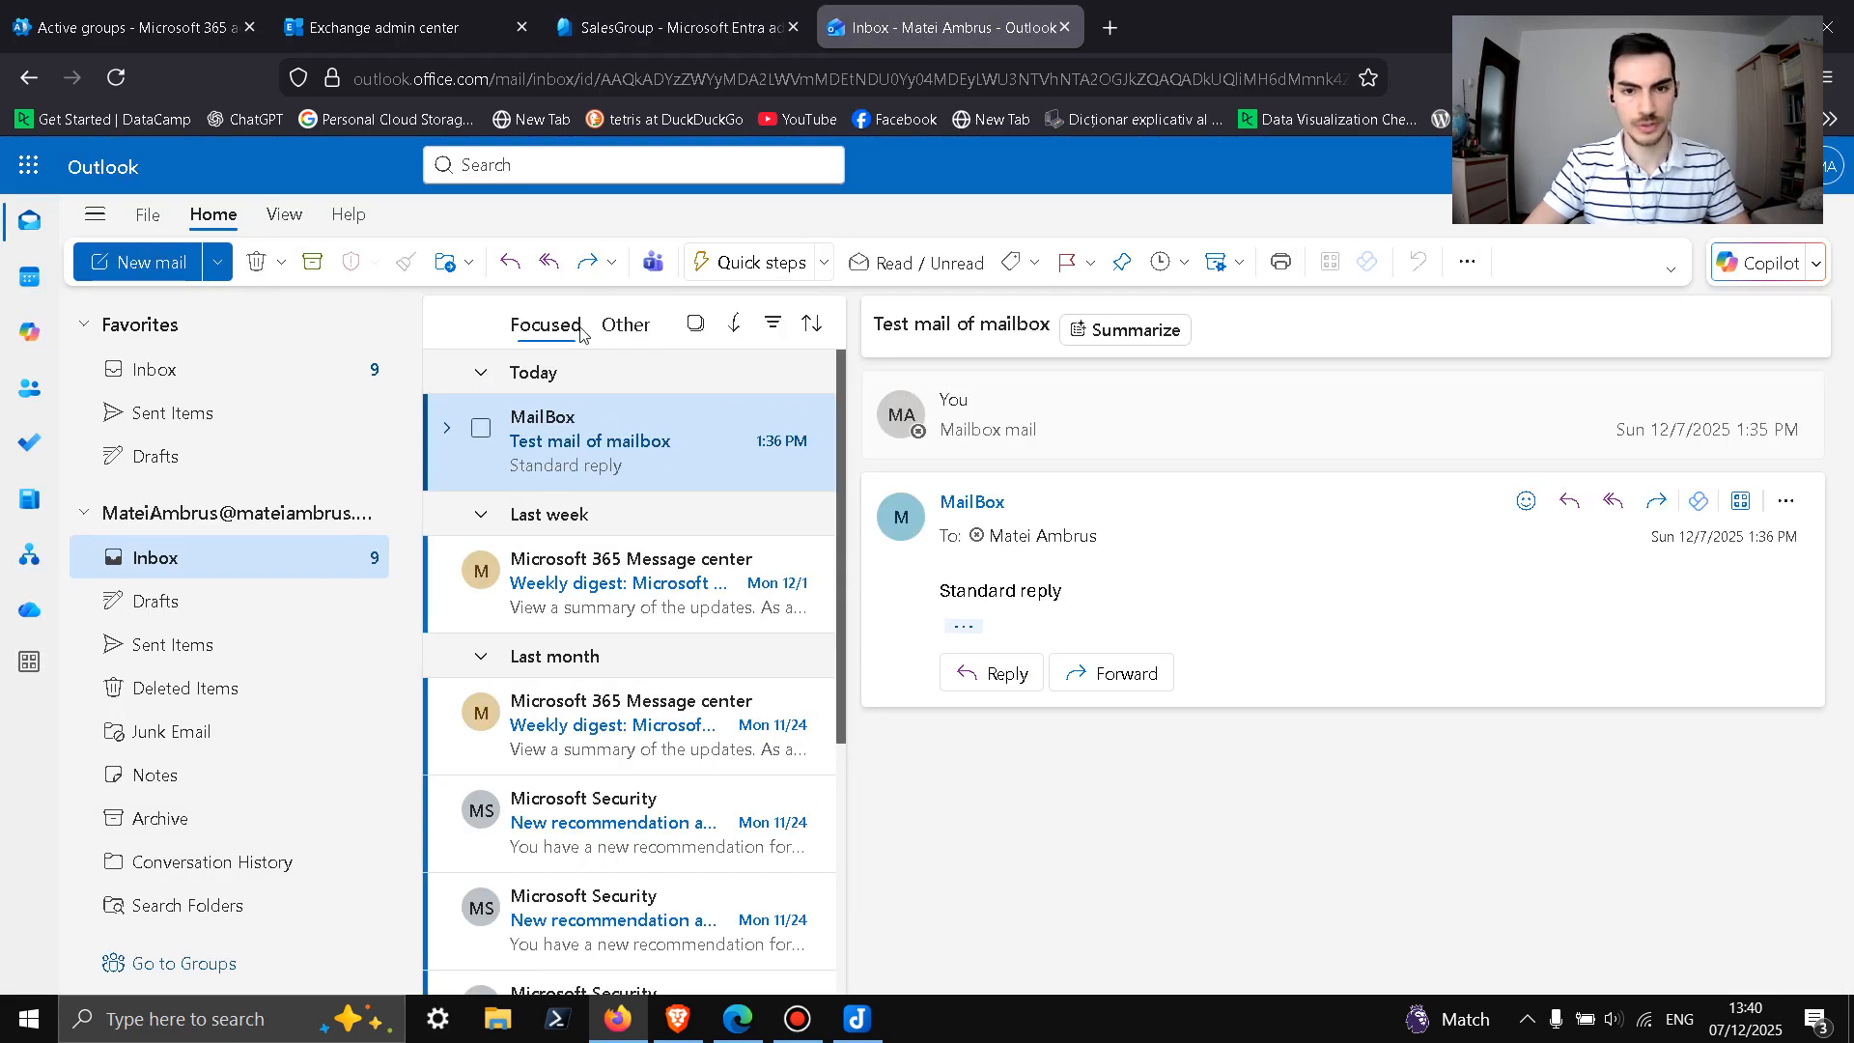
left_click(192, 267)
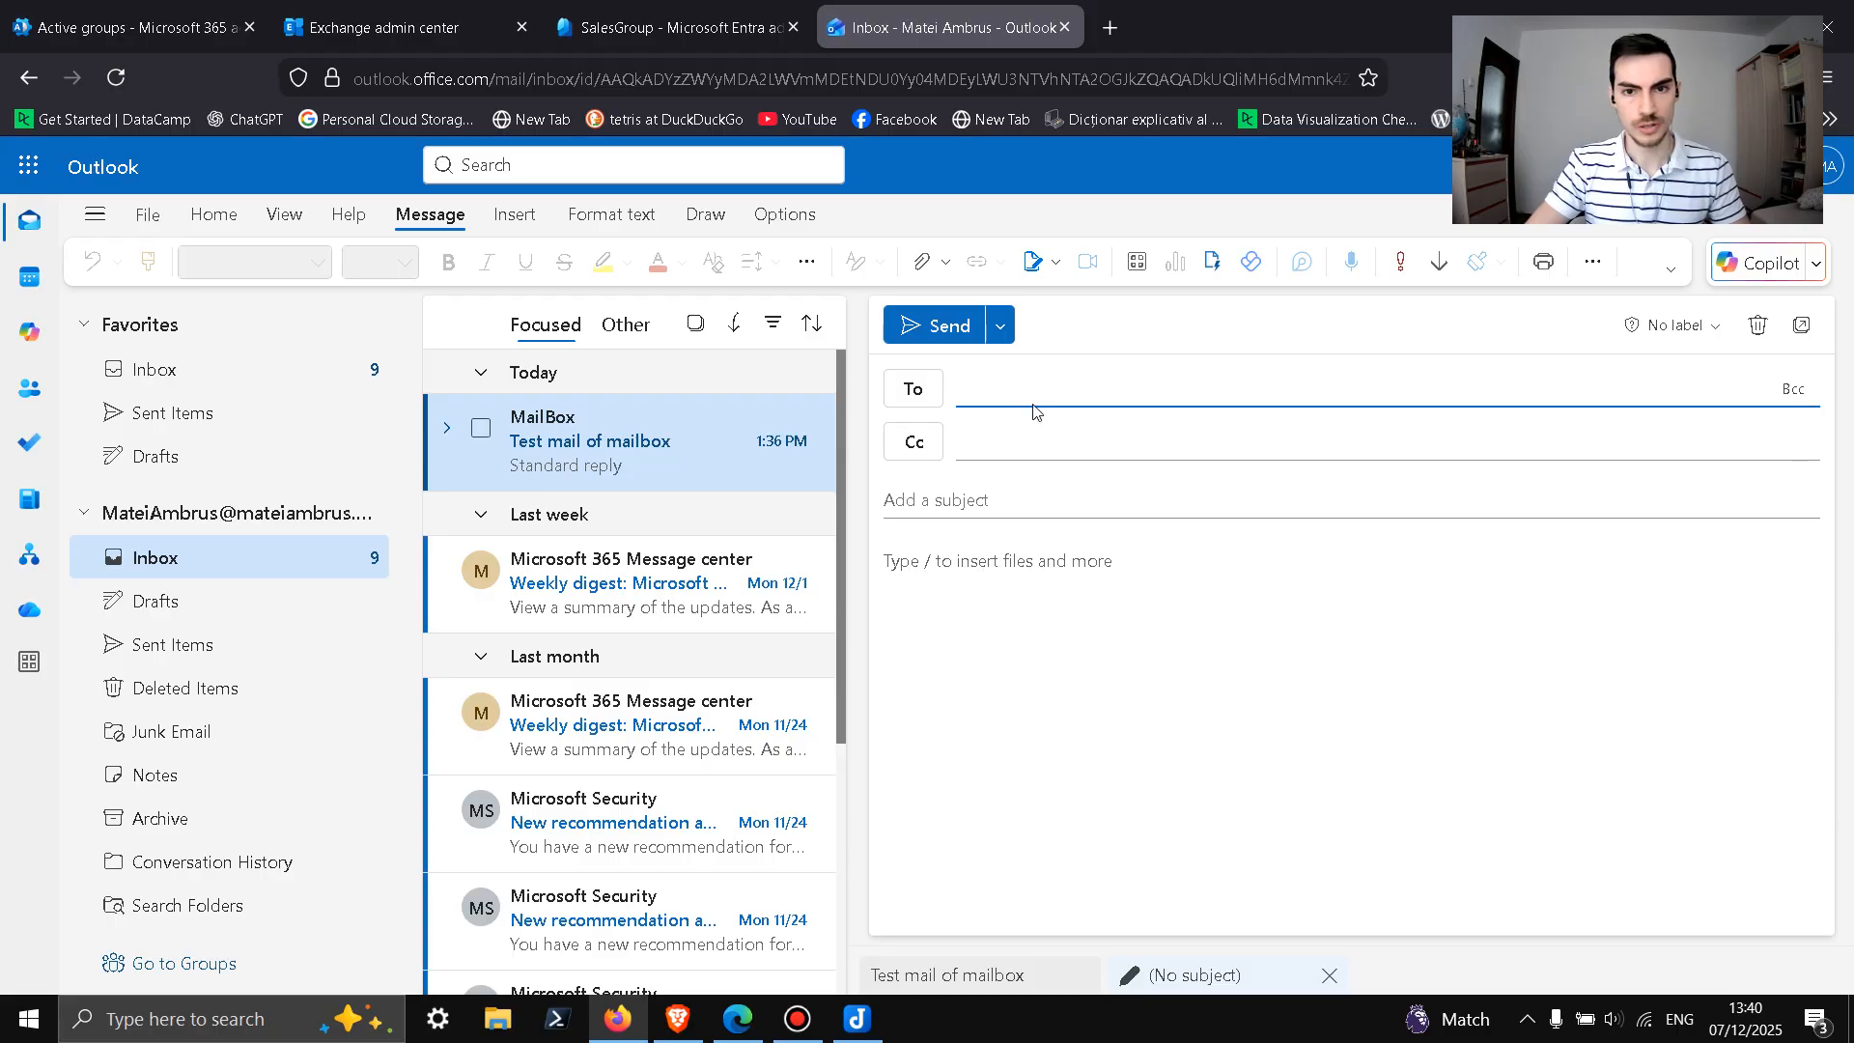
key("ctrl+v")
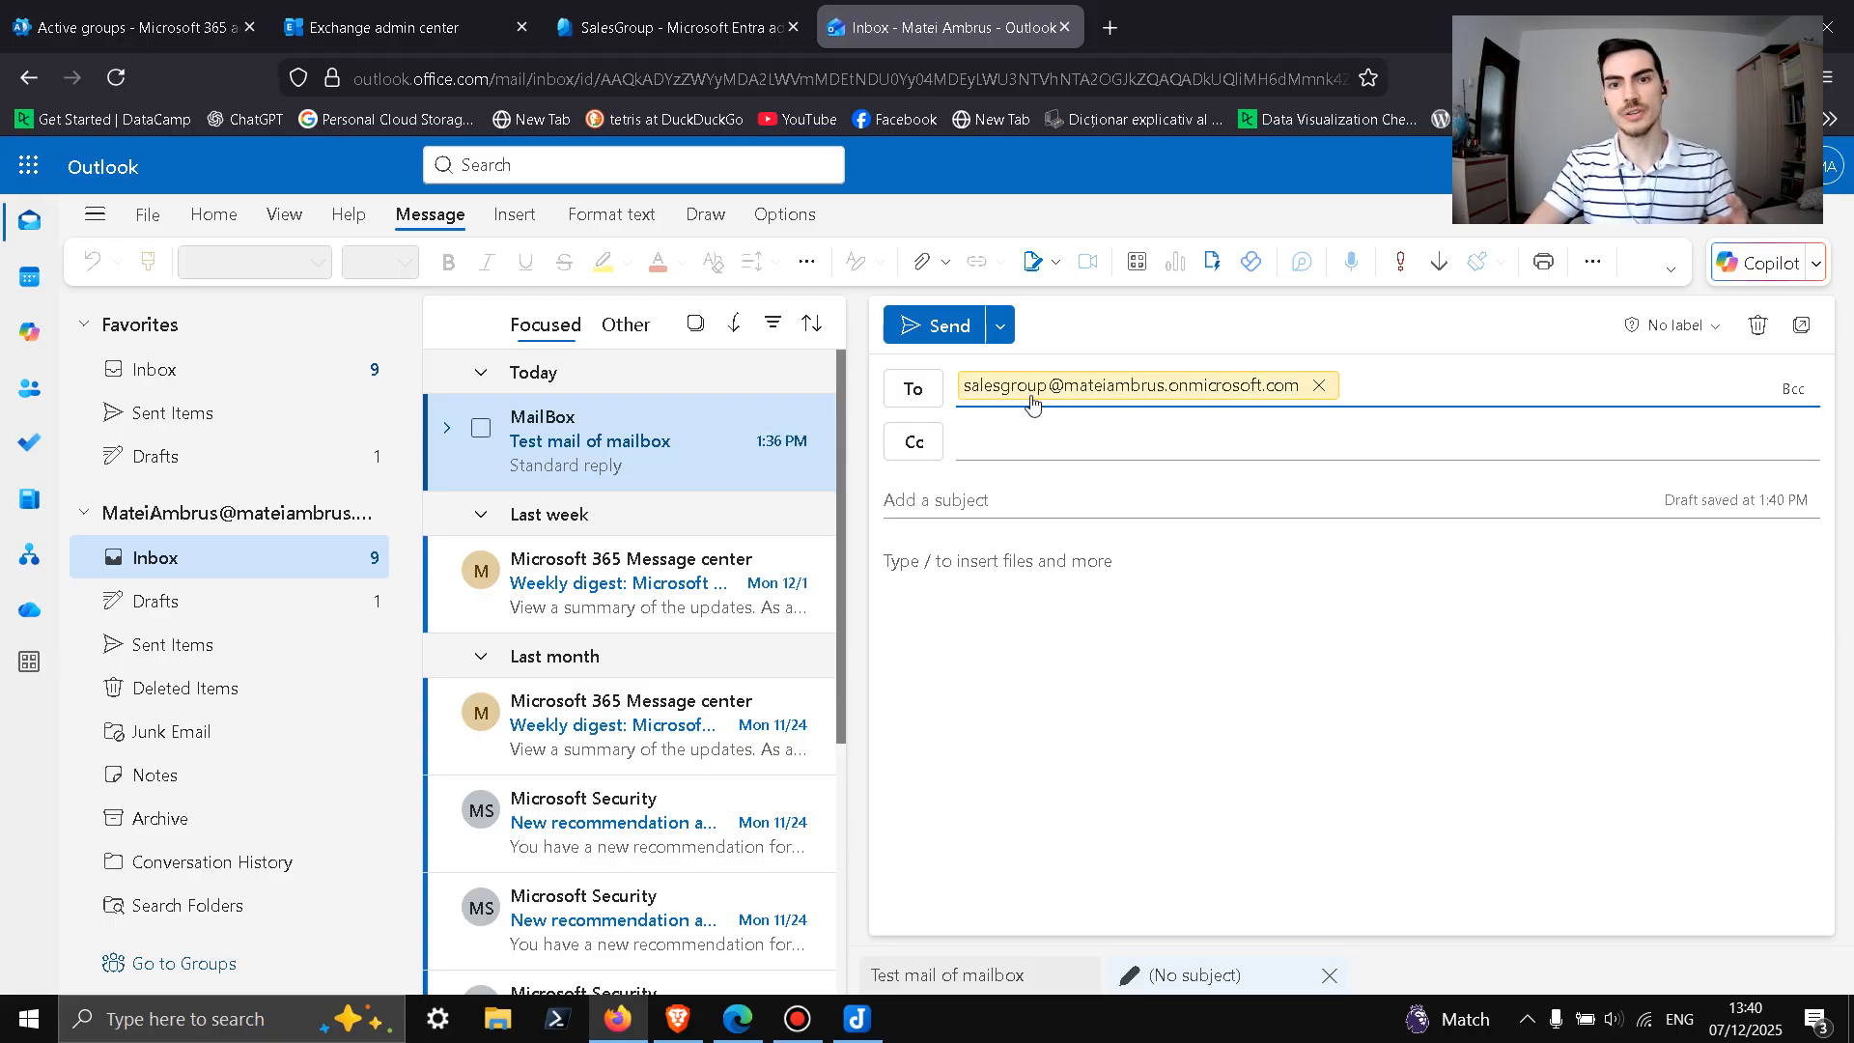
left_click(1042, 521)
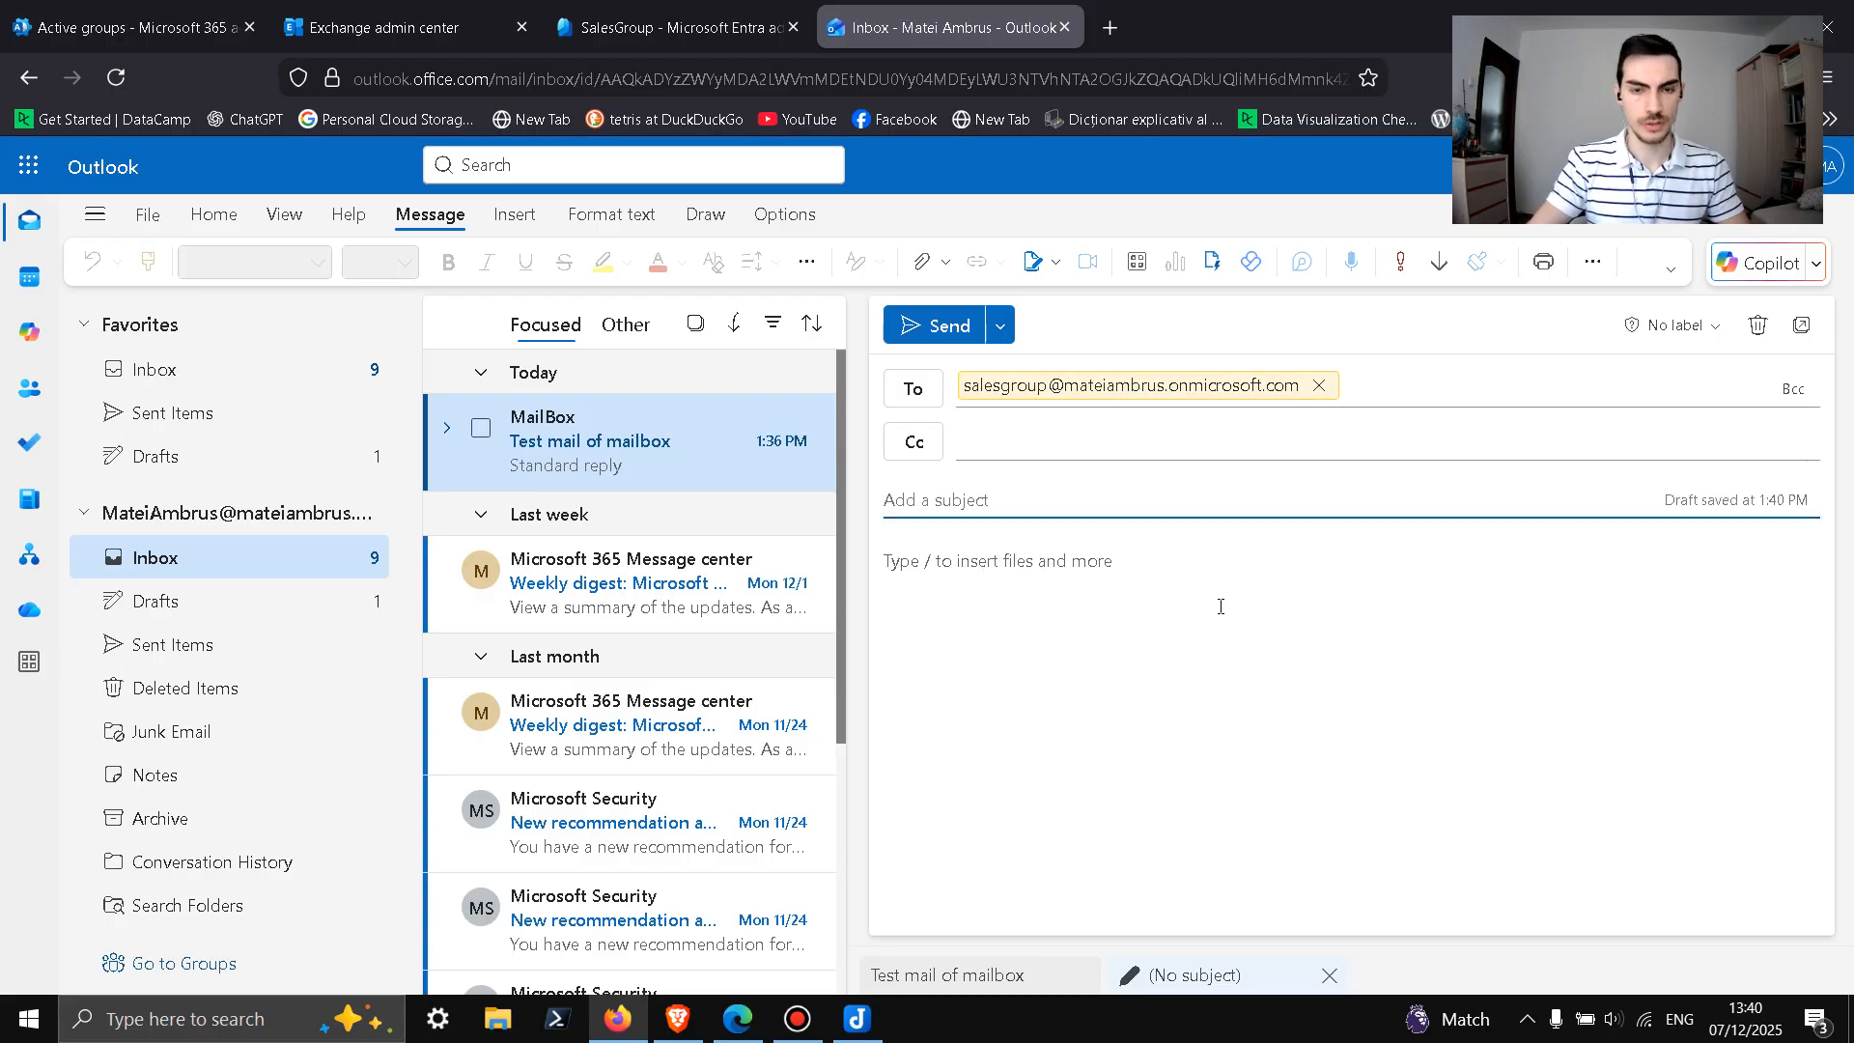
type("T")
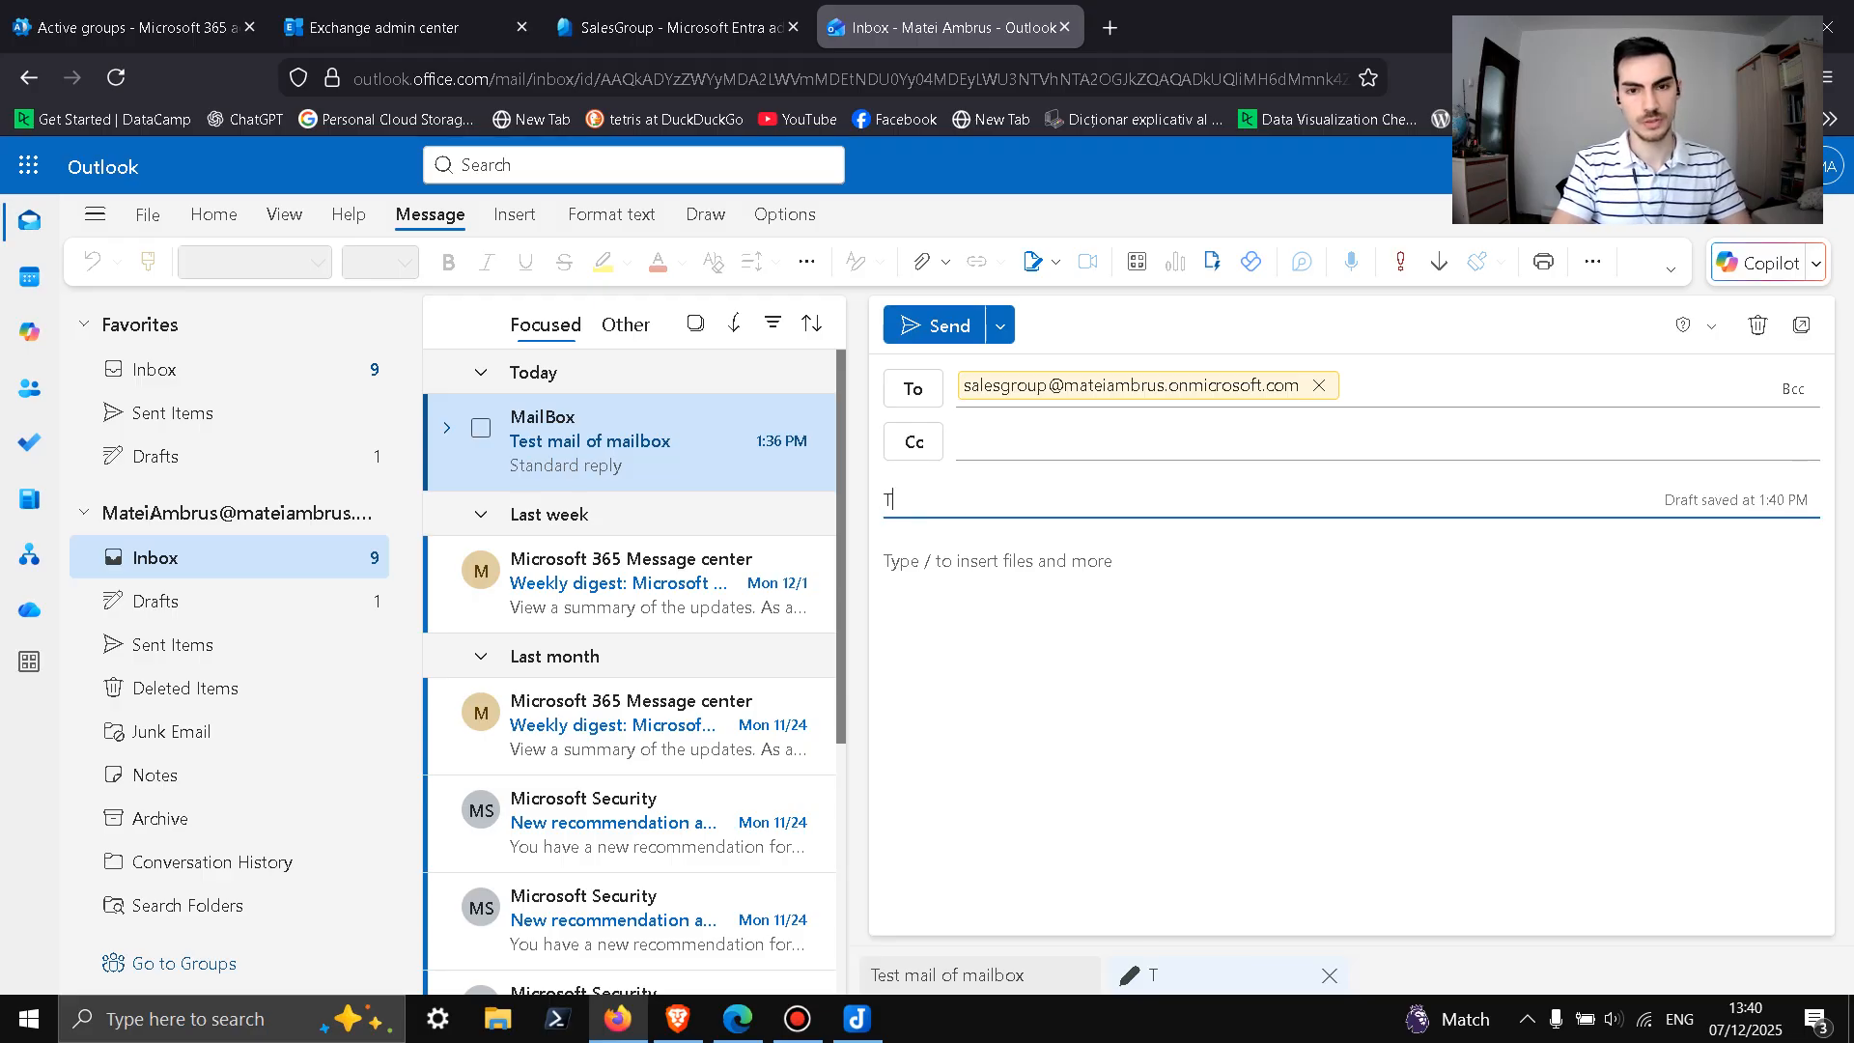
type("est email of sales group")
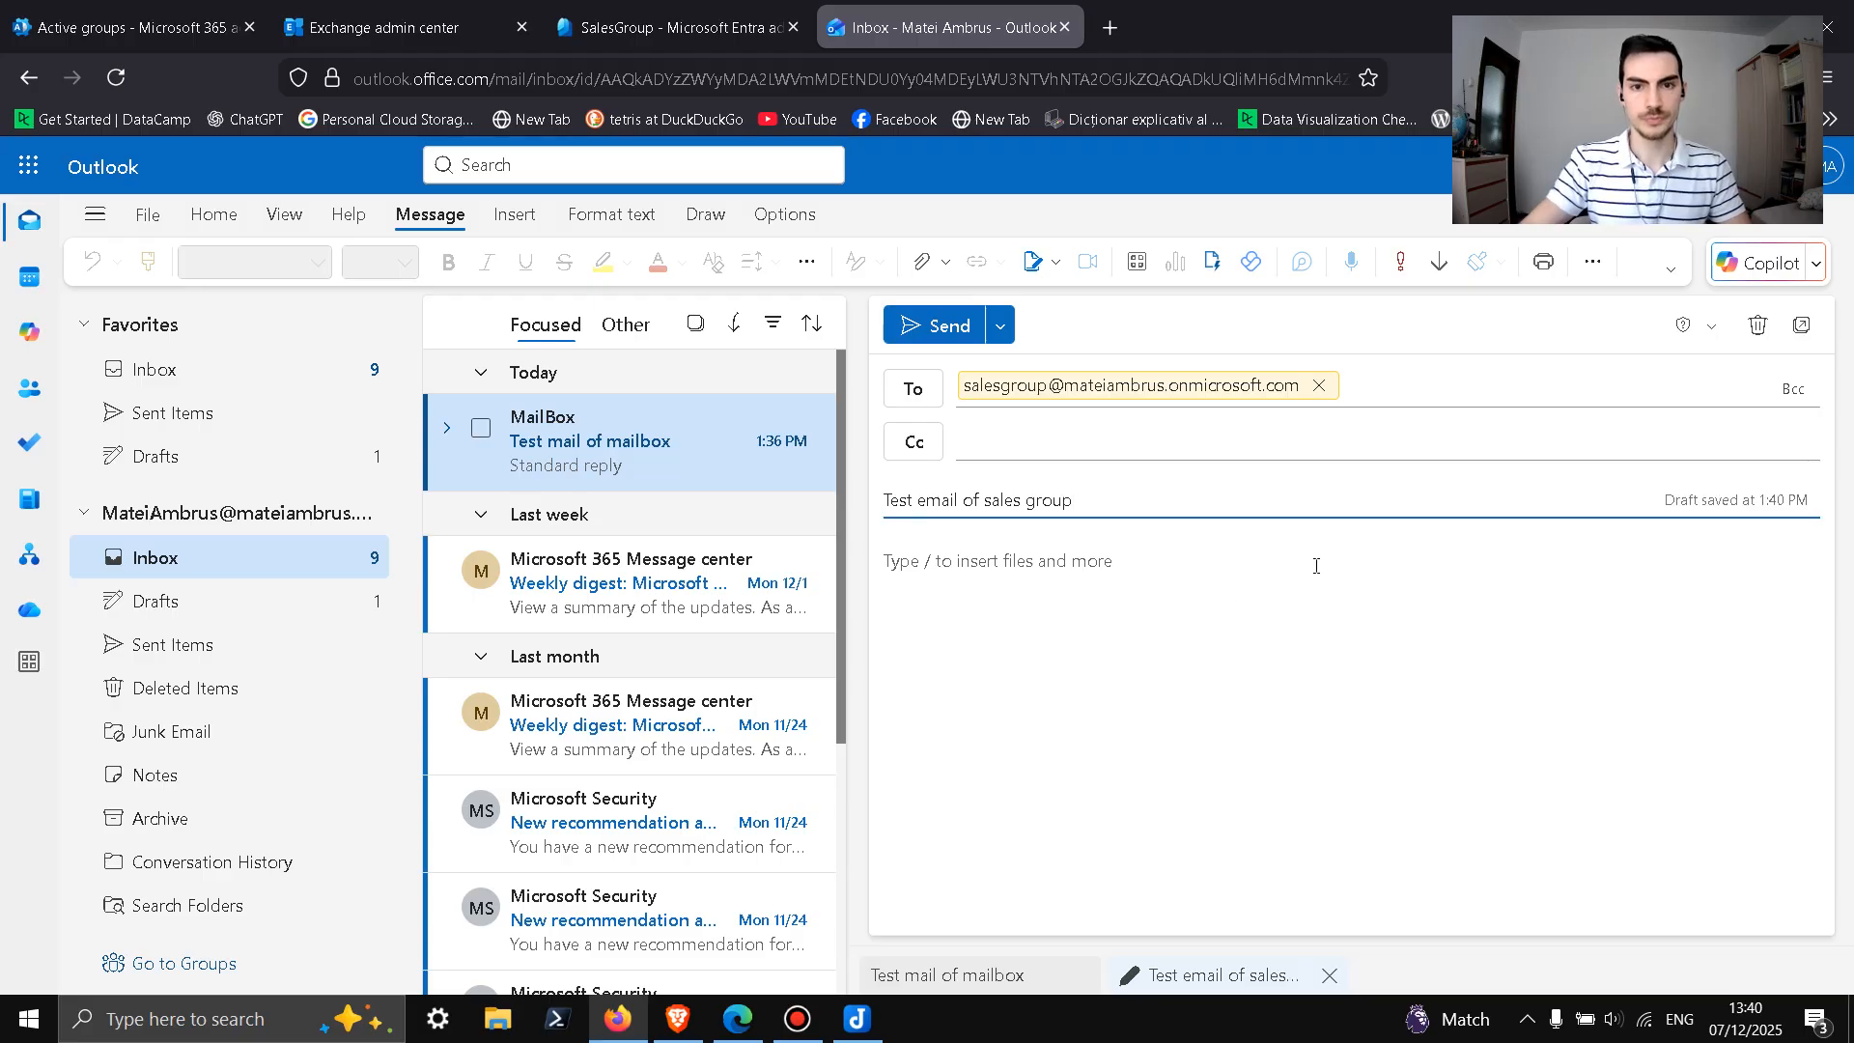
Step: Copy the subject into the body, add '!', and send the email
left_click(1113, 583)
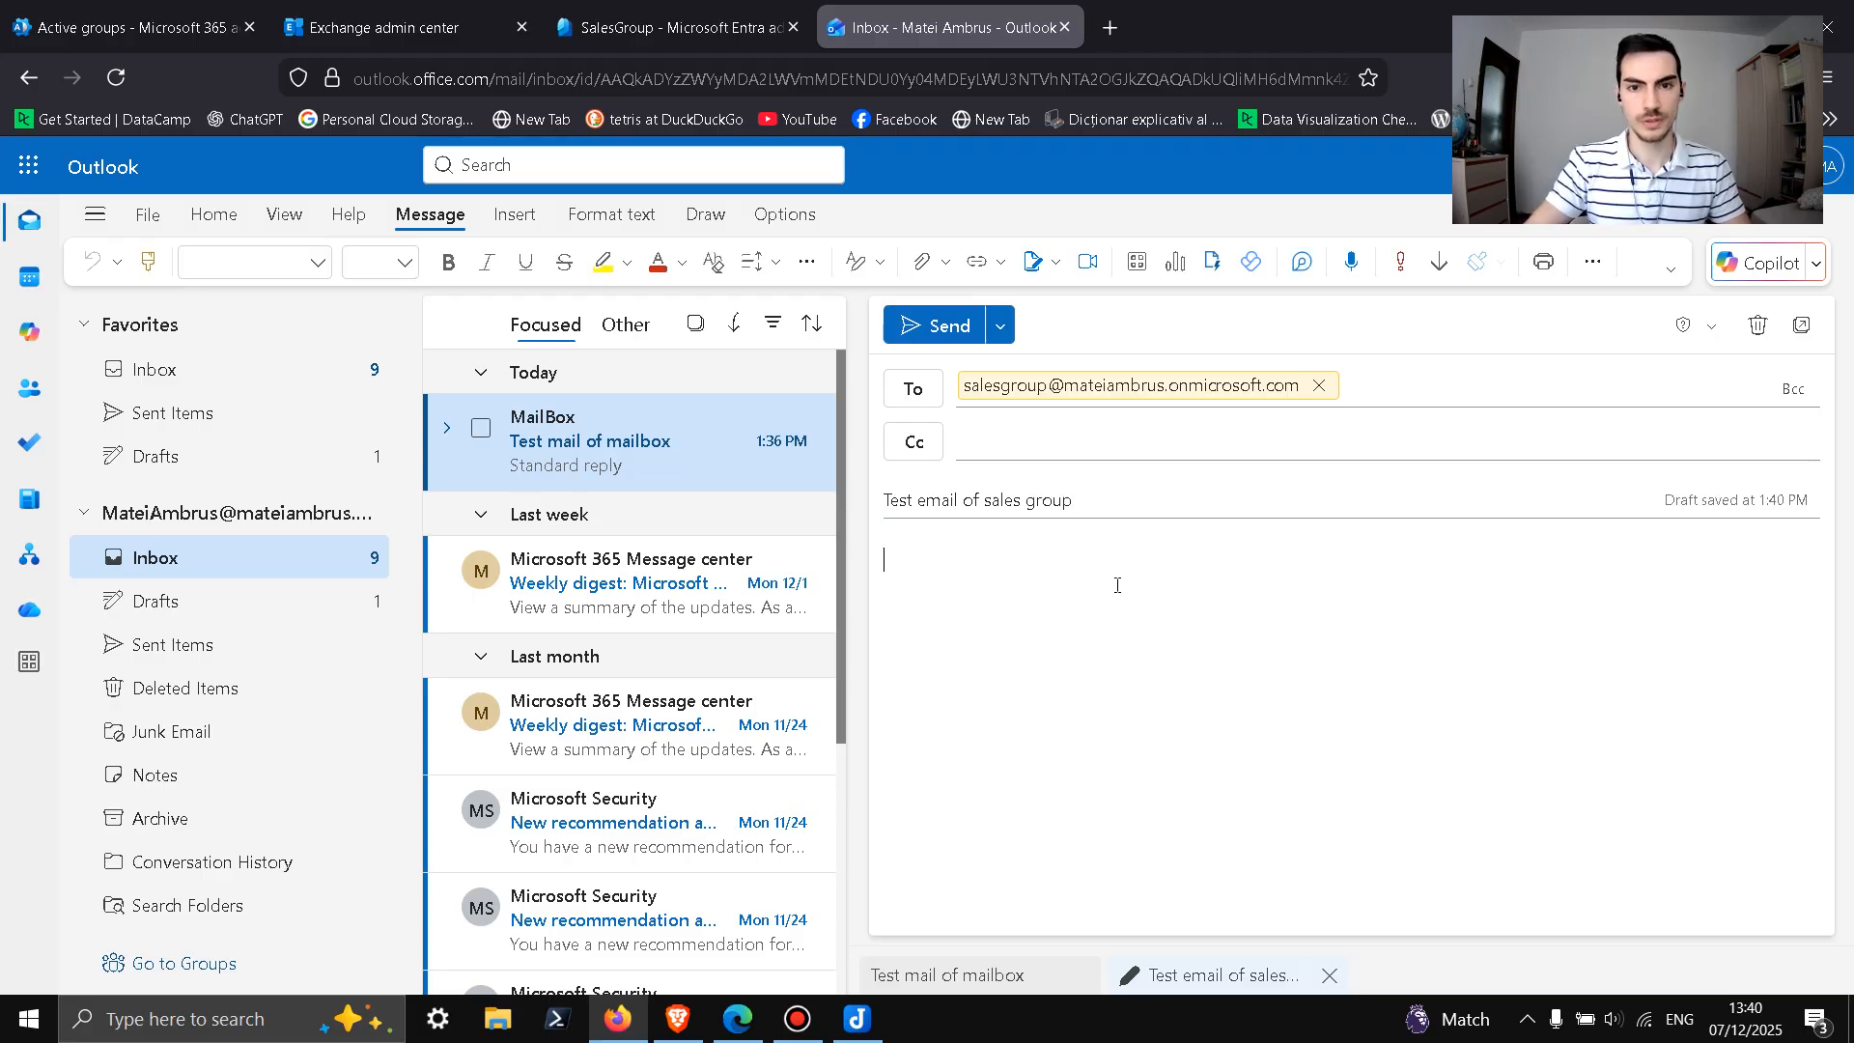
left_click_drag(1077, 500, 910, 517)
key("ctrl+c")
left_click(1060, 574)
key("ctrl+v")
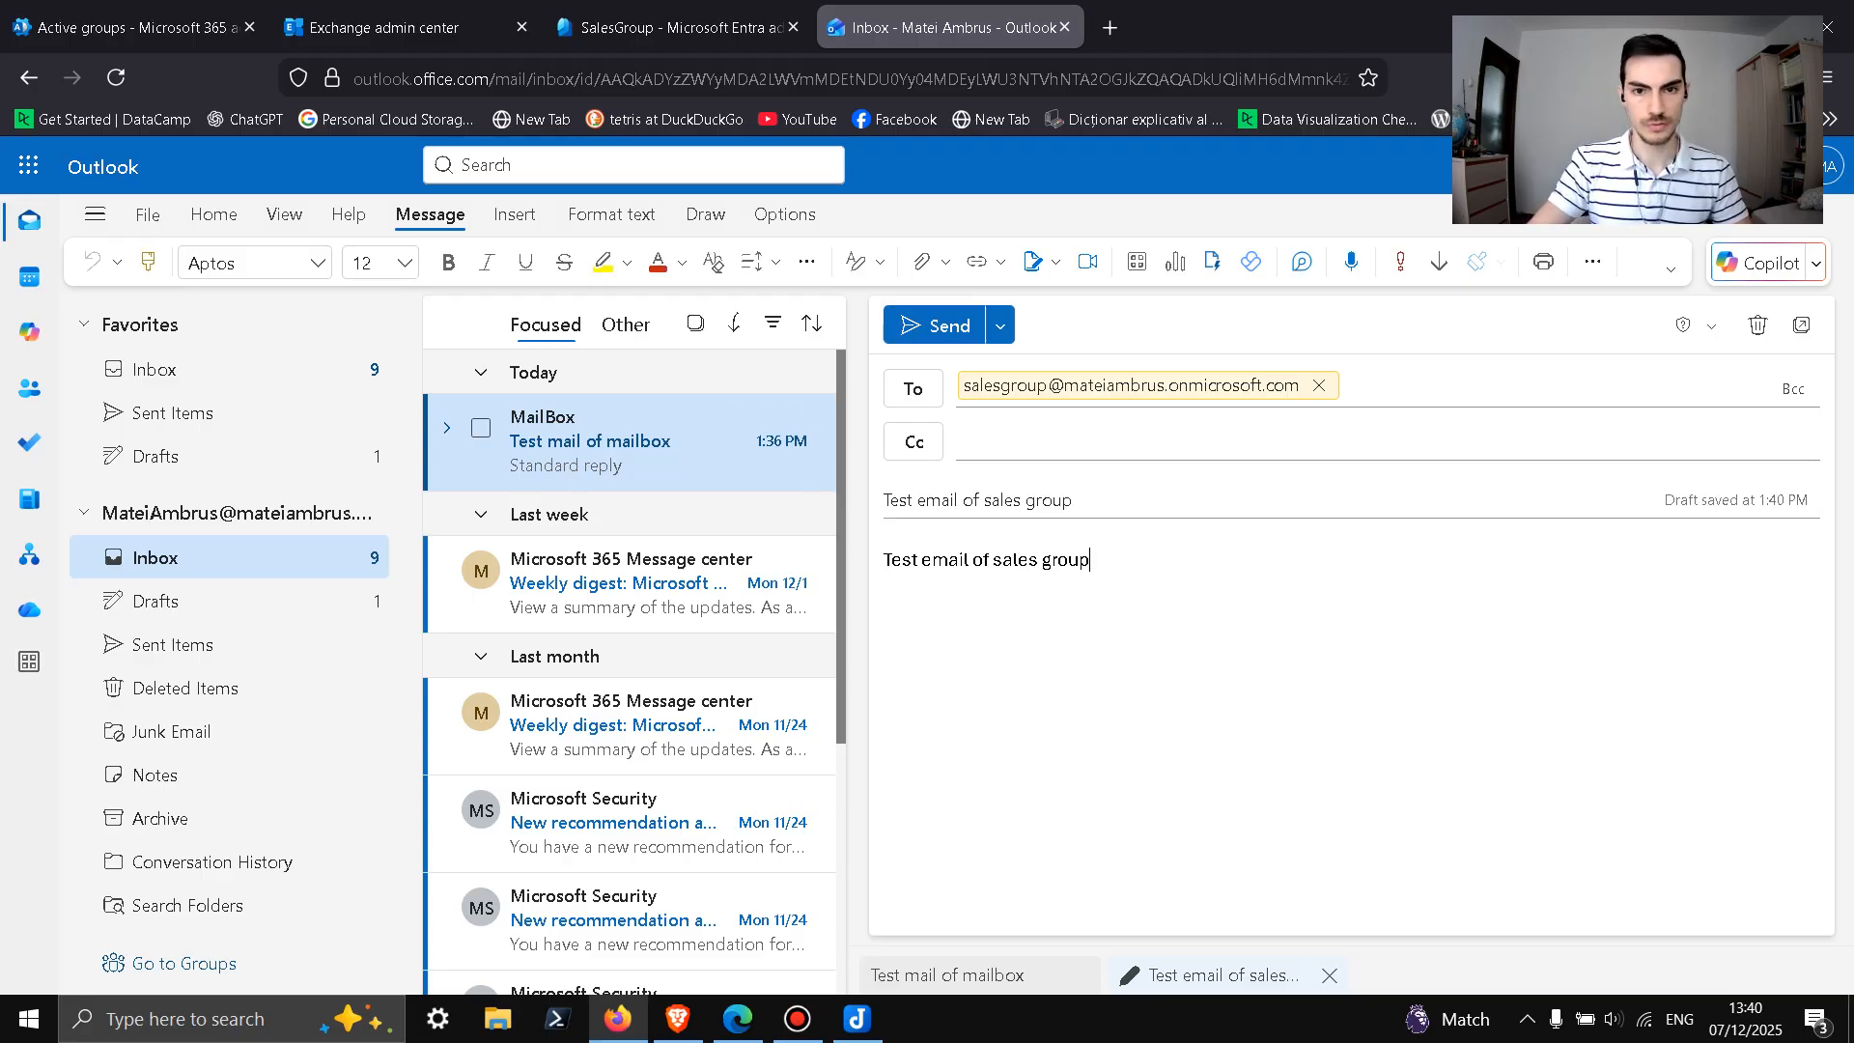
type("!")
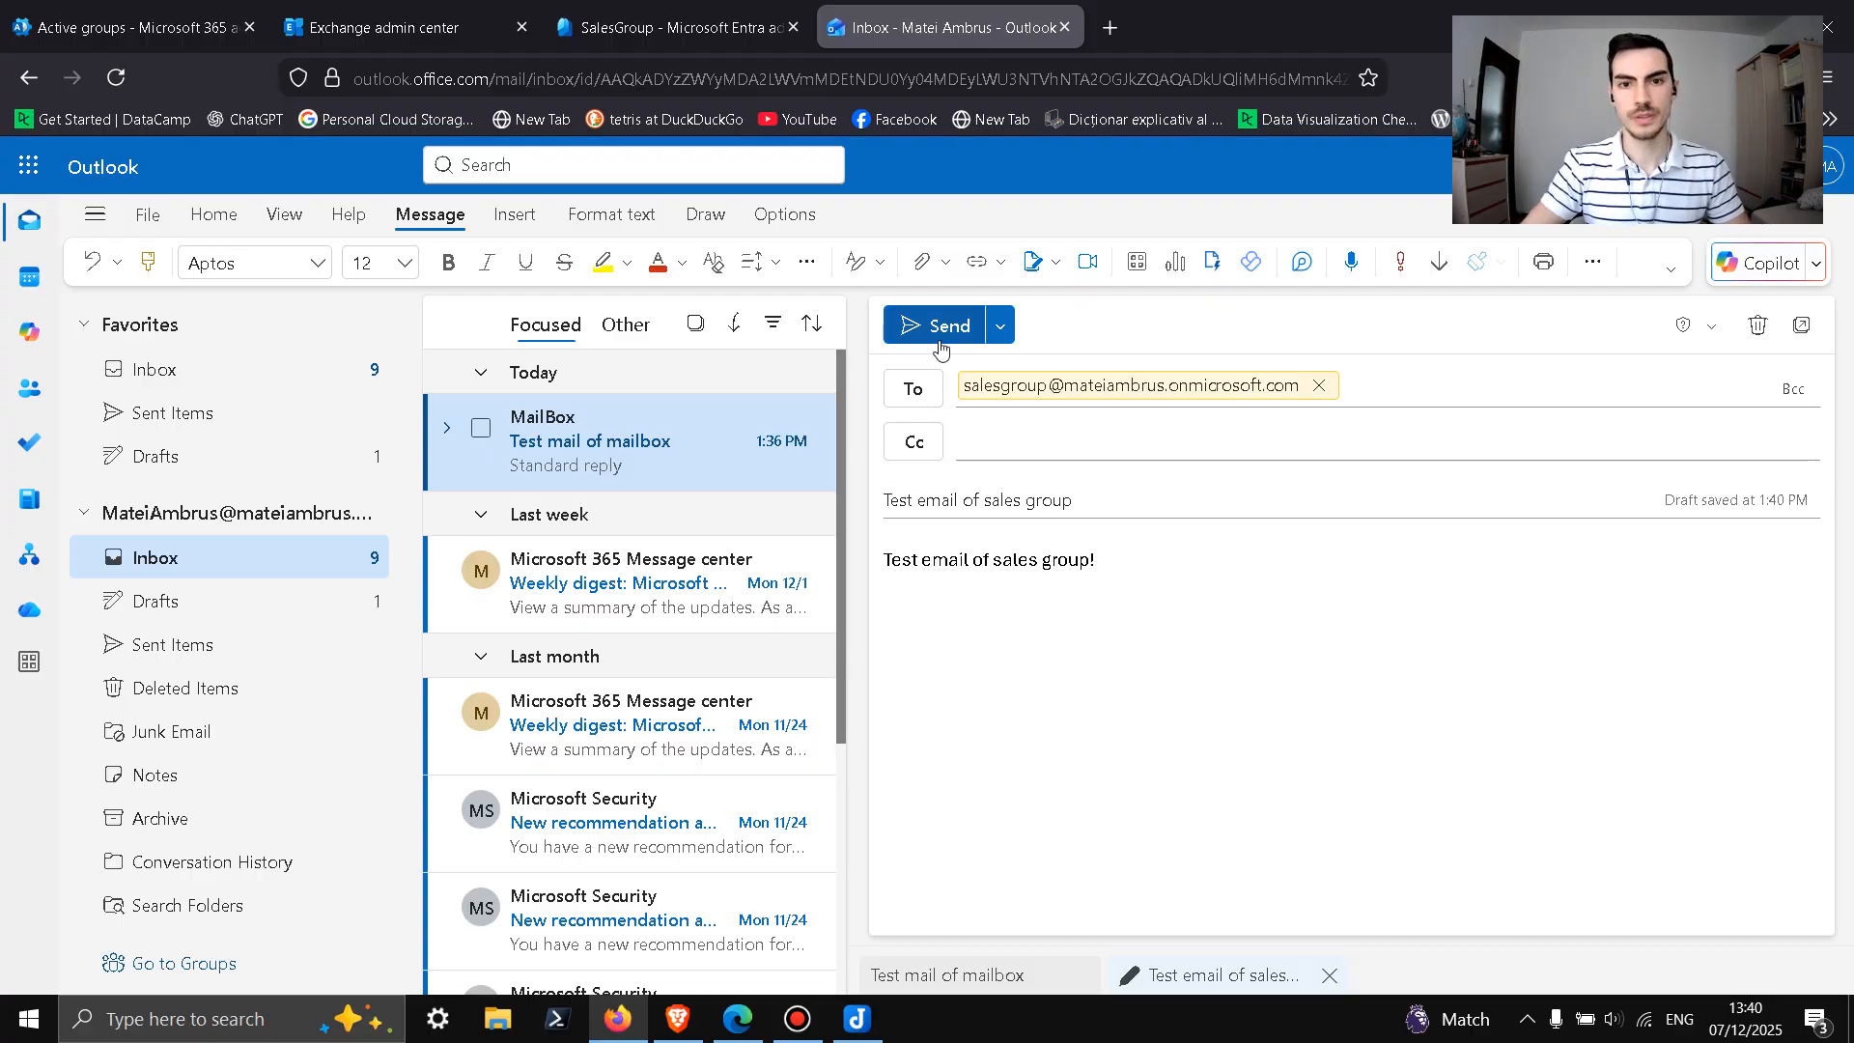
left_click(935, 327)
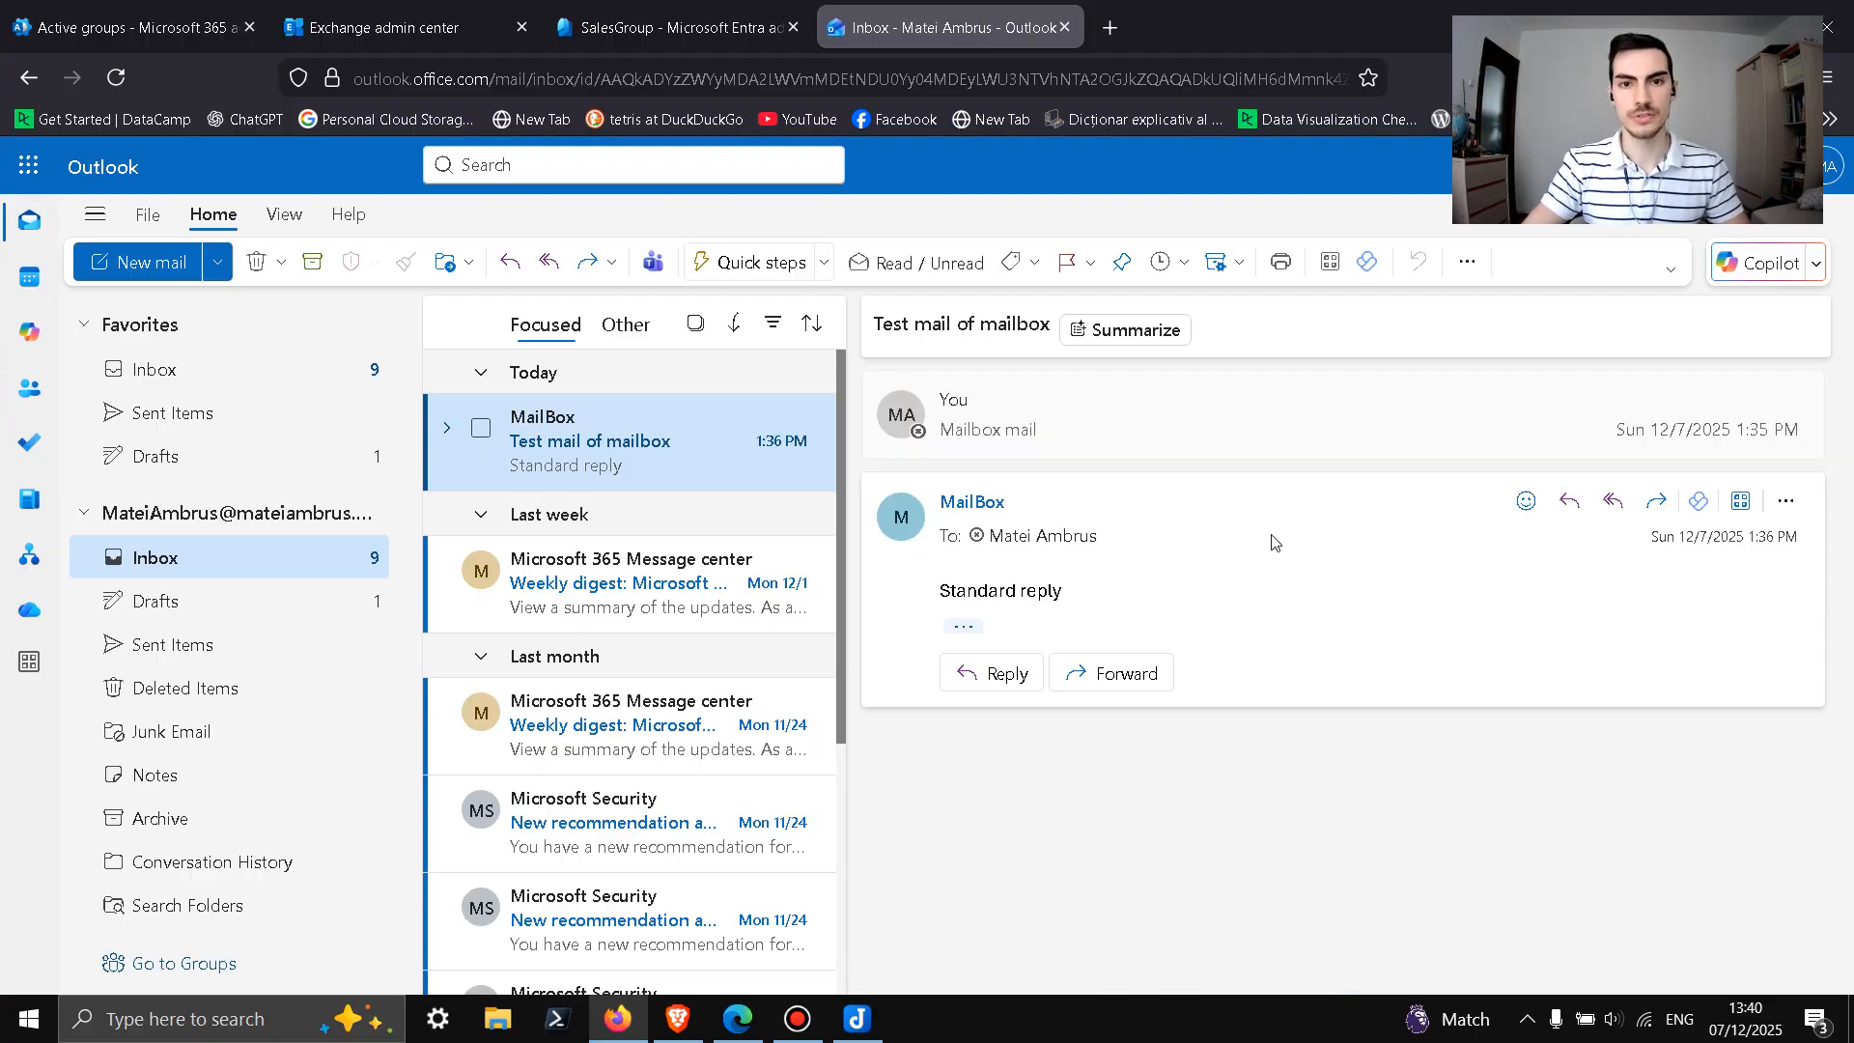
left_click(679, 1024)
Step: Refresh the SalesGroup inbox and open the arrived 'Test email of sales group' message
left_click(679, 1024)
left_click(727, 1030)
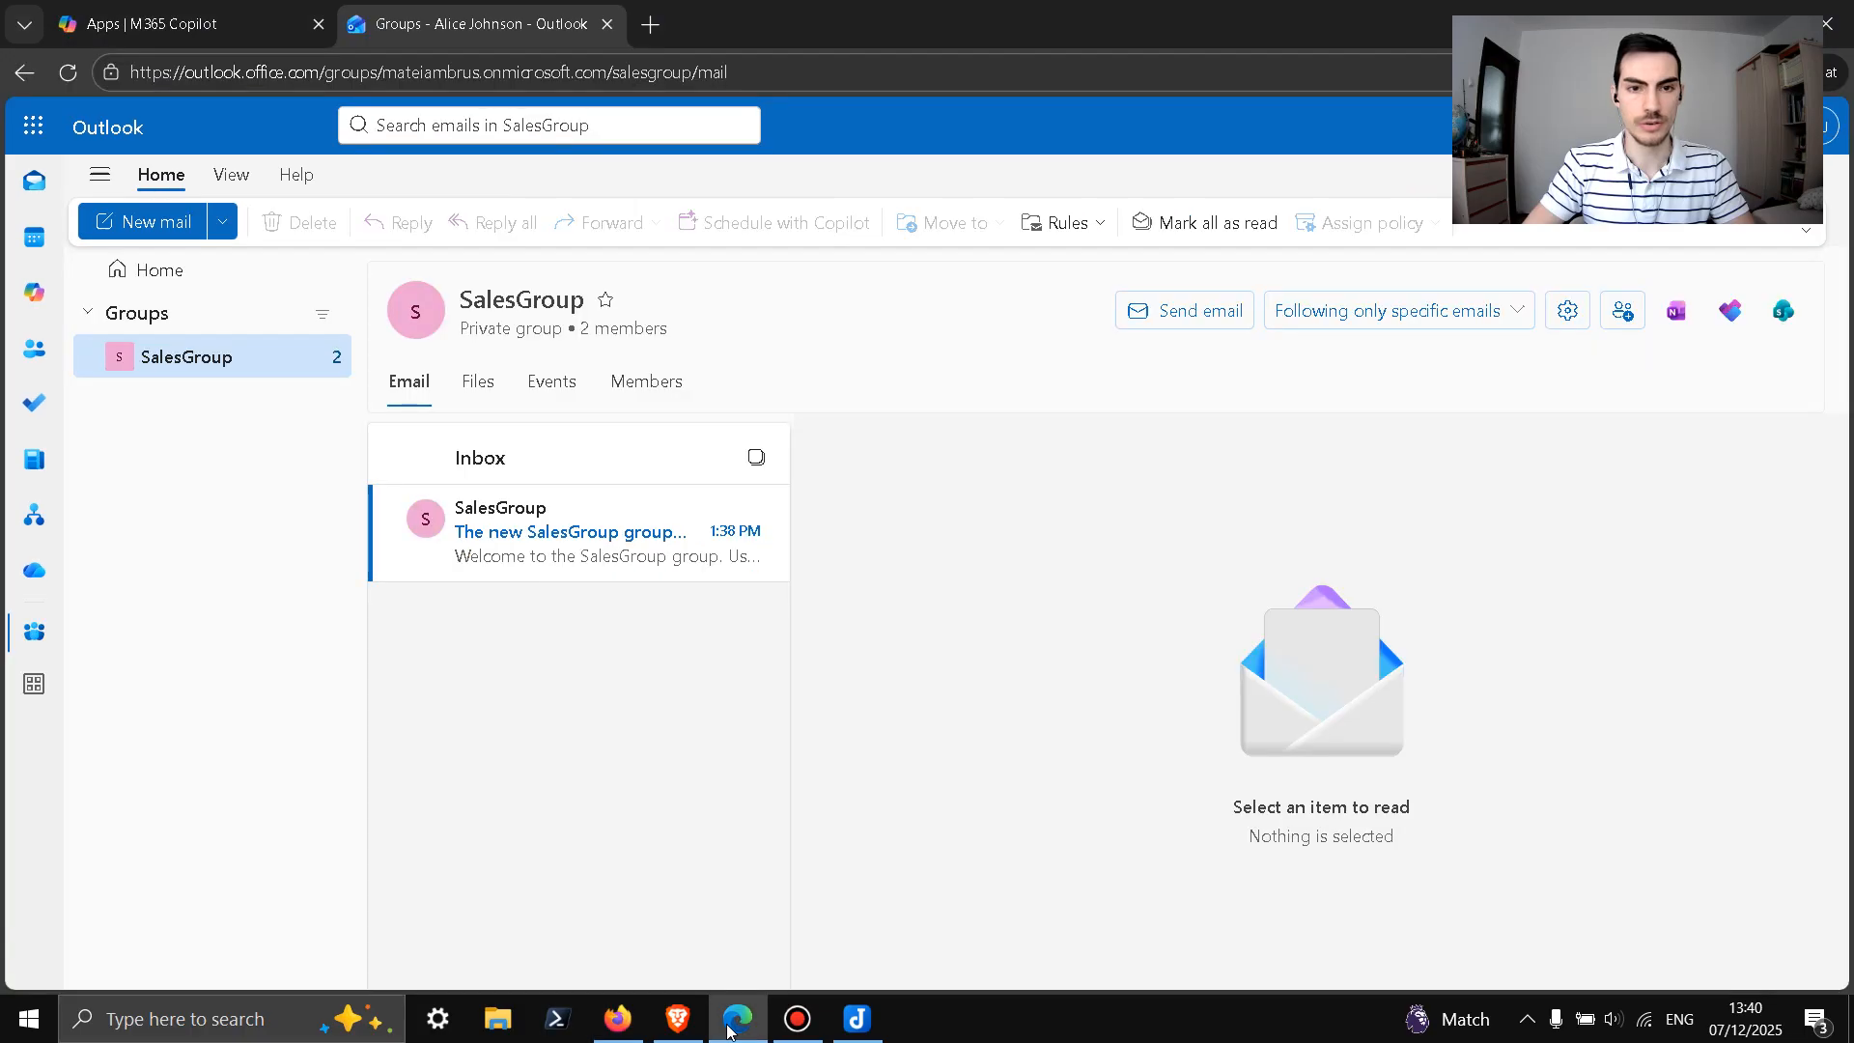
left_click(208, 372)
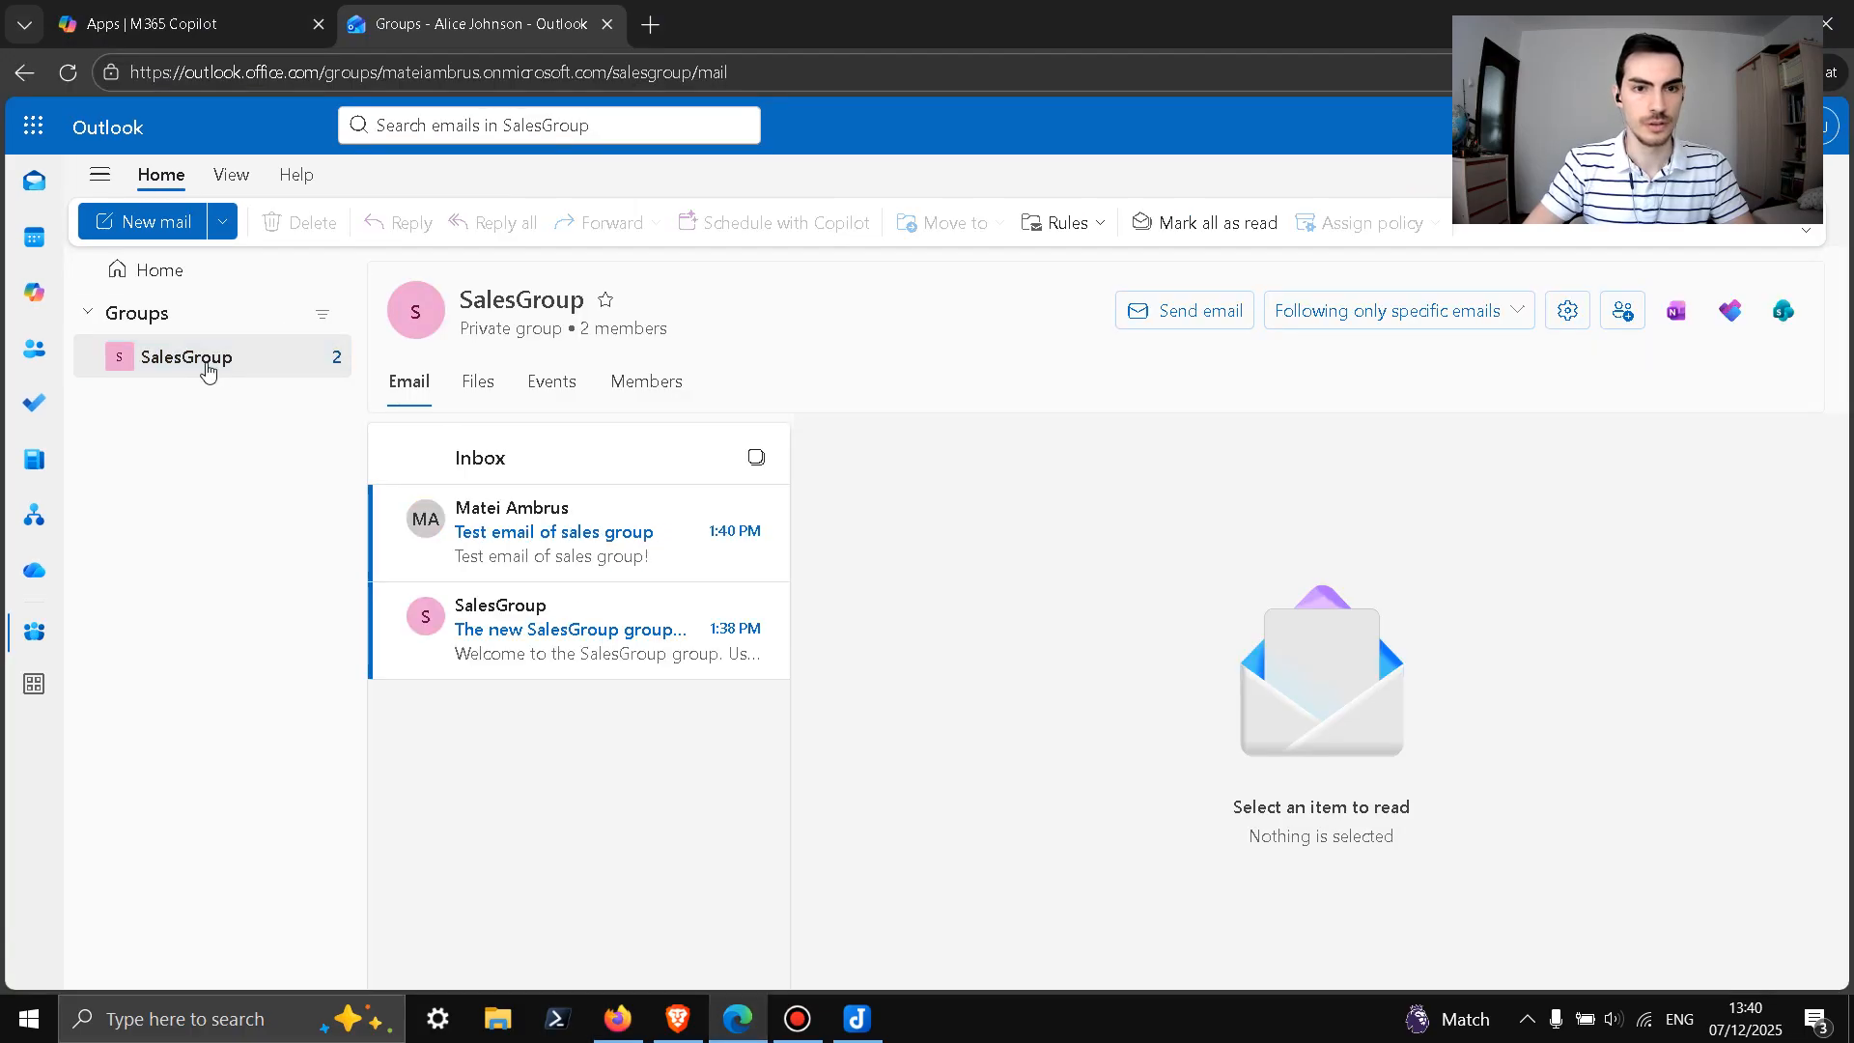
left_click(615, 546)
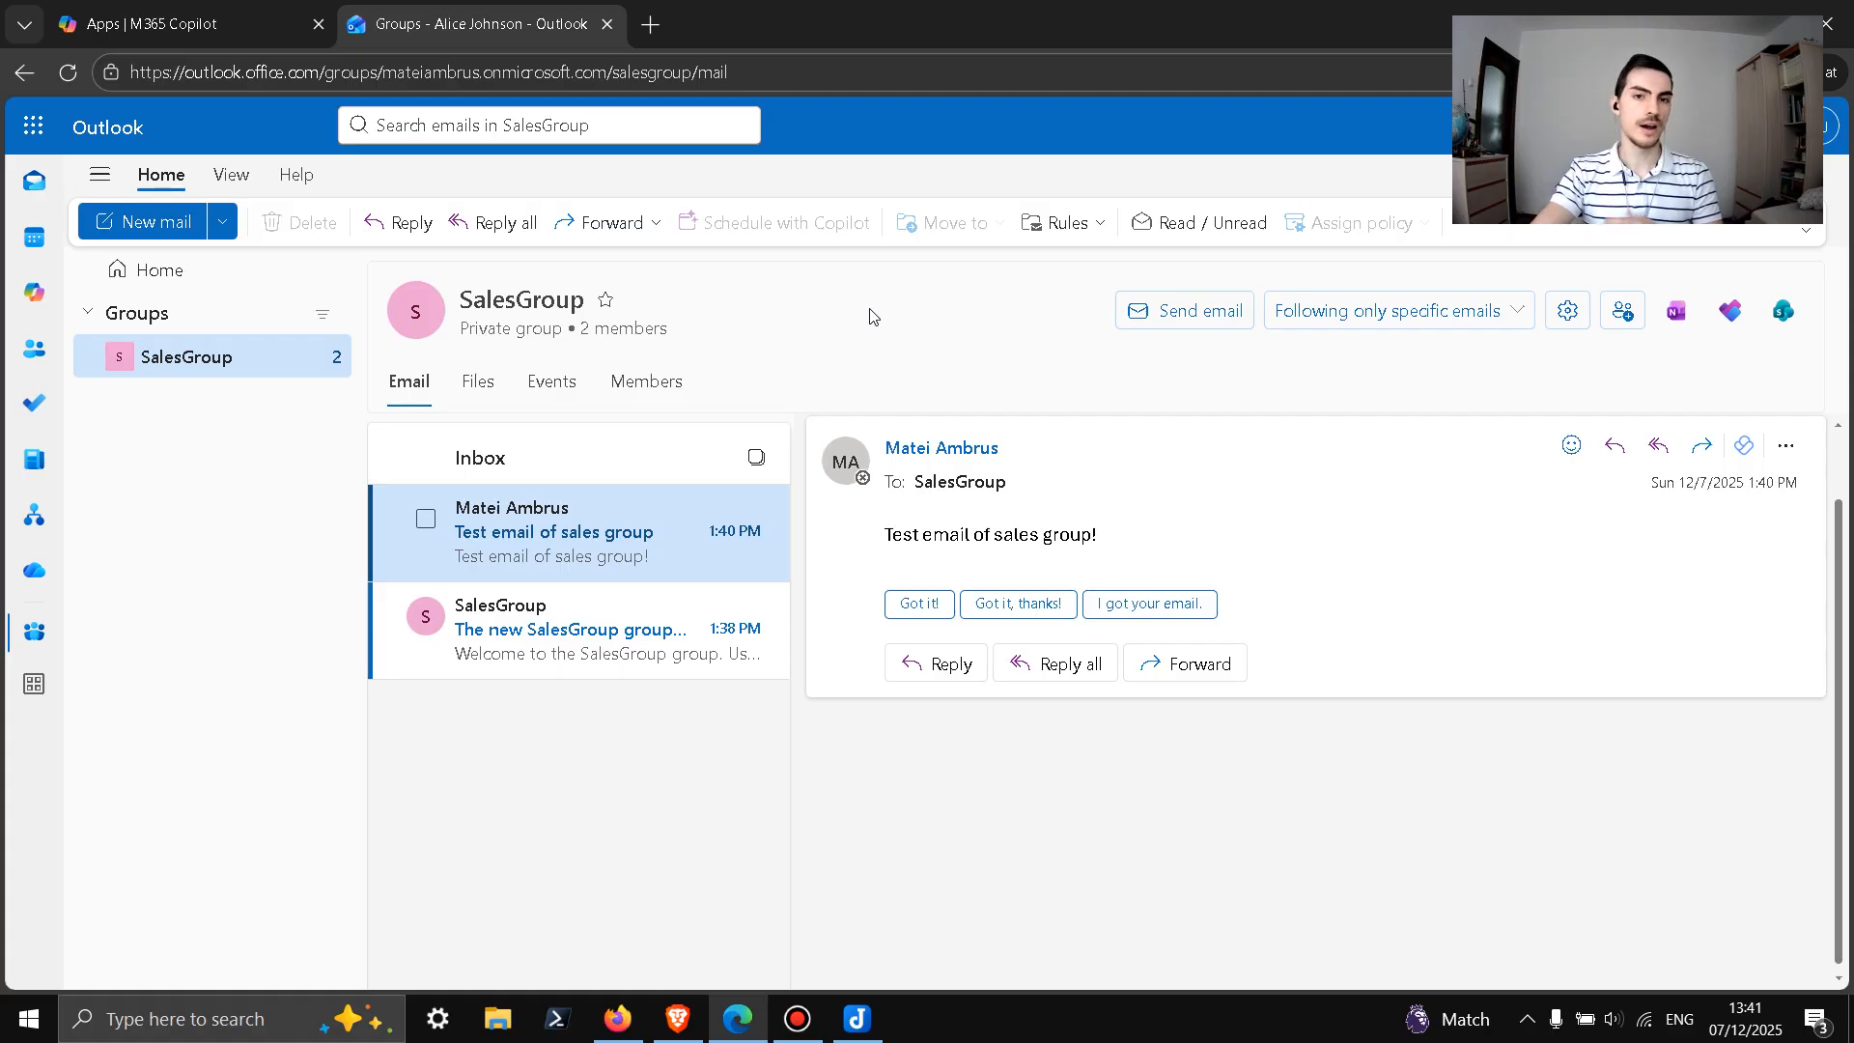
left_click(626, 1029)
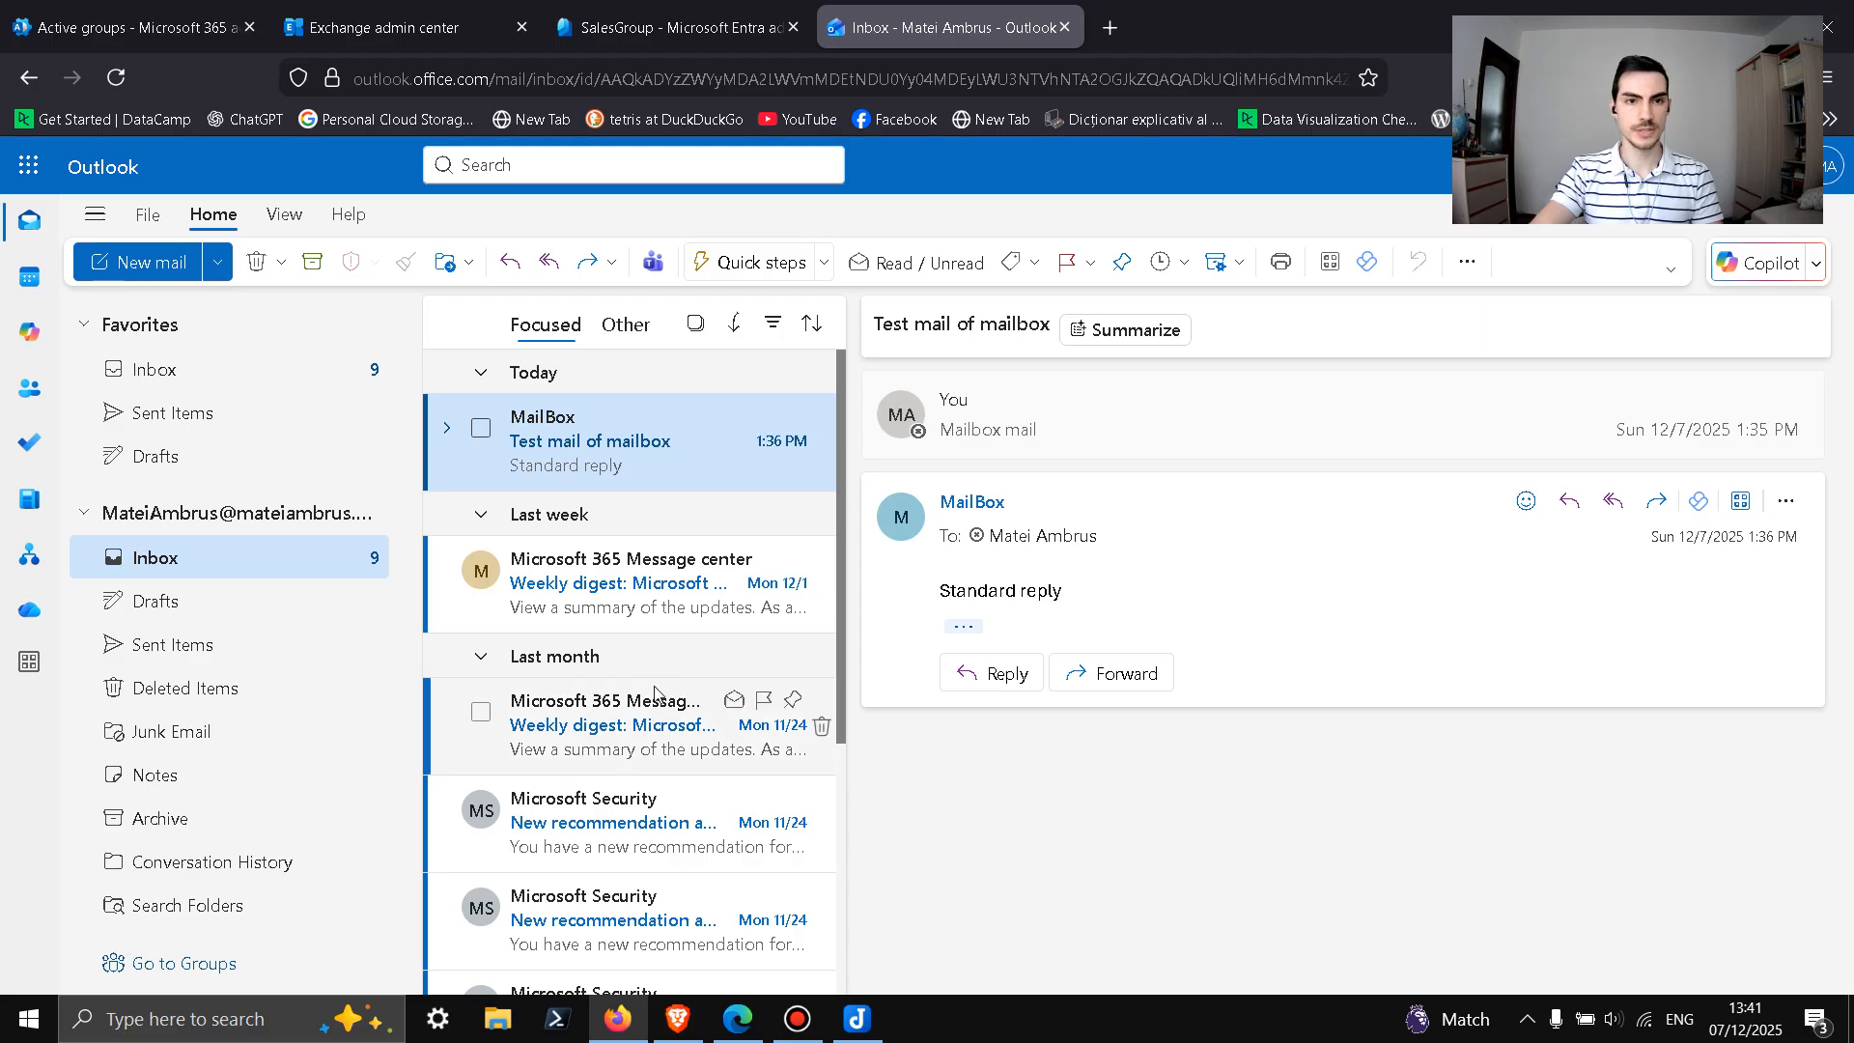
Step: Under Recipients > Groups, enable 'Send copies of group conversations and events' in SalesGroup's Settings
left_click(410, 27)
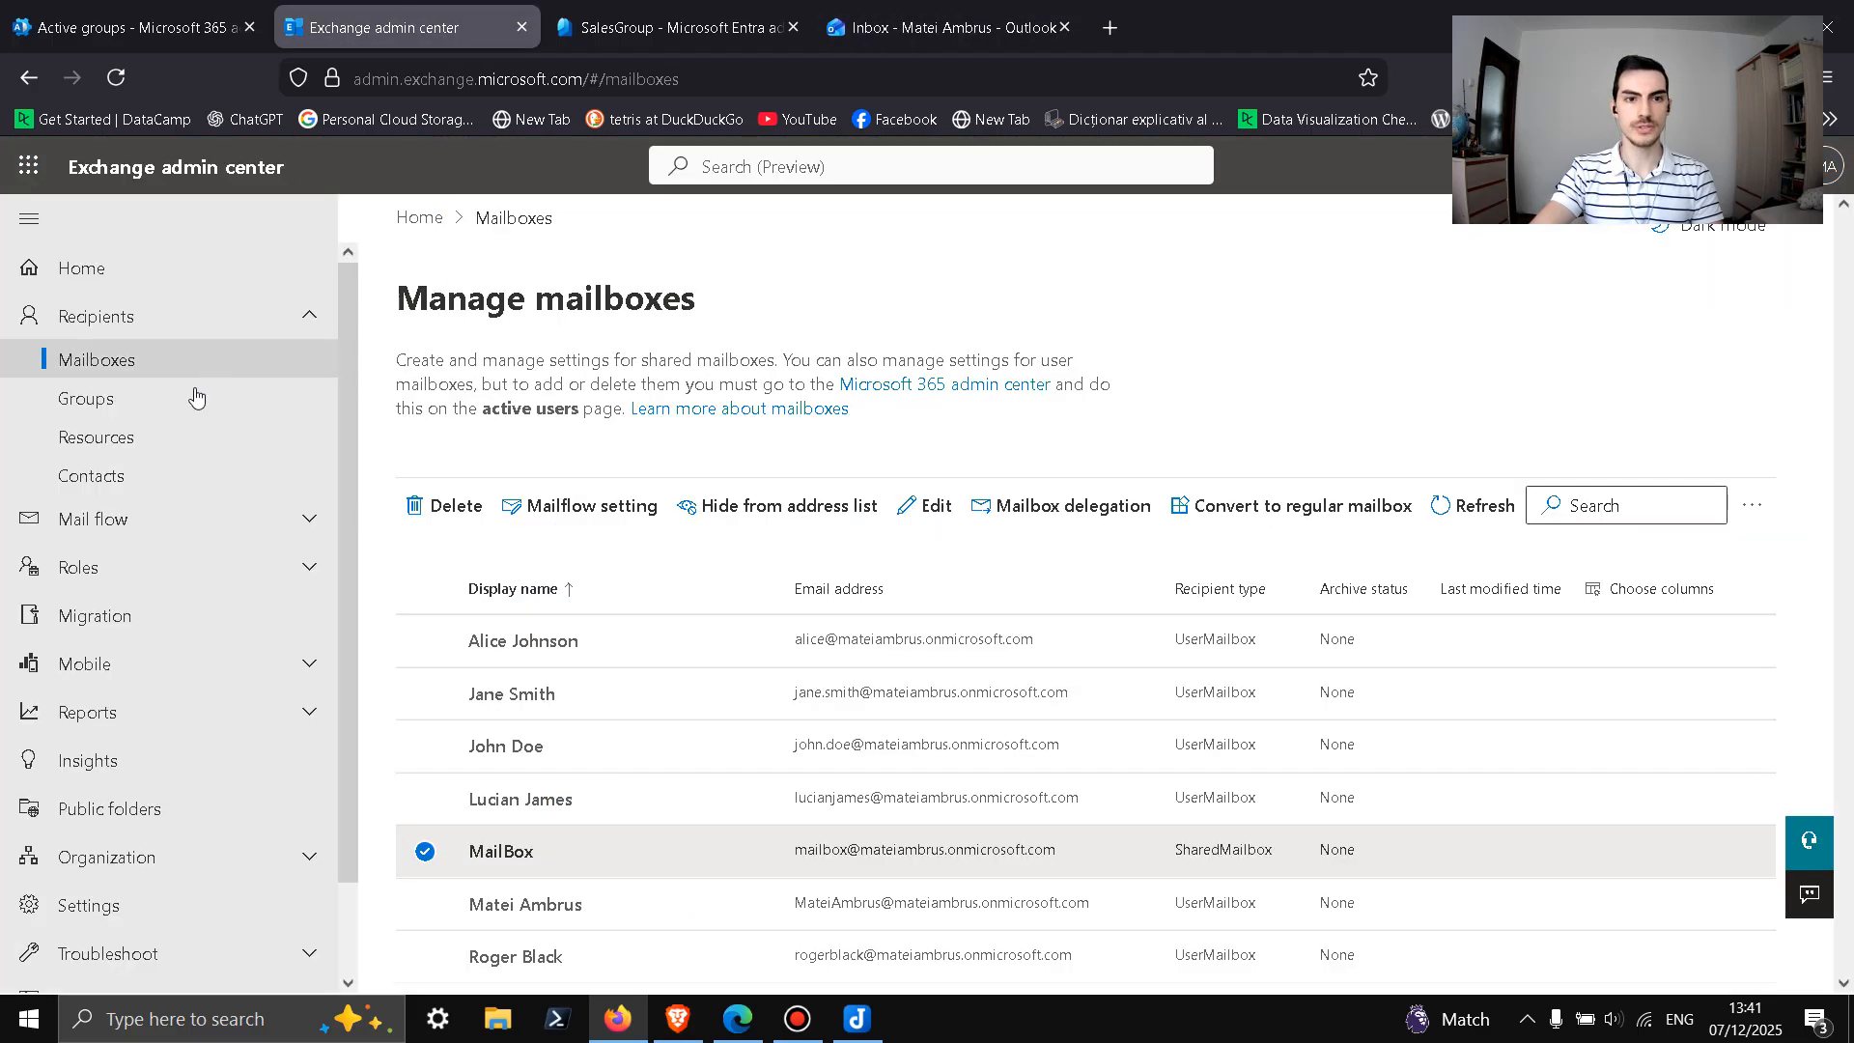
left_click(136, 411)
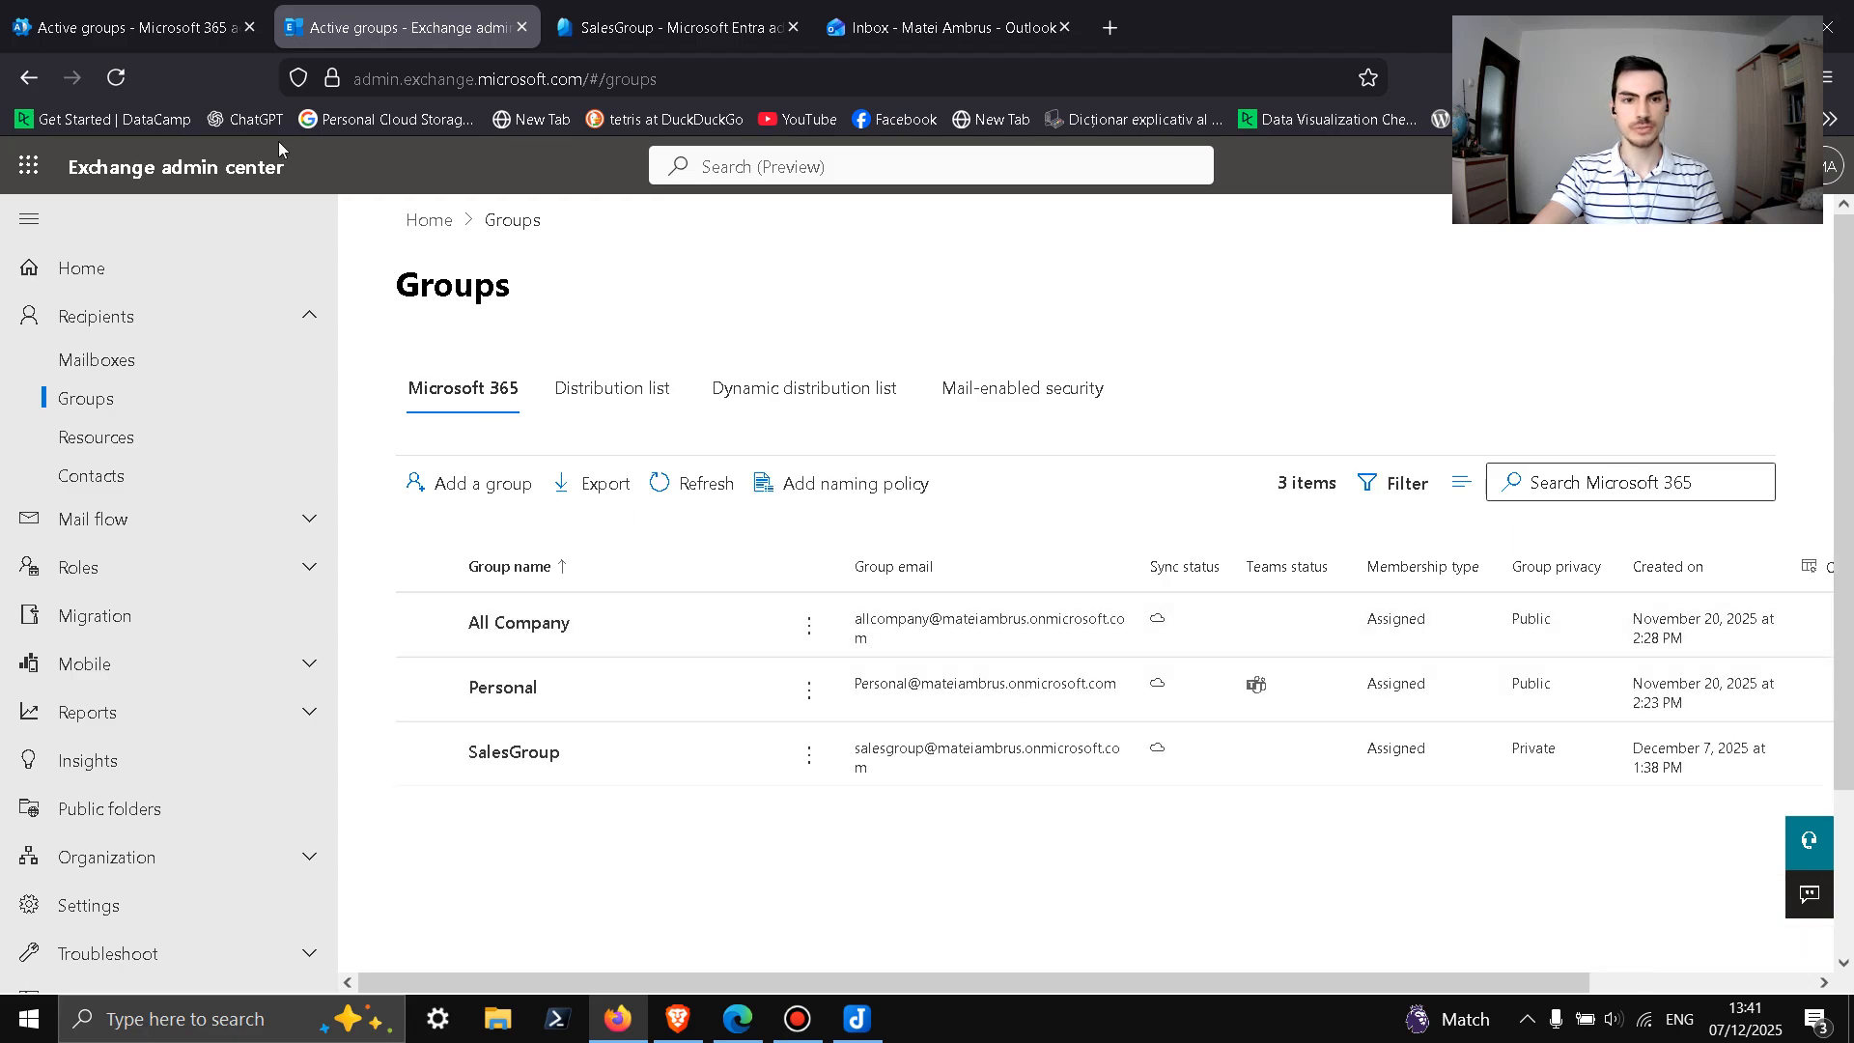
left_click(116, 83)
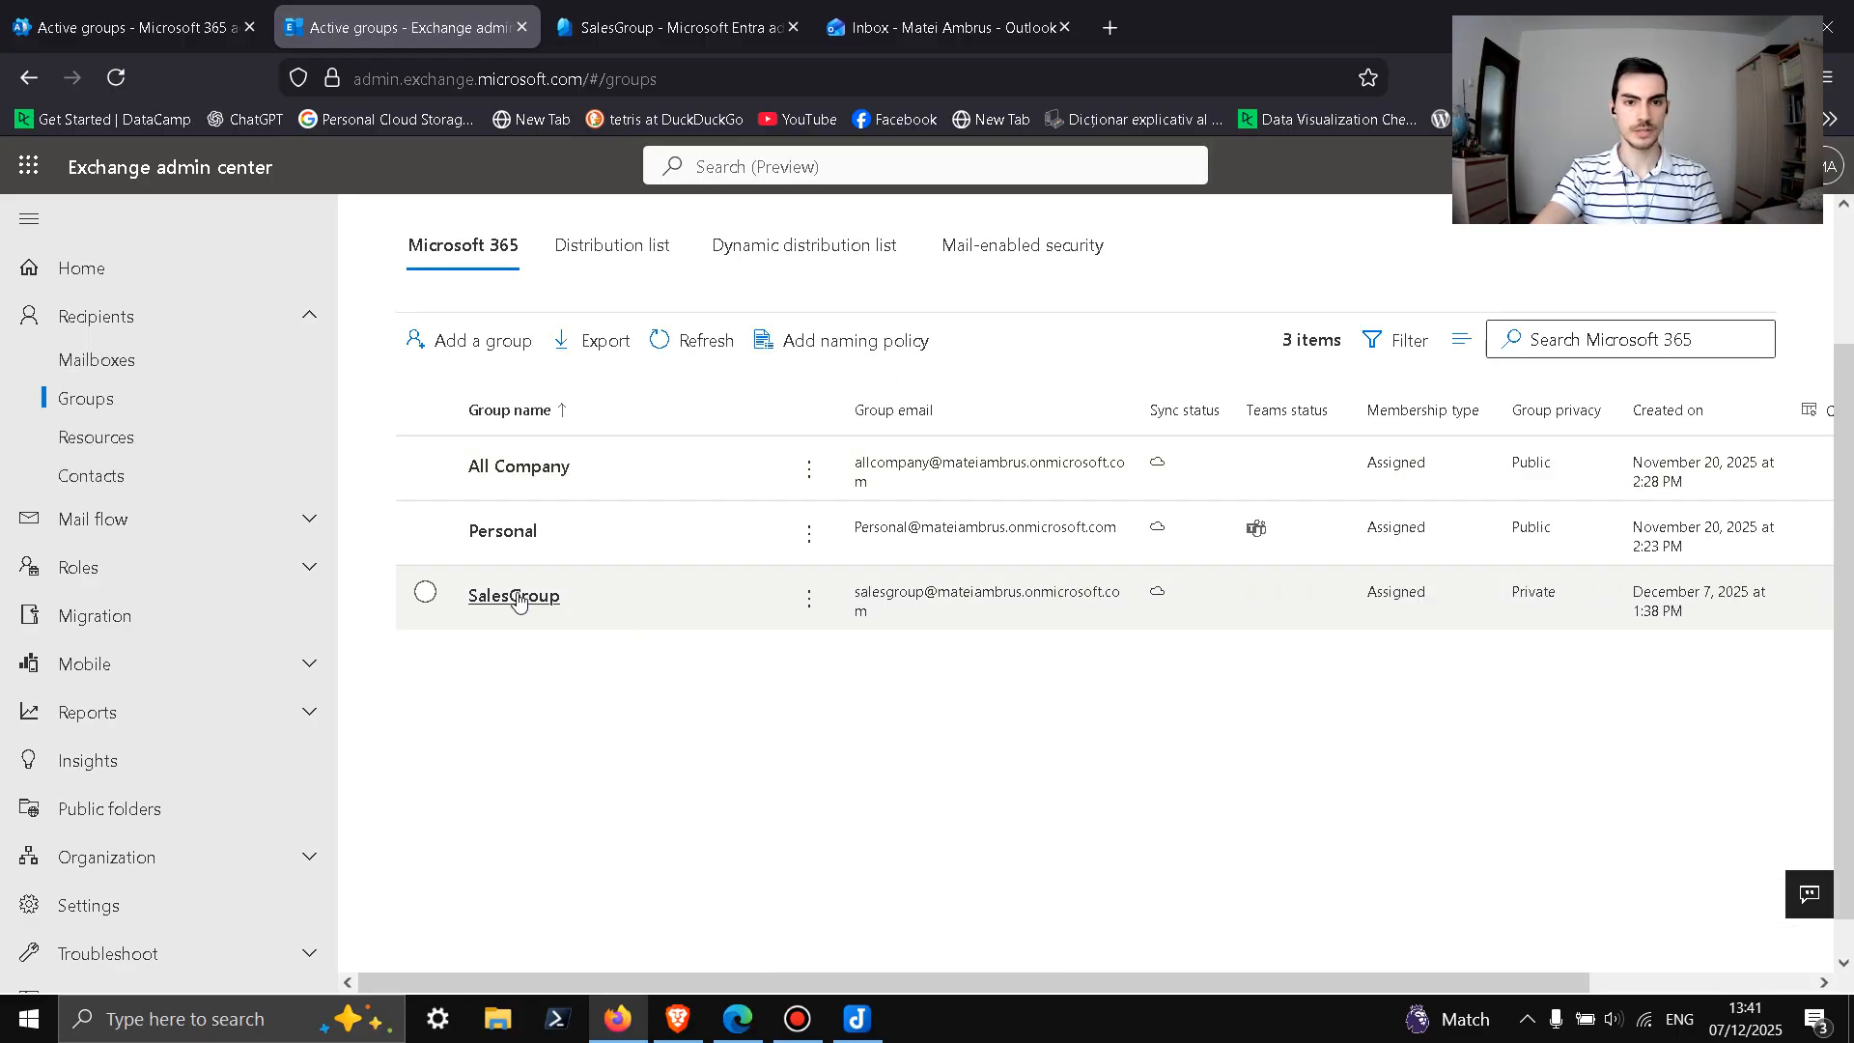
left_click(517, 601)
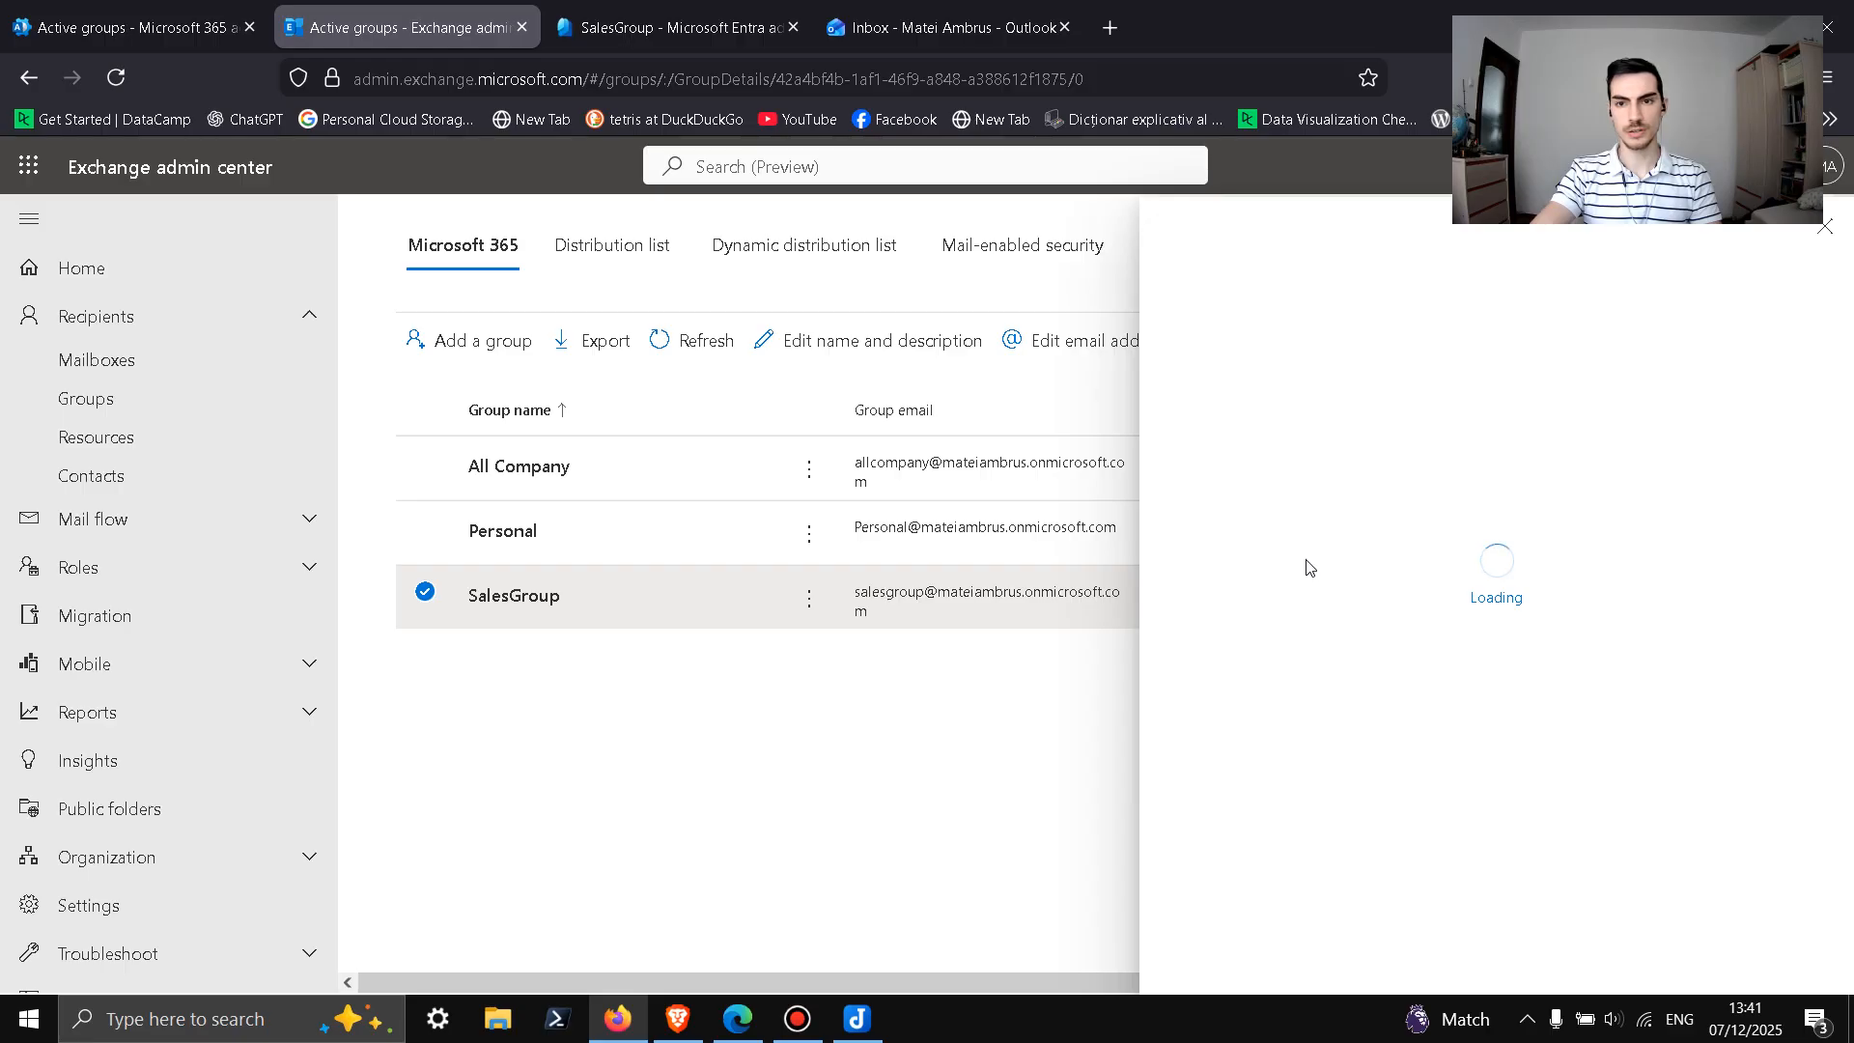
left_click(1421, 435)
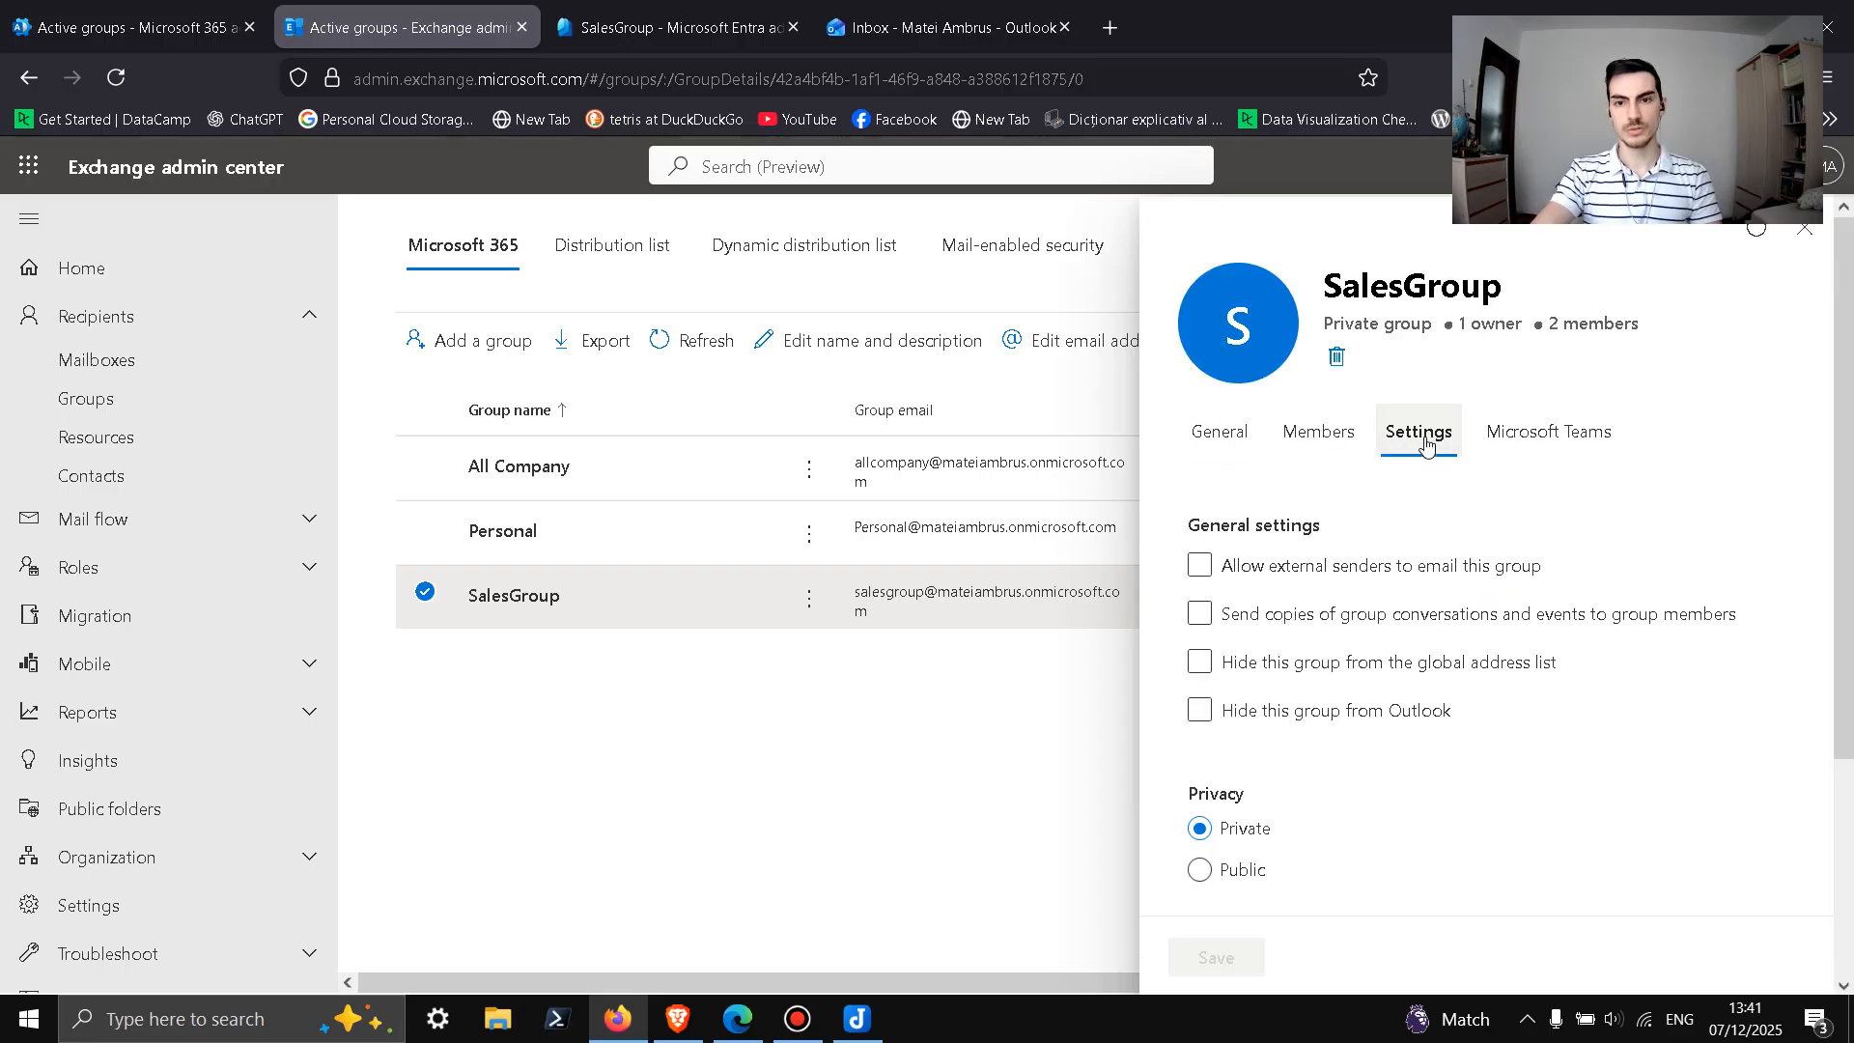
scroll(1391, 702, "down", 2)
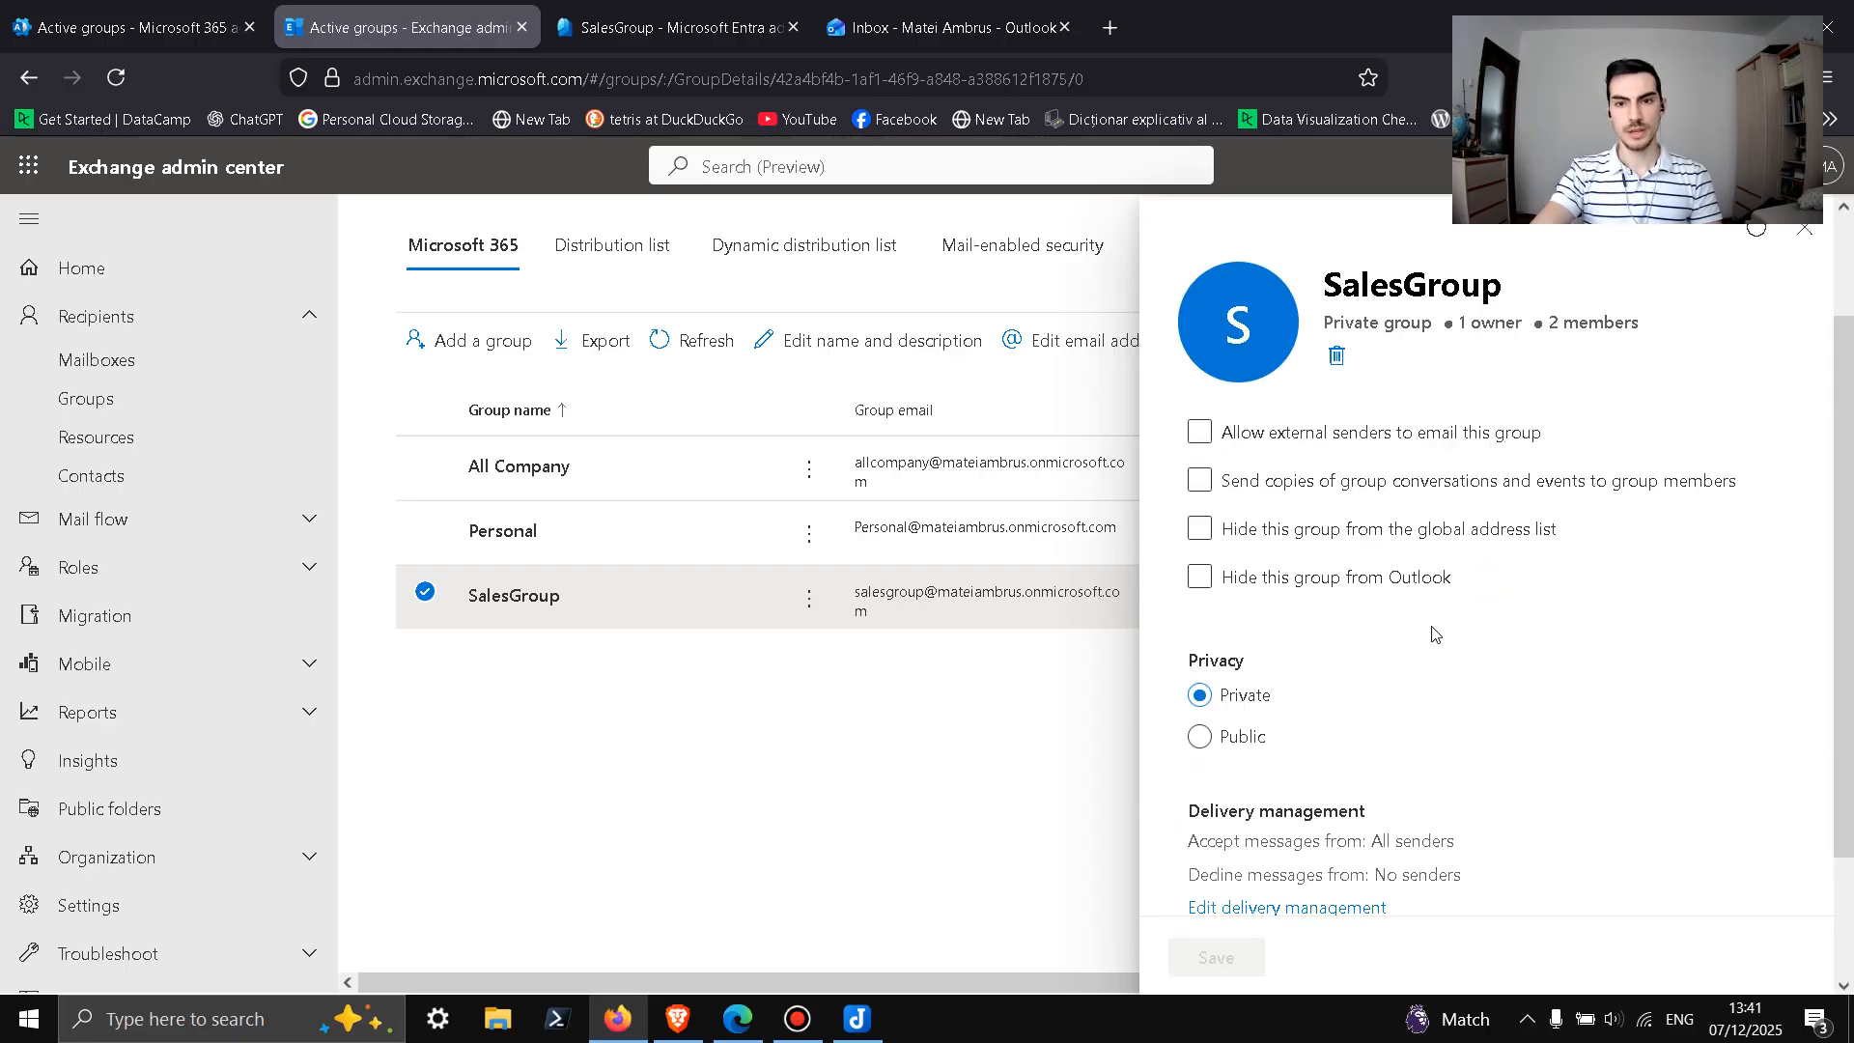
scroll(1333, 714, "up", 2)
left_click(1330, 716)
left_click(1227, 623)
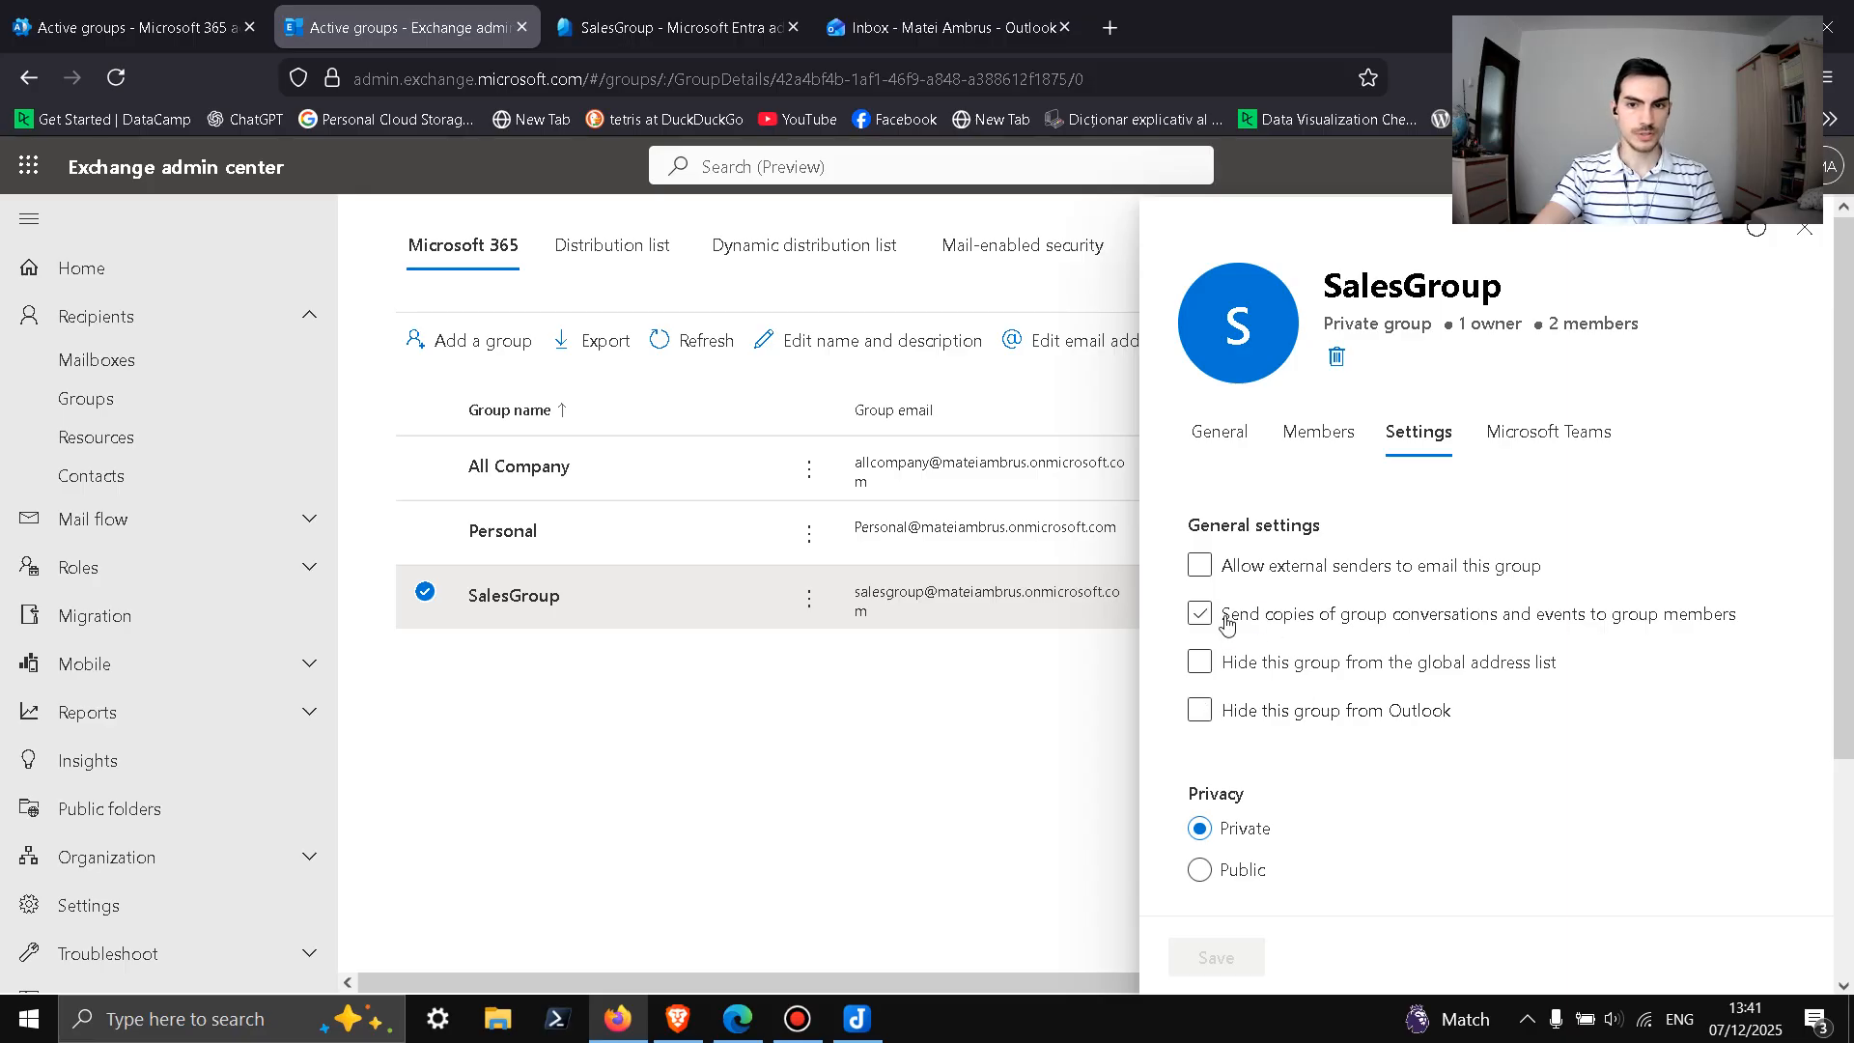
left_click(1202, 620)
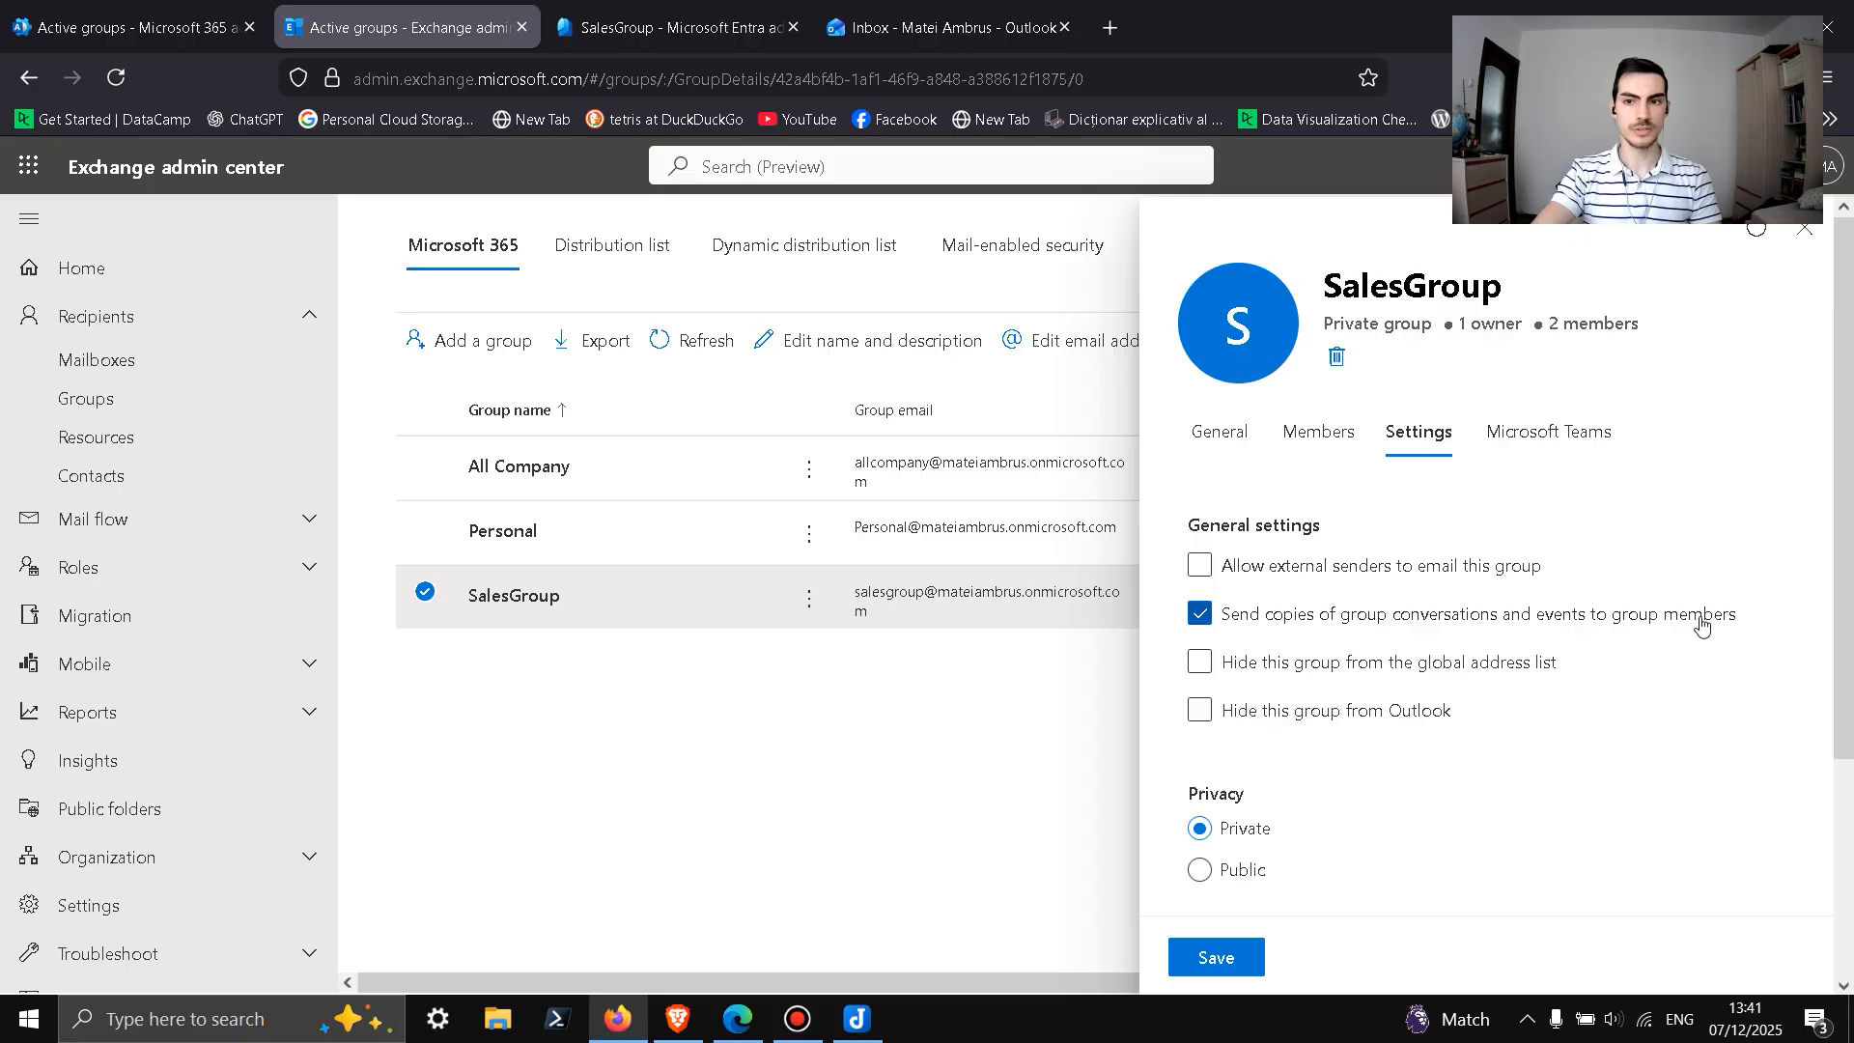
scroll(1678, 632, "down", 3)
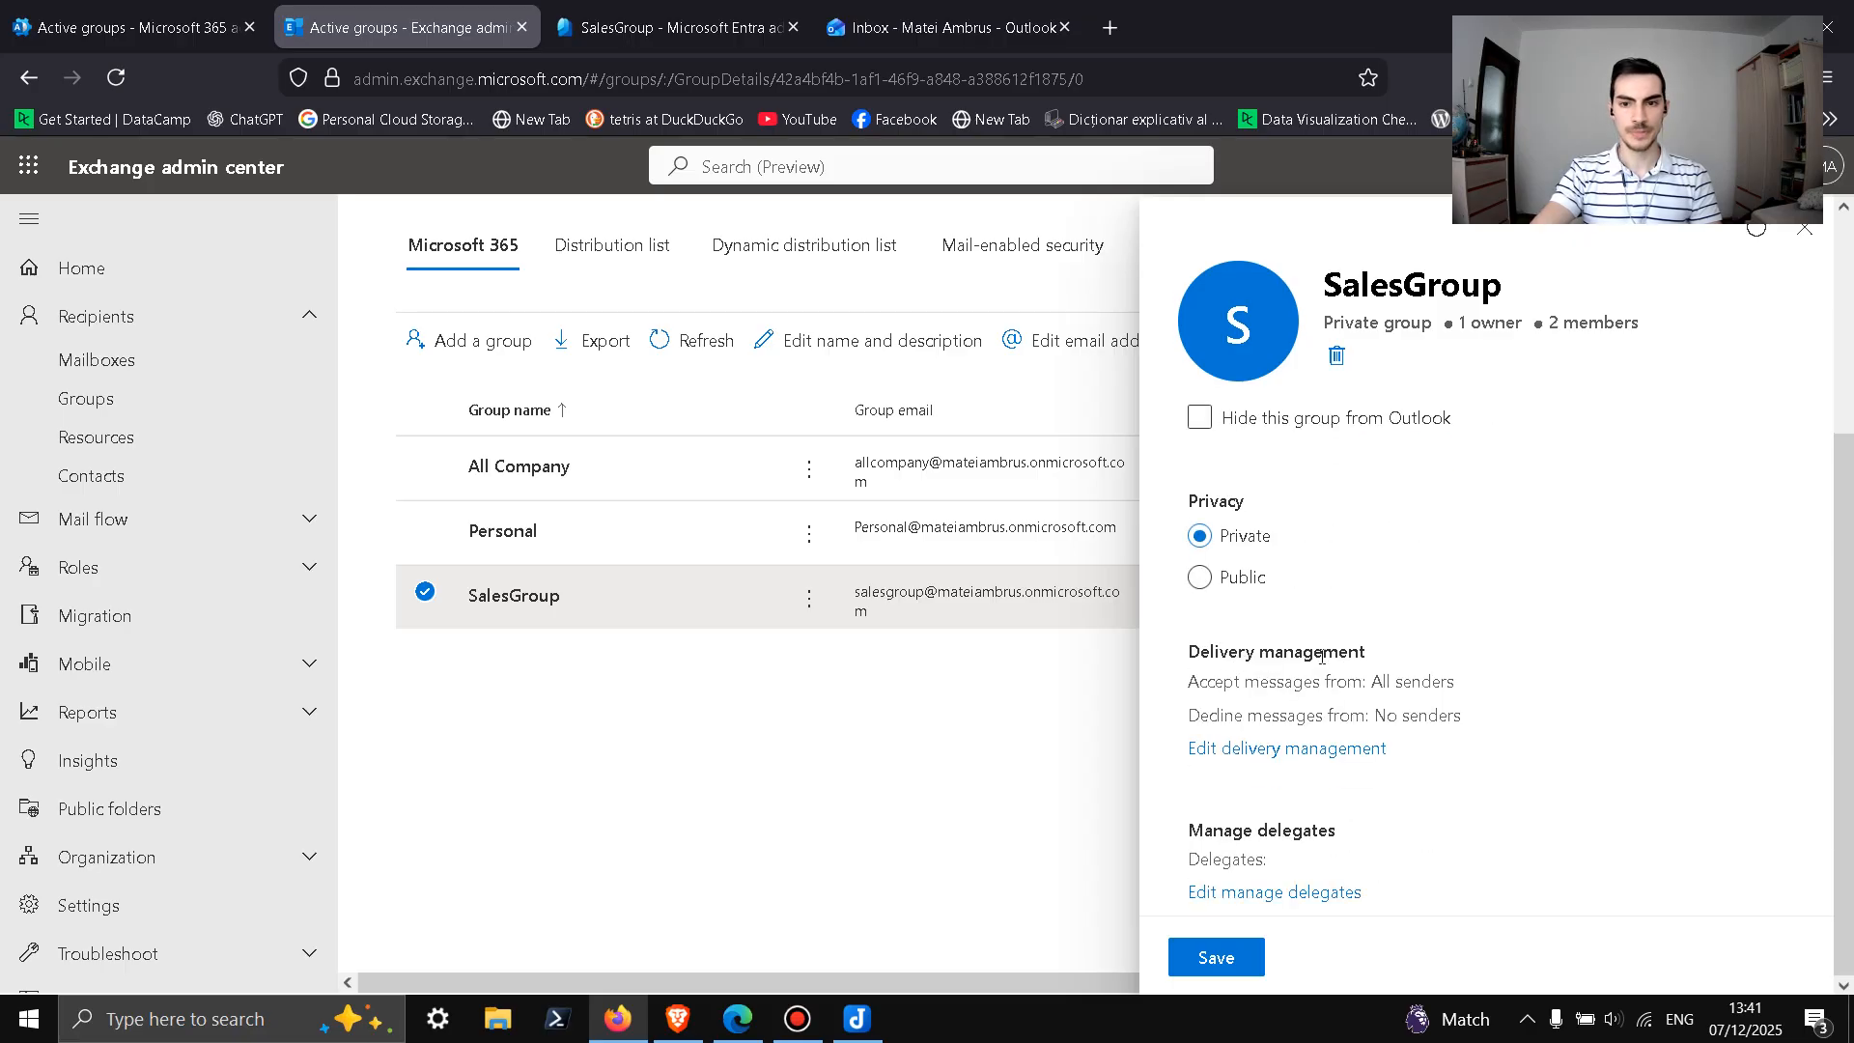
Step: Add two users as delegates of SalesGroup
left_click(1256, 893)
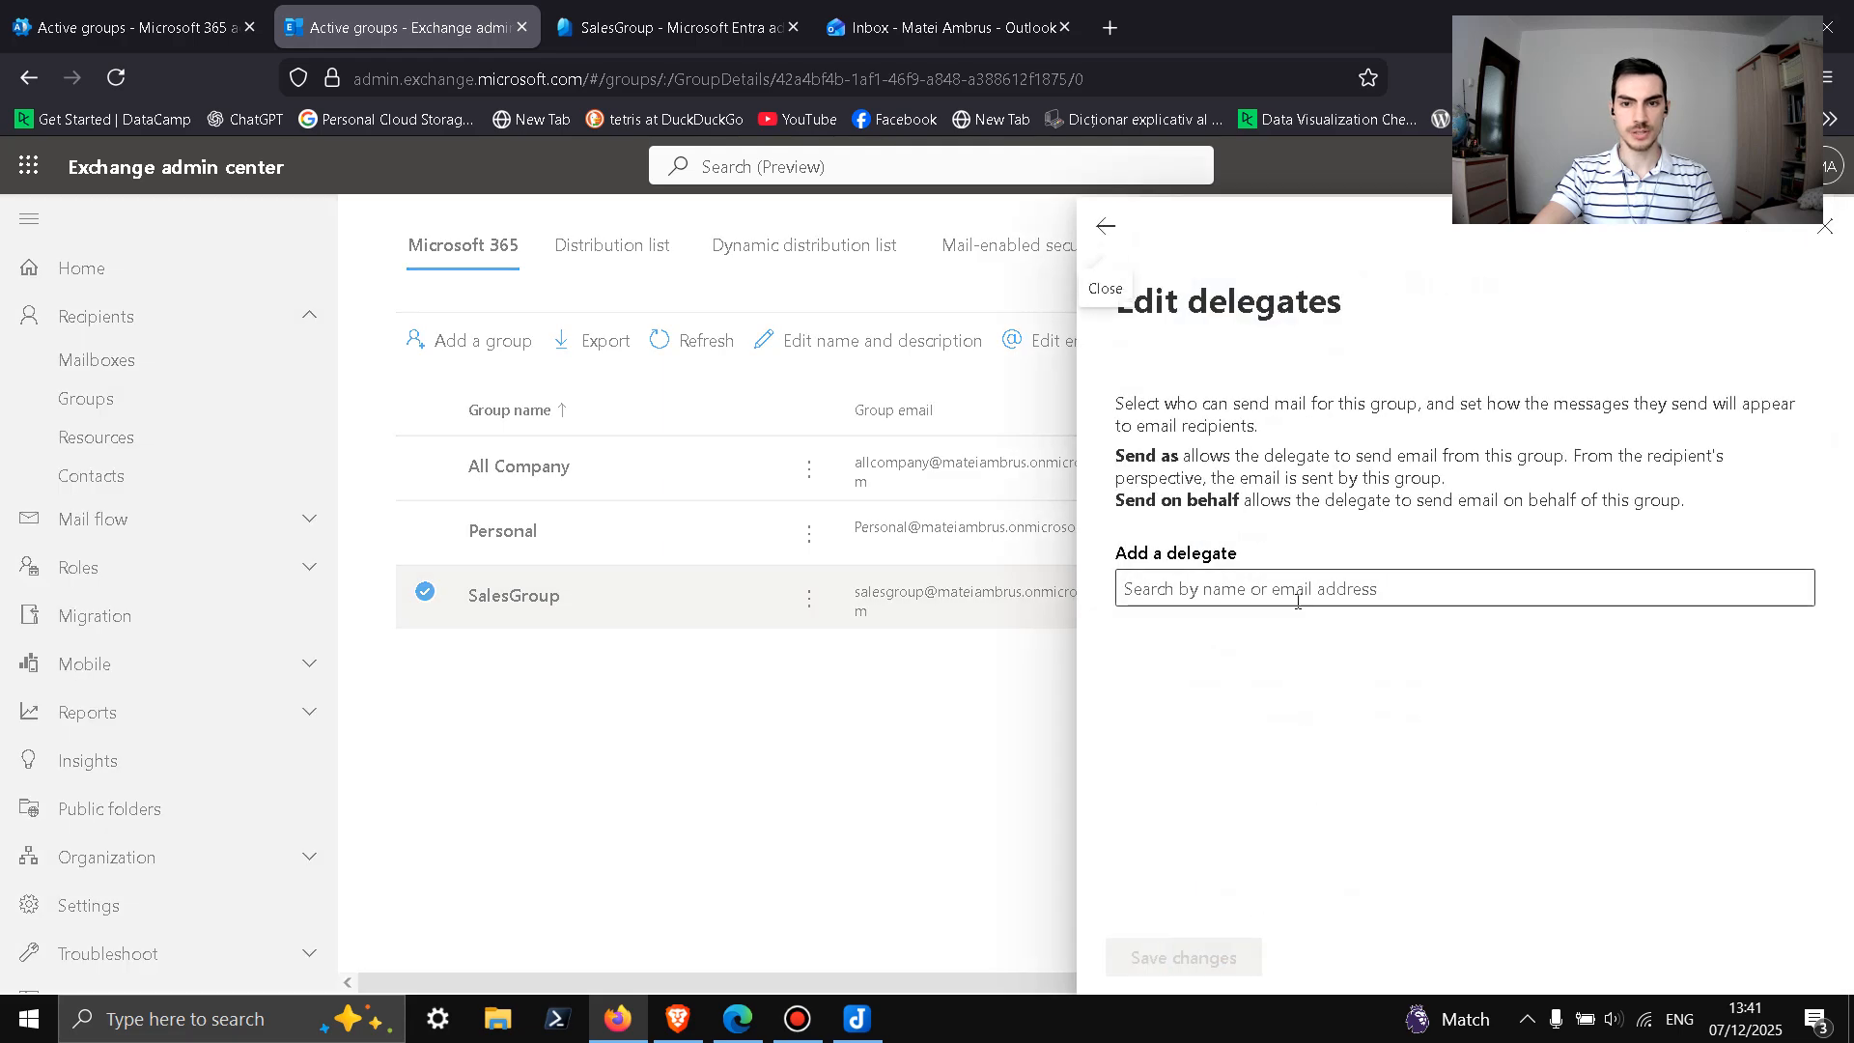
left_click(1246, 591)
left_click(1207, 648)
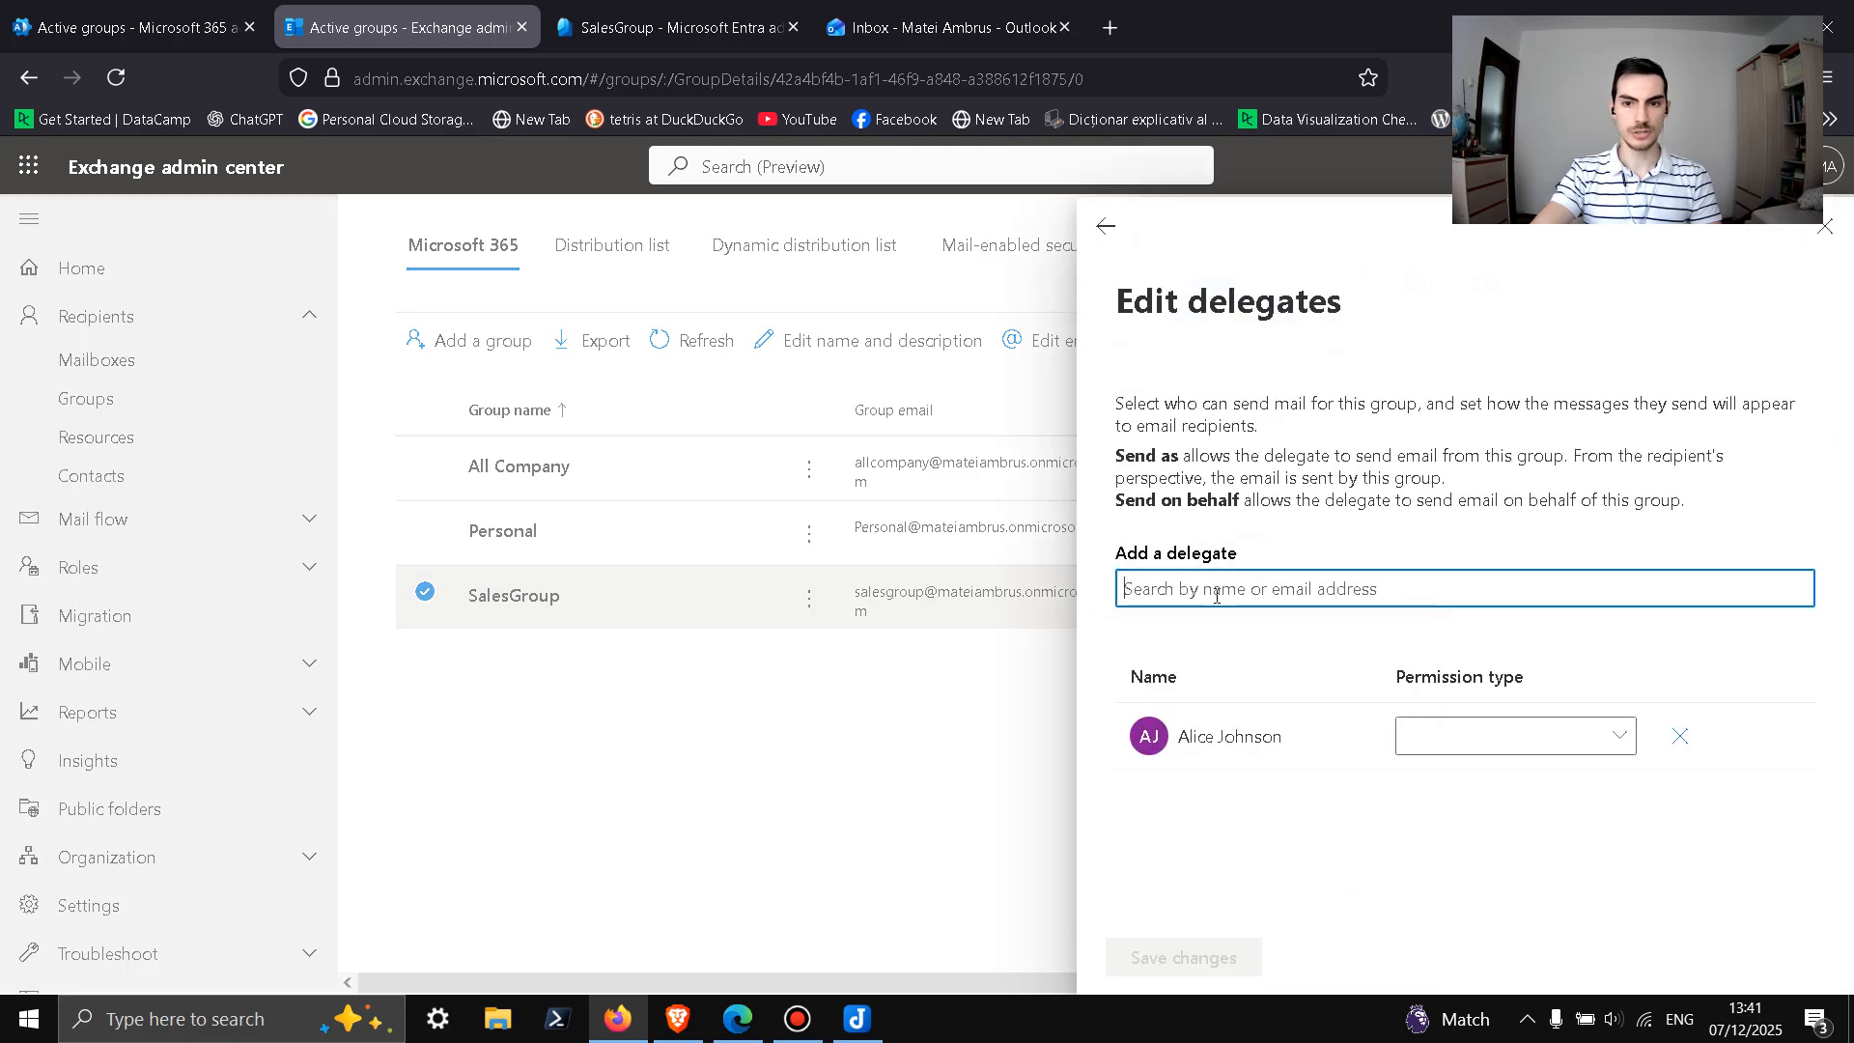
left_click(1217, 590)
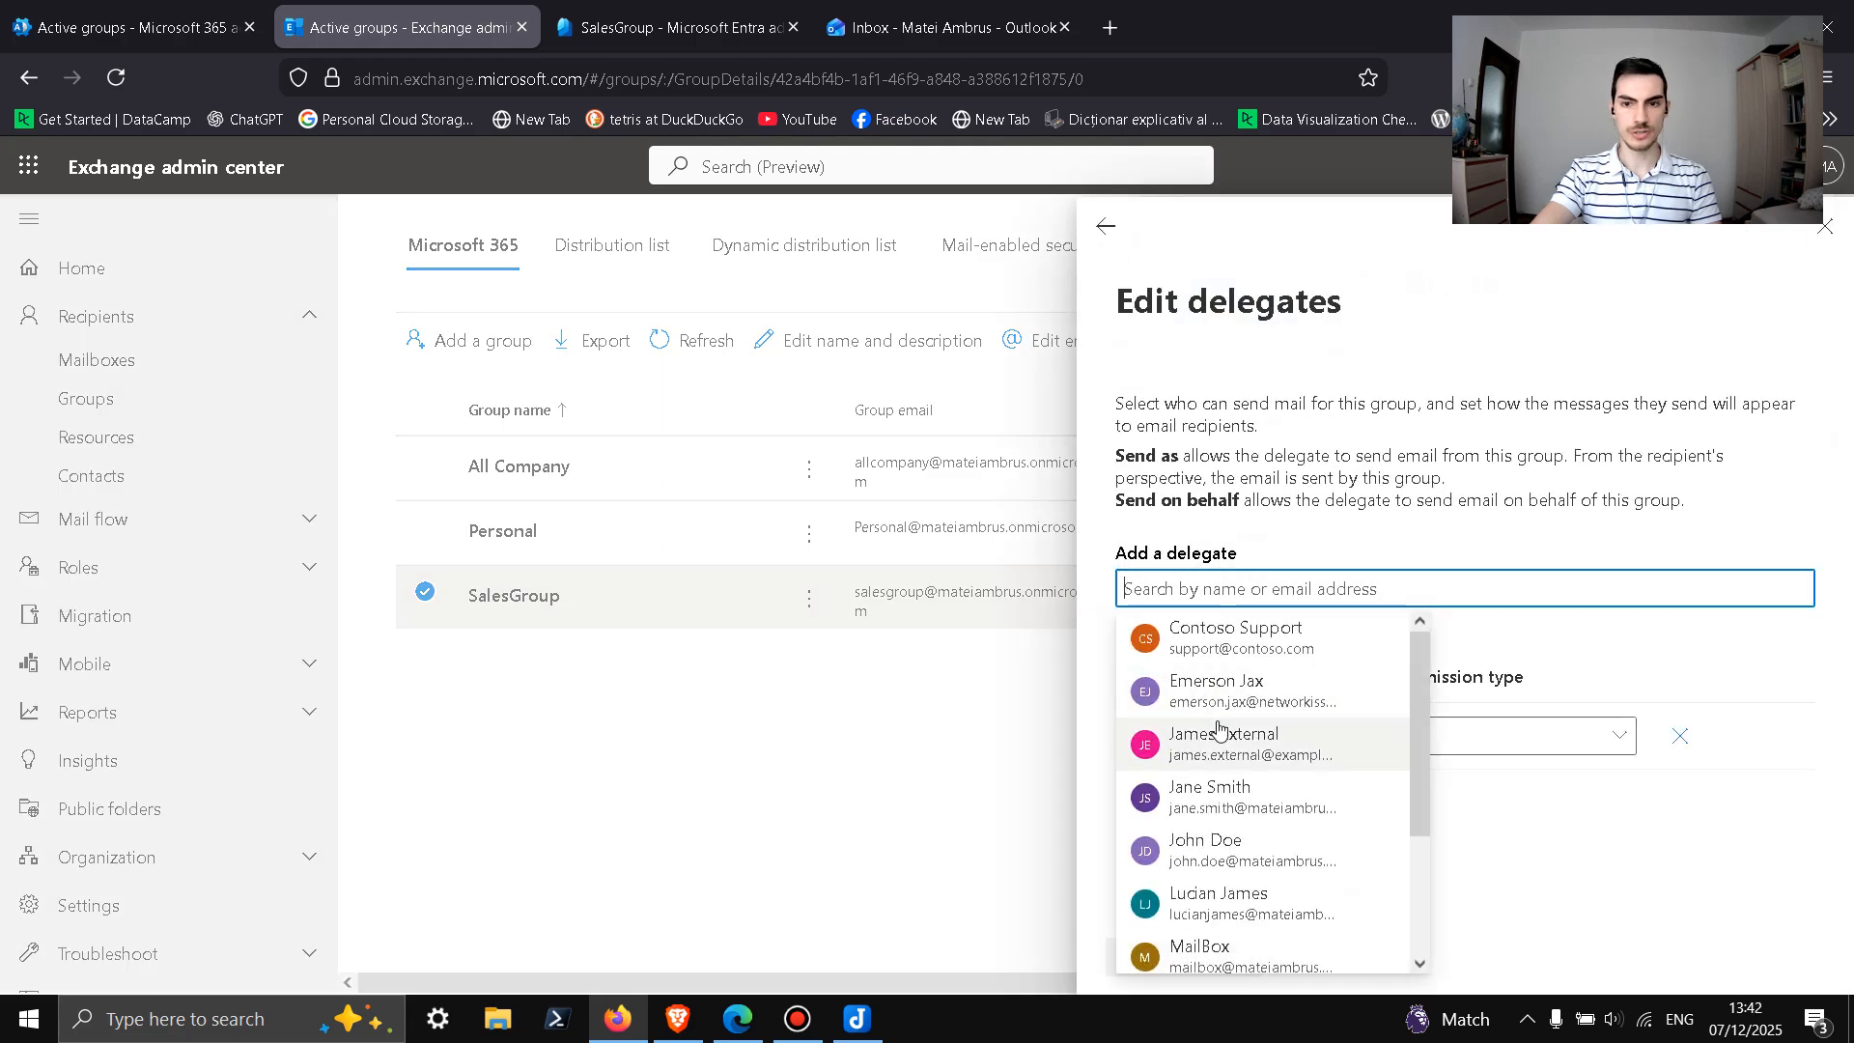
left_click(1241, 802)
Step: Give both delegates Send as and Send on behalf permissions and save the changes
left_click(1628, 753)
left_click(1437, 781)
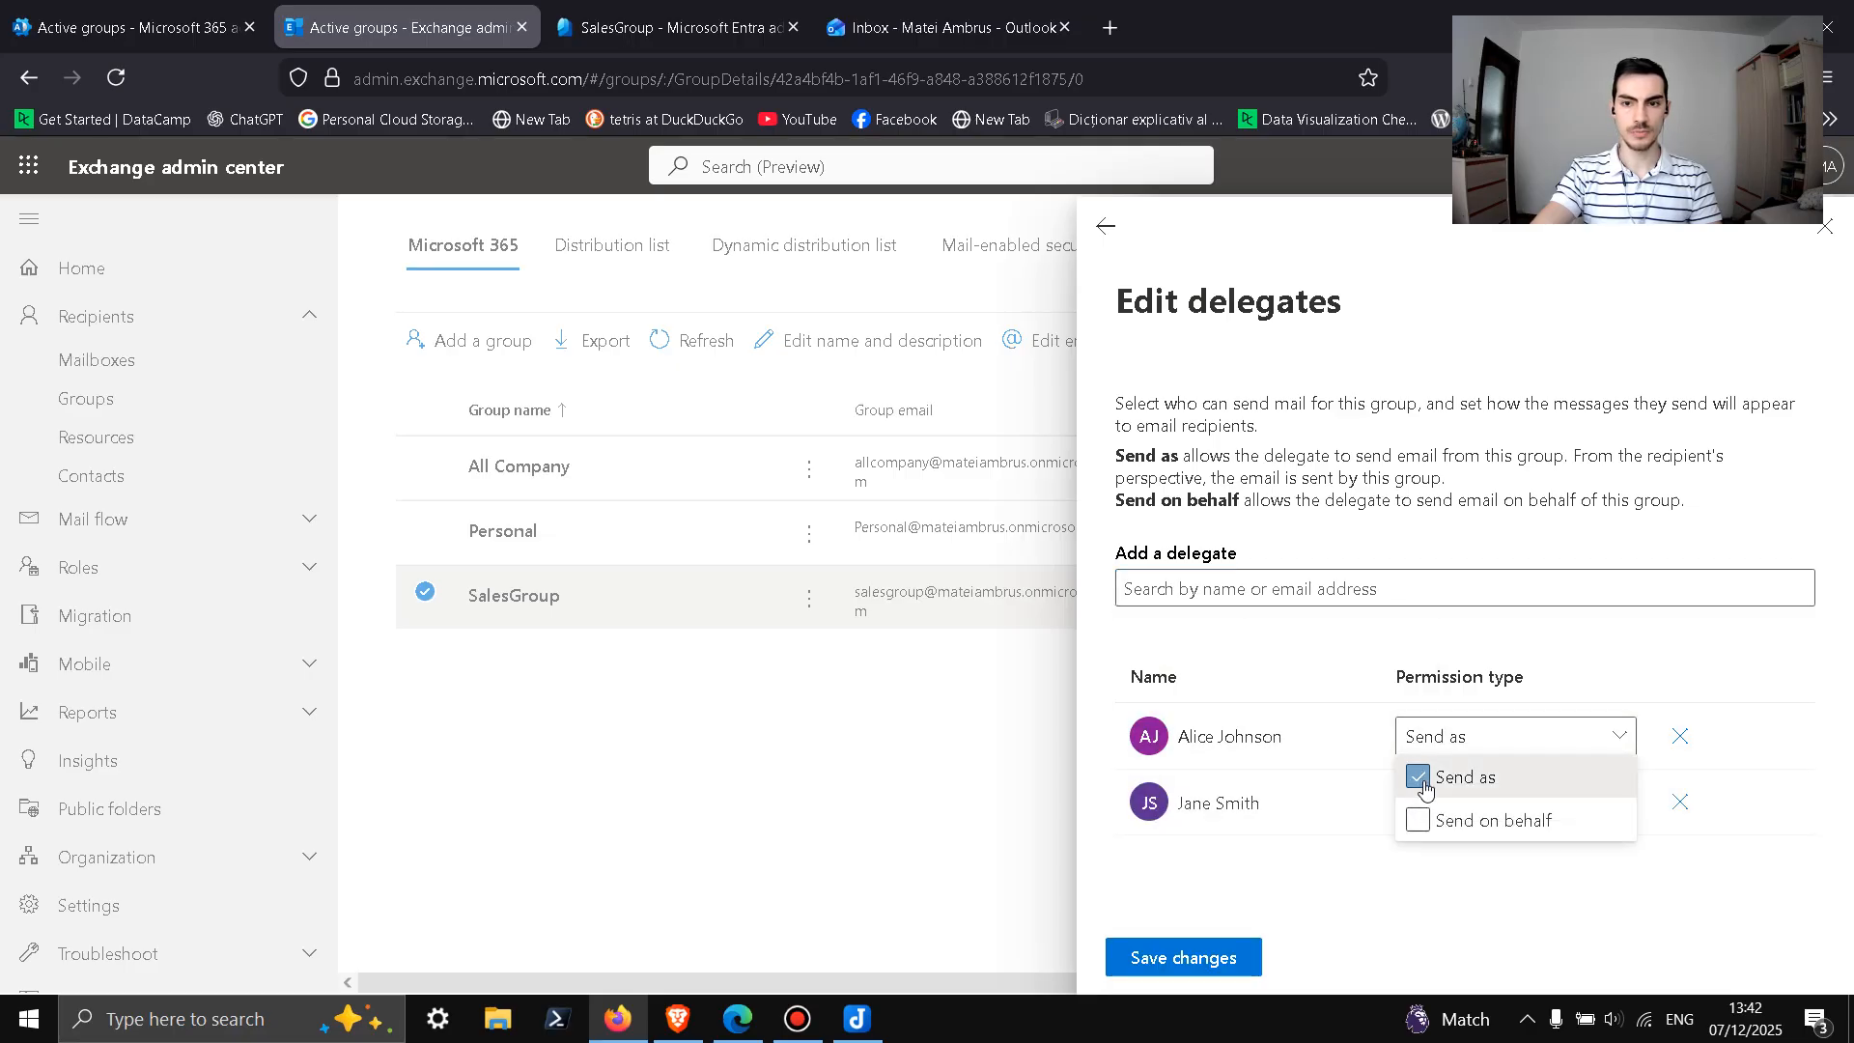
left_click(1446, 820)
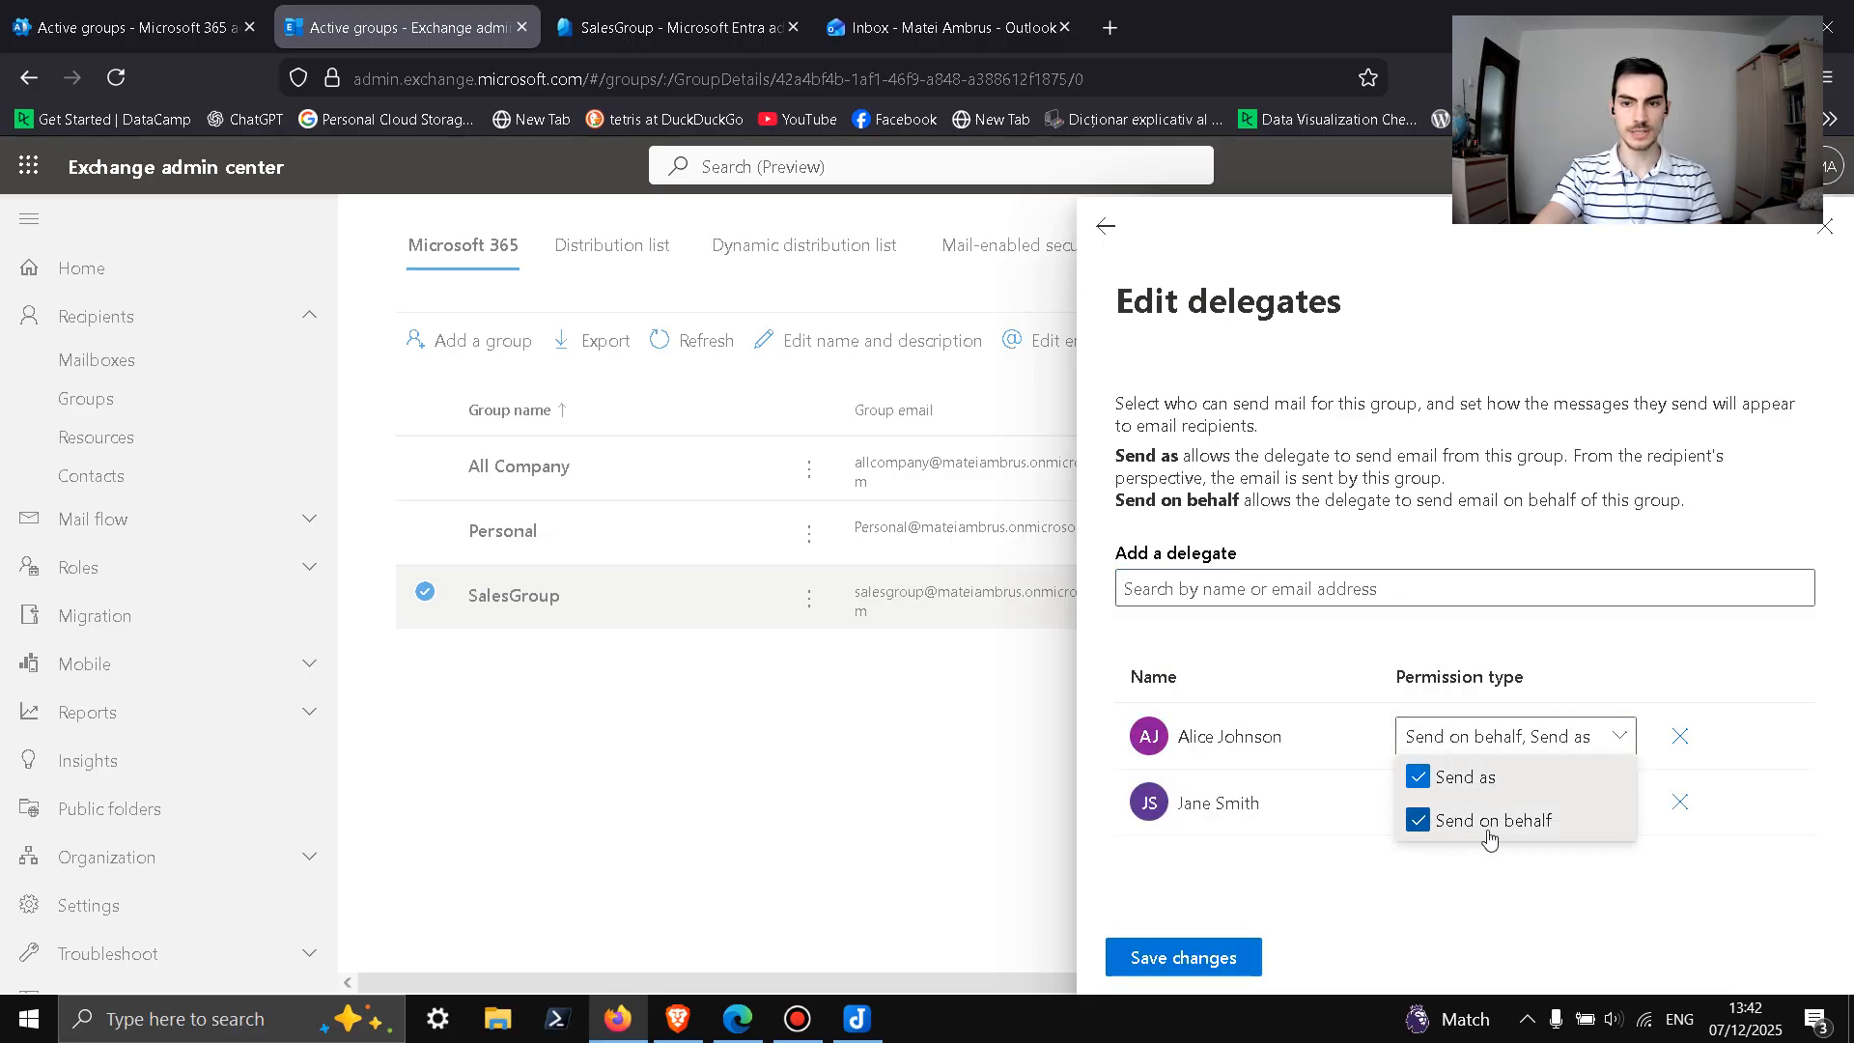
left_click(1690, 642)
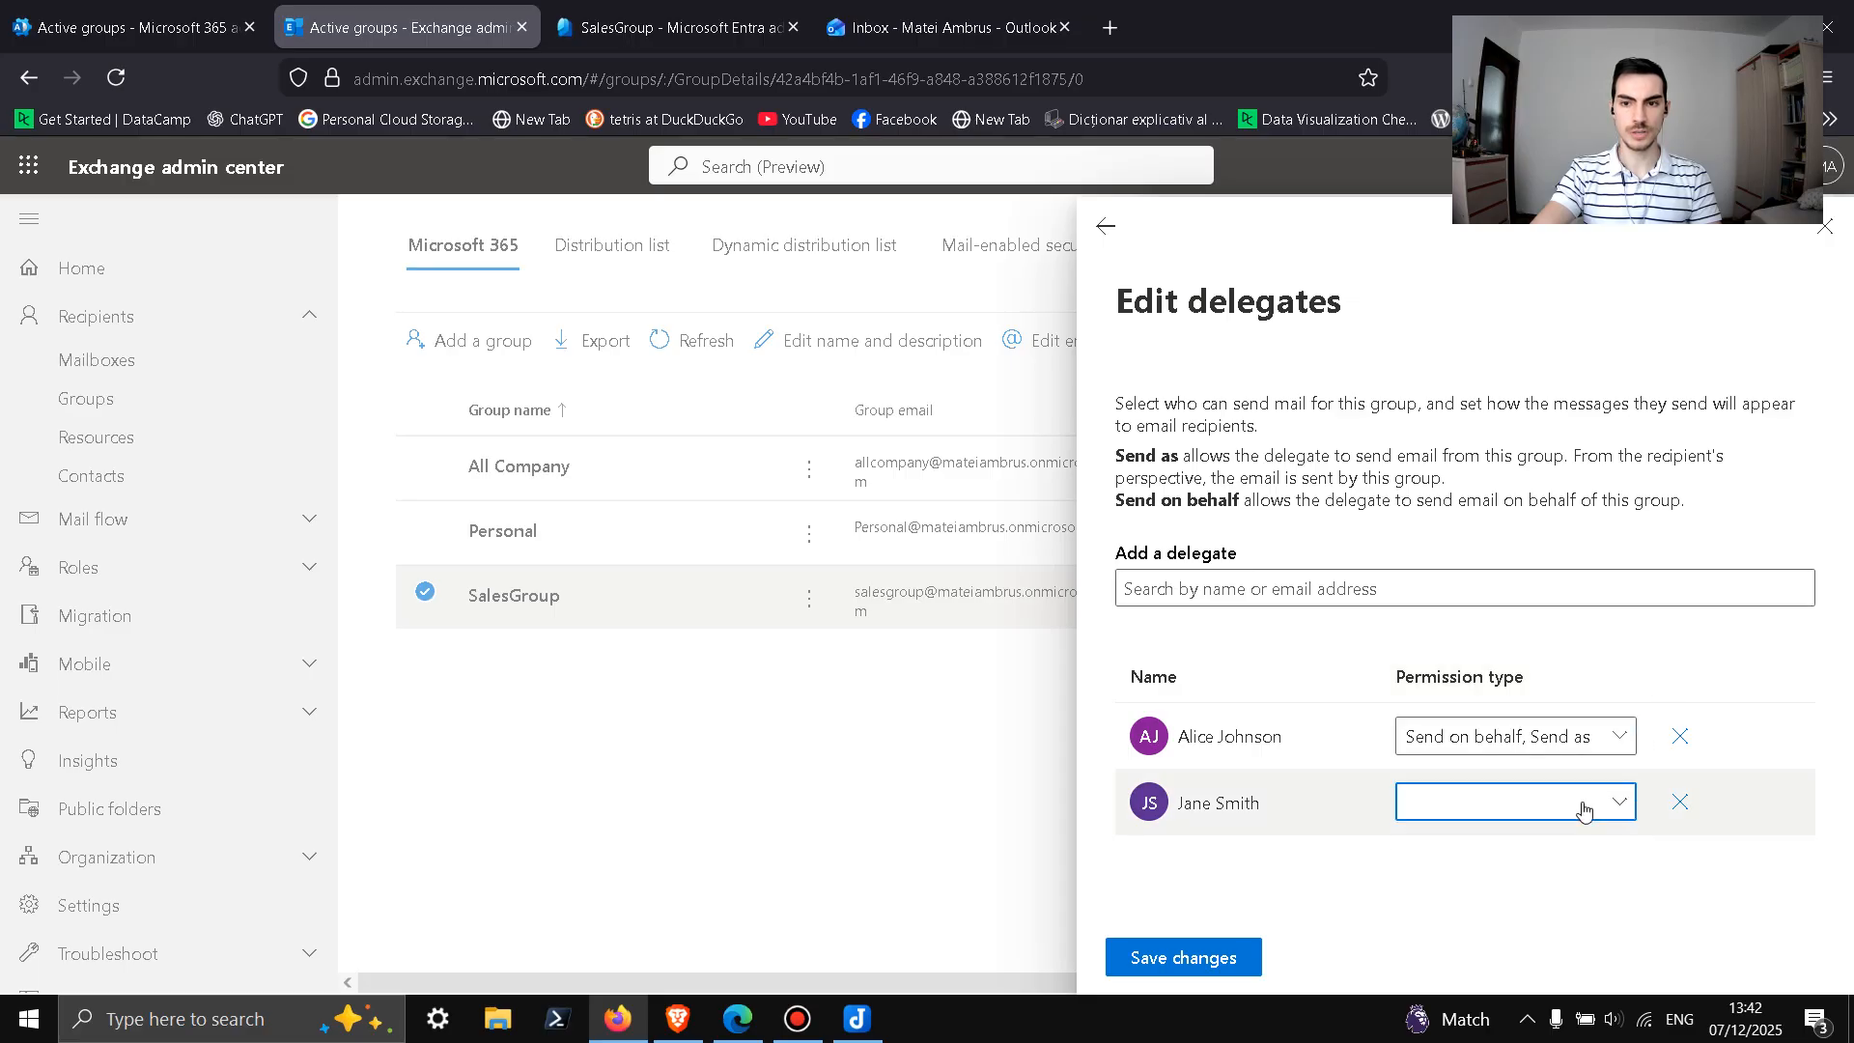
left_click(1585, 805)
left_click(1418, 843)
left_click(1418, 888)
left_click(1198, 957)
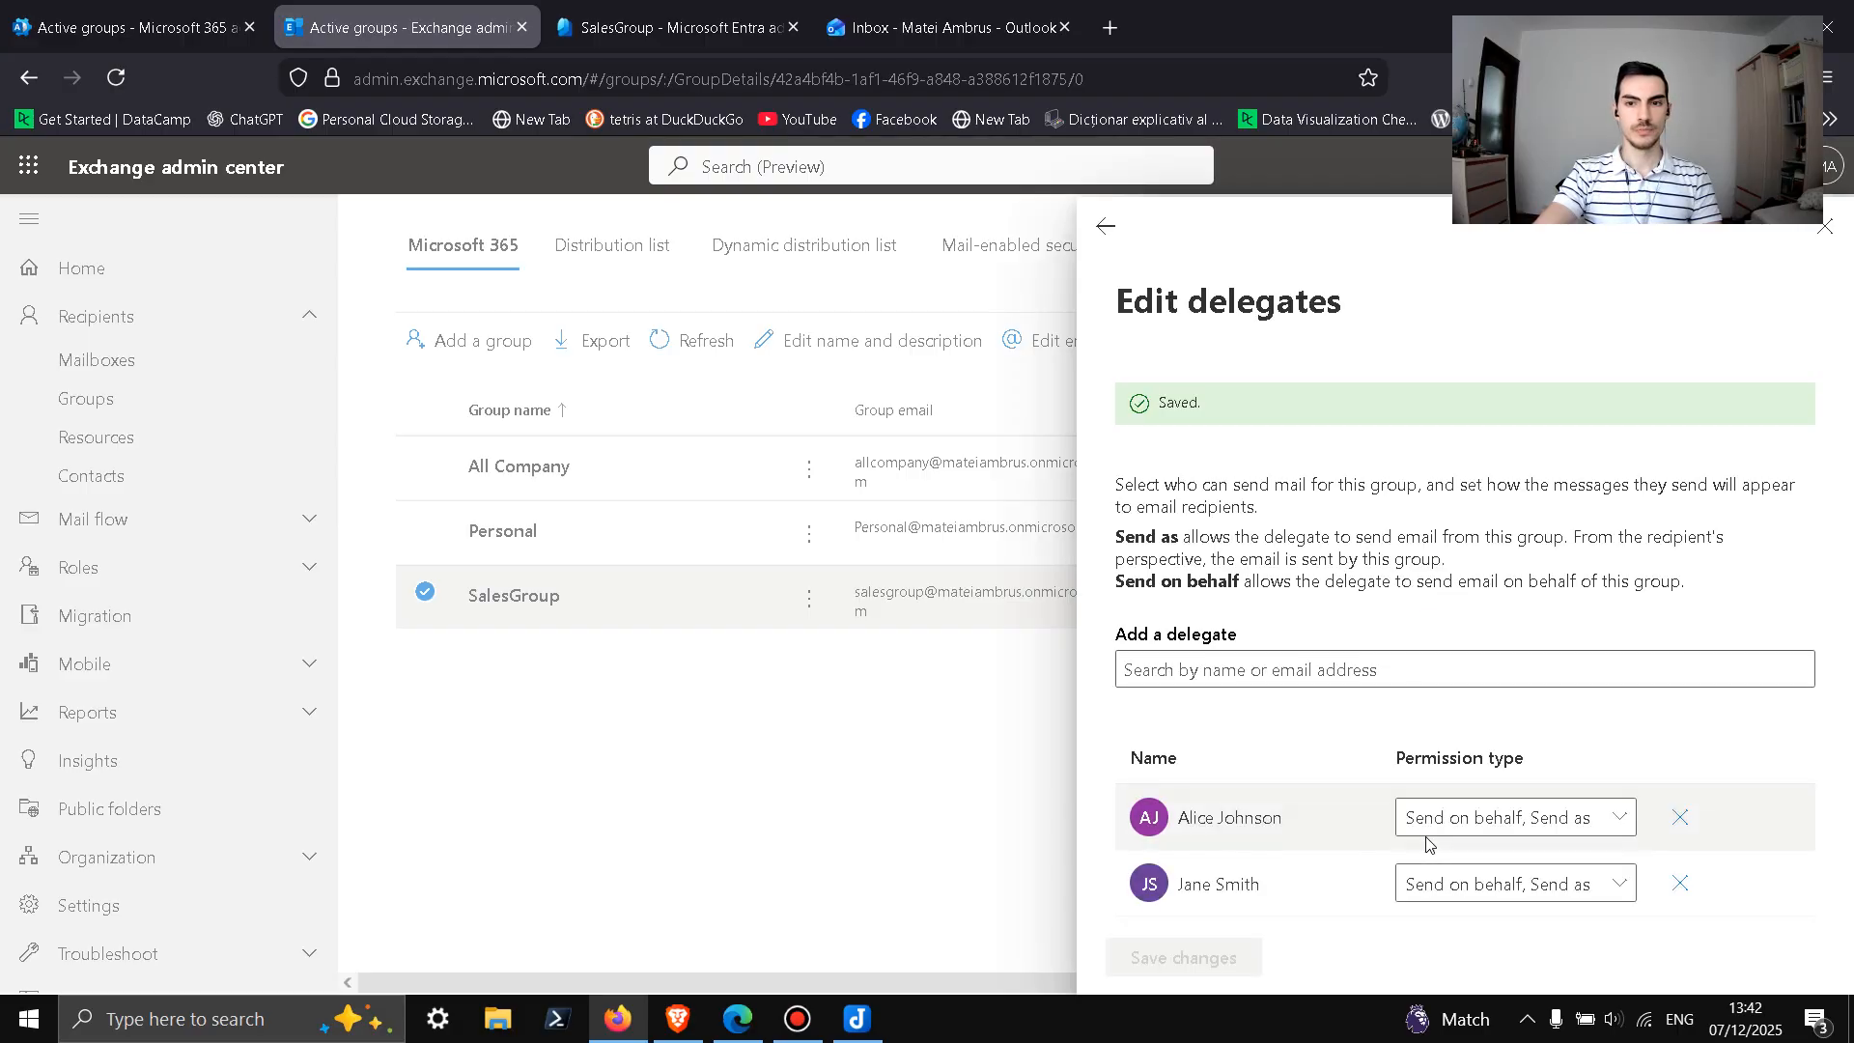
left_click(1106, 230)
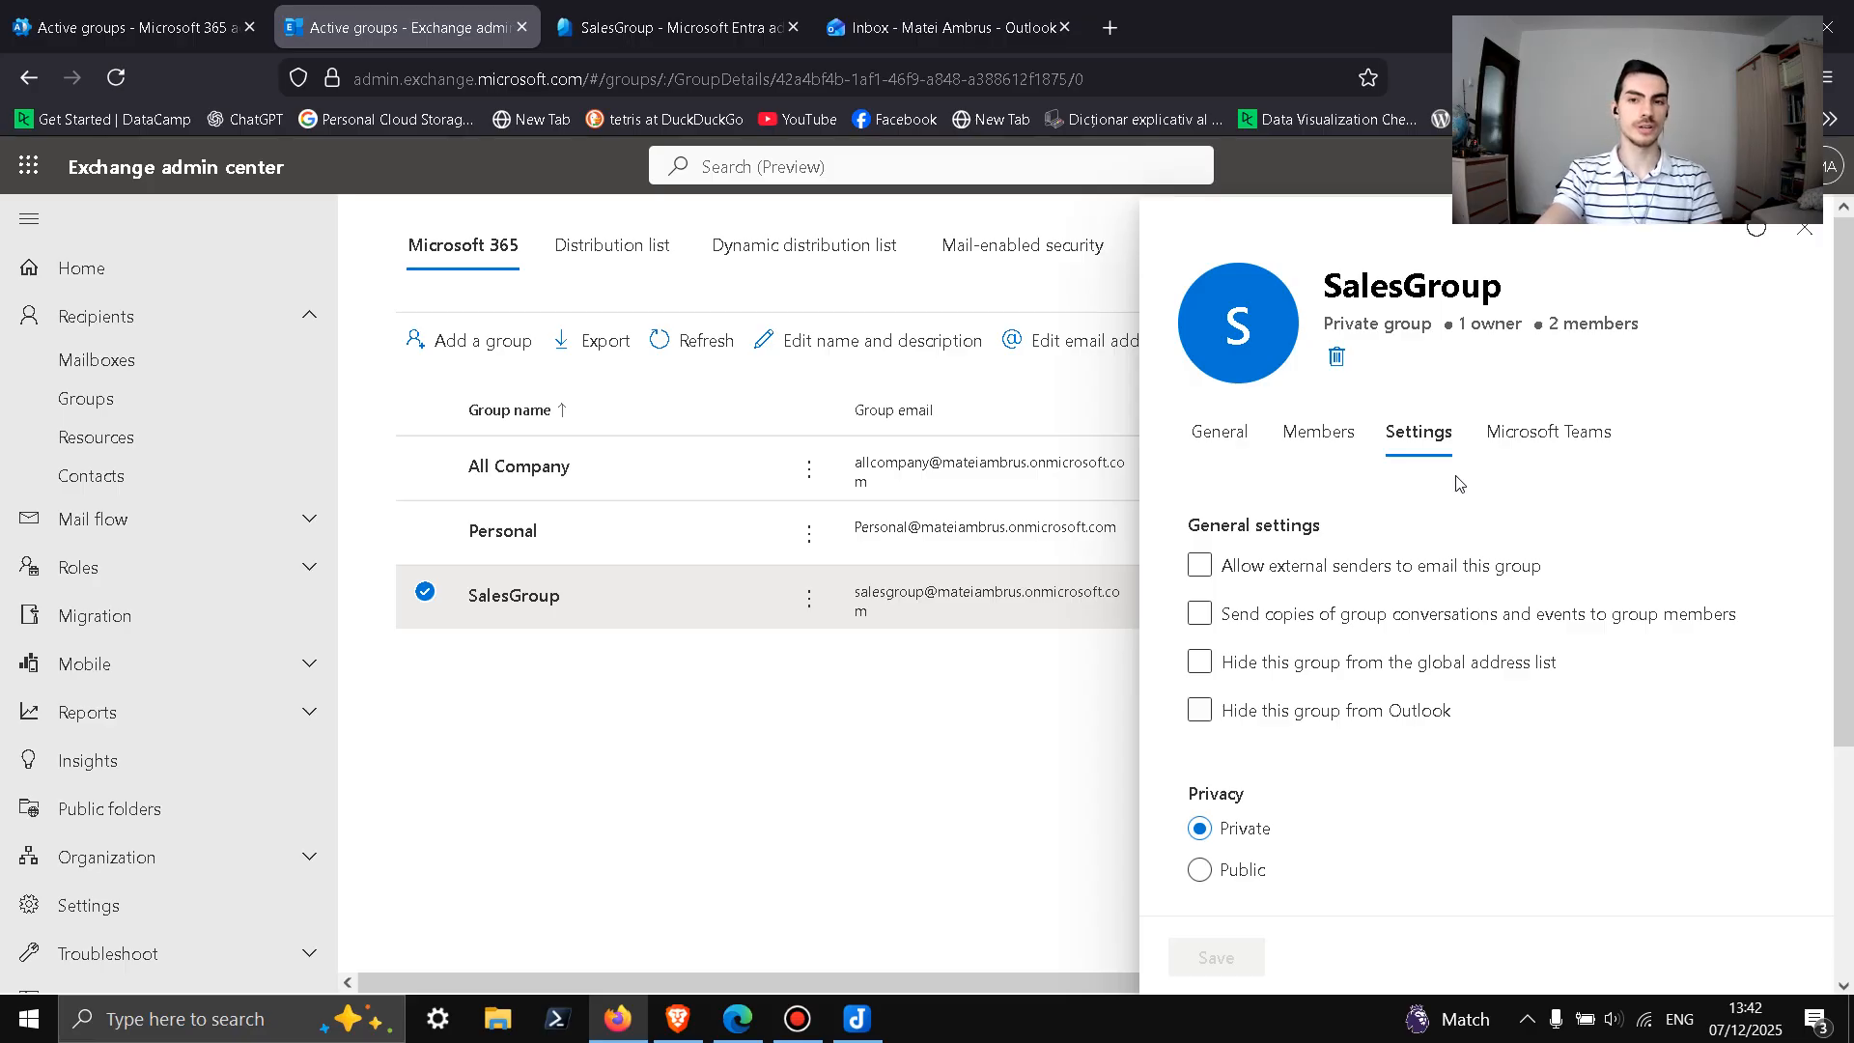
Step: Enable 'Send copies of group conversations and events to group members' for SalesGroup, save, and close
scroll(1437, 570, "down", 5)
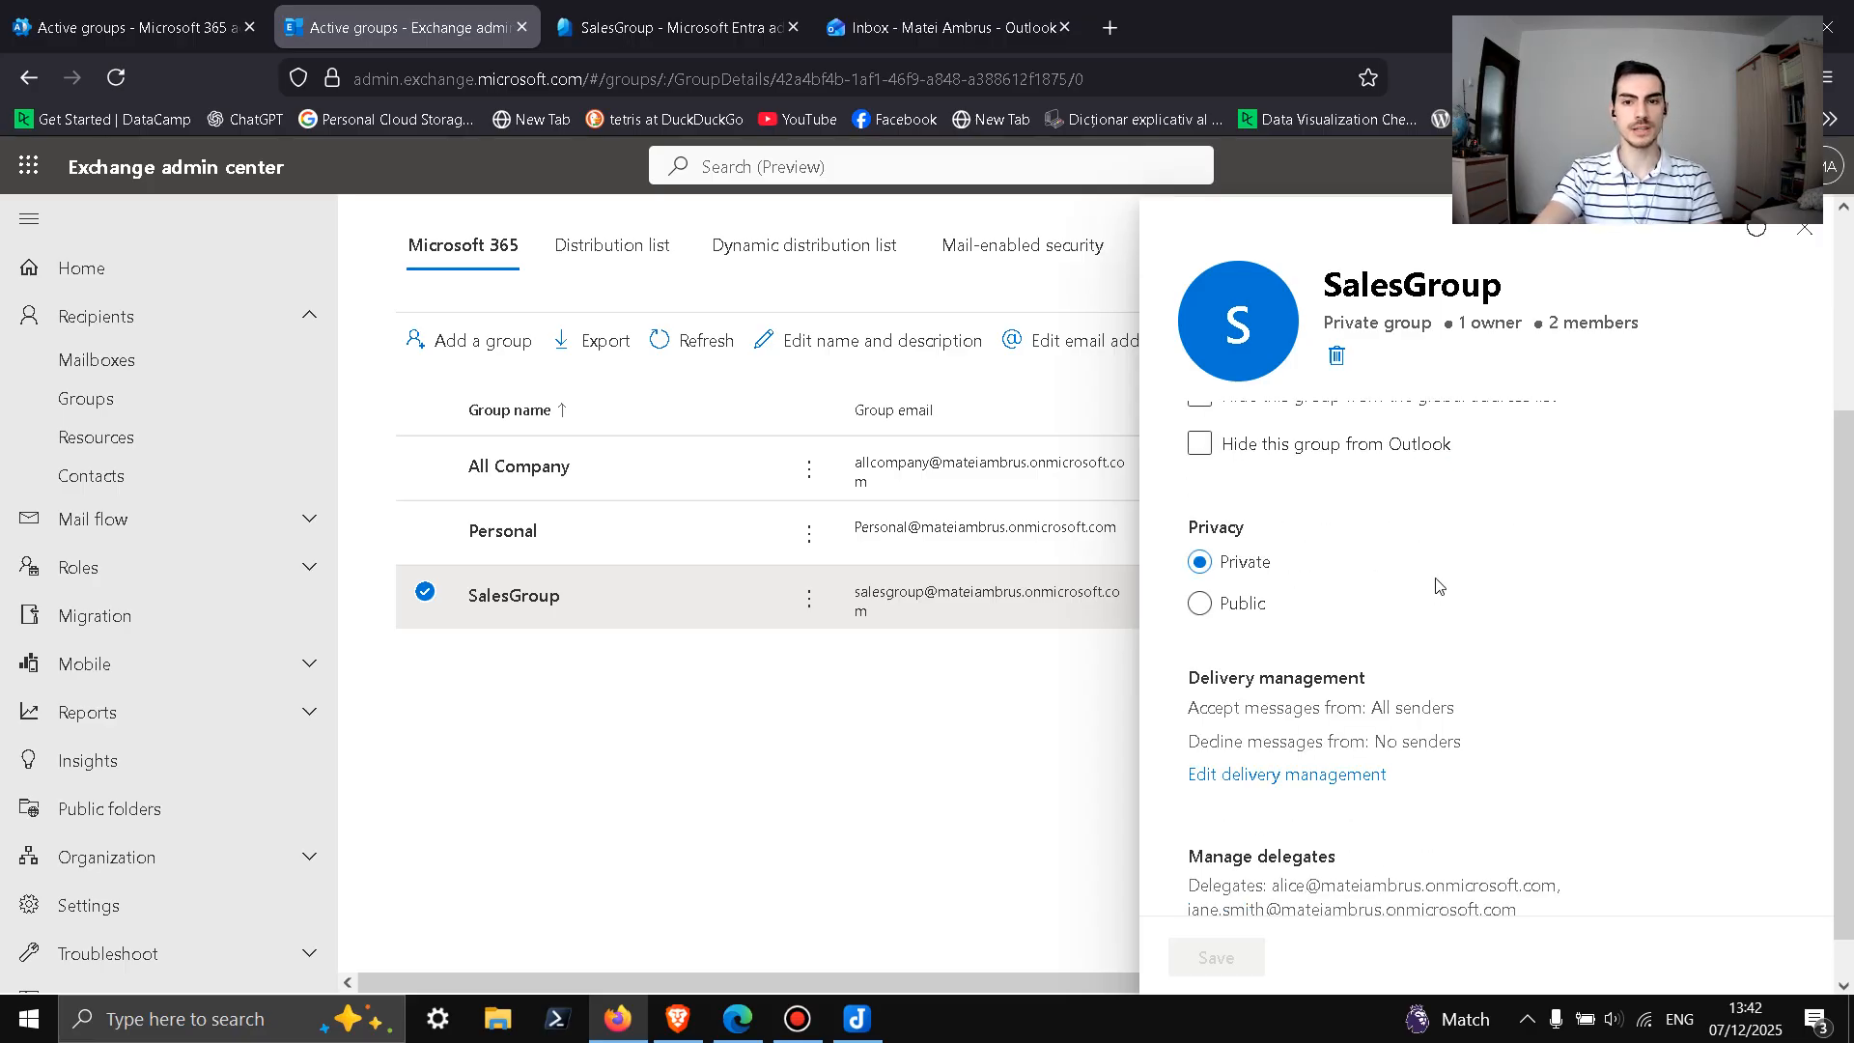
scroll(1452, 626, "up", 5)
left_click(1452, 626)
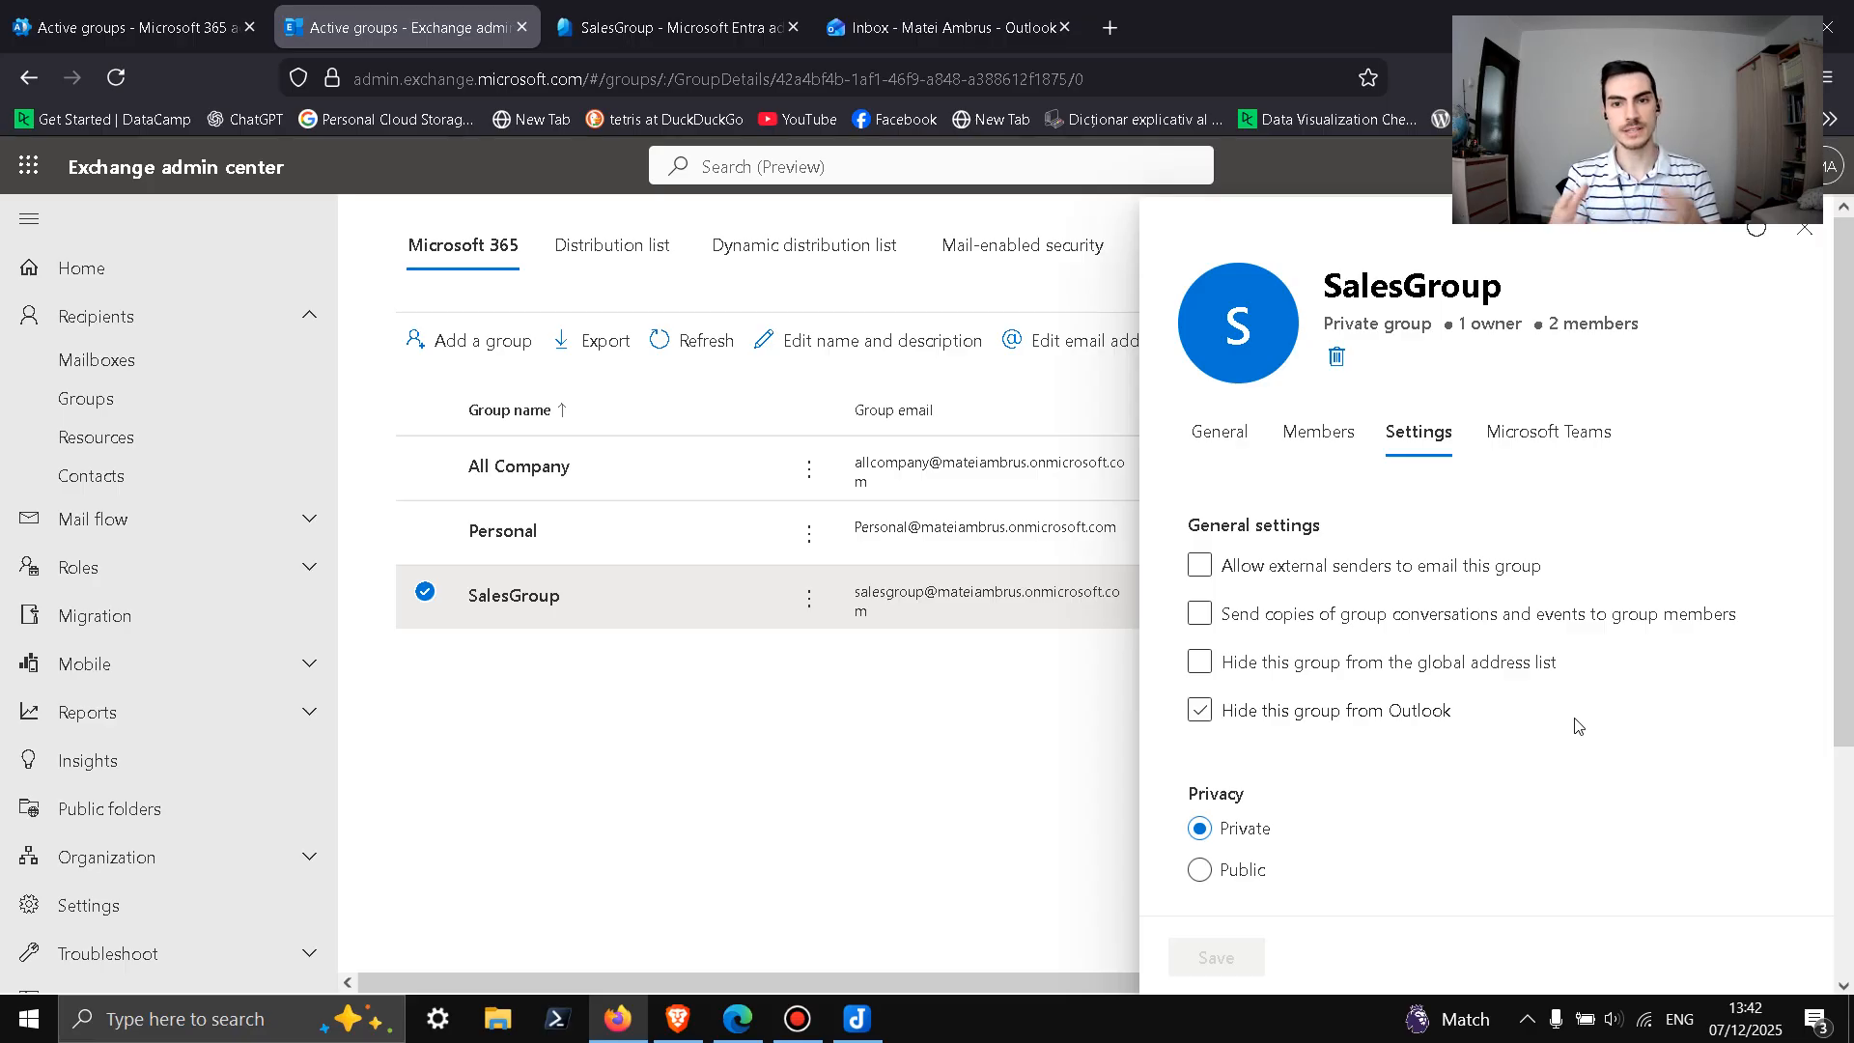
left_click(1202, 616)
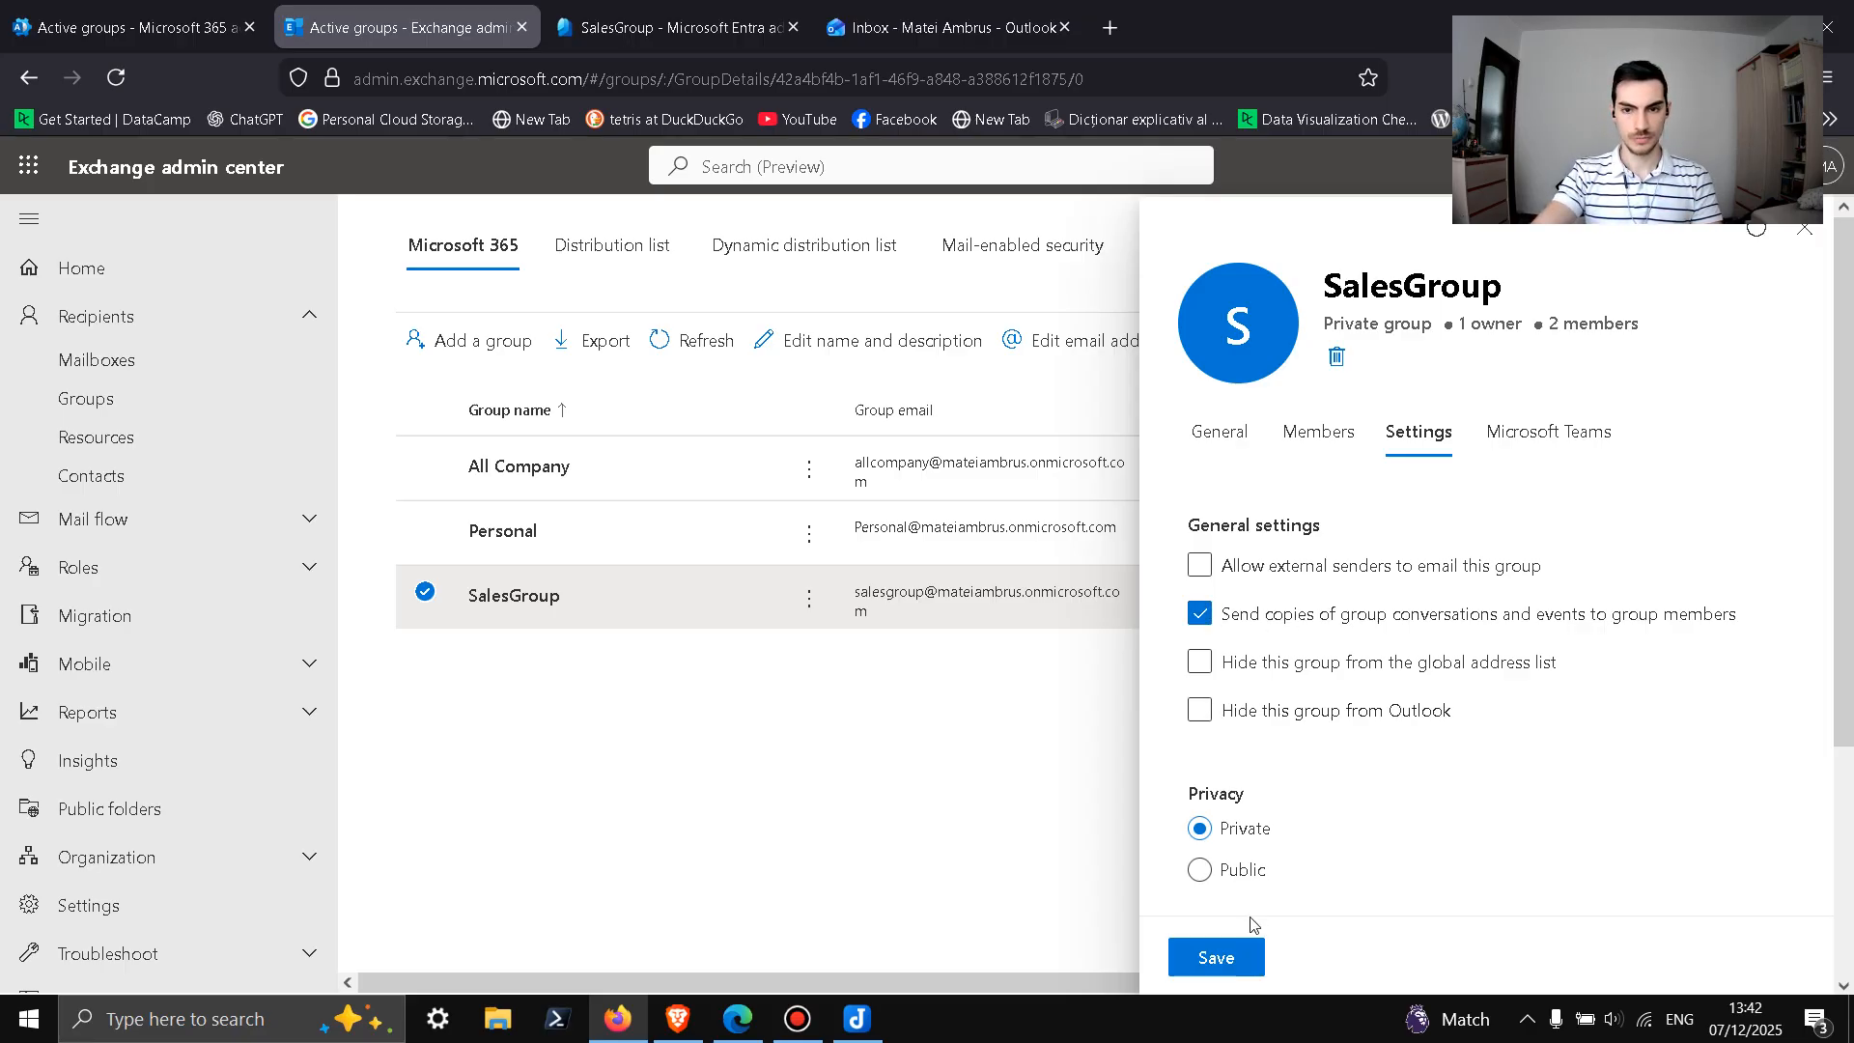
left_click(1222, 958)
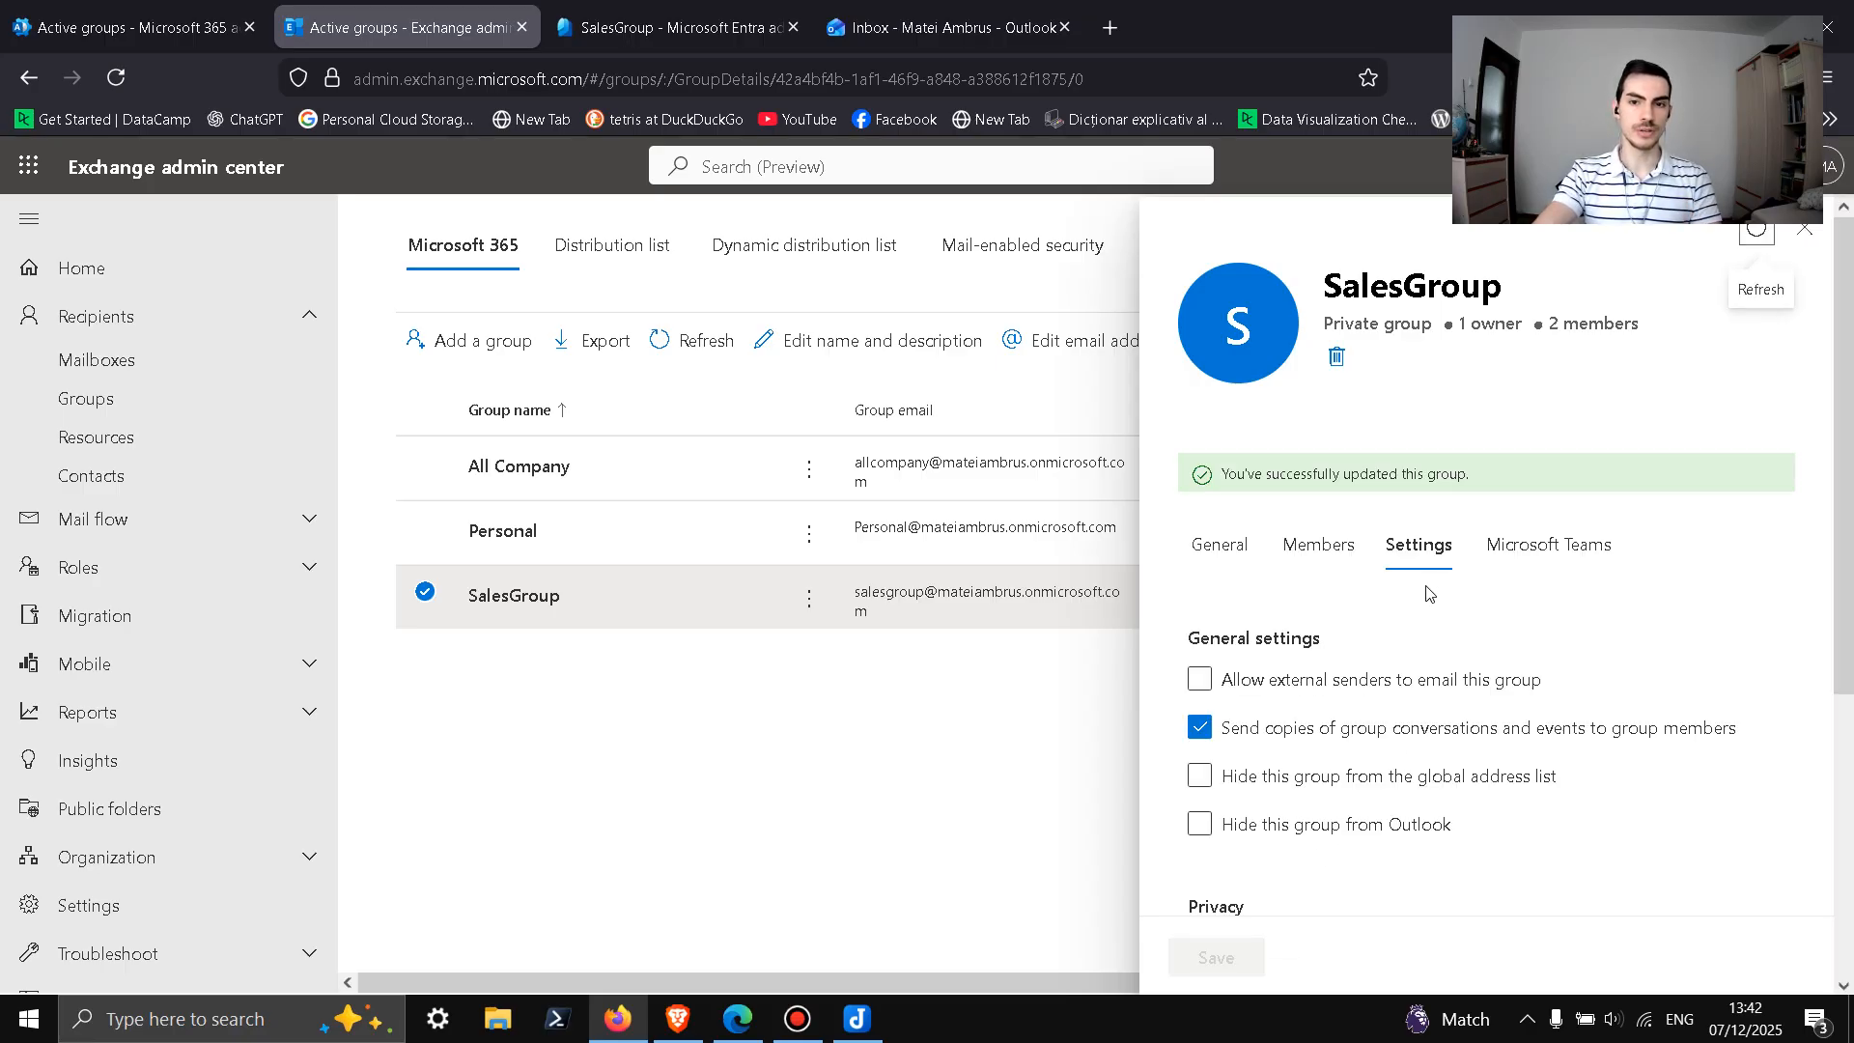
left_click(1805, 228)
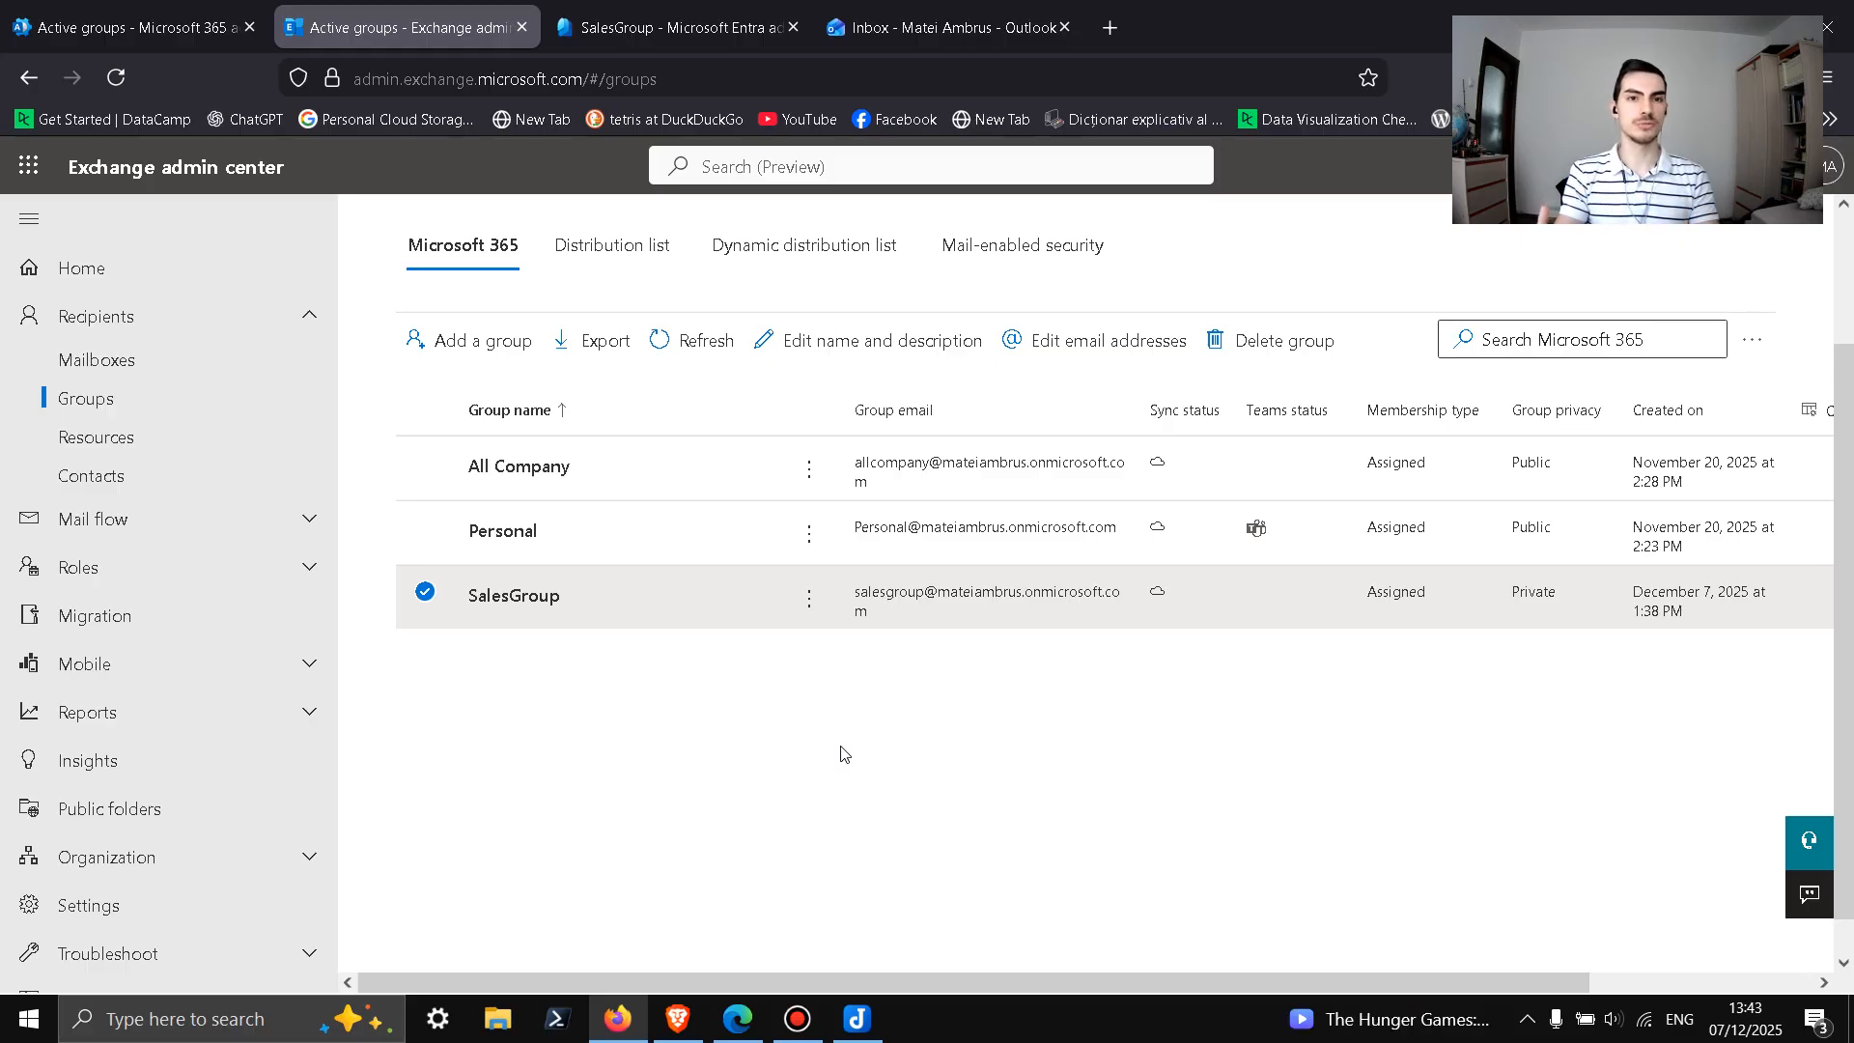
Step: In the Microsoft 365 admin center, open the Active users list
left_click(135, 27)
scroll(183, 604, "up", 4)
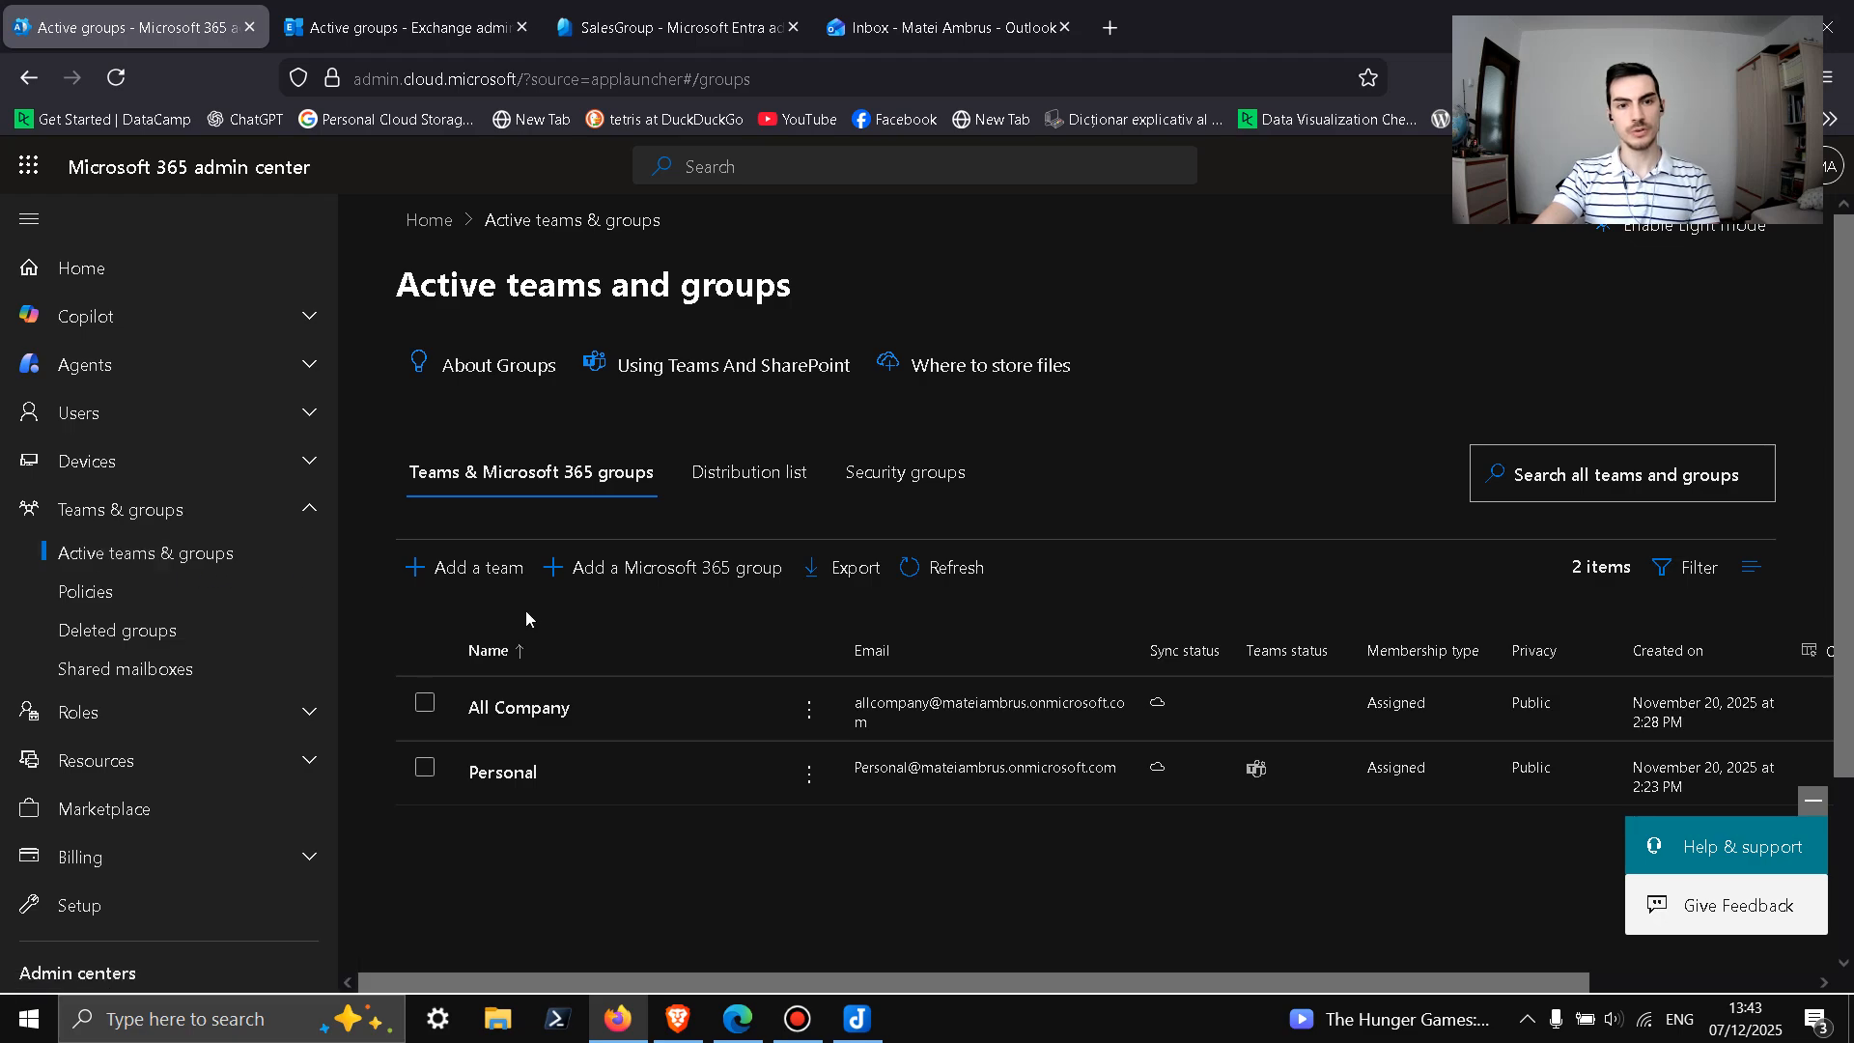
left_click(122, 415)
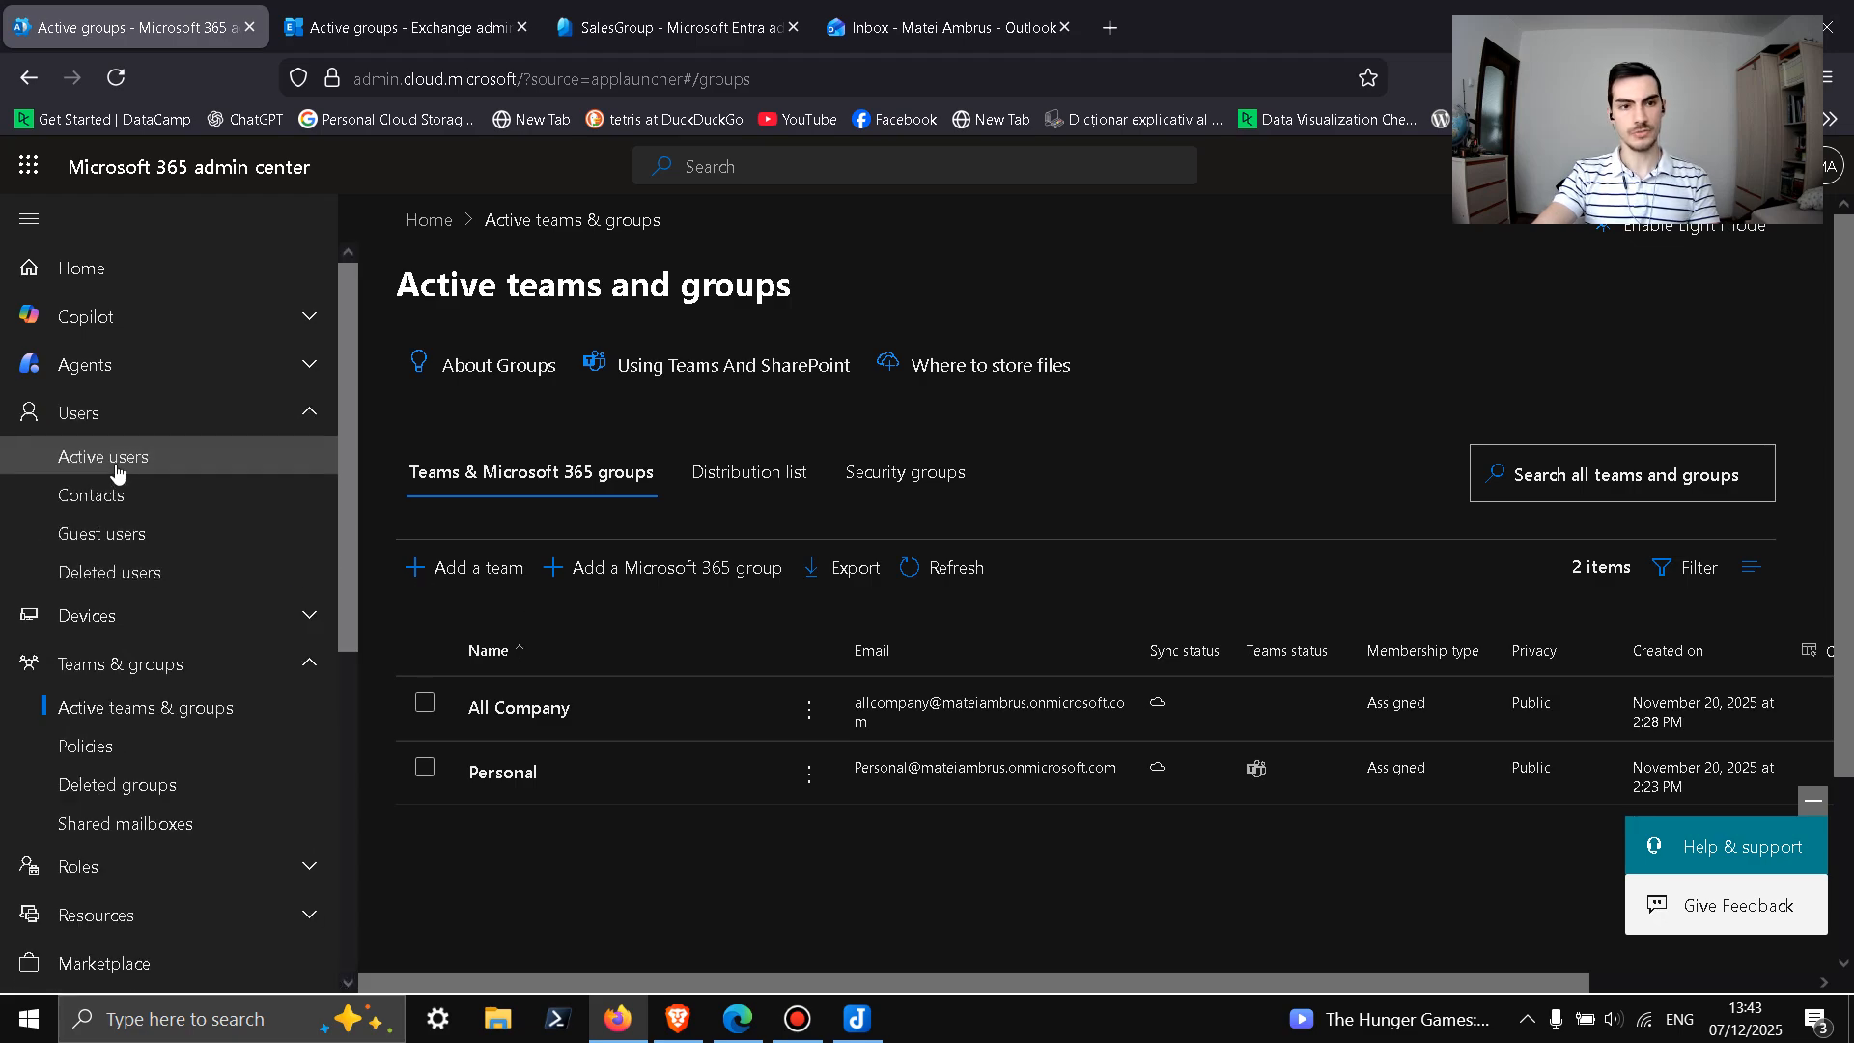
left_click(114, 461)
left_click(307, 665)
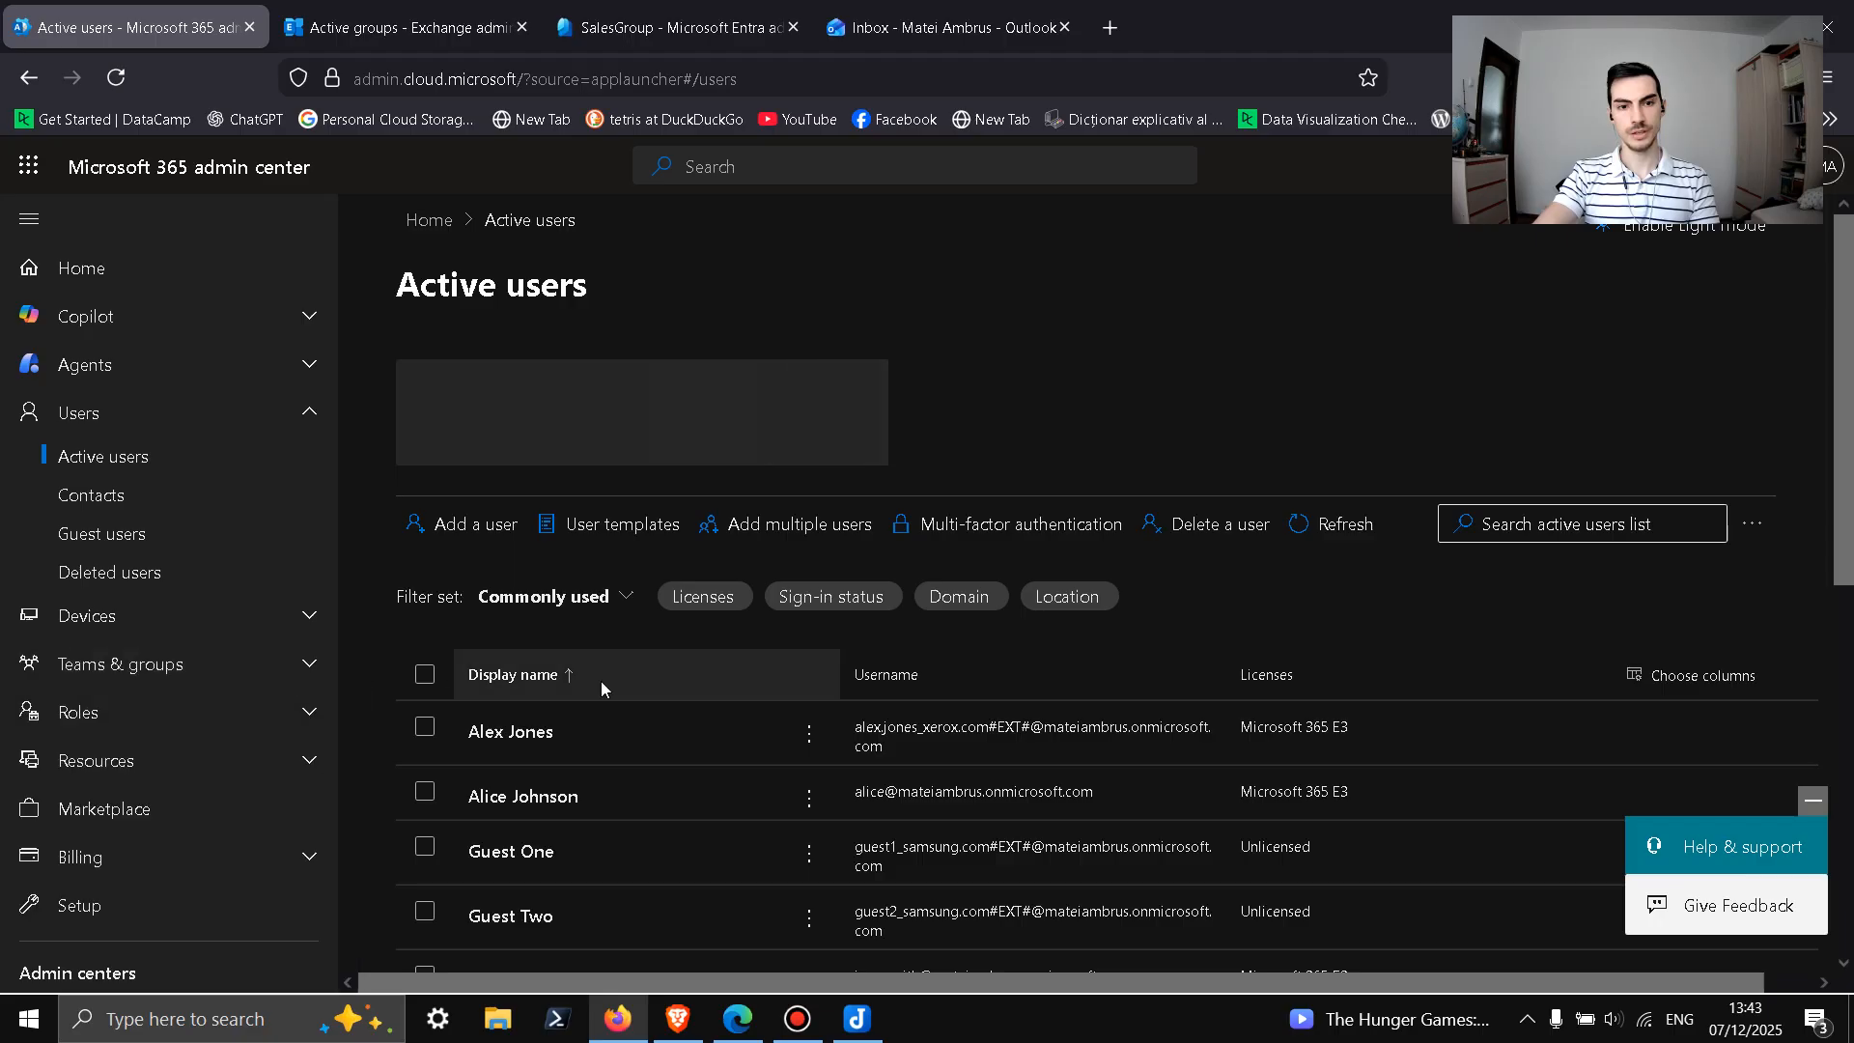
scroll(599, 667, "down", 2)
scroll(599, 657, "down", 4)
scroll(530, 397, "up", 2)
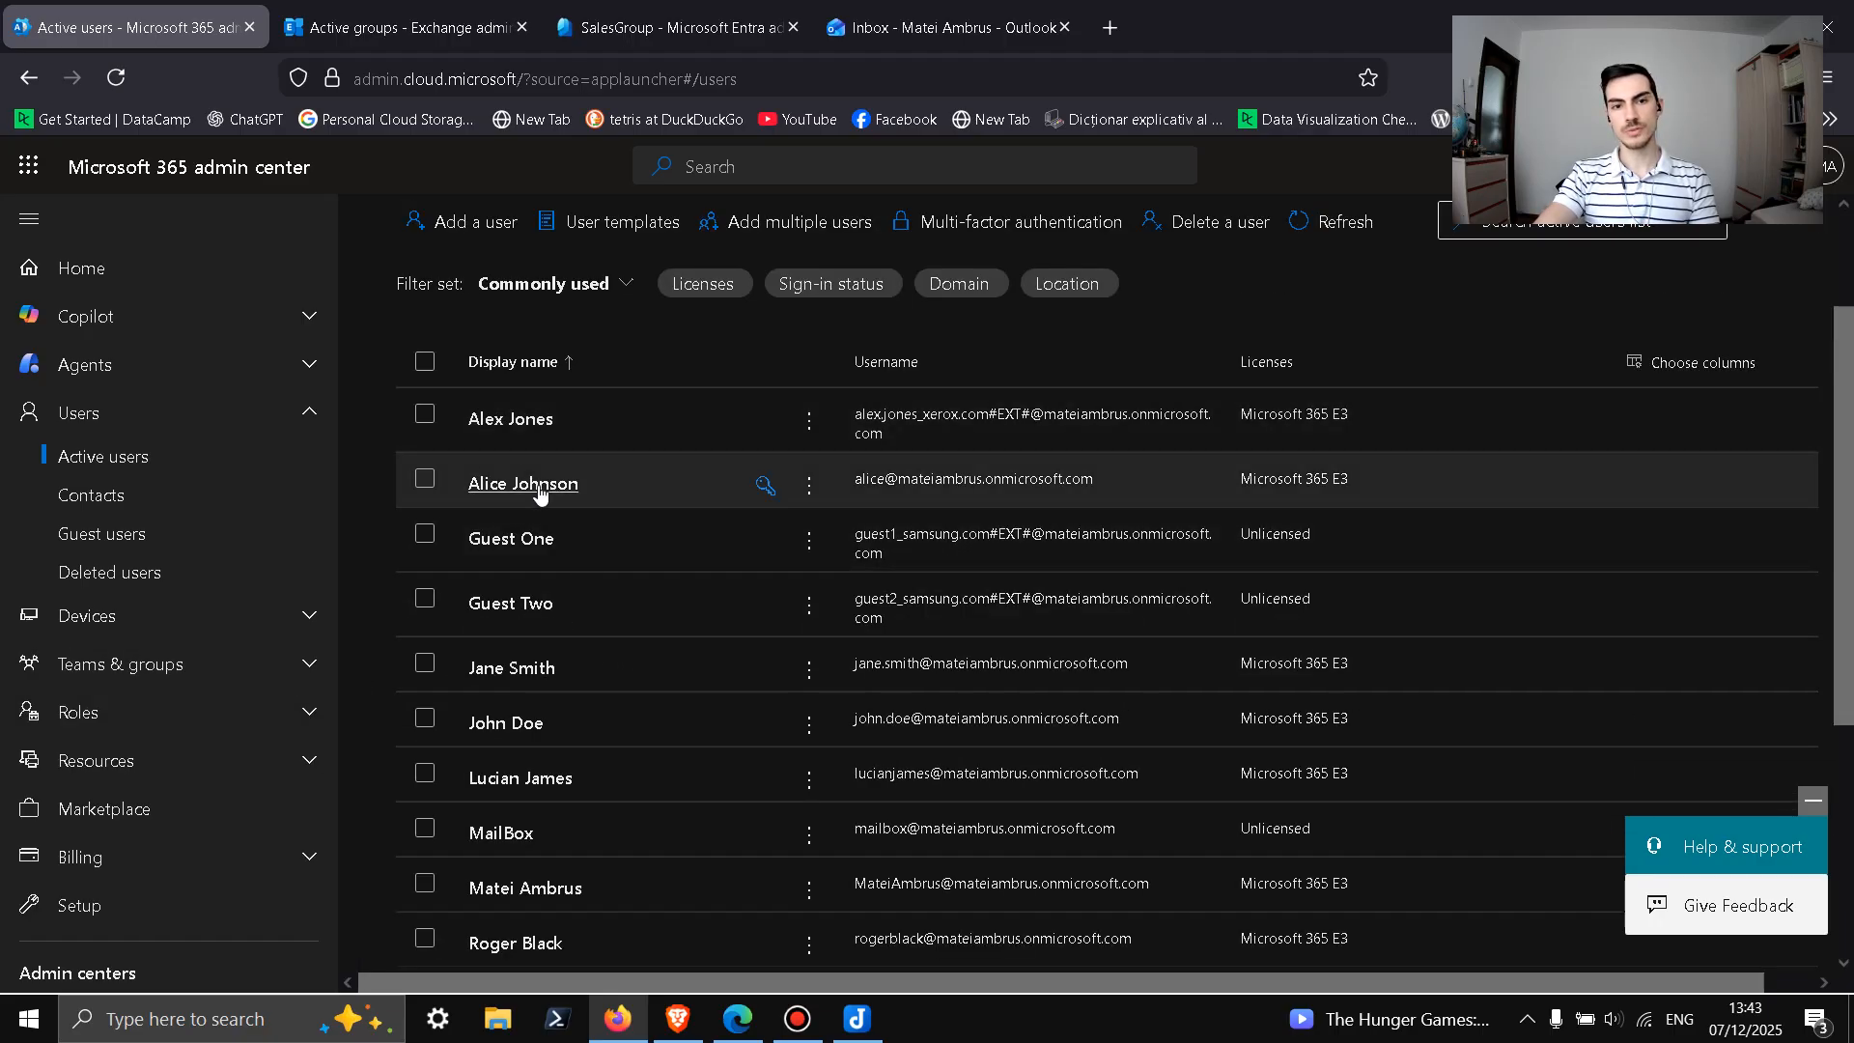
Step: Confirm the first delegate's Microsoft 365 E3 licence includes Microsoft Teams, then close their details
left_click(539, 493)
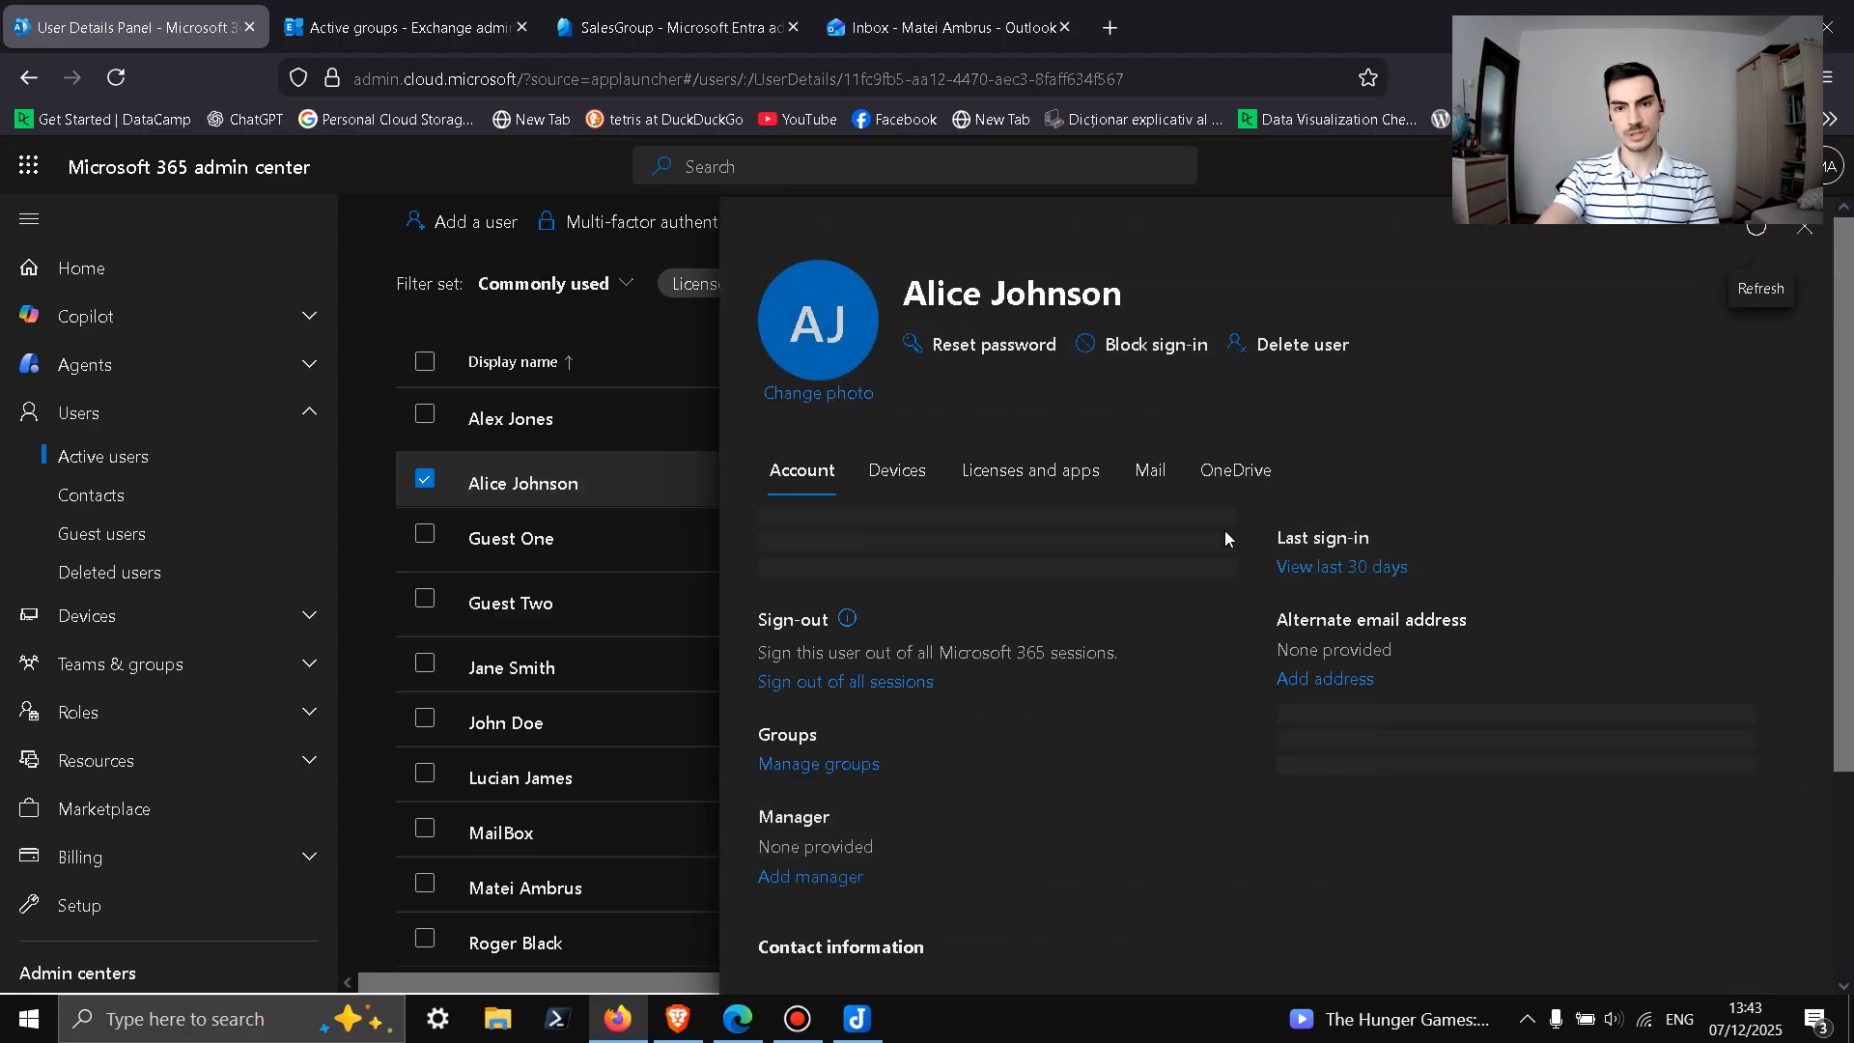
left_click(1030, 483)
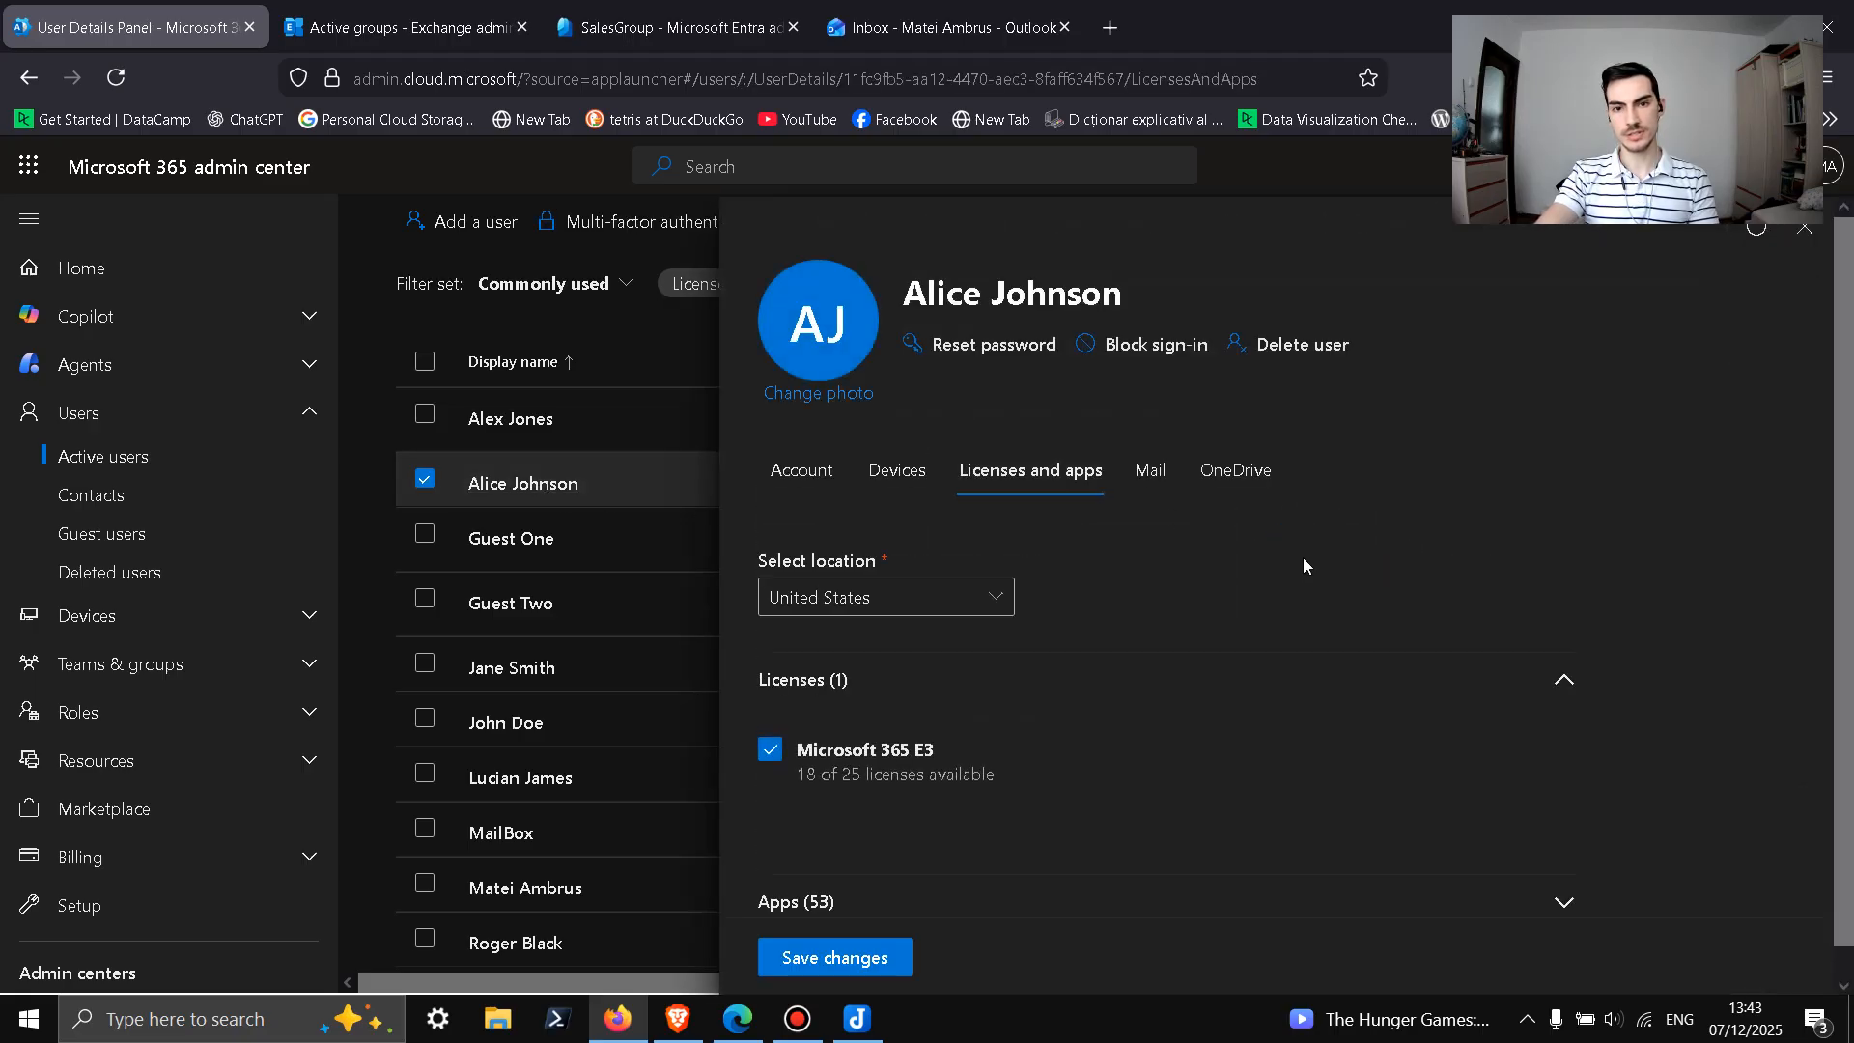
left_click(1562, 874)
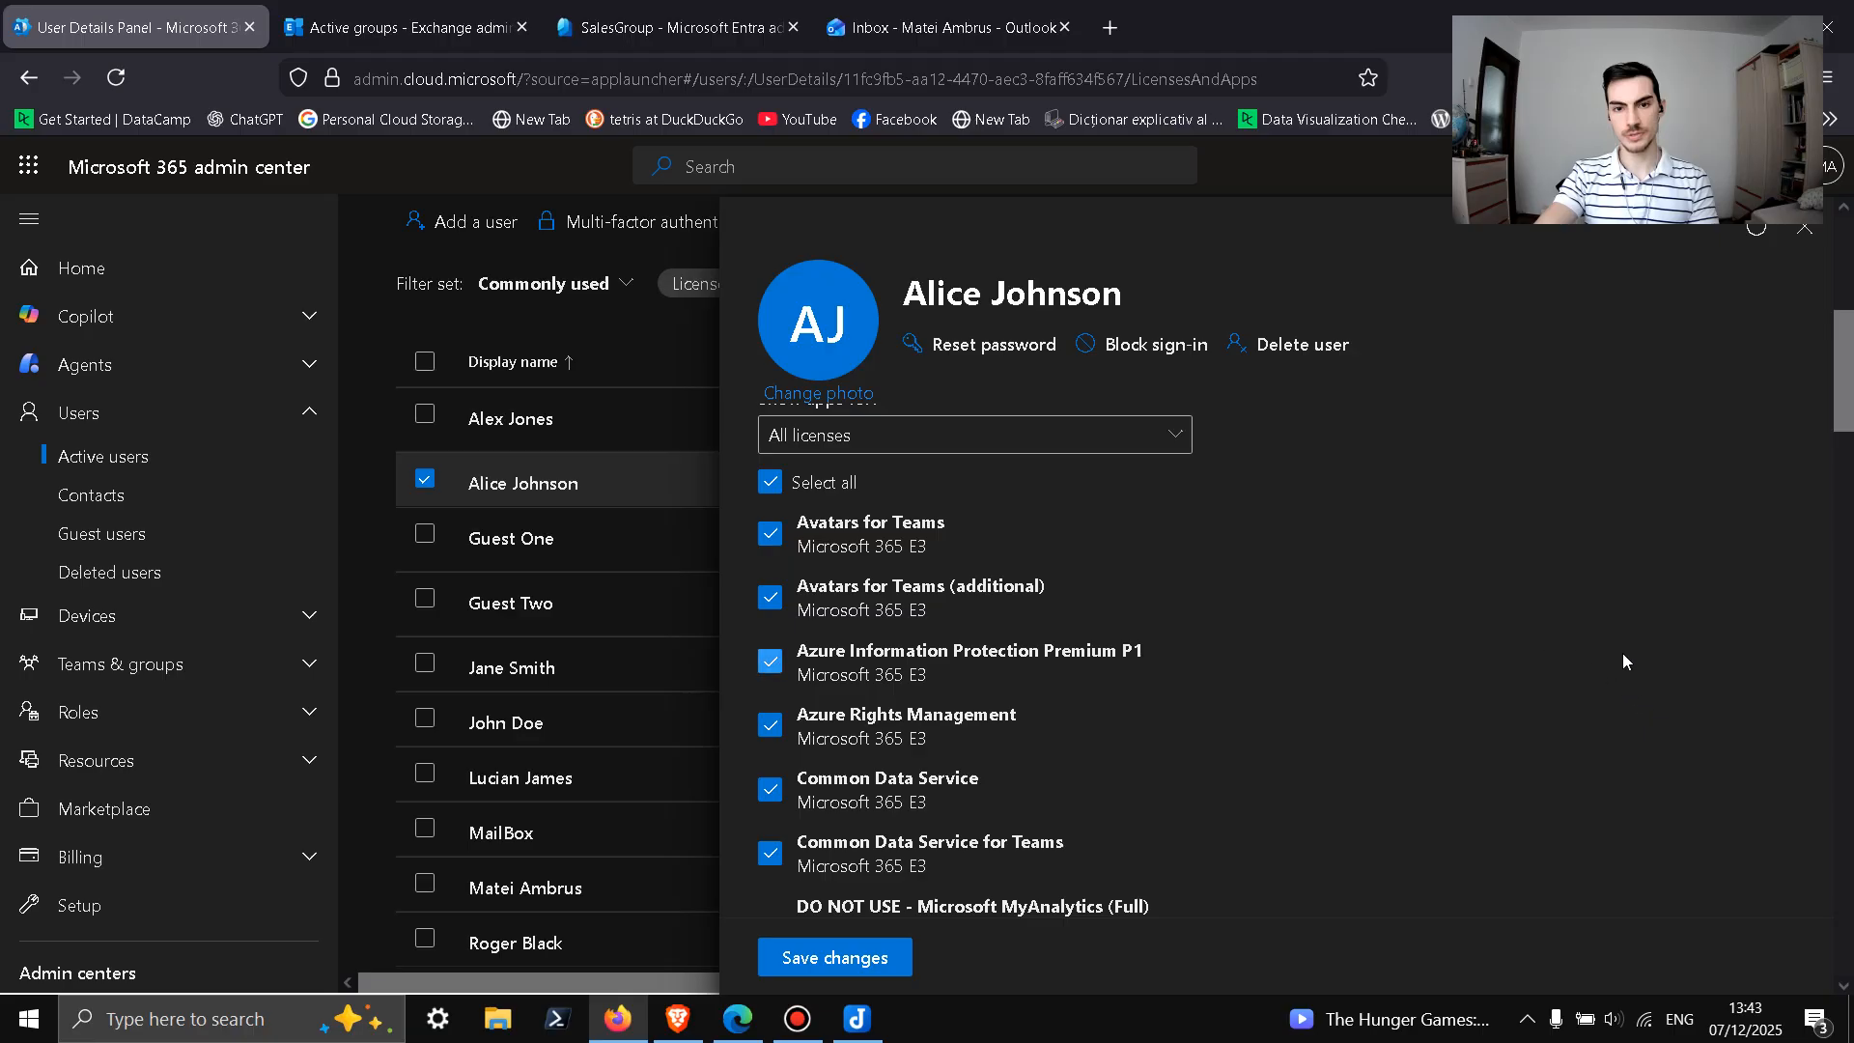
scroll(969, 570, "up", 2)
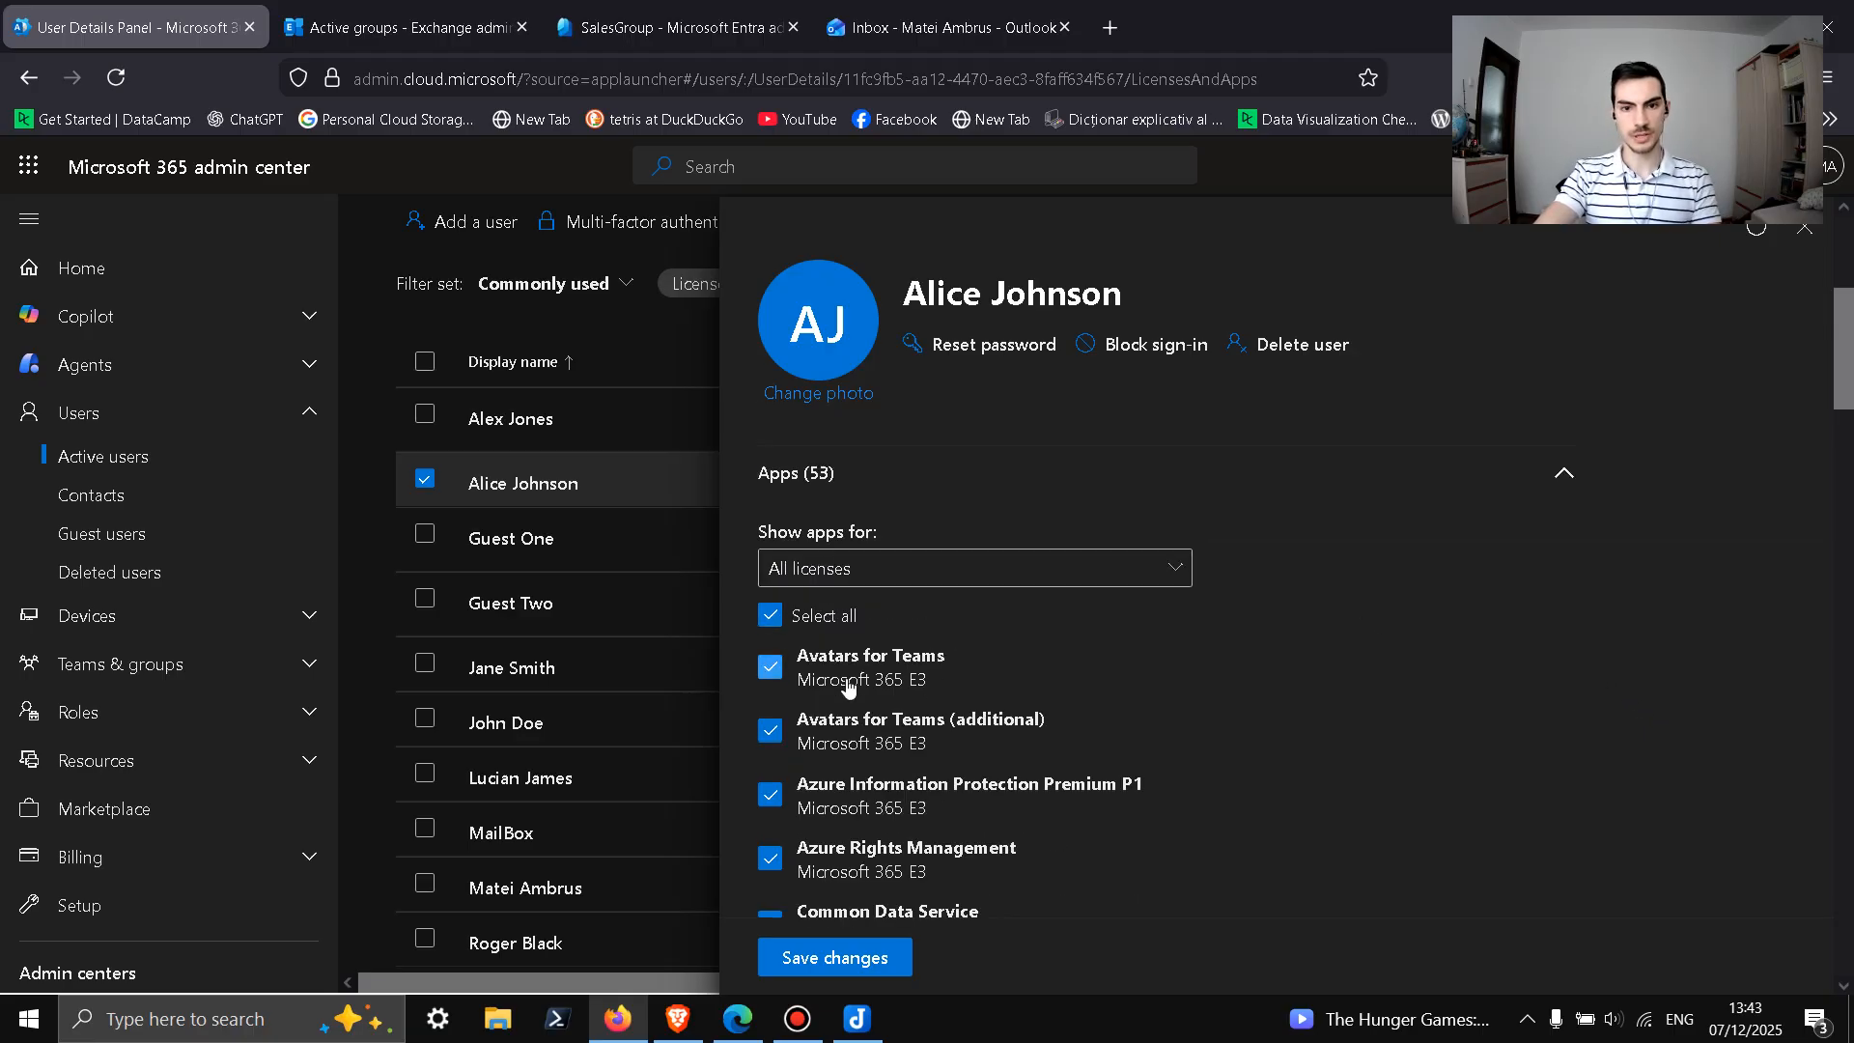
key("ctrl+f")
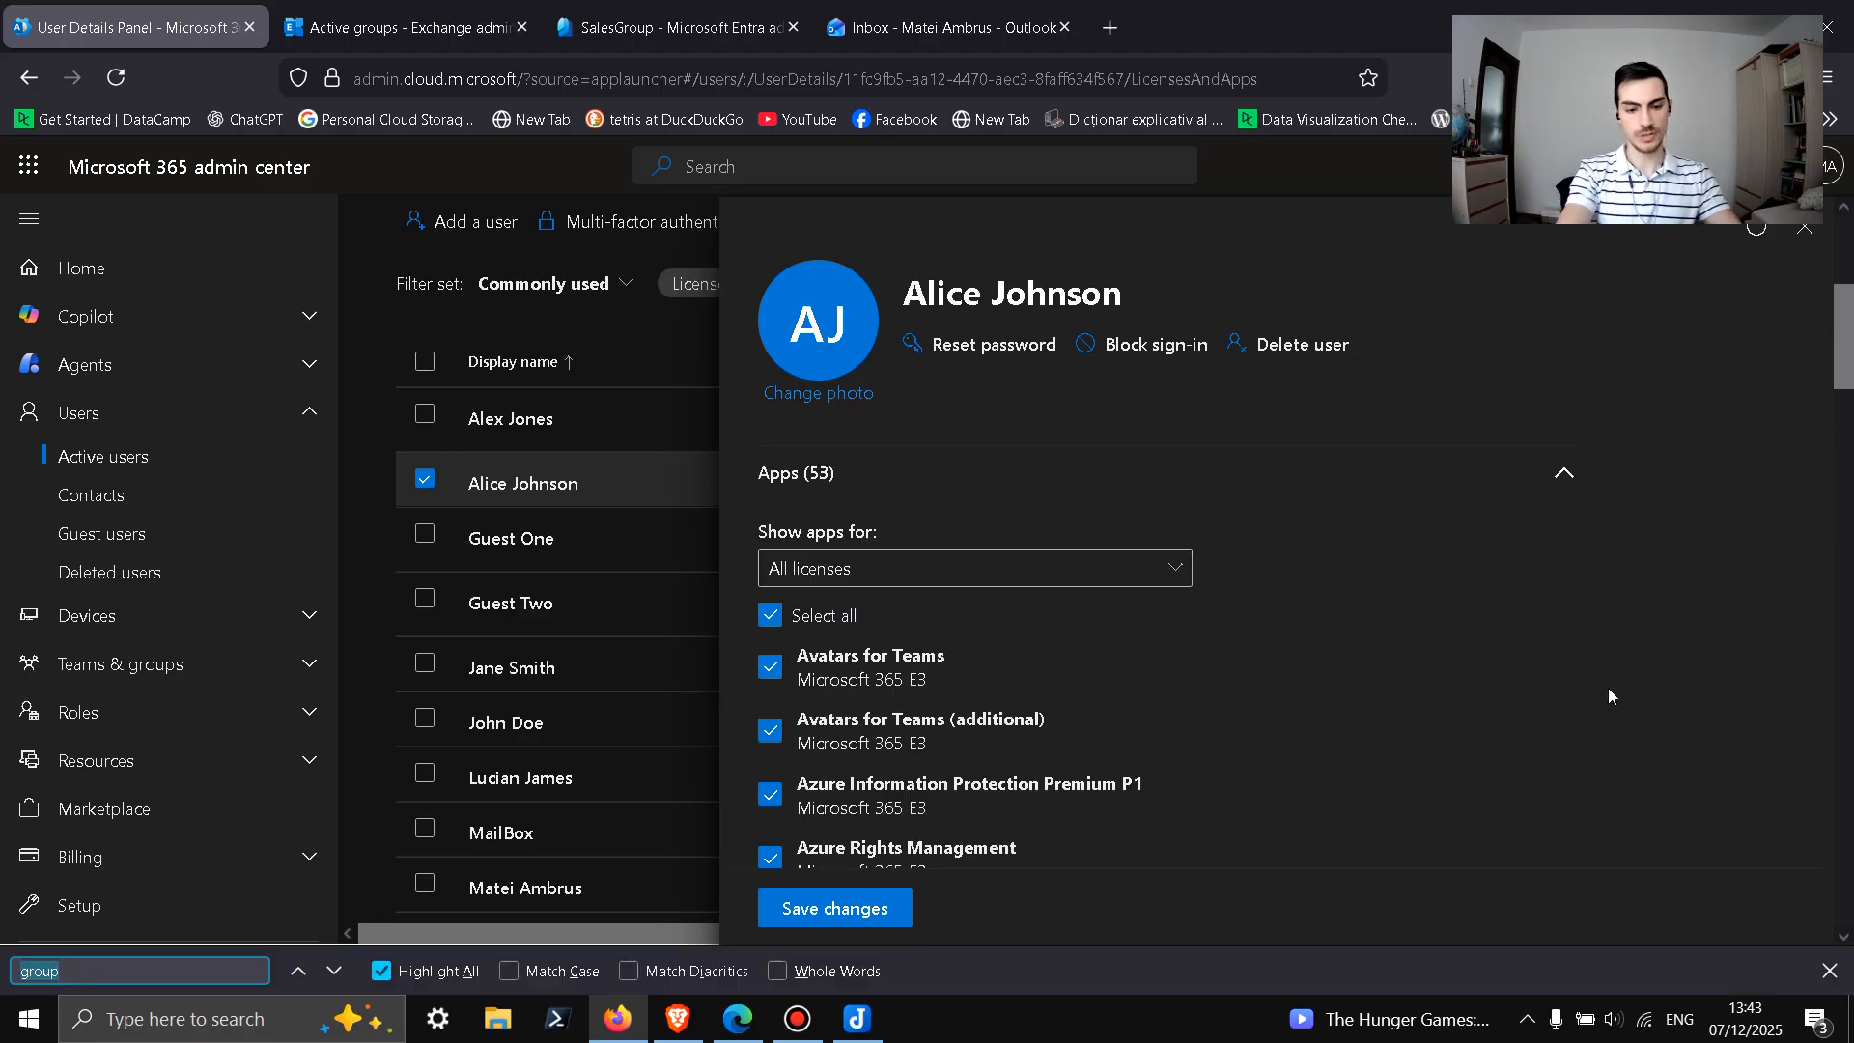
type("Teams")
scroll(982, 755, "down", 7)
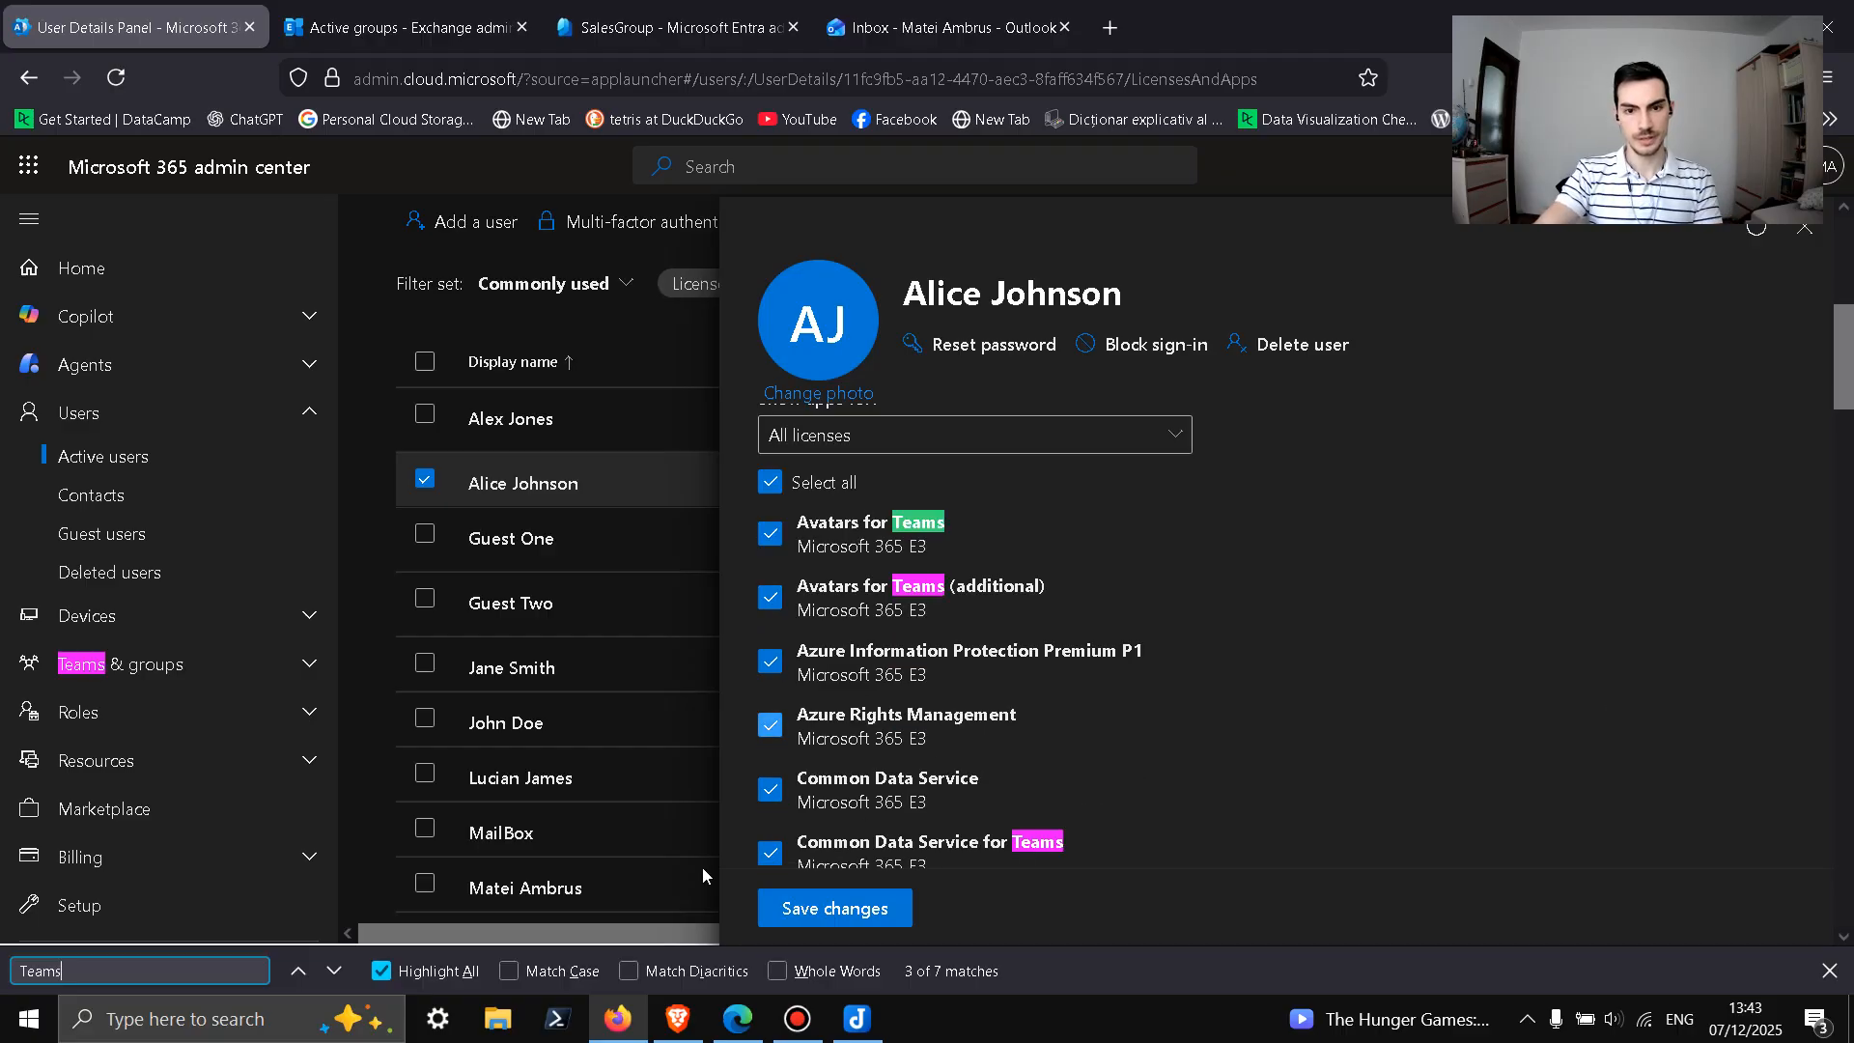
scroll(1016, 731, "down", 6)
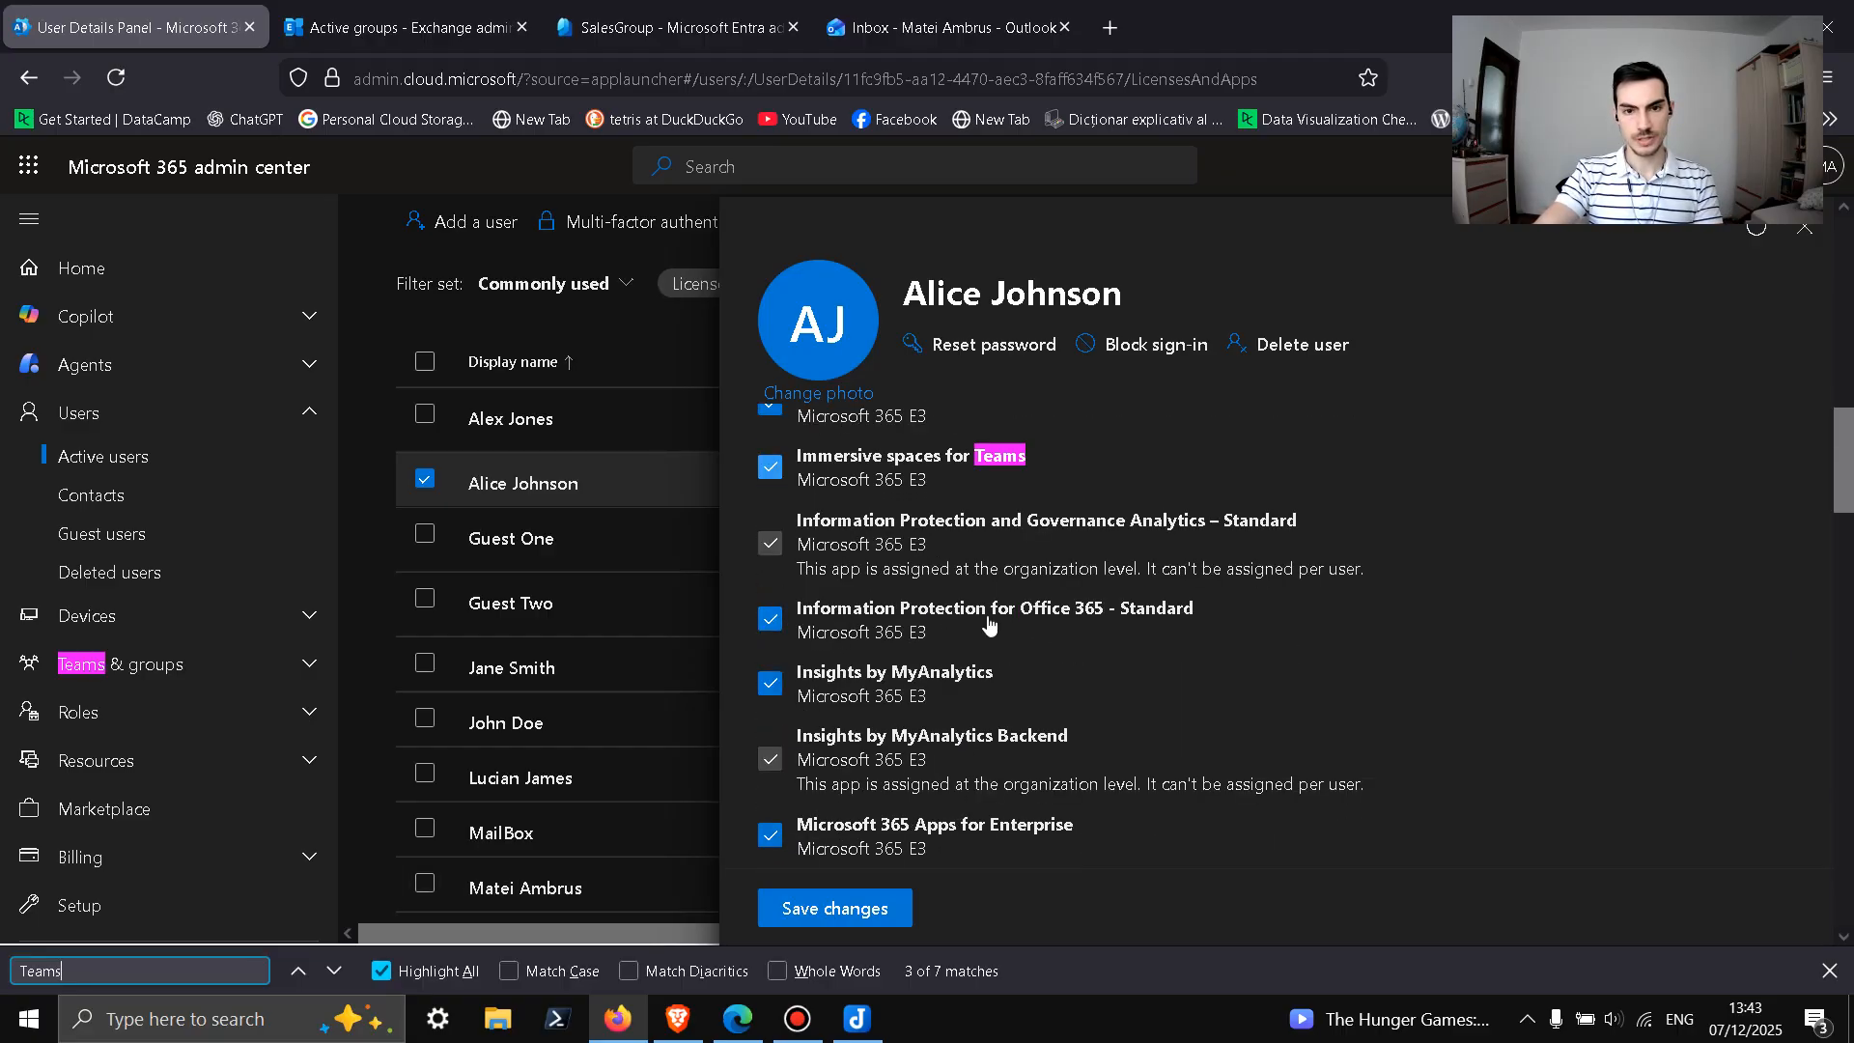
scroll(1024, 626, "down", 5)
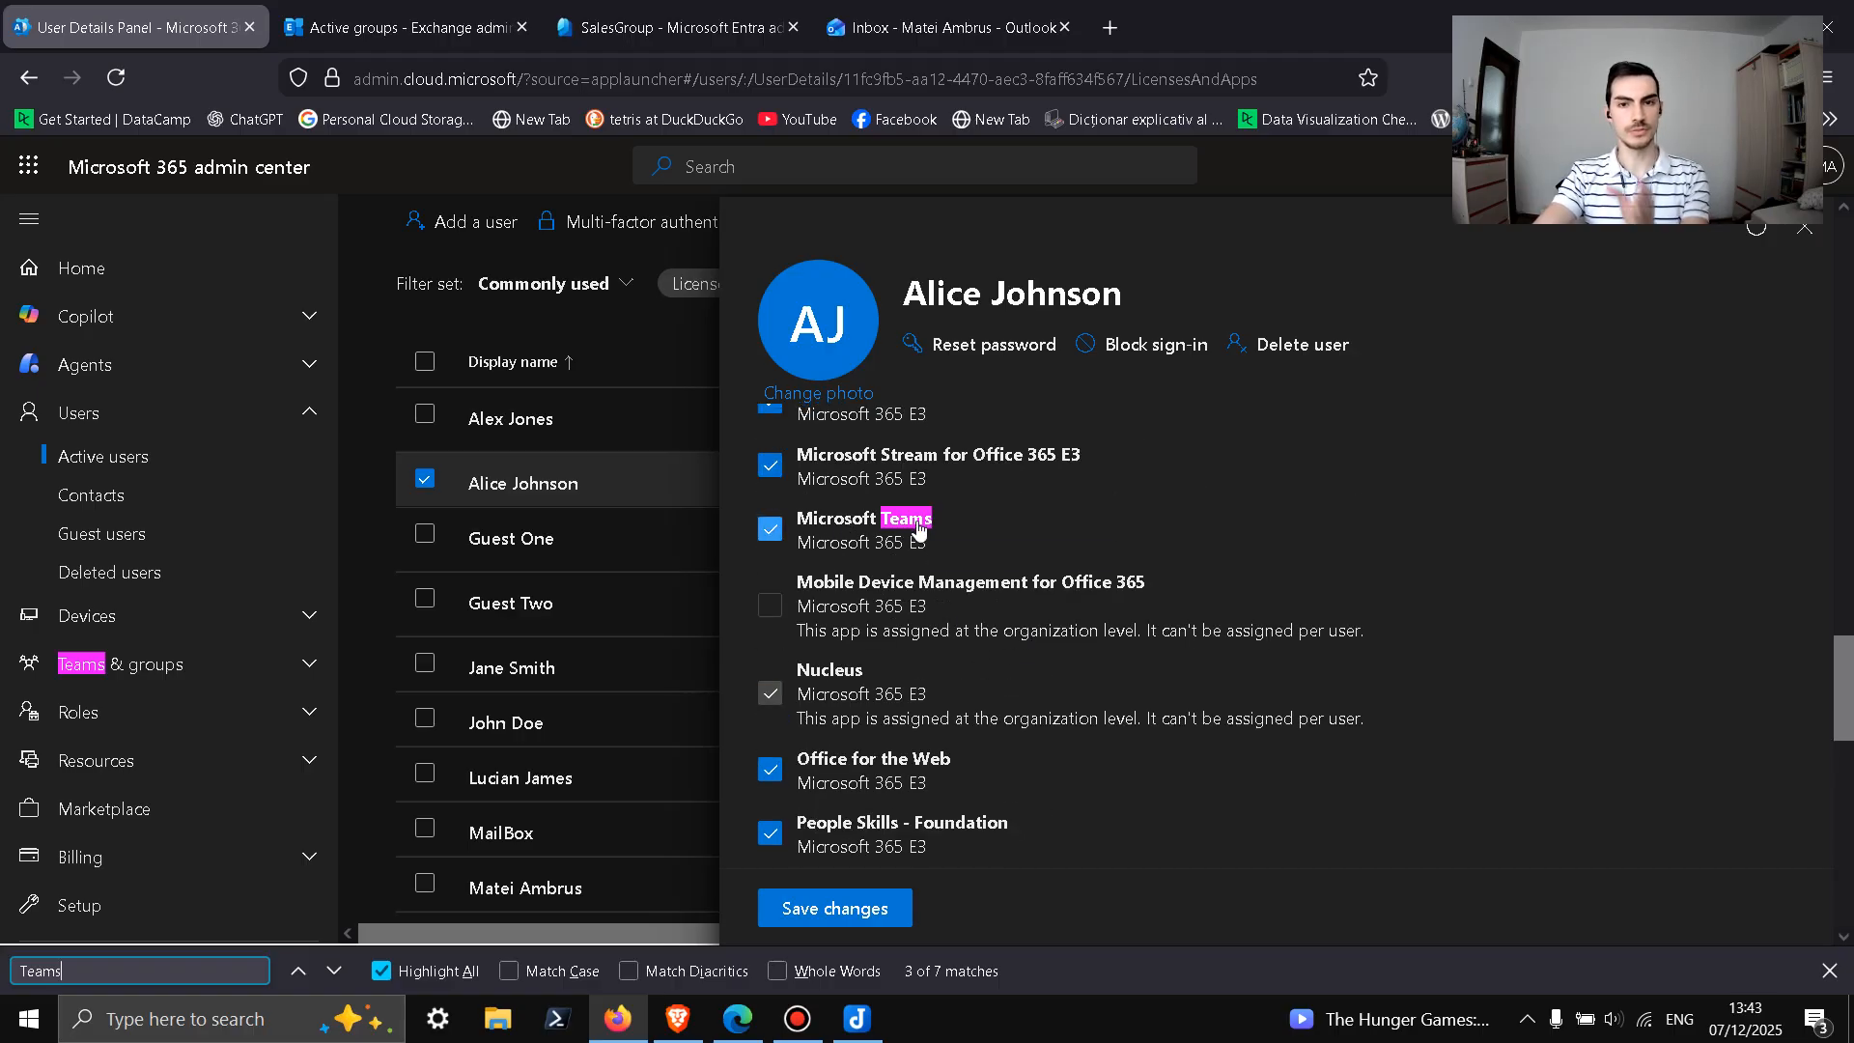
left_click(1806, 228)
scroll(744, 641, "down", 2)
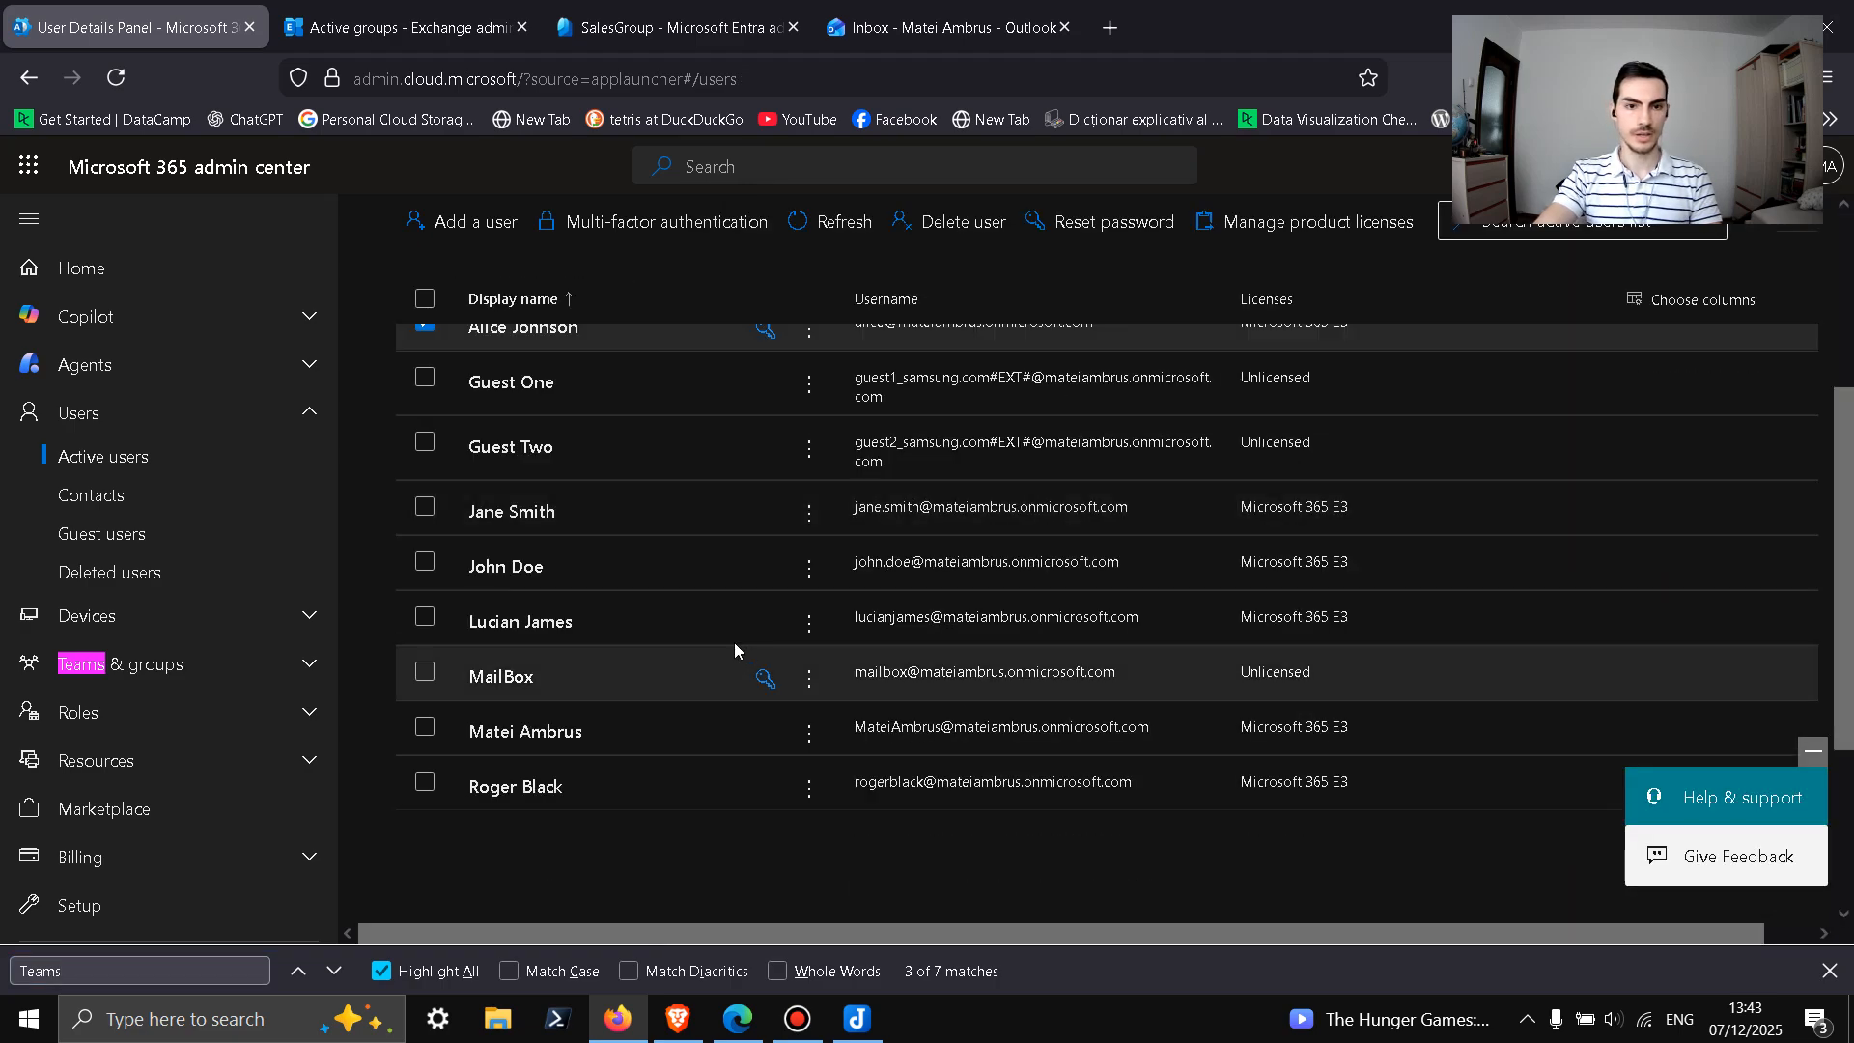
Step: Check the second delegate's licensed apps for Microsoft Teams, then close their details
left_click(512, 511)
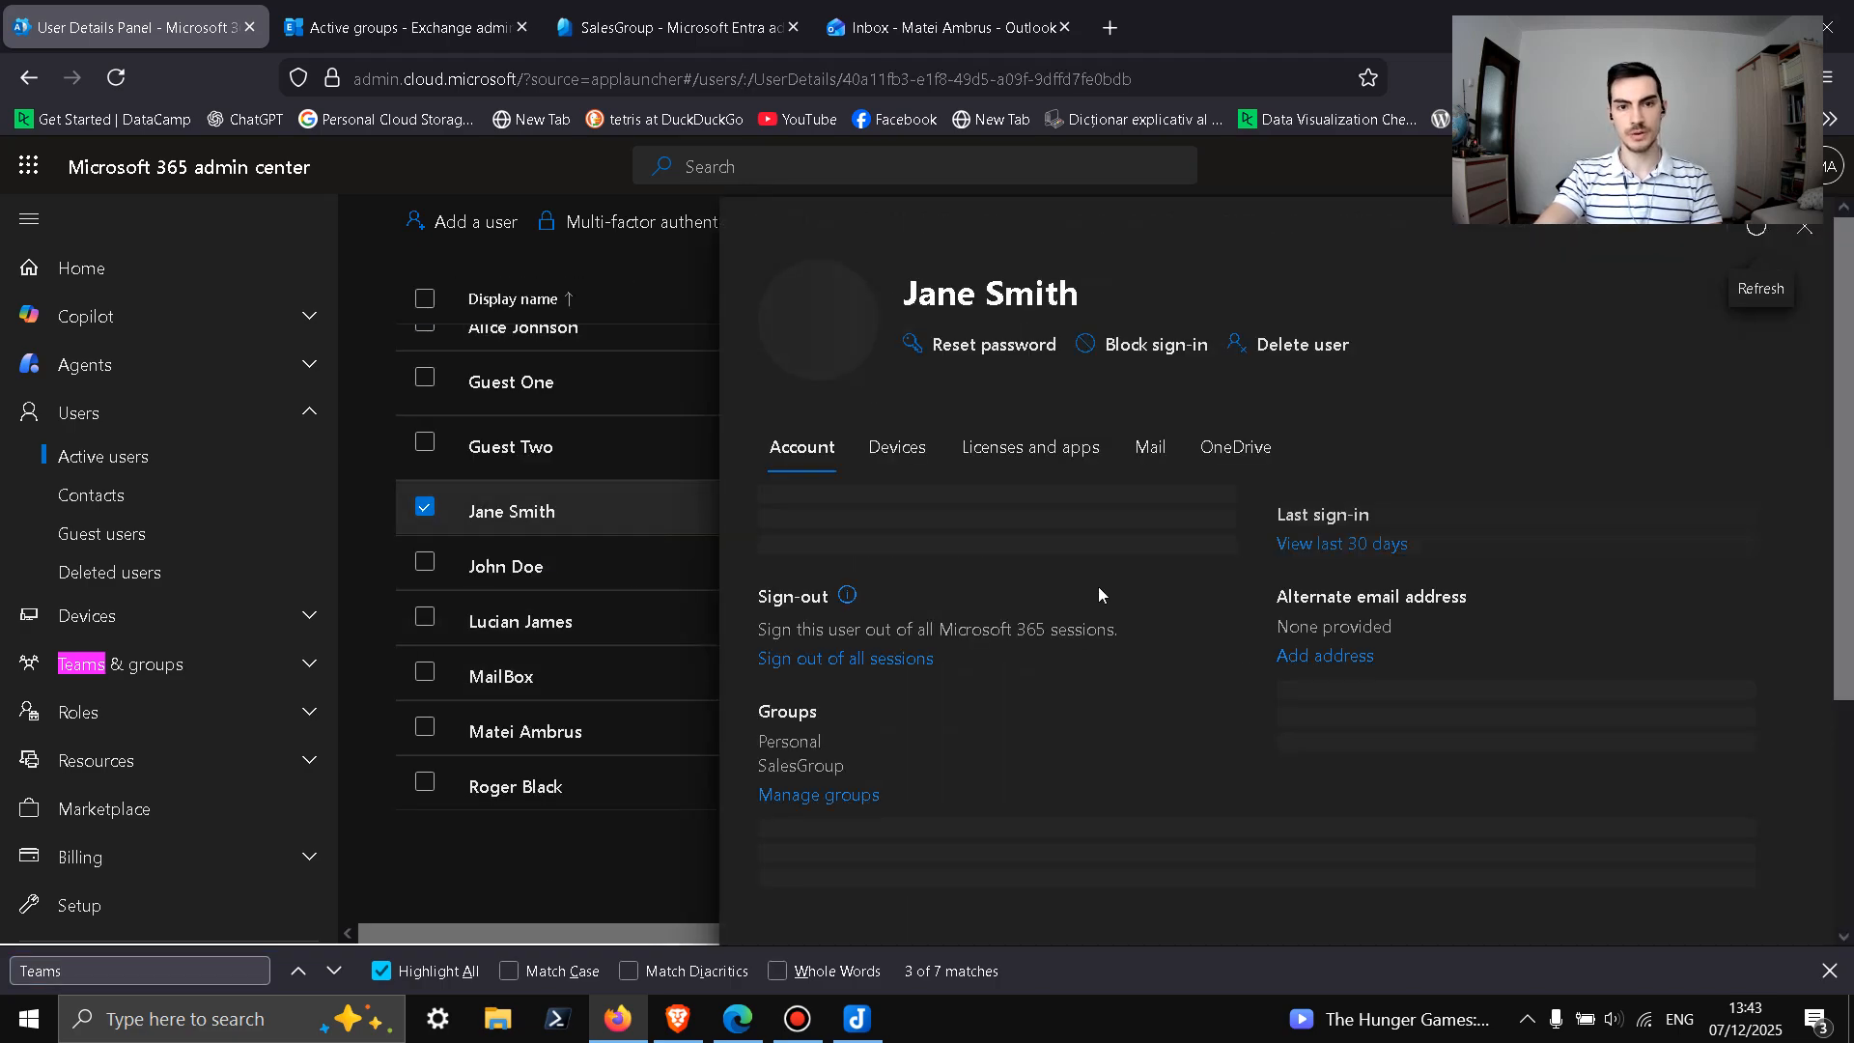
left_click(1073, 477)
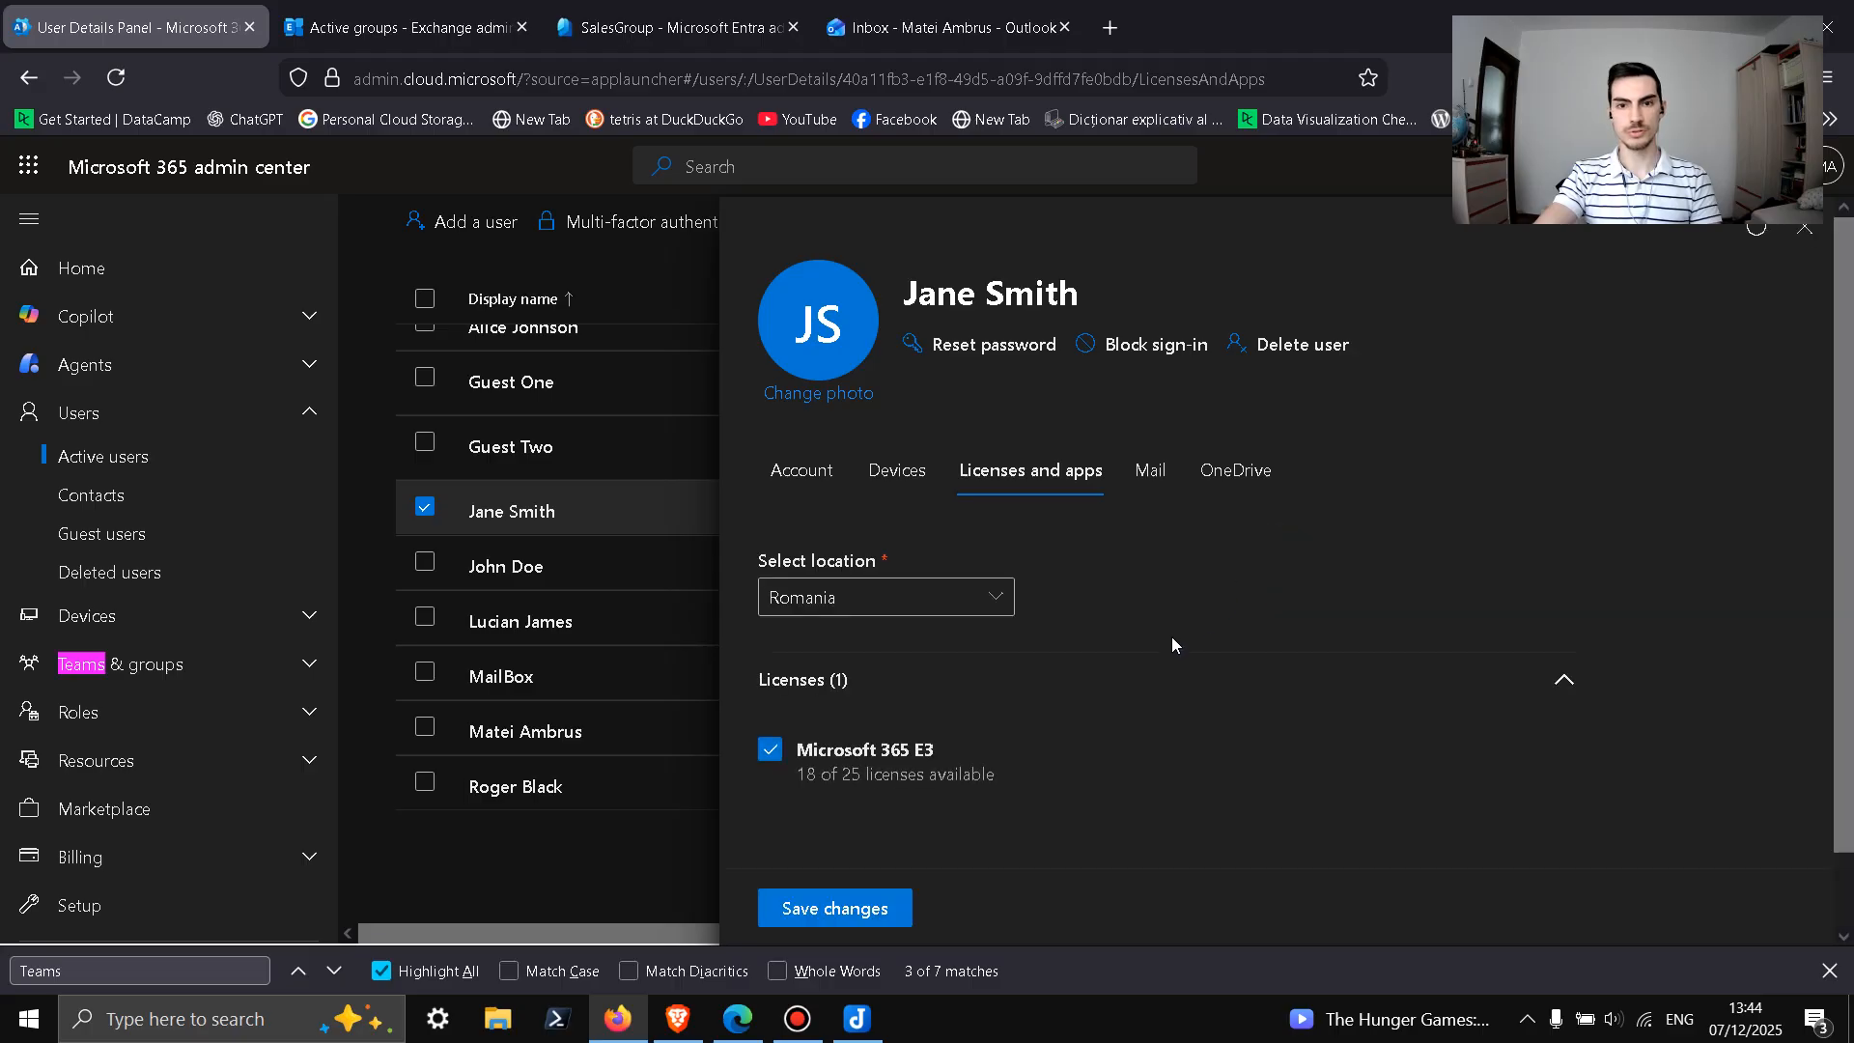
left_click(1550, 826)
scroll(1180, 618, "down", 8)
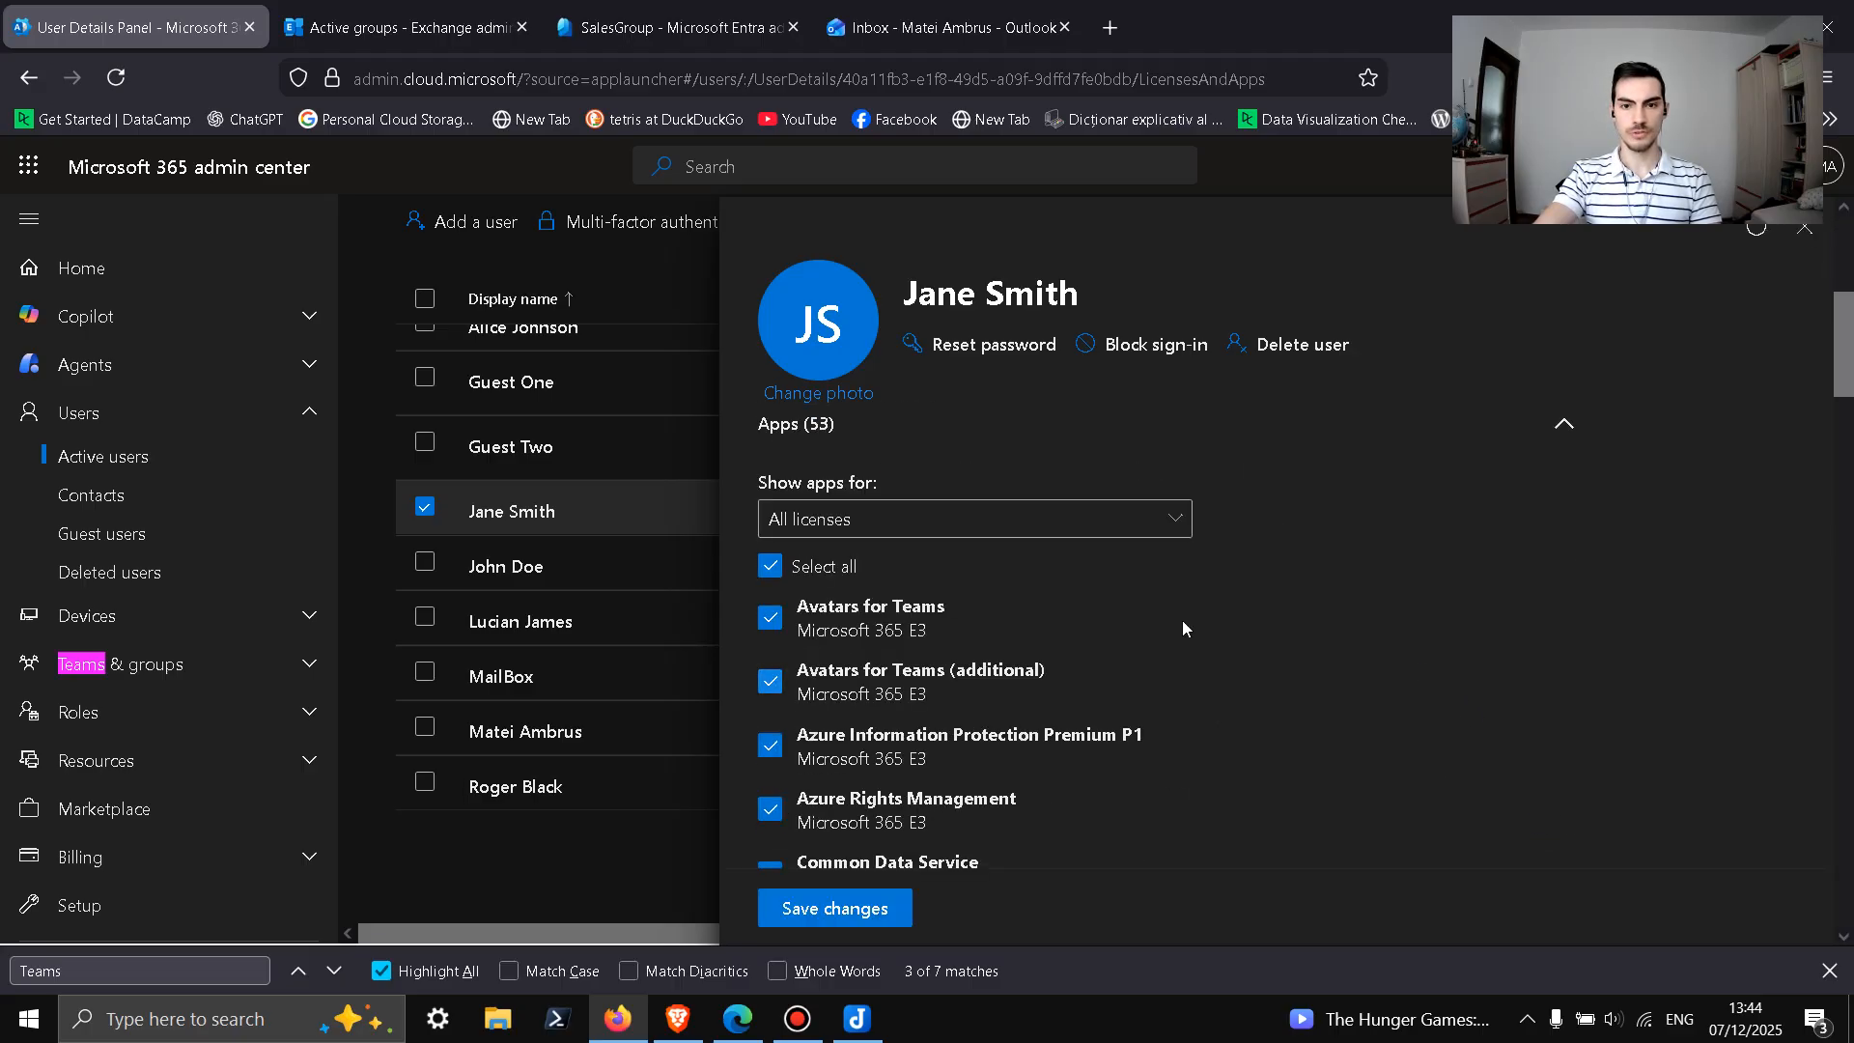
scroll(1034, 614, "down", 3)
left_click(165, 971)
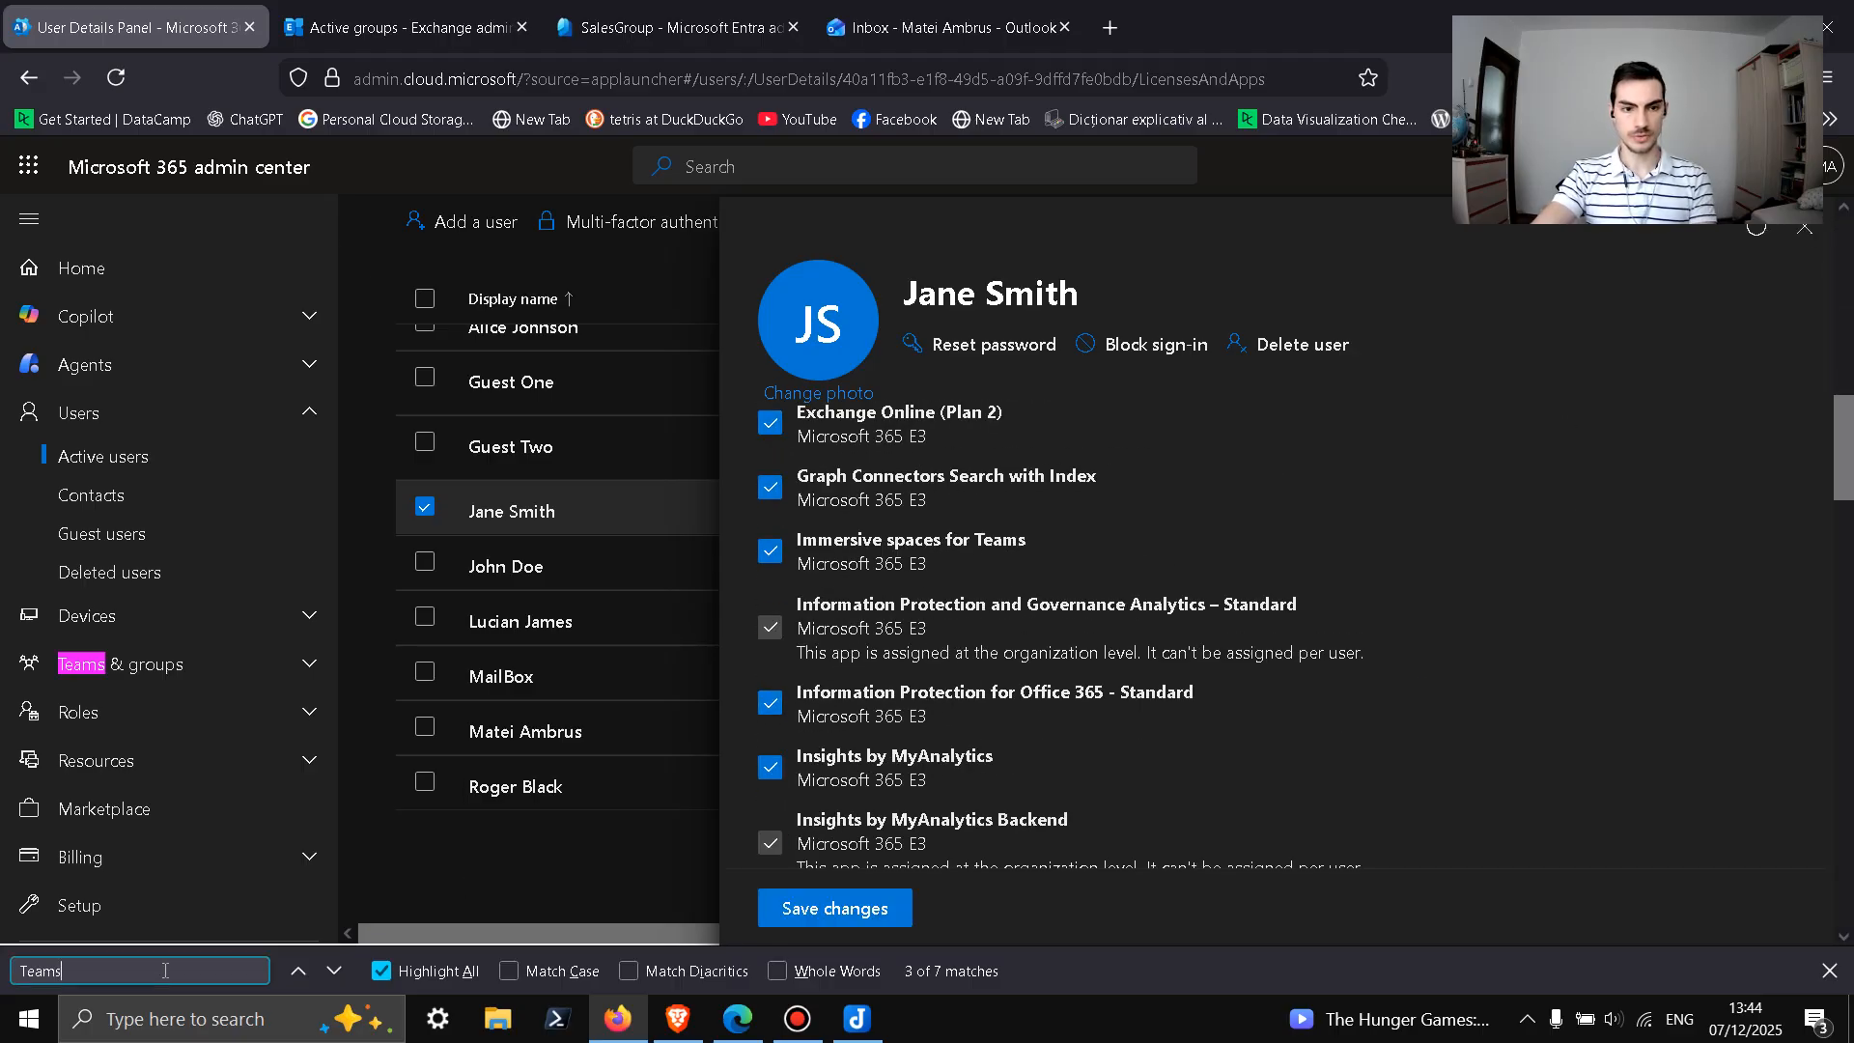
key("Return")
scroll(917, 634, "down", 15)
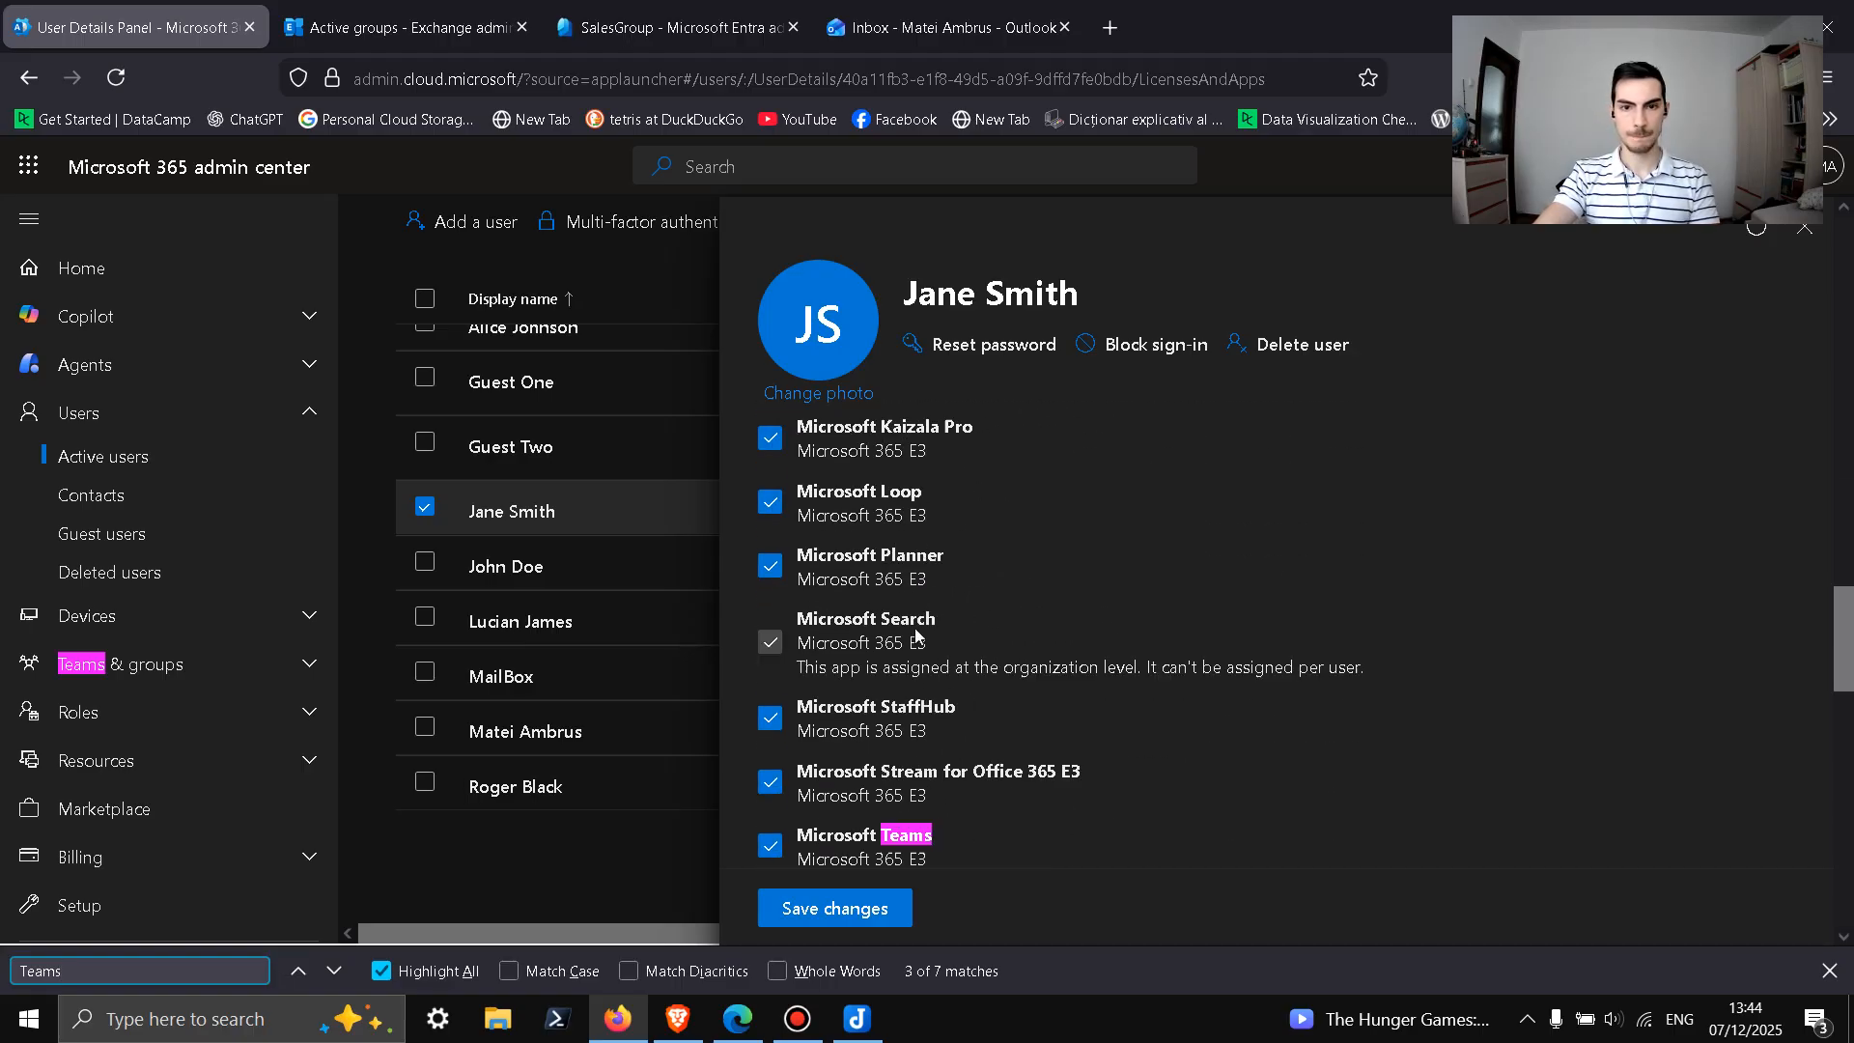
scroll(917, 634, "up", 3)
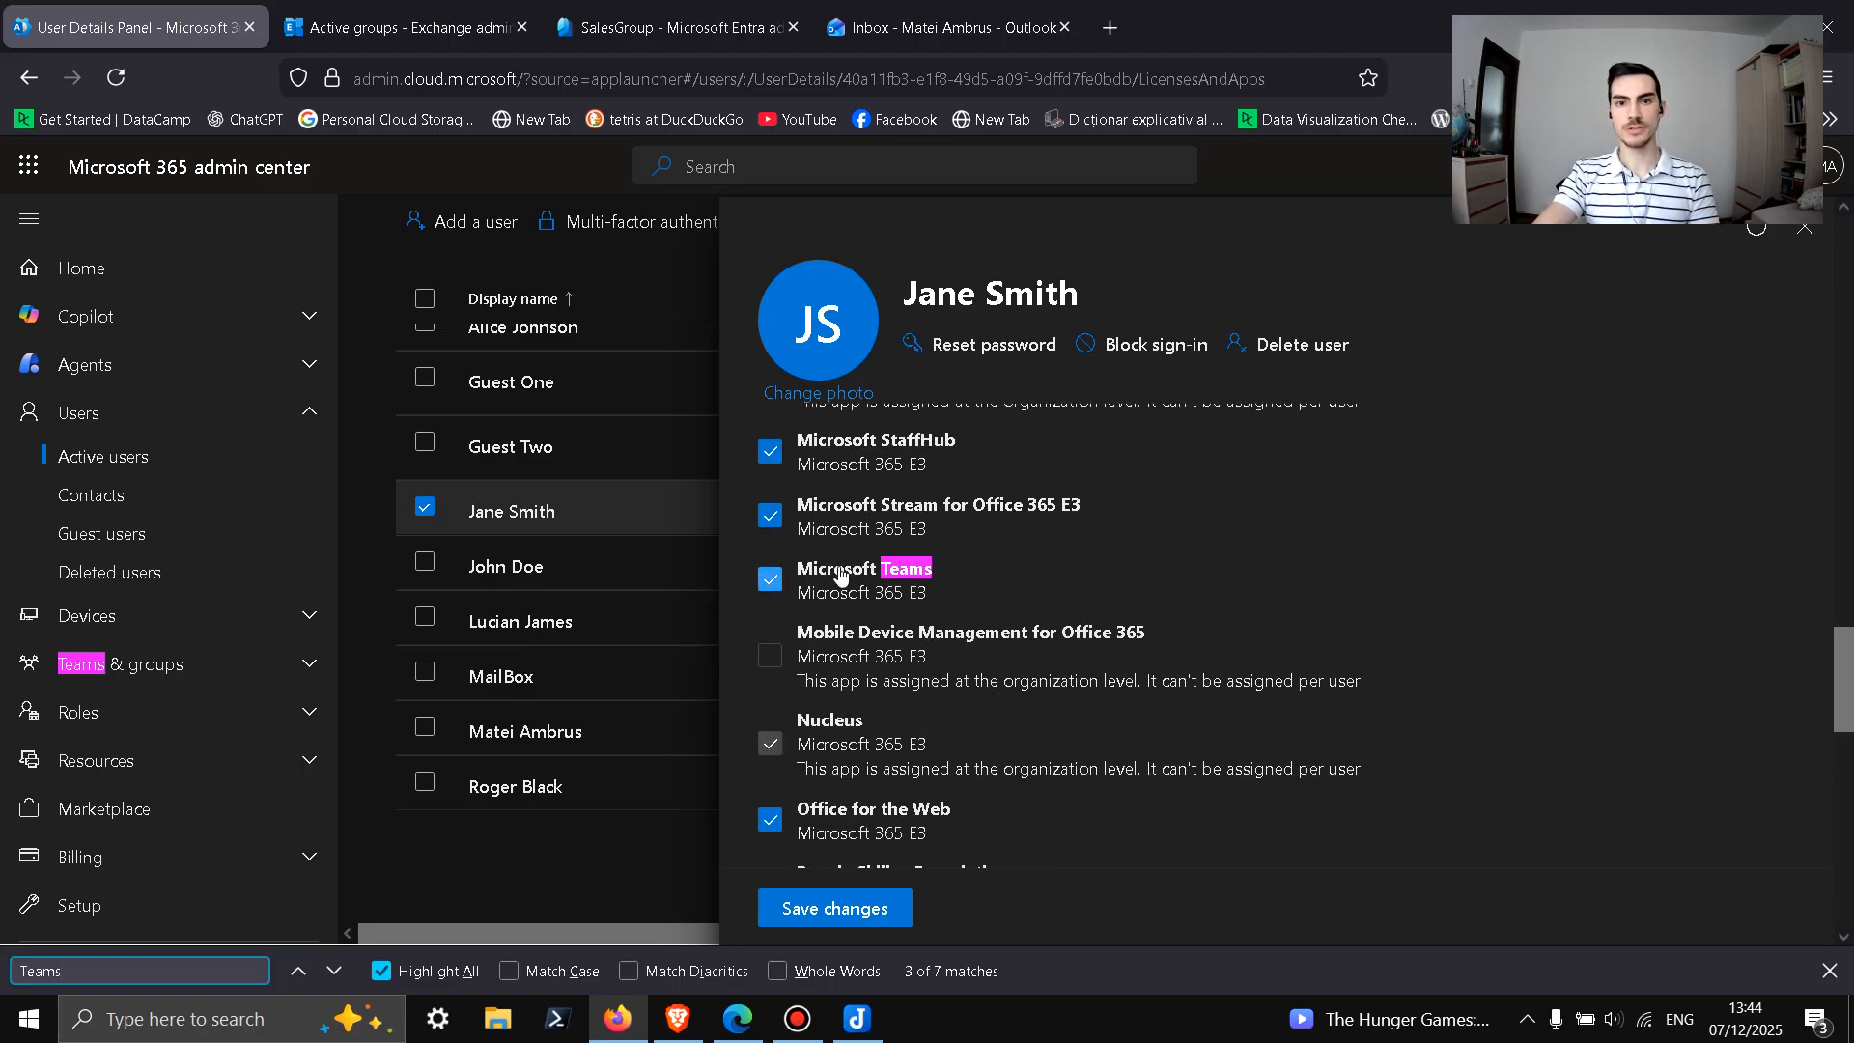
left_click(1804, 228)
scroll(1194, 531, "up", 3)
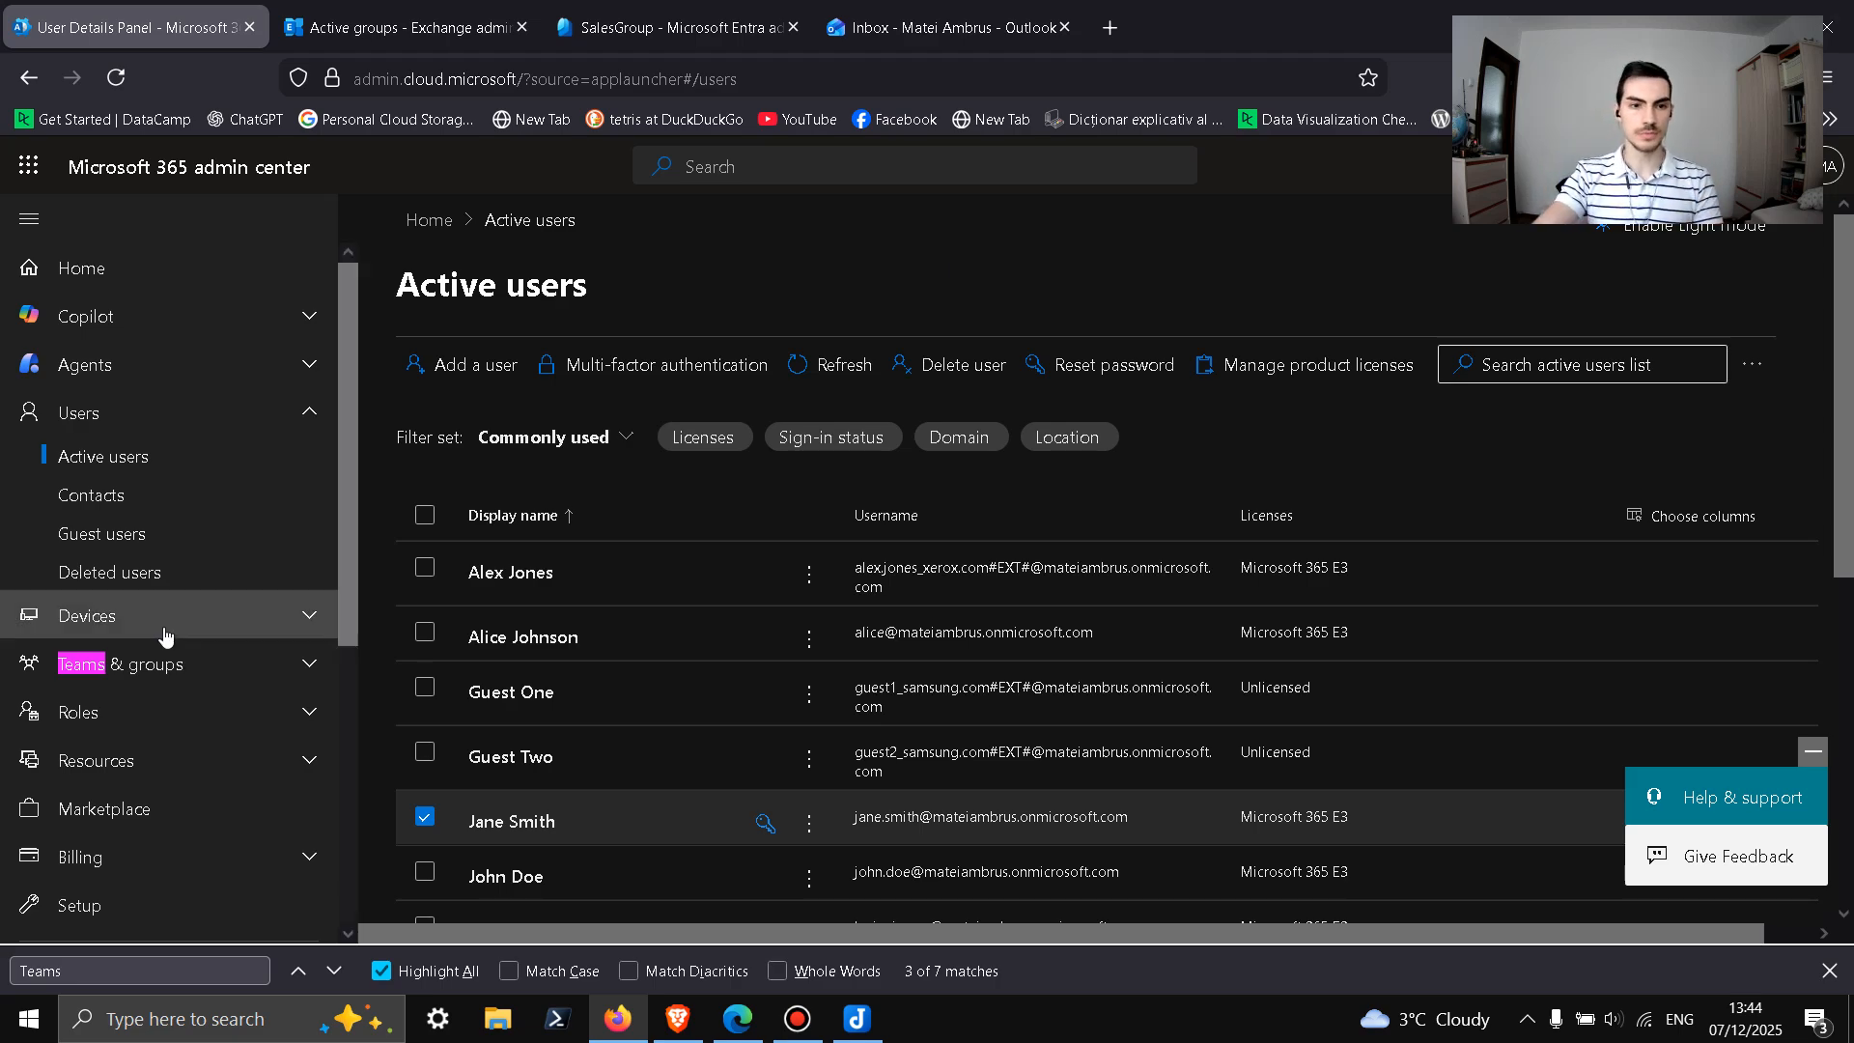
Step: Show the Active teams & groups list with its 3 groups, including SalesGroup
left_click(155, 664)
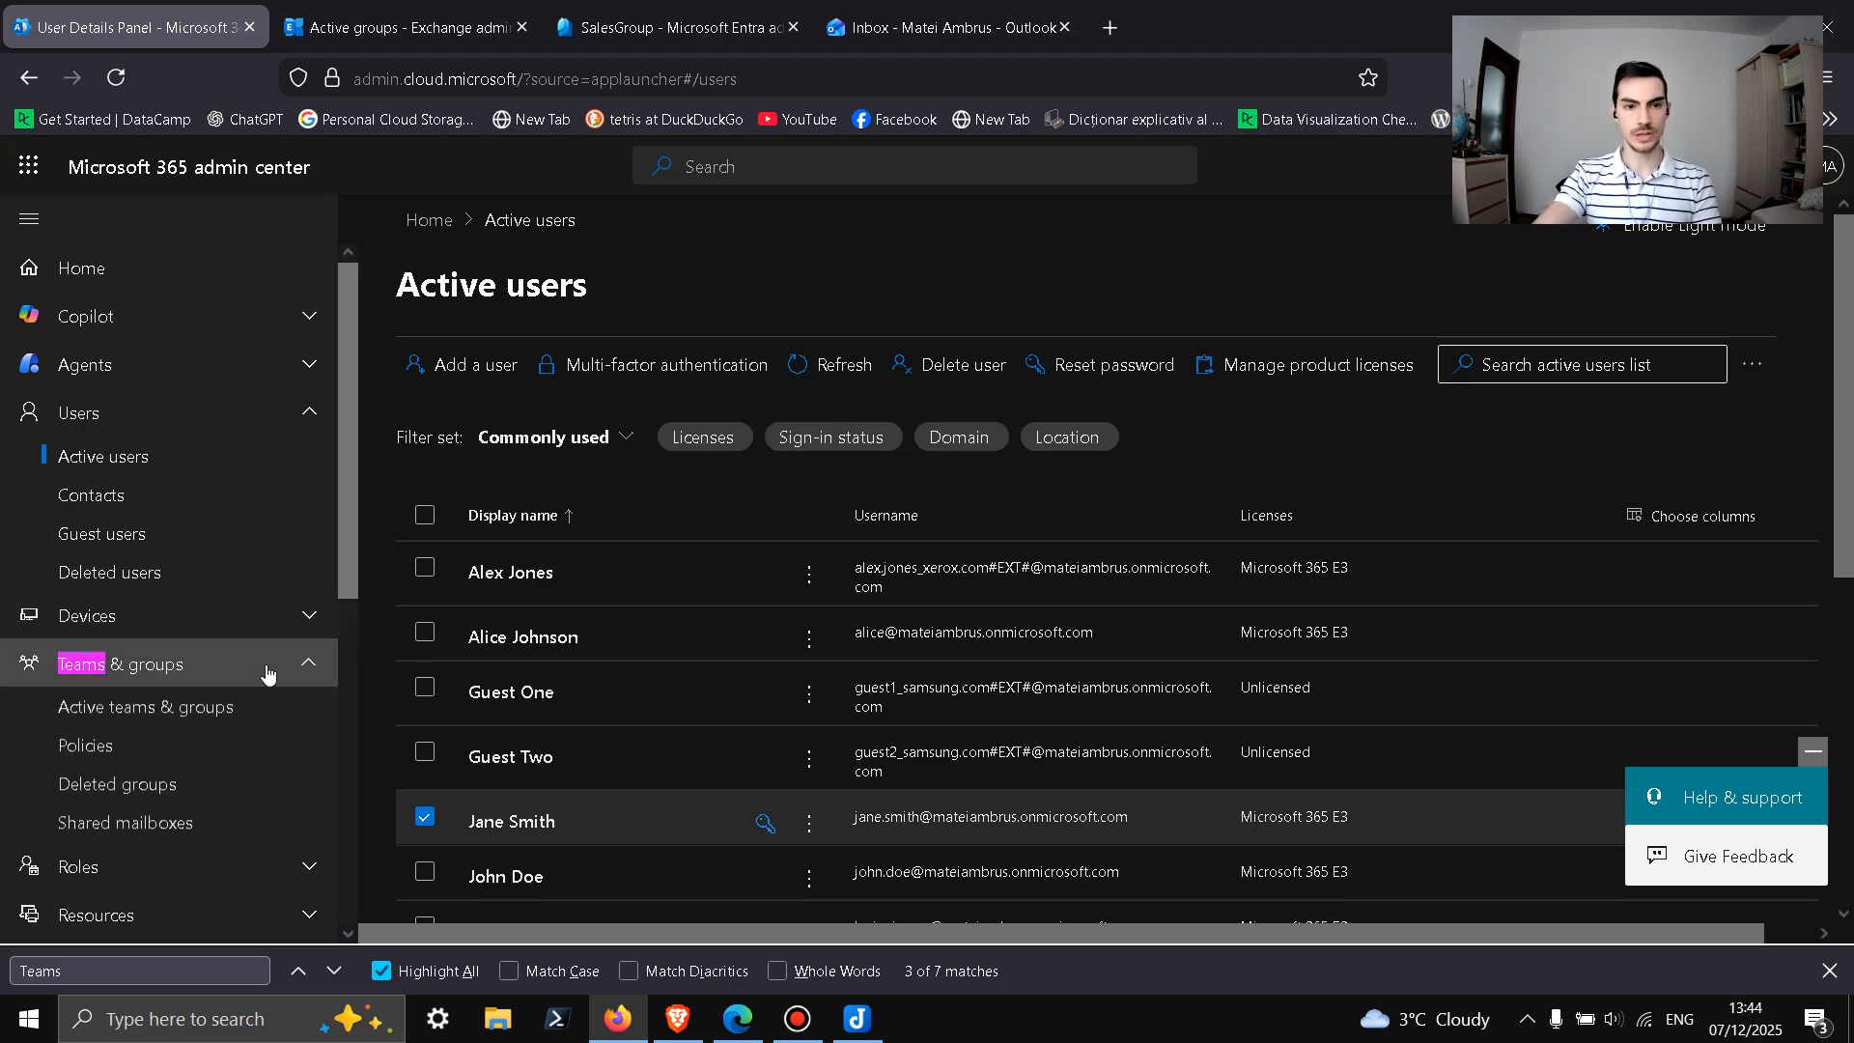
left_click(146, 714)
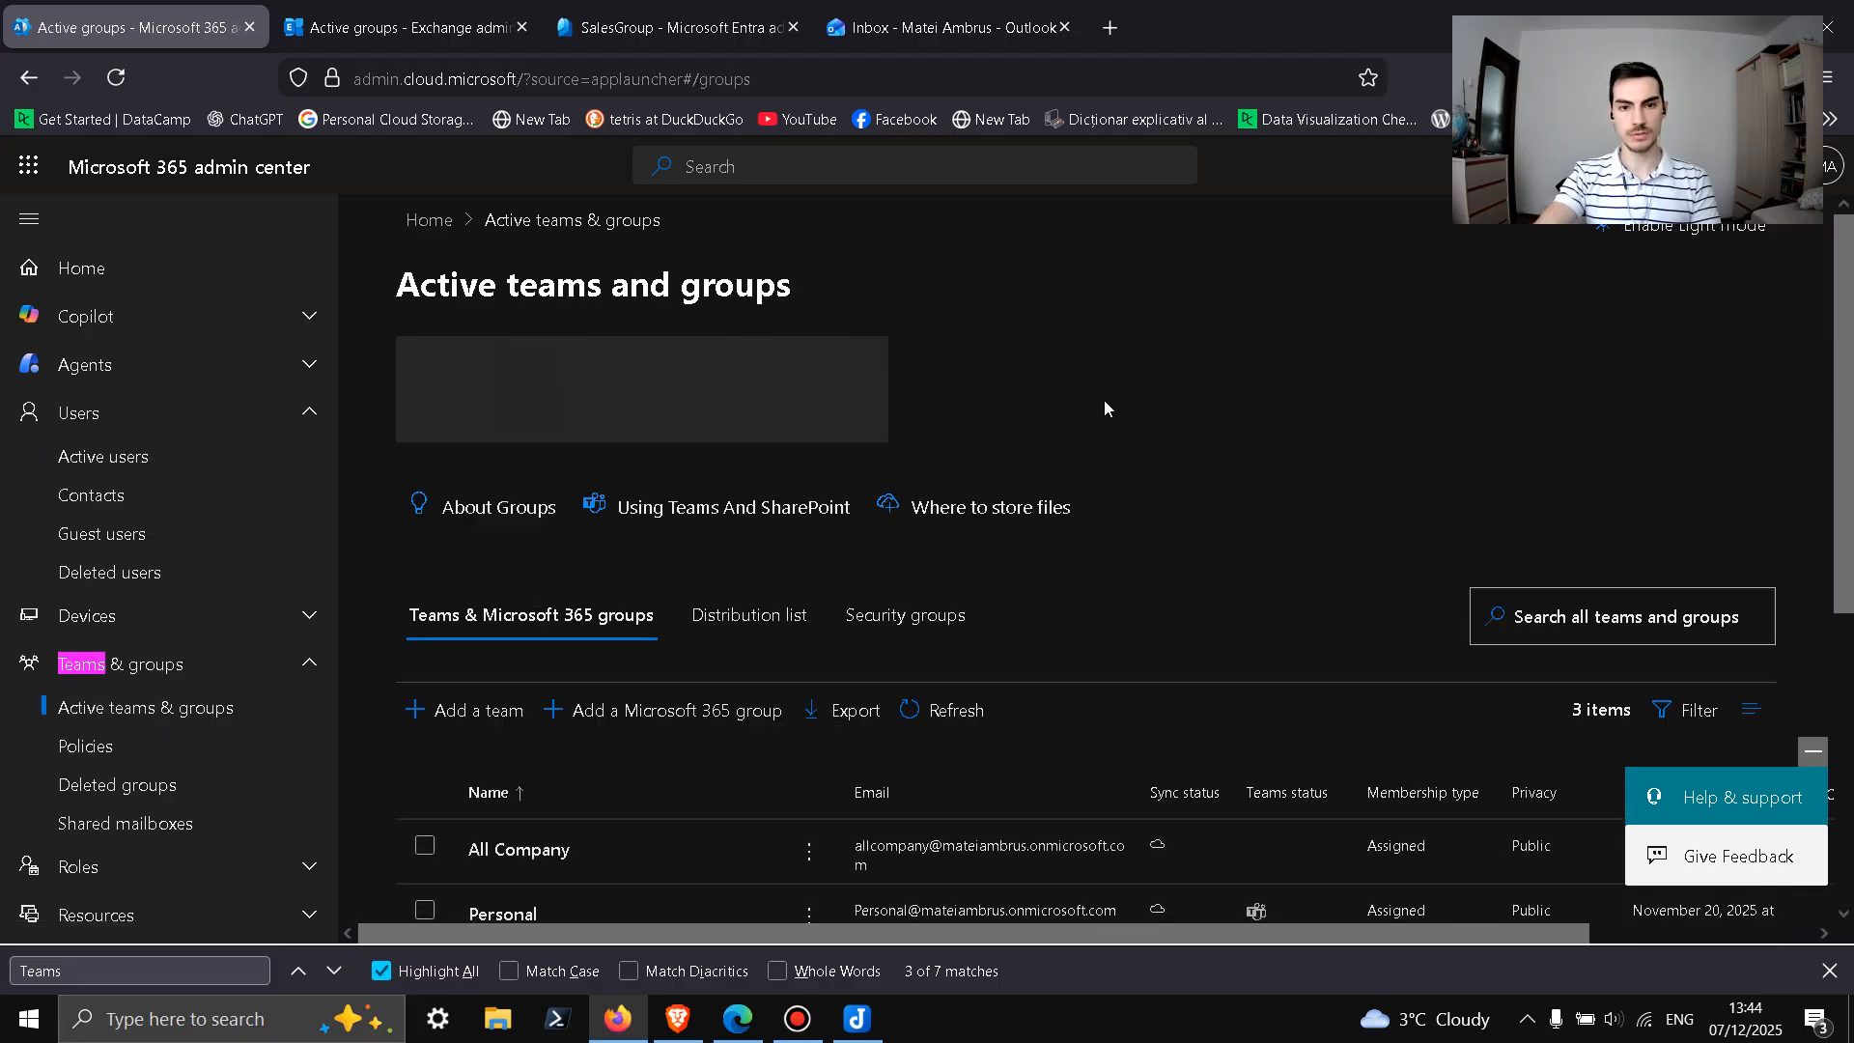
scroll(1104, 400, "down", 2)
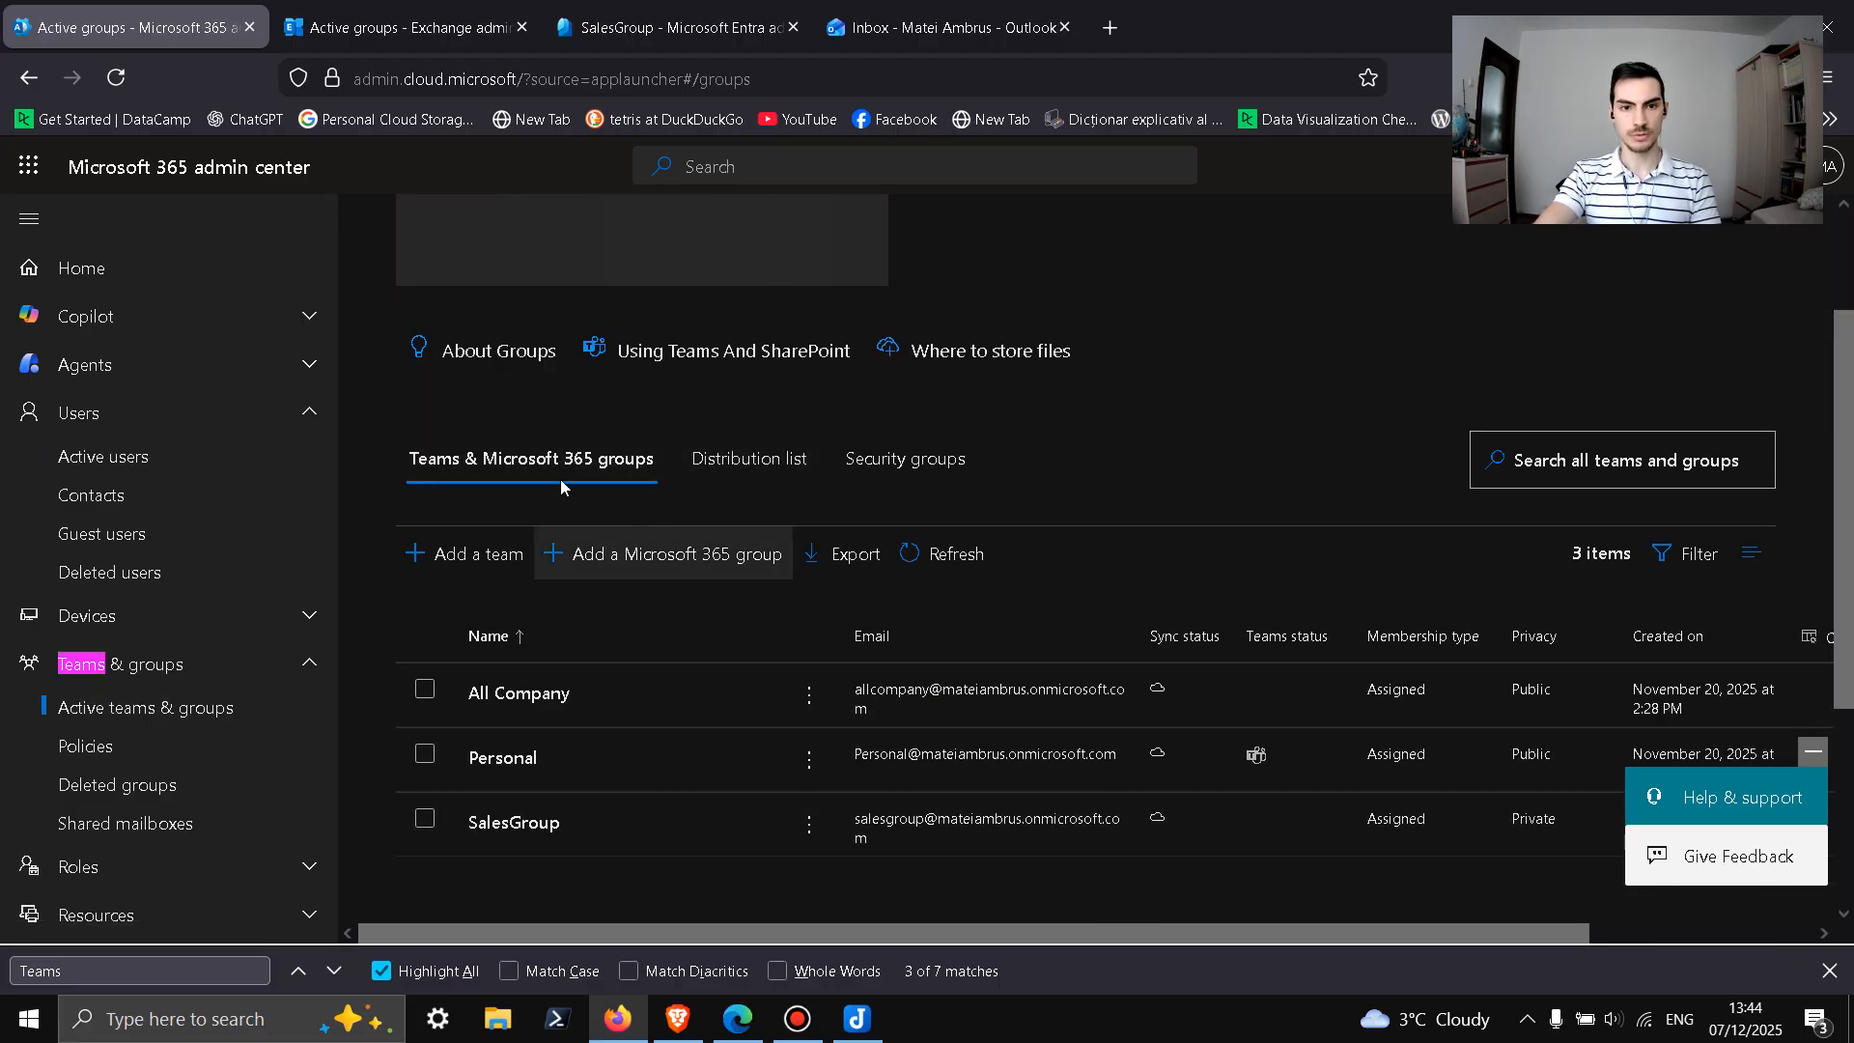
scroll(599, 477, "down", 2)
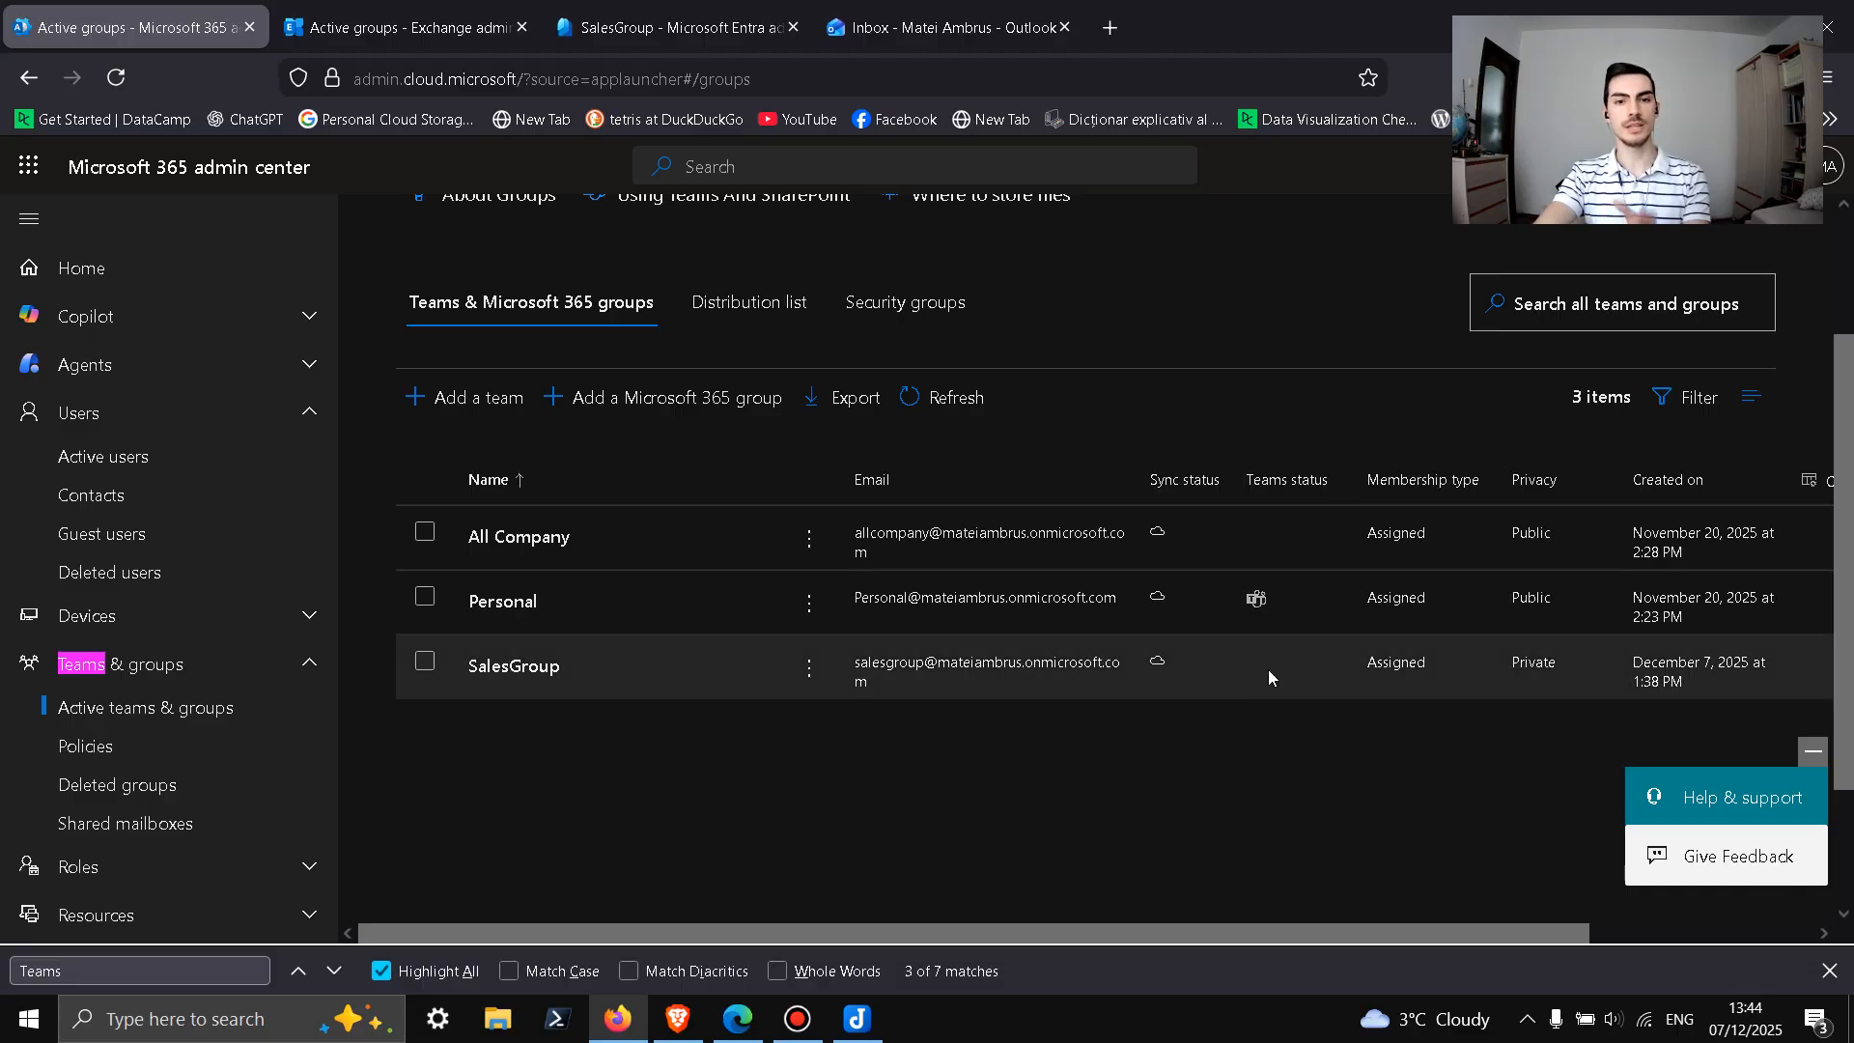
Step: Add Microsoft Teams to SalesGroup, making it a private team, and close its details
left_click(504, 669)
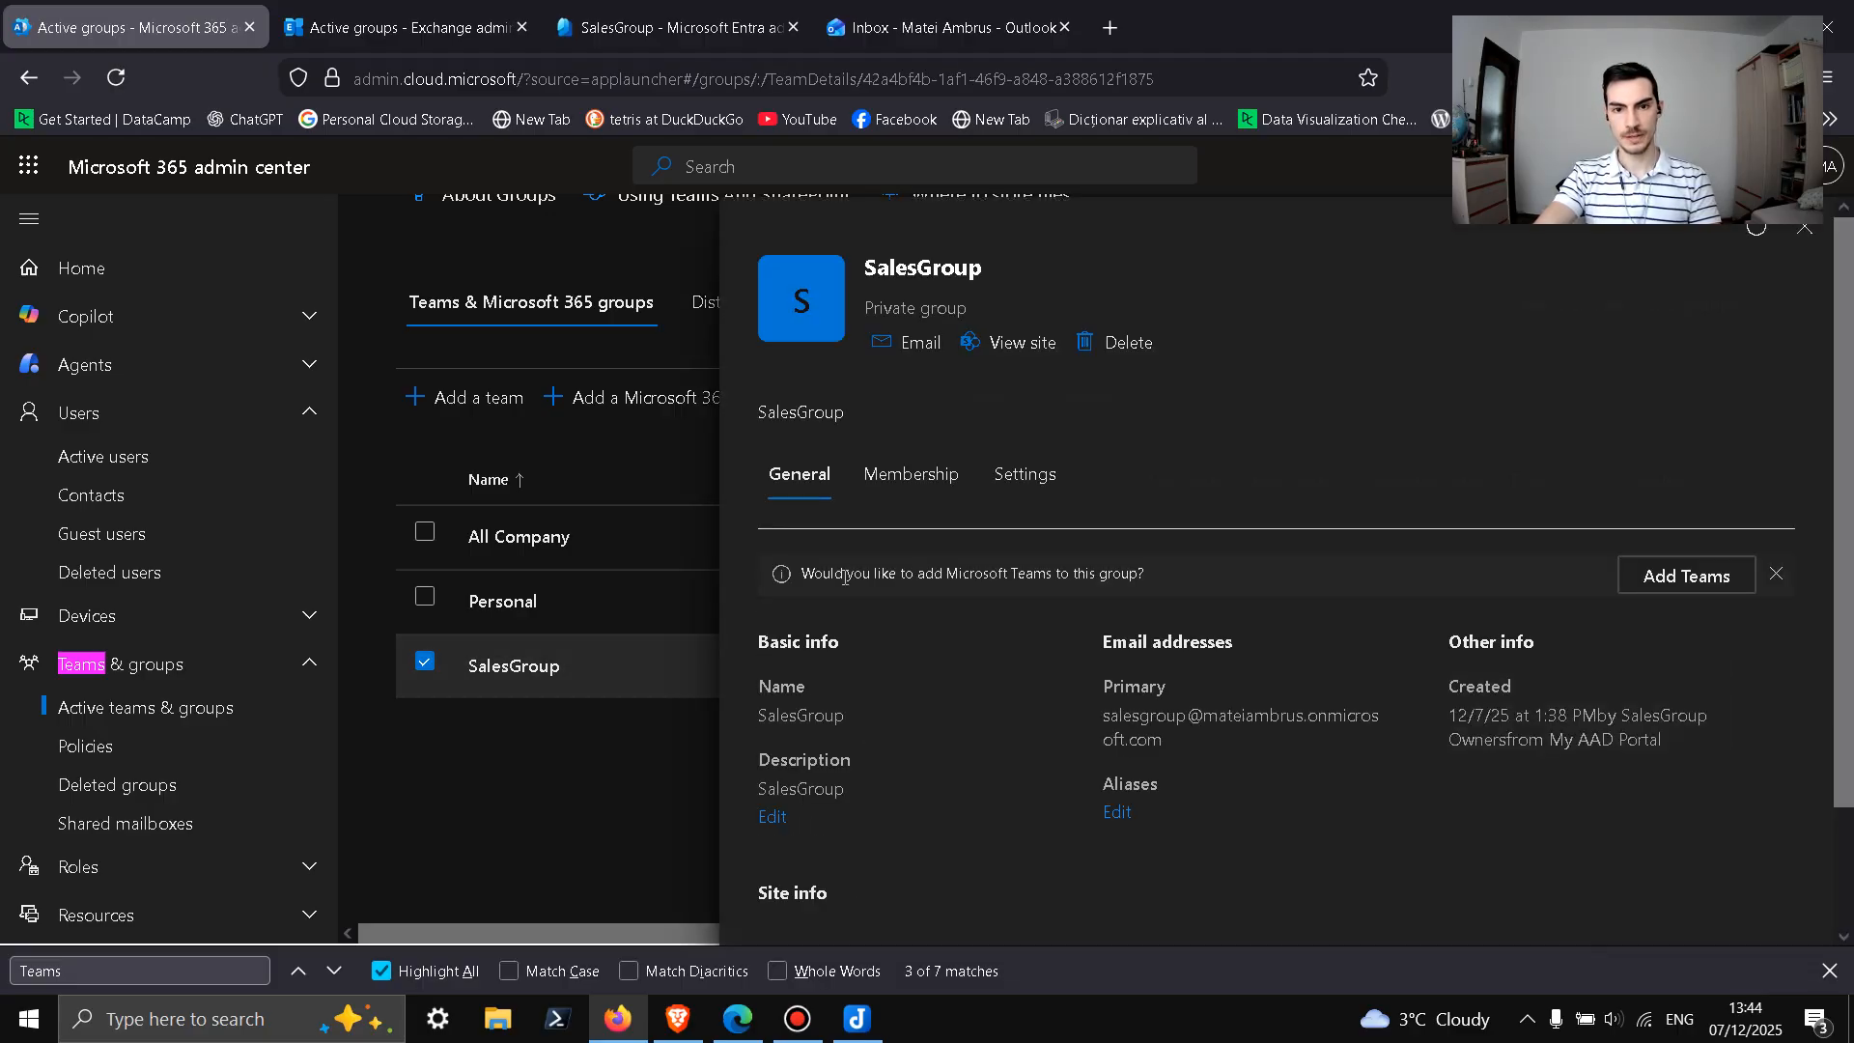
left_click_drag(805, 577, 1133, 575)
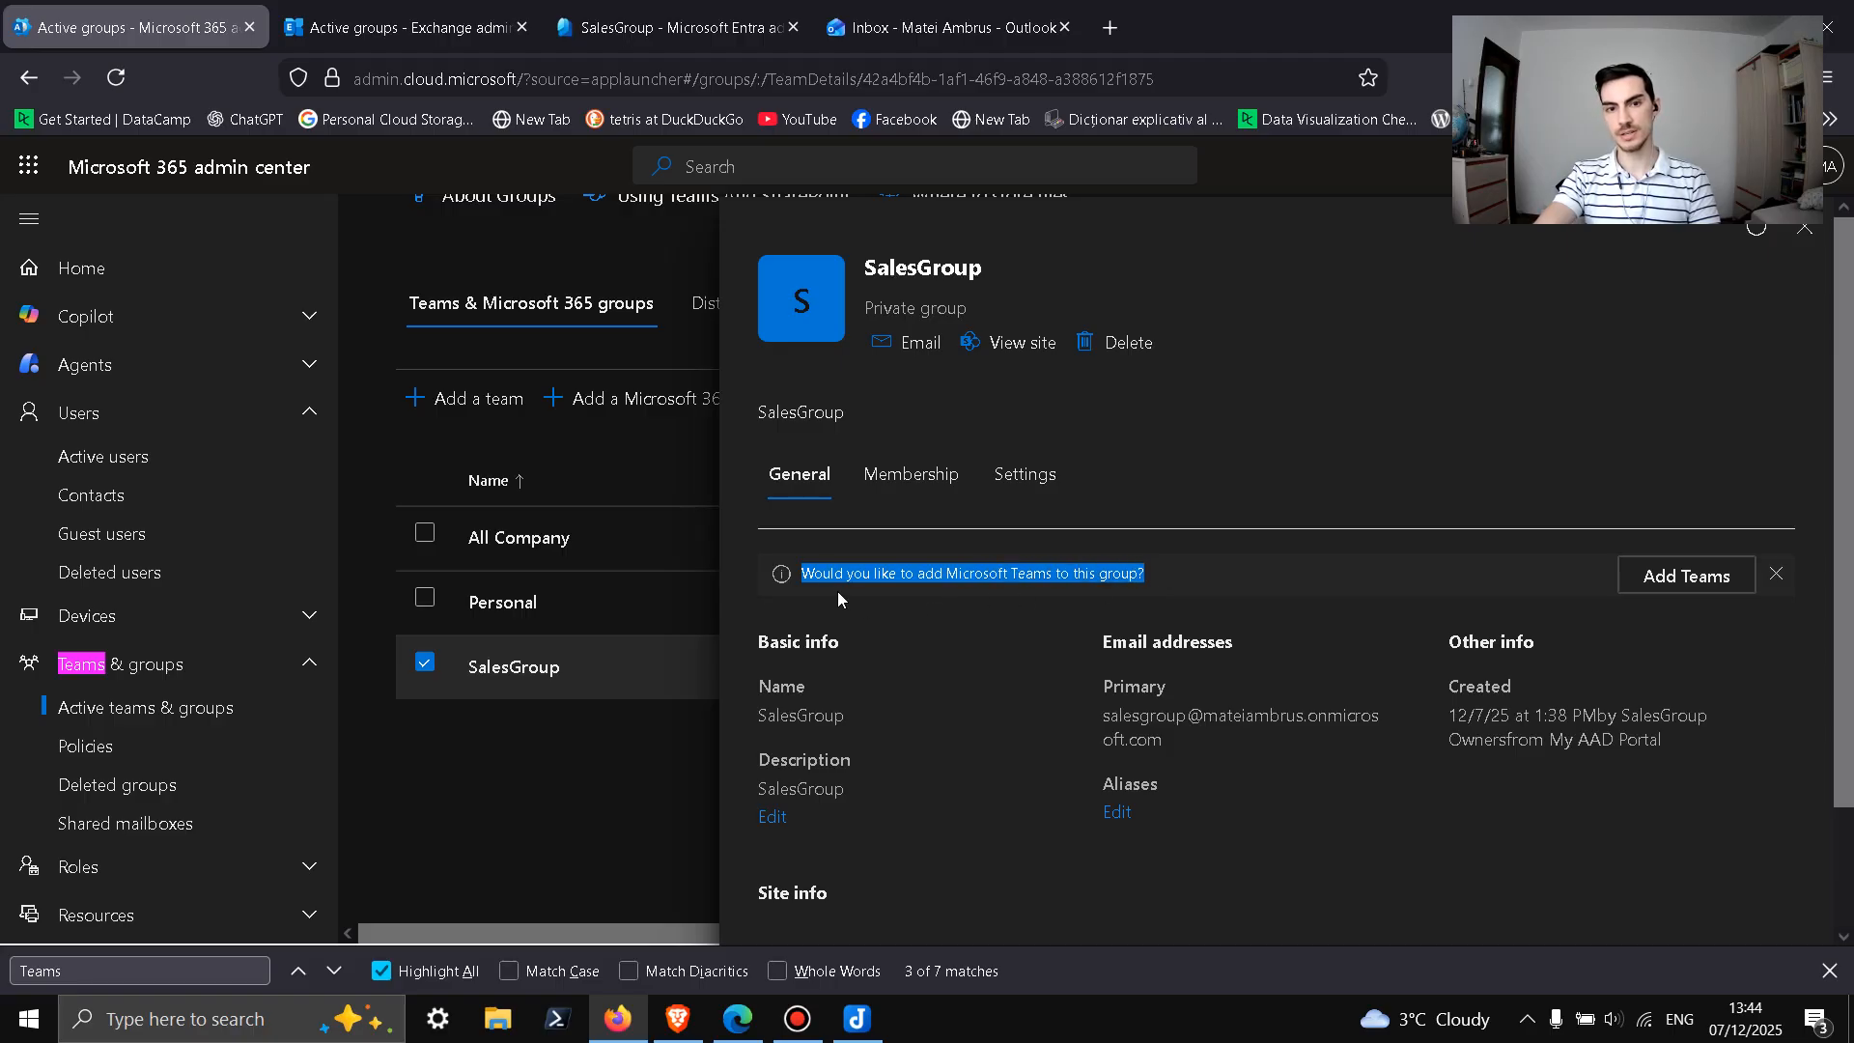
left_click(1686, 577)
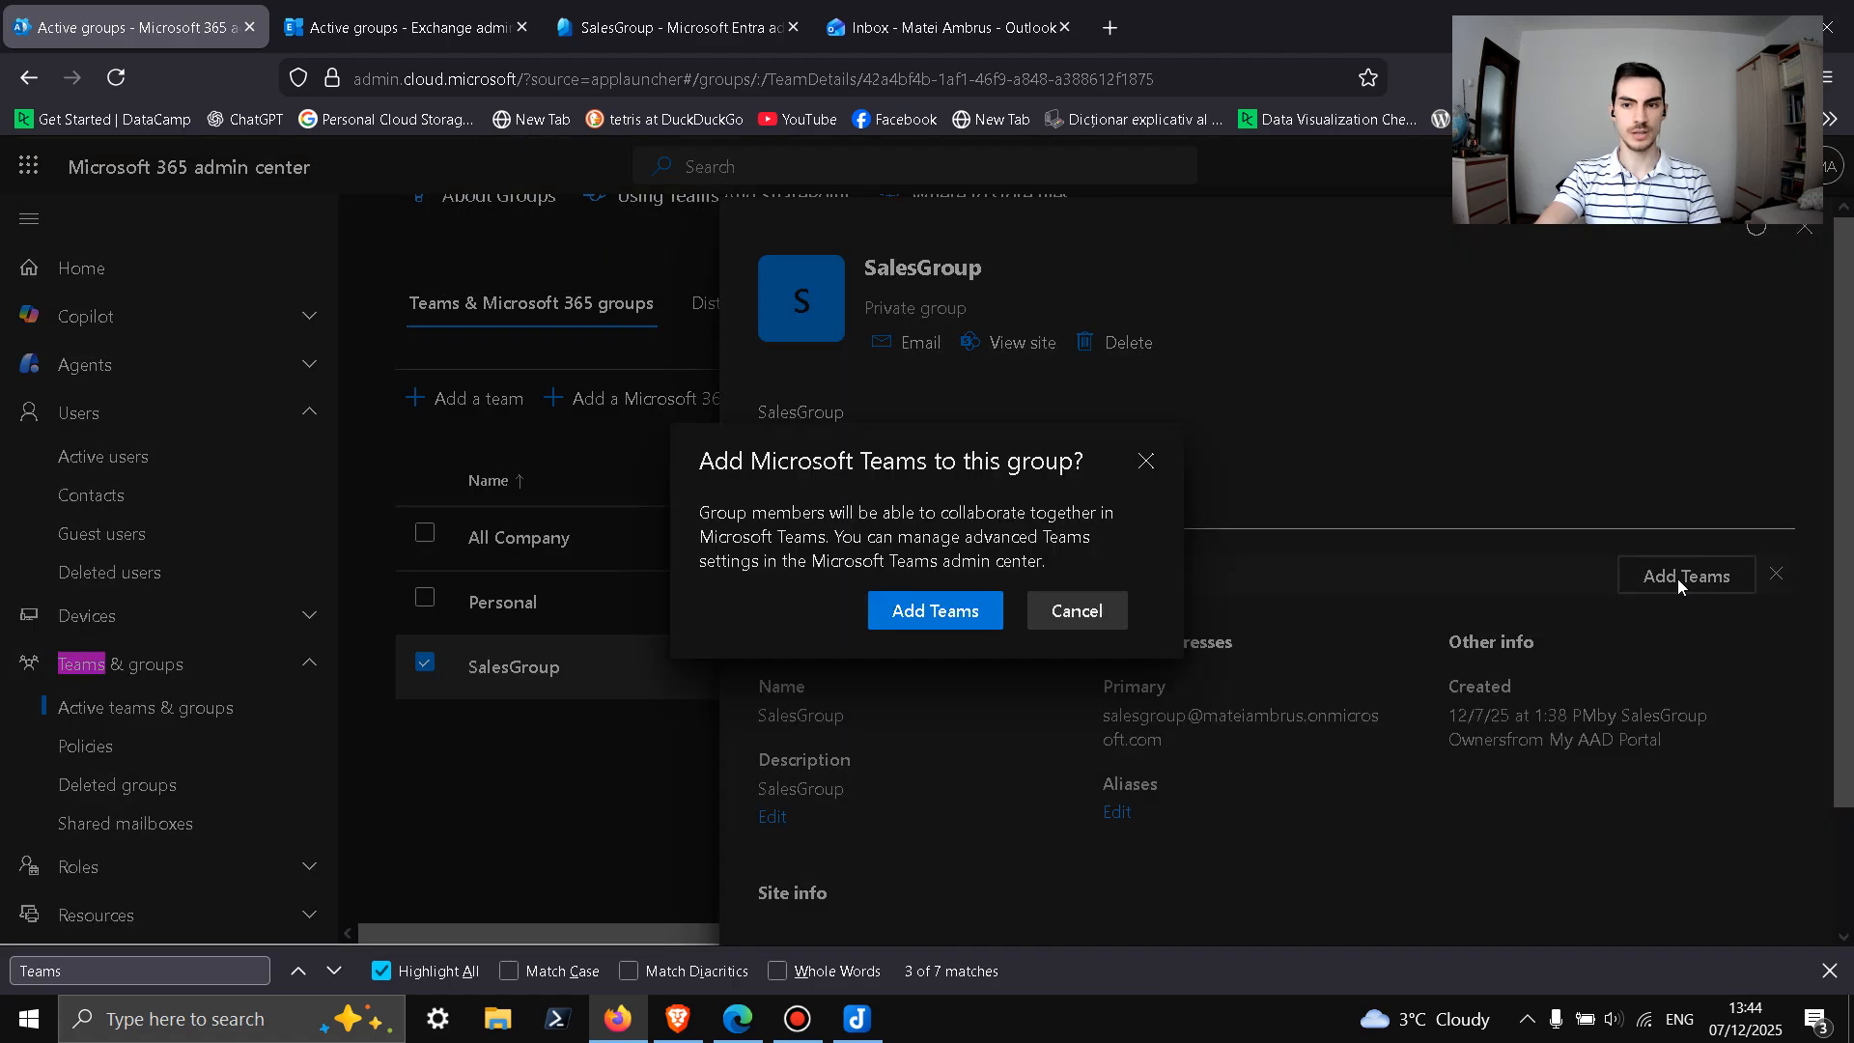
left_click(942, 612)
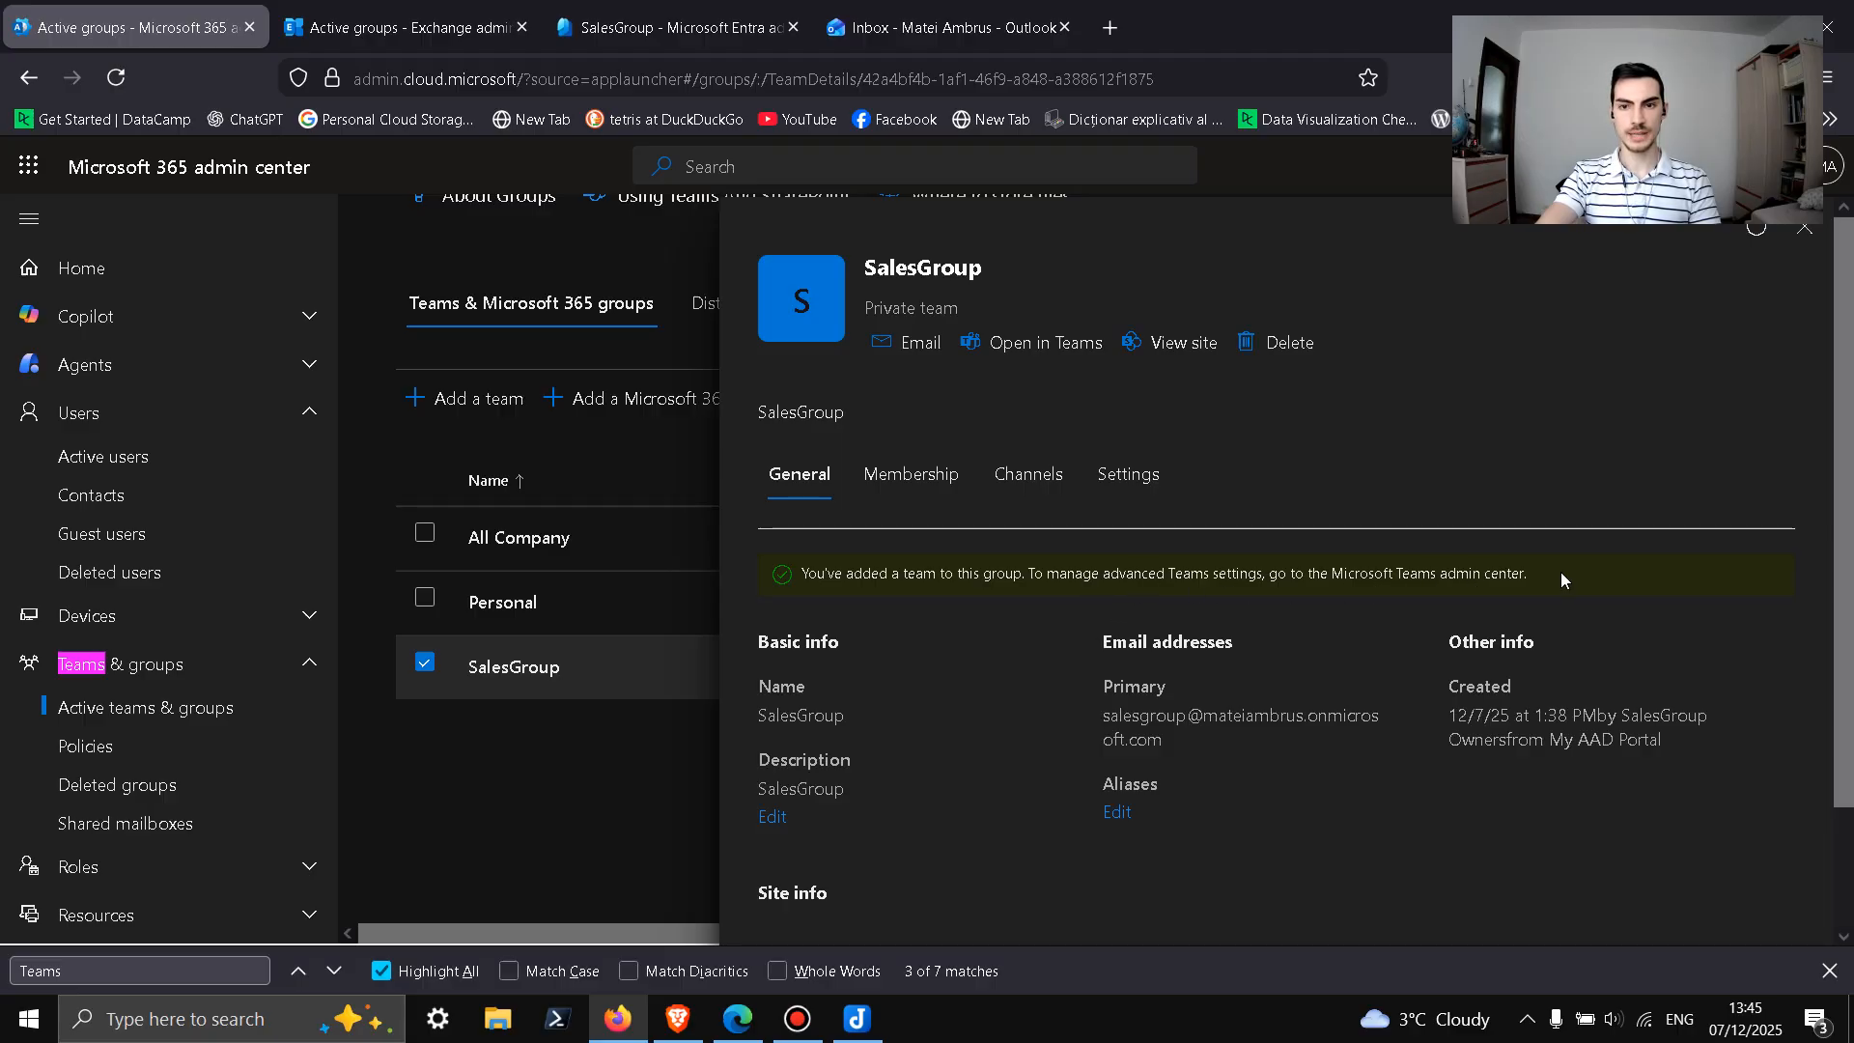
left_click(1802, 232)
Step: Launch the Teams admin center from Admin centers in the left navigation
left_click(309, 662)
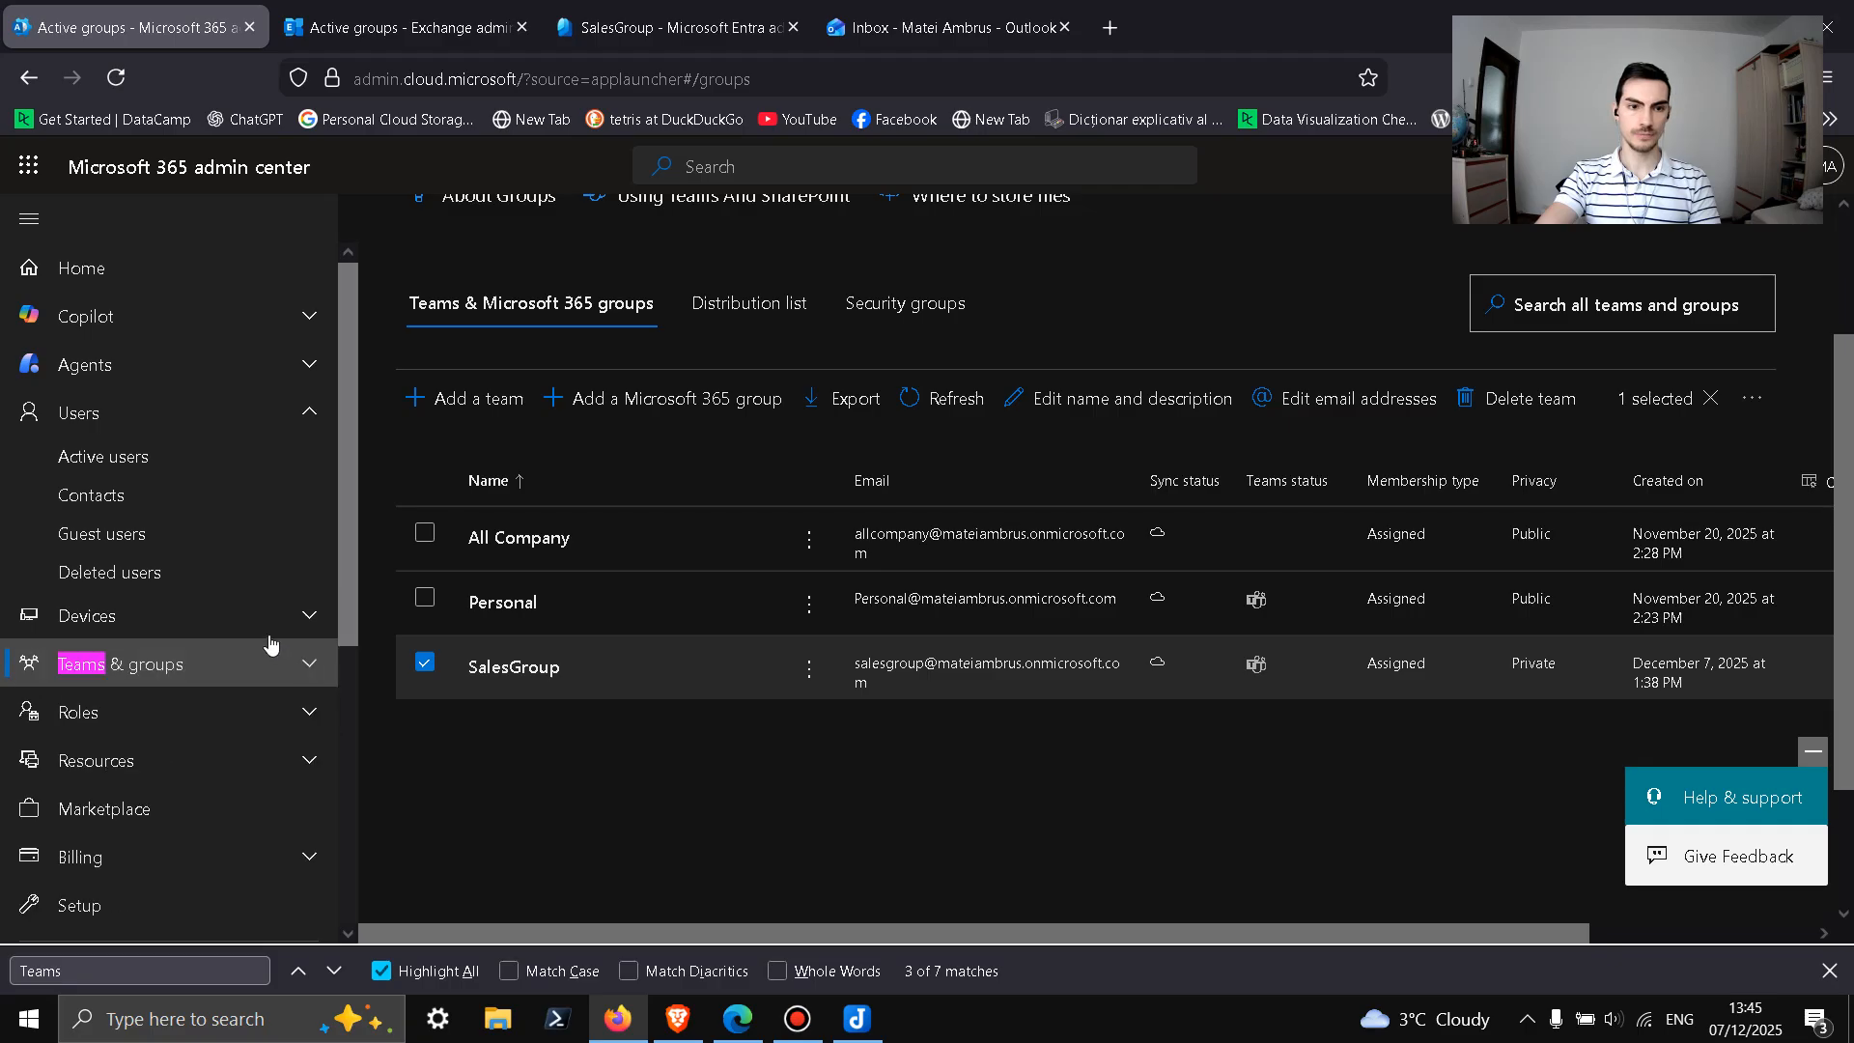
scroll(270, 634, "down", 3)
scroll(273, 628, "down", 3)
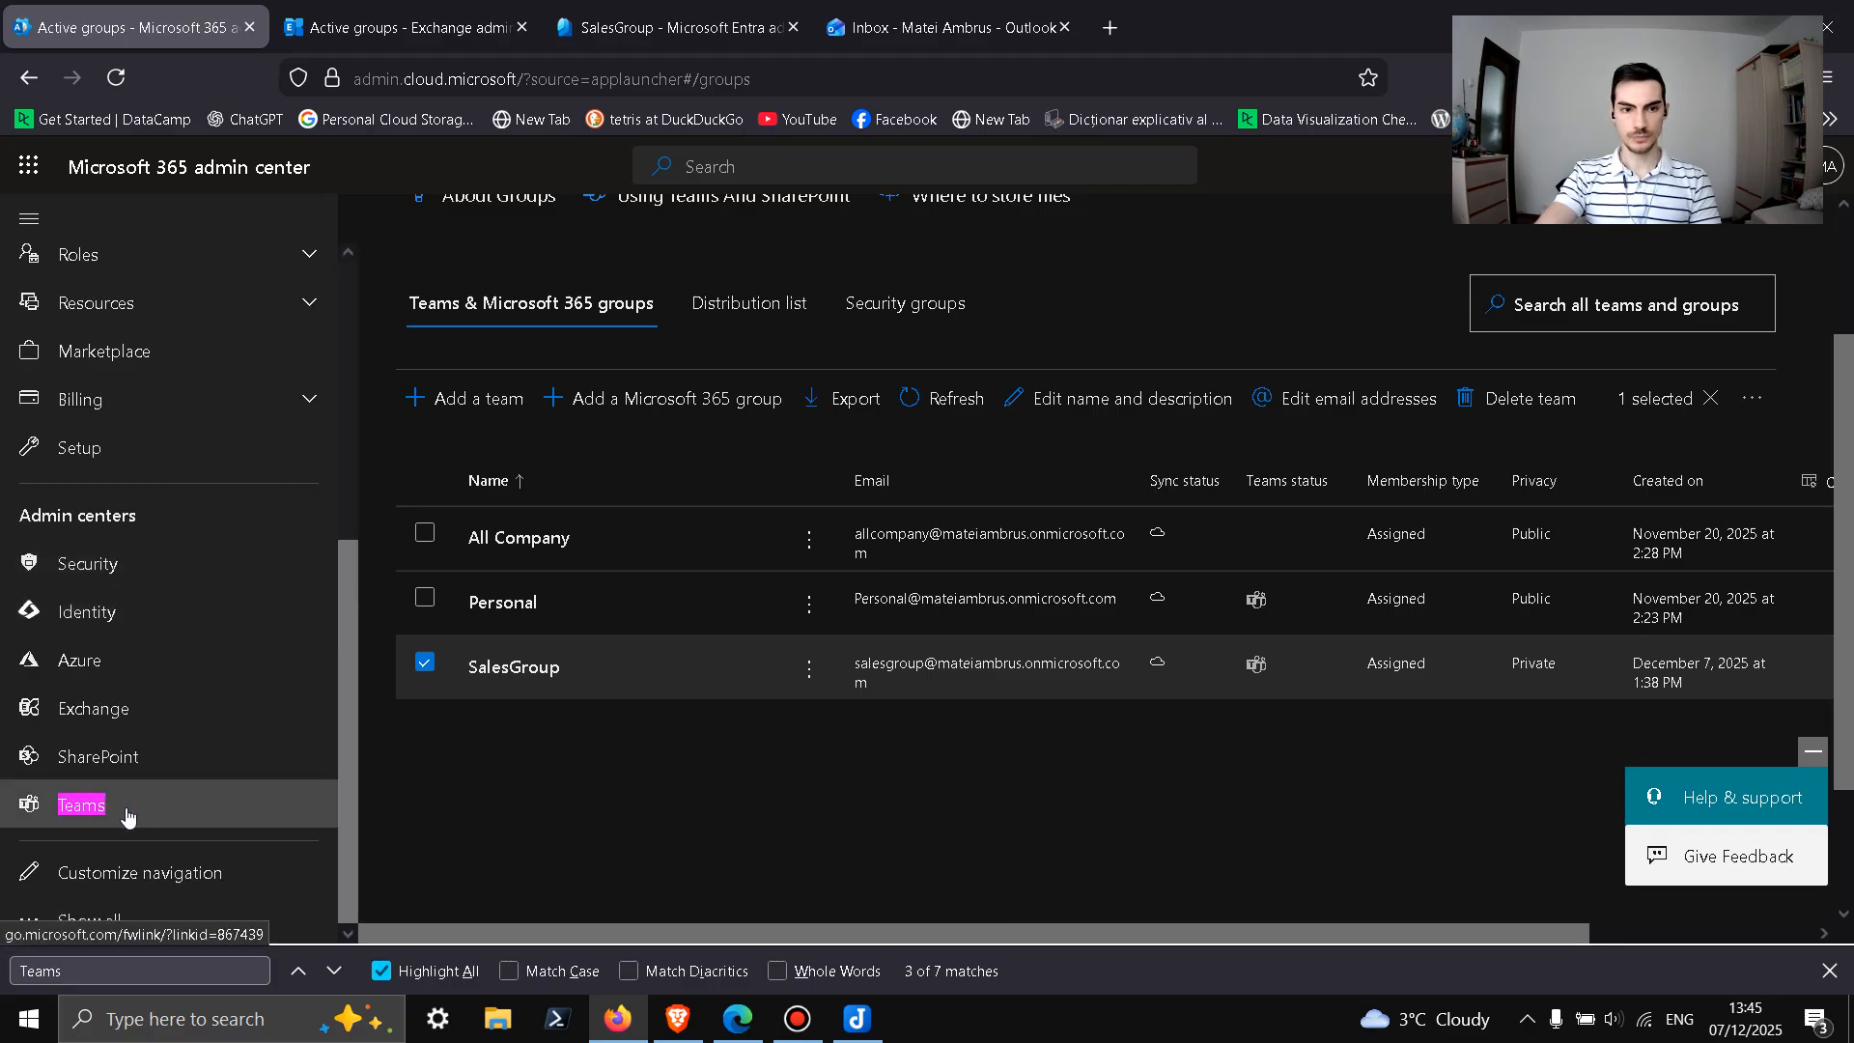
left_click(162, 804)
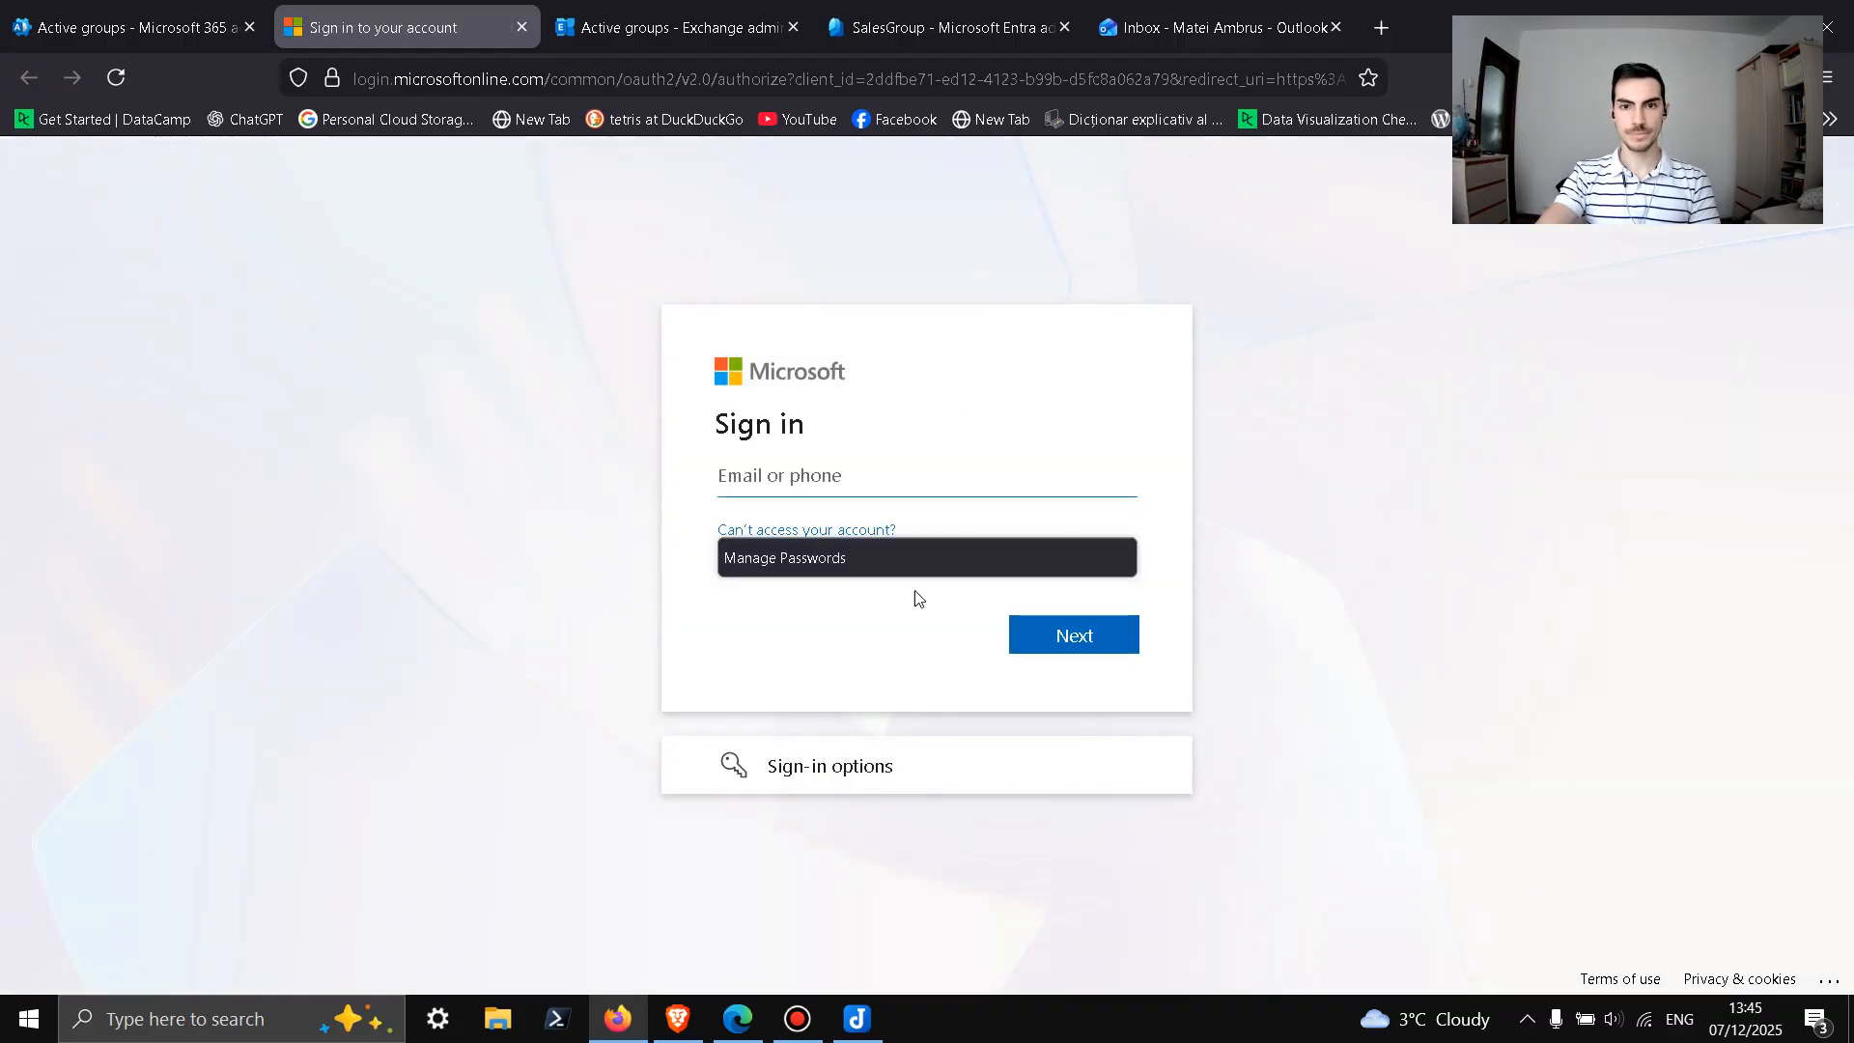
left_click(1371, 483)
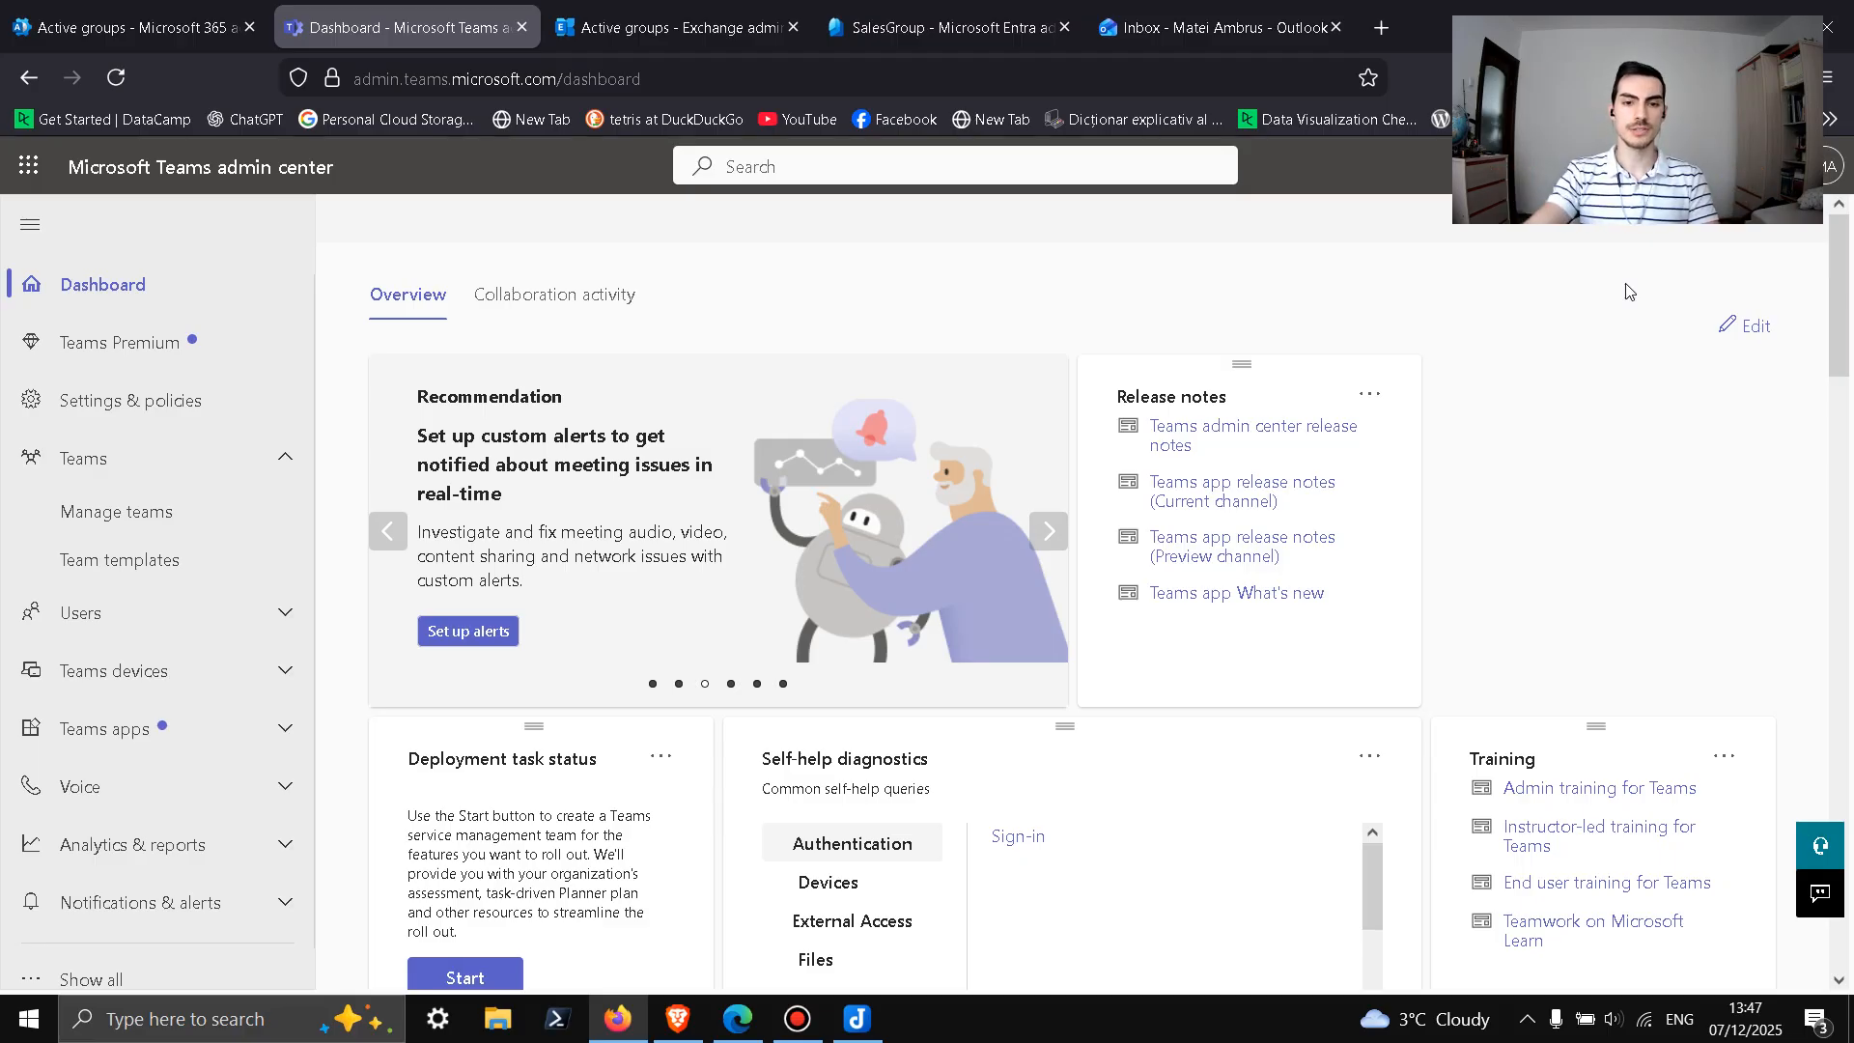
Step: In the member's browser window, launch Teams from the Microsoft 365 apps page
left_click(736, 1019)
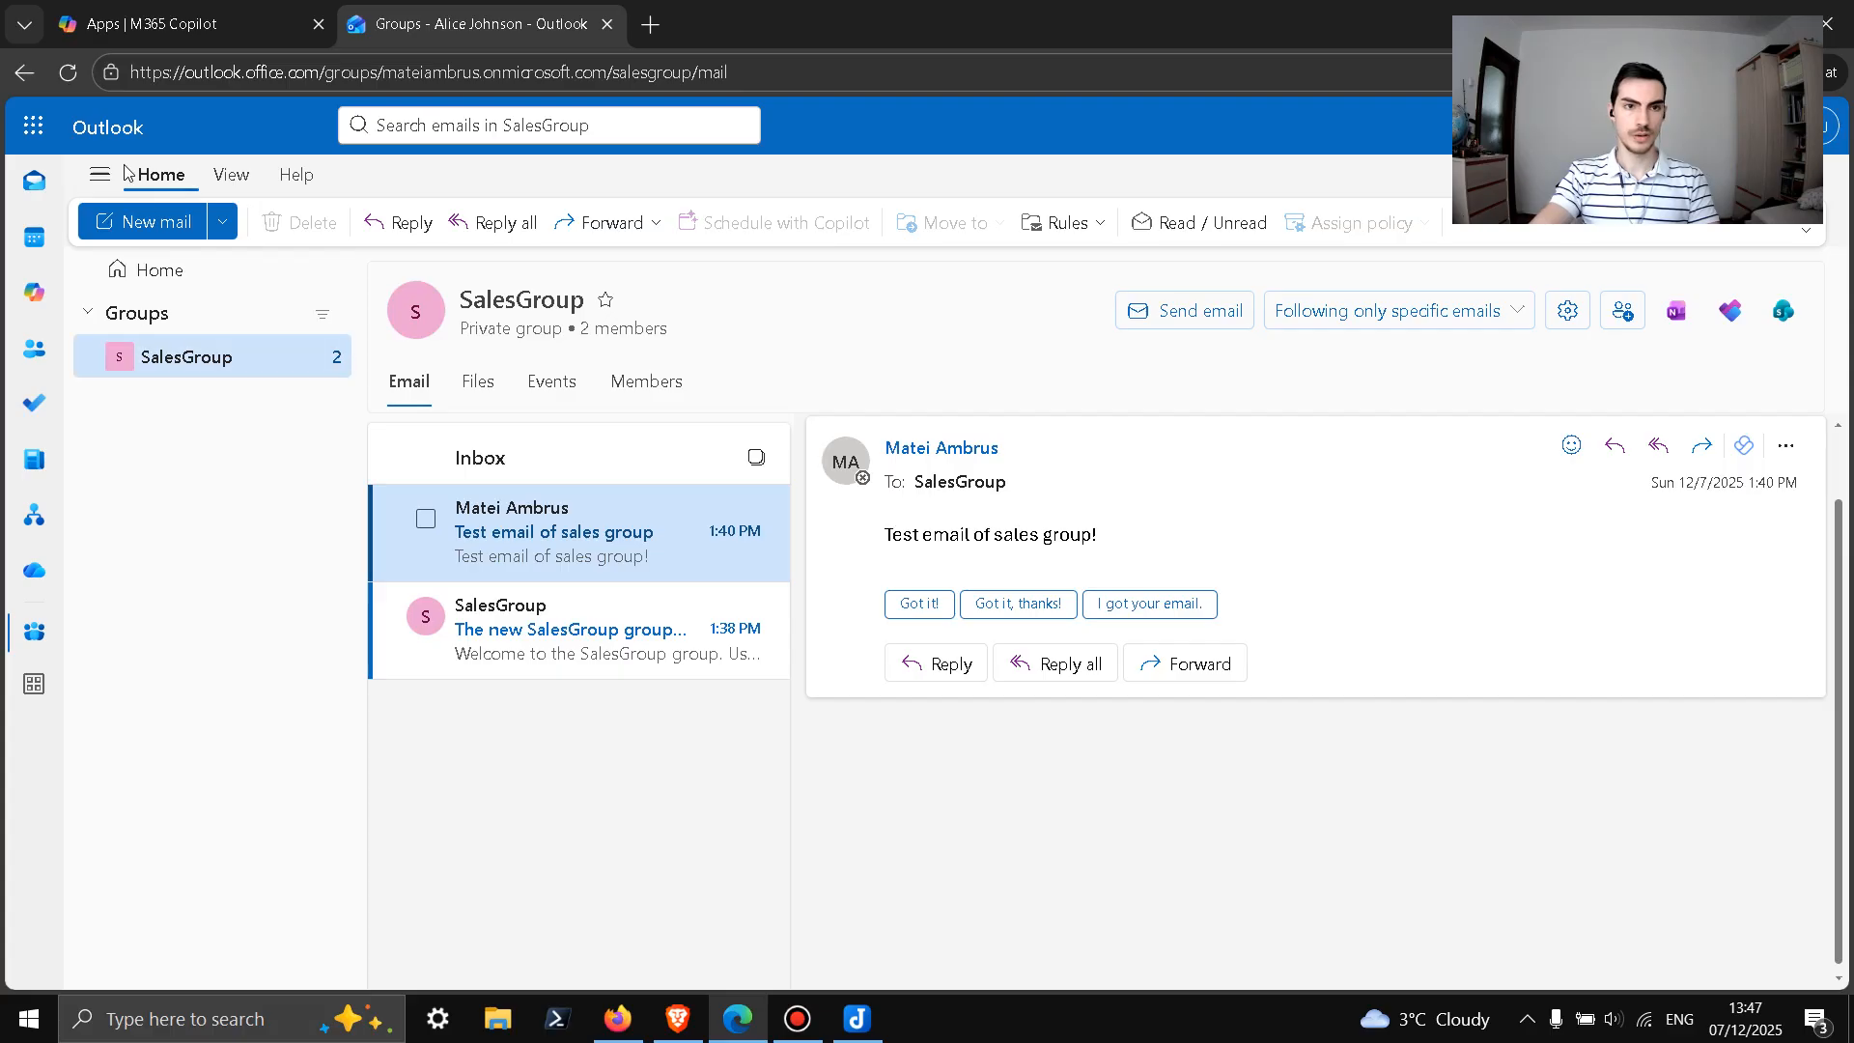
left_click(184, 24)
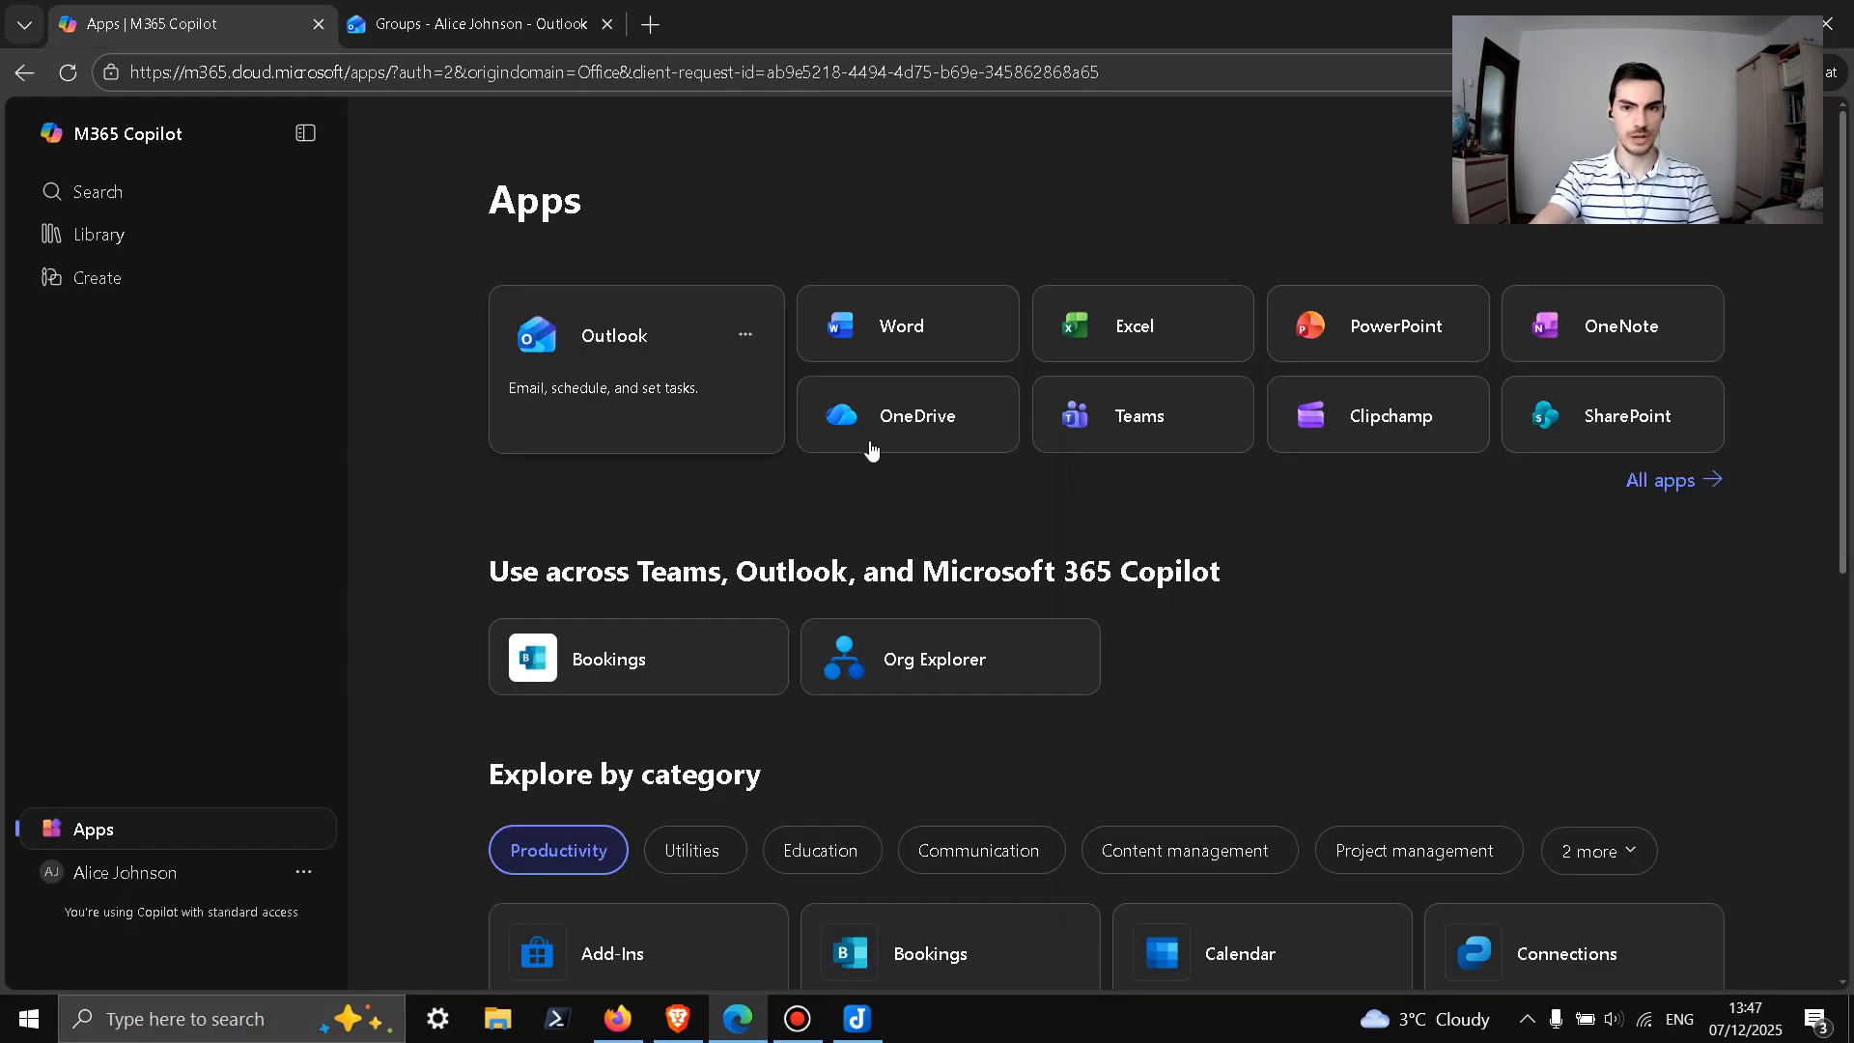
left_click(1126, 413)
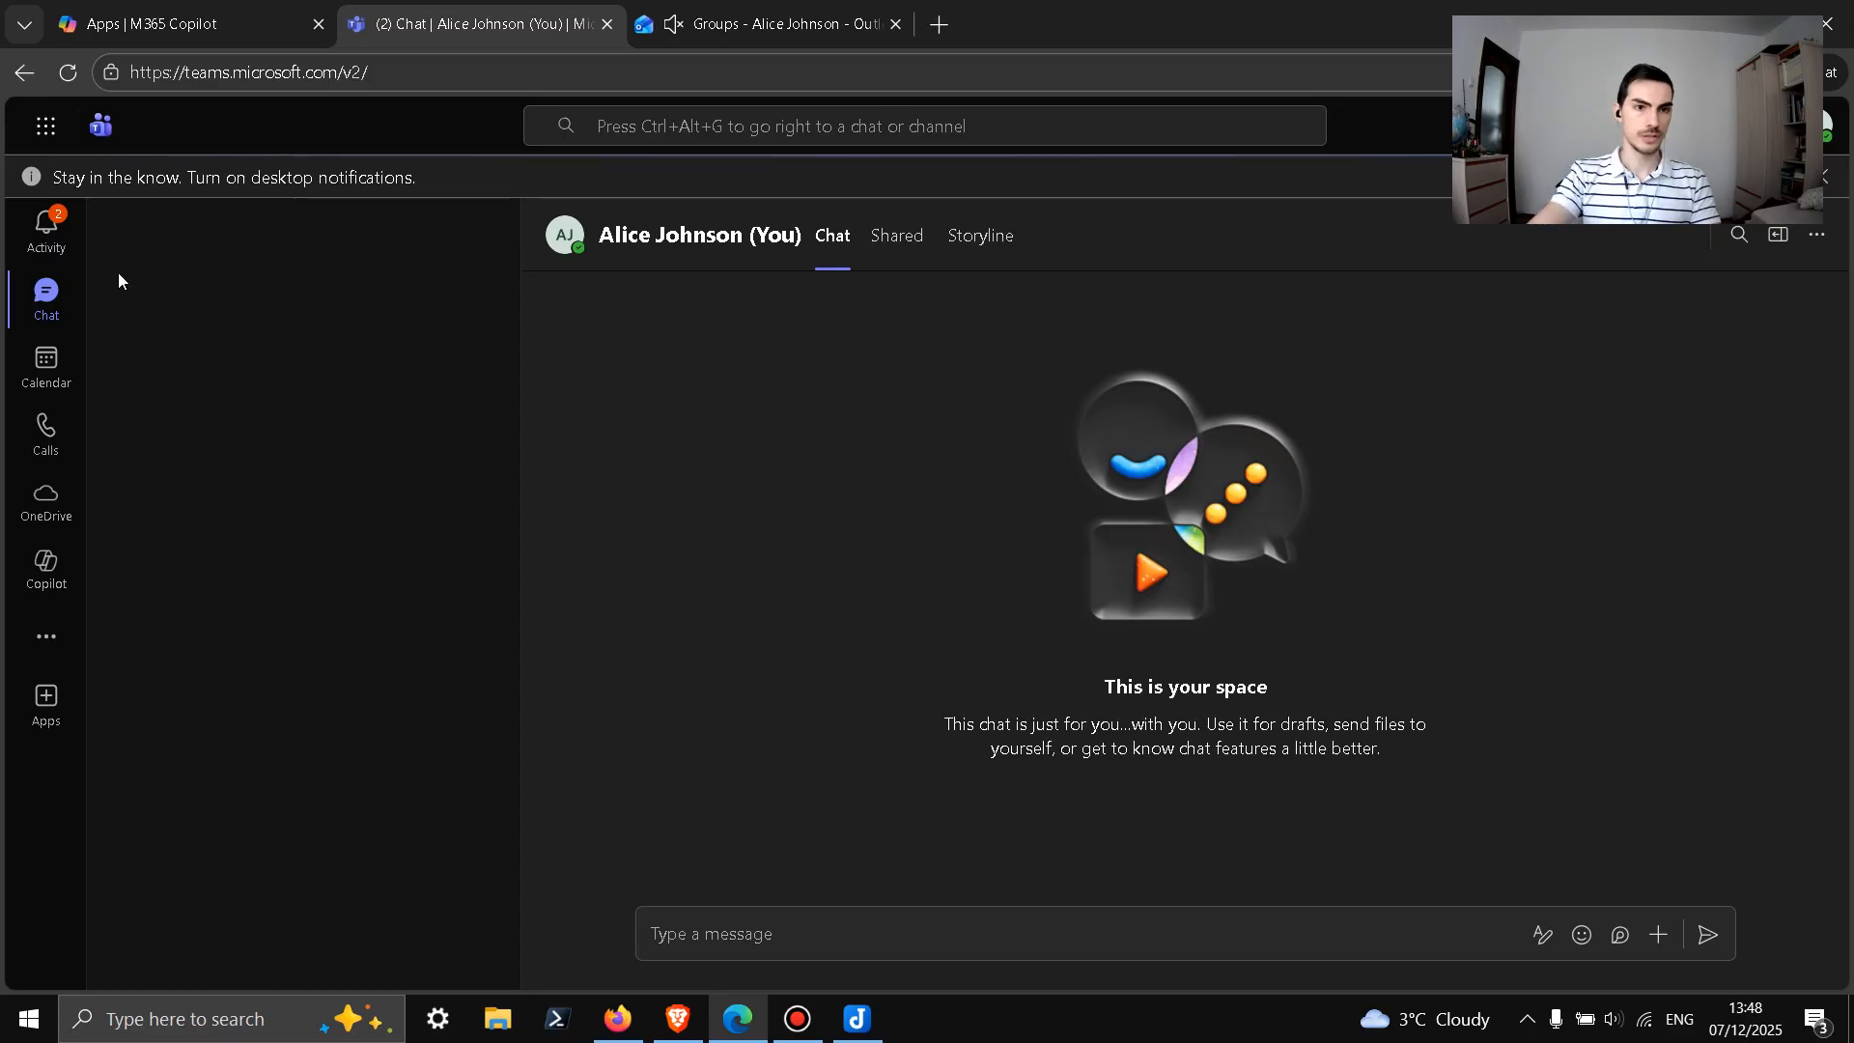
Step: Open the SalesGroup joining notice in Activity and dismiss the Teams intro prompts
left_click(70, 236)
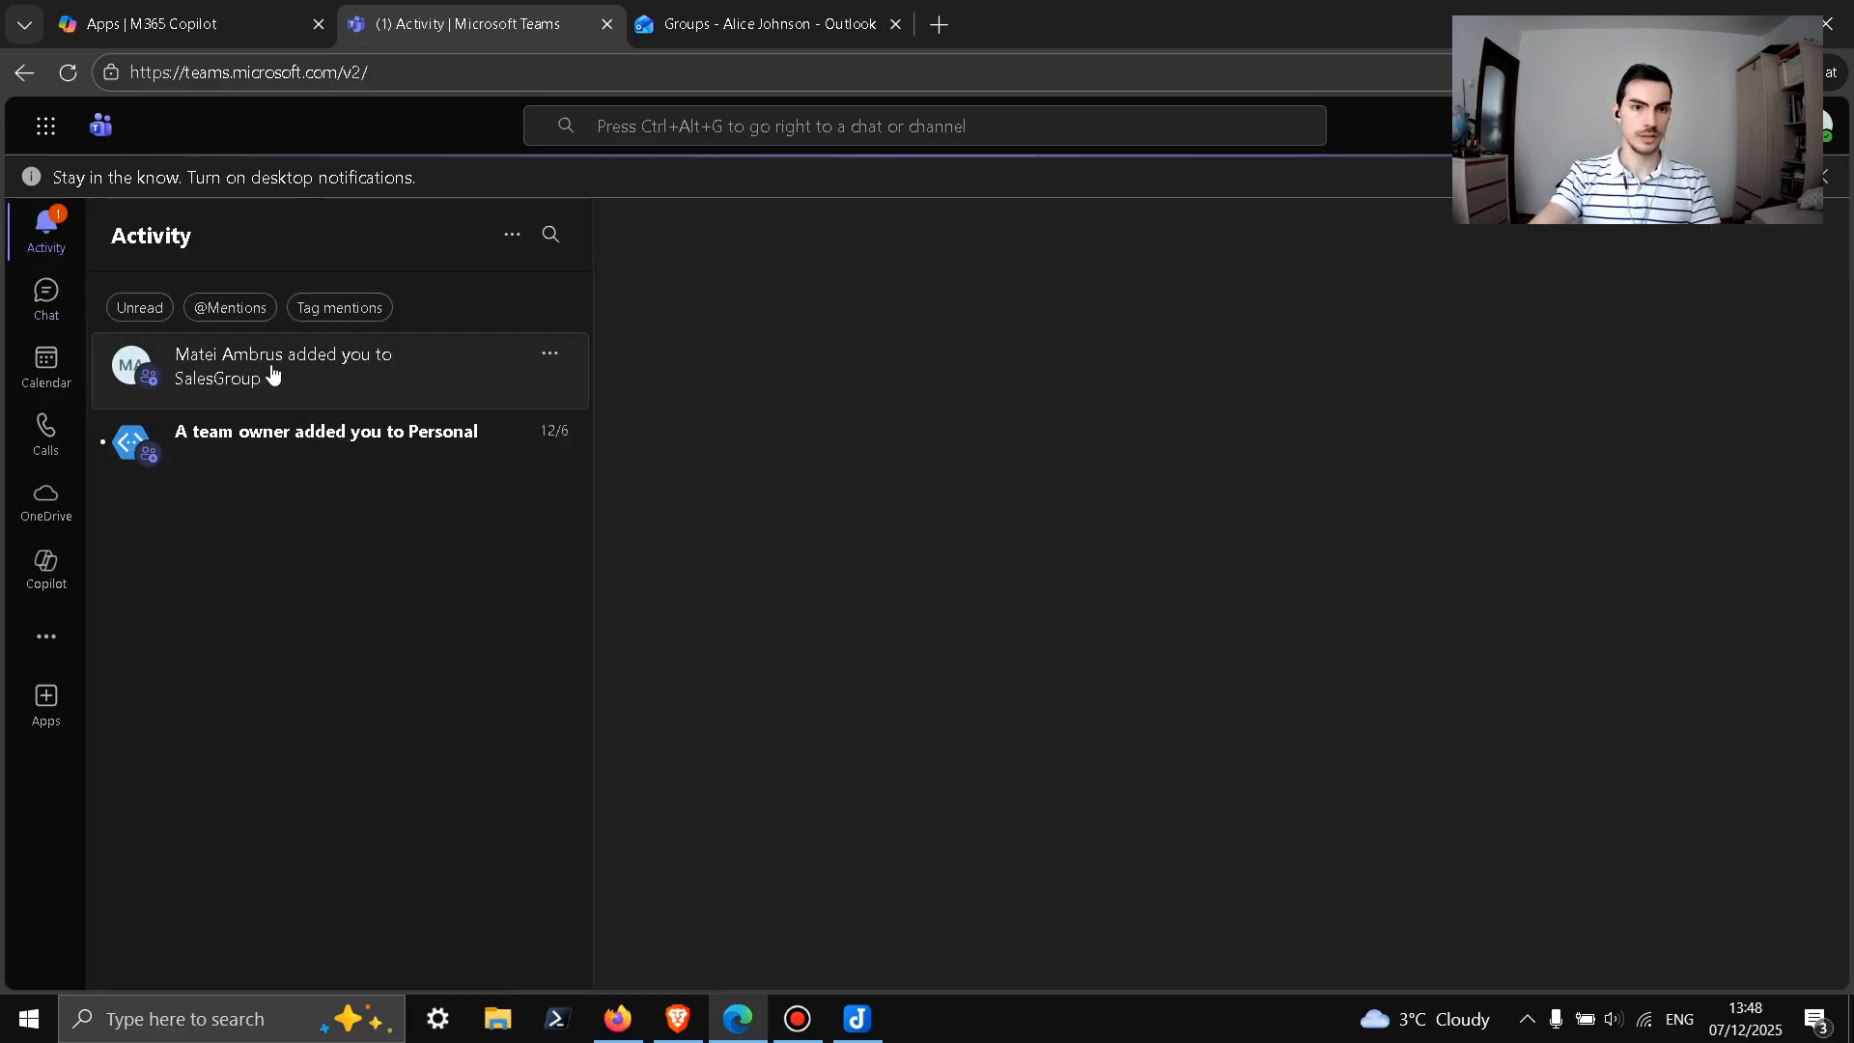
left_click(326, 378)
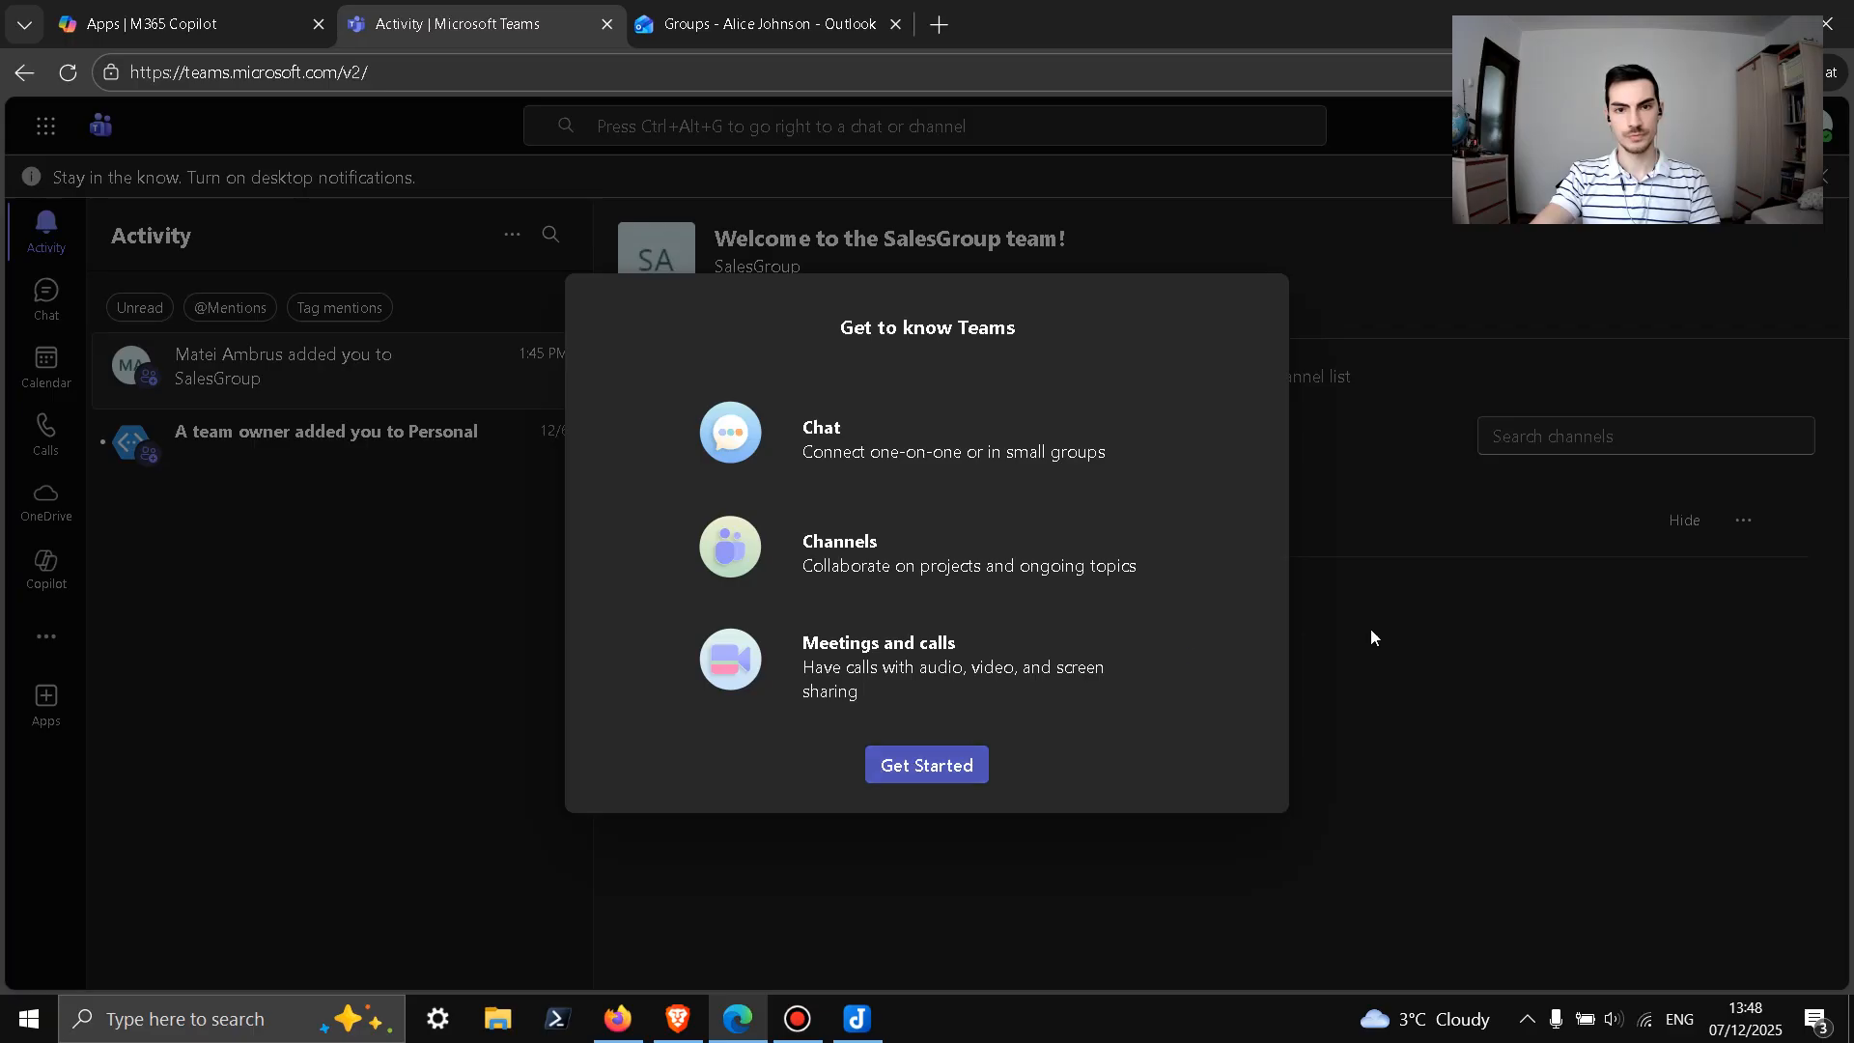
left_click(947, 769)
left_click(1240, 331)
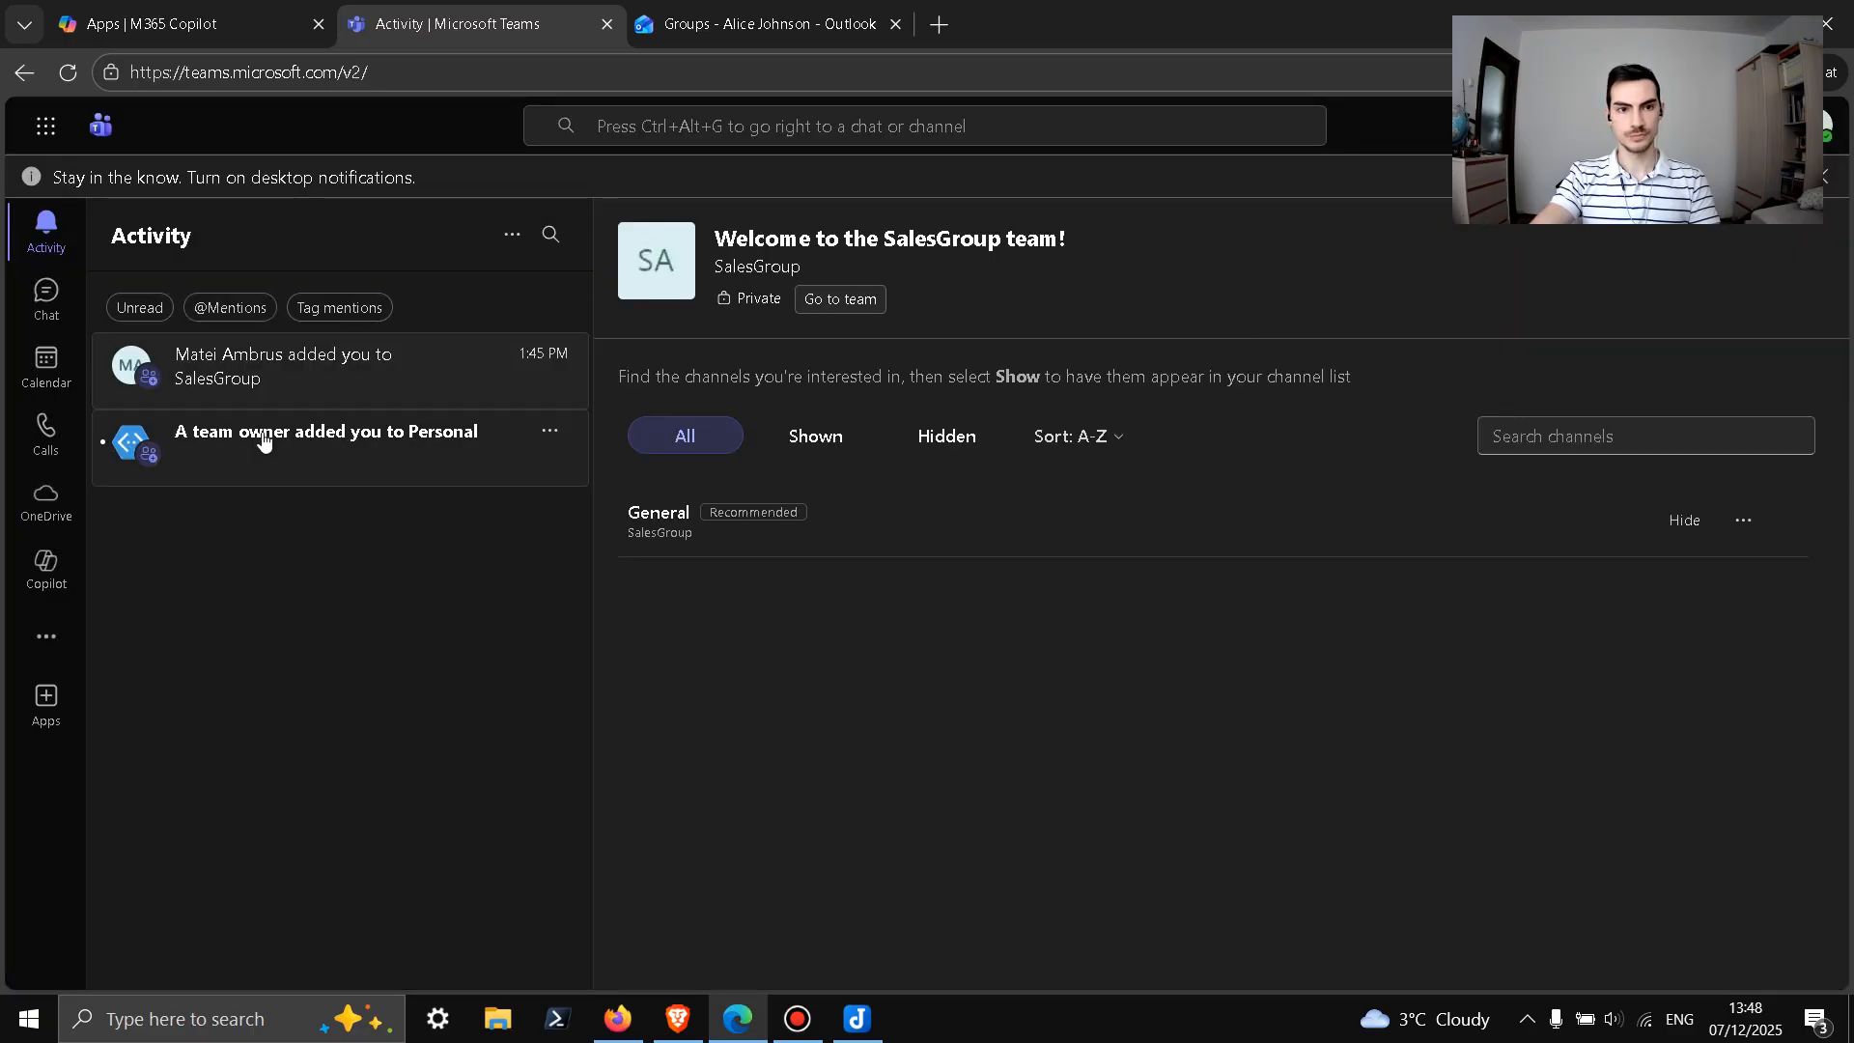
Step: Go to SalesGroup's General channel
left_click(46, 291)
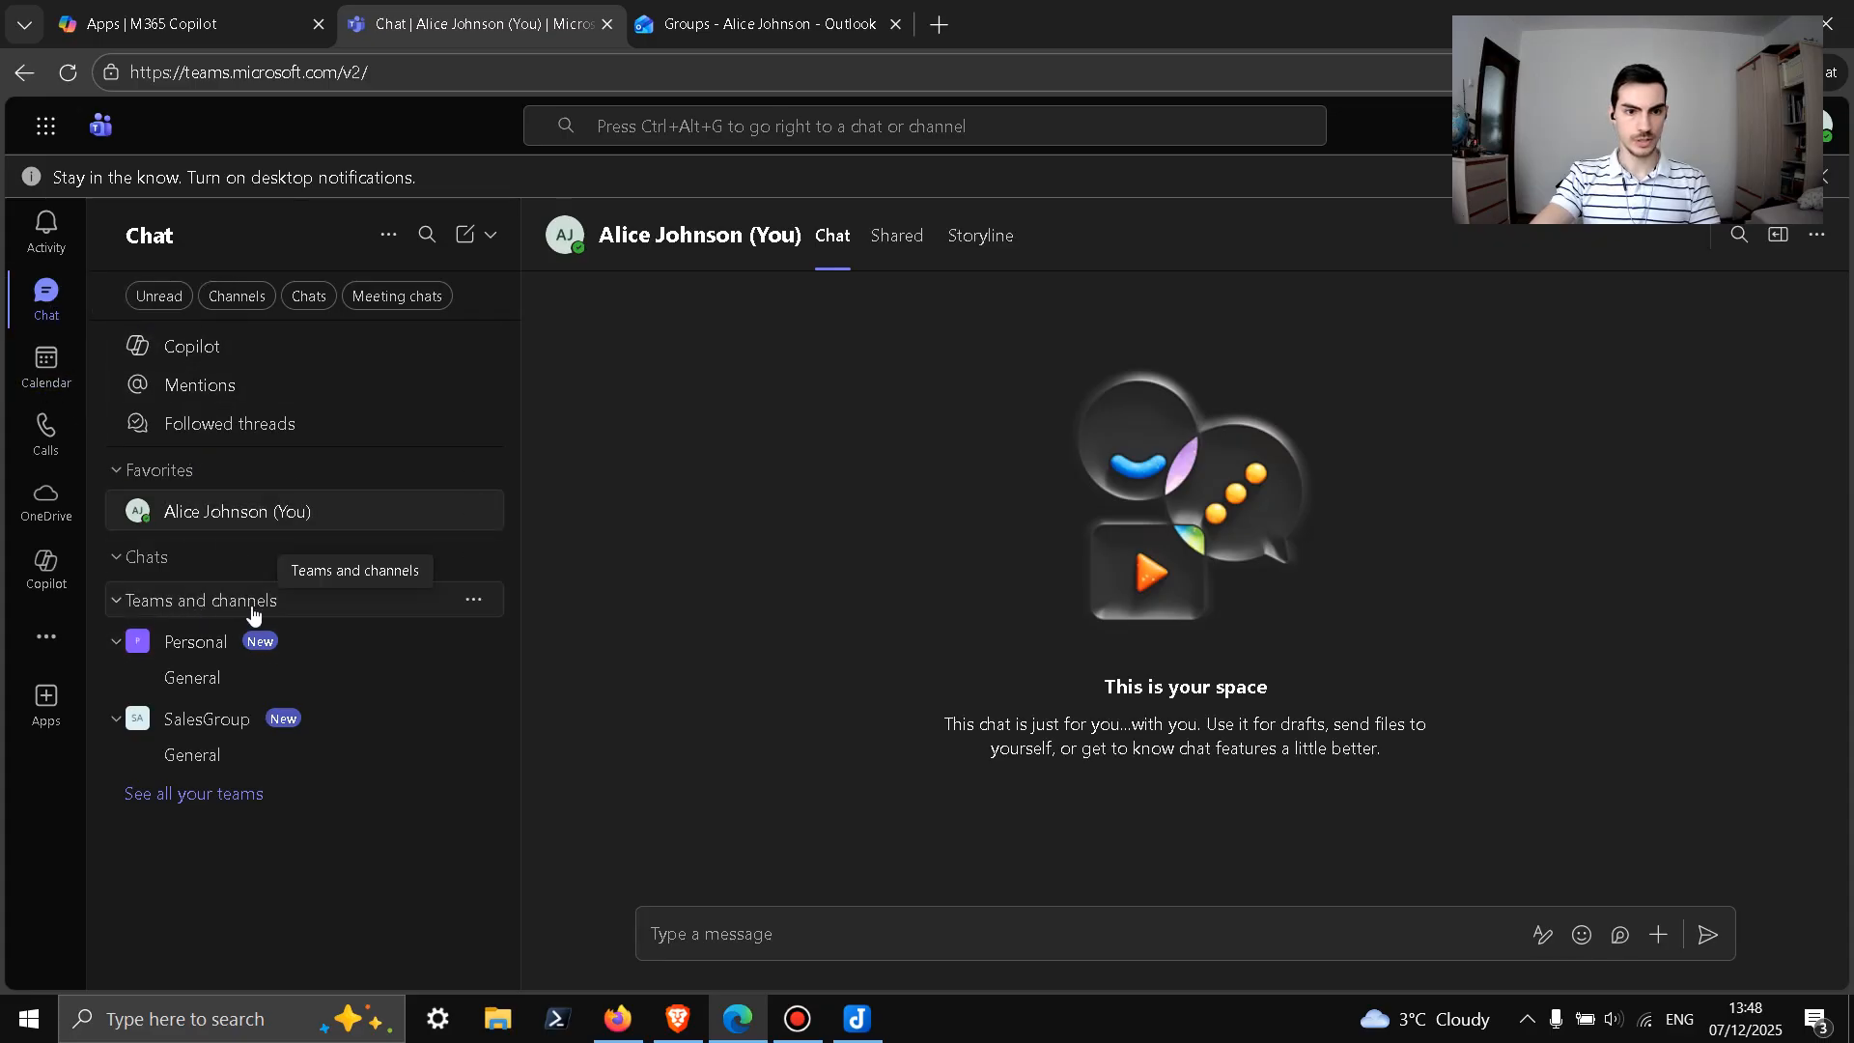
left_click(210, 723)
left_click(199, 754)
left_click(194, 725)
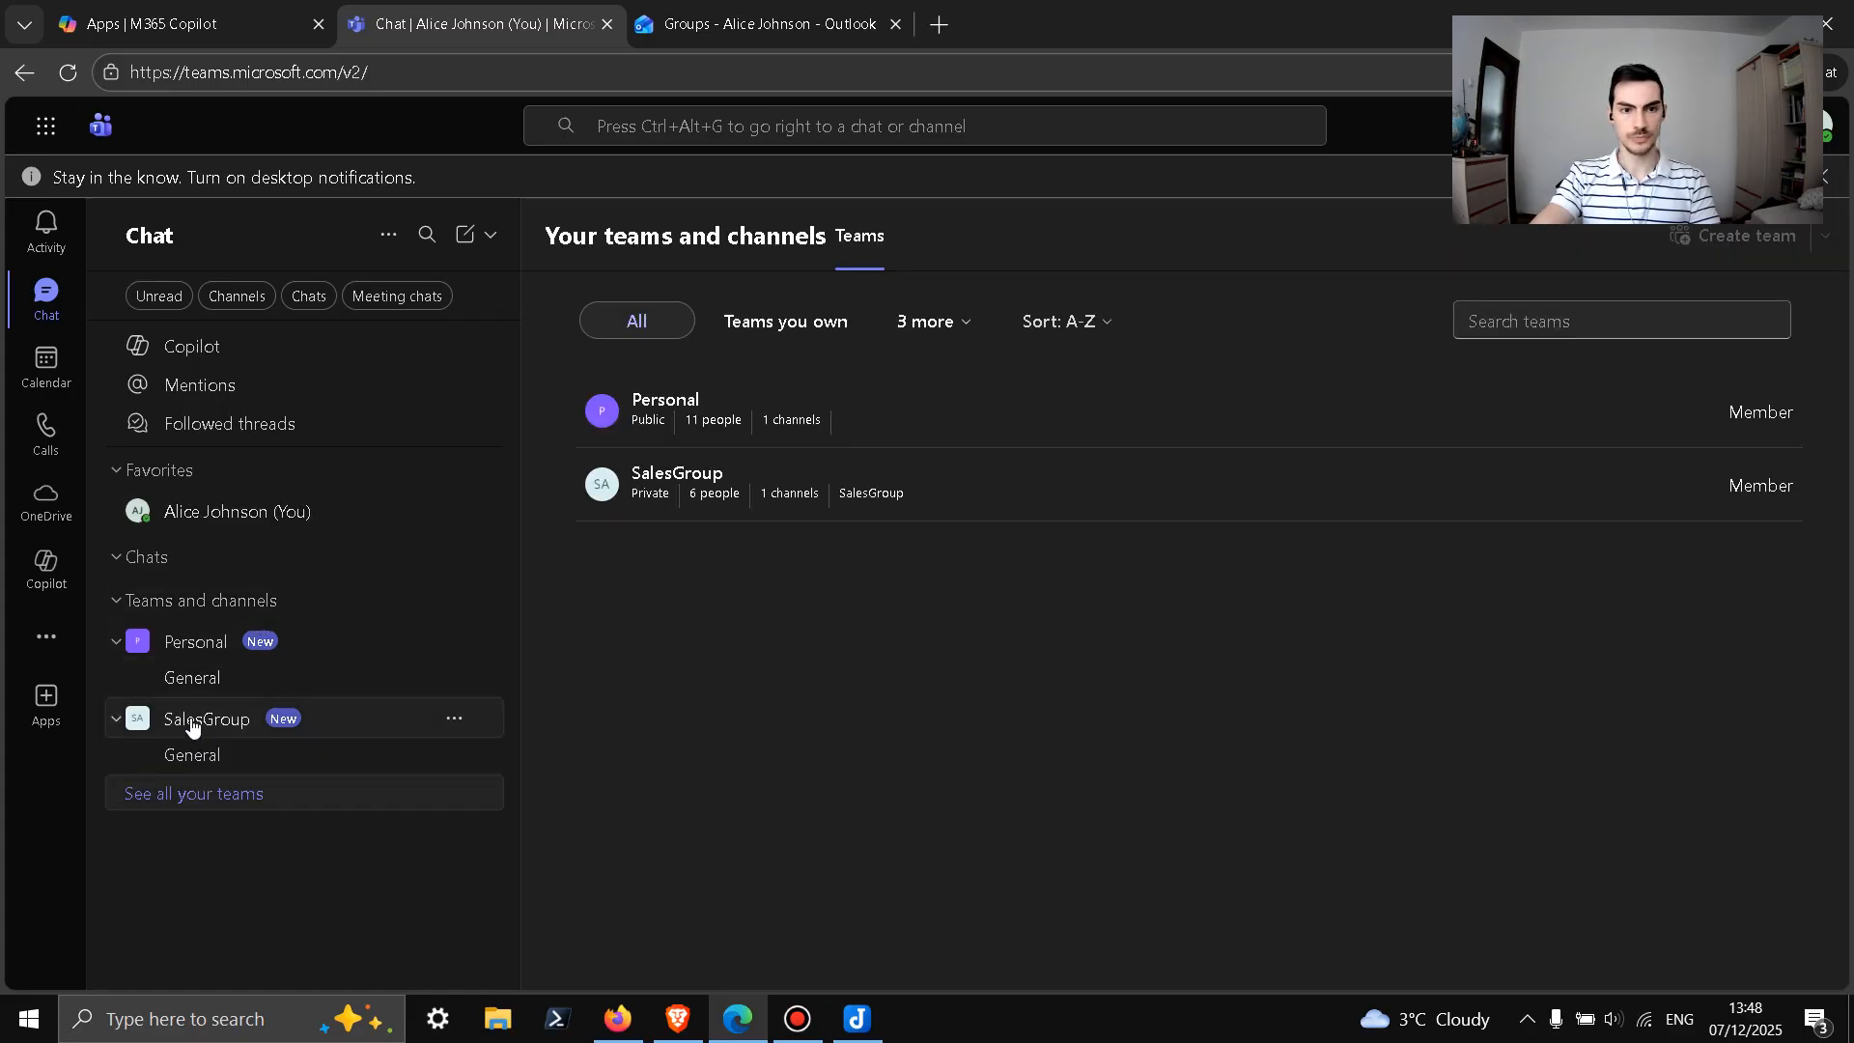
left_click(198, 758)
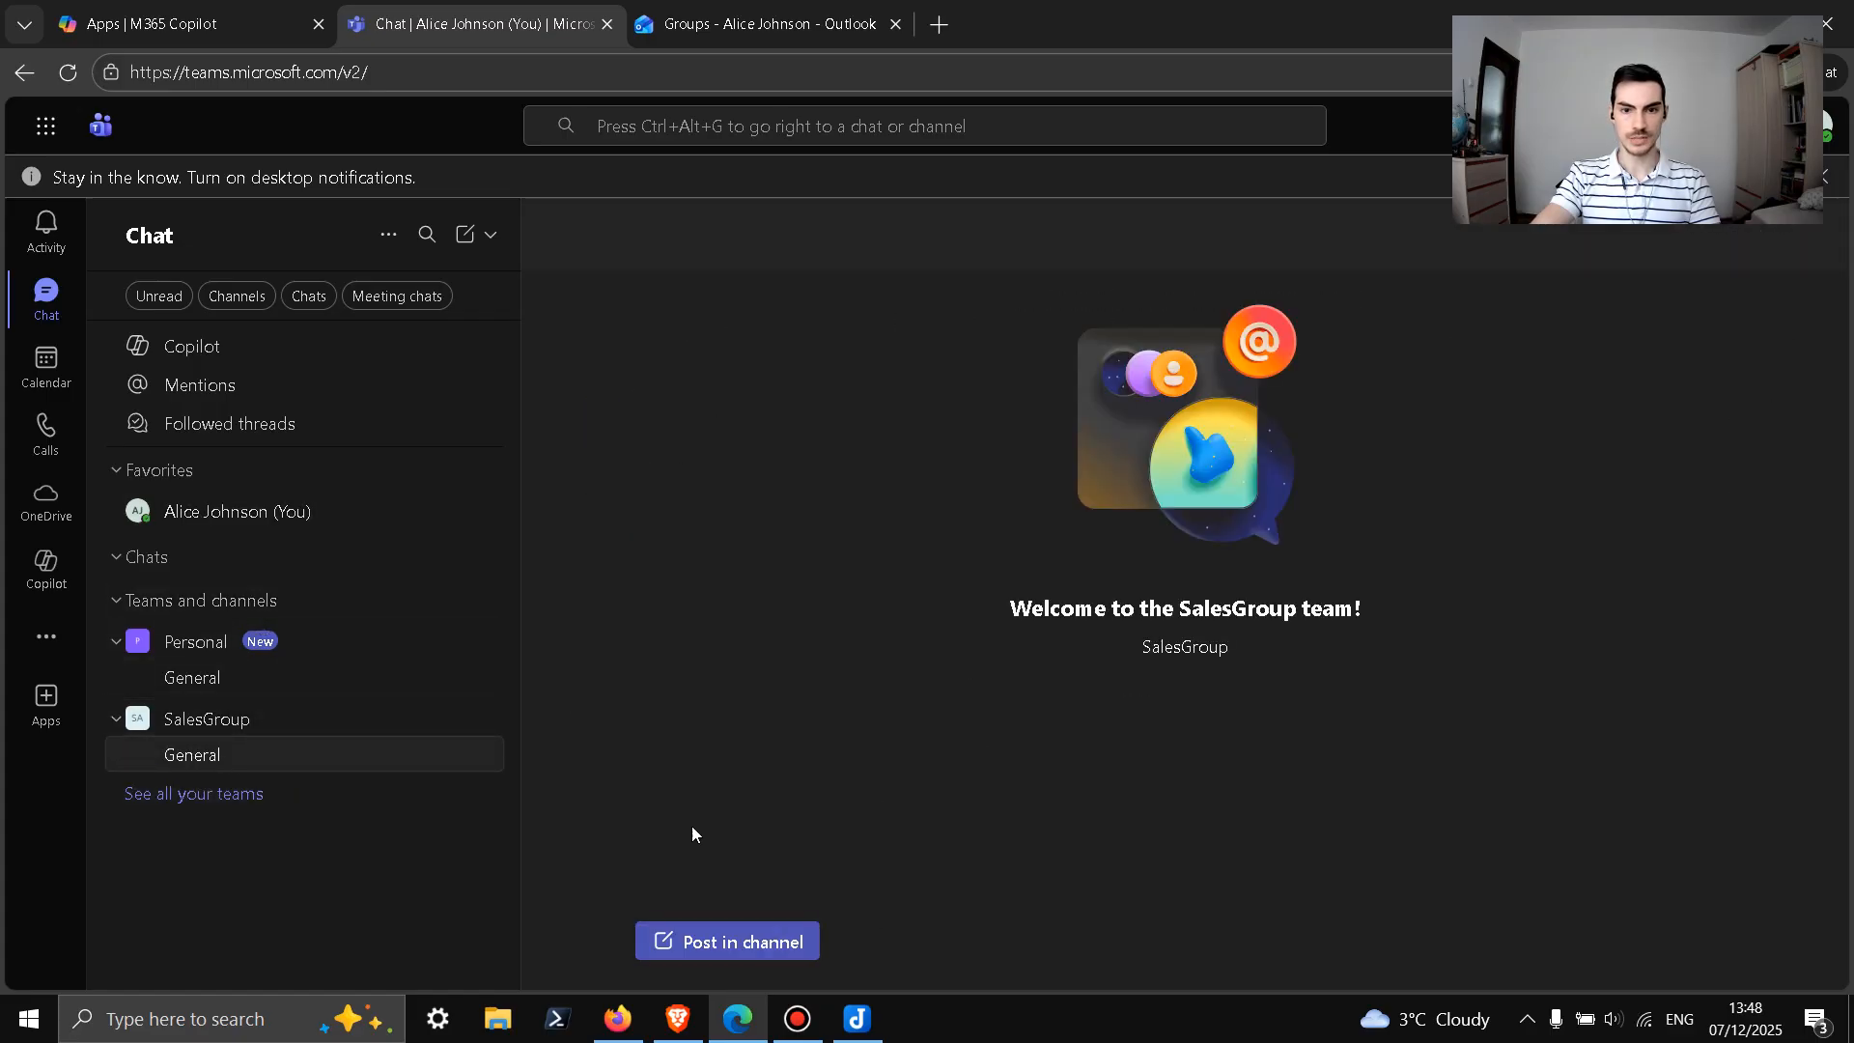
Step: Post a message titled 'Standard post' with a short first message in the General channel
left_click(710, 957)
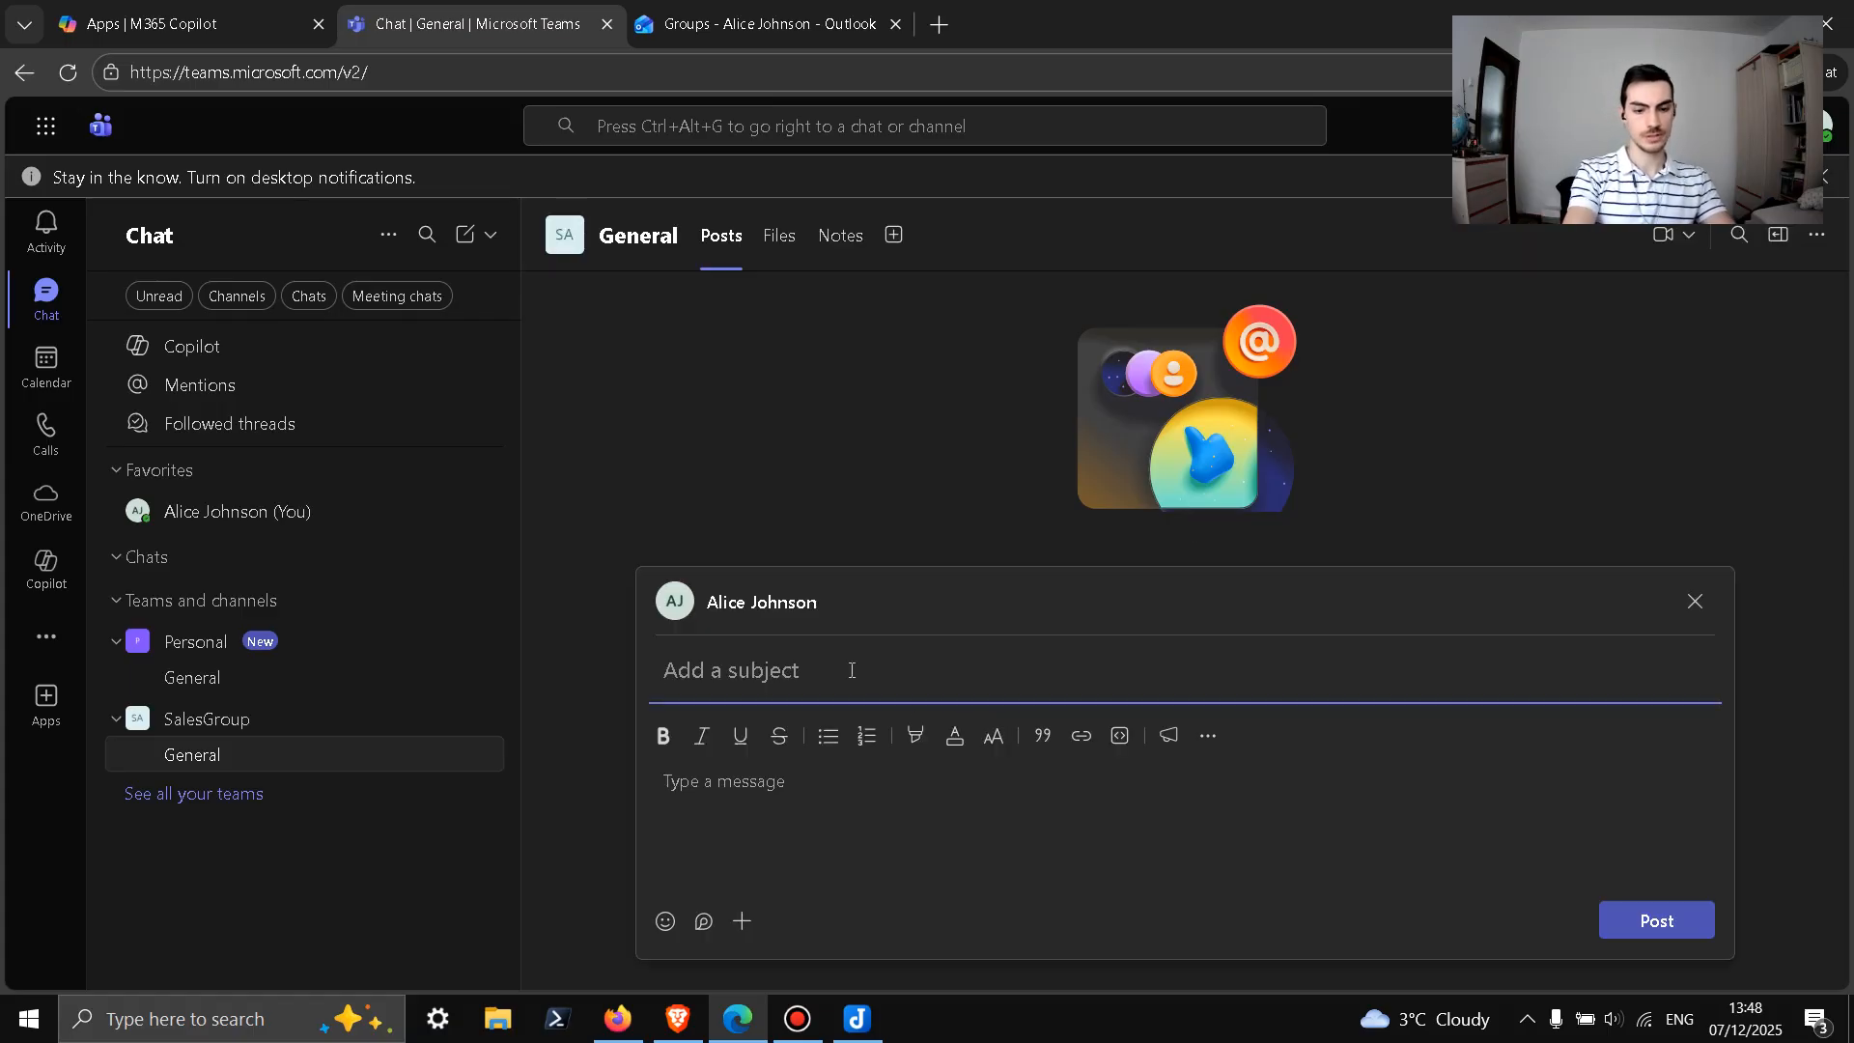
type("S")
key("BackSpace")
type("Standard post")
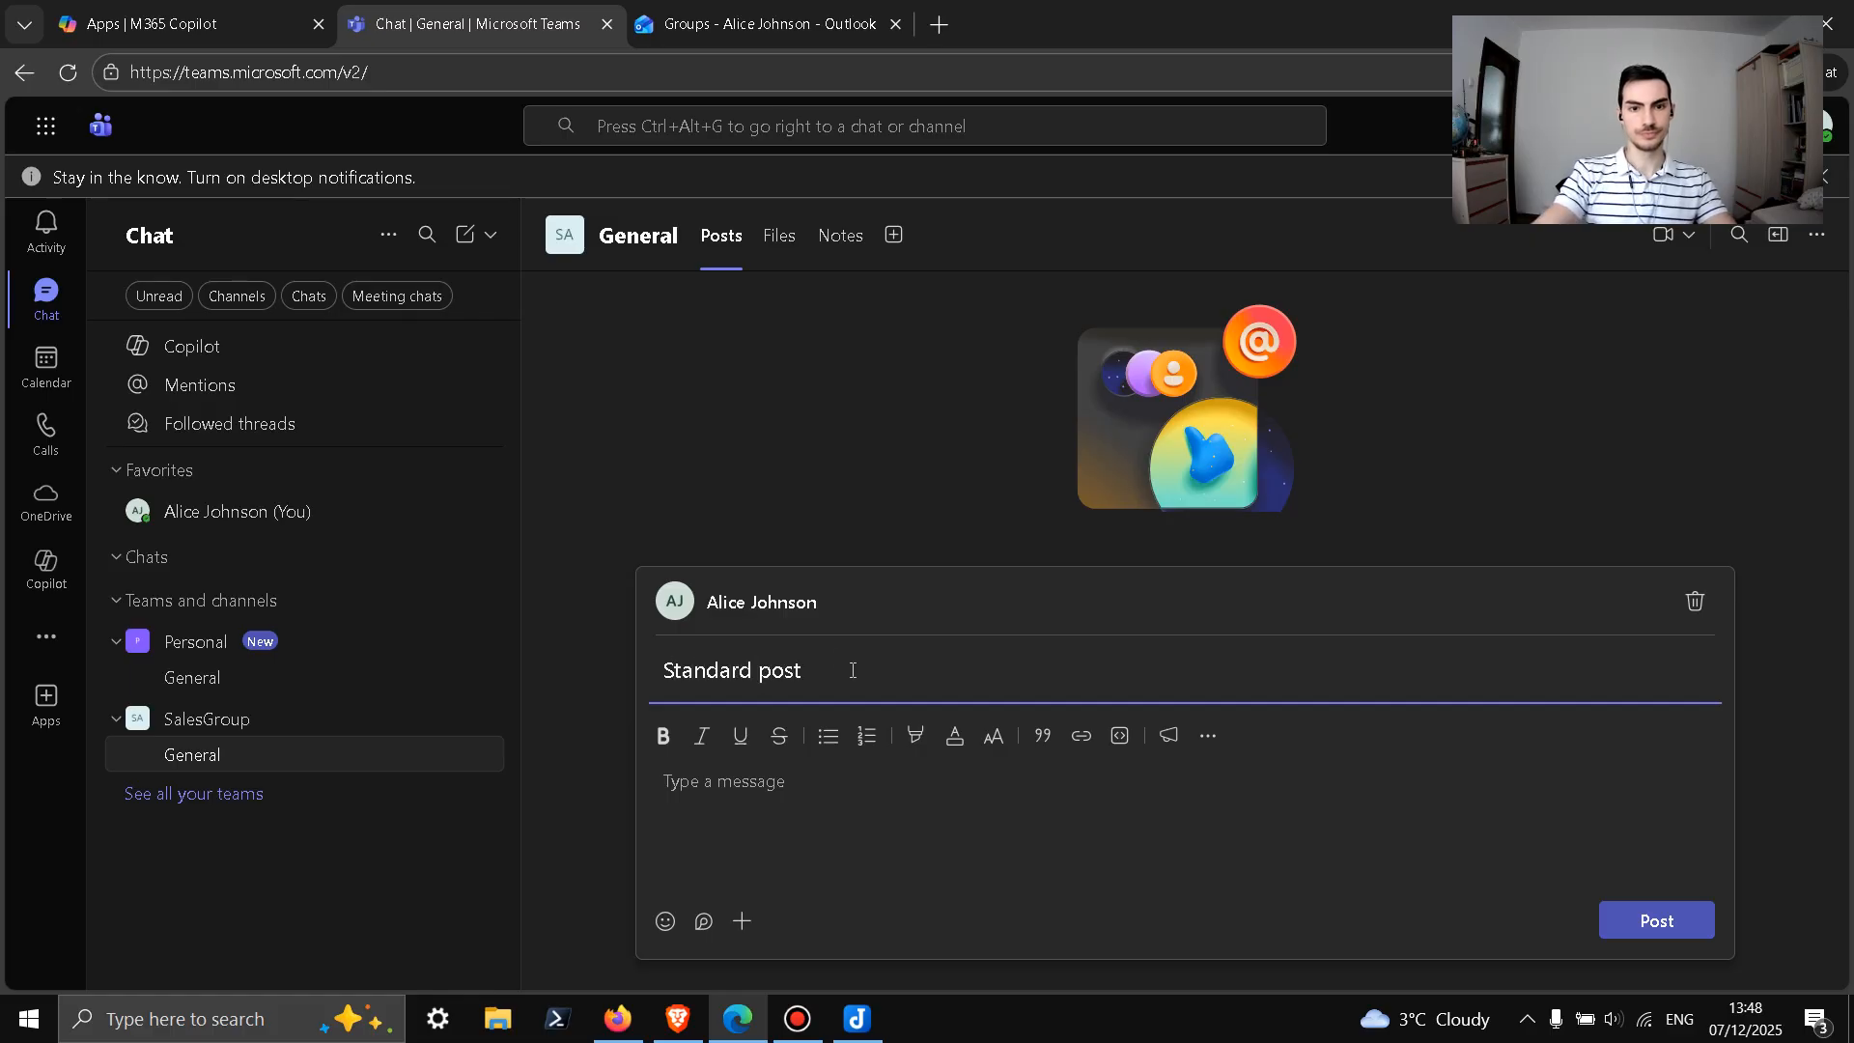
left_click(783, 786)
type("Alice Johnson first post")
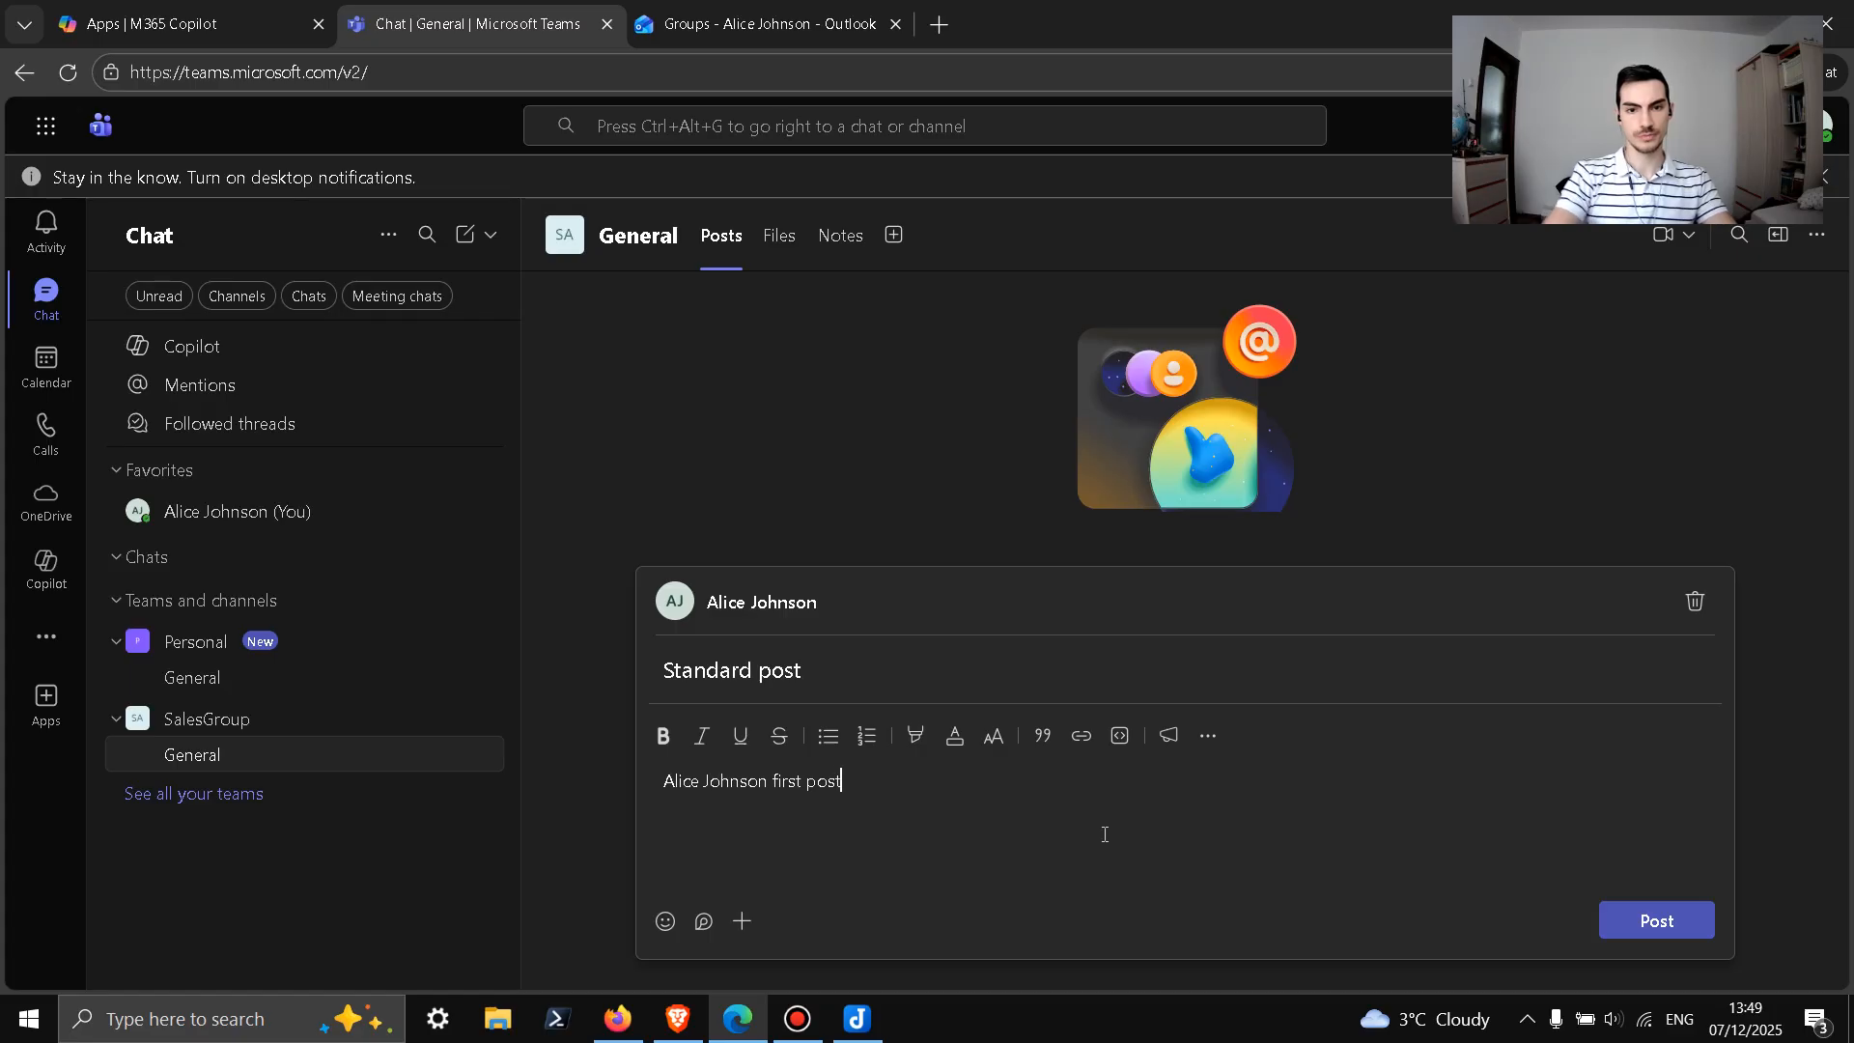
left_click(1643, 932)
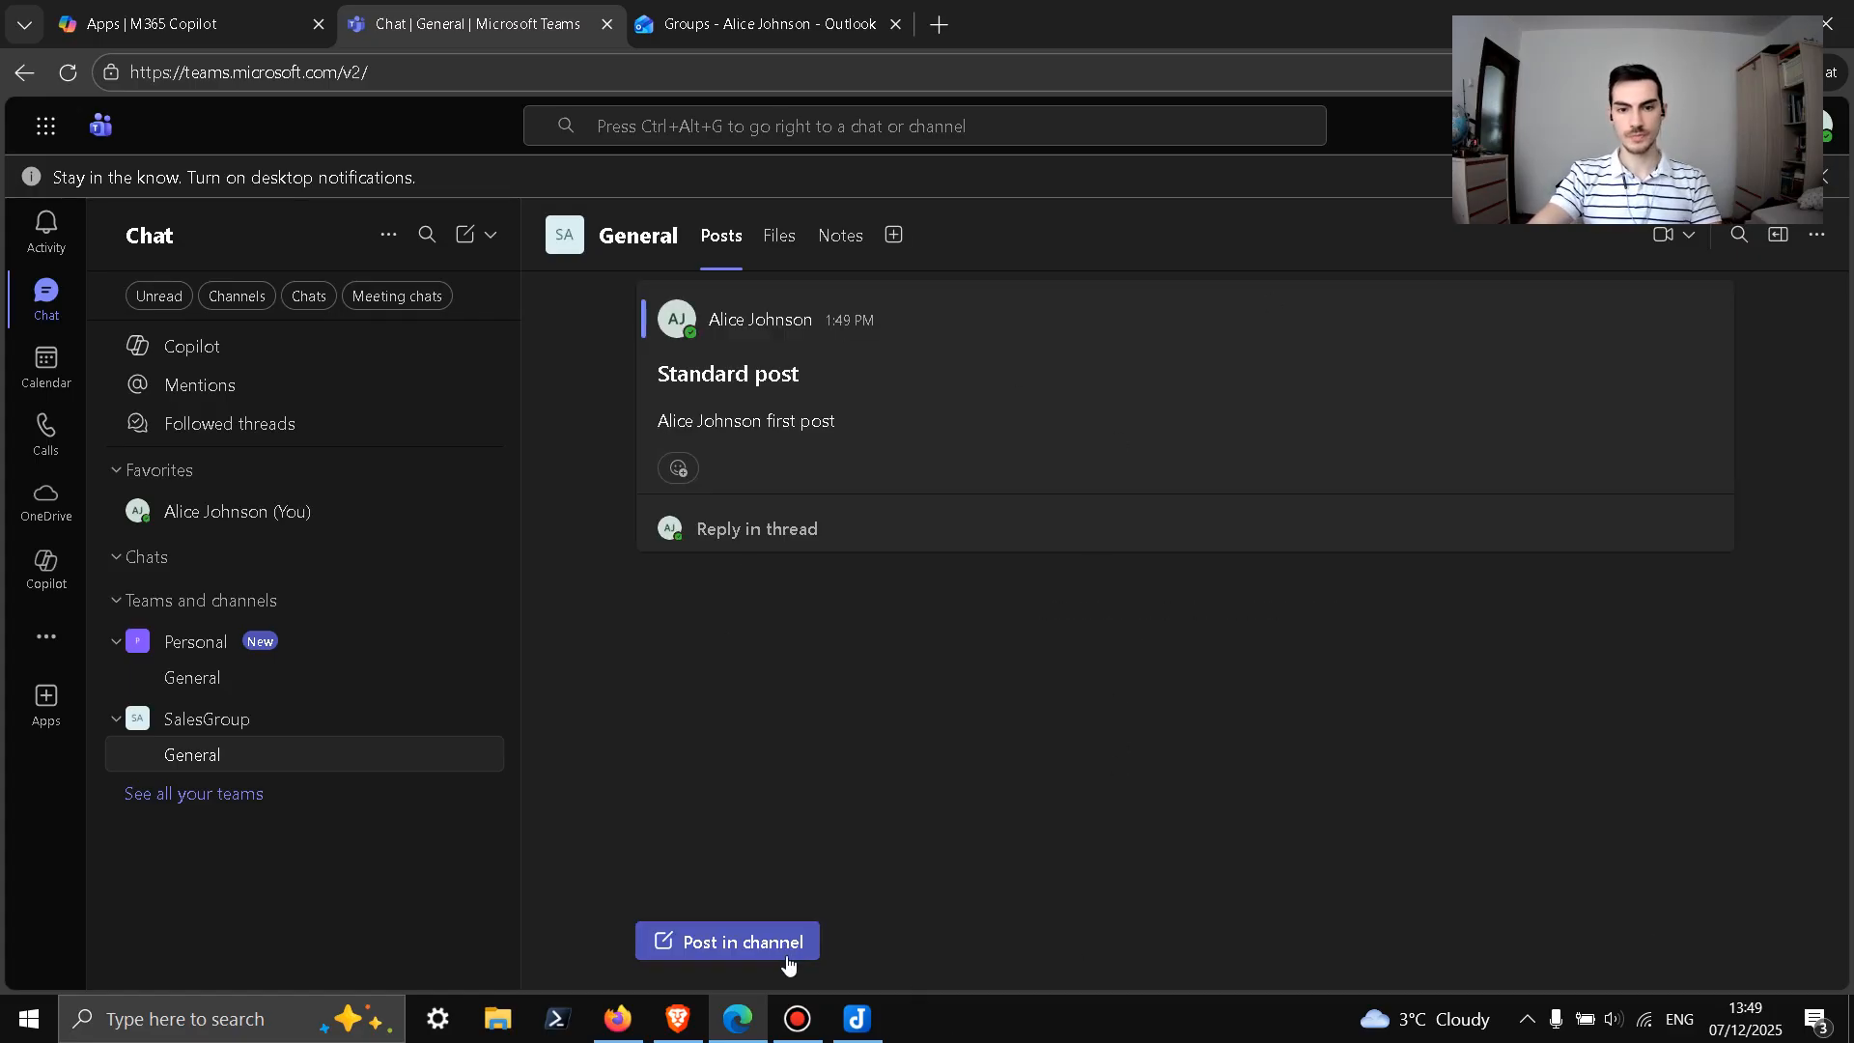
left_click(694, 1023)
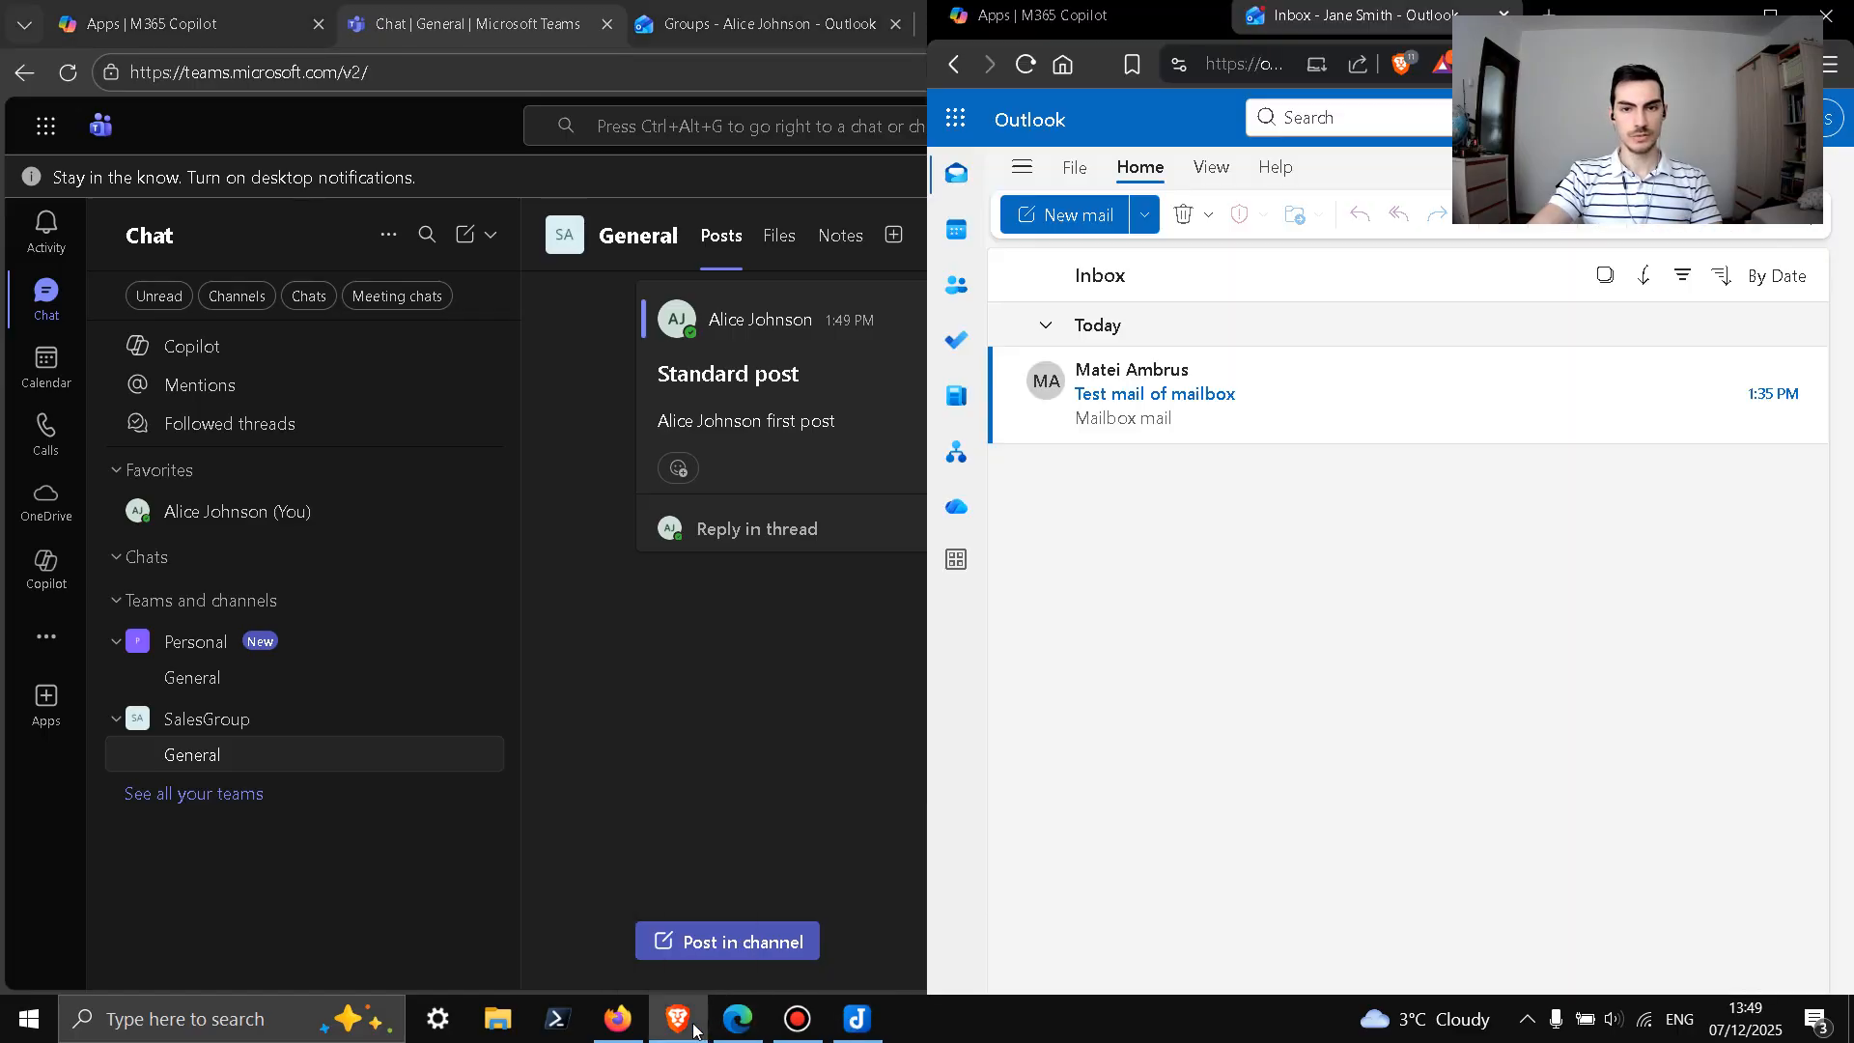
Step: Launch Teams on the web for the second user from Outlook's app launcher
left_click(956, 117)
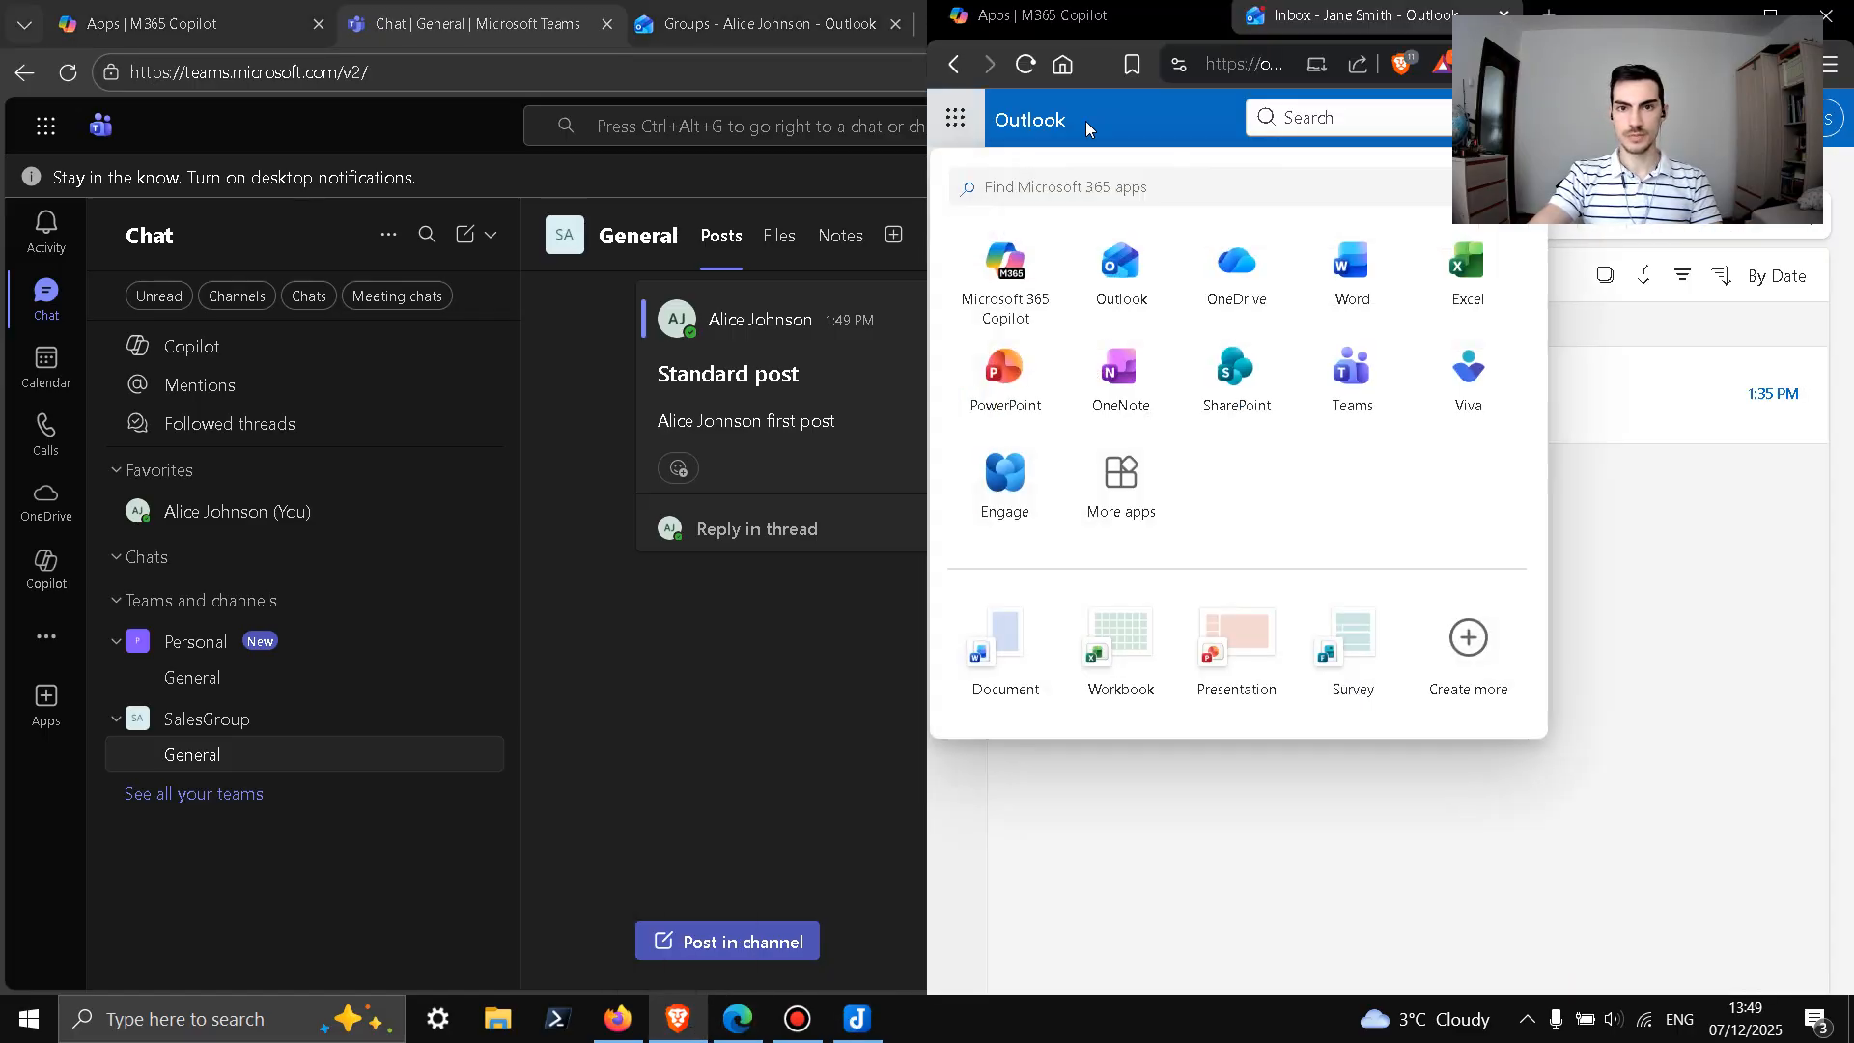
left_click(1351, 381)
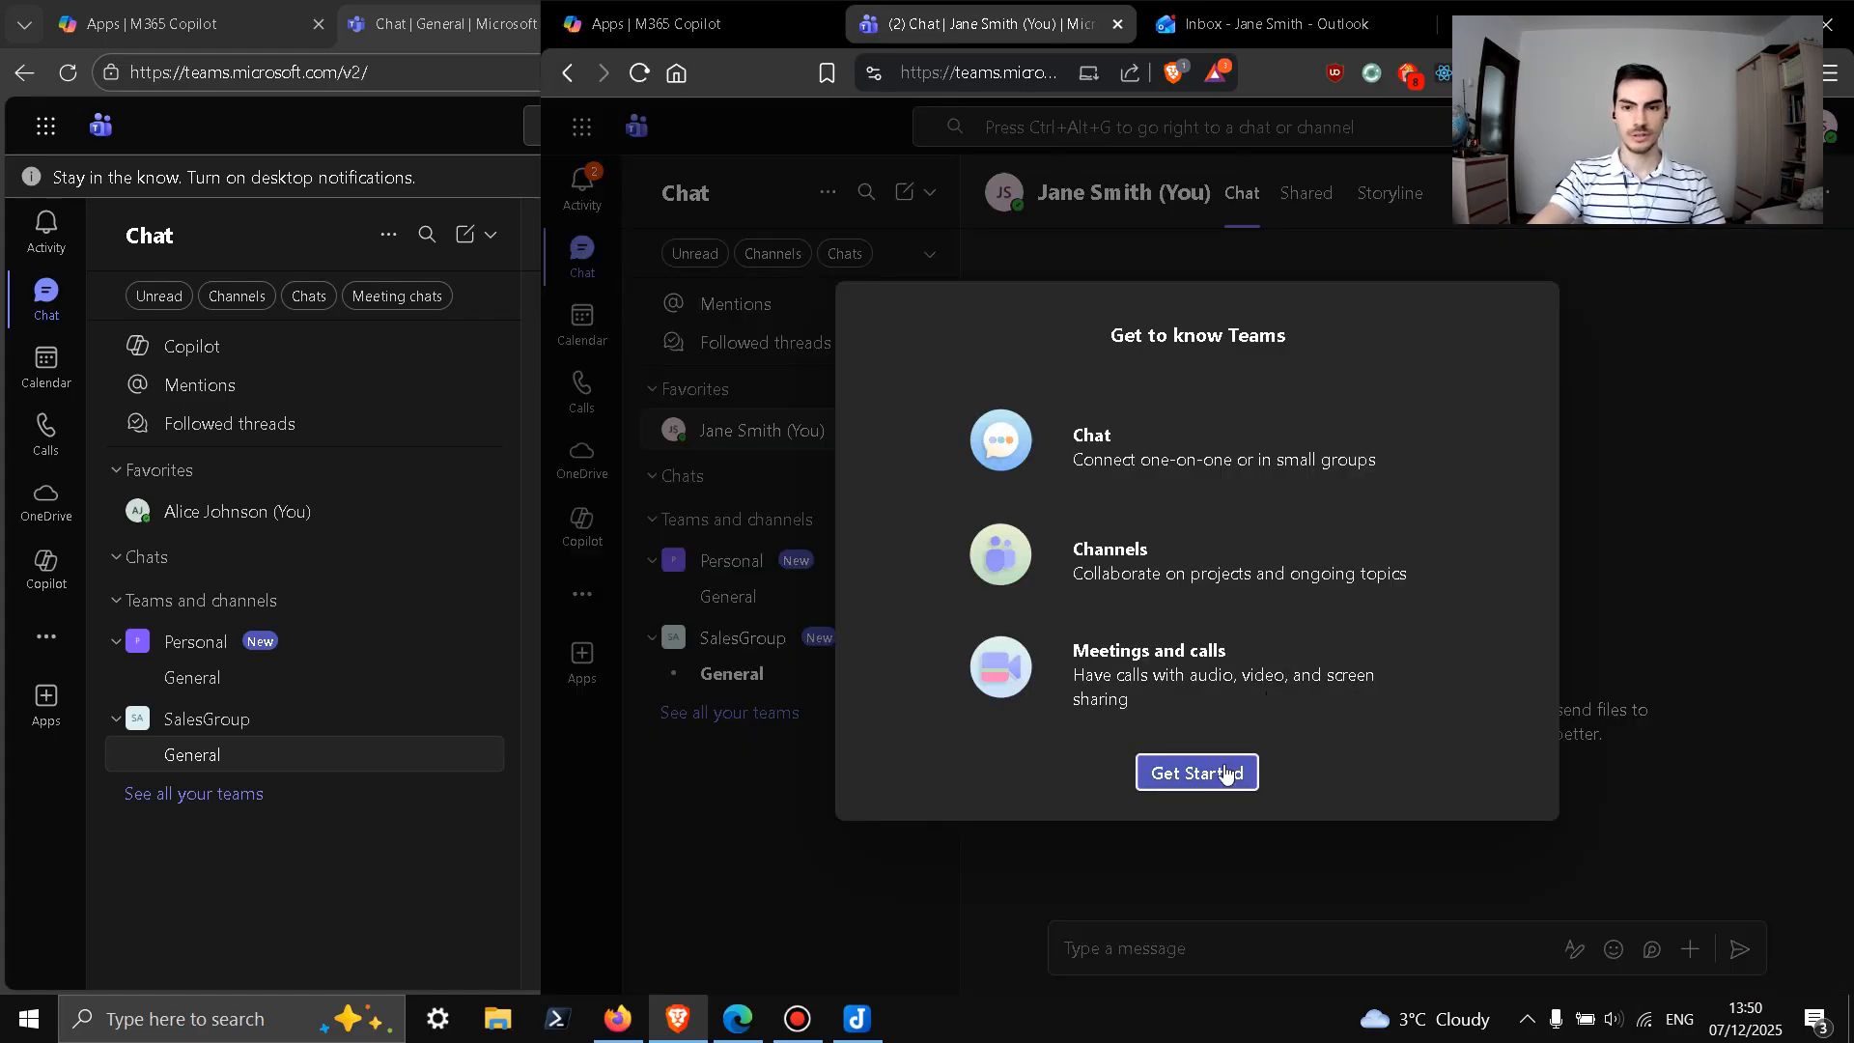
Step: Get past the Teams welcome prompts, check the SalesGroup join notice, and open SalesGroup's General channel
left_click(1220, 773)
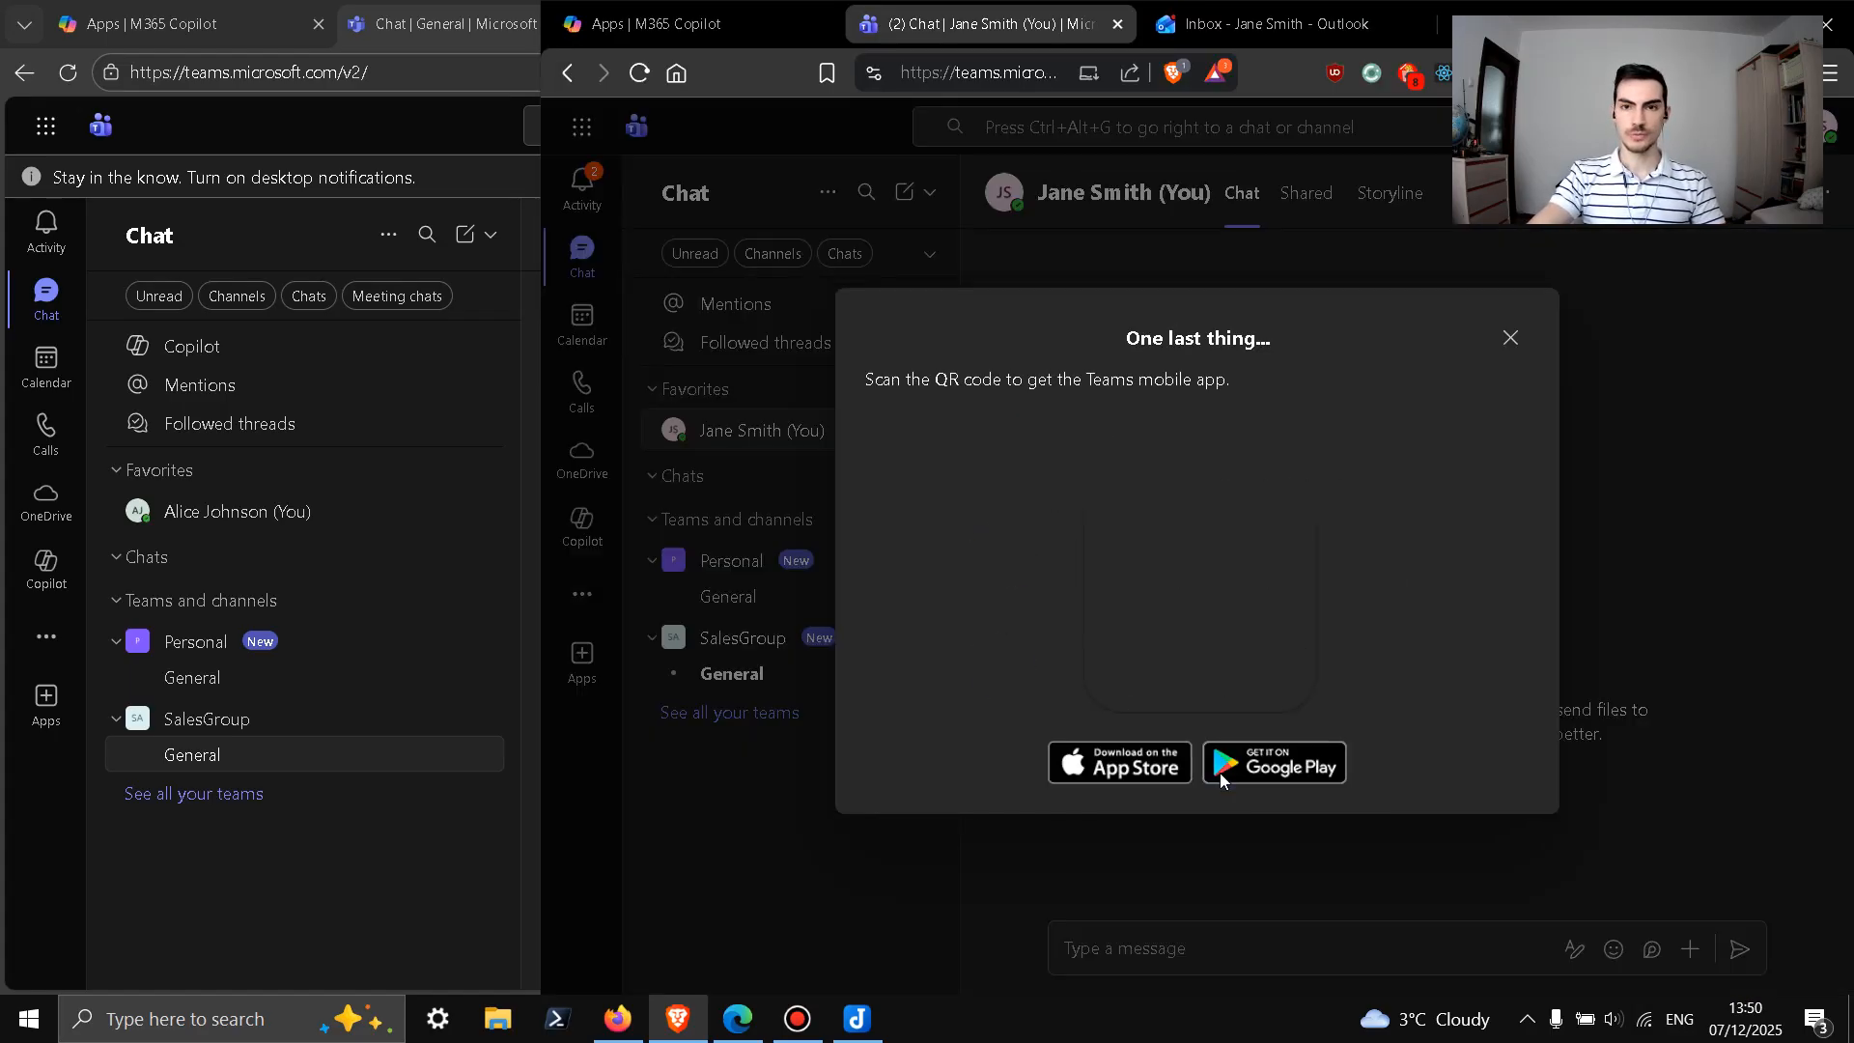
left_click(1511, 338)
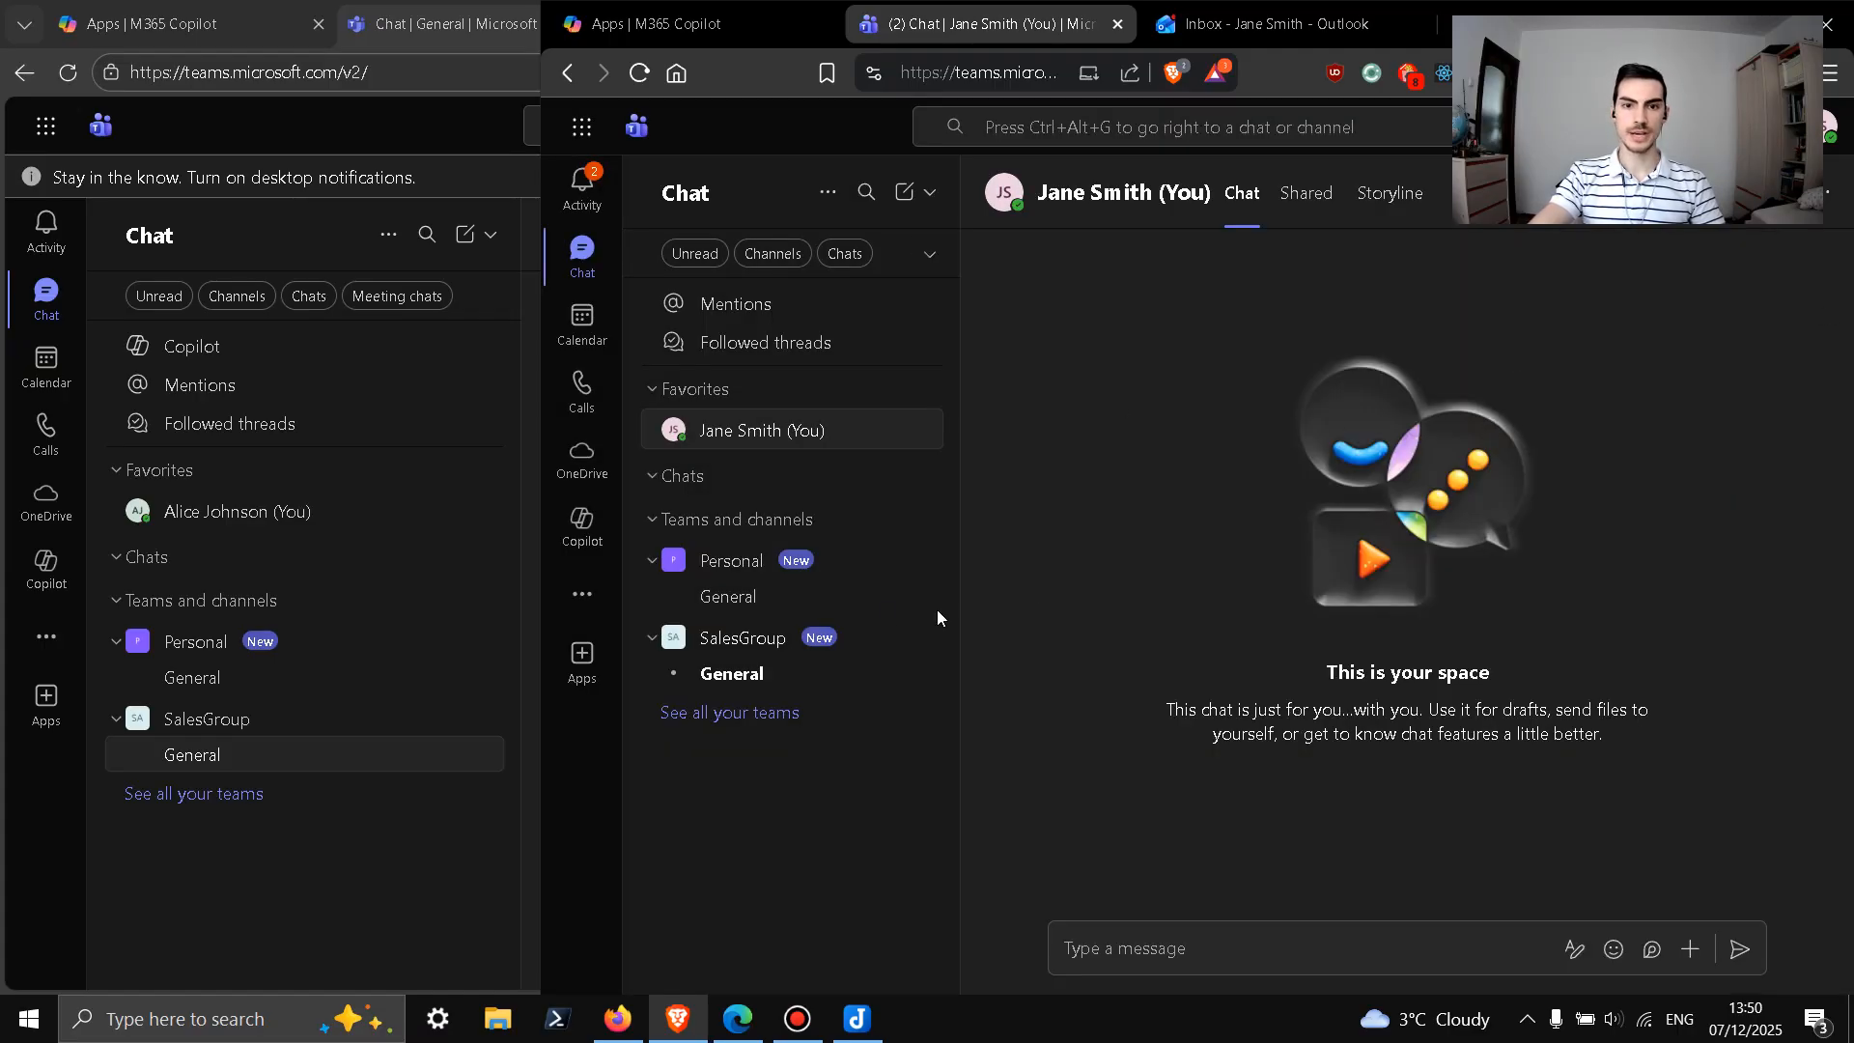
left_click(585, 189)
left_click(792, 324)
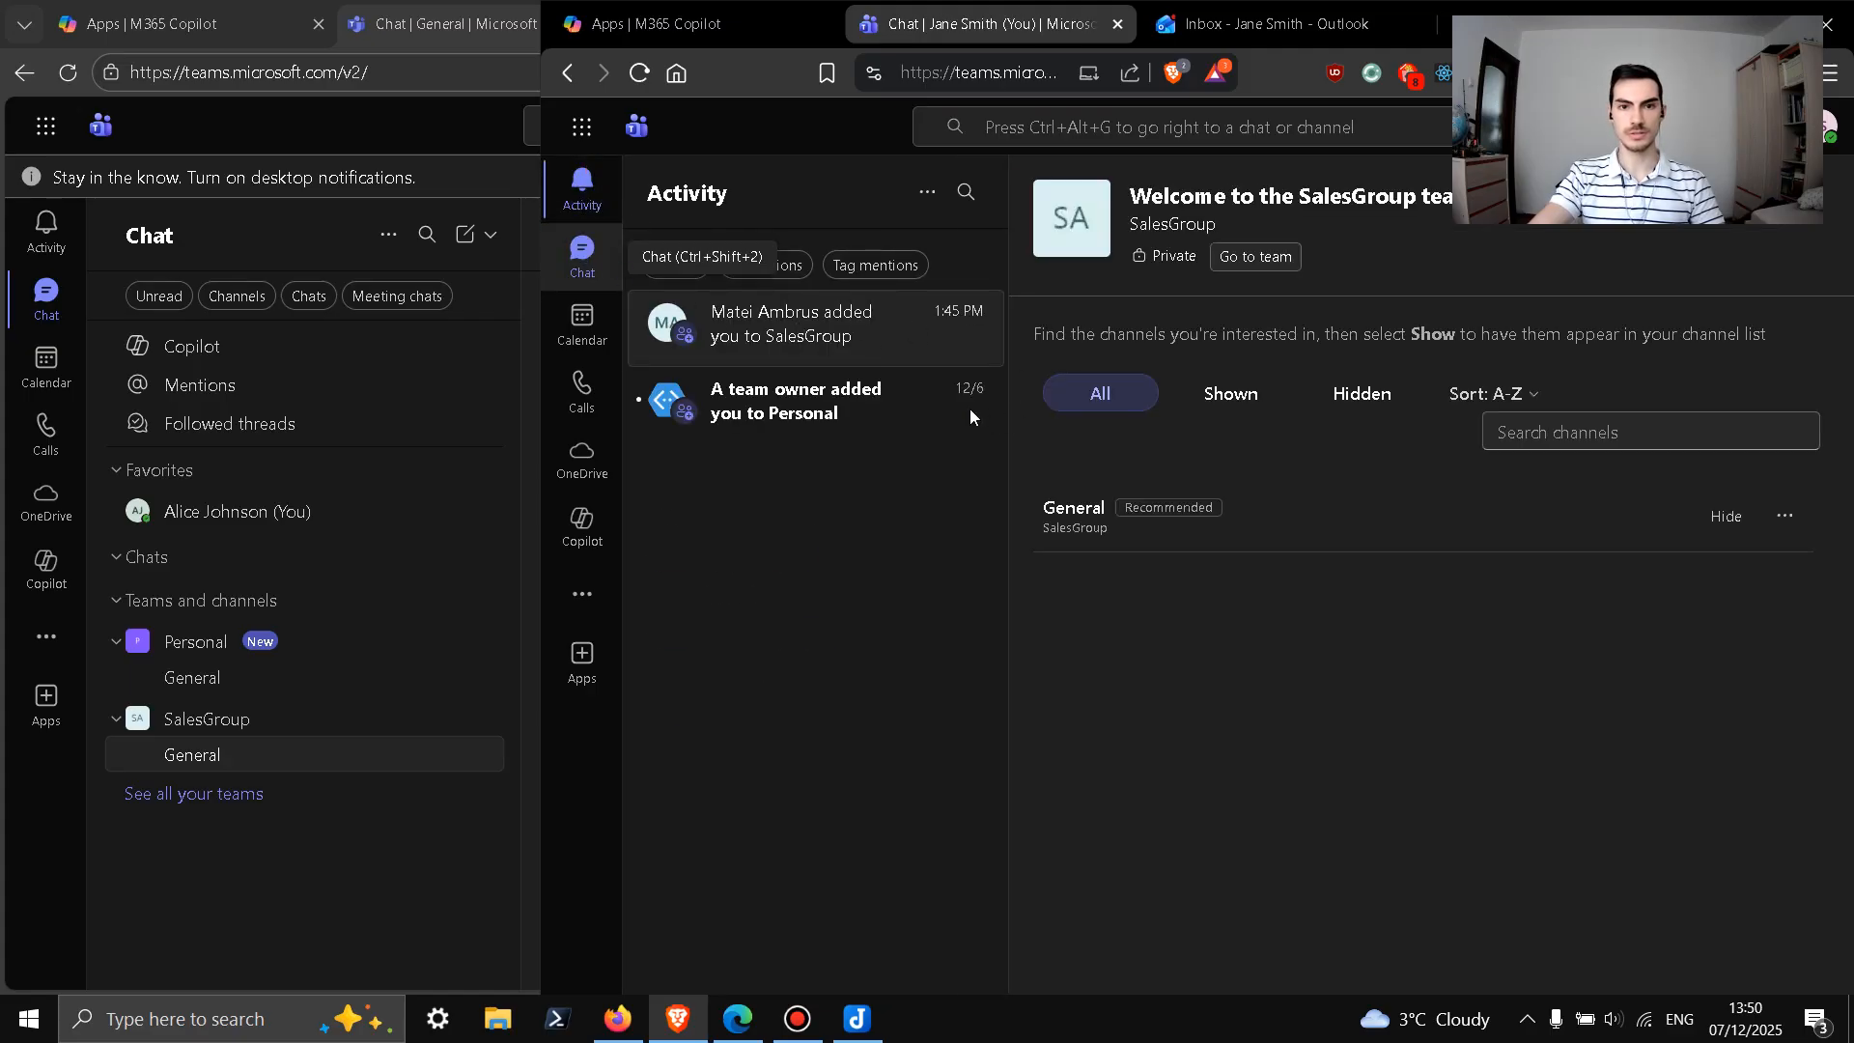
left_click(582, 253)
left_click(736, 715)
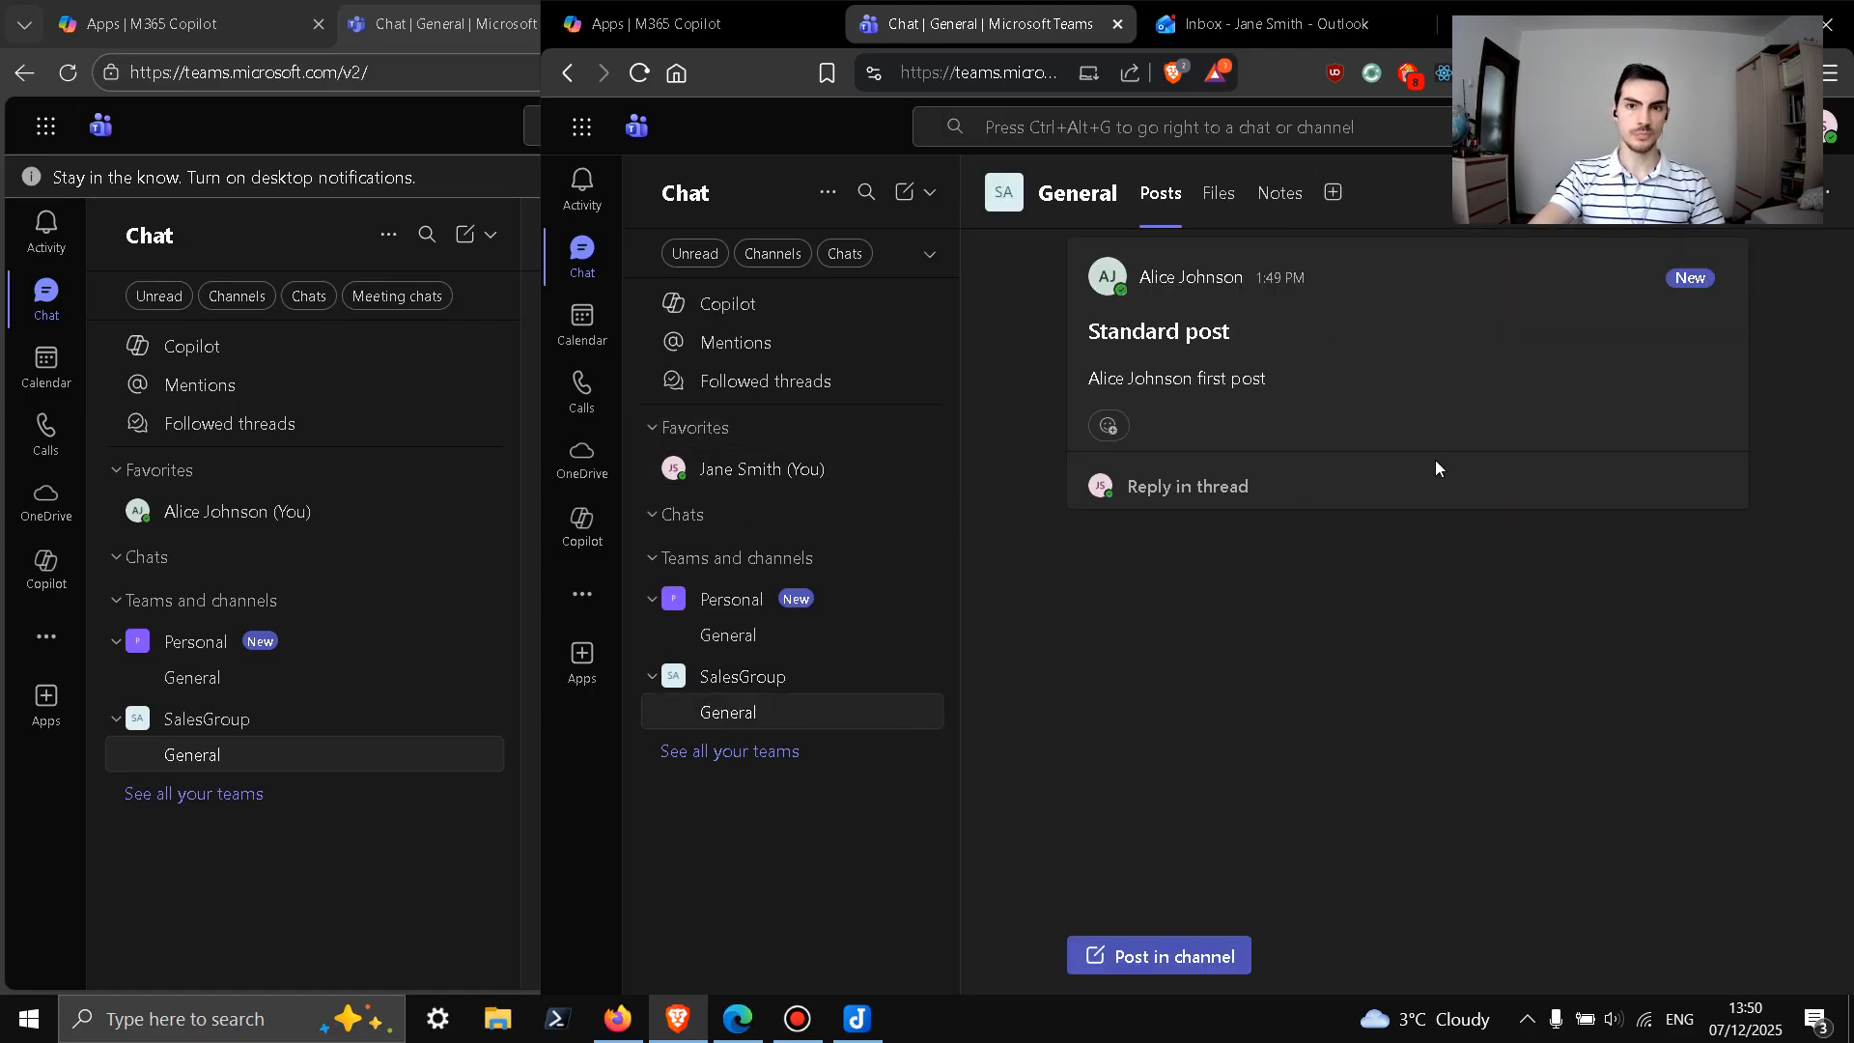
Step: Post a first reply, signed with the user's name, under the Standard post and confirm the other account's Activity shows it
left_click(1194, 501)
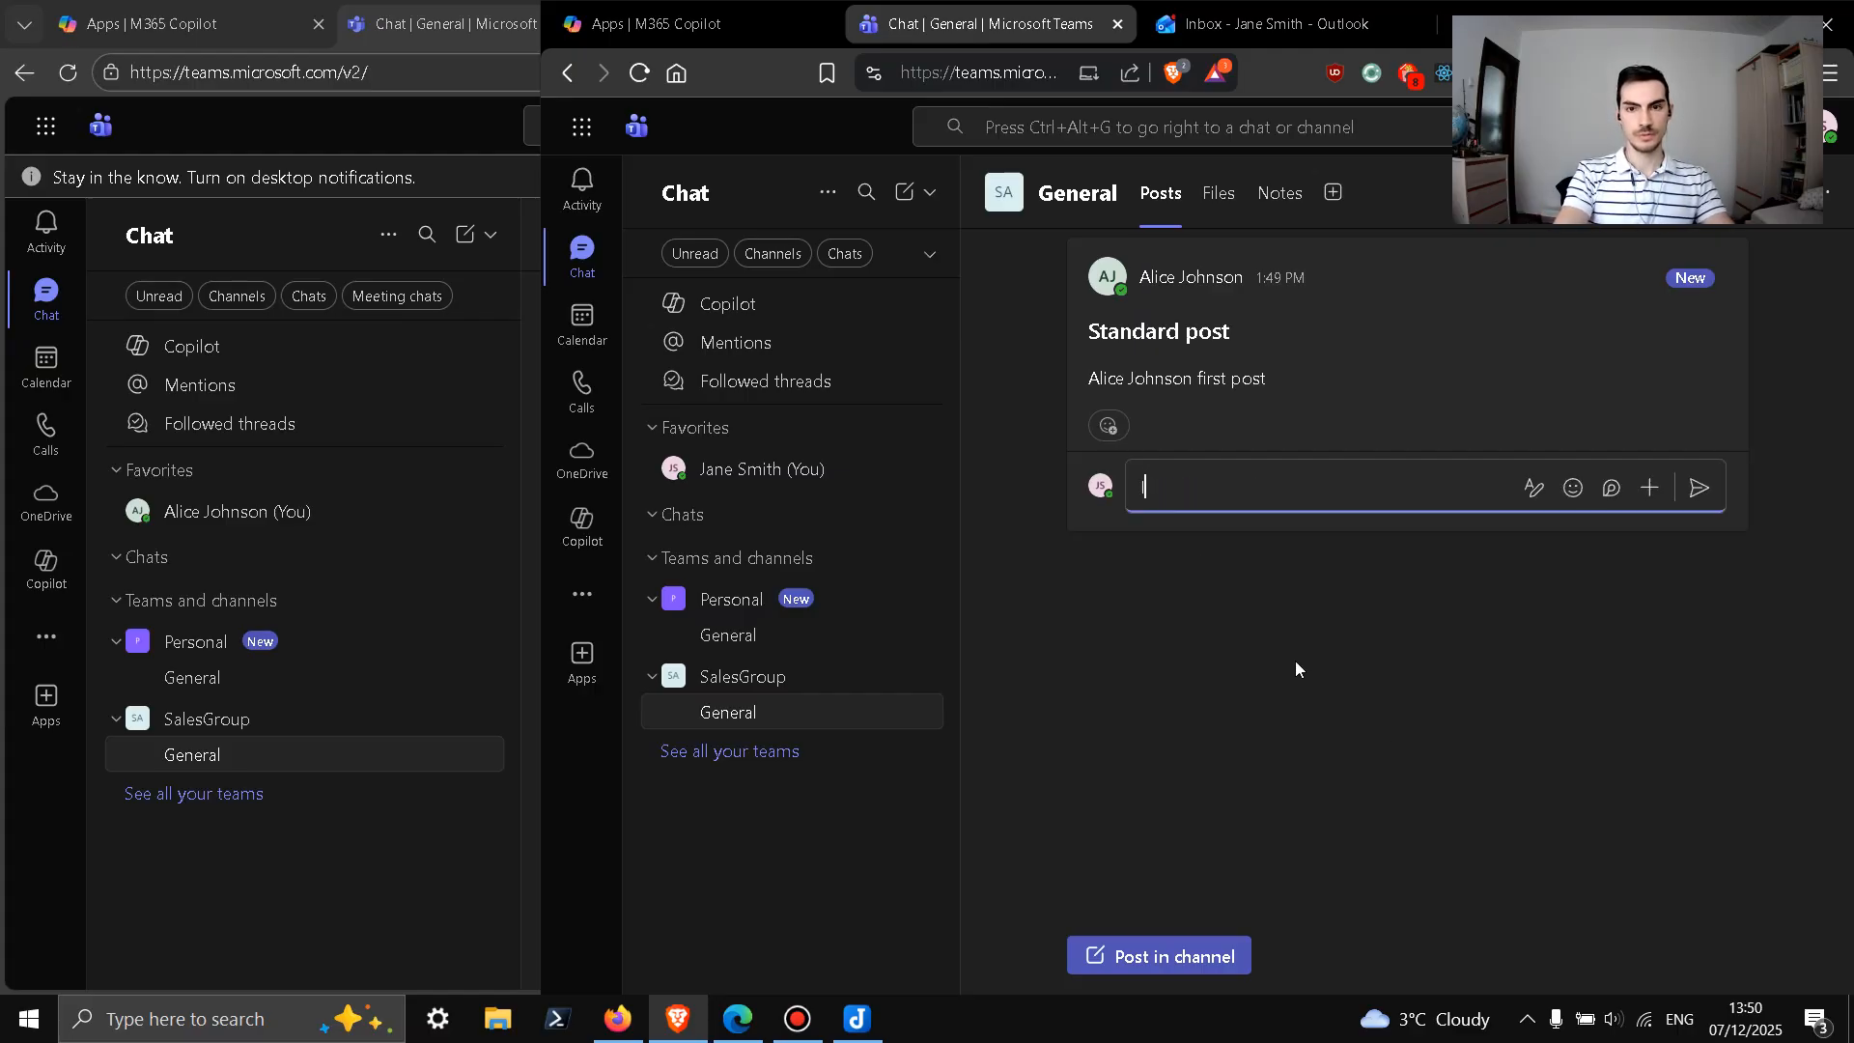
type("First")
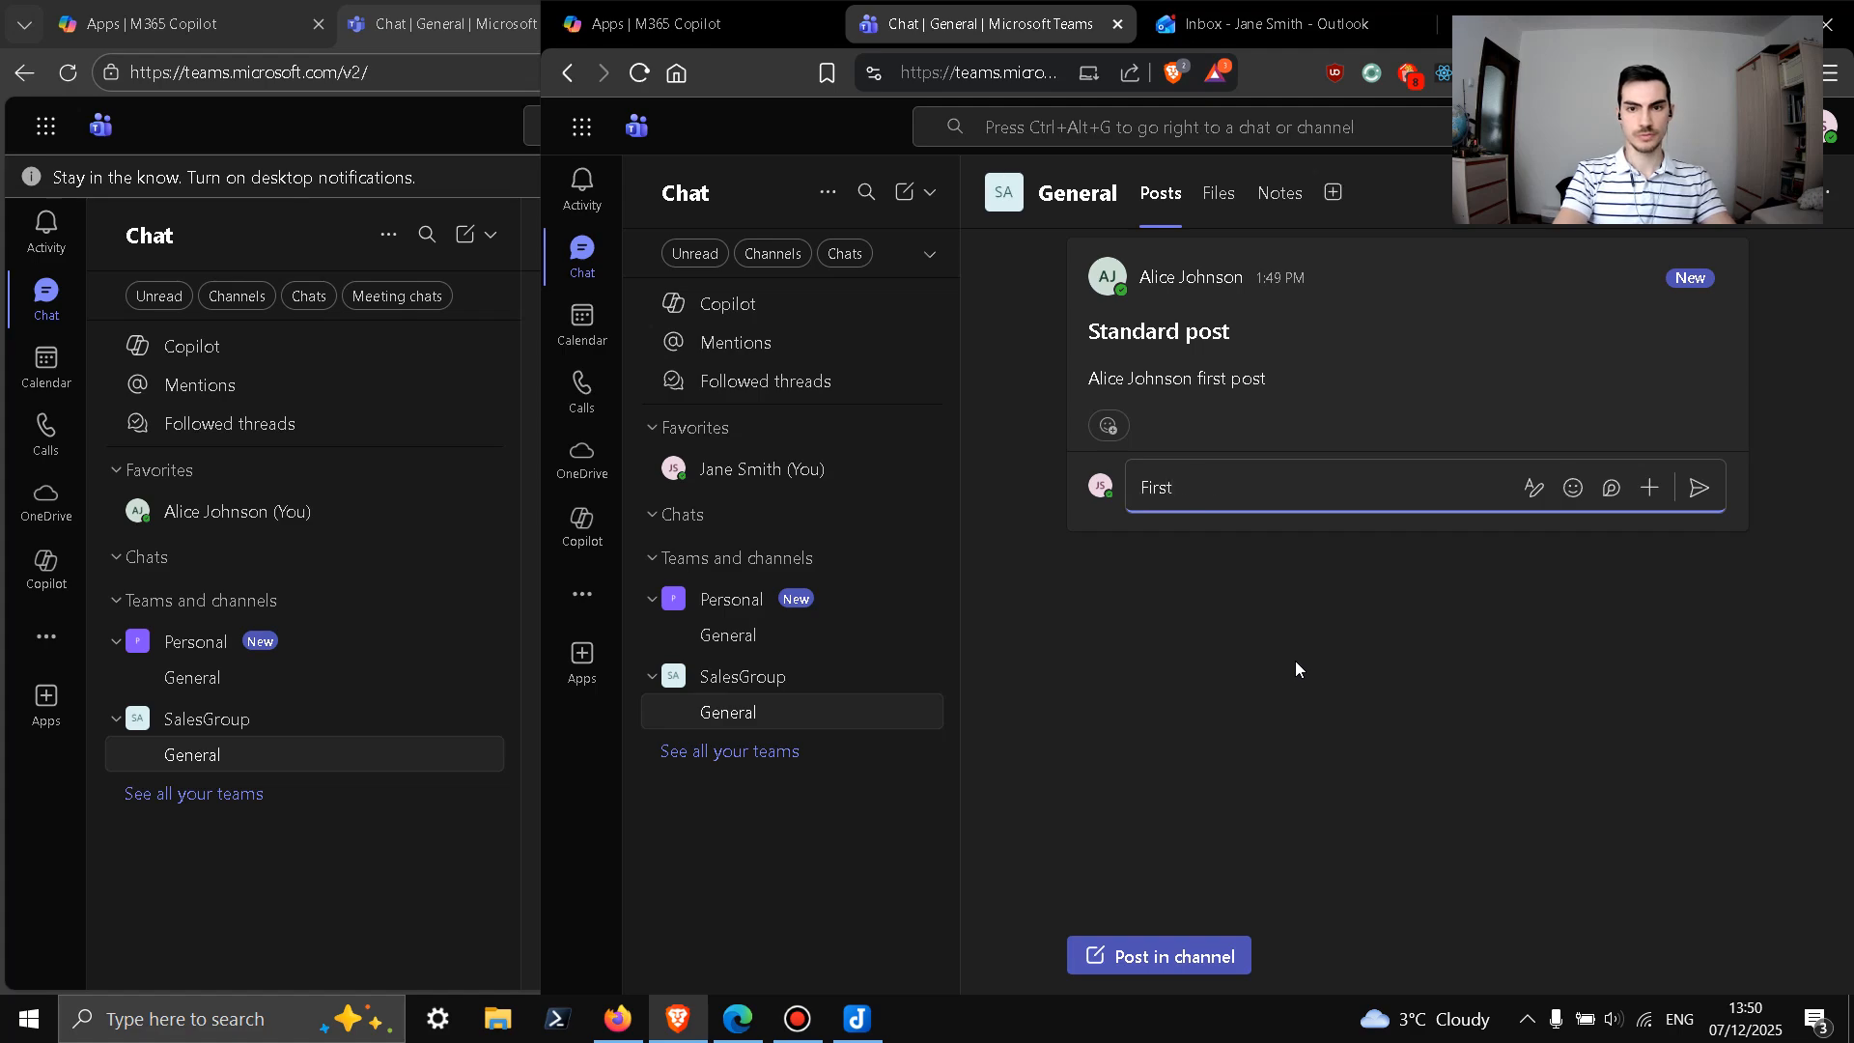
type(" reply J")
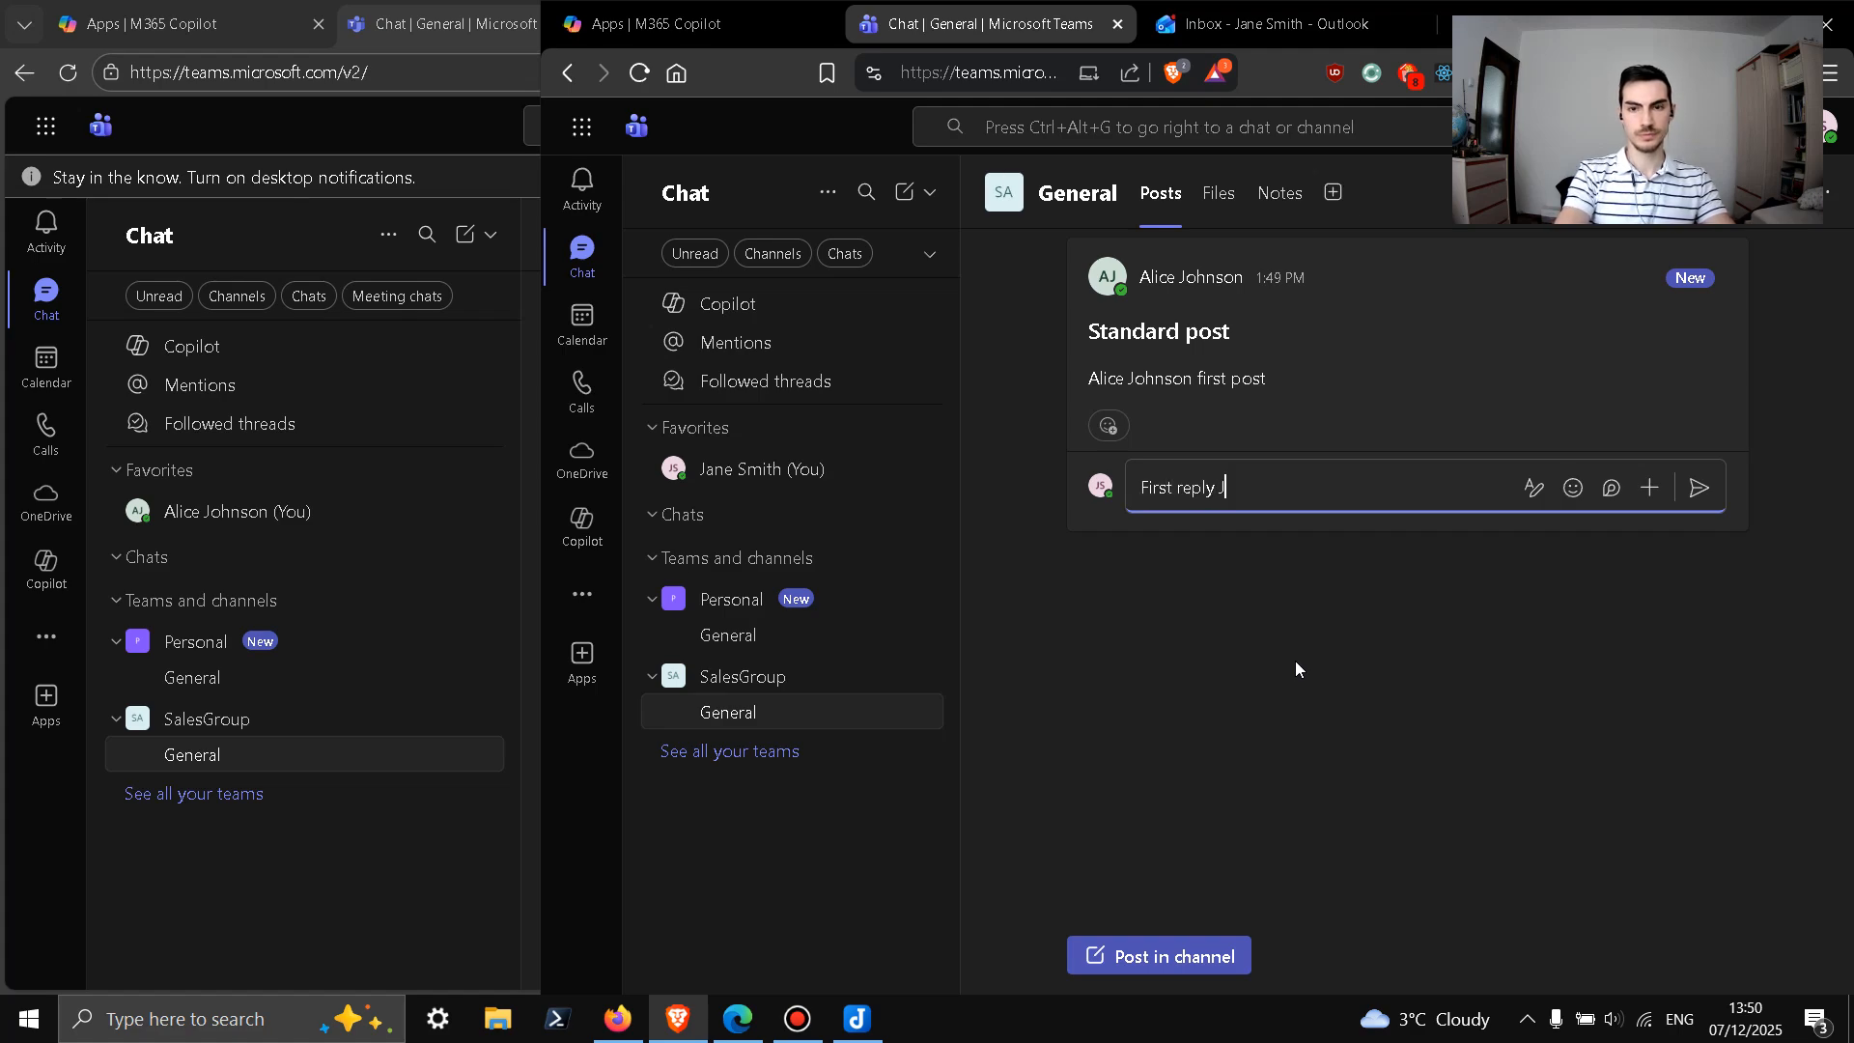
type("ane Smith")
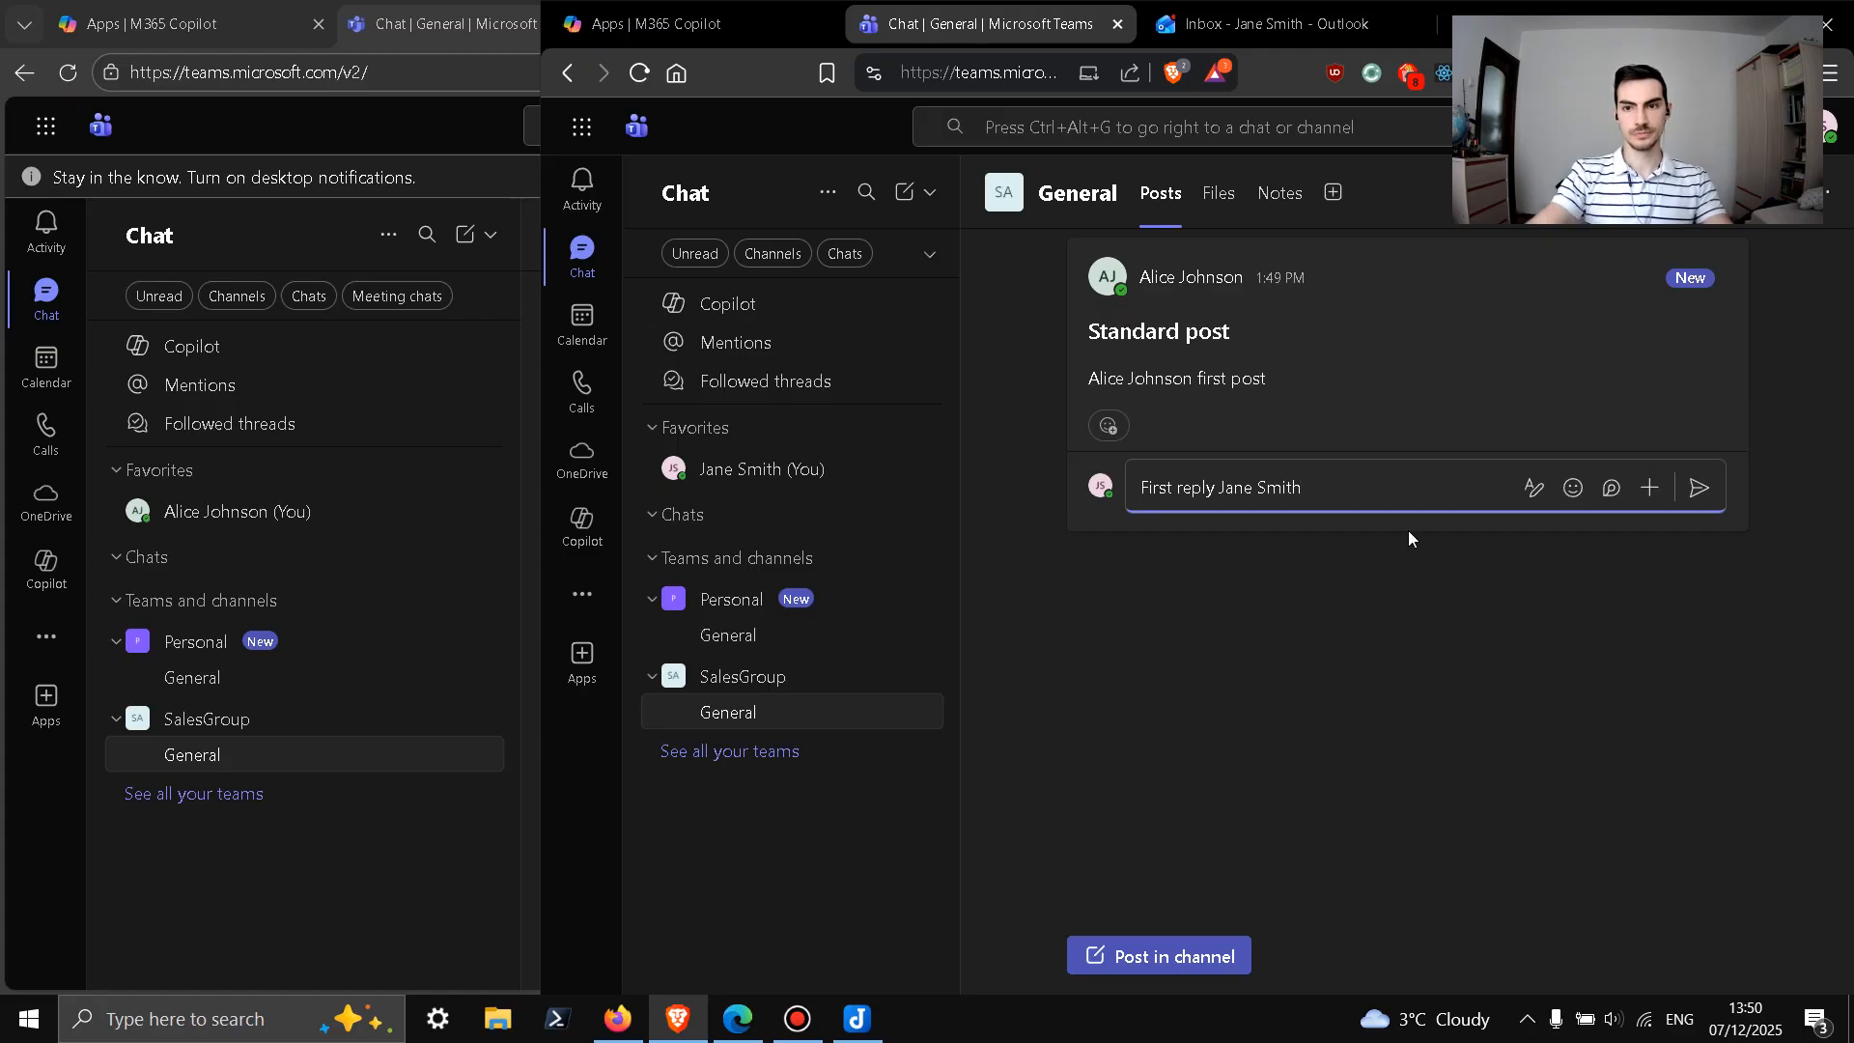
left_click(1699, 488)
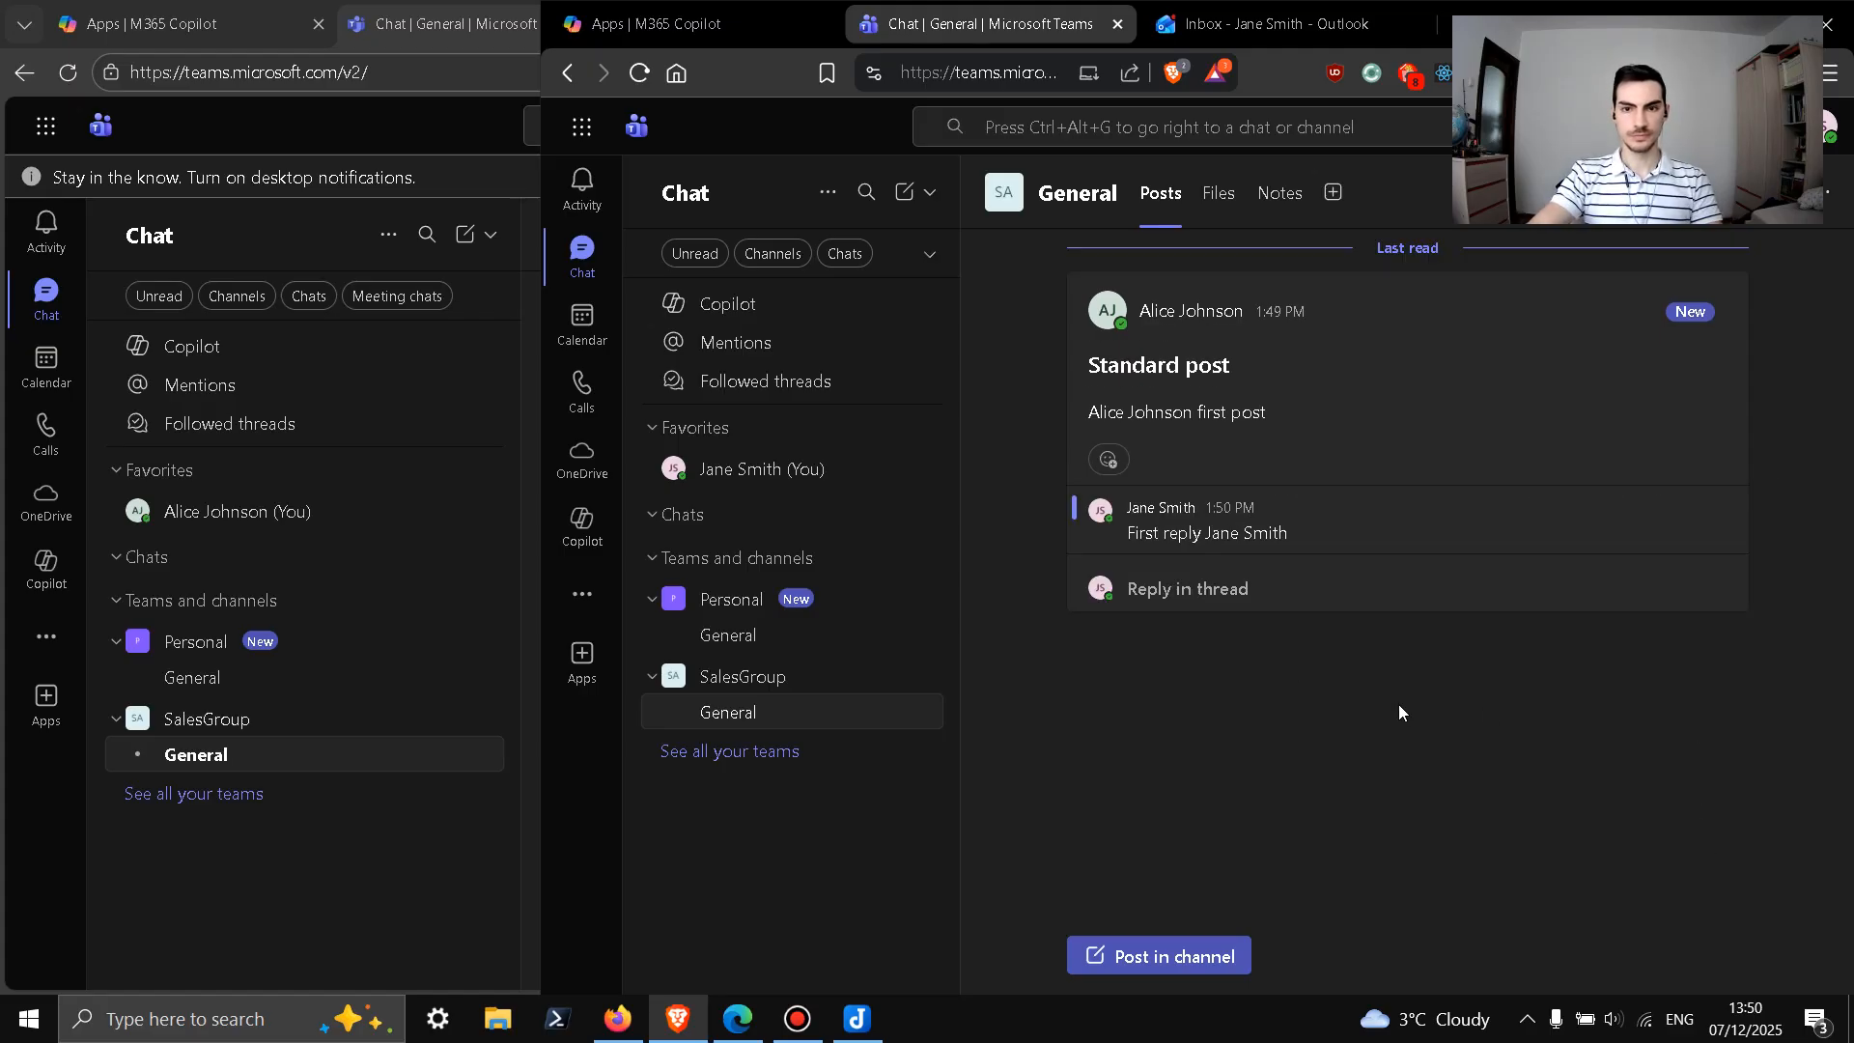
left_click(58, 230)
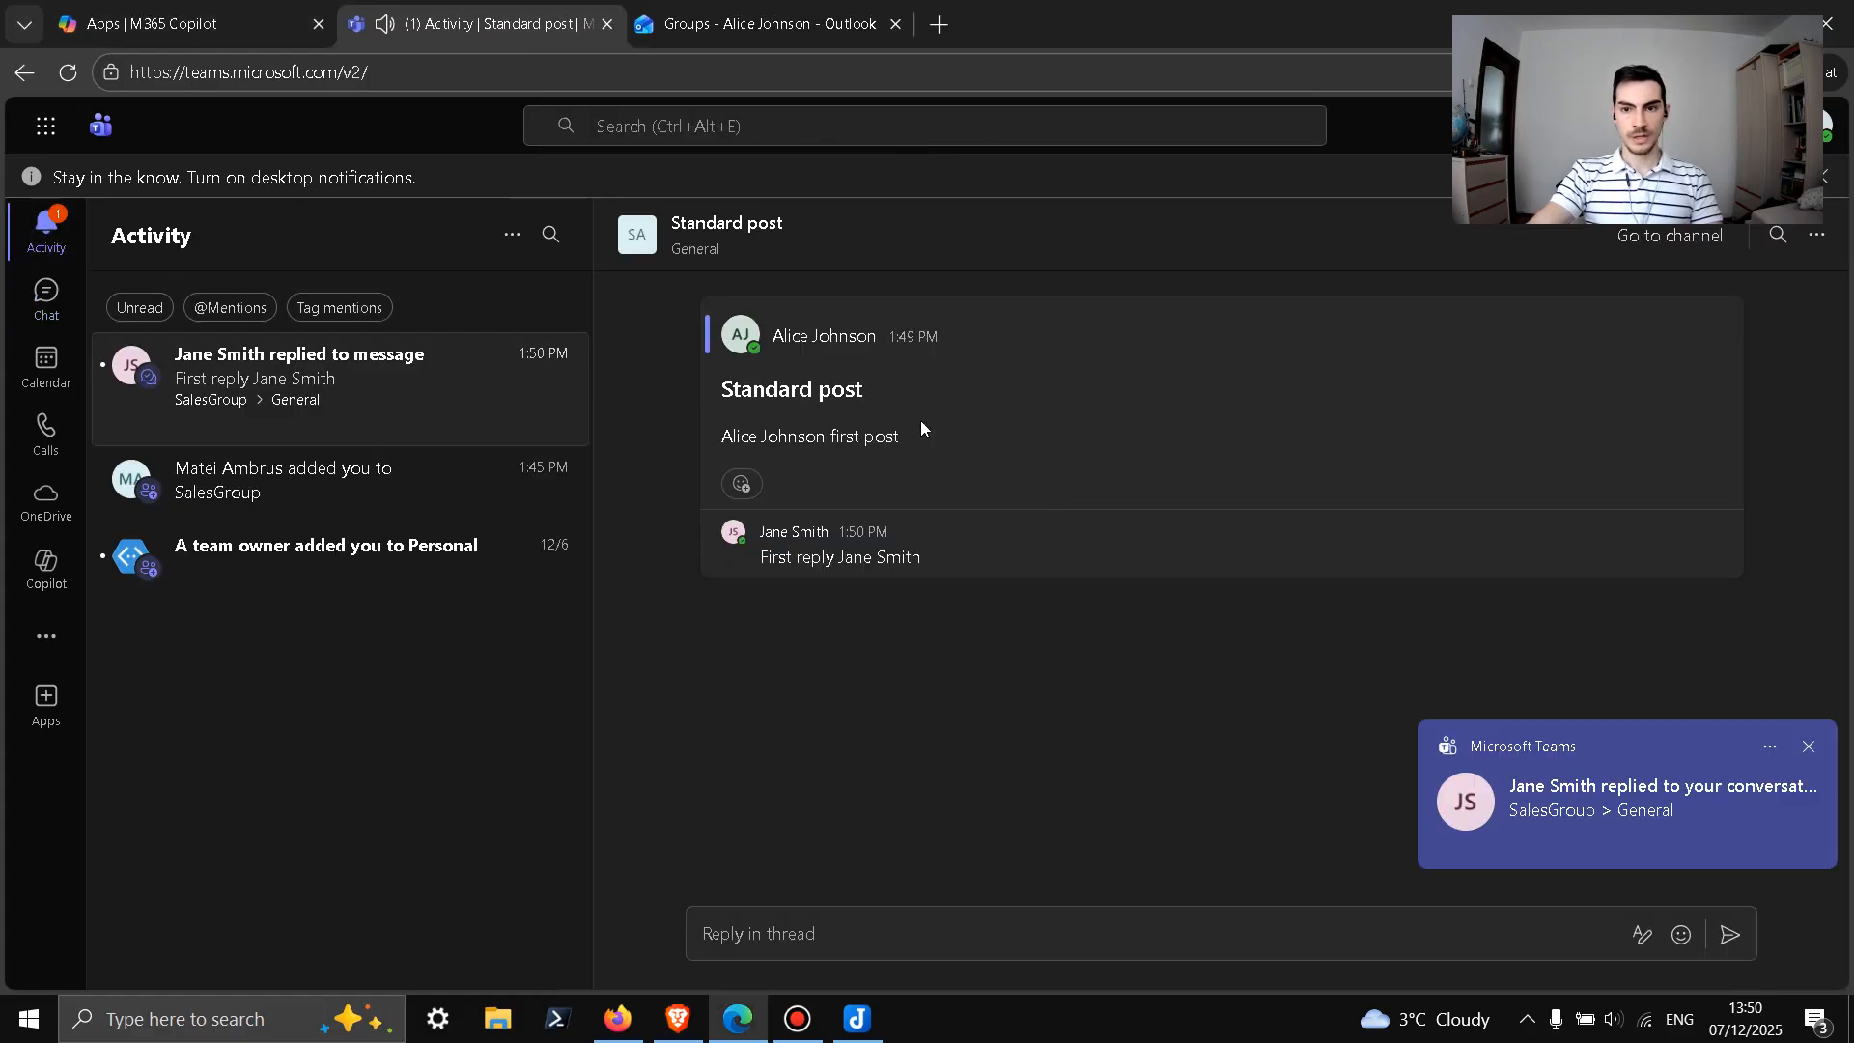
mouse_move(1020, 562)
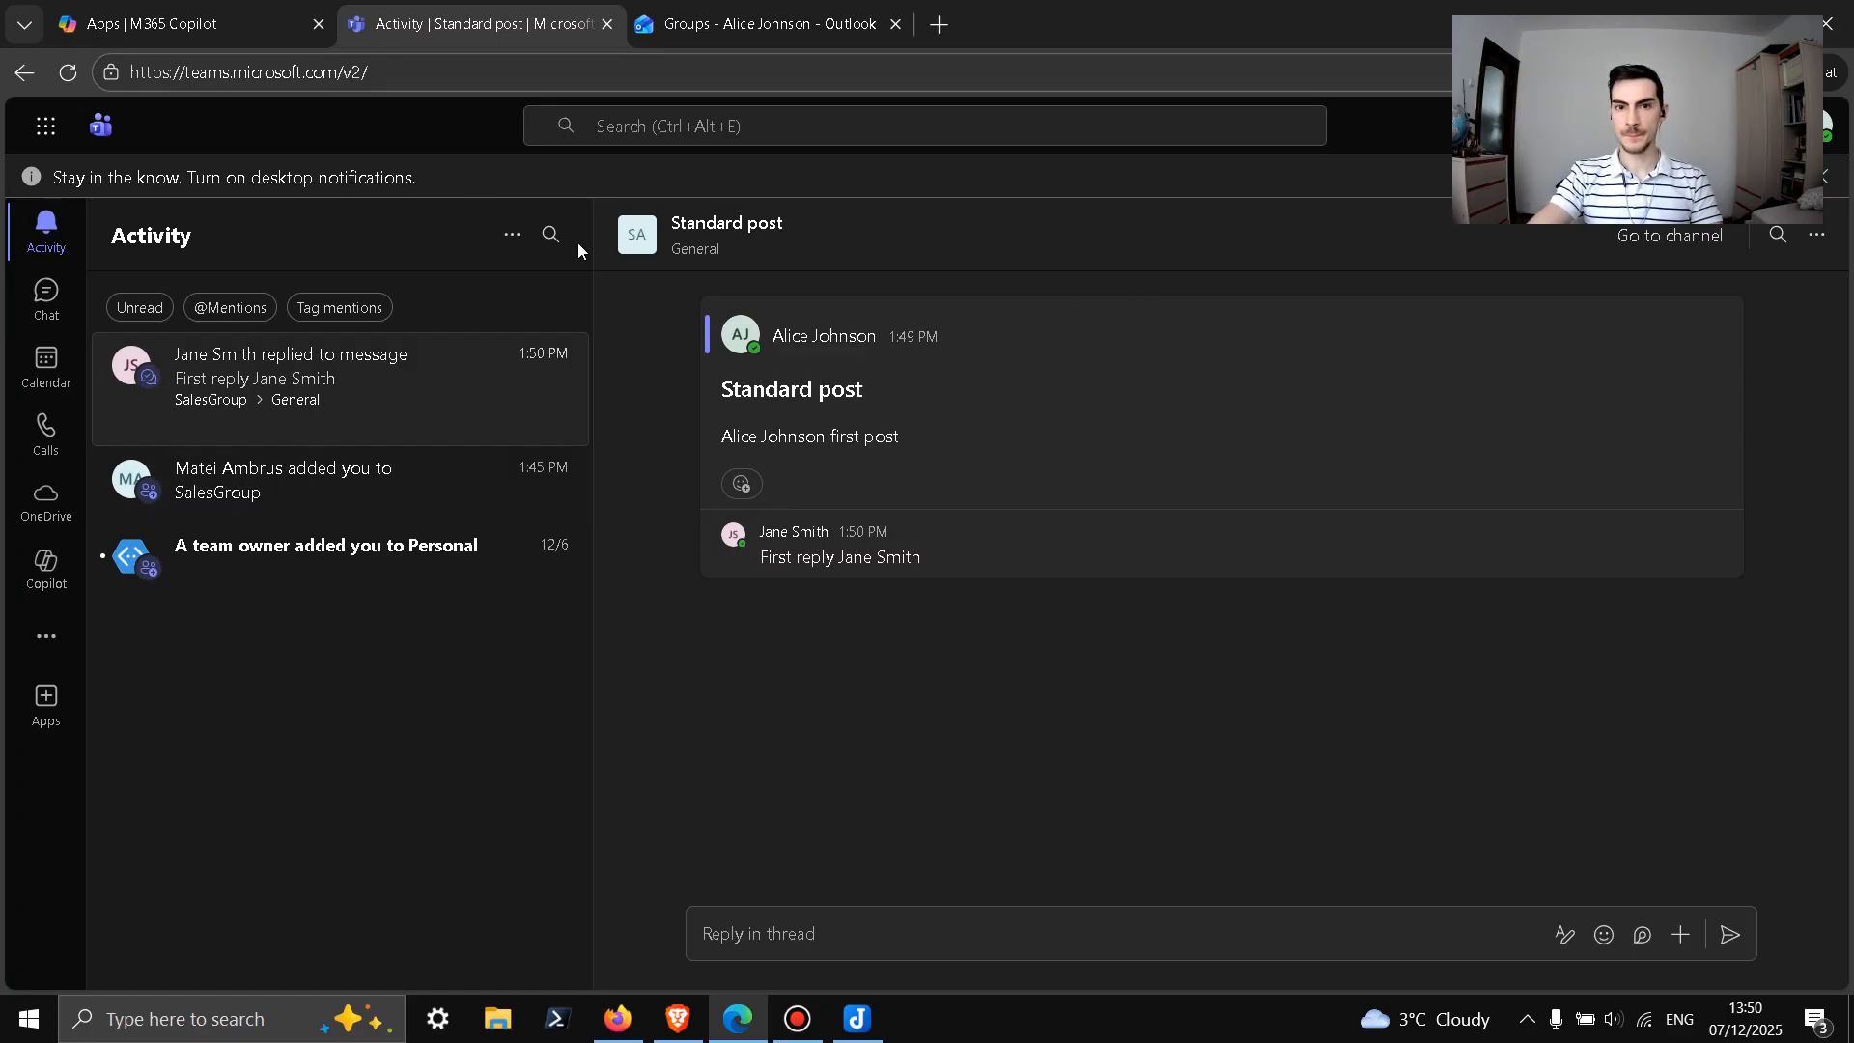
Step: Set the Teams windows aside and go to Settings & policies > Custom policies > Teams policies
left_click(1715, 9)
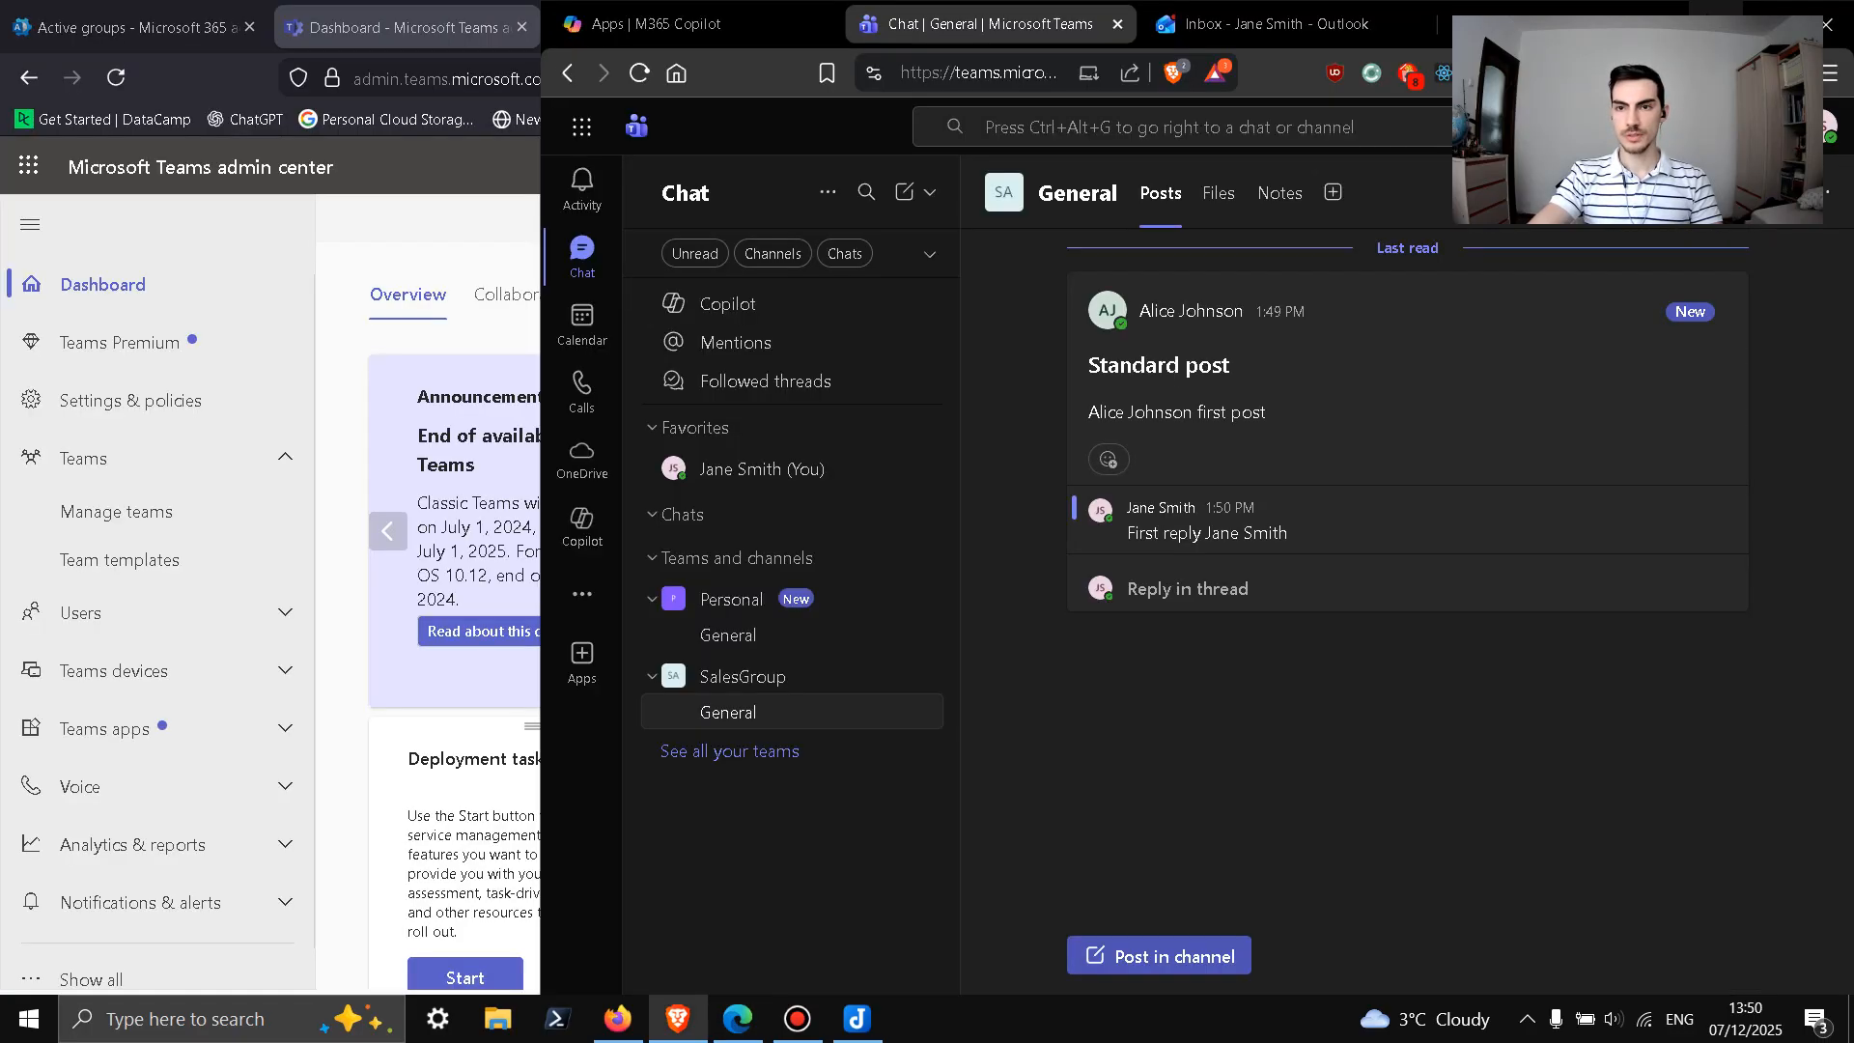
left_click(1716, 9)
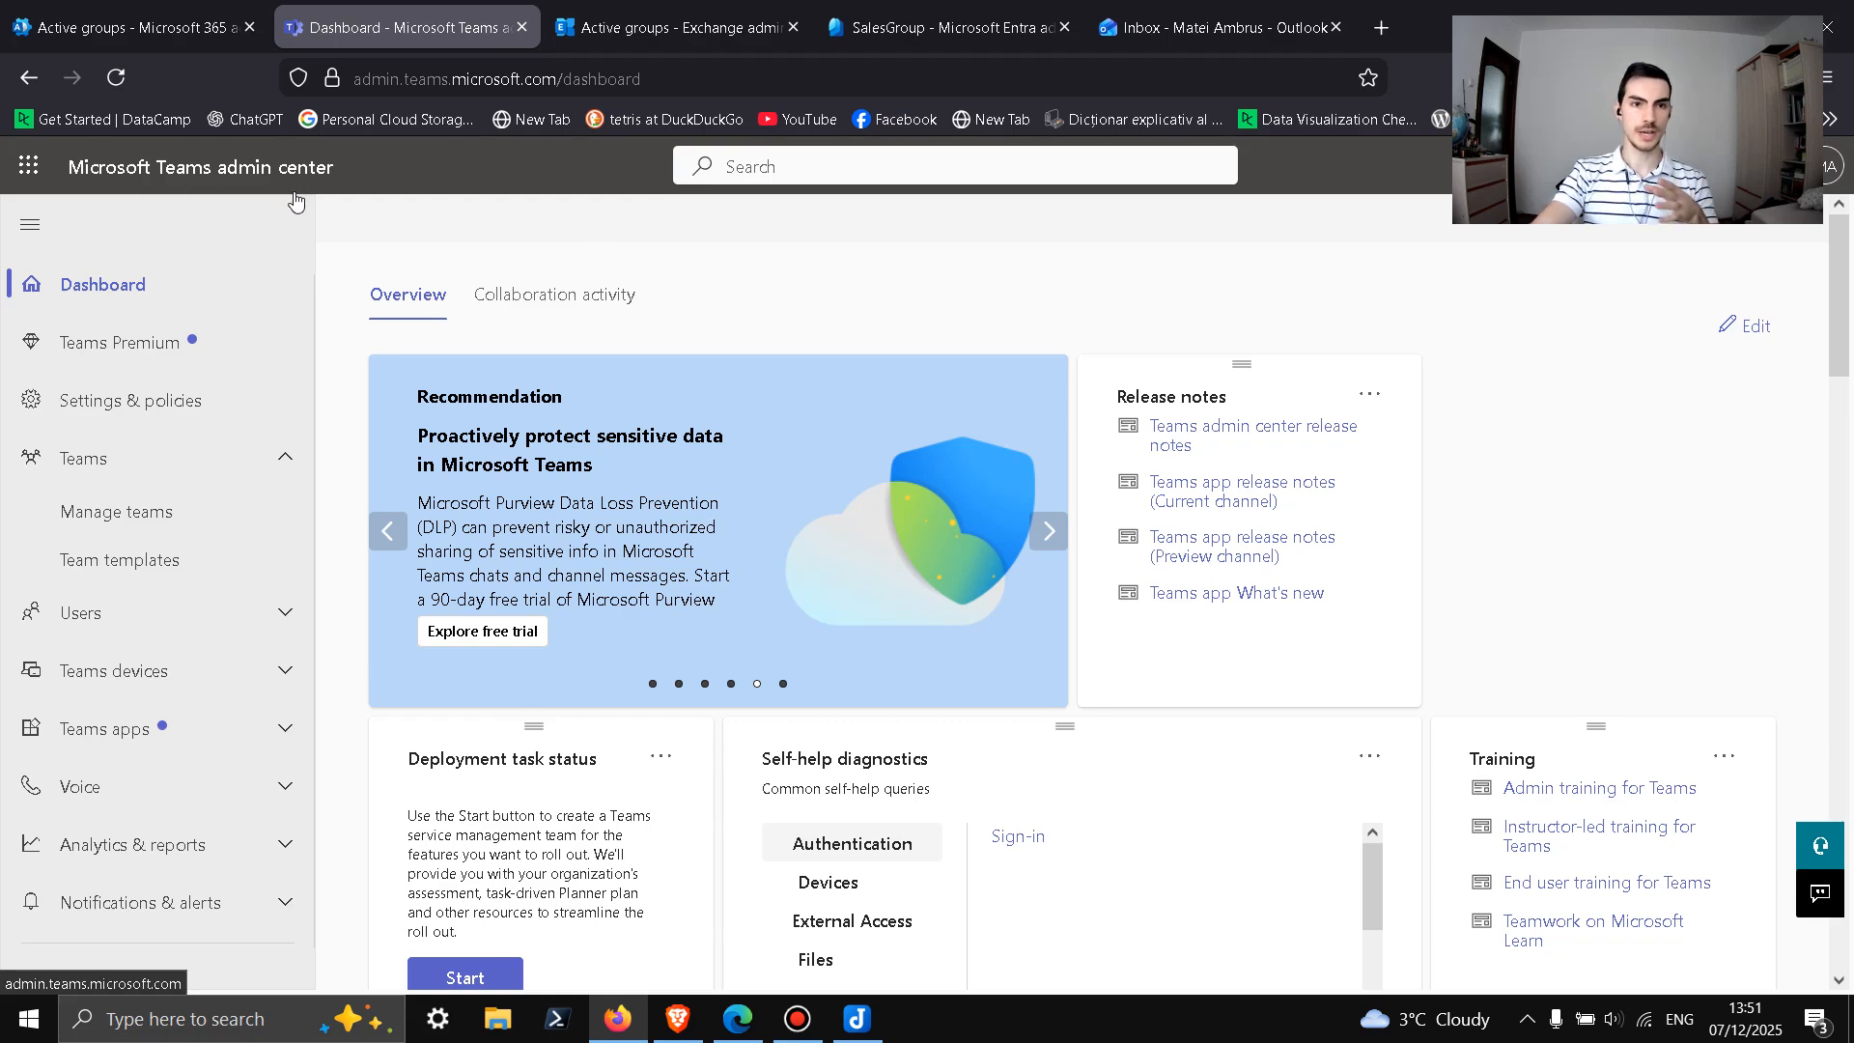
left_click(174, 413)
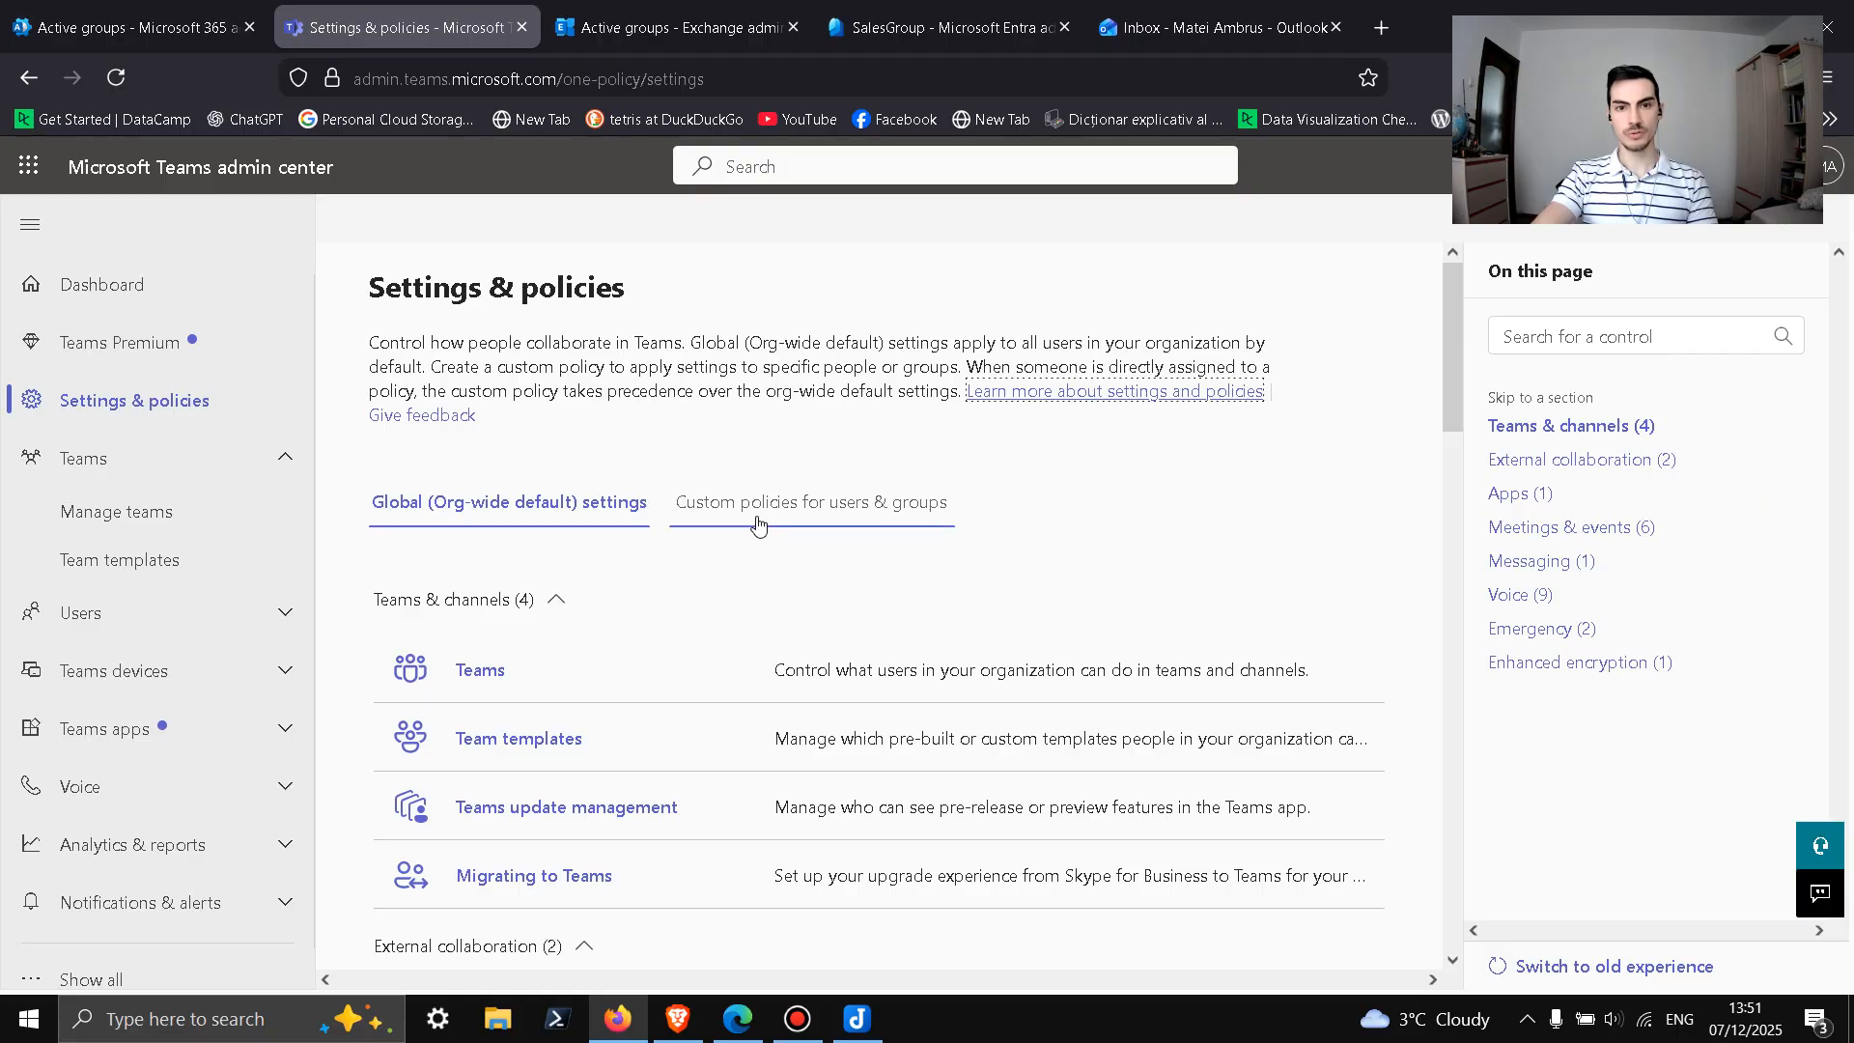
left_click(855, 512)
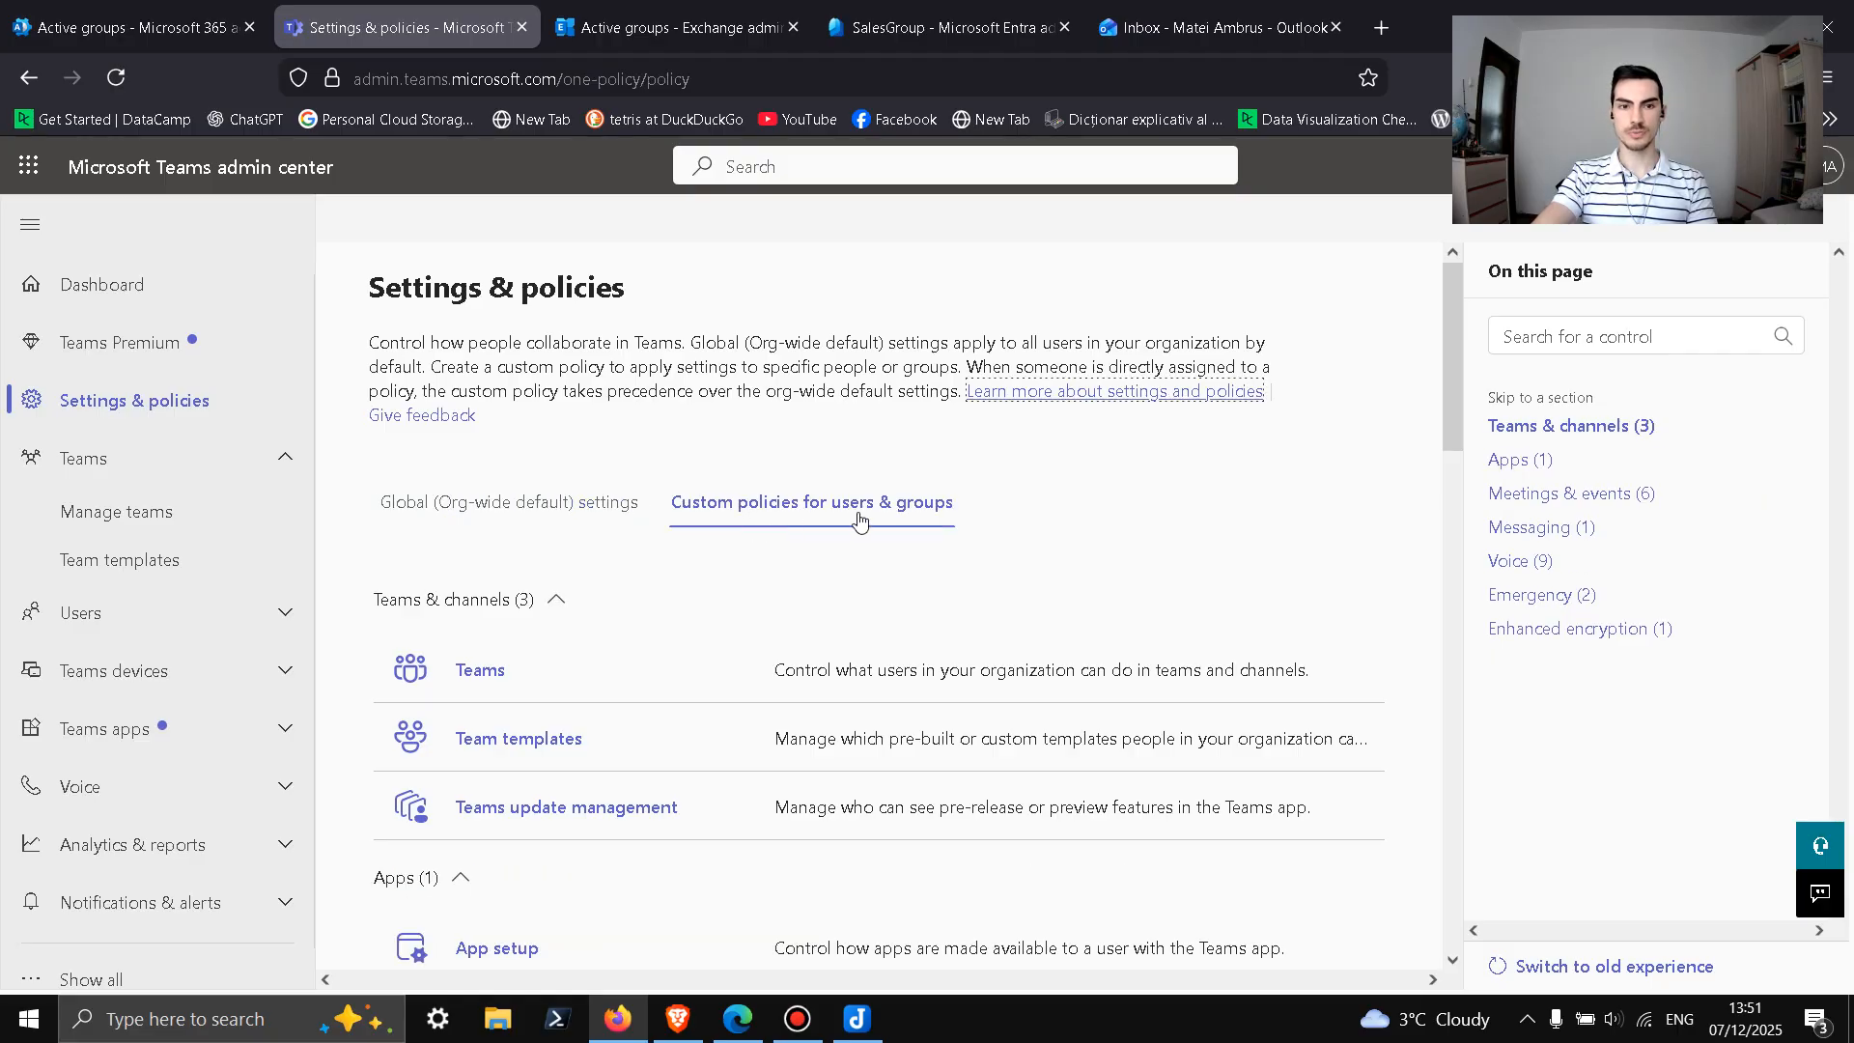
left_click(482, 673)
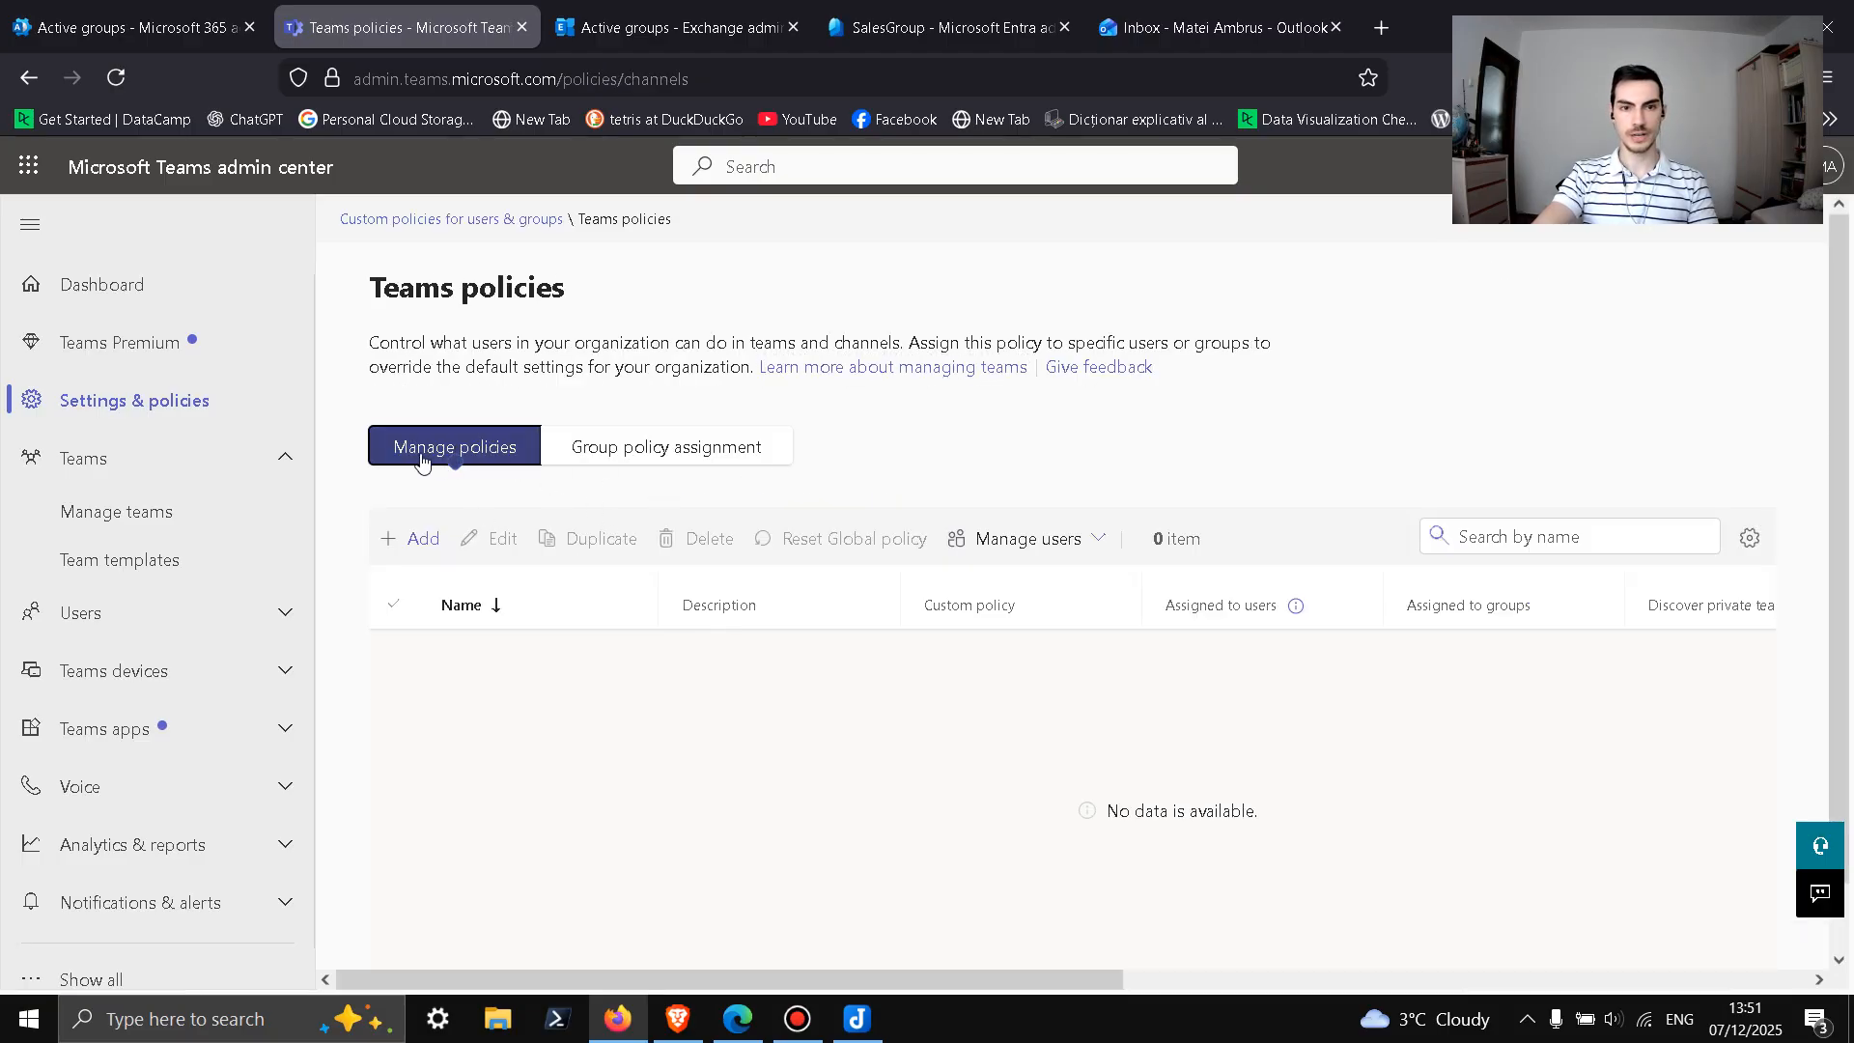
Step: Start a new Teams policy named SalesGroupPolicy, copying the name into Description
left_click(415, 541)
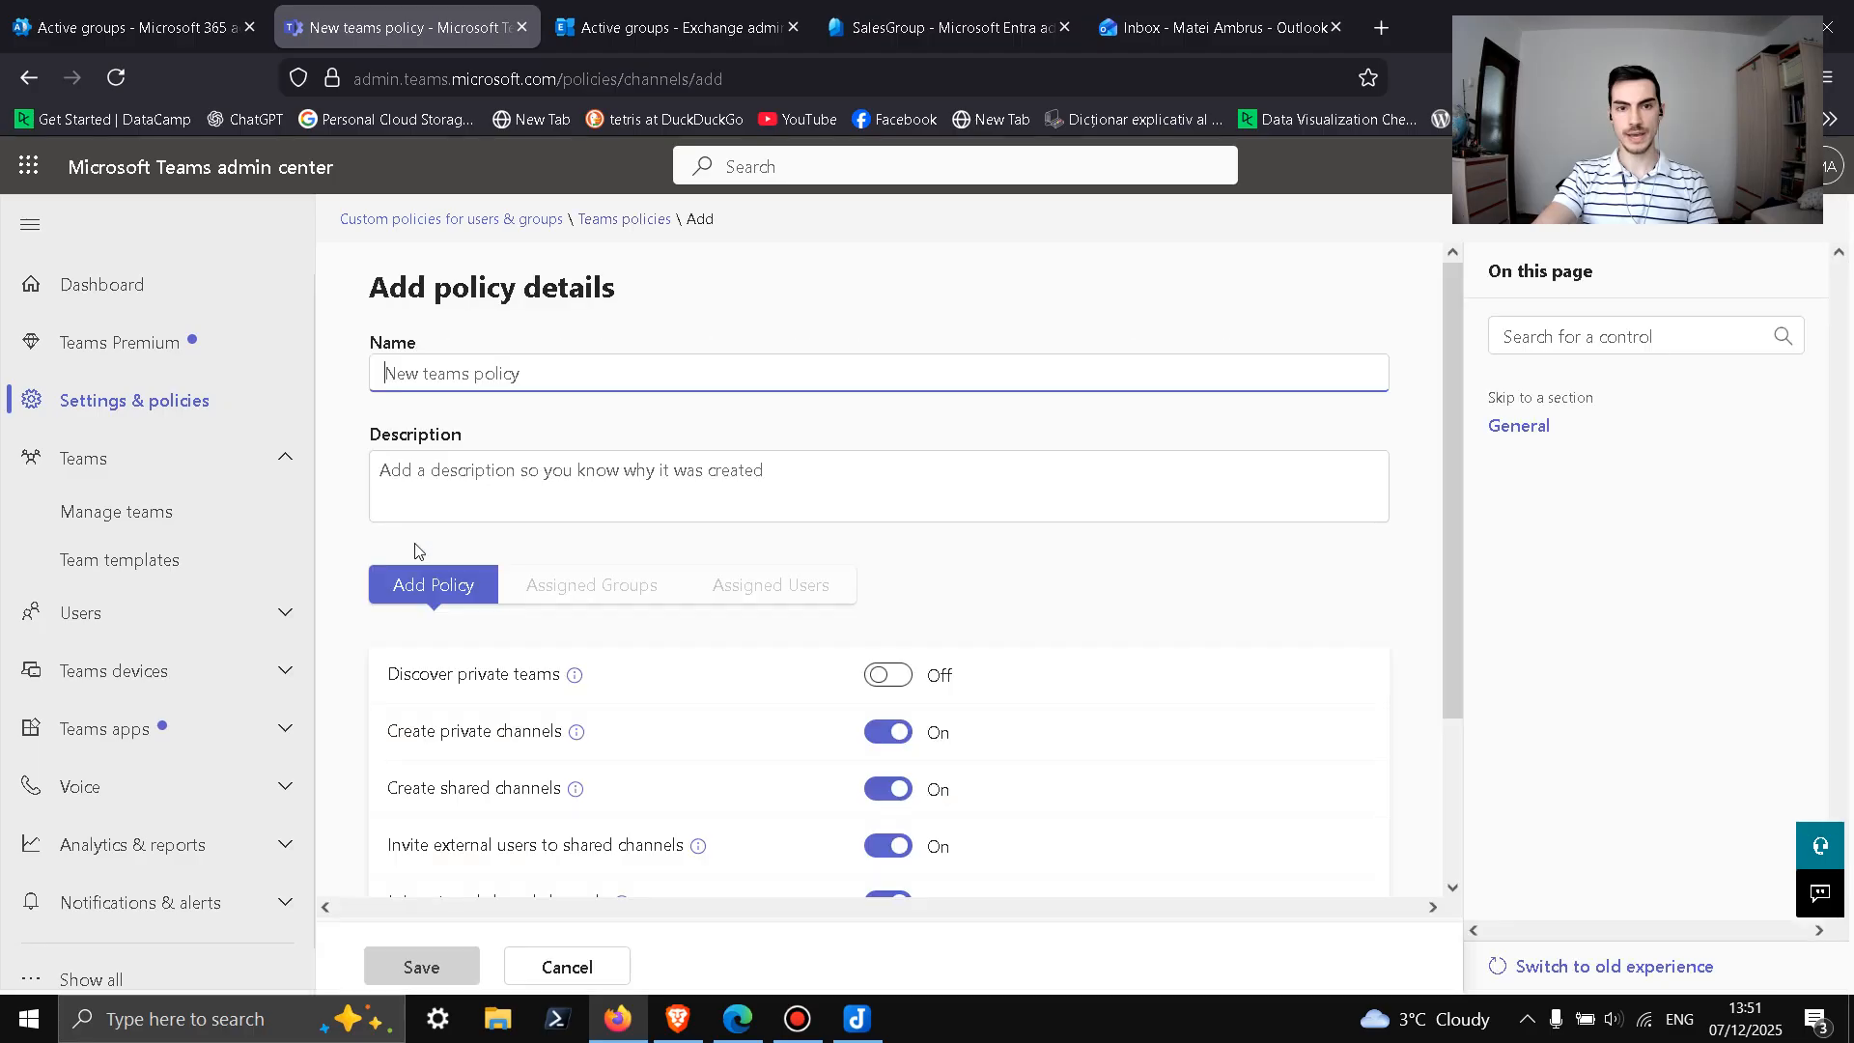
scroll(711, 538, "down", 2)
scroll(673, 534, "up", 2)
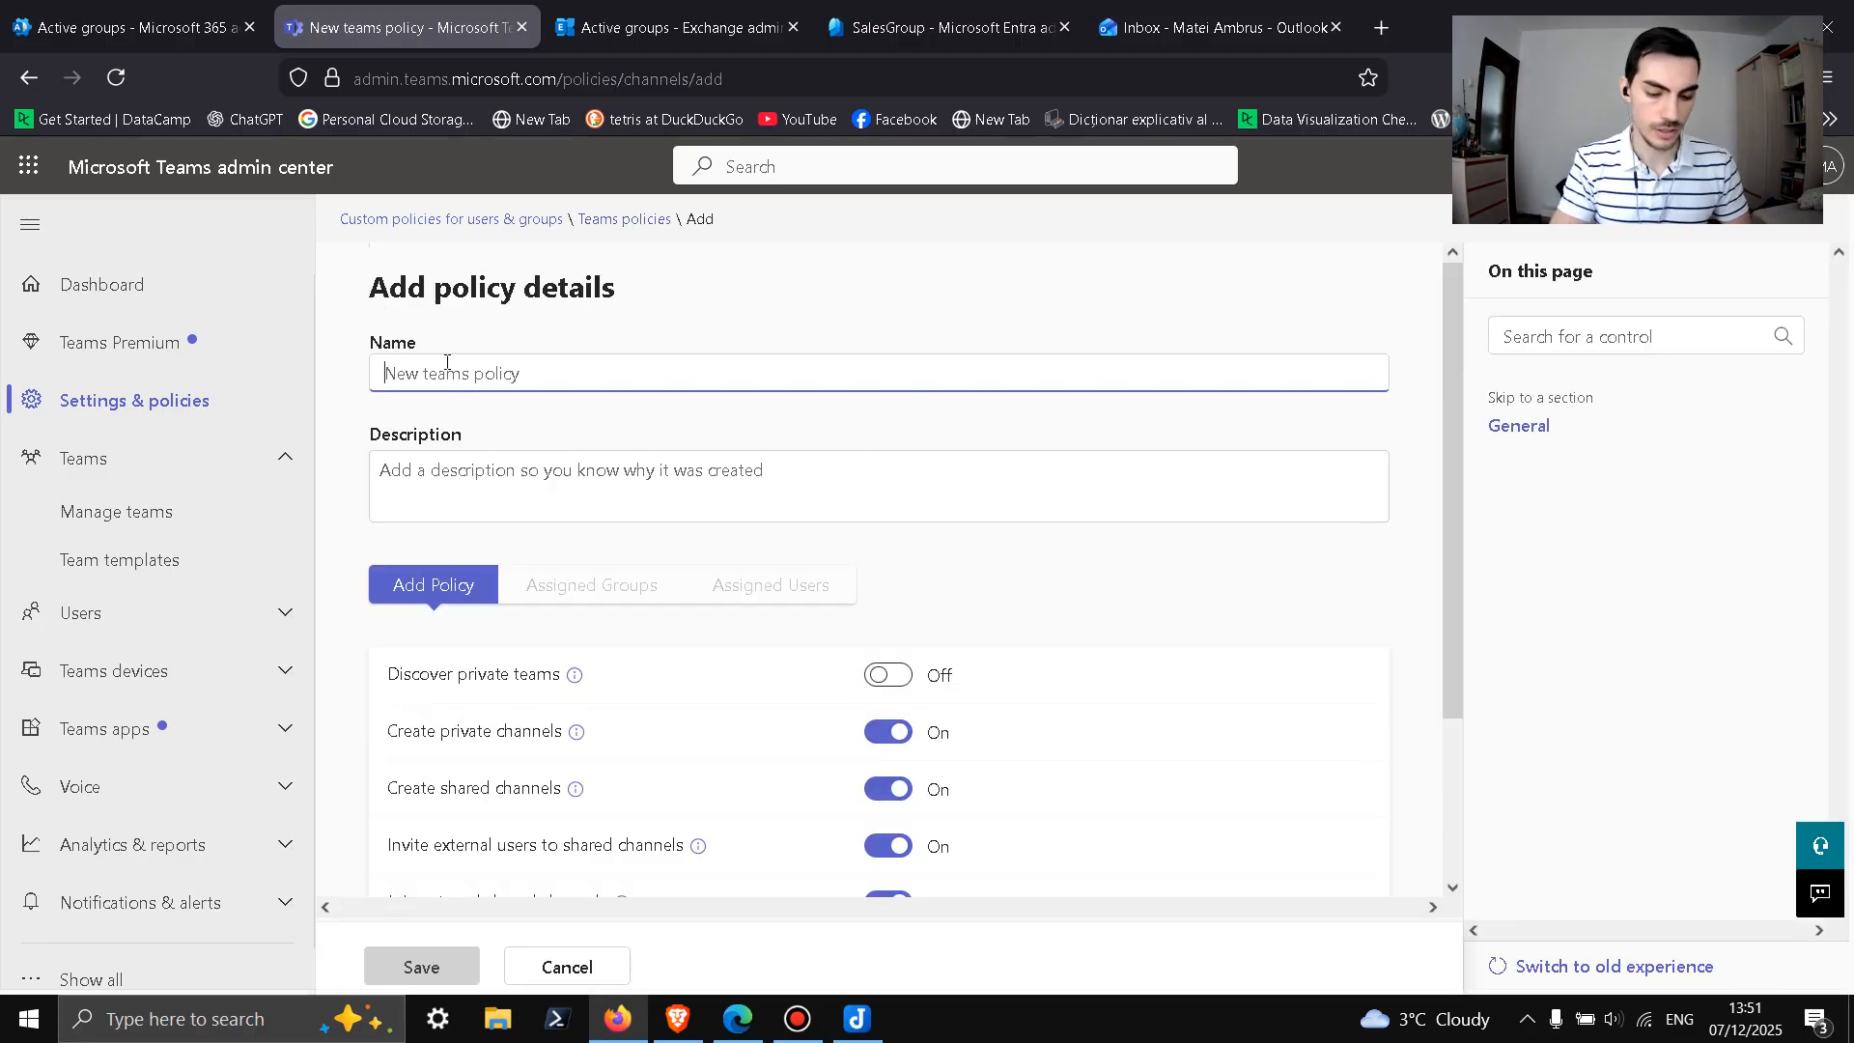
type("SalesGroupPolicy")
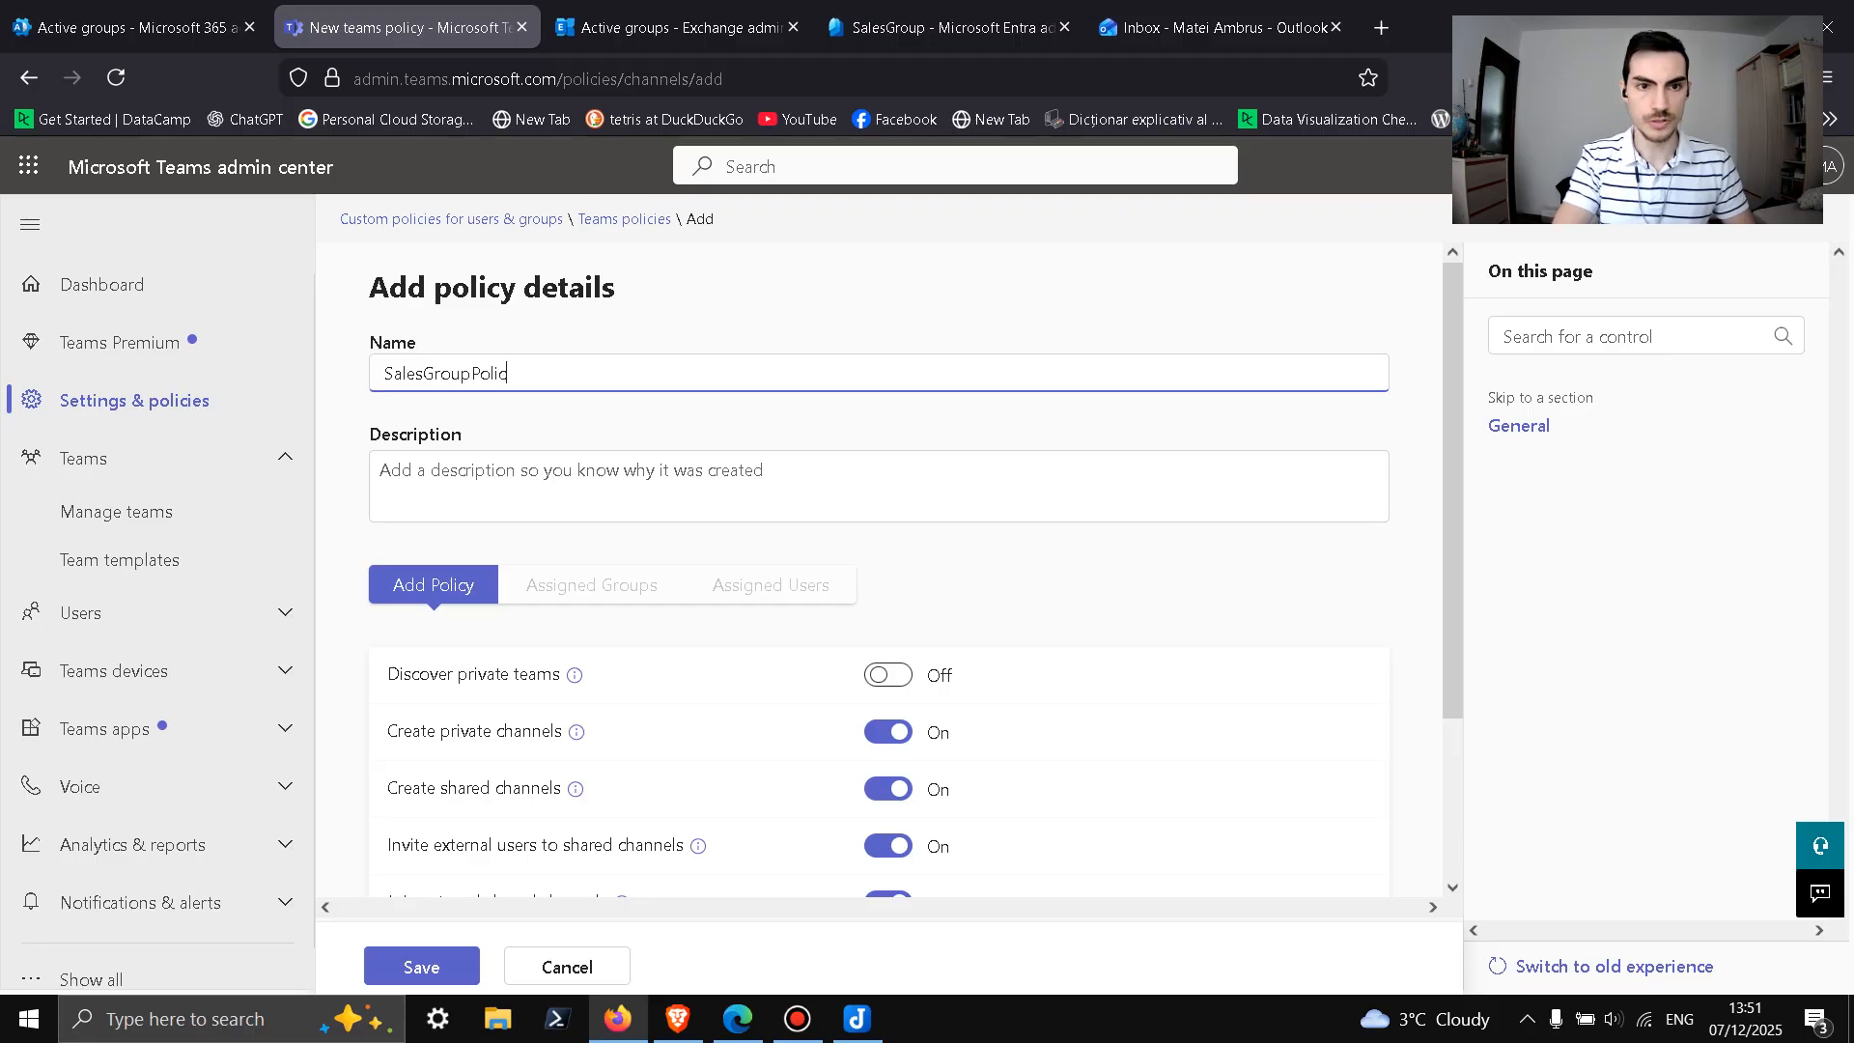
left_click(493, 480)
left_click(554, 364)
key("ctrl+a")
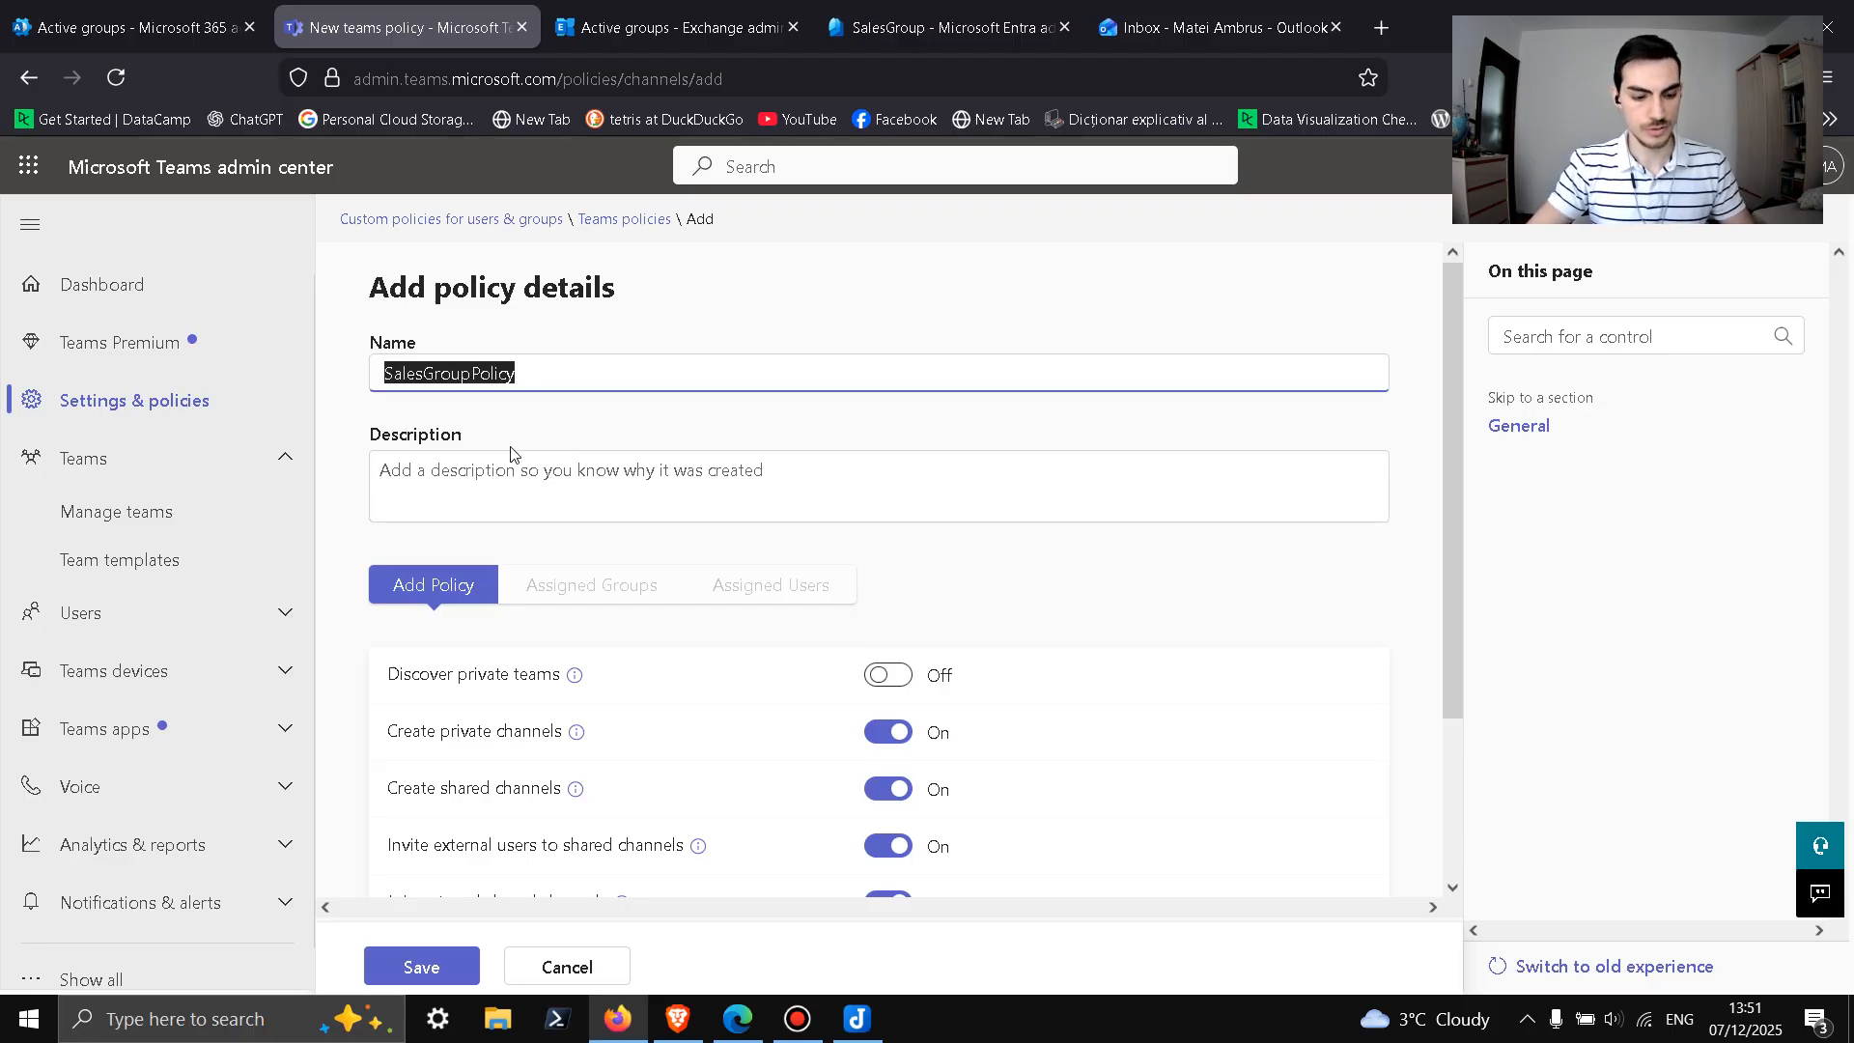
key("ctrl+c")
left_click(497, 475)
key("ctrl+v")
Step: Save SalesGroupPolicy and view its Assigned Groups
scroll(540, 565, "down", 2)
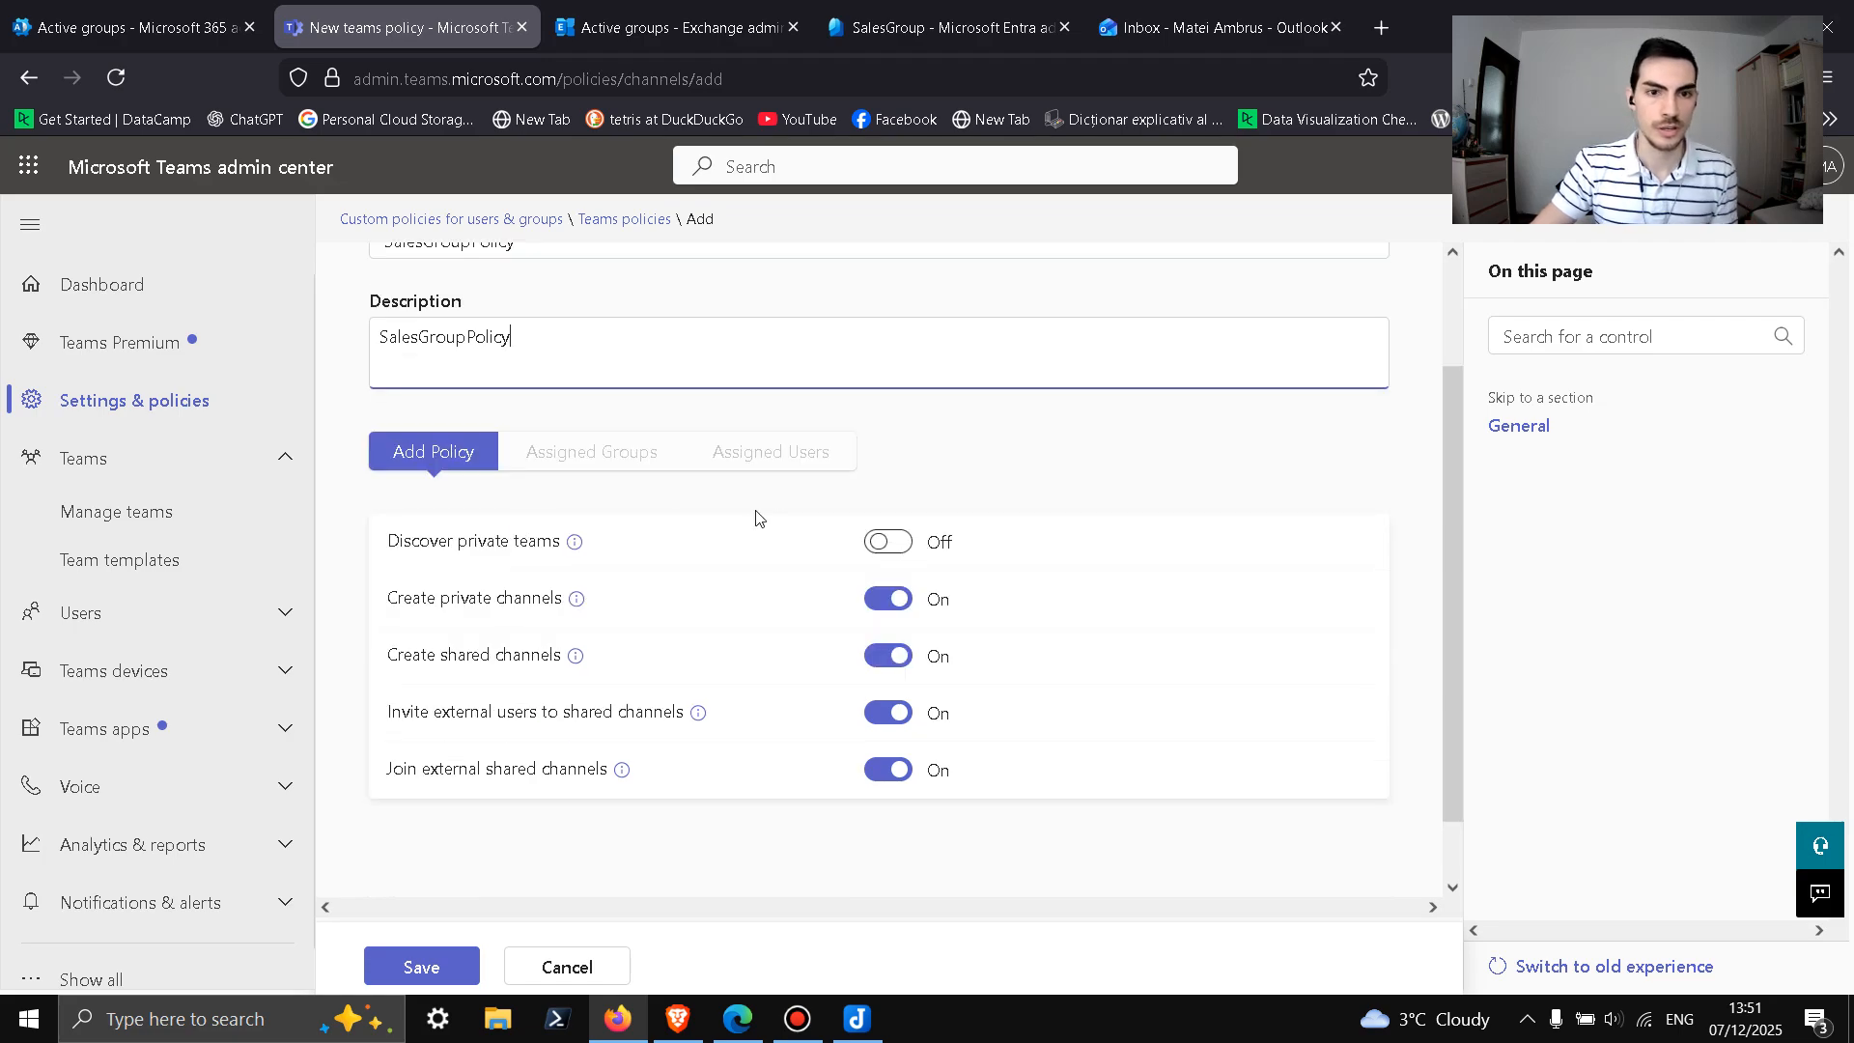
scroll(676, 502, "down", 1)
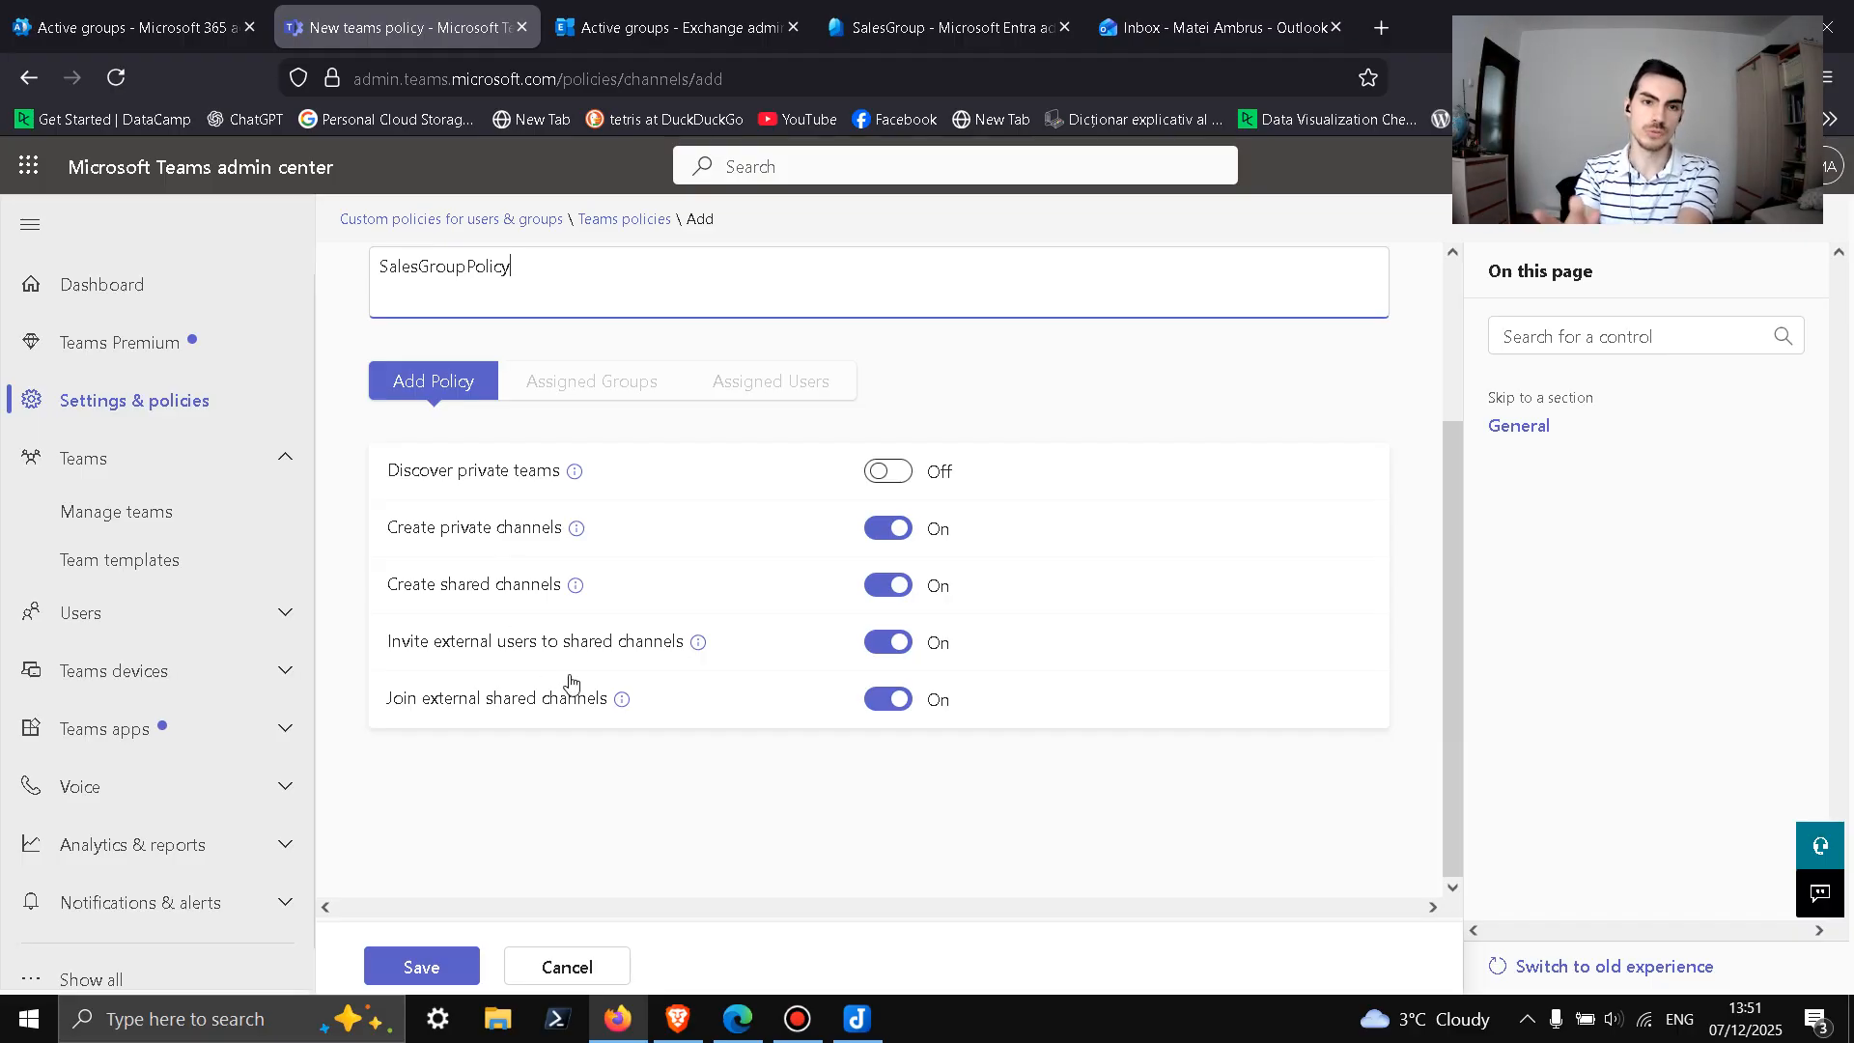
left_click(444, 965)
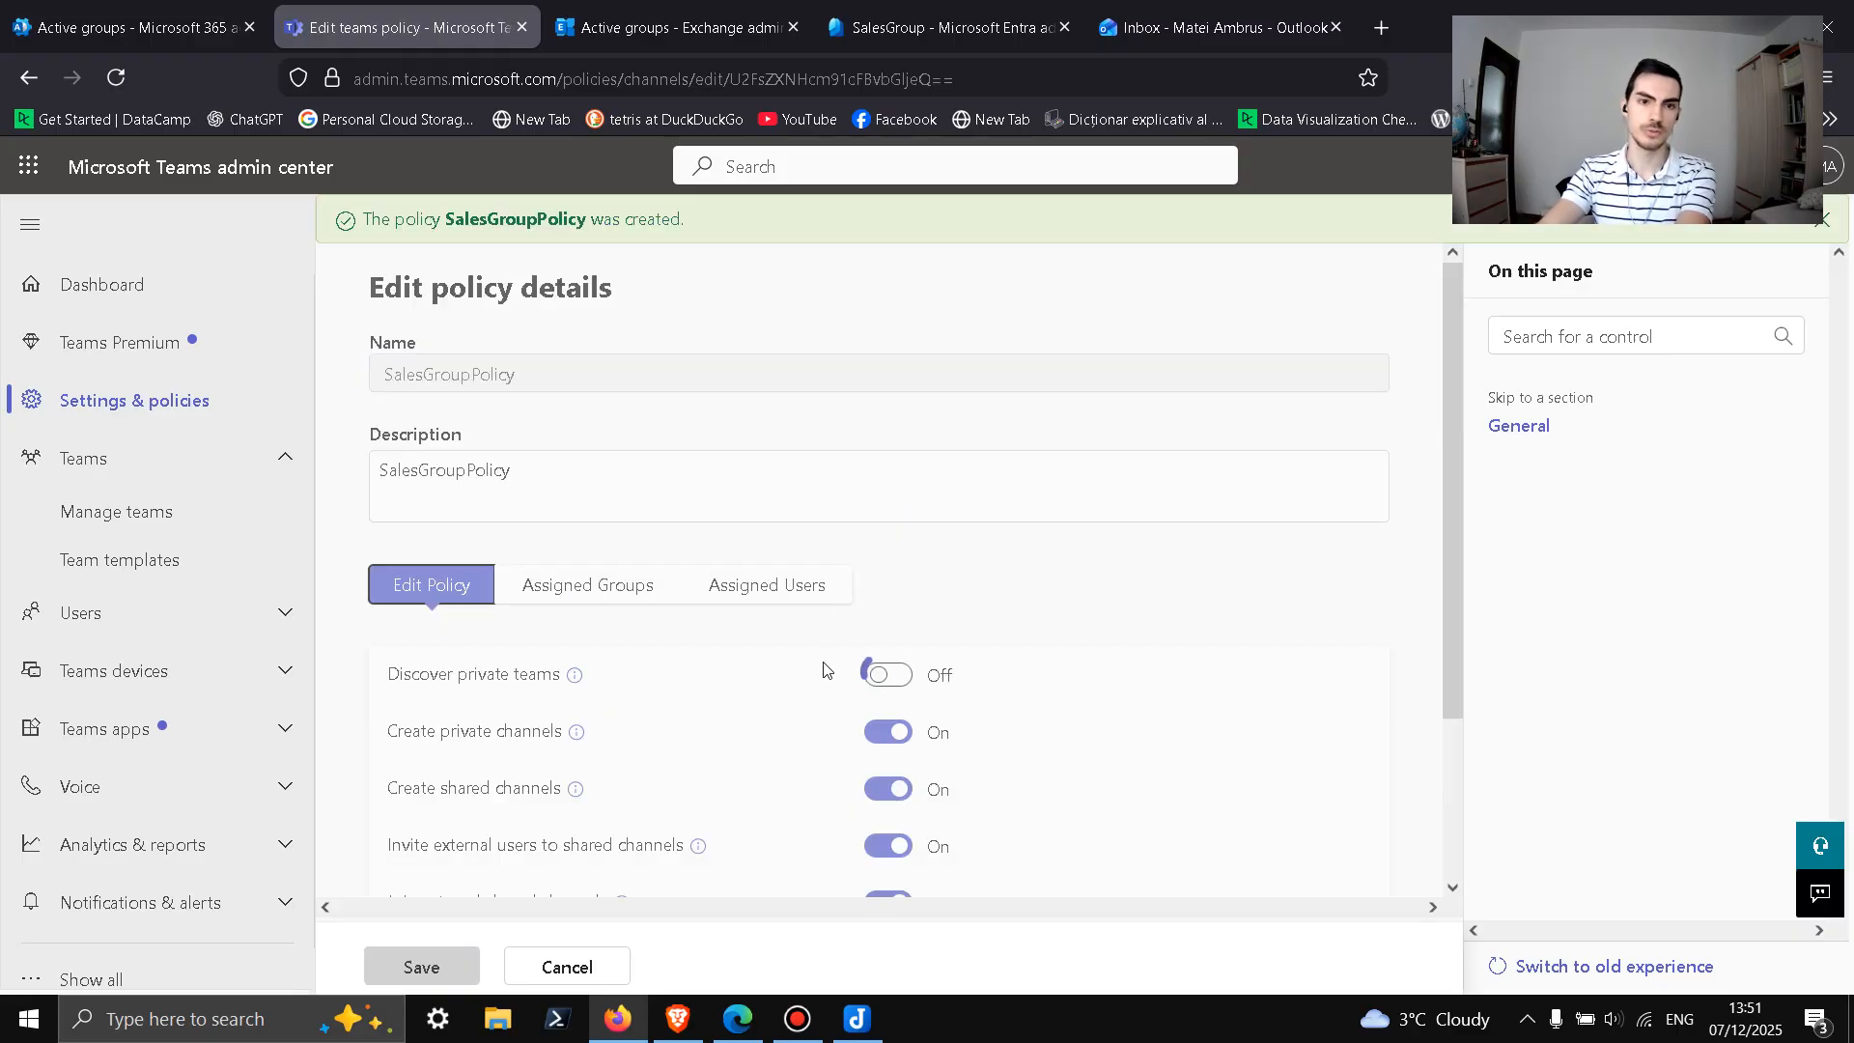
scroll(609, 736, "down", 2)
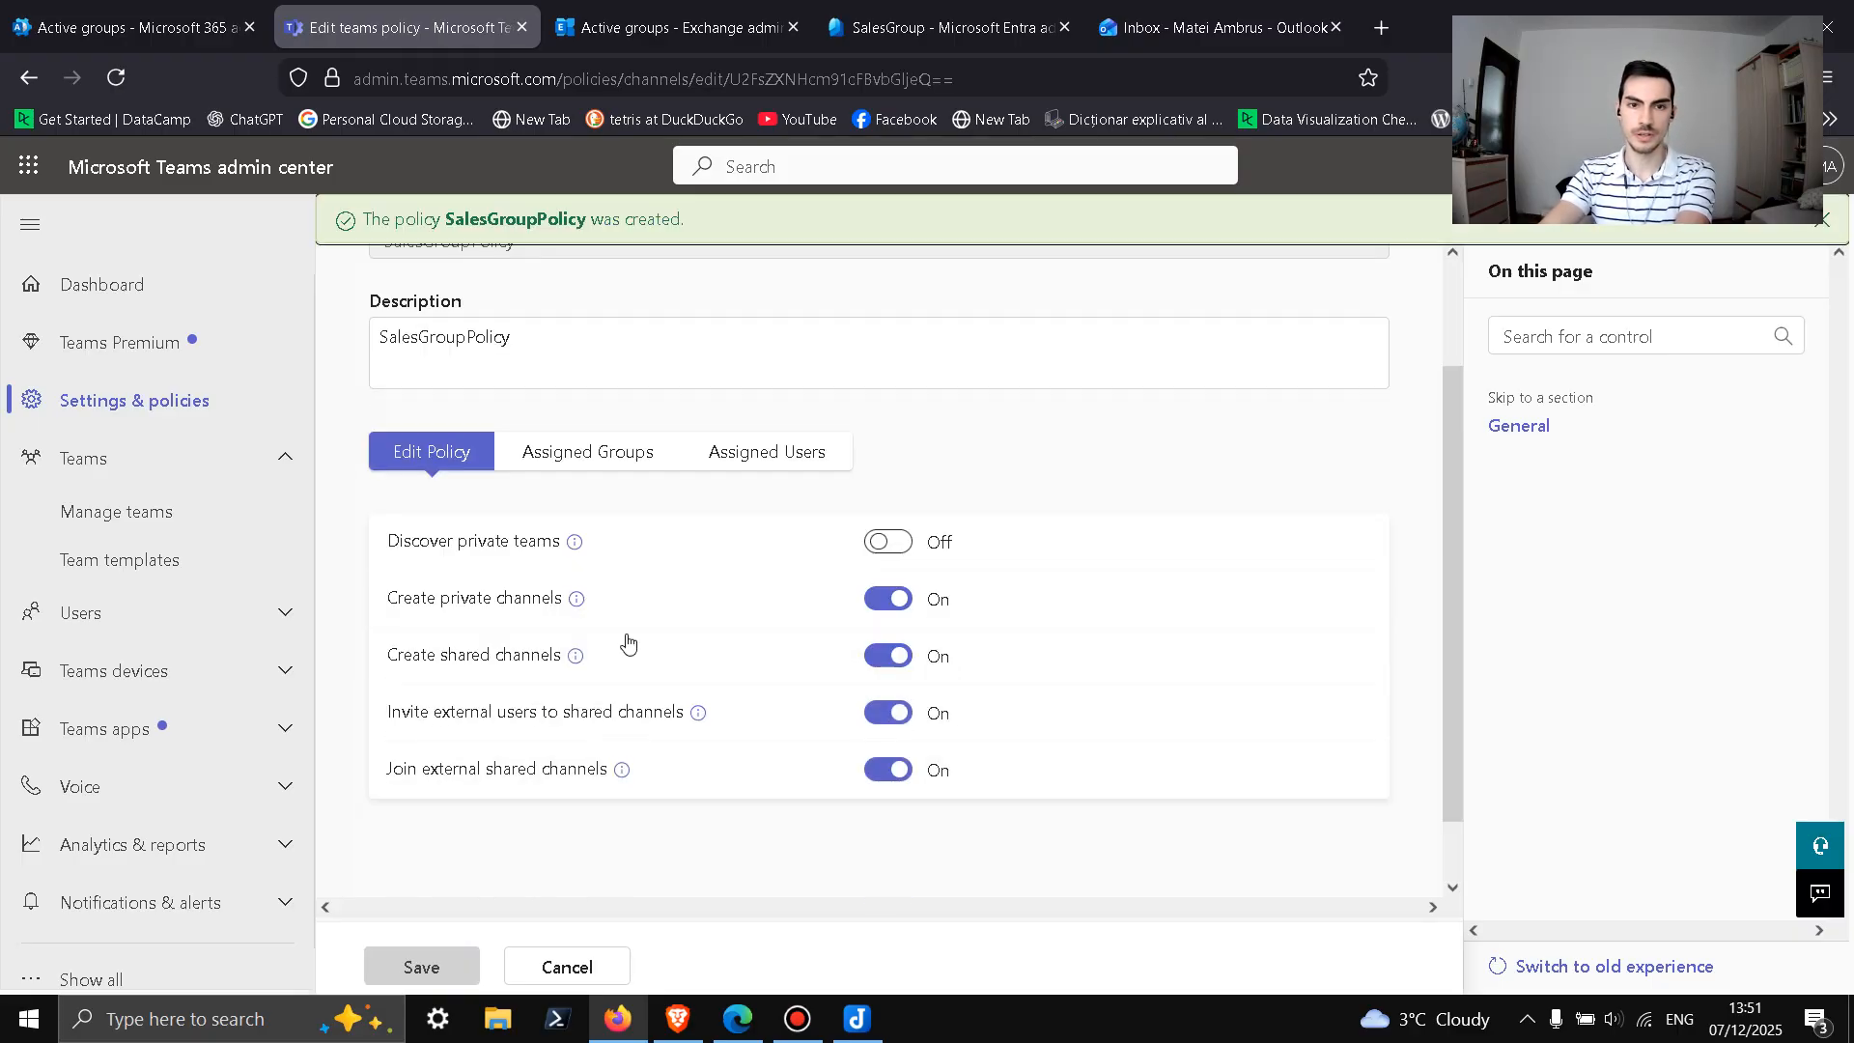
left_click(609, 462)
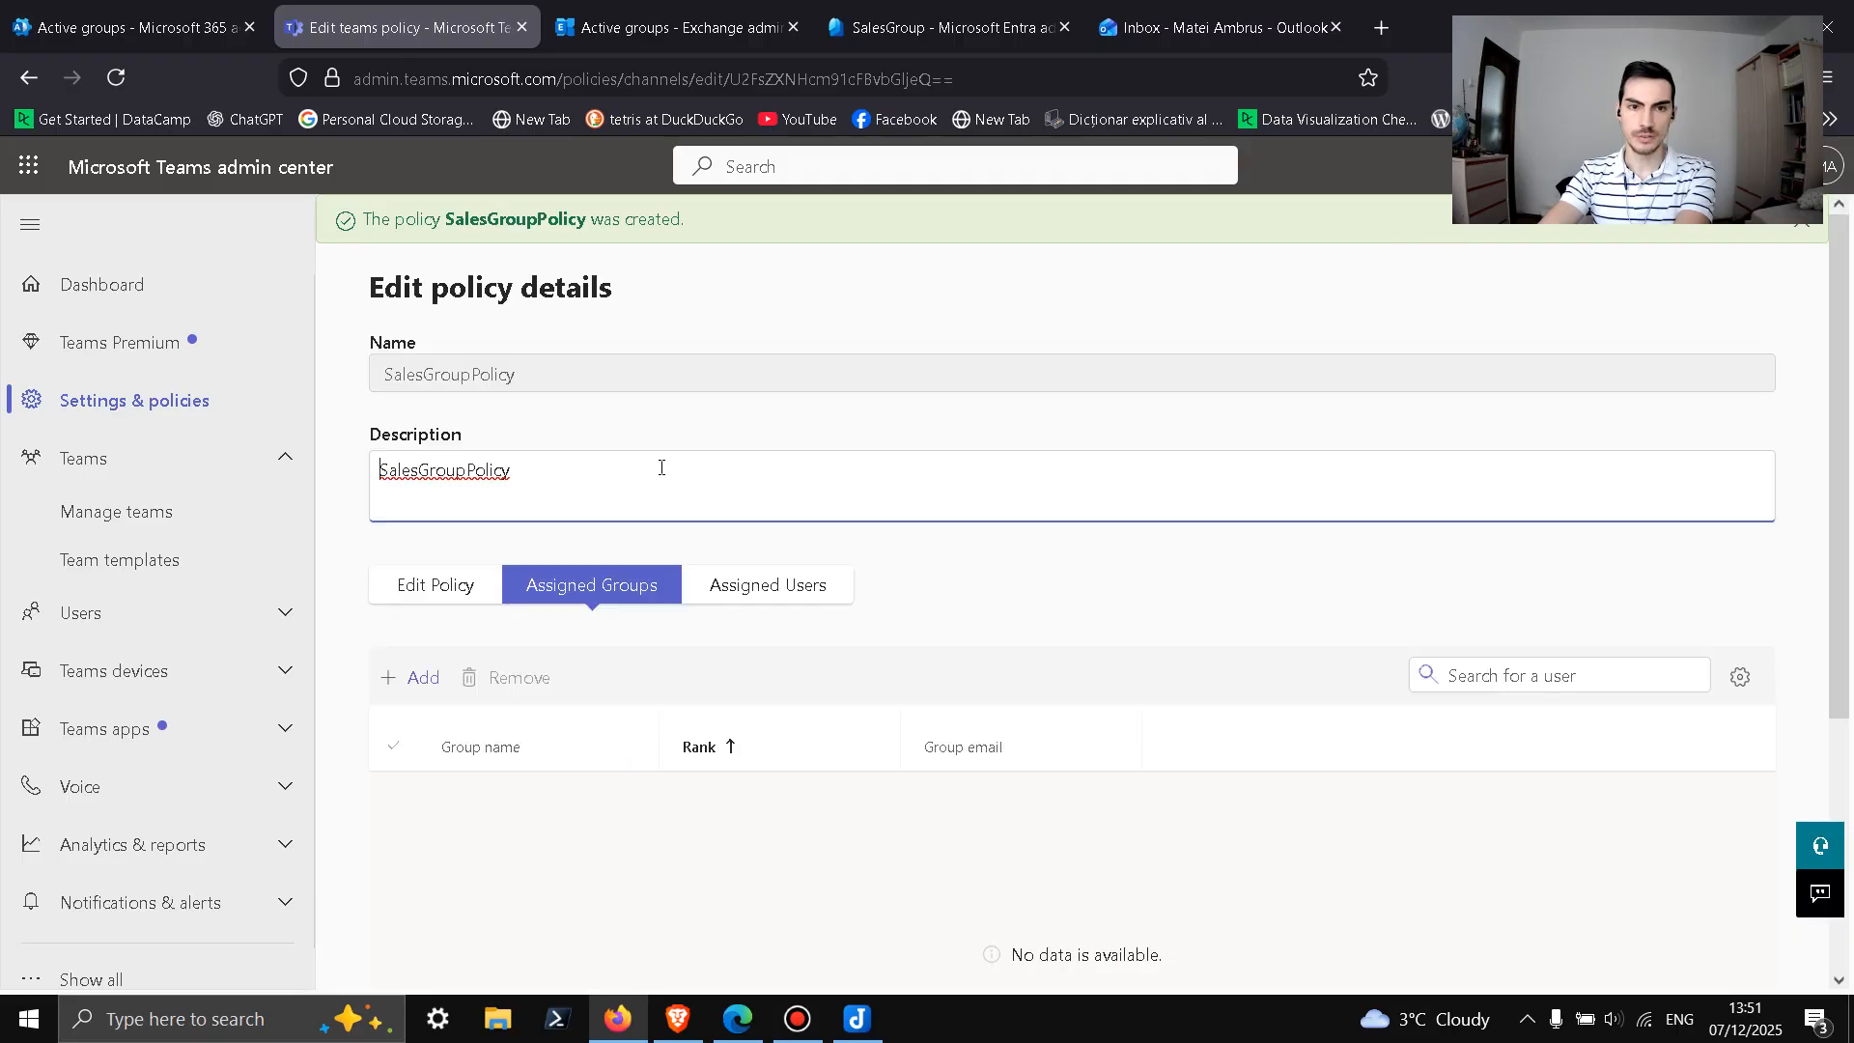
Step: Assign SalesGroupPolicy to SalesGroup at rank 1 and confirm past the delay warning
left_click(405, 591)
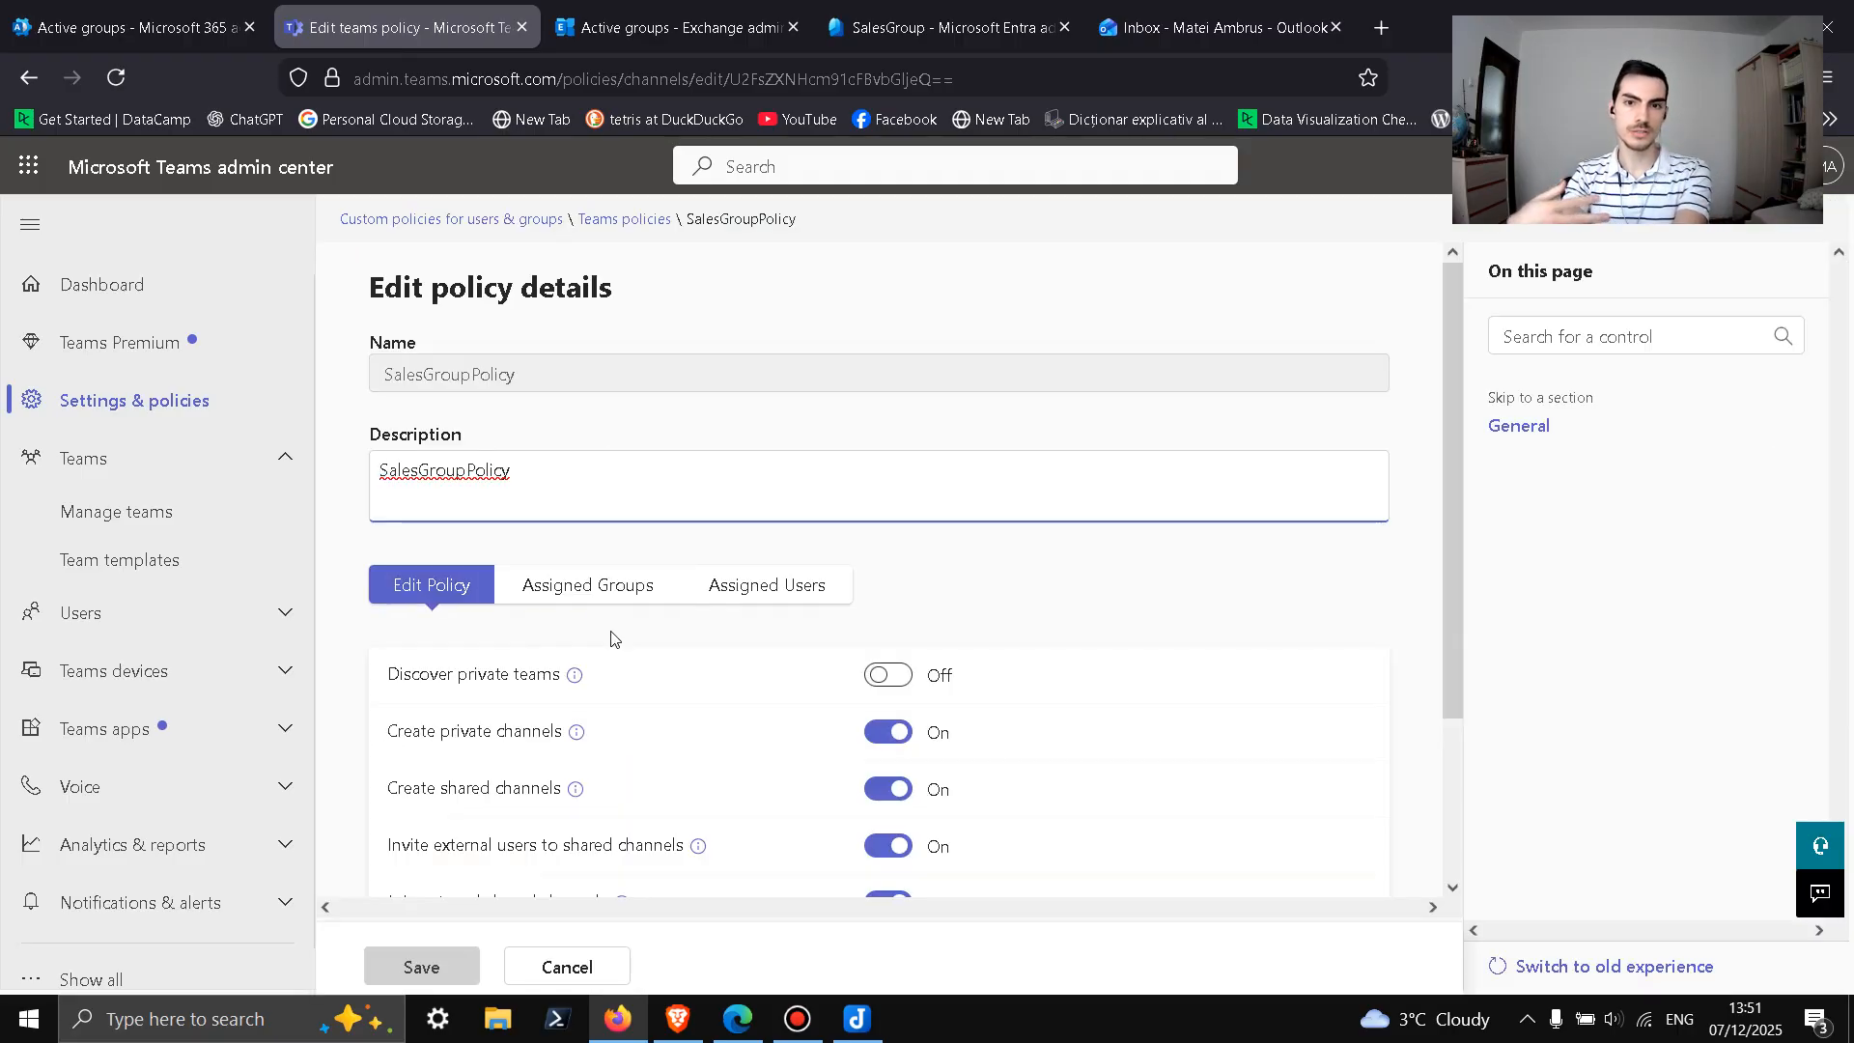
left_click(560, 606)
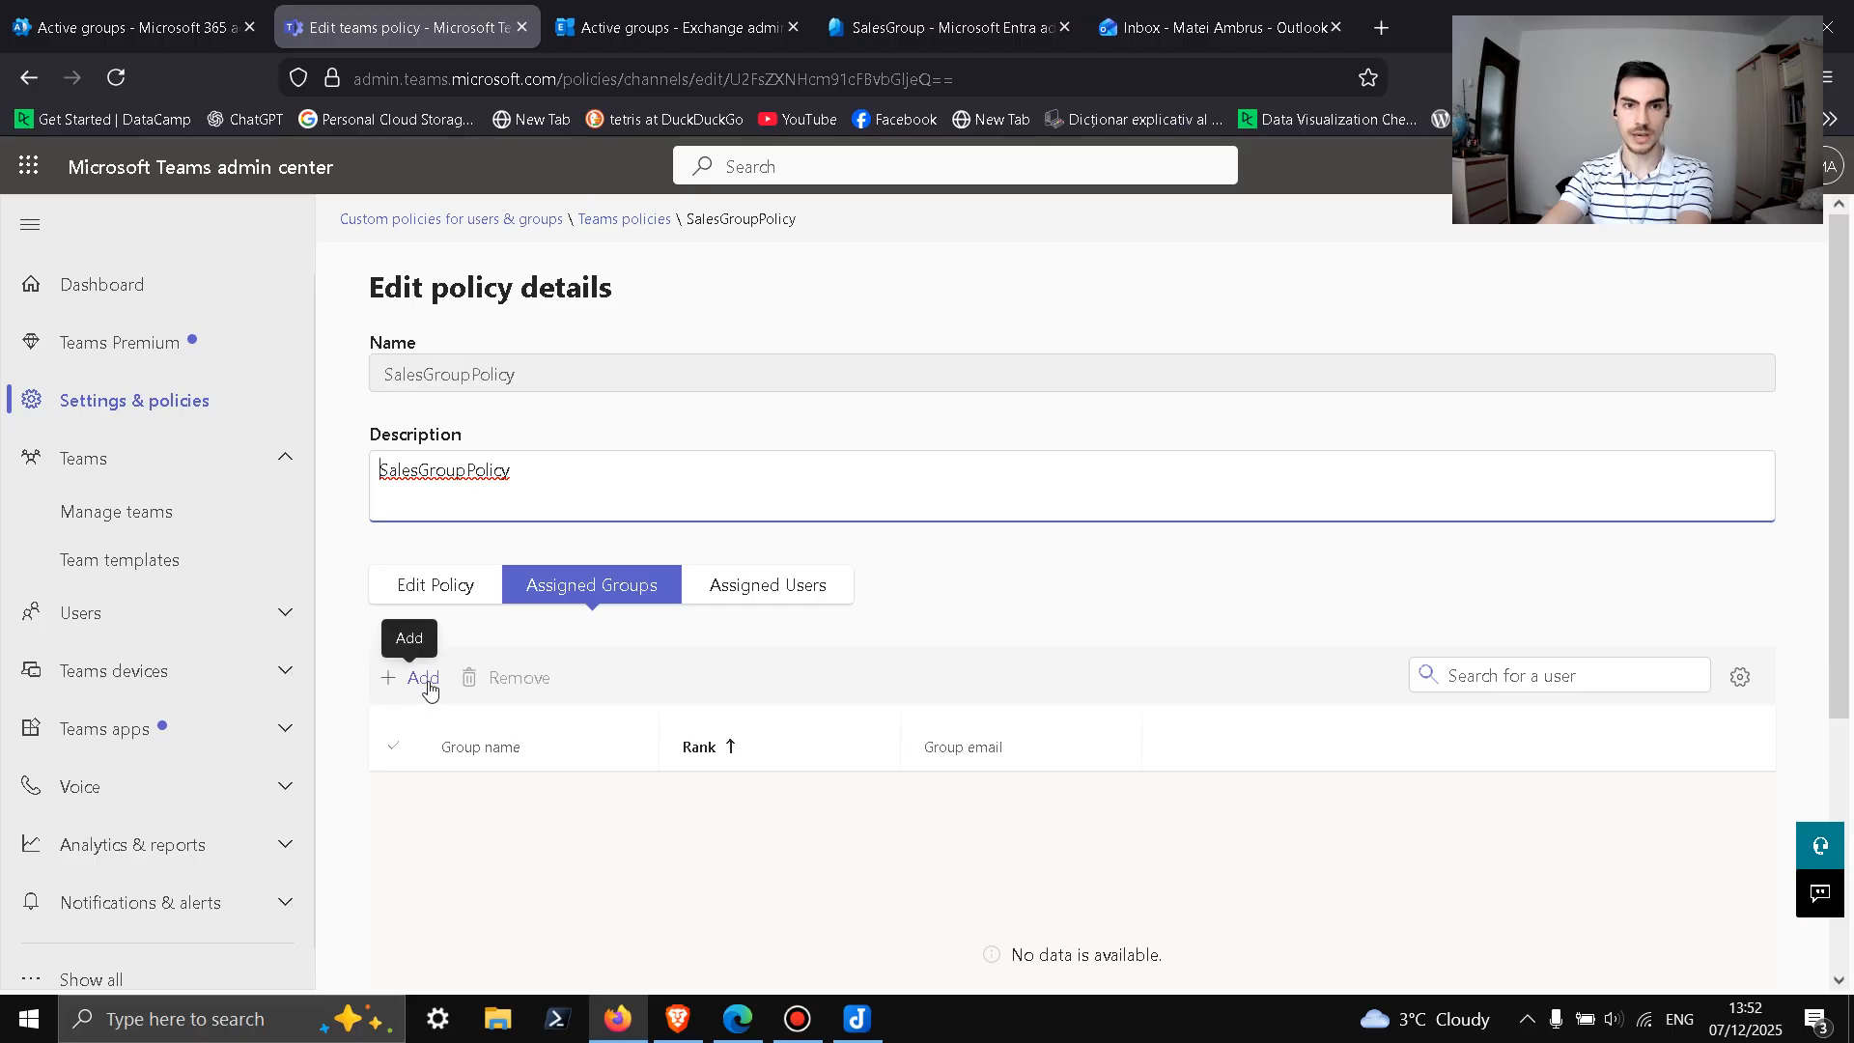
left_click(449, 585)
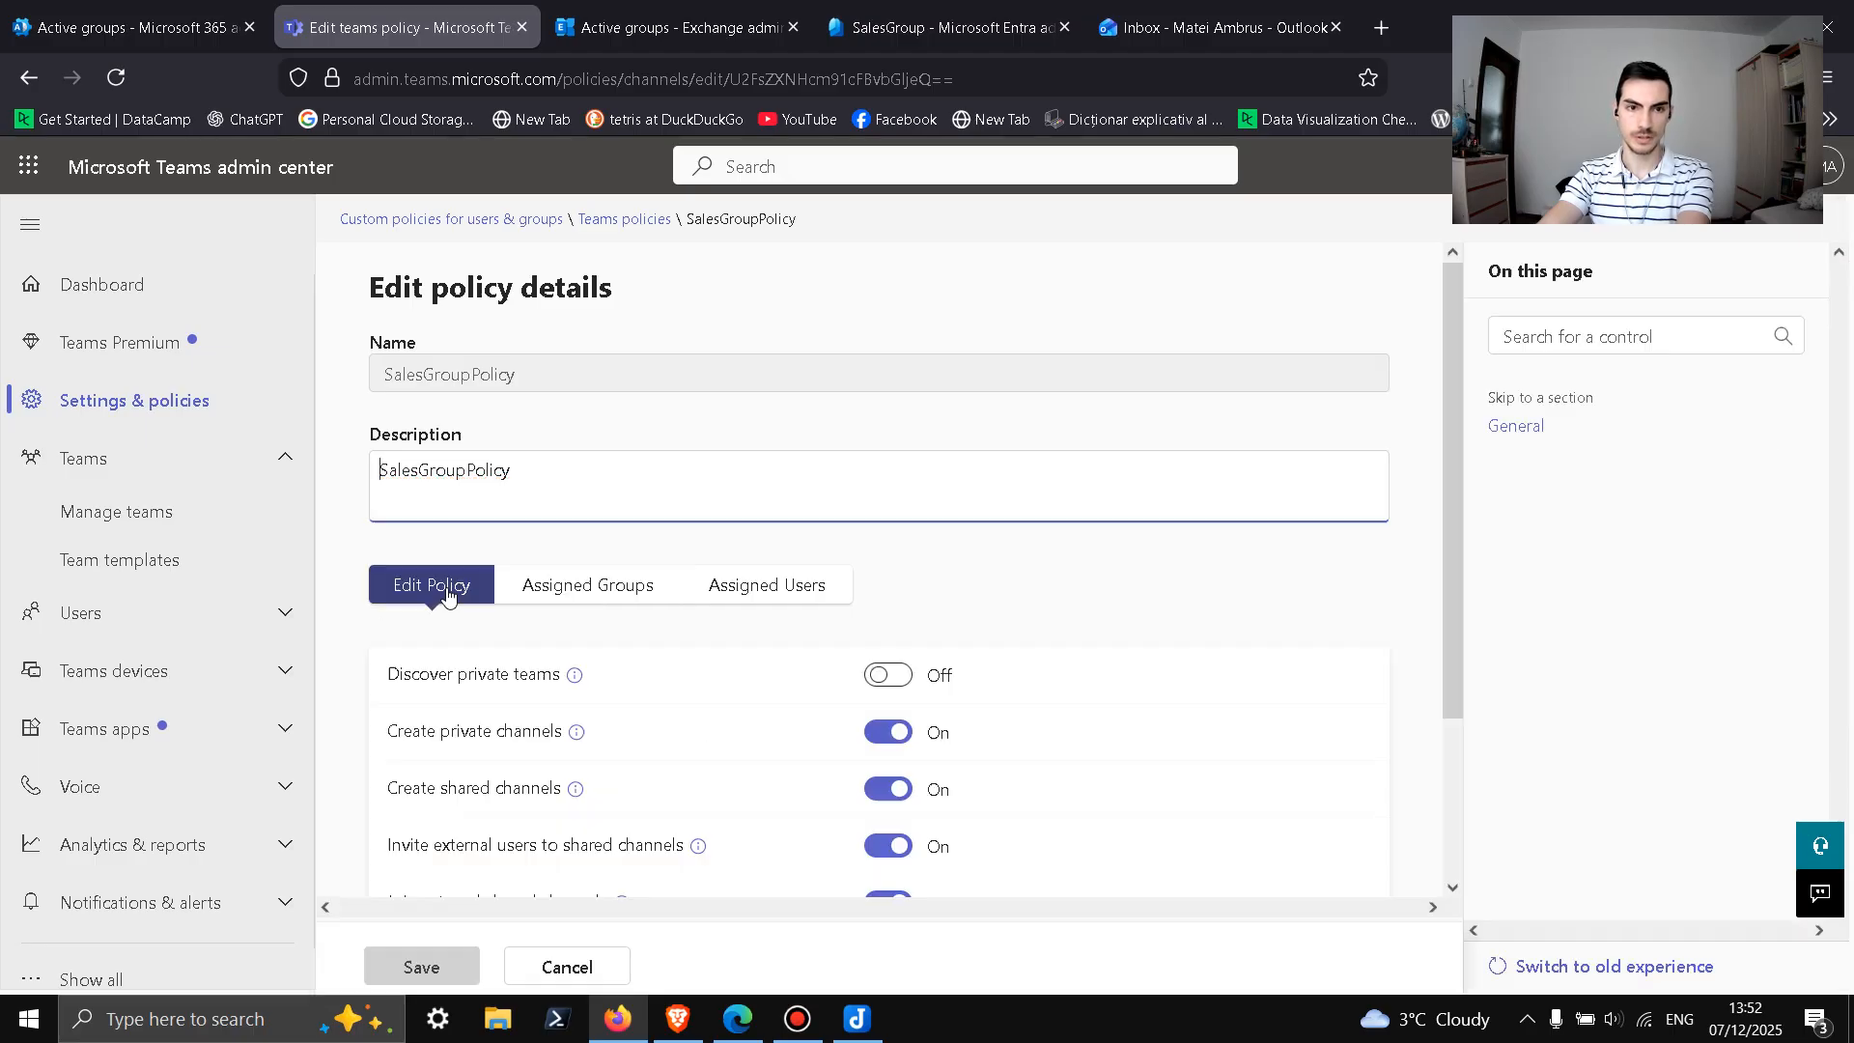
left_click(565, 597)
left_click(423, 679)
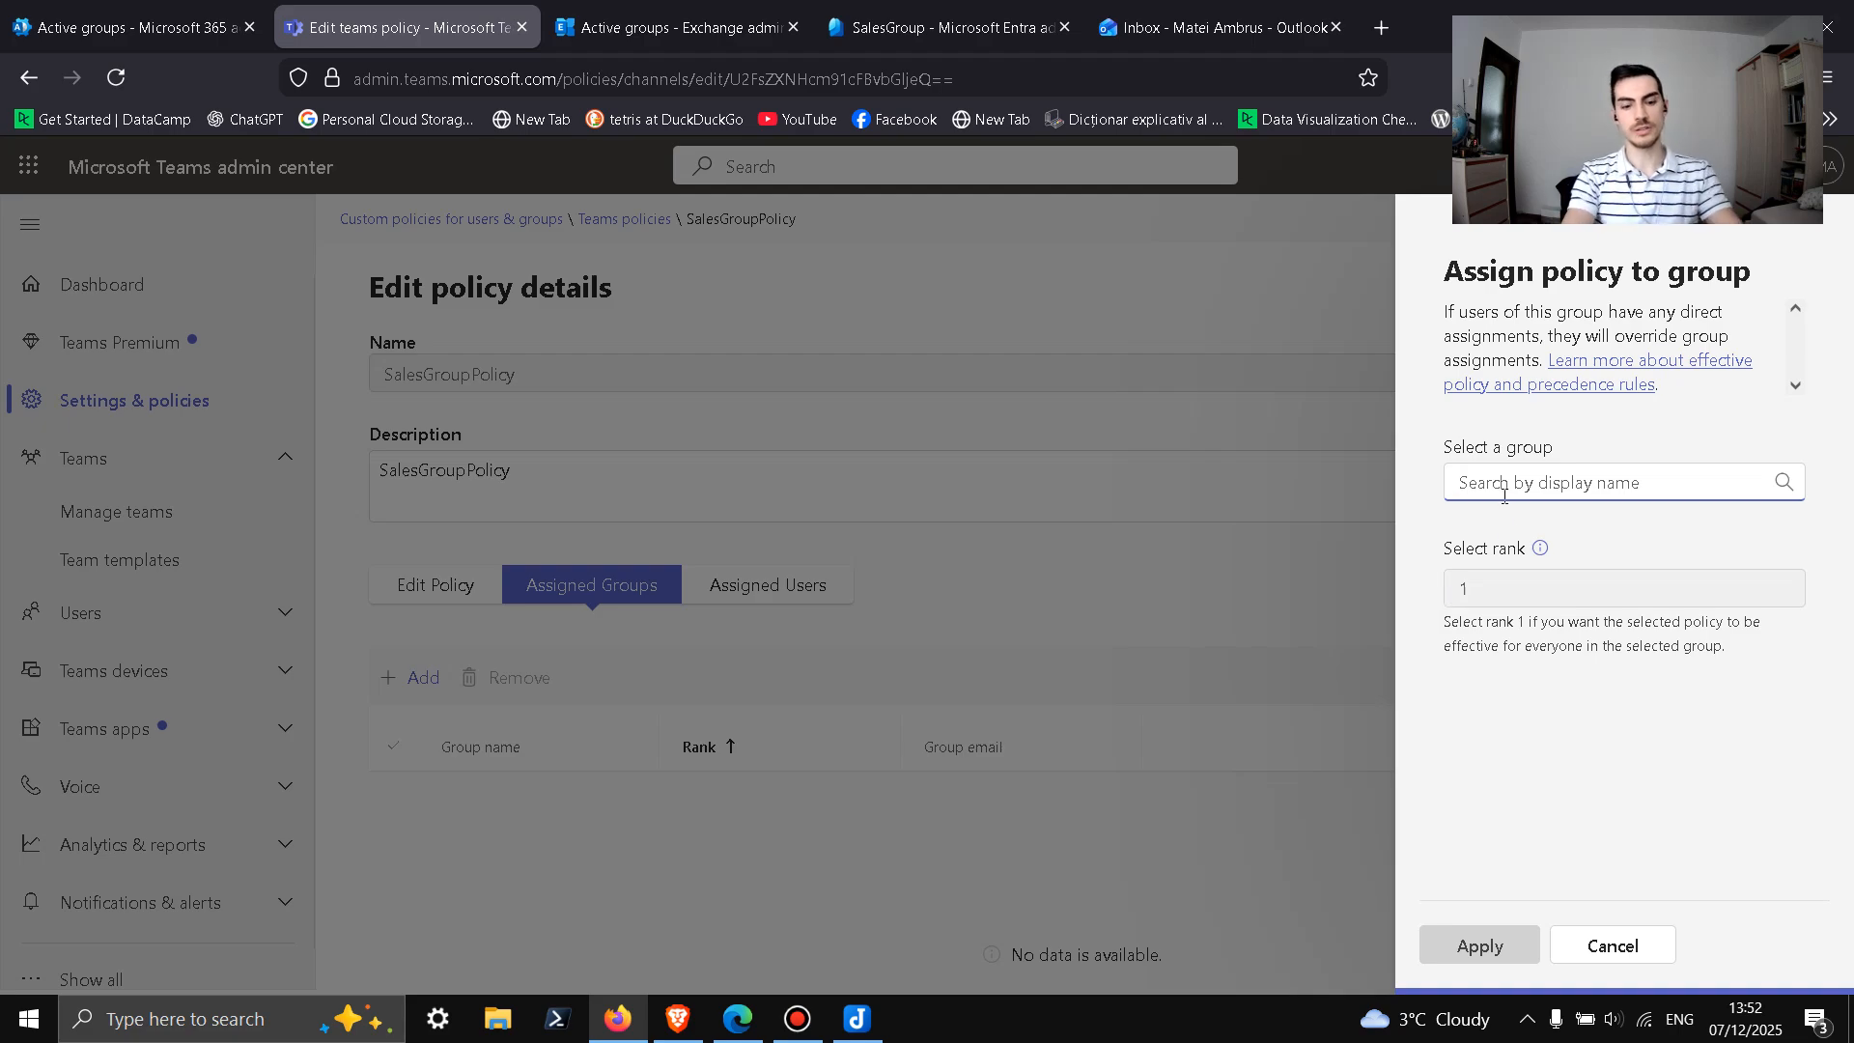
type("Sales")
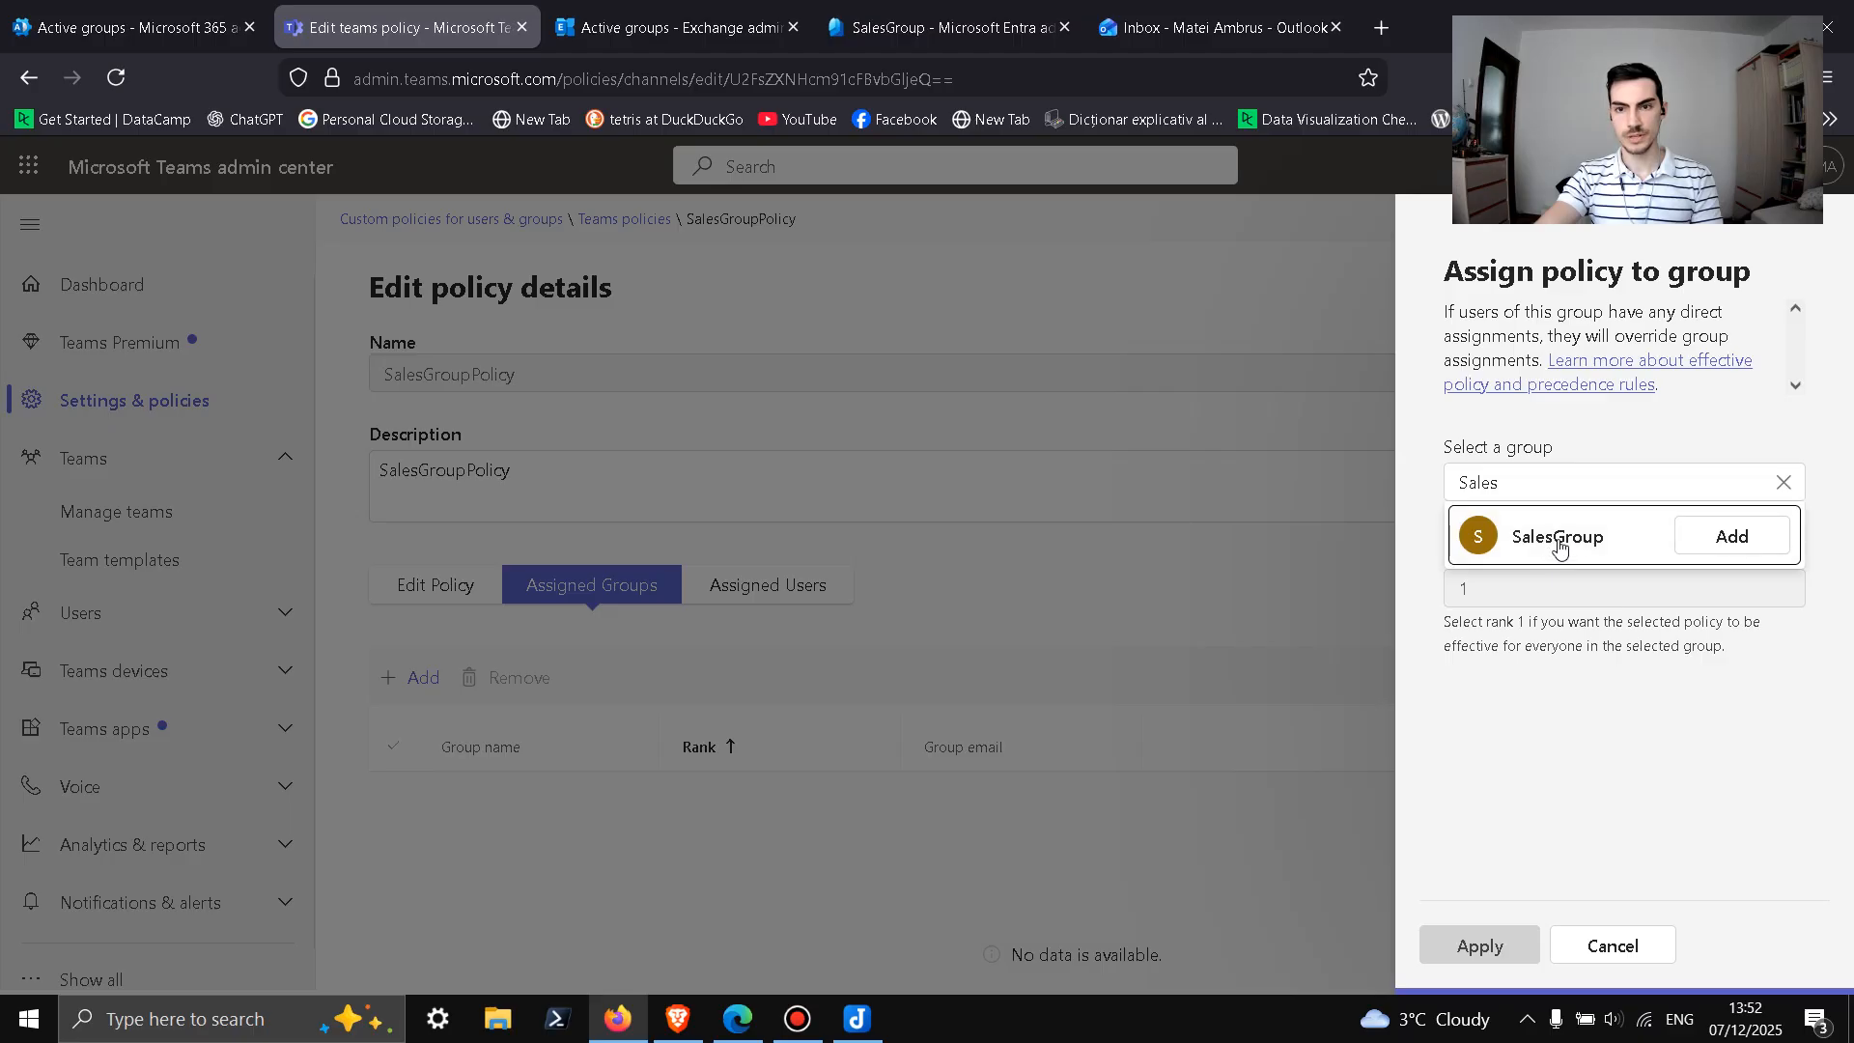
left_click(1715, 546)
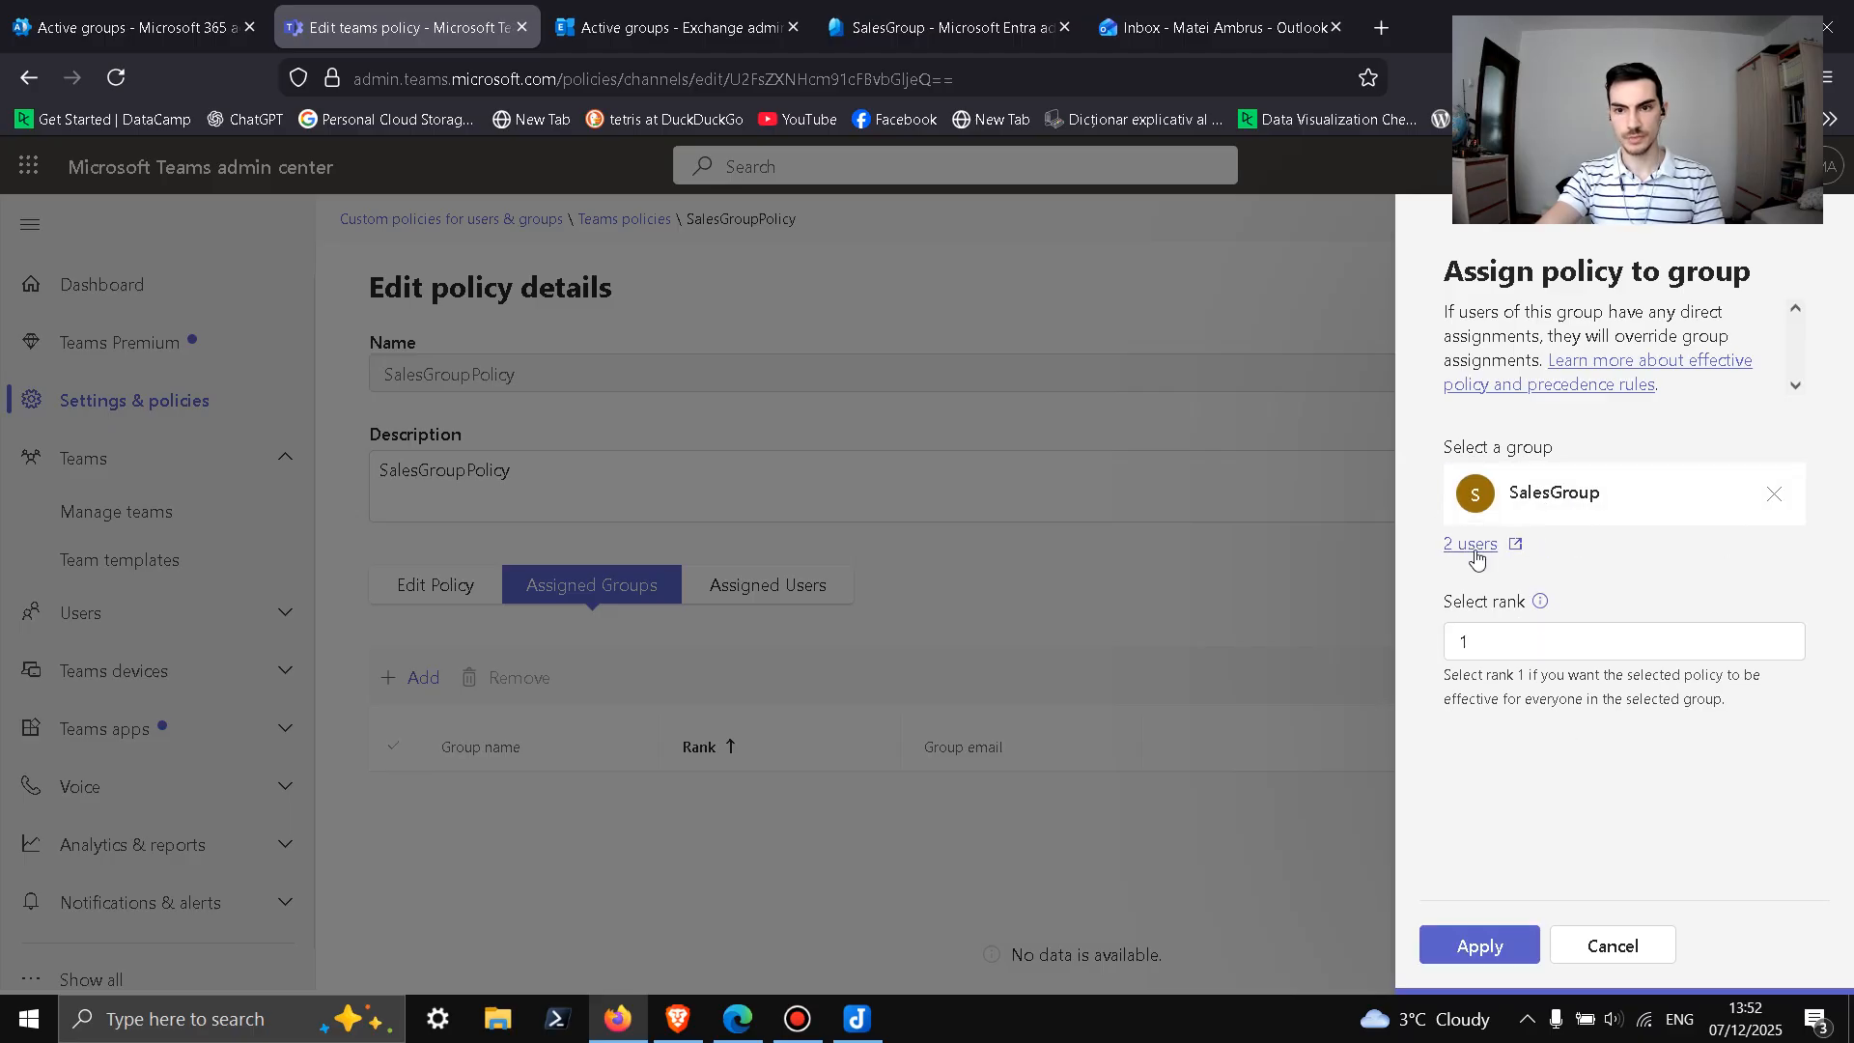
left_click(1480, 946)
left_click(1041, 659)
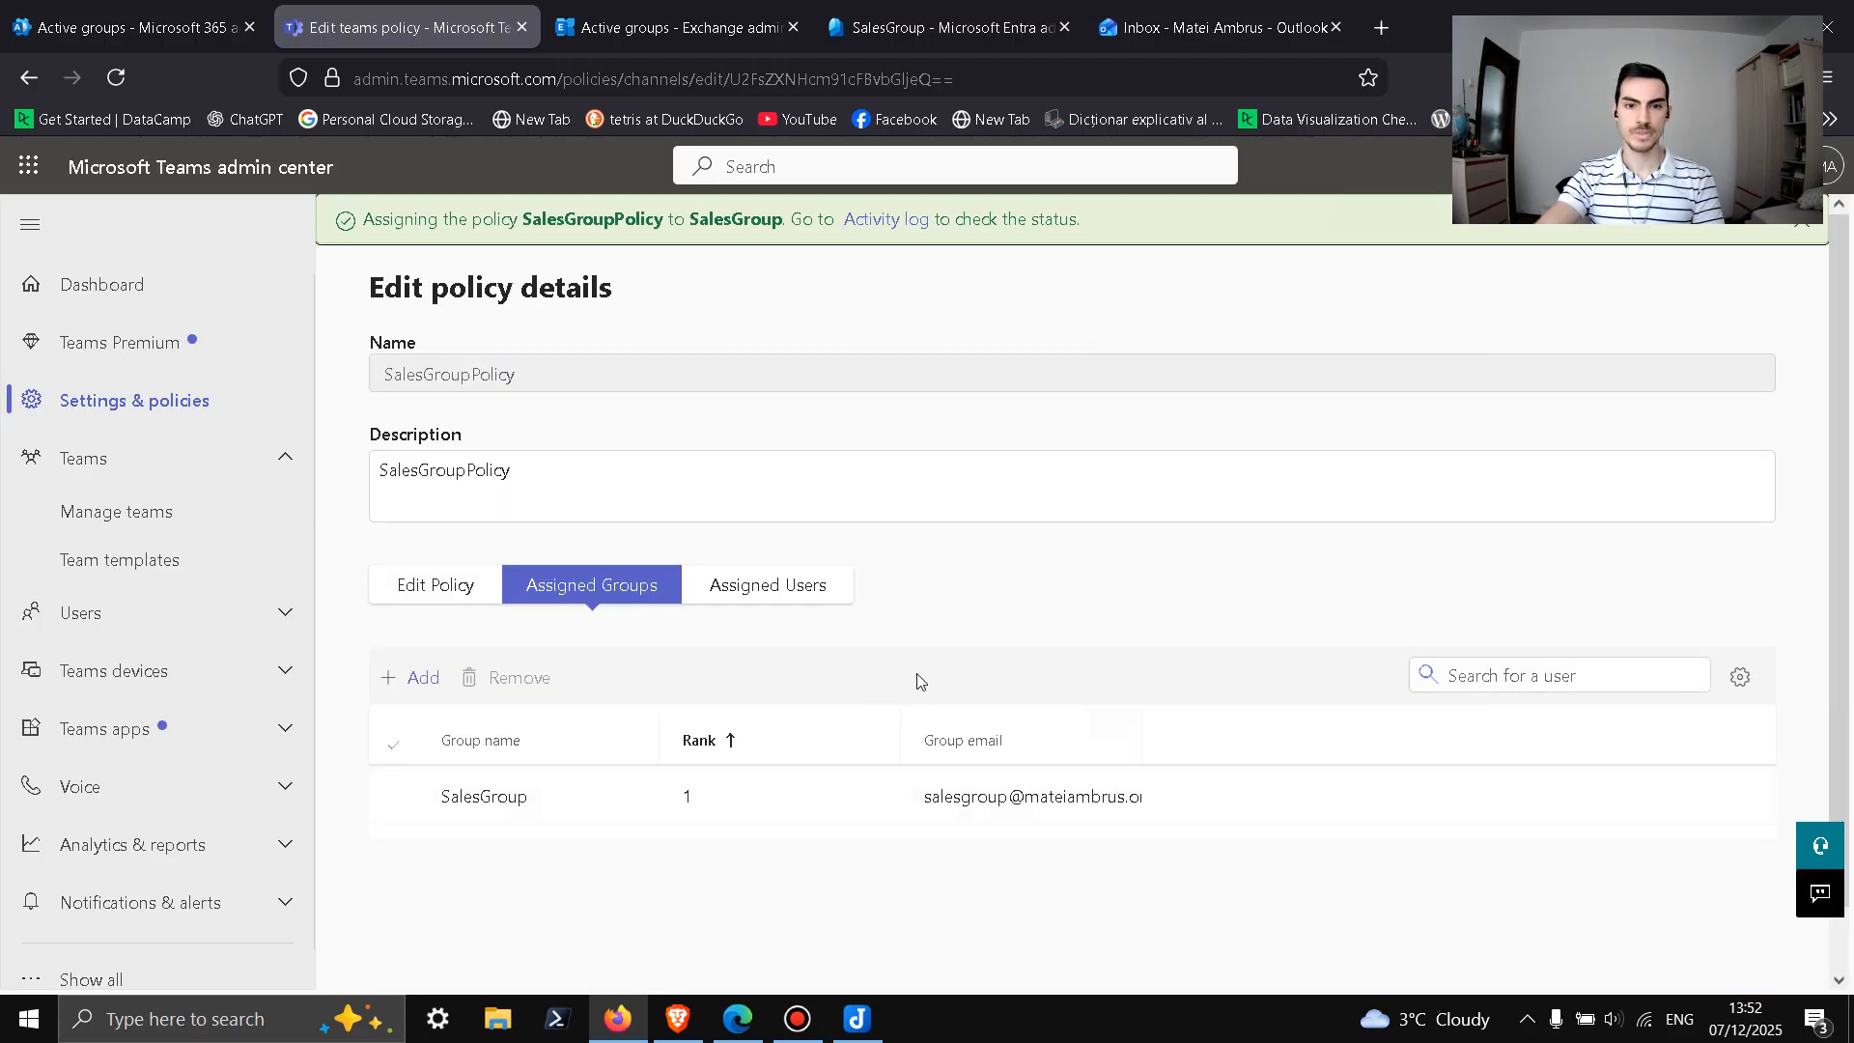
scroll(908, 688, "down", 1)
scroll(560, 733, "up", 1)
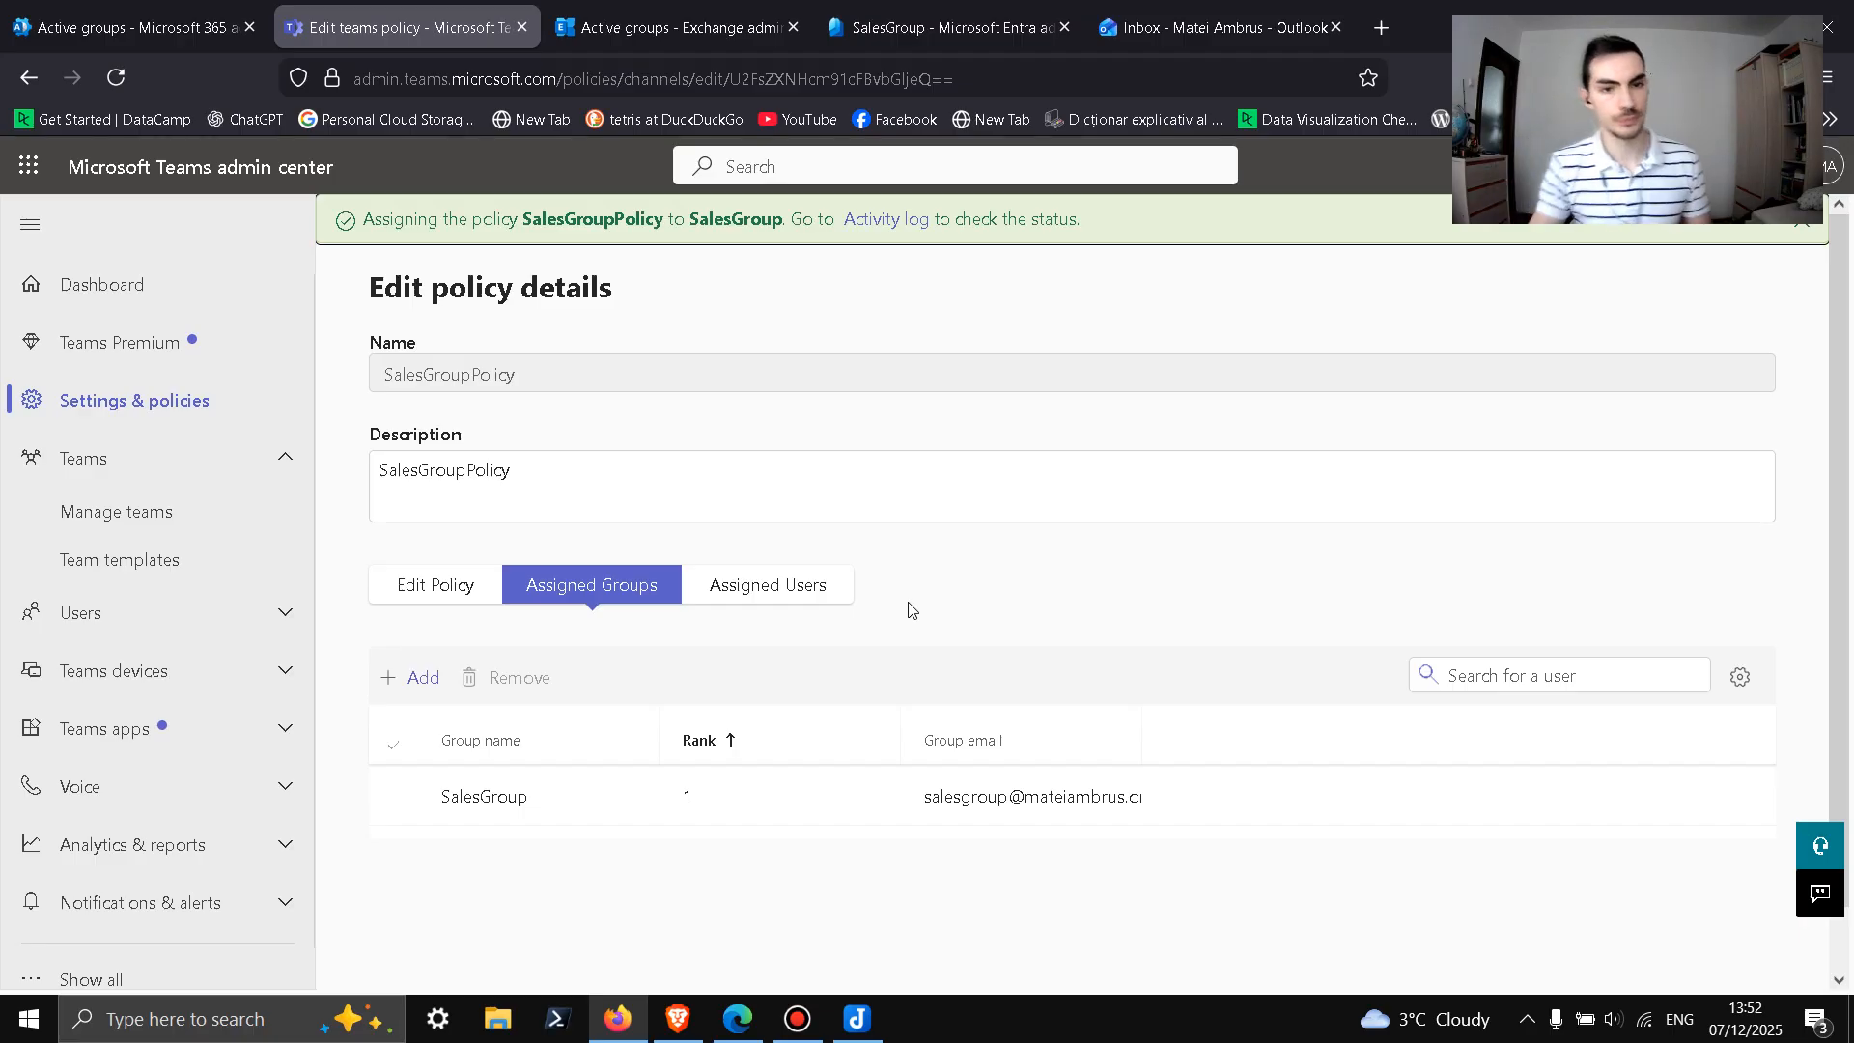
Step: Check that SalesGroup appears under Teams group policy assignments, then return to the Teams policies list
left_click(249, 396)
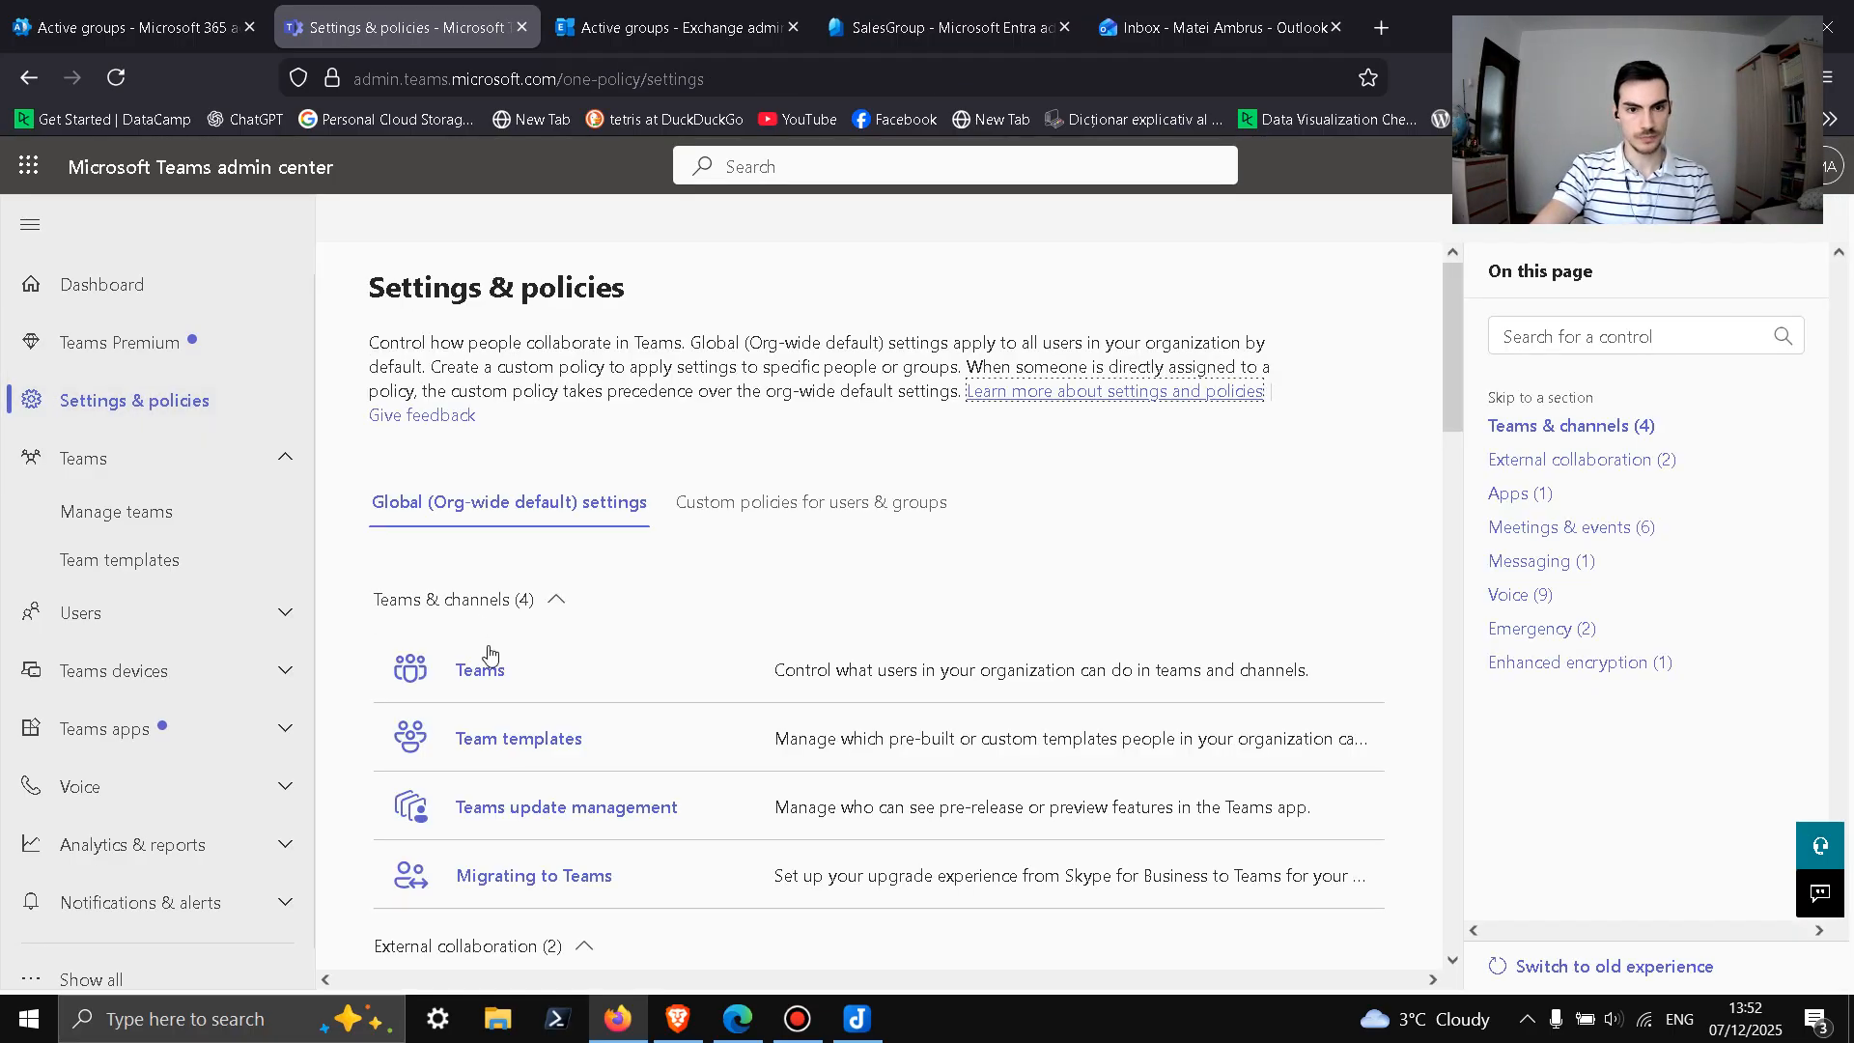
left_click(744, 504)
left_click(478, 669)
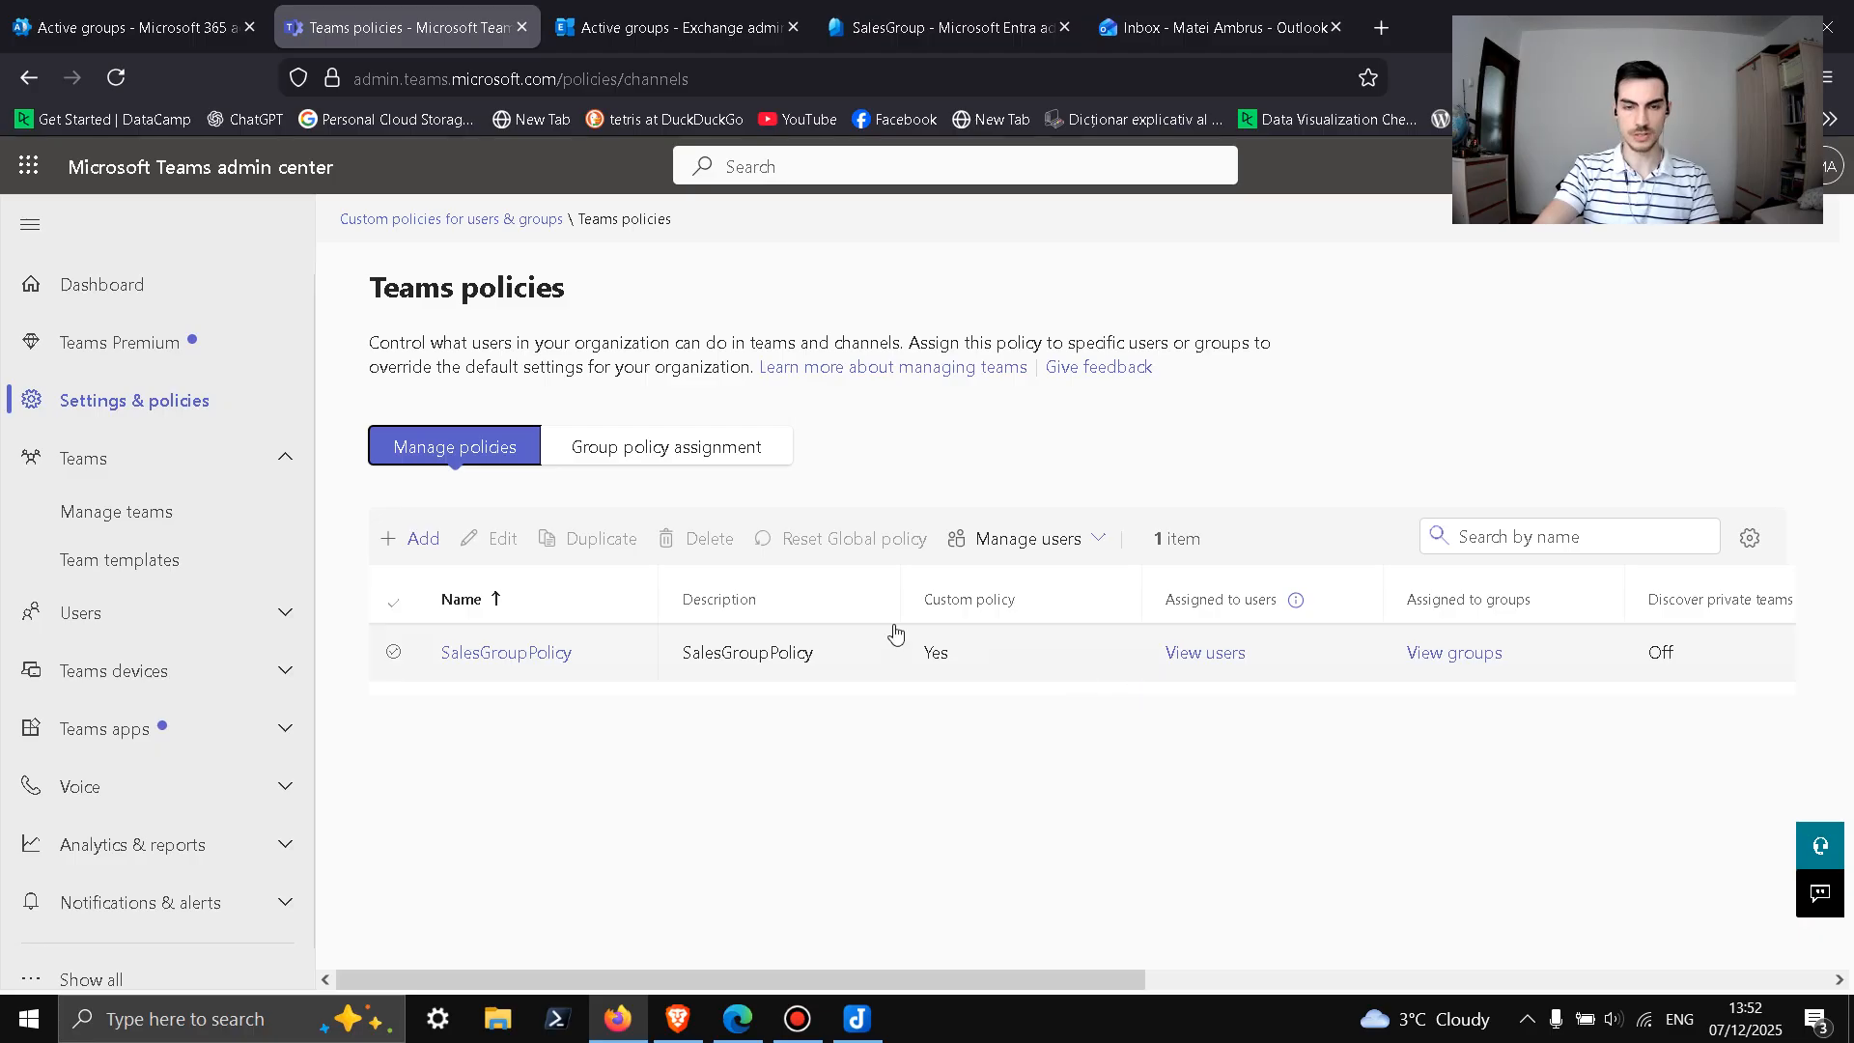
left_click(702, 455)
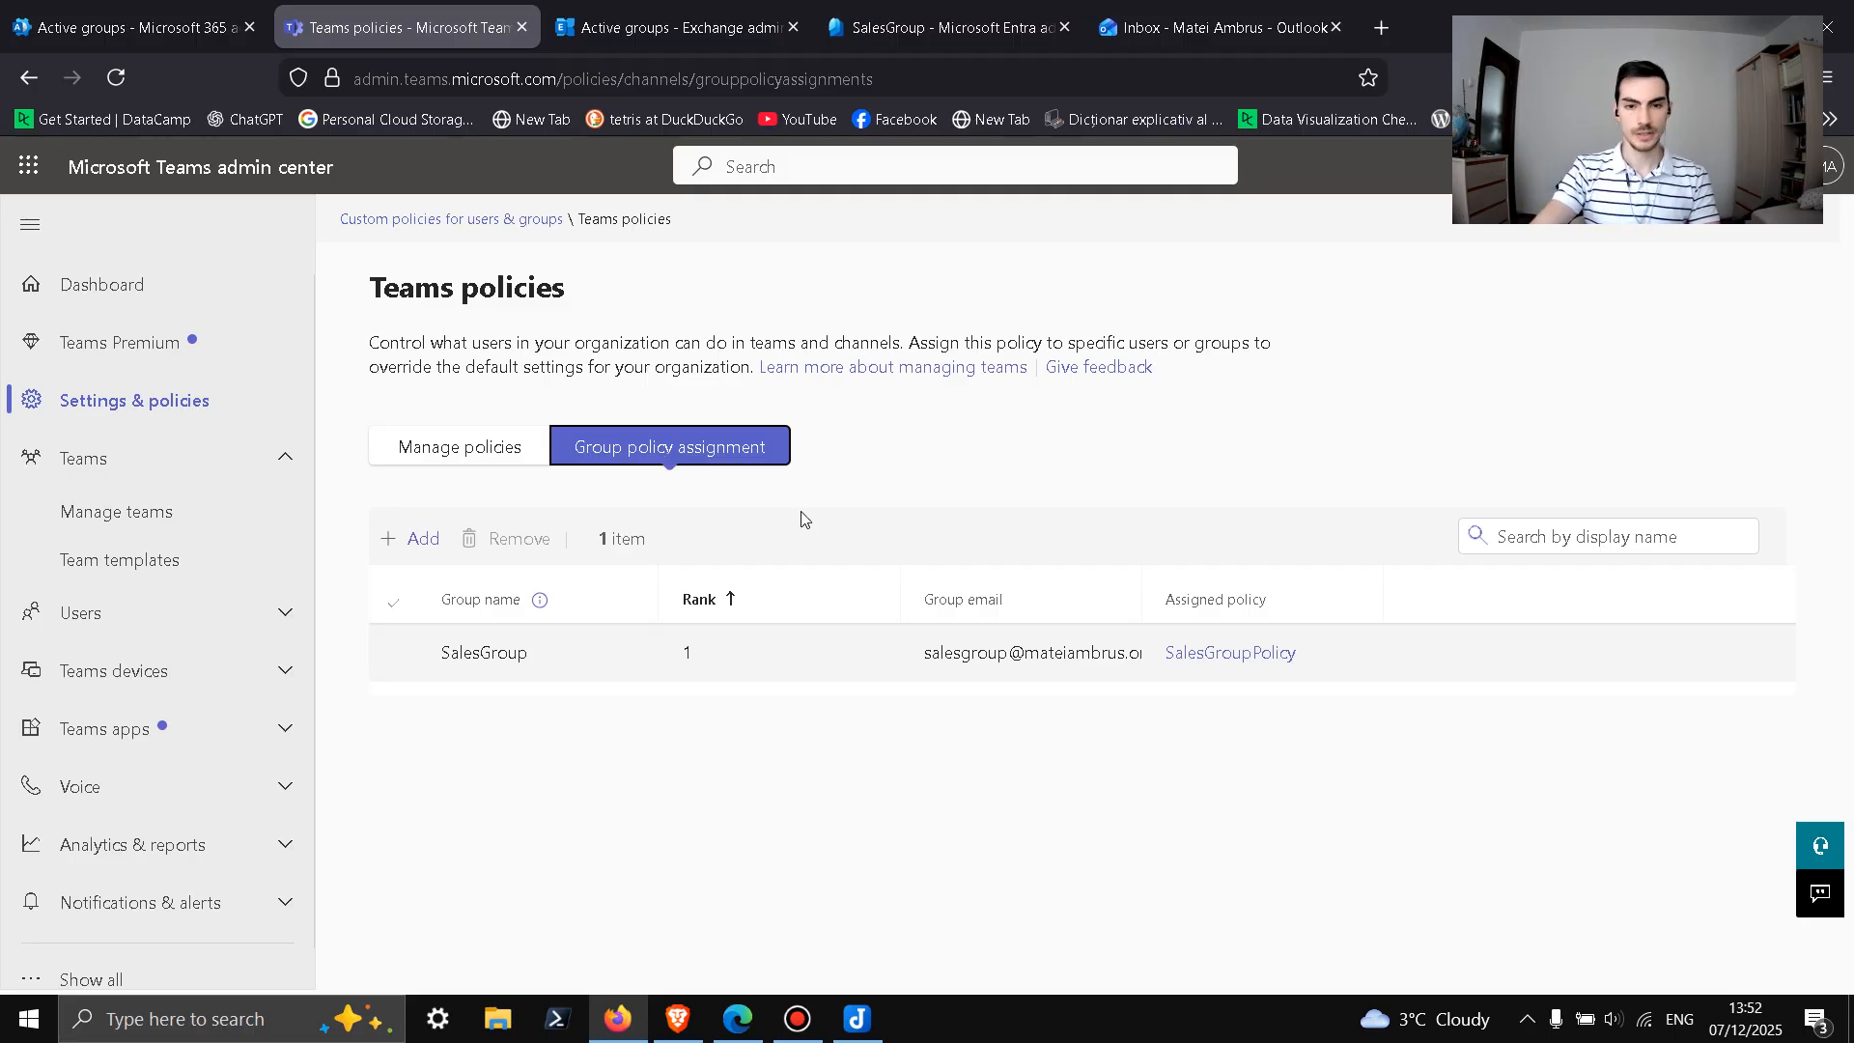
left_click(488, 445)
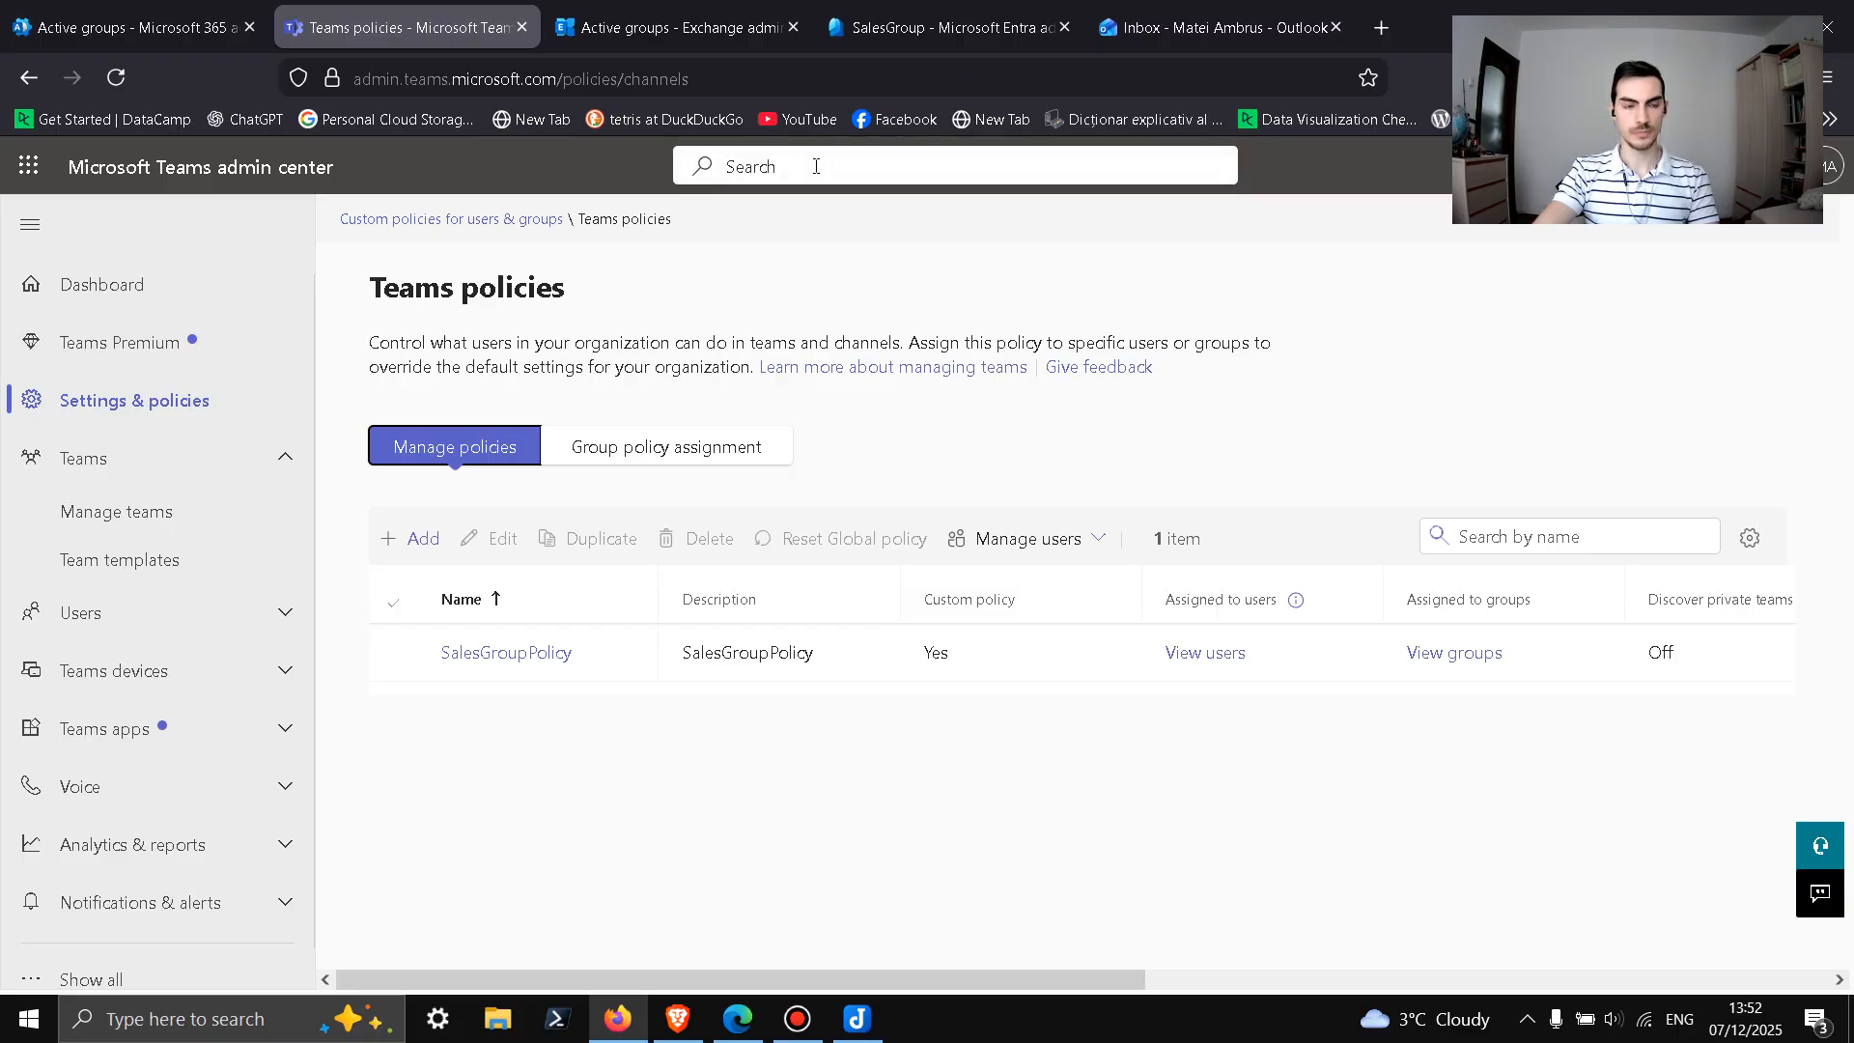
mouse_move(901, 33)
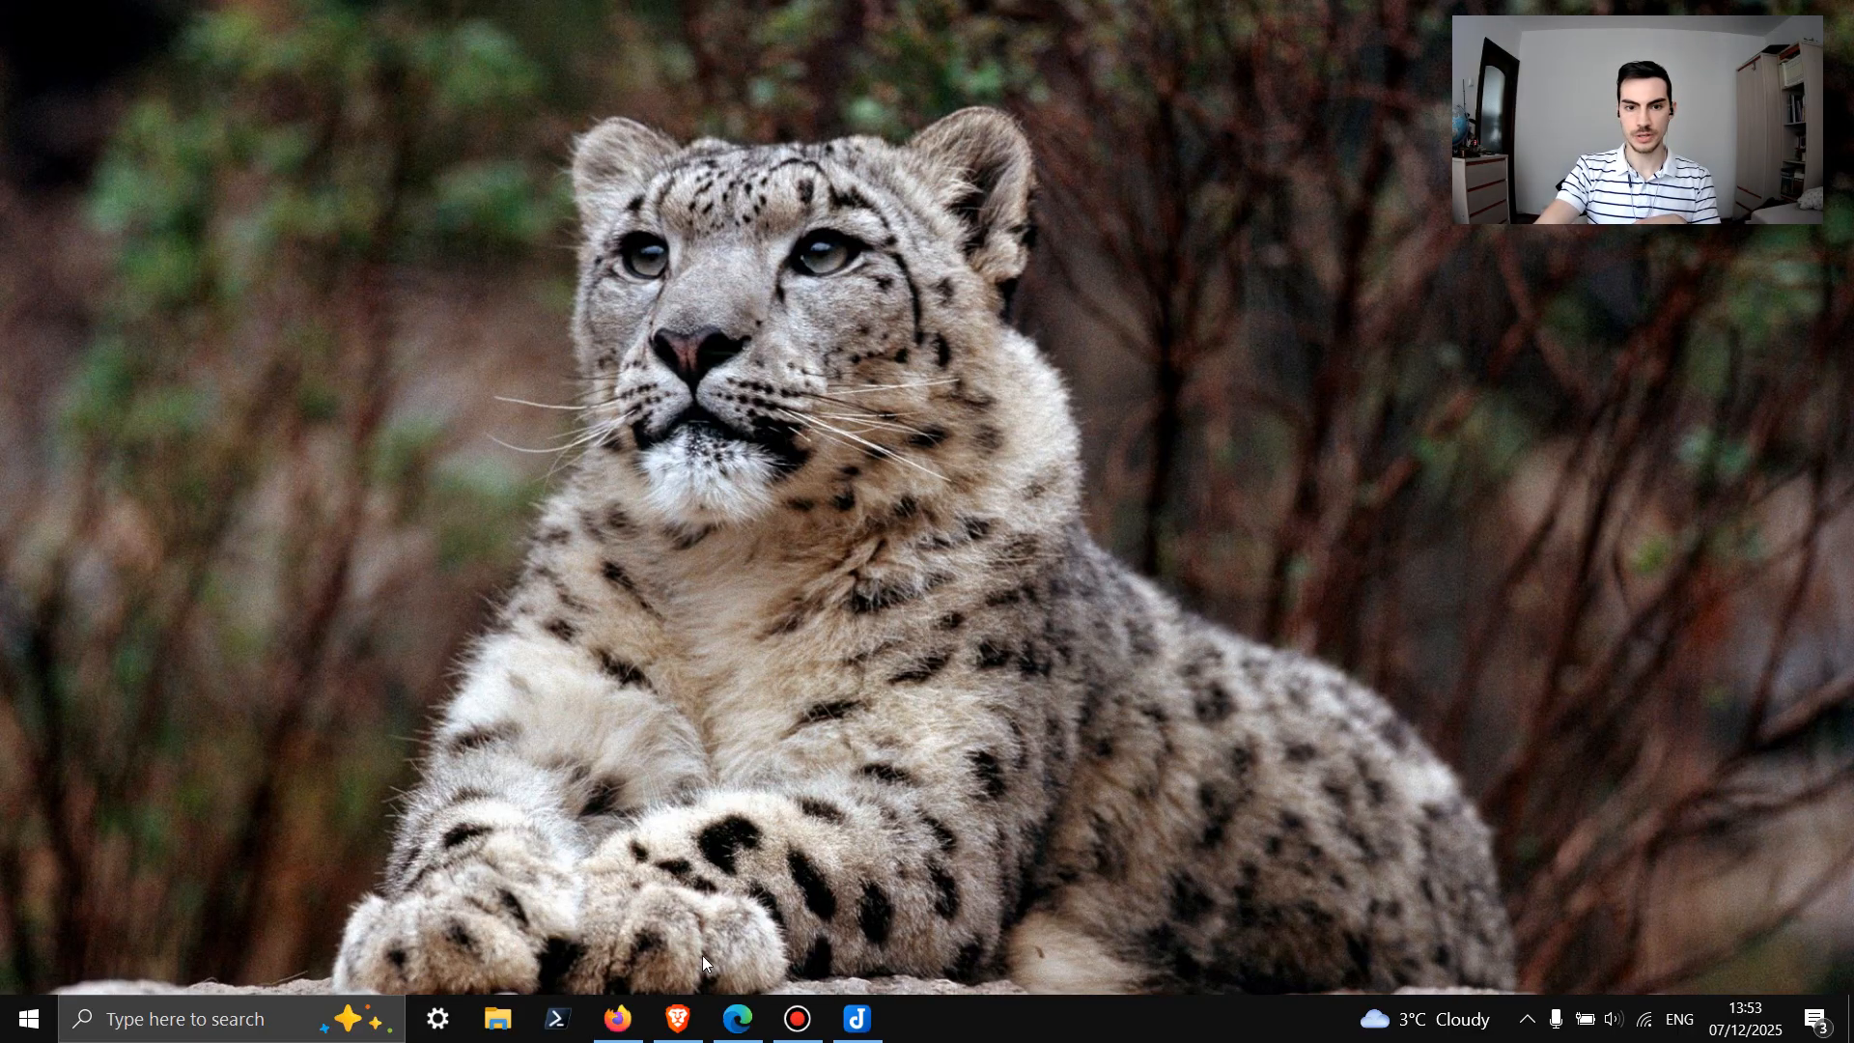
Step: Bring up Teams on the web, open SalesGroup's General channel, and check the team's options
left_click(620, 1022)
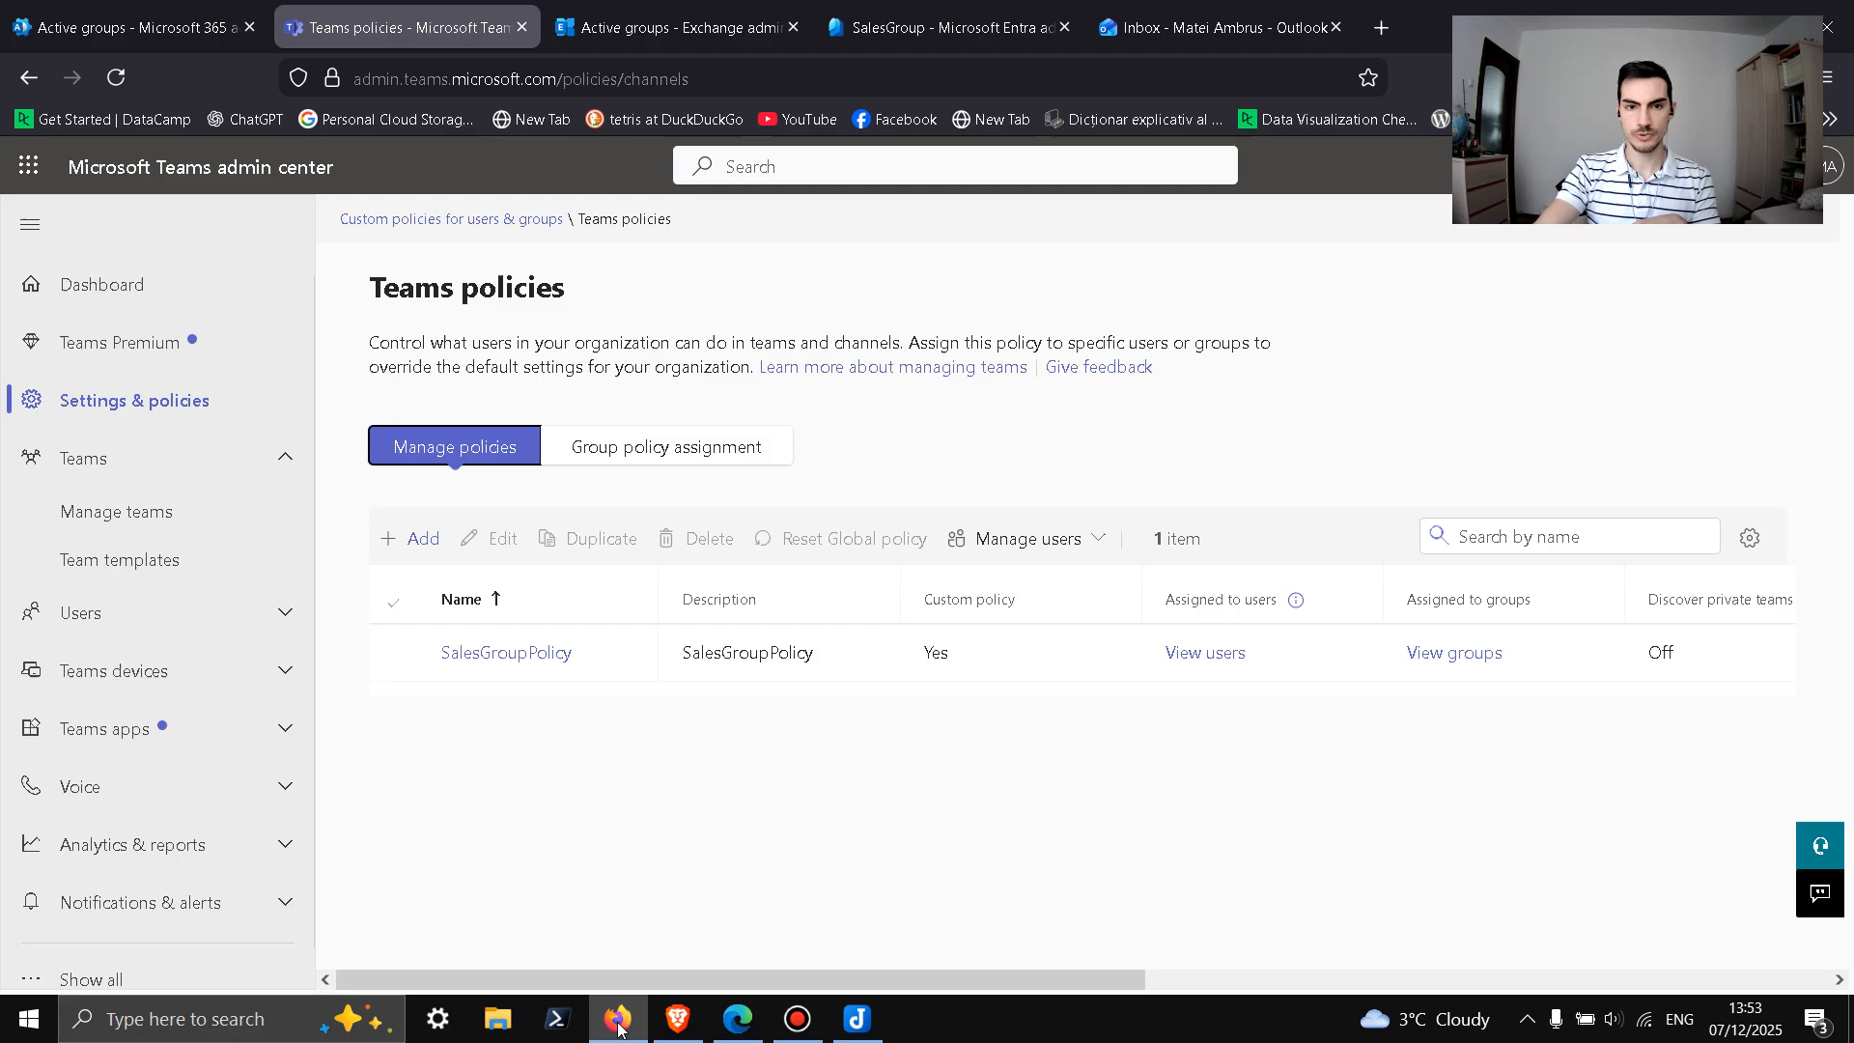
left_click(736, 1032)
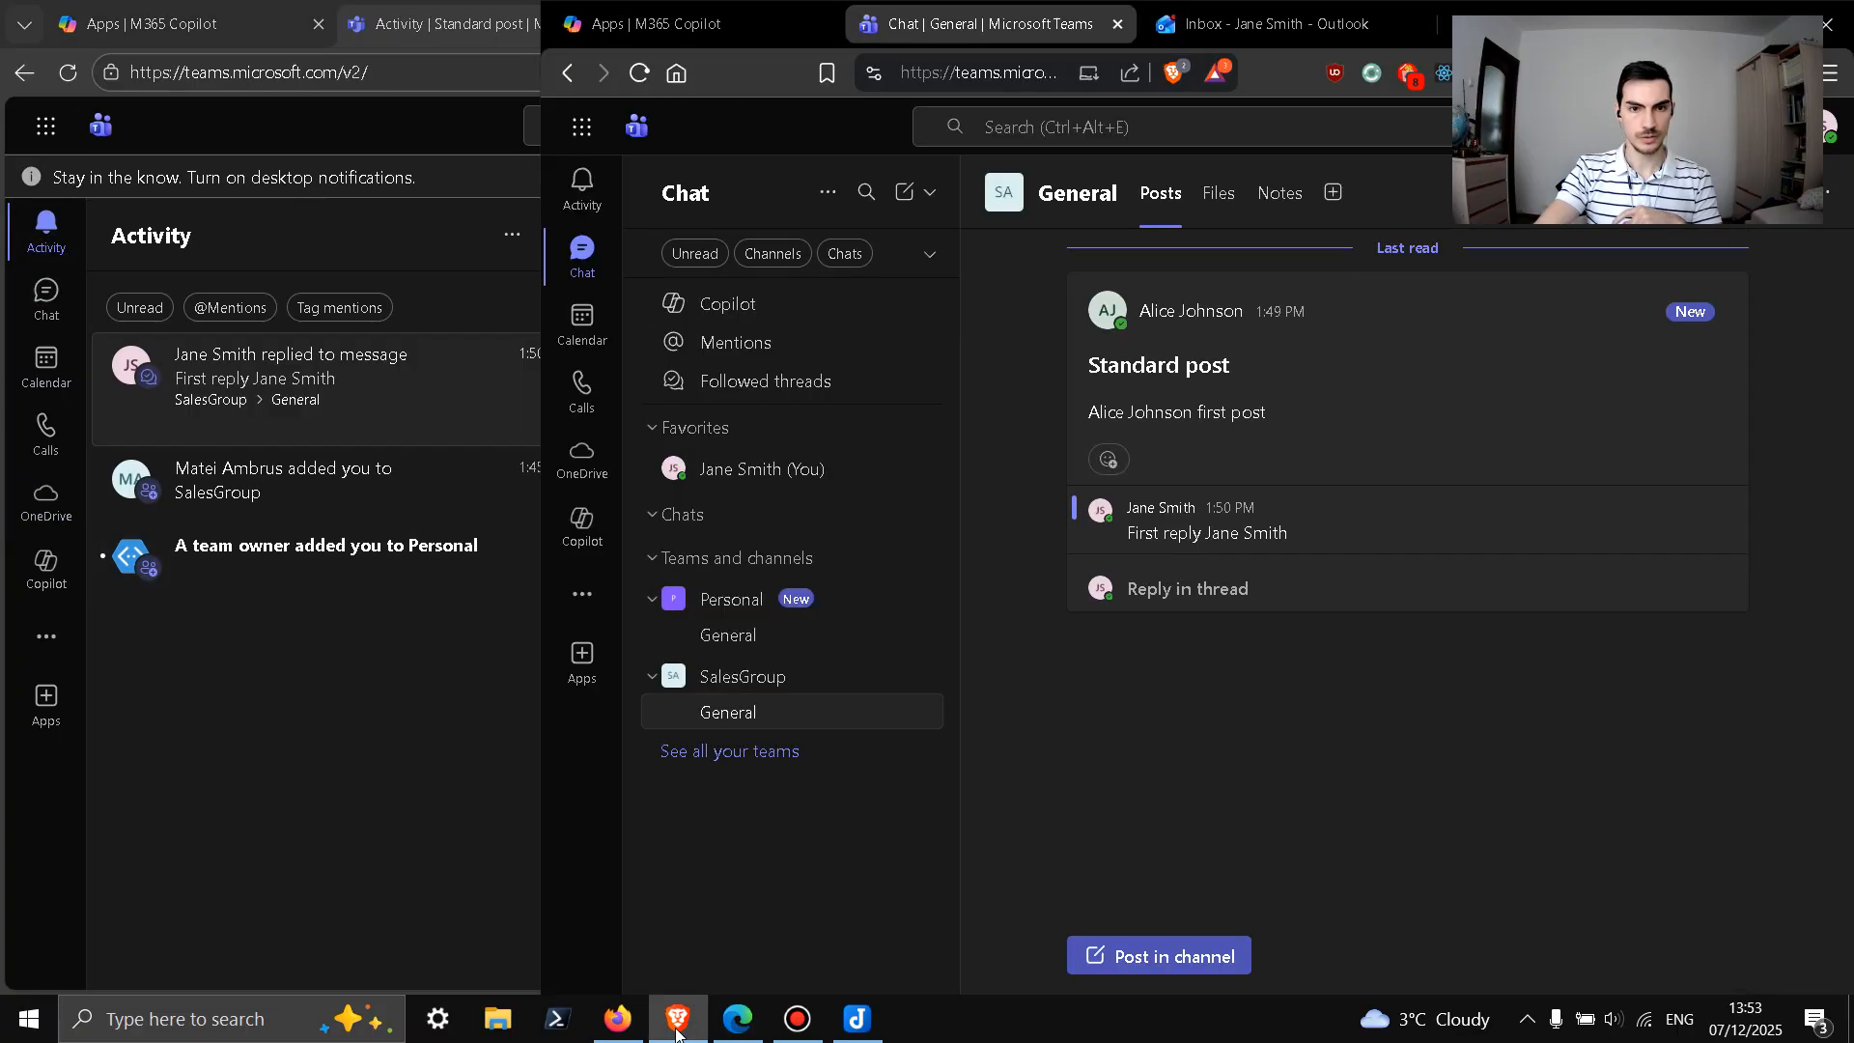
left_click(47, 295)
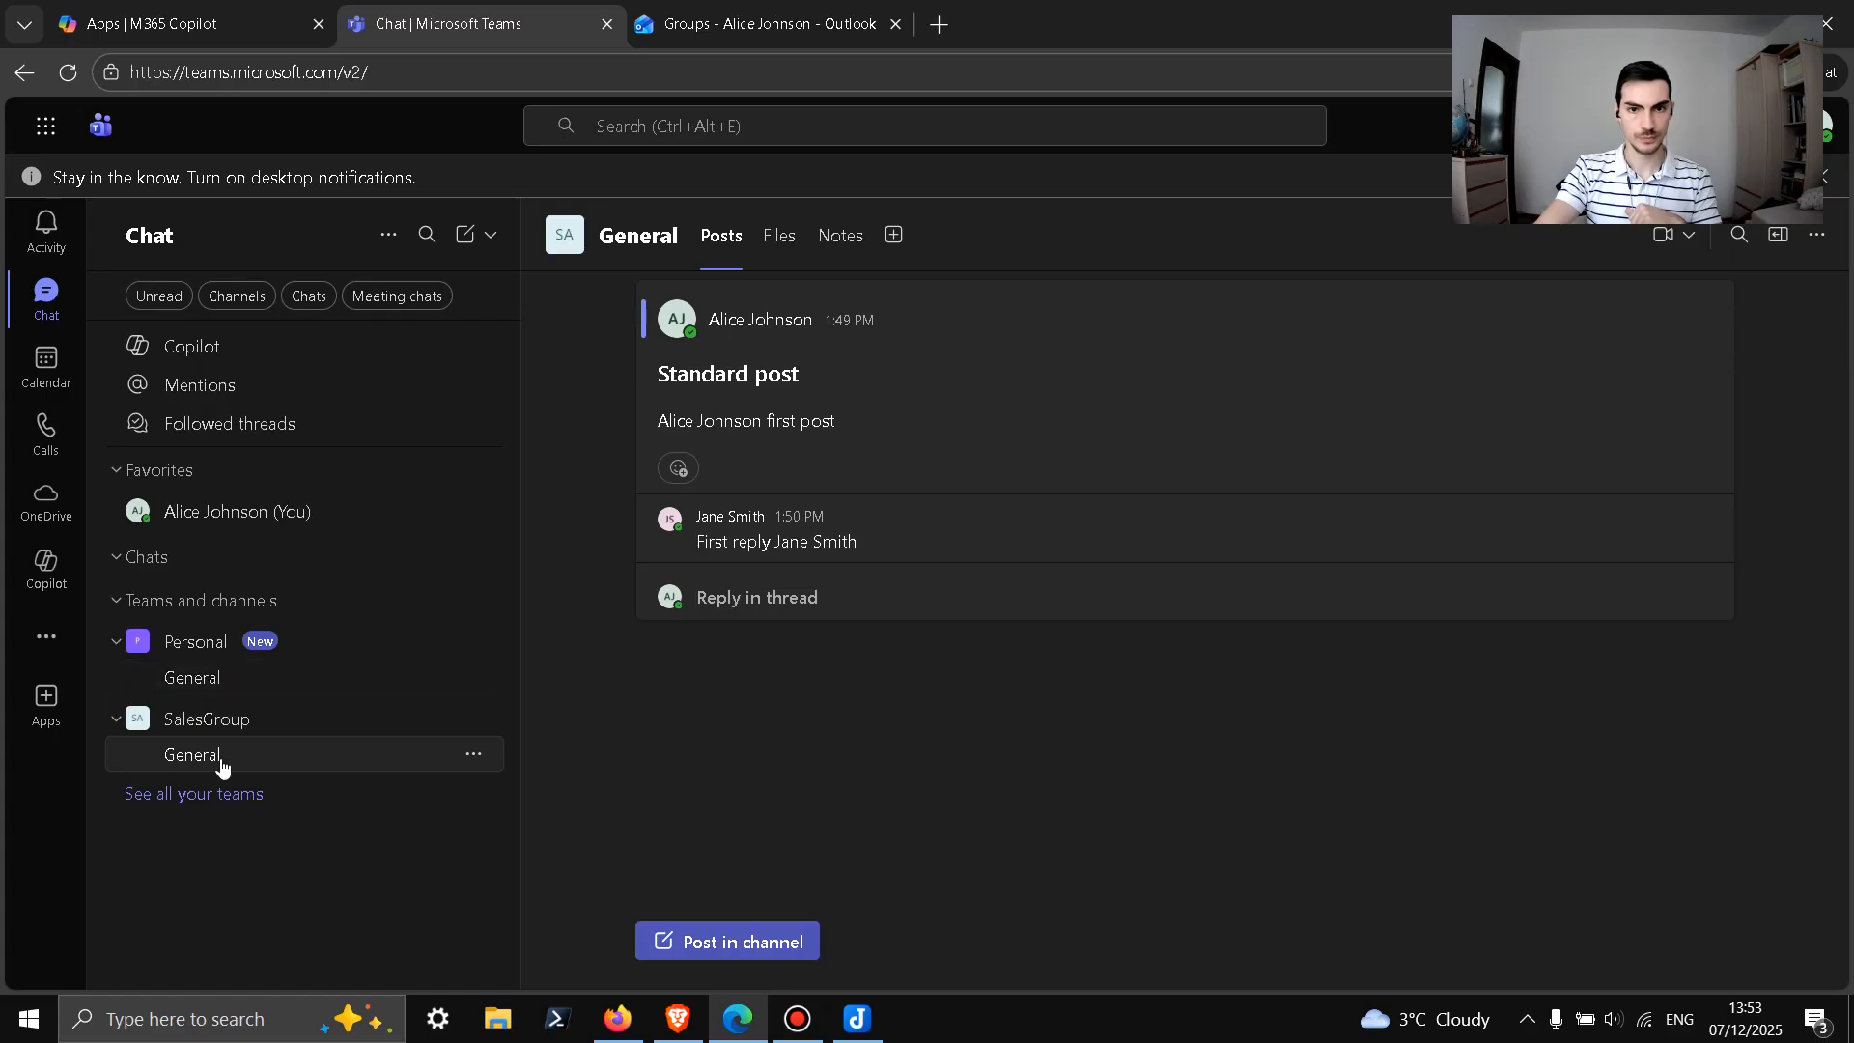
left_click(217, 723)
left_click(454, 731)
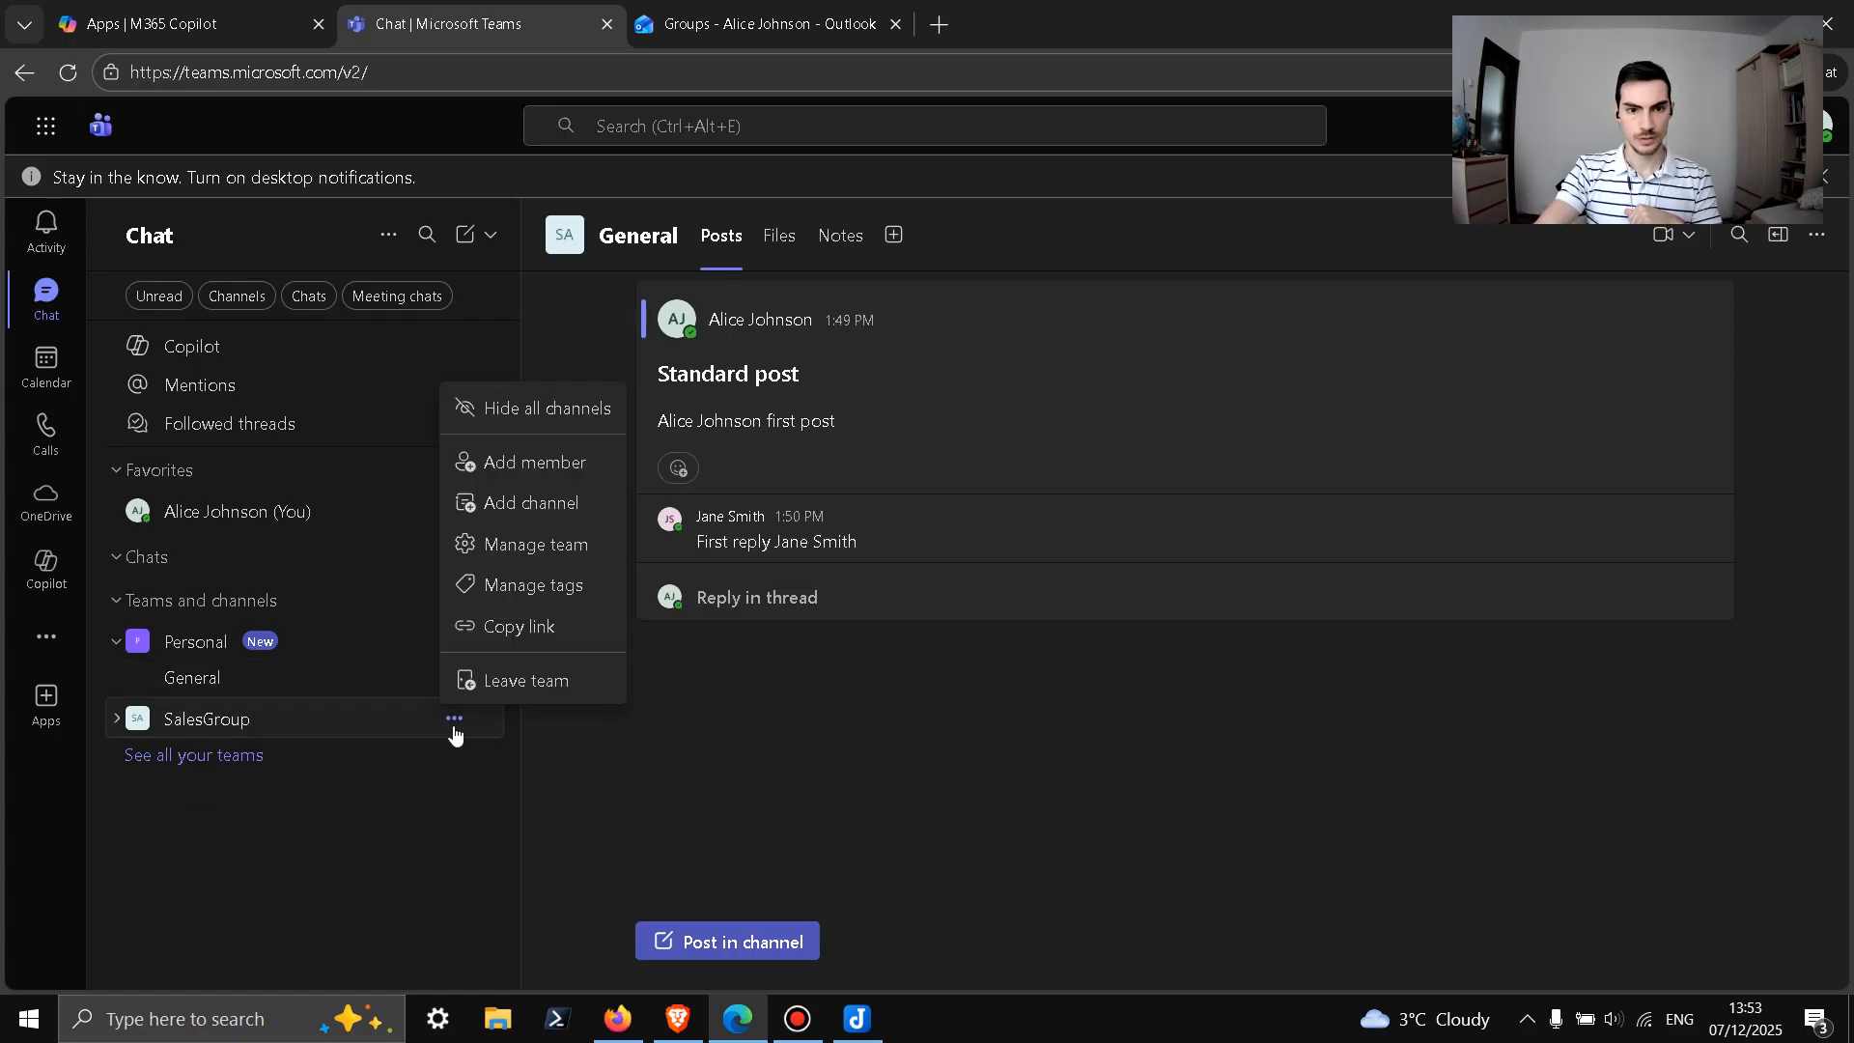
key("Escape")
left_click(200, 729)
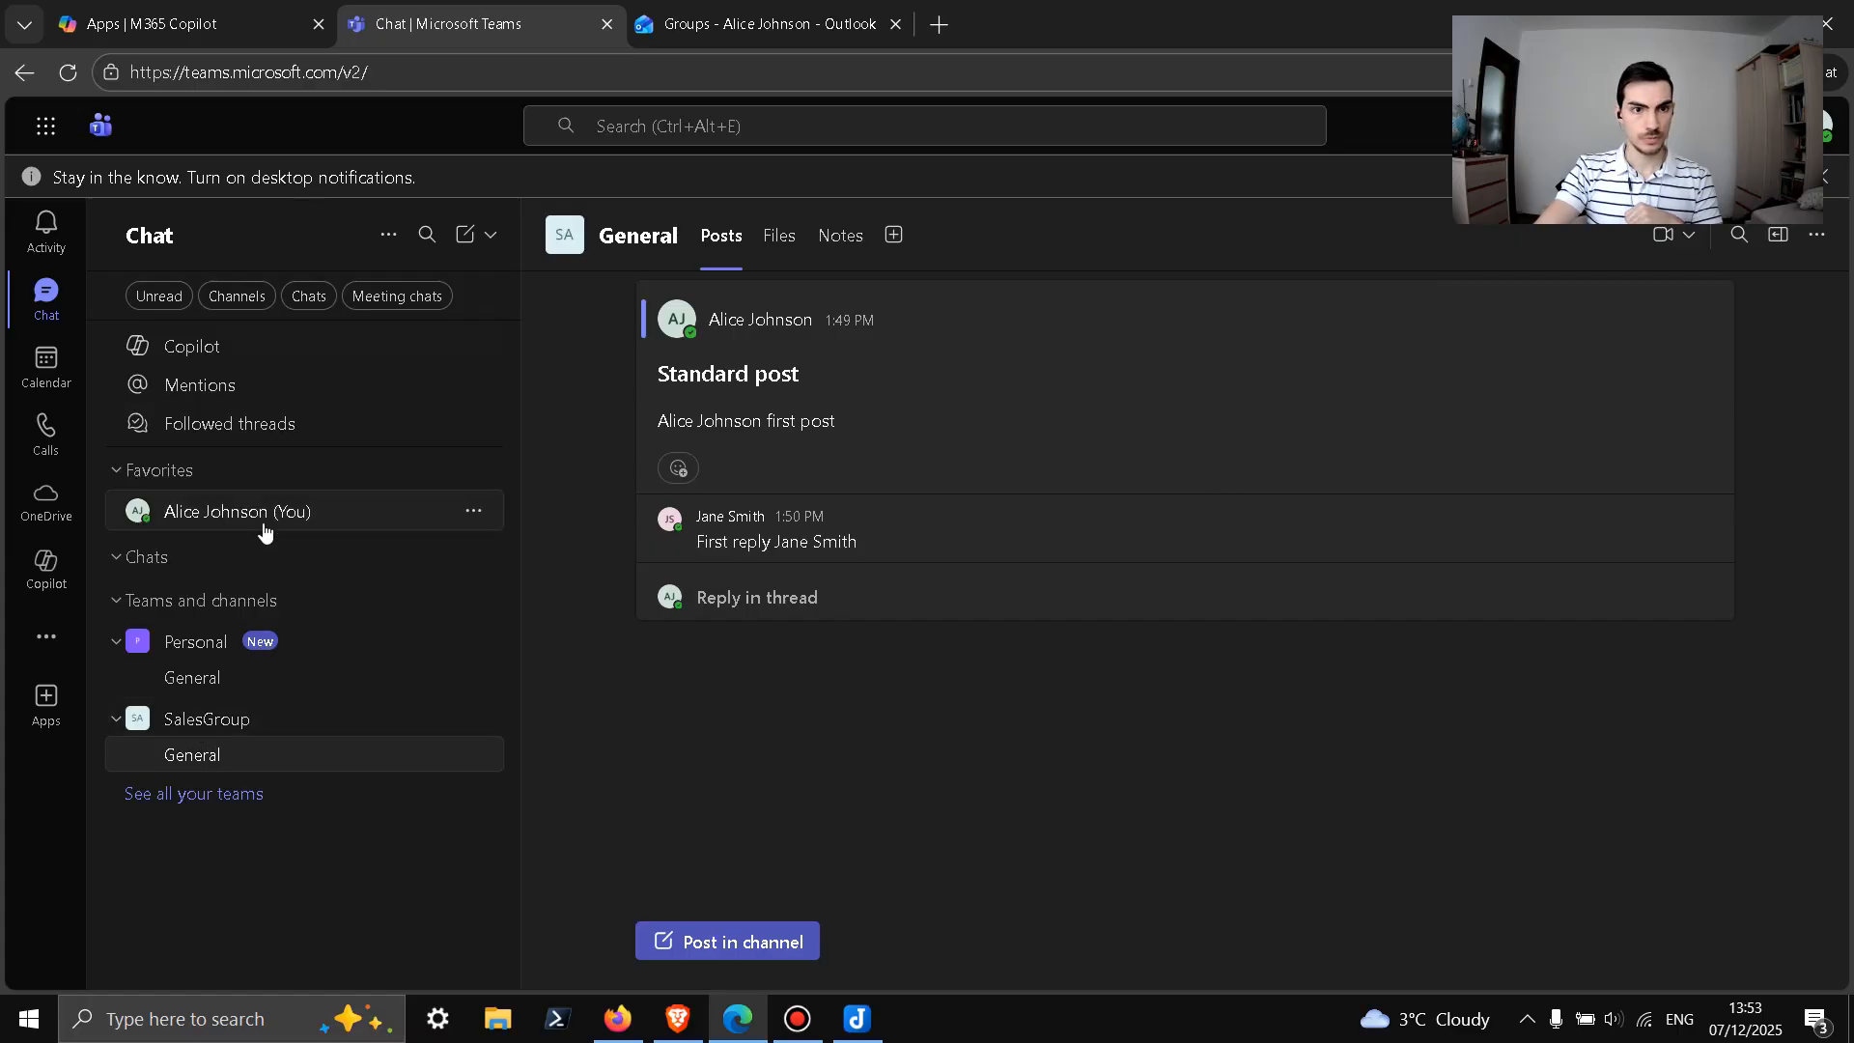
Step: Inspect the General channel's option menus, then switch to the SalesGroup group mailbox in Outlook
left_click(196, 739)
left_click(222, 729)
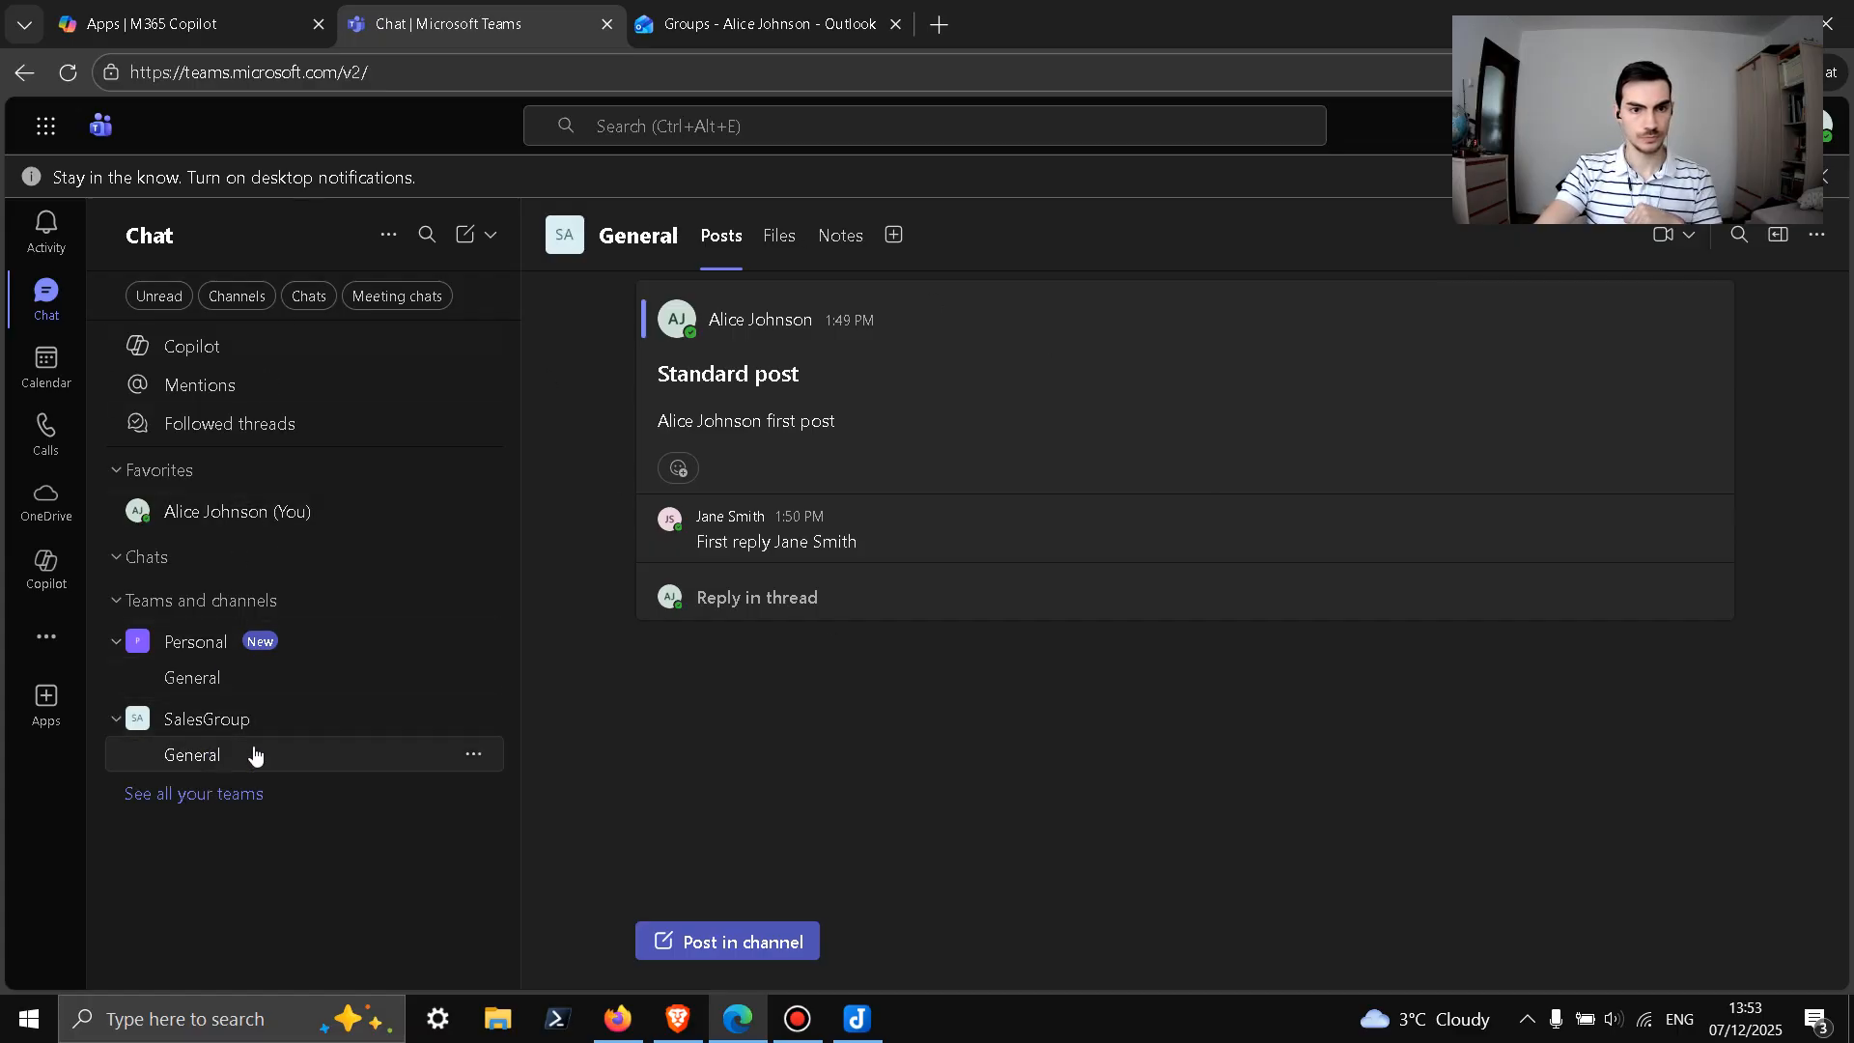
left_click(473, 755)
left_click(330, 760)
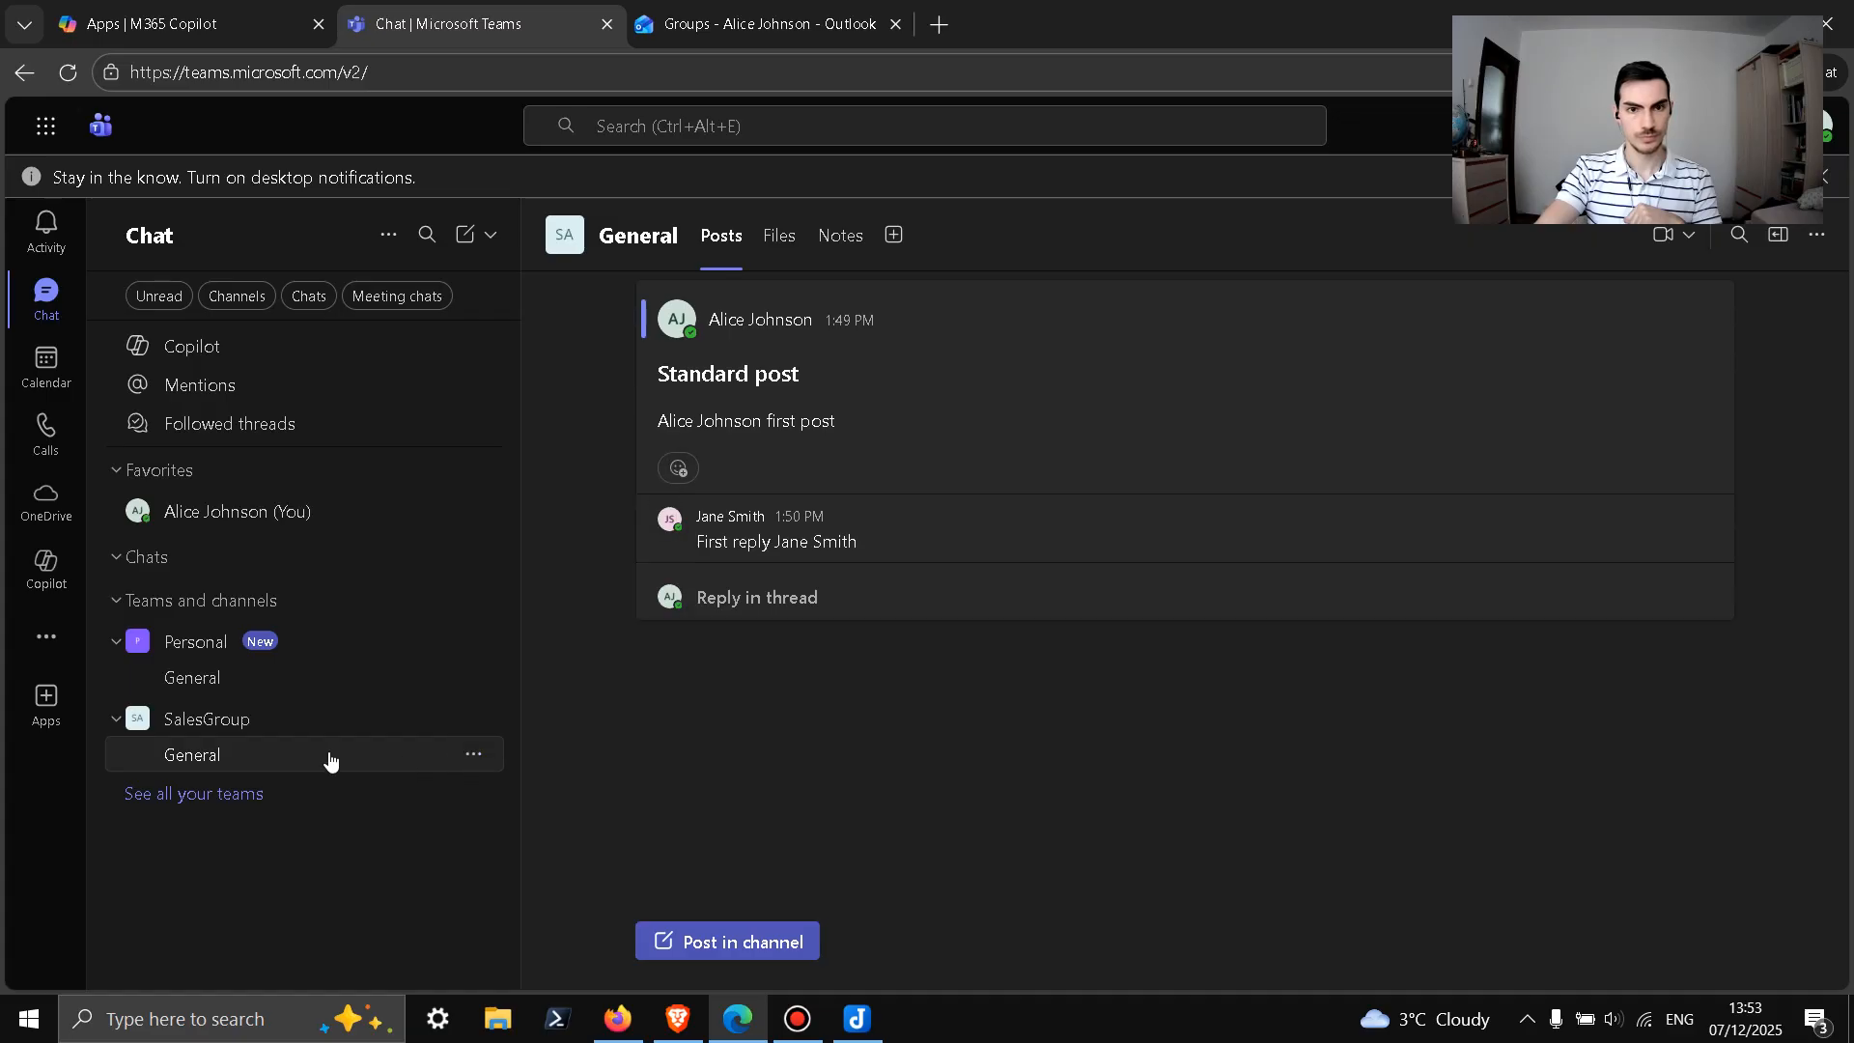
left_click(1816, 236)
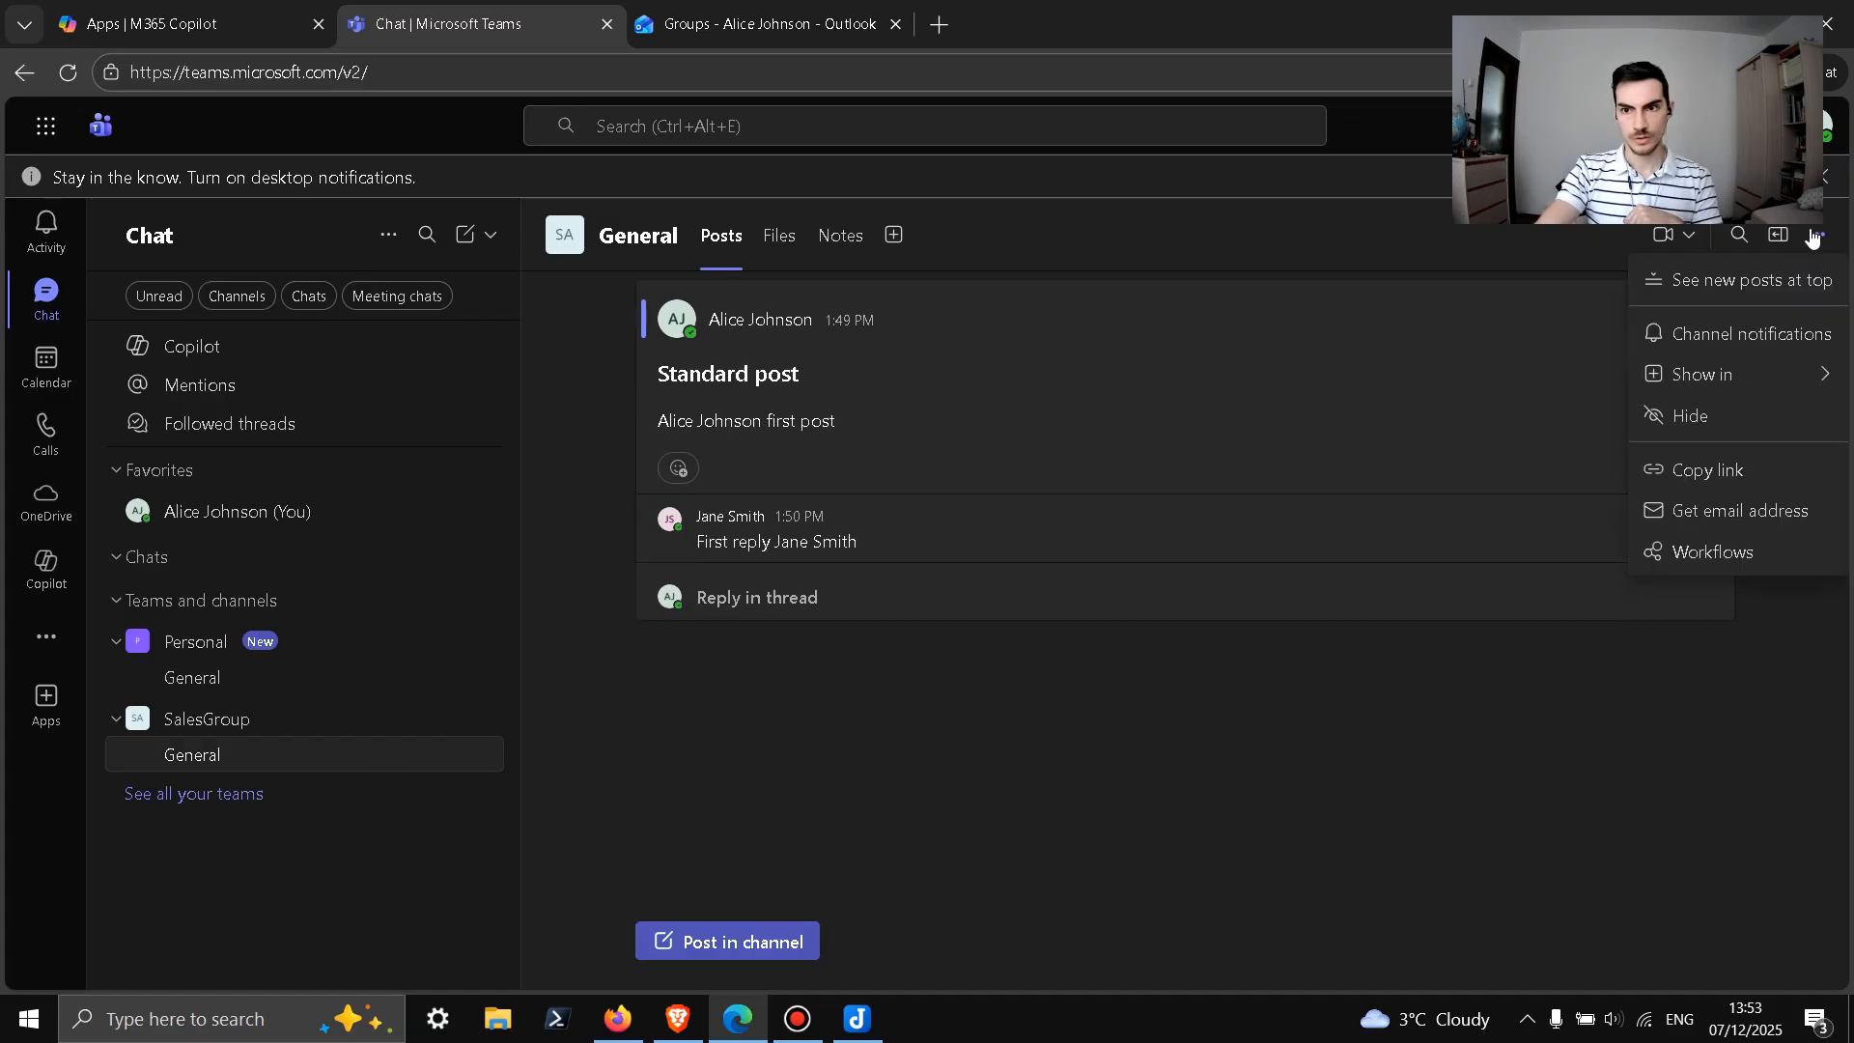
left_click(1226, 692)
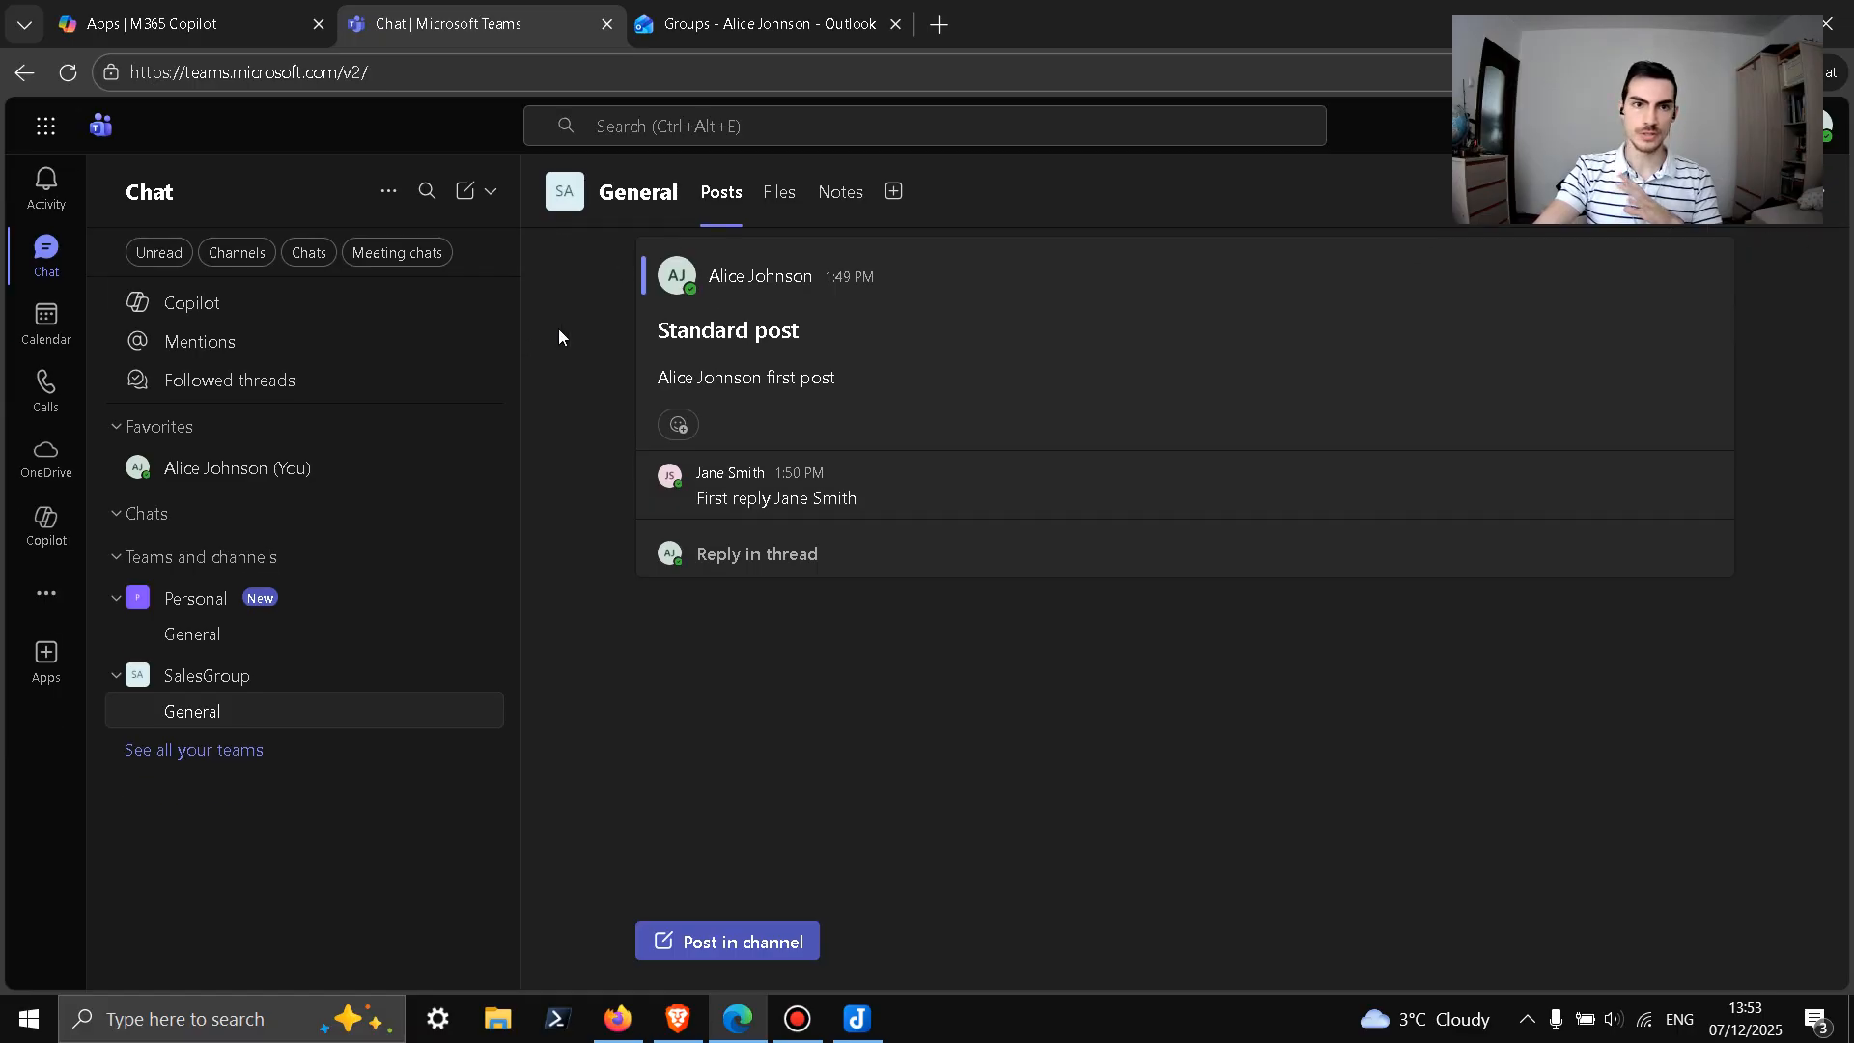
left_click(756, 8)
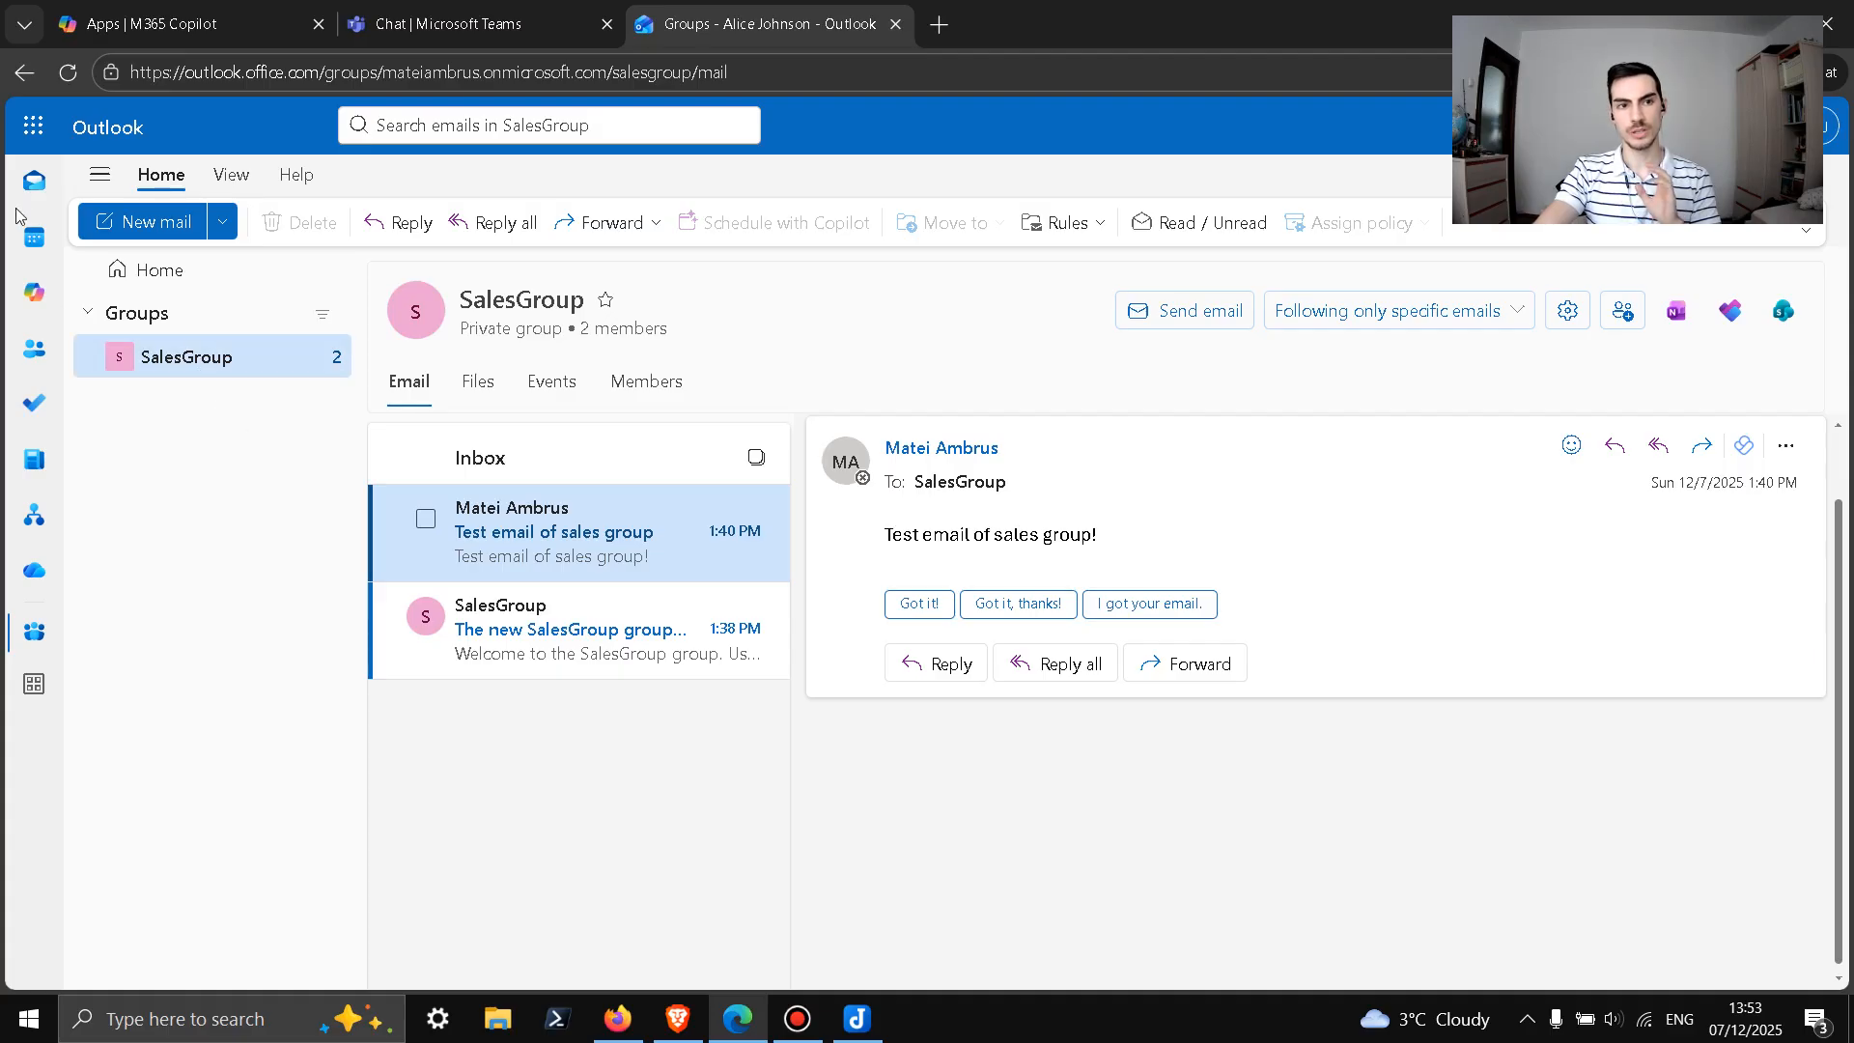
left_click(99, 175)
Step: Return to the SalesGroup group in Outlook and launch its SharePoint team site
left_click(100, 174)
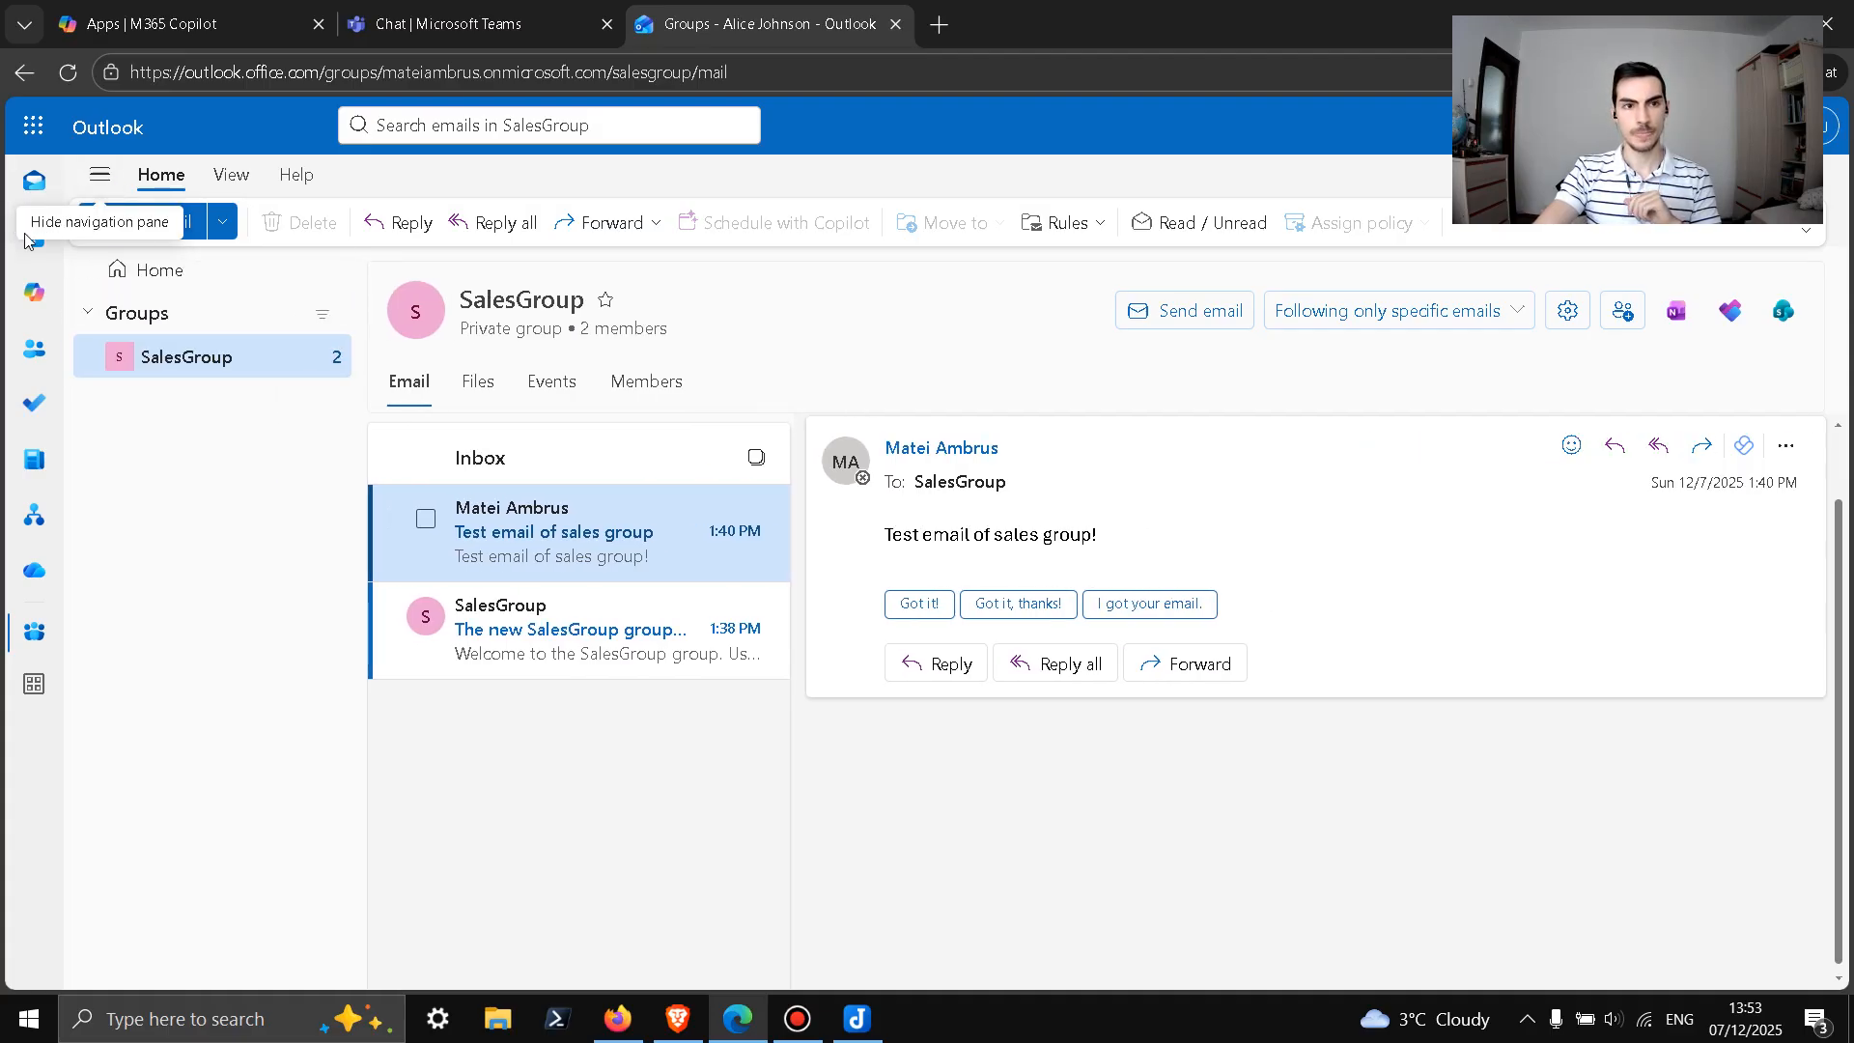
left_click(34, 184)
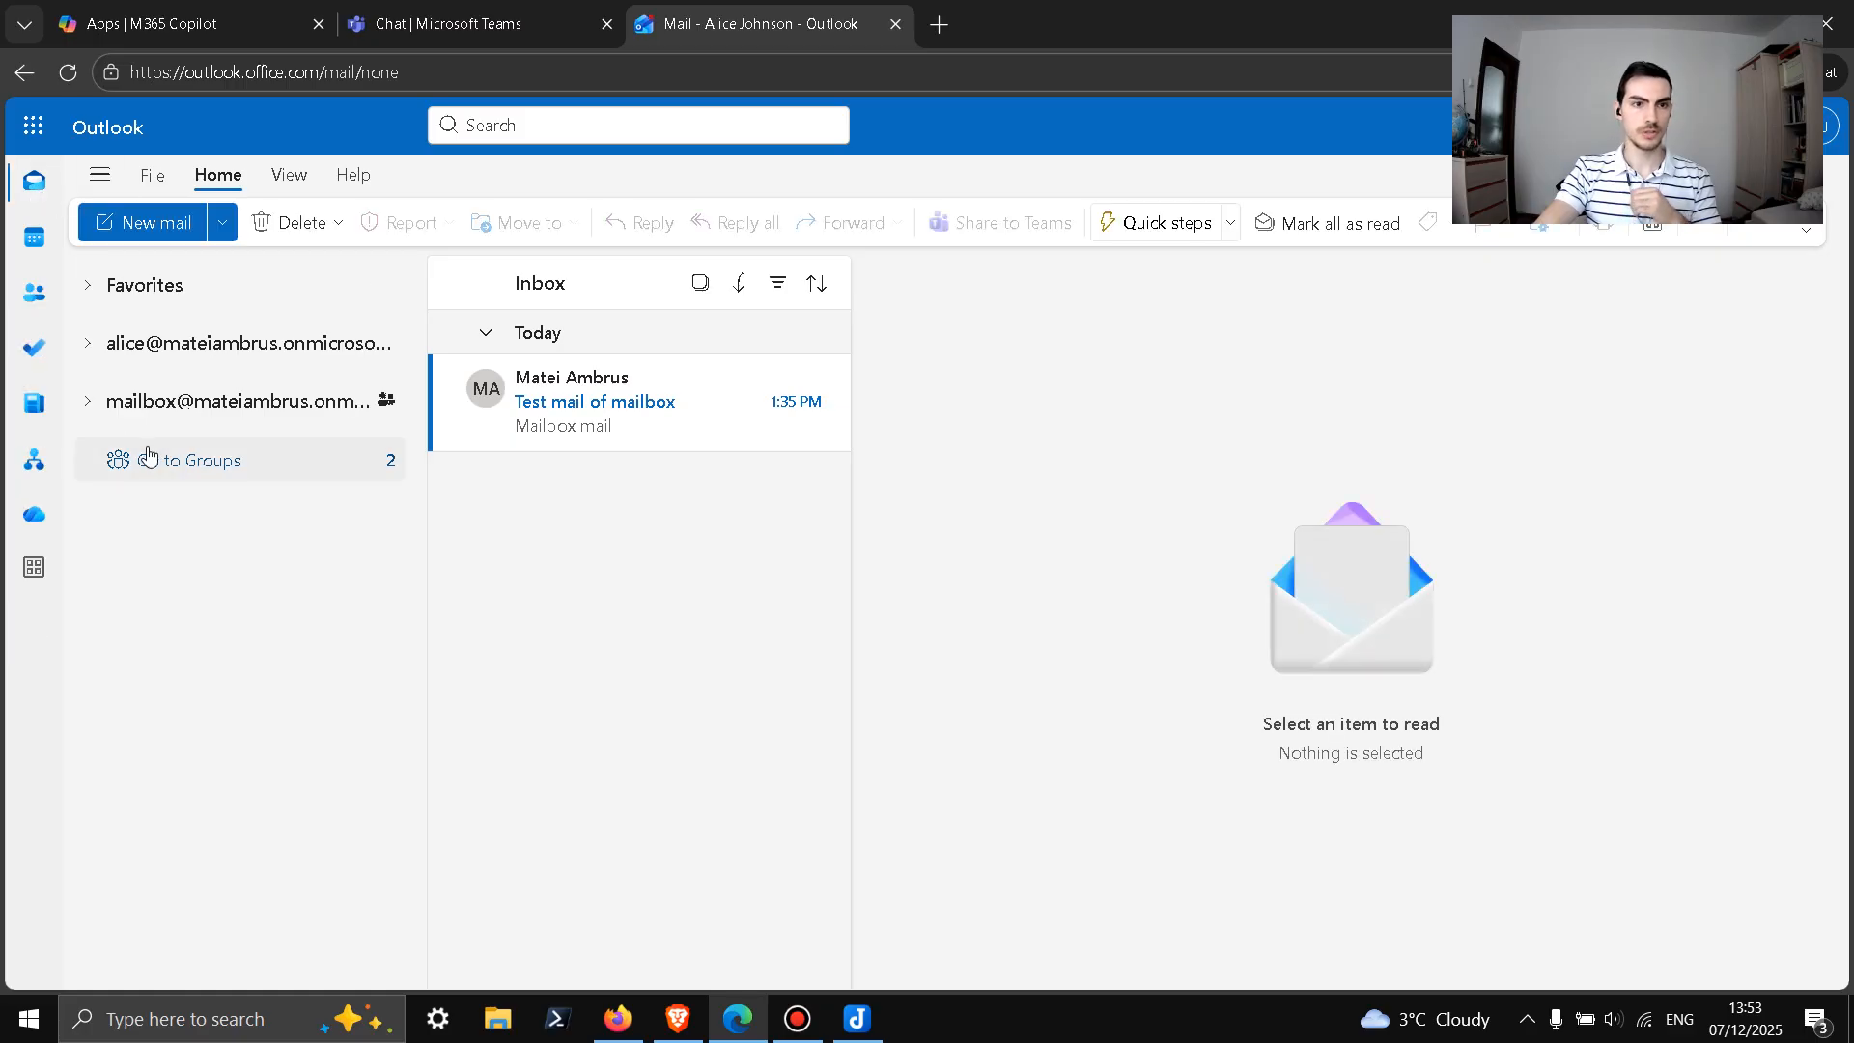
left_click(186, 461)
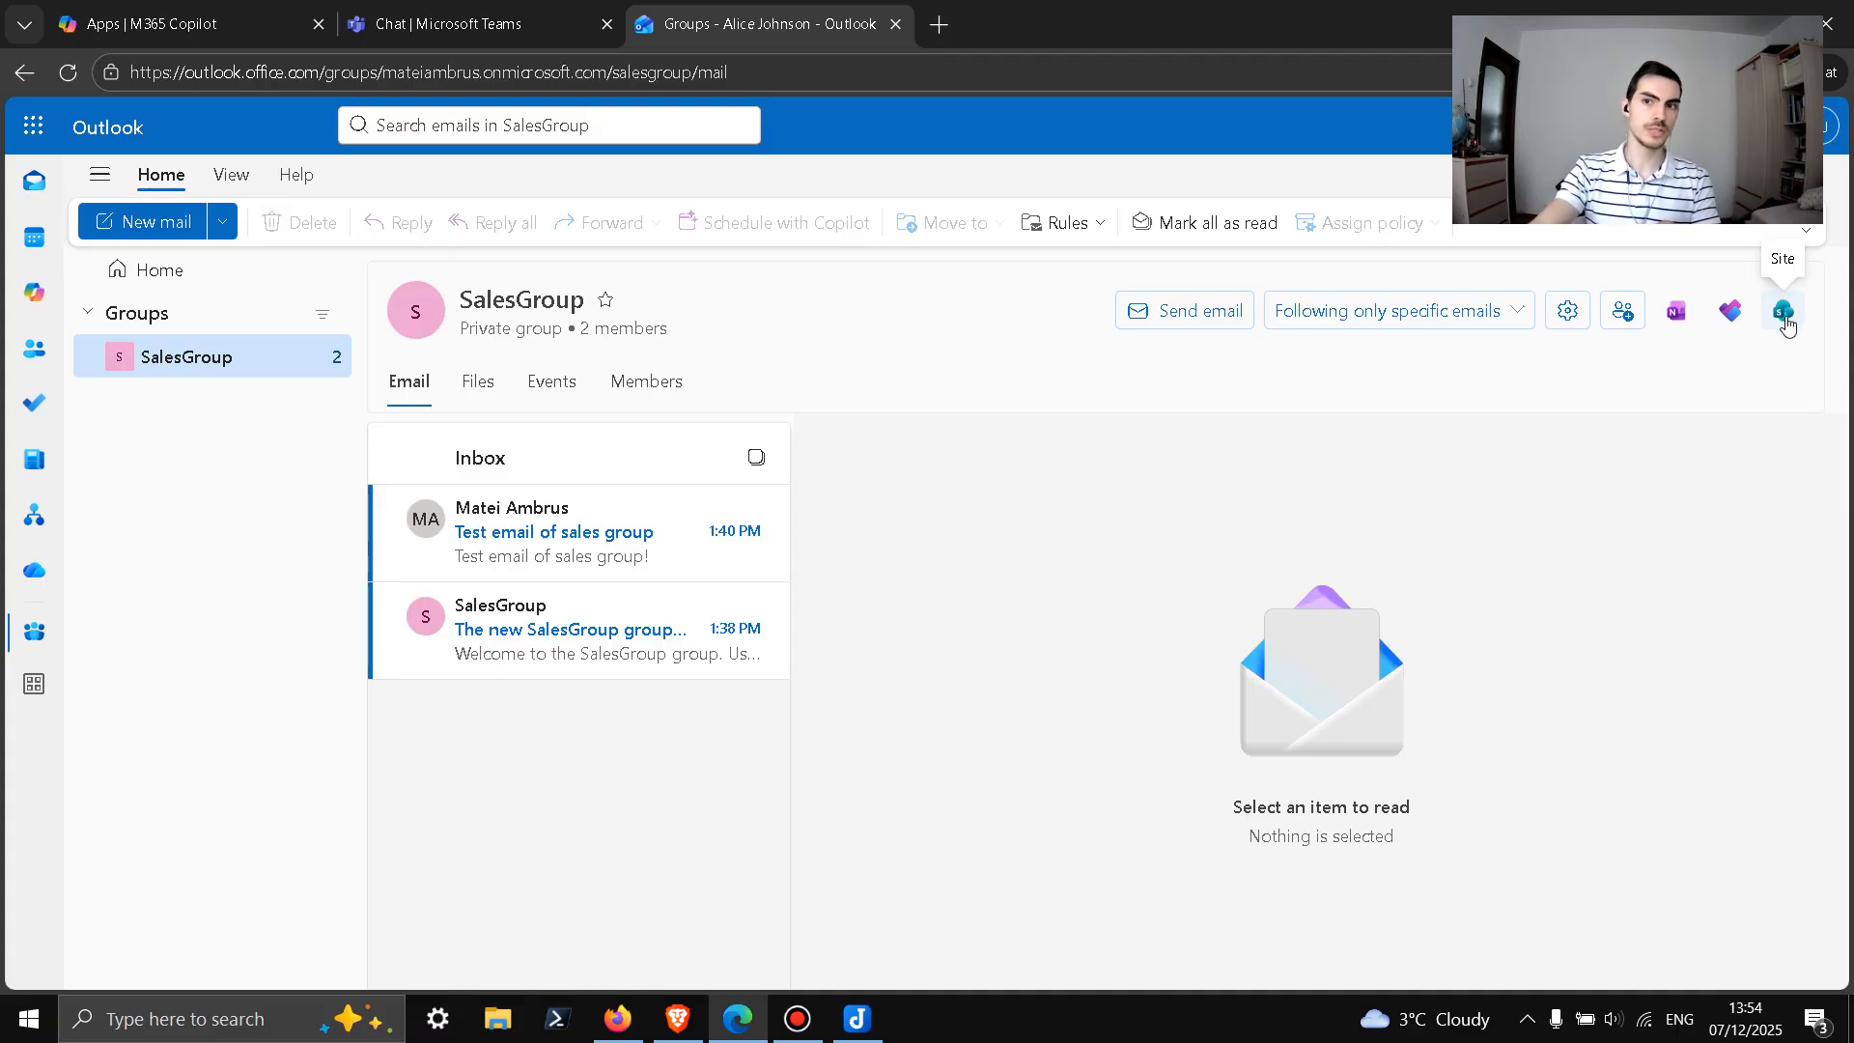
left_click(1785, 313)
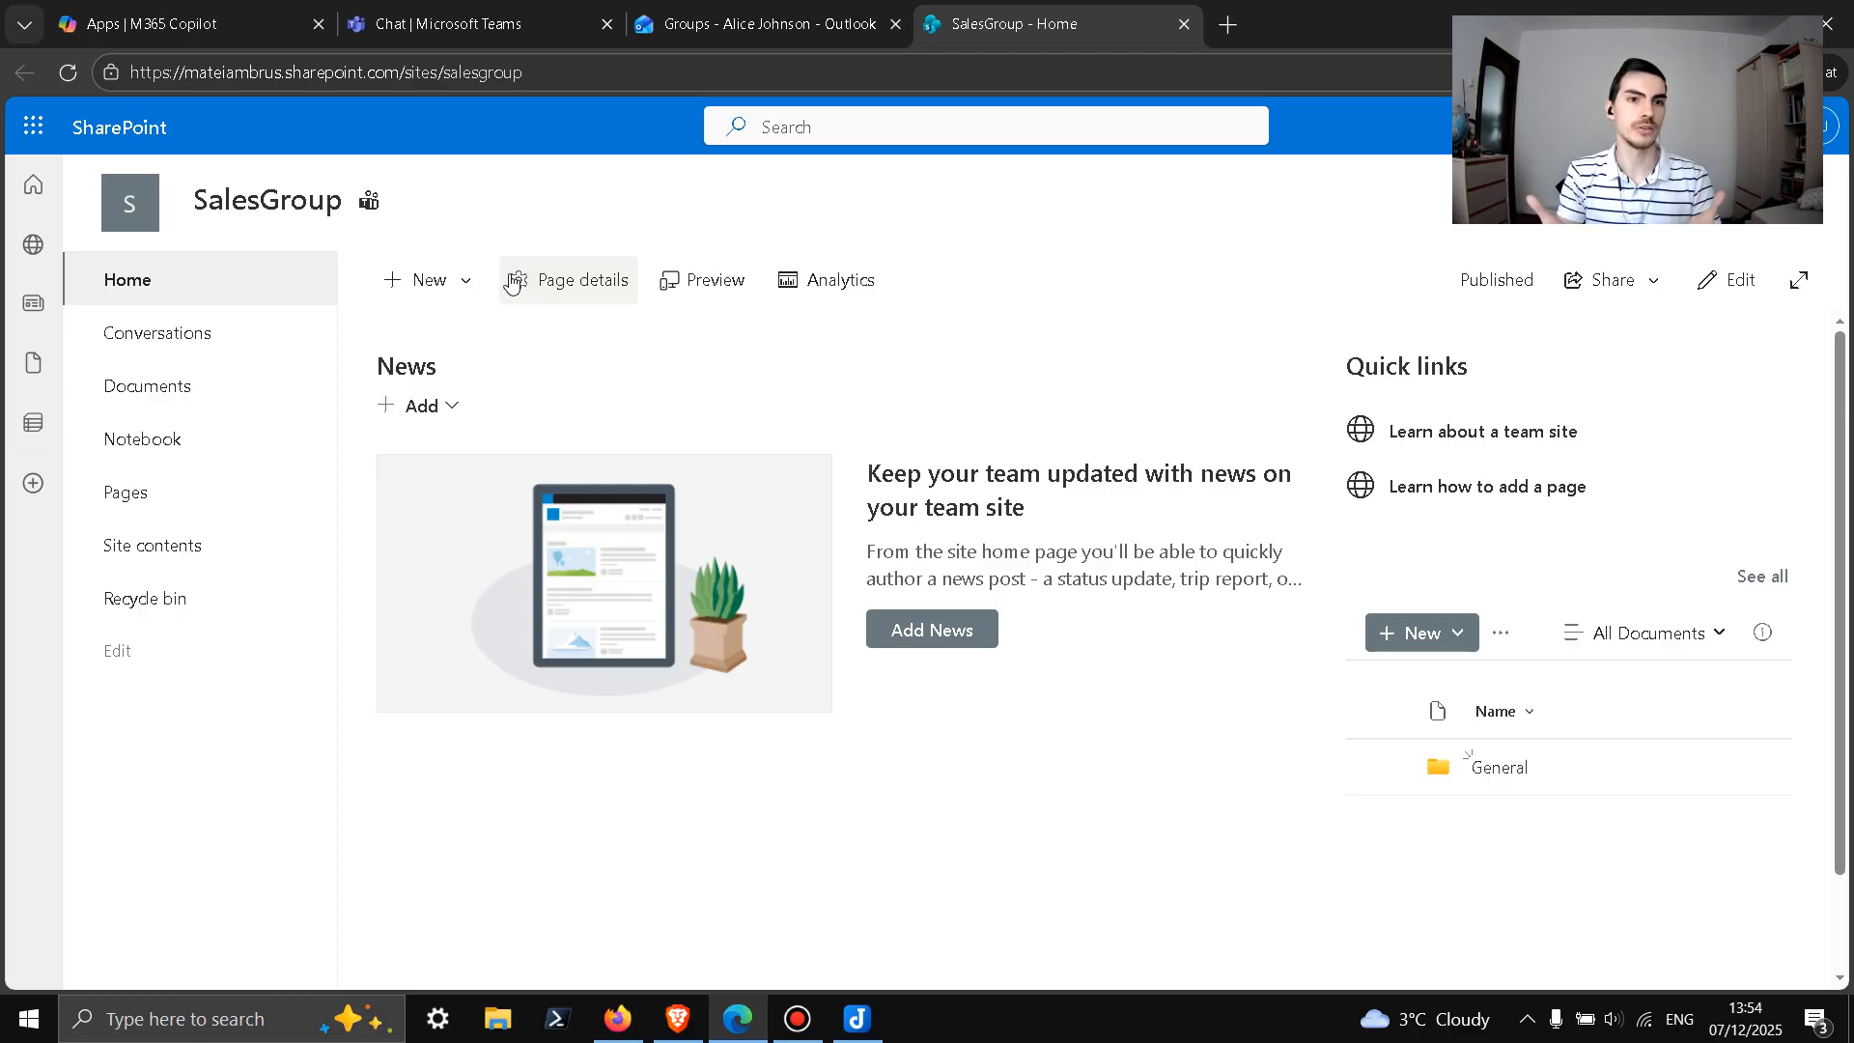
Step: Browse the SalesGroup site's conversations, document library and shared notebook, then return to the group mailbox
left_click(198, 333)
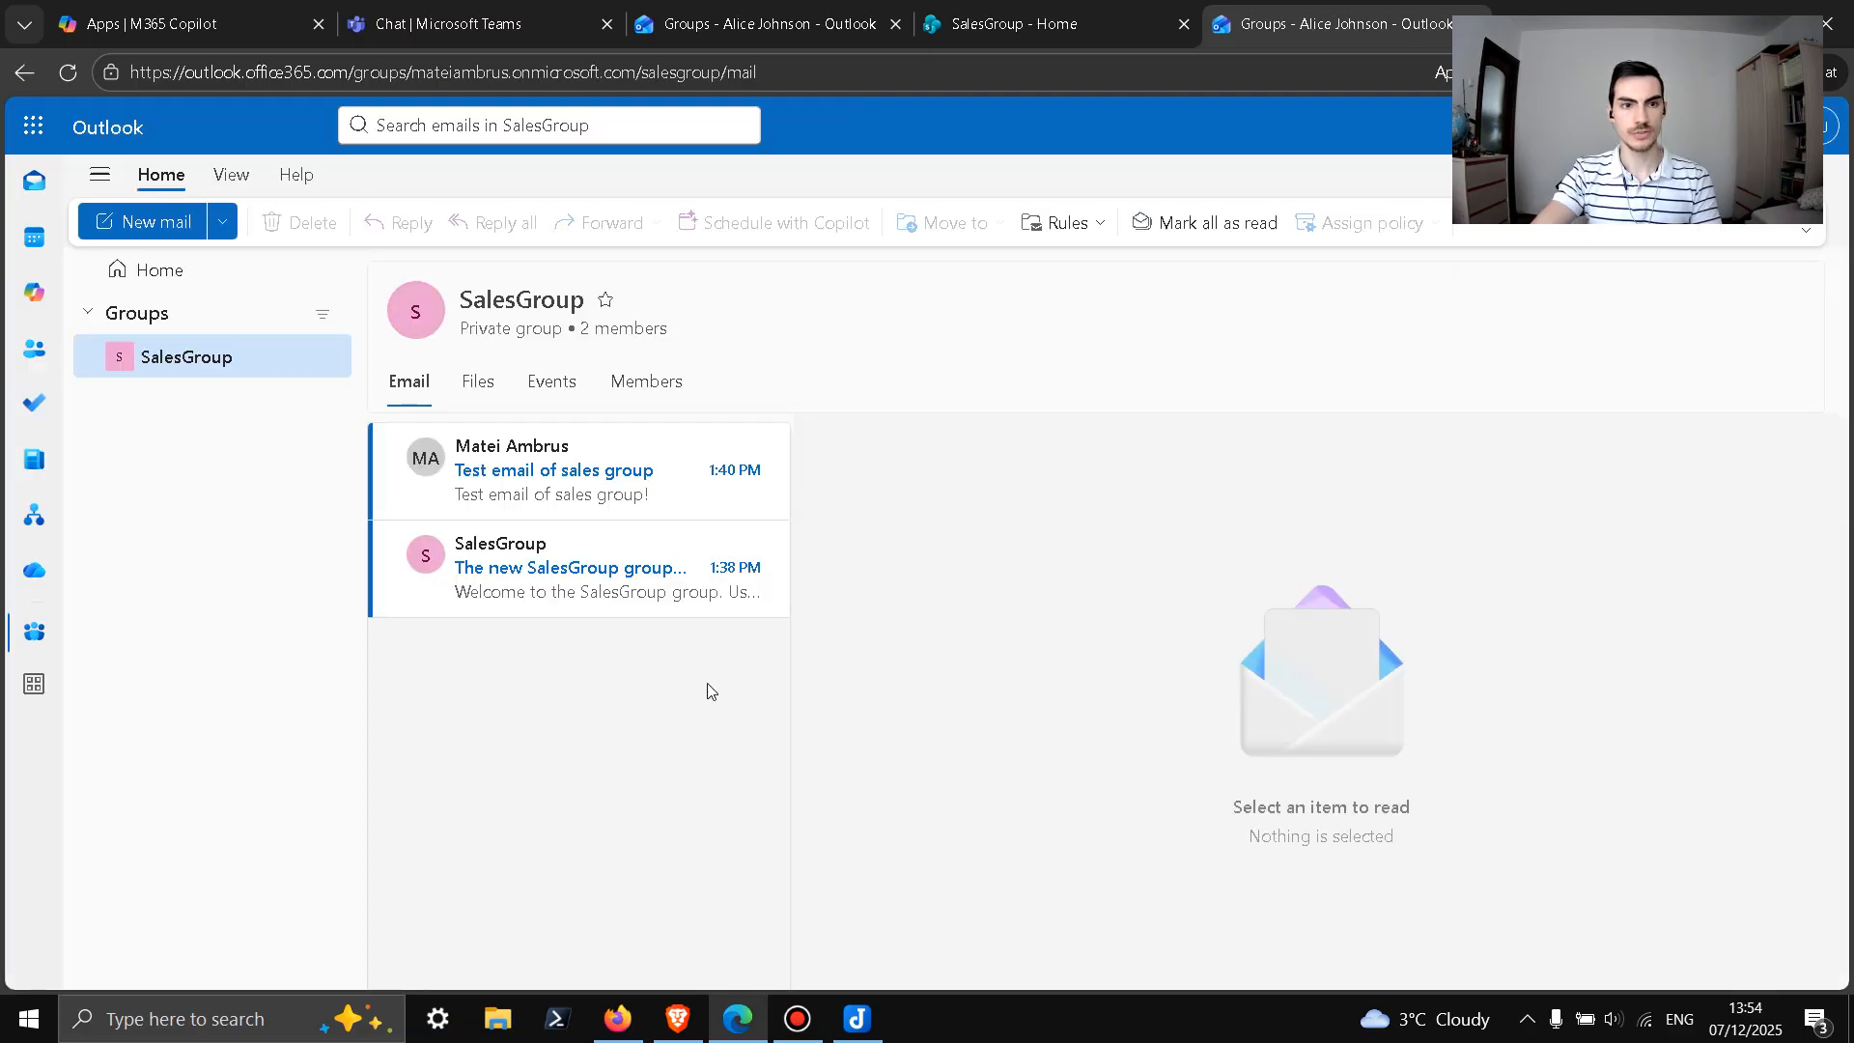
left_click(1075, 8)
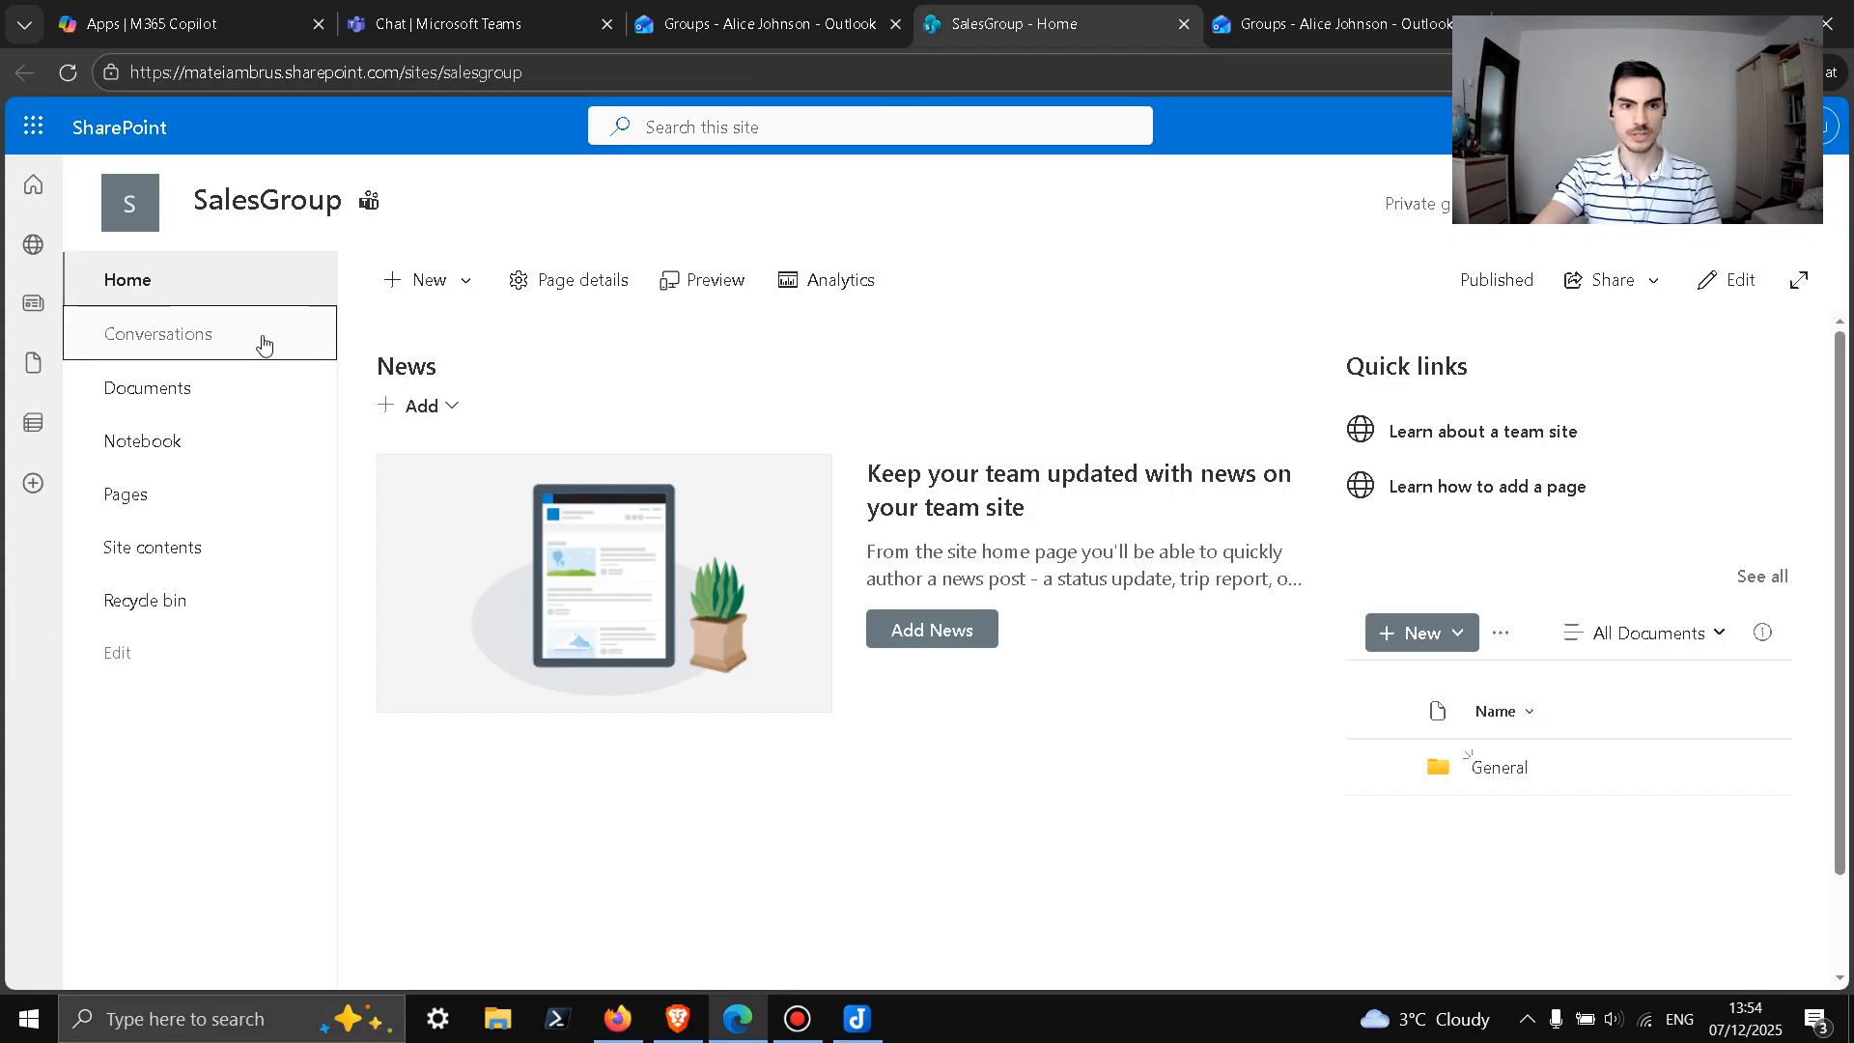
left_click(162, 403)
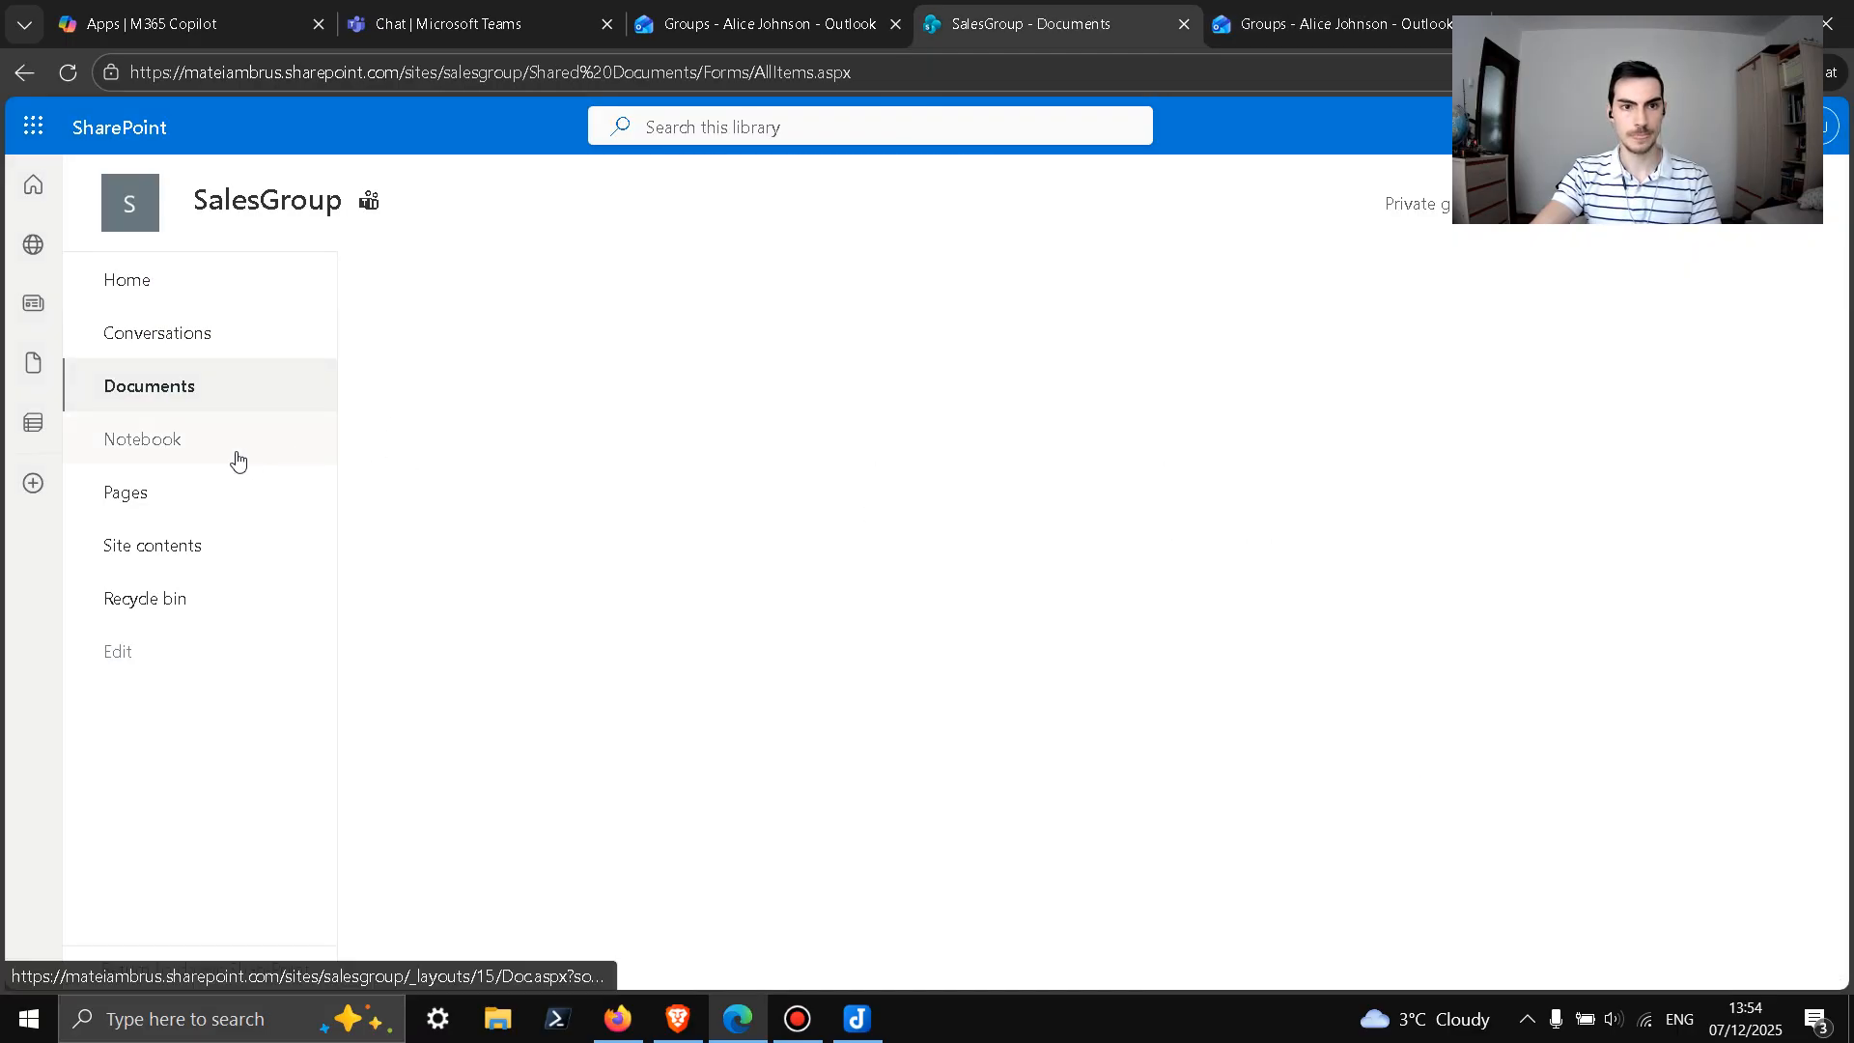
left_click(174, 454)
left_click(167, 494)
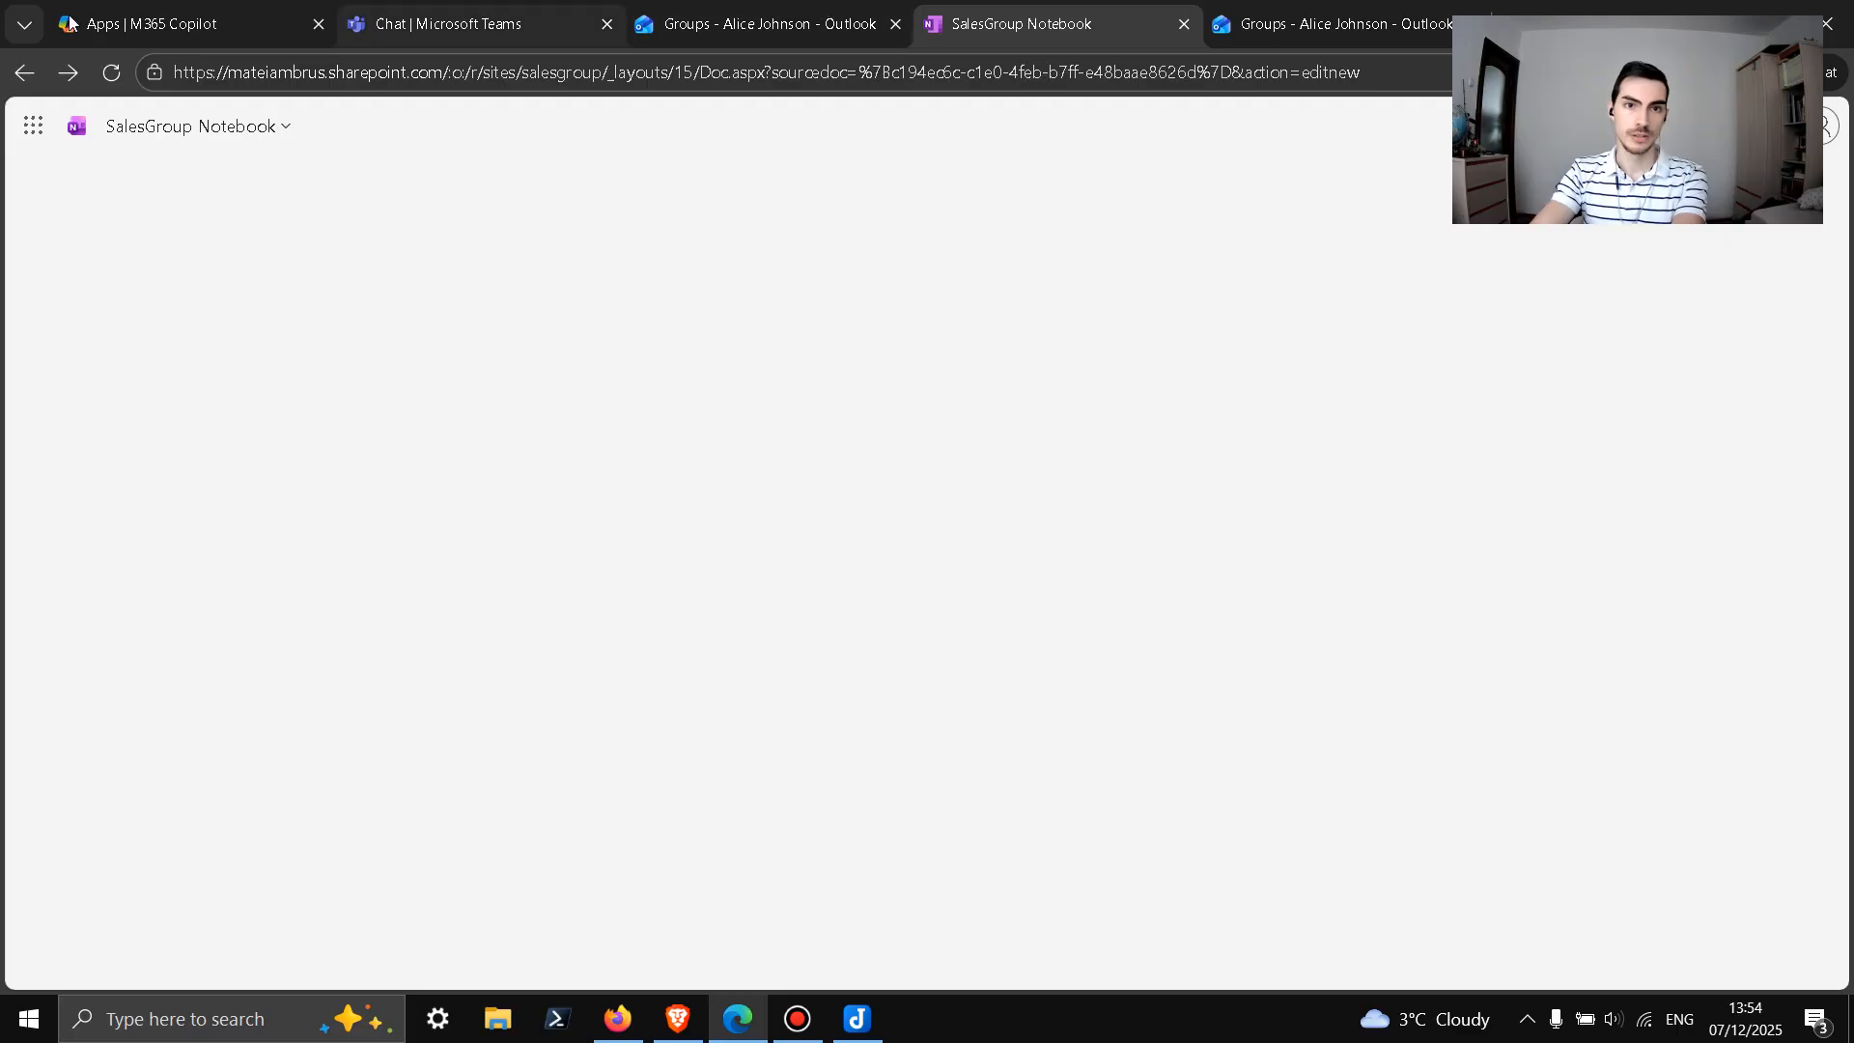
left_click(24, 69)
left_click(25, 72)
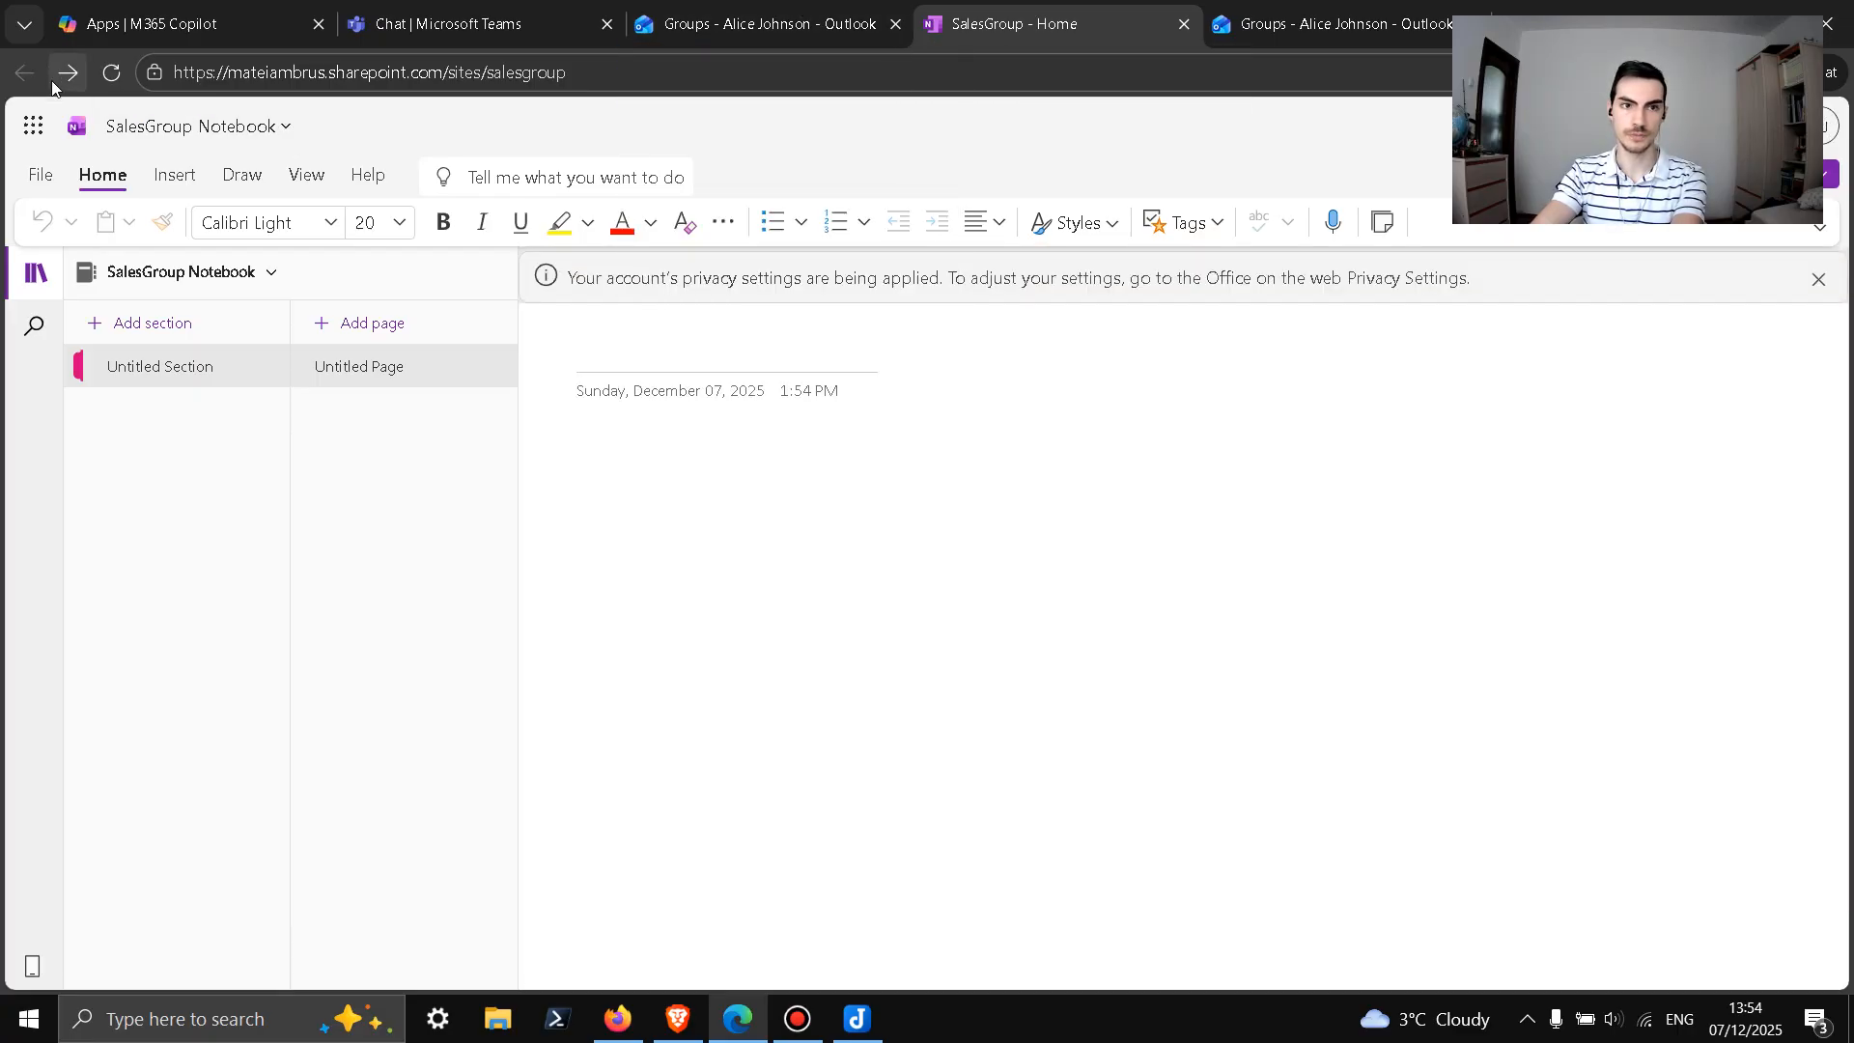
left_click(763, 23)
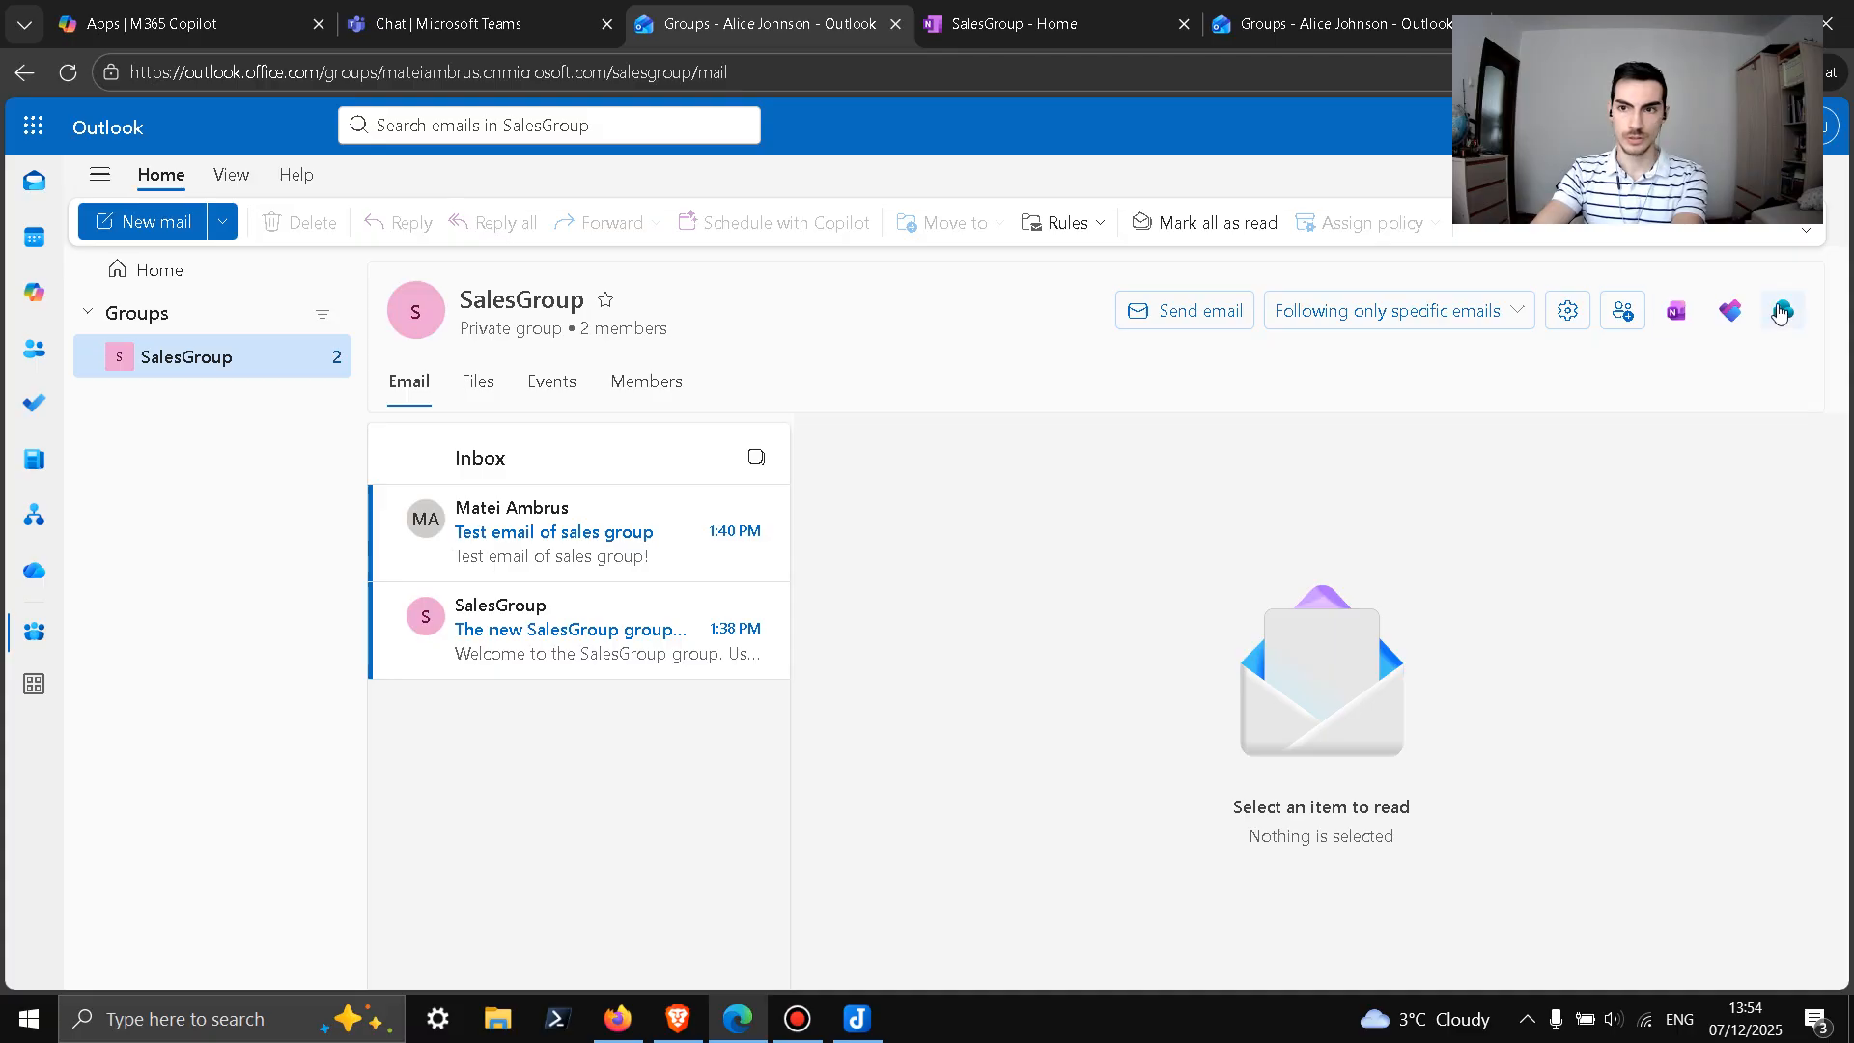
Step: Reopen the SalesGroup site, go to its Site Pages library, and show the + New page options
left_click(1781, 310)
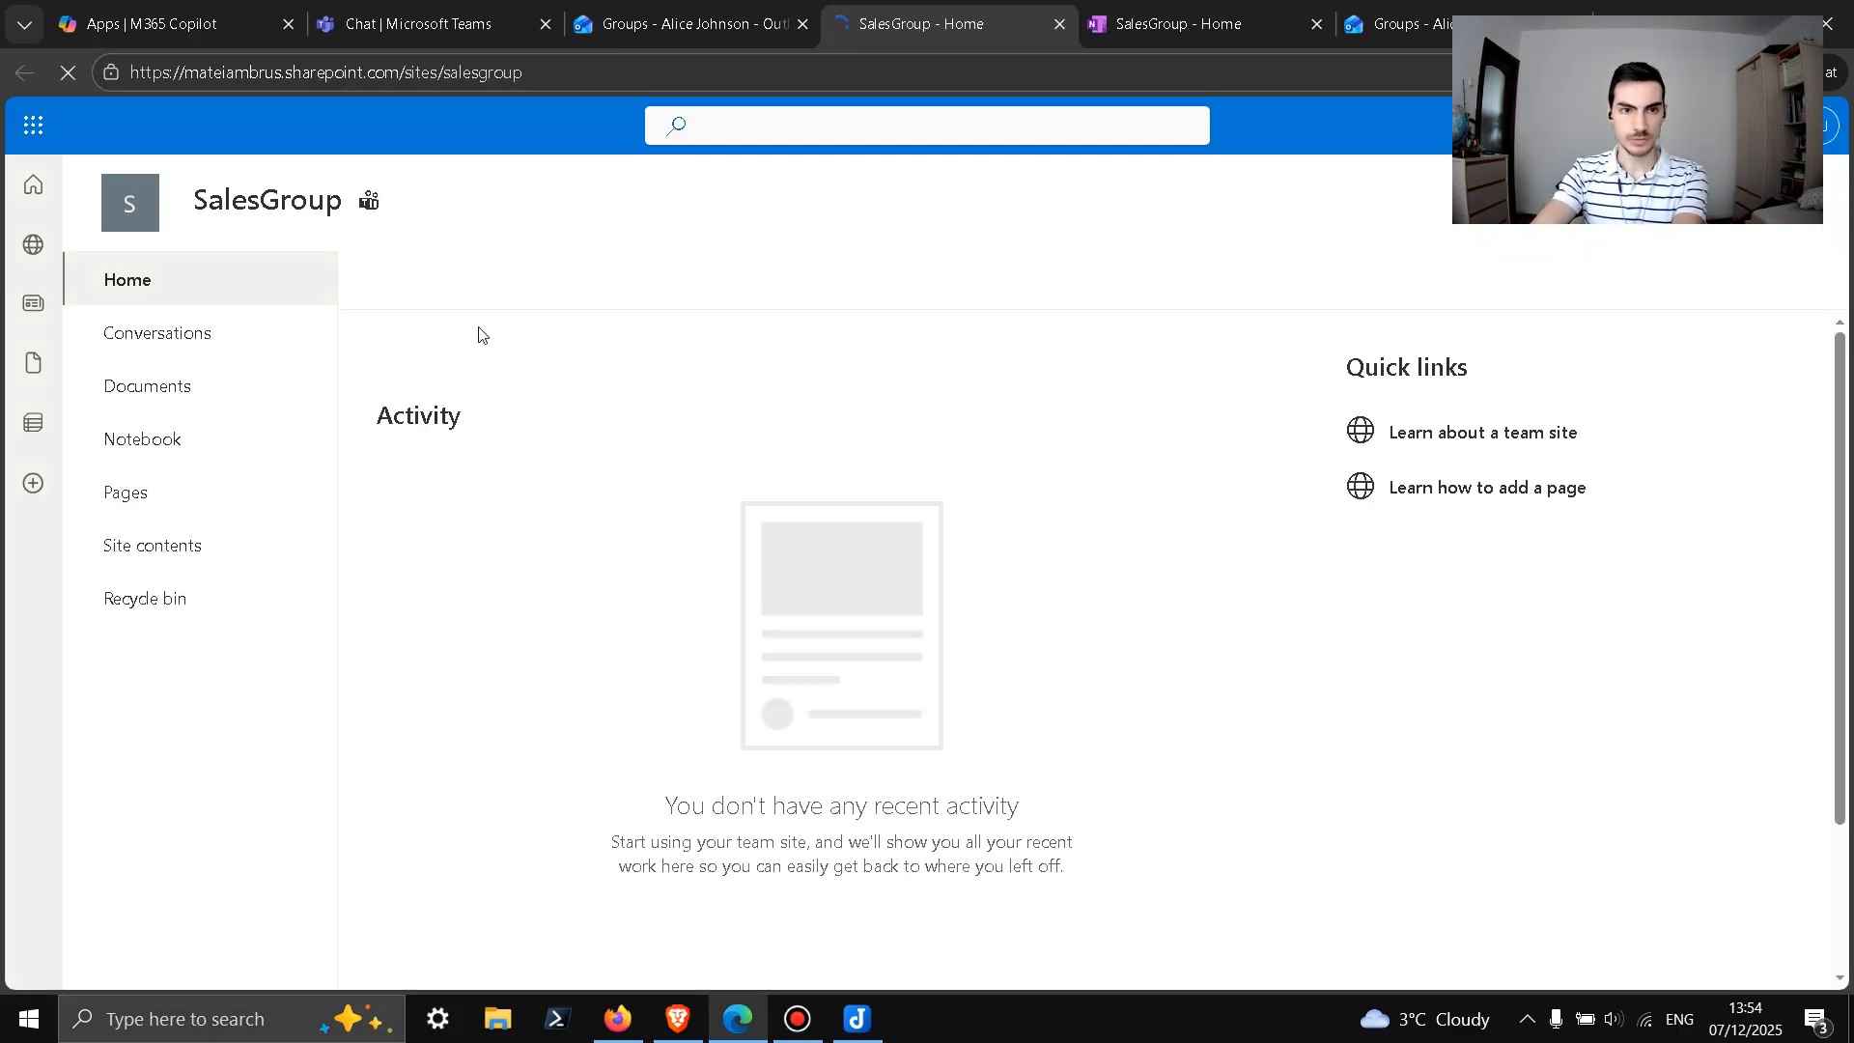
left_click(164, 497)
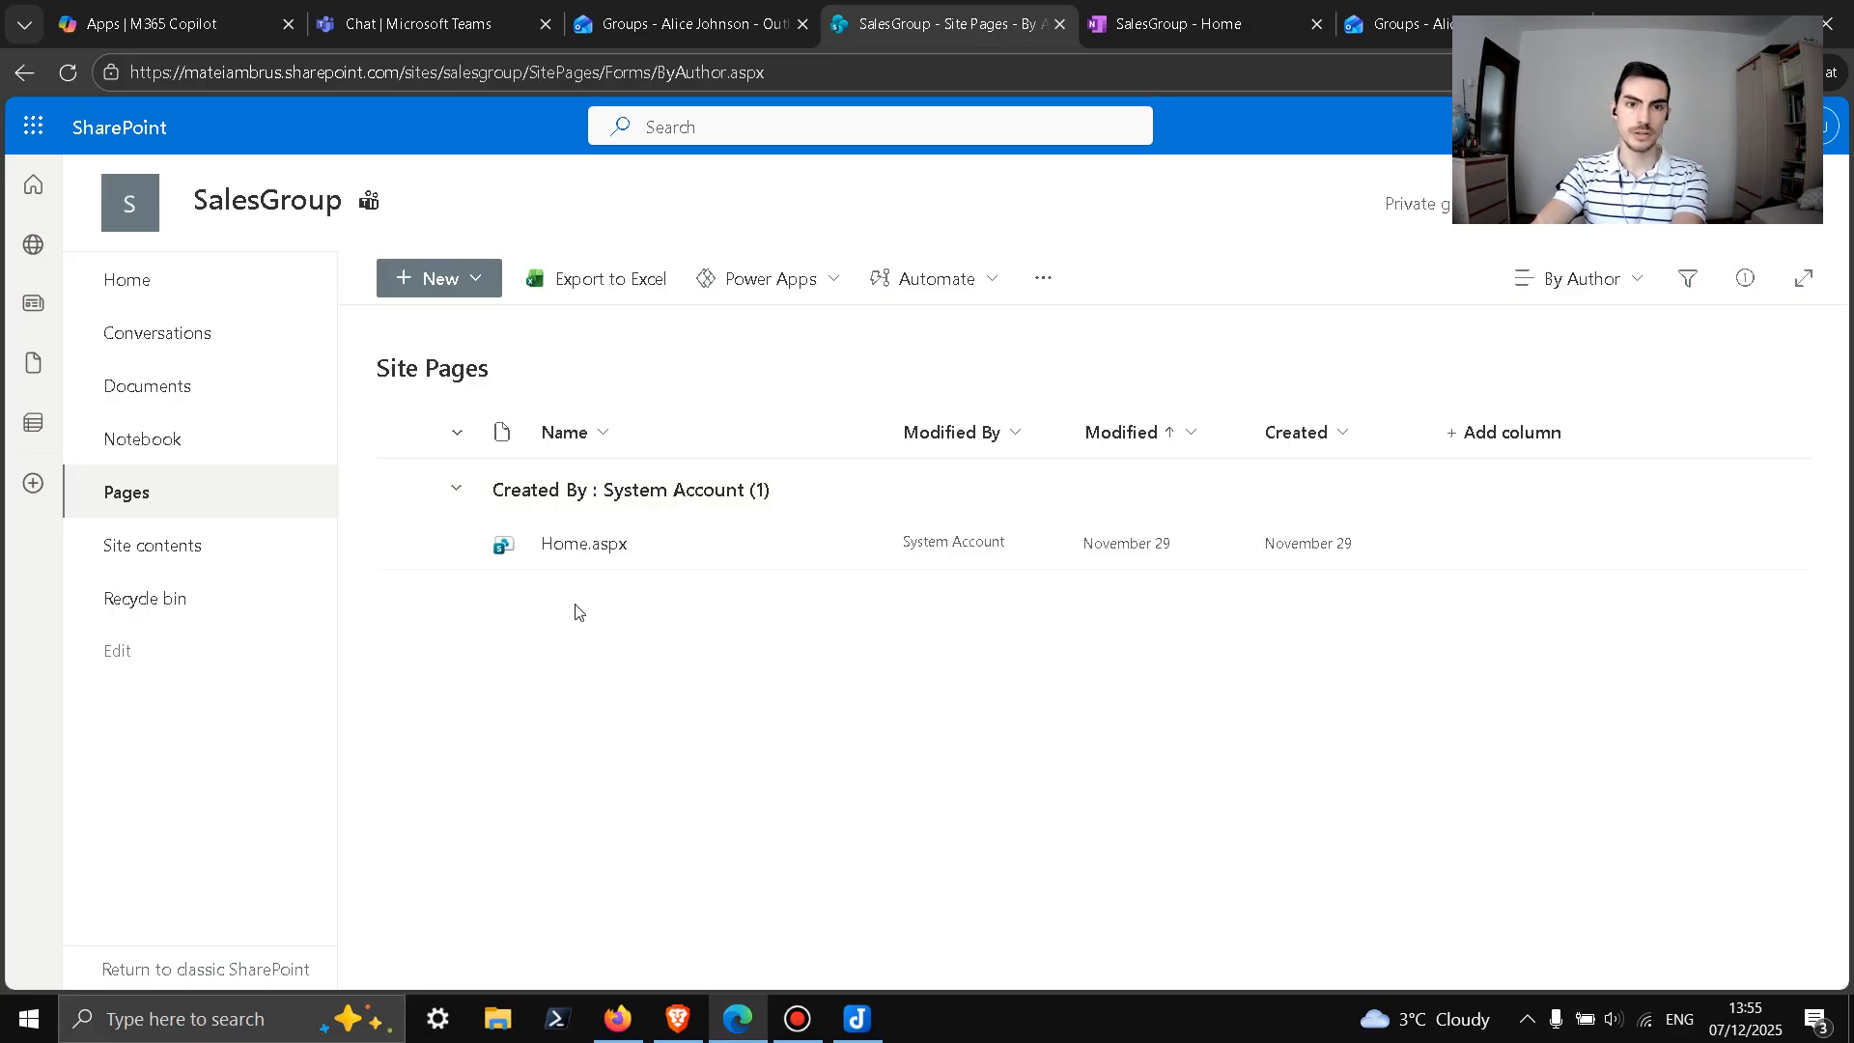
left_click(585, 545)
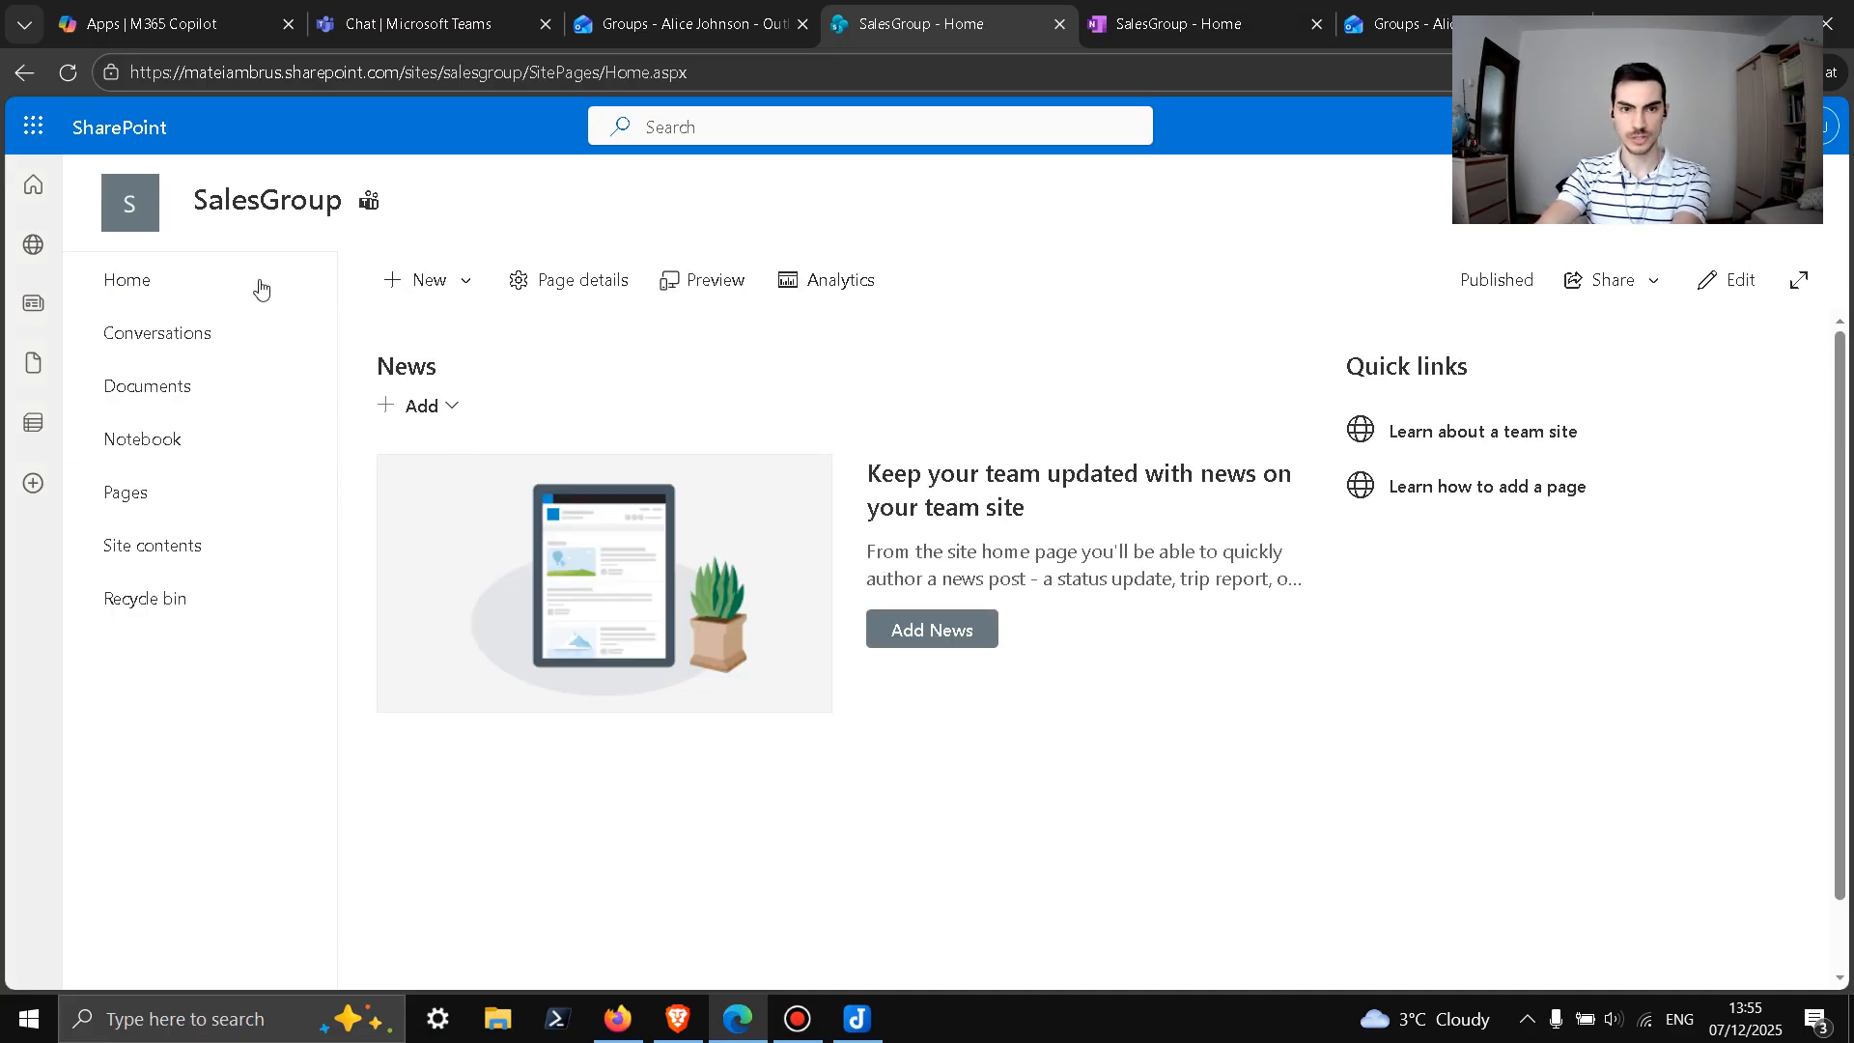
left_click(148, 507)
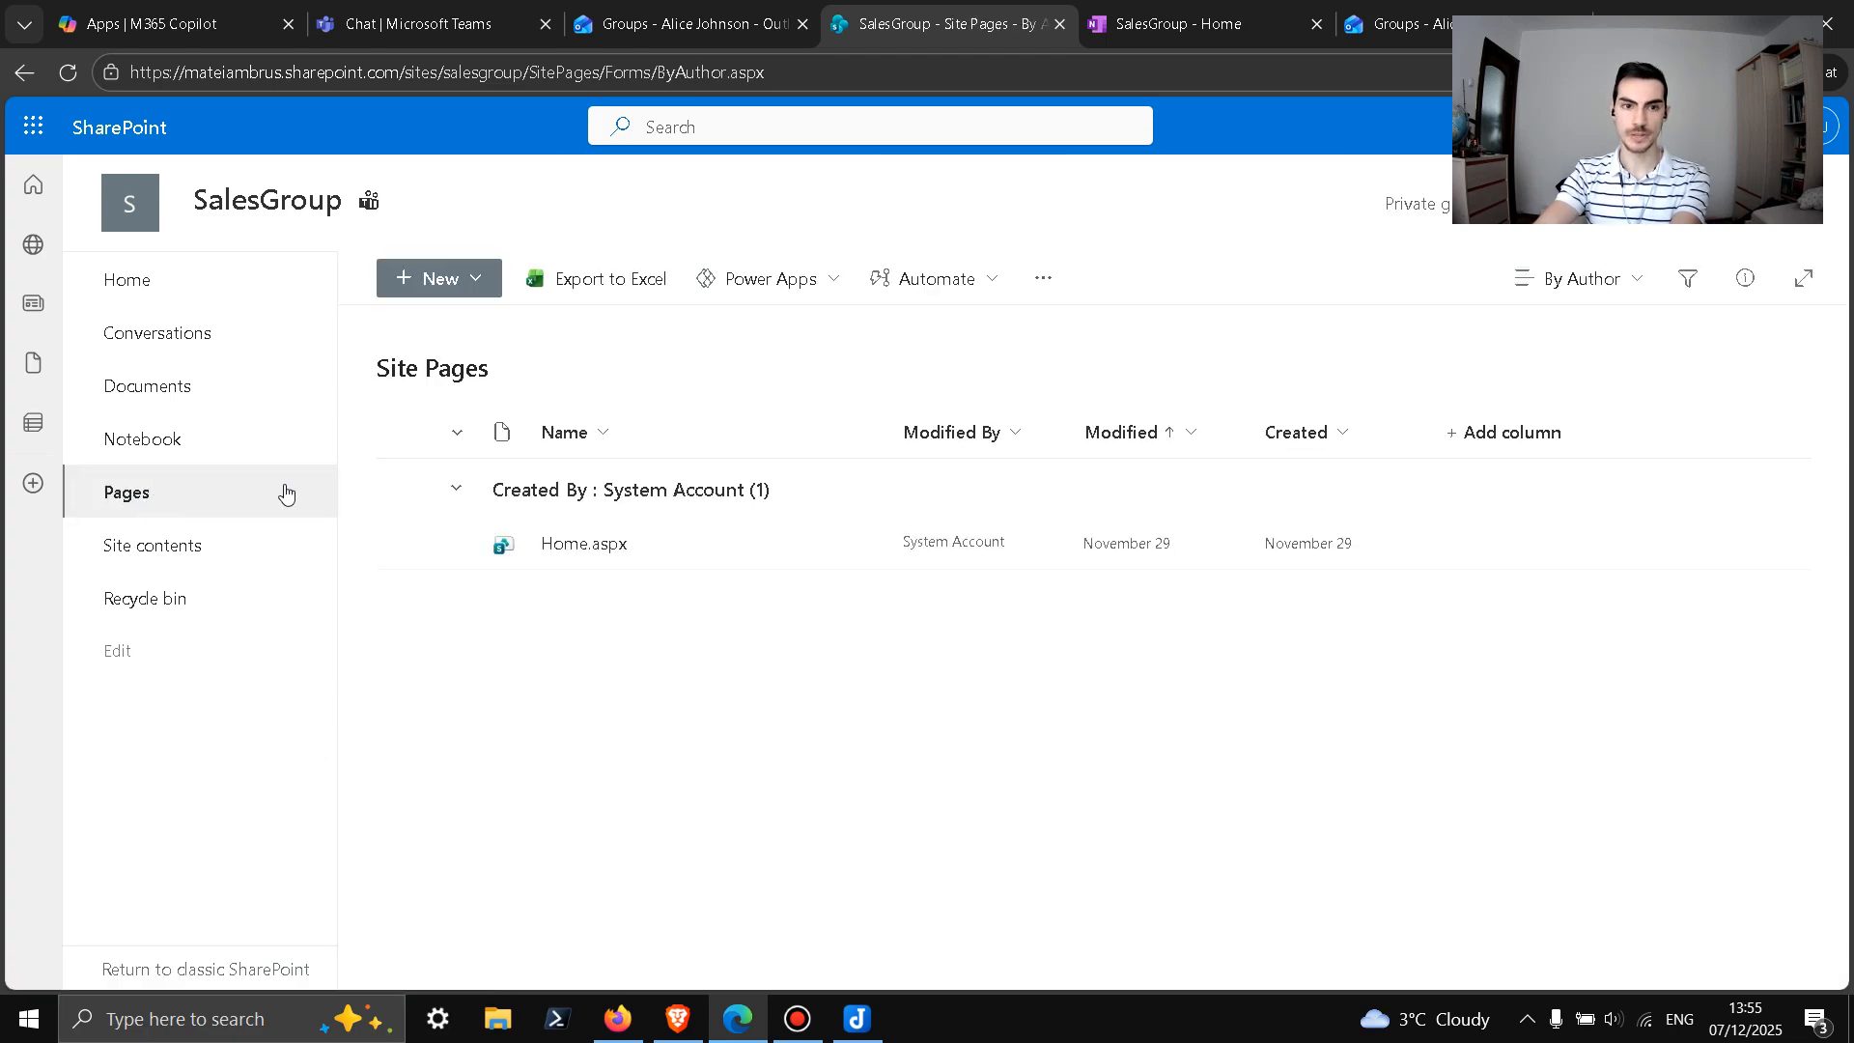
left_click(436, 278)
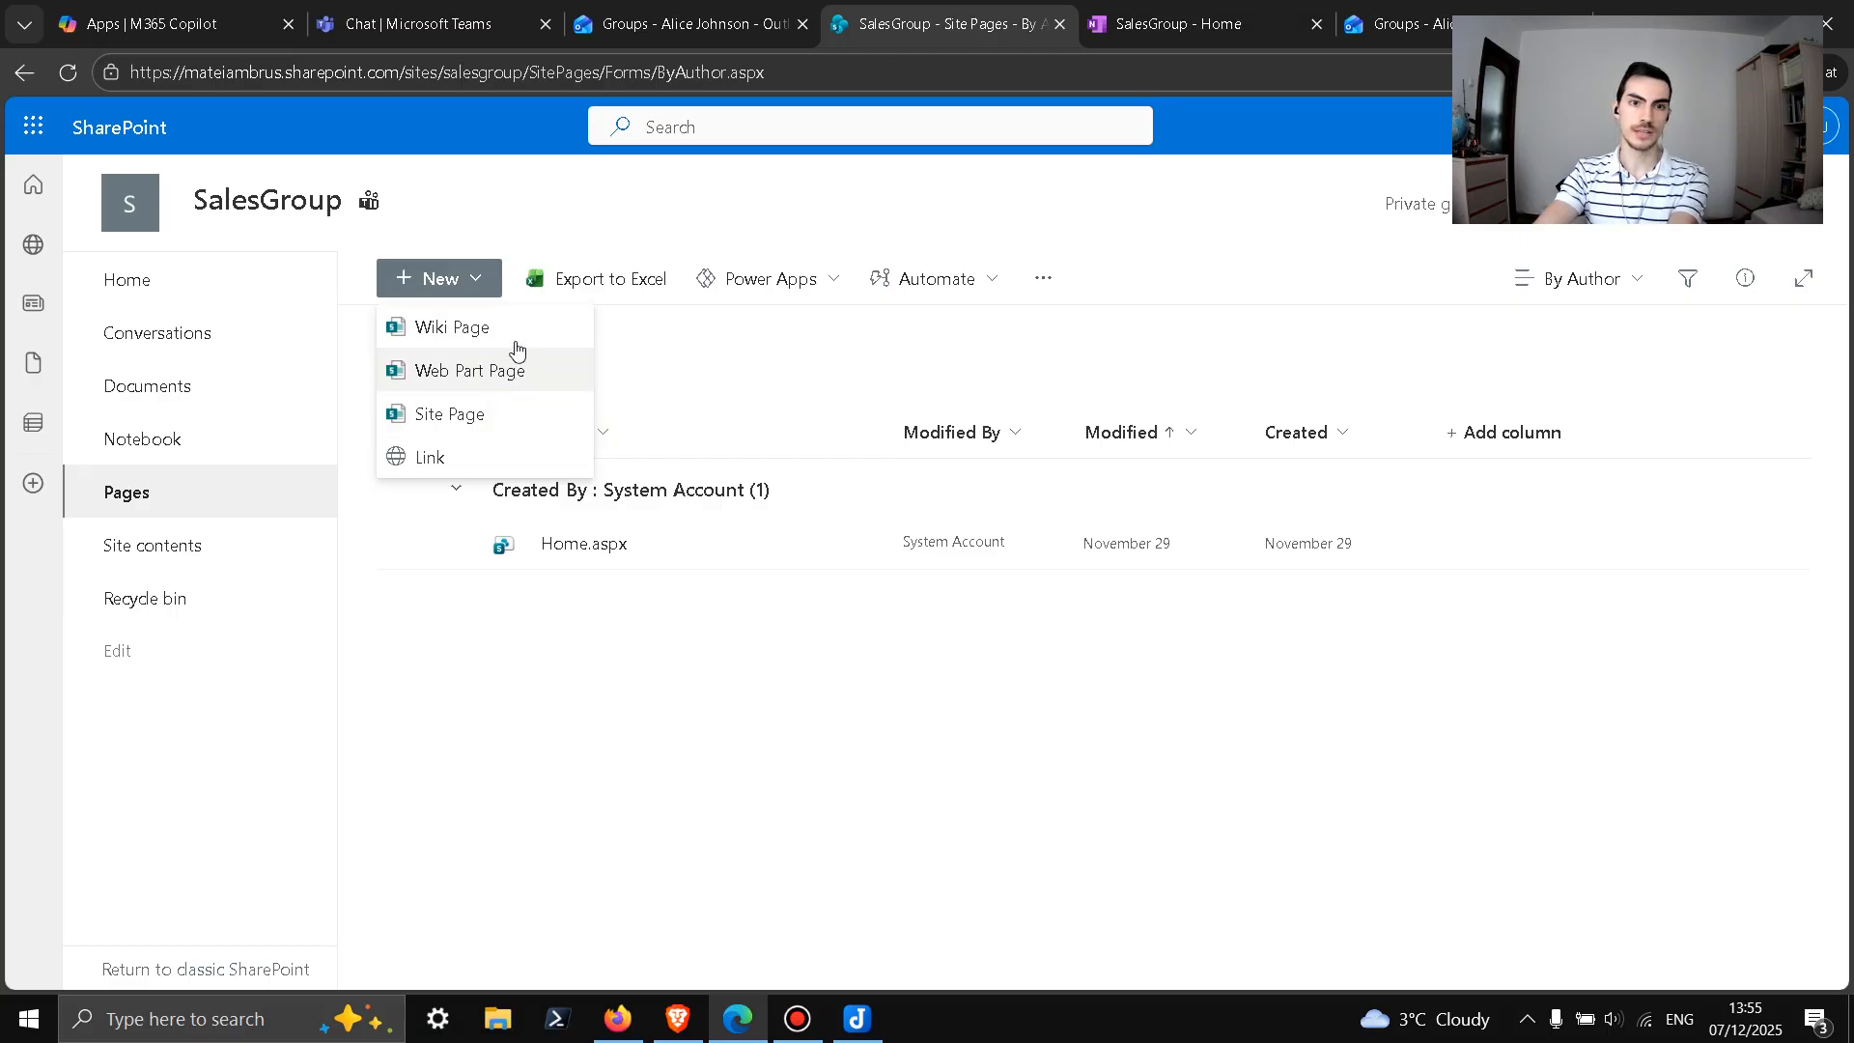
Step: Start a new site page and dismiss the sharing, onboarding and design-idea tips
left_click(474, 428)
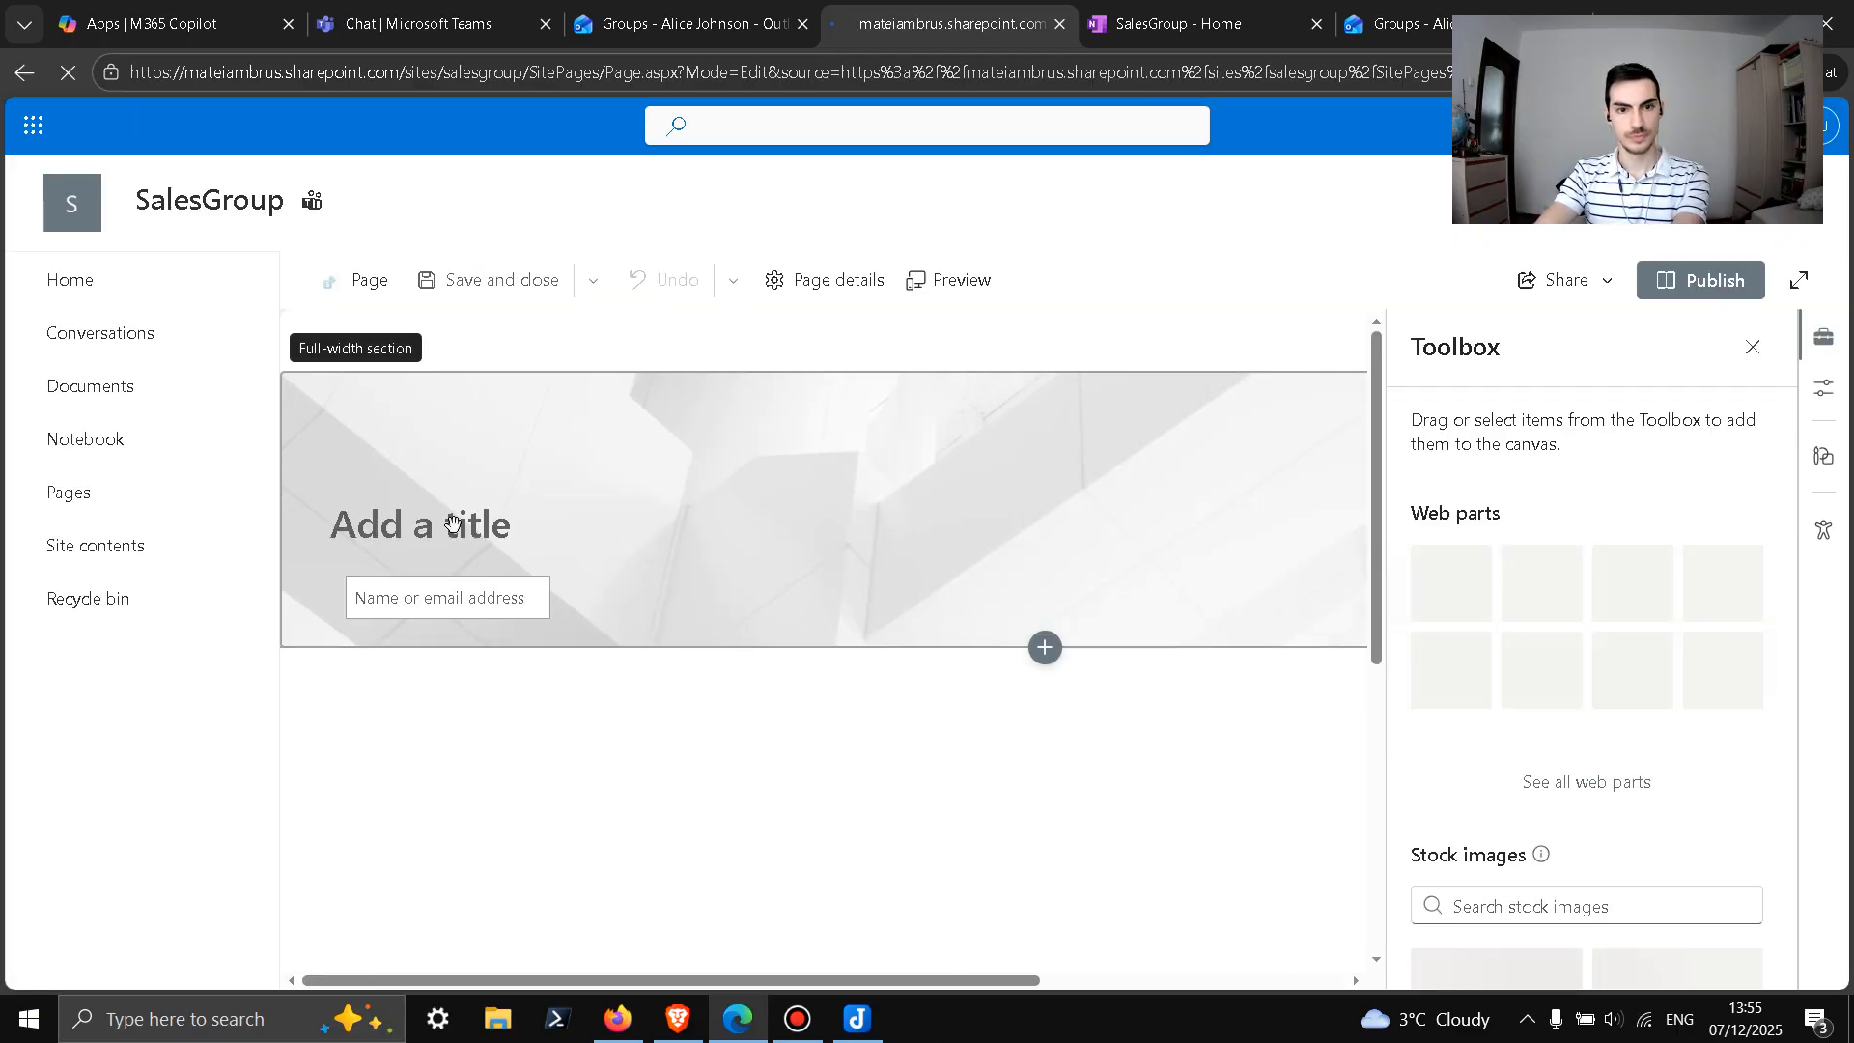
left_click(482, 533)
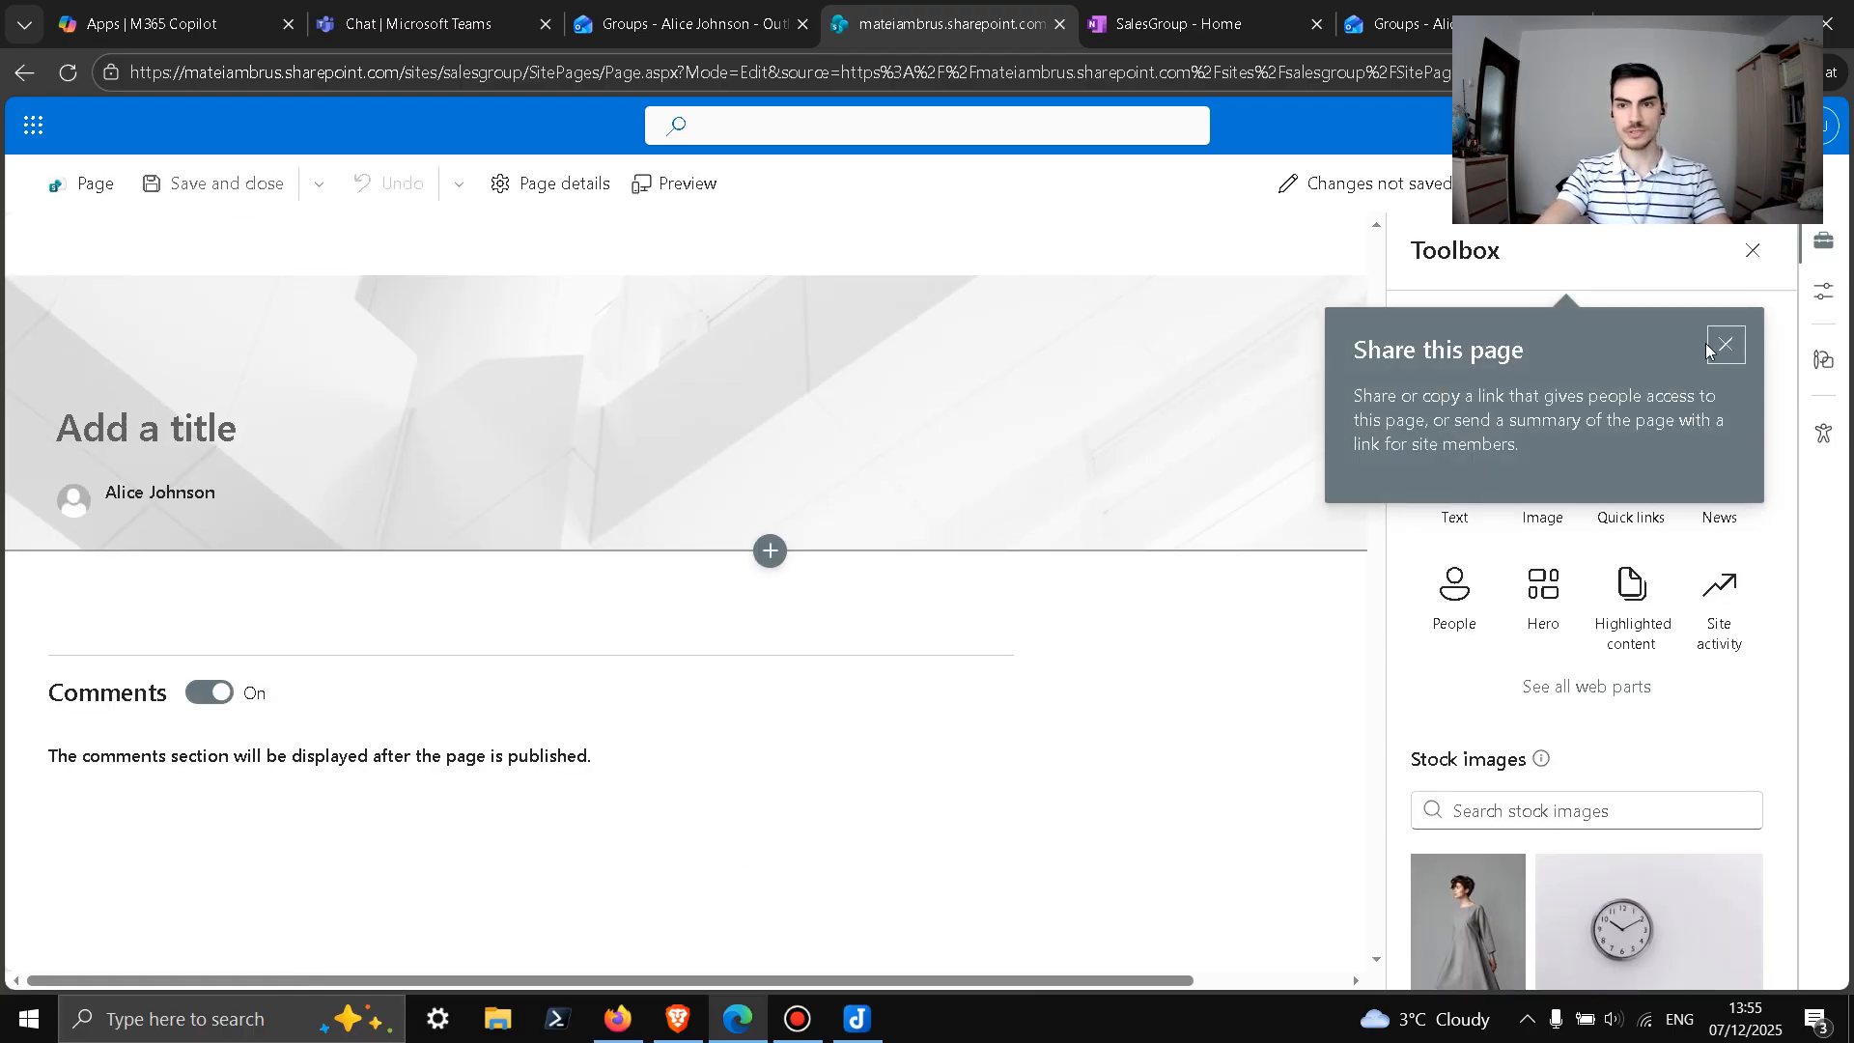
left_click(1726, 346)
left_click(1285, 298)
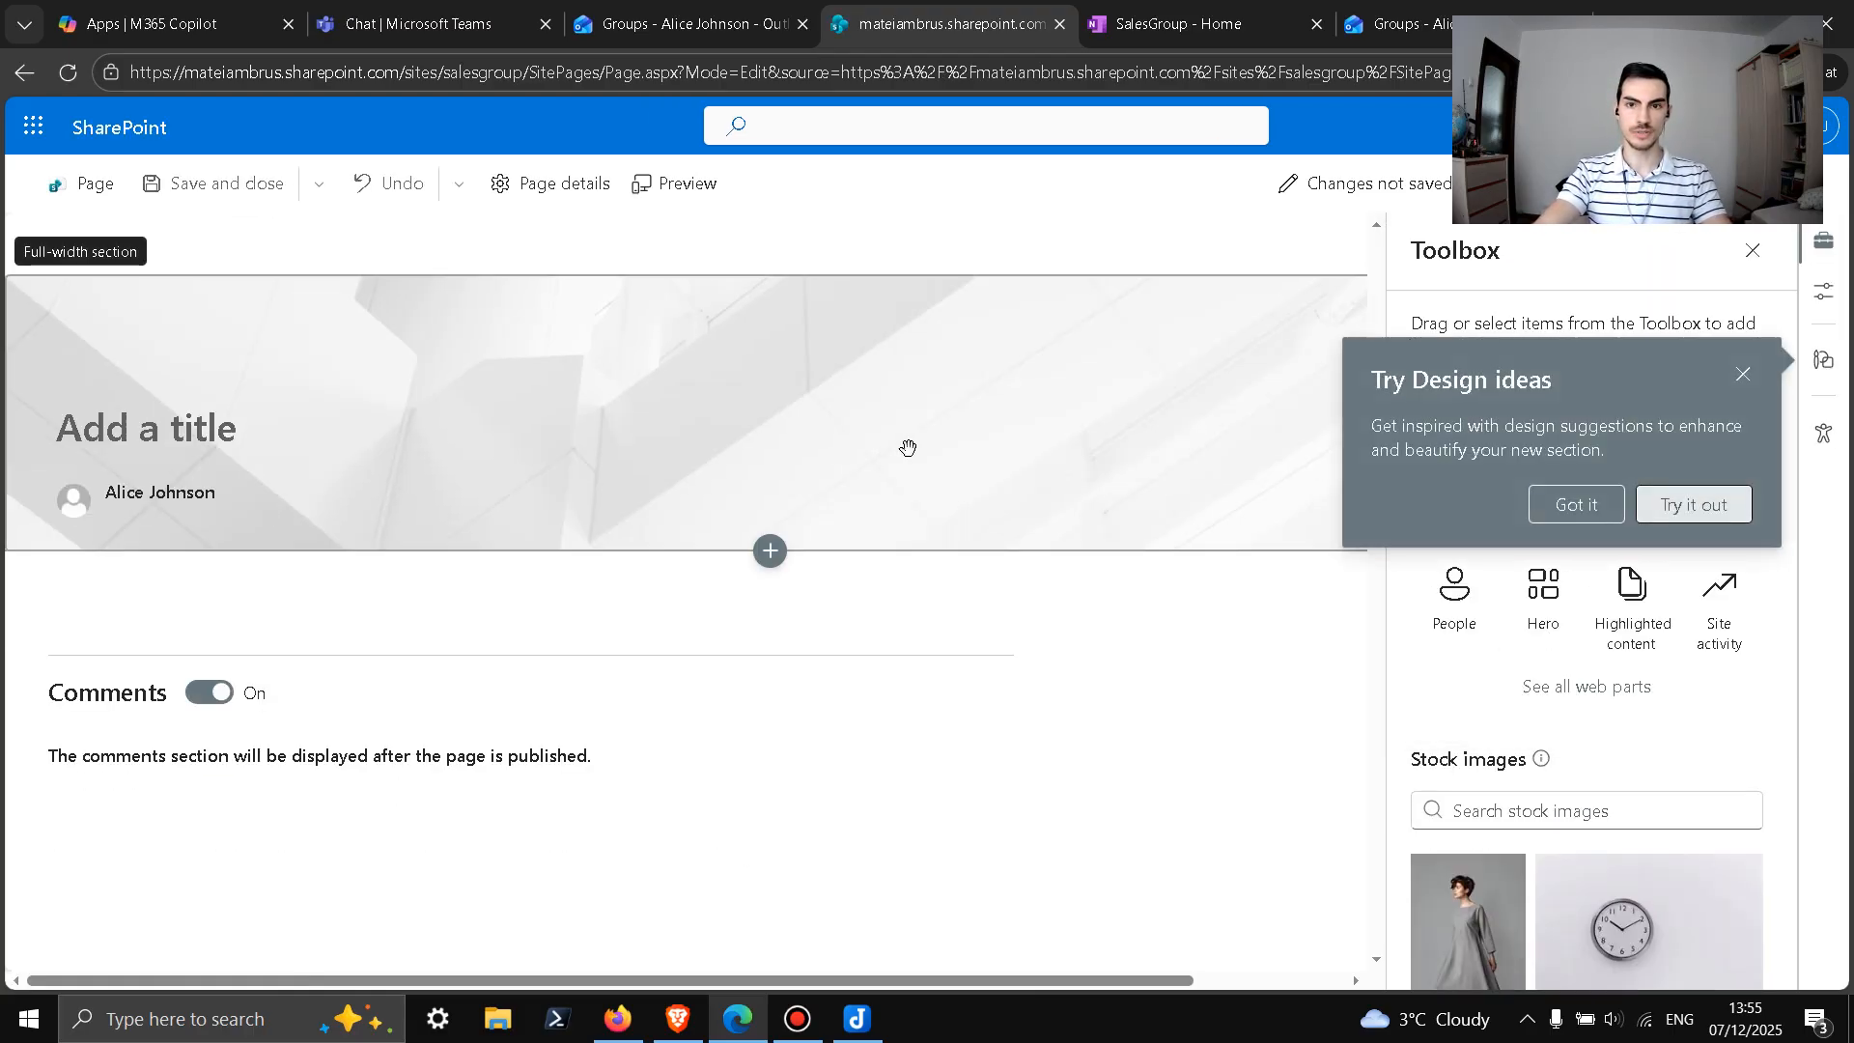
left_click(1742, 373)
left_click(206, 428)
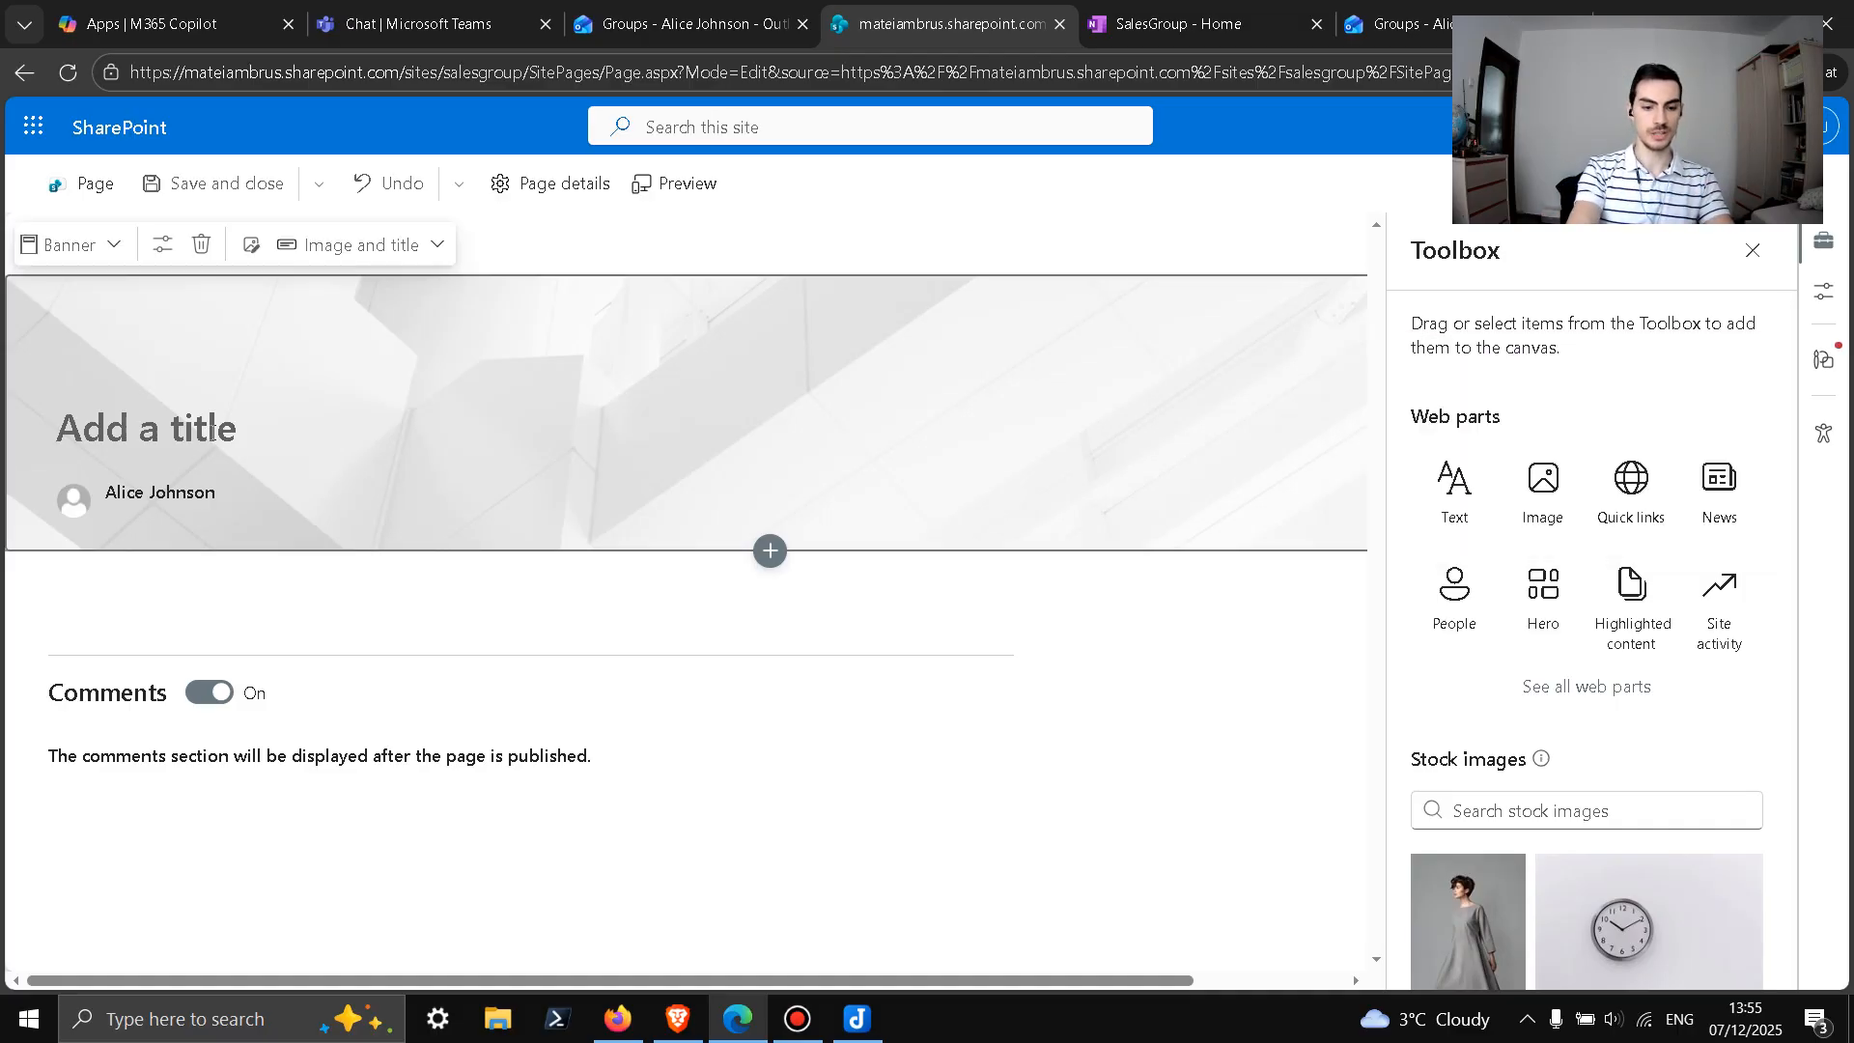
Step: Title the page 'Standard Title'
type("Stand")
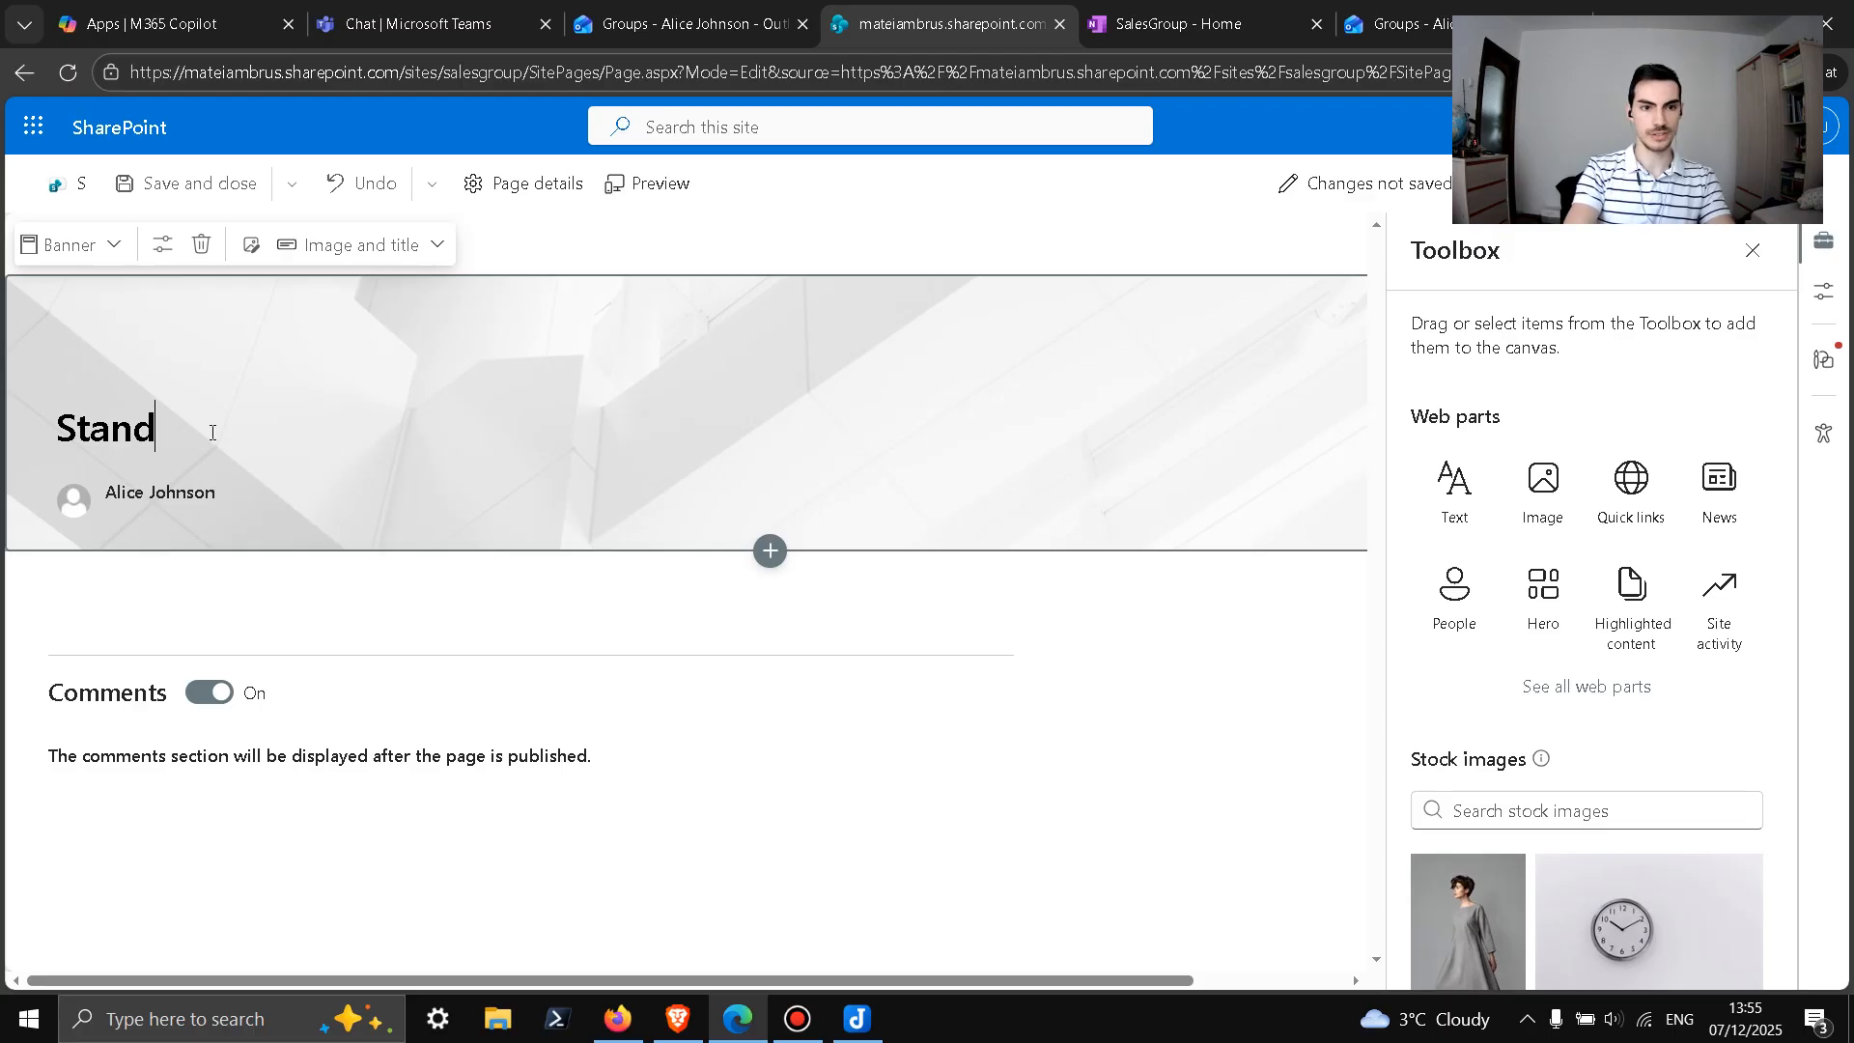
type("ard Title")
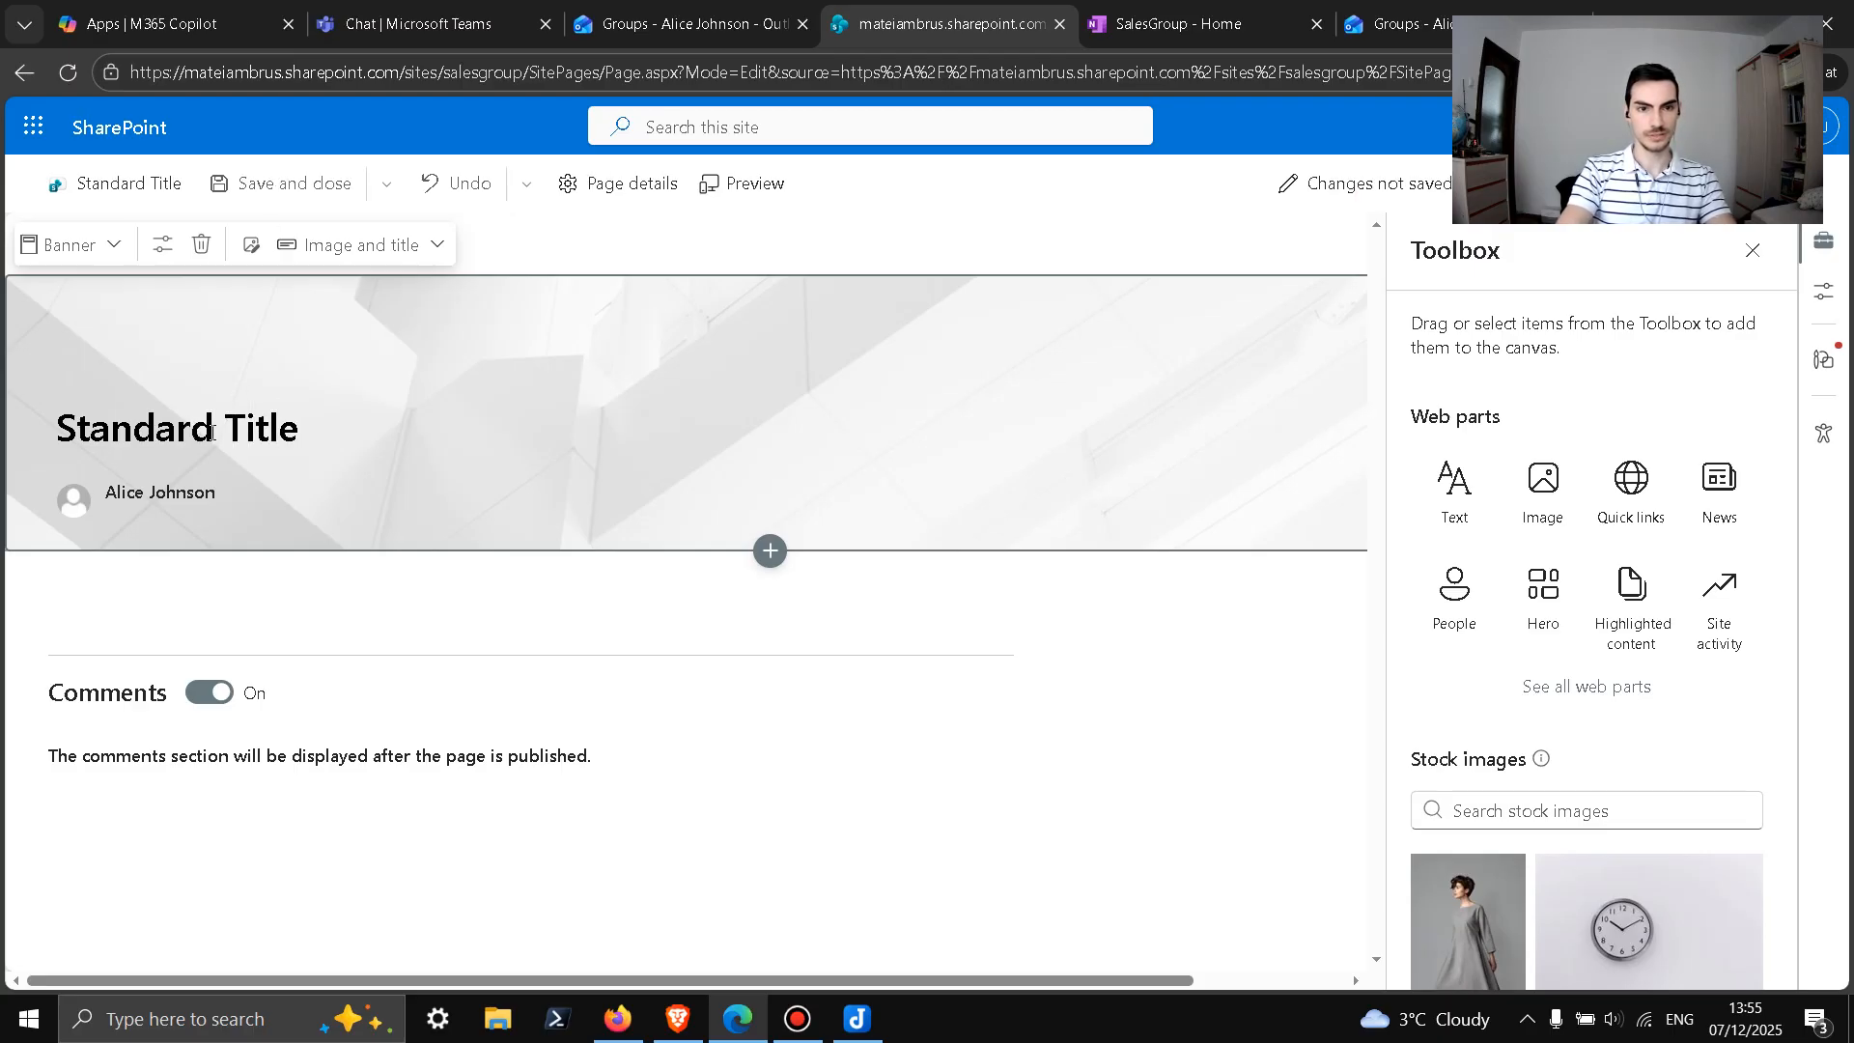
key("BackSpace")
key("BackSpace")
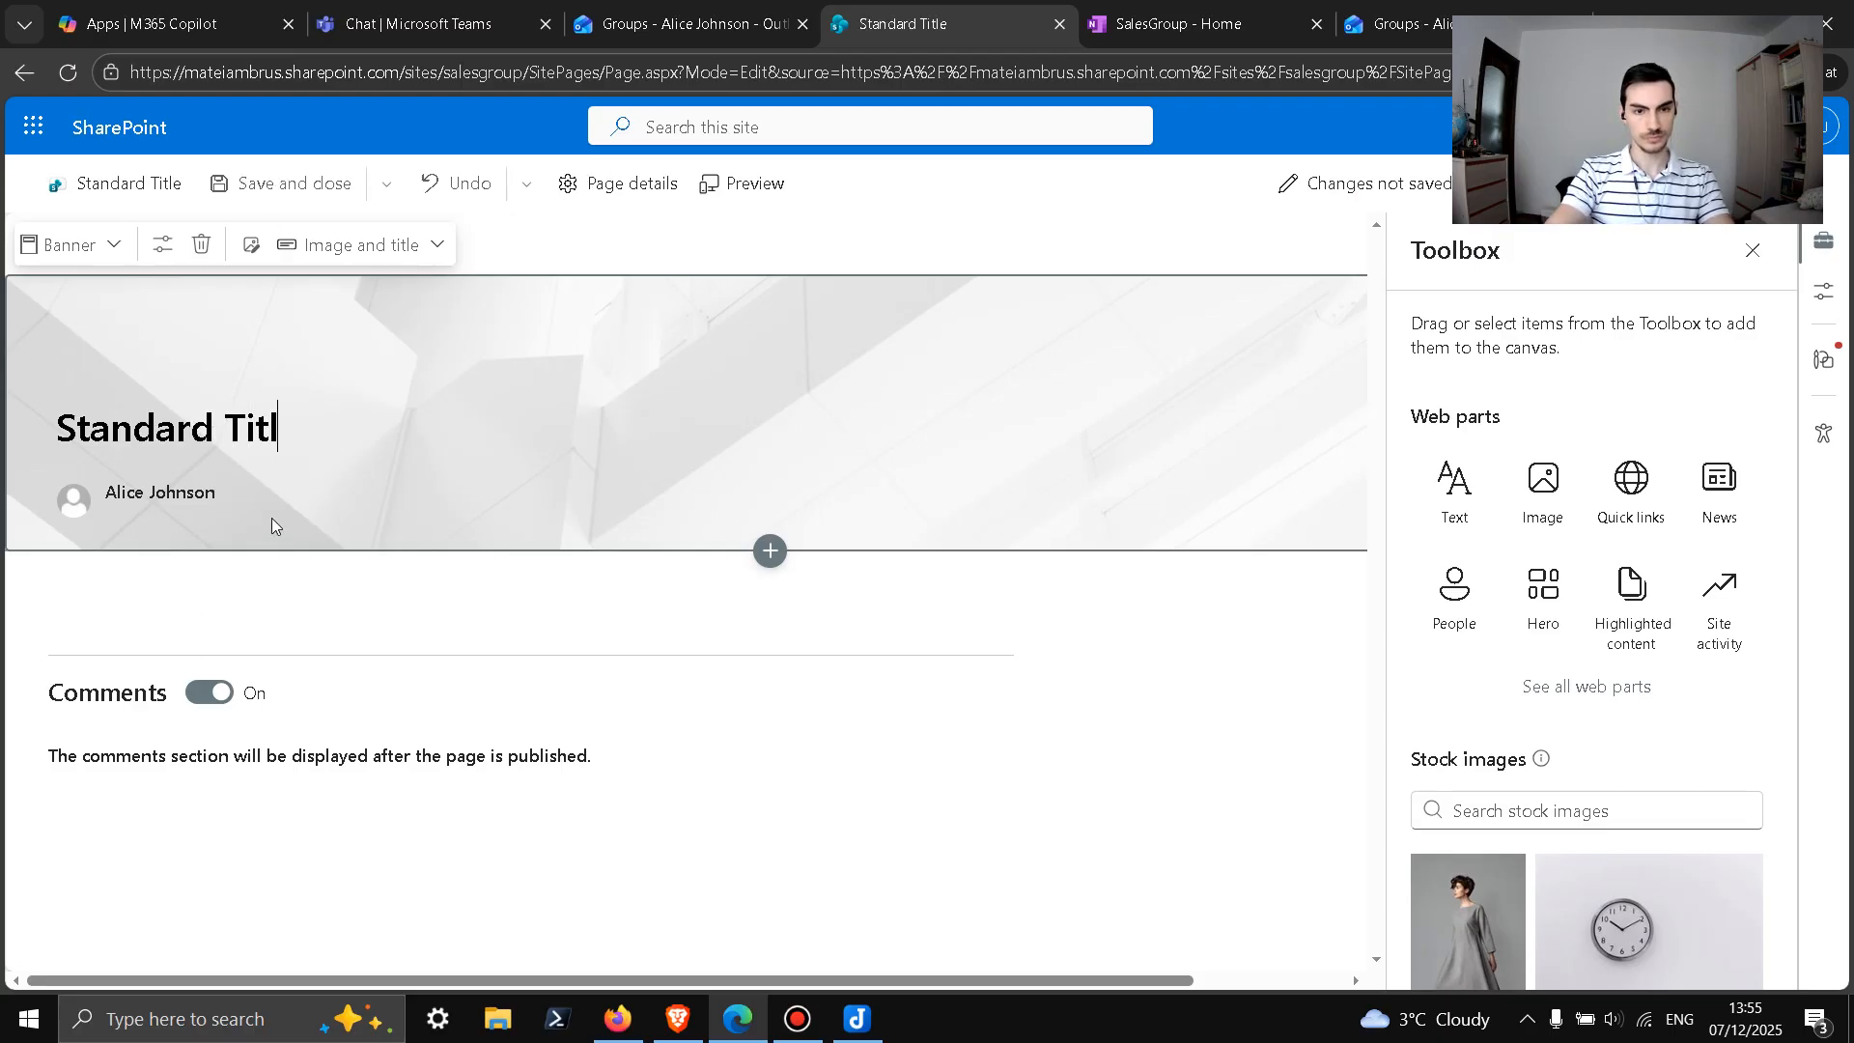
key("ctrl+a")
key("BackSpace")
type("St")
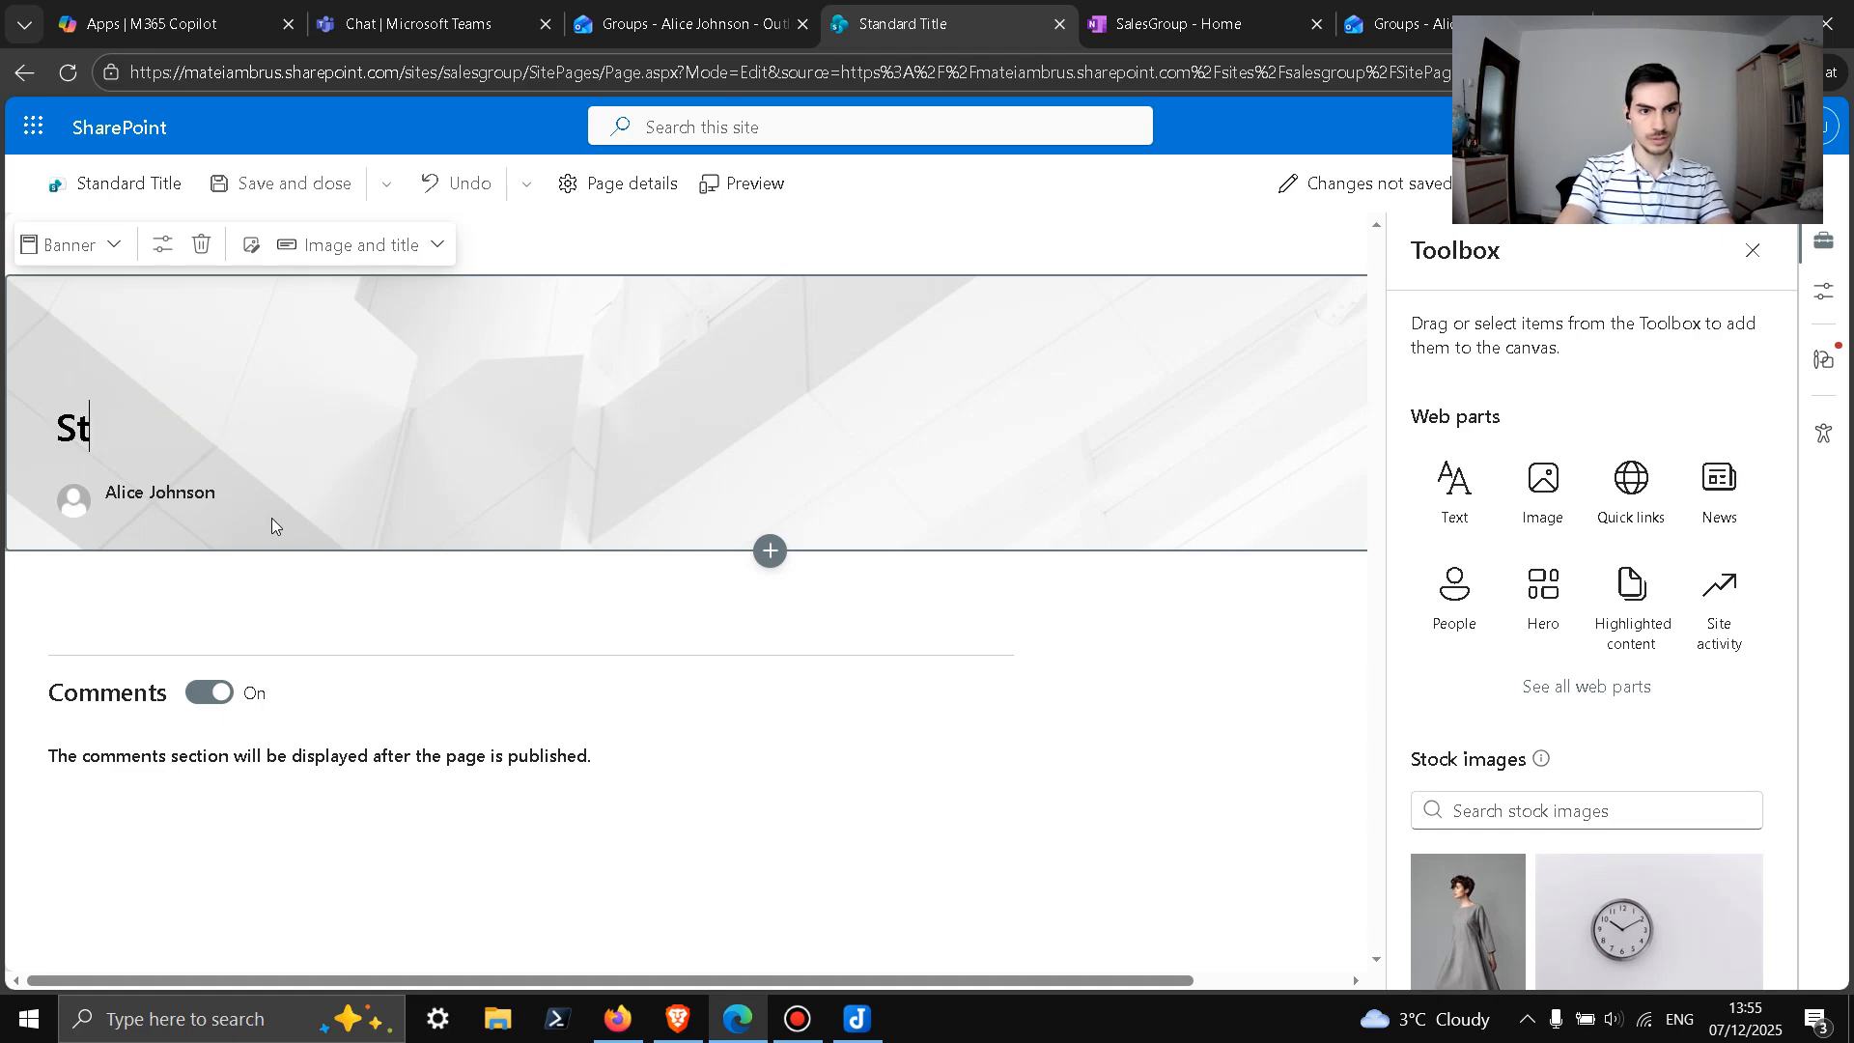
type("andard T")
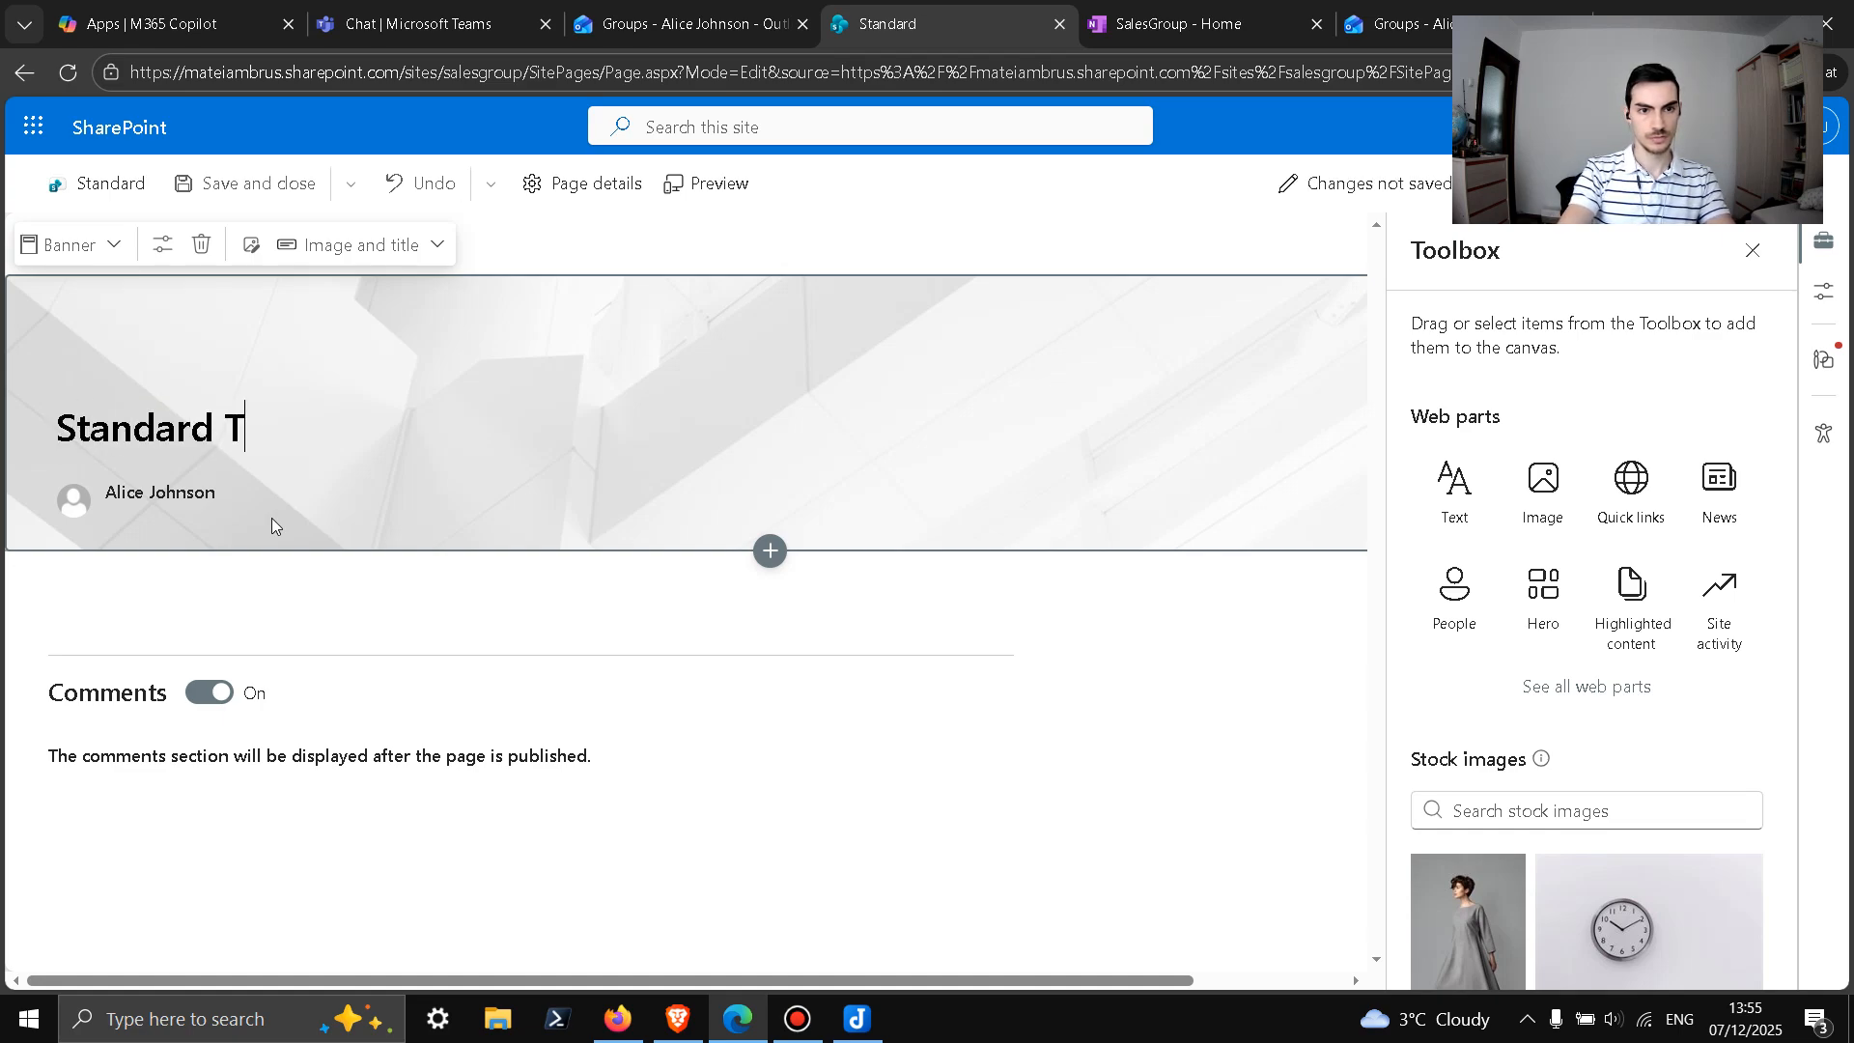
type("itle")
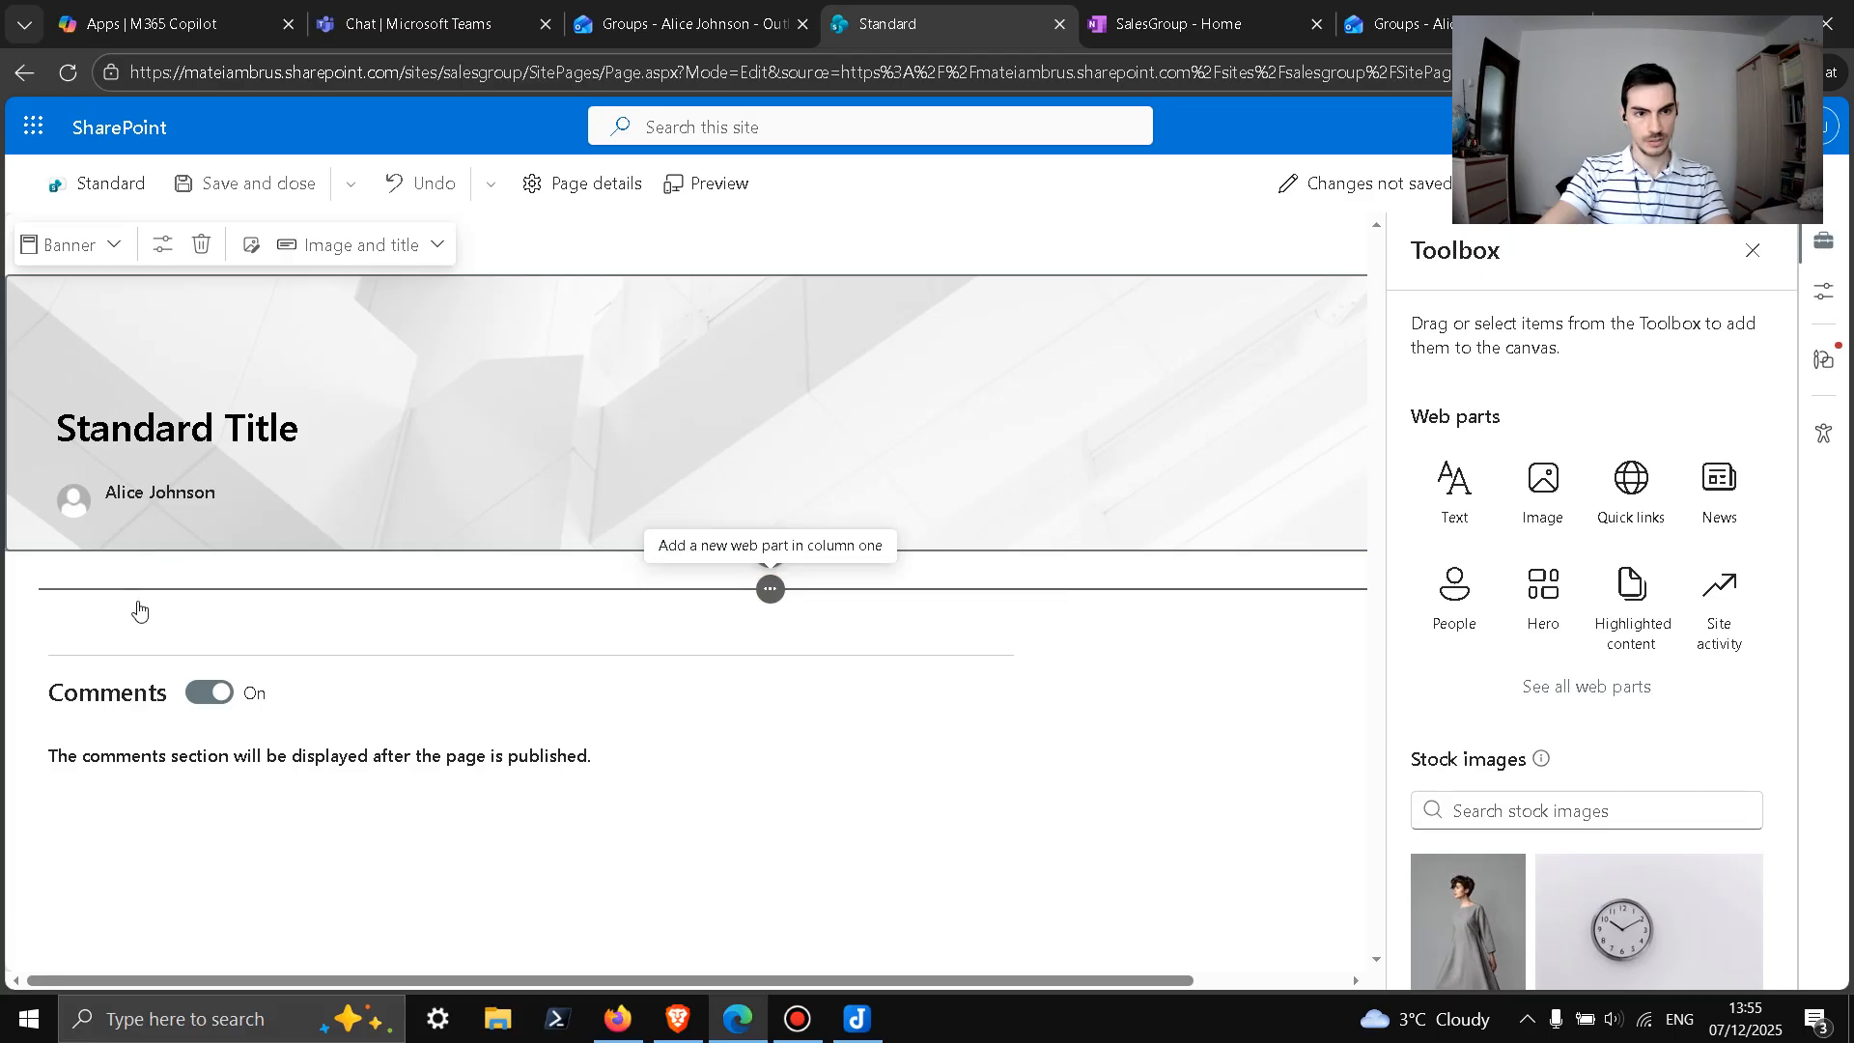
Step: Add a Text web part below the title reading 'Text Post of this page'
left_click(770, 588)
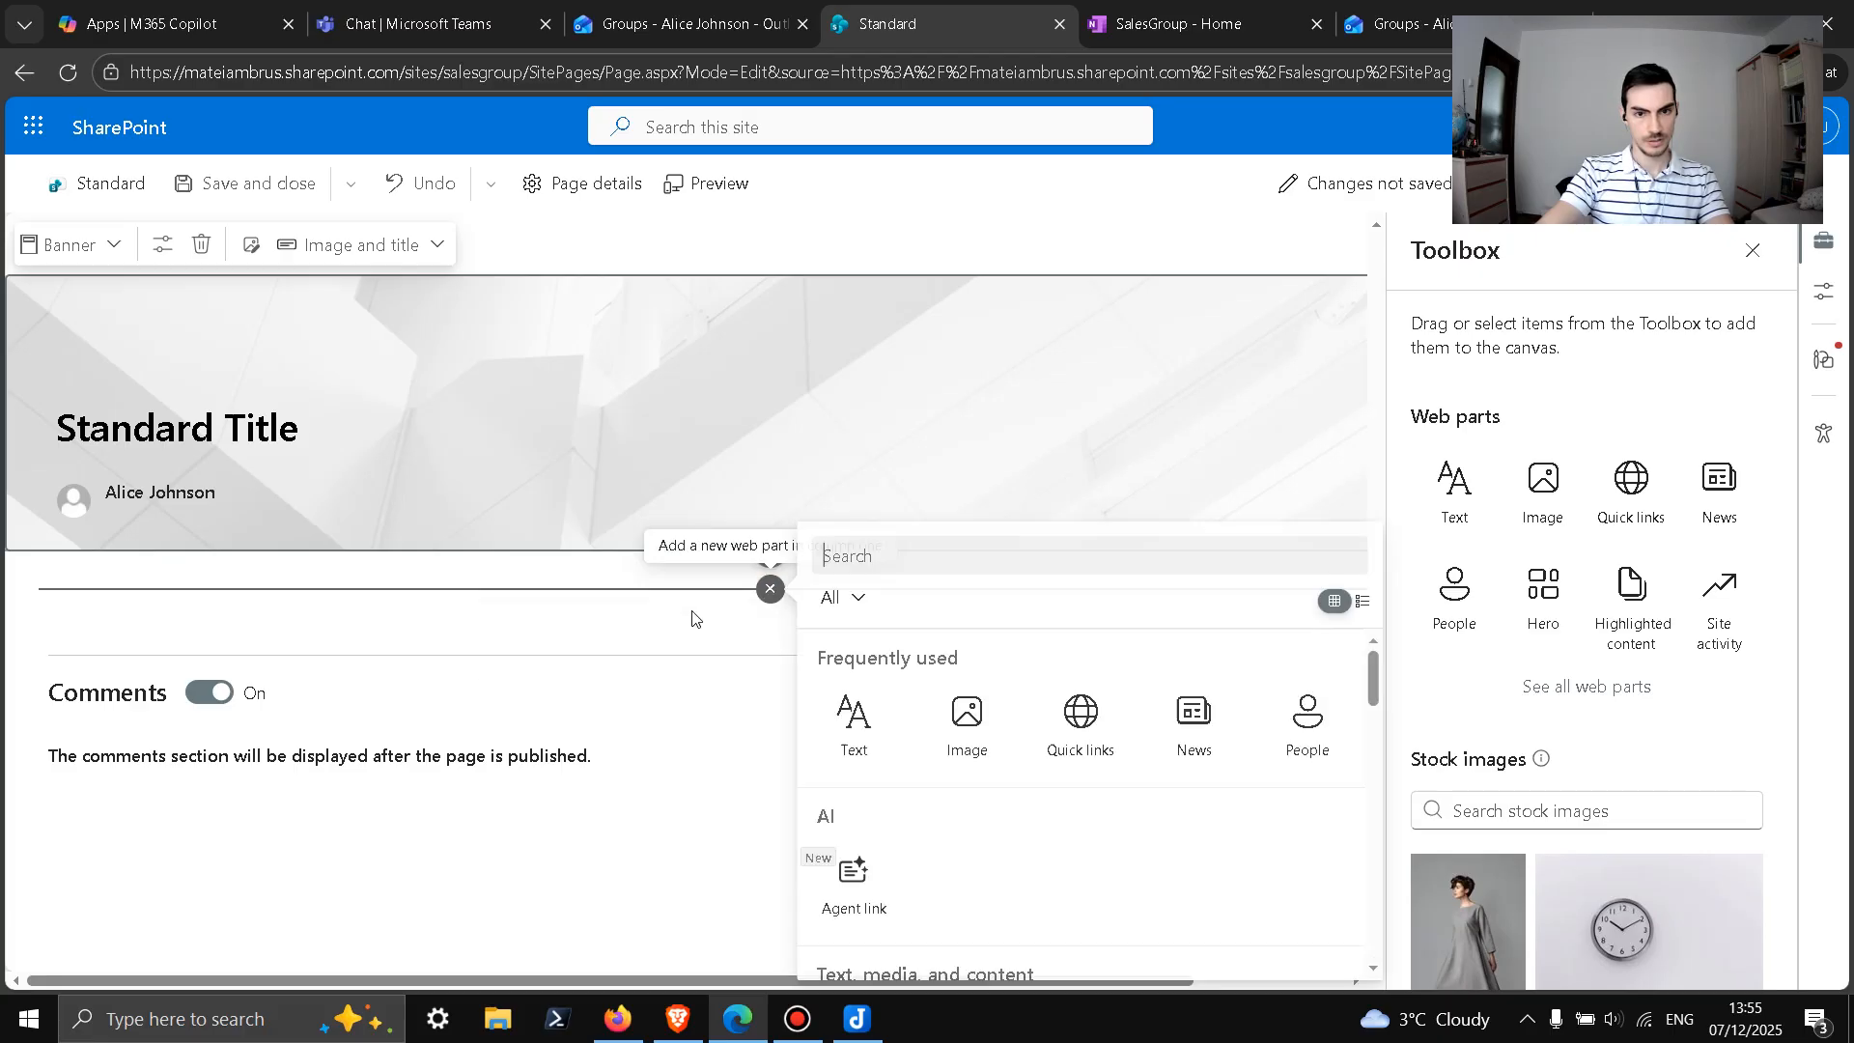
left_click(854, 723)
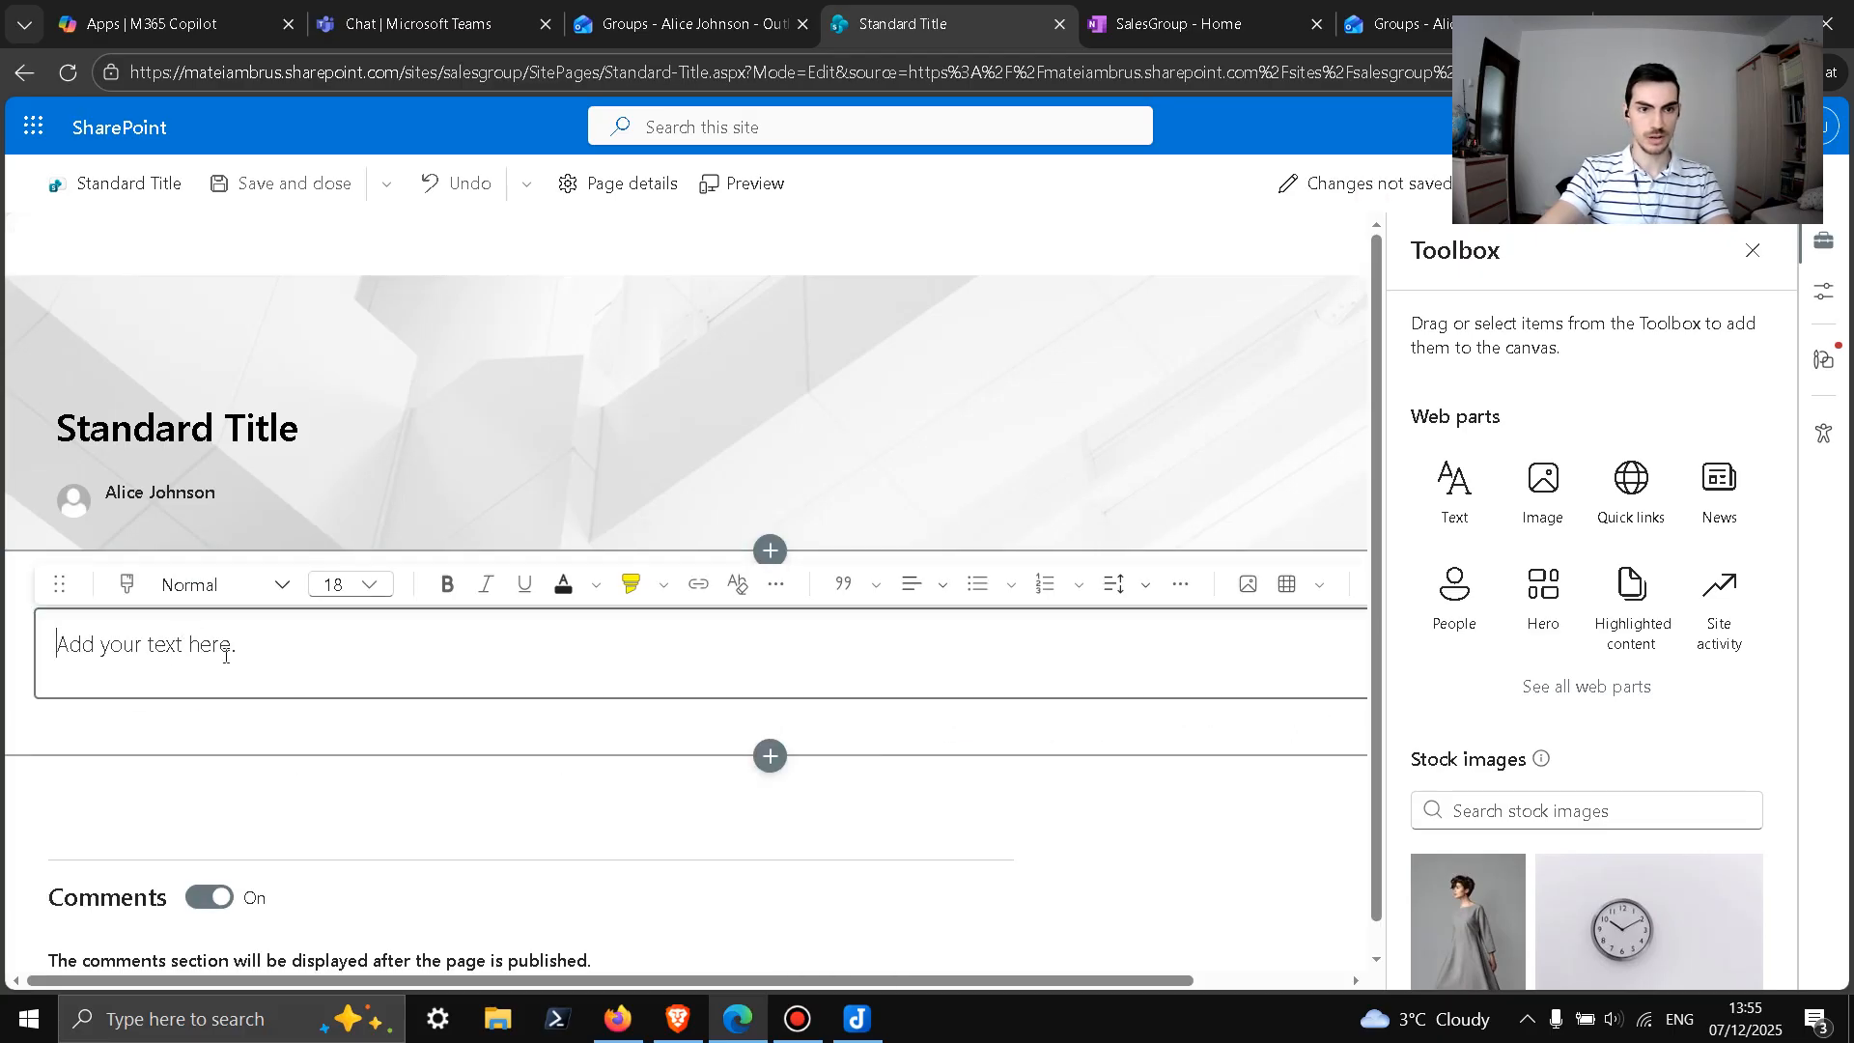
type("Text Pos")
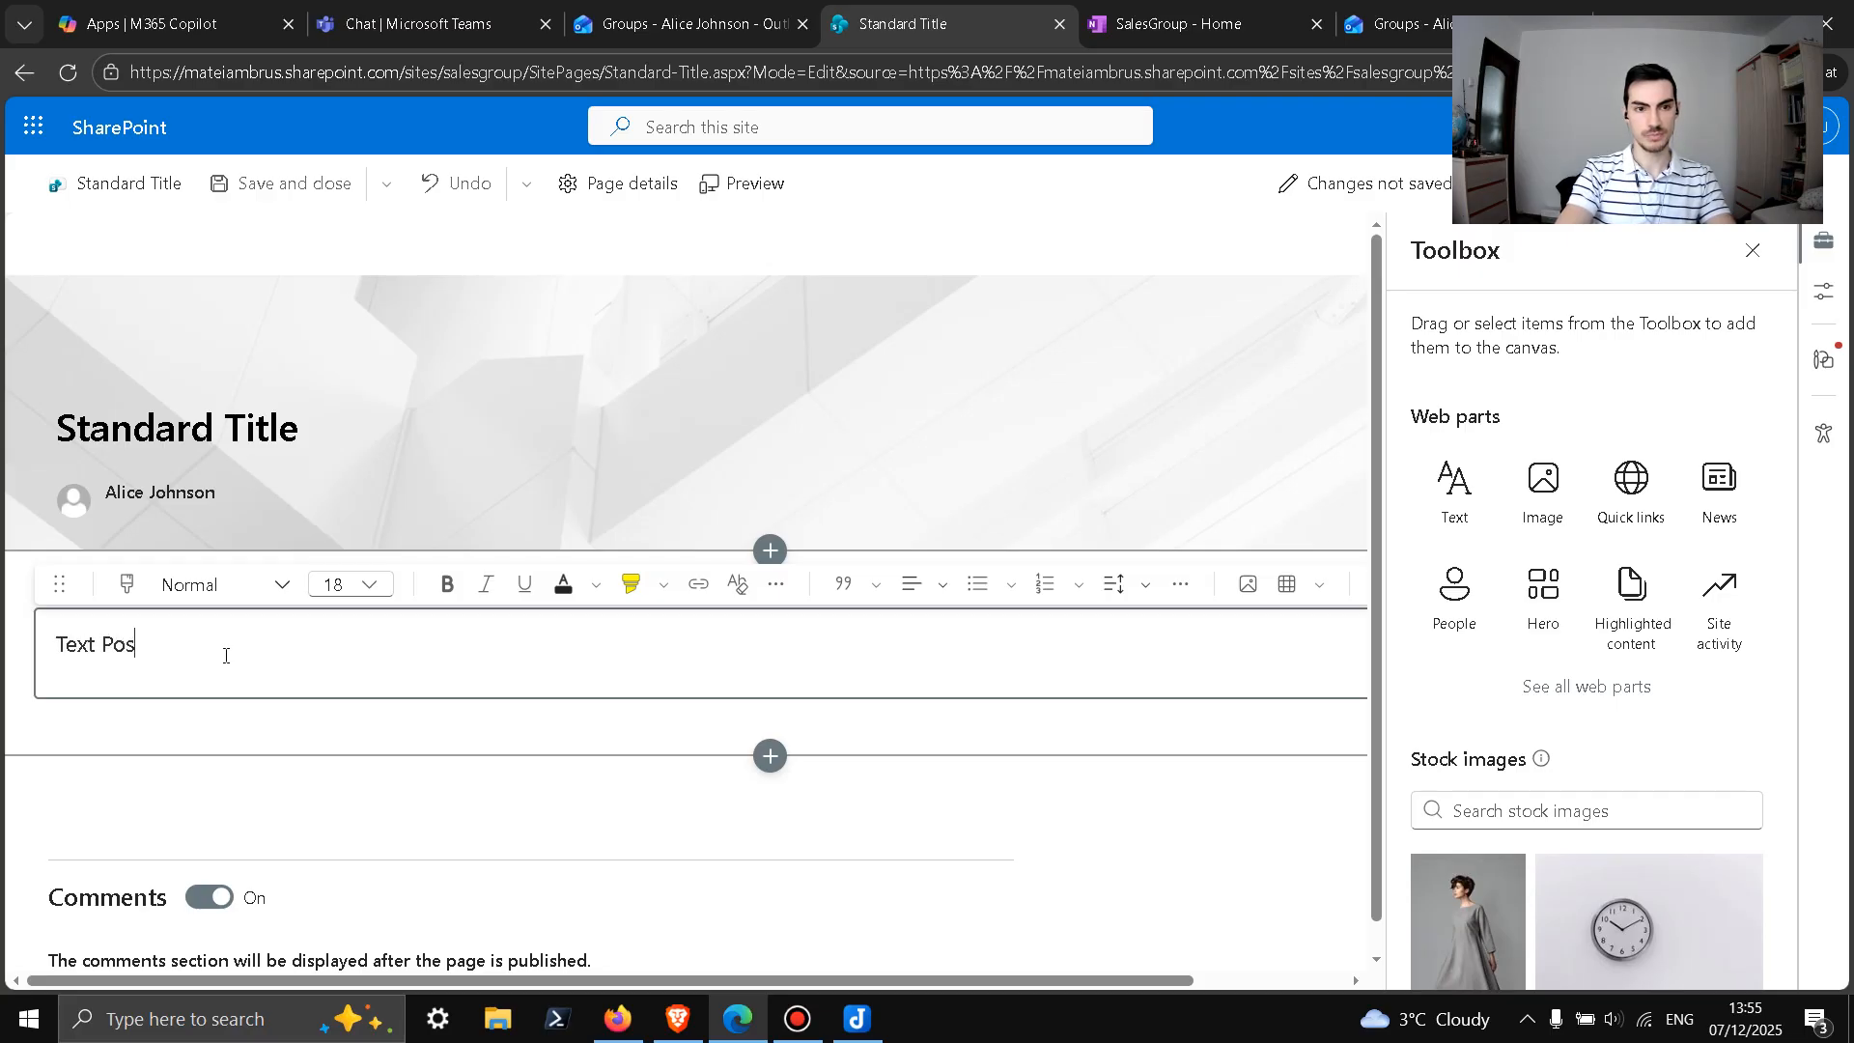
type("t of ")
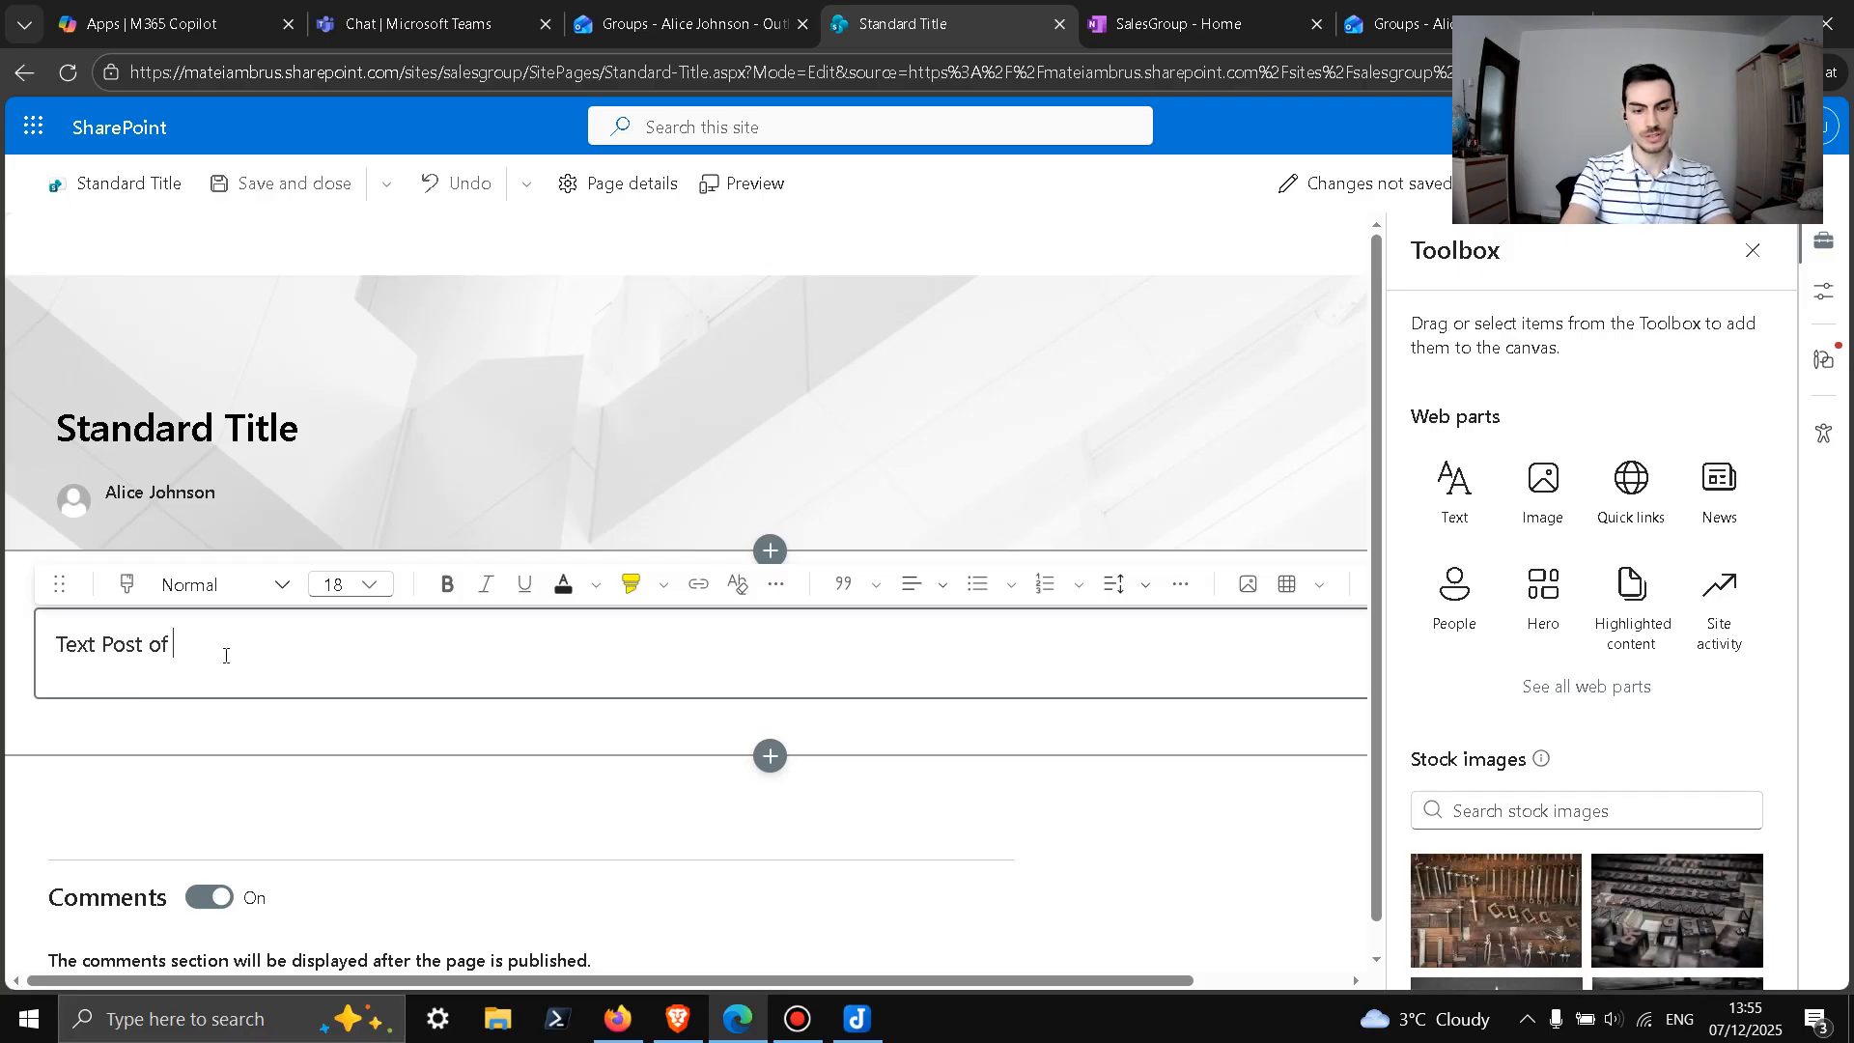
type("this page")
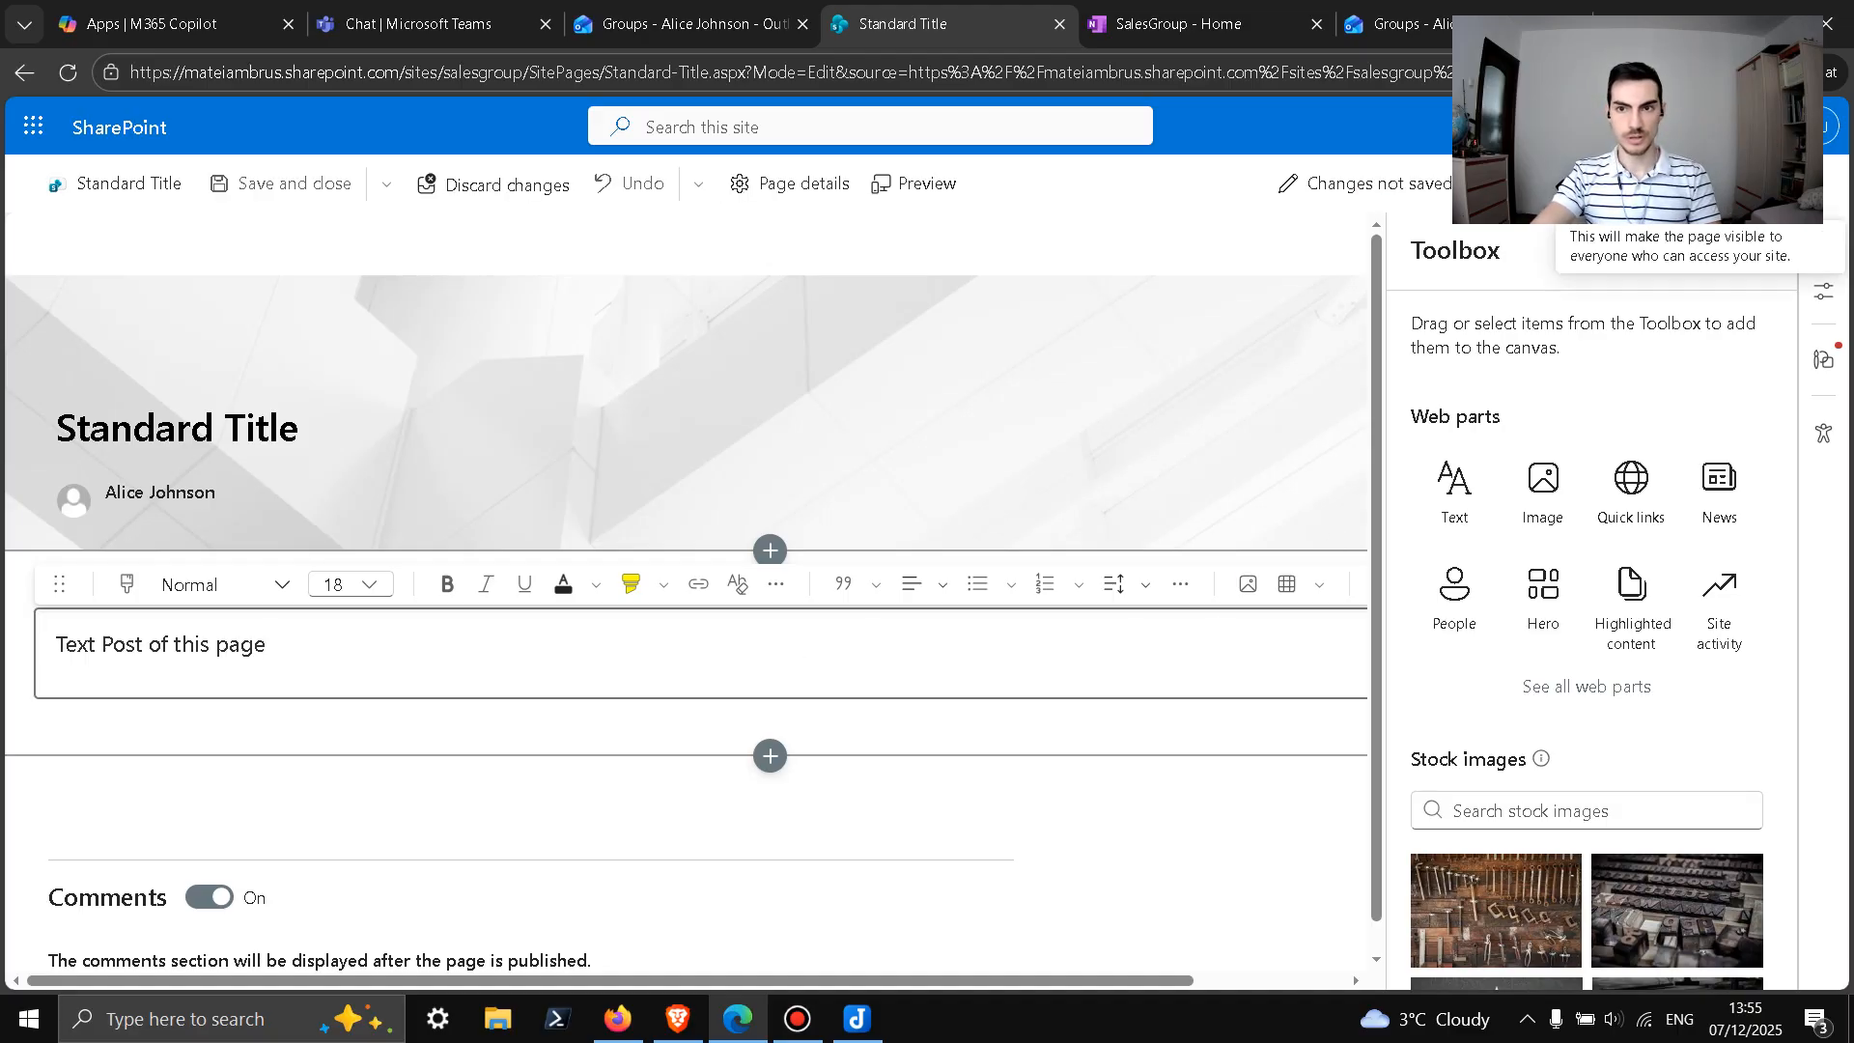
Step: Publish the Standard Title page, close the sharing panel, and return to SalesGroup home
left_click(1709, 183)
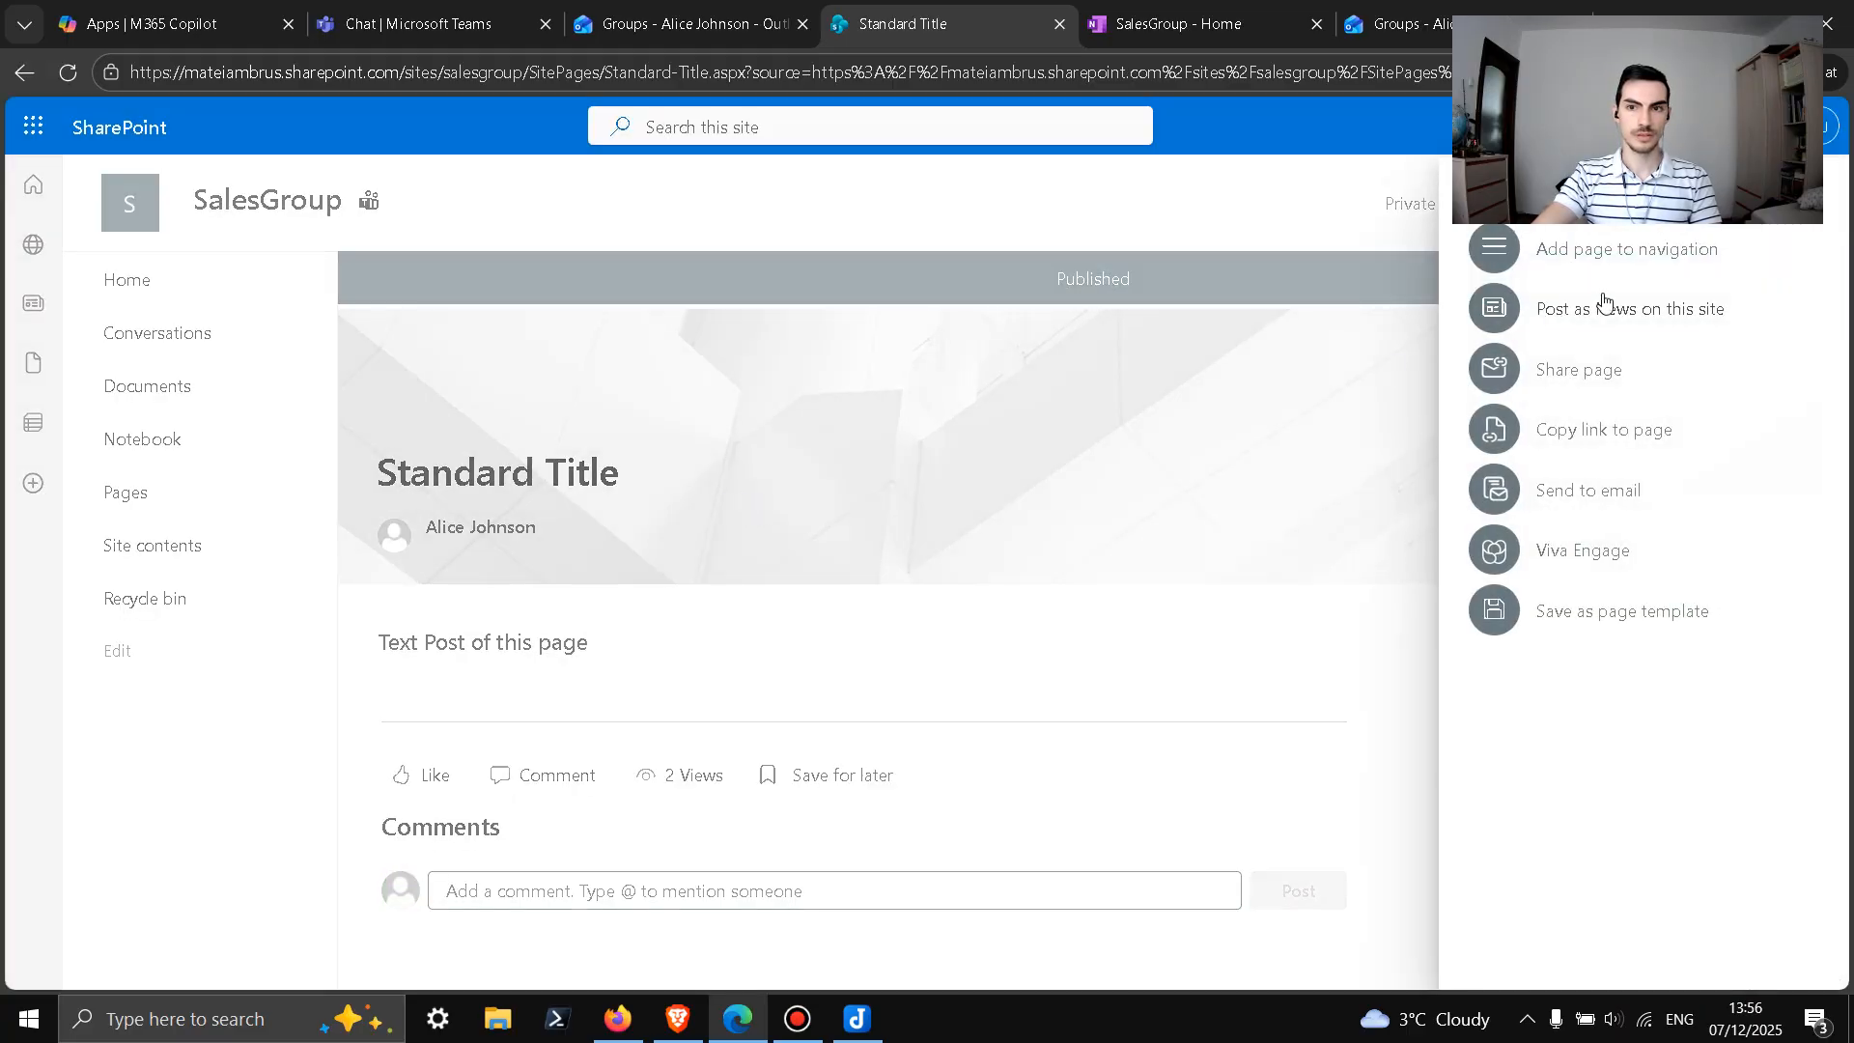
left_click(1823, 200)
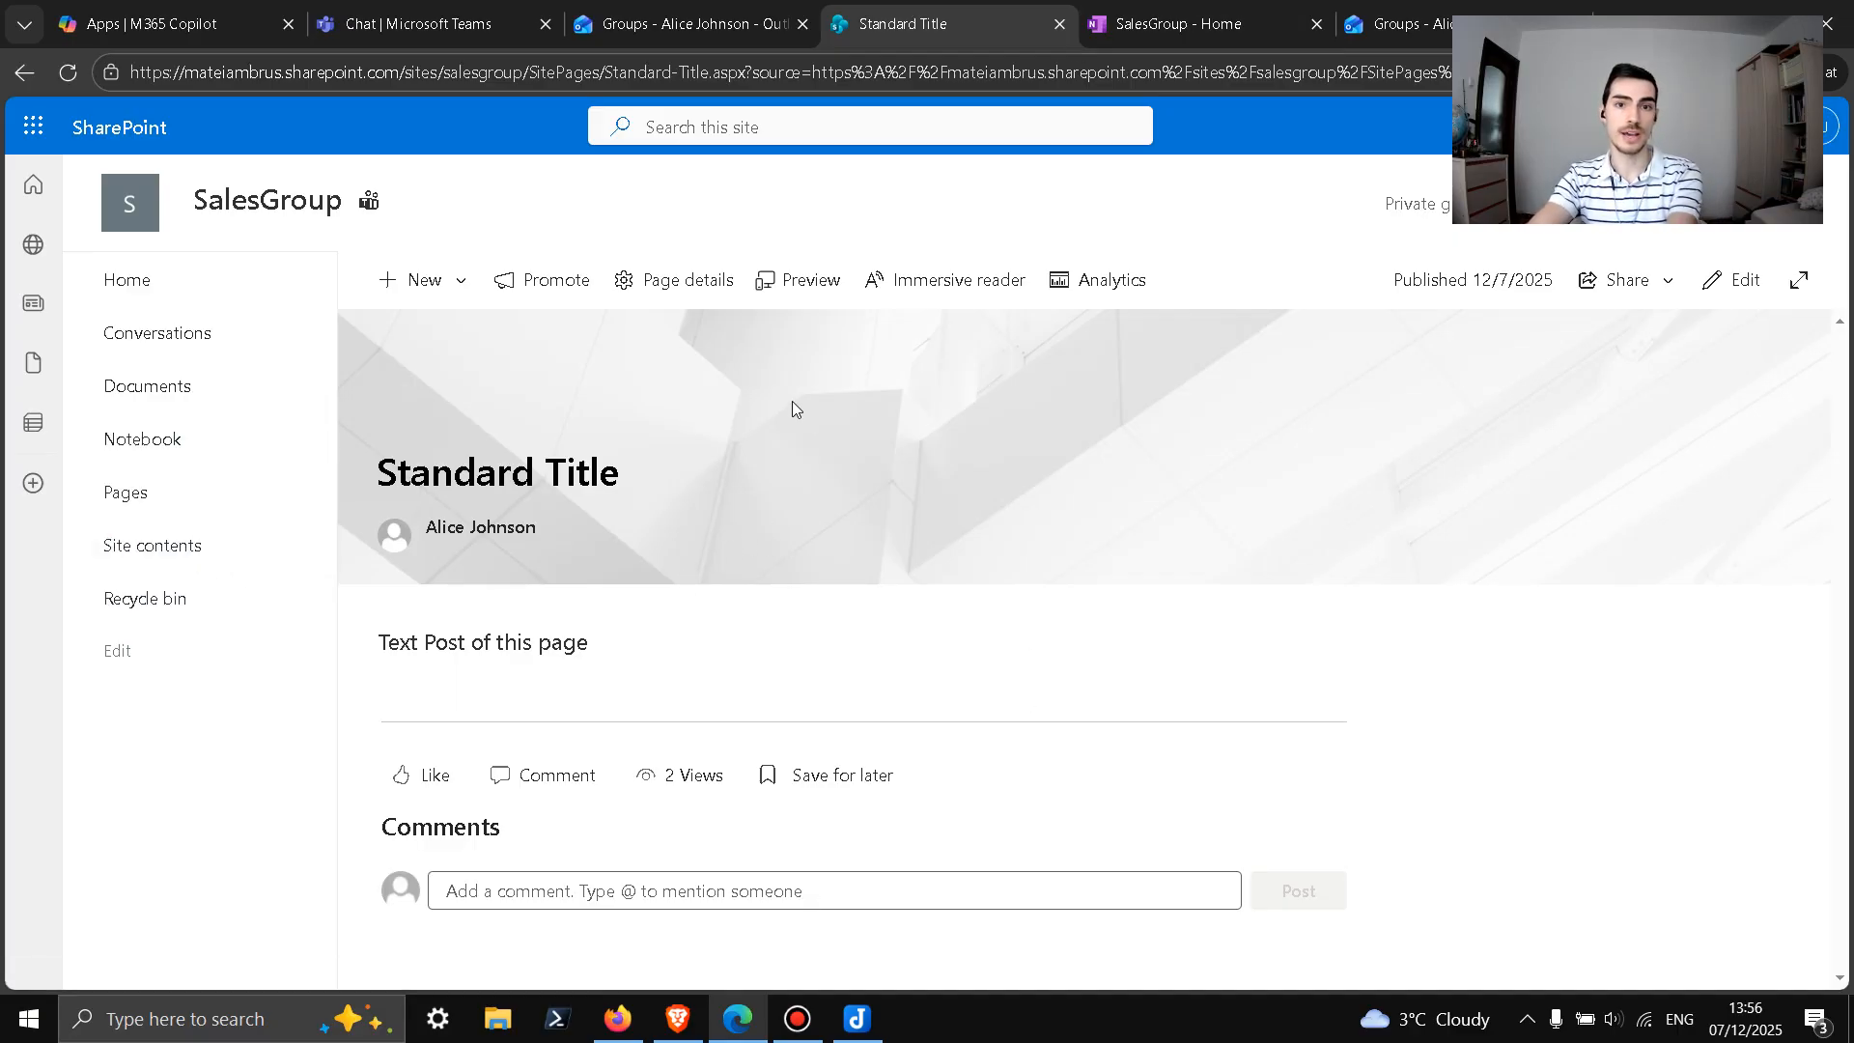
left_click(162, 290)
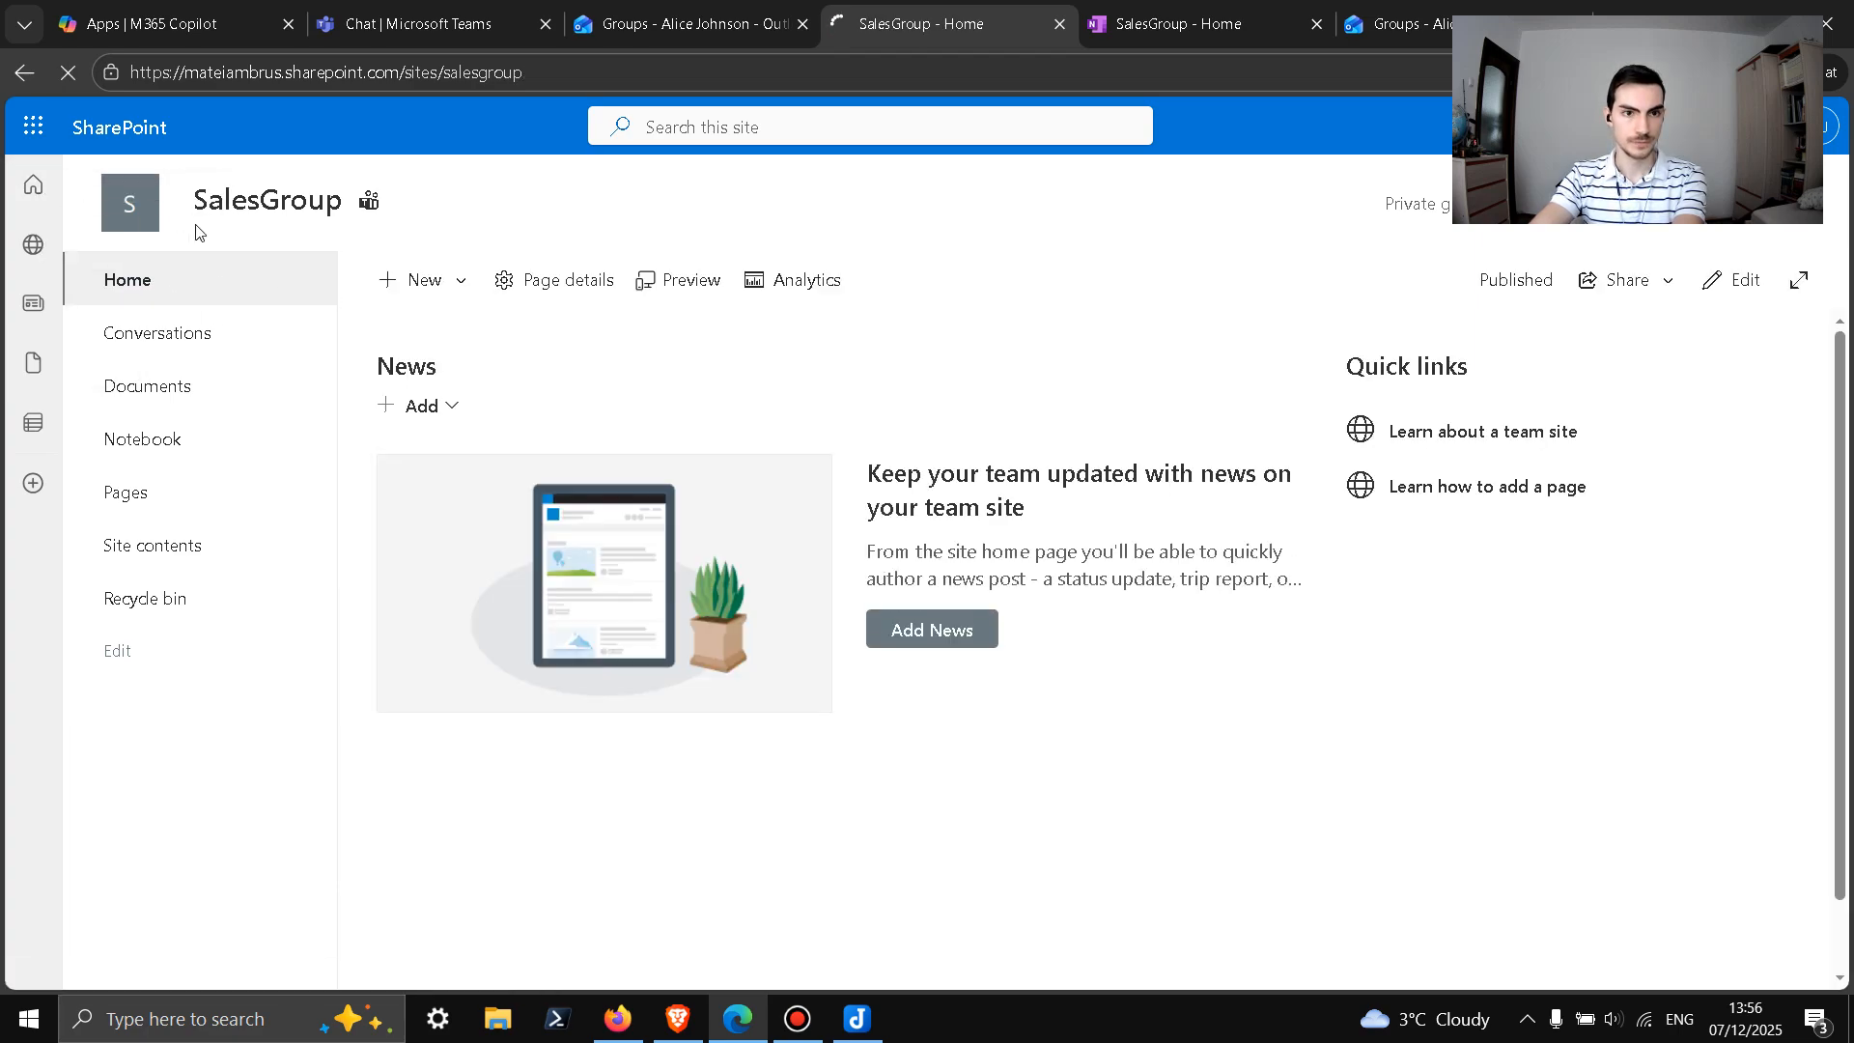
Step: Verify Standard-Title.aspx appears in SalesGroup's Site Pages library, then show the desktop with Win+D
left_click(33, 185)
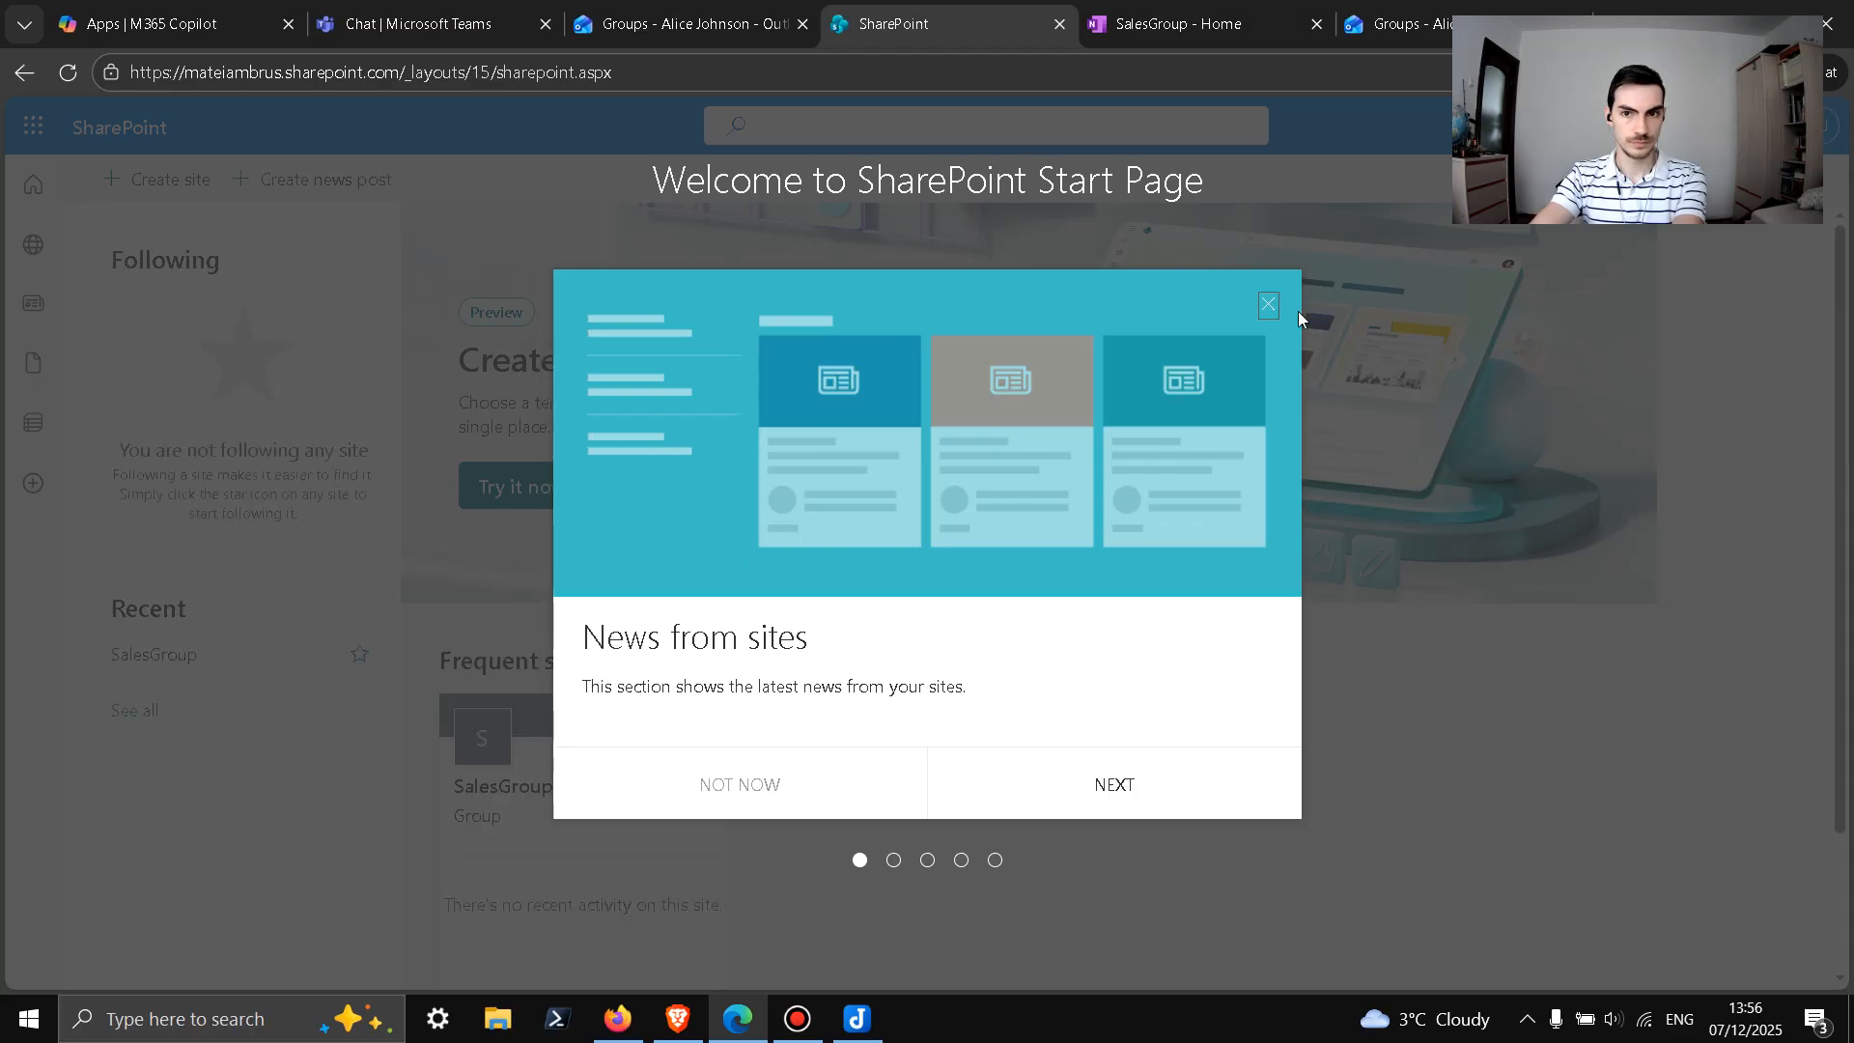
left_click(1268, 306)
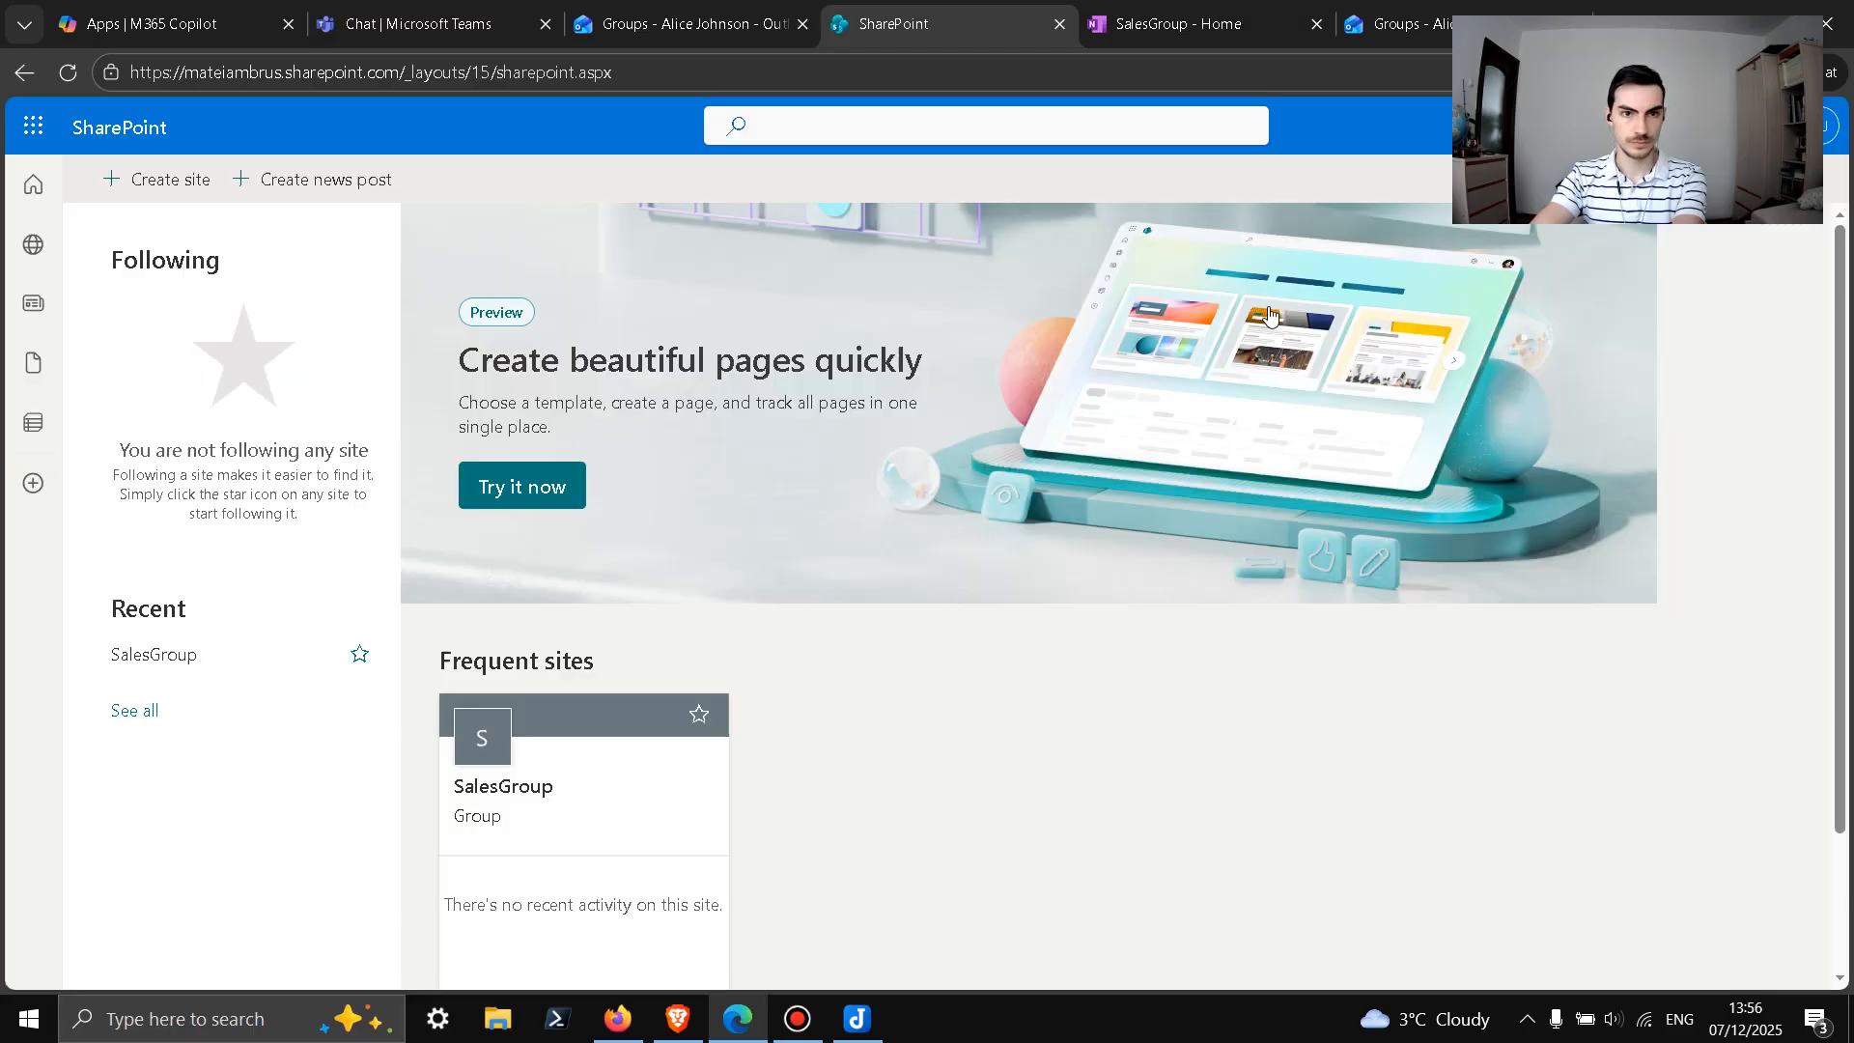
left_click(33, 251)
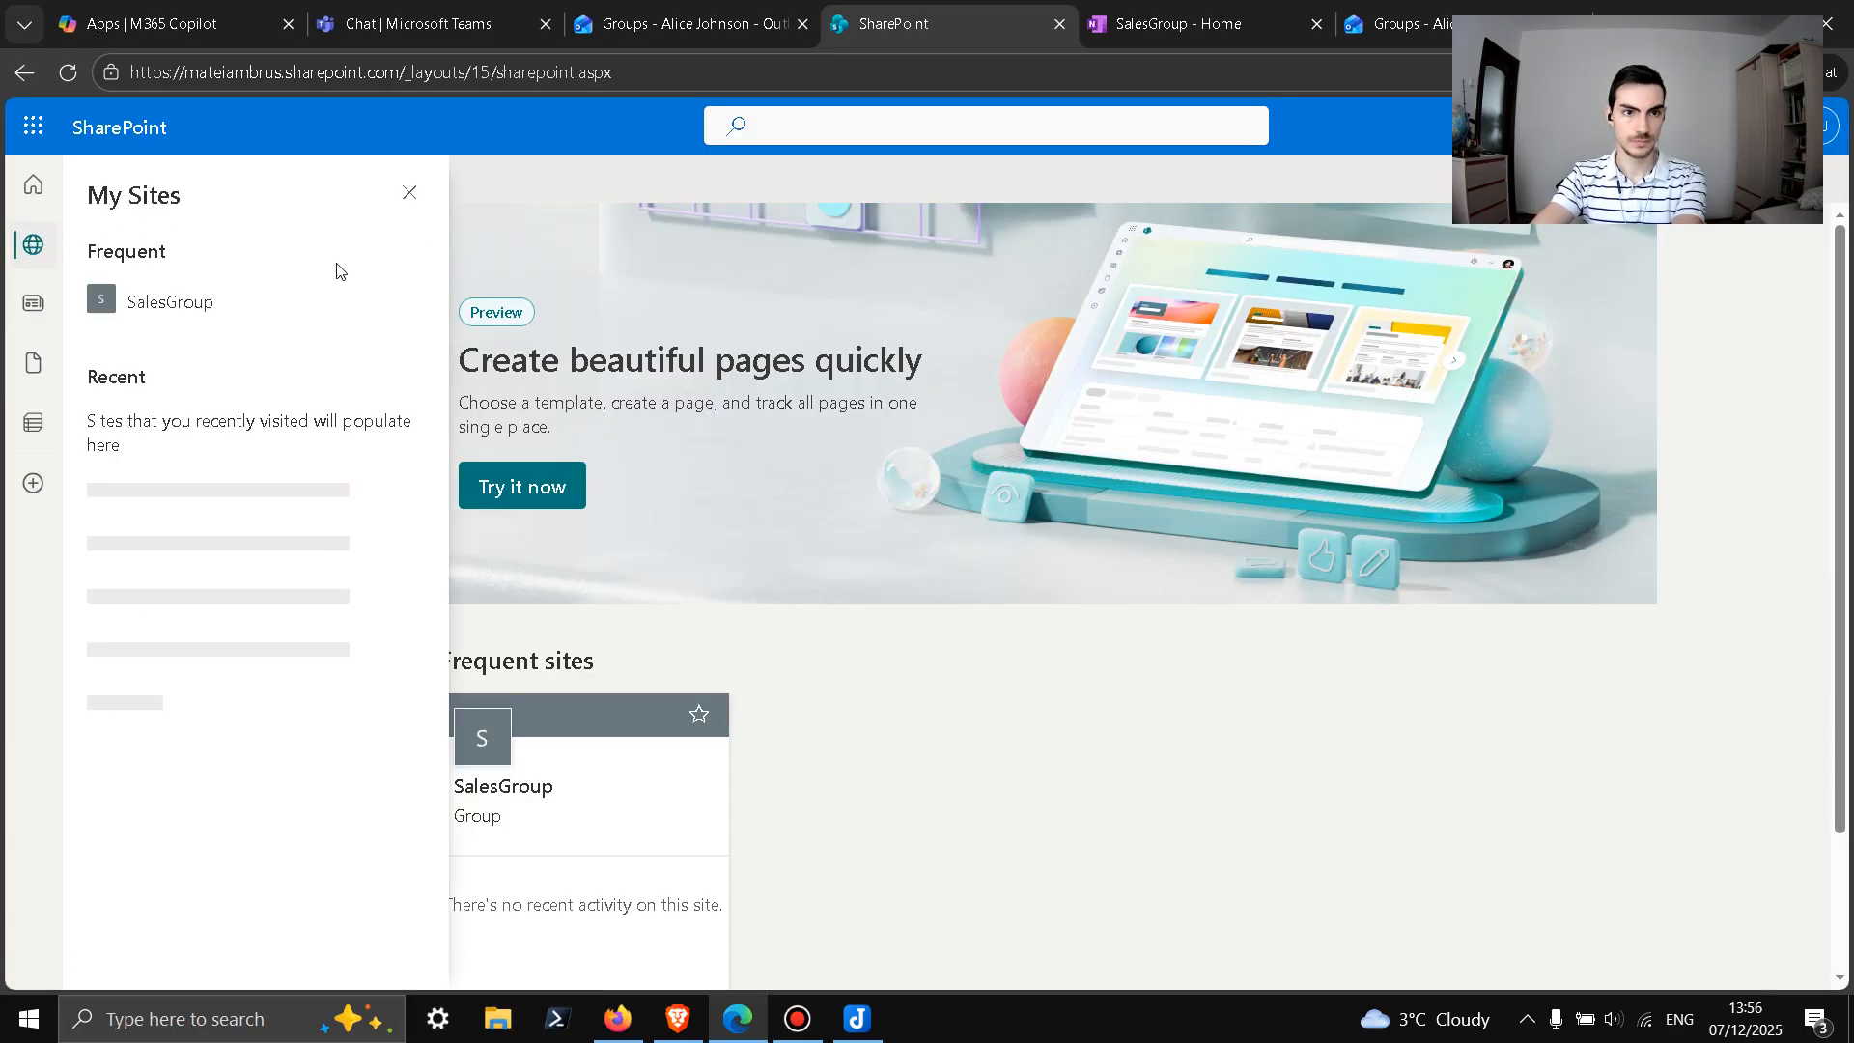
left_click(259, 322)
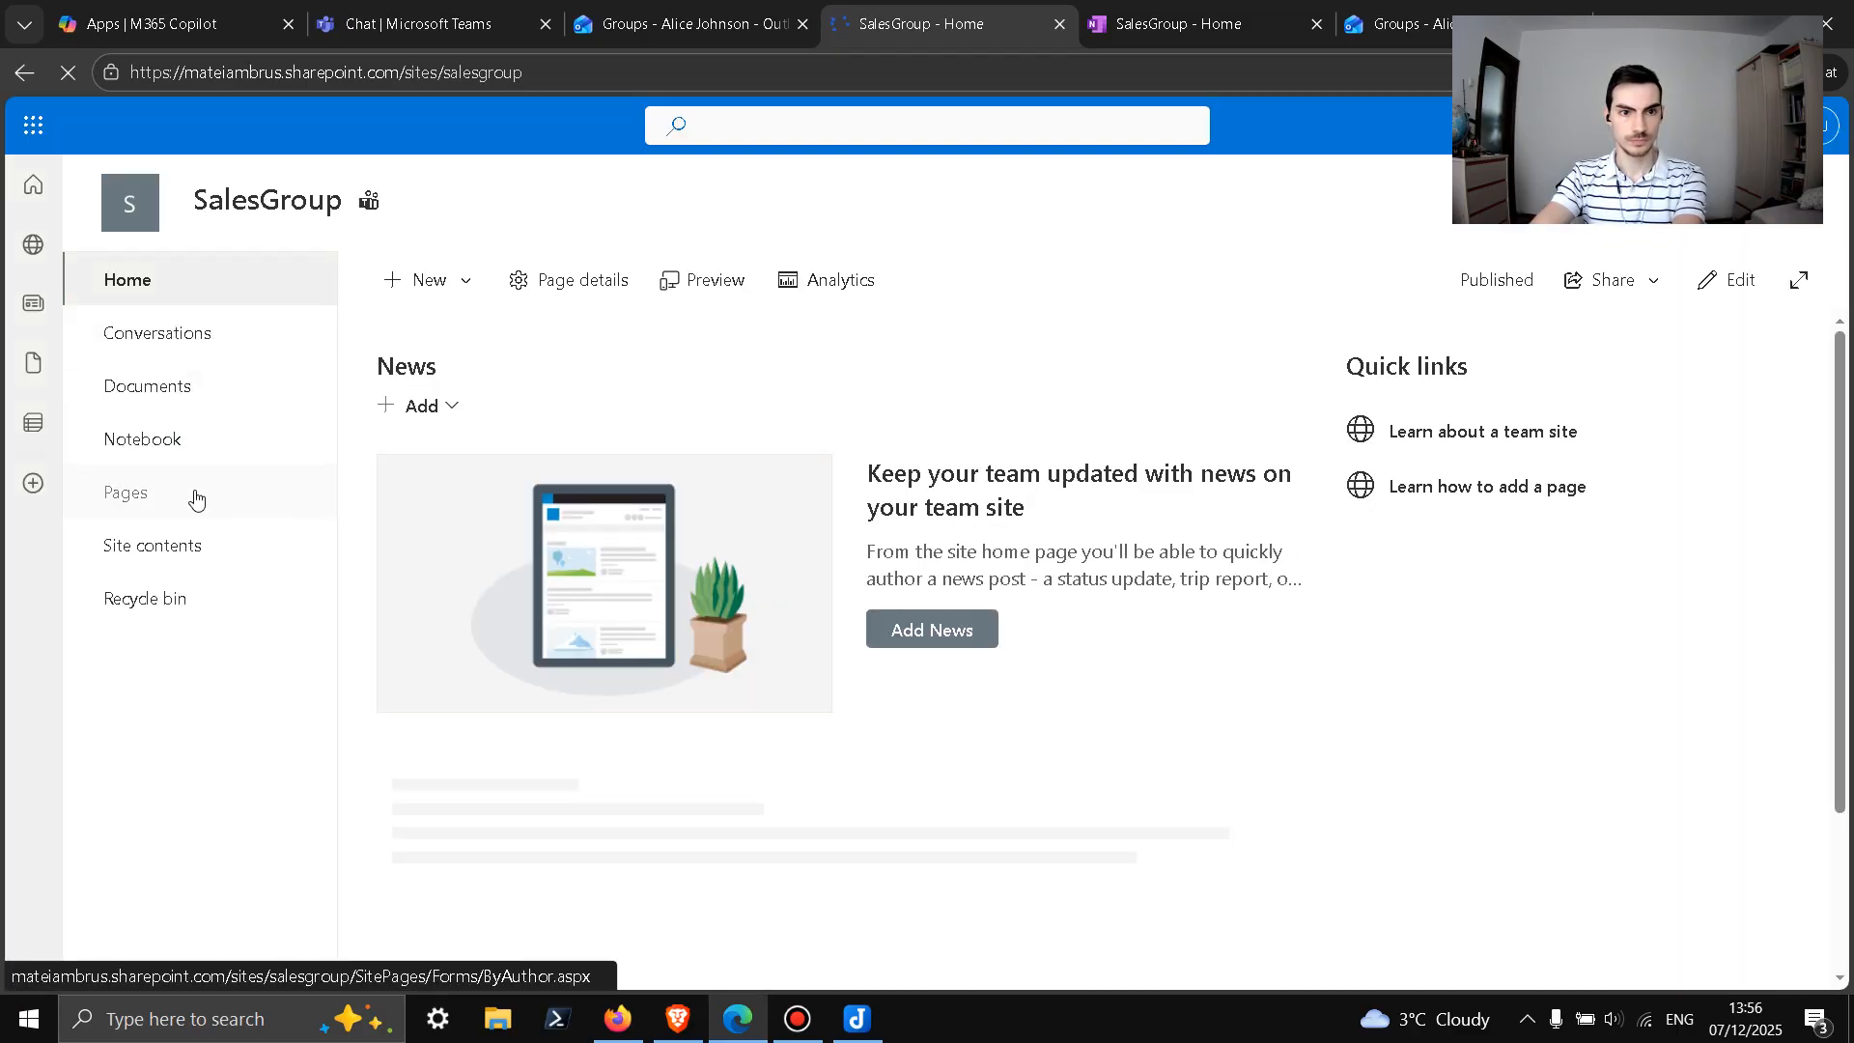
left_click(191, 509)
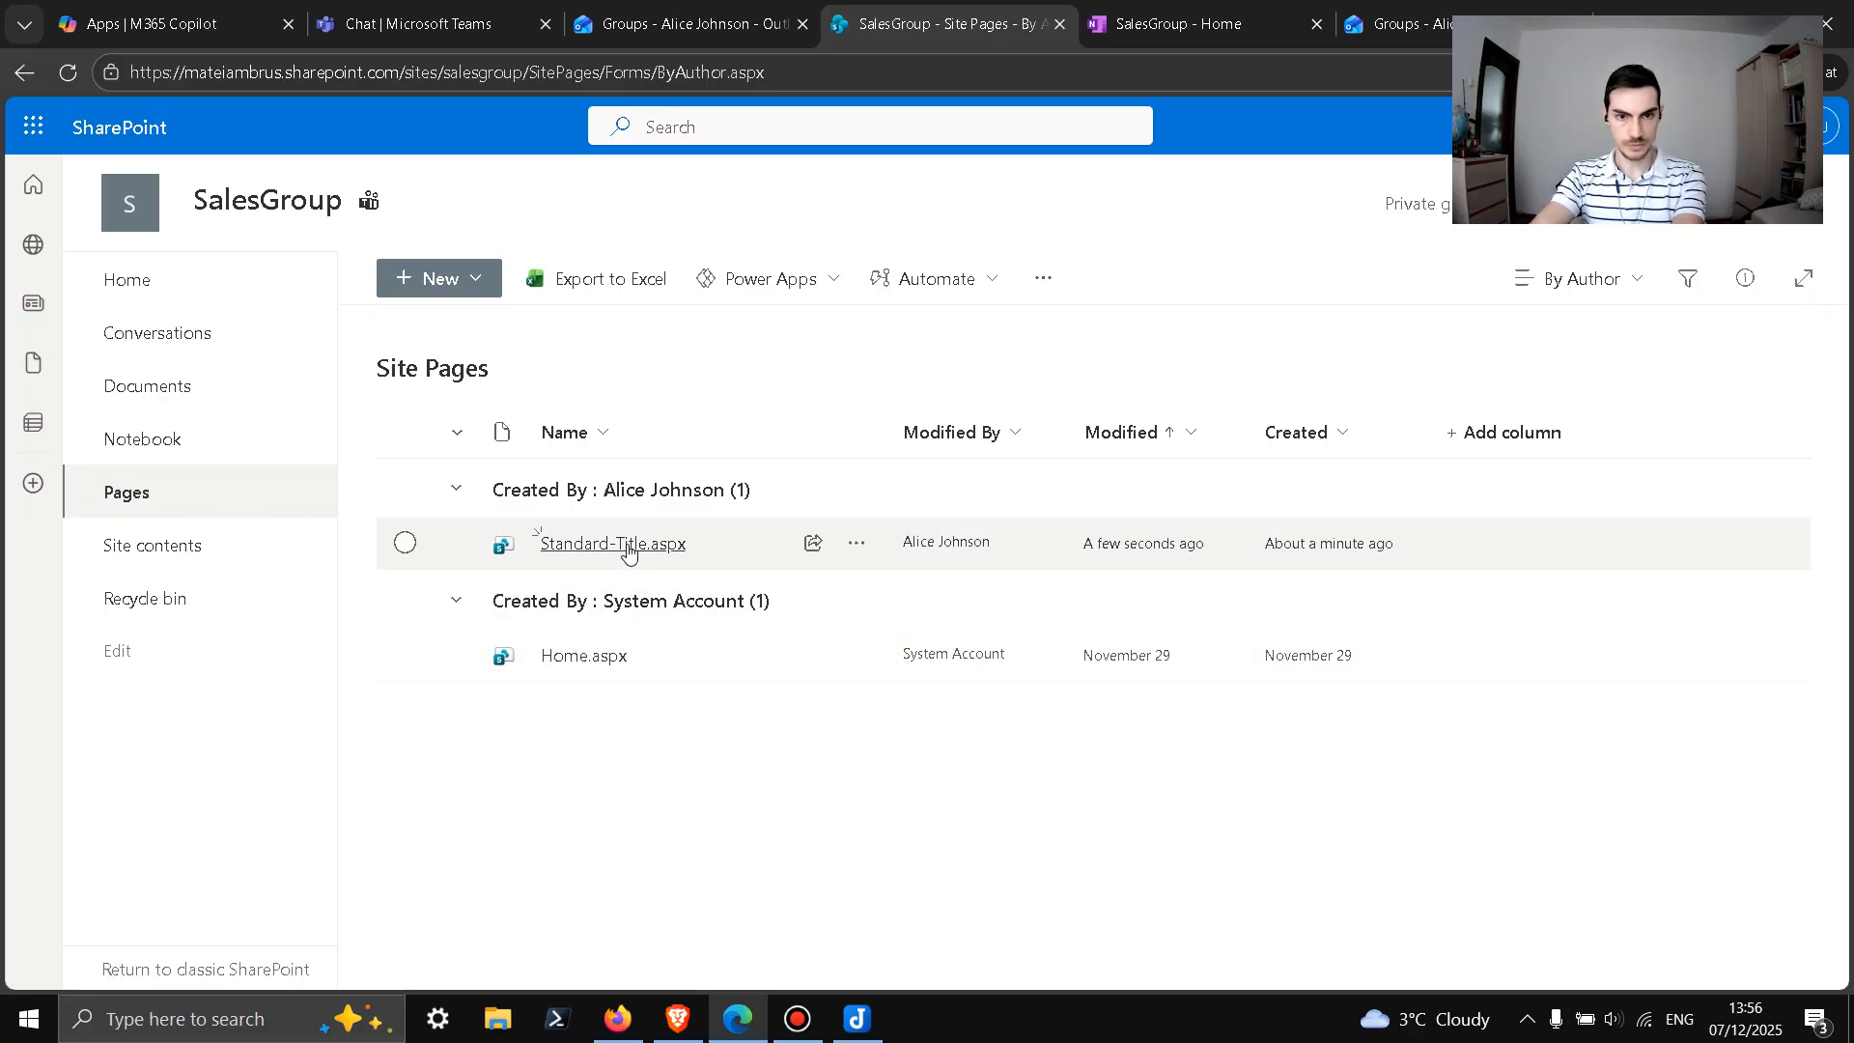
mouse_move(629, 551)
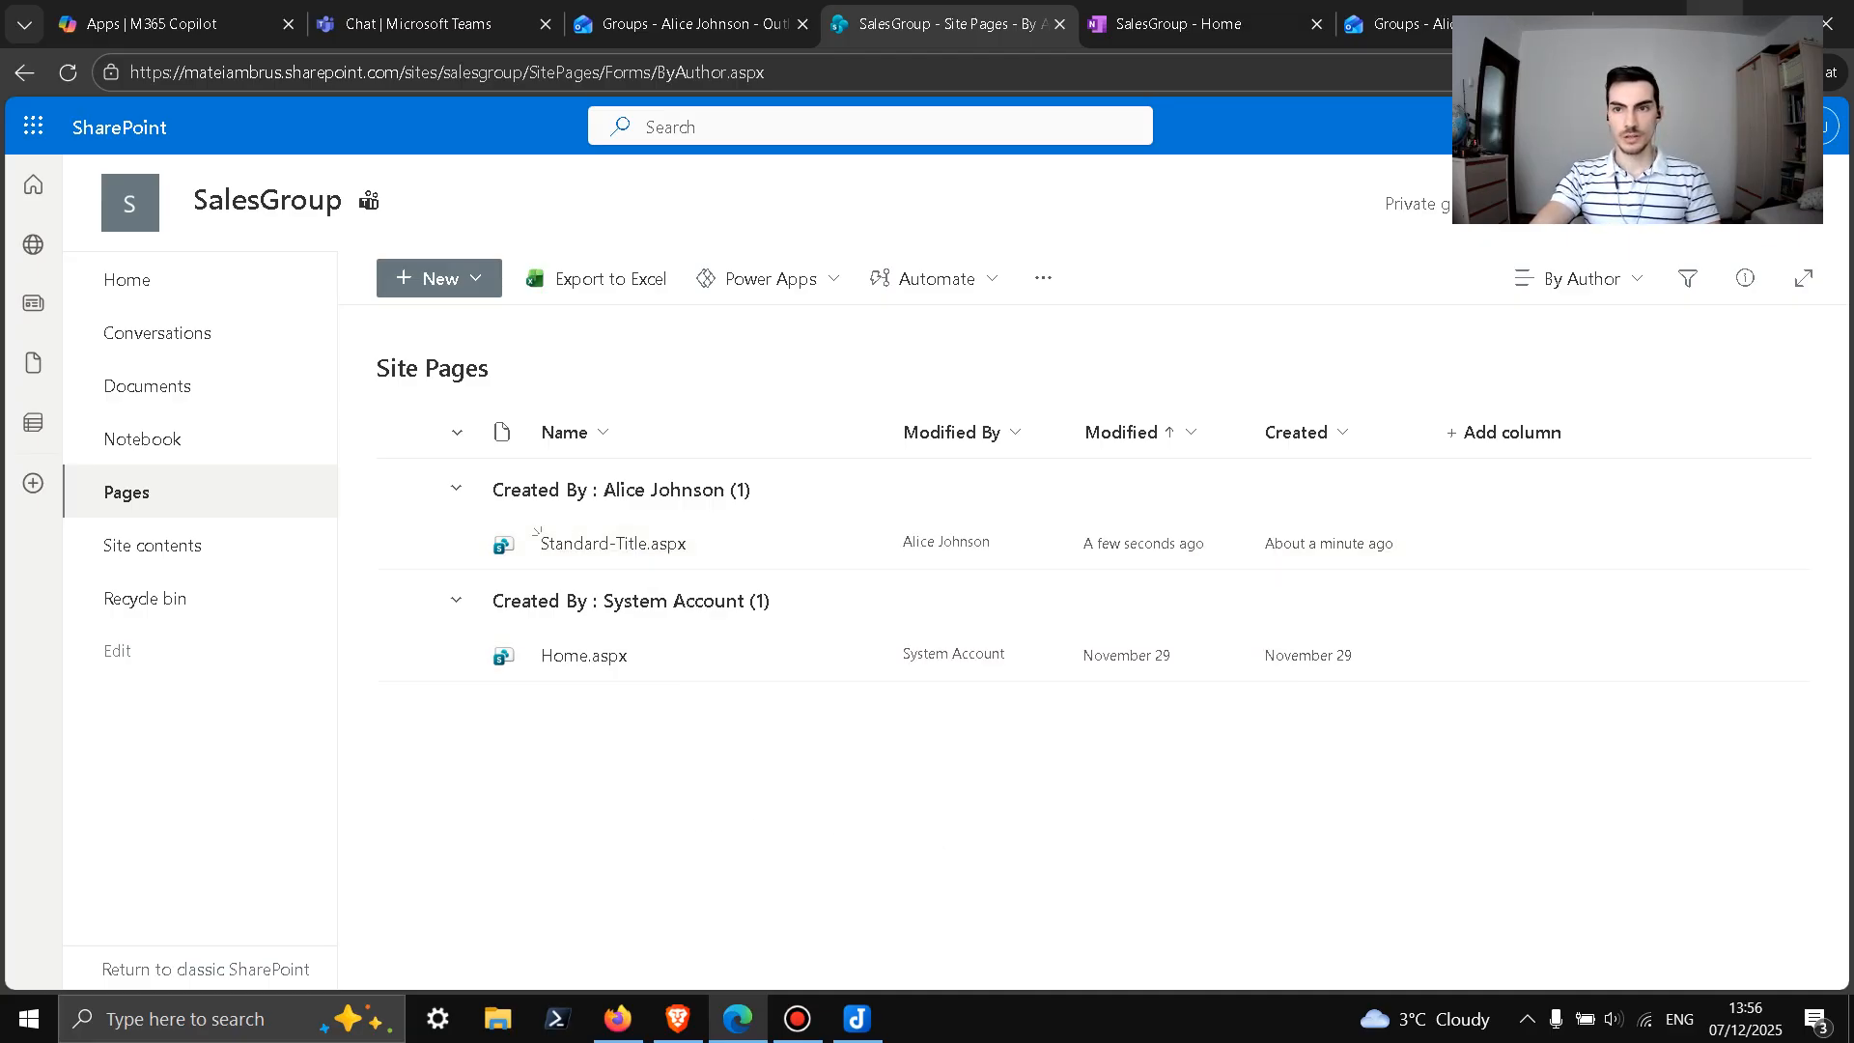
key("super+d")
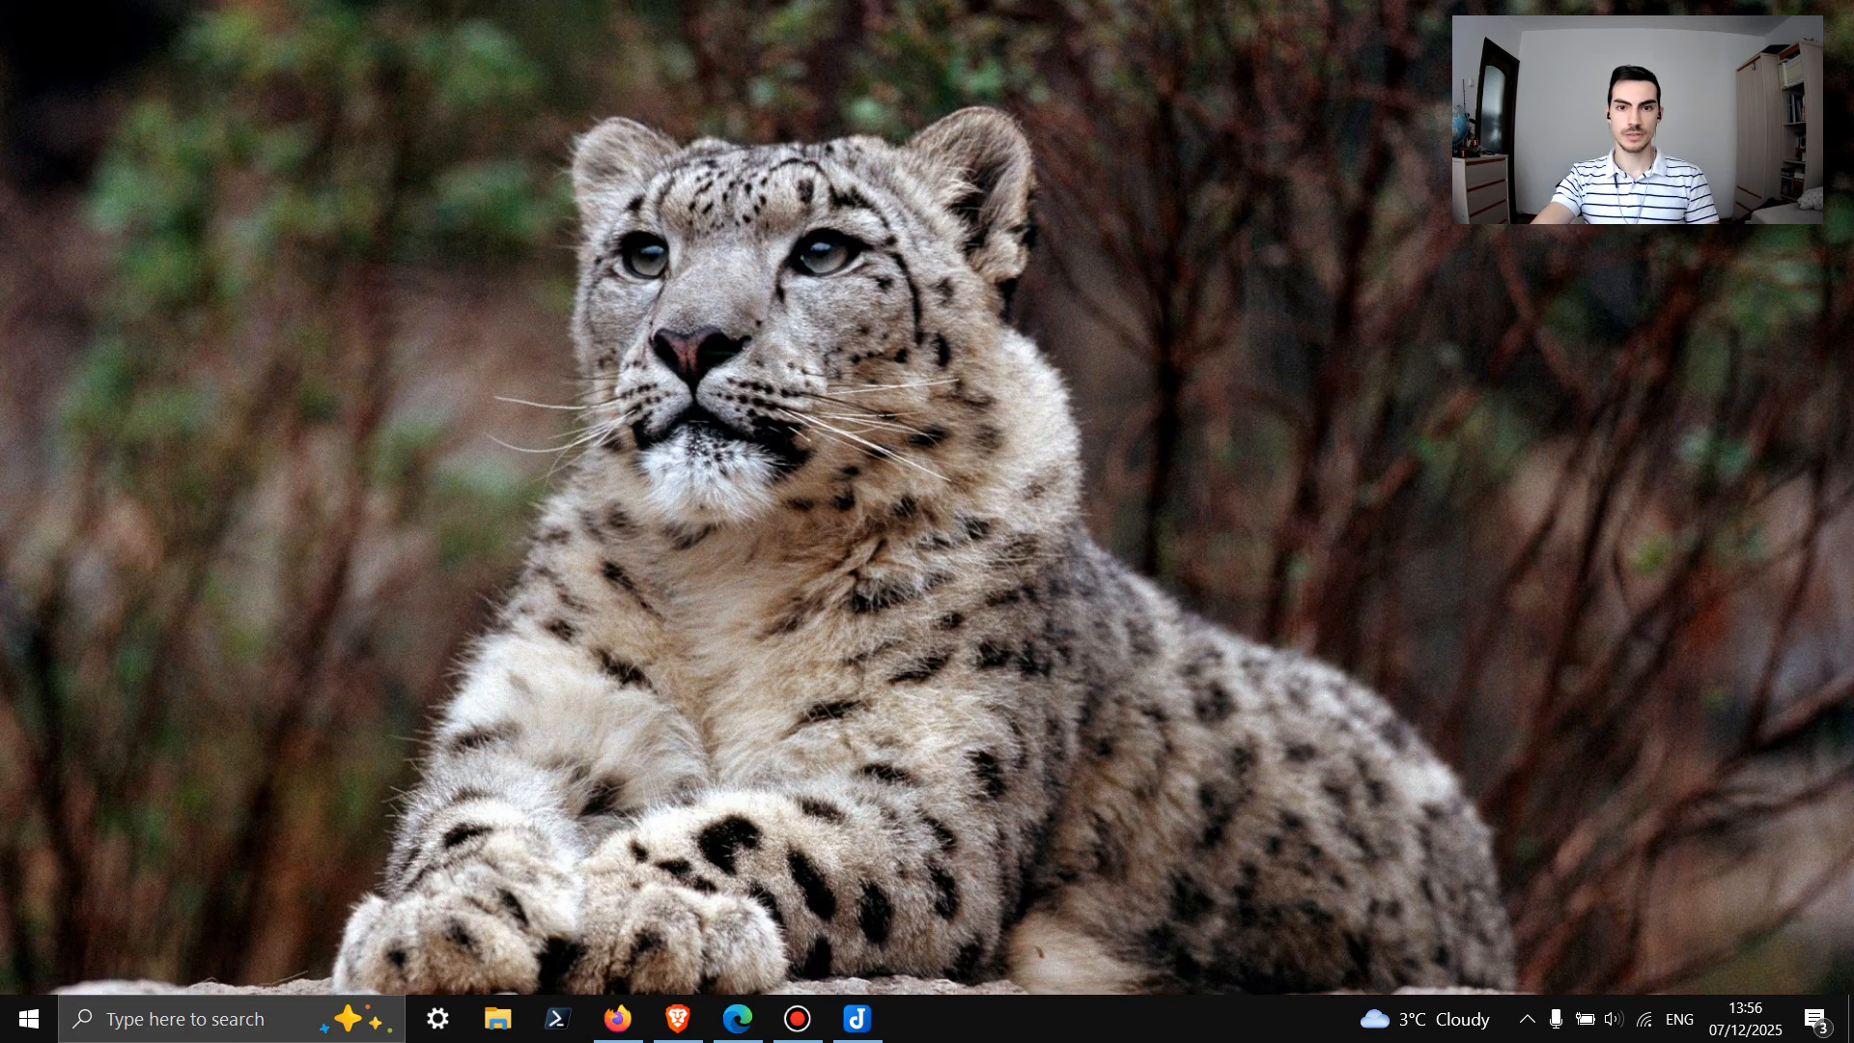
Step: In Joplin, paste a ✅ after Part 2's MS 365 Group, Teams and SharePoint item
left_click(859, 1020)
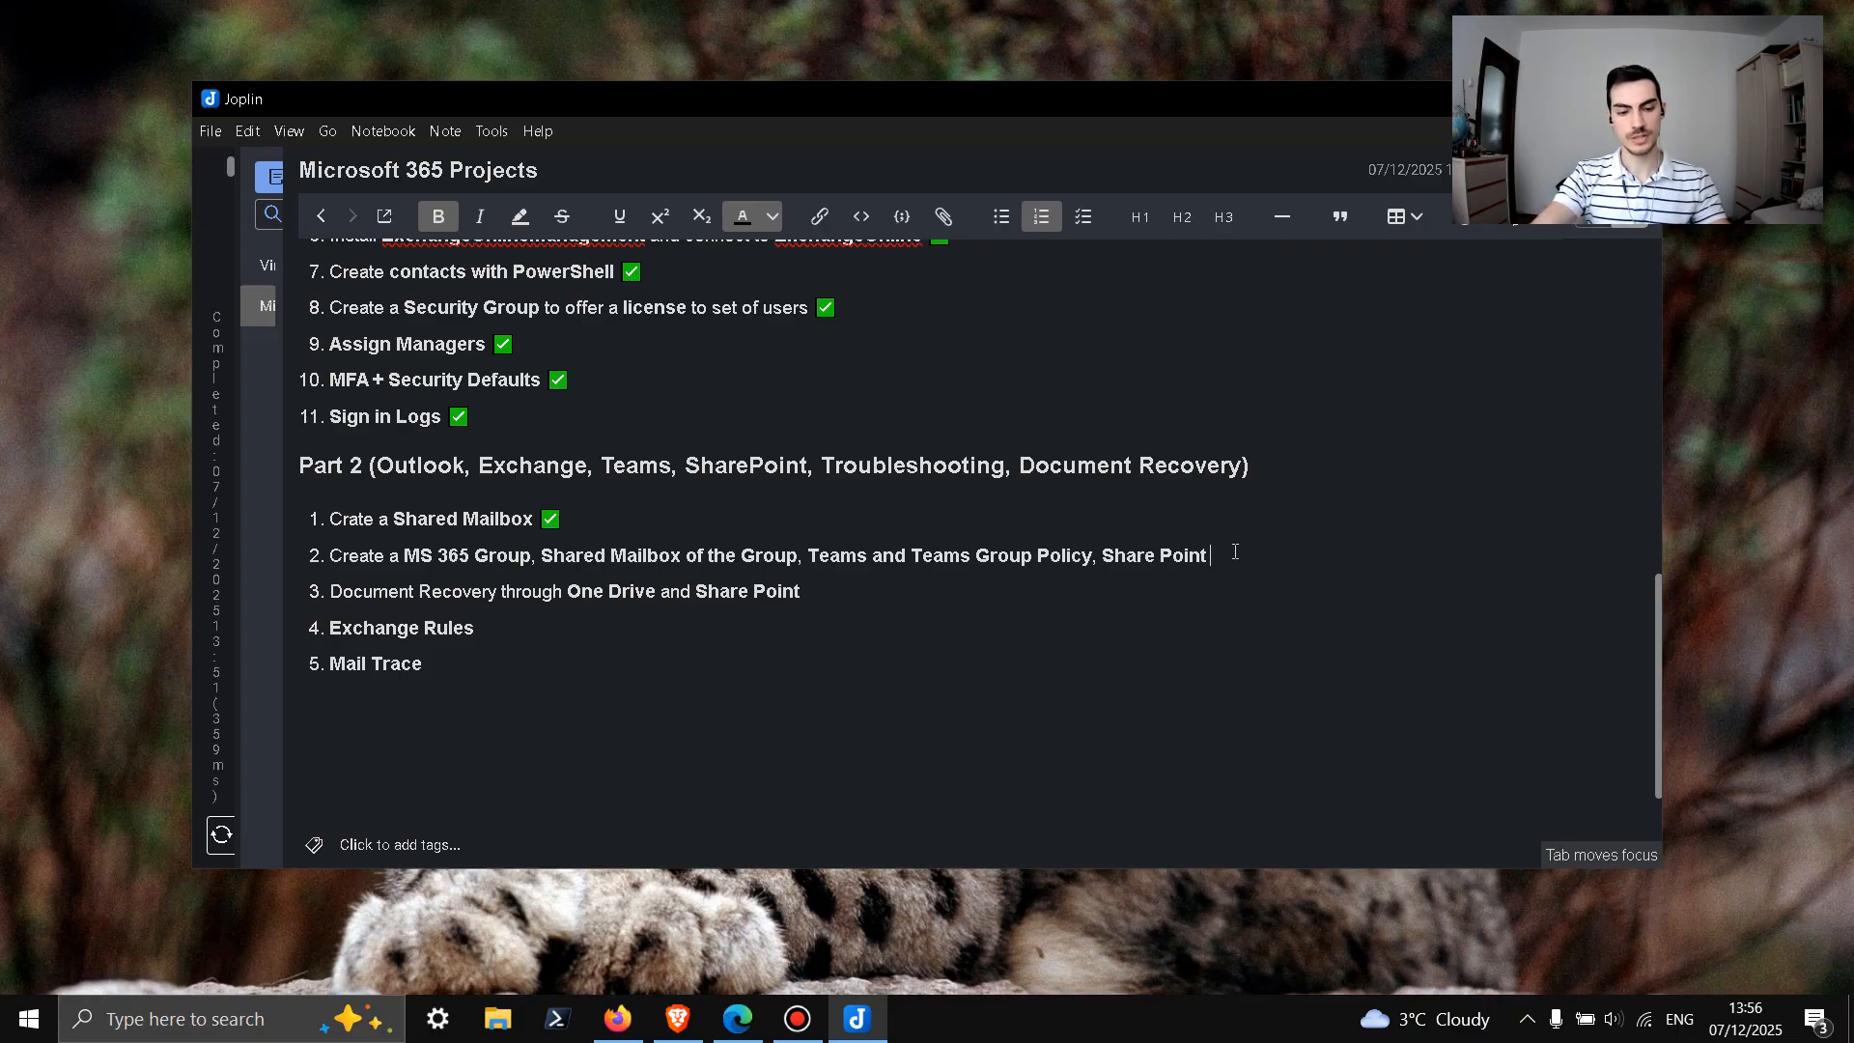
type("✅")
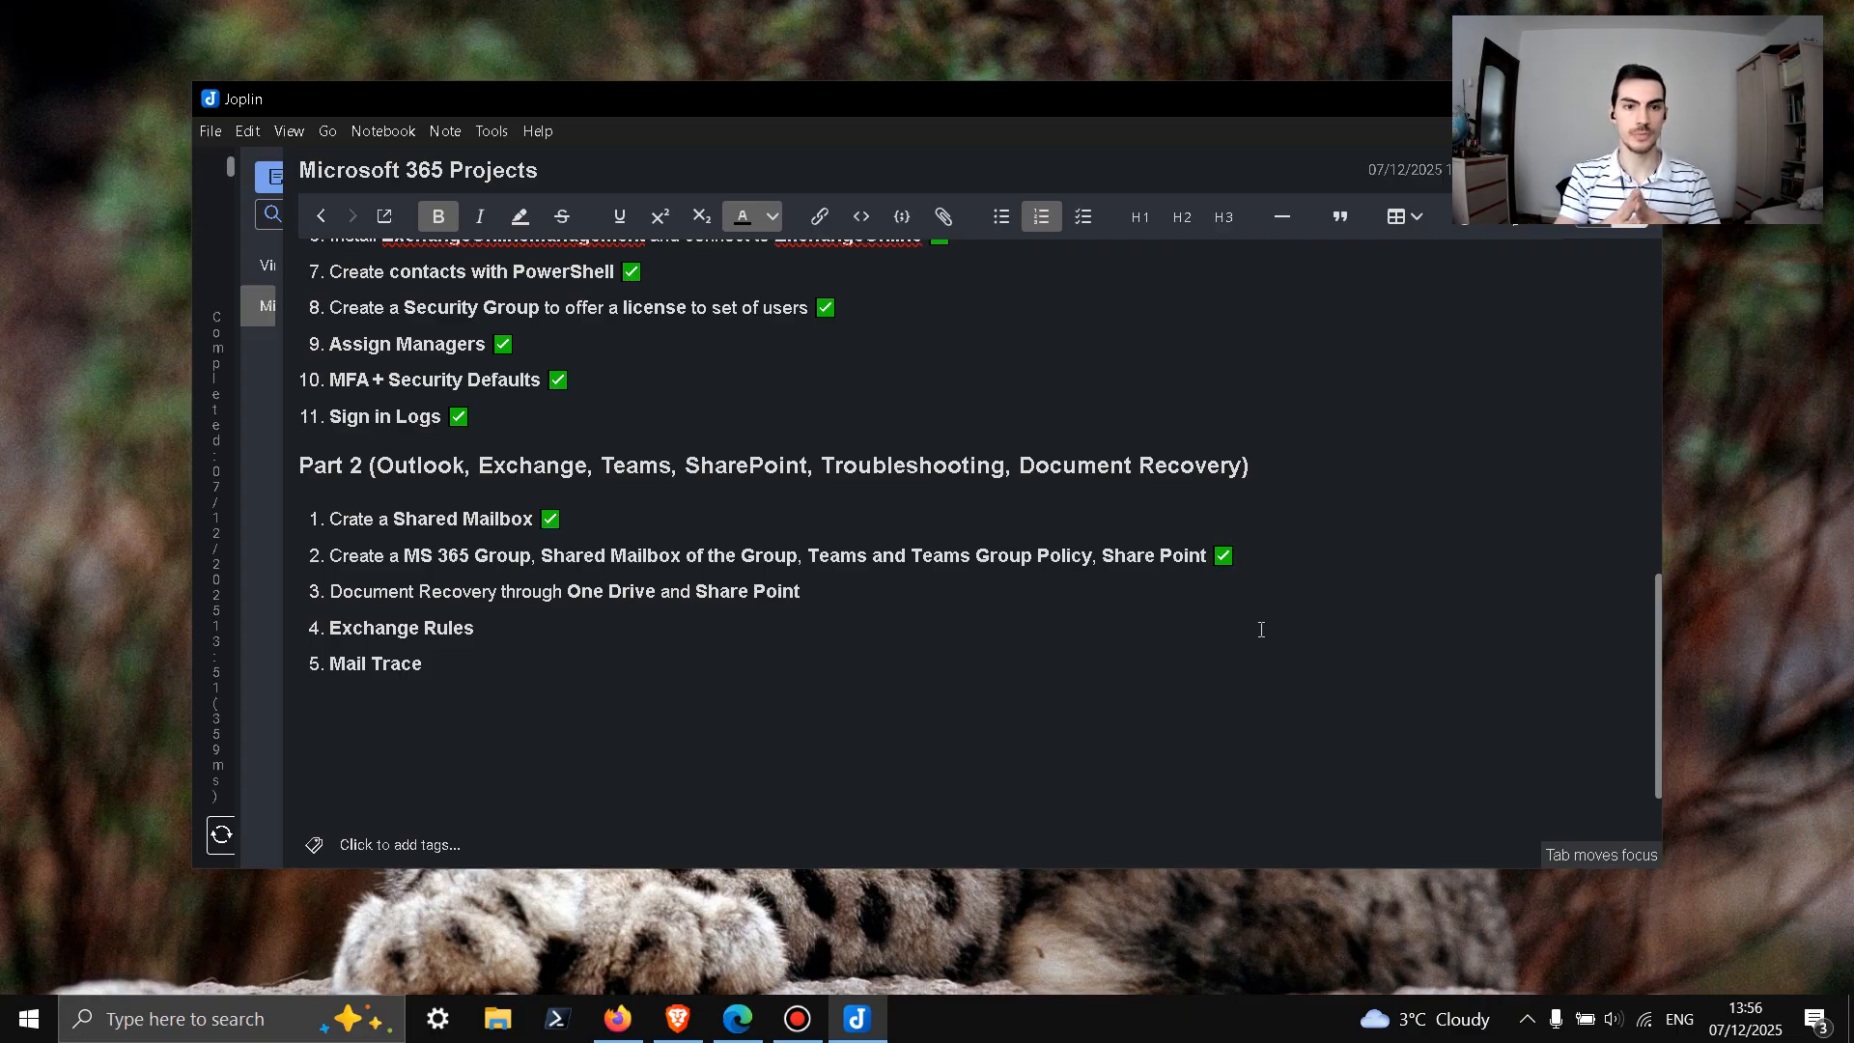
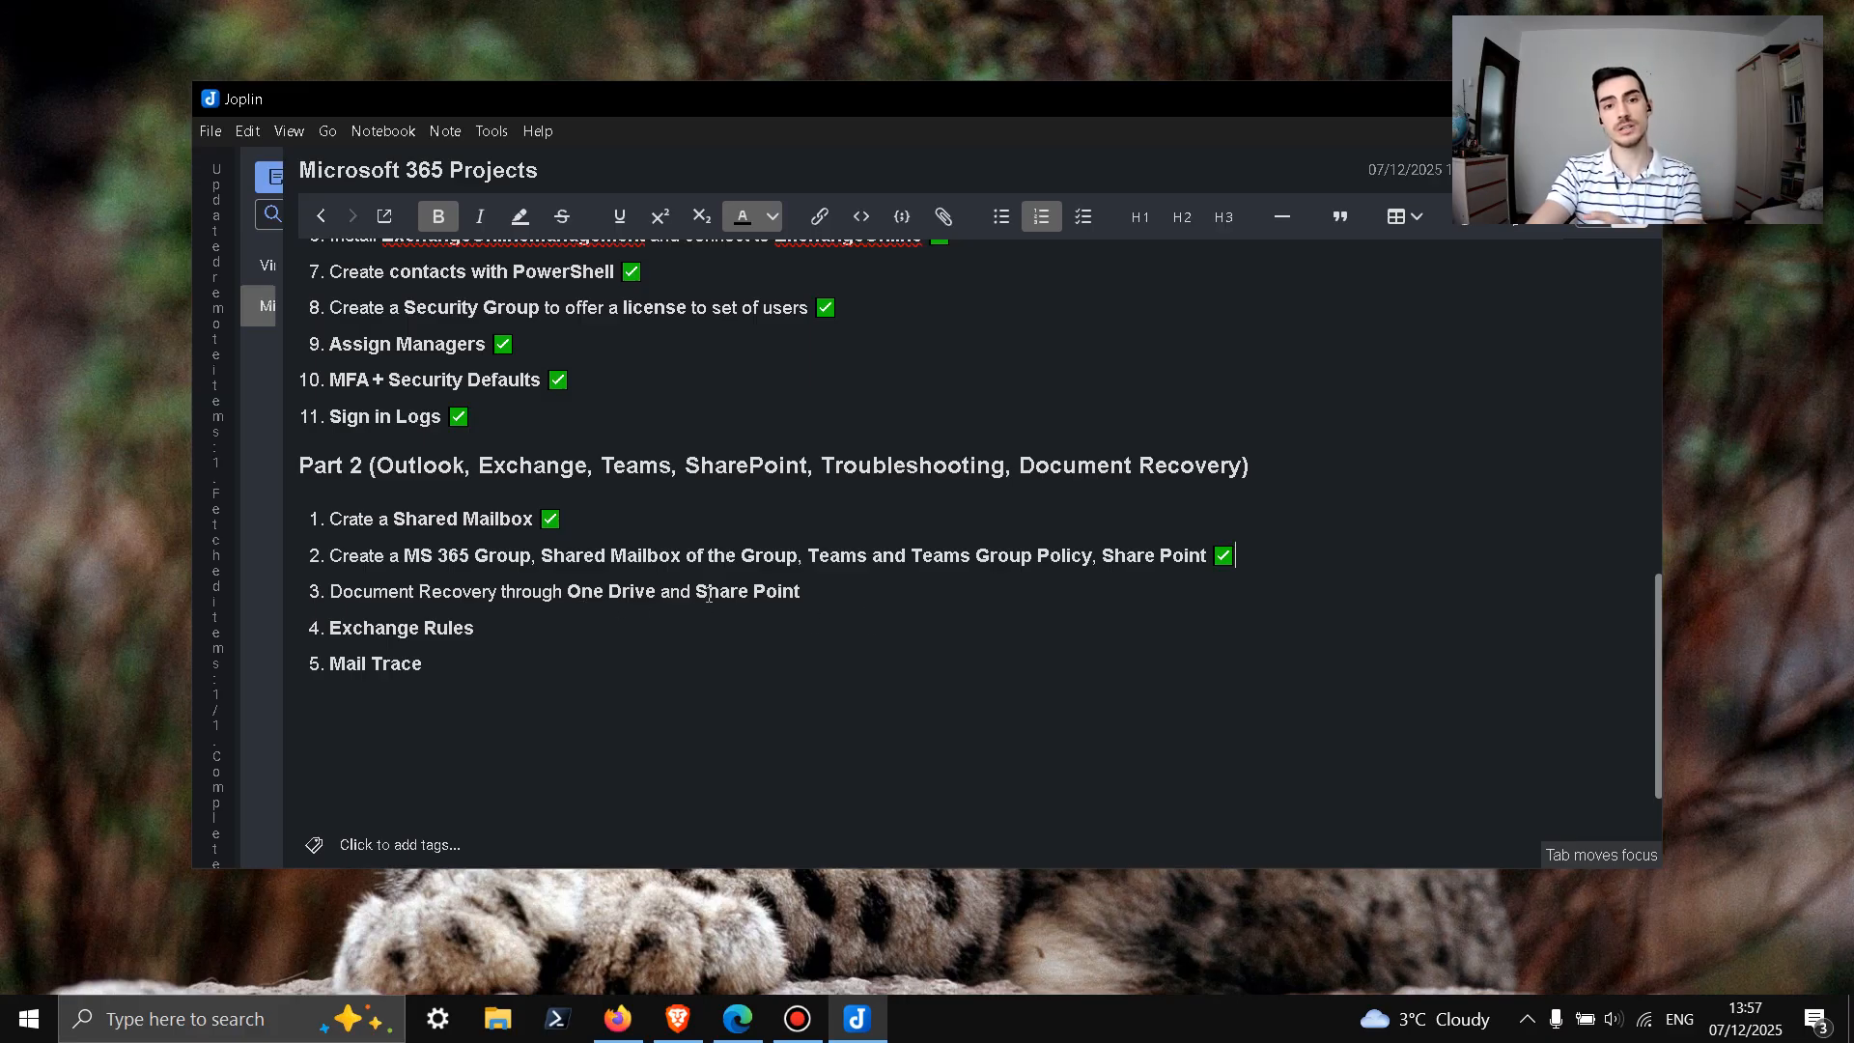
Step: Cycle the browser windows until SharePoint Site Pages shows, then open the Microsoft 365 app list
left_click(615, 1031)
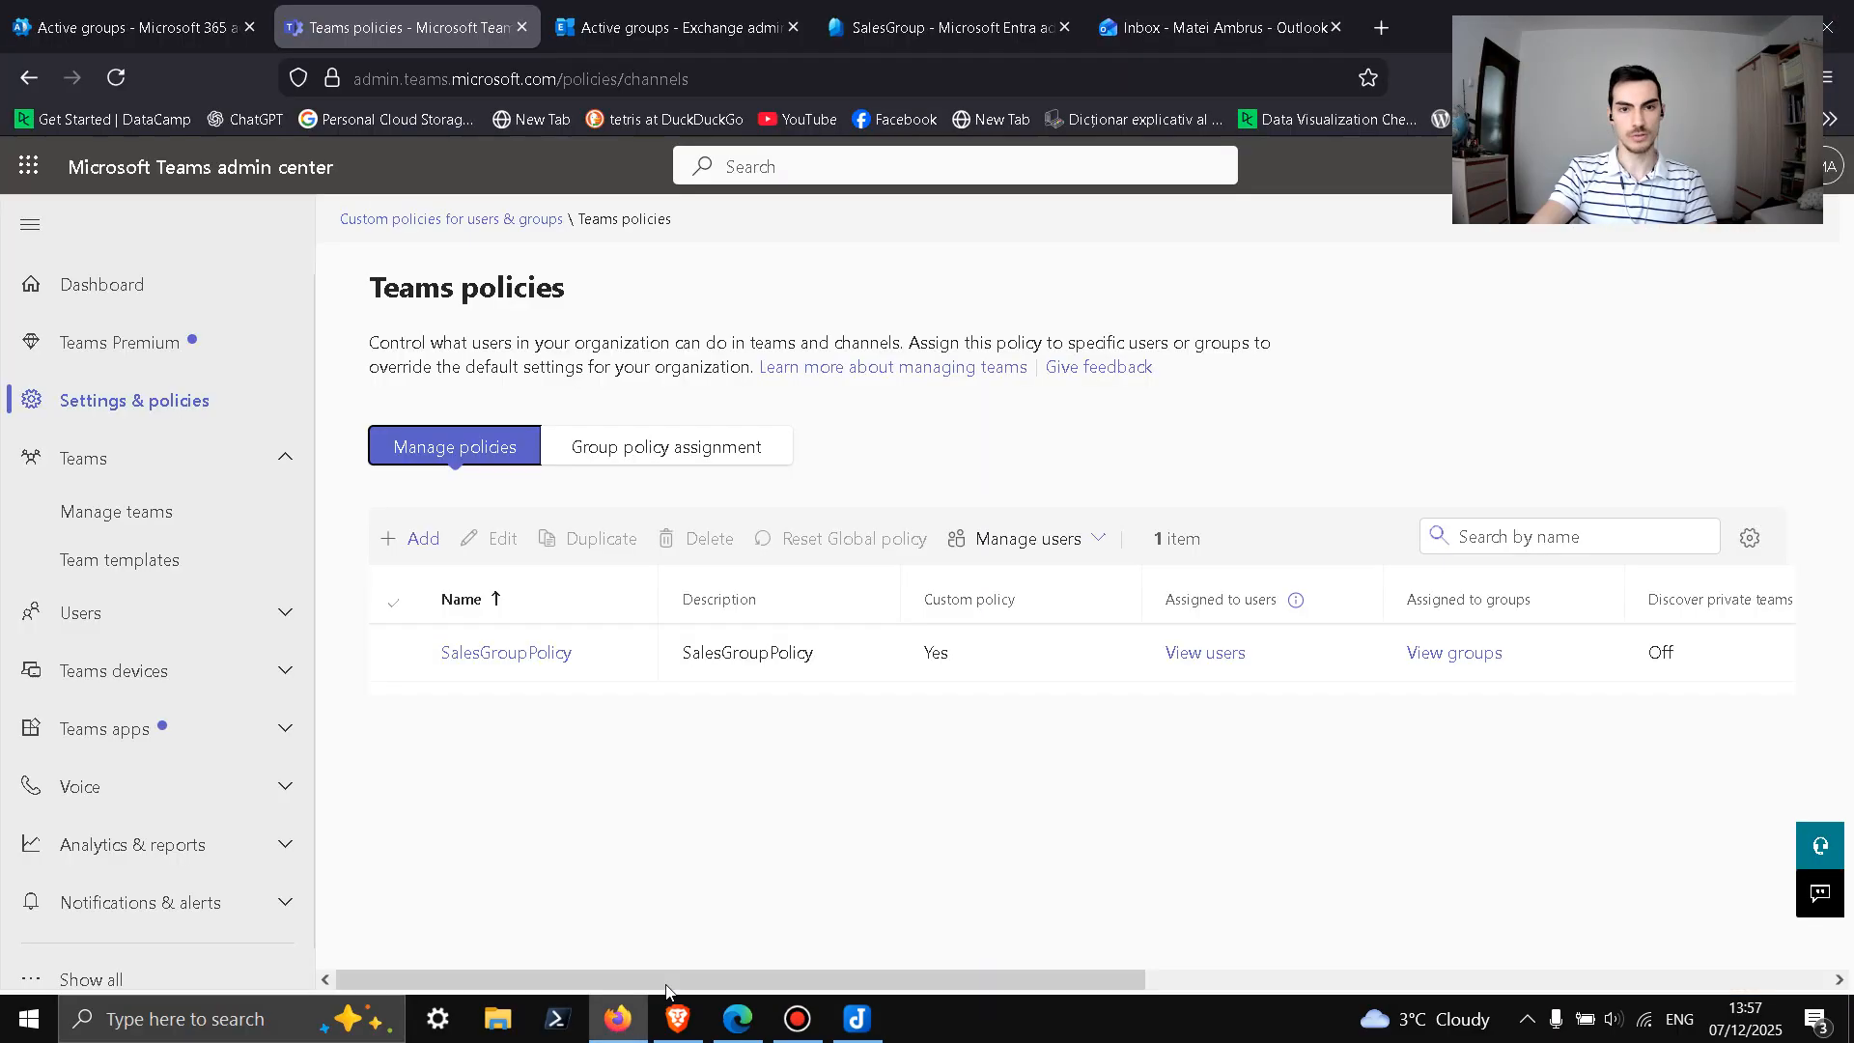
left_click(618, 1021)
left_click(694, 1023)
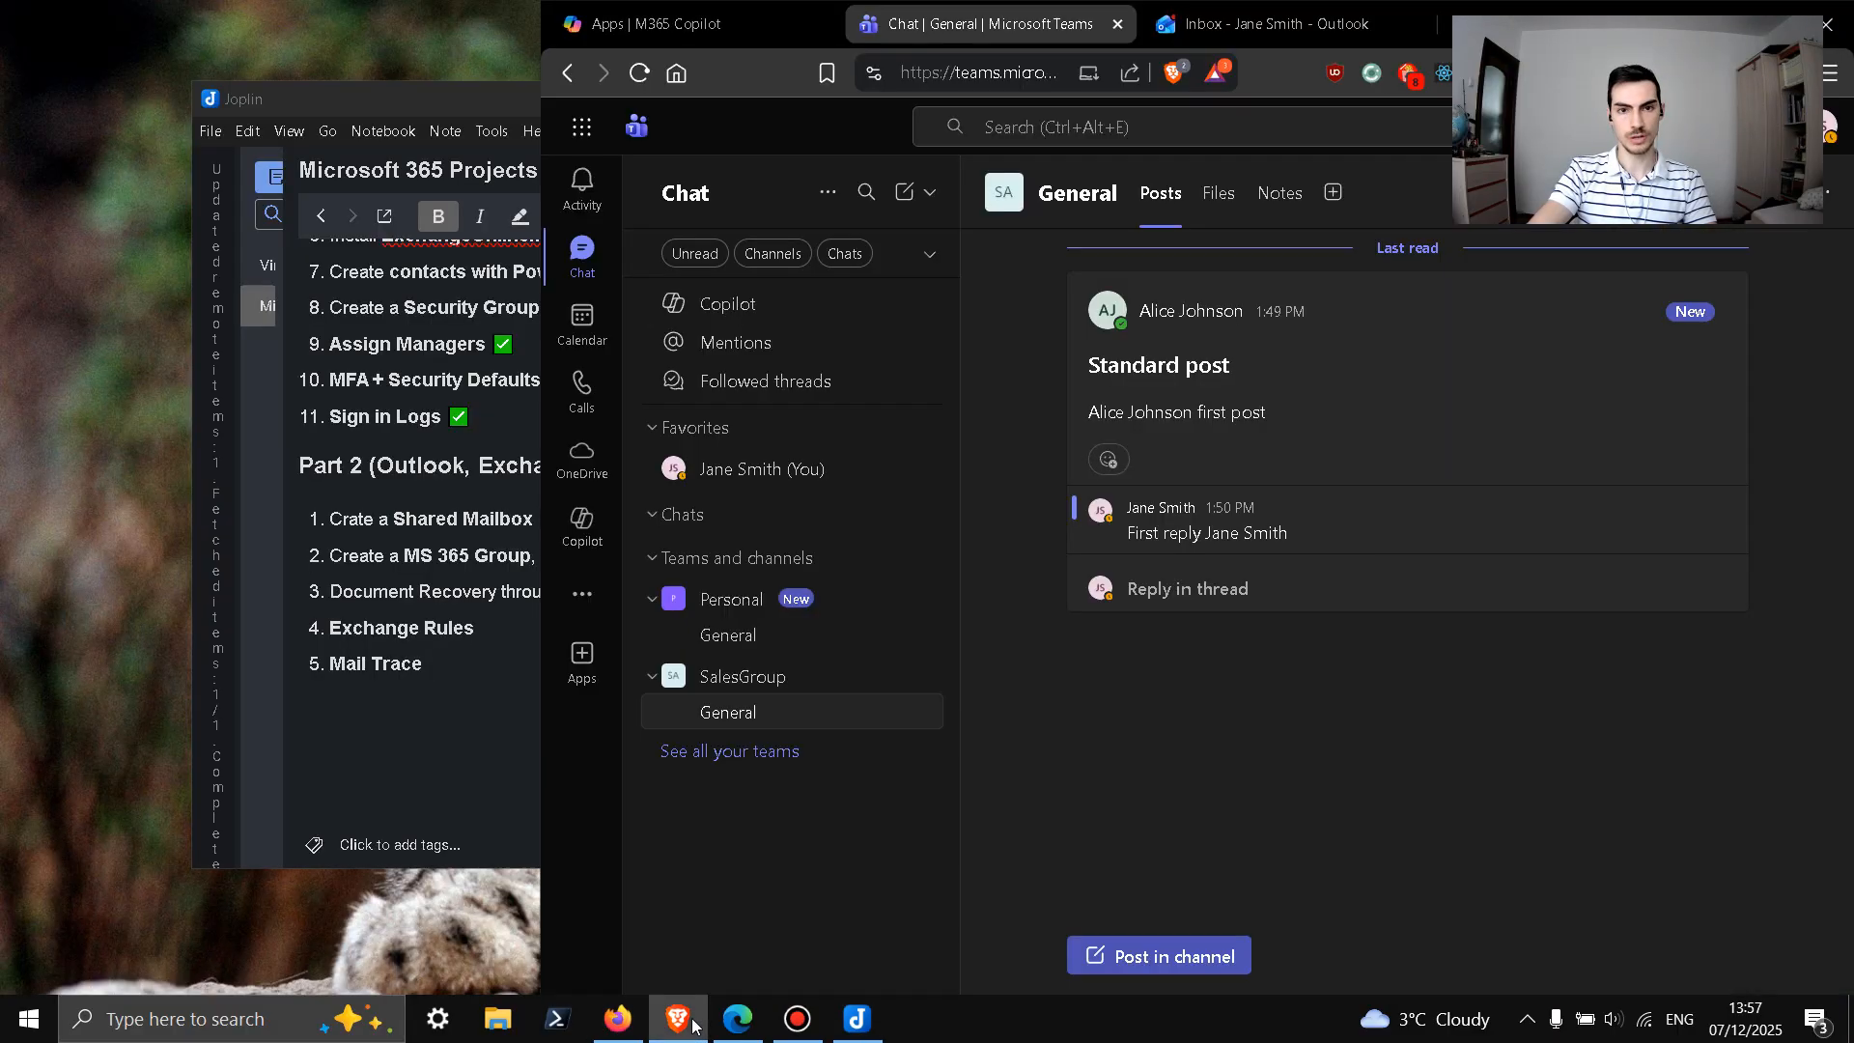
left_click(737, 1019)
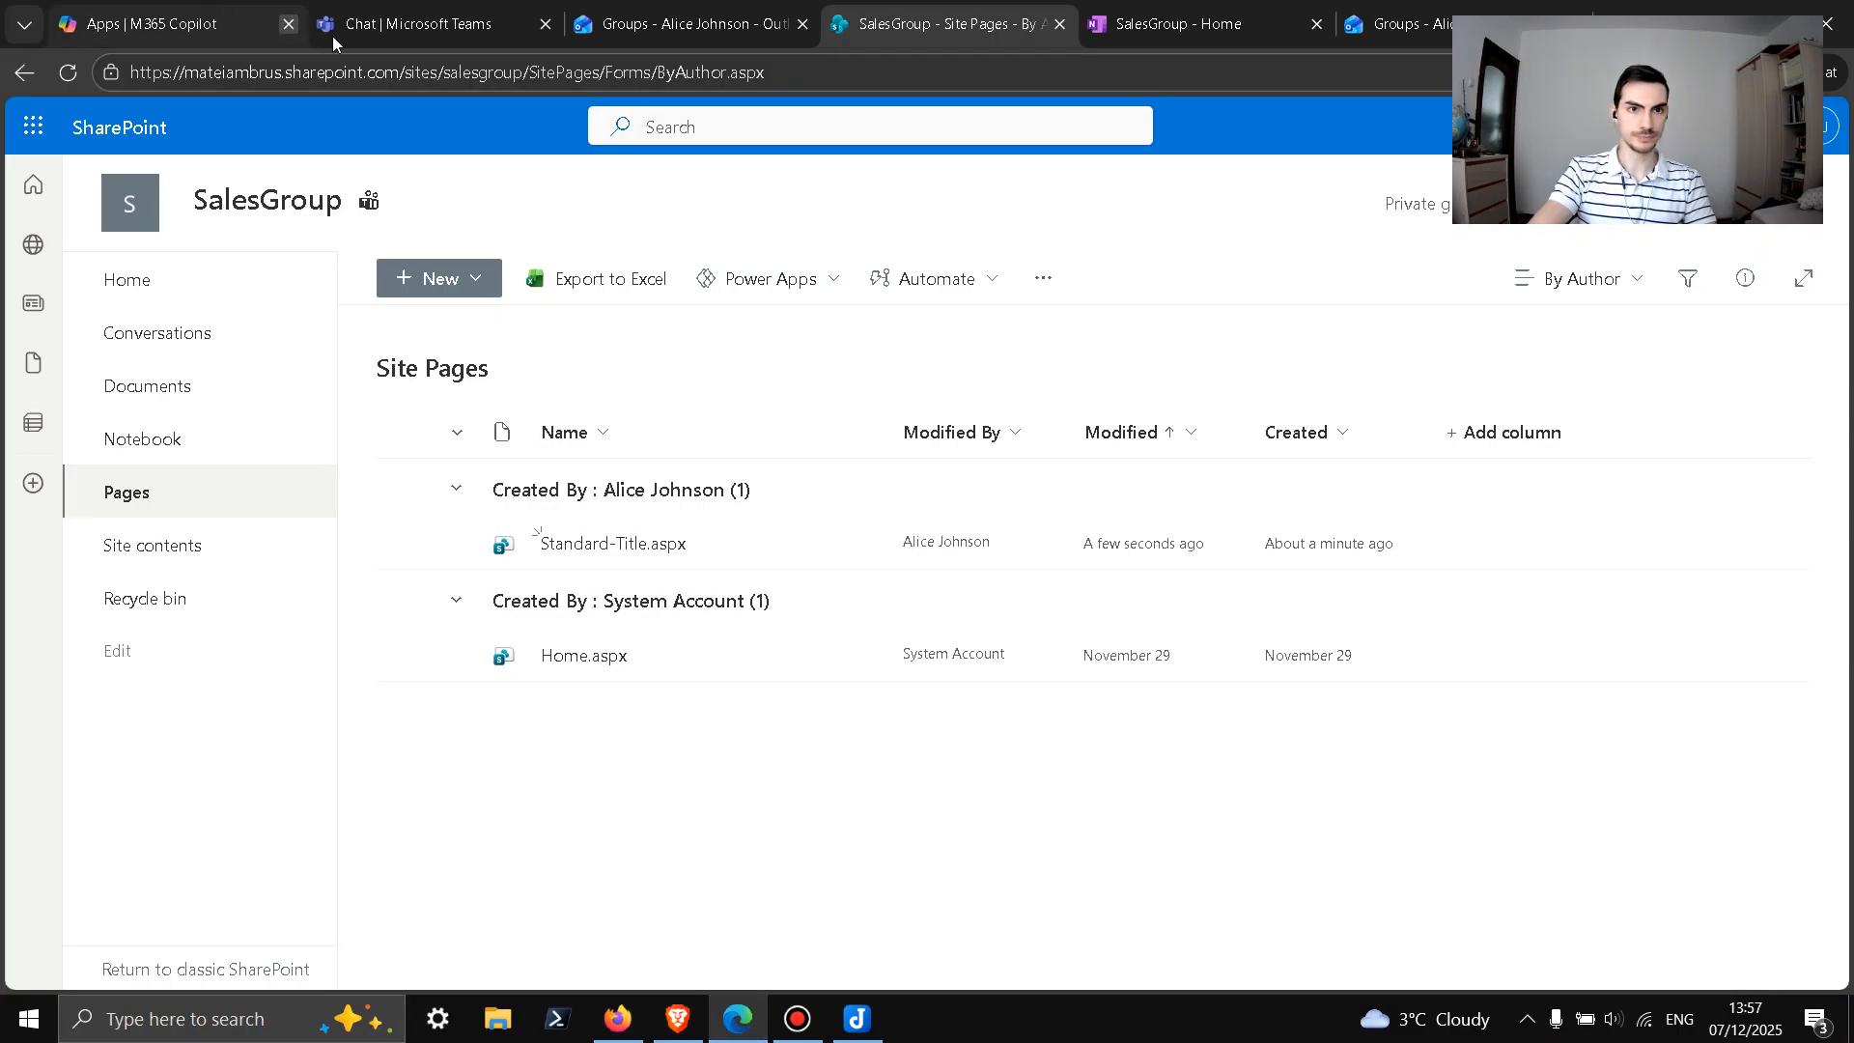
left_click(694, 1022)
left_click(694, 1022)
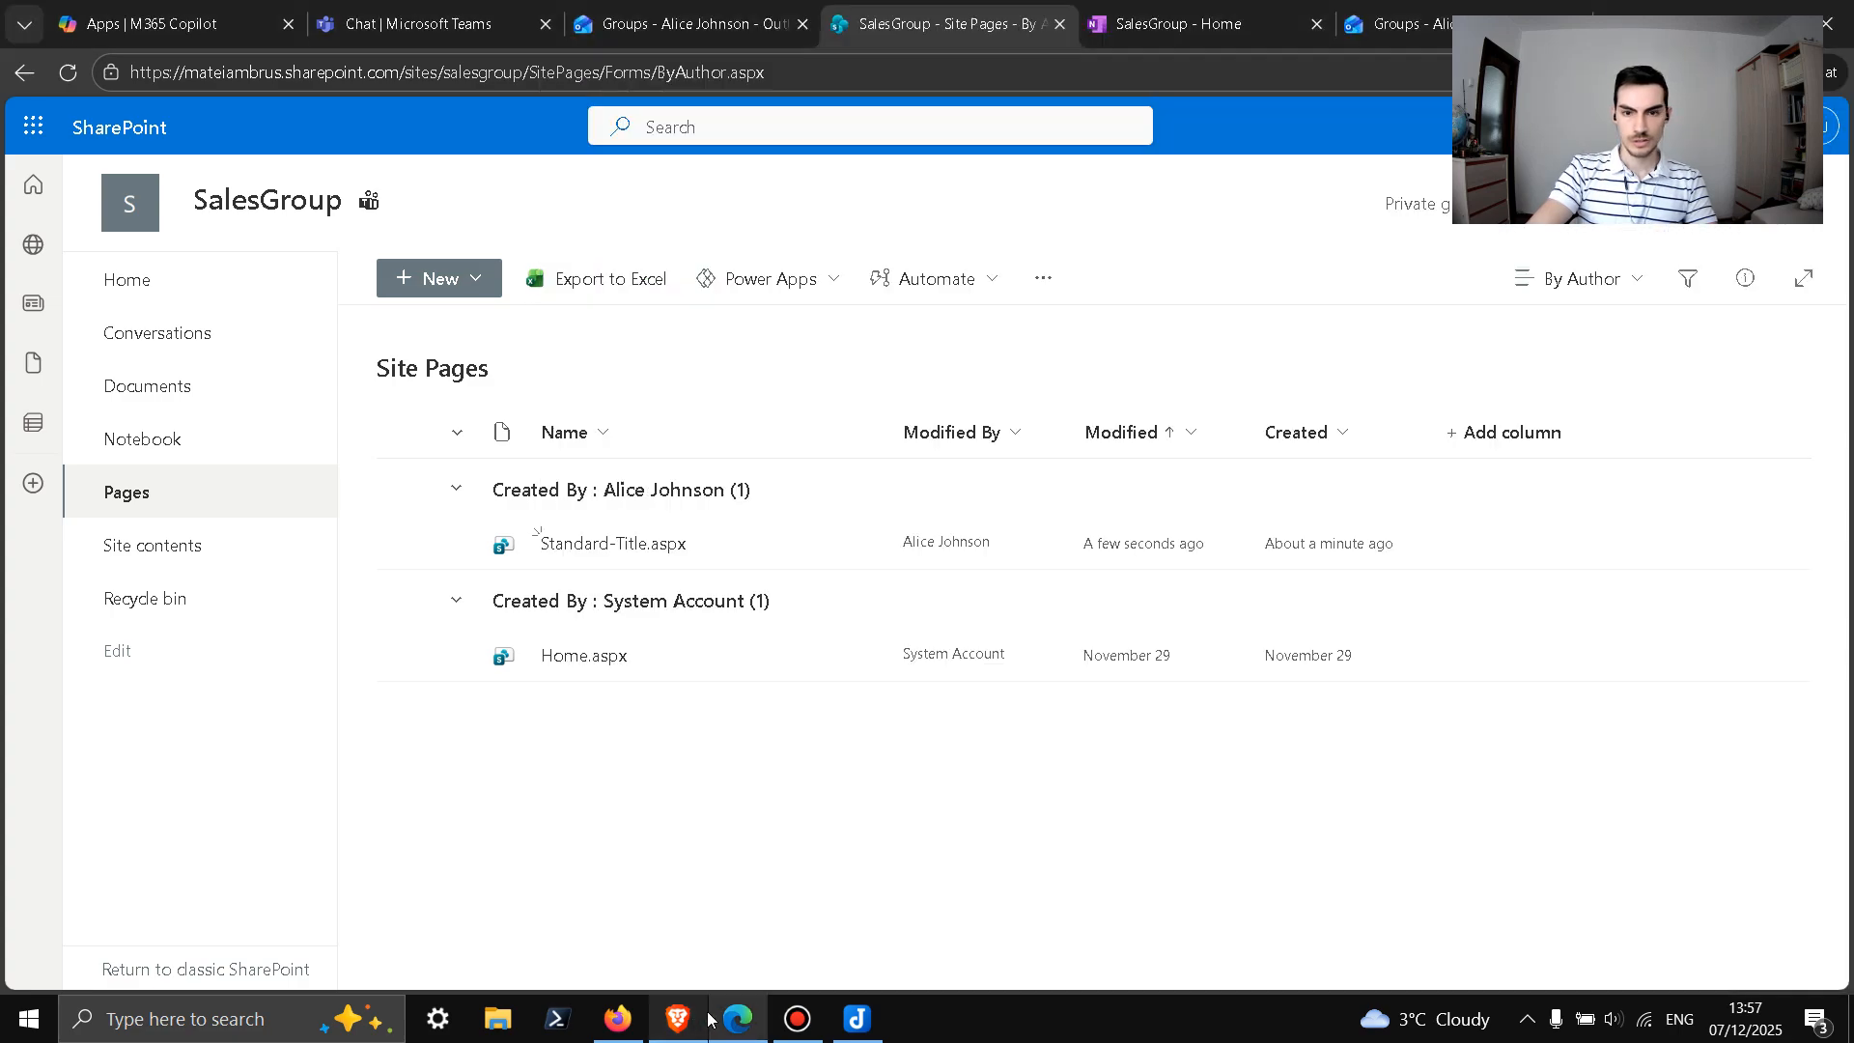
left_click(33, 127)
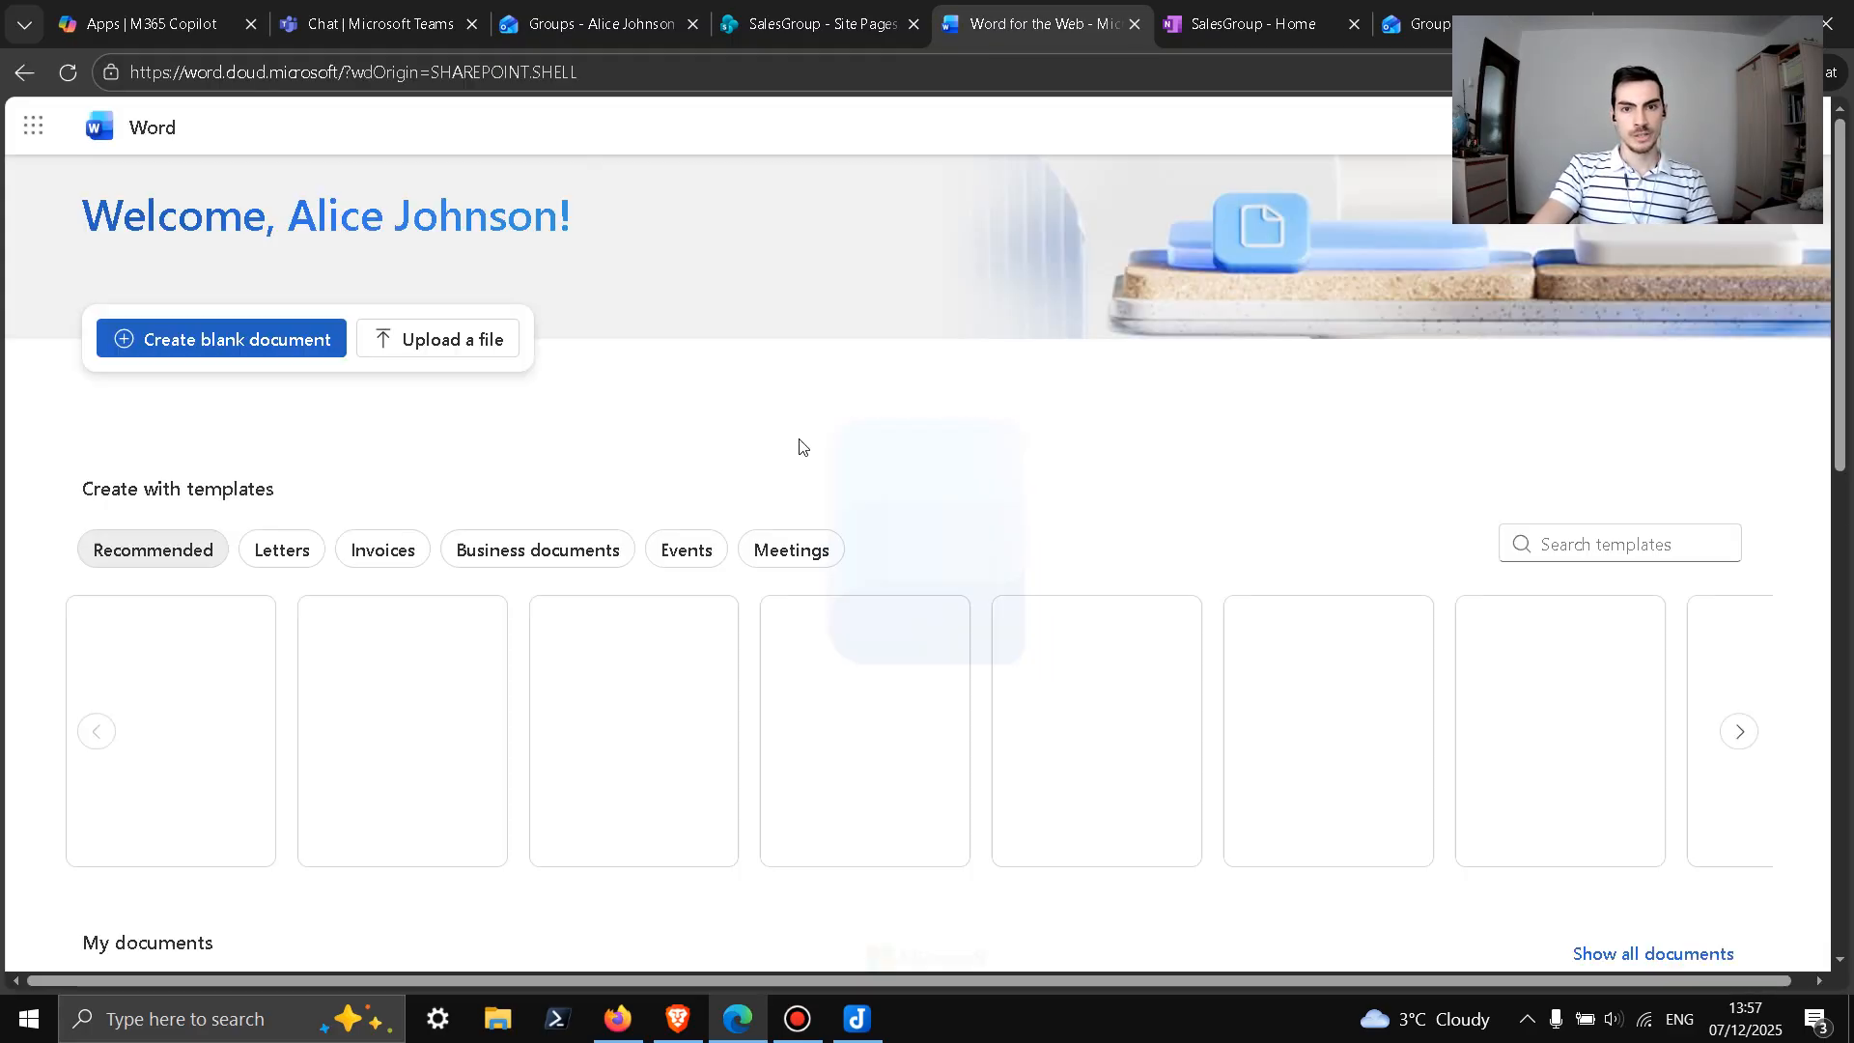
Step: Create a blank Word document reading 'Sales Document by' plus the author's name, fixing a typo
left_click(214, 356)
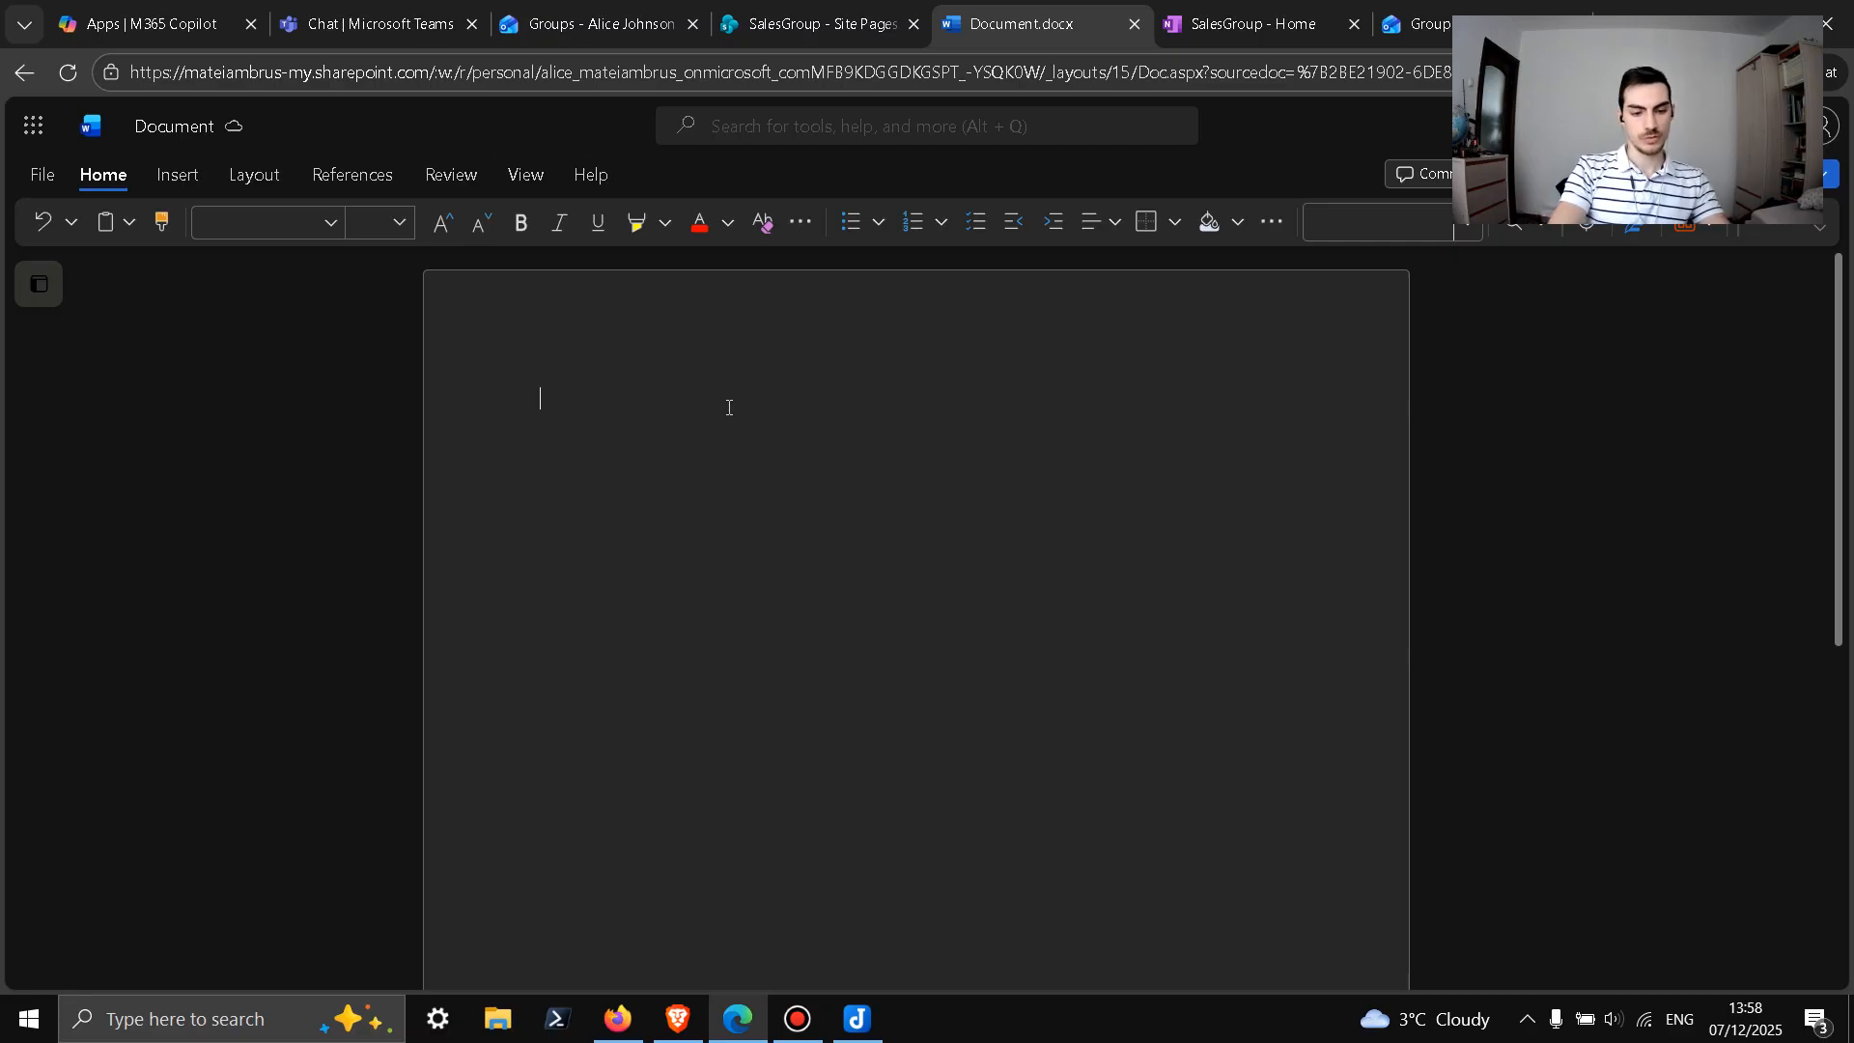
type("Sales Do")
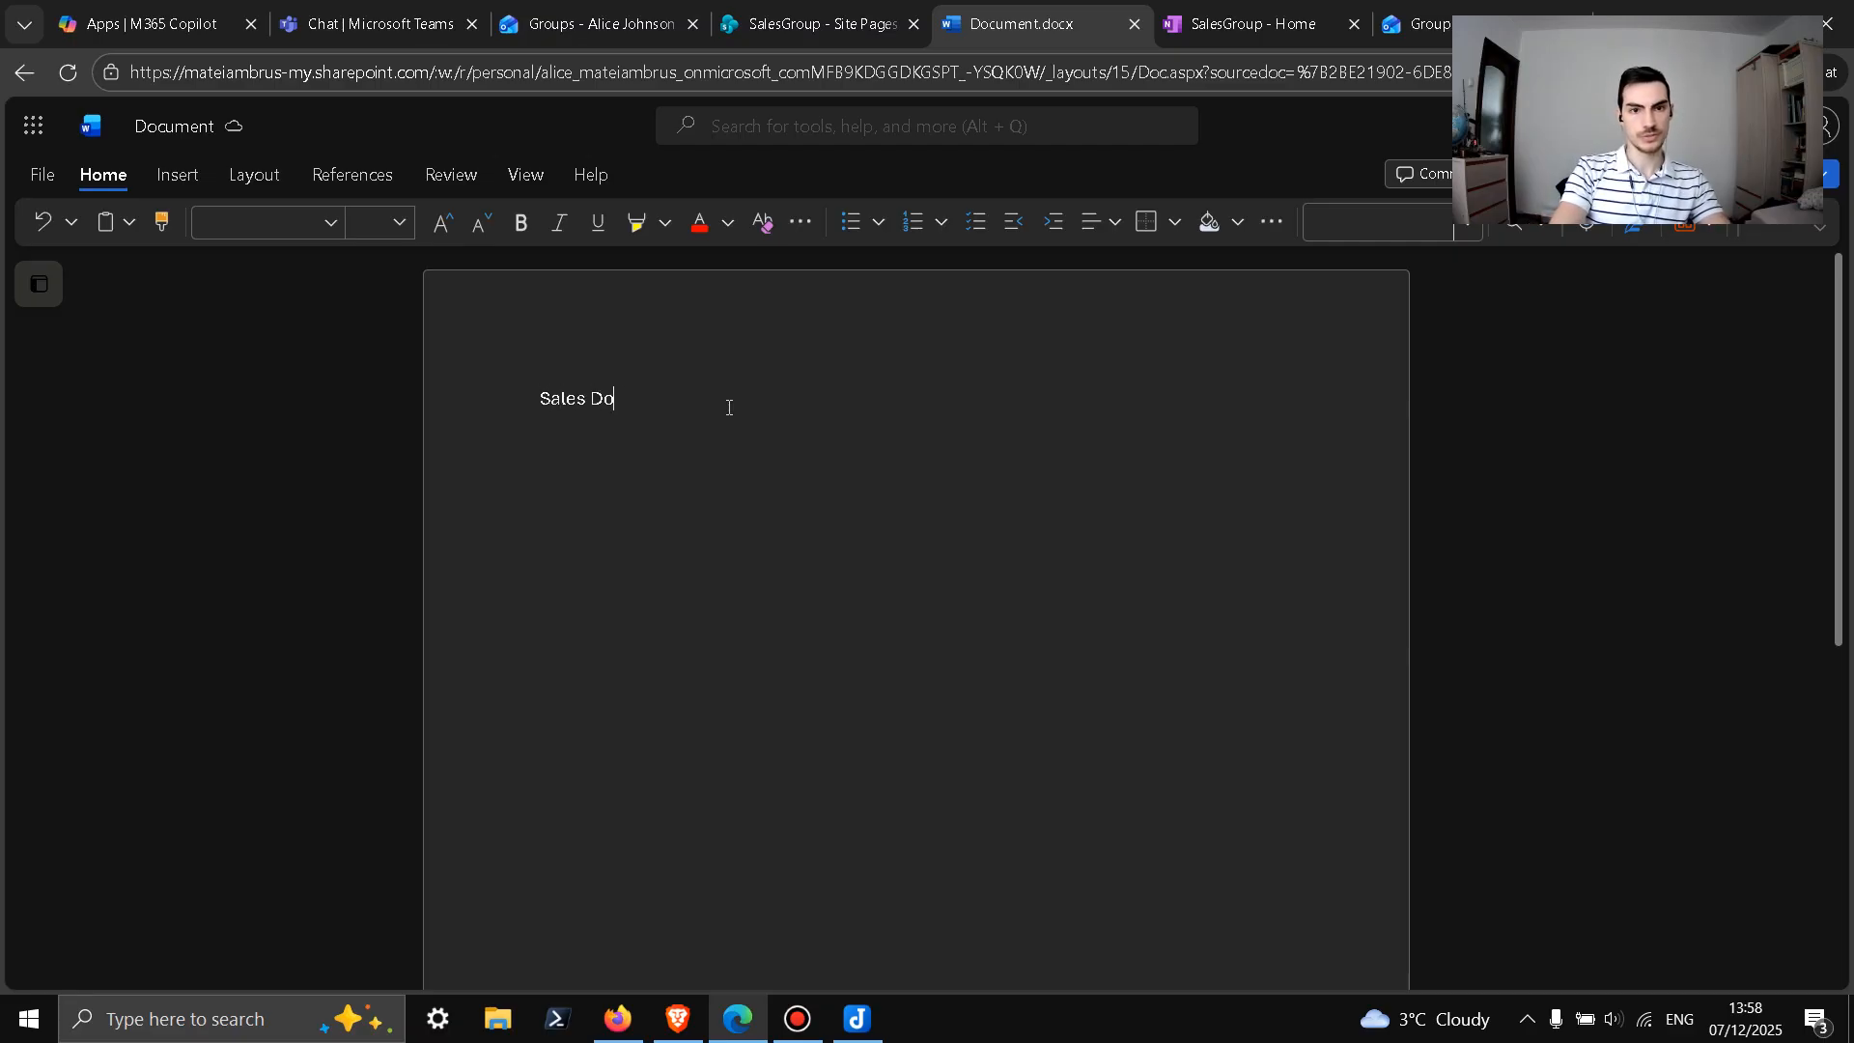
type("cument by A")
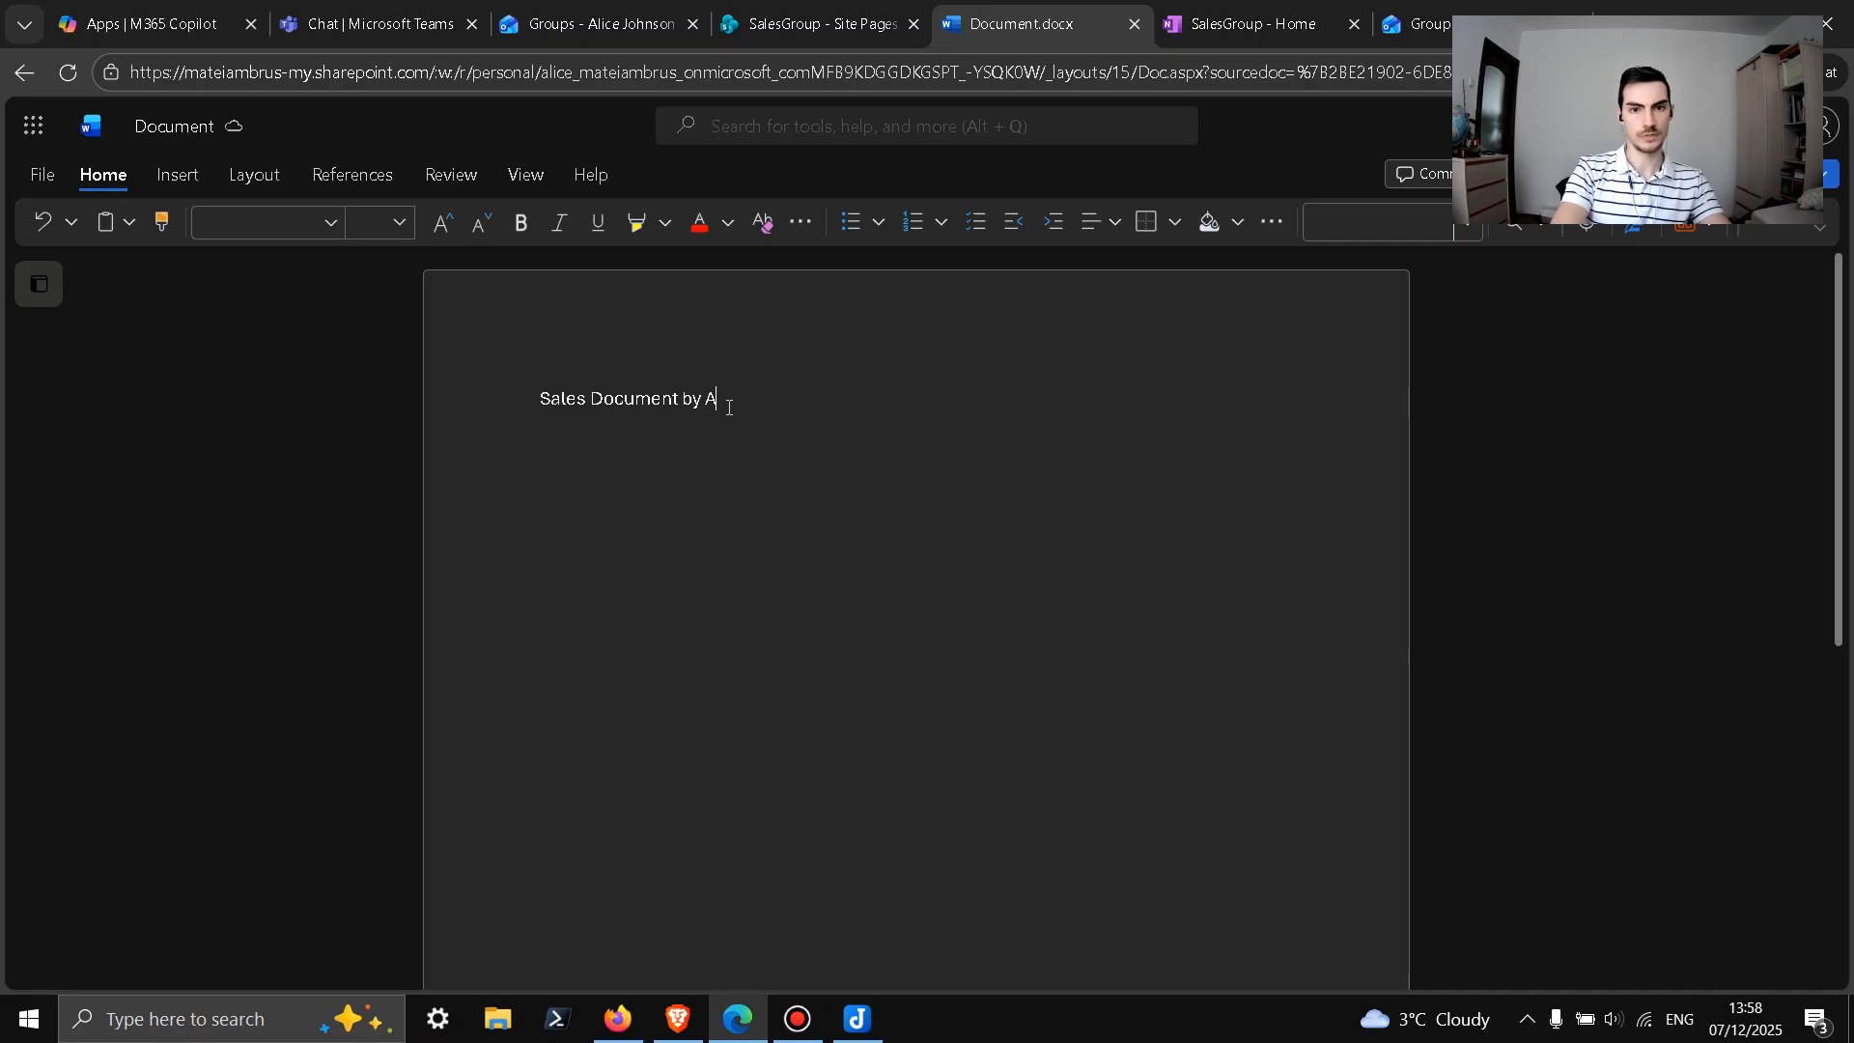
type("lice Jogns")
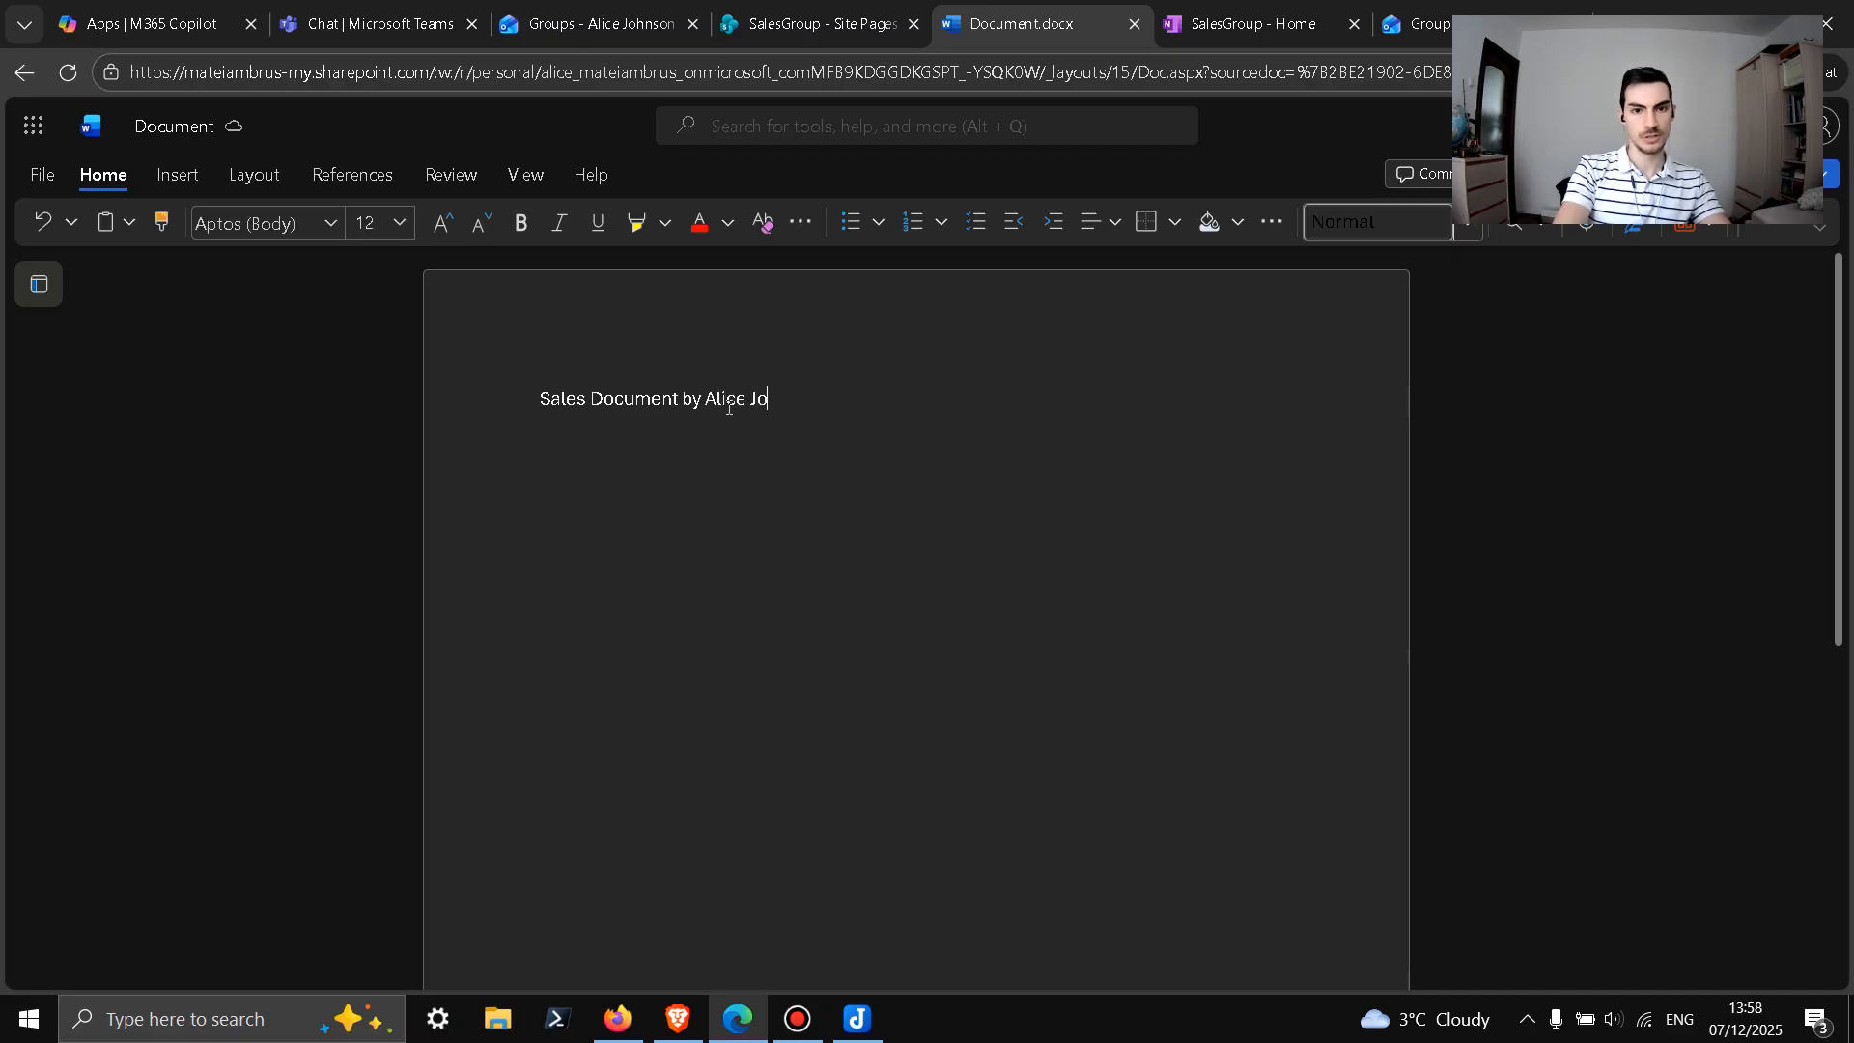
key("BackSpace")
type("hnson")
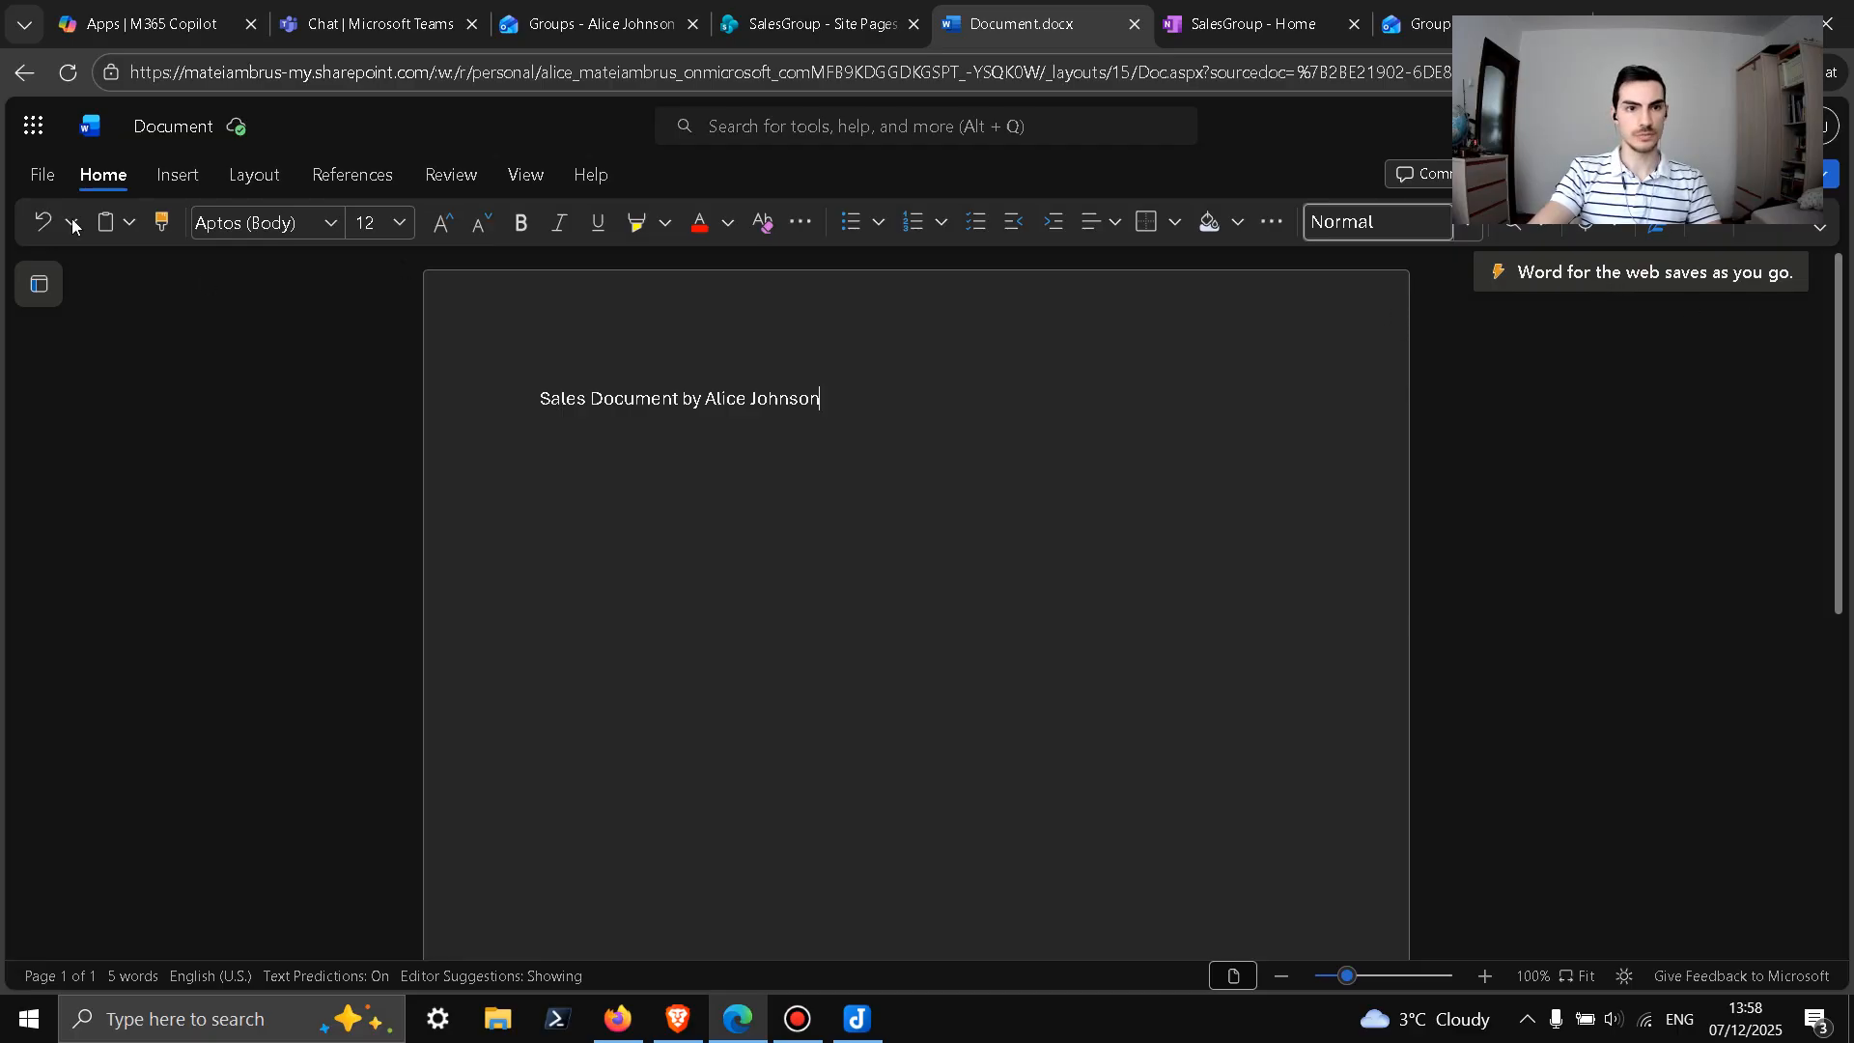
left_click(90, 125)
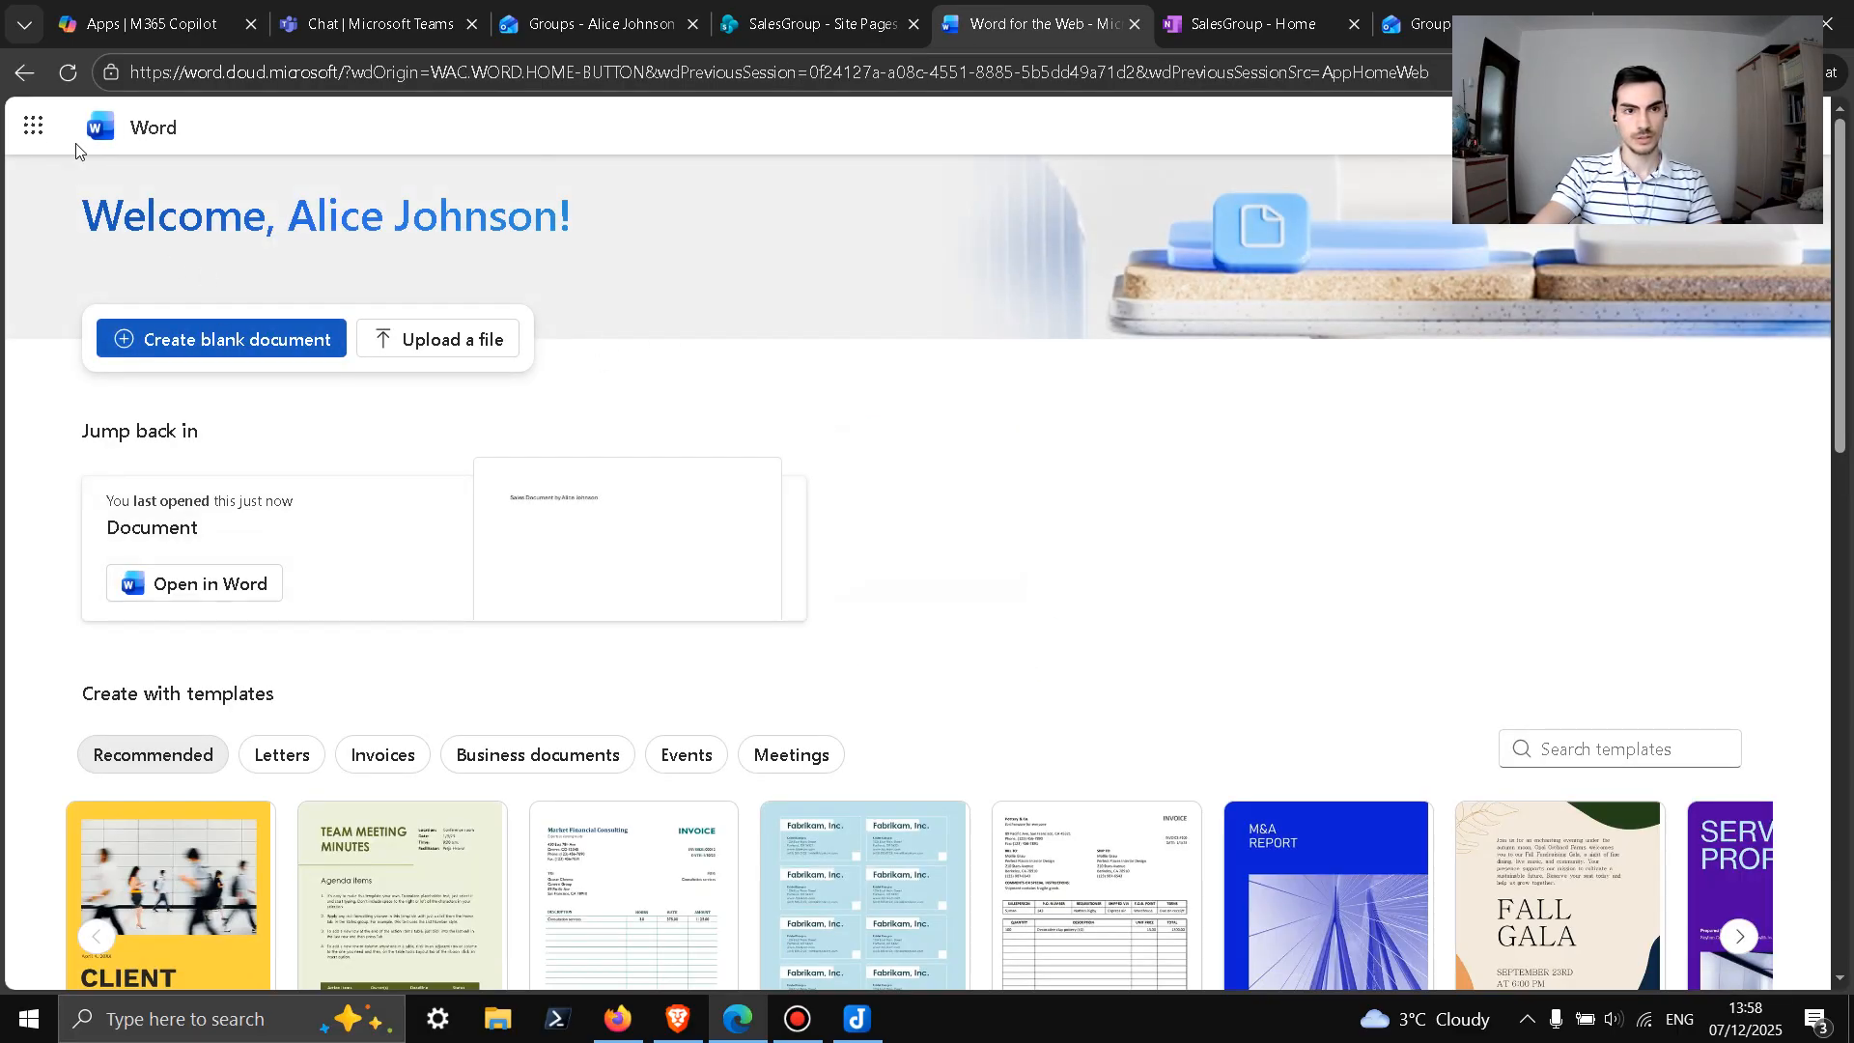
Step: Open OneDrive, filter recent files to Word, and open the file named Document
left_click(33, 126)
left_click(33, 126)
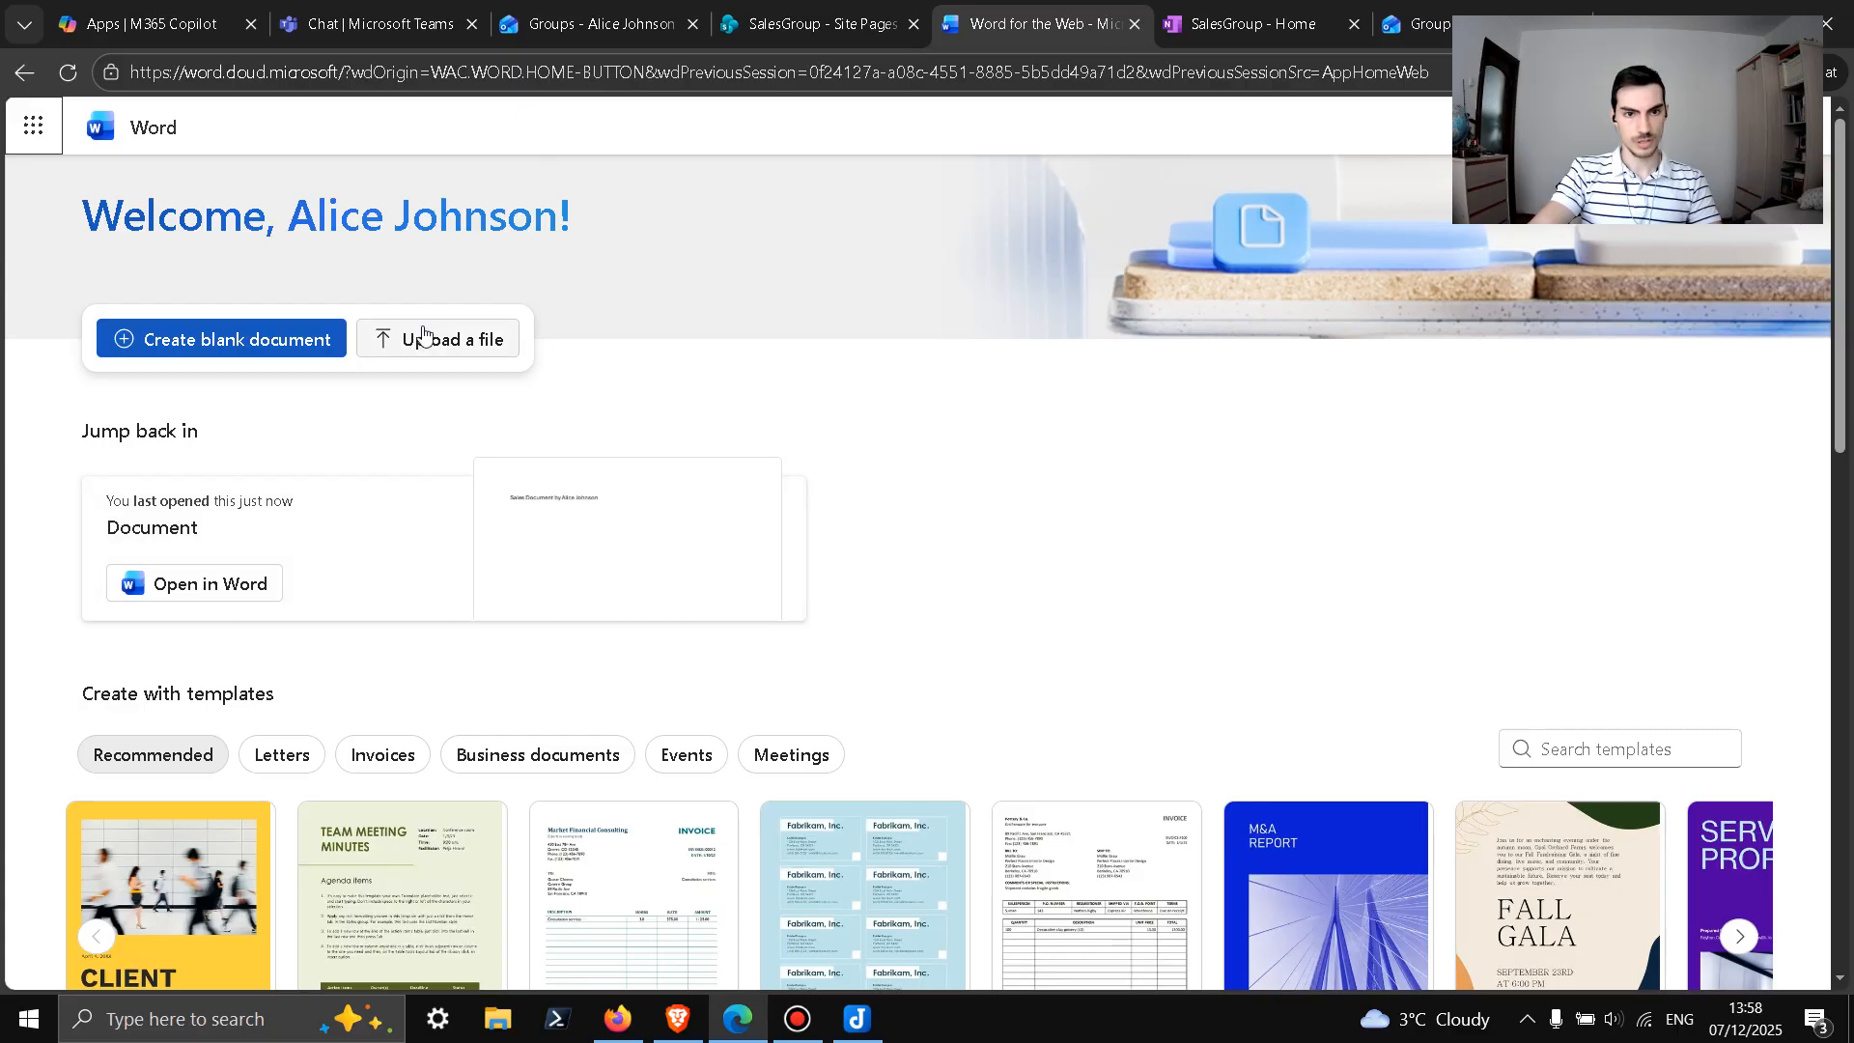
scroll(244, 414, "down", 1)
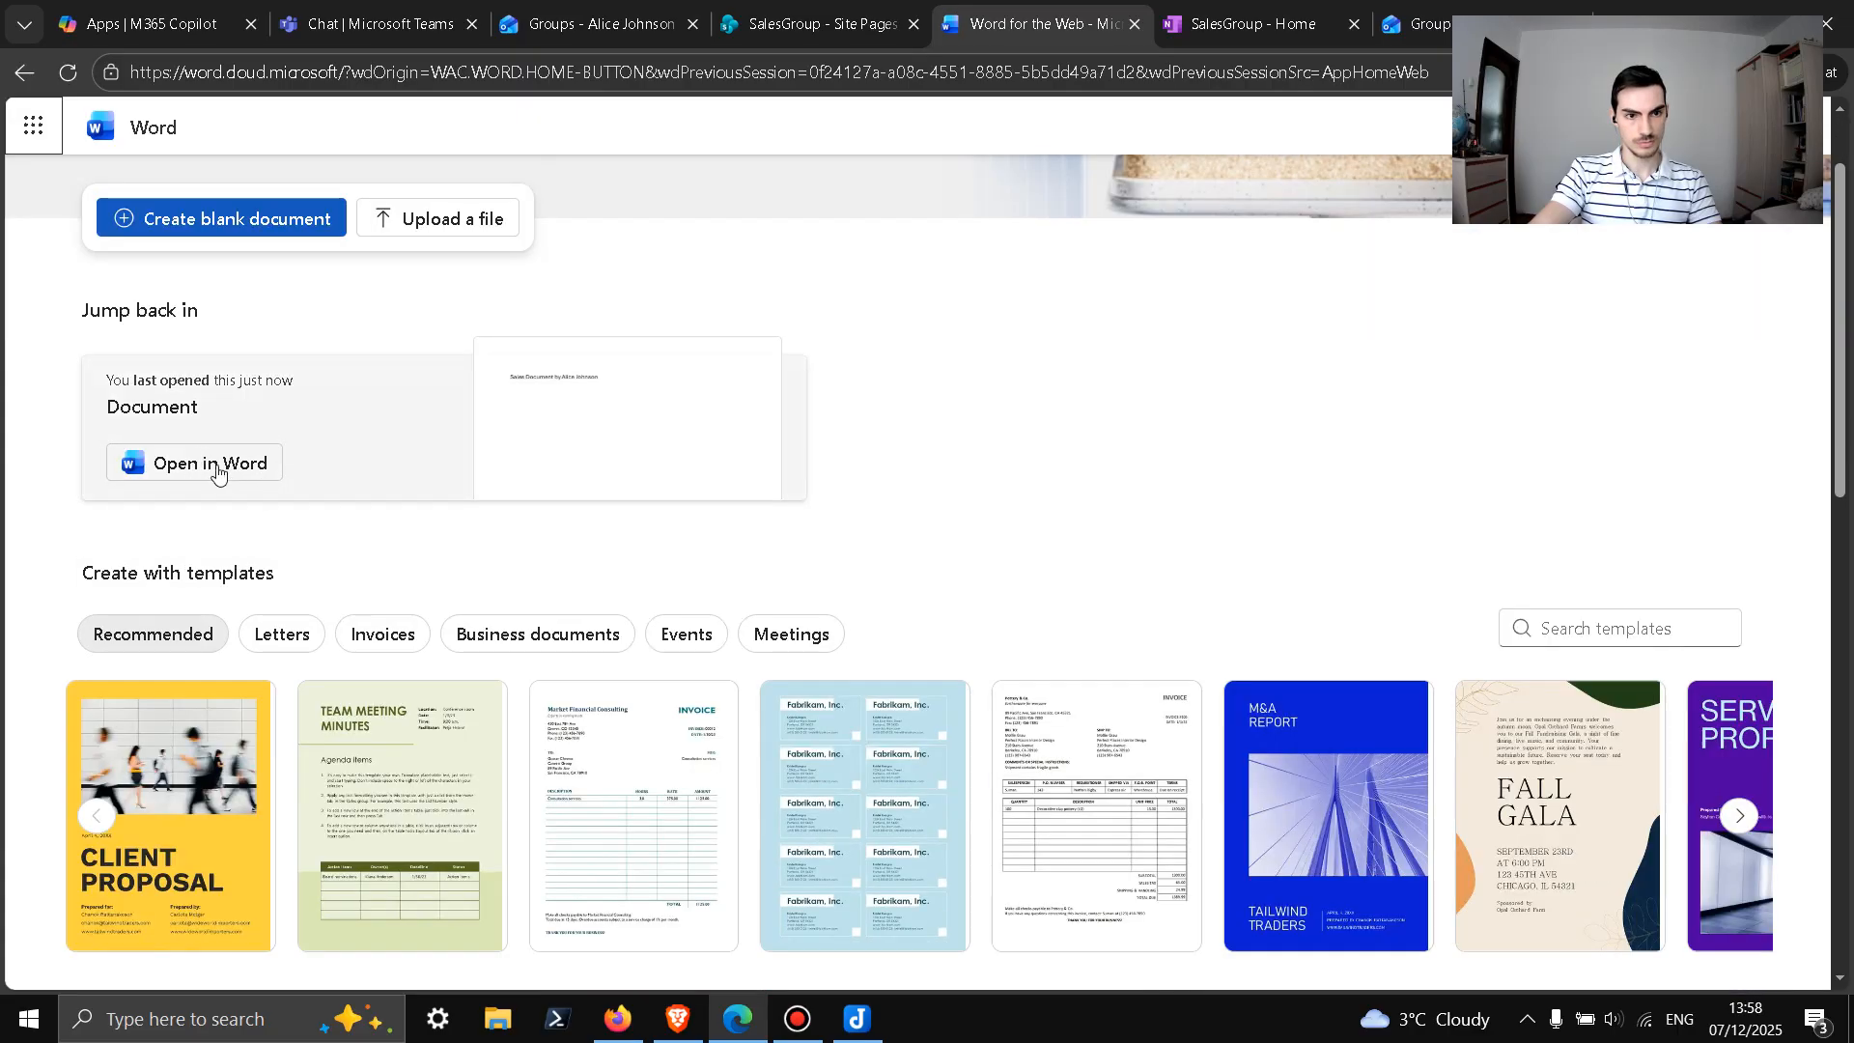
scroll(563, 396, "down", 1)
scroll(580, 415, "up", 1)
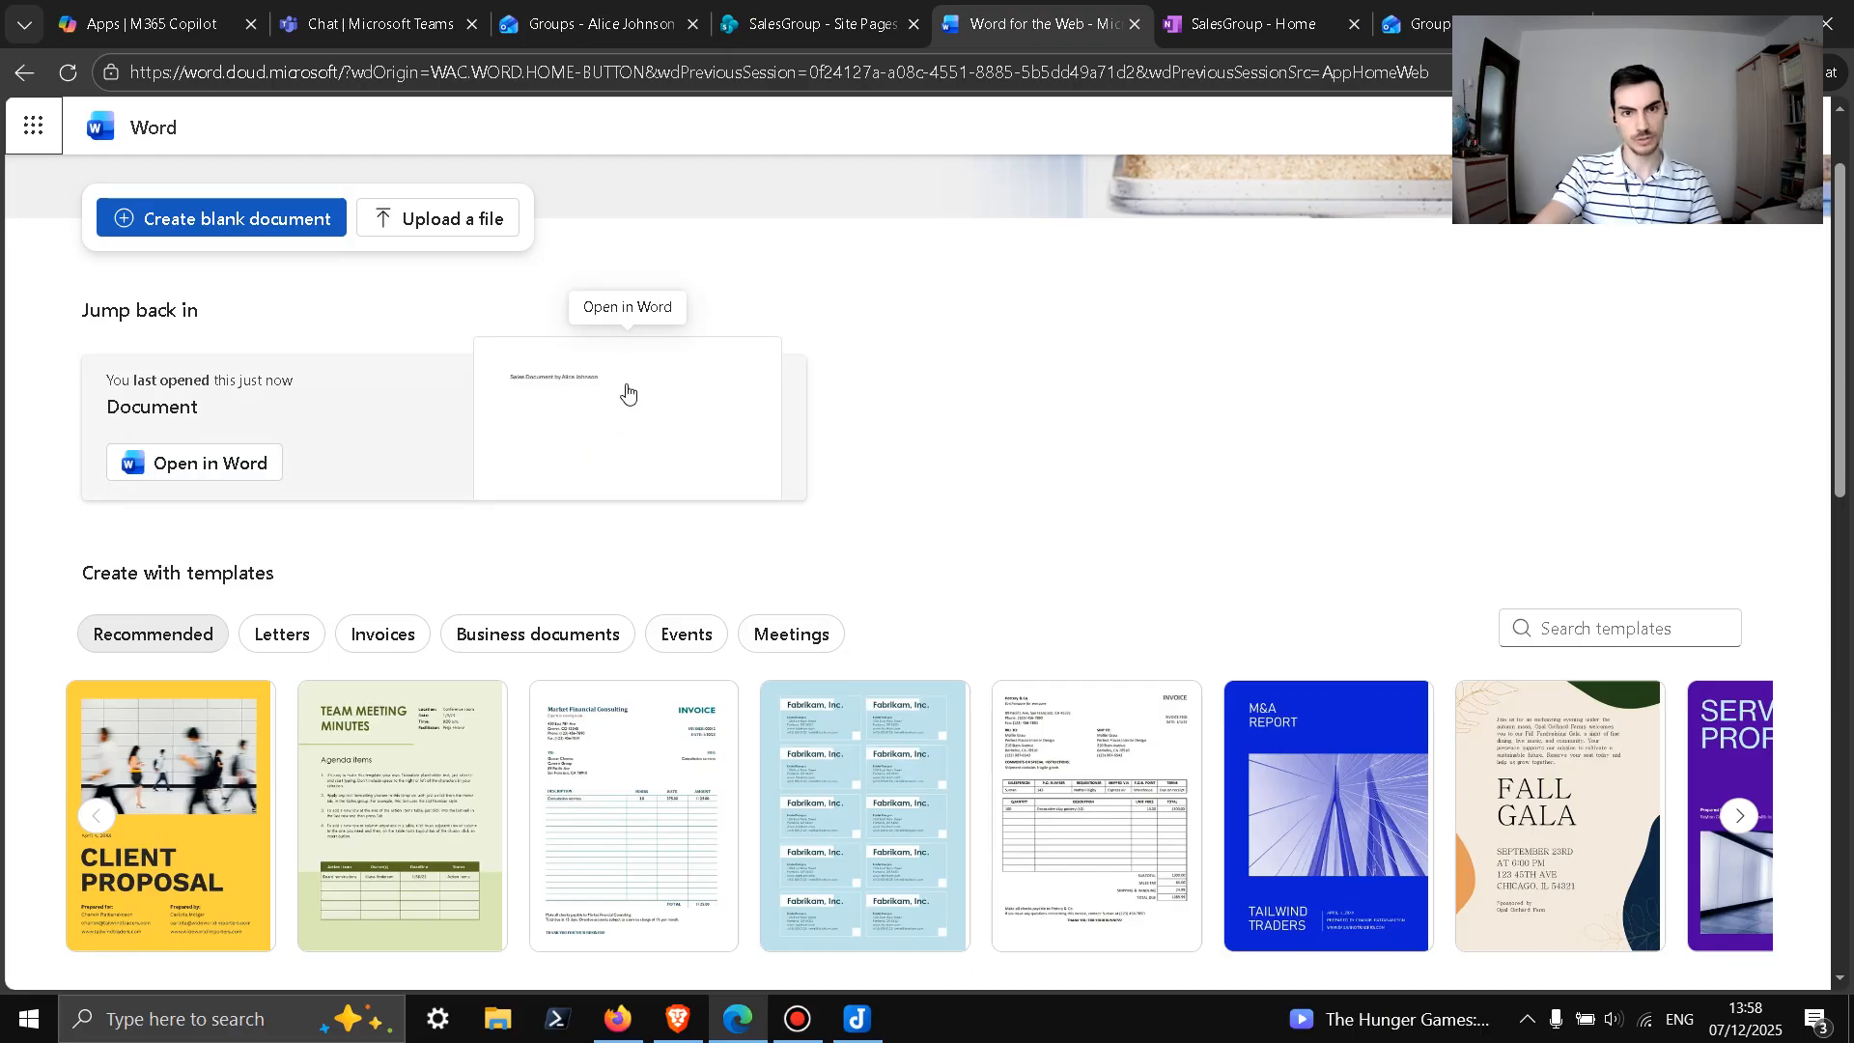
scroll(869, 406, "up", 1)
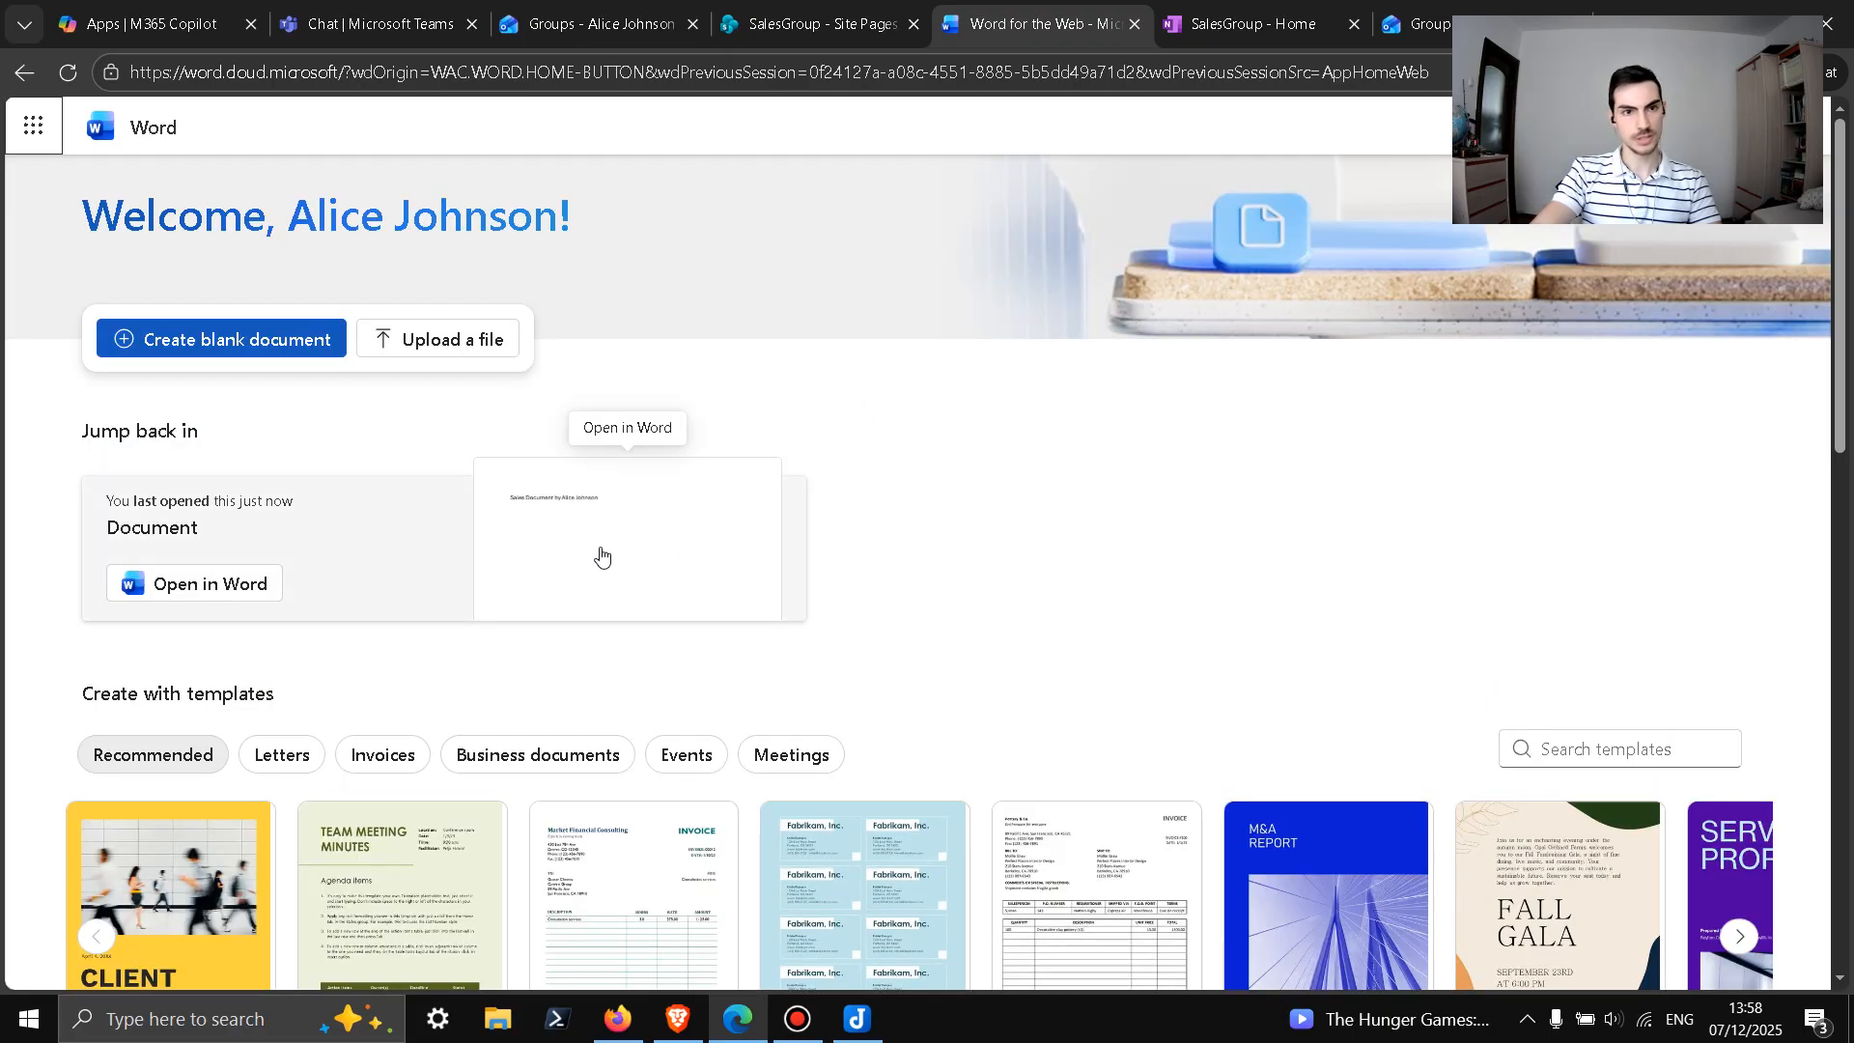
left_click(32, 130)
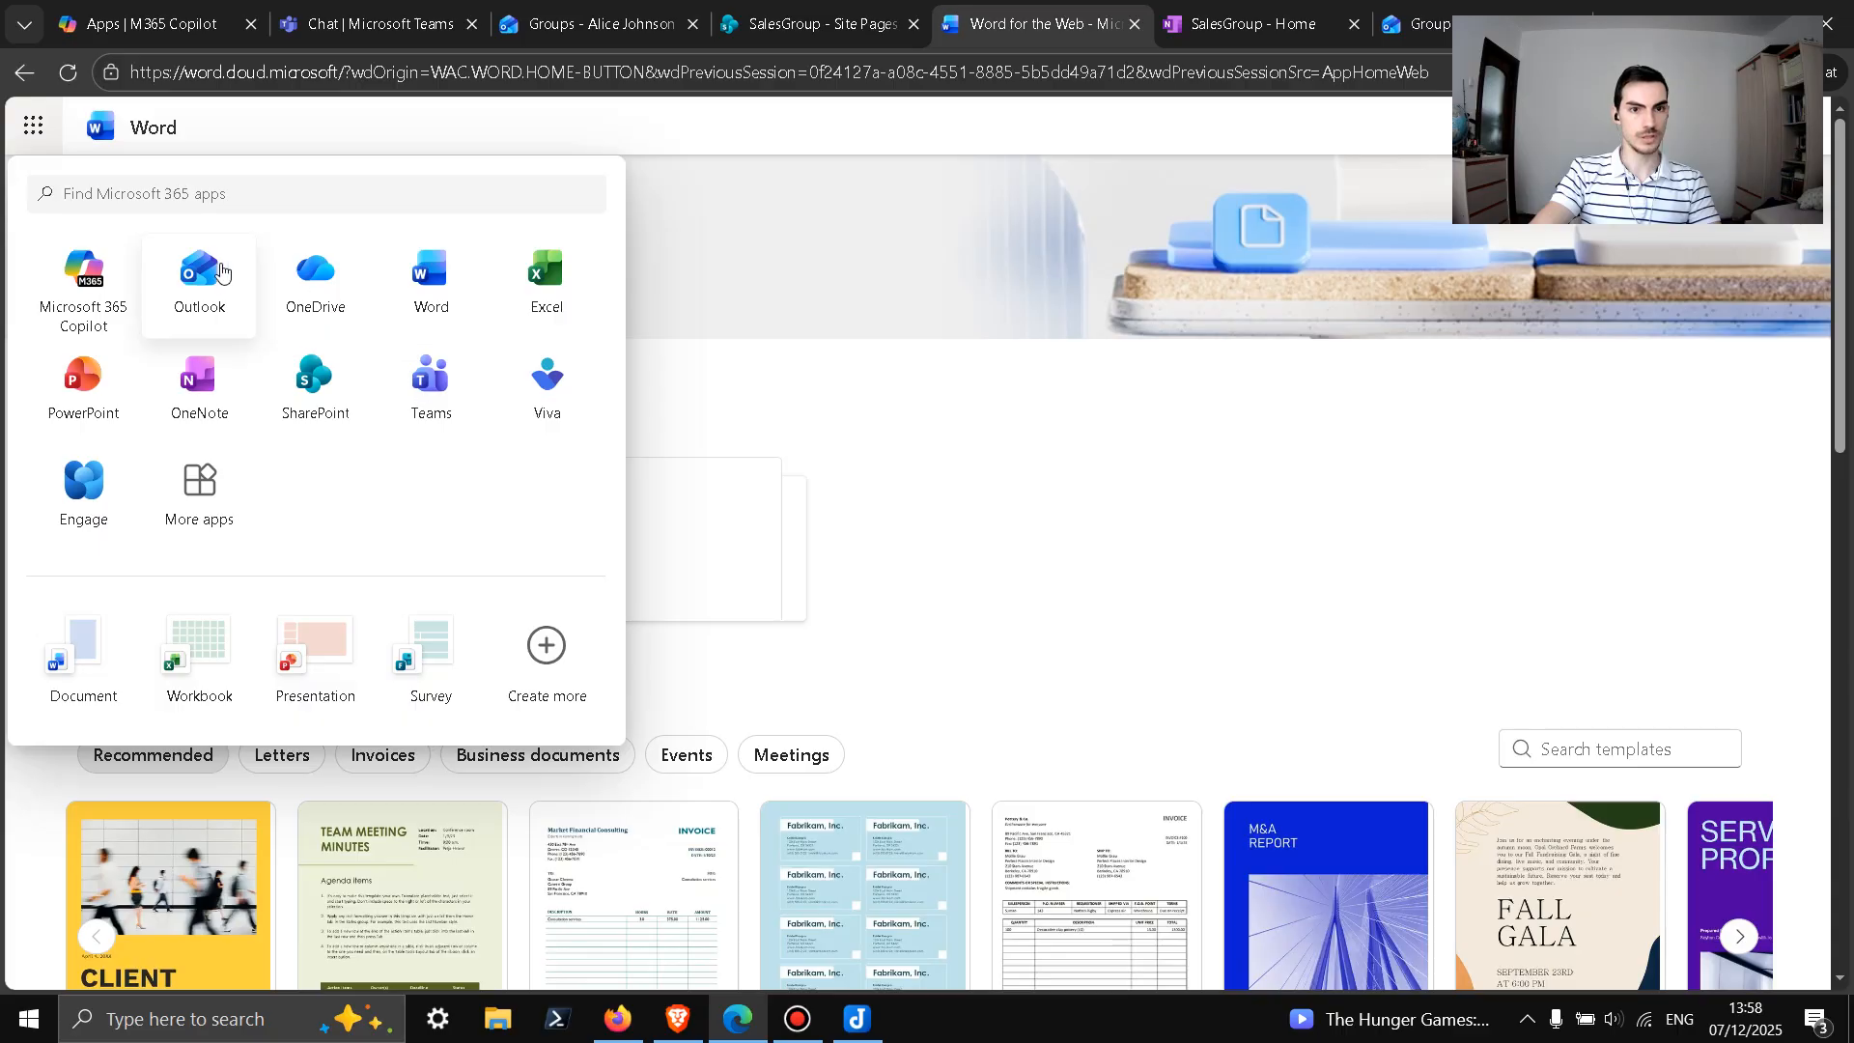
left_click(199, 379)
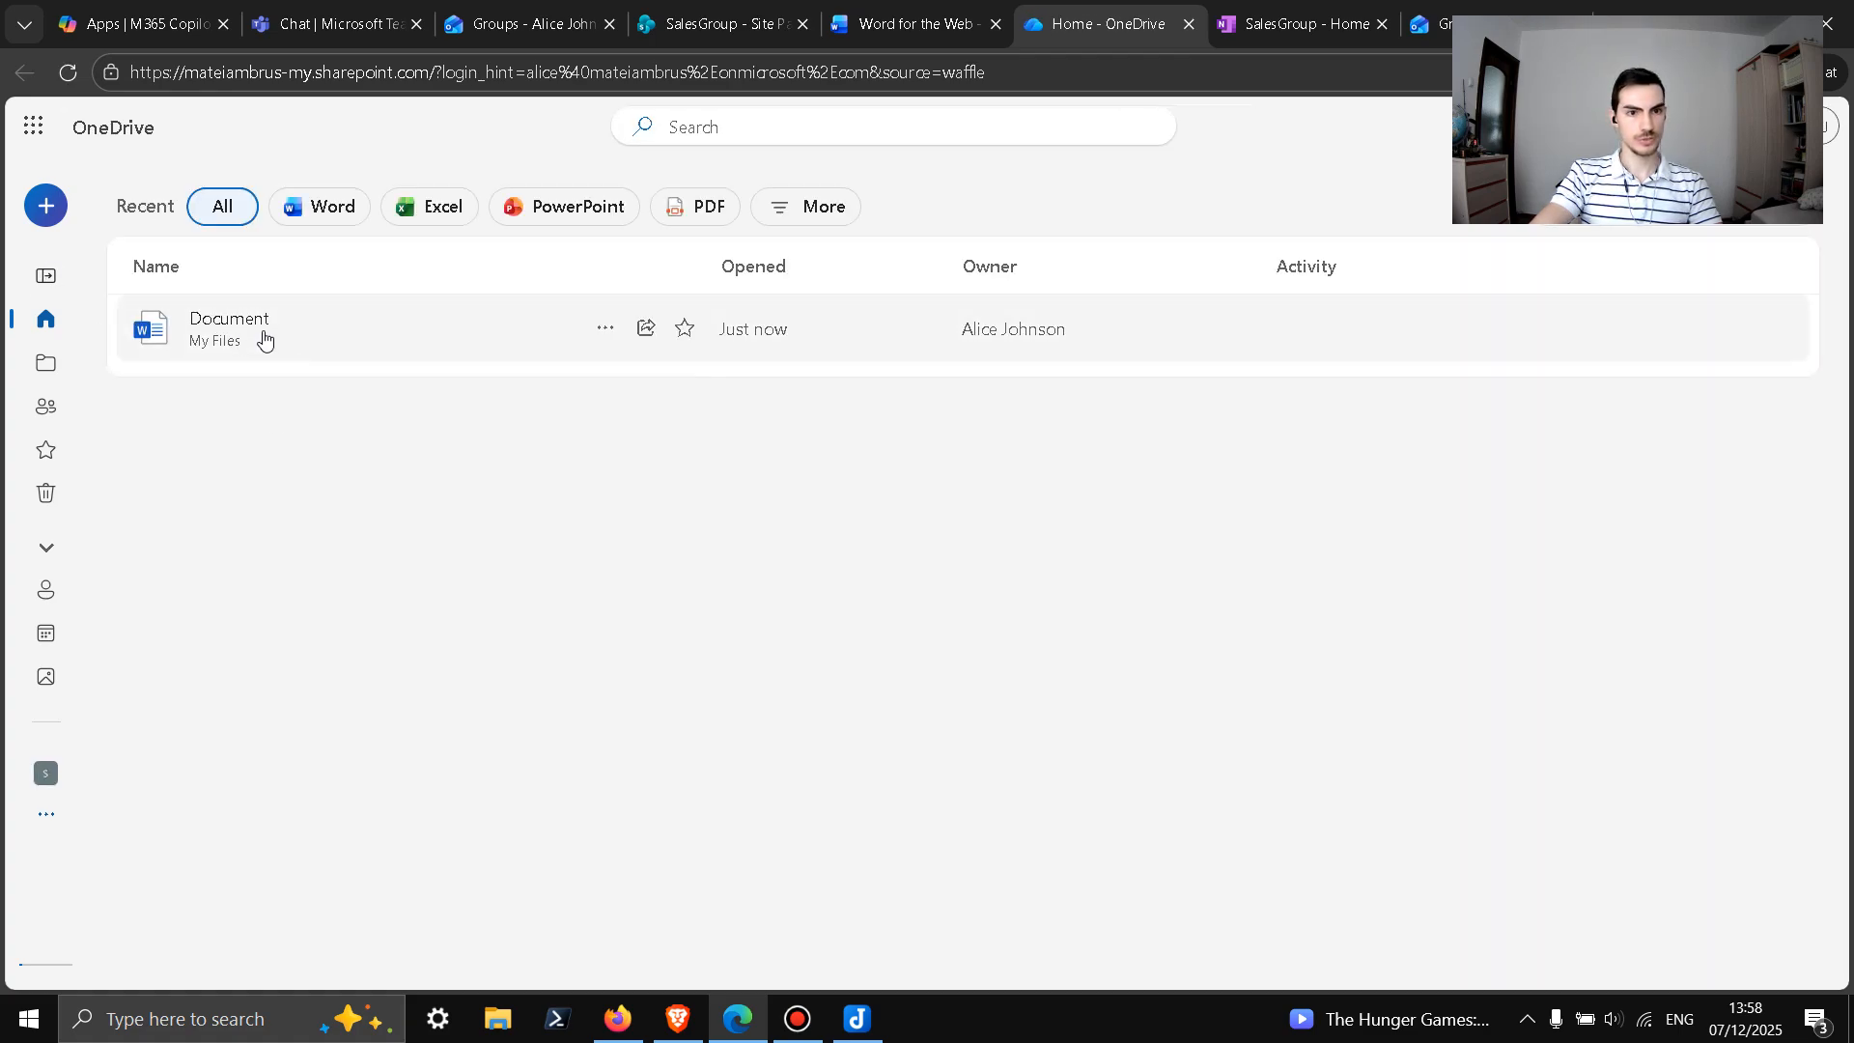
left_click(312, 229)
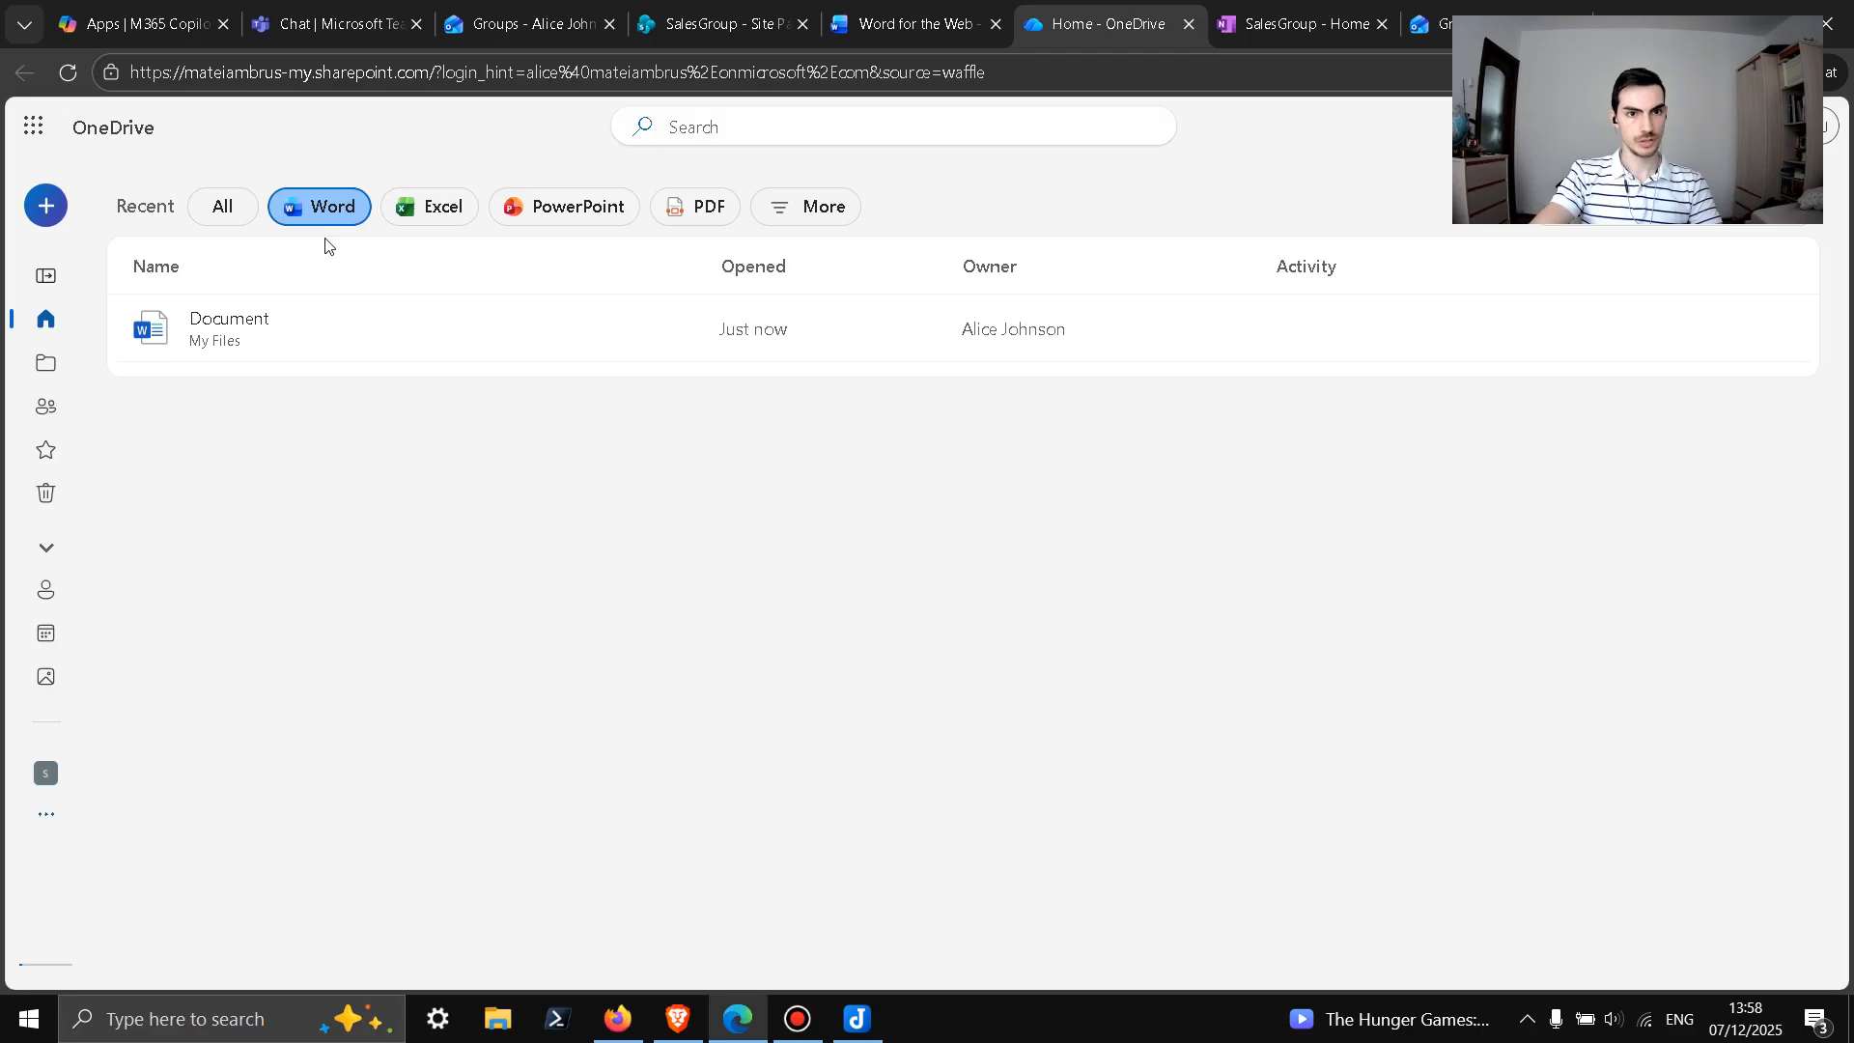
left_click(291, 340)
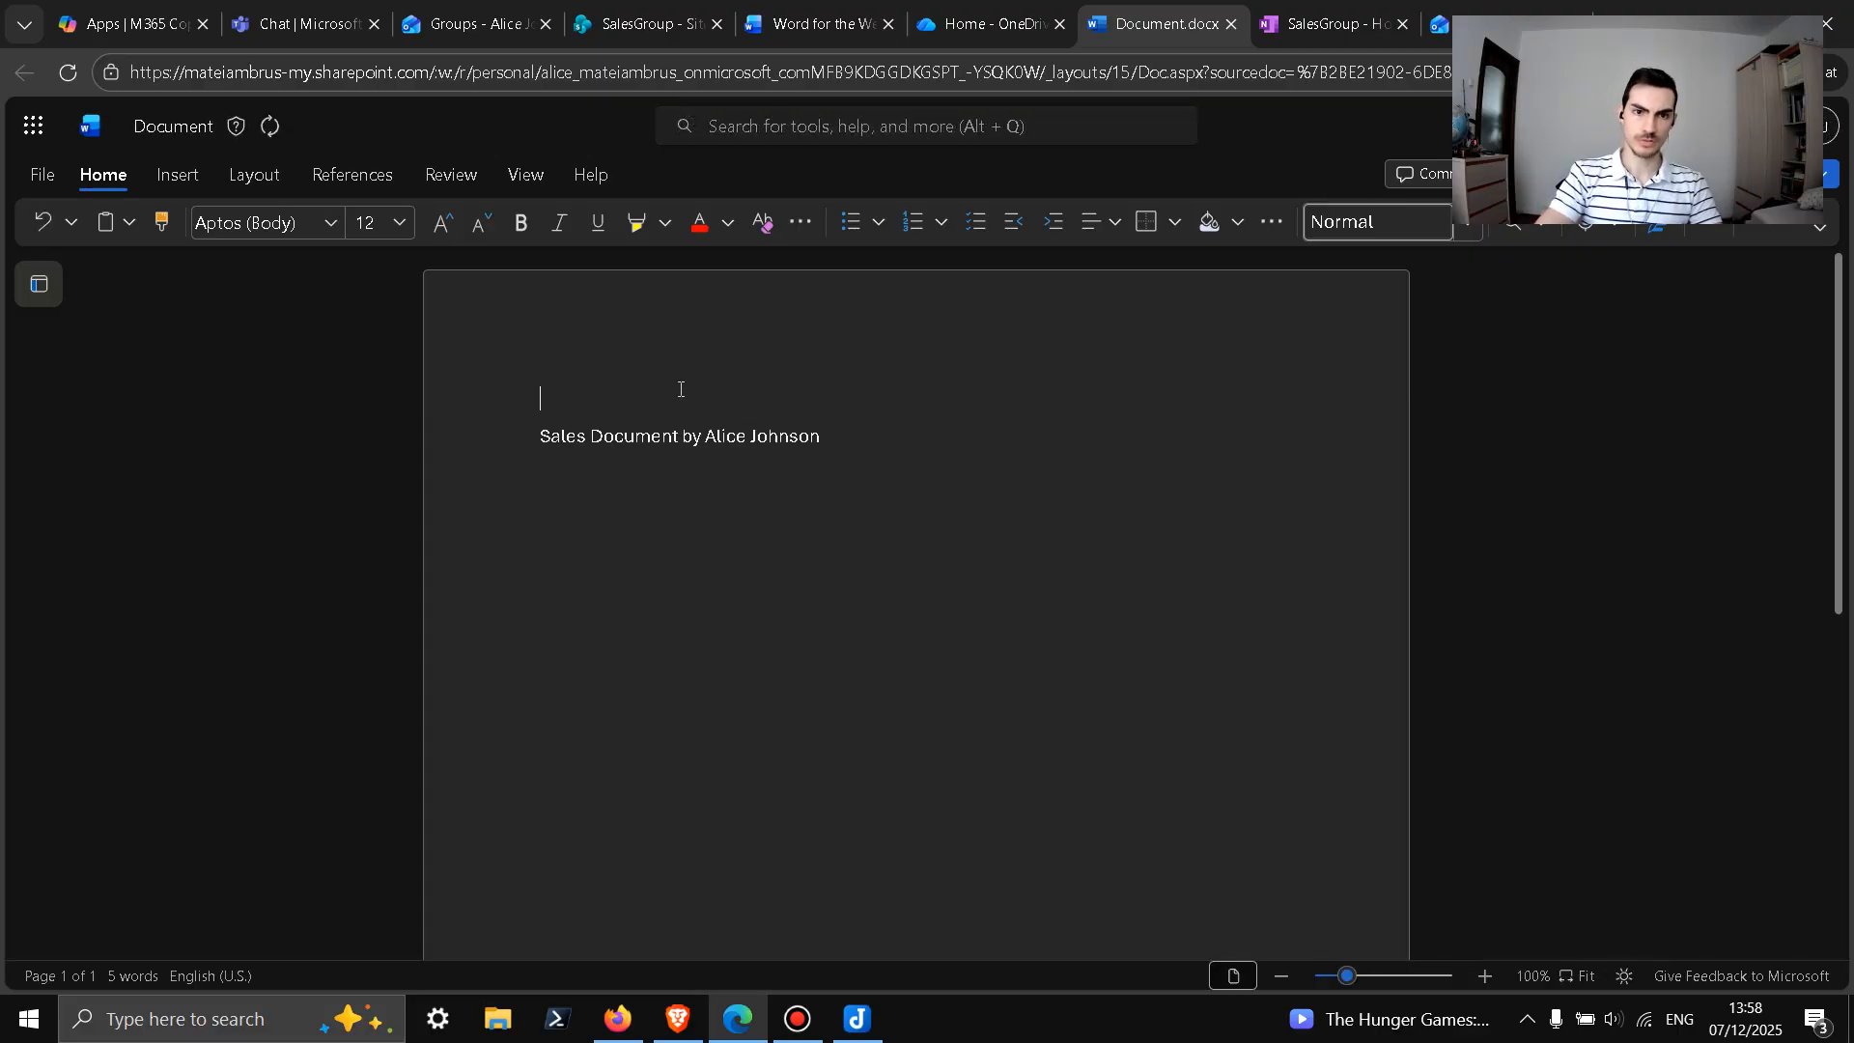
Step: Rename the Word file to the author's name followed by 'Document'
left_click(170, 130)
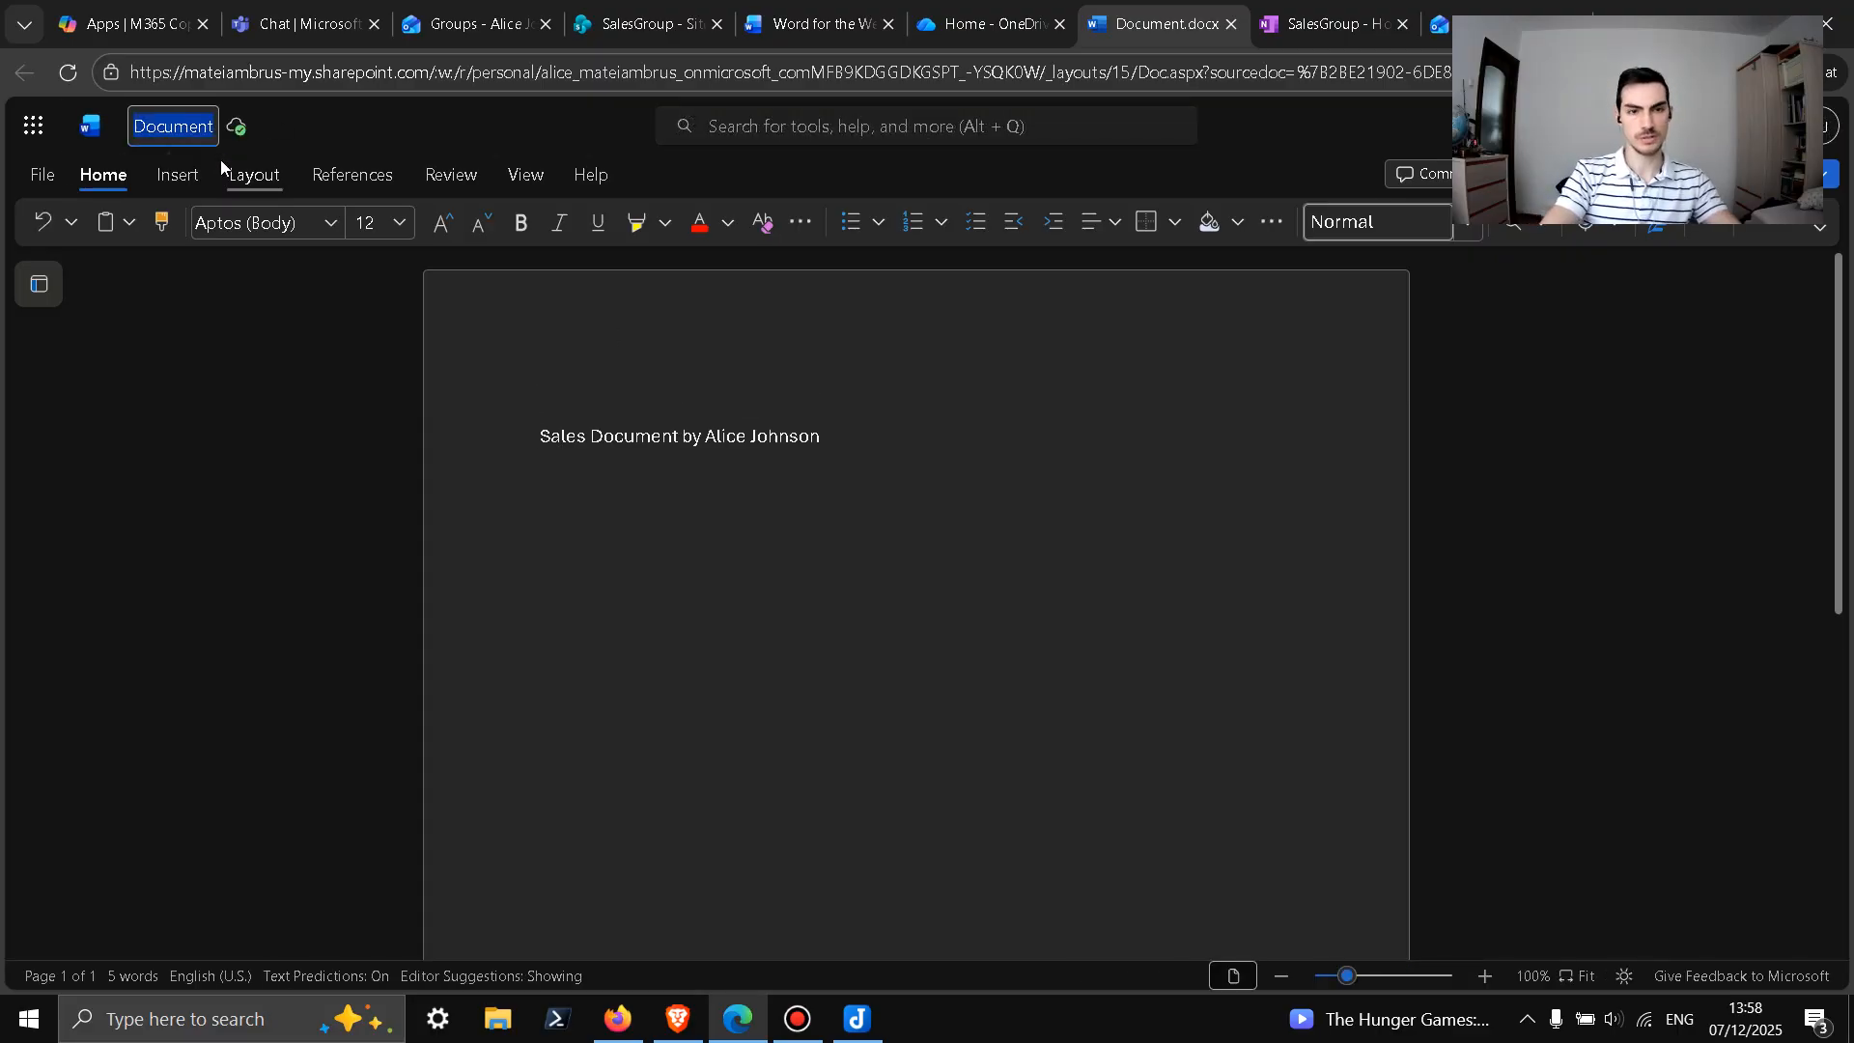
key("BackSpace")
type("Alice Joh")
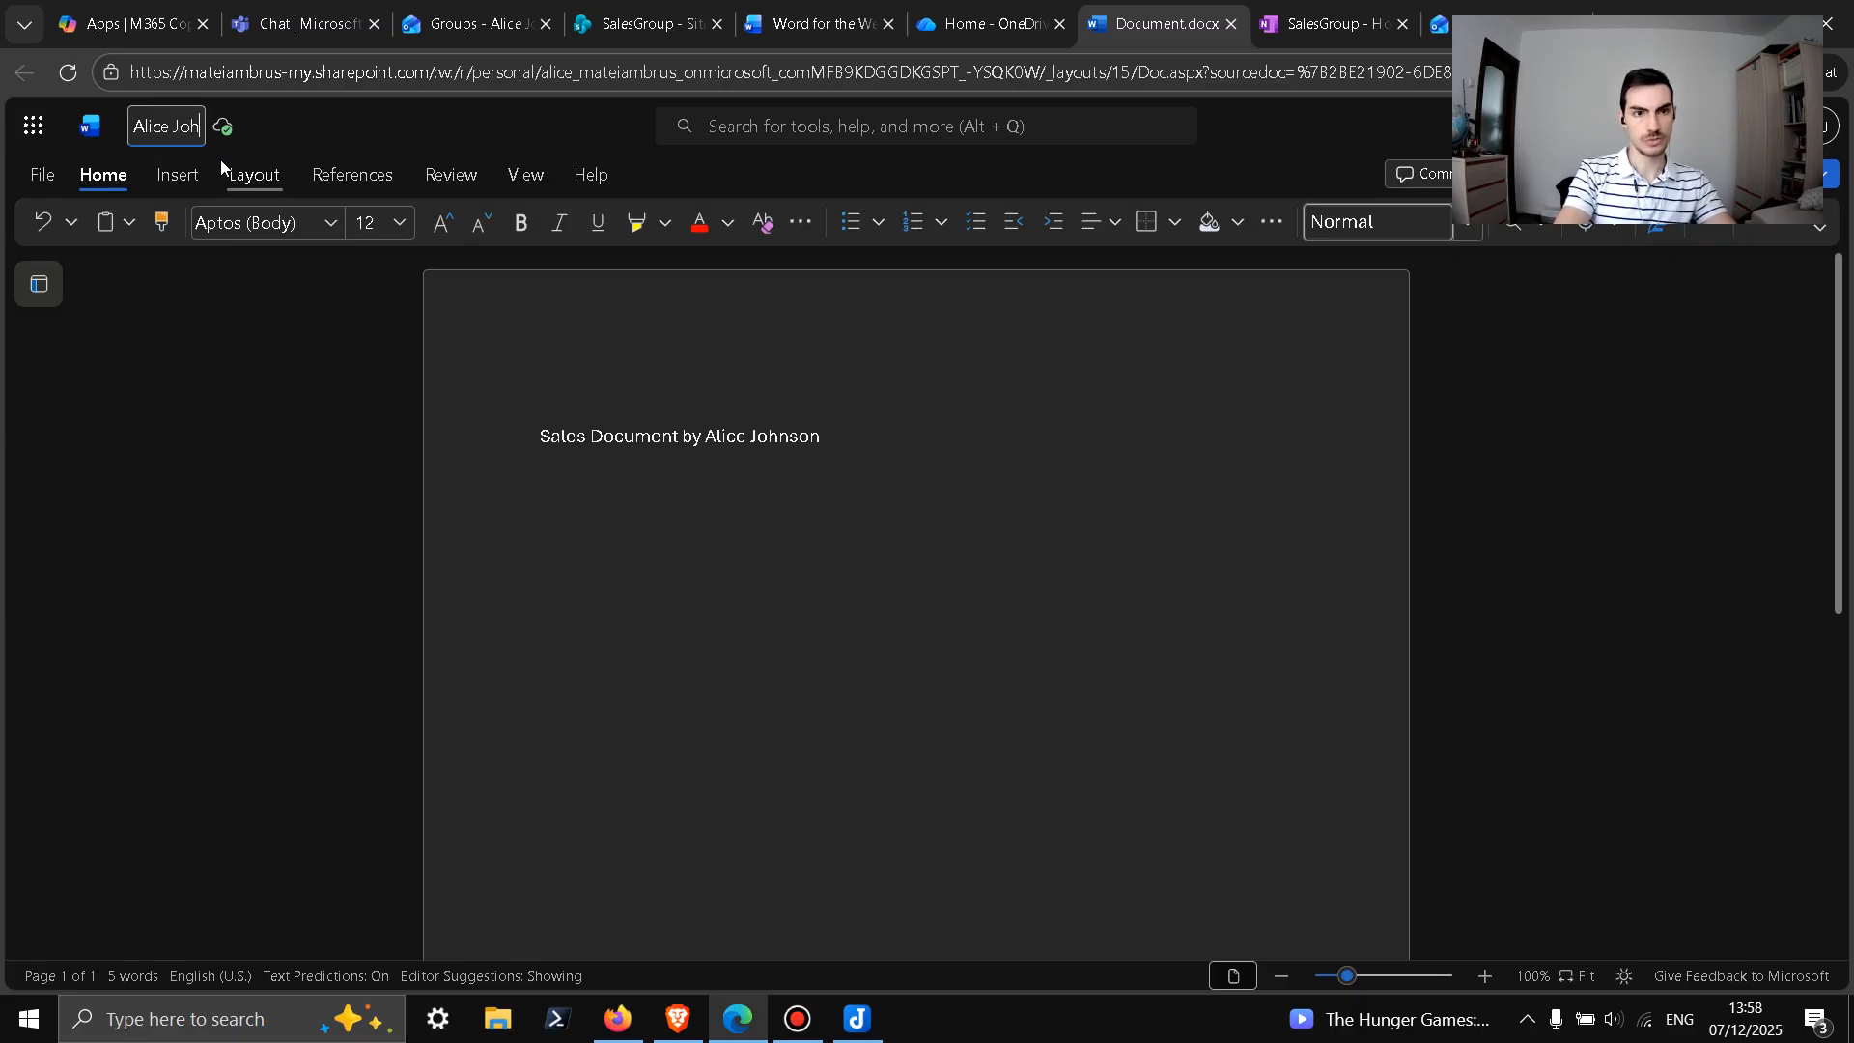
type("nson Document")
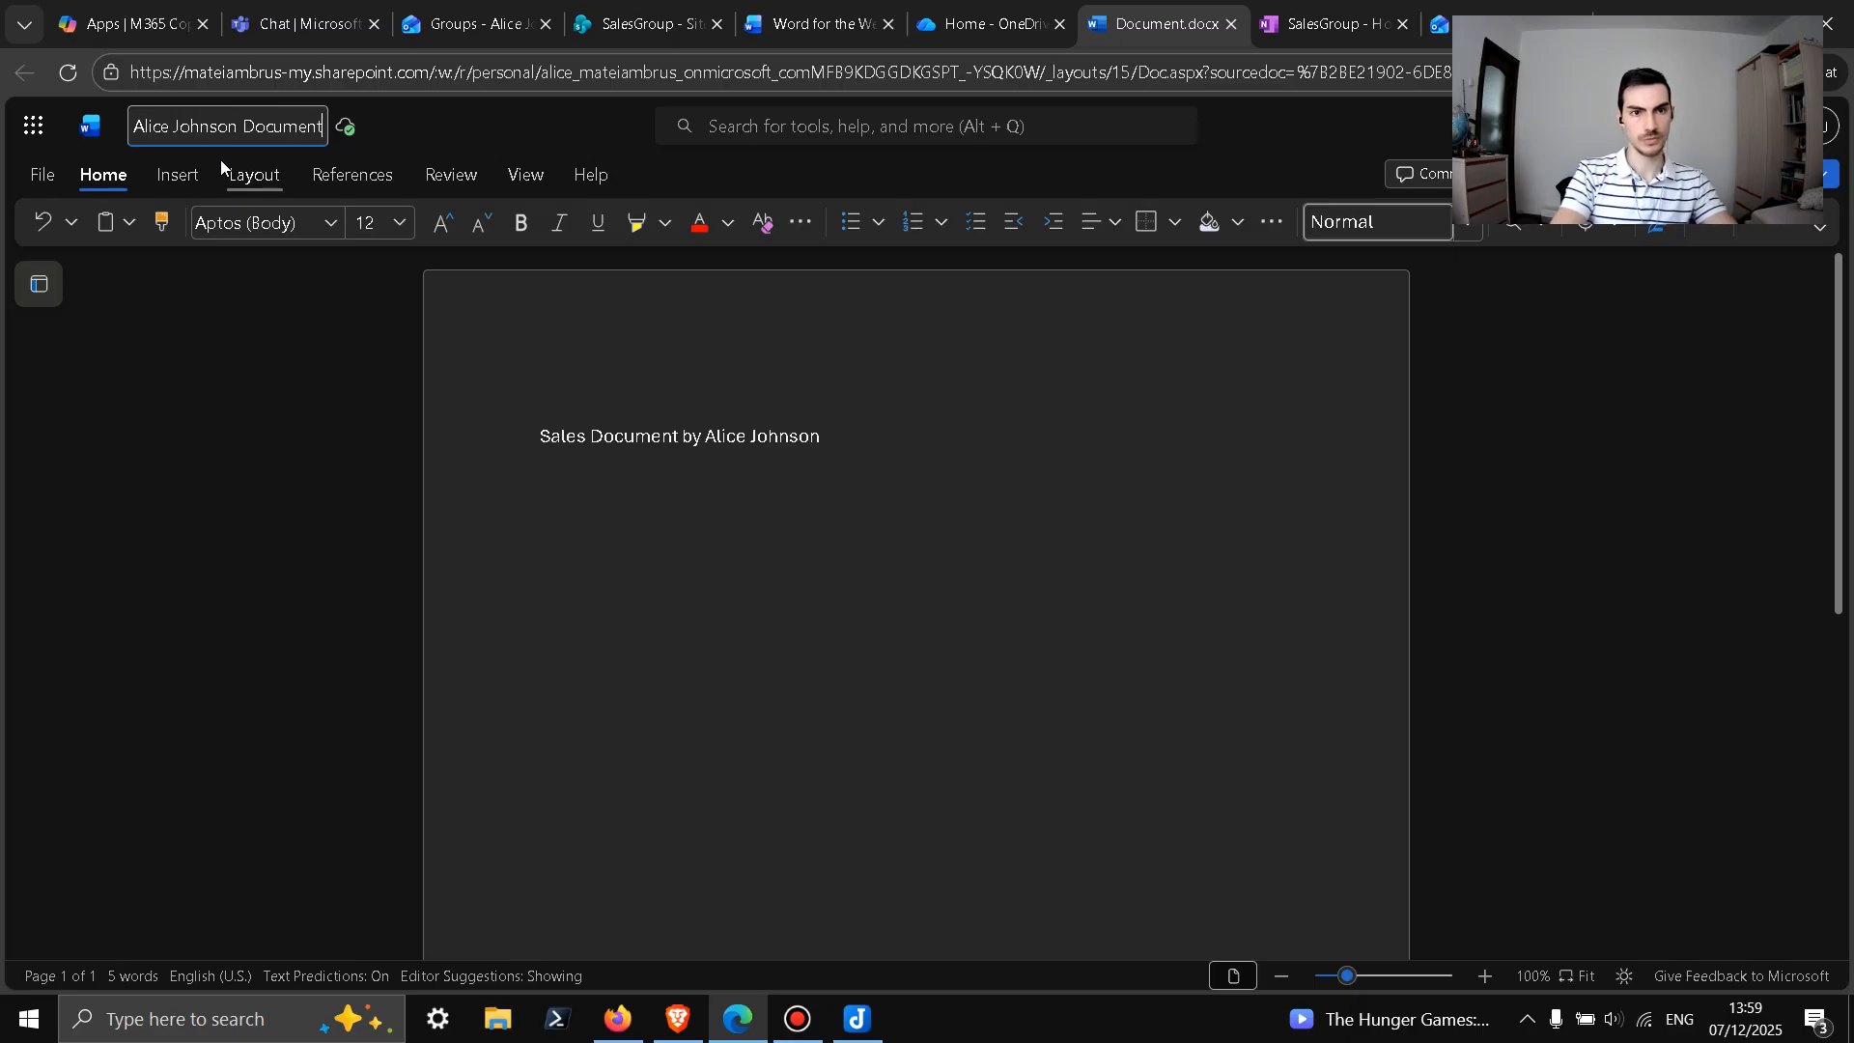
key("Return")
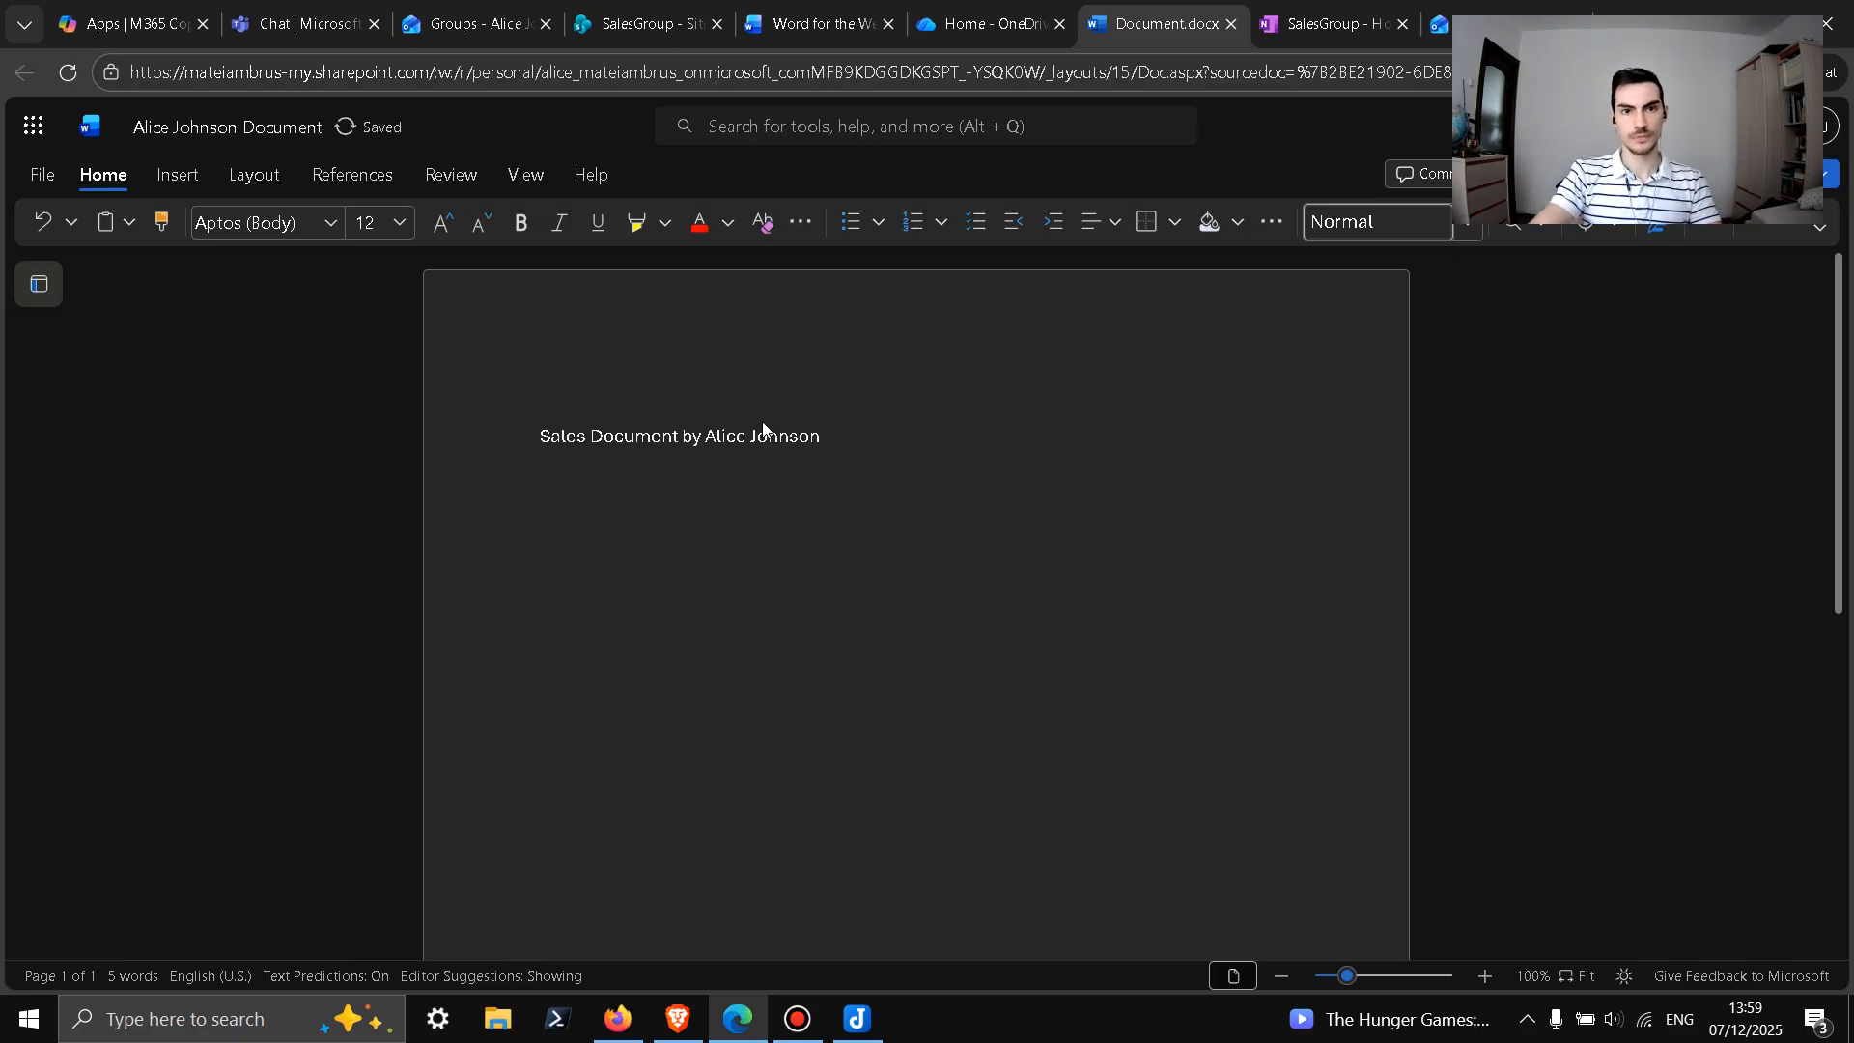
Step: Remove the empty first line of the document and return to OneDrive's recent files
left_click(983, 23)
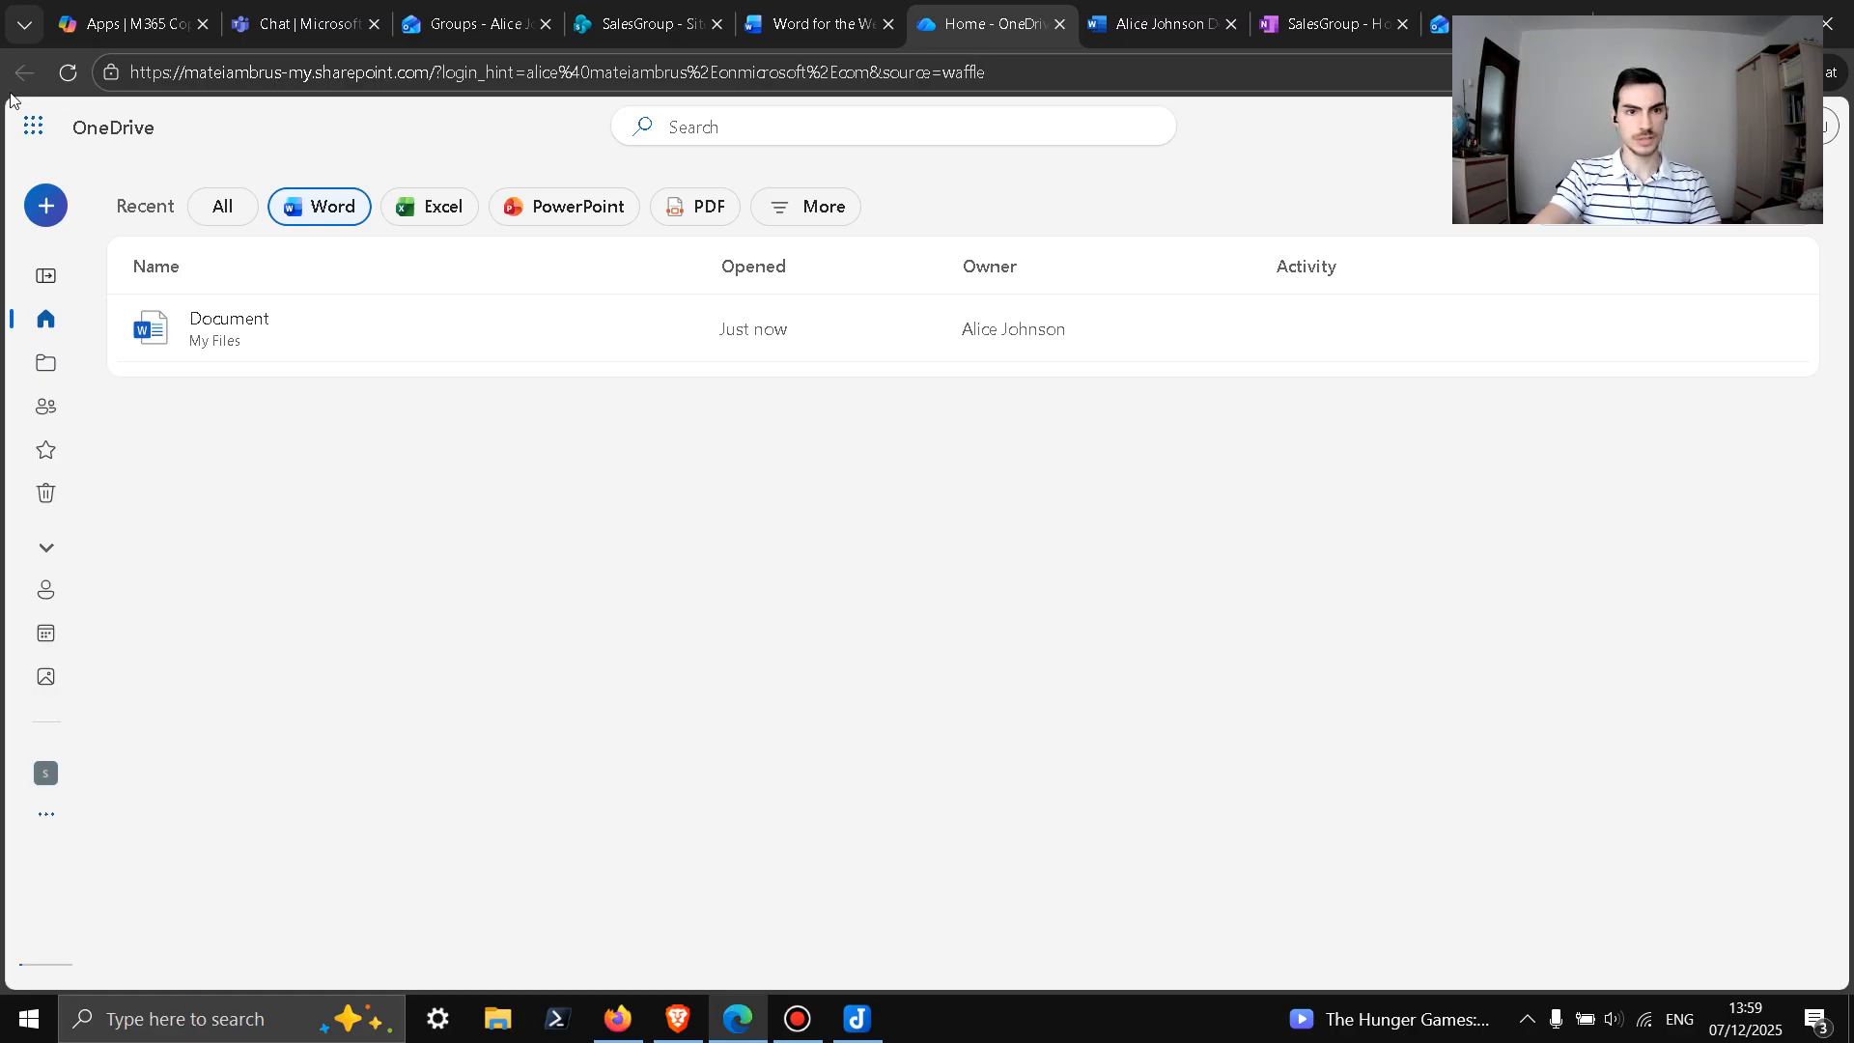
left_click(68, 72)
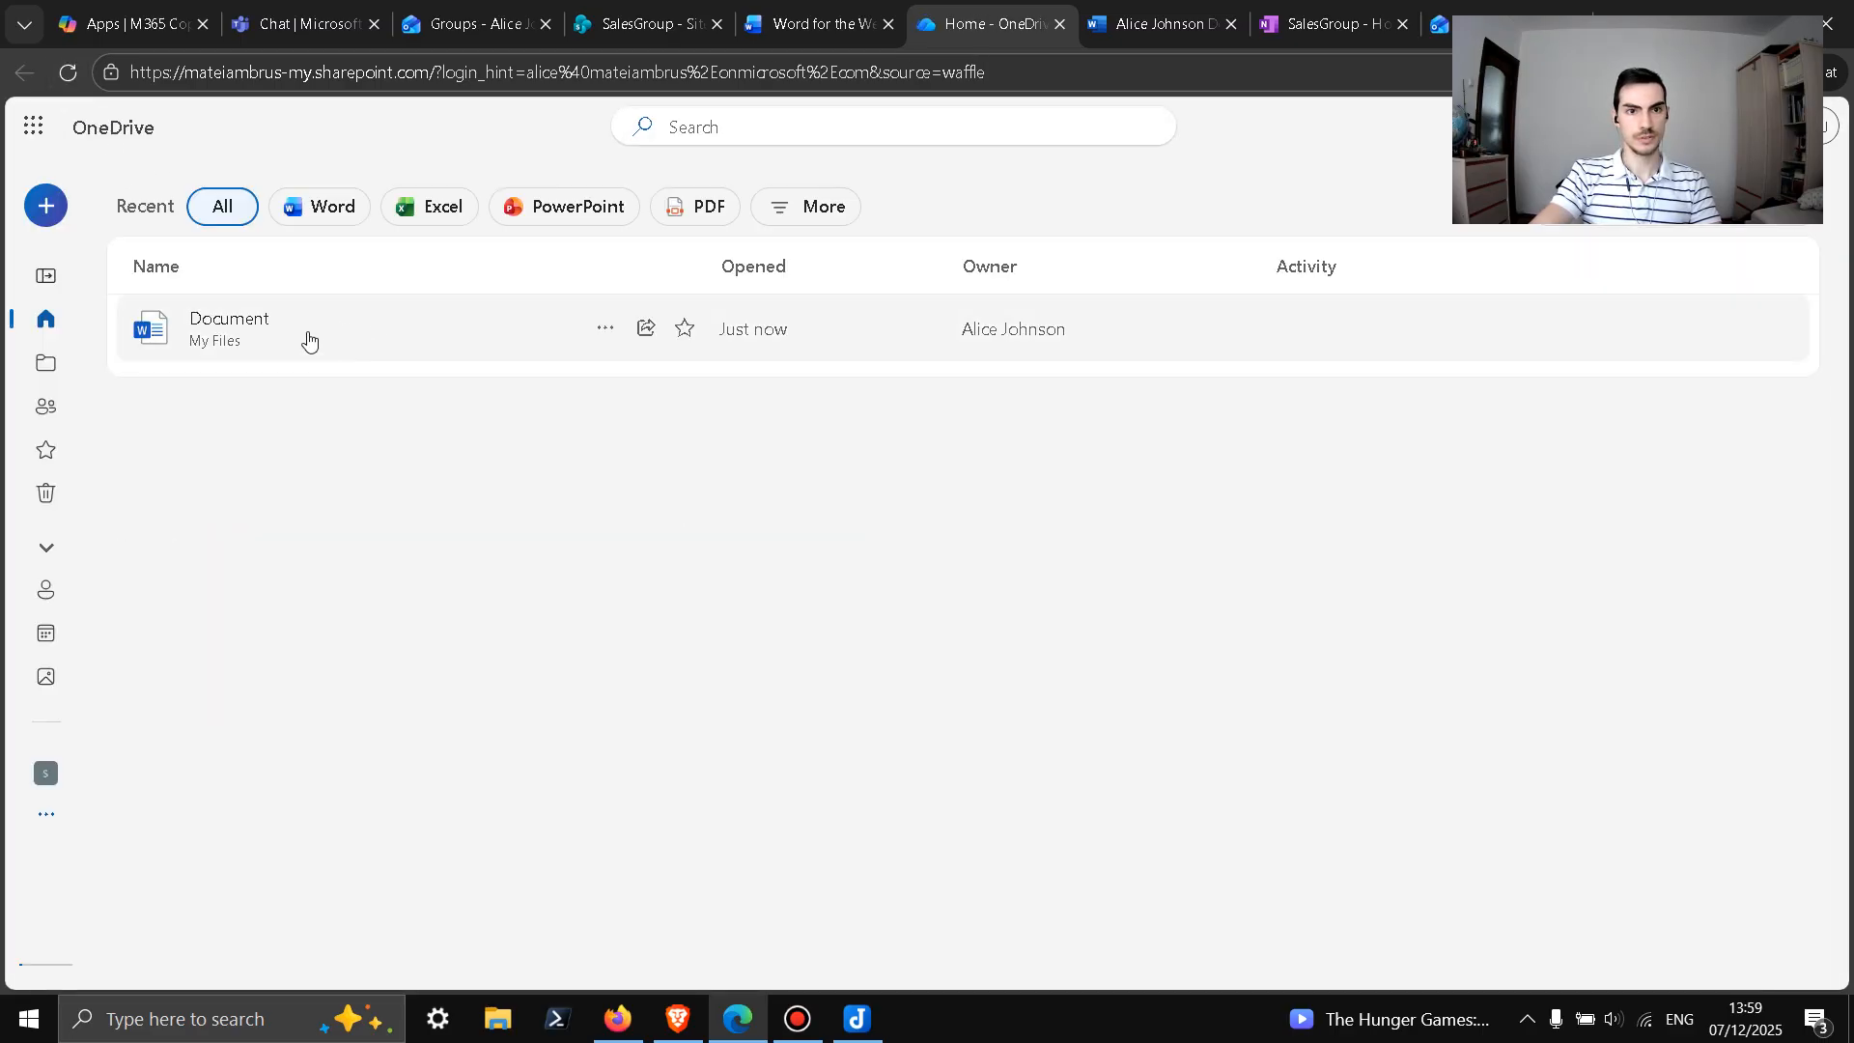
left_click(68, 73)
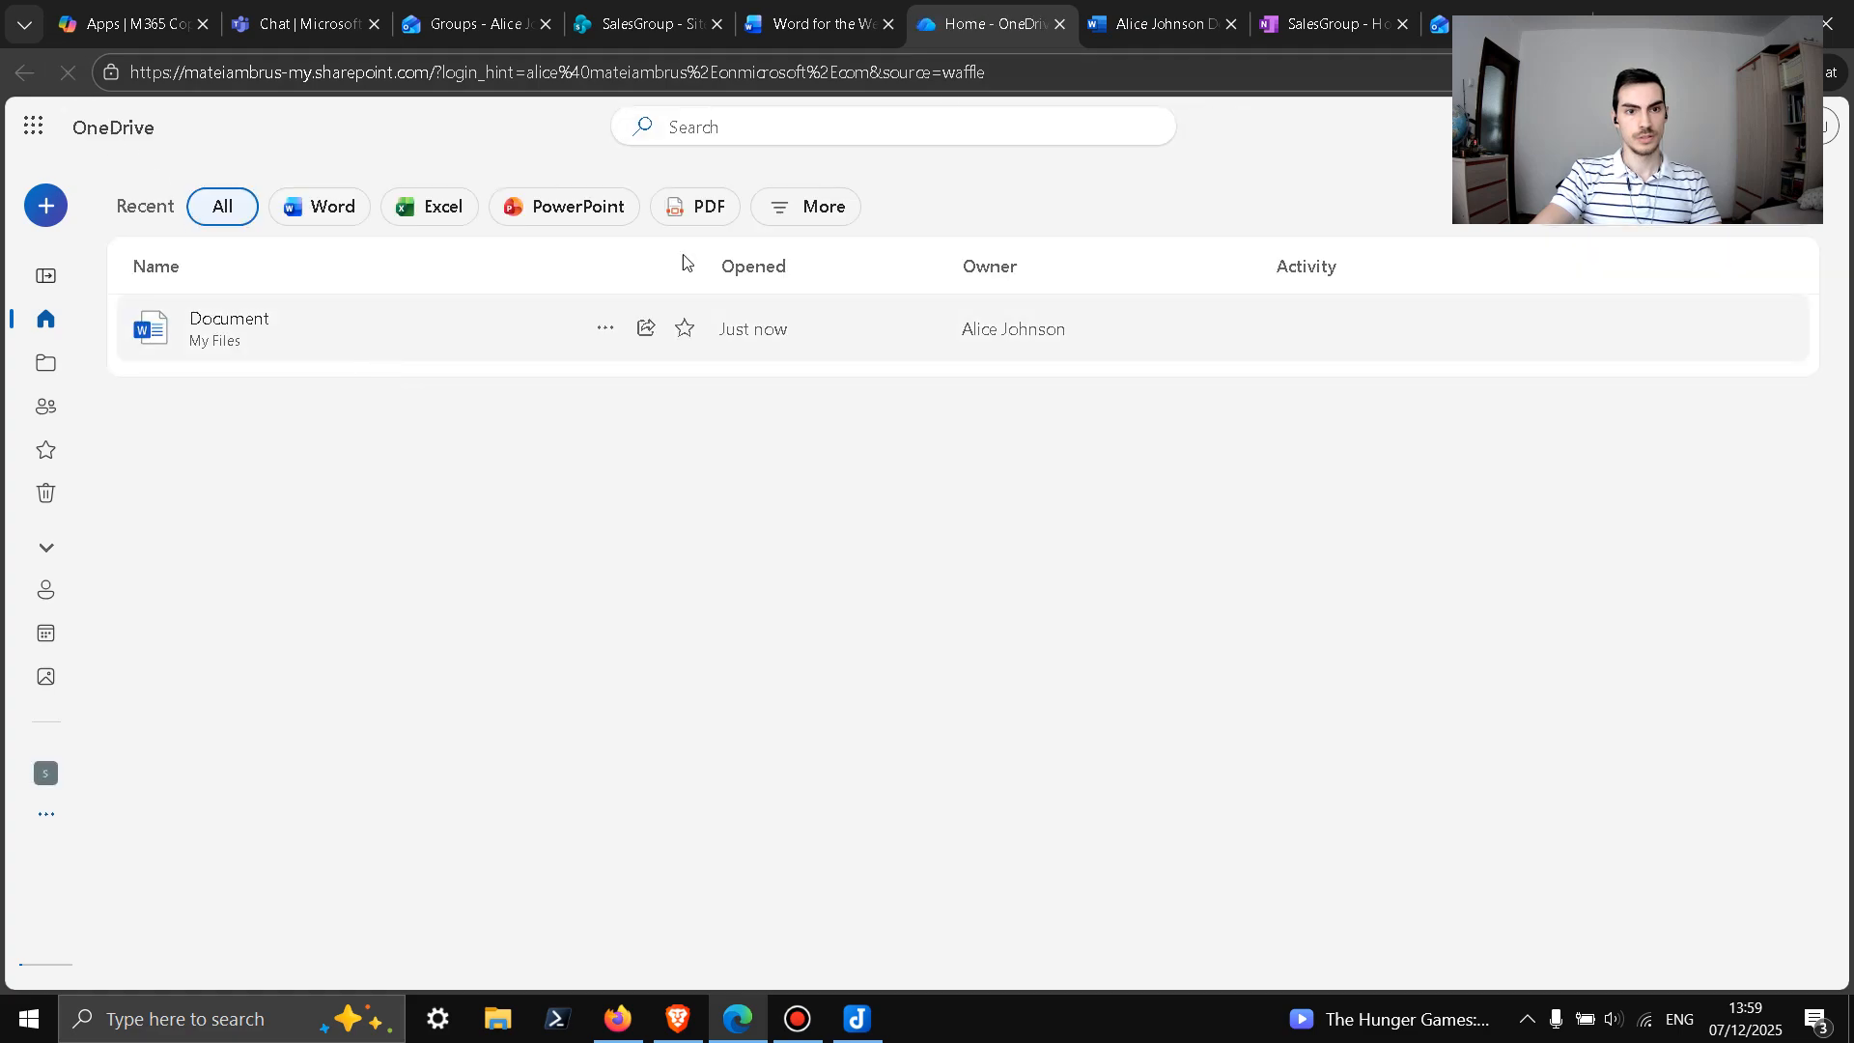
key("ctrl+Tab")
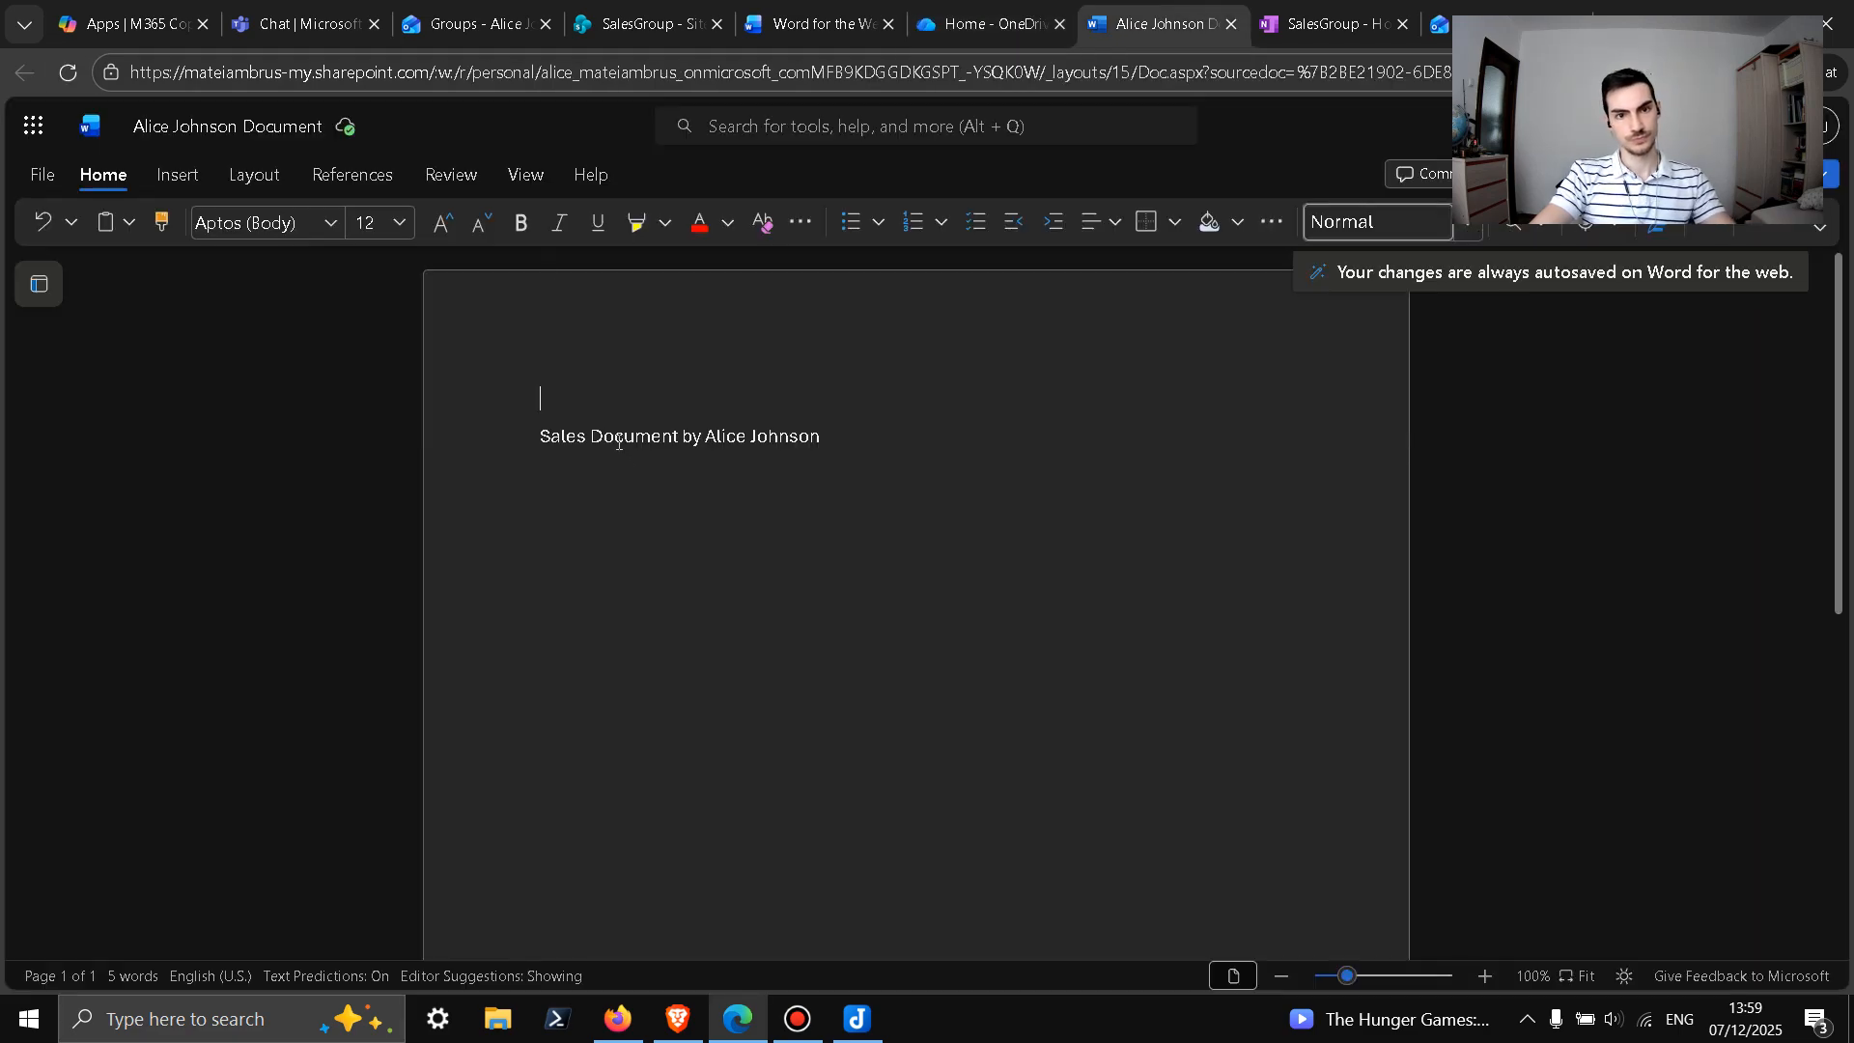
key("BackSpace")
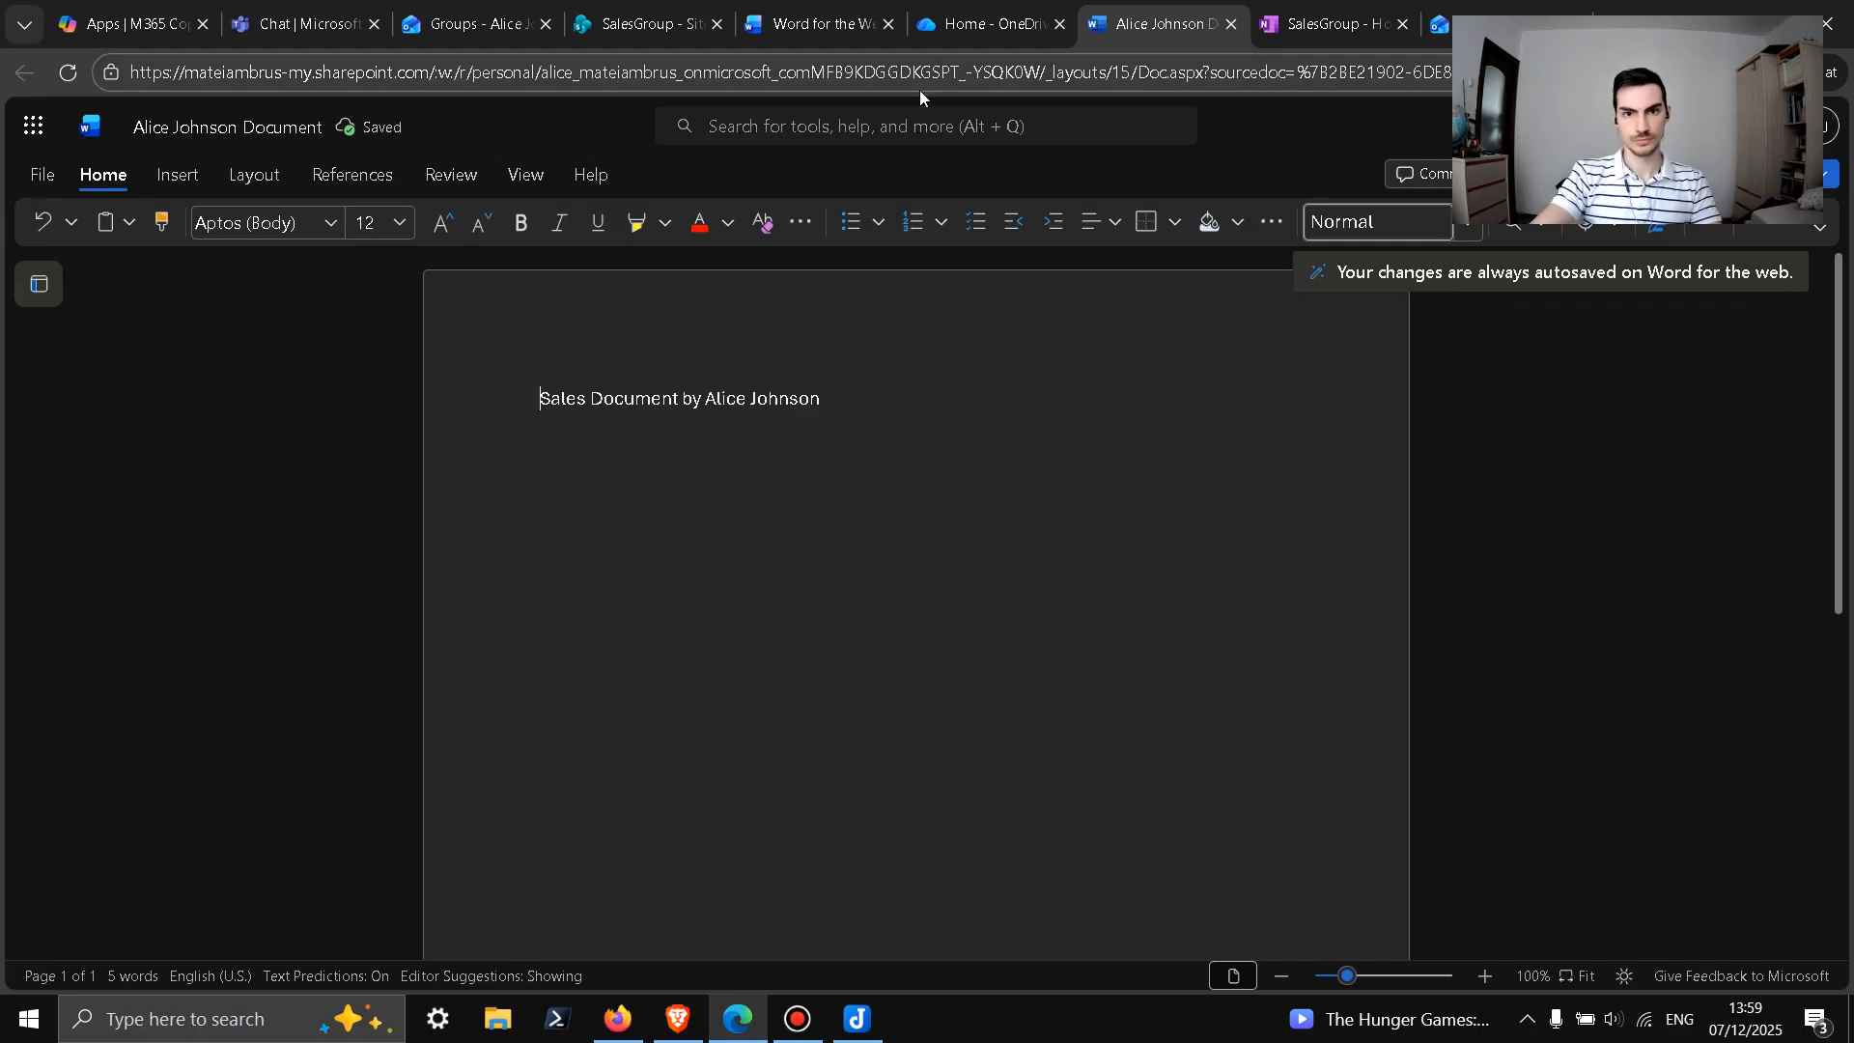
left_click(985, 23)
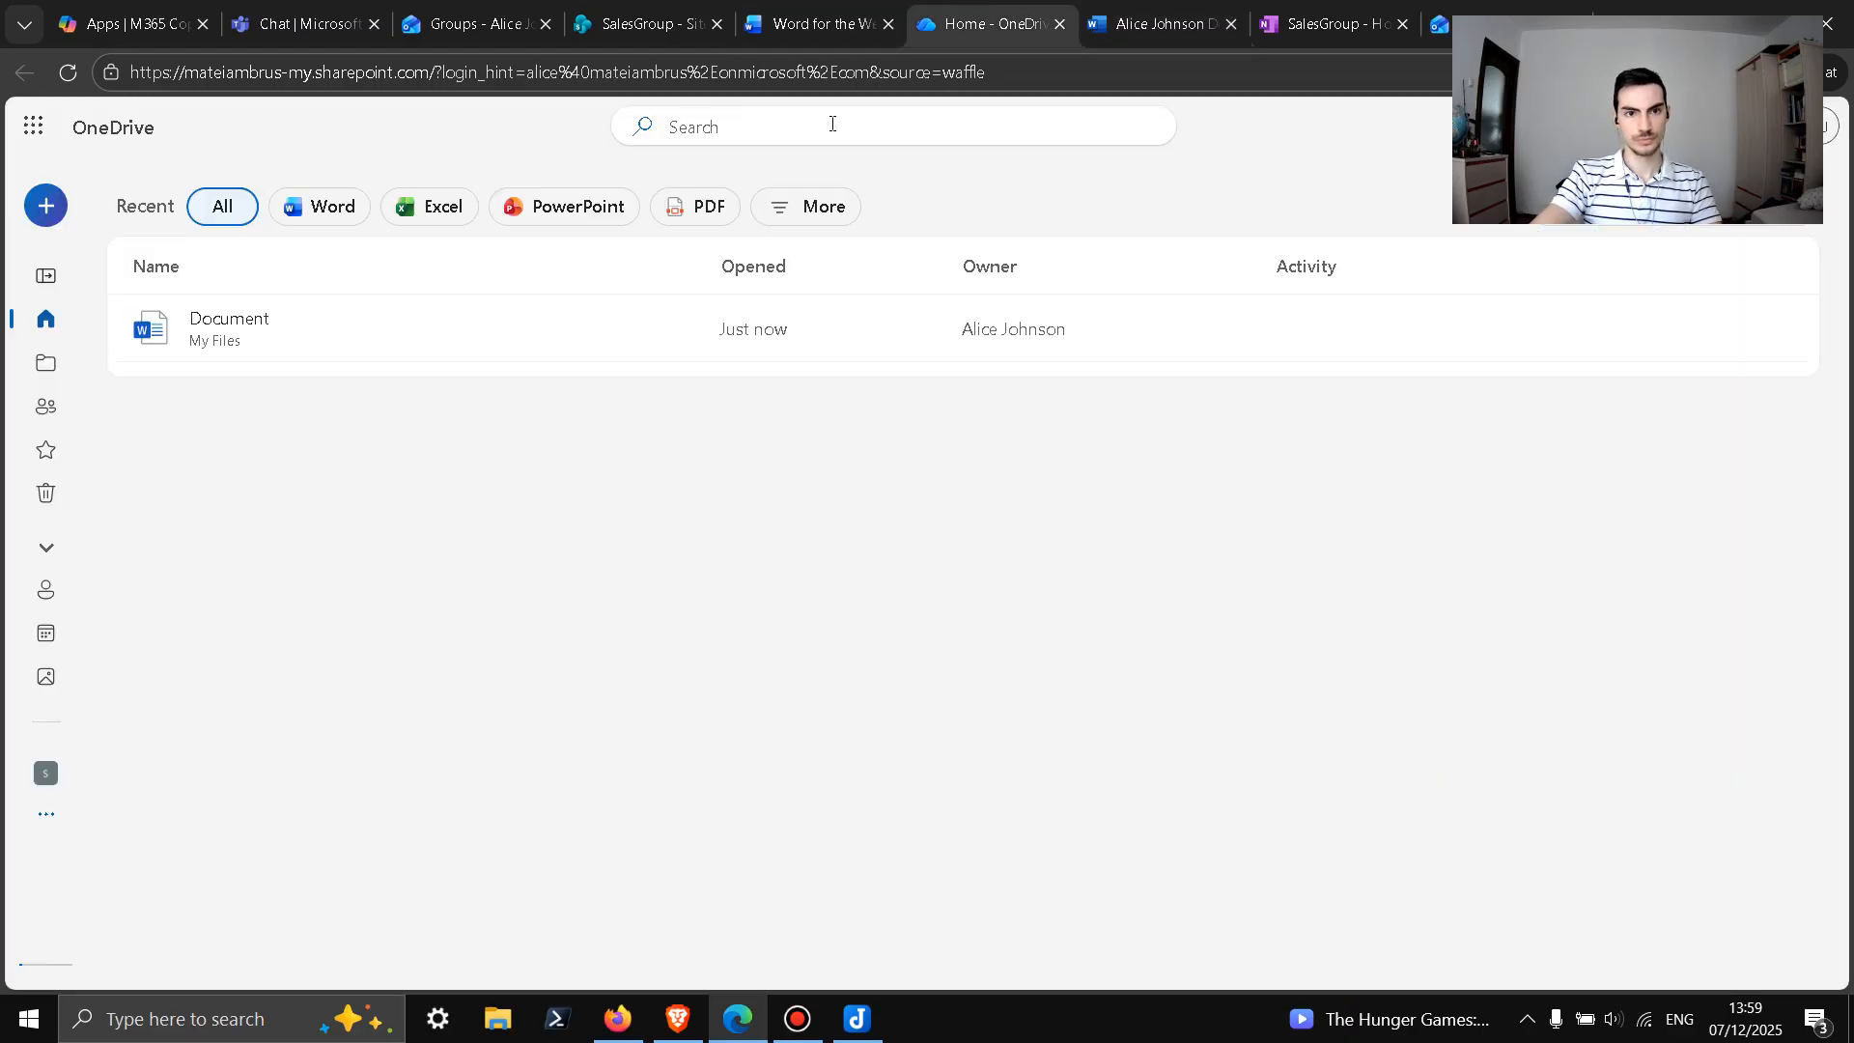
Step: Filter recent files to Word, close the open Word document, and briefly view My files
left_click(316, 213)
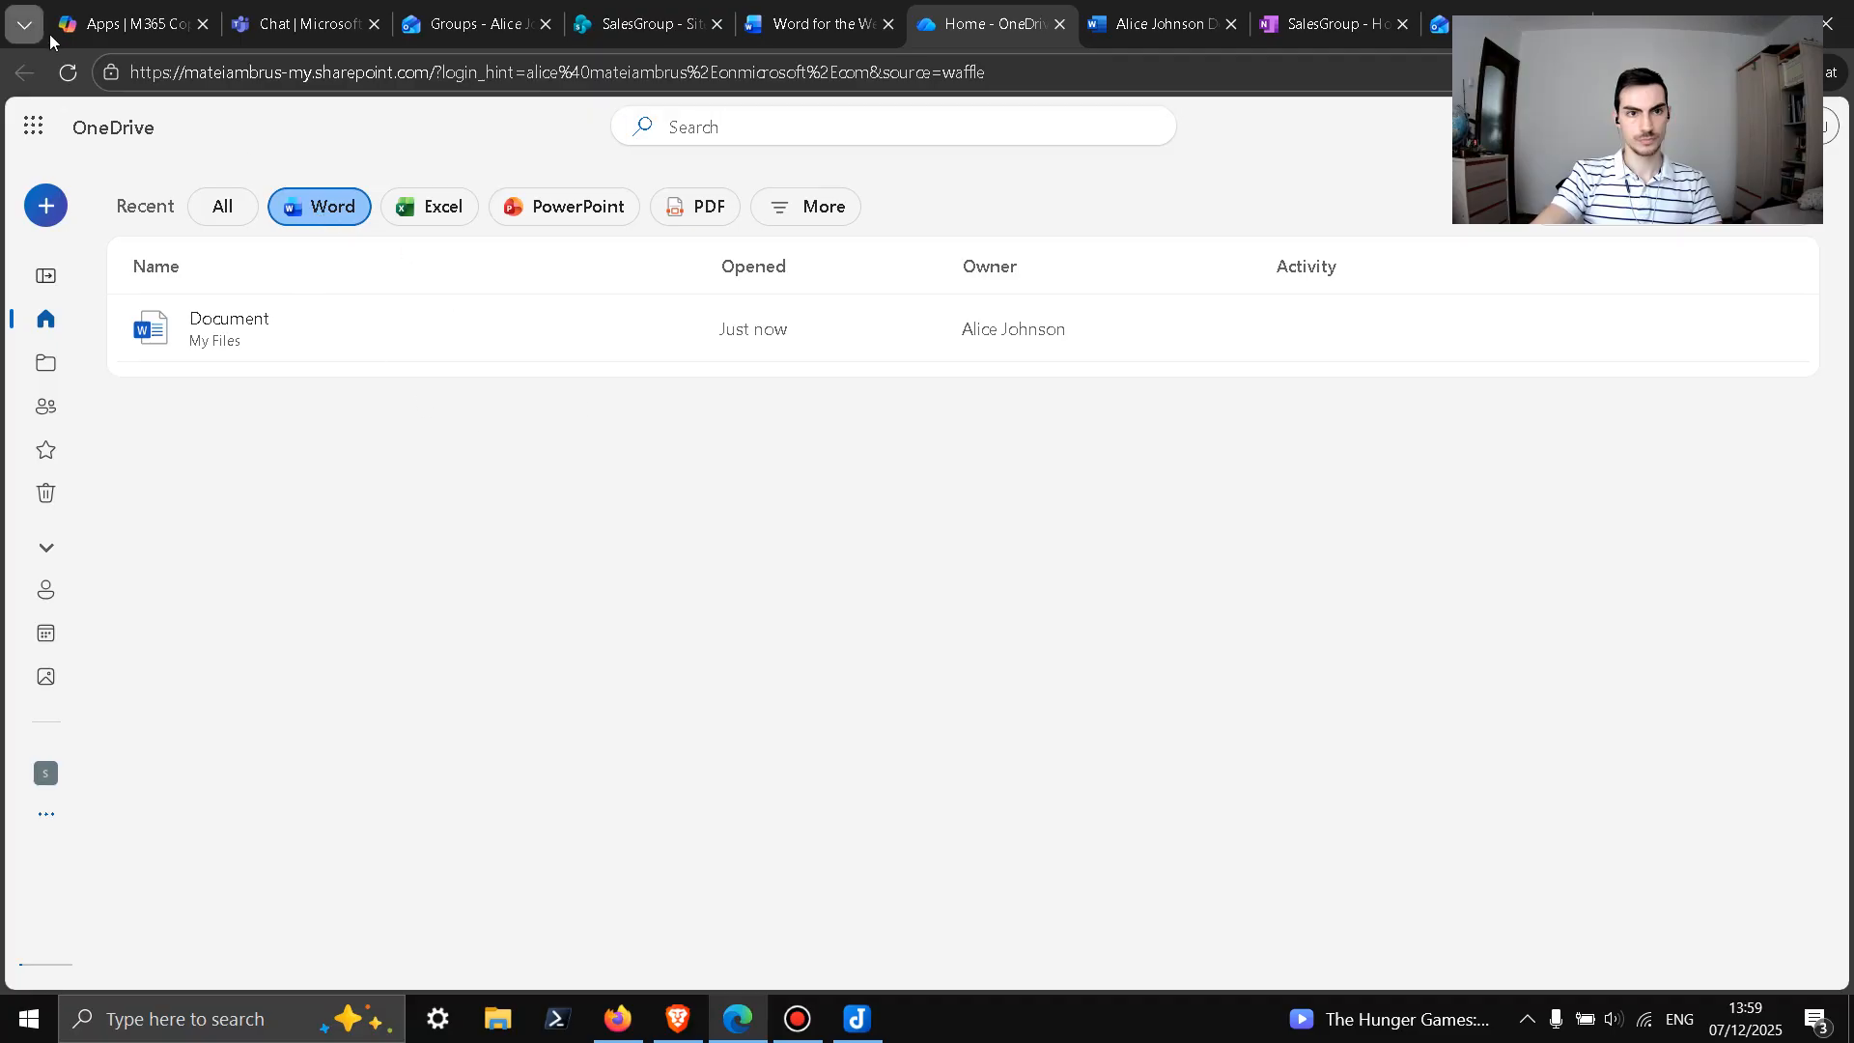
left_click(68, 73)
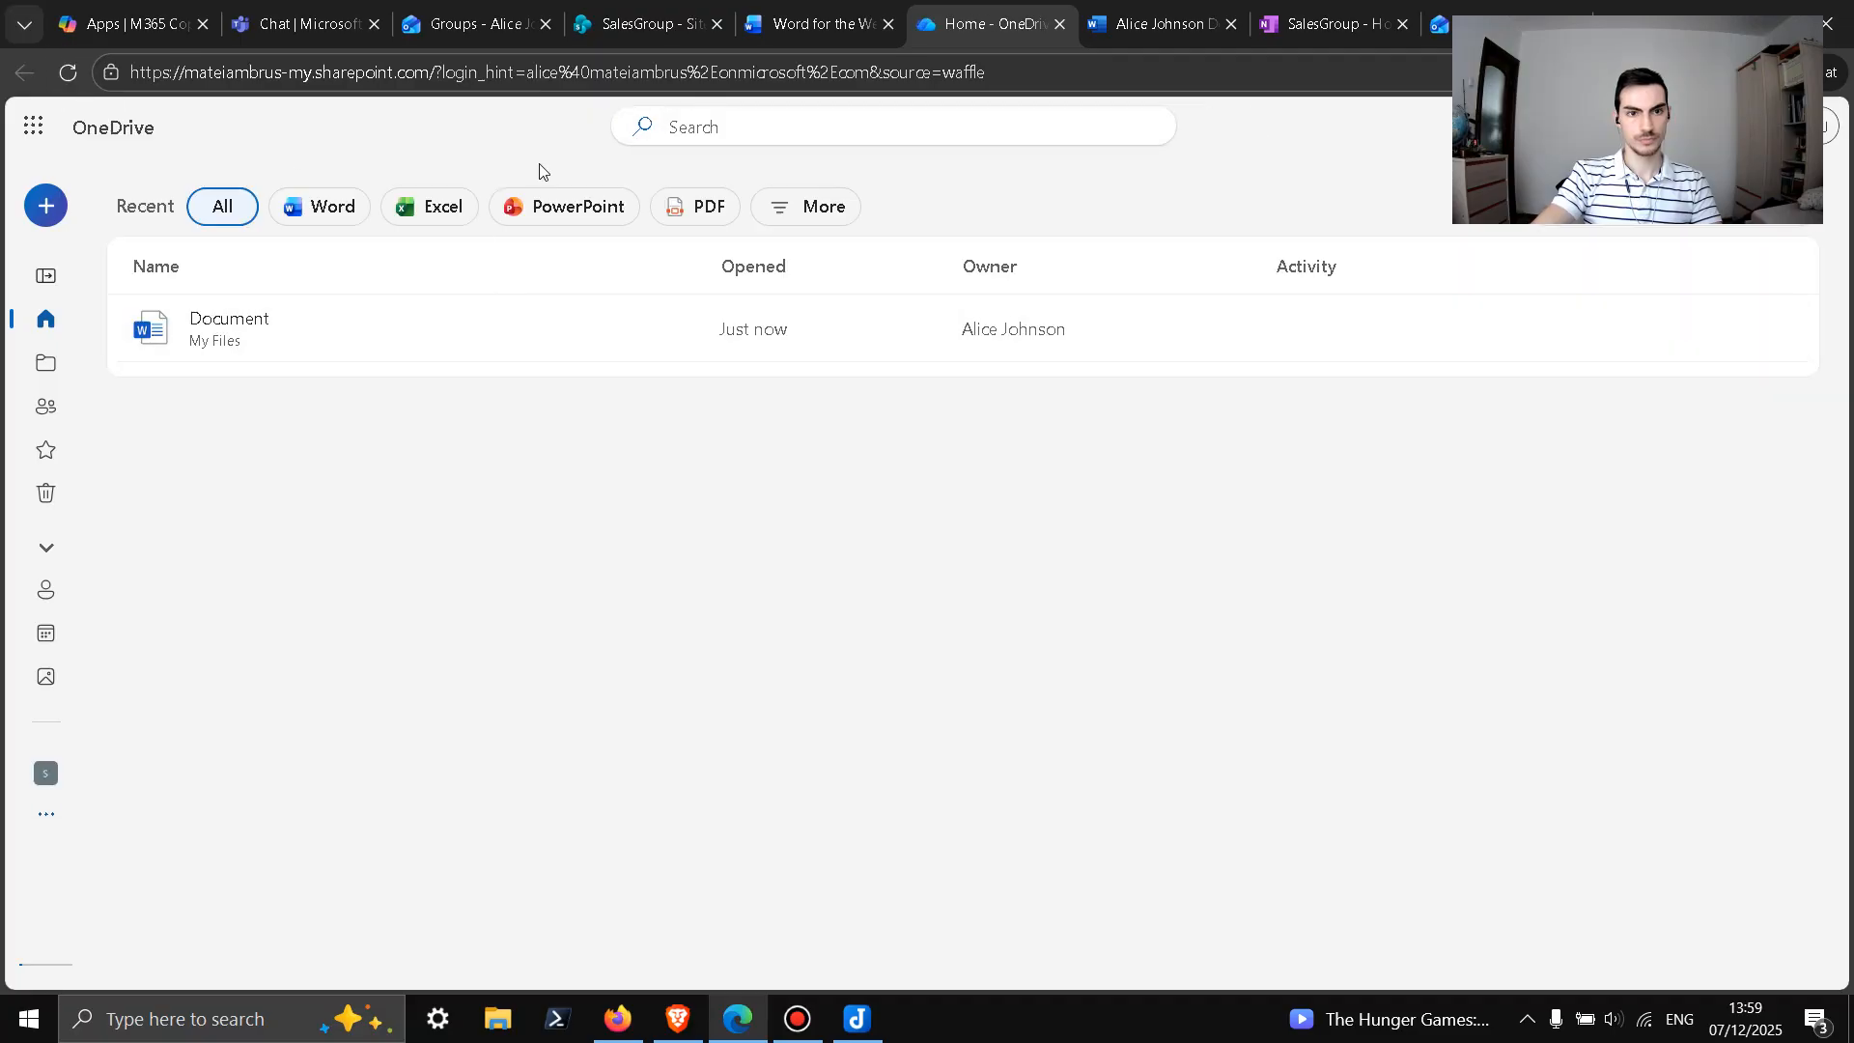
left_click(1184, 26)
left_click(1230, 28)
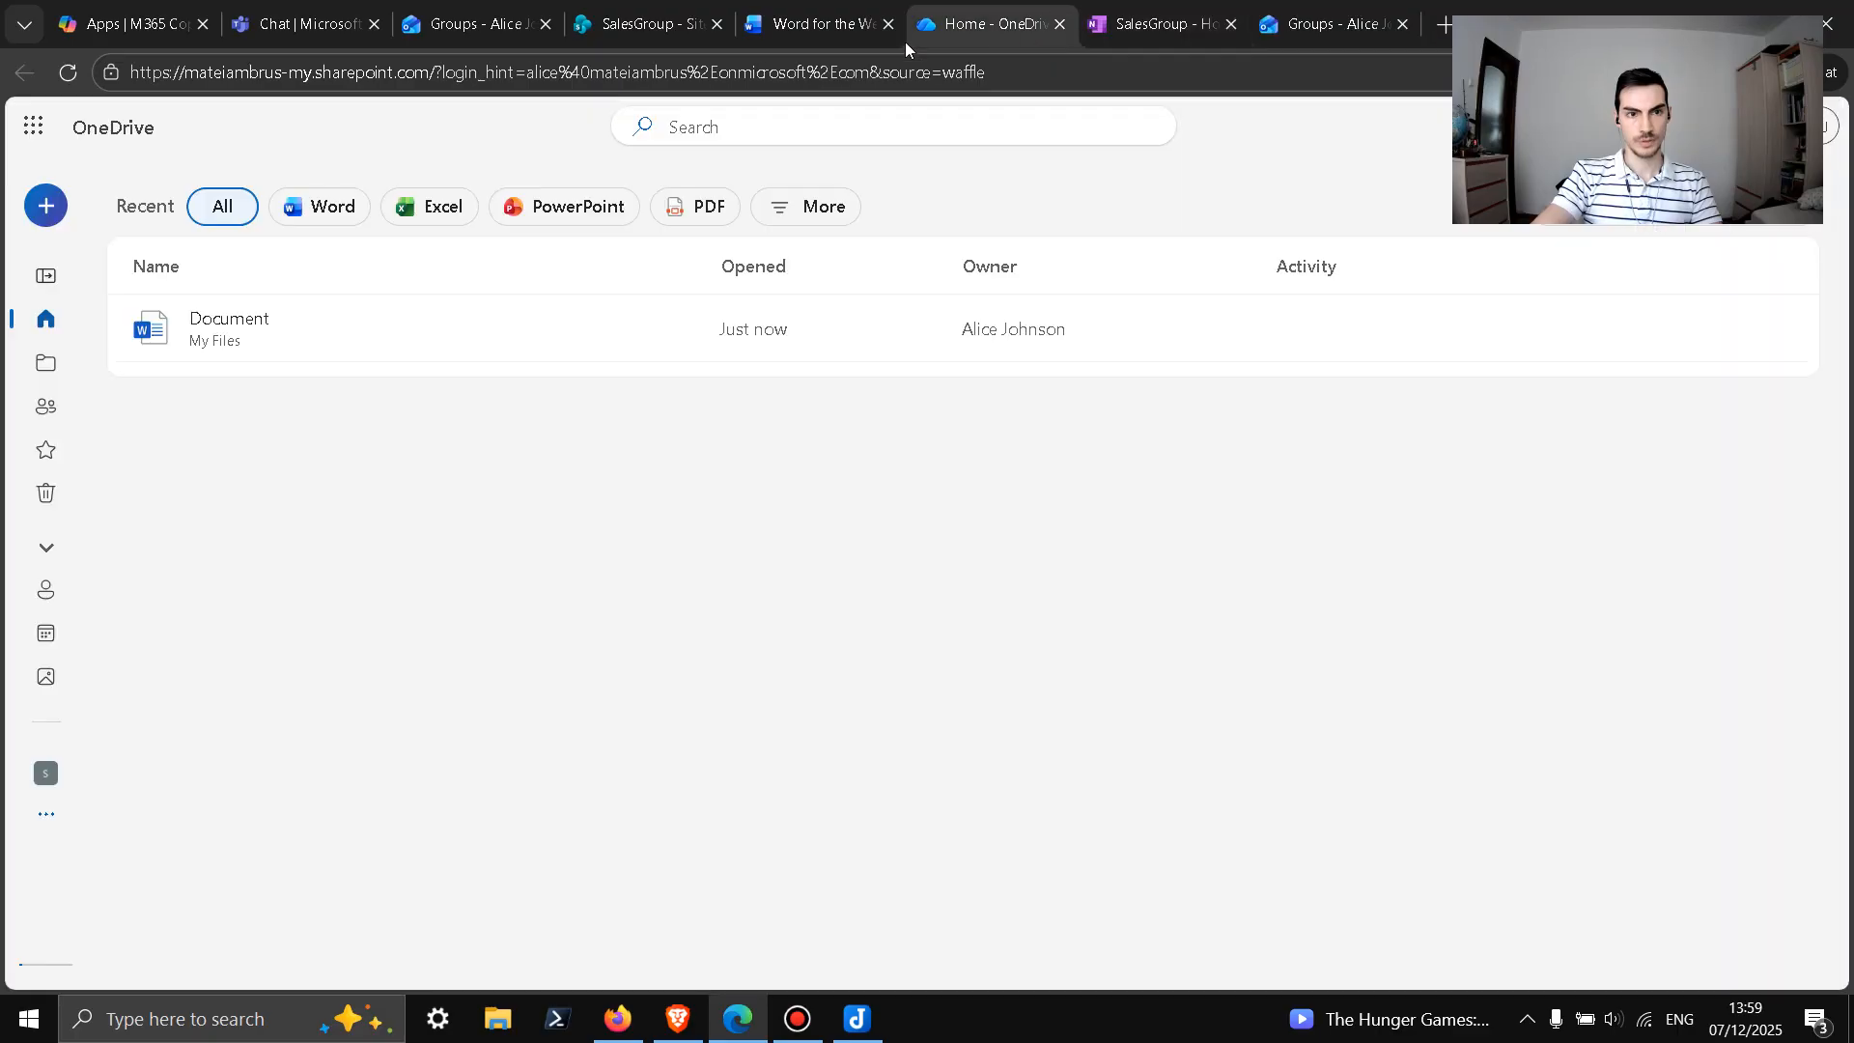
left_click(48, 371)
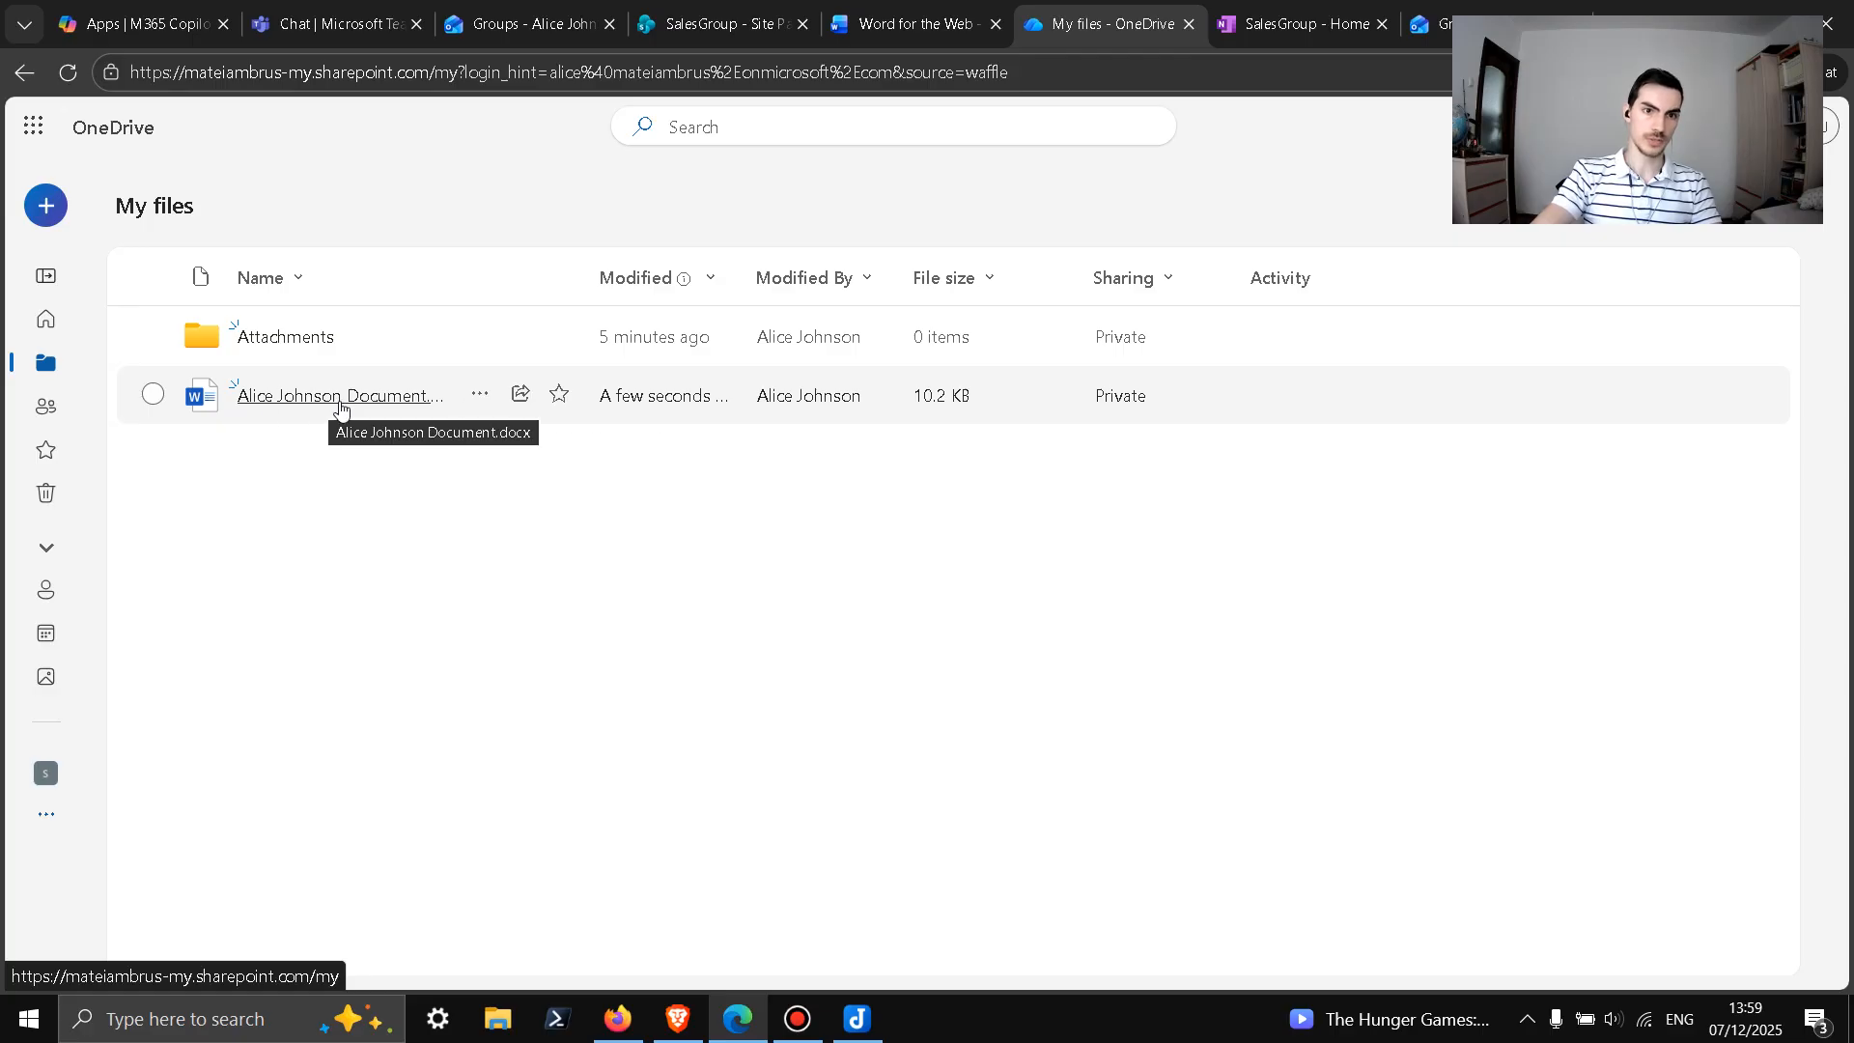
left_click(46, 321)
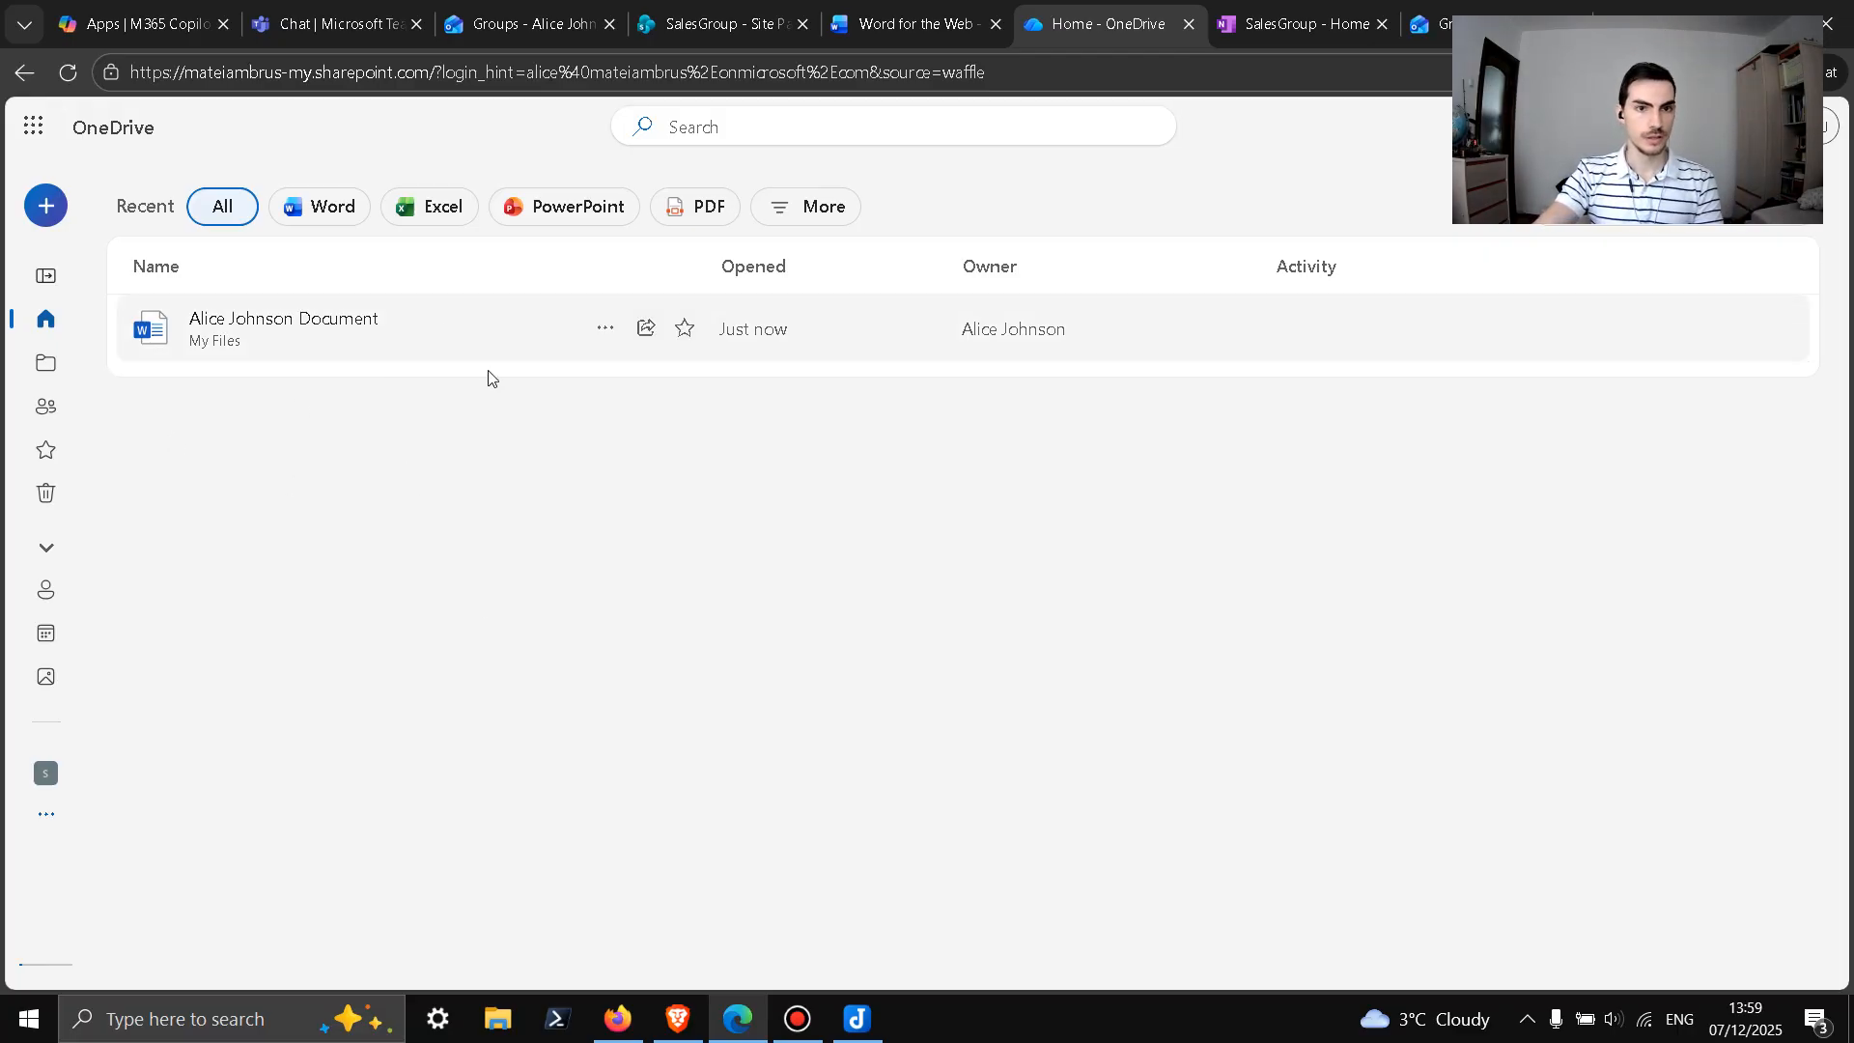
Step: Inspect the recent Word document's actions menu with the Word filter applied
left_click(605, 328)
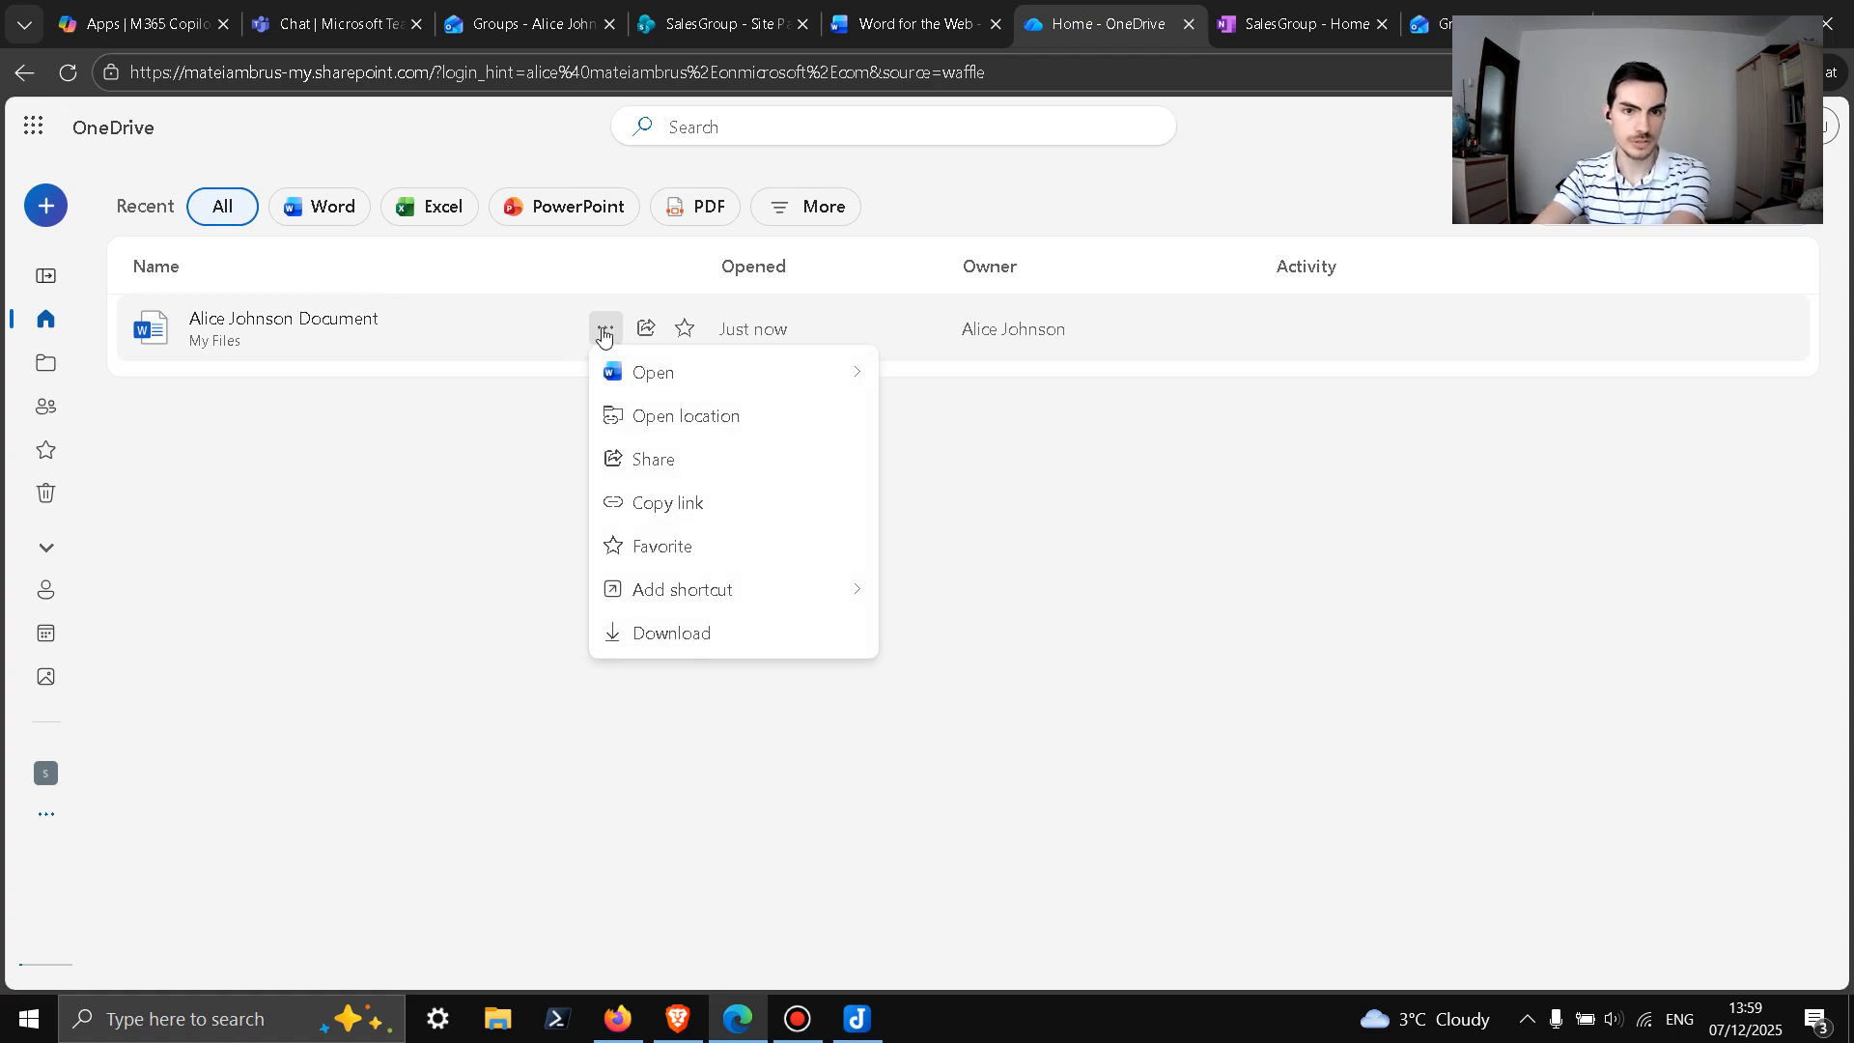
left_click(524, 542)
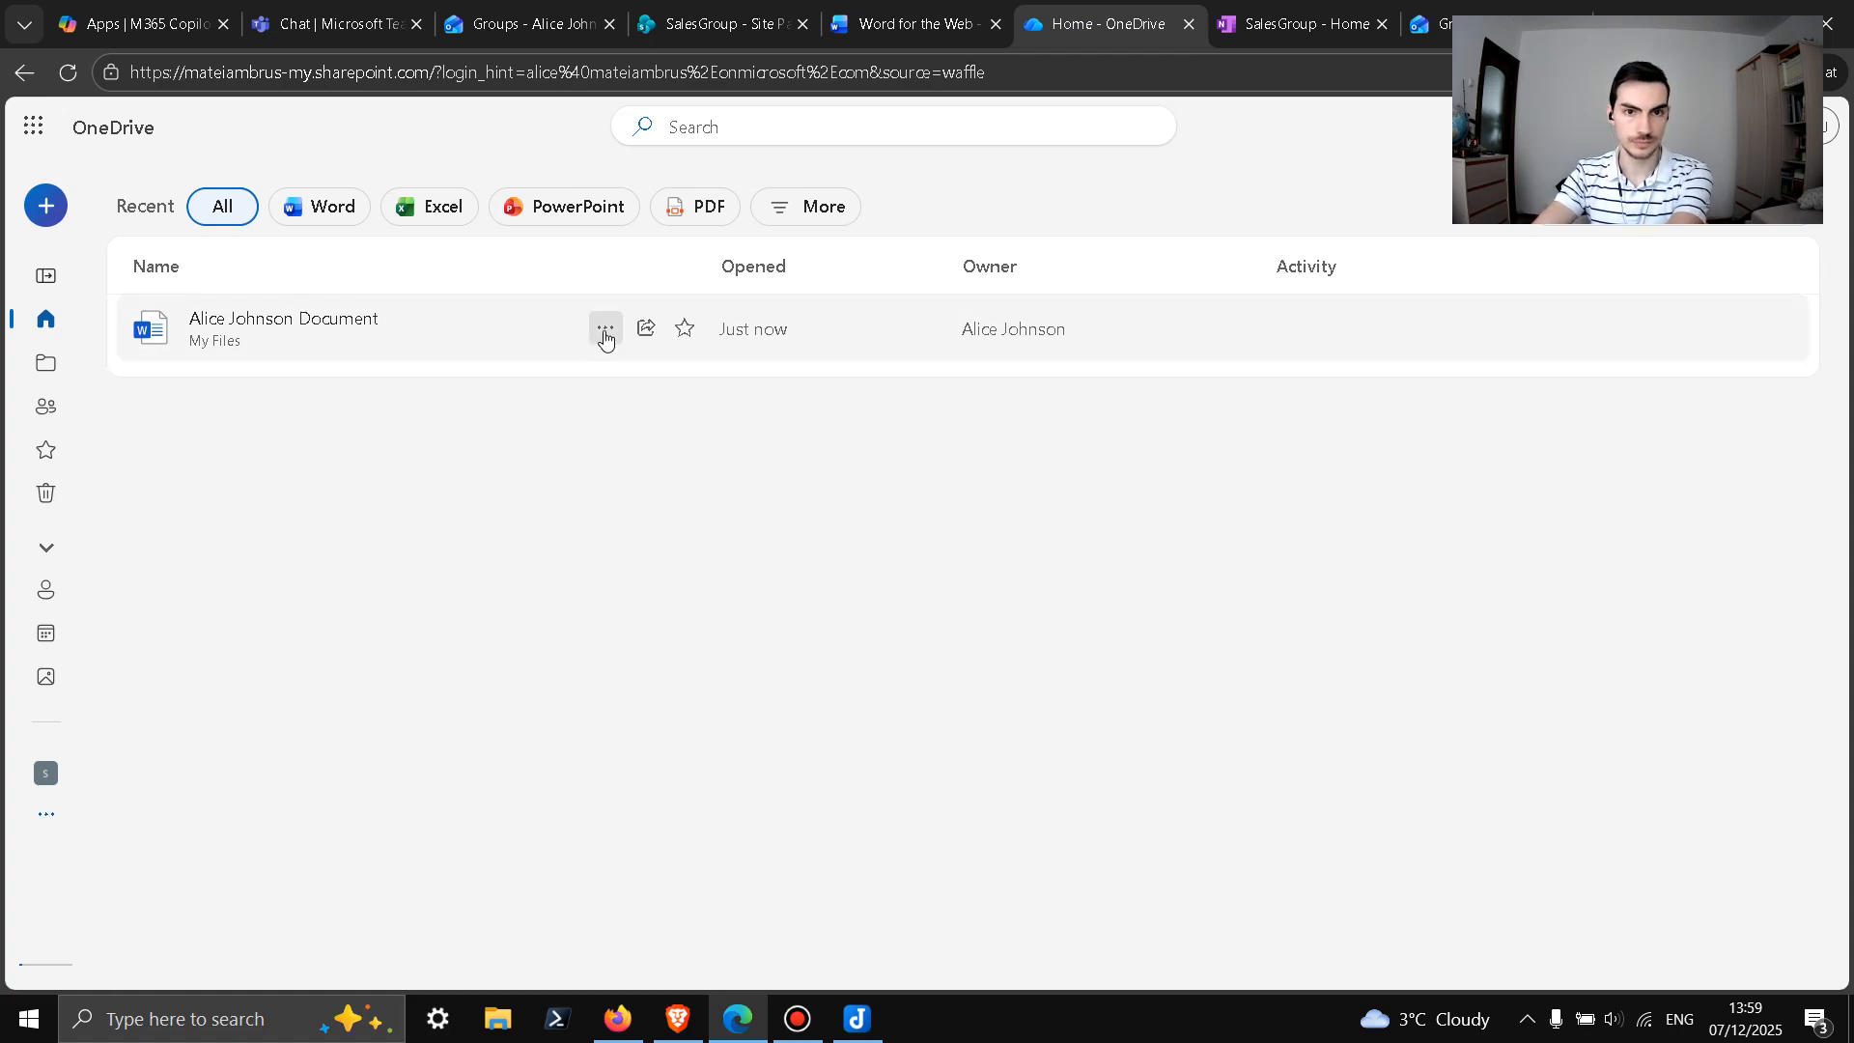
left_click(605, 329)
left_click(315, 210)
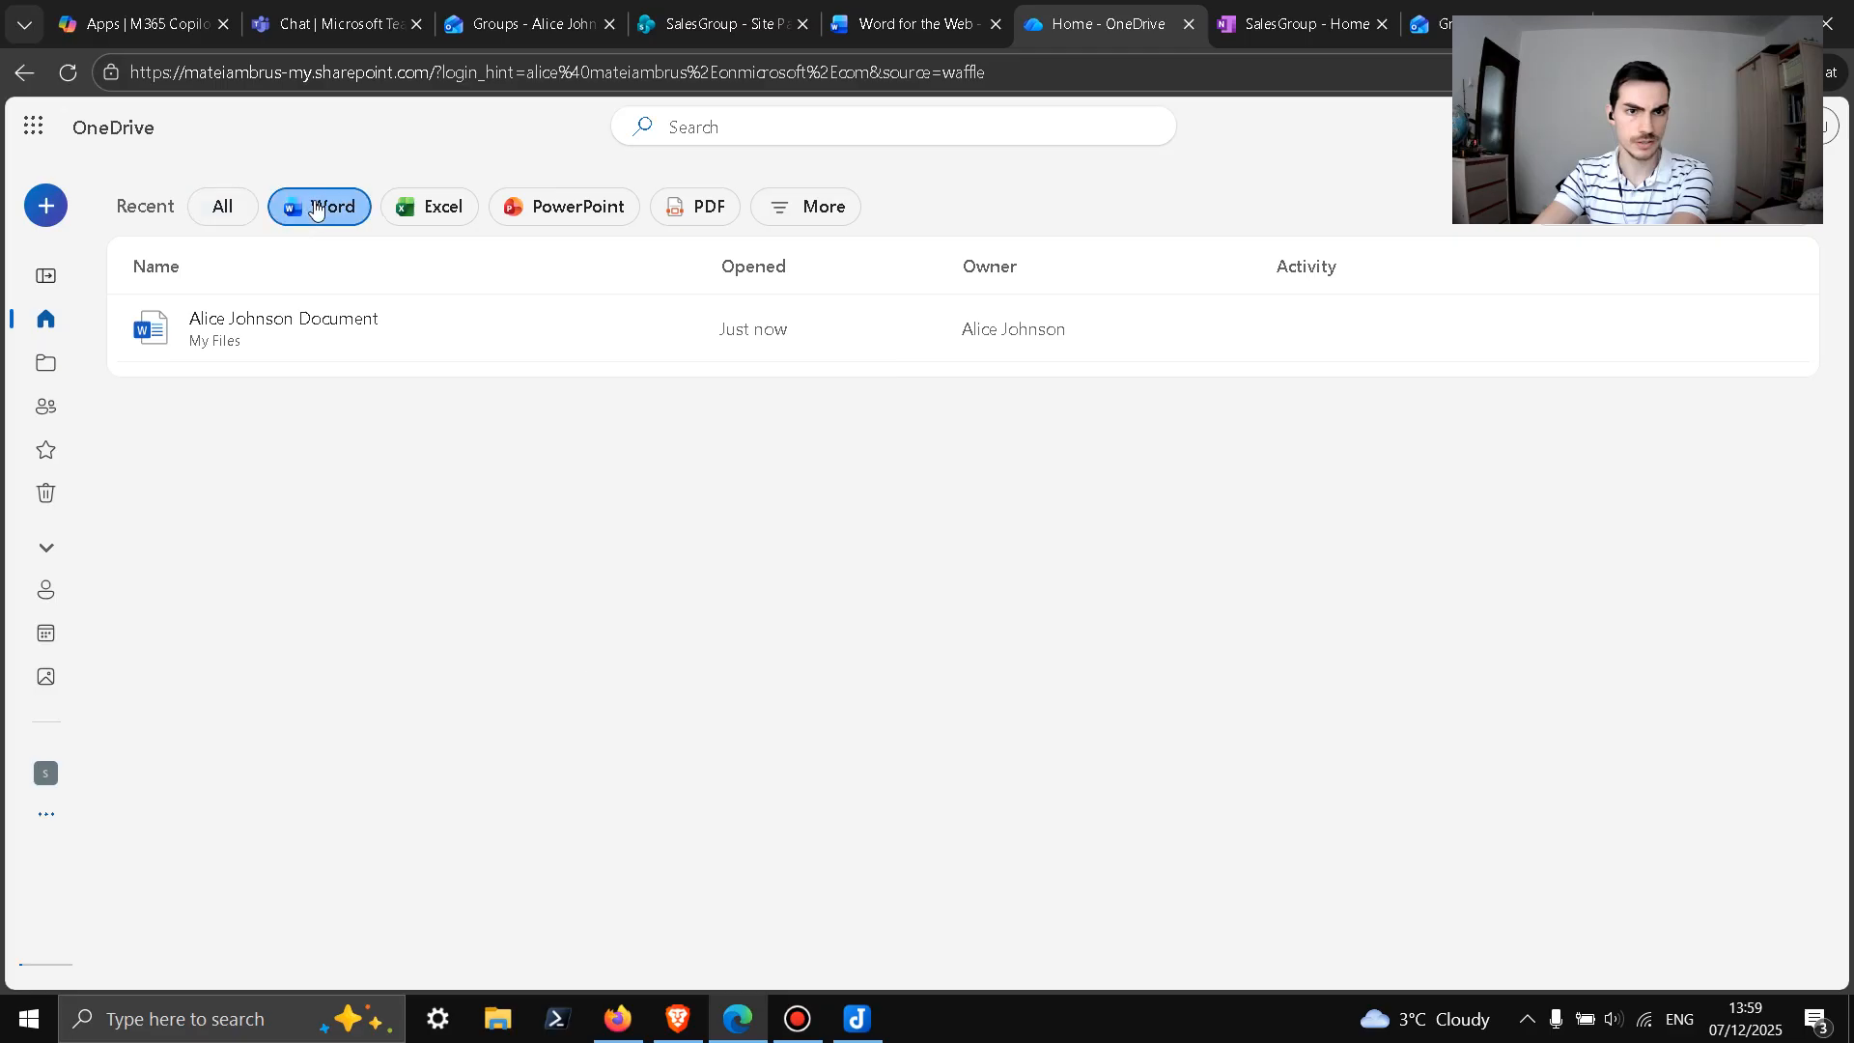
left_click(604, 328)
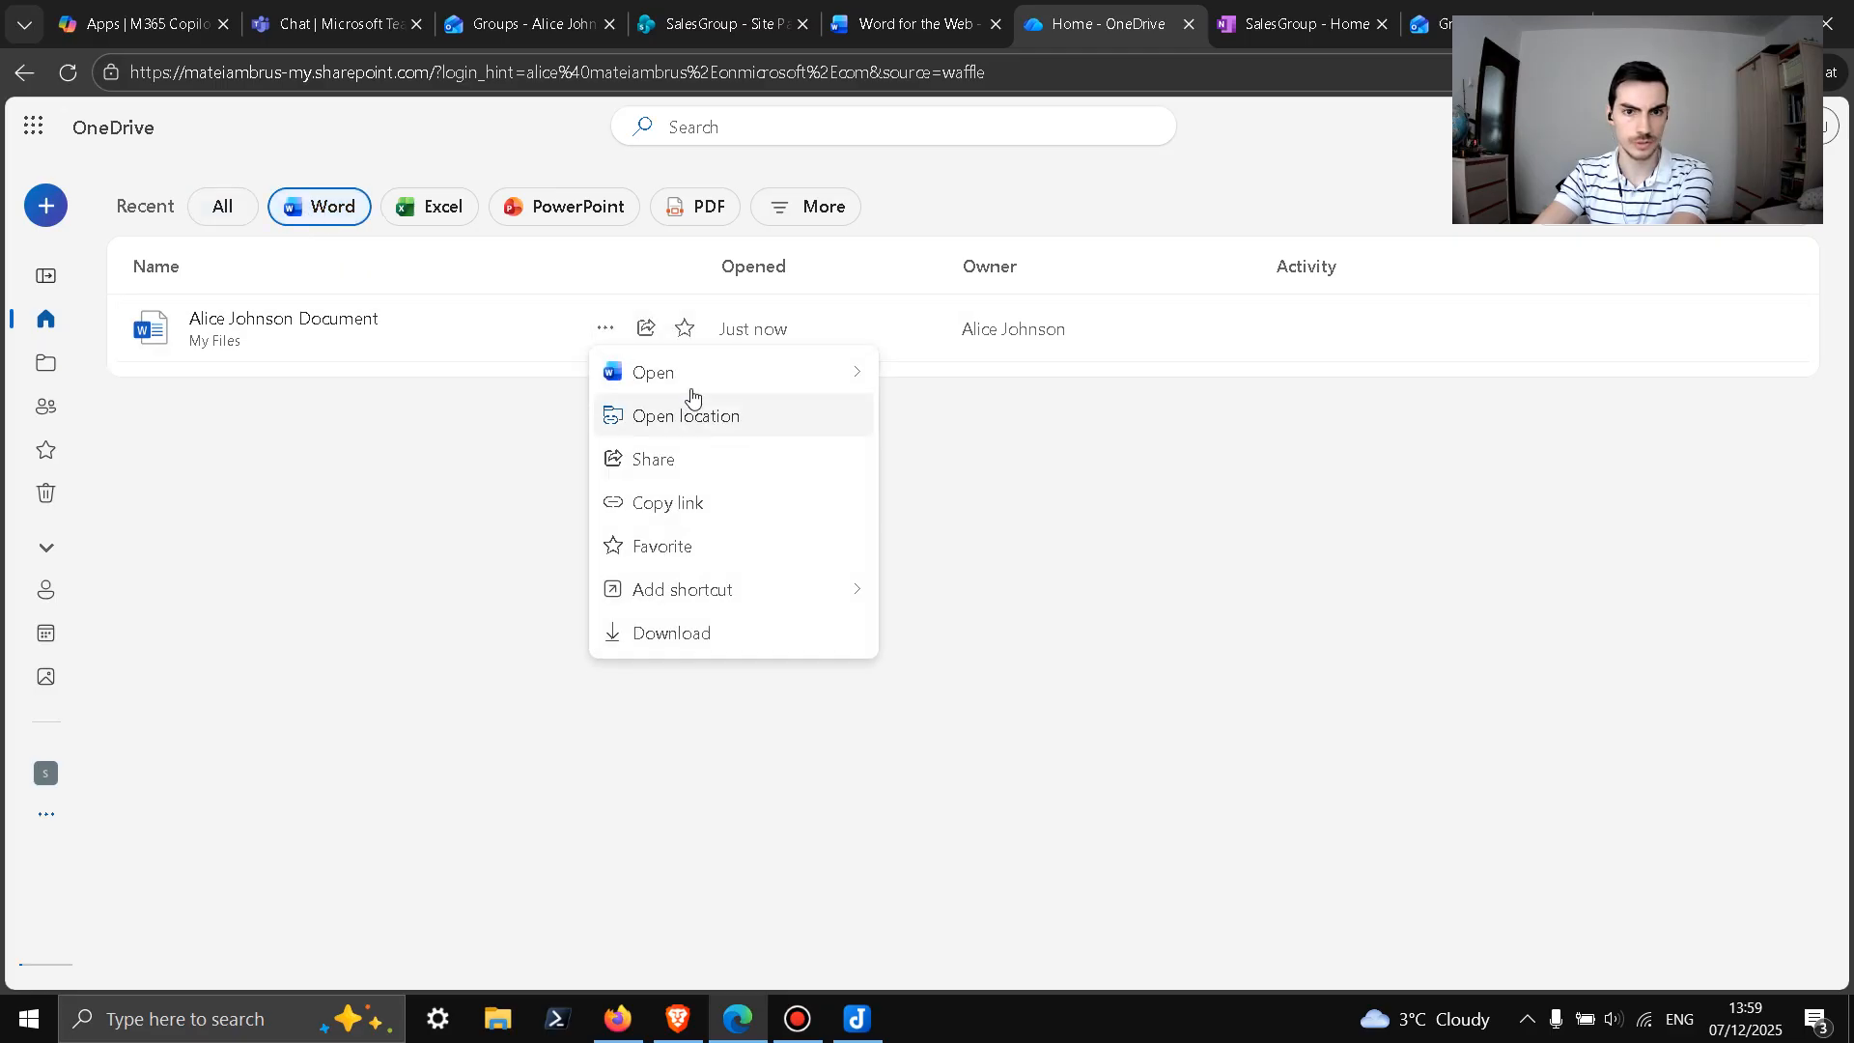
left_click(478, 378)
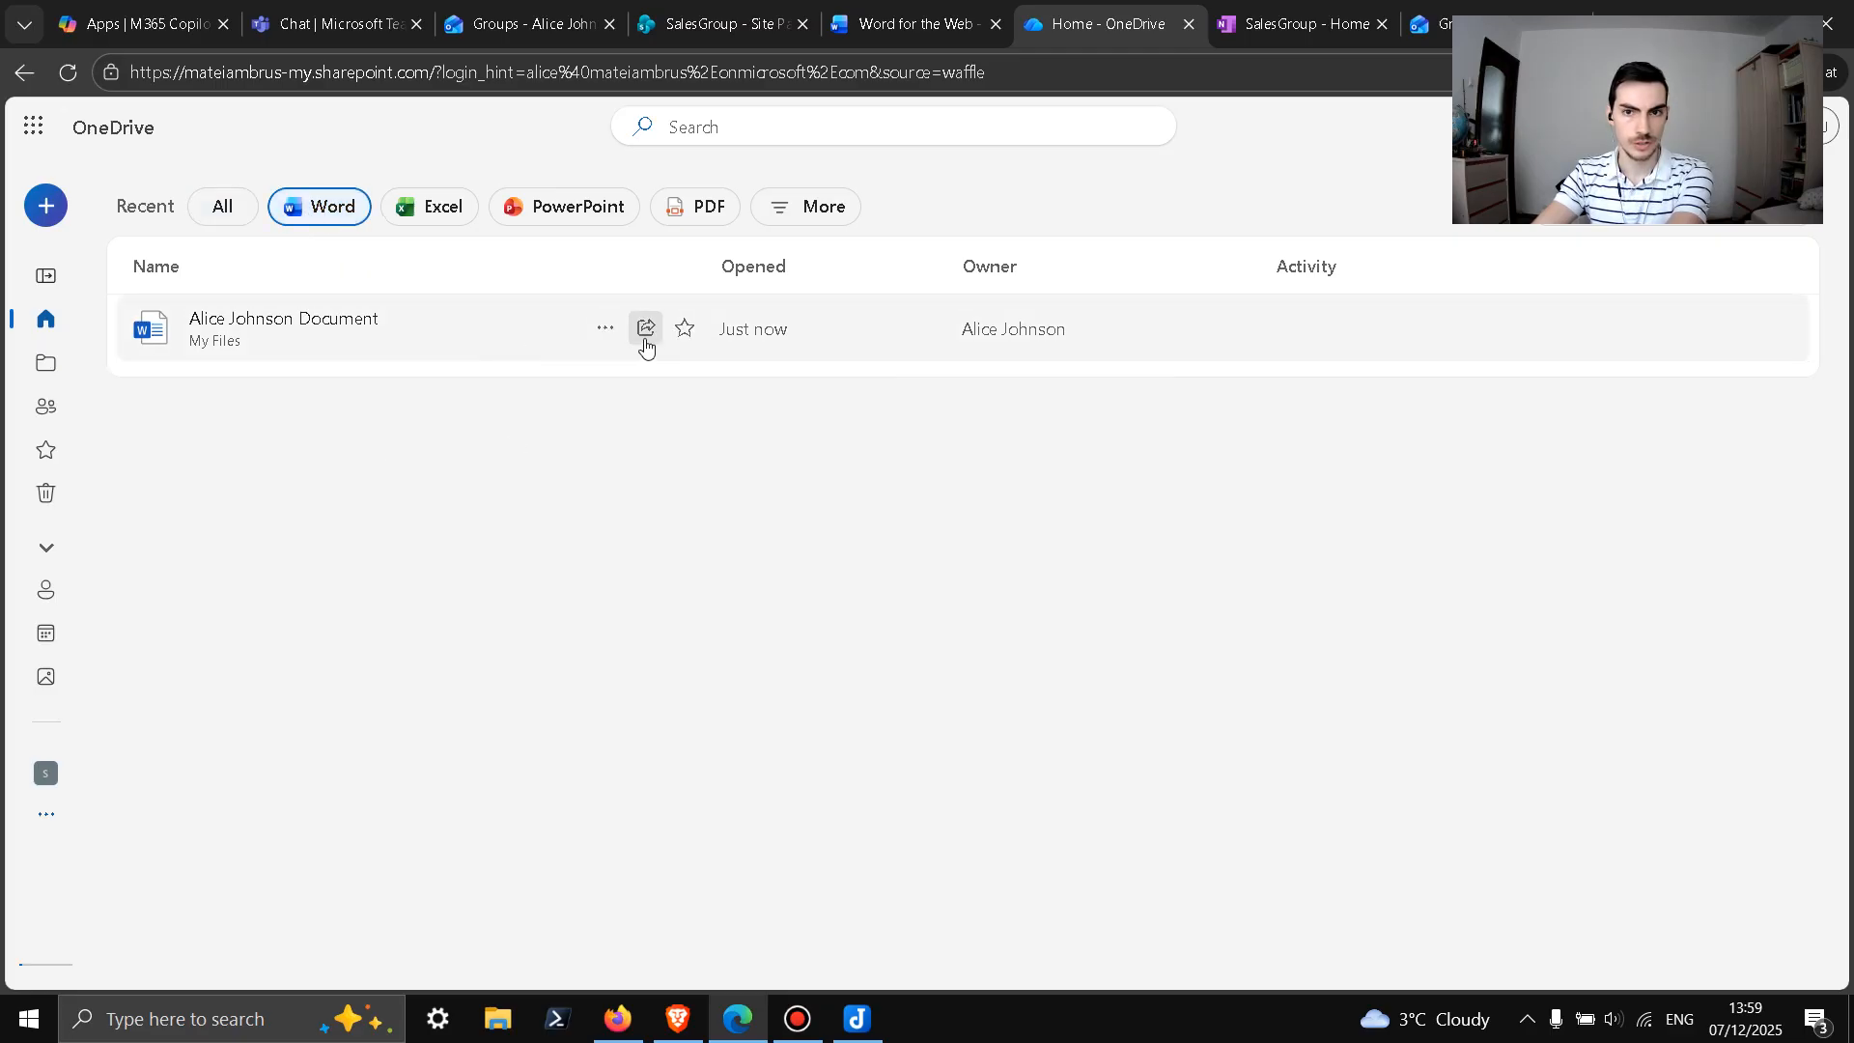
left_click(605, 330)
left_click(439, 576)
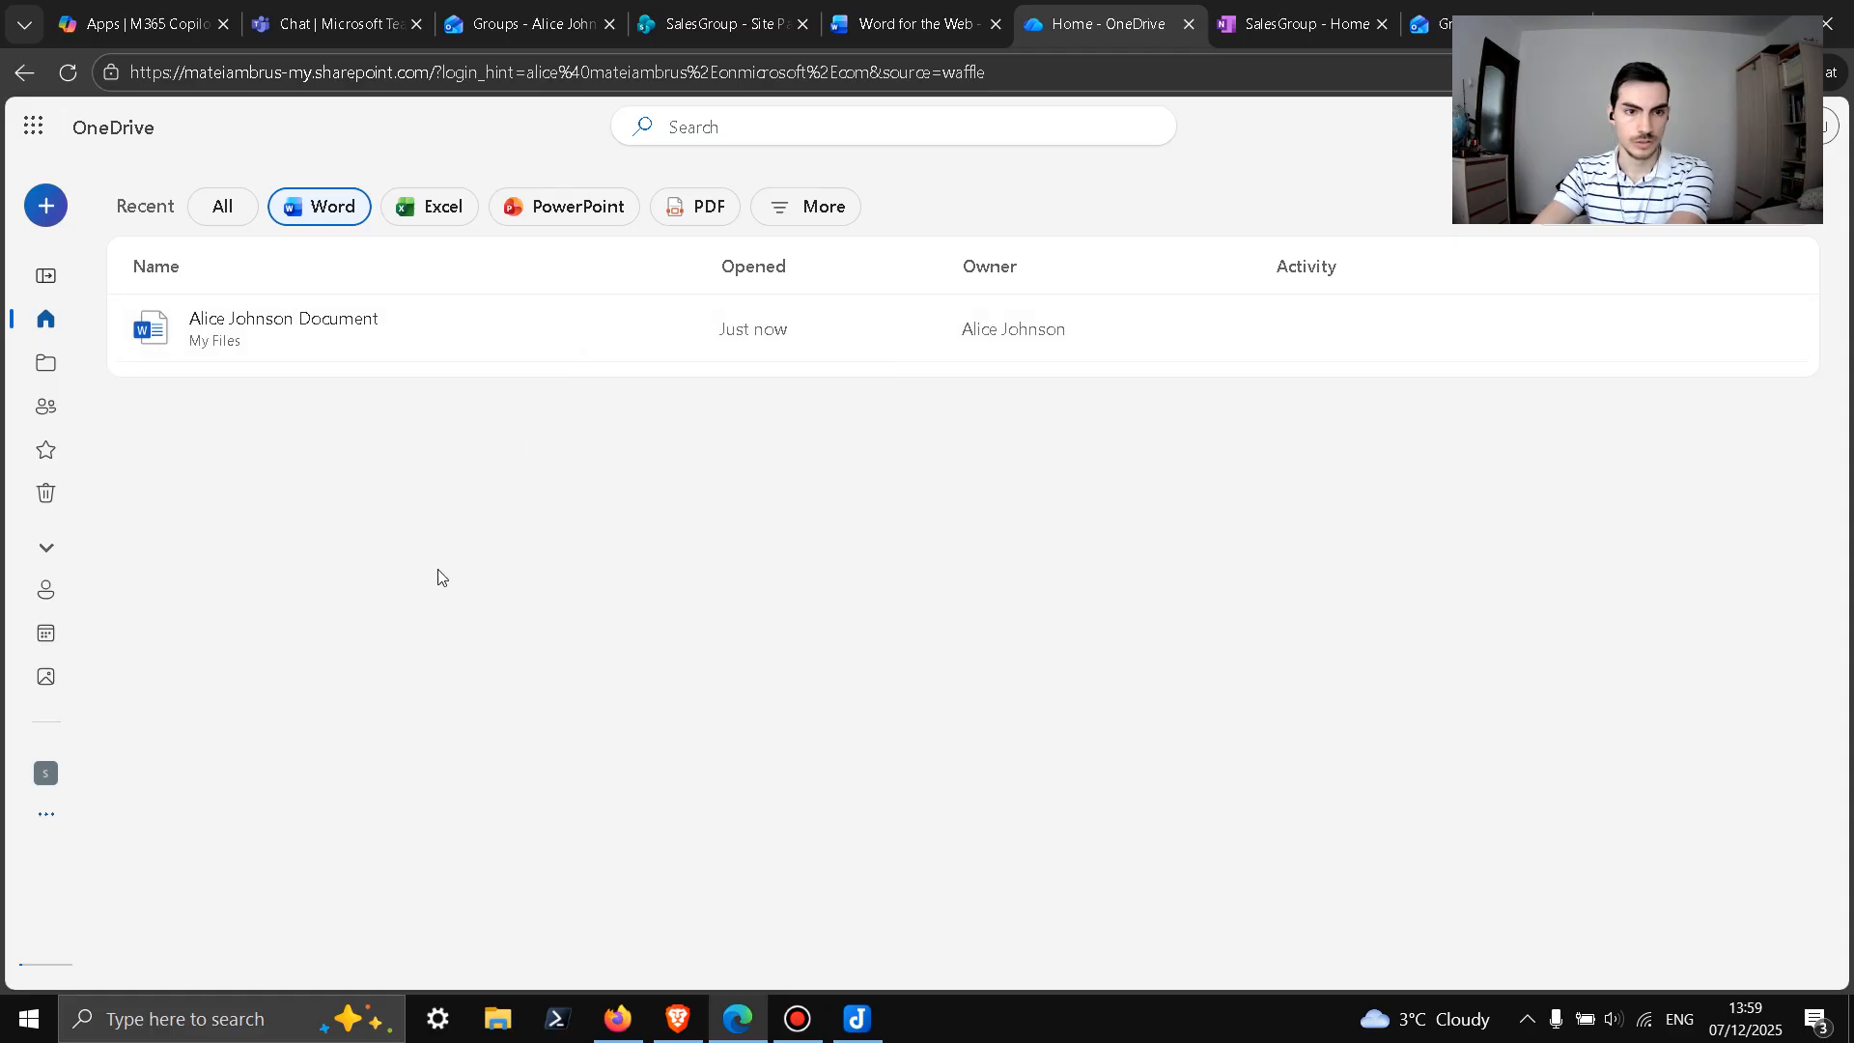
Step: Reopen the recent document from Word's start page, then recheck its actions menu in OneDrive
left_click(896, 8)
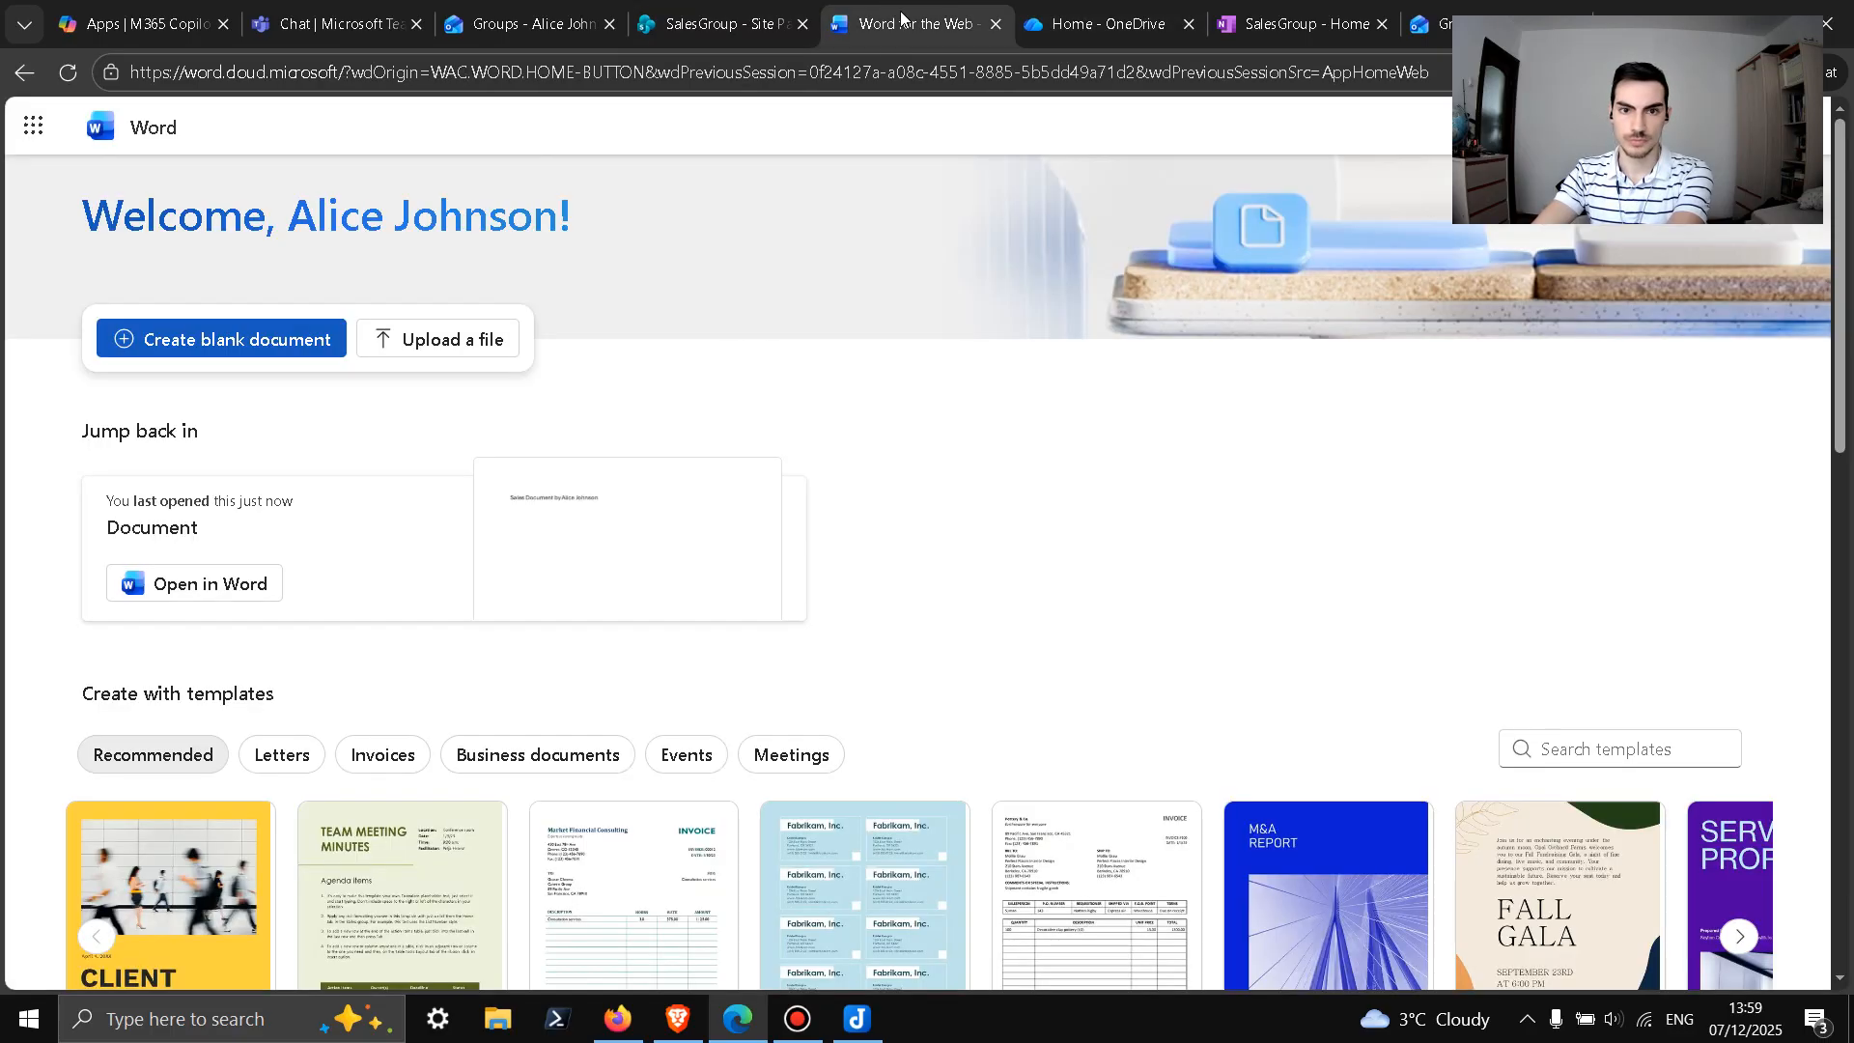
left_click(623, 557)
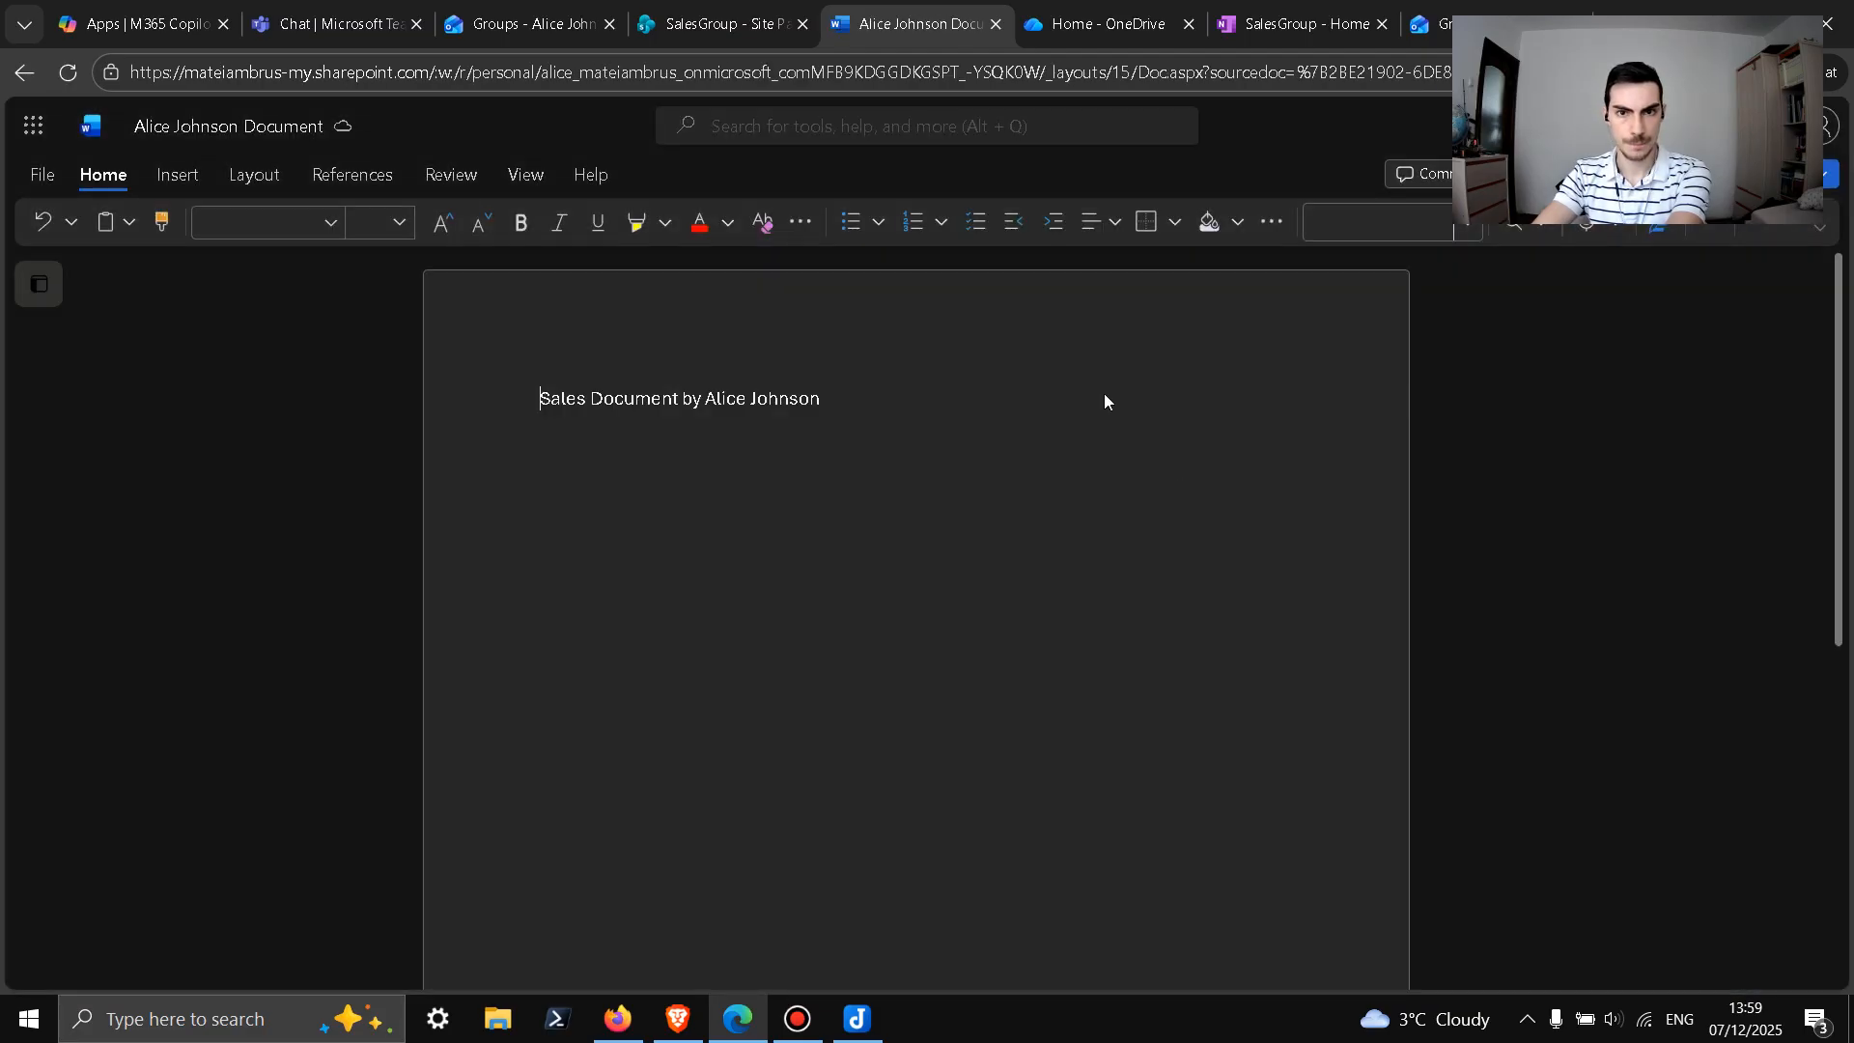
left_click(1096, 8)
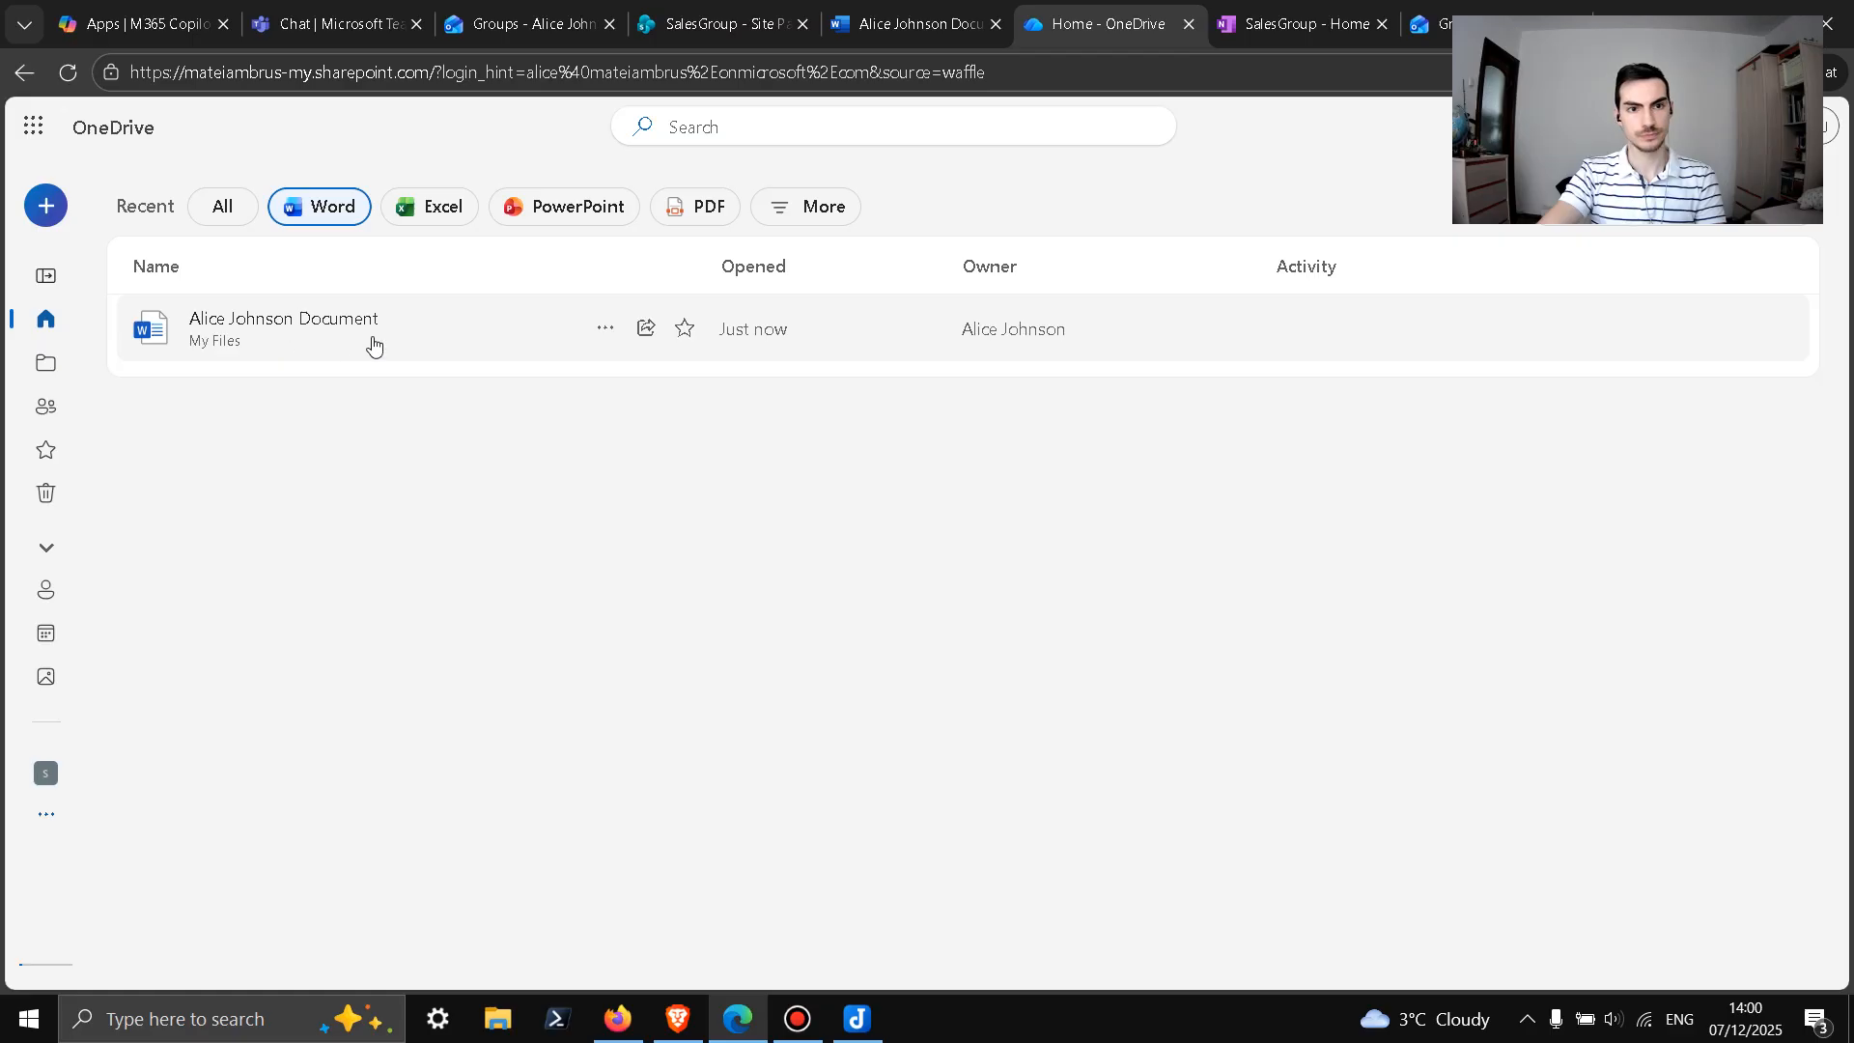
left_click(606, 330)
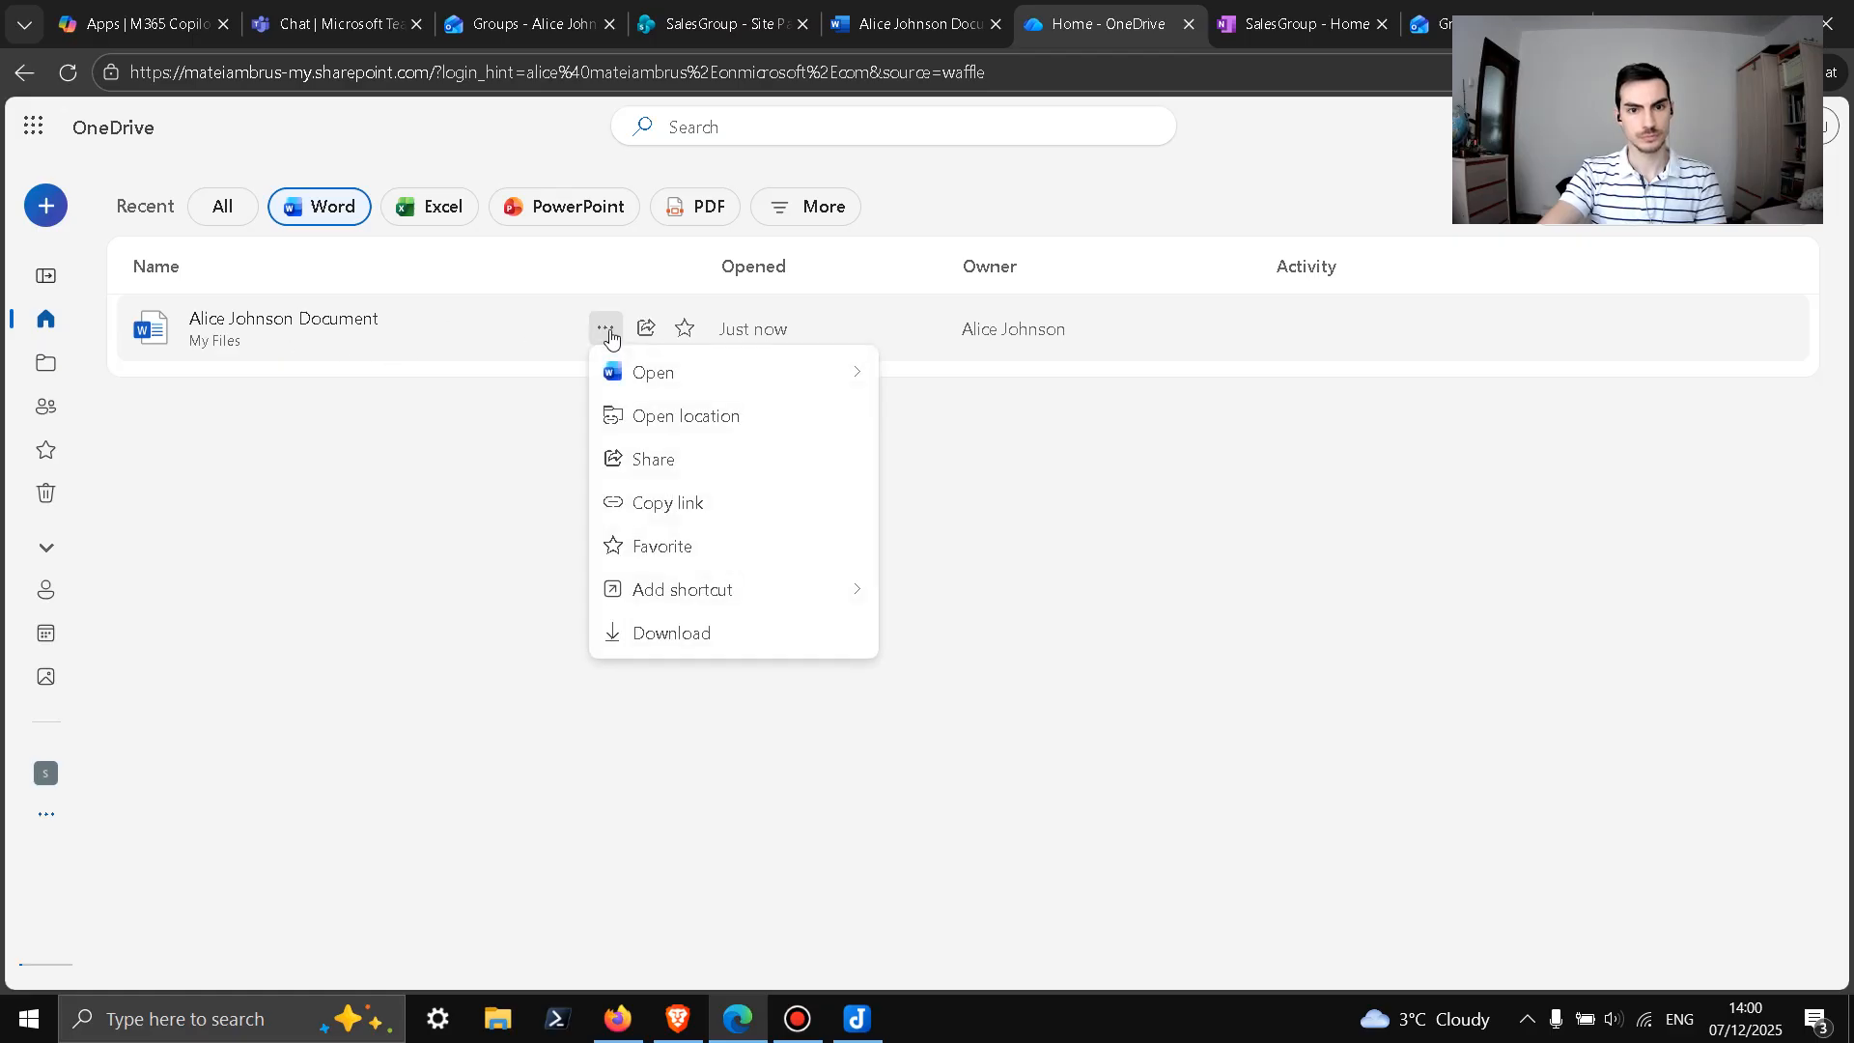
left_click(481, 452)
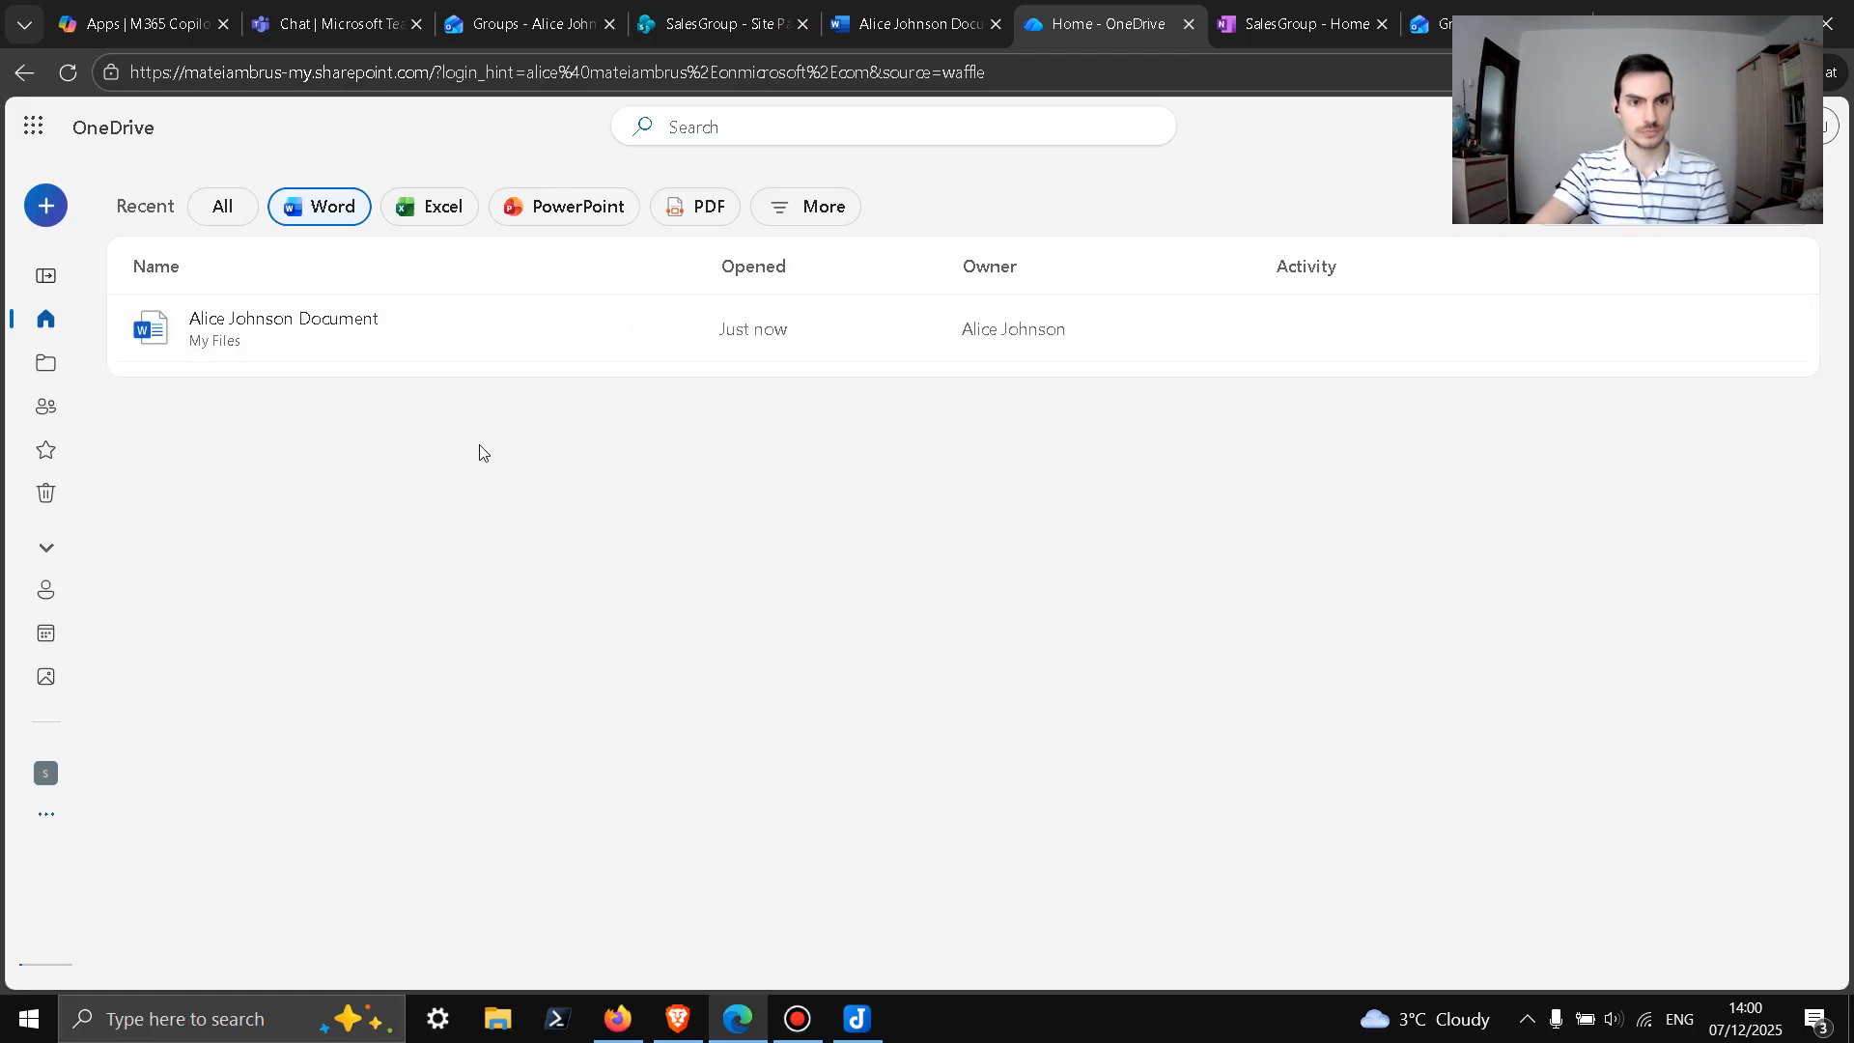
right_click(468, 333)
left_click(422, 538)
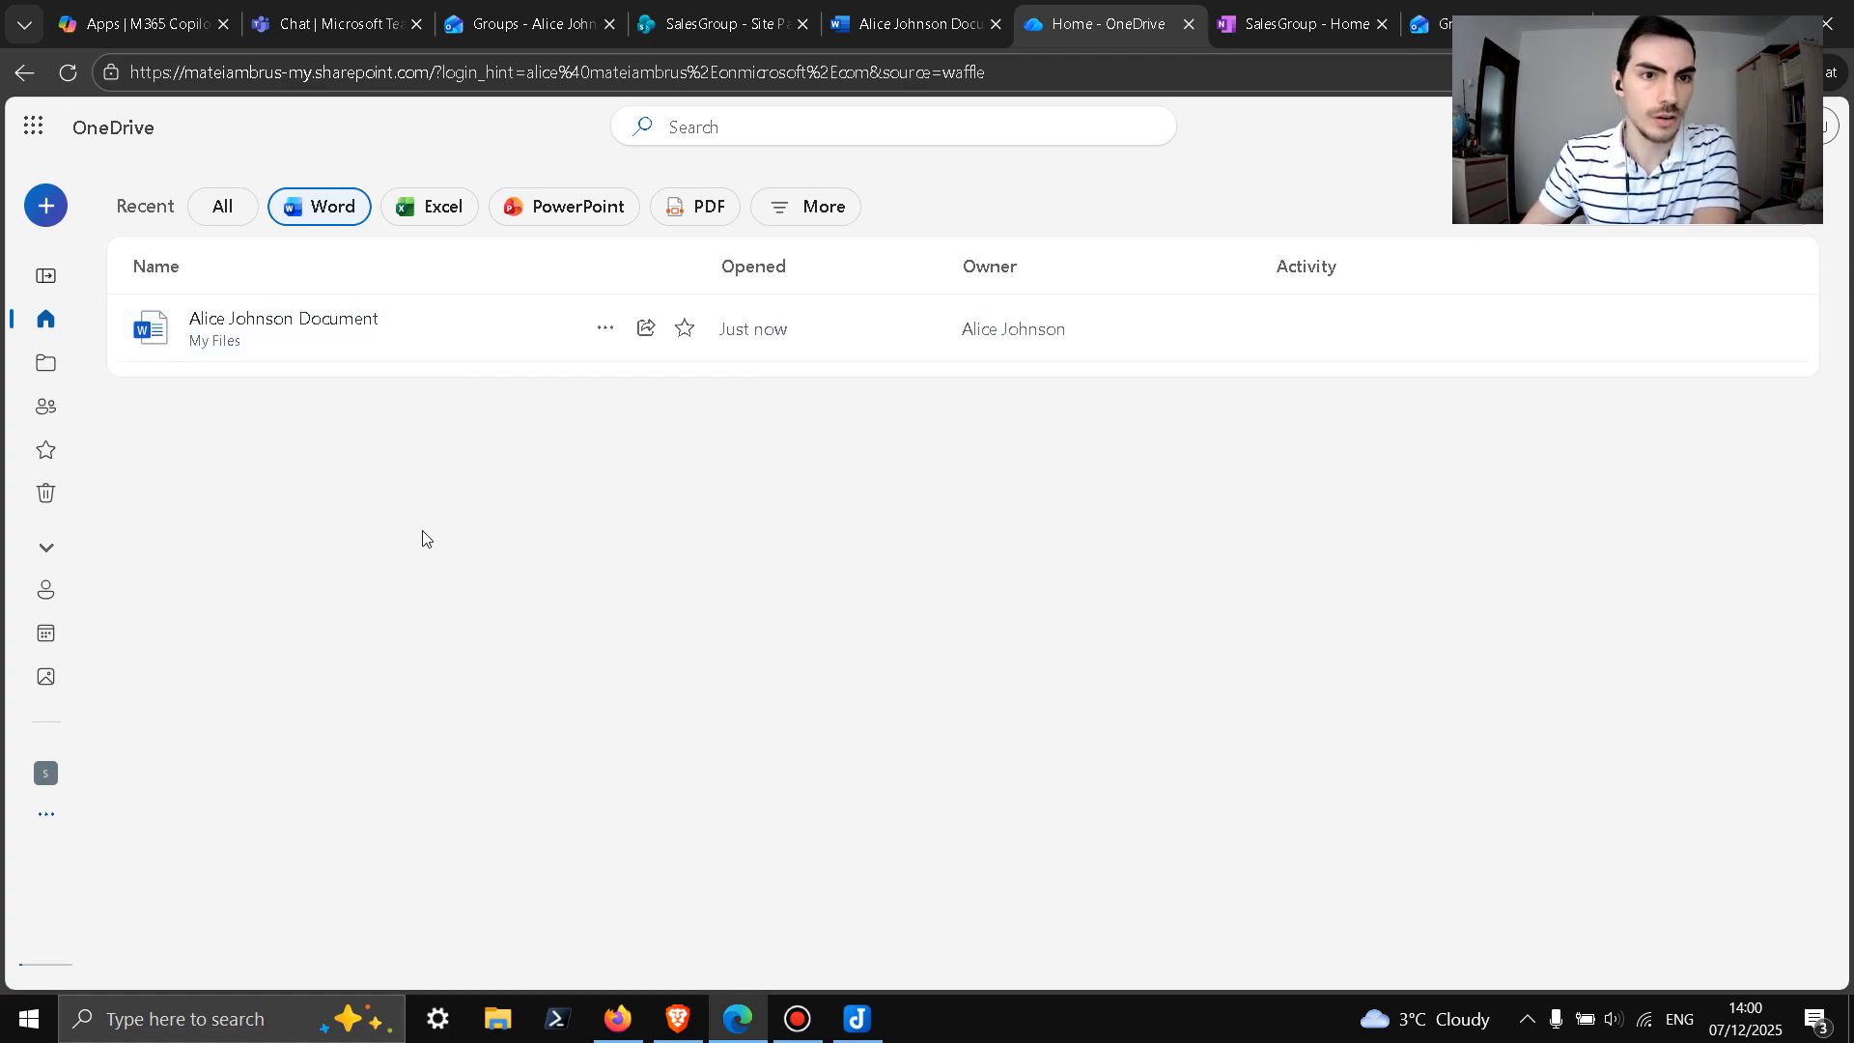
Step: Look at the Recycle bin, close the Word document, and reload OneDrive's recent files
left_click(49, 495)
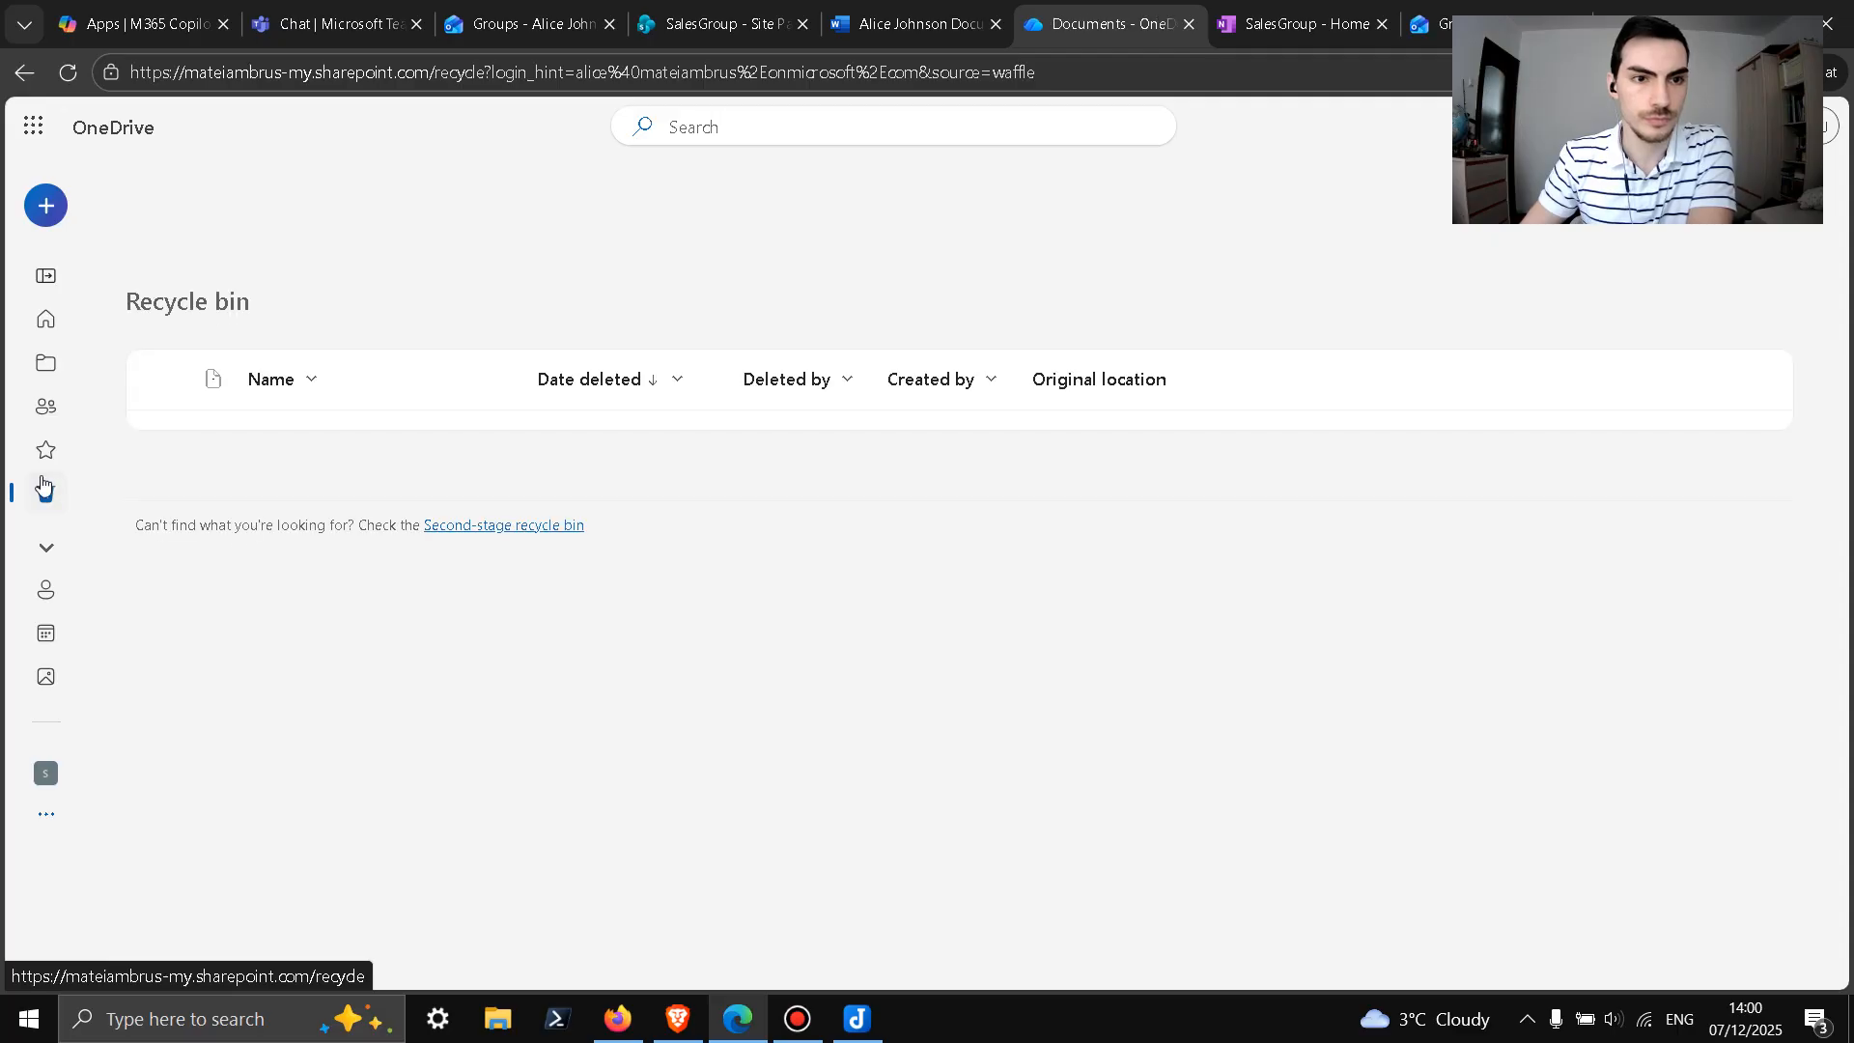
left_click(45, 315)
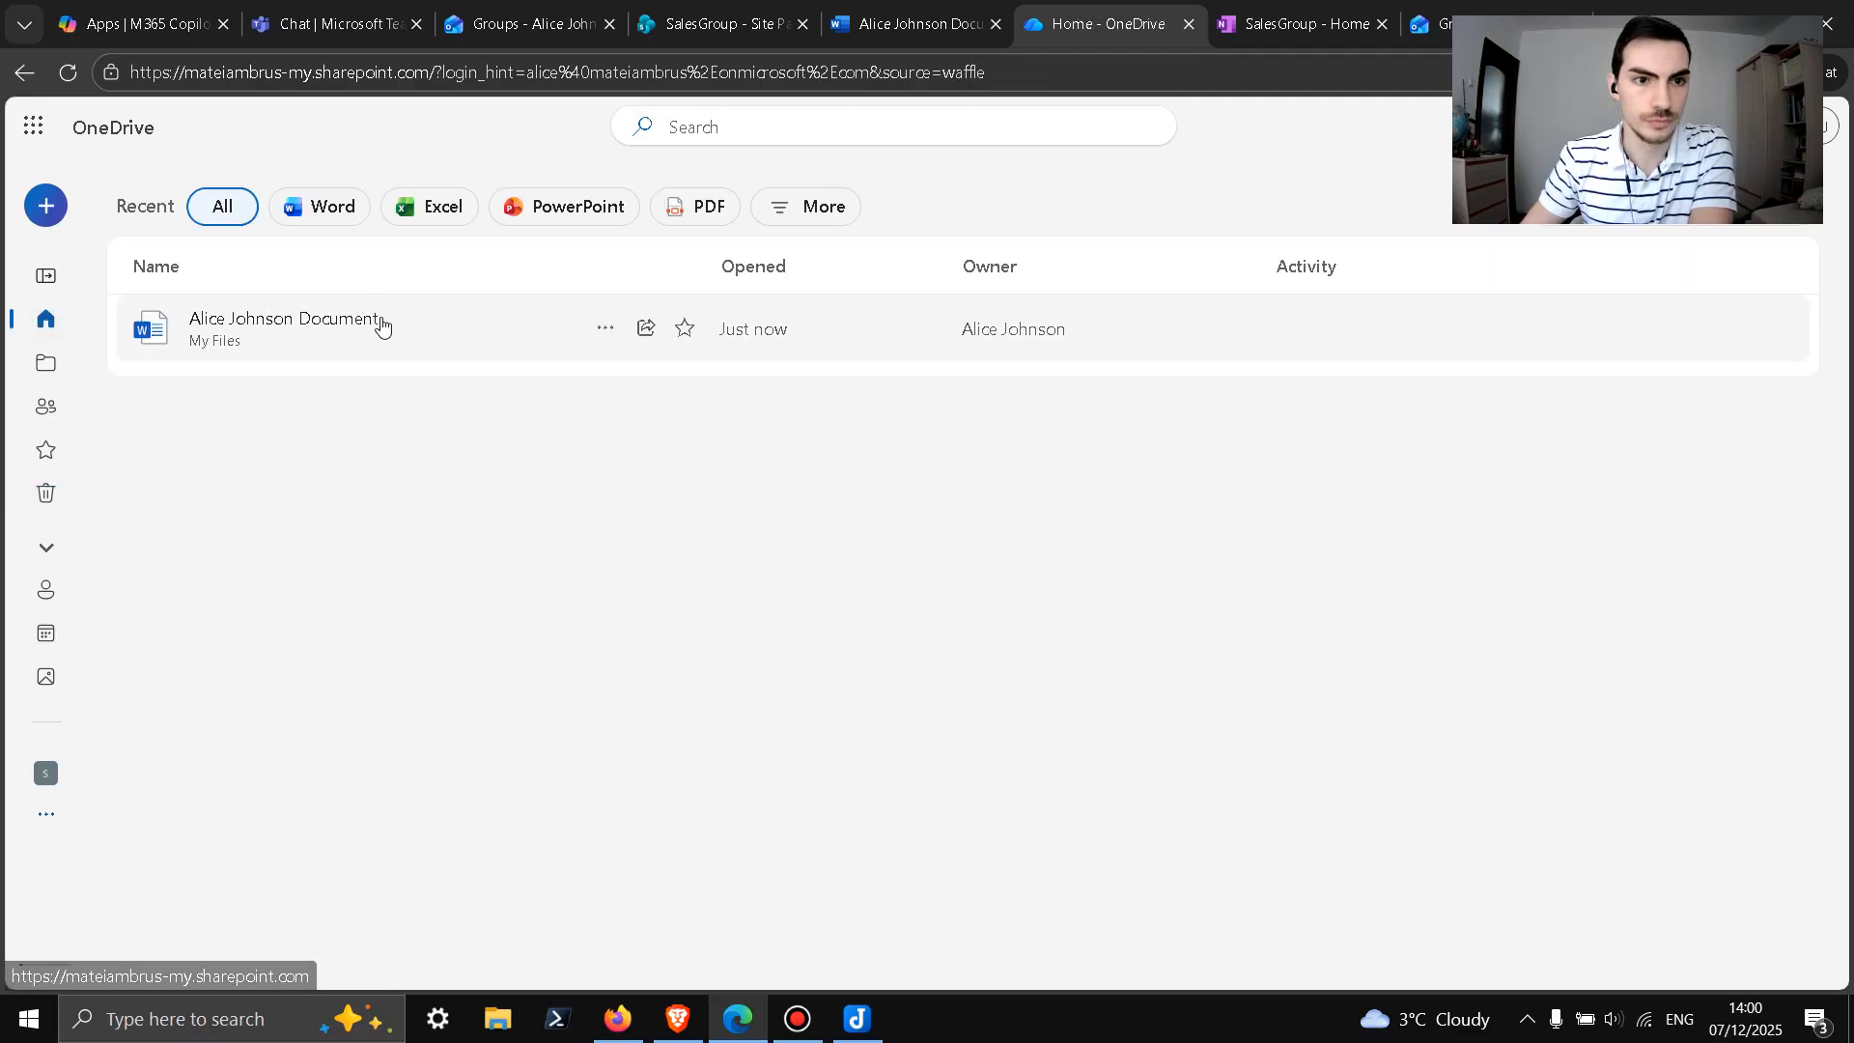
left_click(971, 27)
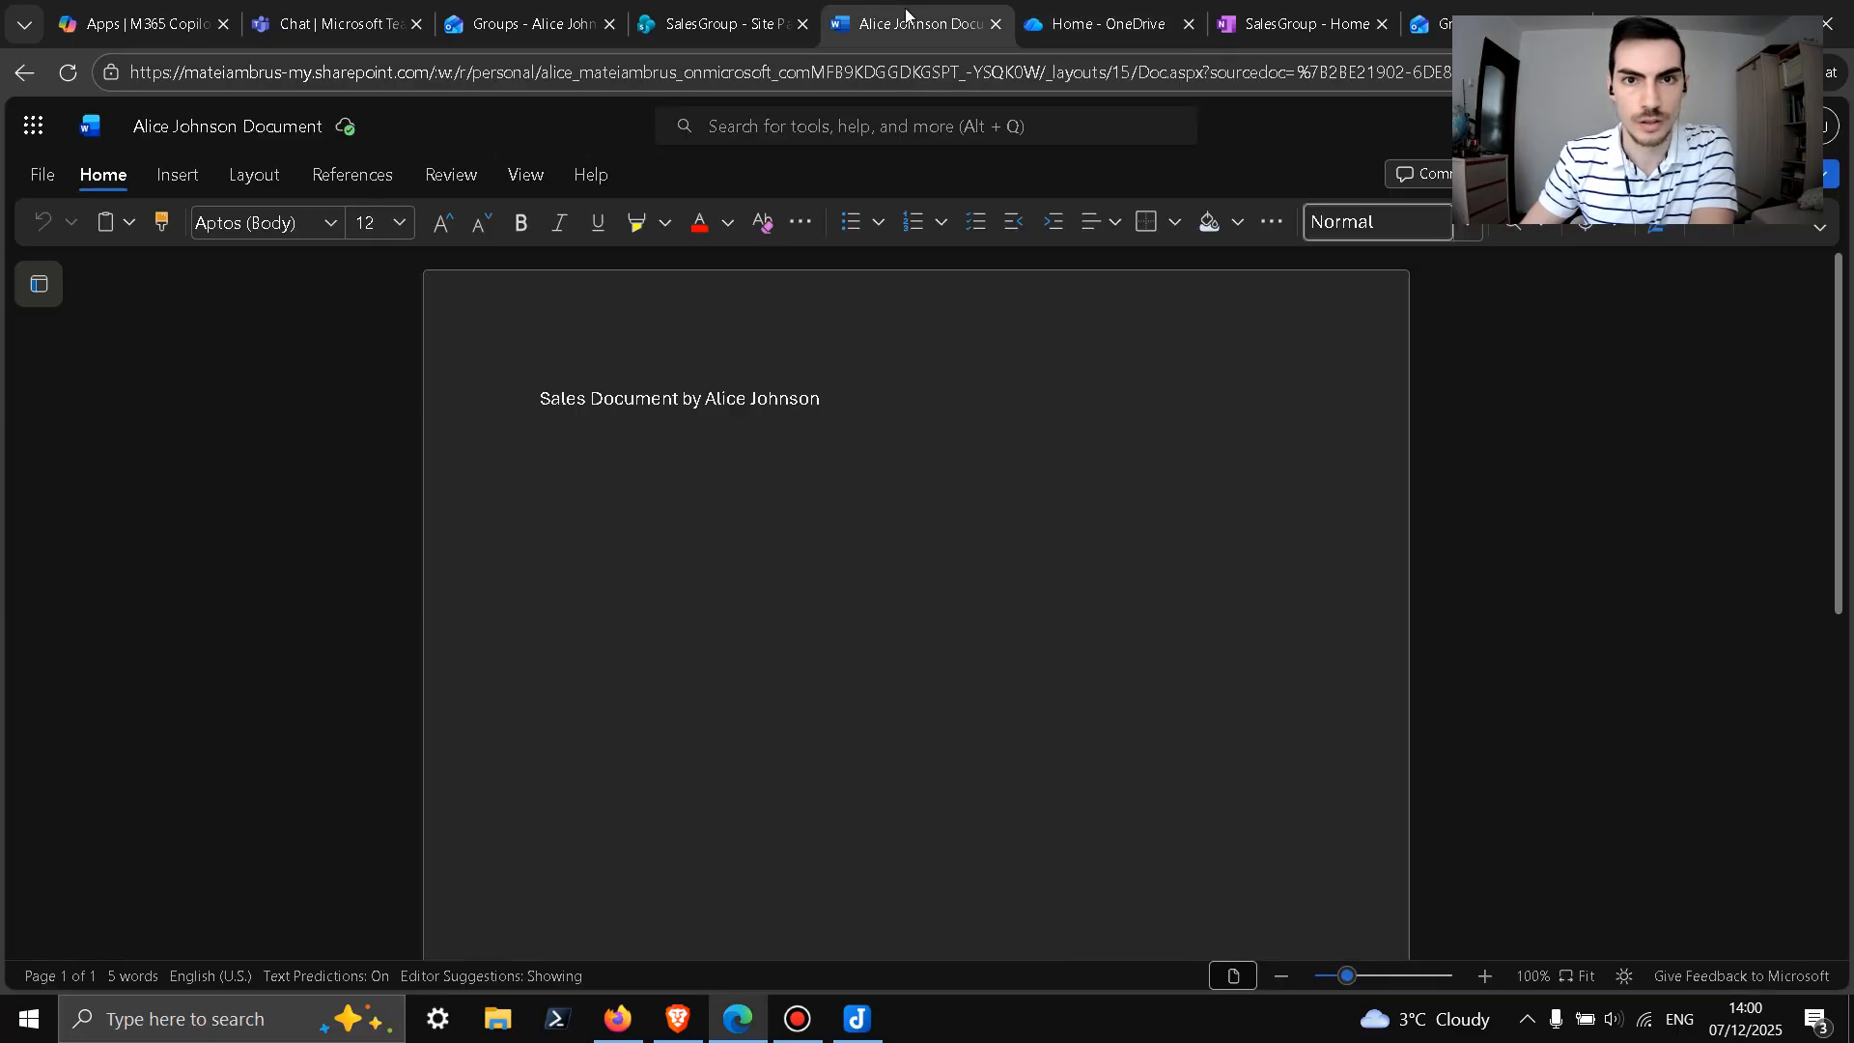
left_click(996, 27)
left_click(67, 72)
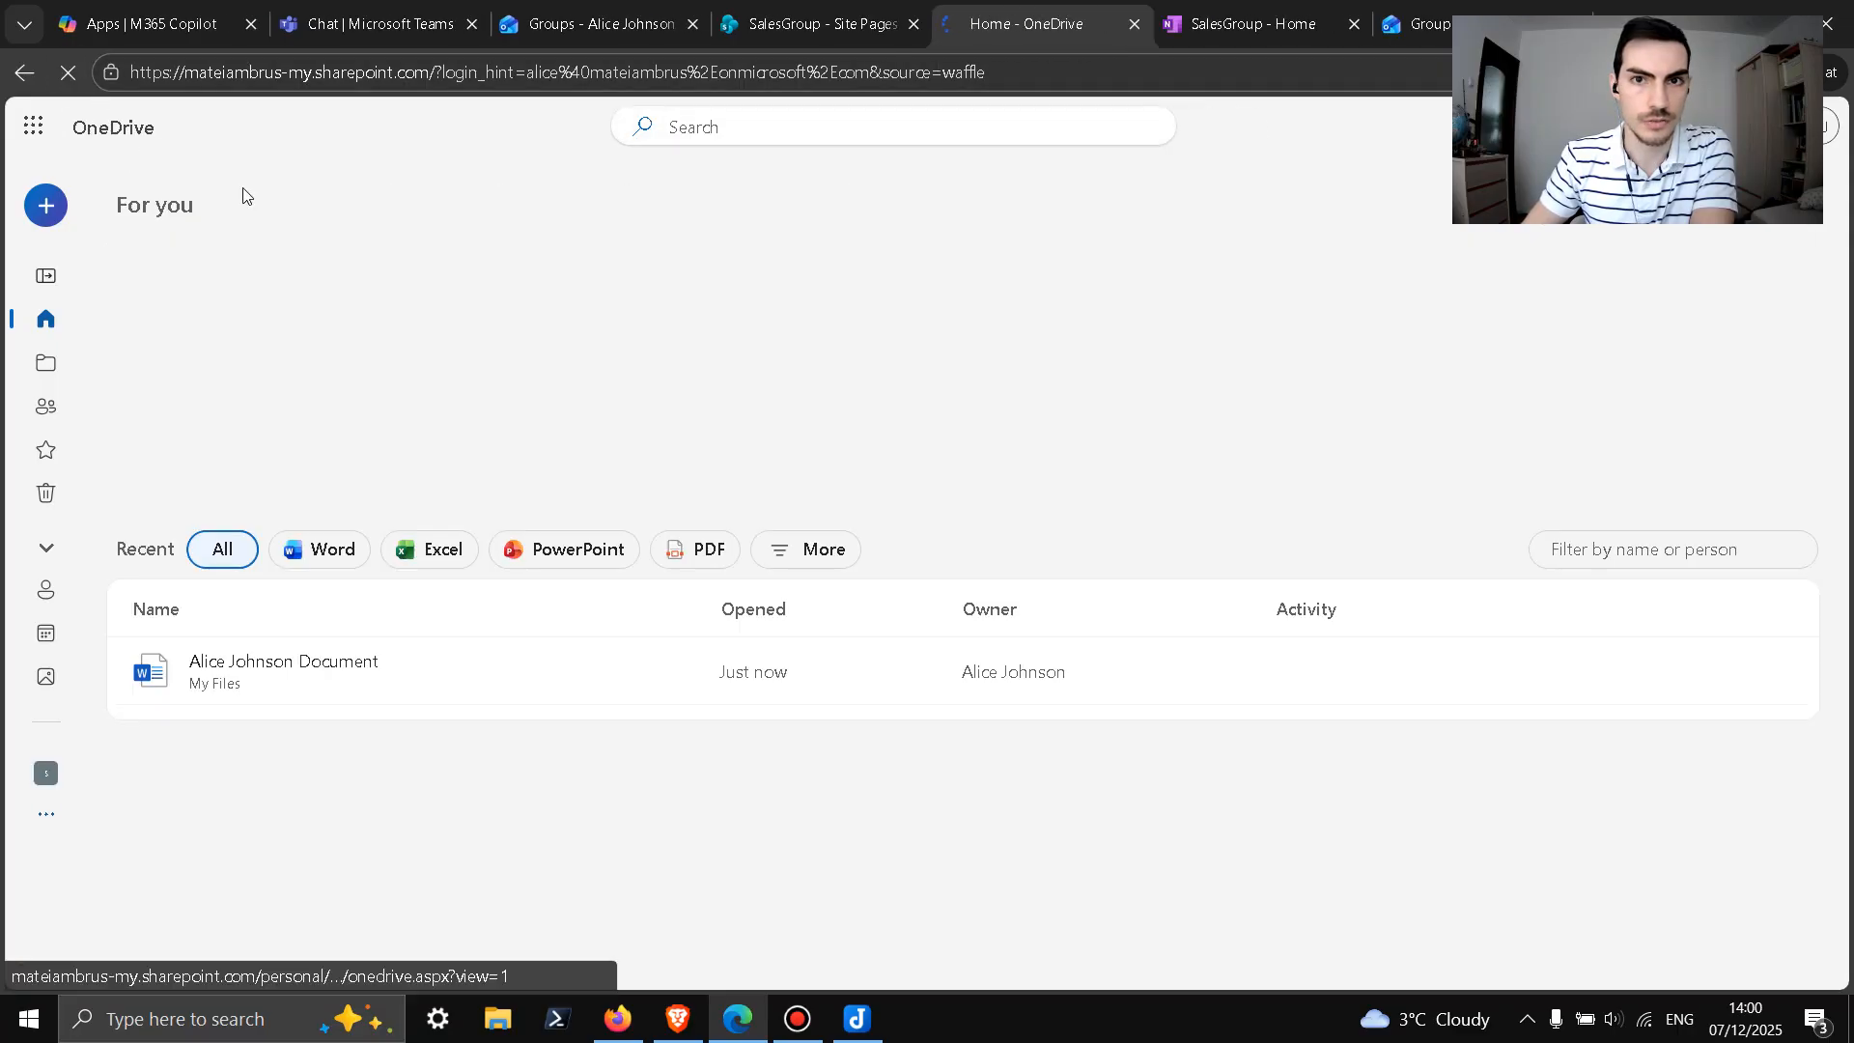
Step: Open the document from its actions menu, close it, then go to My files
left_click(609, 674)
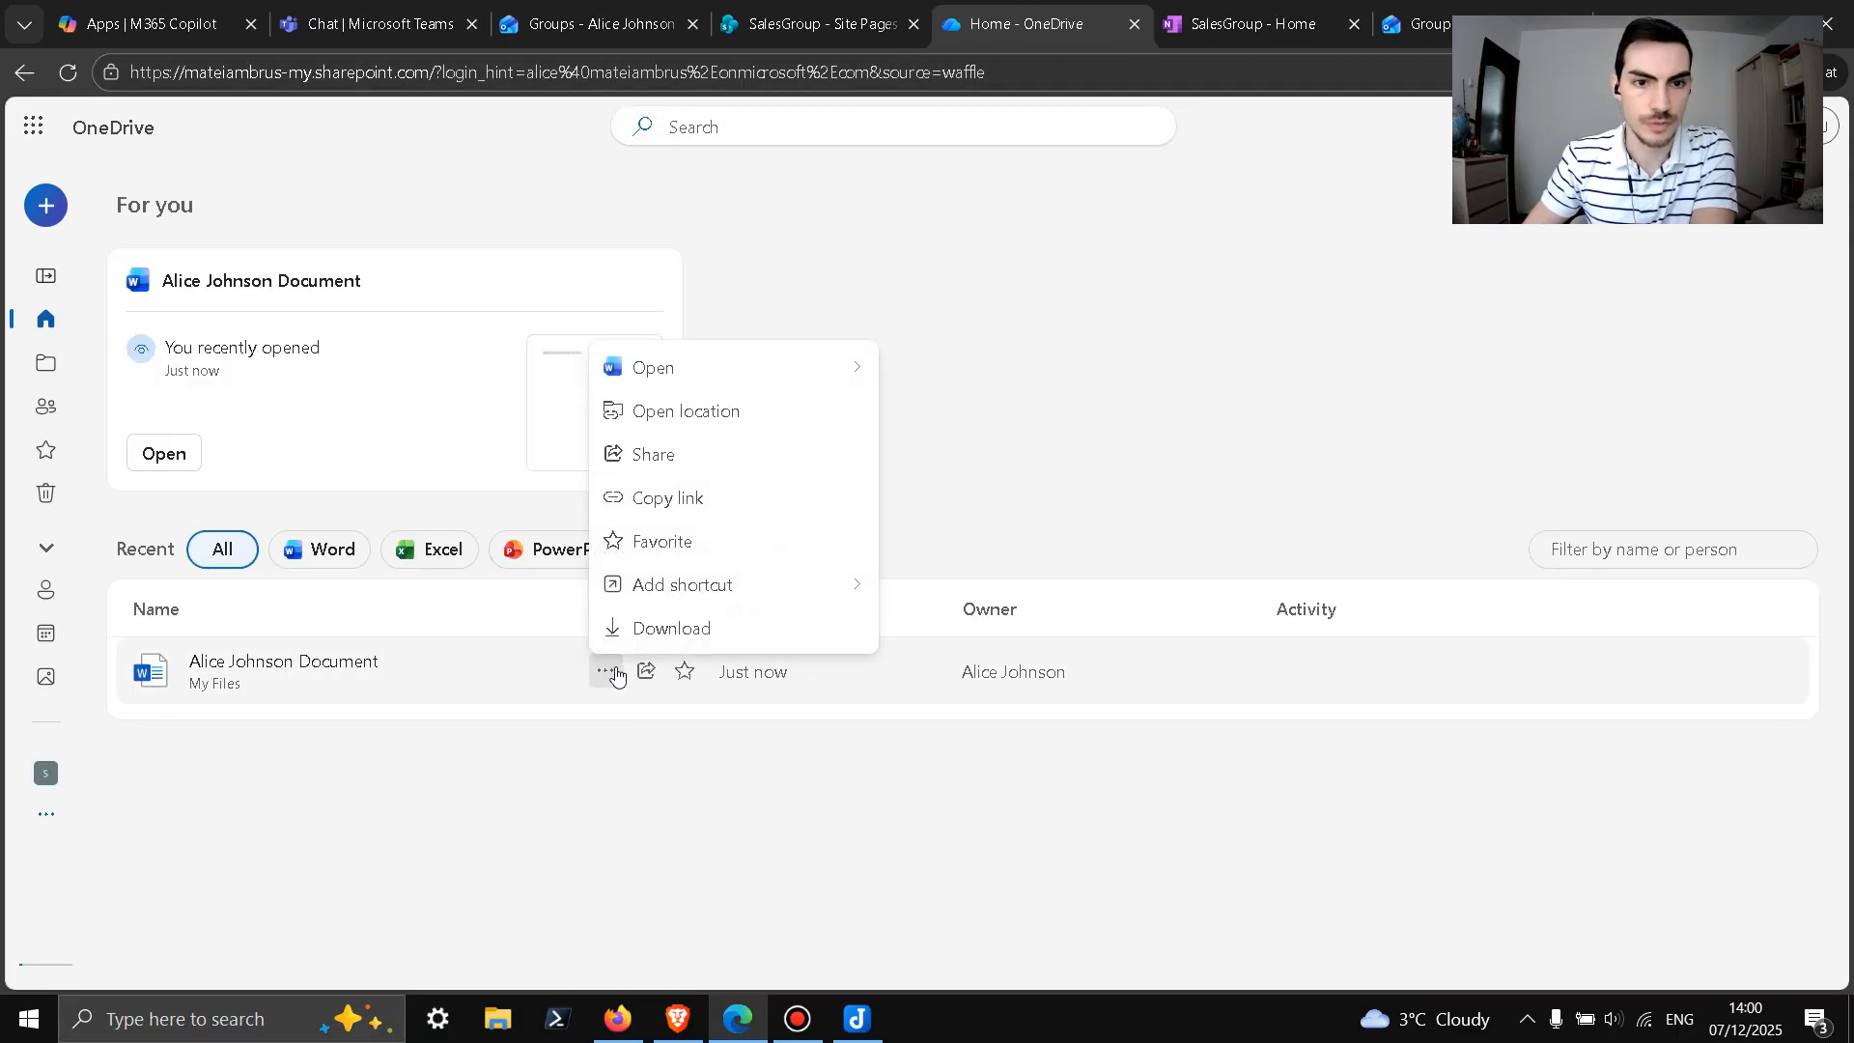
left_click(520, 676)
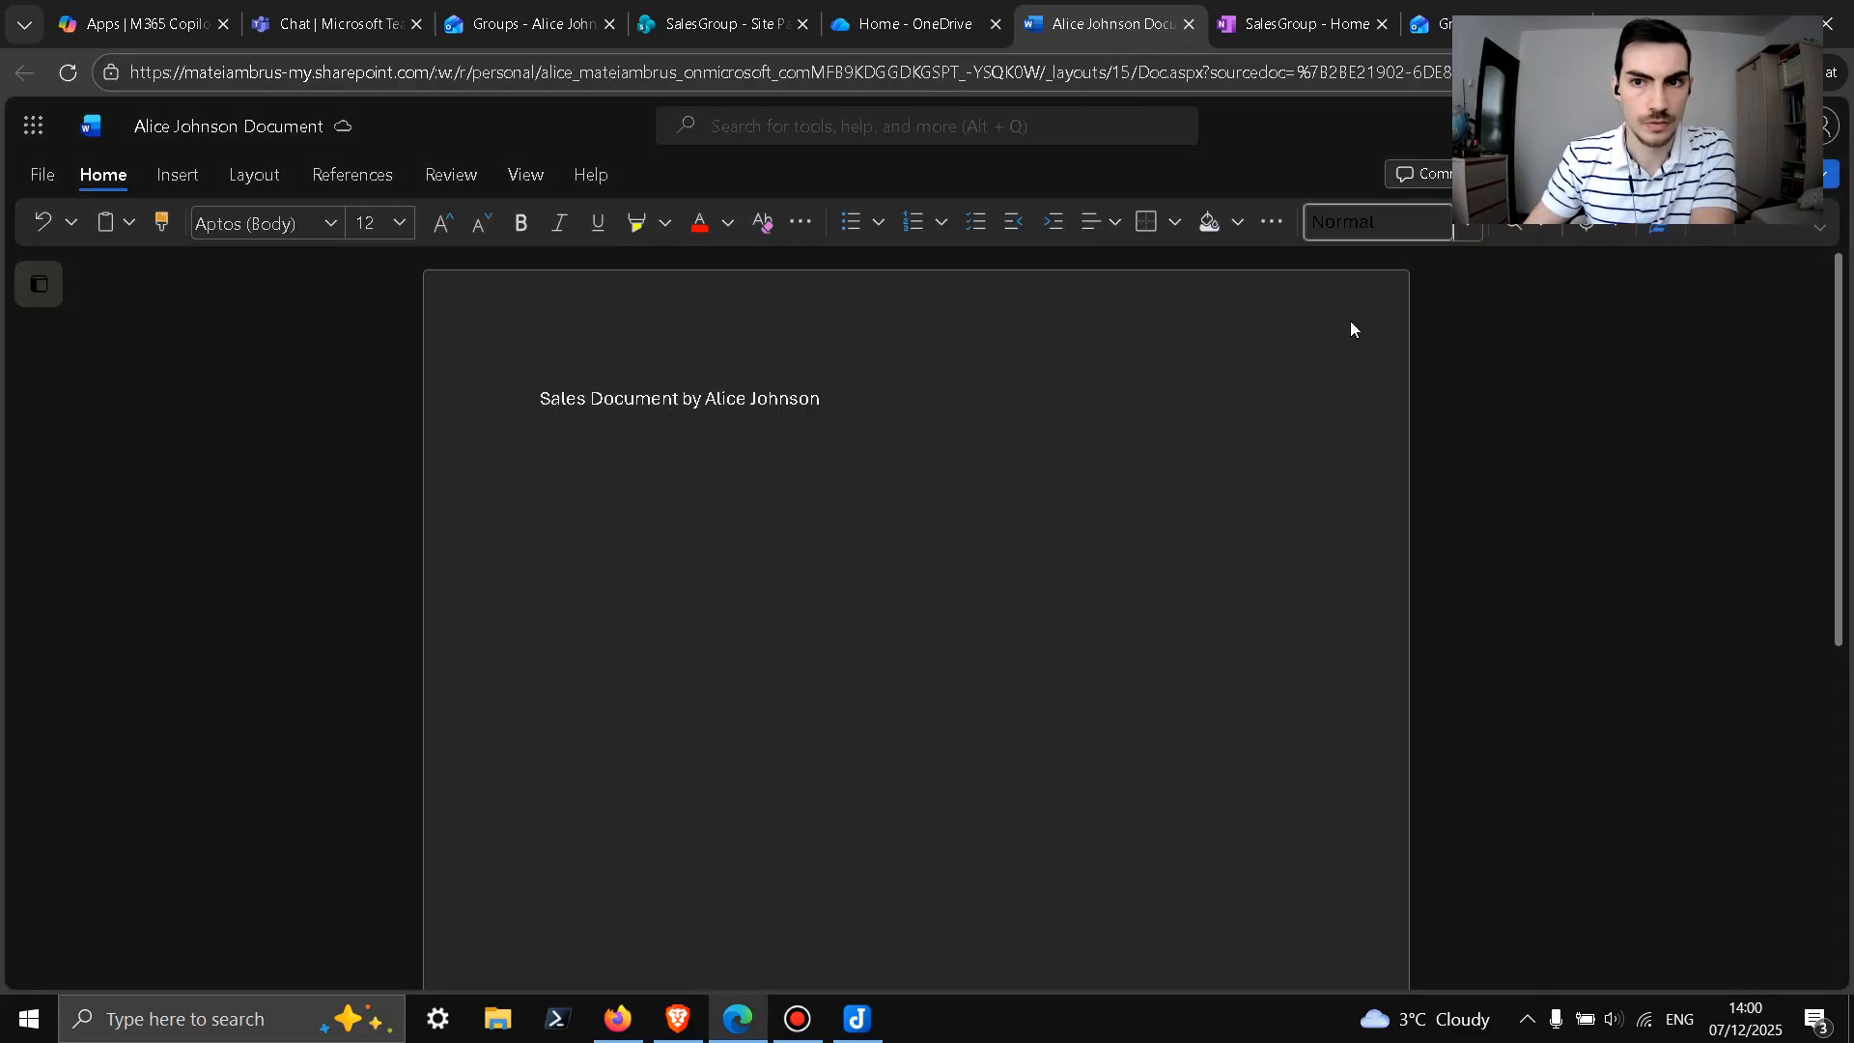
left_click(1189, 23)
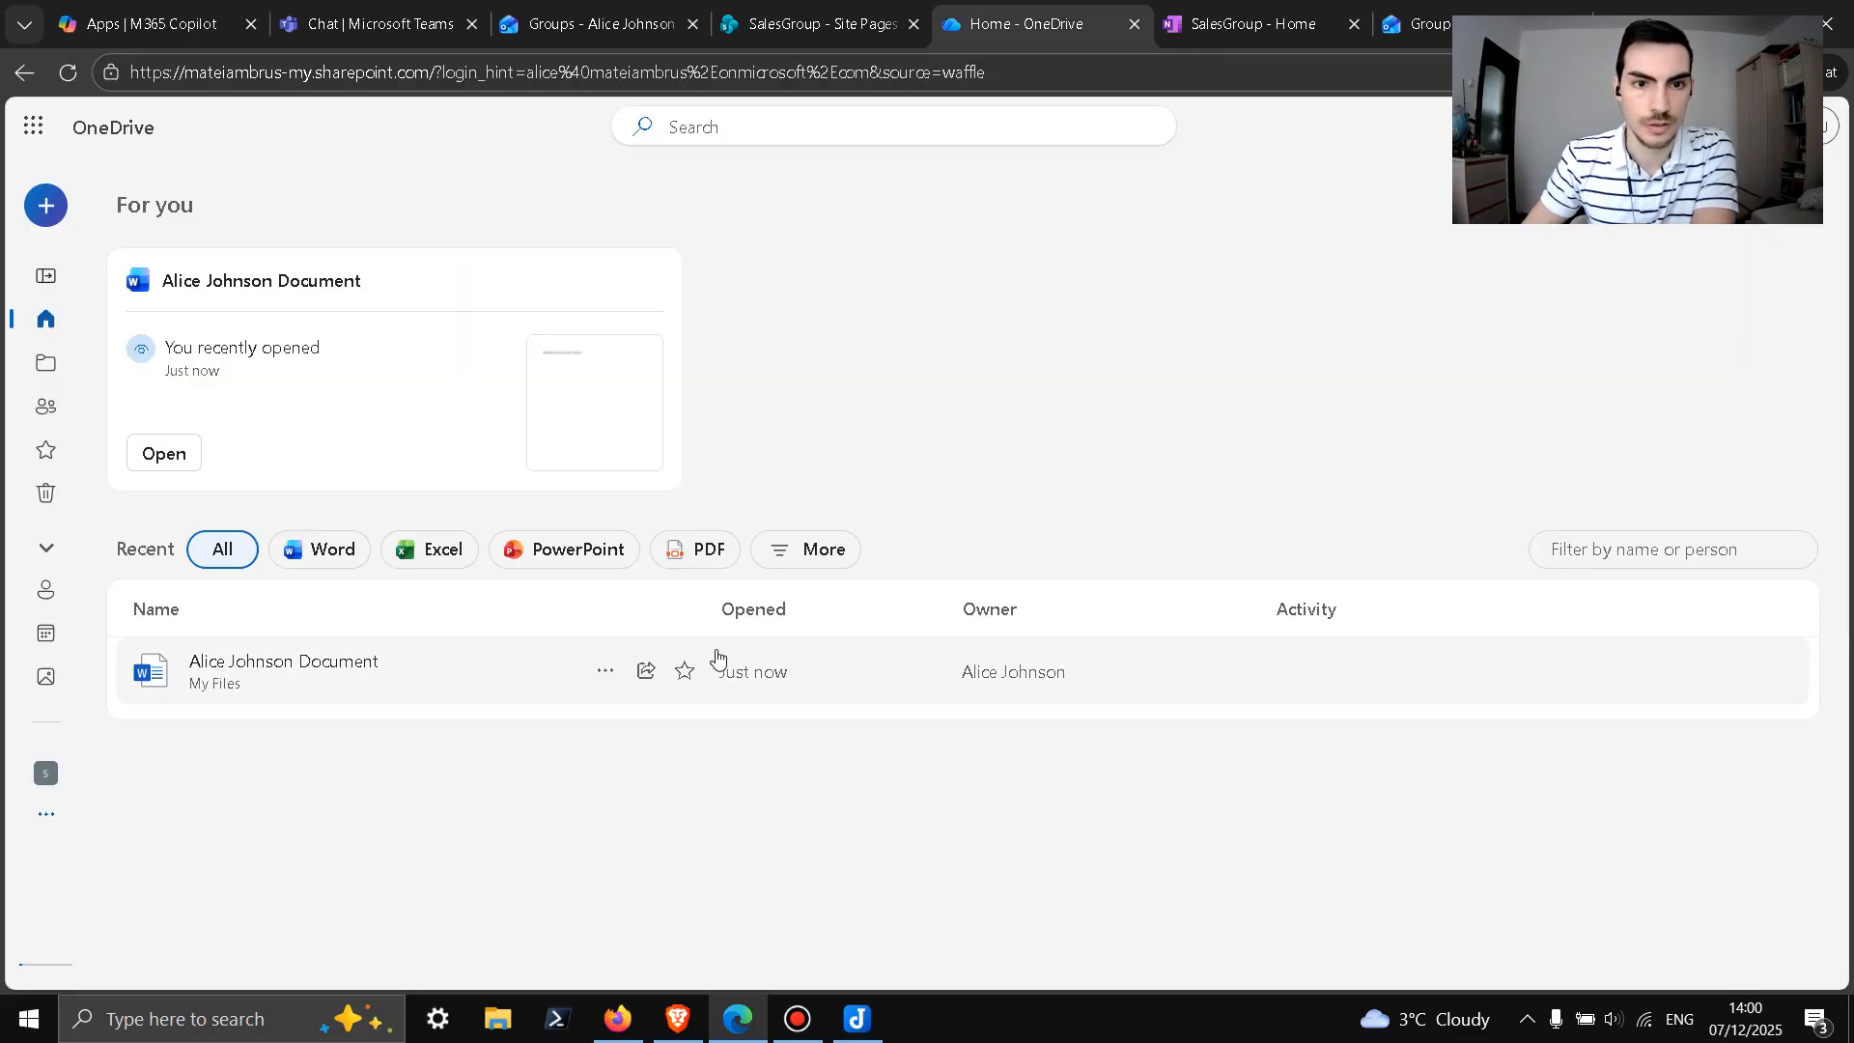
left_click(605, 673)
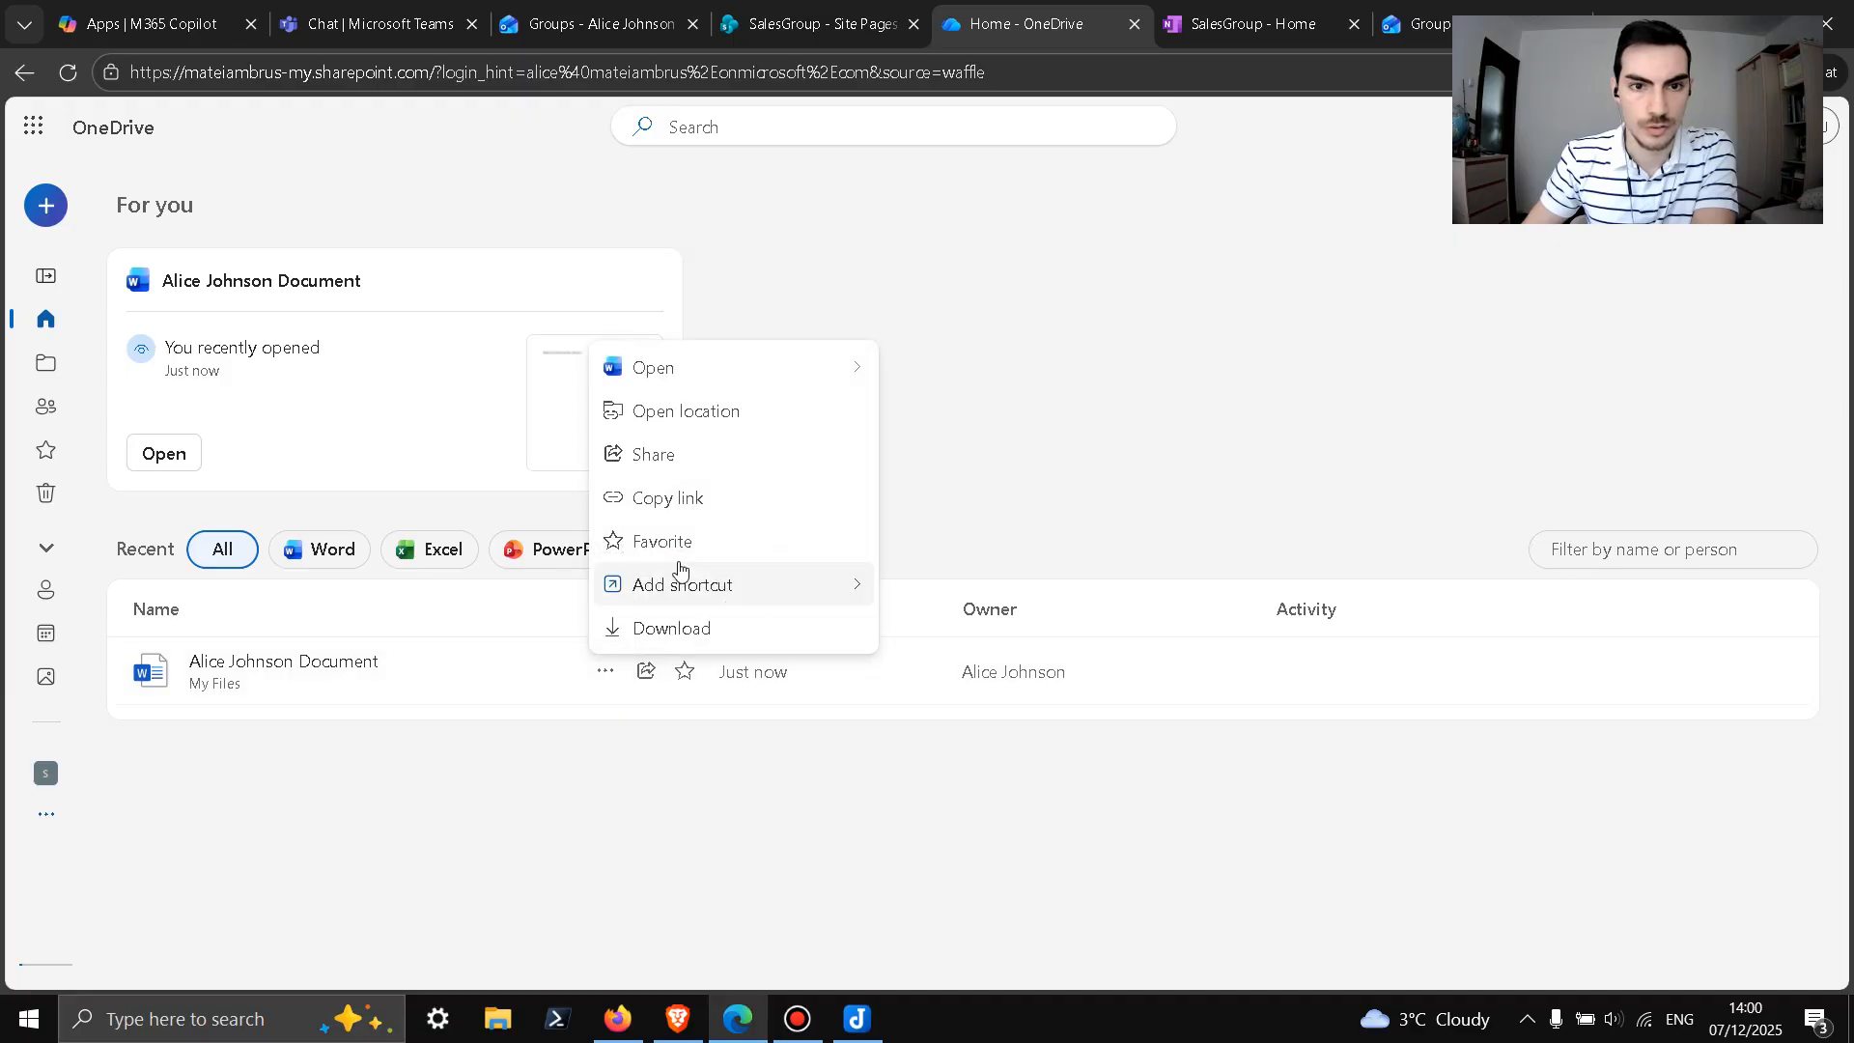
mouse_move(839, 572)
left_click(1152, 434)
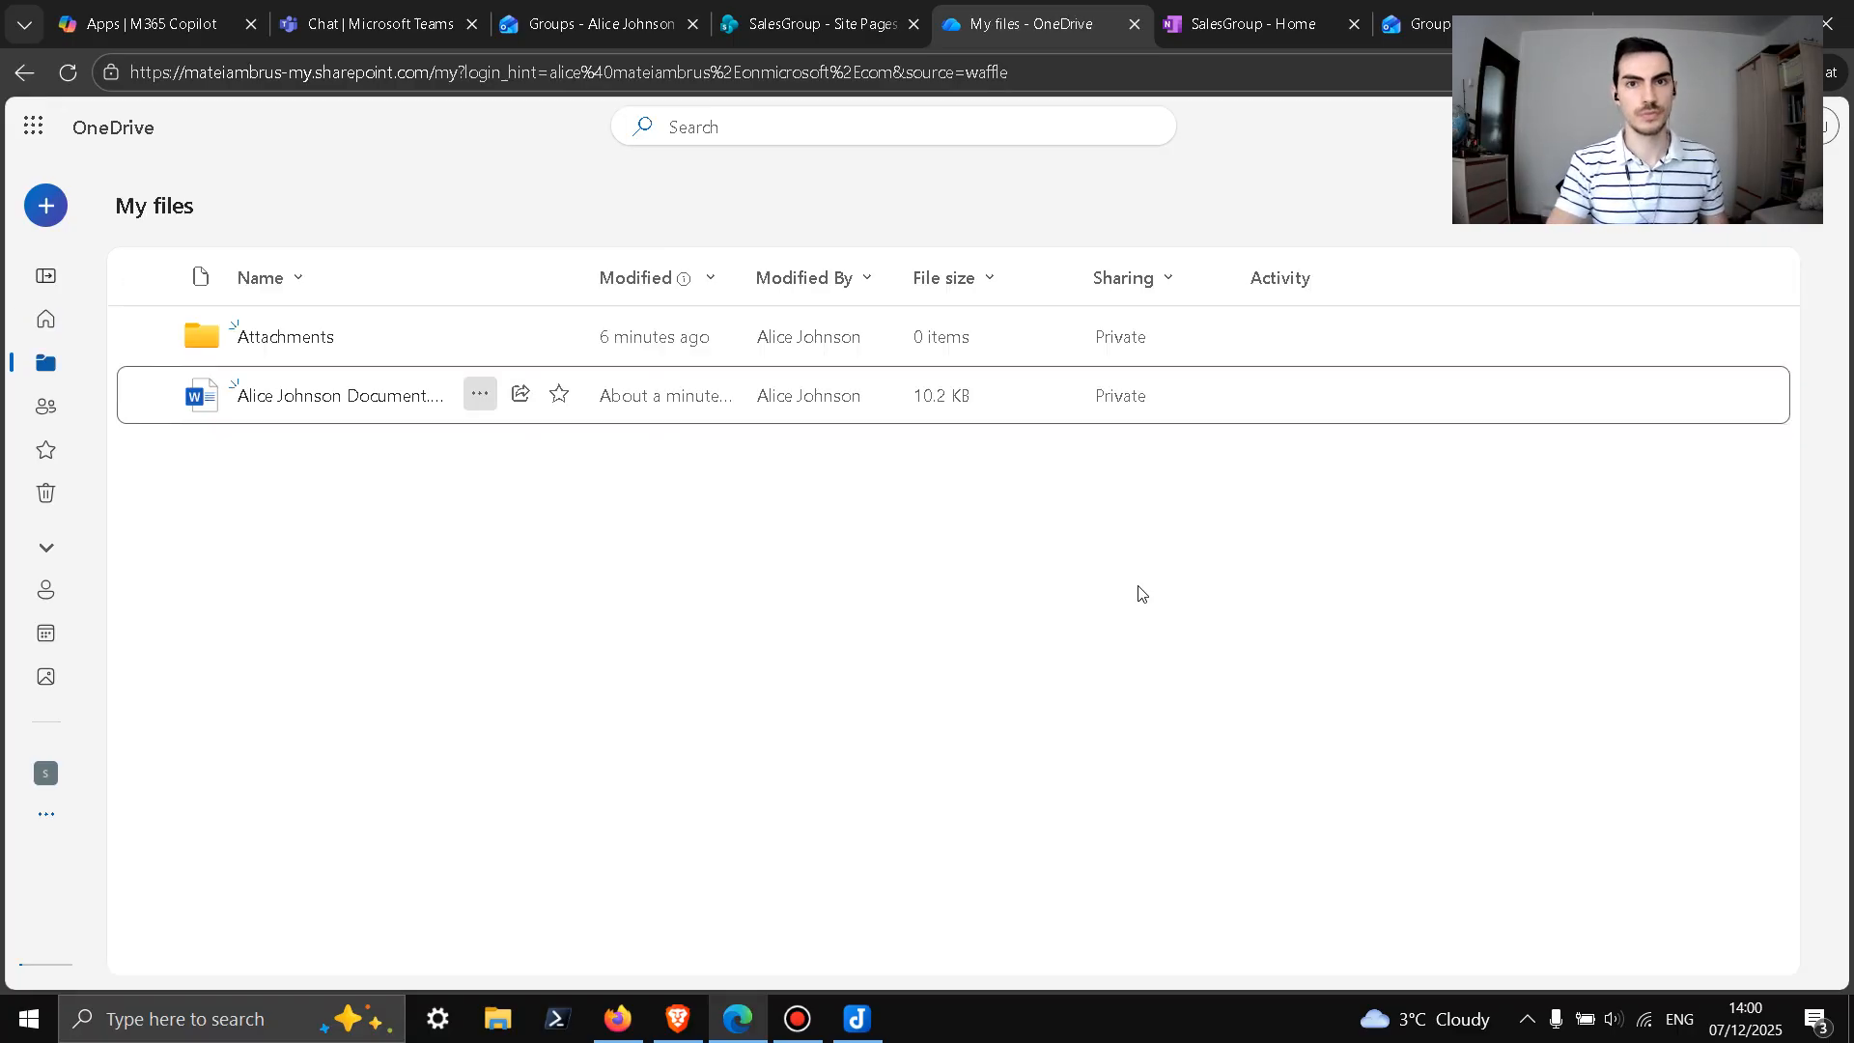
left_click(56, 337)
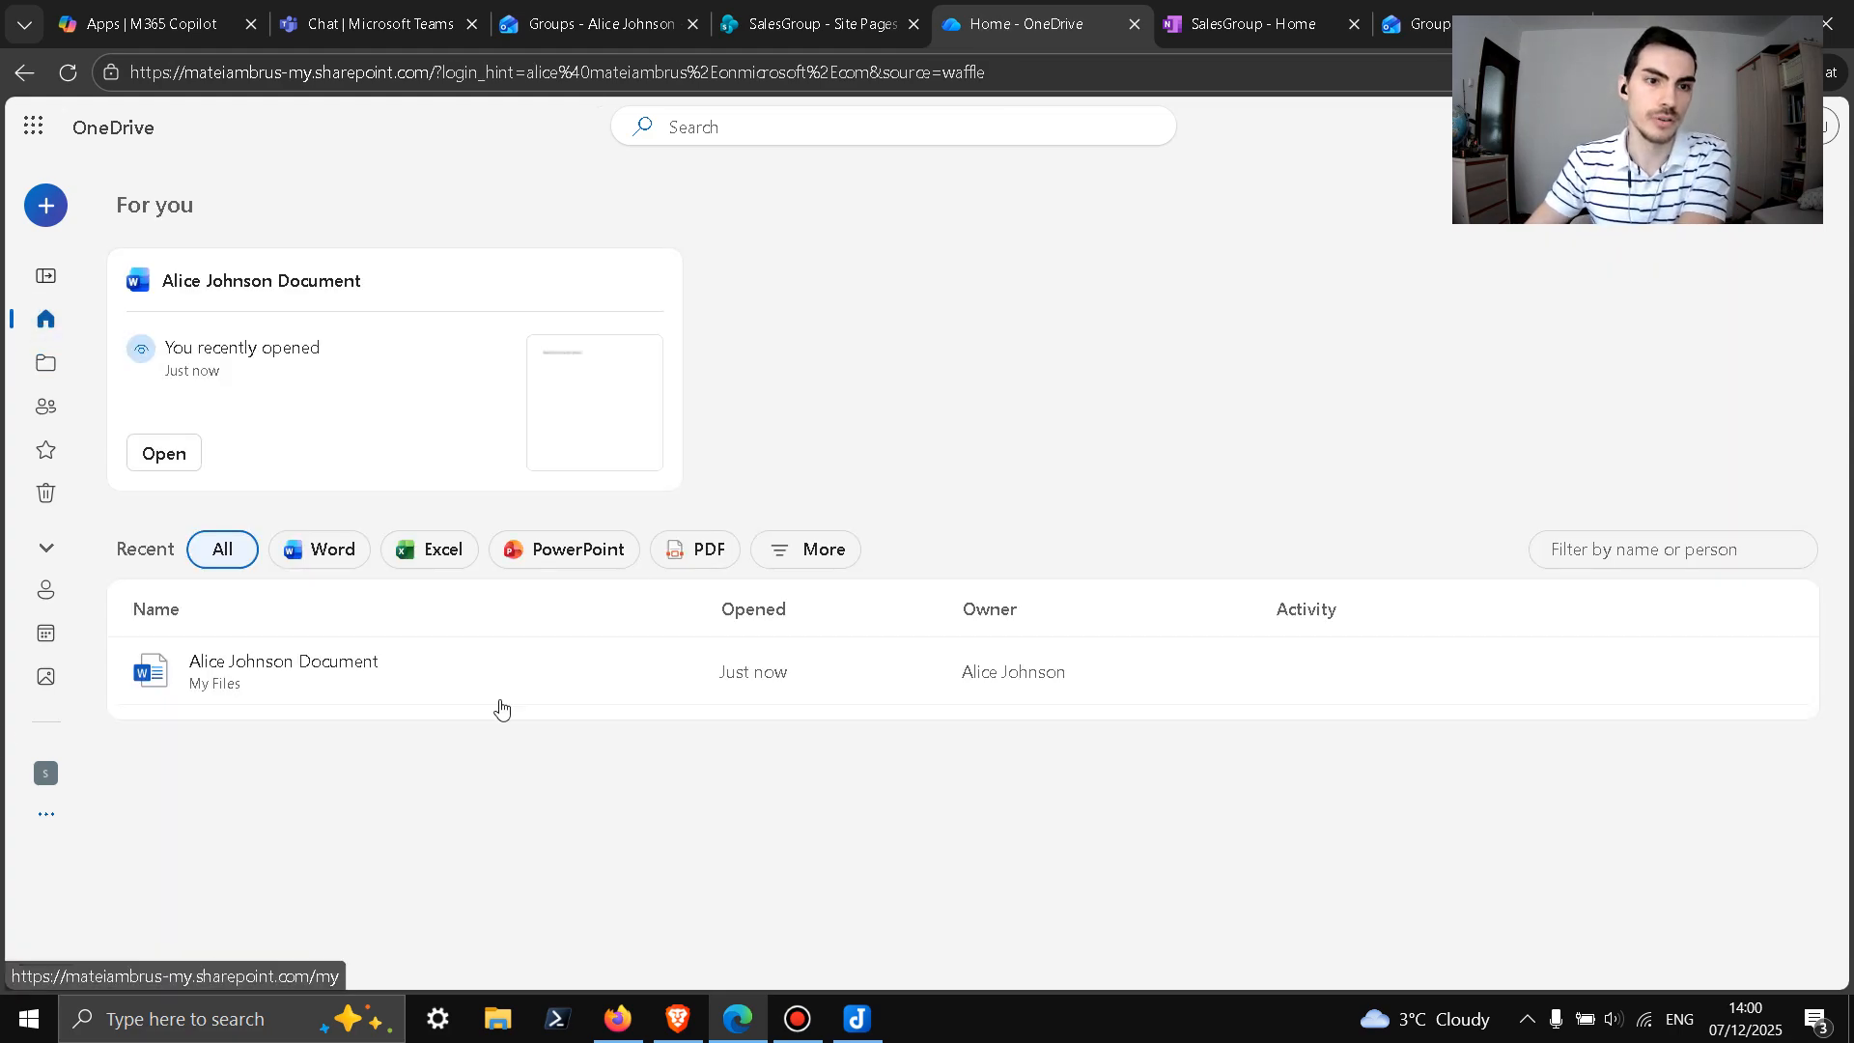
left_click(46, 367)
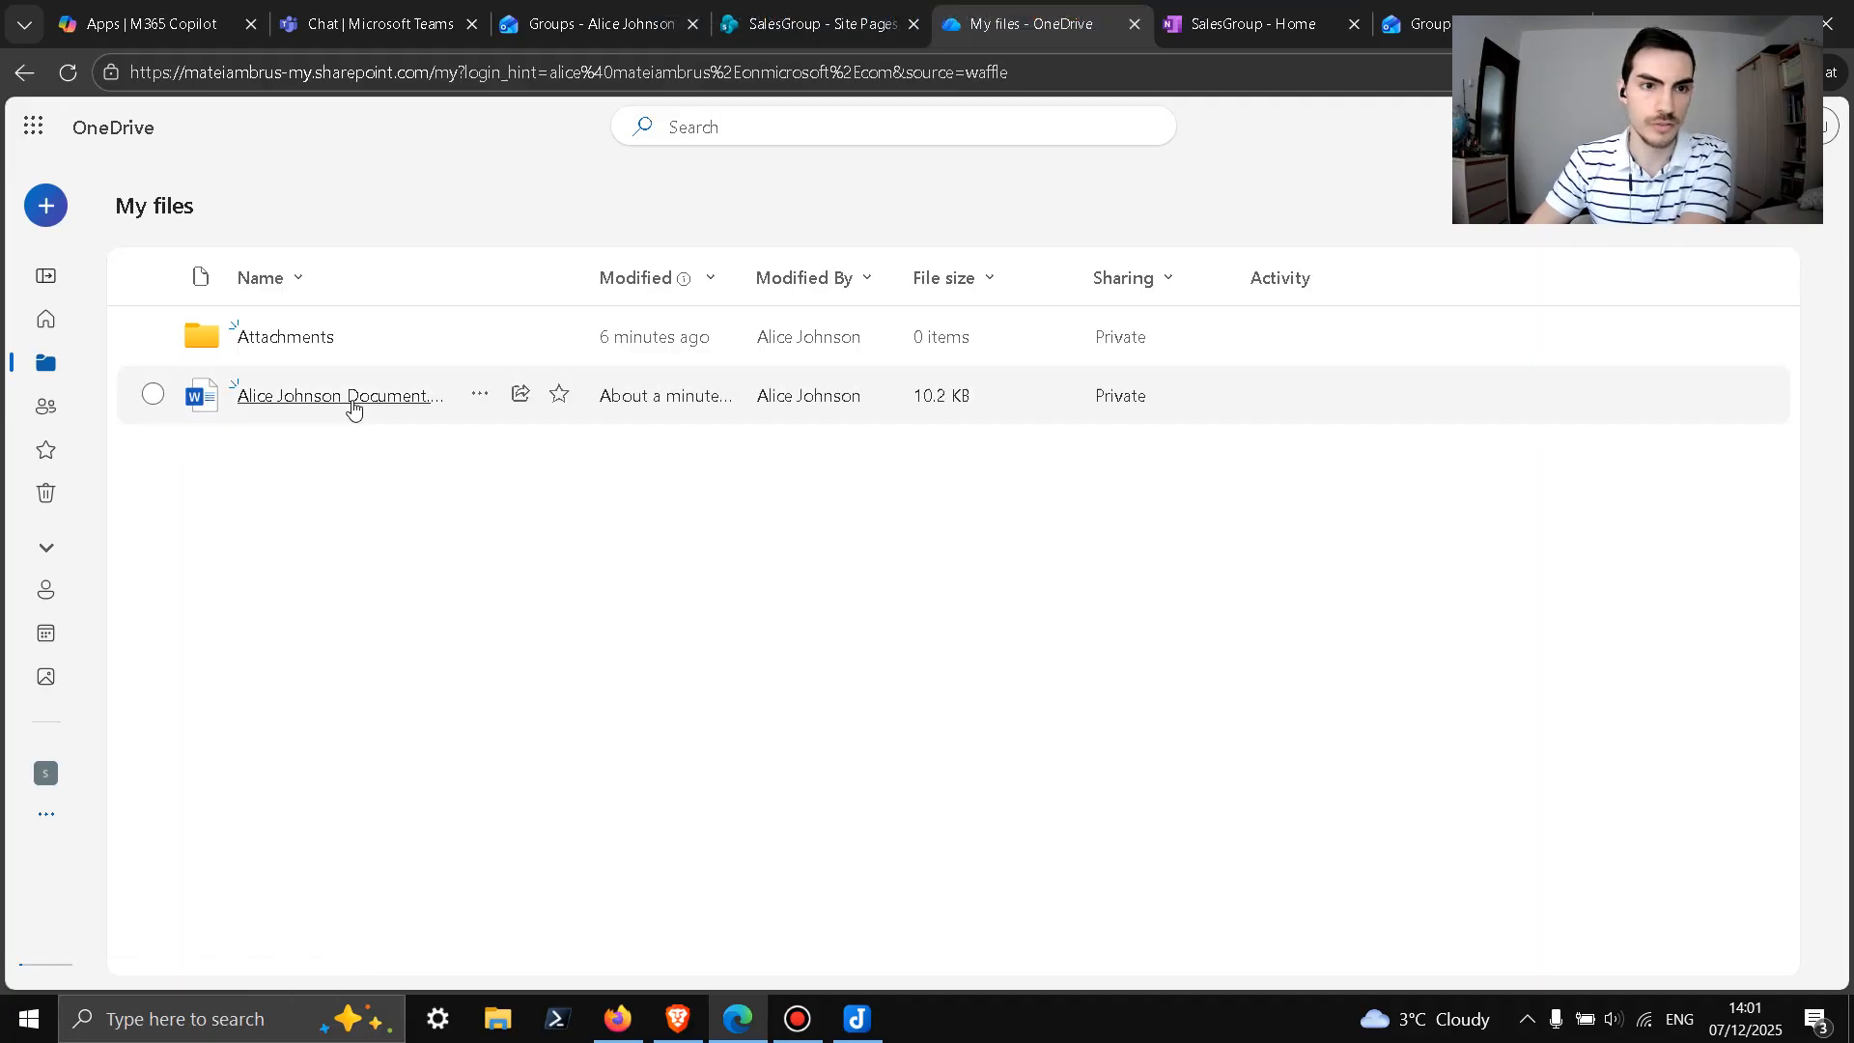
Step: Delete the renamed Word document from My files, confirm it in the Recycle bin, then go Home
left_click(480, 396)
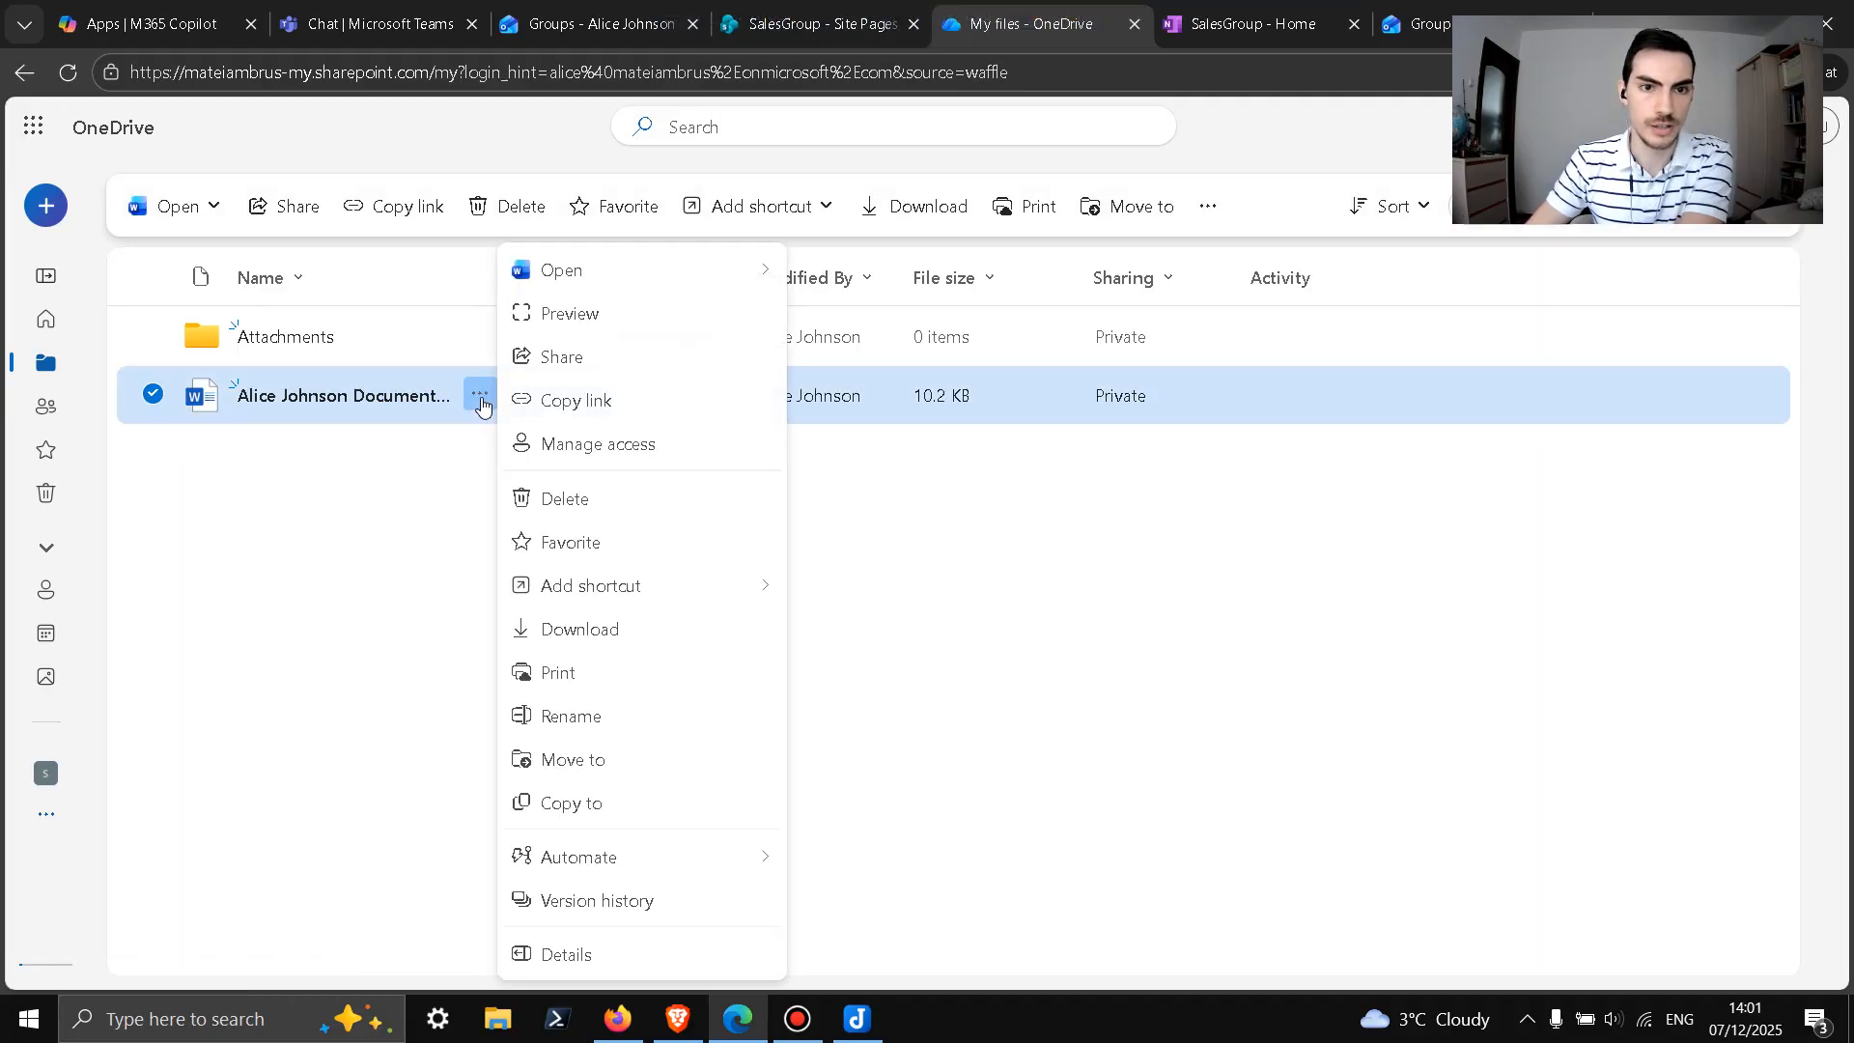
left_click(575, 510)
left_click(1010, 649)
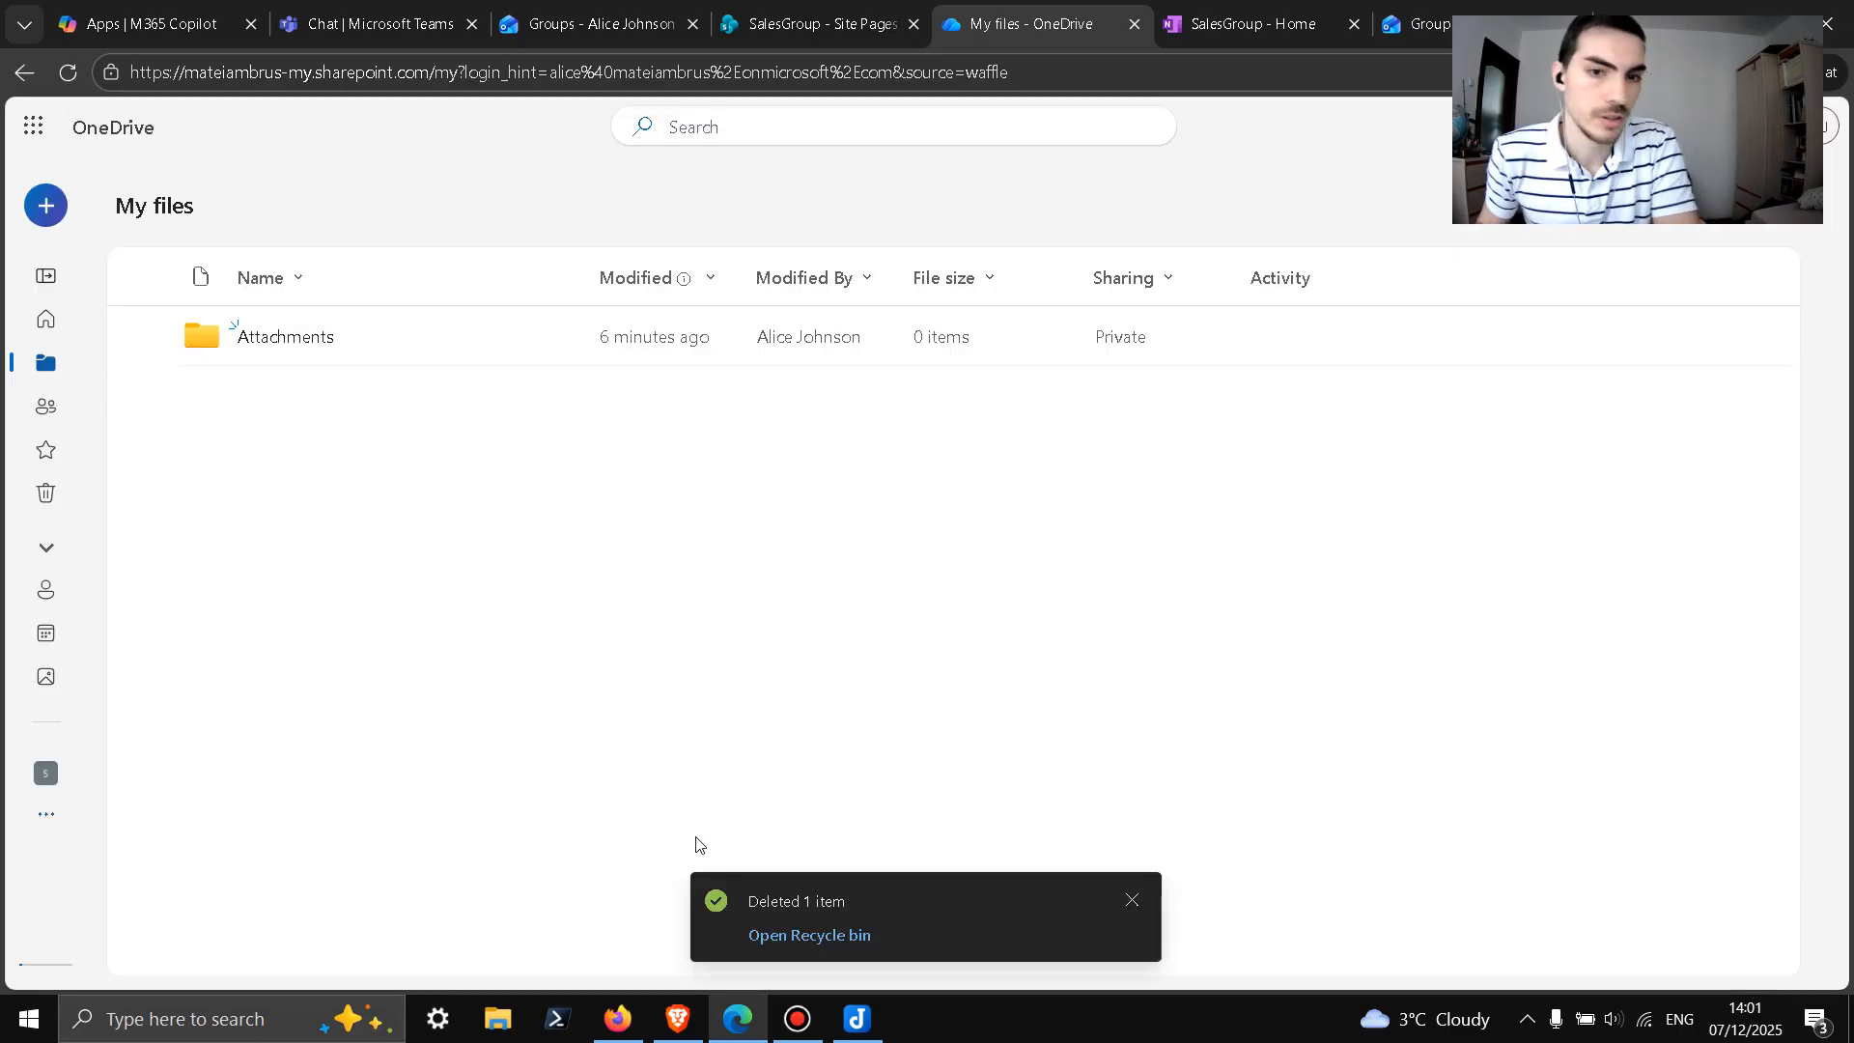
left_click(43, 493)
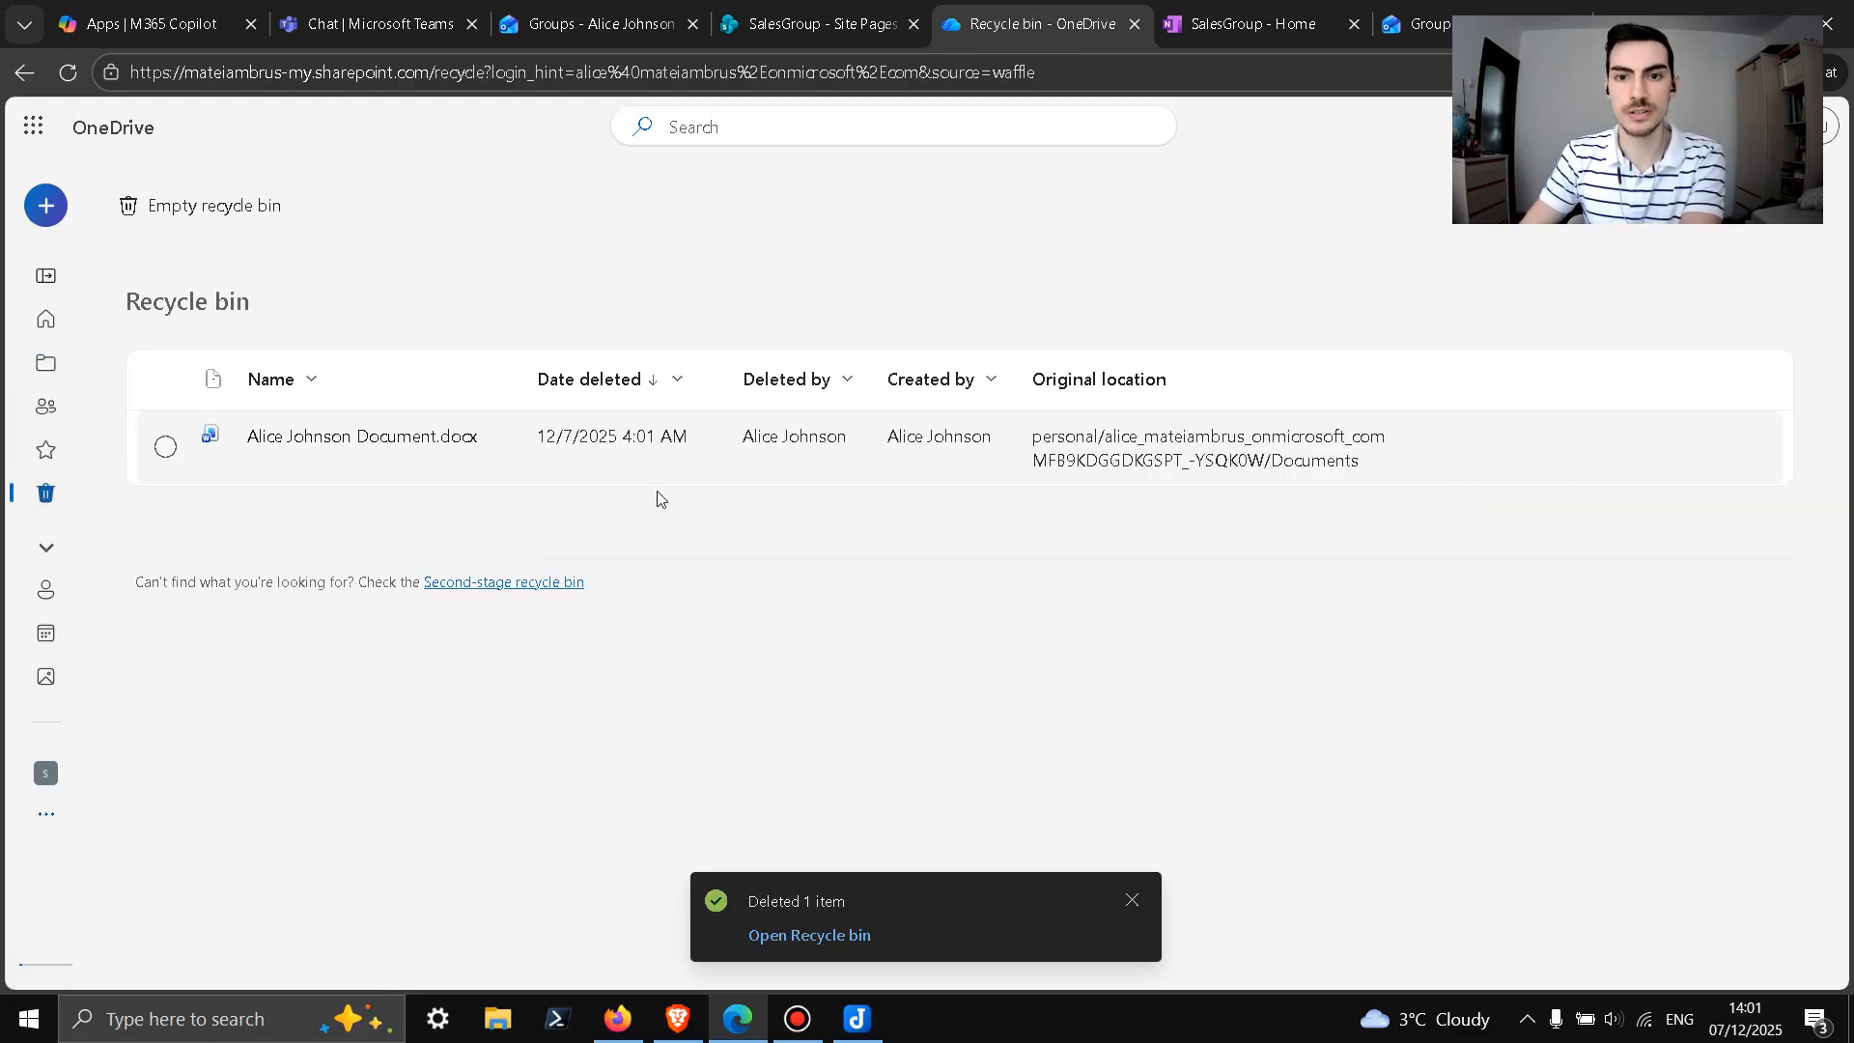
left_click(46, 321)
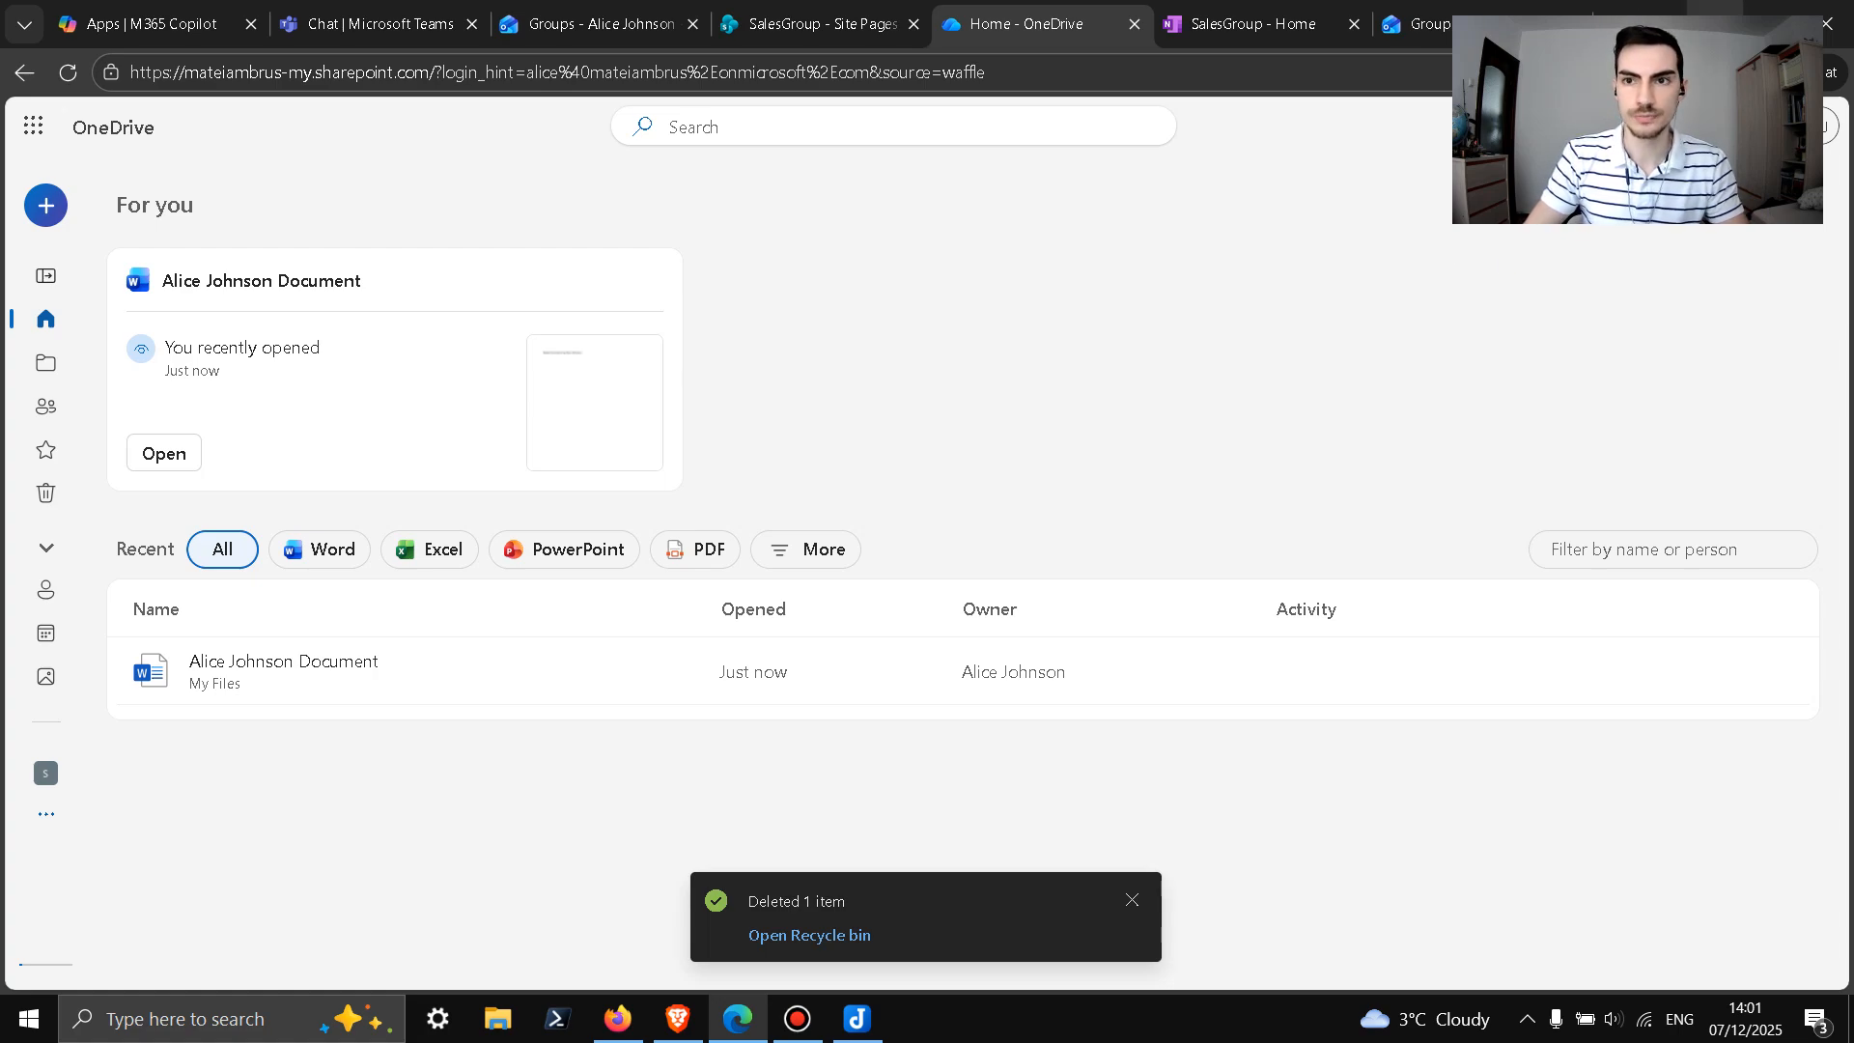
Step: Open the chosen user's account details from Active users in the admin center
left_click(623, 1025)
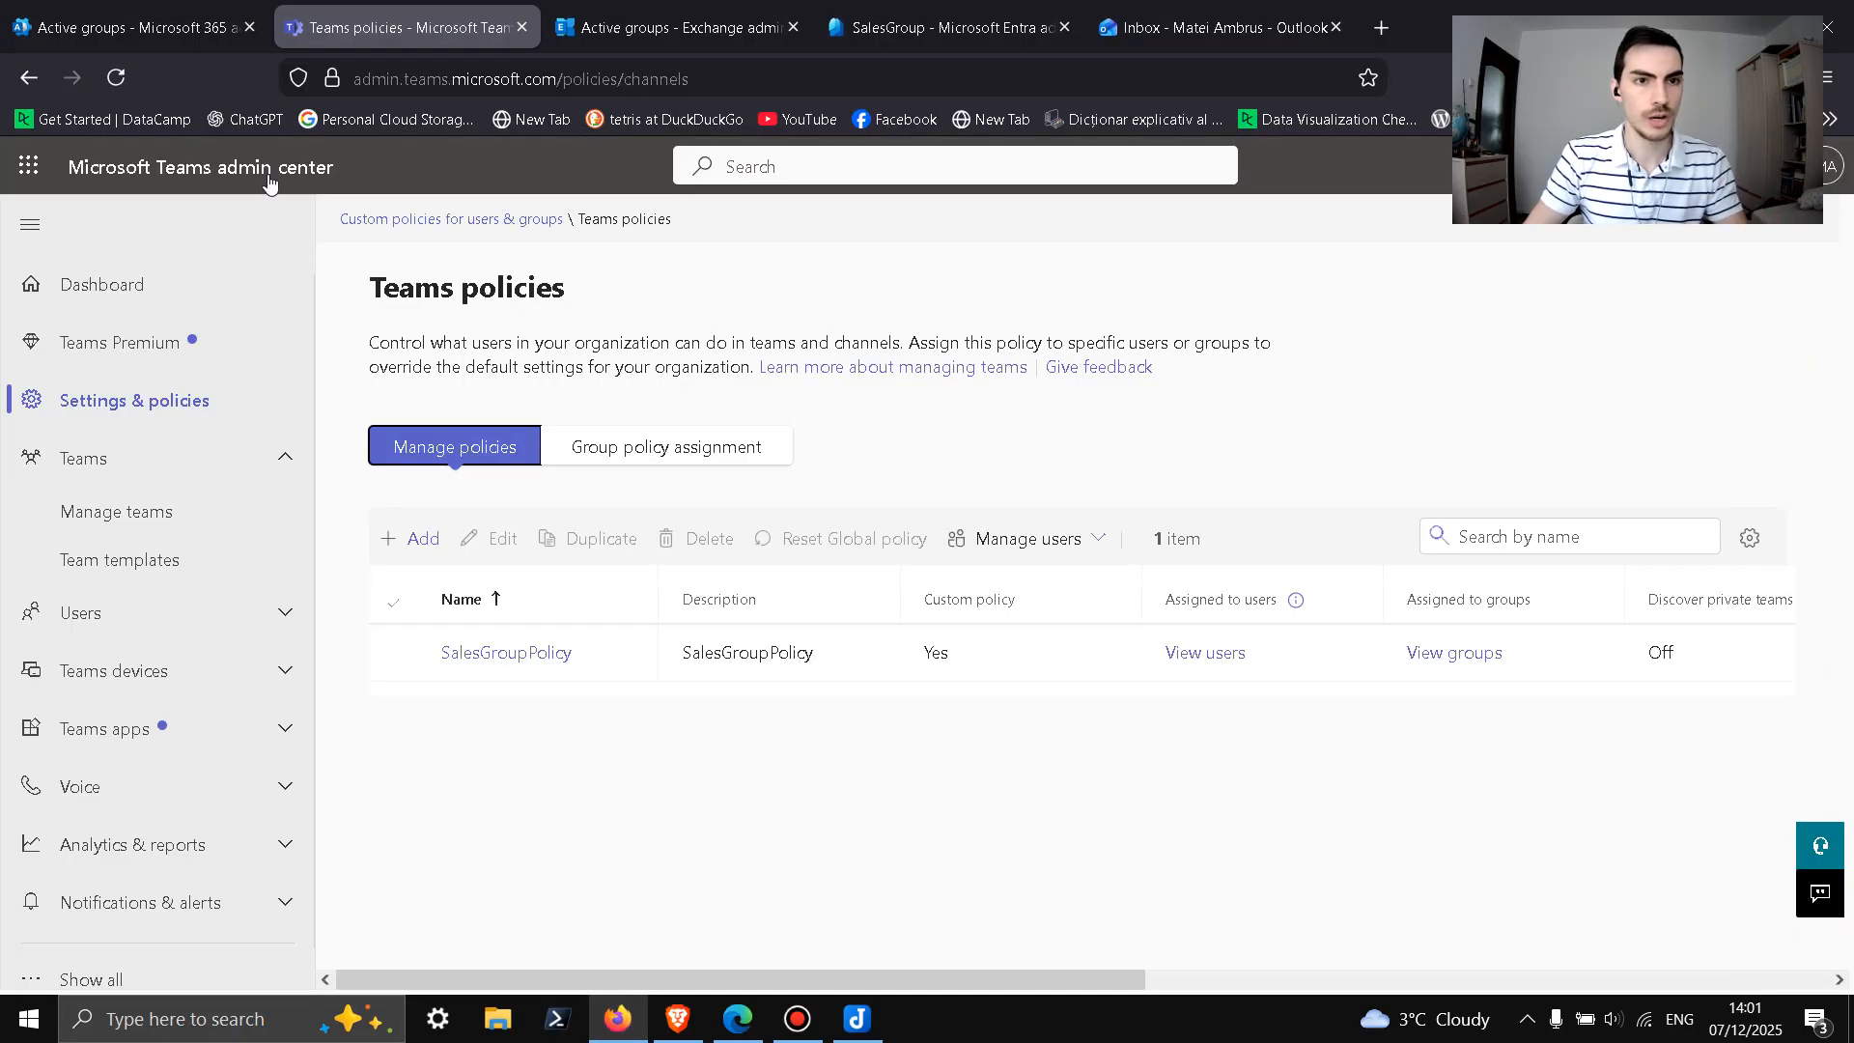
left_click(138, 16)
scroll(188, 579, "up", 4)
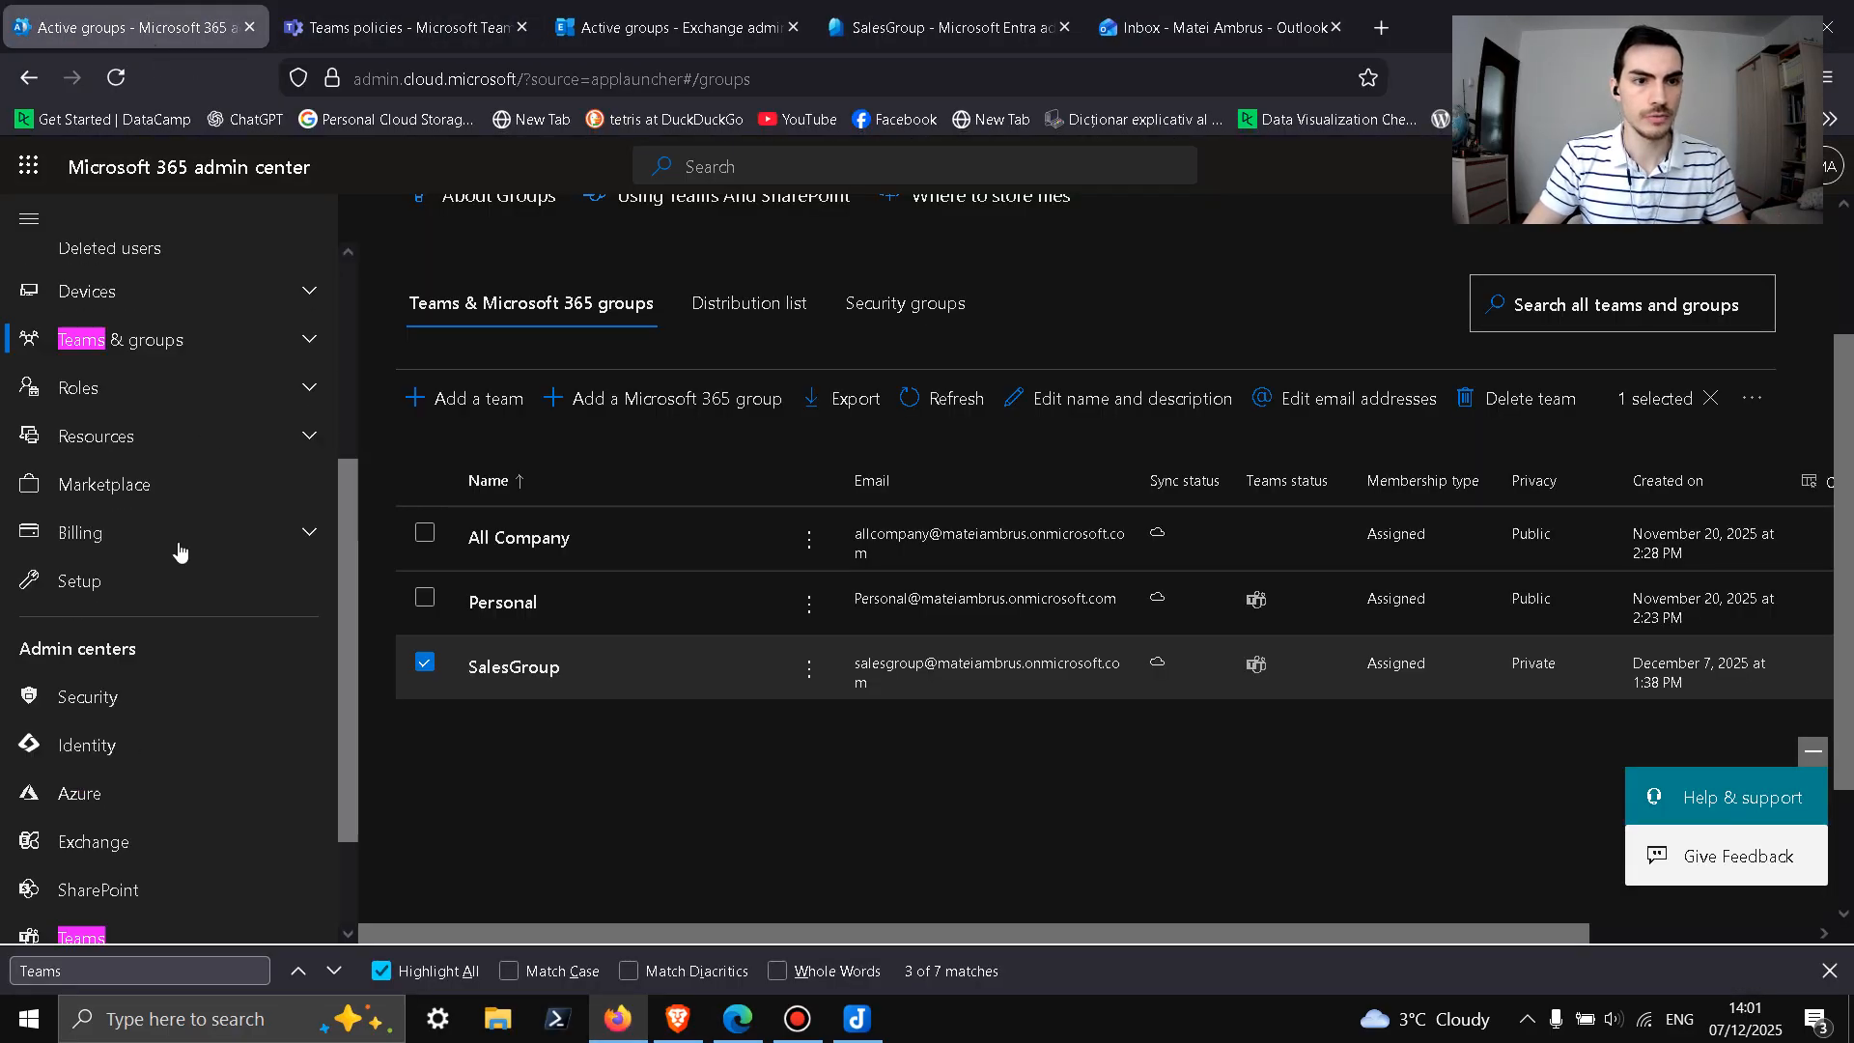
left_click(126, 462)
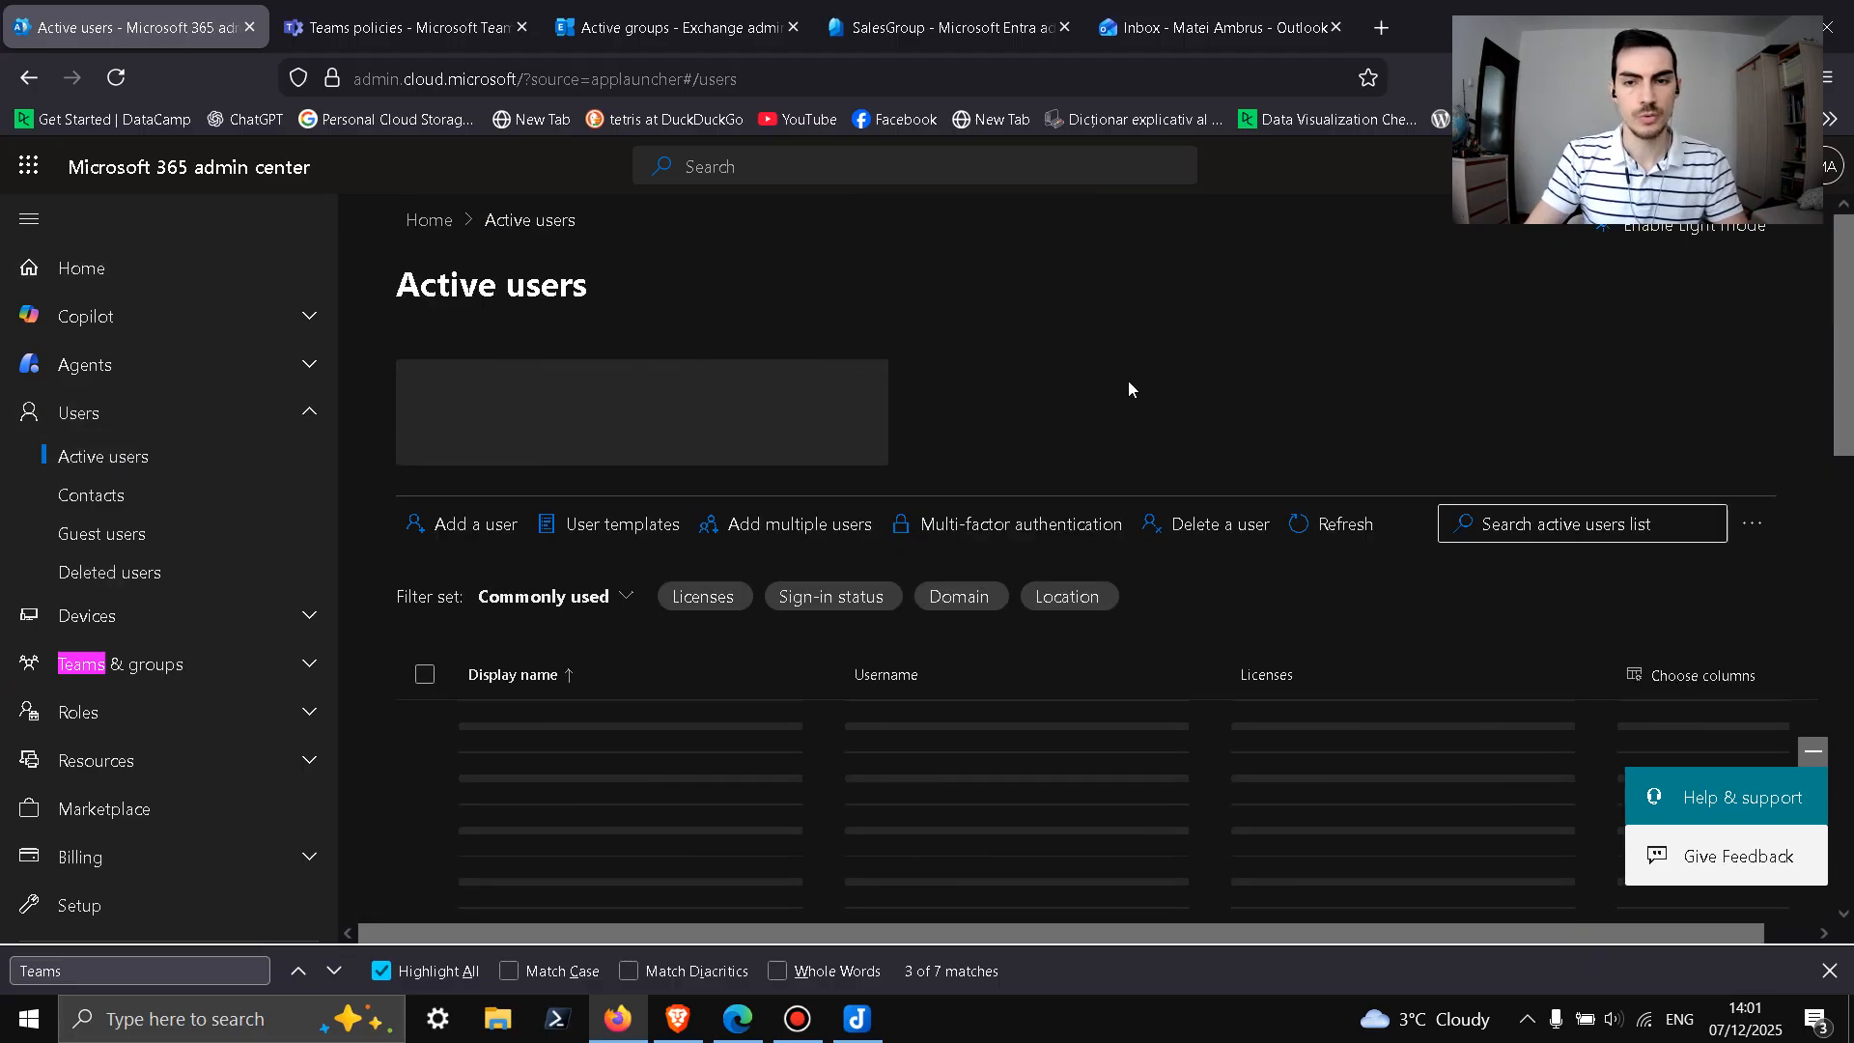
scroll(538, 637, "down", 2)
scroll(549, 599, "down", 2)
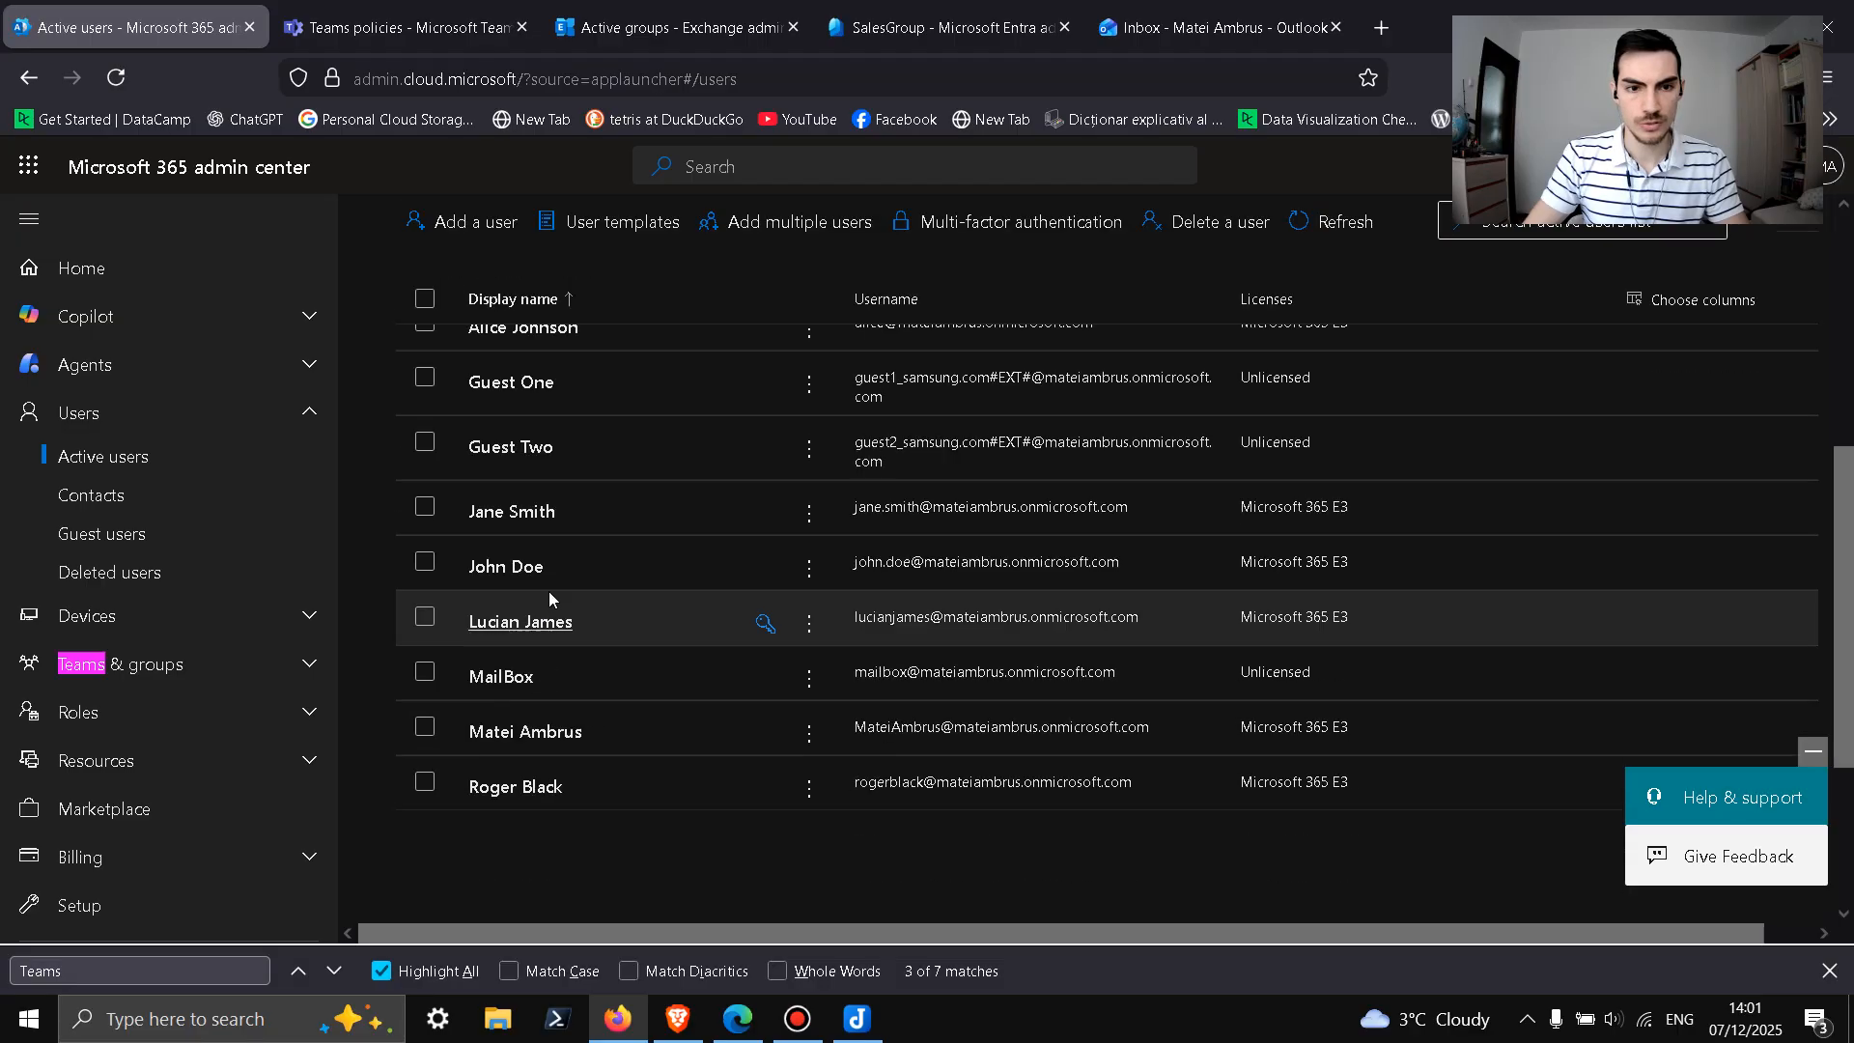
scroll(546, 517, "up", 2)
left_click(537, 490)
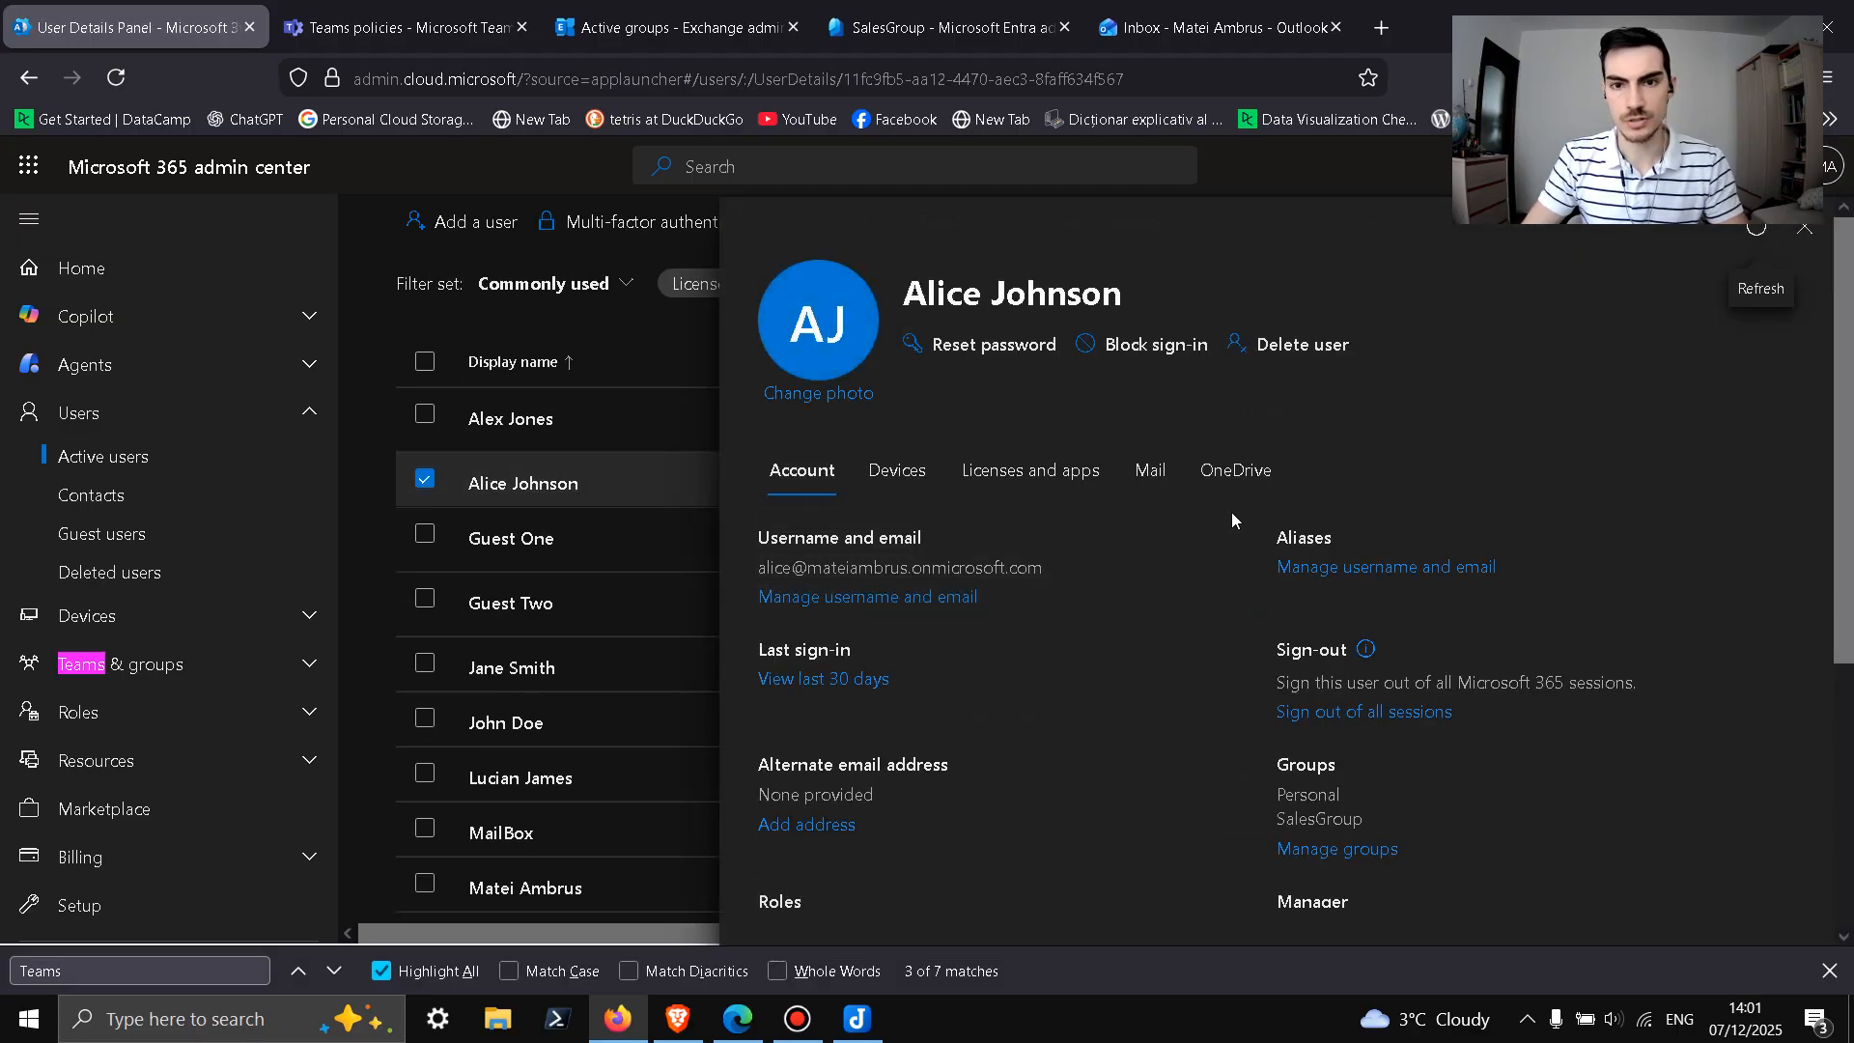
Step: On the user's OneDrive tab, create a link to access their files
left_click(1235, 468)
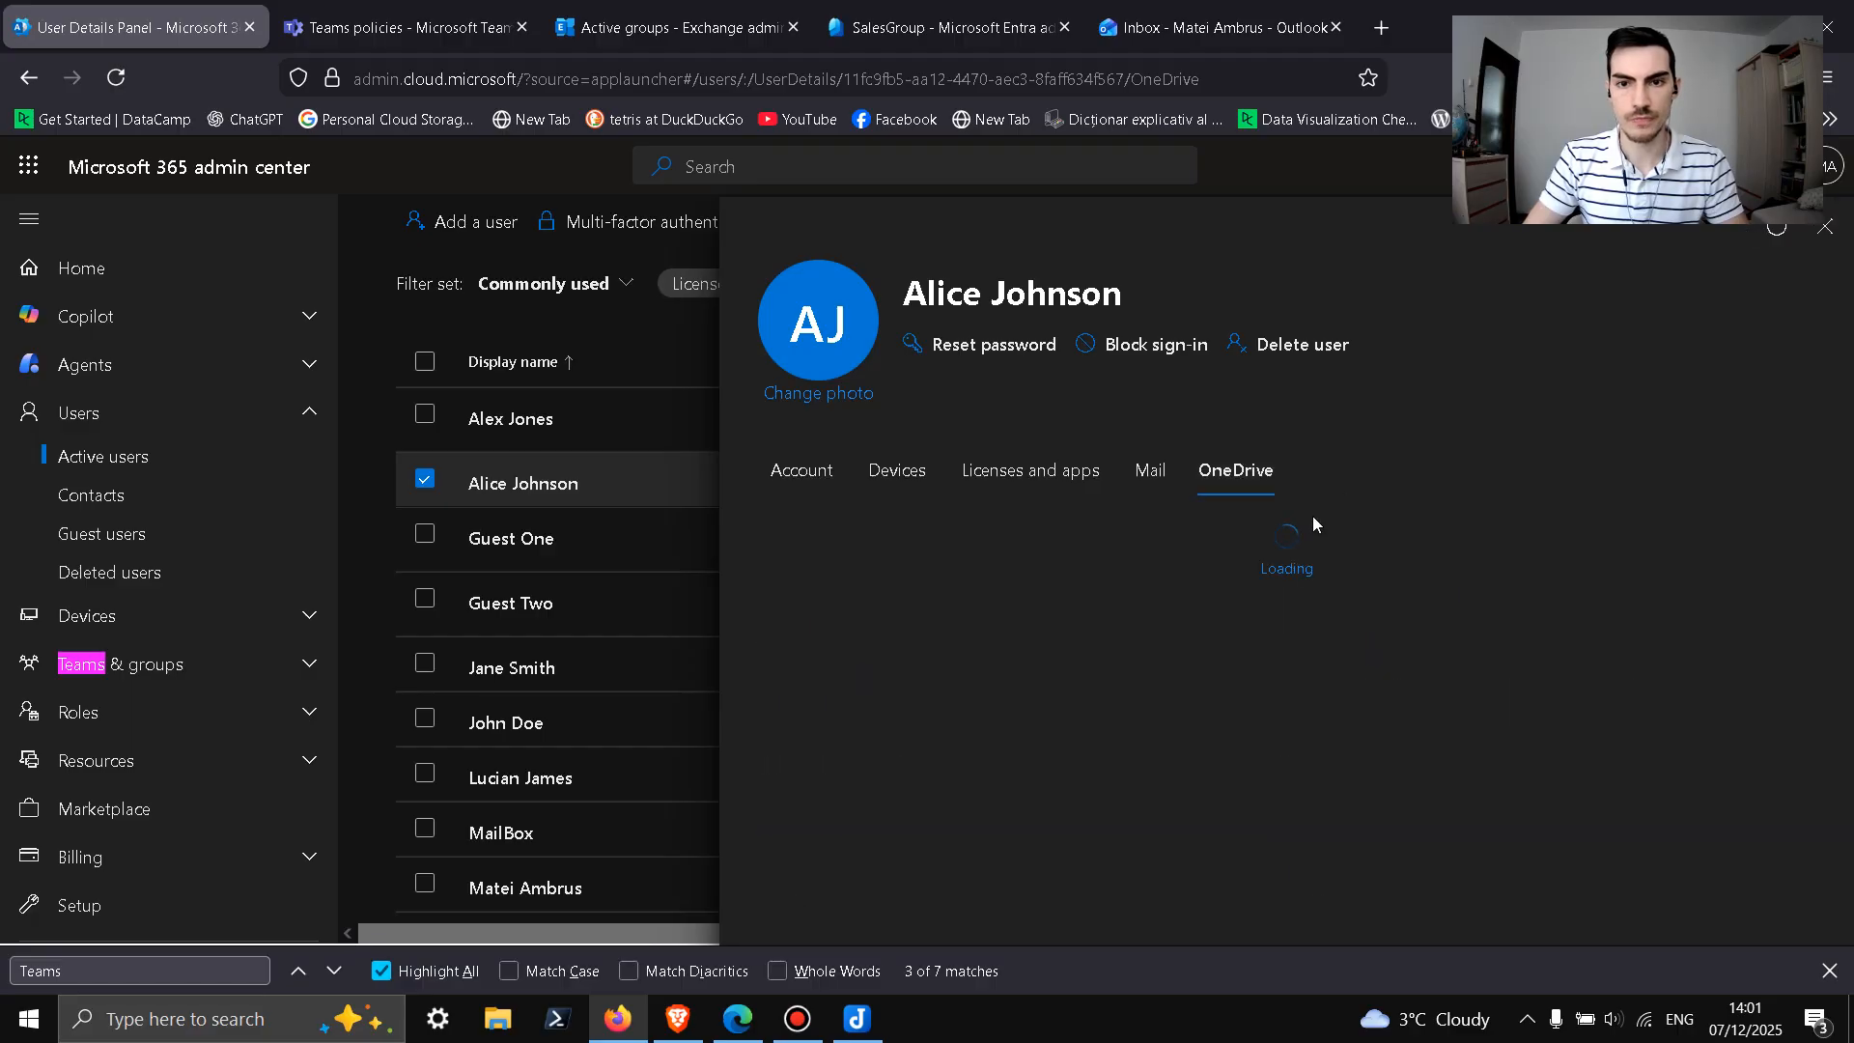
scroll(777, 465, "down", 1)
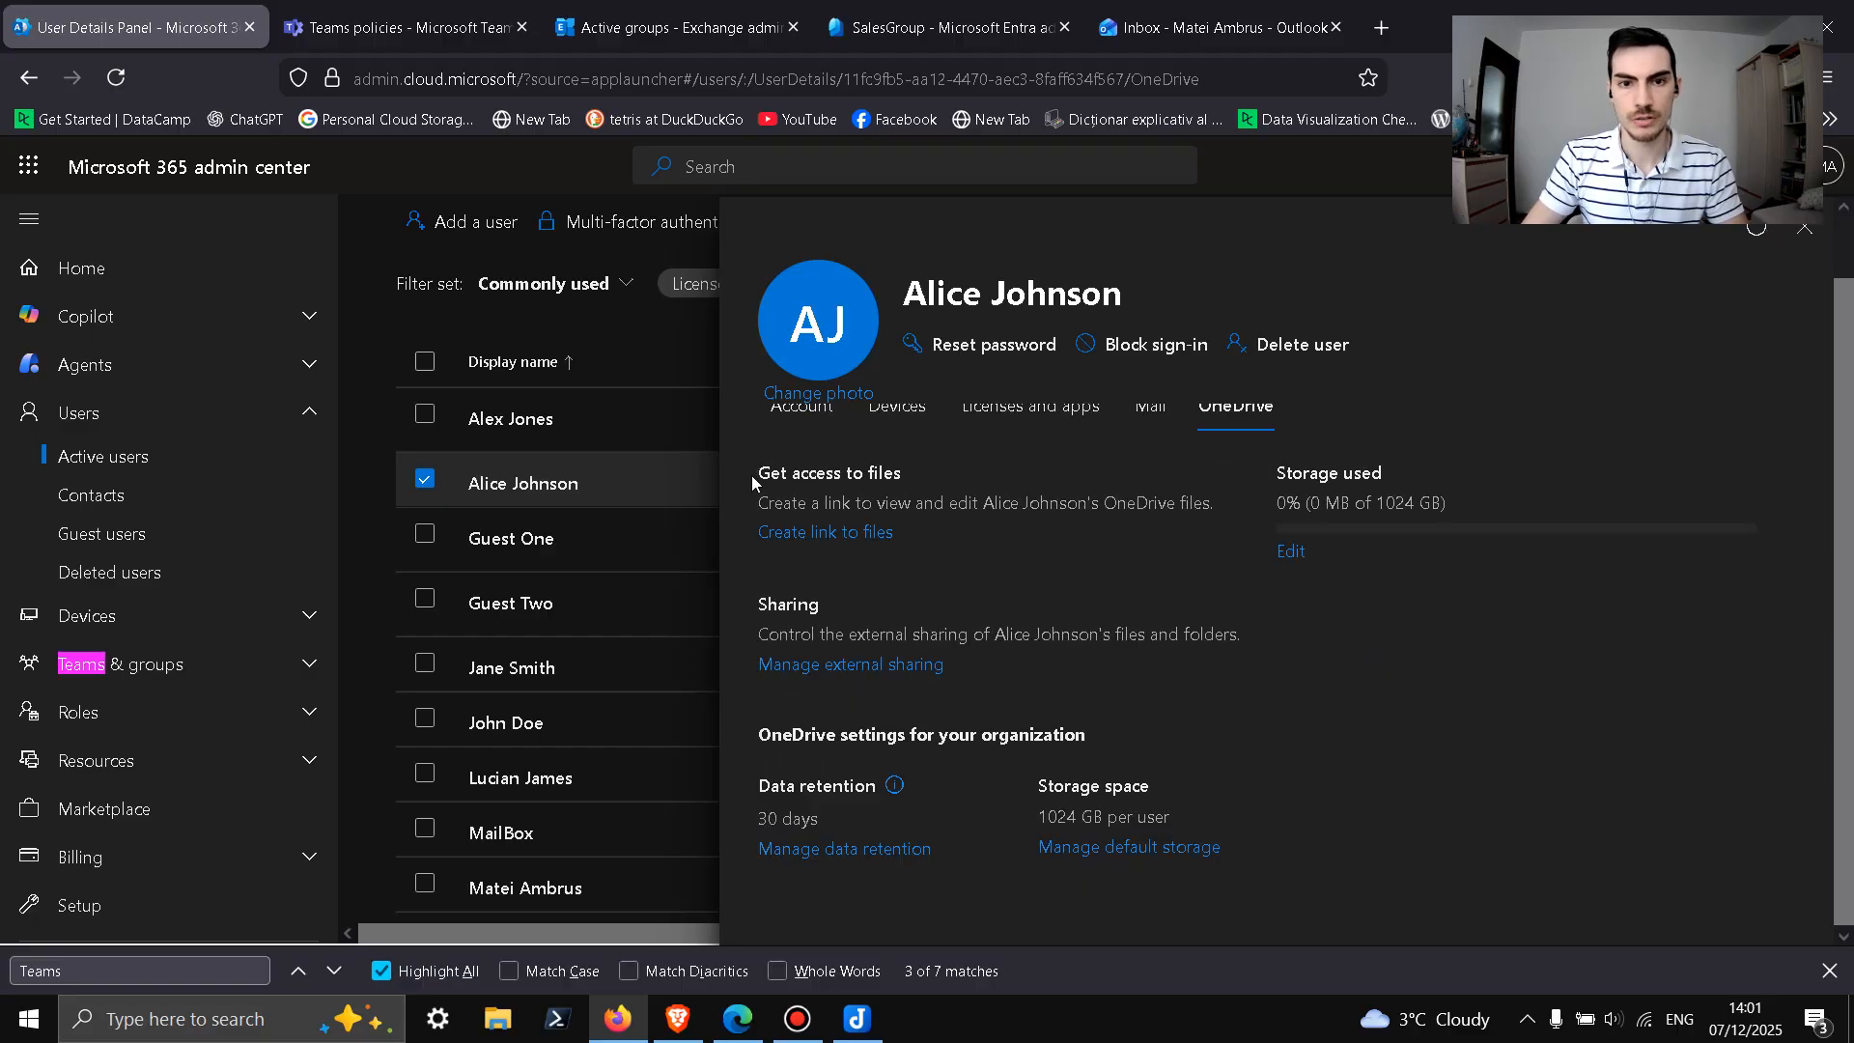
left_click_drag(751, 475, 882, 480)
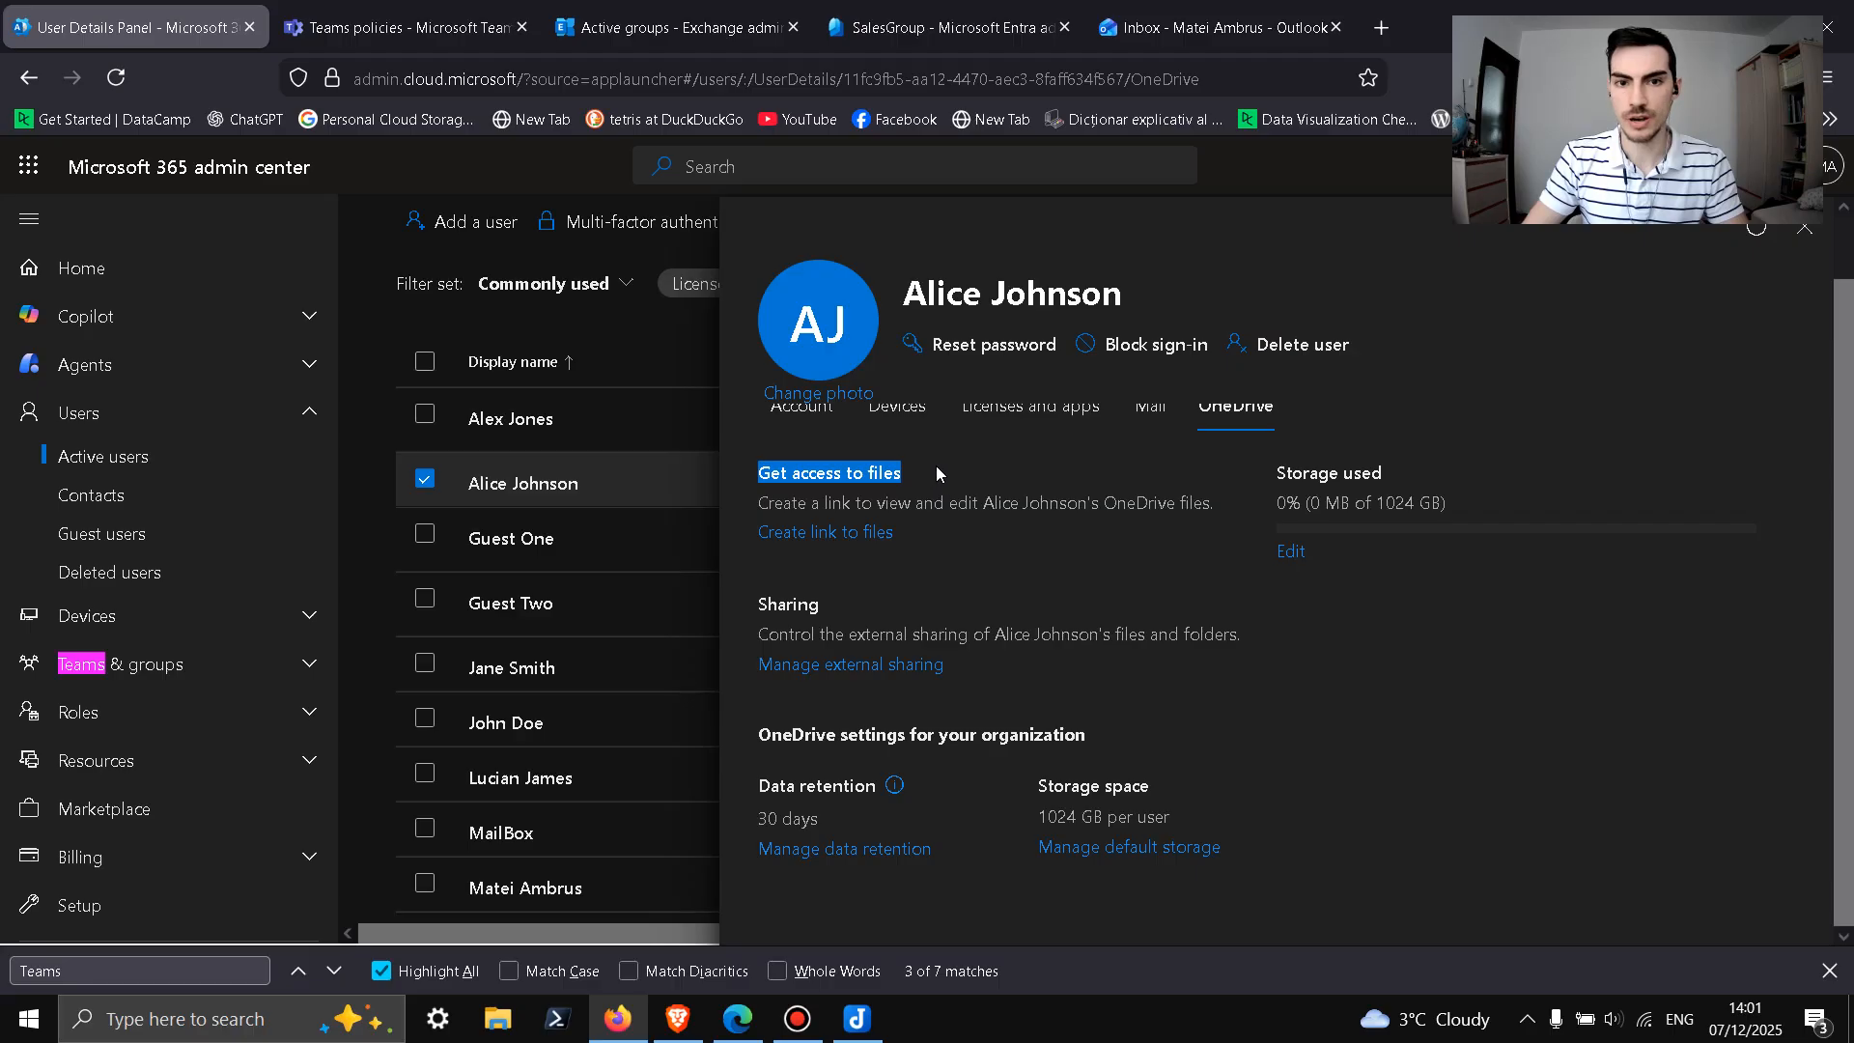
left_click(825, 532)
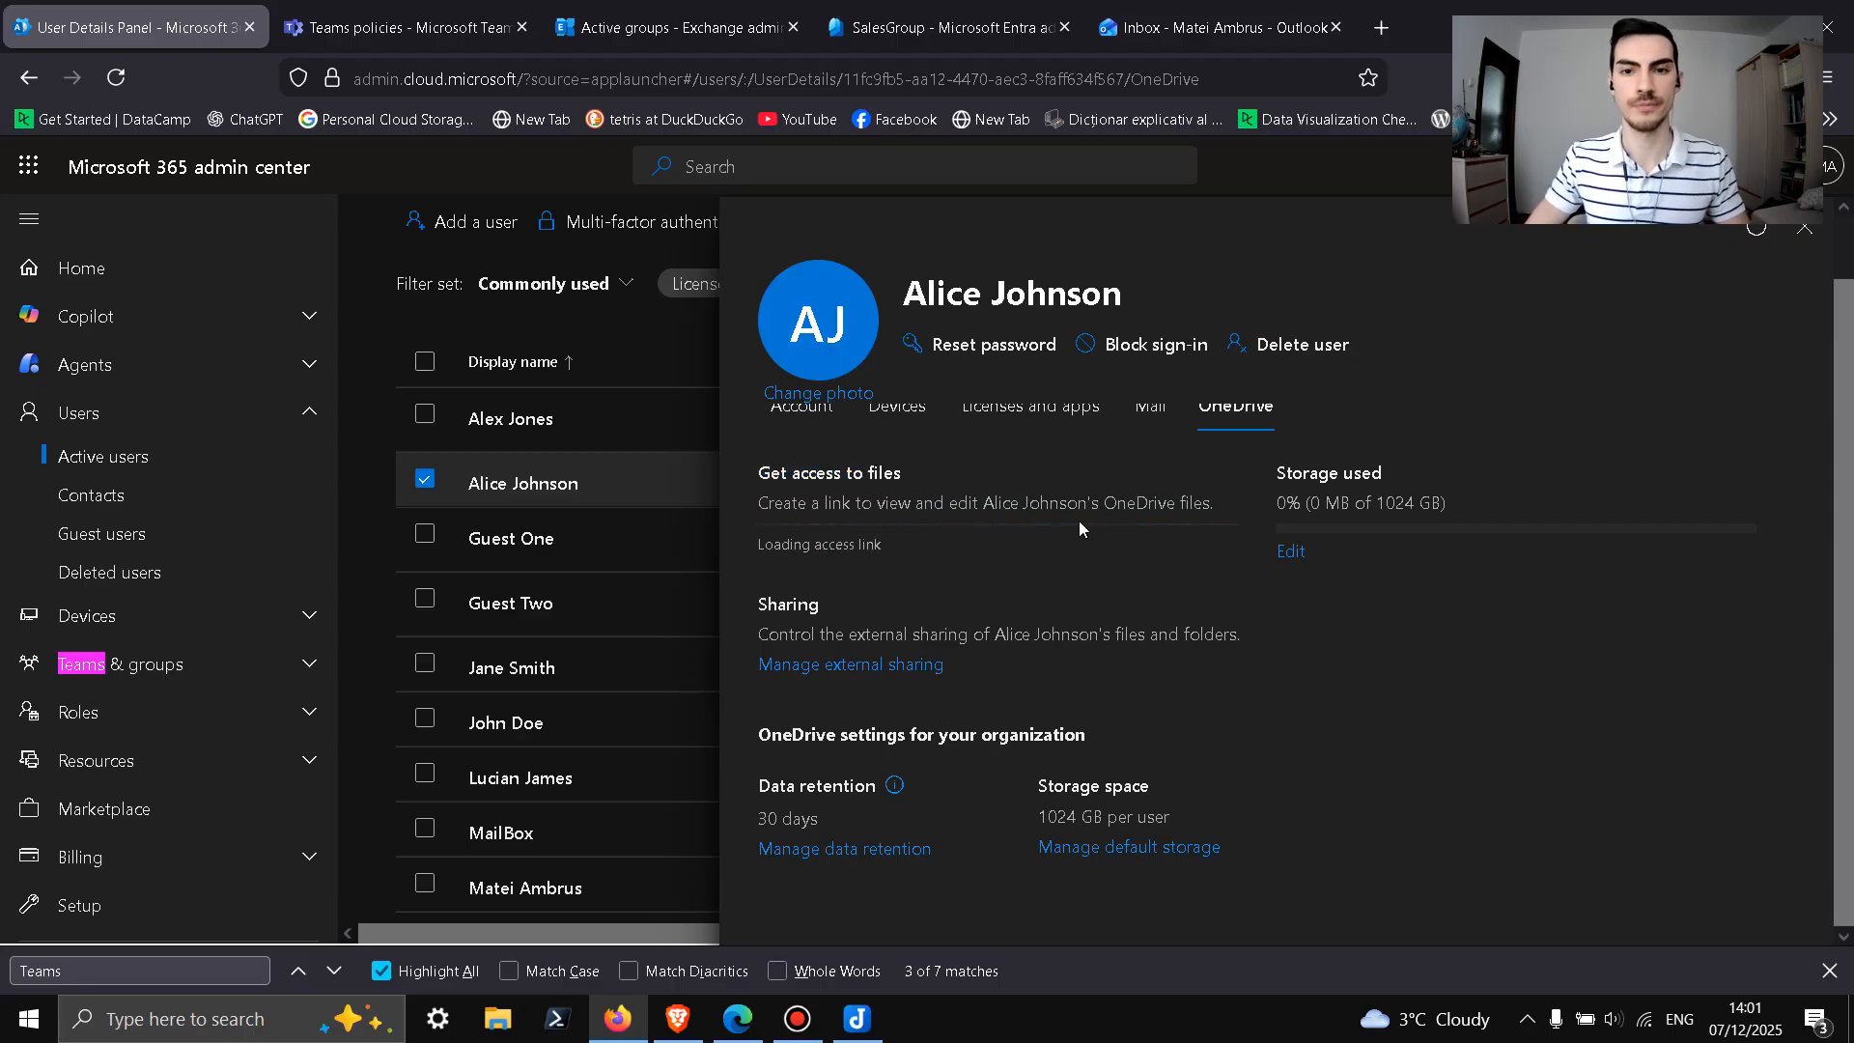
Step: Open the user's OneDrive through the generated link, then return to the User Details tab
left_click(883, 560)
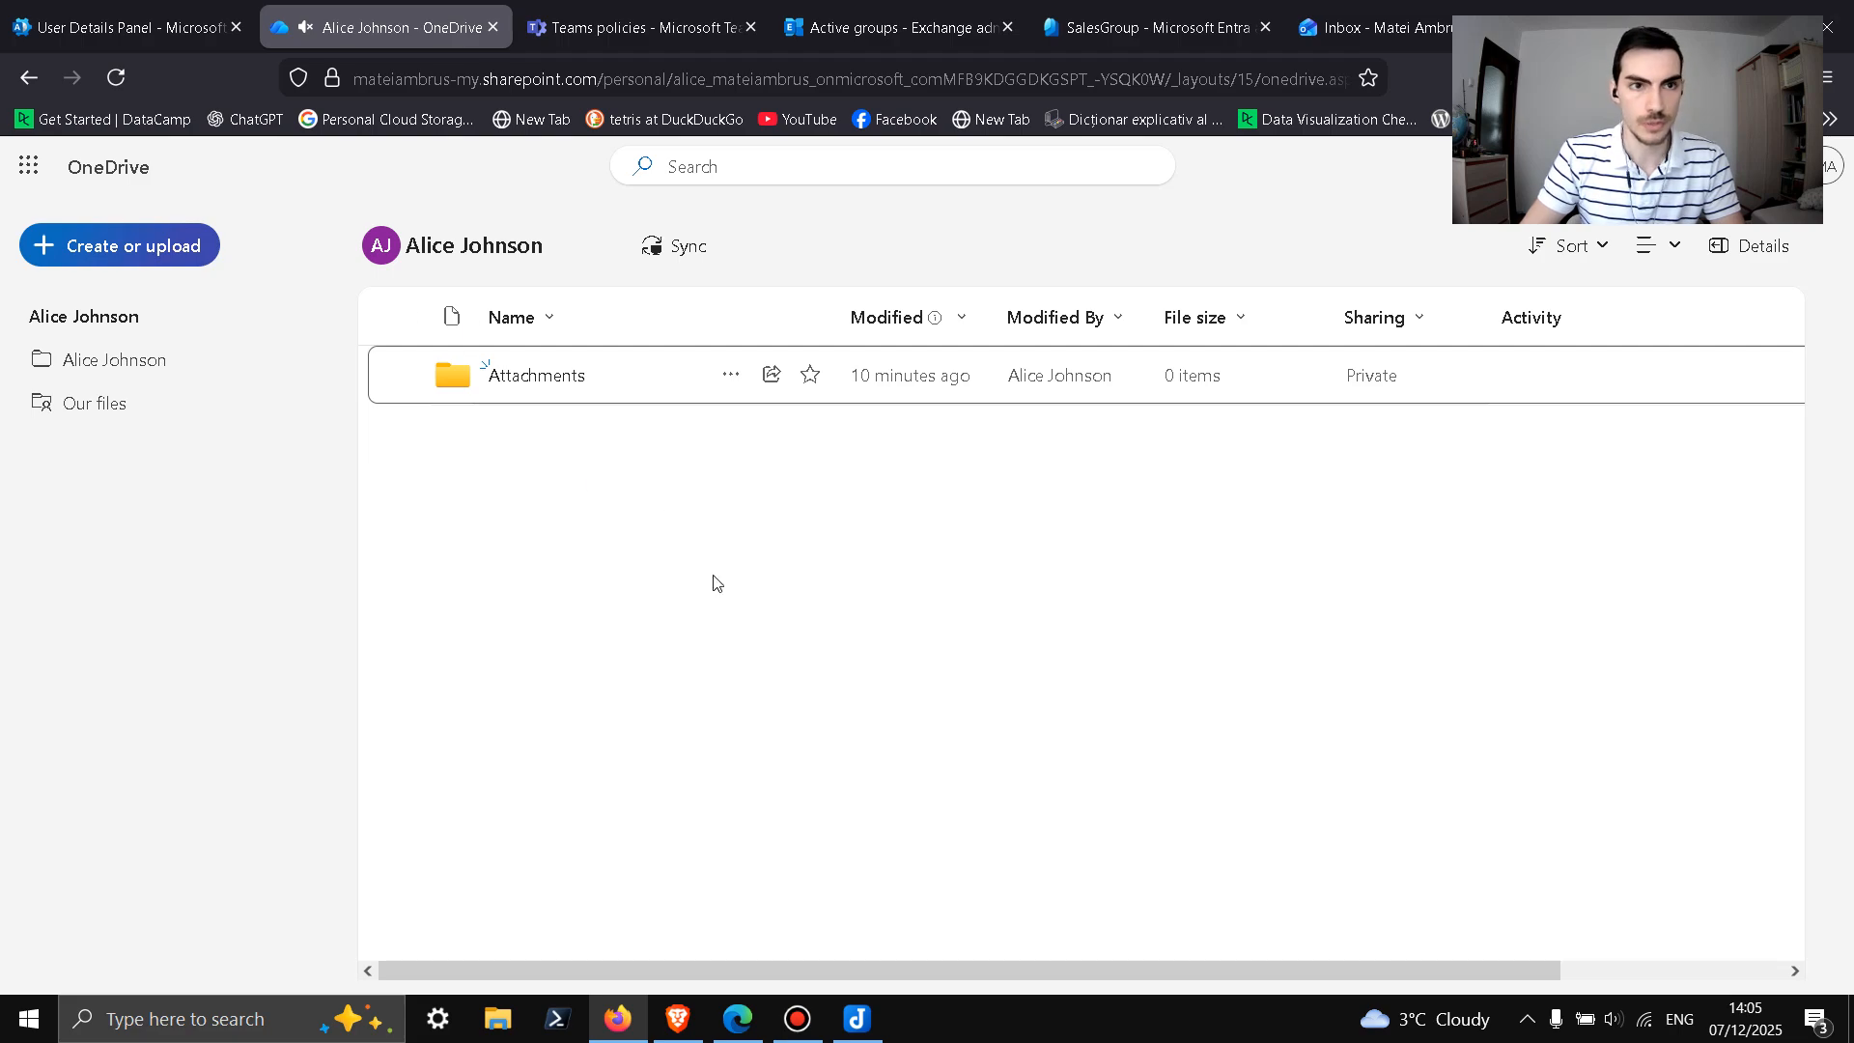
left_click(156, 29)
scroll(287, 639, "down", 5)
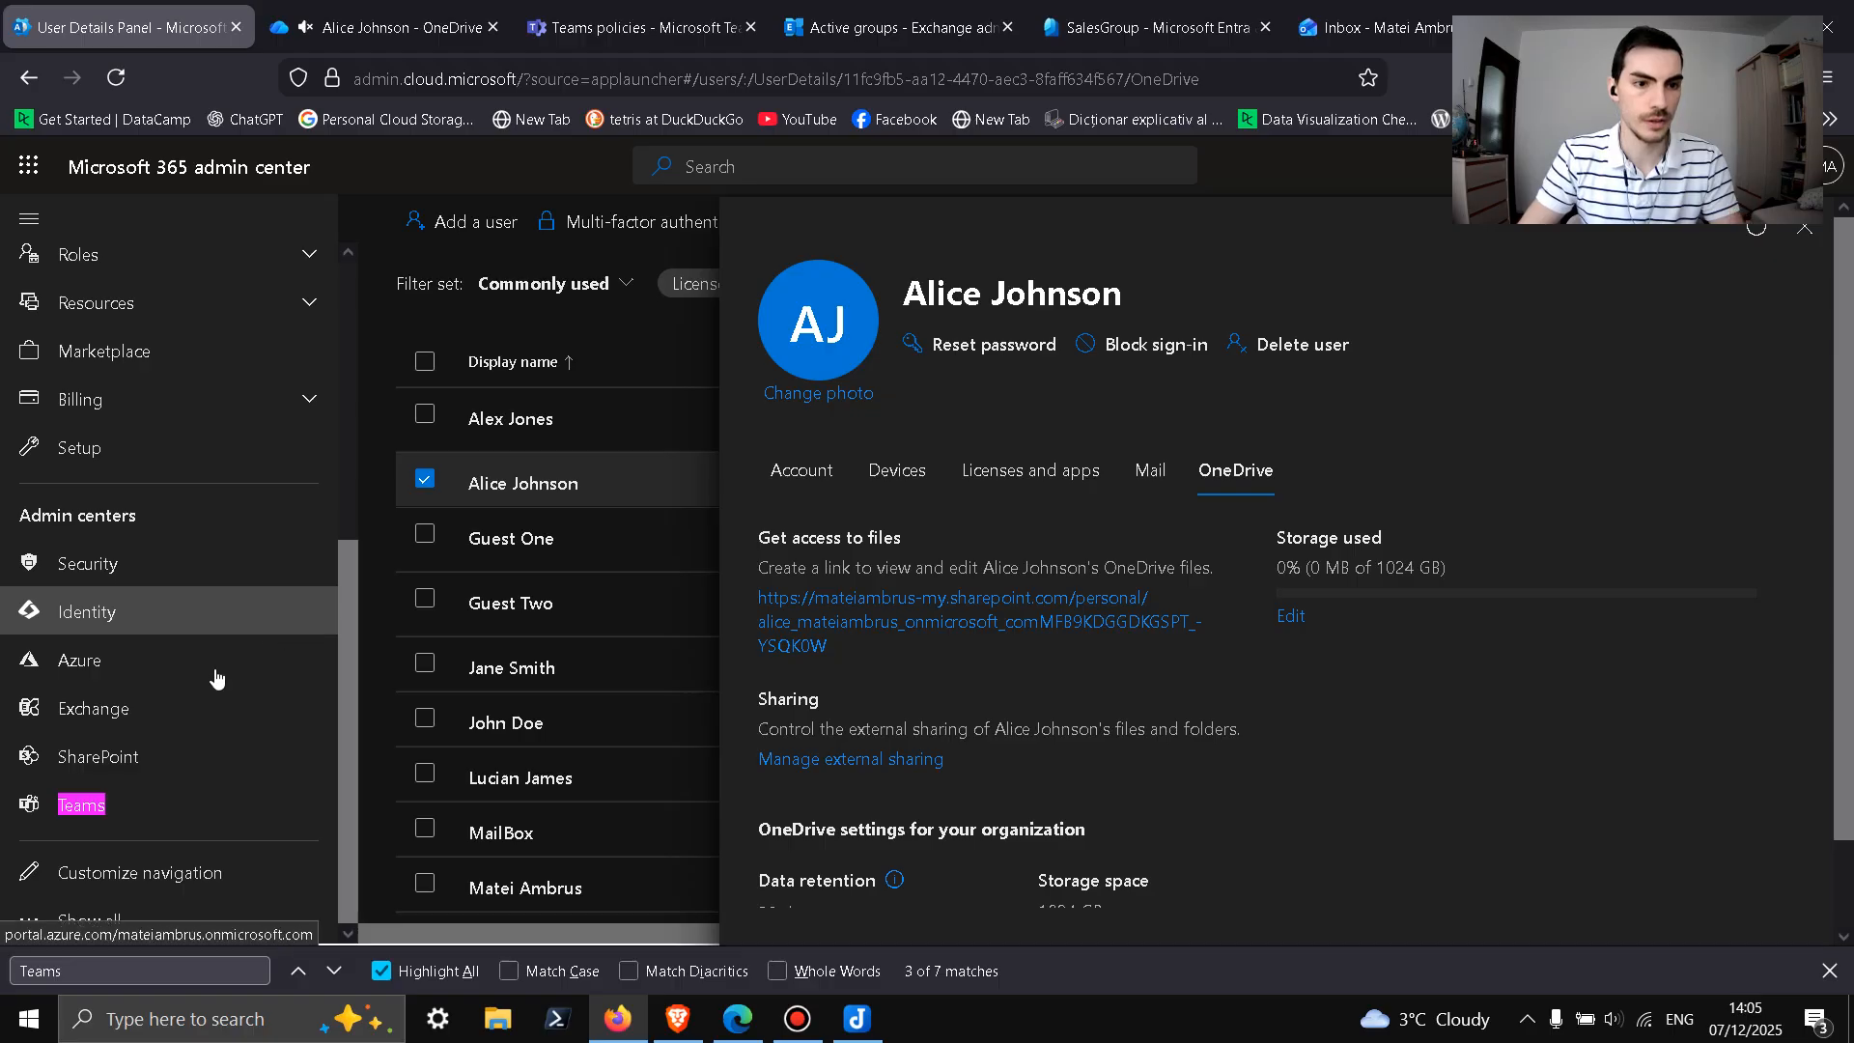
scroll(216, 684, "up", 5)
scroll(203, 715, "down", 5)
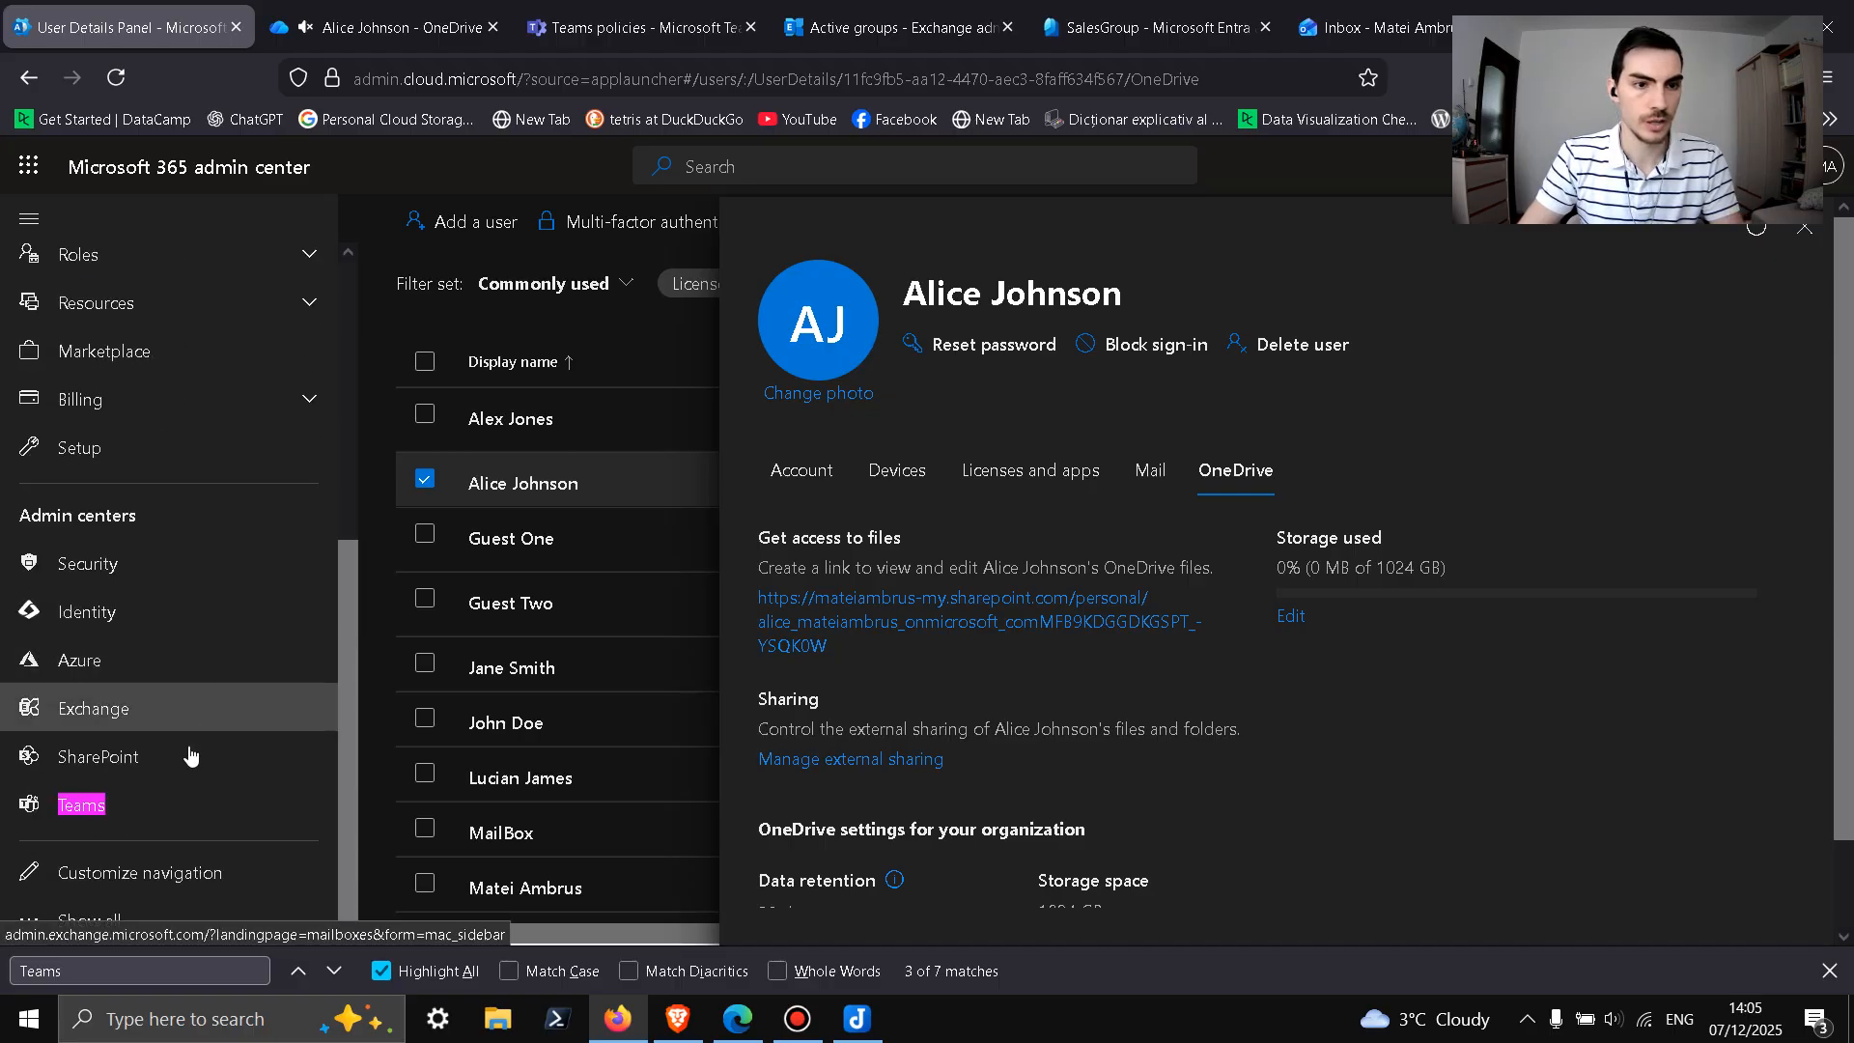
Step: Open SharePoint admin center's More features and launch User profiles administration
left_click(188, 759)
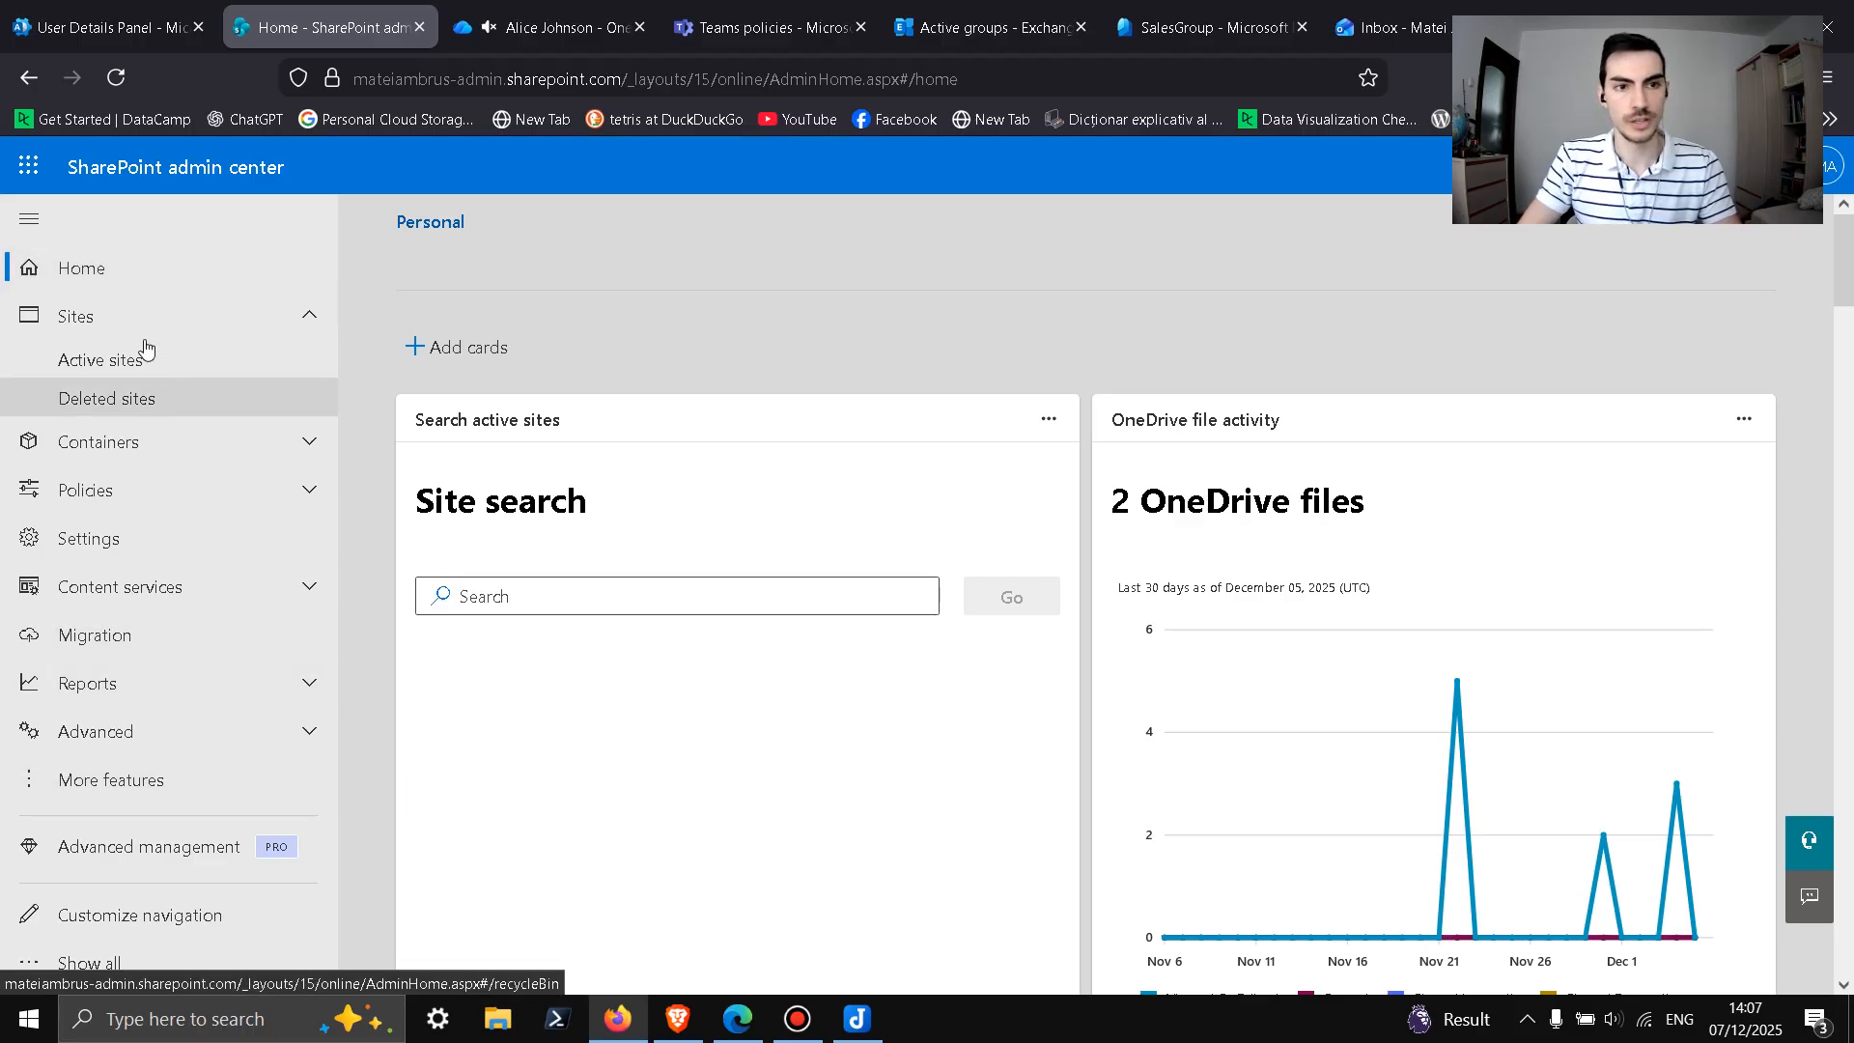
left_click(106, 793)
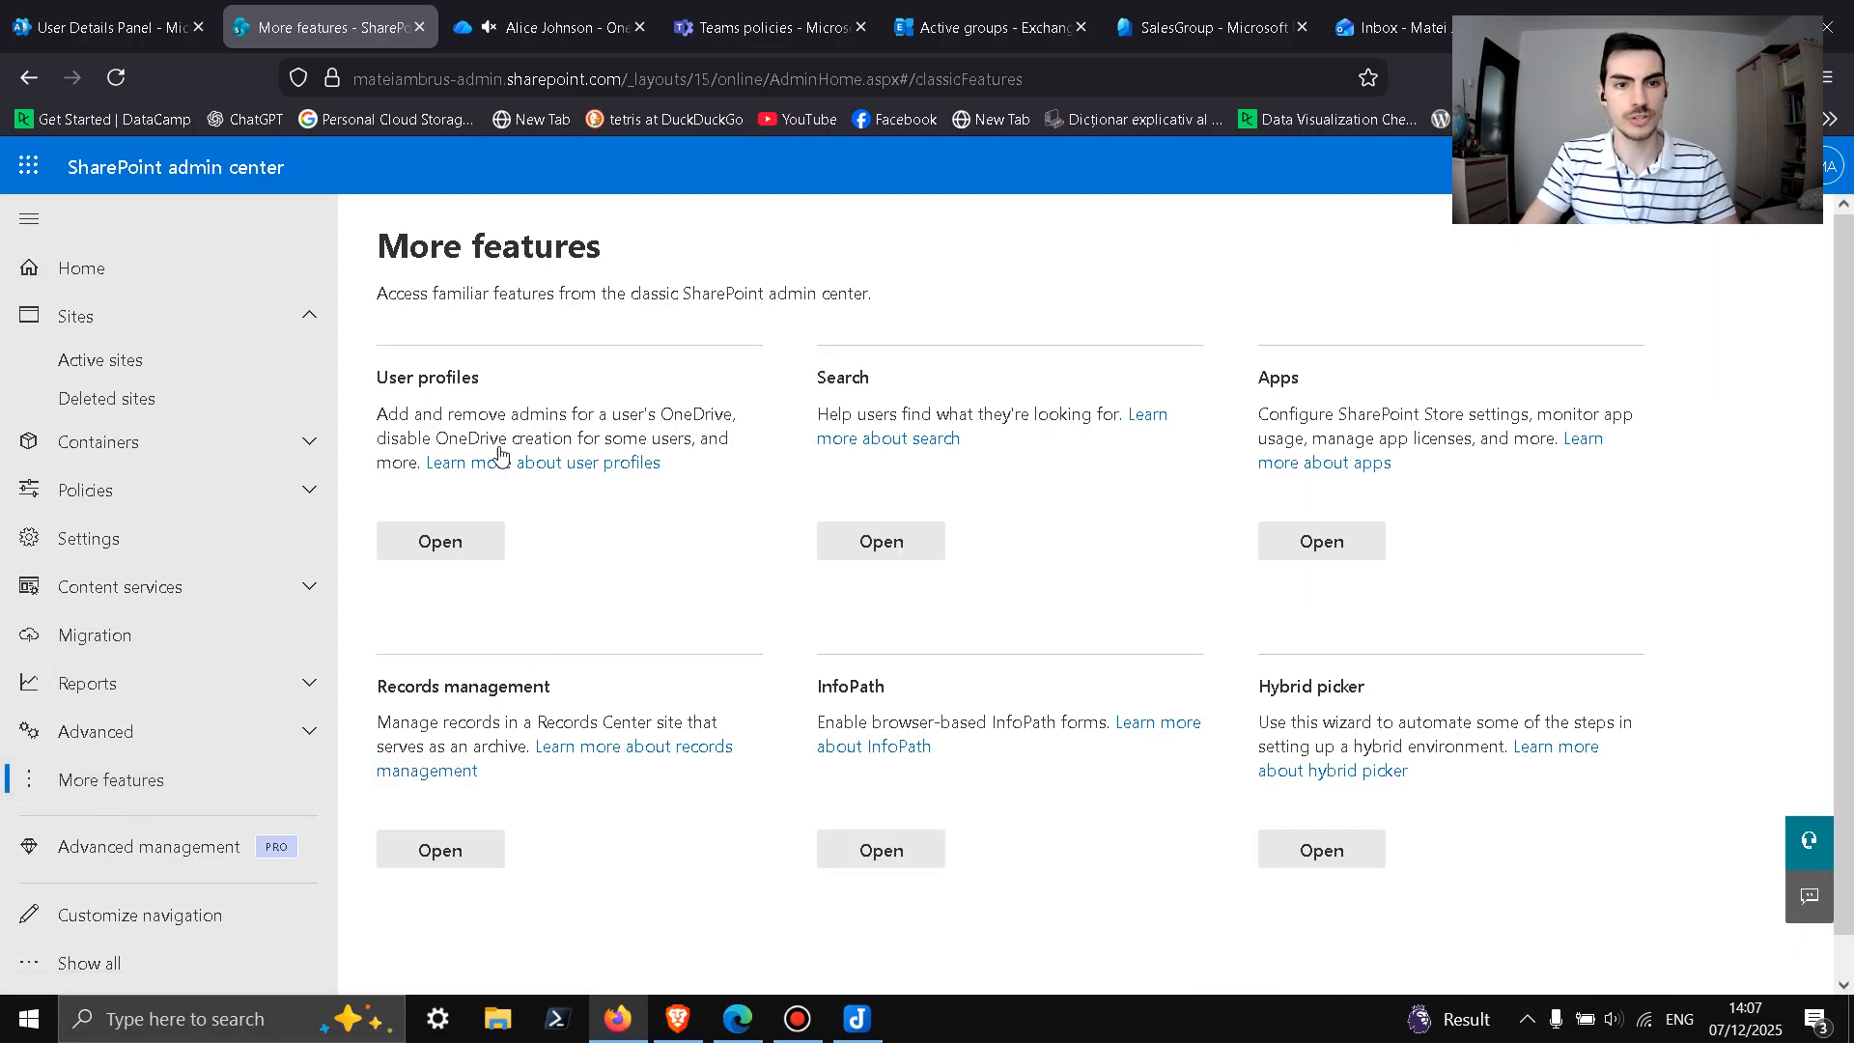
left_click(458, 543)
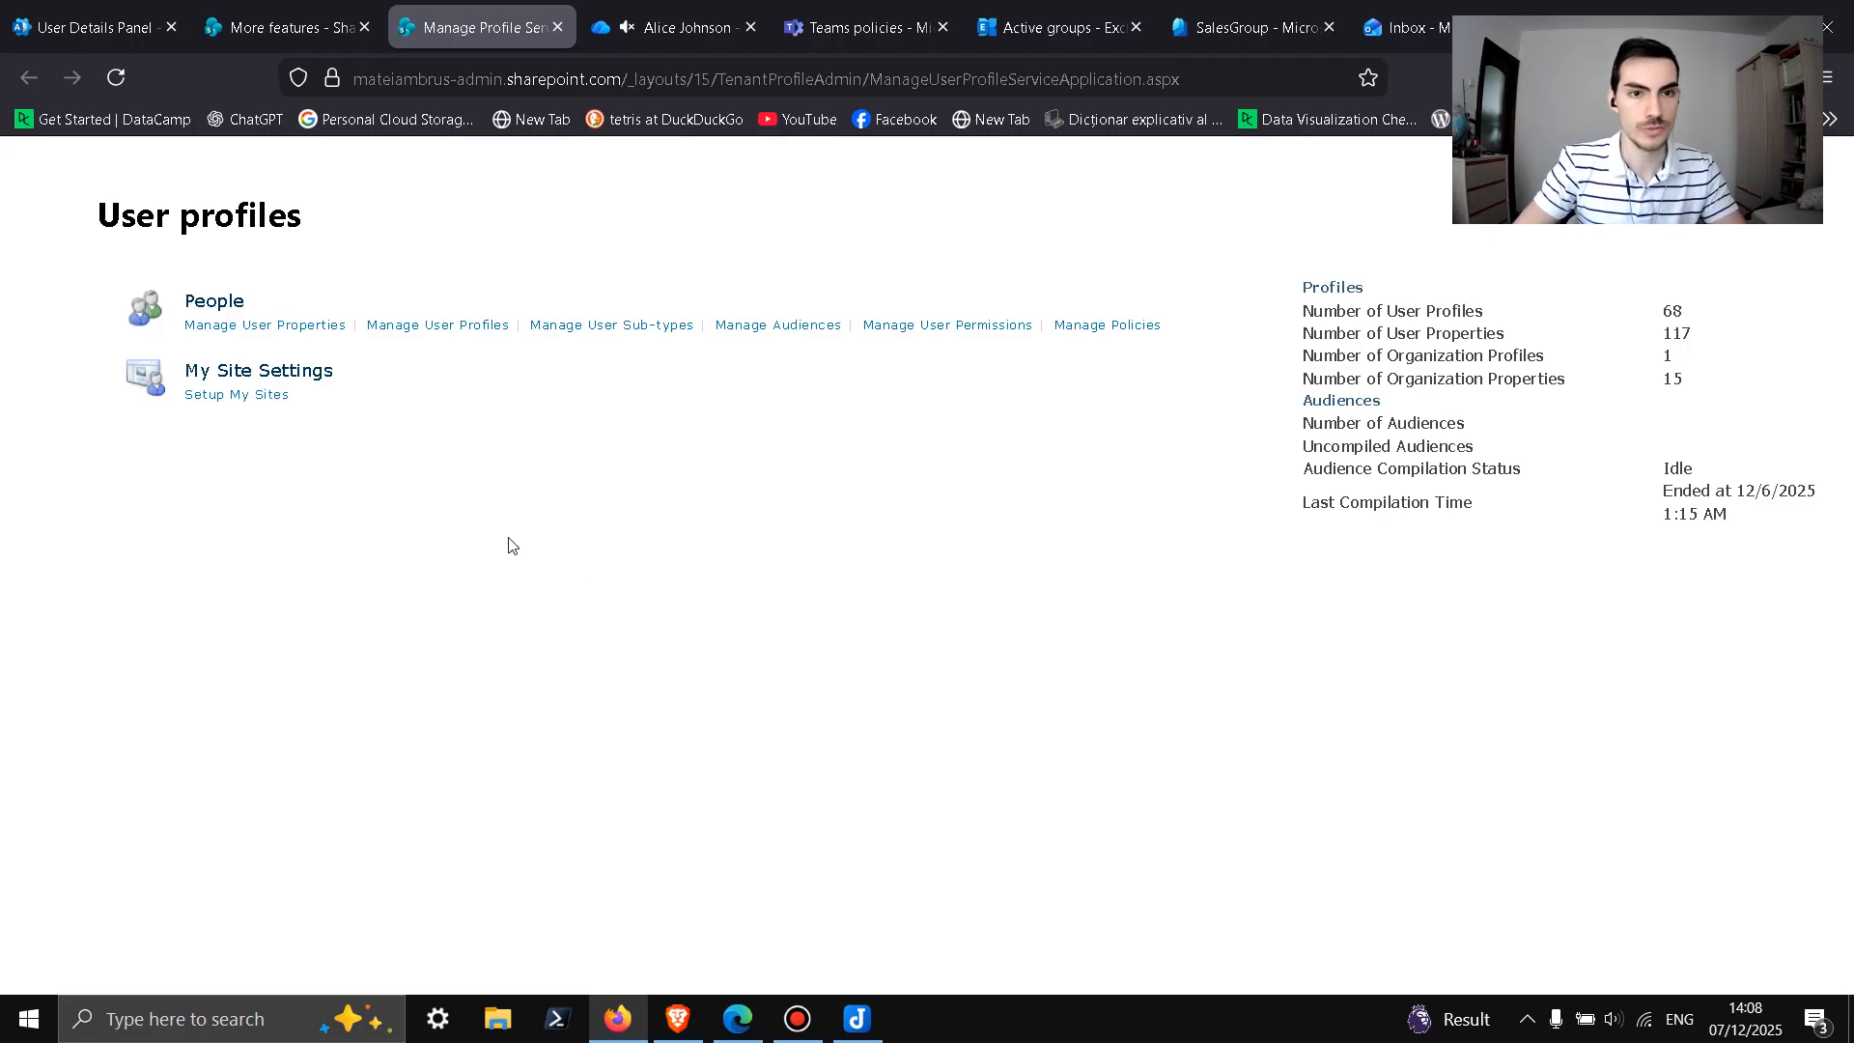
Step: Search Manage User Profiles by the user's first name and open the found profile's menu
left_click(432, 335)
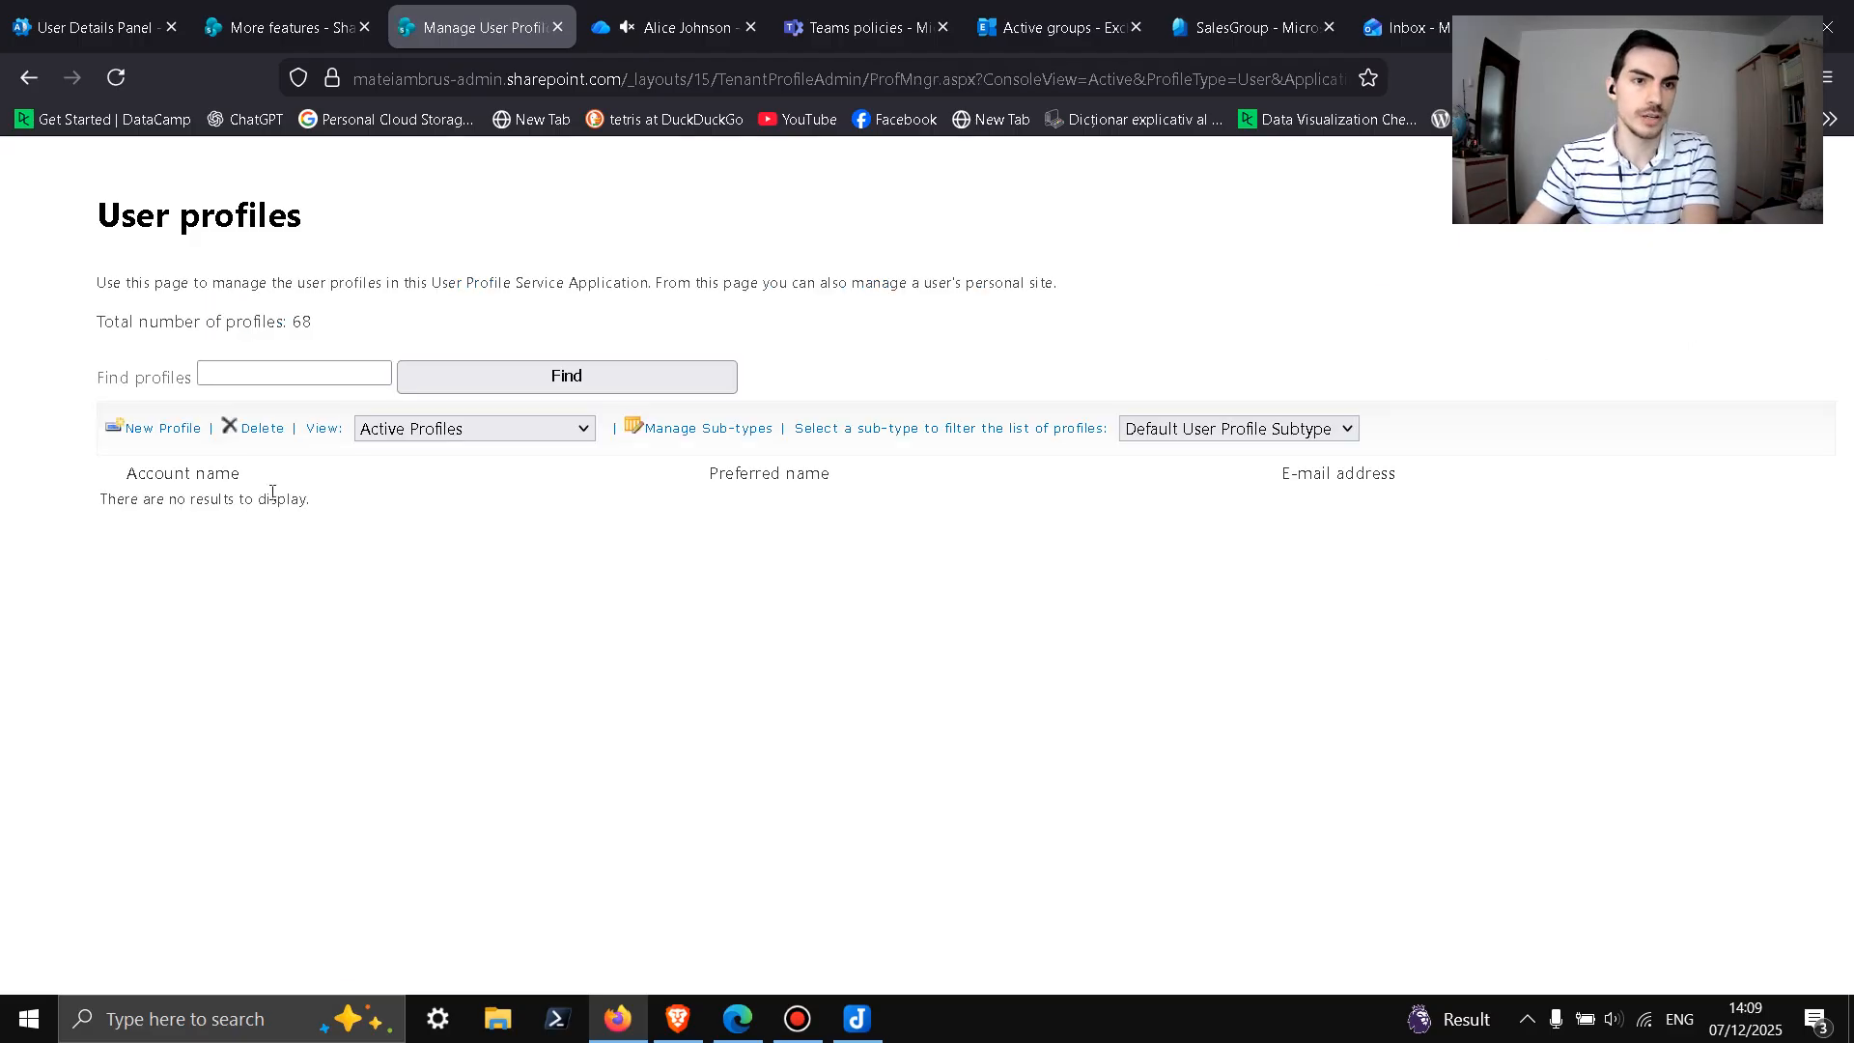
left_click(267, 375)
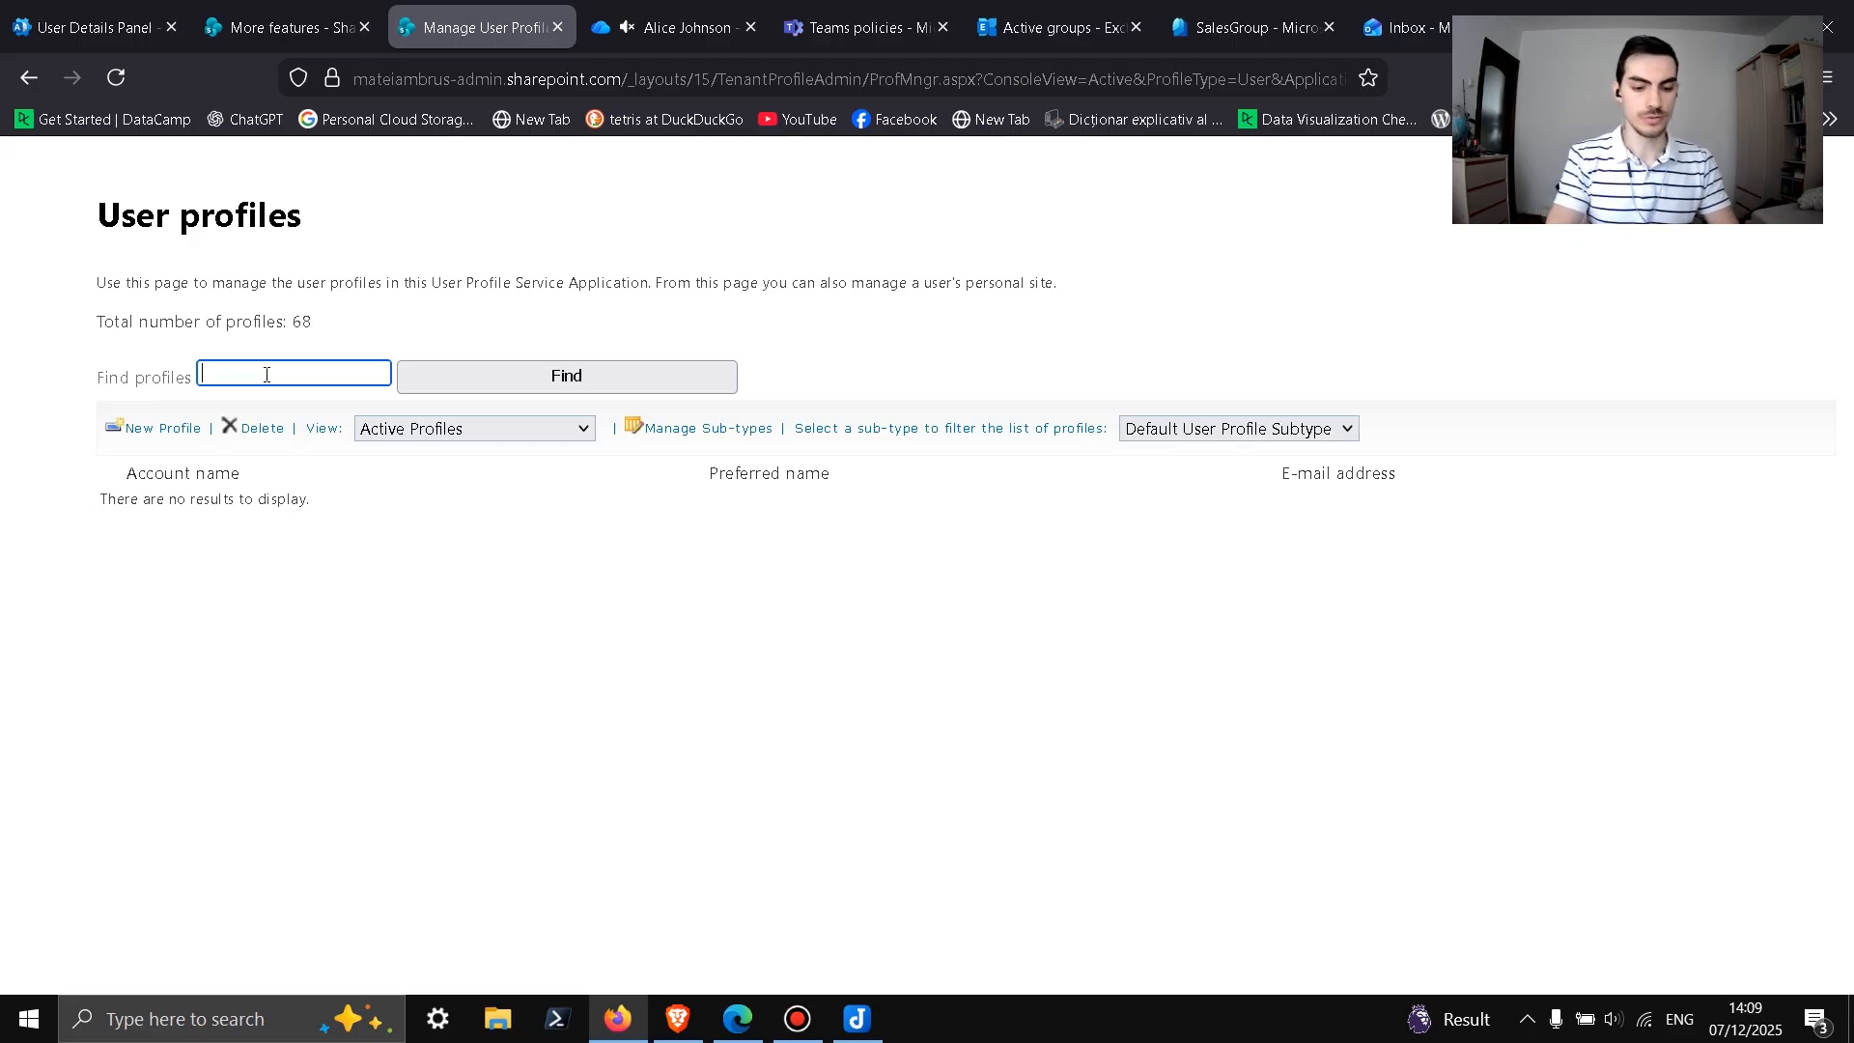
type("Alice")
key("Return")
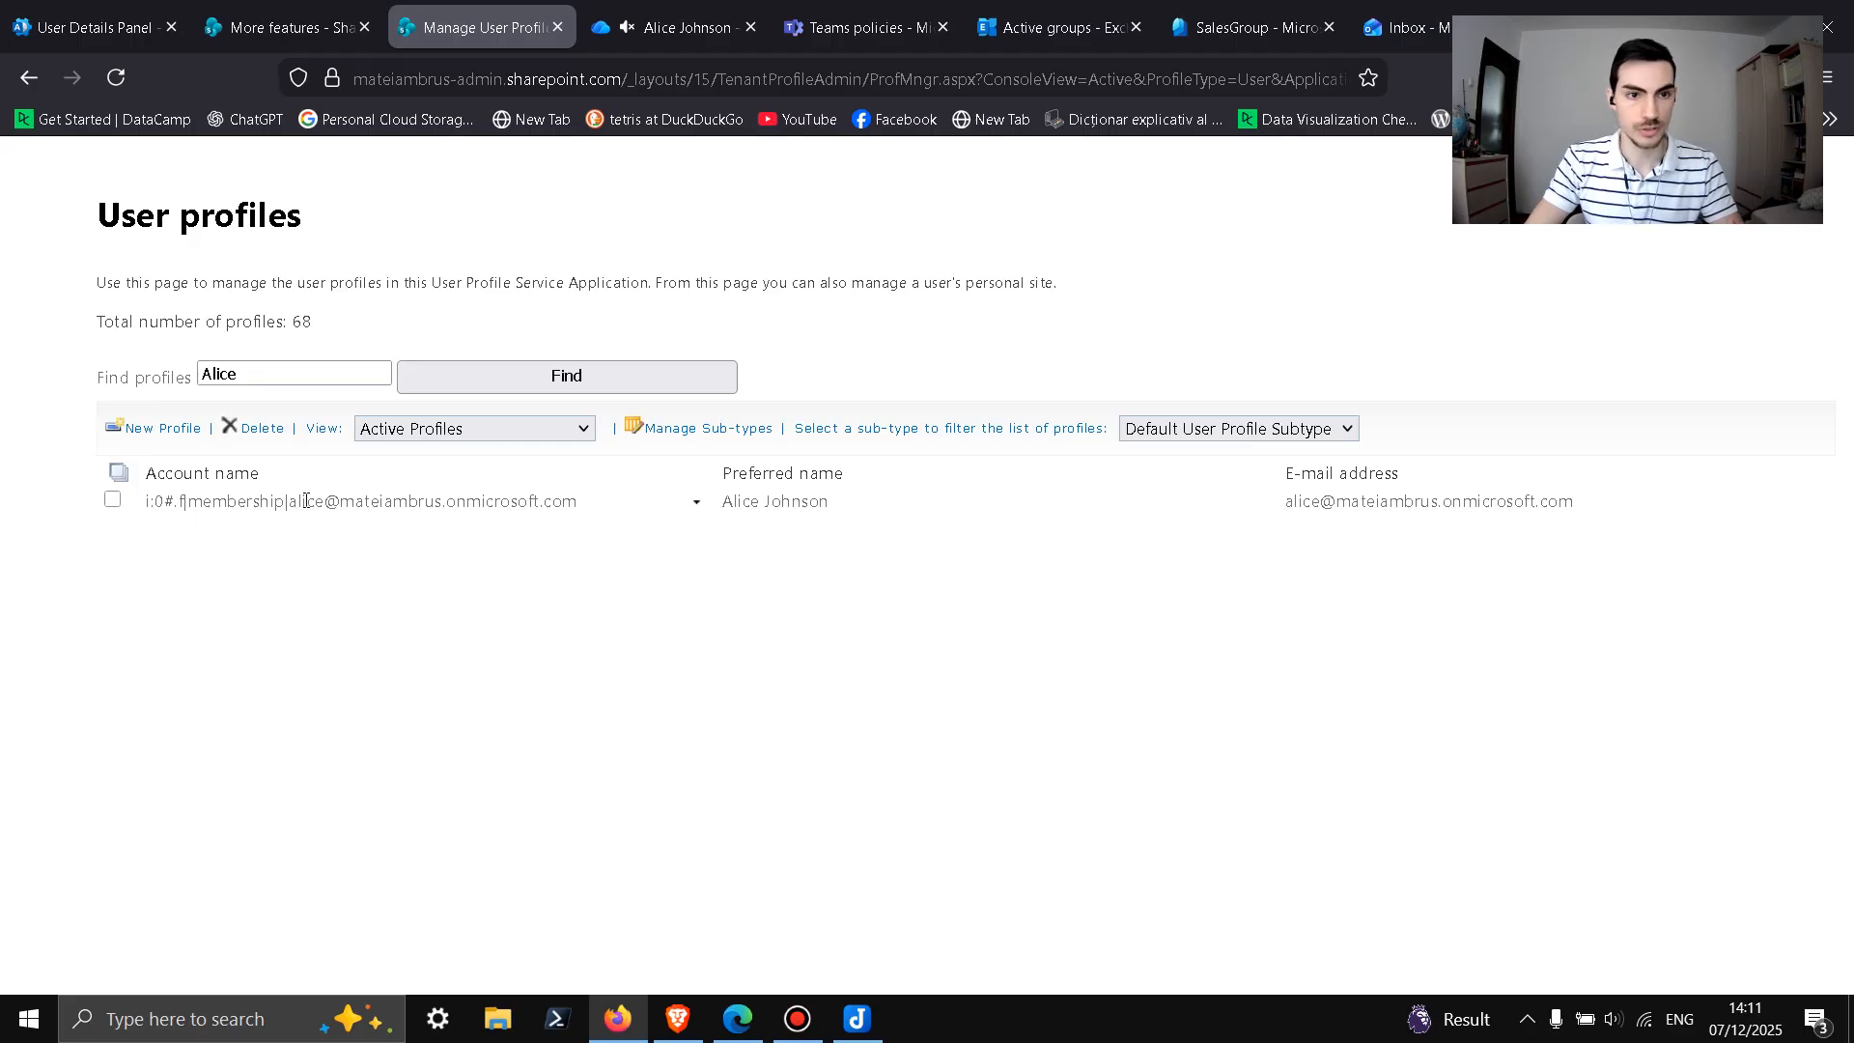
left_click(488, 510)
left_click(488, 507)
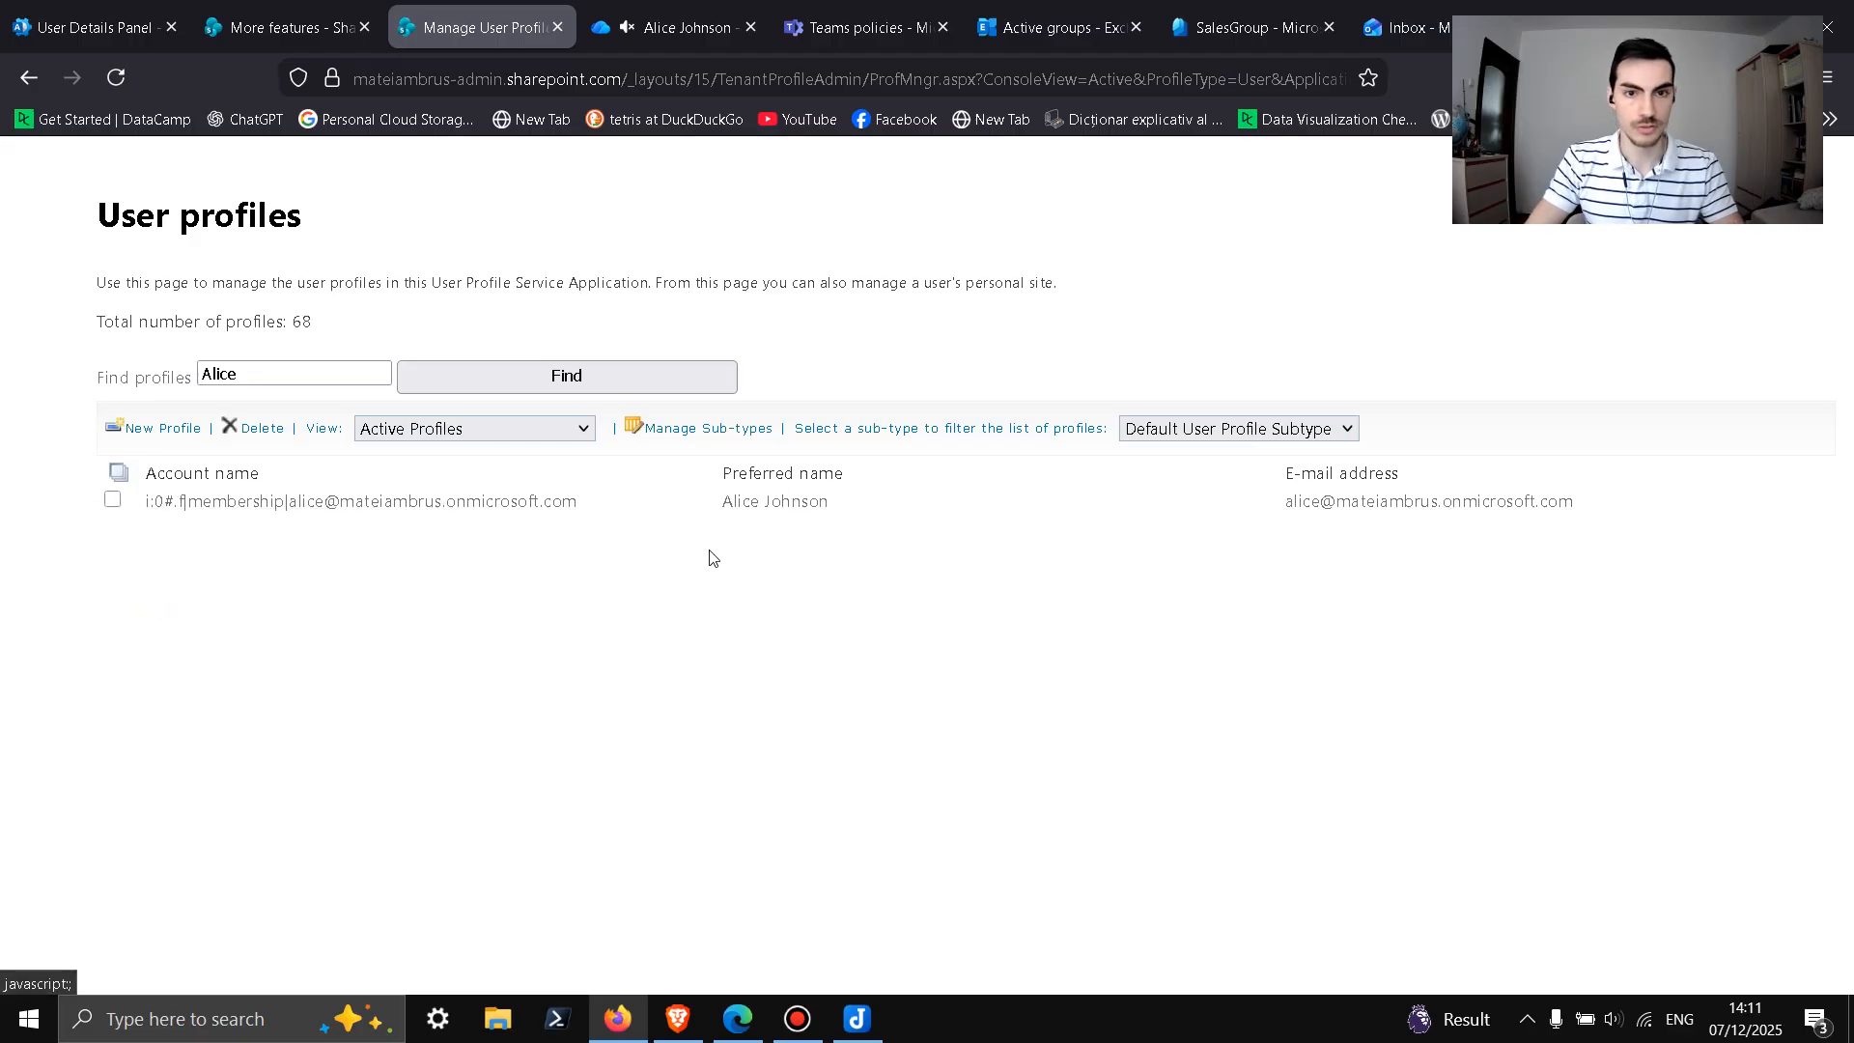
left_click(492, 505)
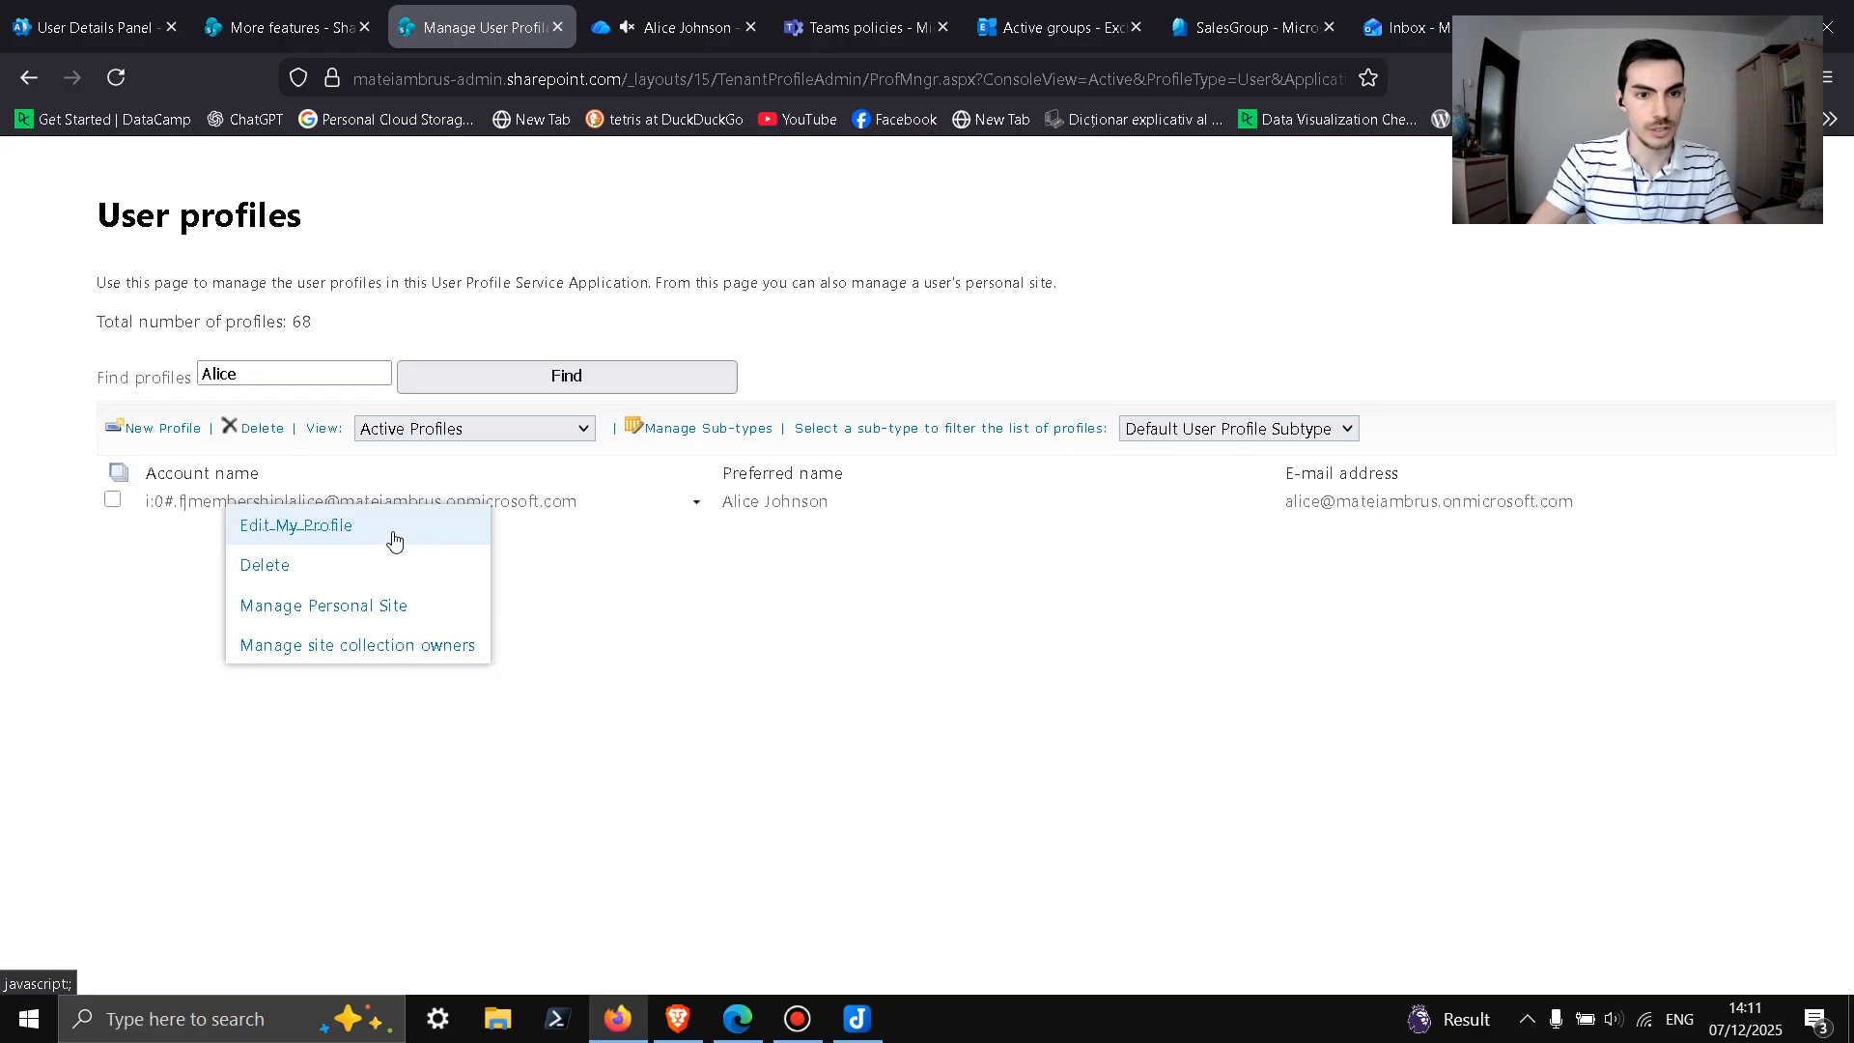
Step: Open the user's personal site Site Settings and launch its Recycle bin in a new tab
left_click(356, 612)
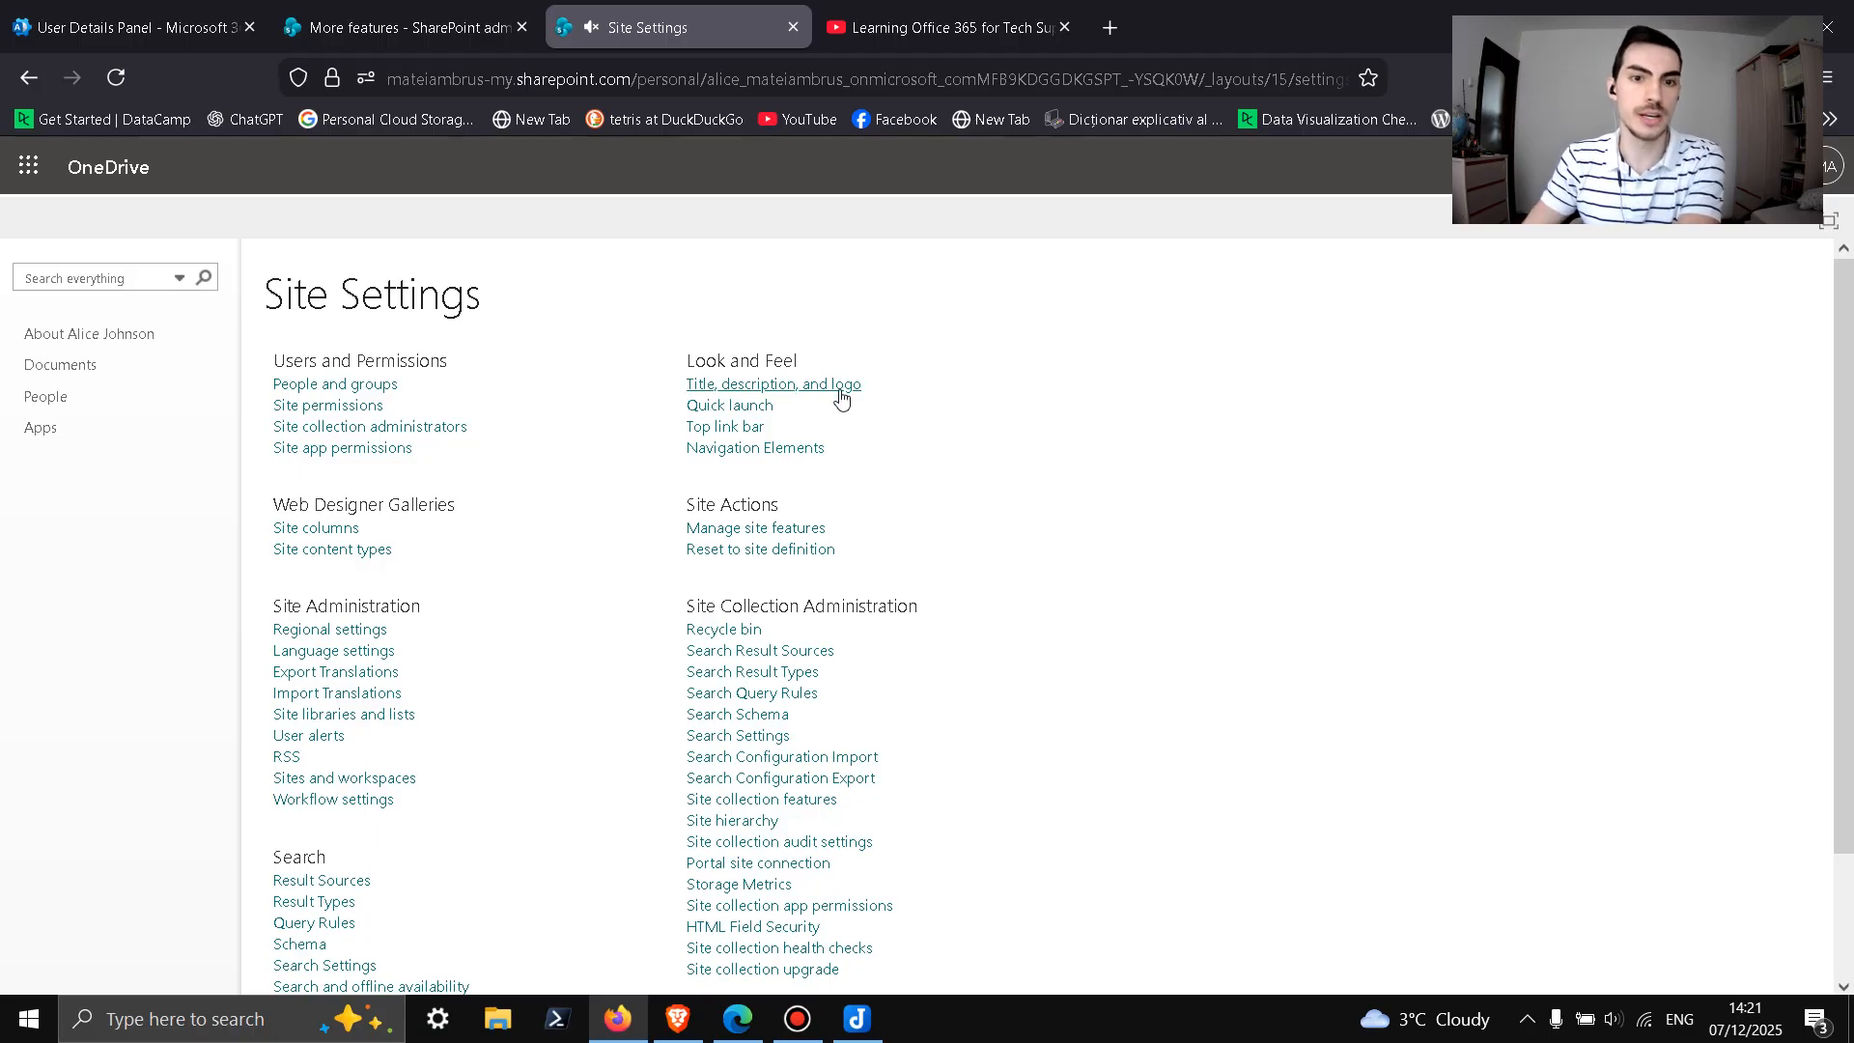
scroll(821, 463, "down", 2)
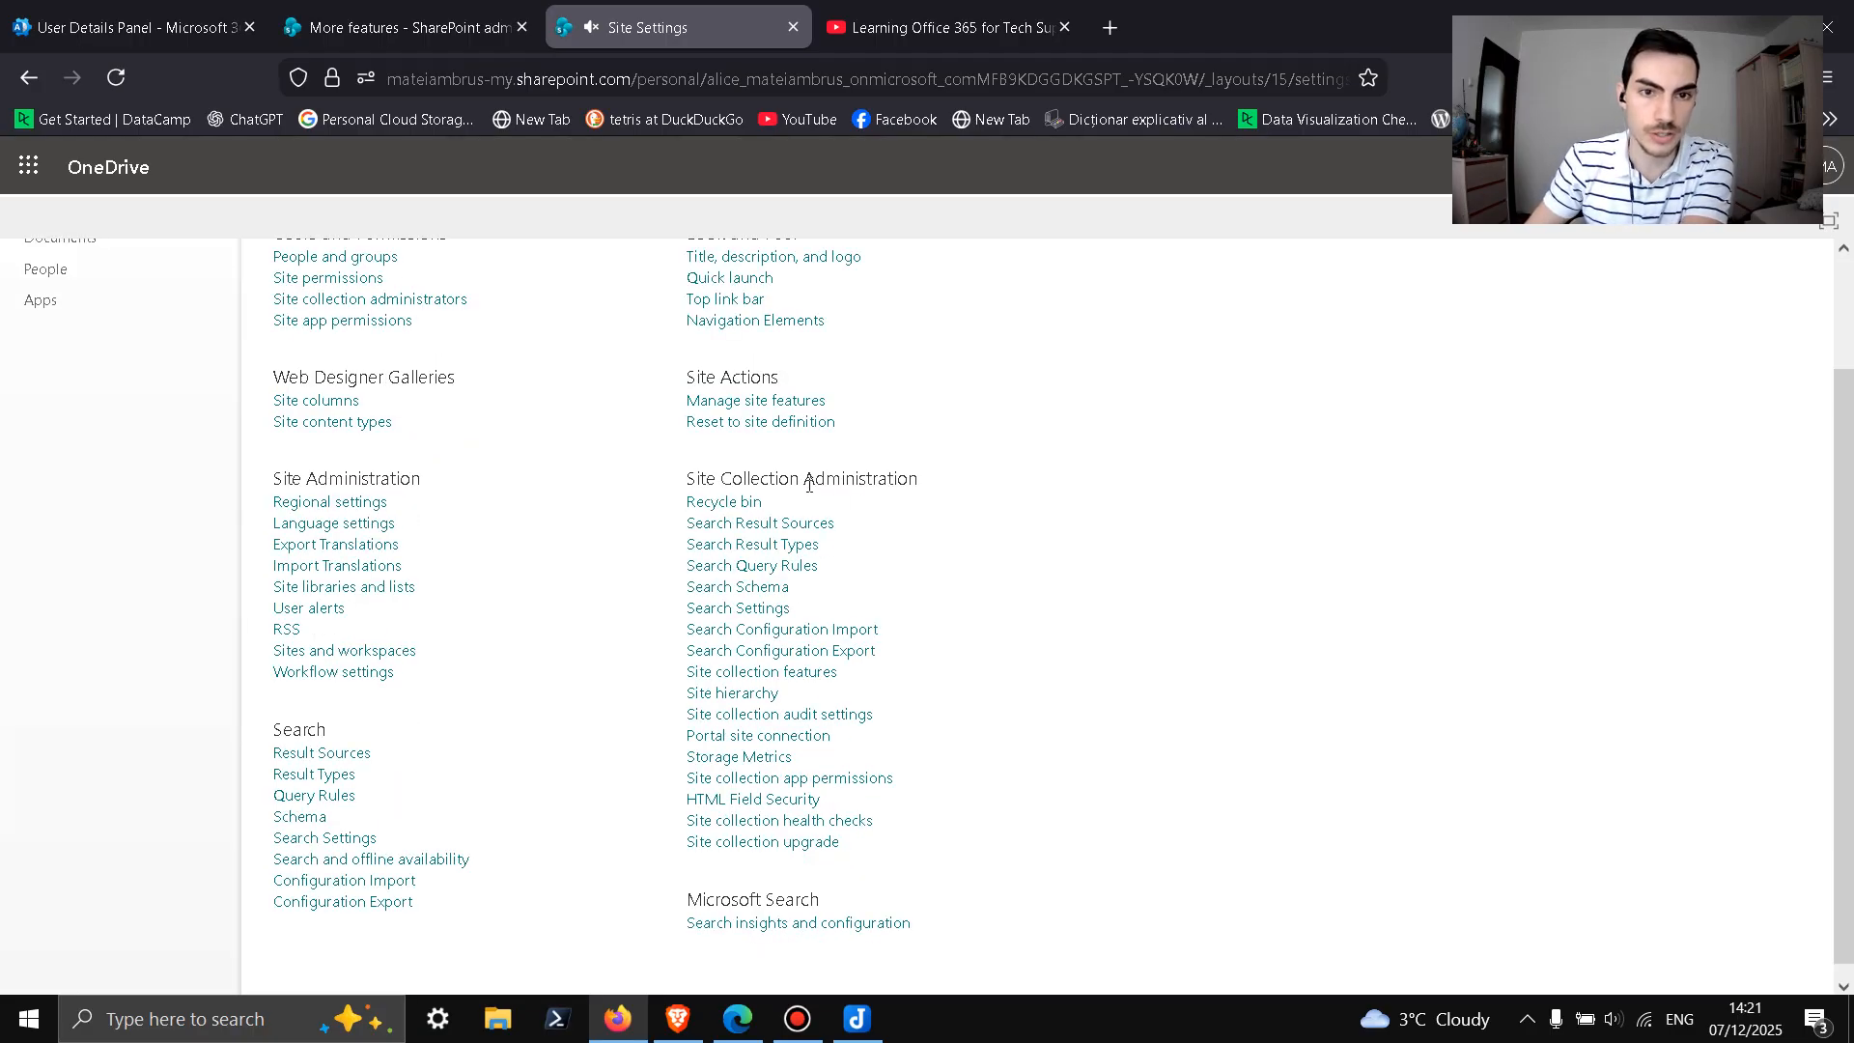
middle_click(737, 510)
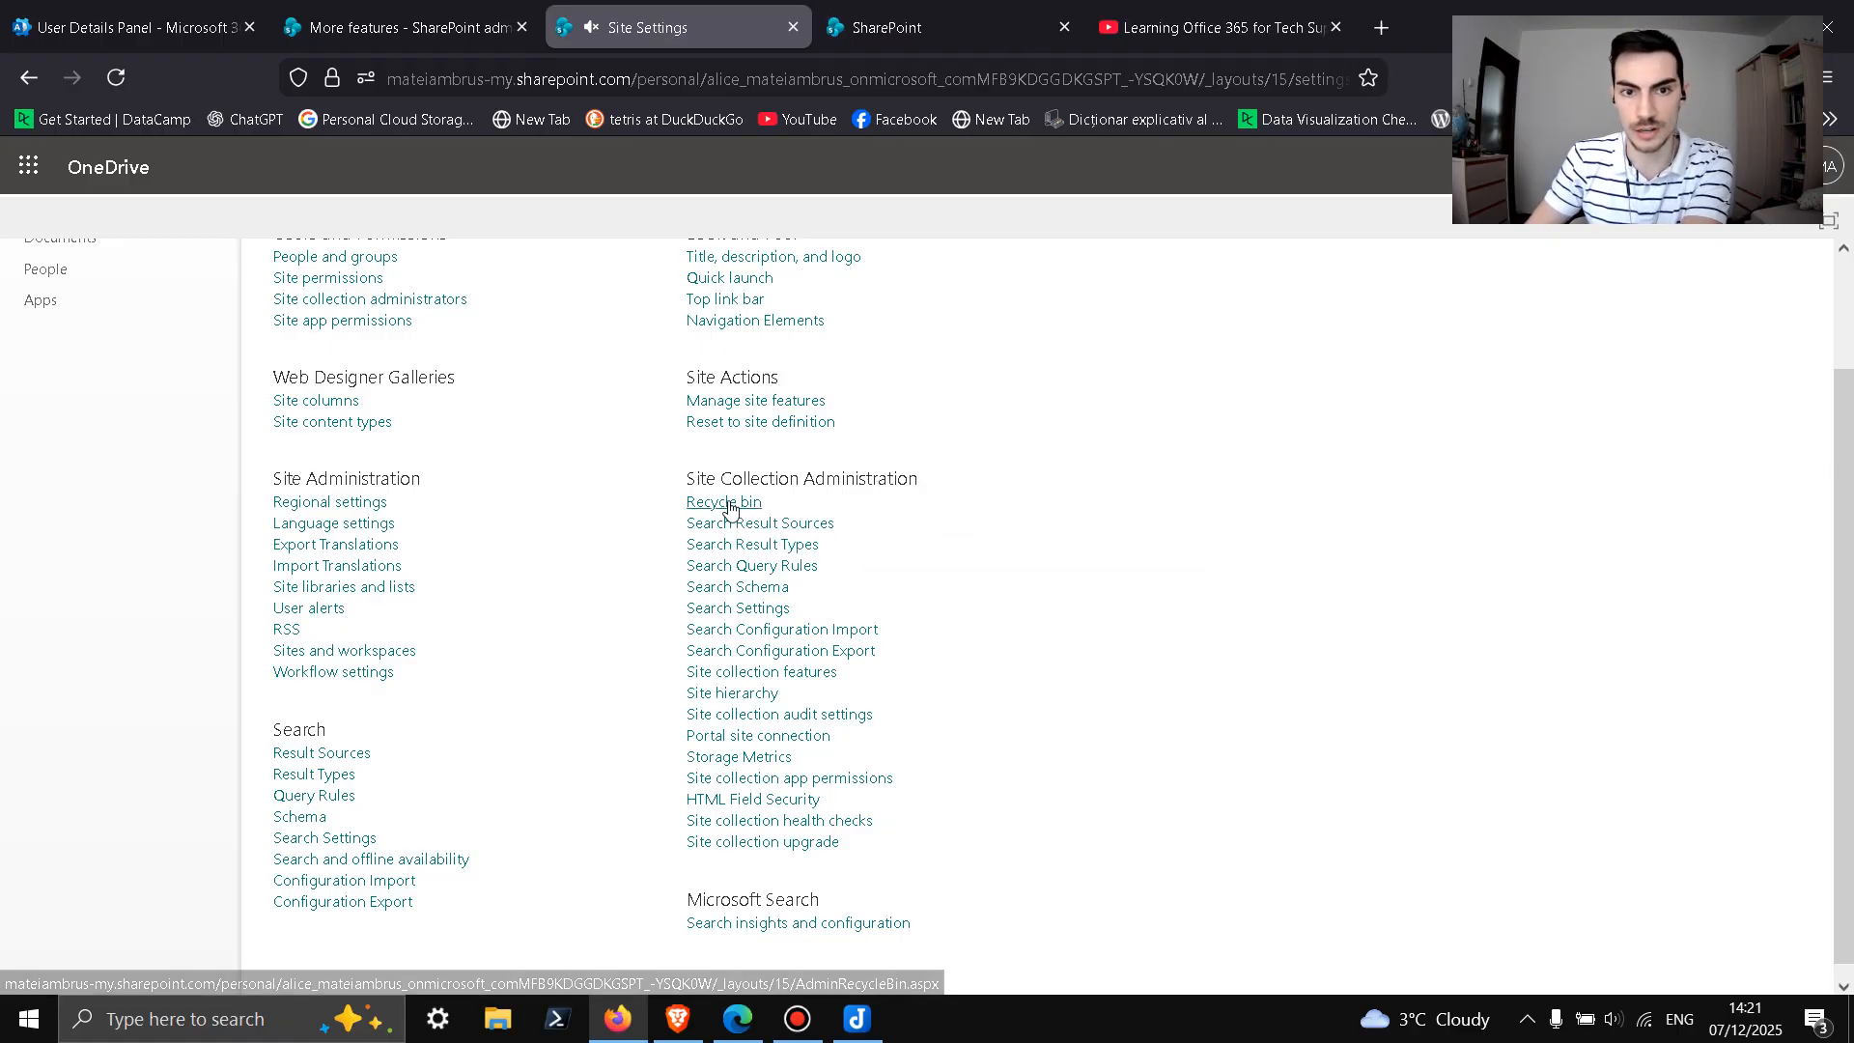
Step: Restore the deleted Word document from the OneDrive recycle bin
left_click(919, 29)
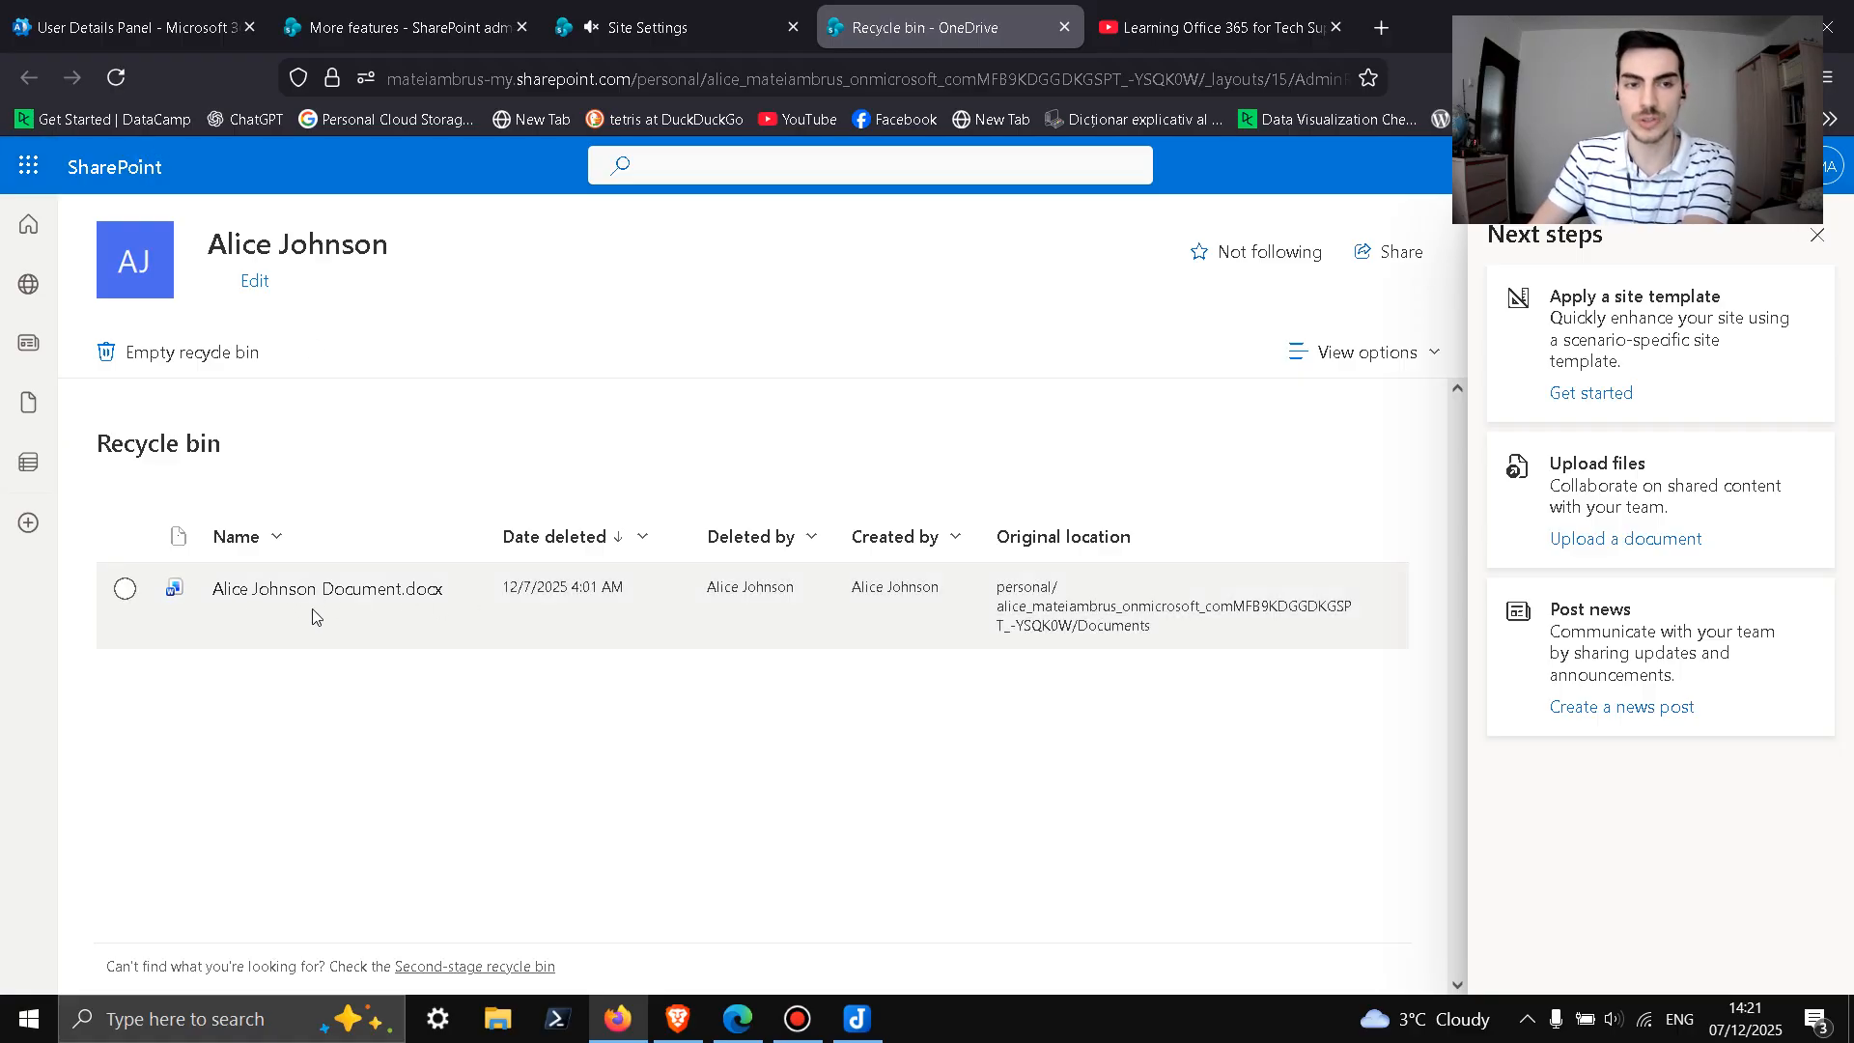
left_click(125, 589)
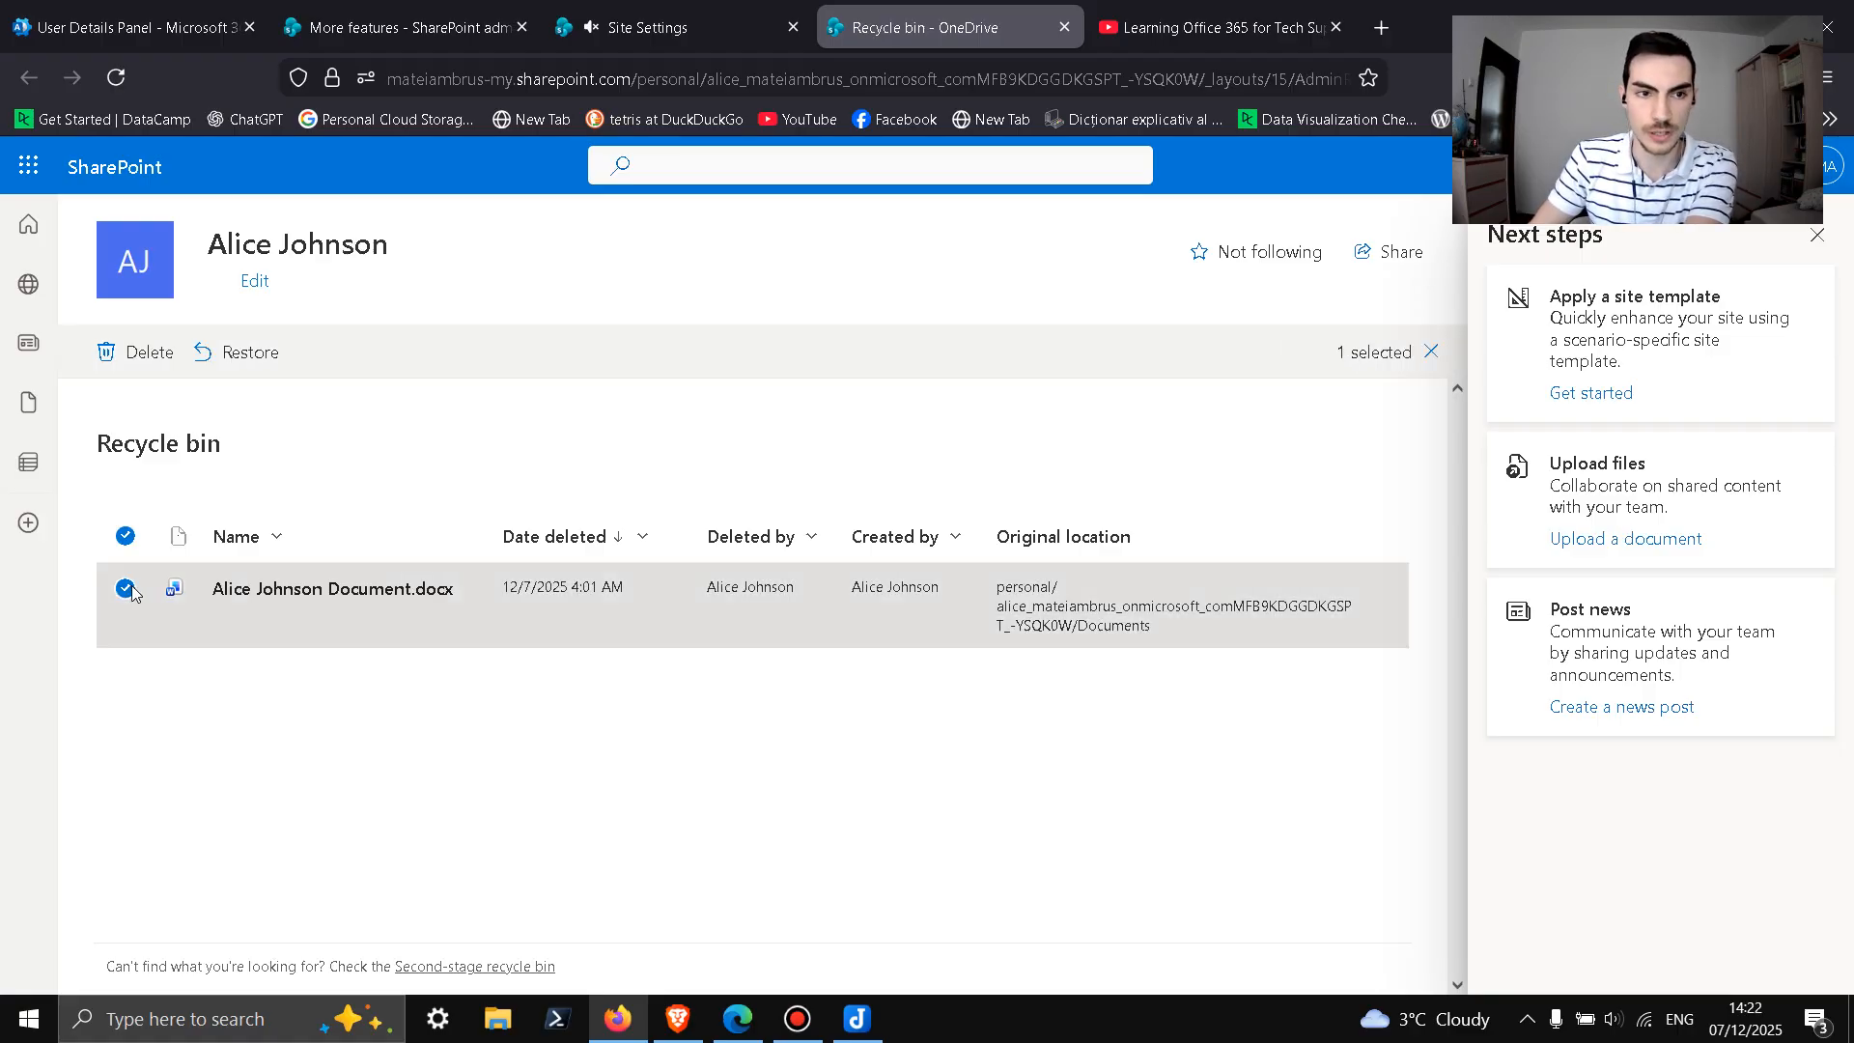
left_click(245, 365)
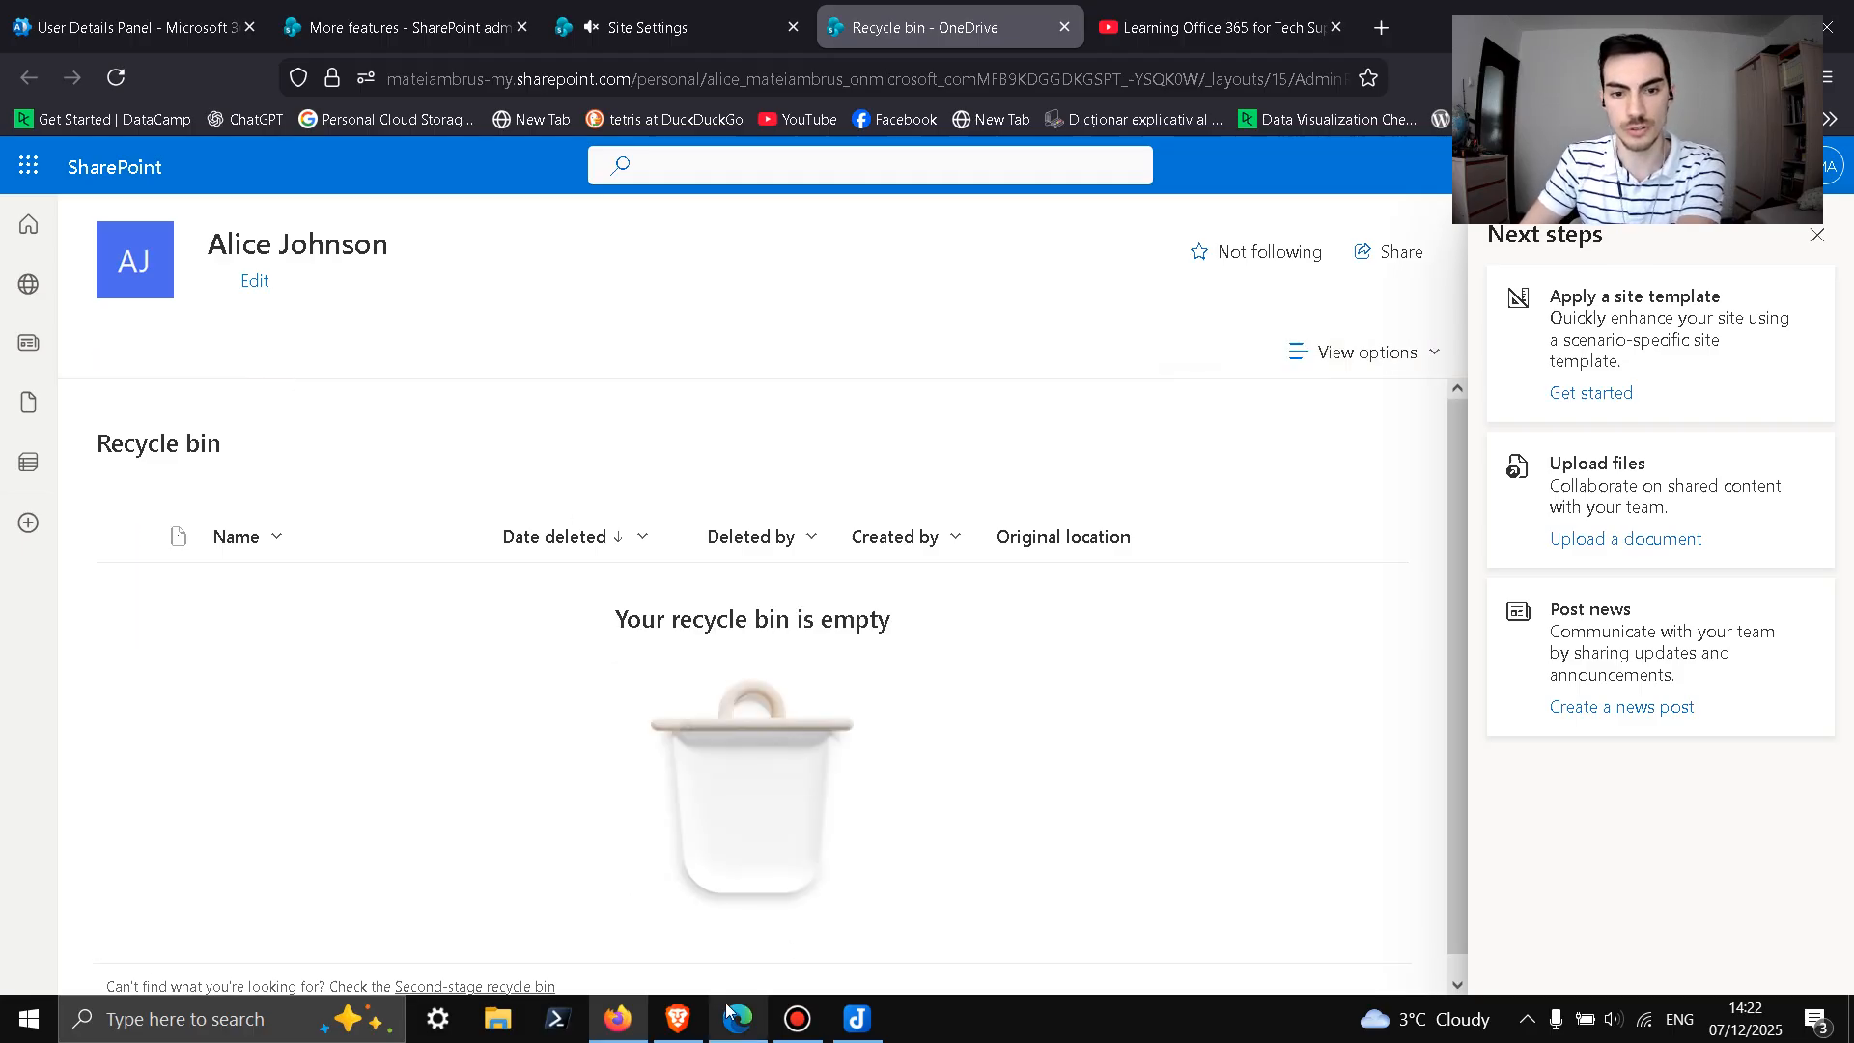
Step: Move the Teams window aside and return to the user's OneDrive My files
left_click(691, 1026)
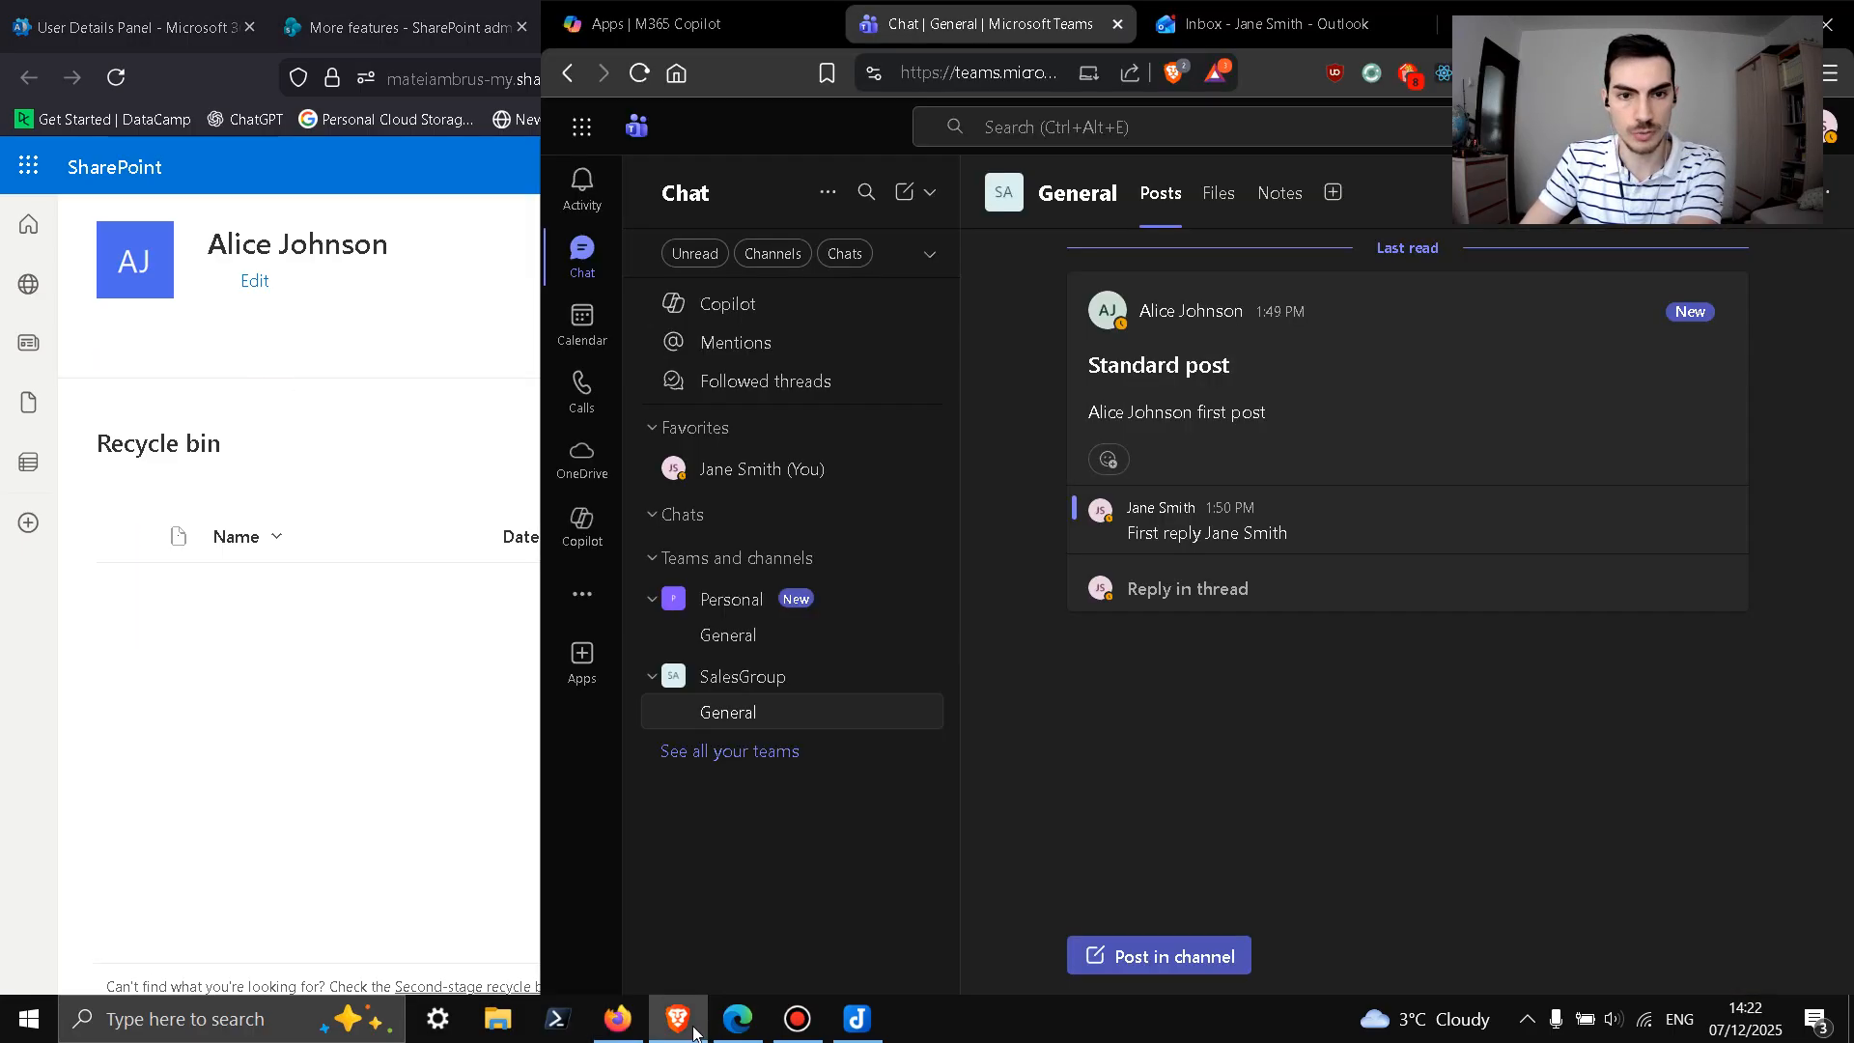
left_click(691, 1027)
left_click(731, 1027)
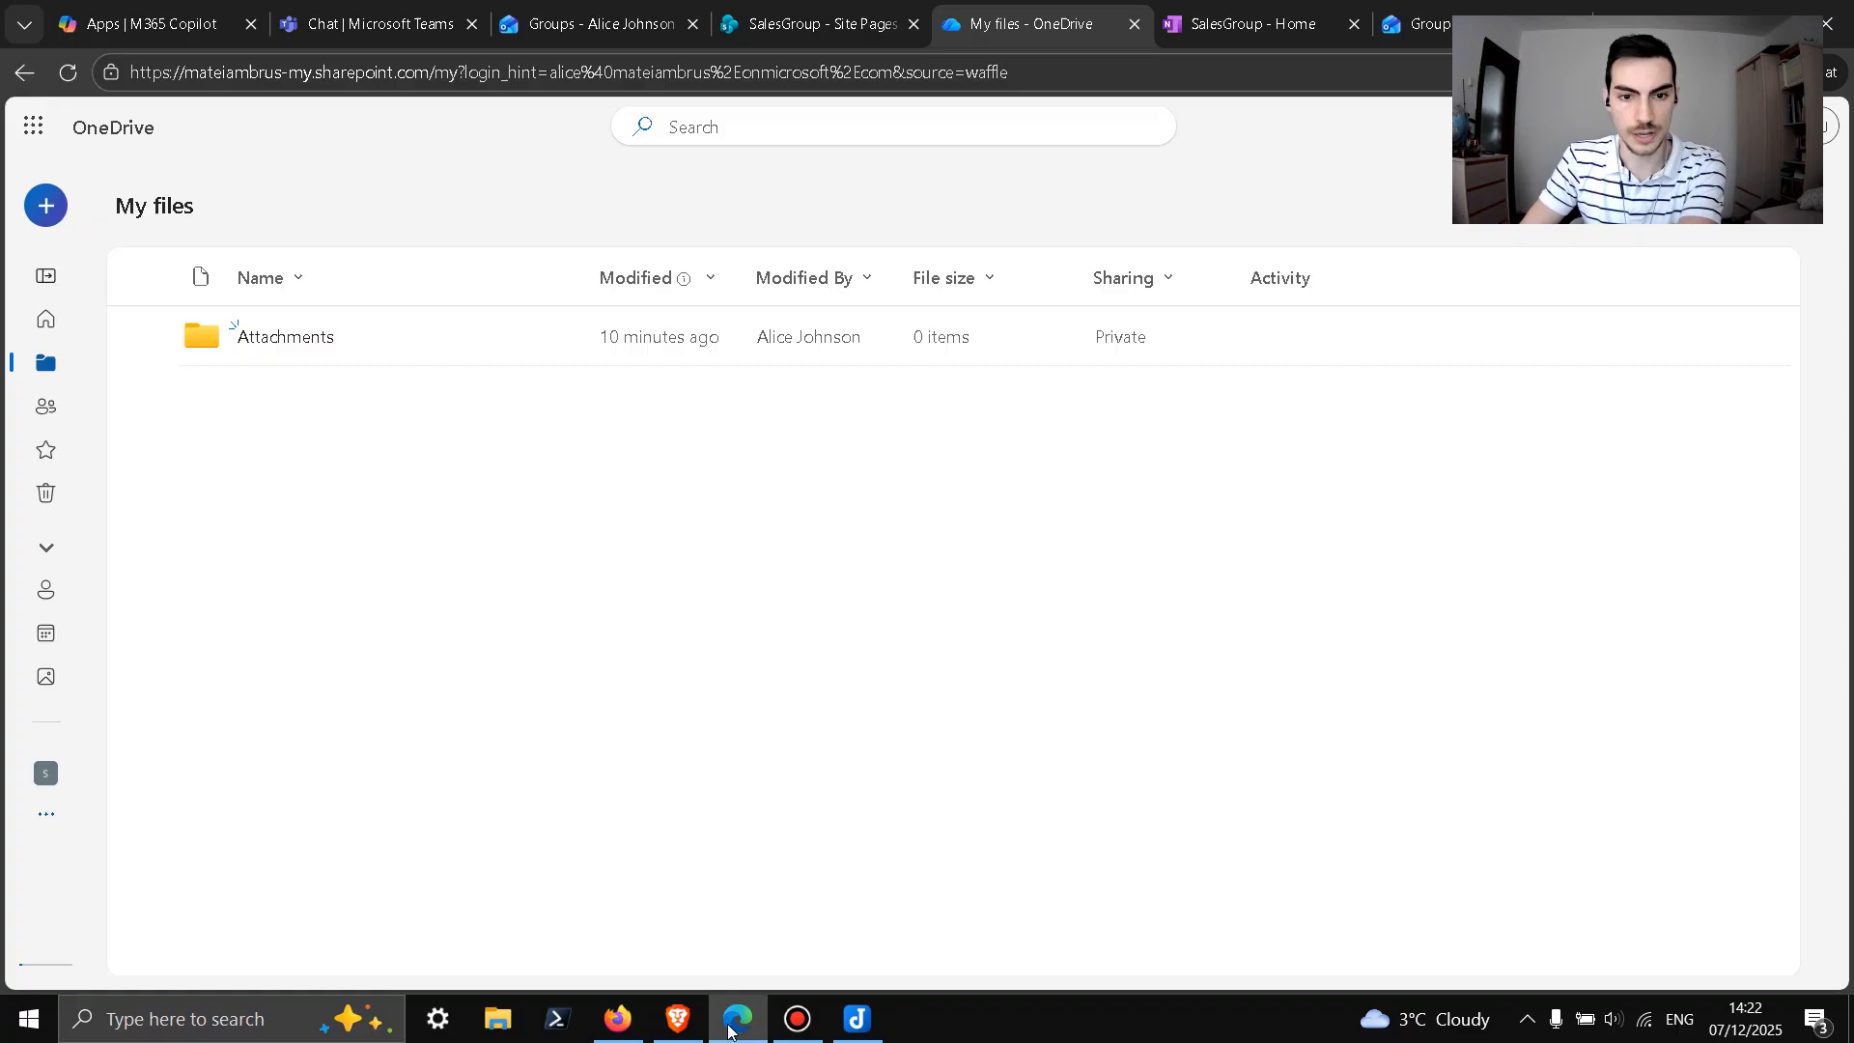
Step: Reload My files so the restored 10.2 KB Word document appears beside Attachments
left_click(67, 73)
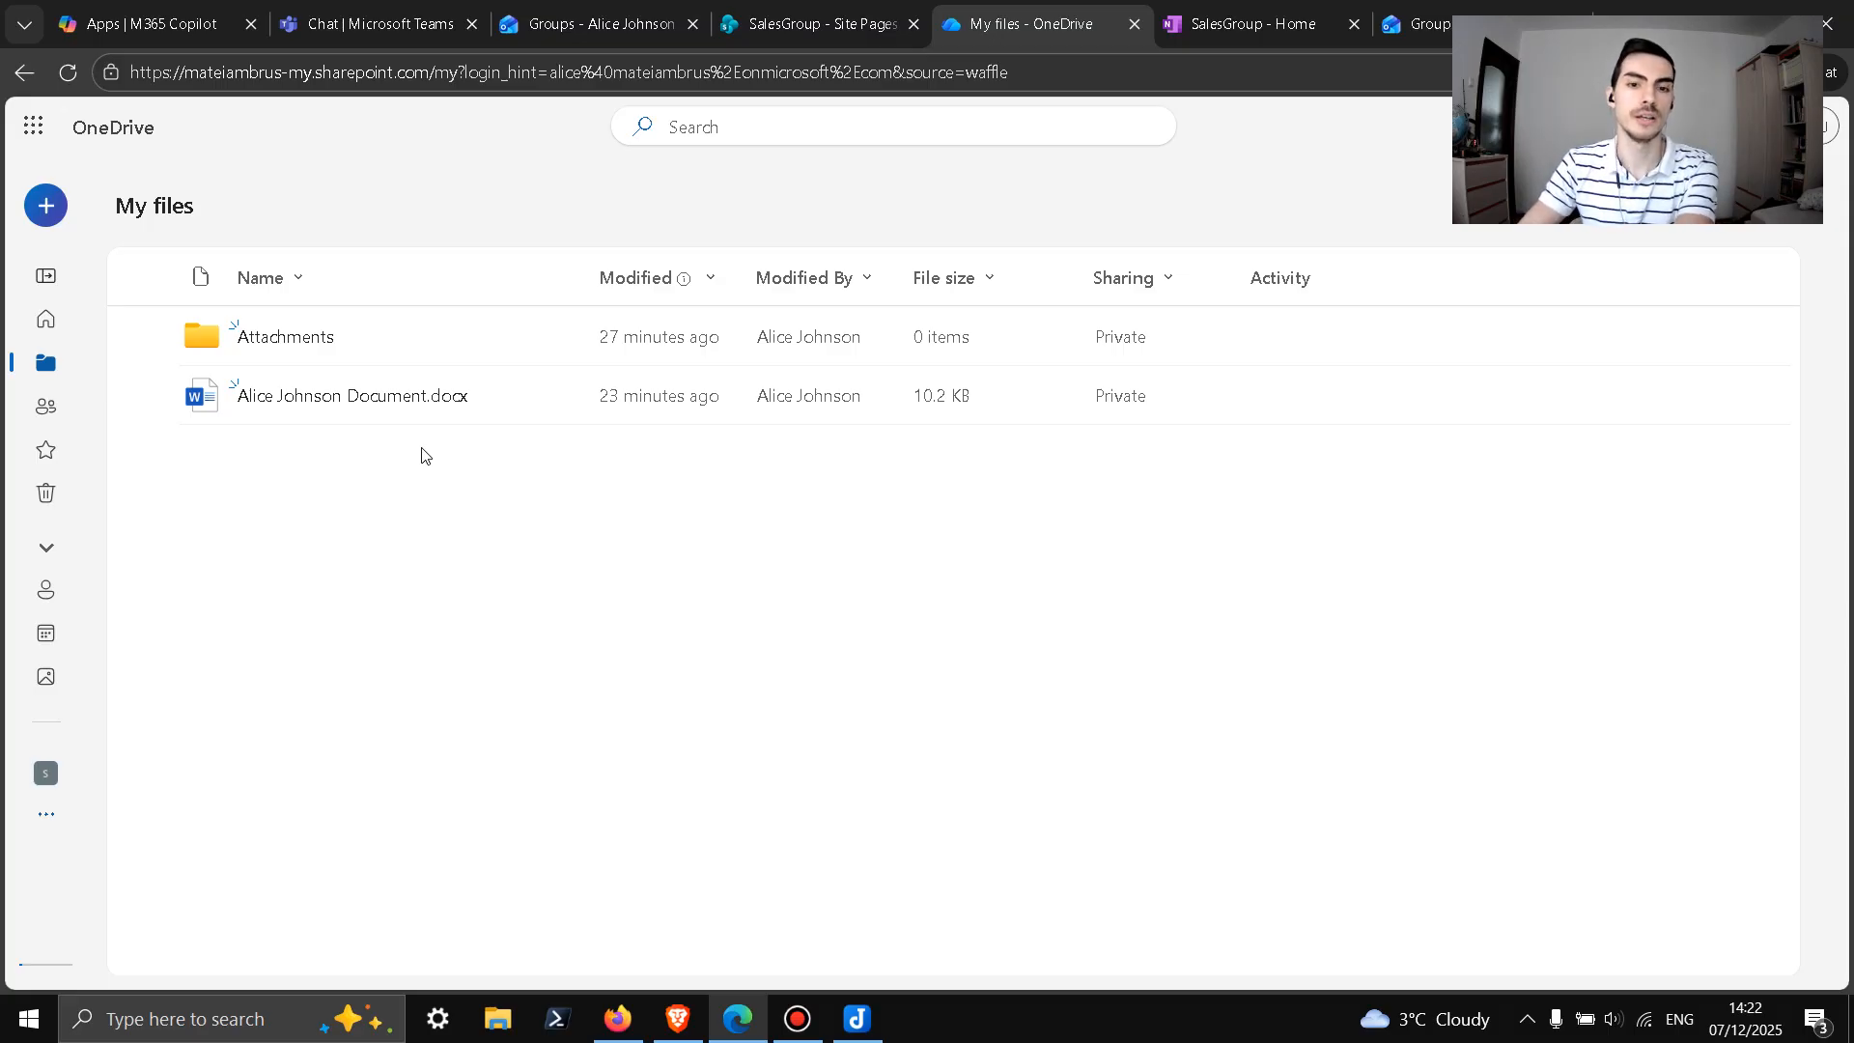
Step: Bring up Joplin and open the IT Support Projects notebook
left_click(868, 1021)
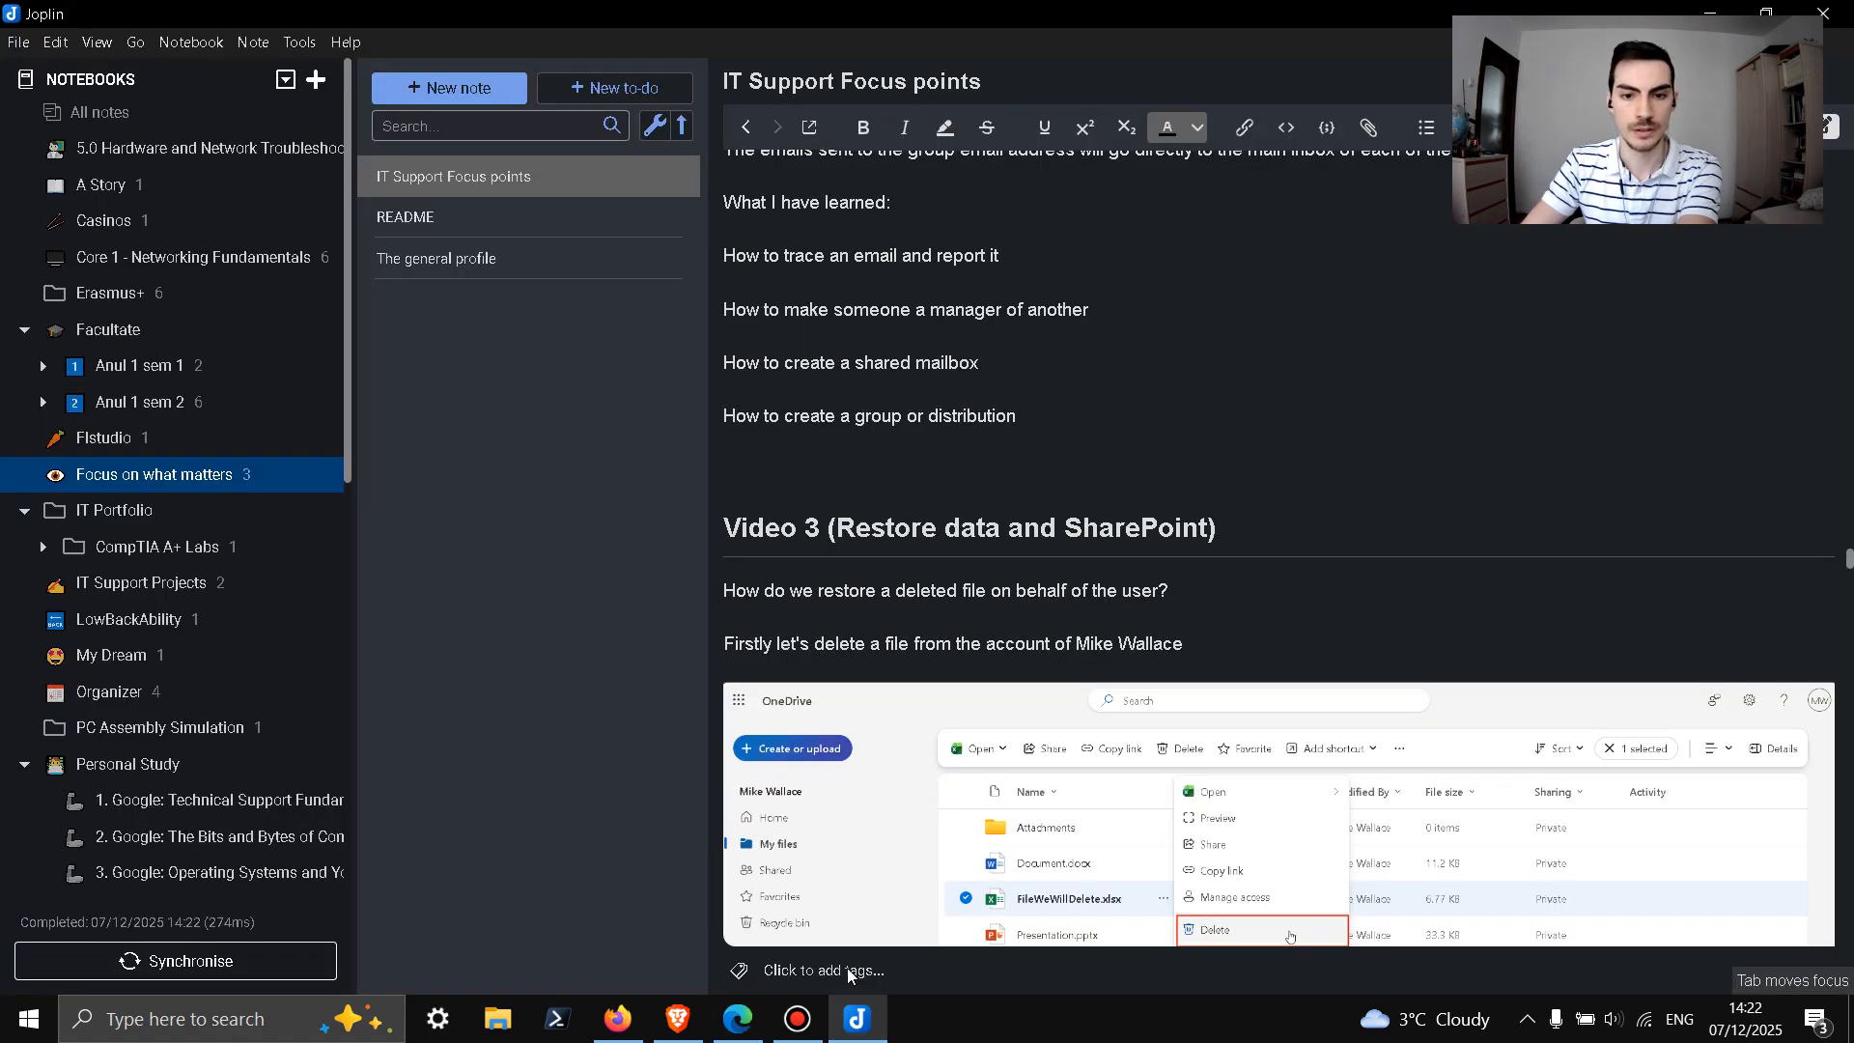
left_click(872, 1034)
left_click(872, 1036)
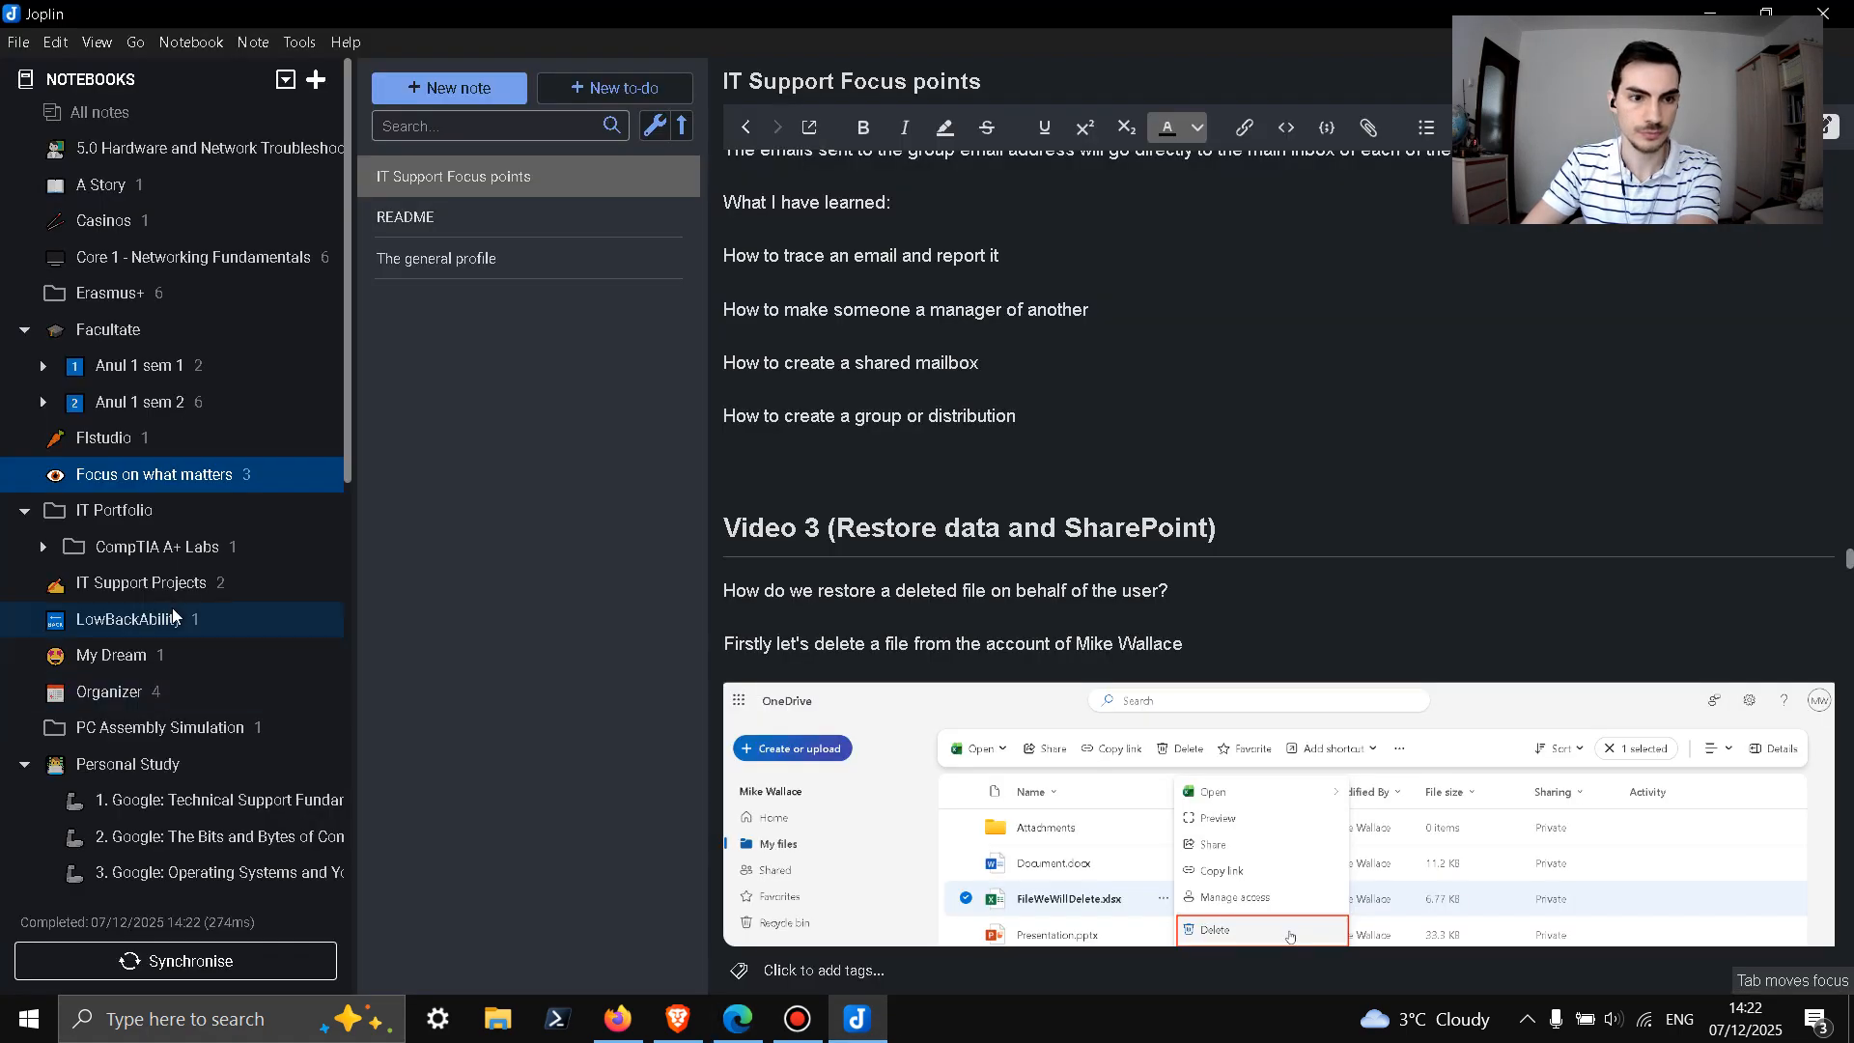
scroll(188, 637, "down", 3)
scroll(188, 644, "up", 2)
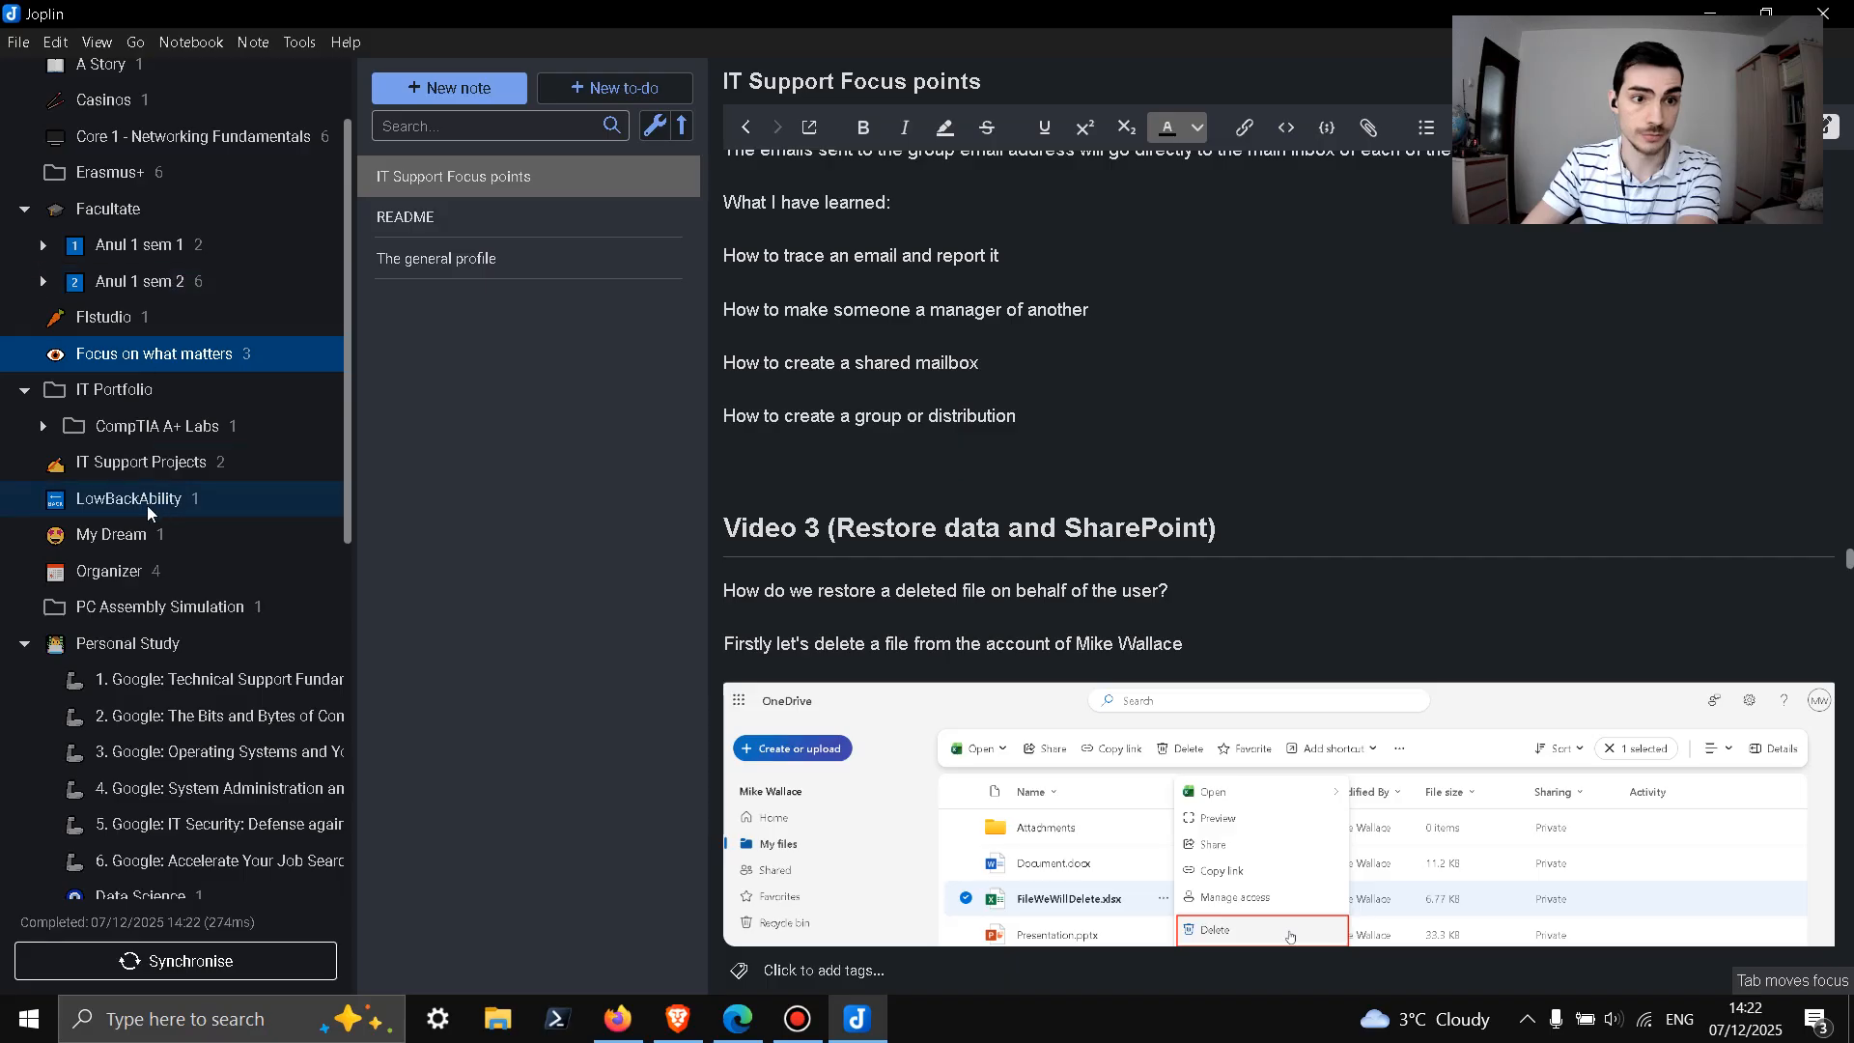
left_click(151, 464)
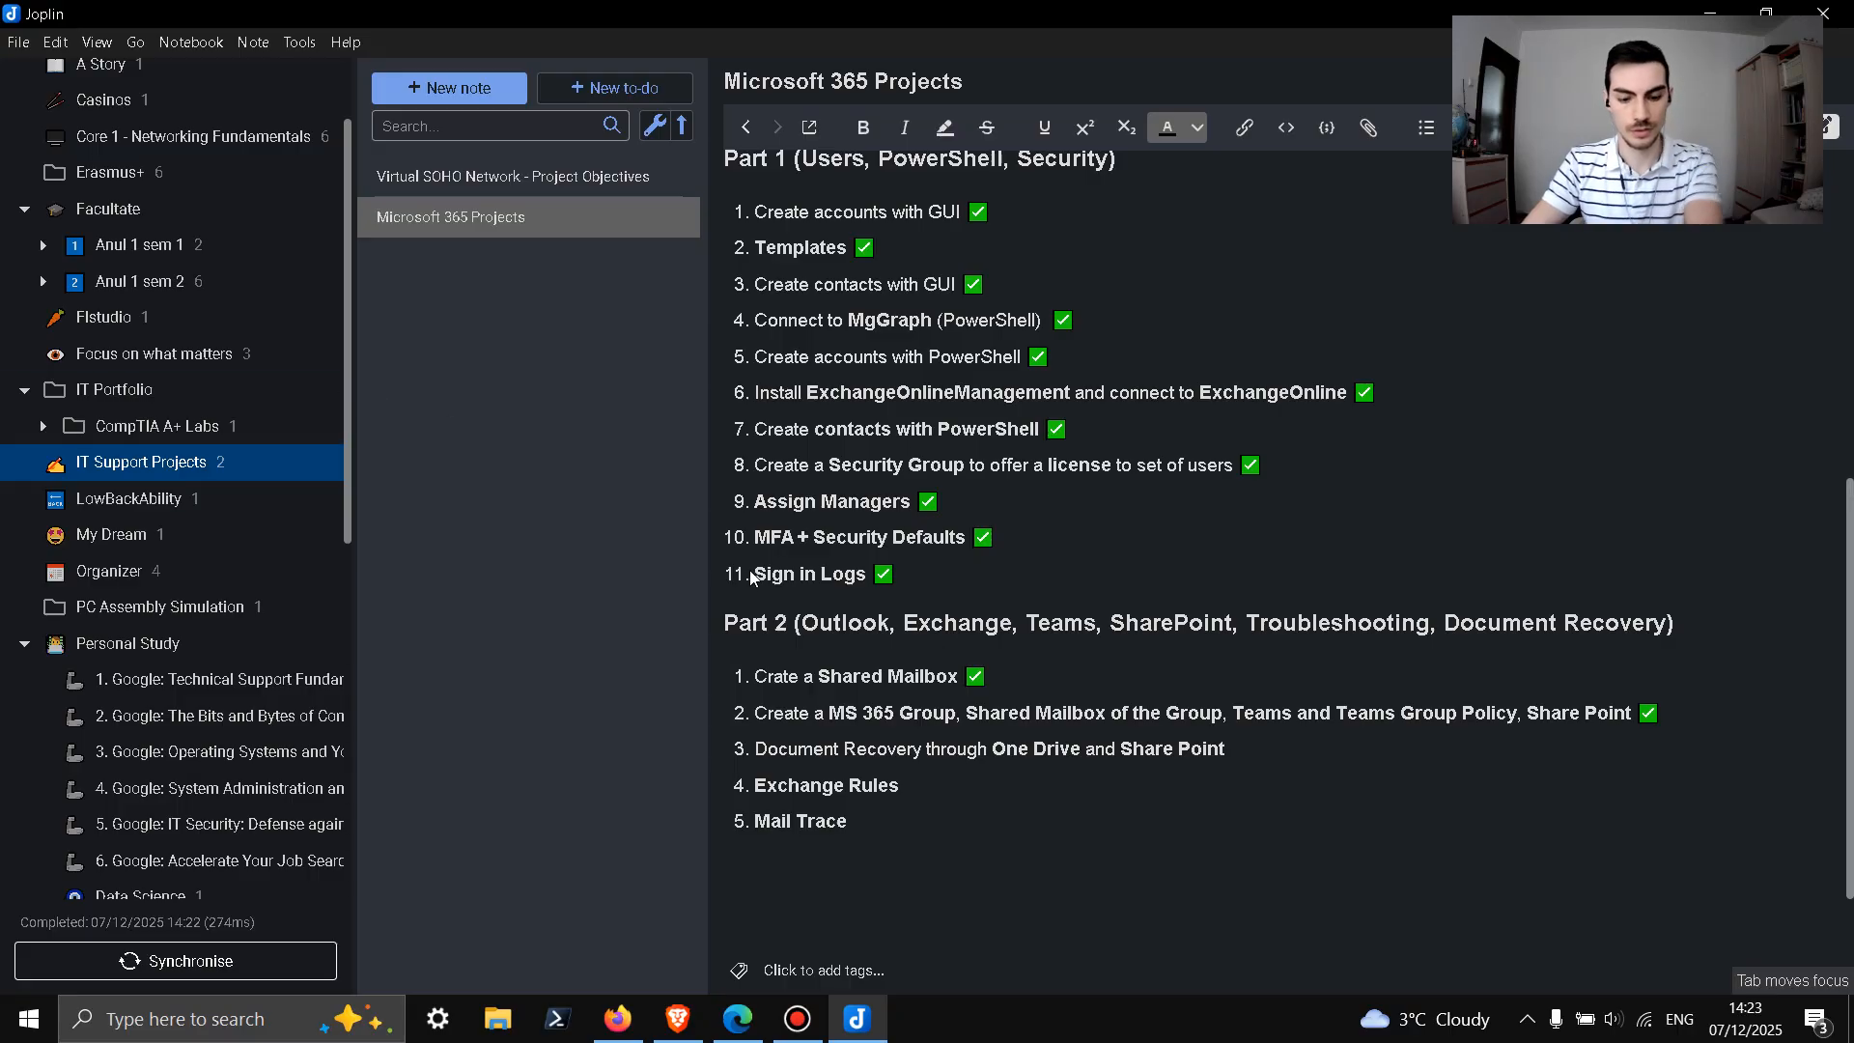
key("alt+Tab")
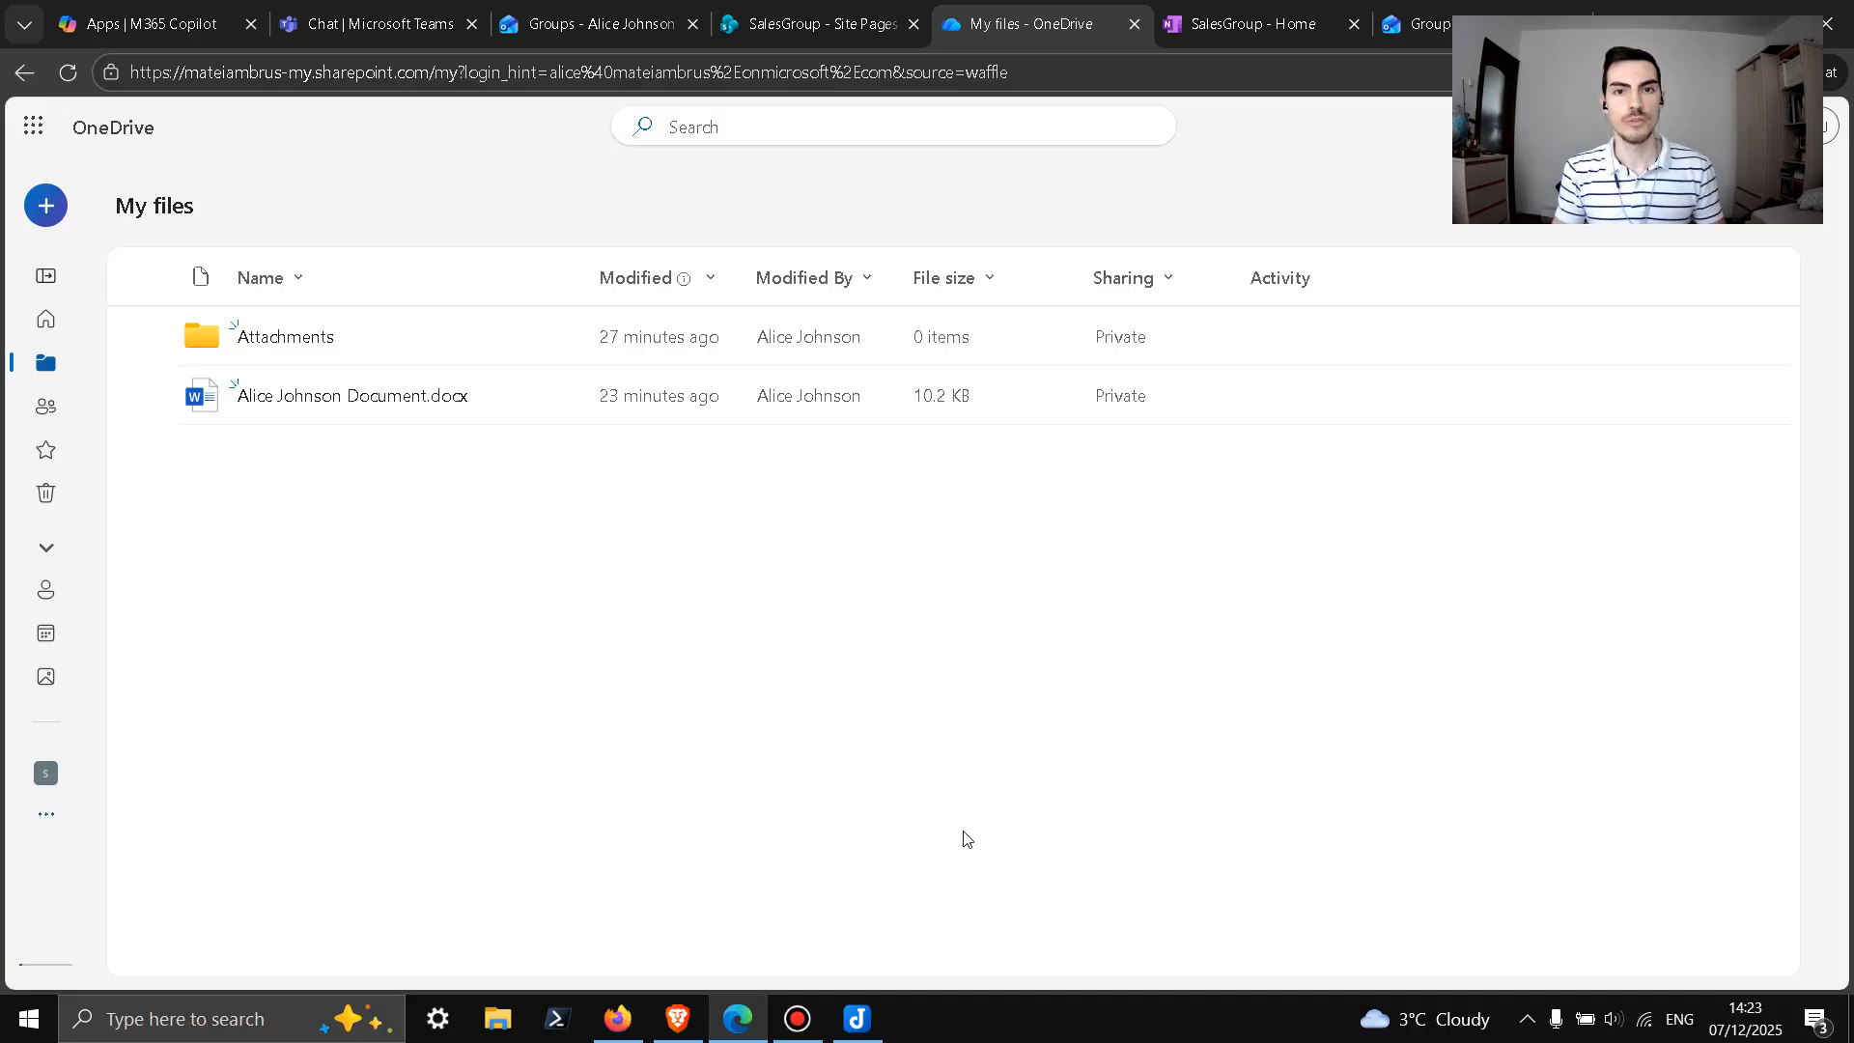
Step: Paste the ✅ after the Document Recovery through OneDrive and SharePoint item, then return to Edge
left_click(857, 1019)
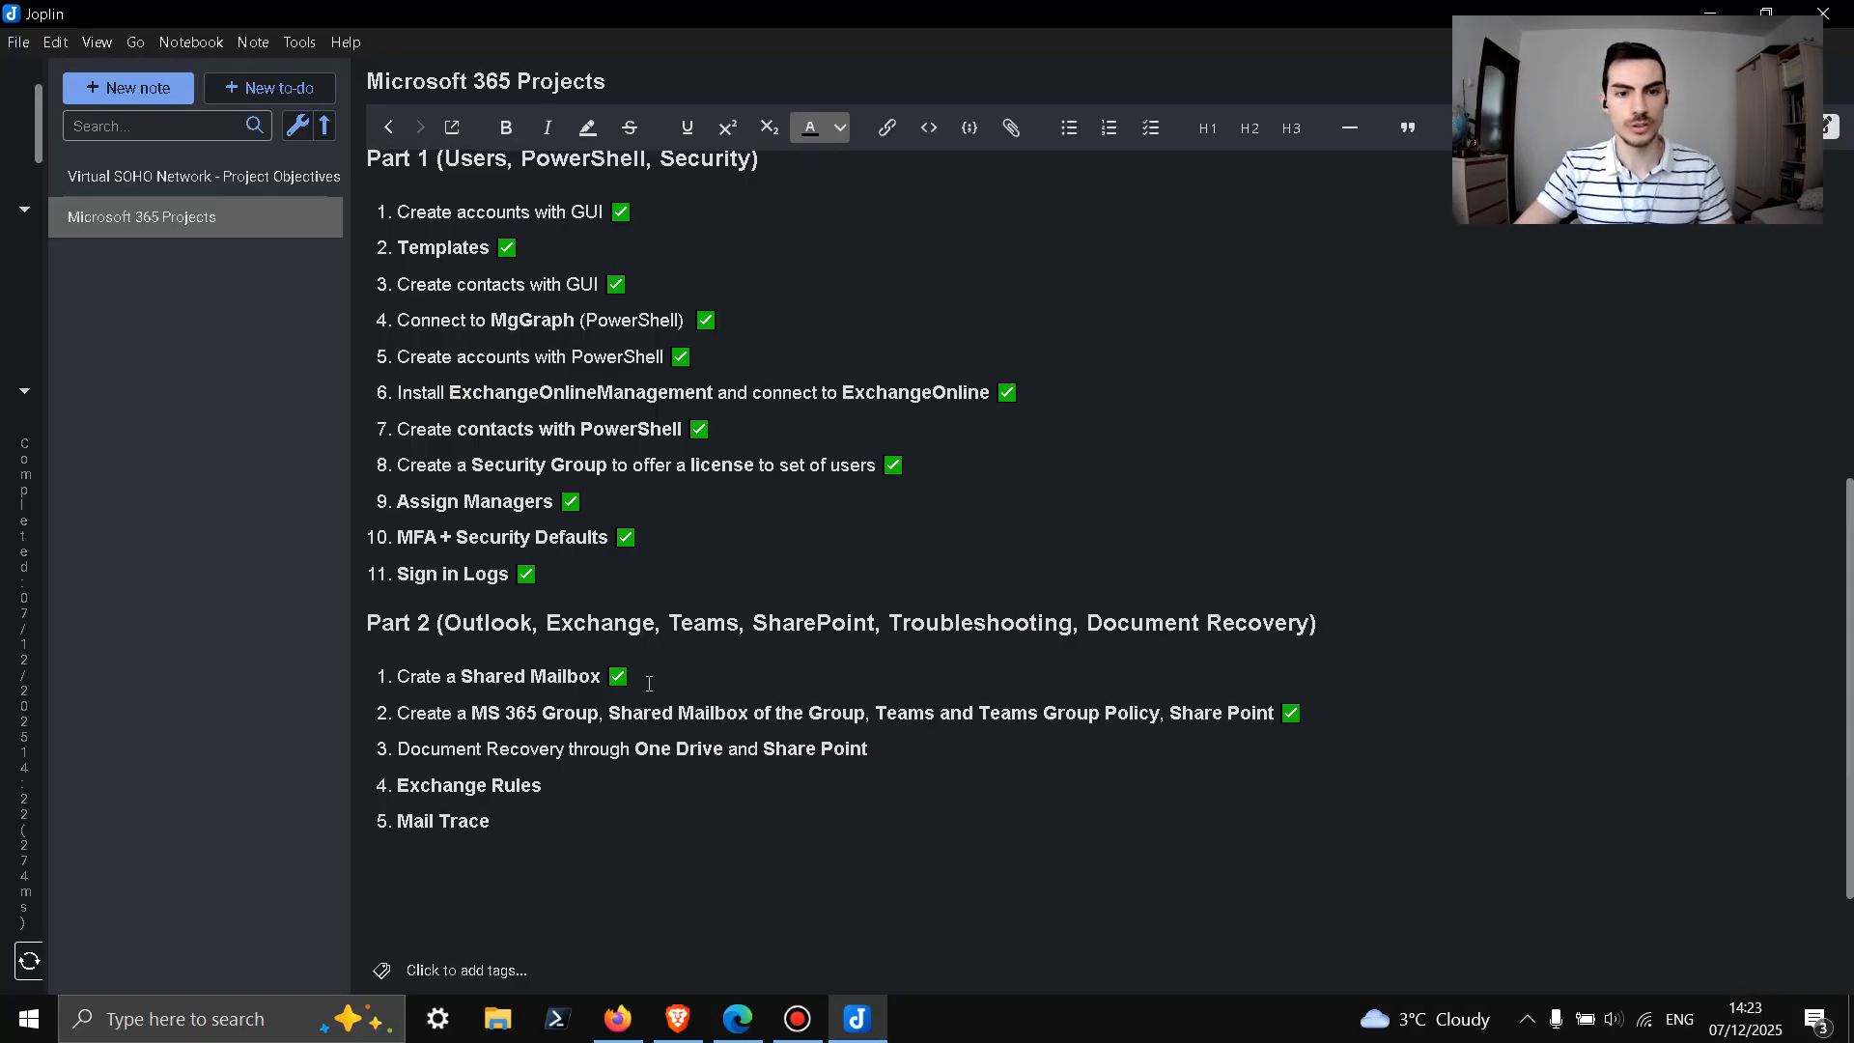
left_click(1290, 715)
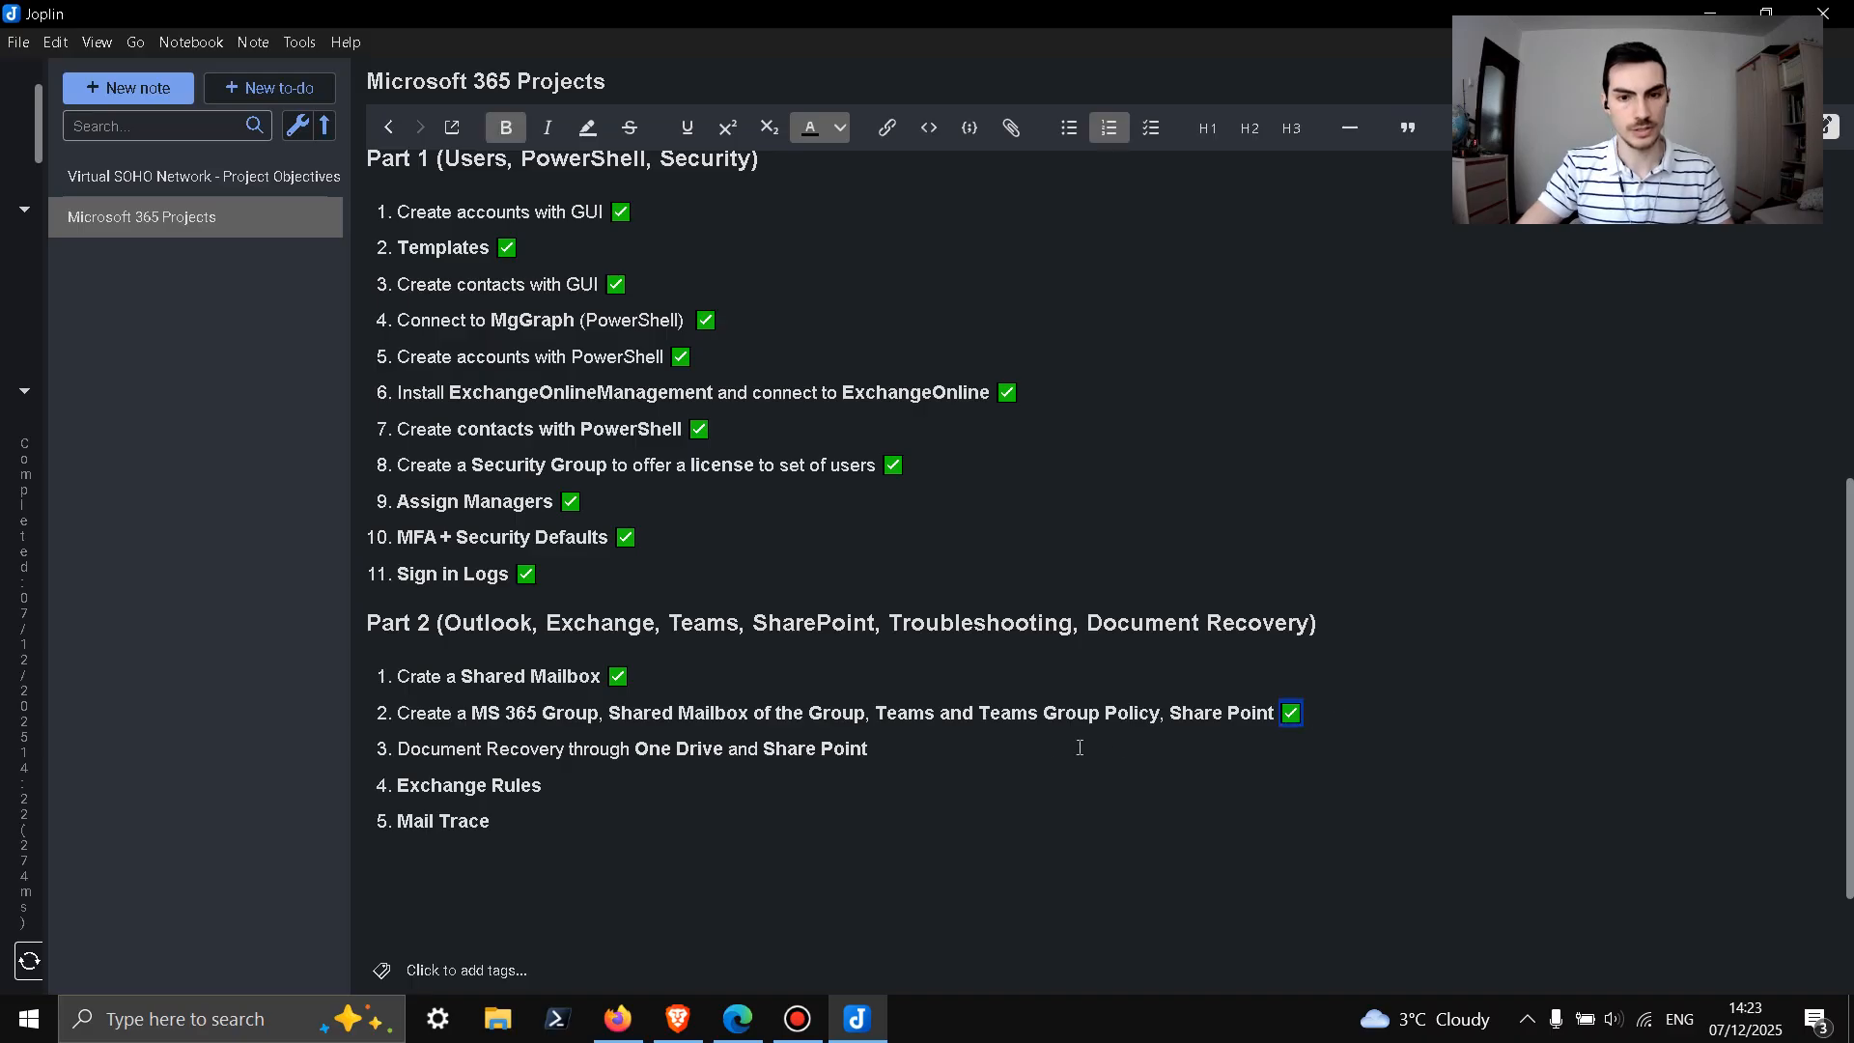
left_click(983, 744)
type("✅")
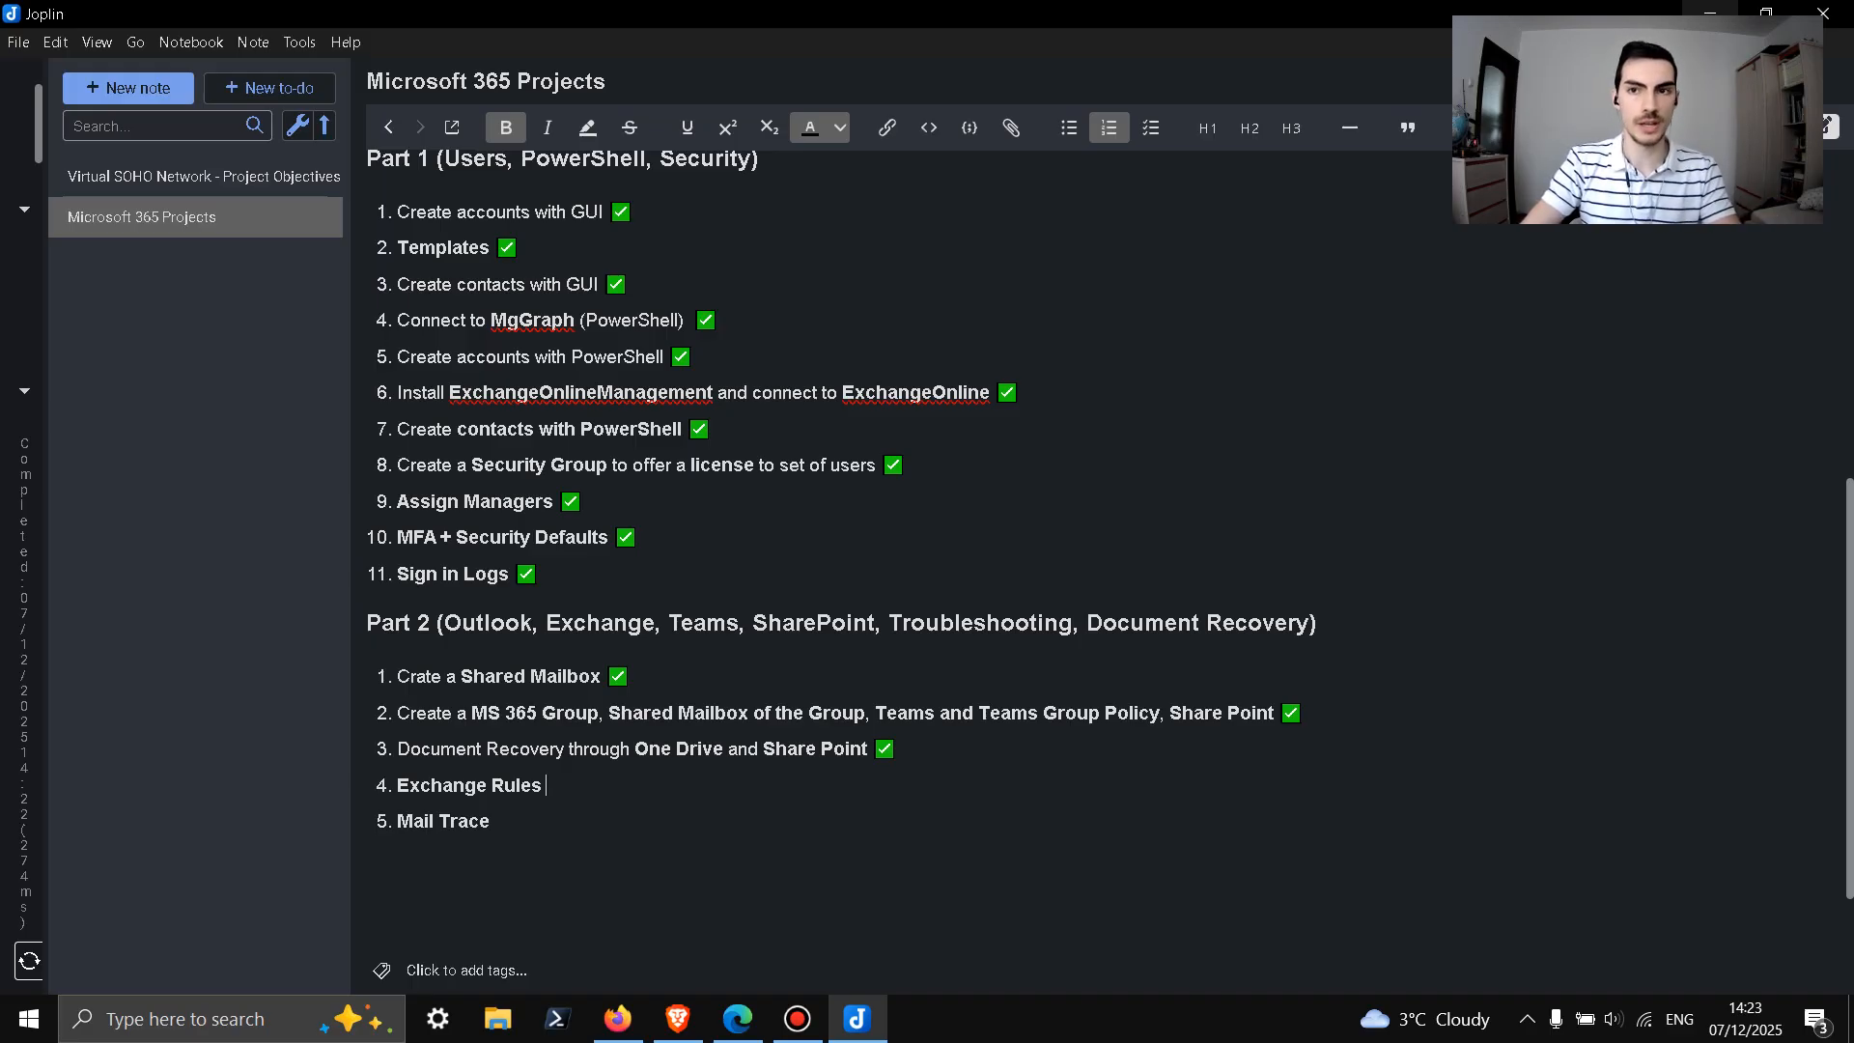
key("alt+Tab")
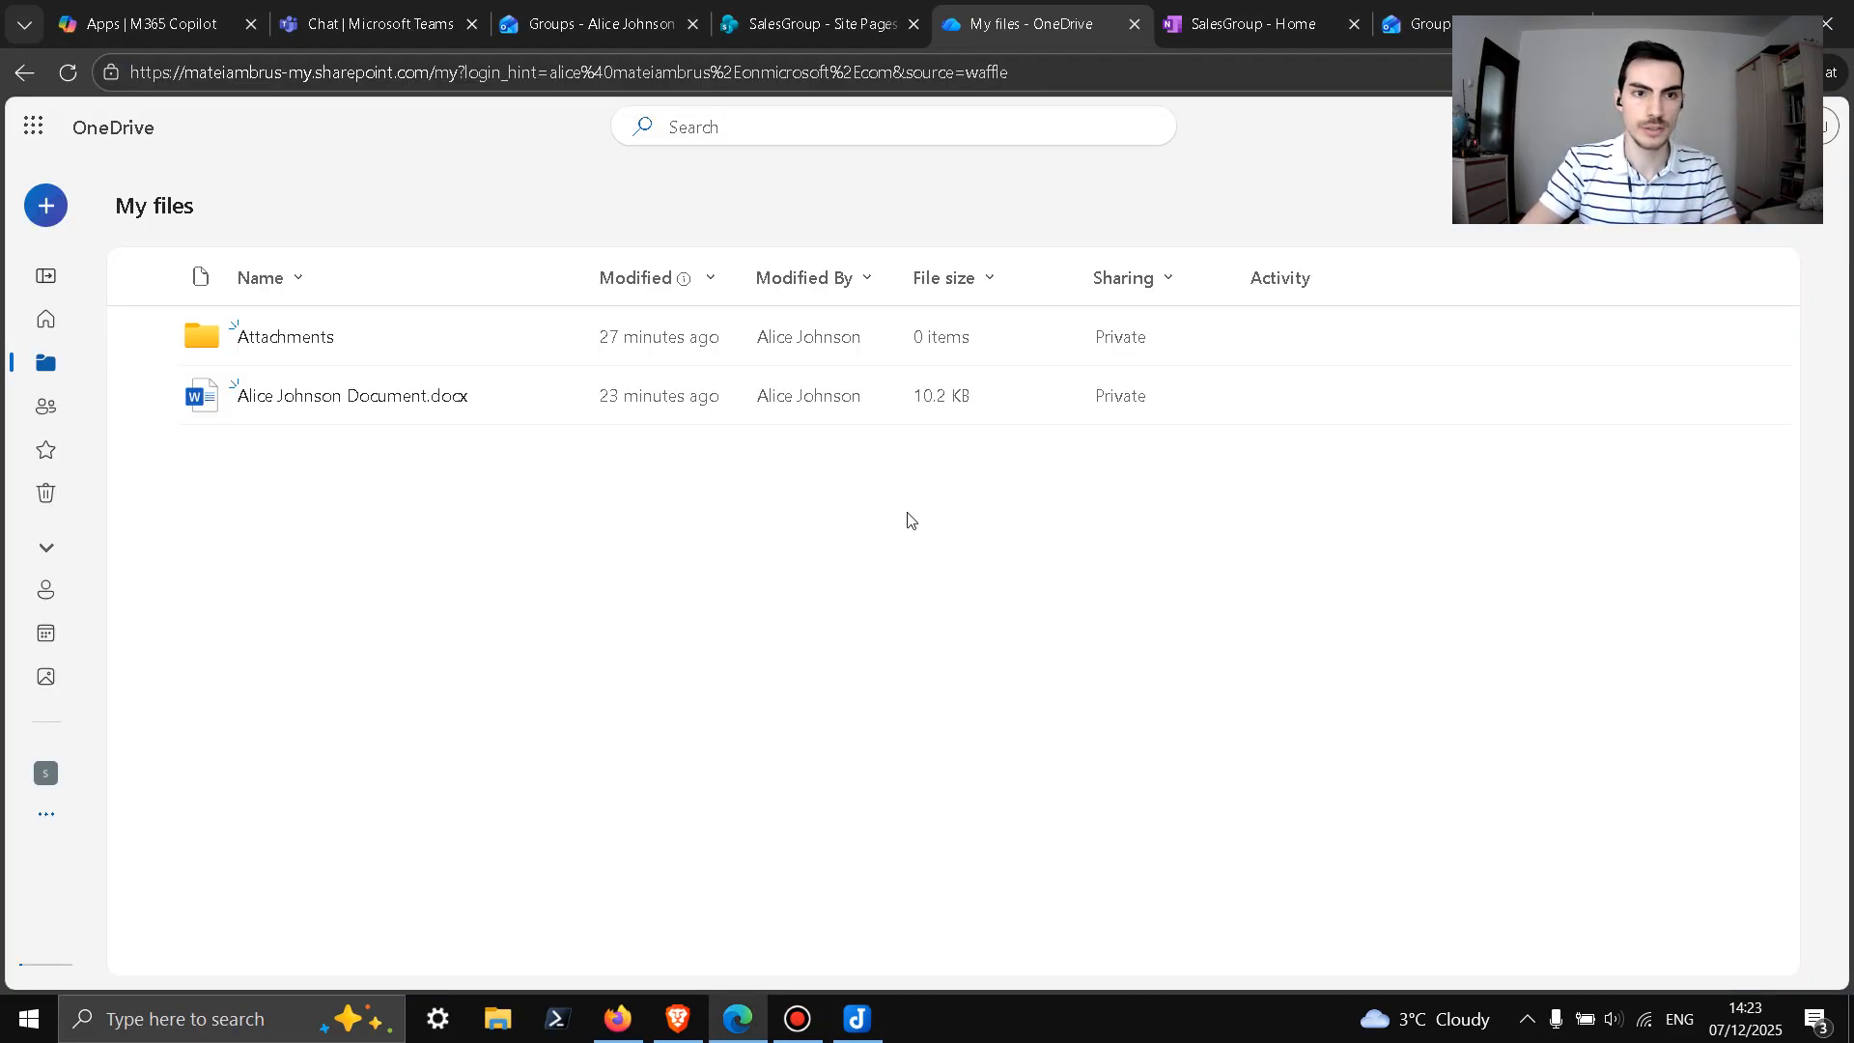
Step: From the admin center's Admin centers list, open Exchange and go to Mail flow > Rules
key("alt+Tab")
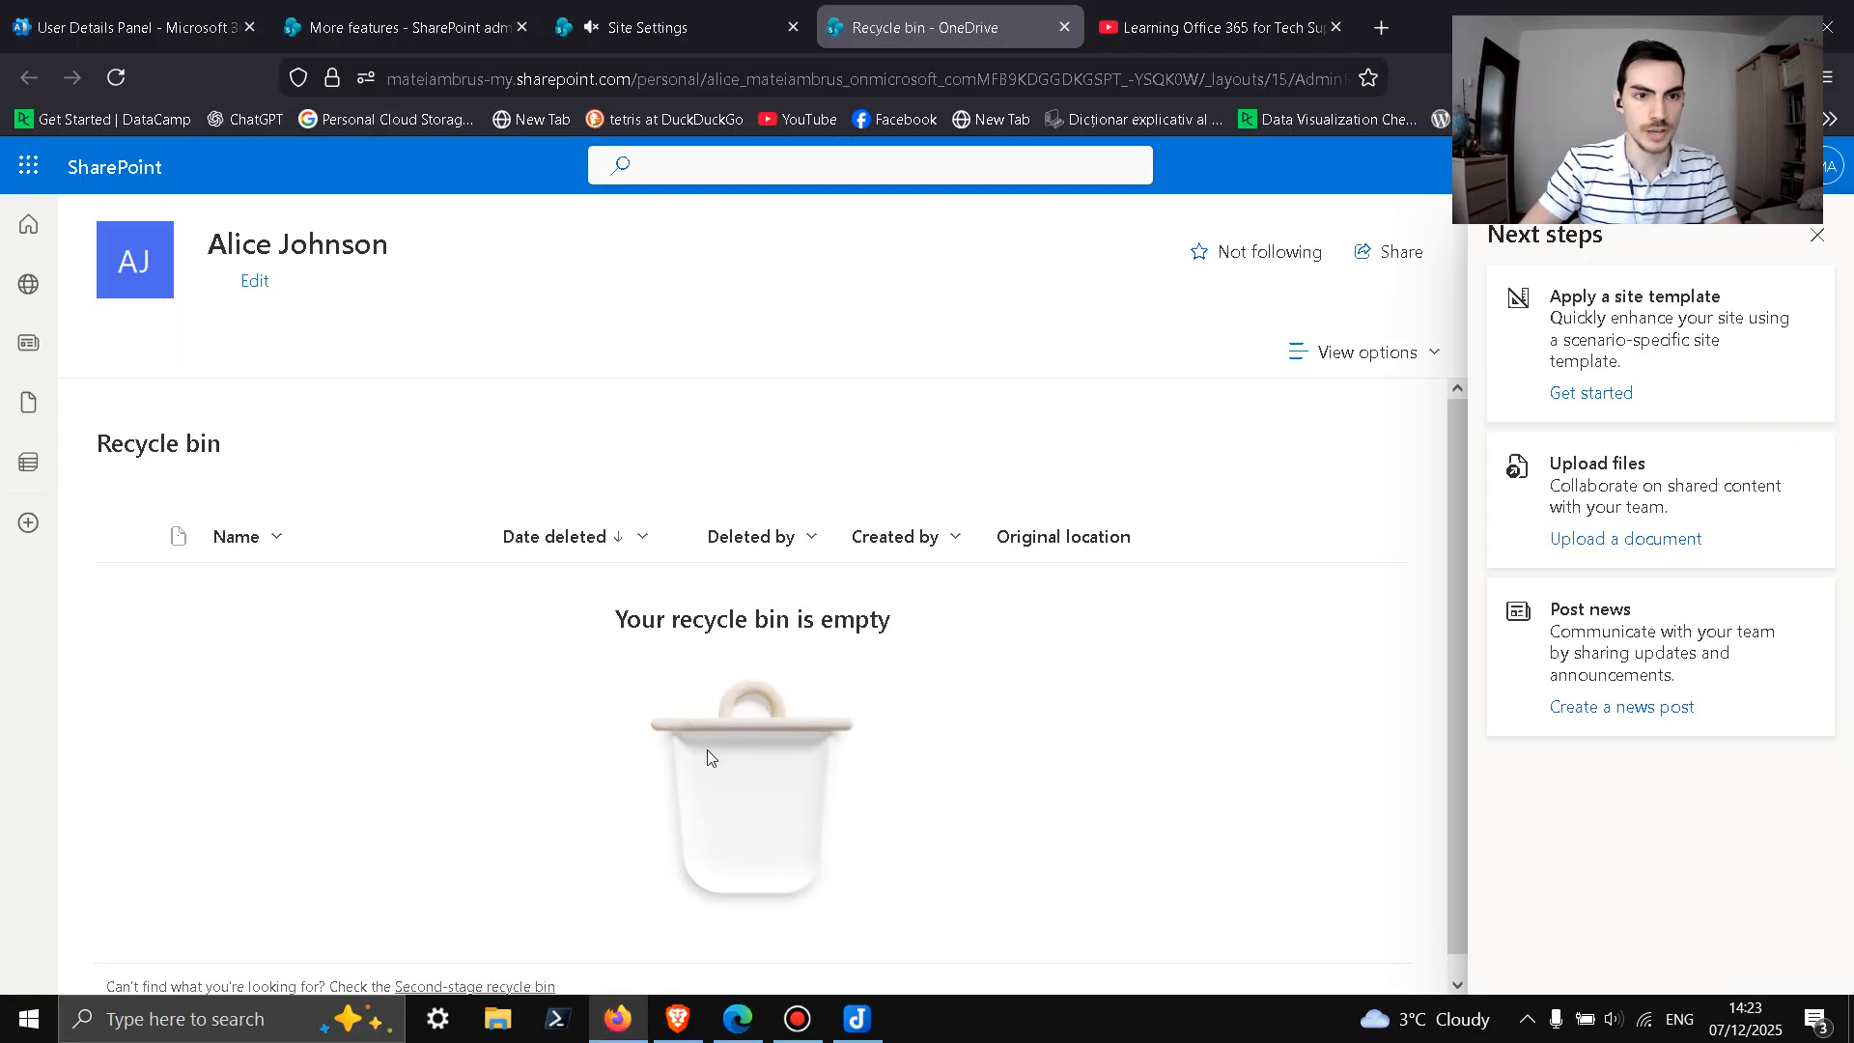
left_click(155, 19)
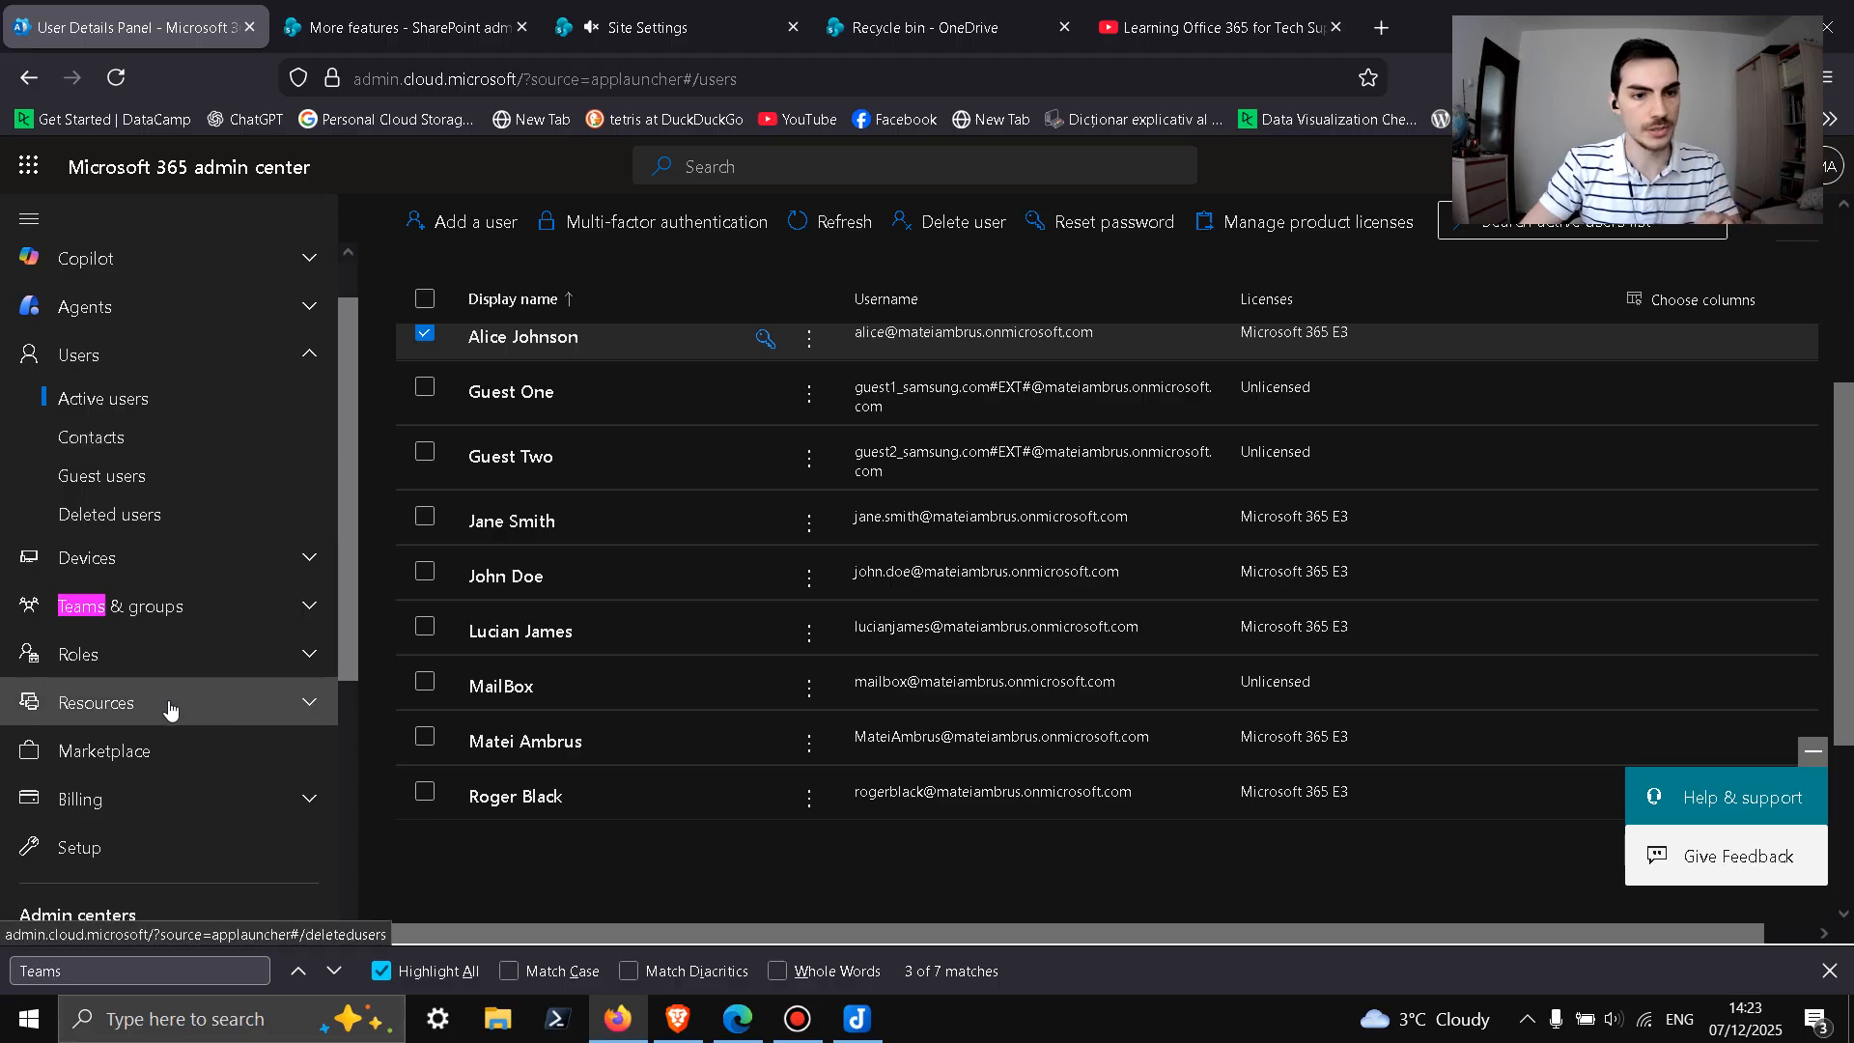
scroll(266, 638, "down", 4)
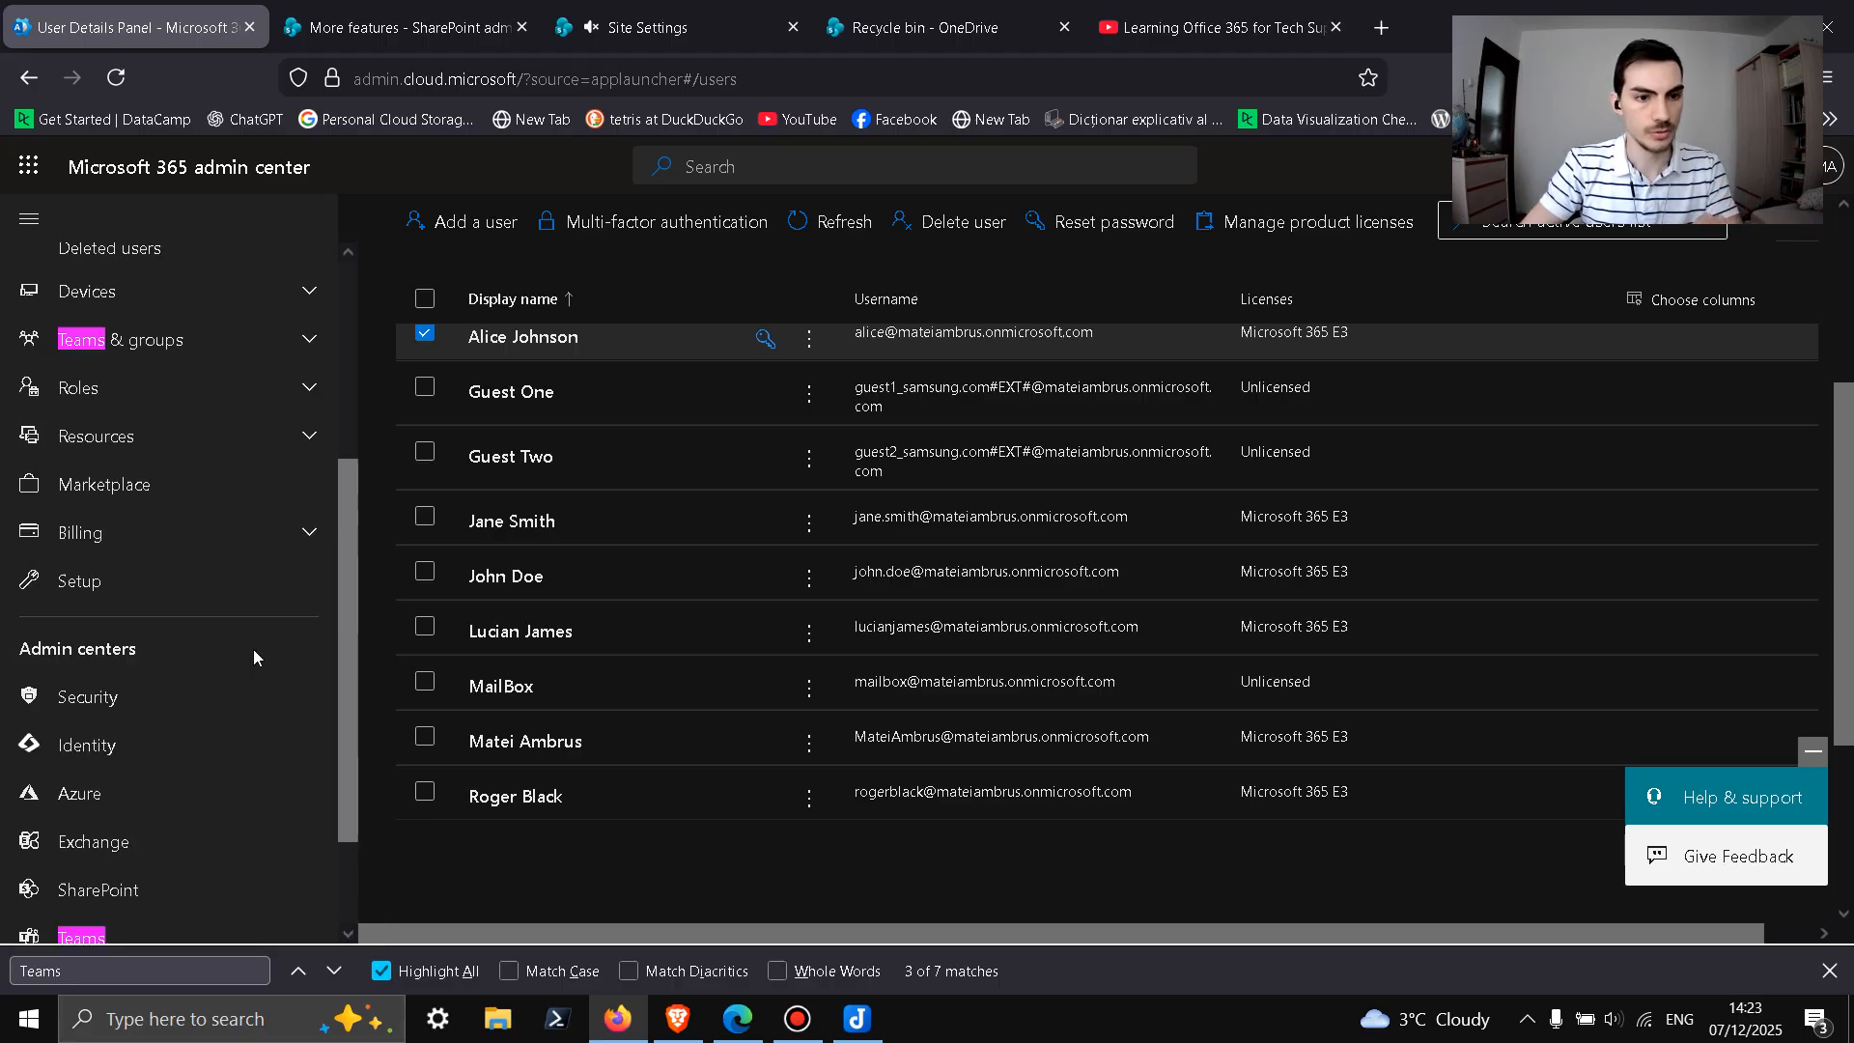
left_click(121, 715)
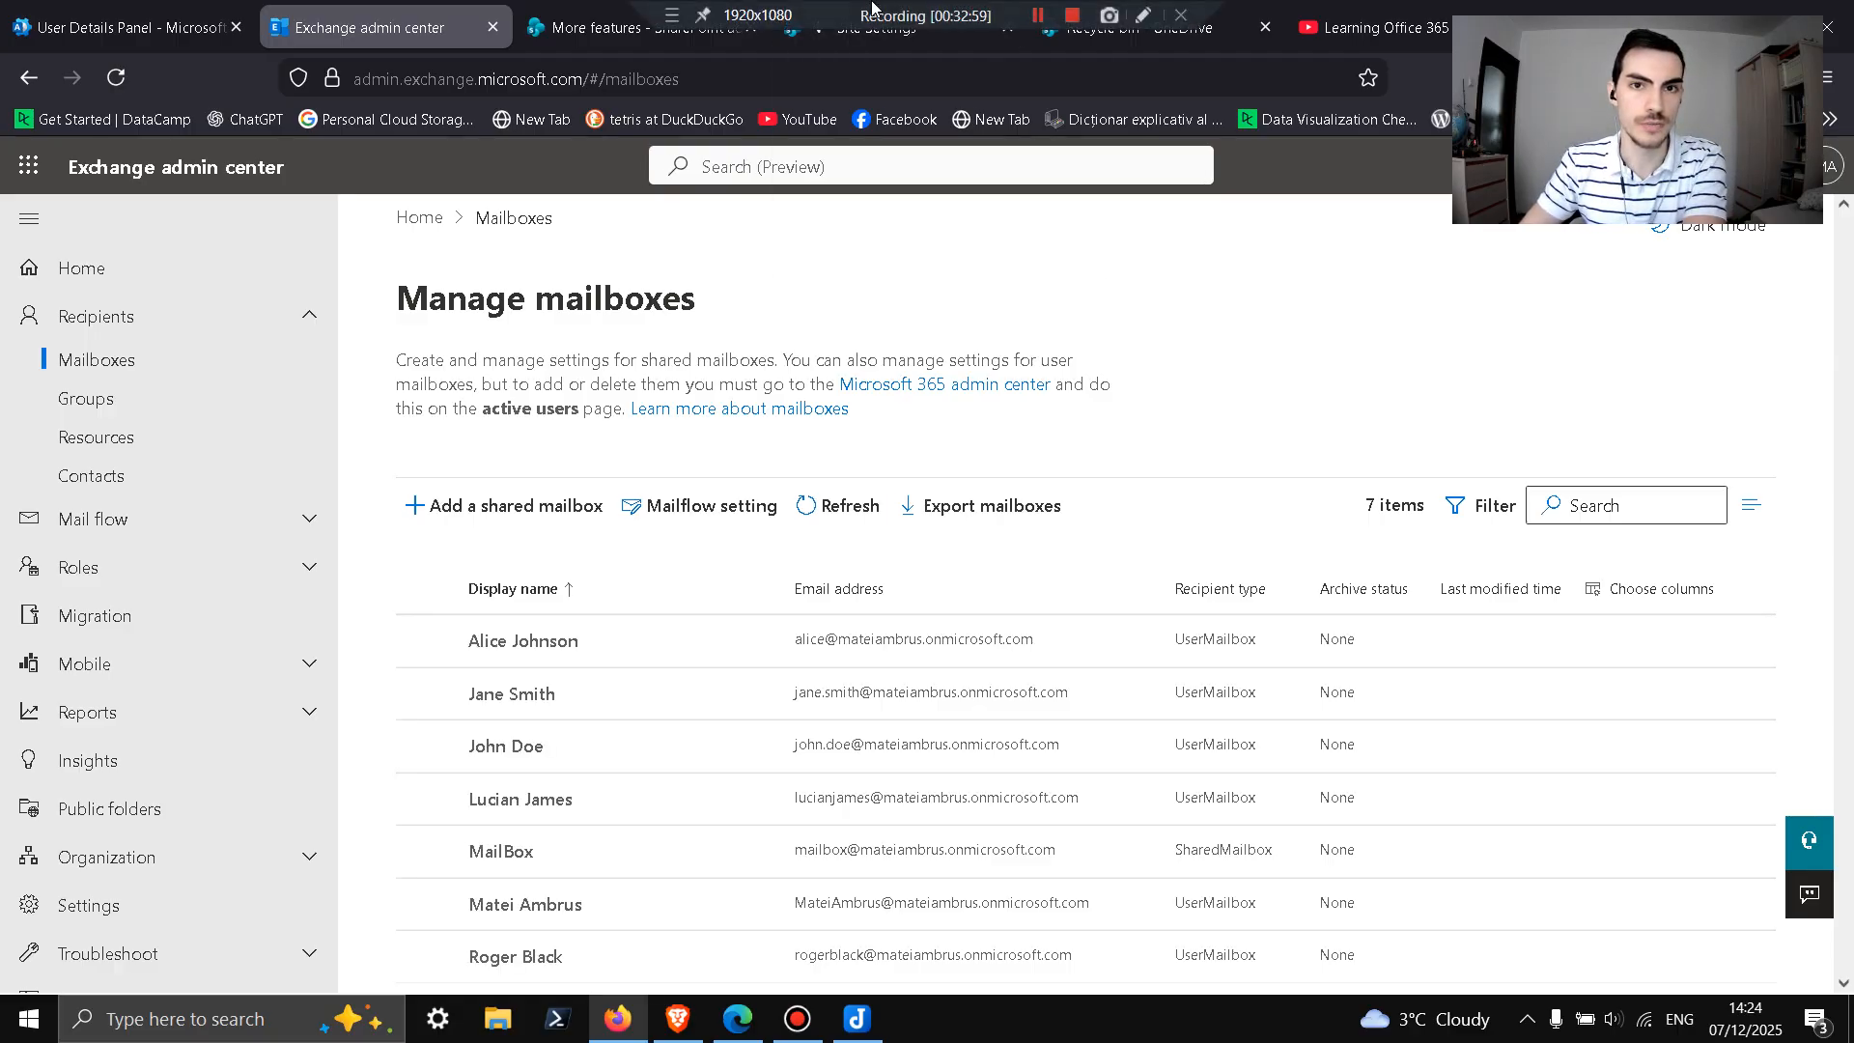
left_click(208, 527)
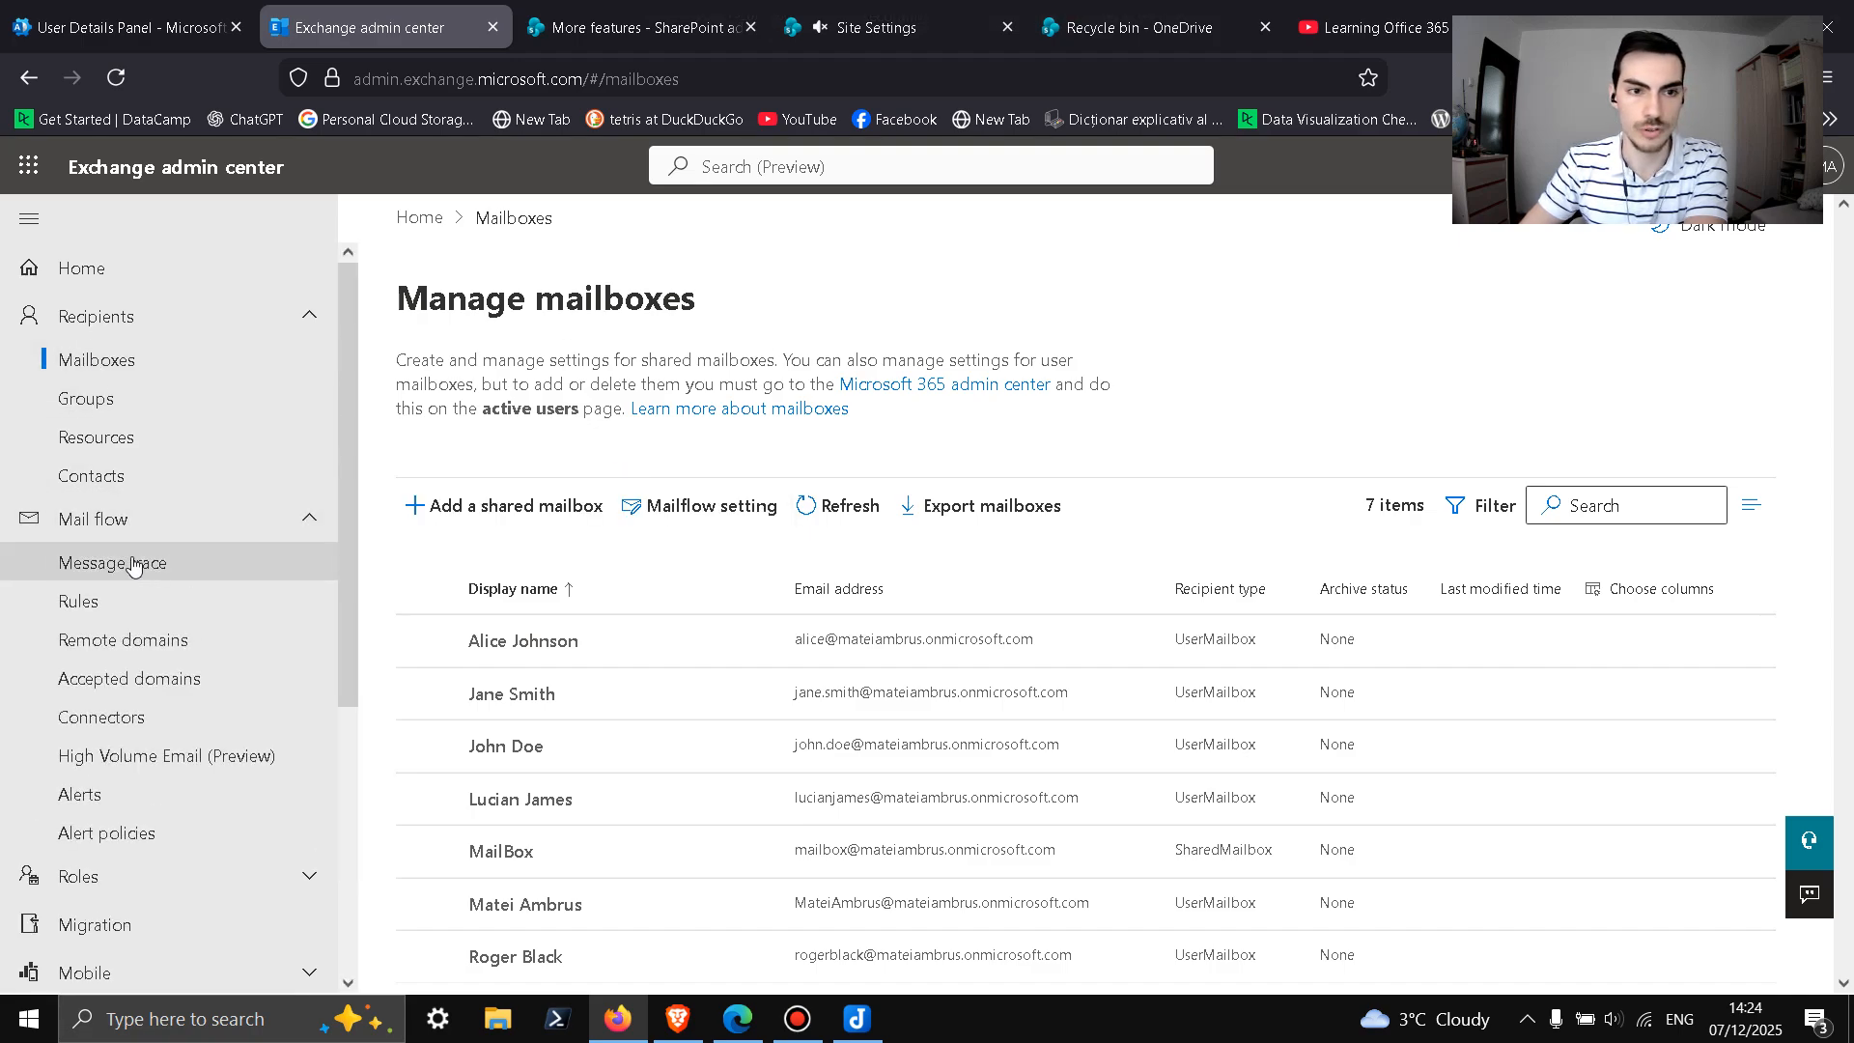
left_click(94, 610)
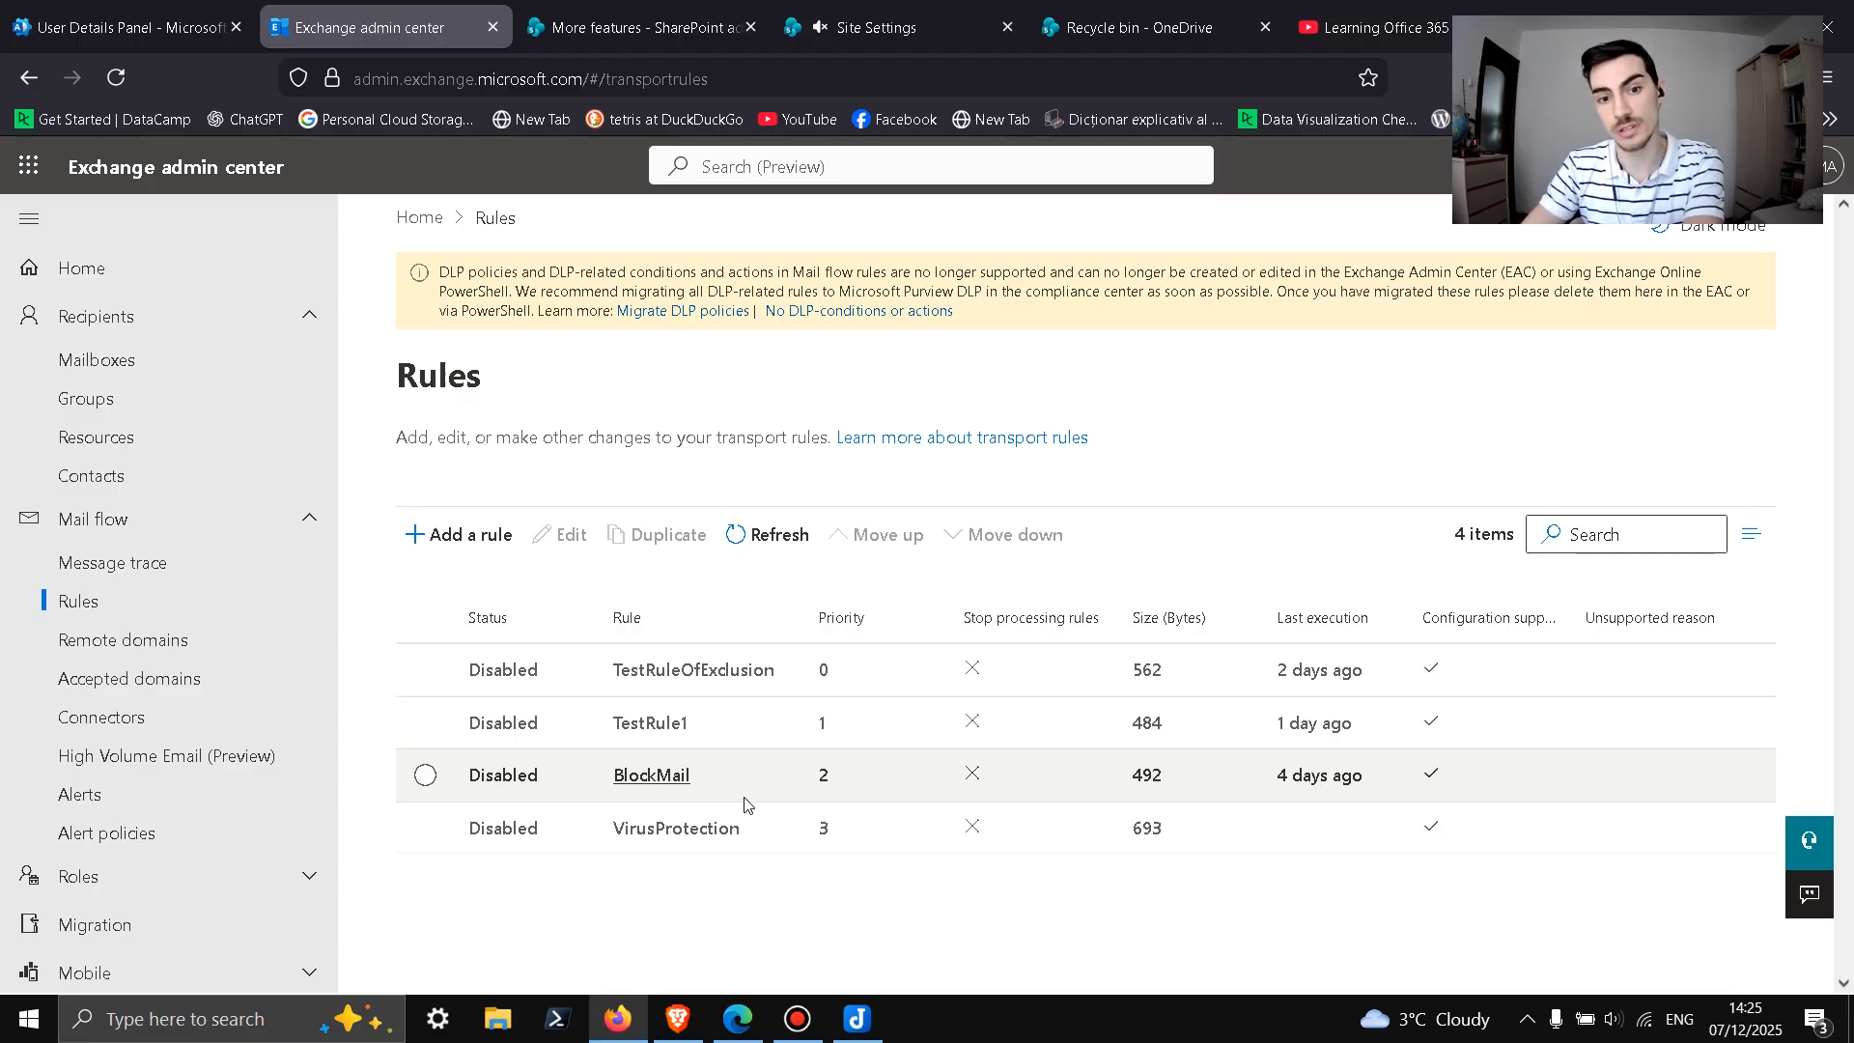
Step: Create a new transport rule named StandardRule
left_click(460, 537)
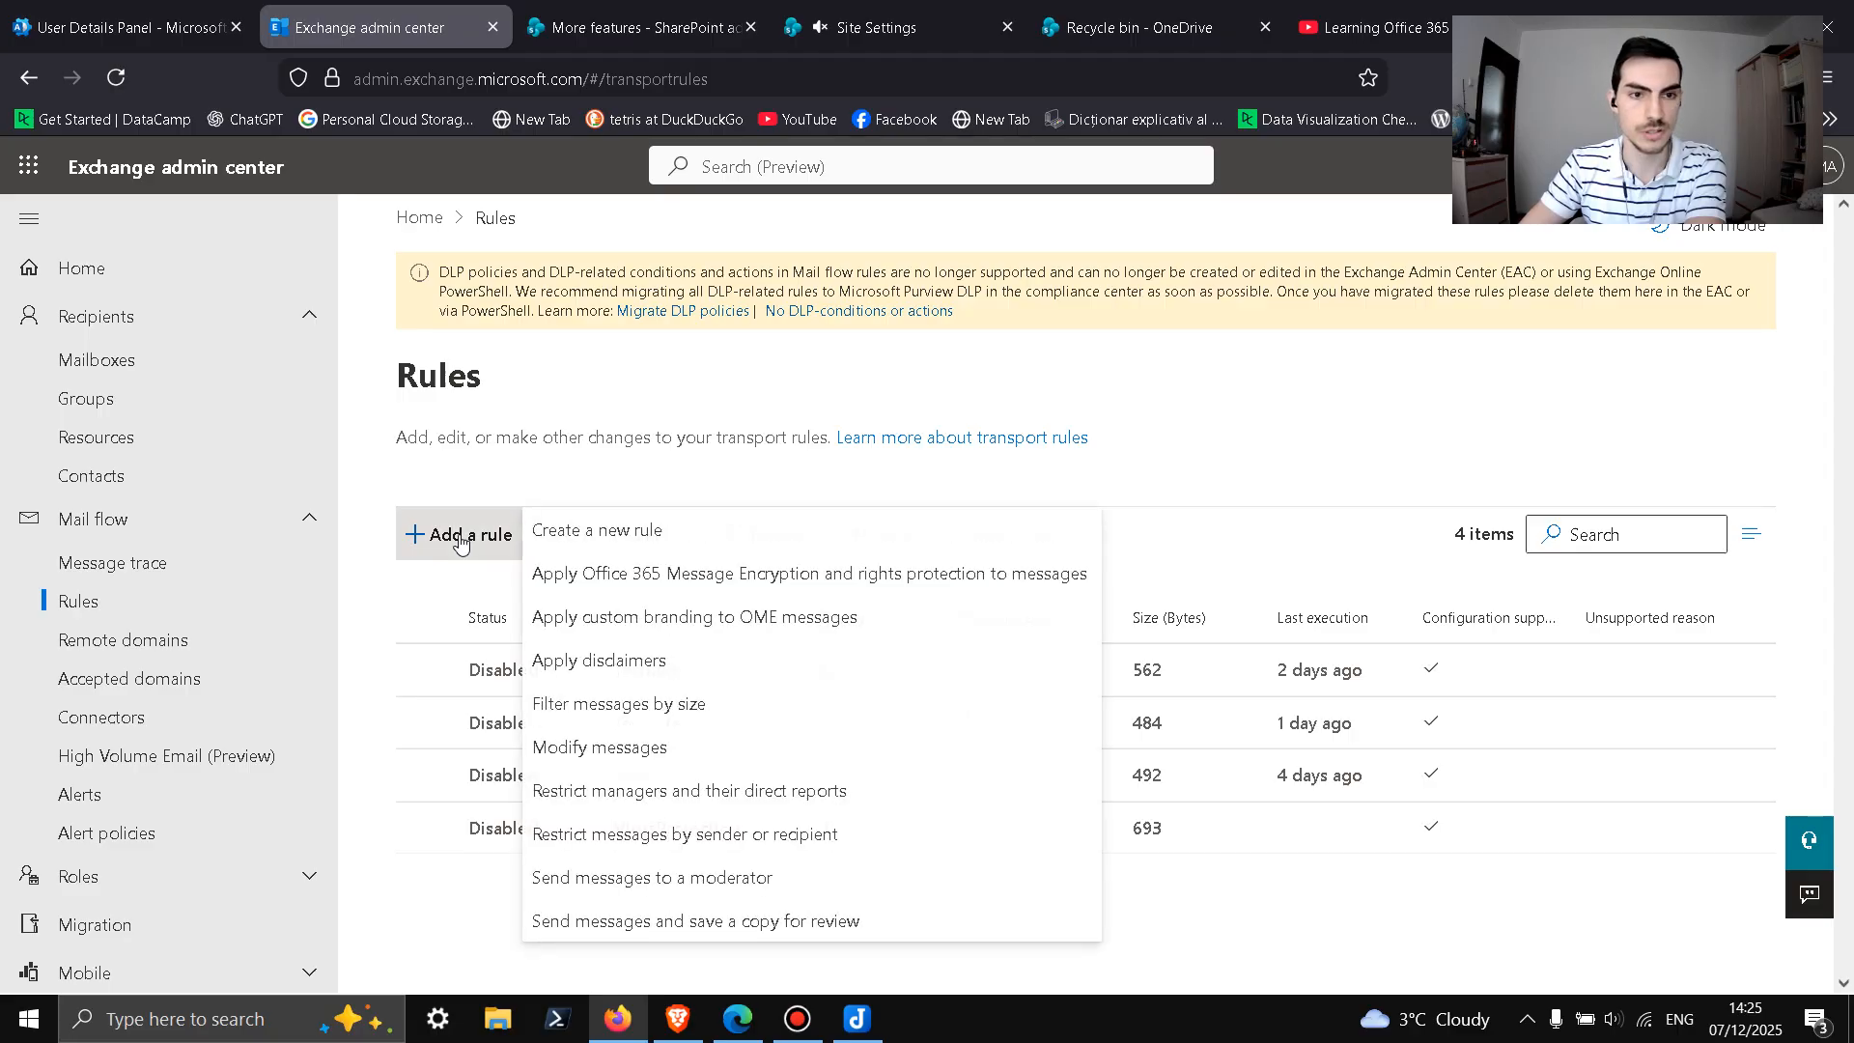
left_click(620, 533)
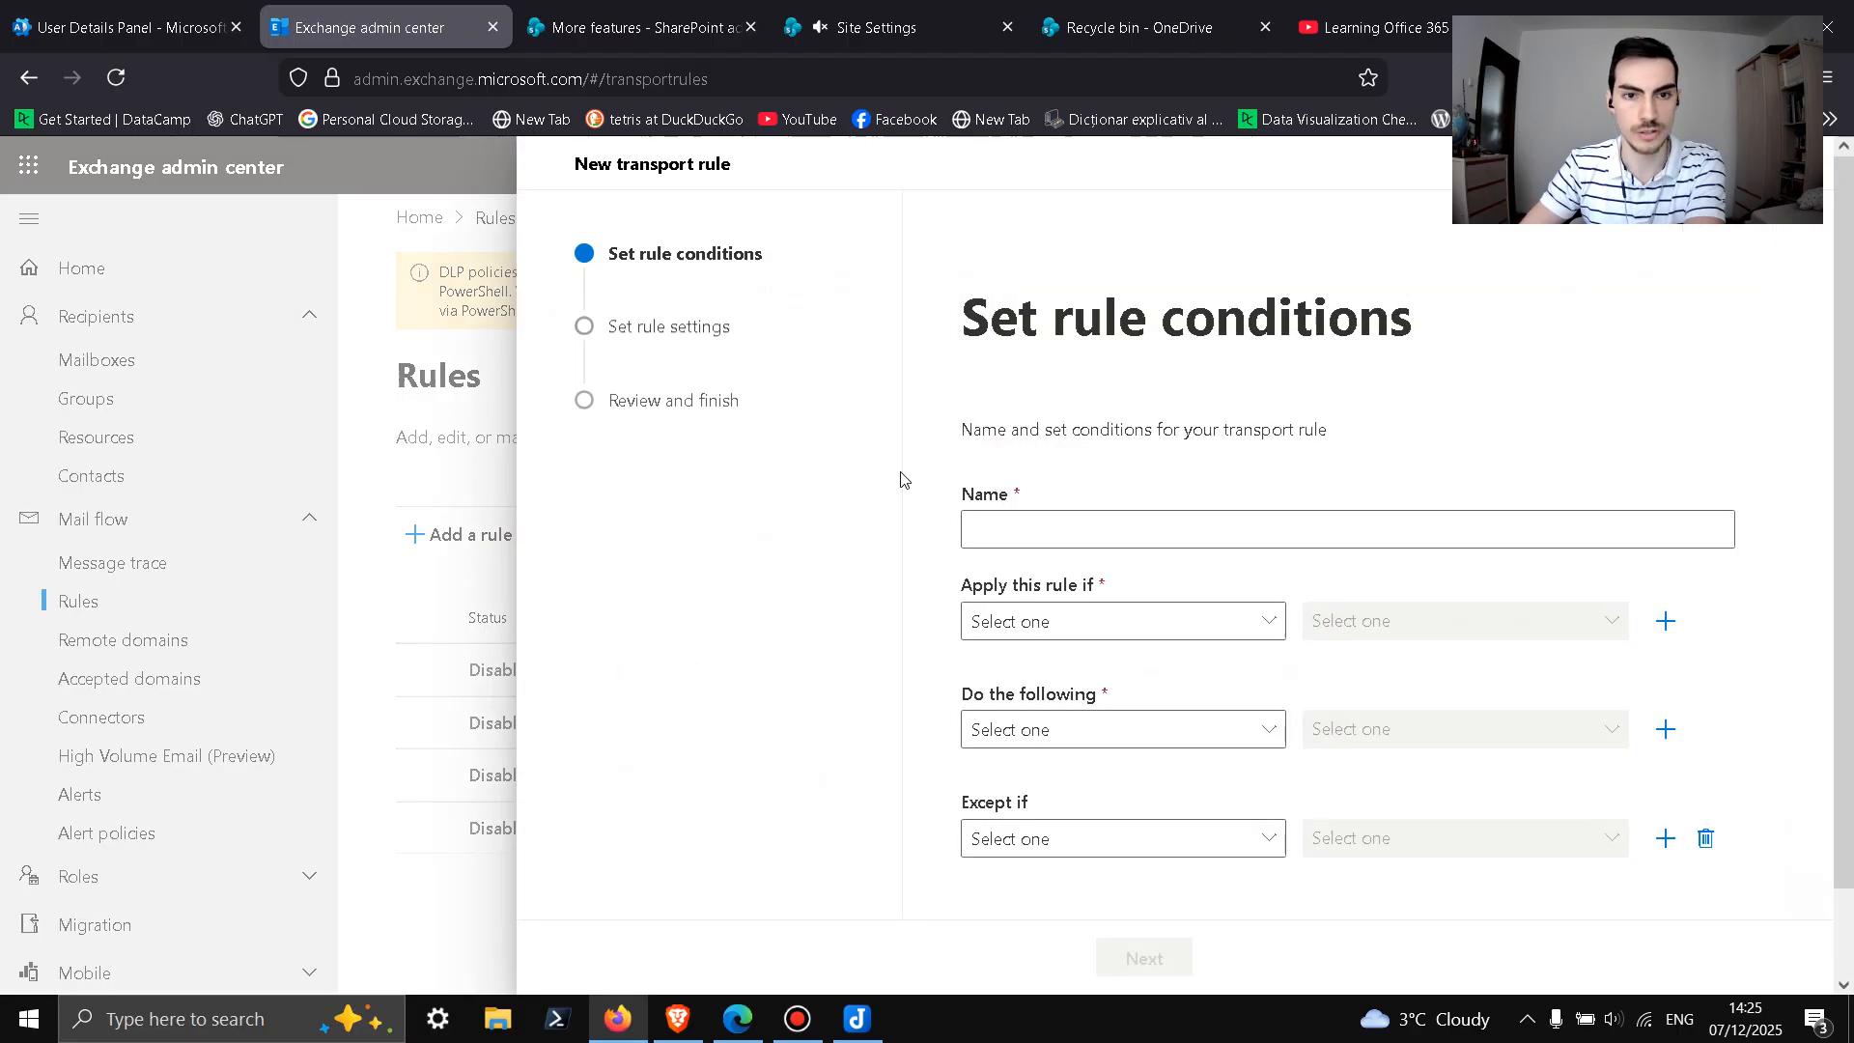
left_click(1029, 528)
type("S")
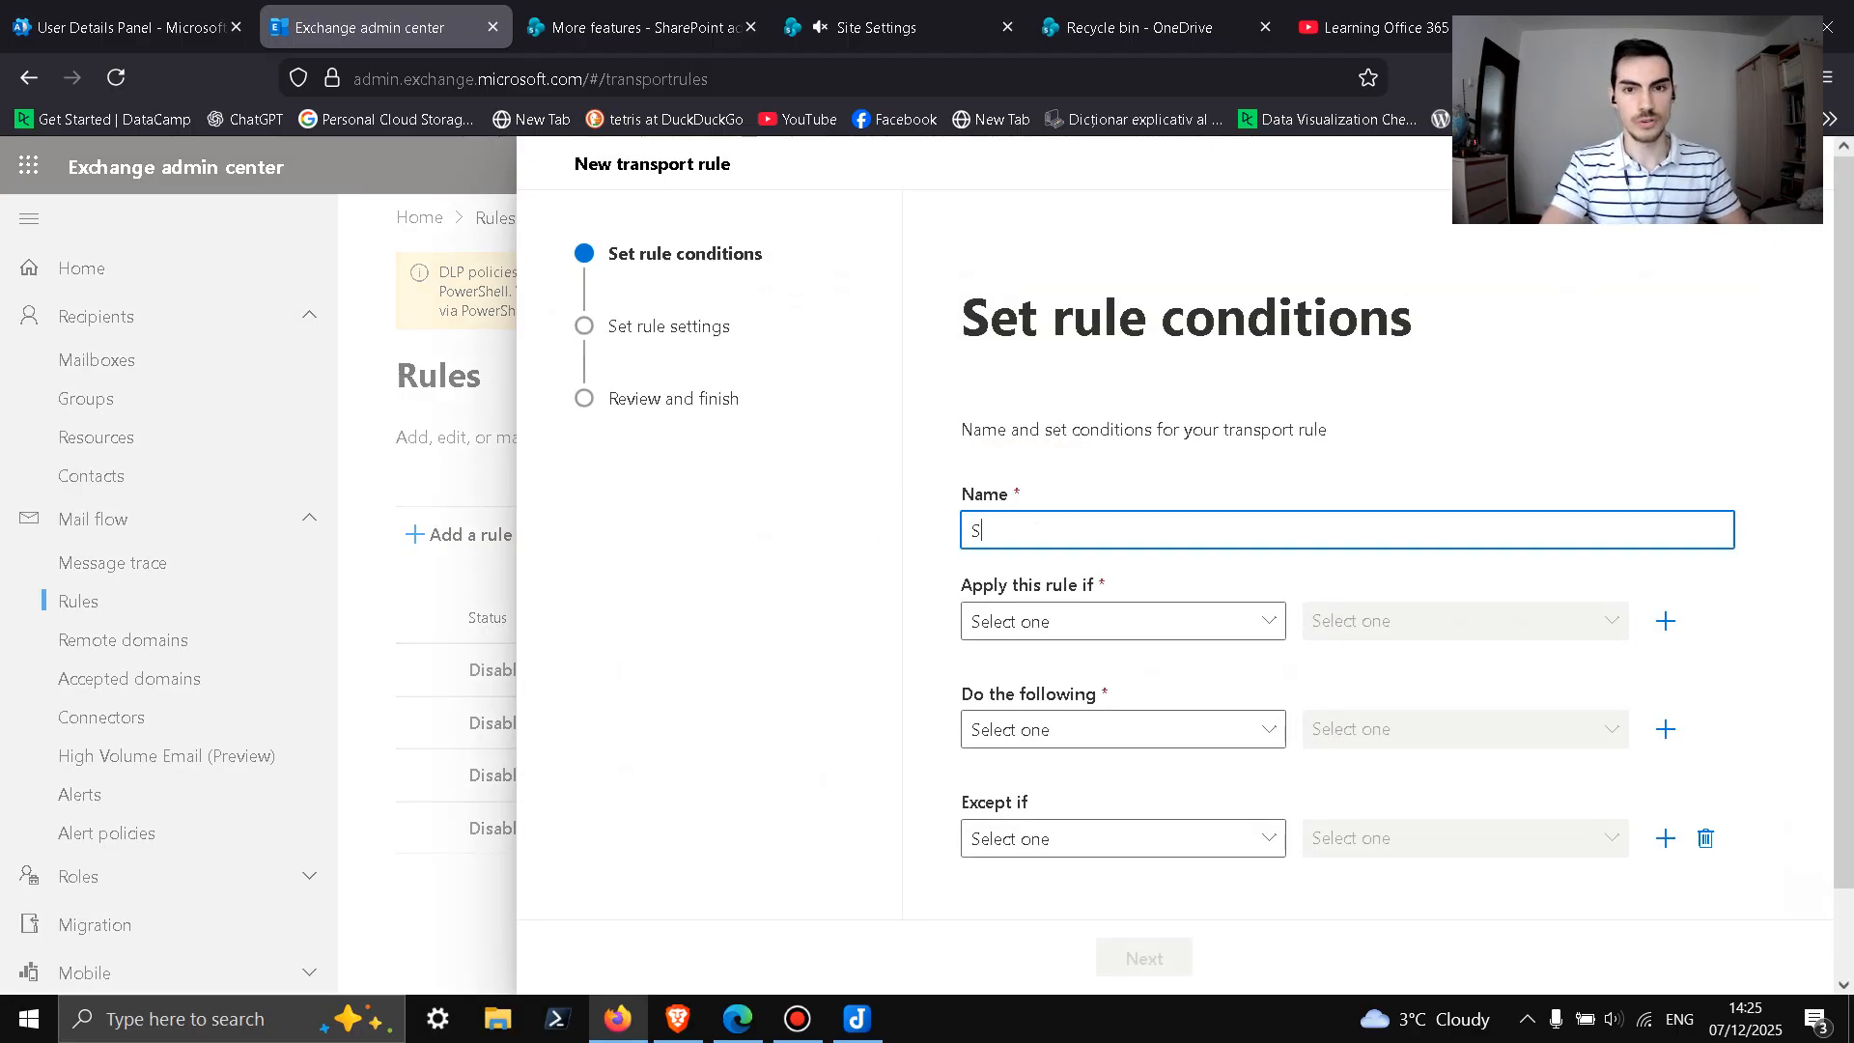
type("tandardRule")
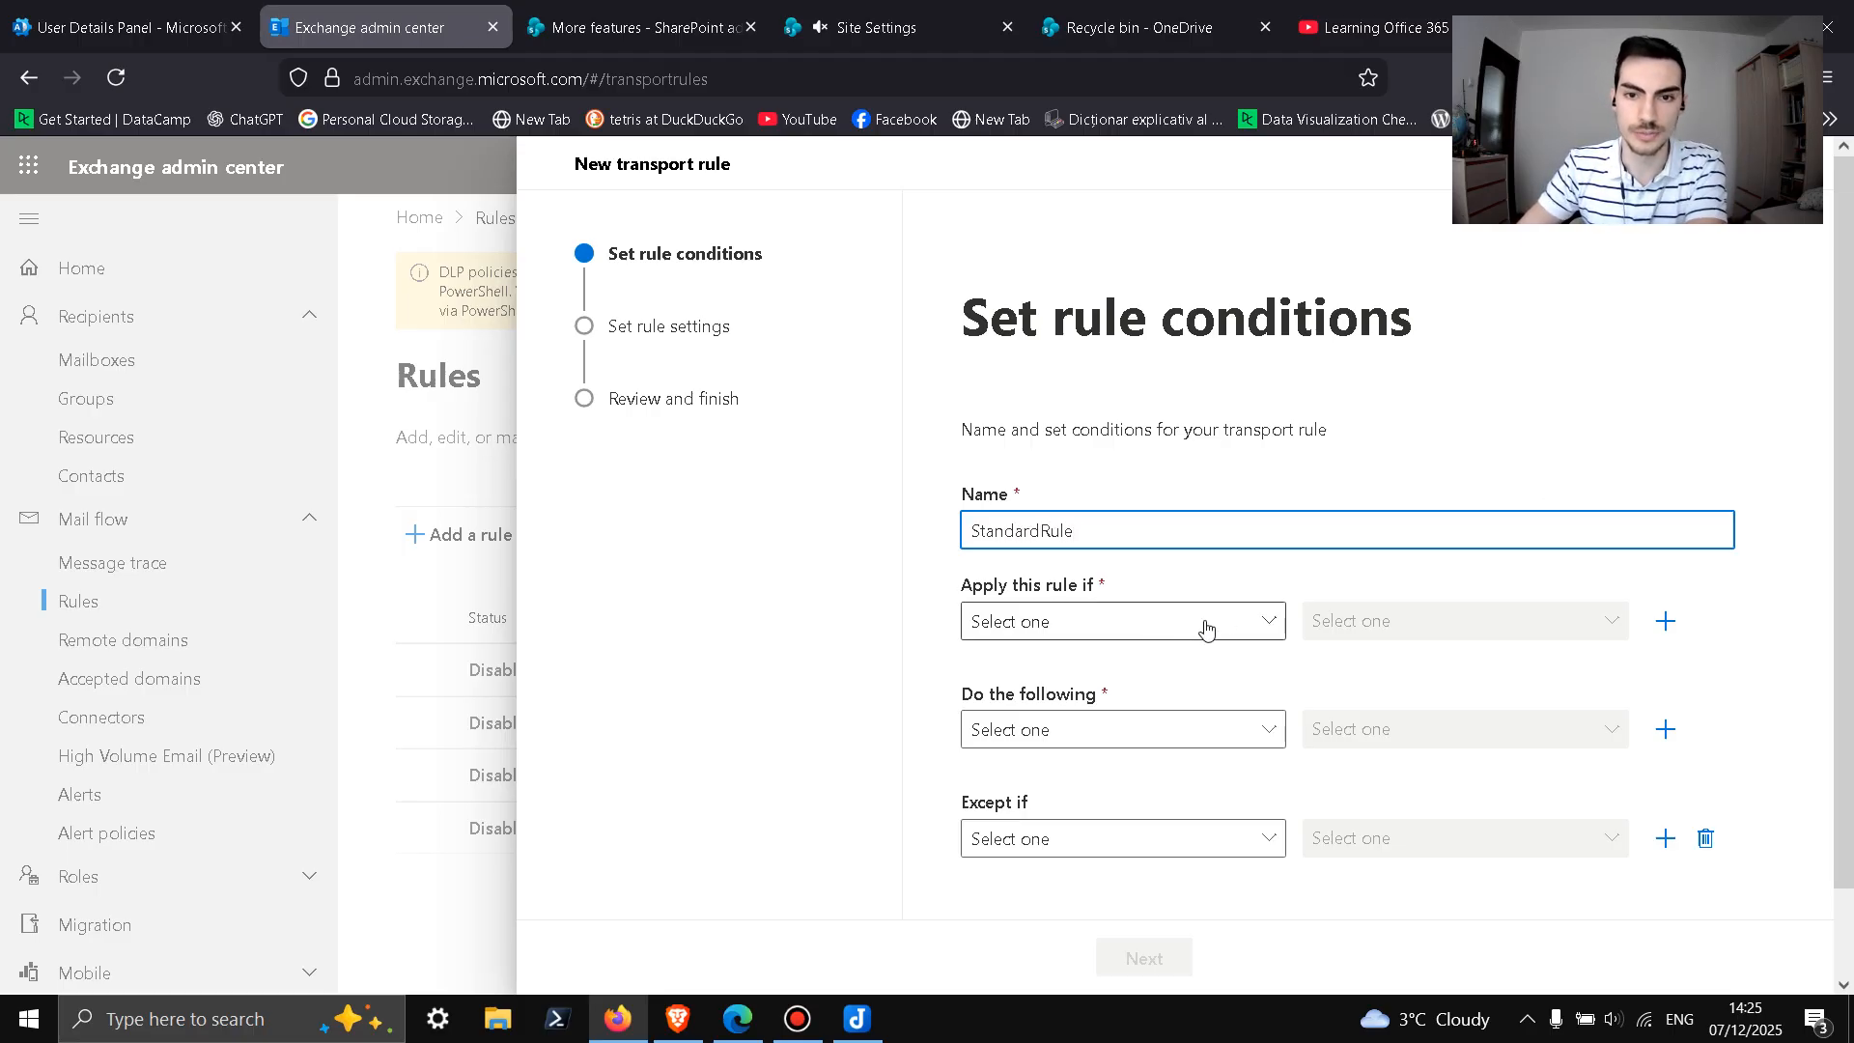
Step: Set the rule condition to sender located Outside the organization
left_click(1237, 633)
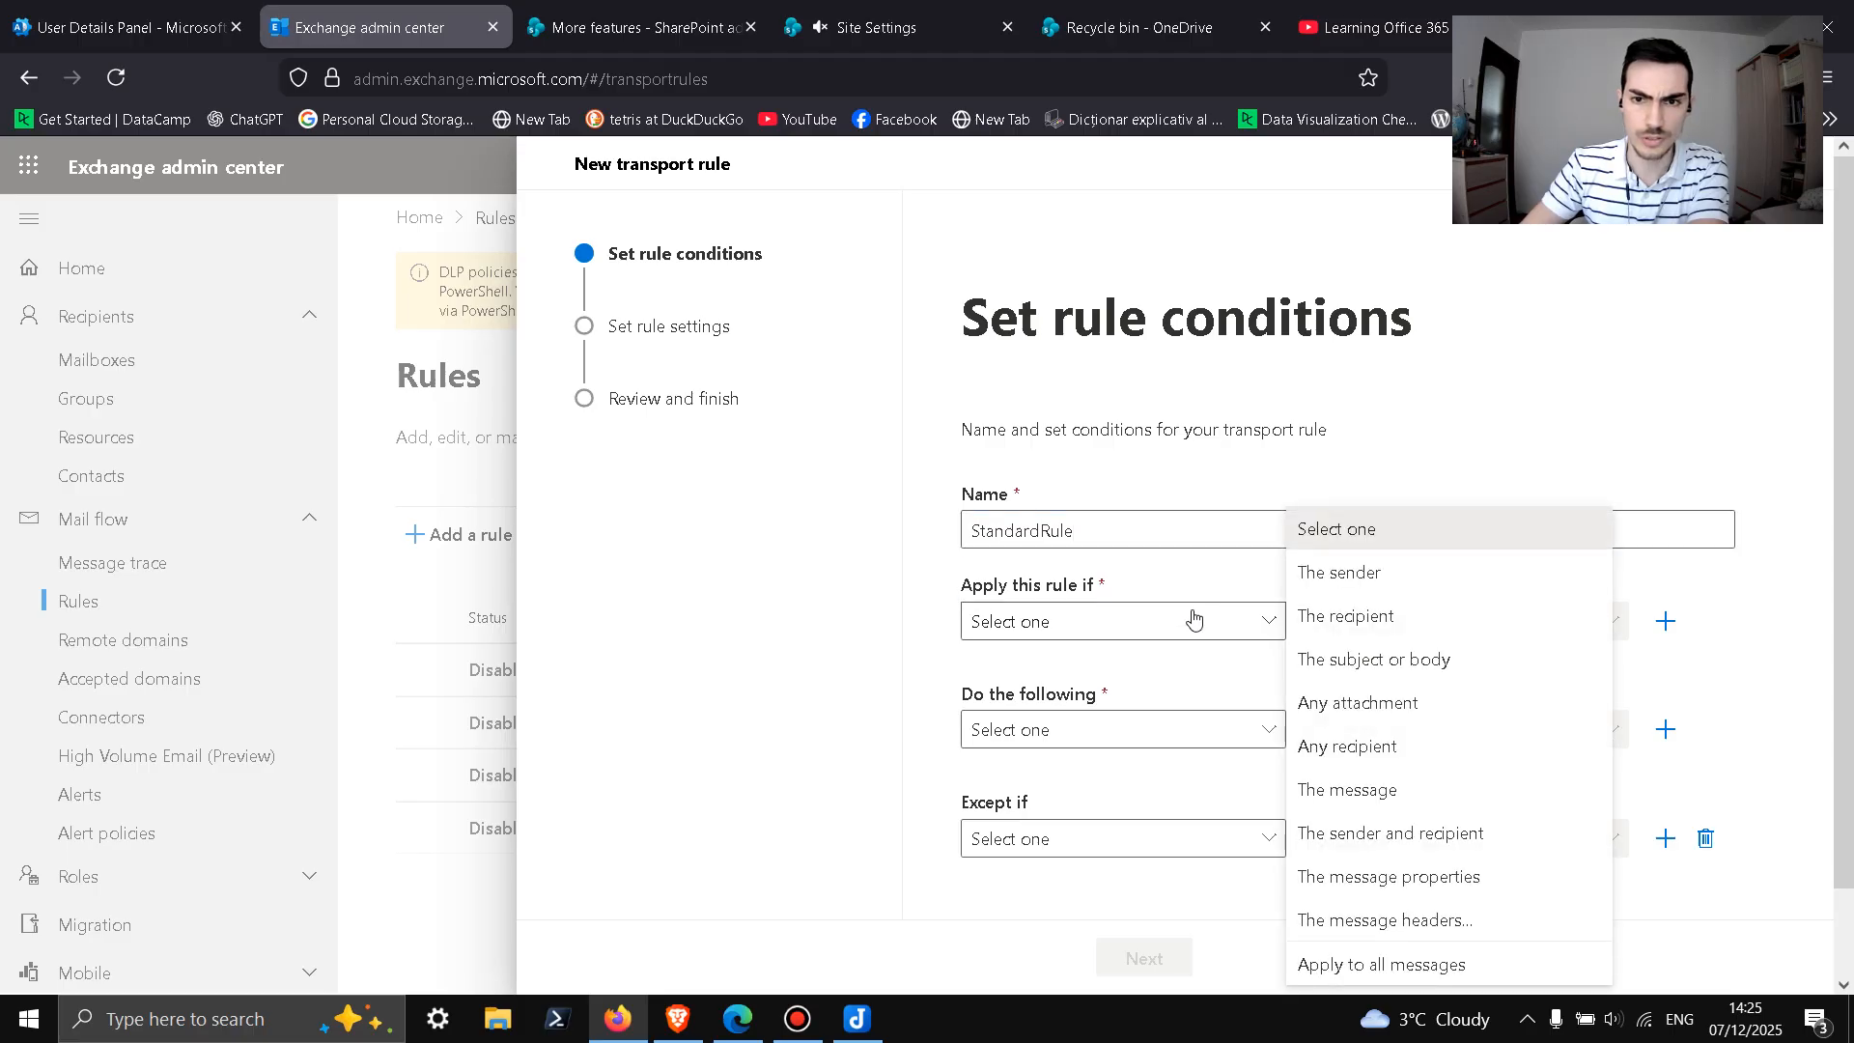
left_click(1367, 578)
left_click(1513, 633)
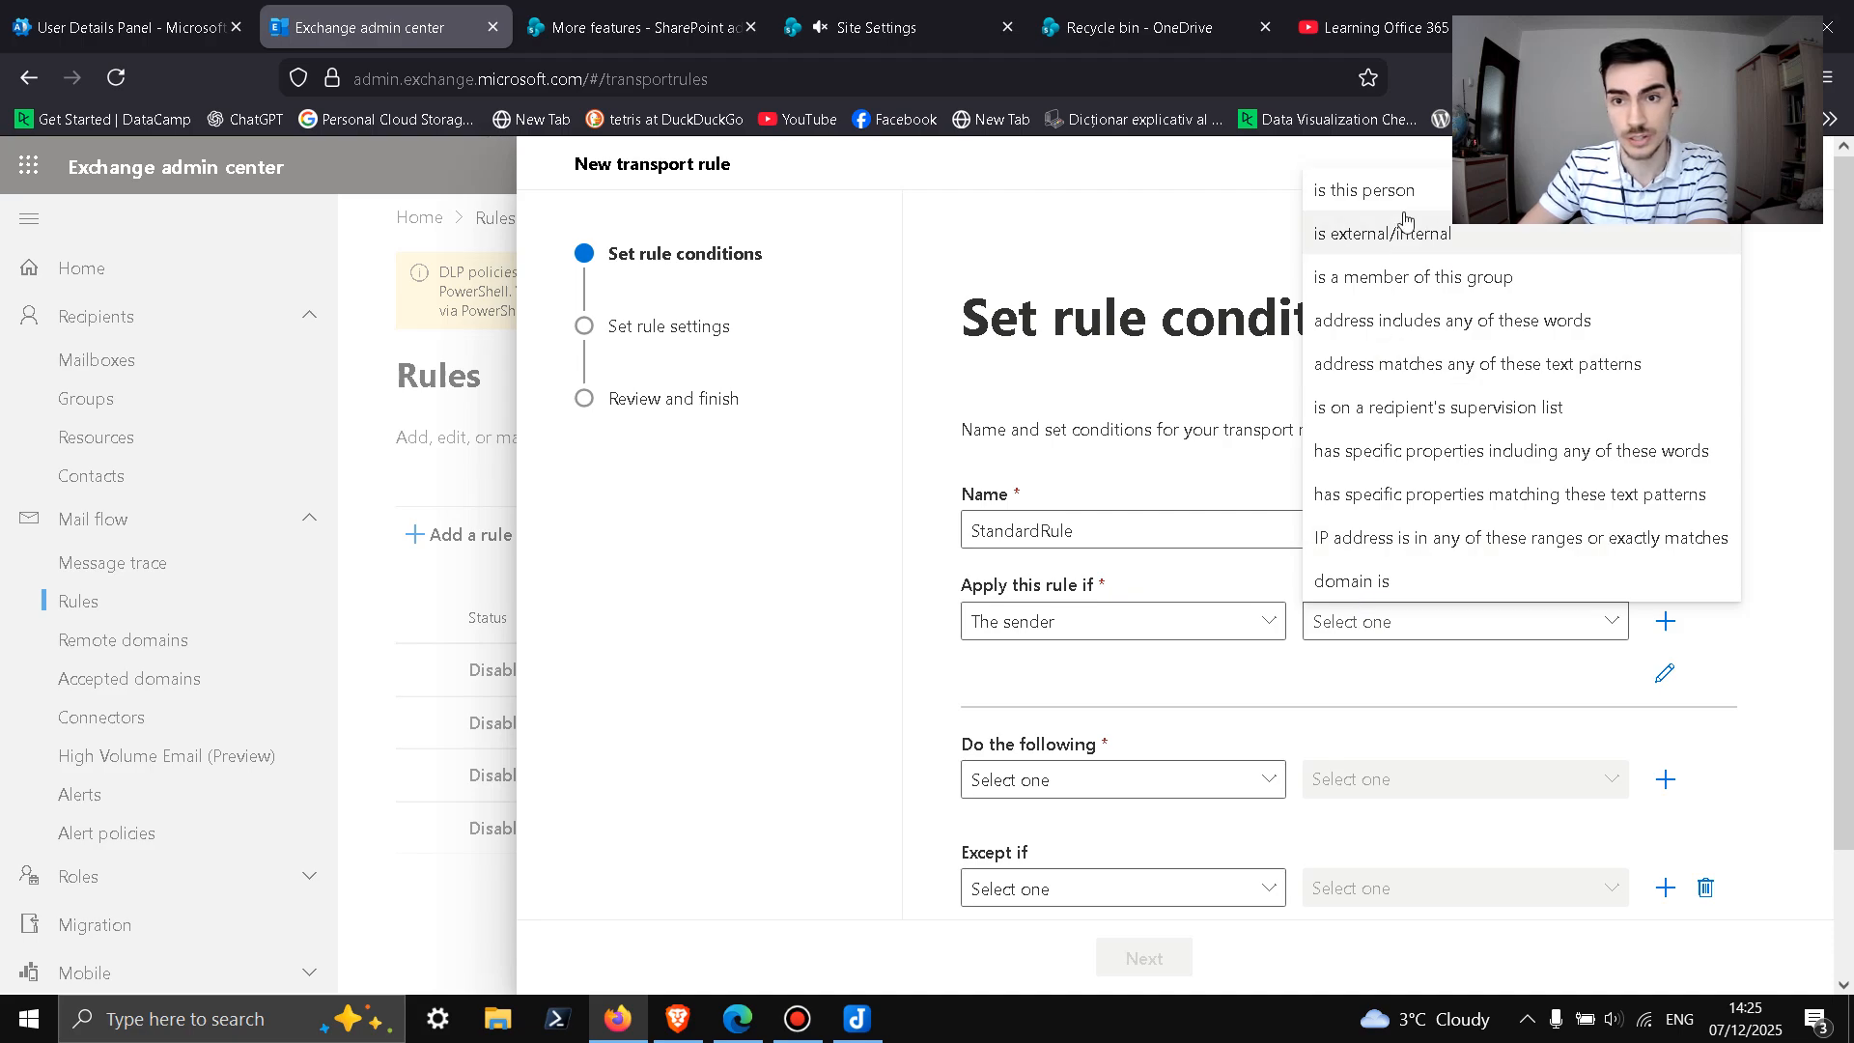
left_click(1404, 252)
left_click(1324, 338)
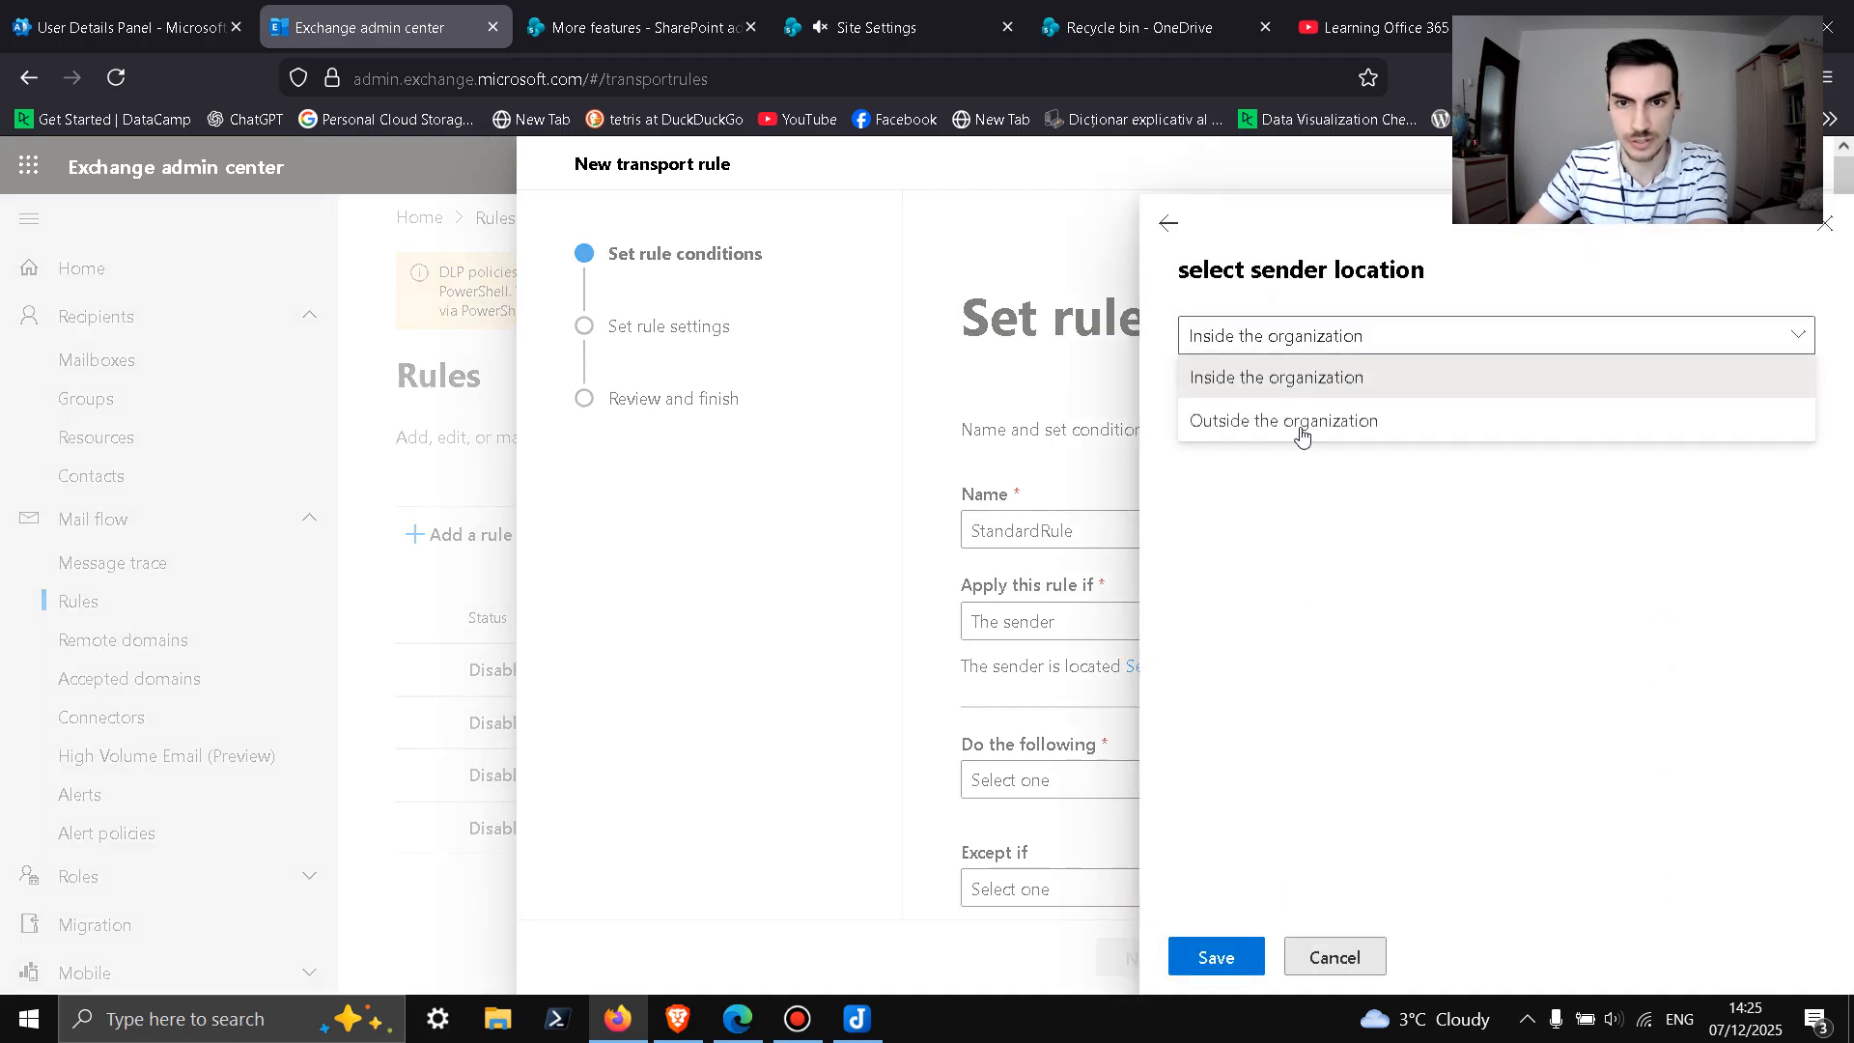
left_click(1274, 422)
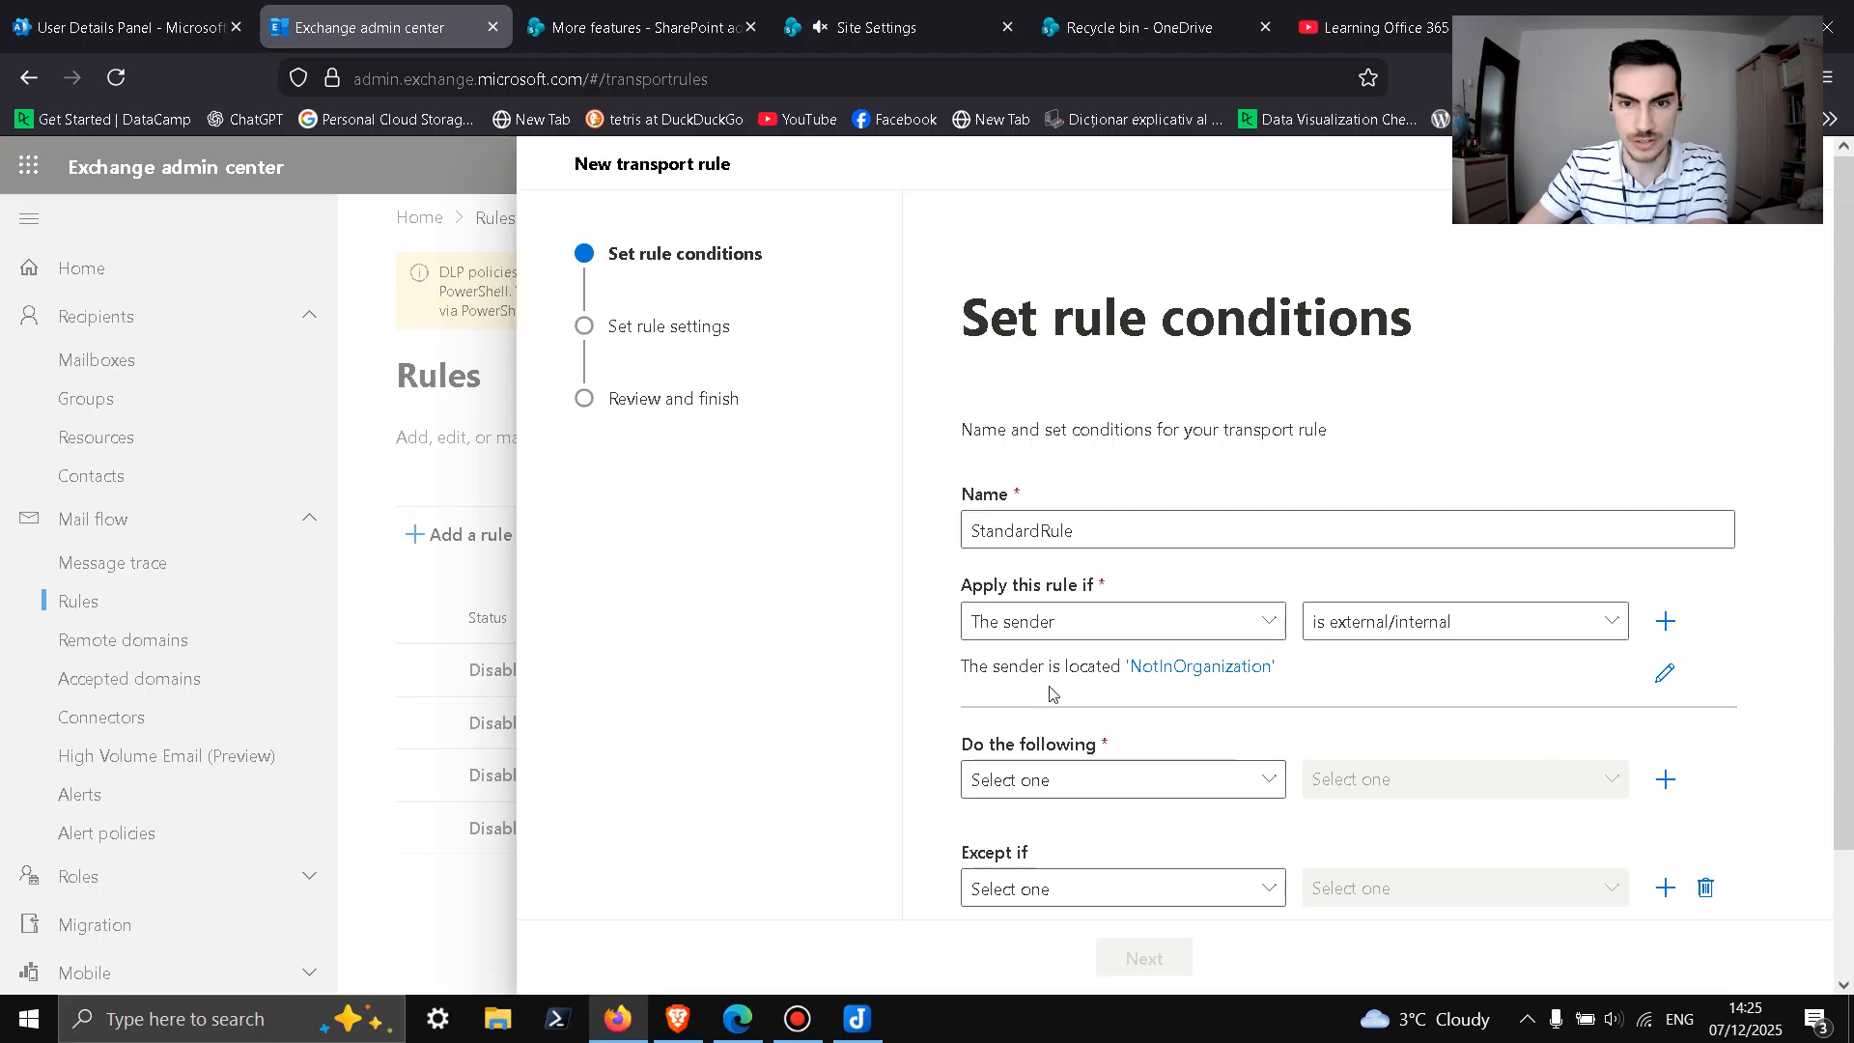
Step: Set the action to redirect the message to the chosen user found by searching 'Ma'
left_click(1219, 796)
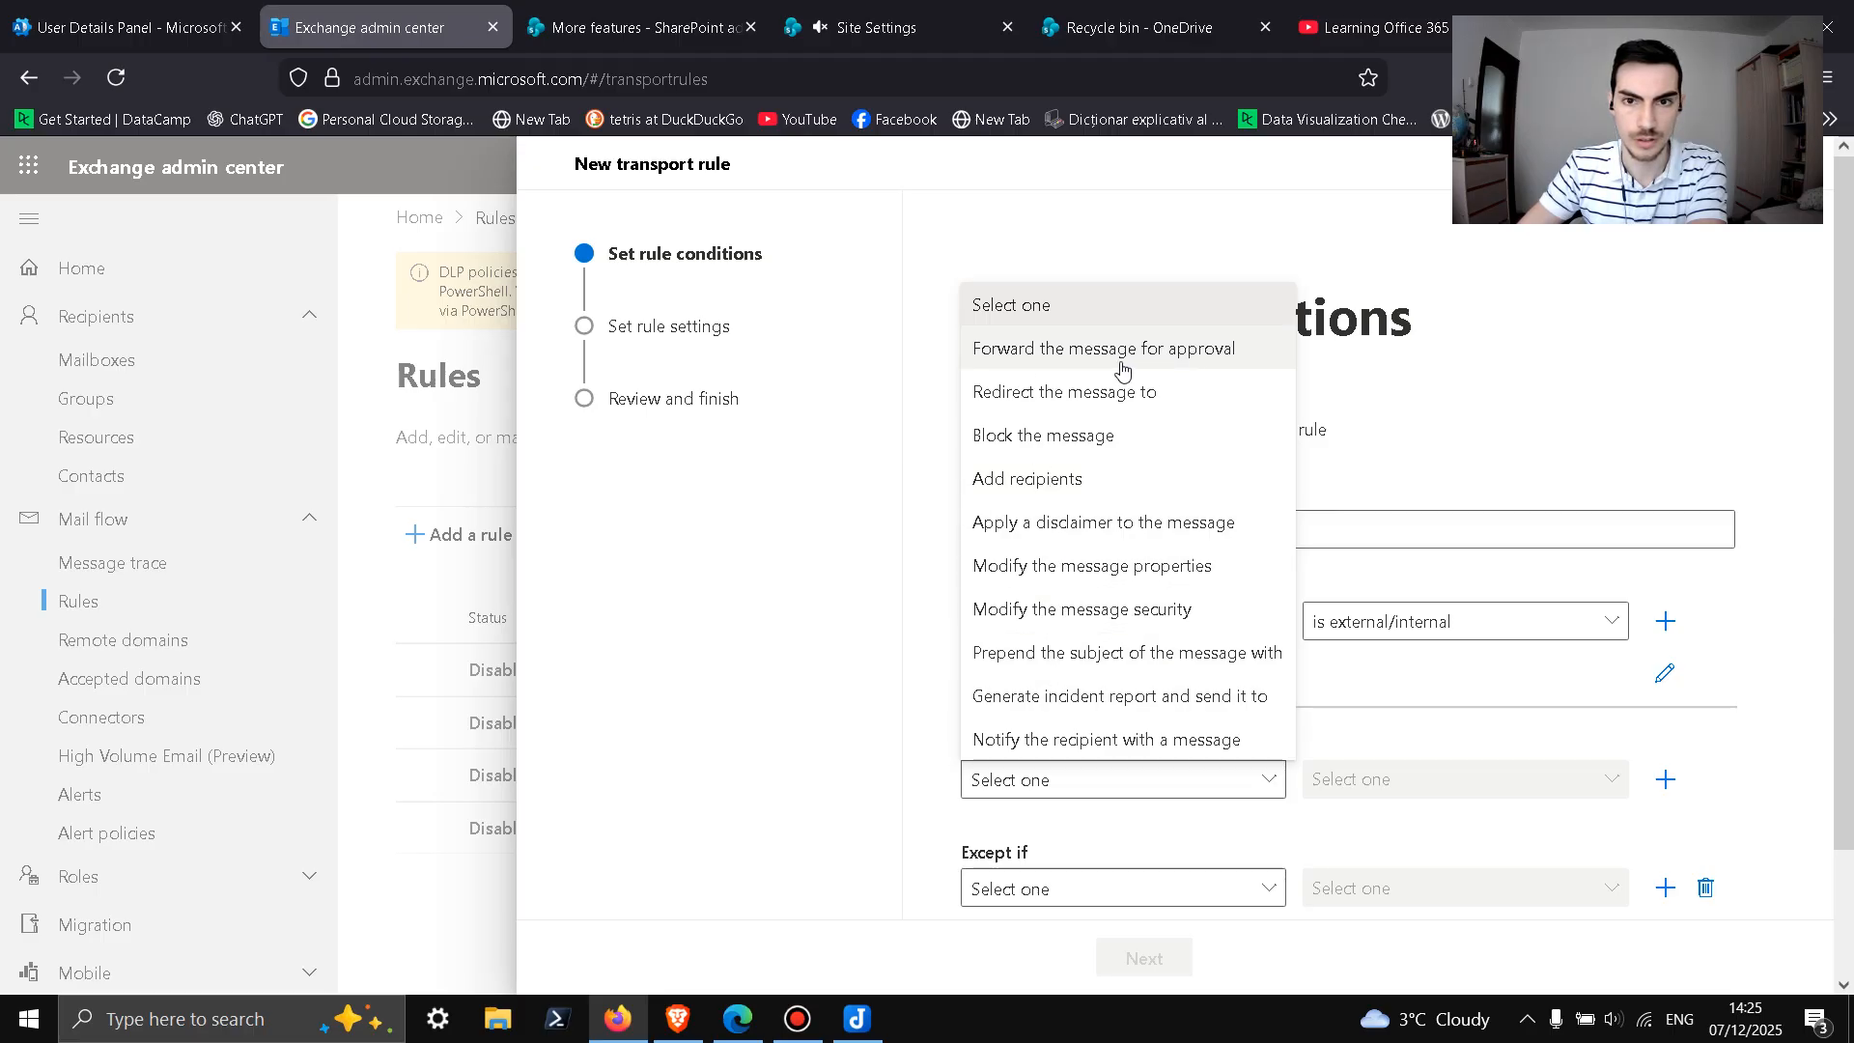
left_click(1109, 409)
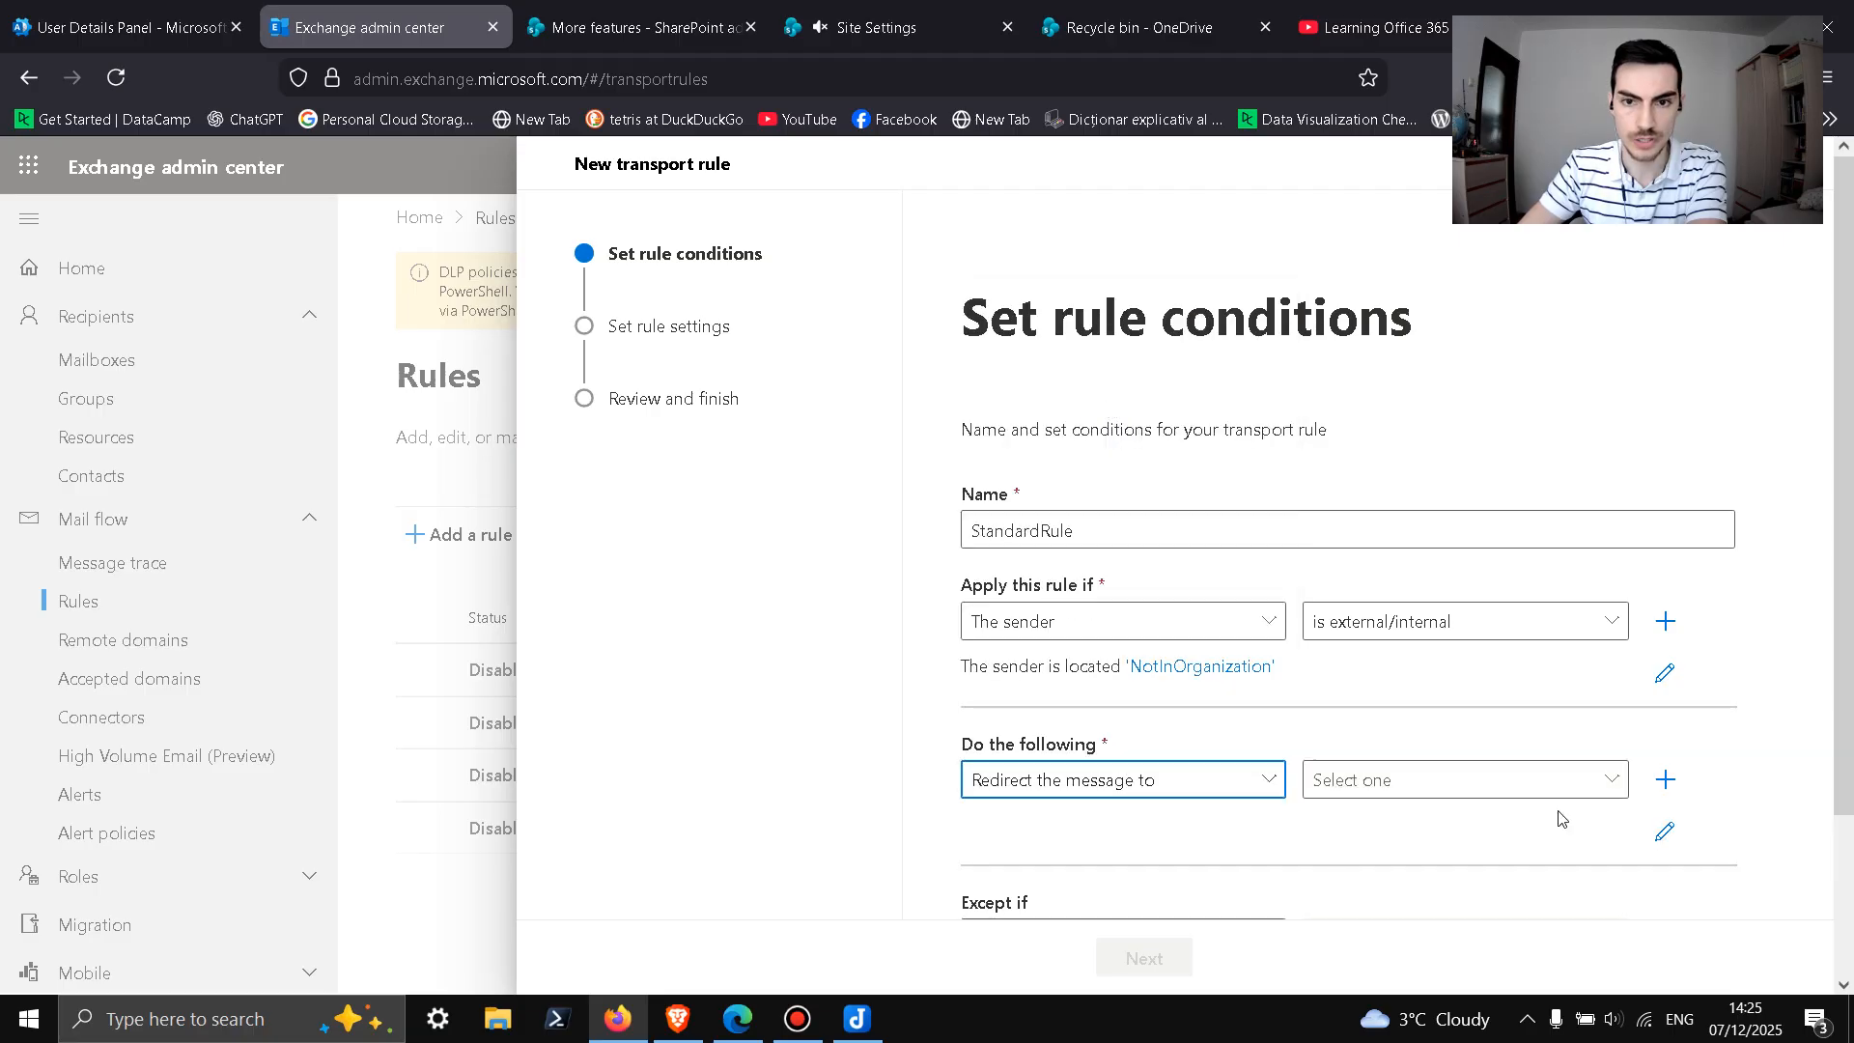
left_click(1502, 777)
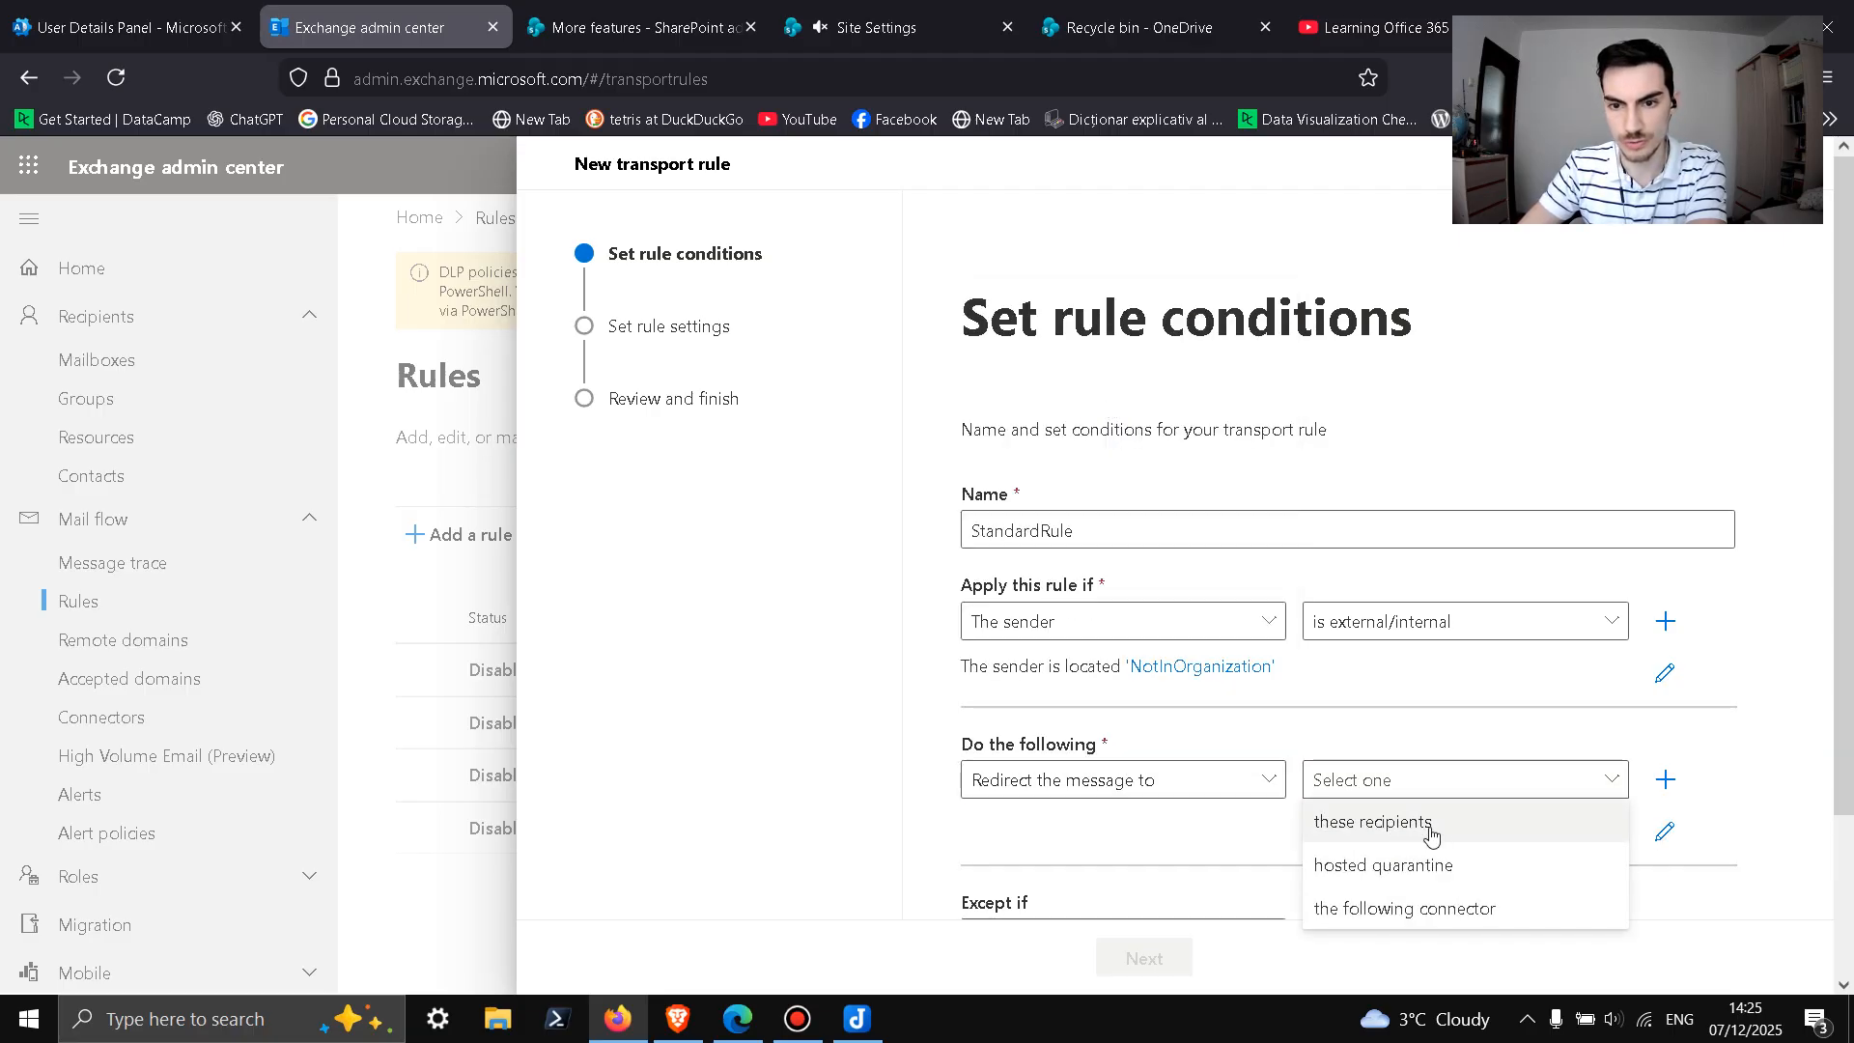
left_click(1401, 823)
left_click(1261, 432)
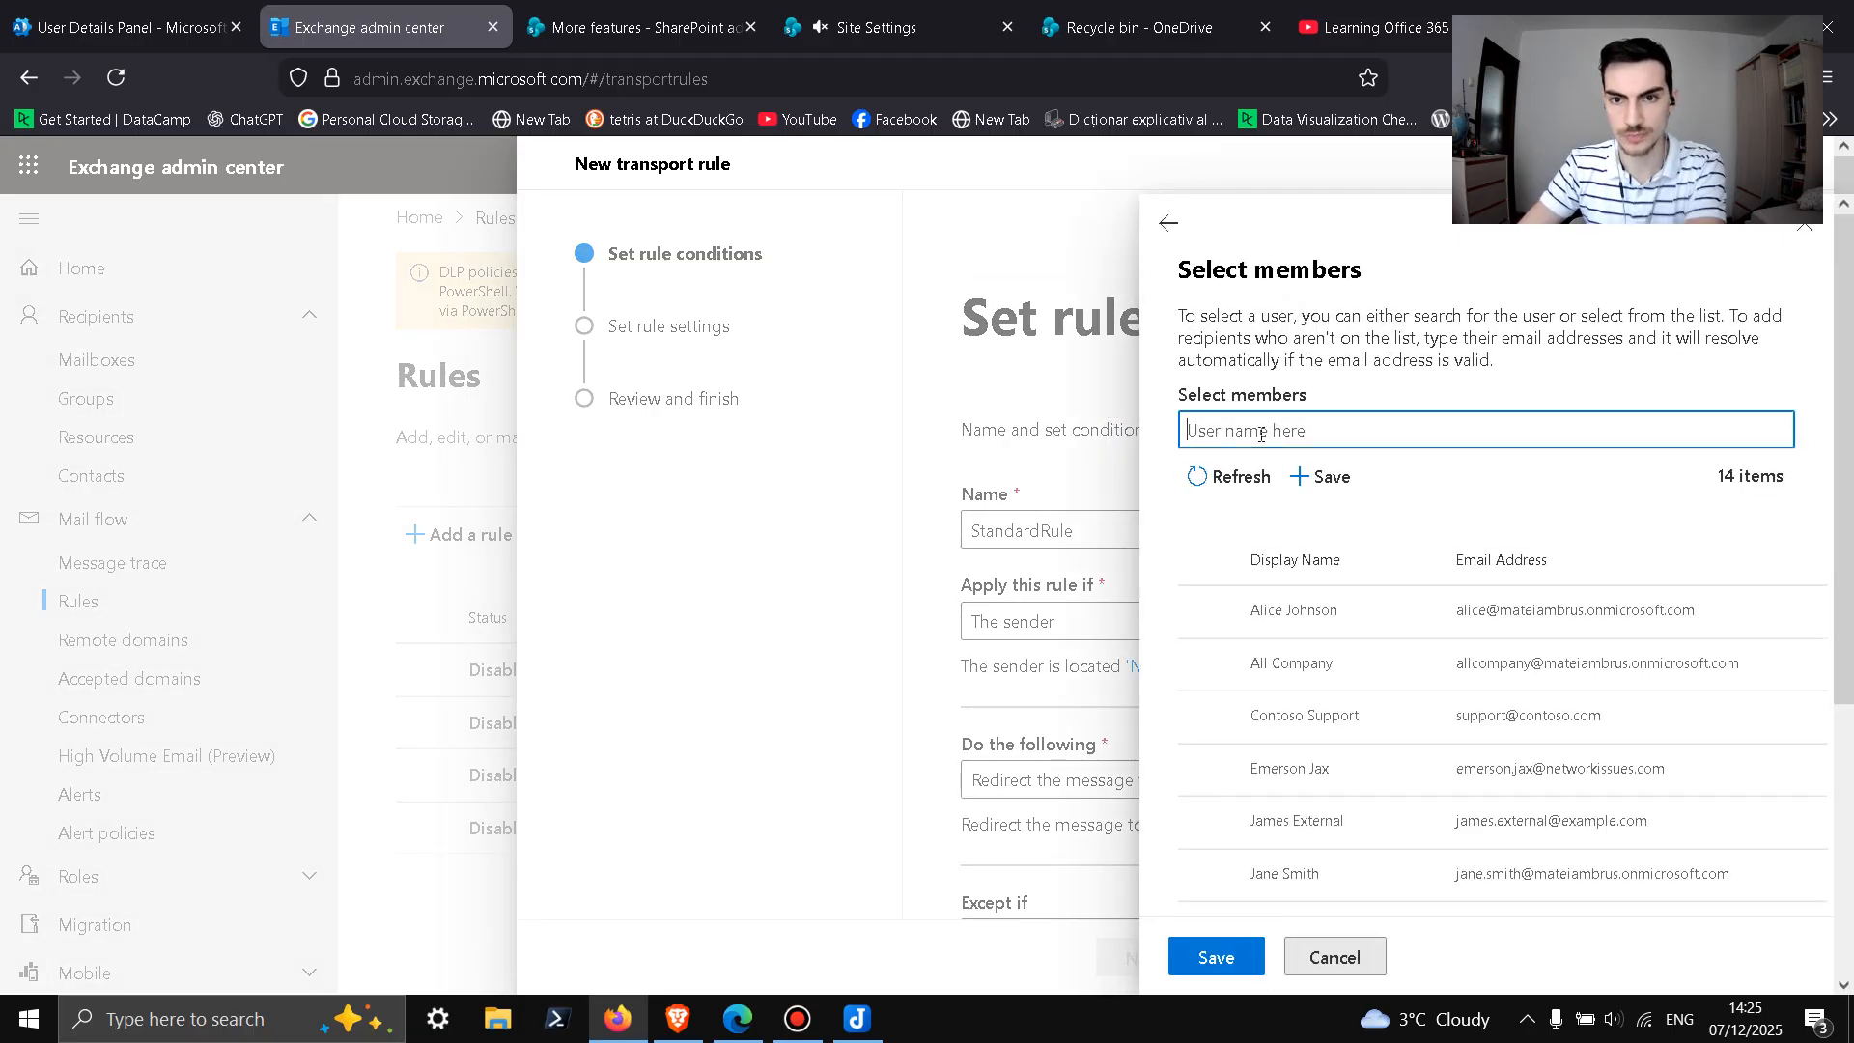
type("Ma")
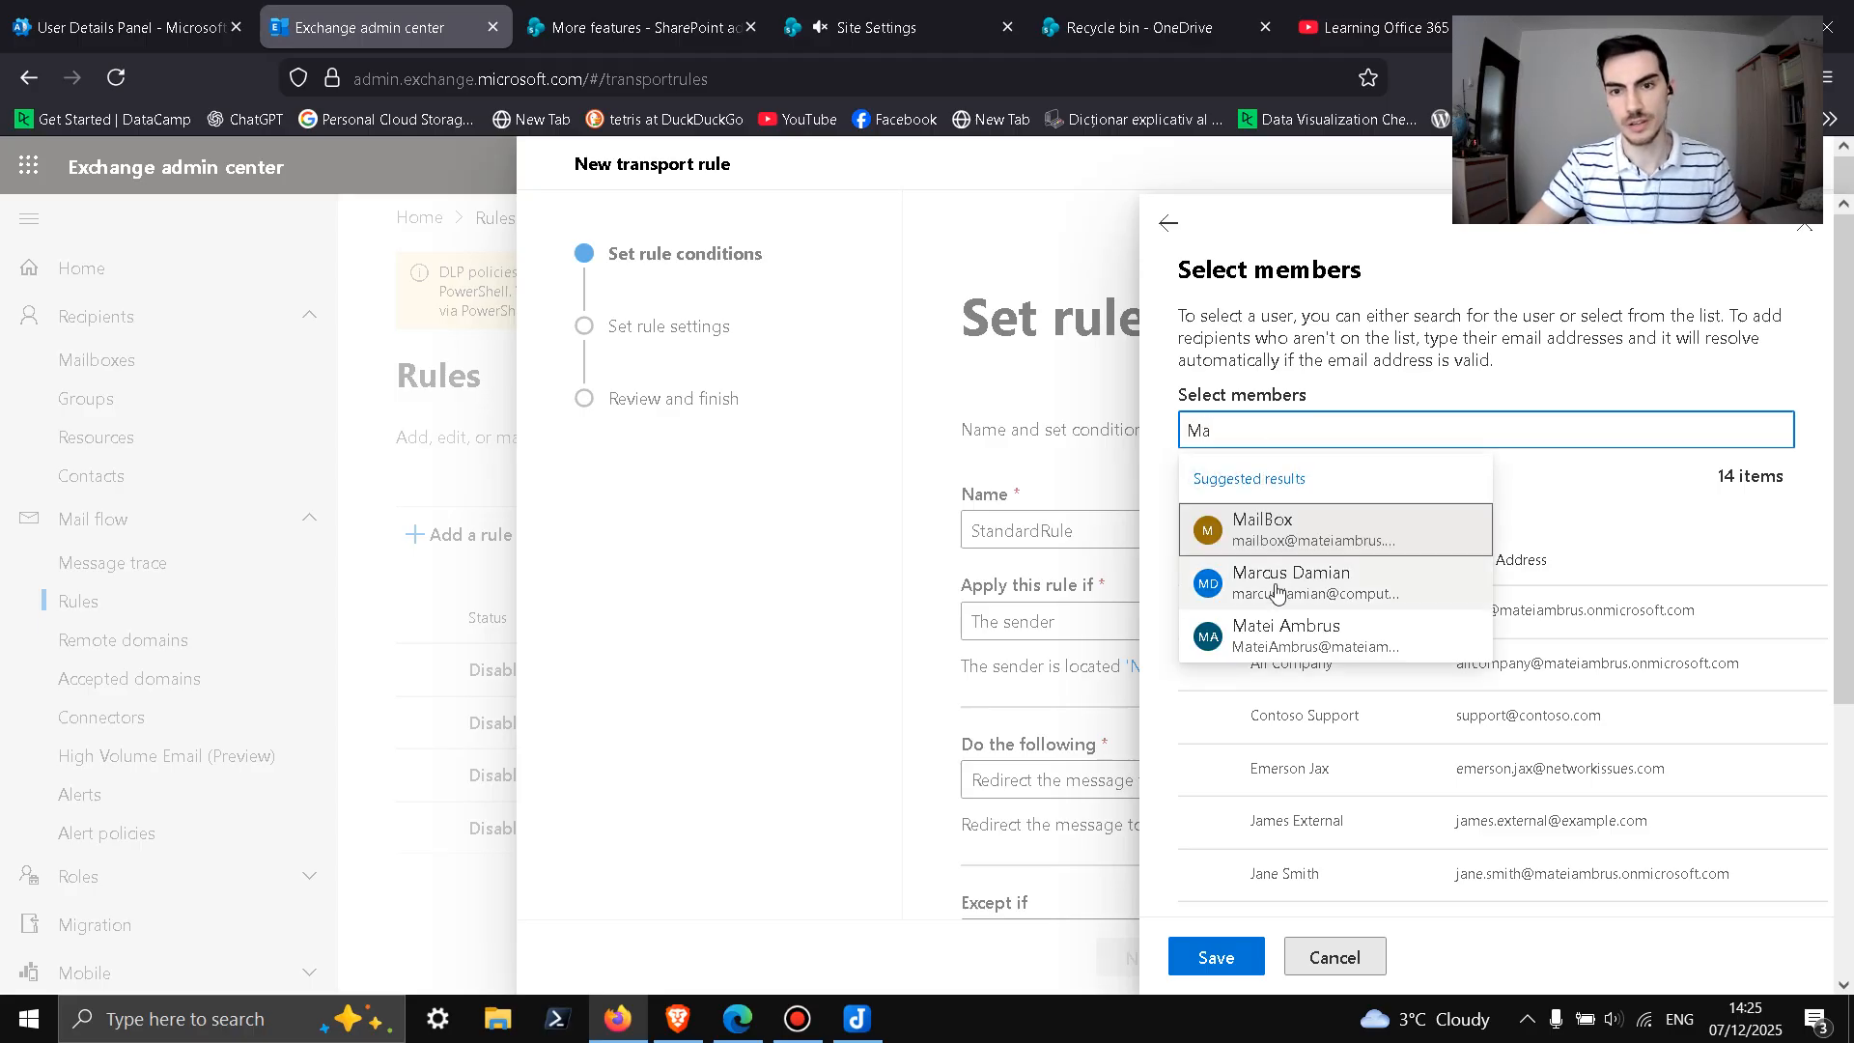
left_click(1292, 630)
left_click(1220, 958)
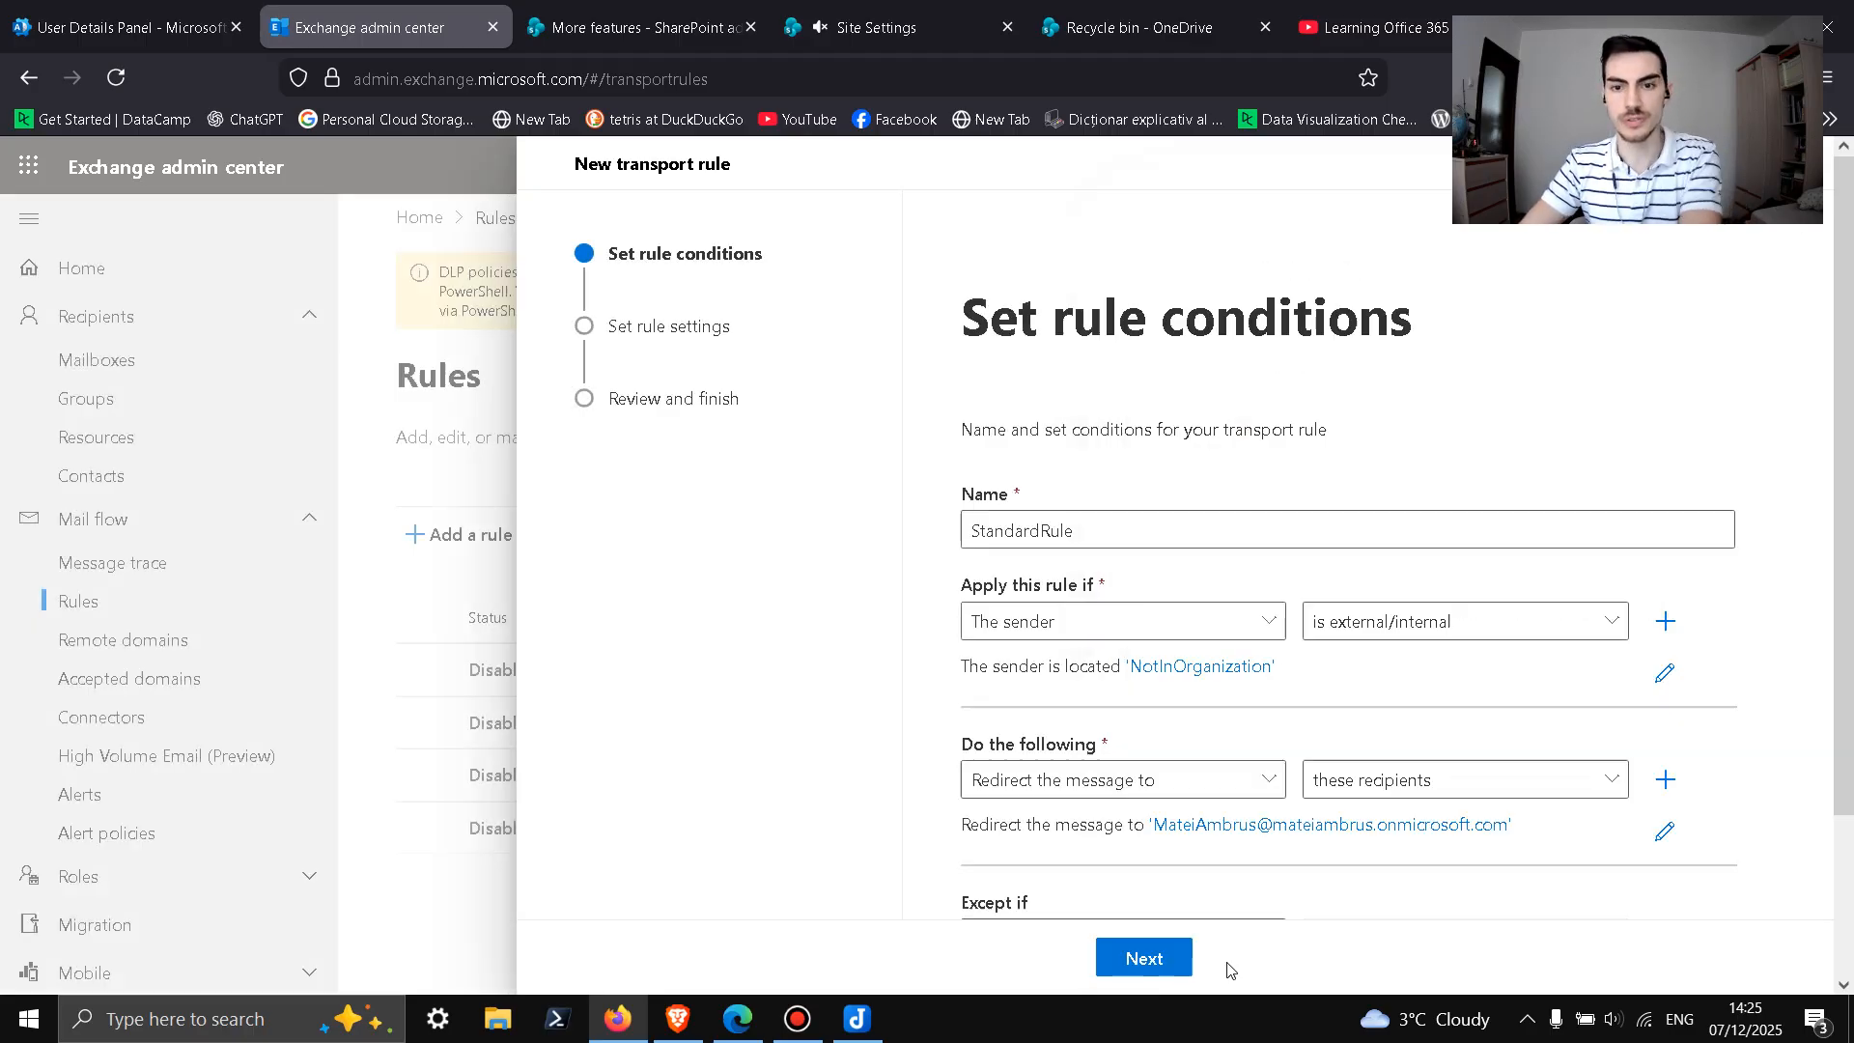
scroll(1263, 576, "down", 2)
scroll(1263, 575, "down", 1)
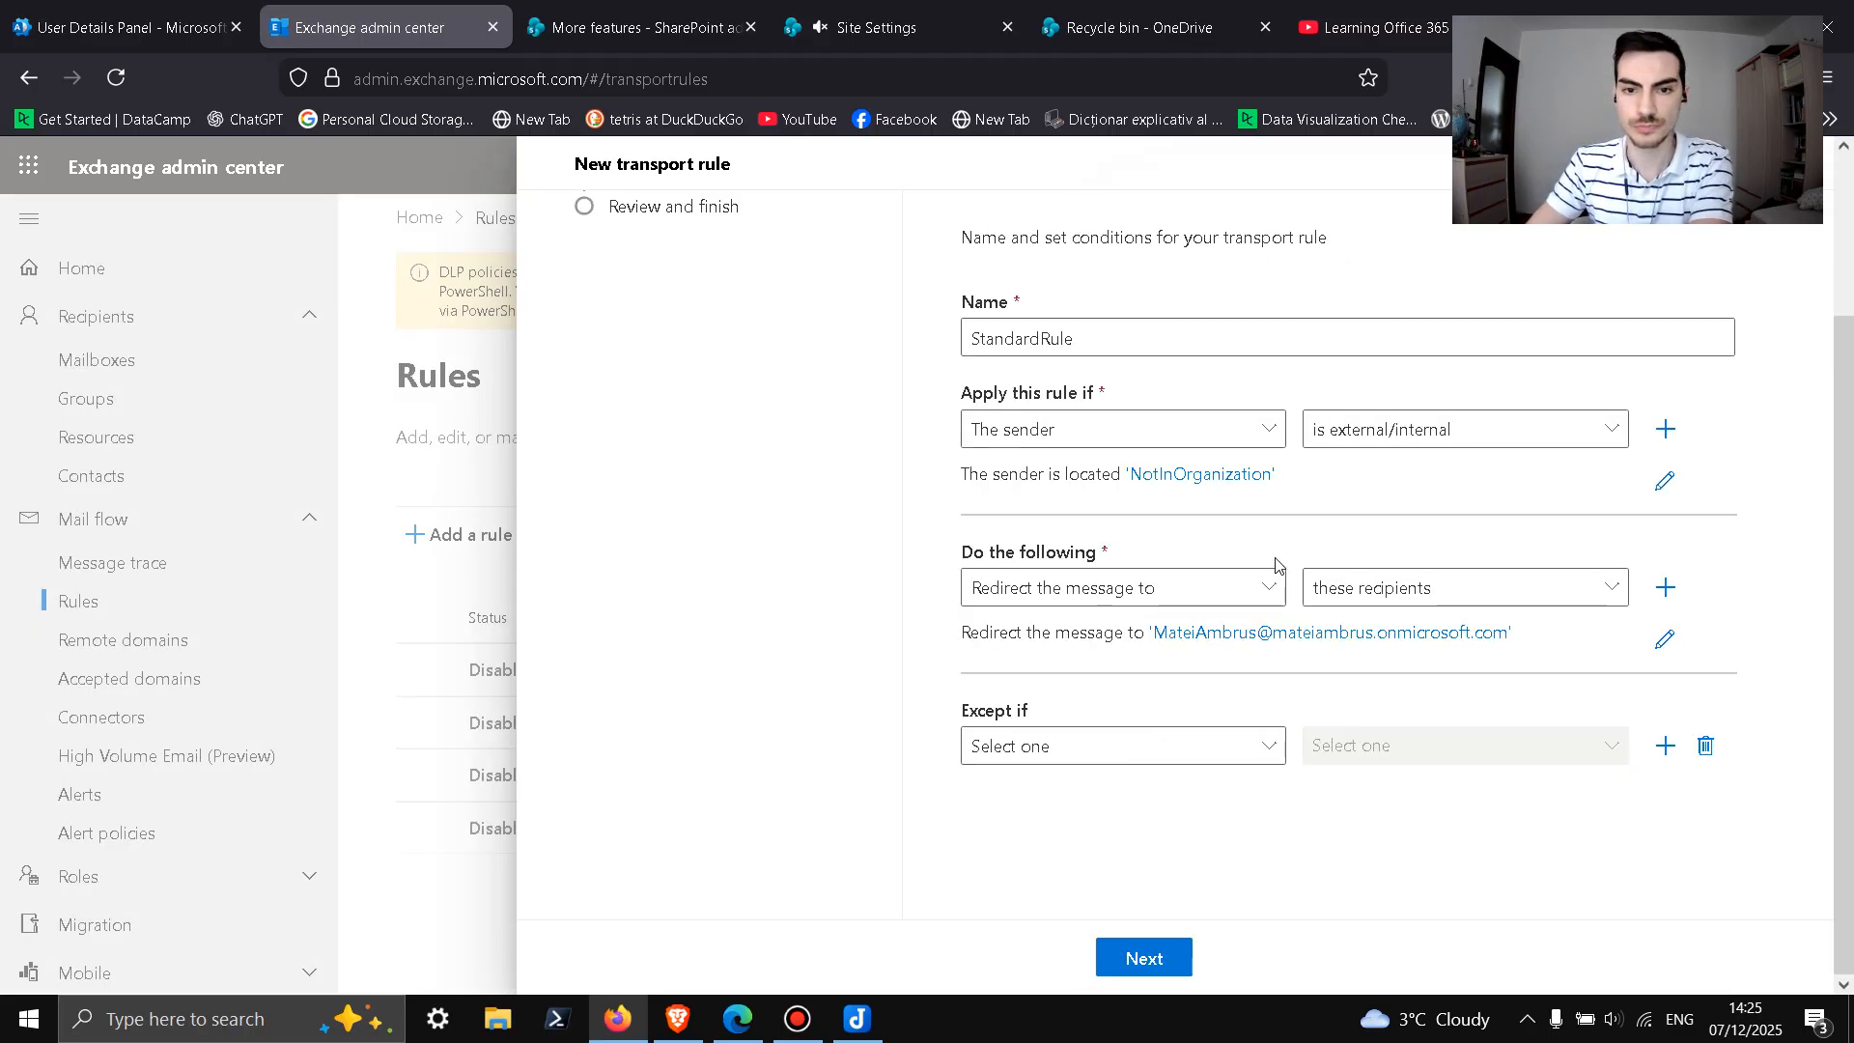
Step: Set the StandardRule severity to Low in the rule settings
left_click(1154, 961)
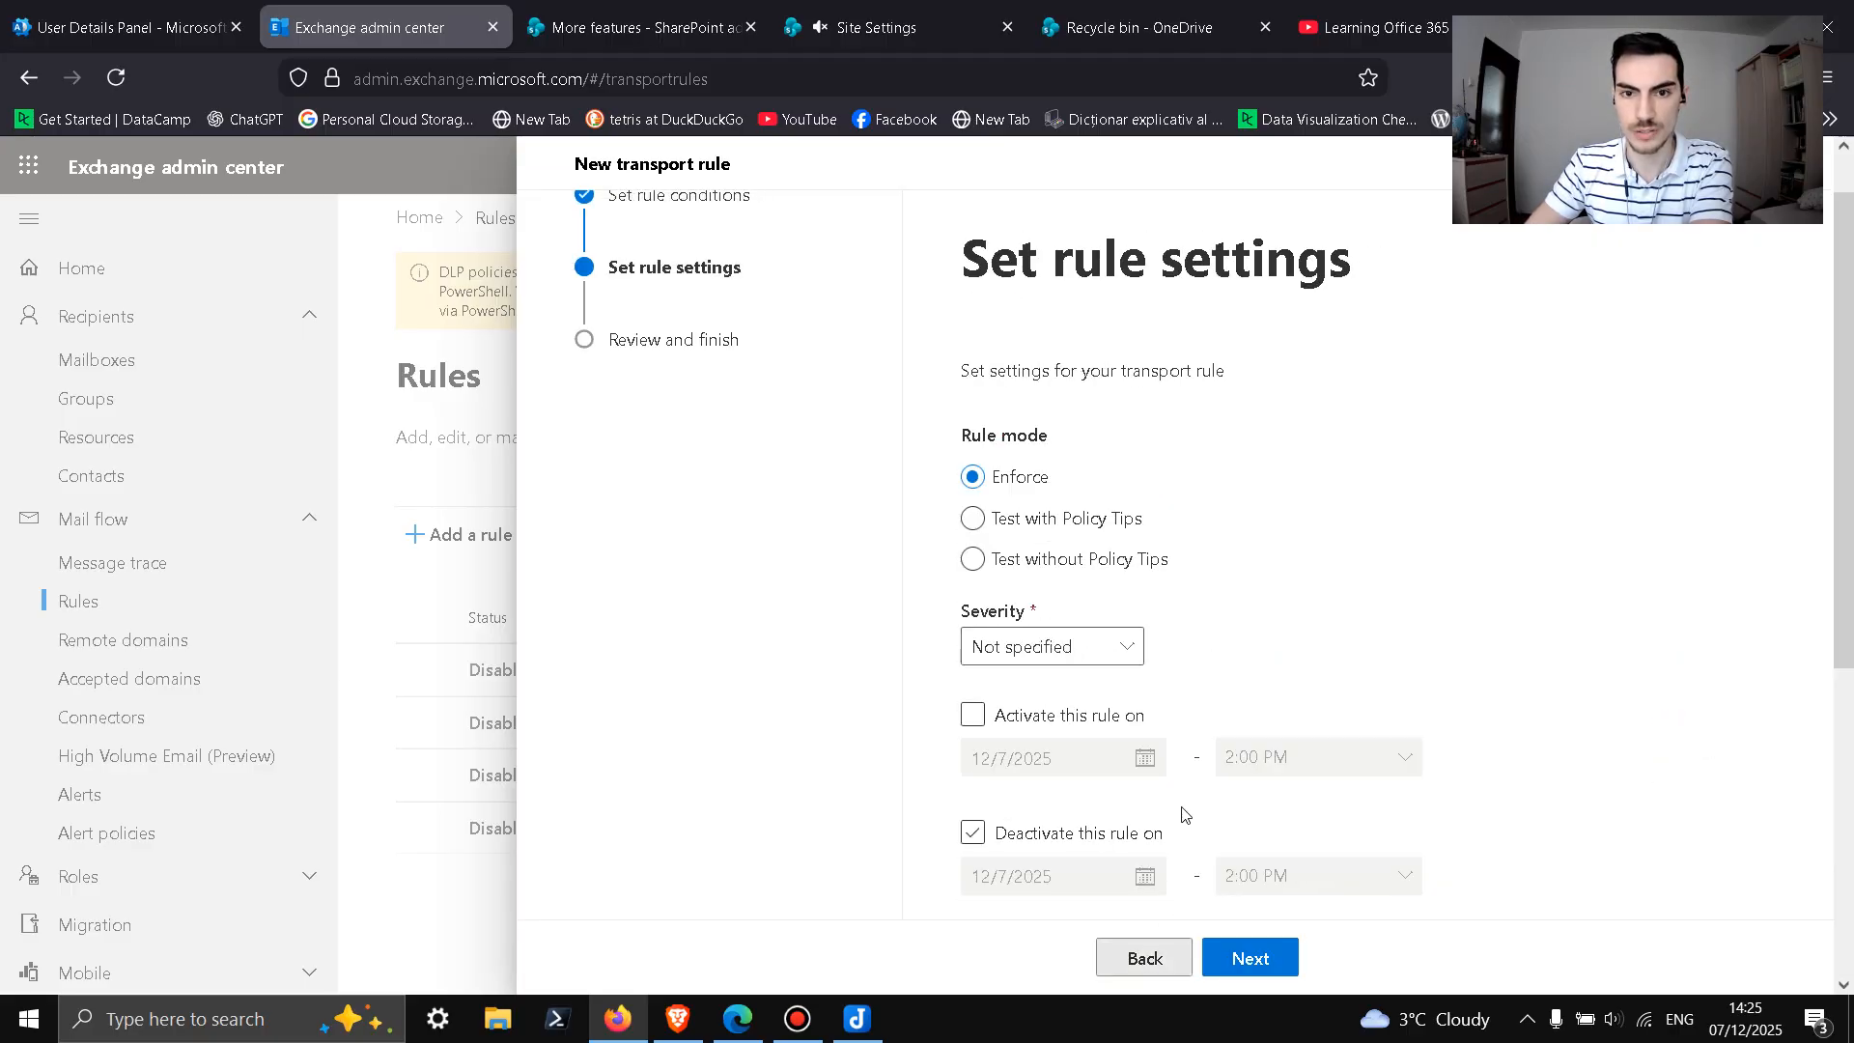
scroll(1043, 473, "down", 2)
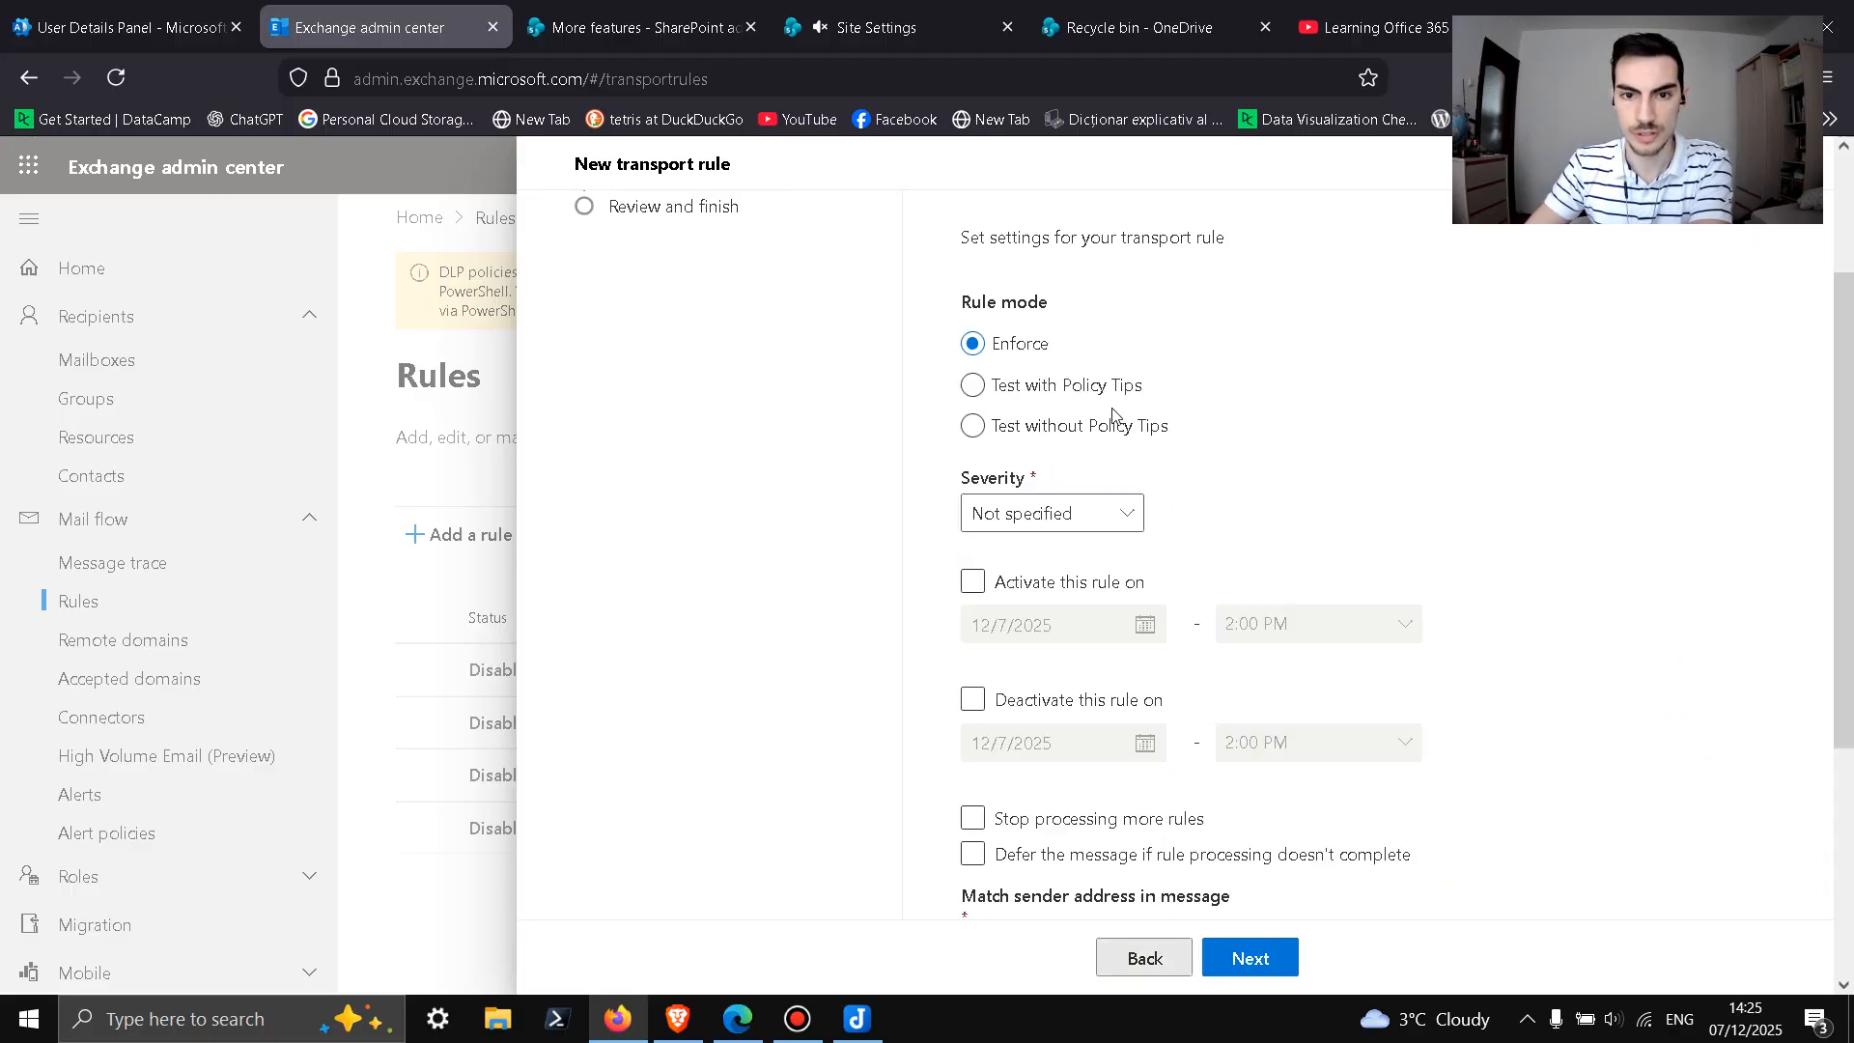
left_click(1128, 519)
left_click(995, 556)
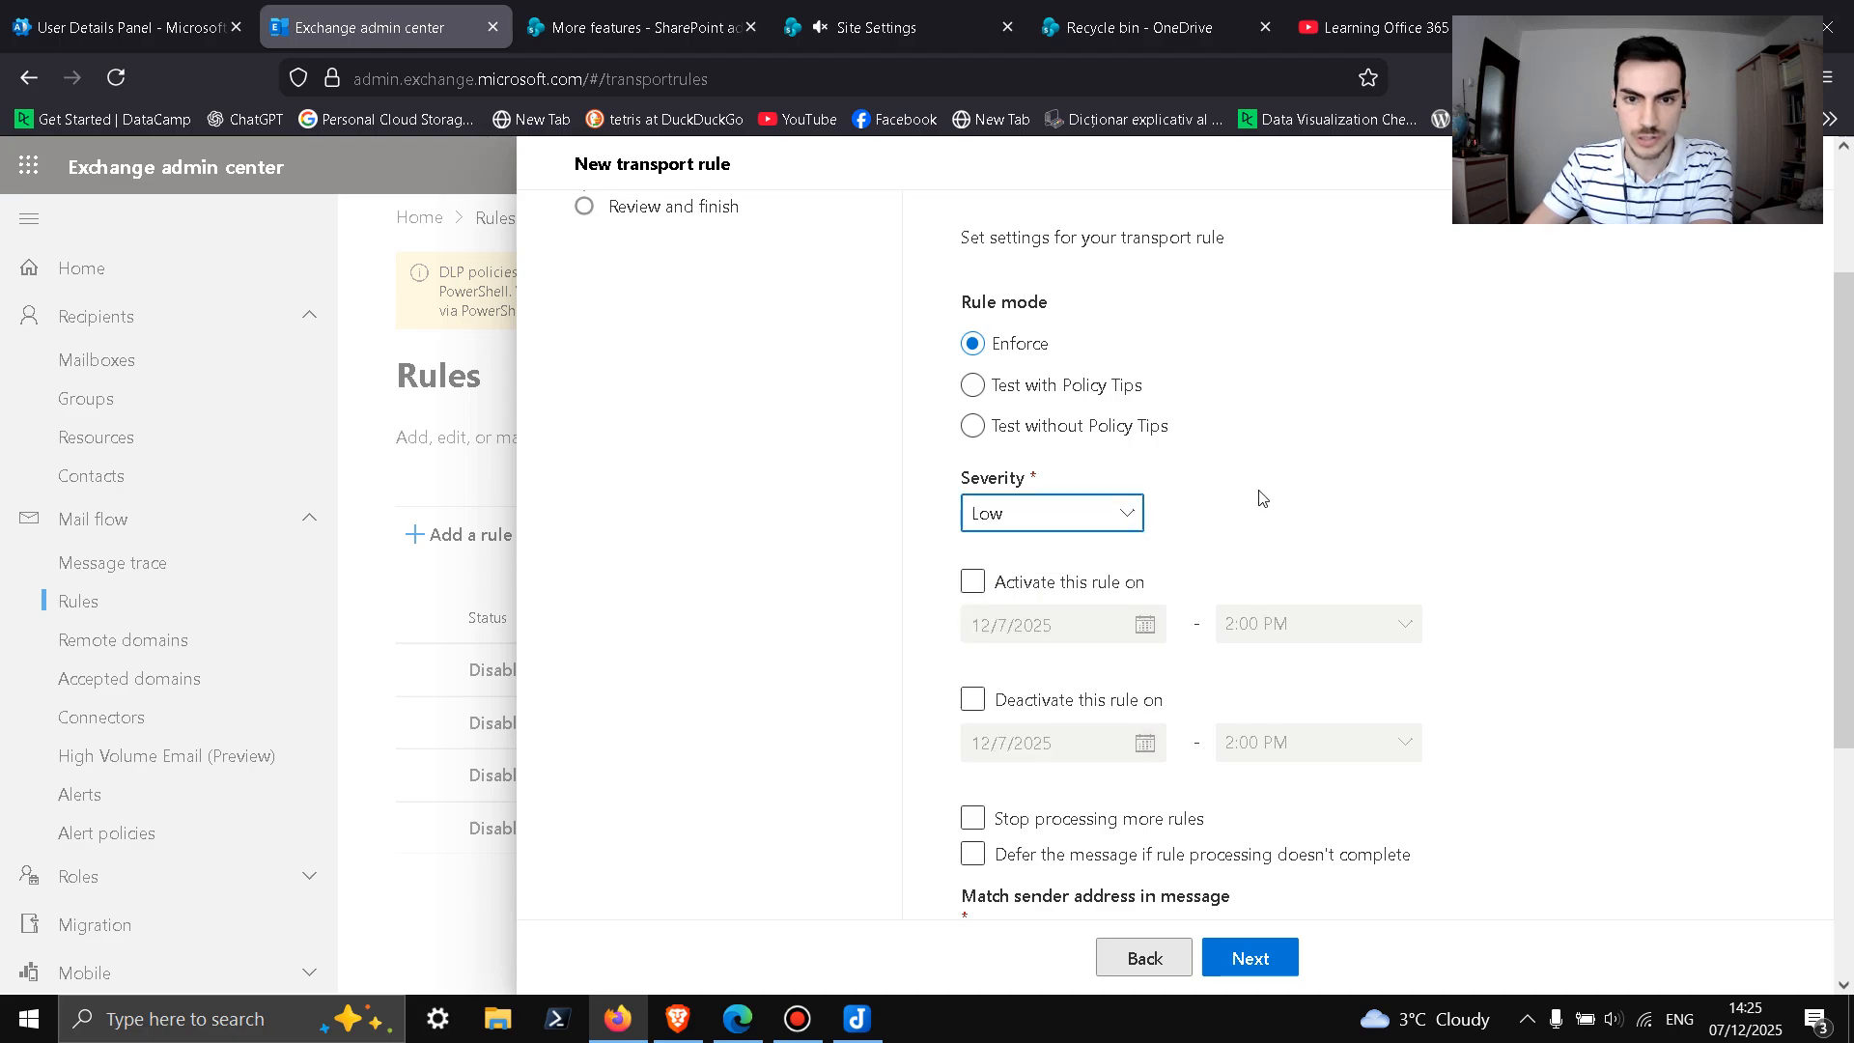
scroll(1261, 491, "down", 2)
scroll(1246, 483, "down", 2)
scroll(1212, 488, "up", 4)
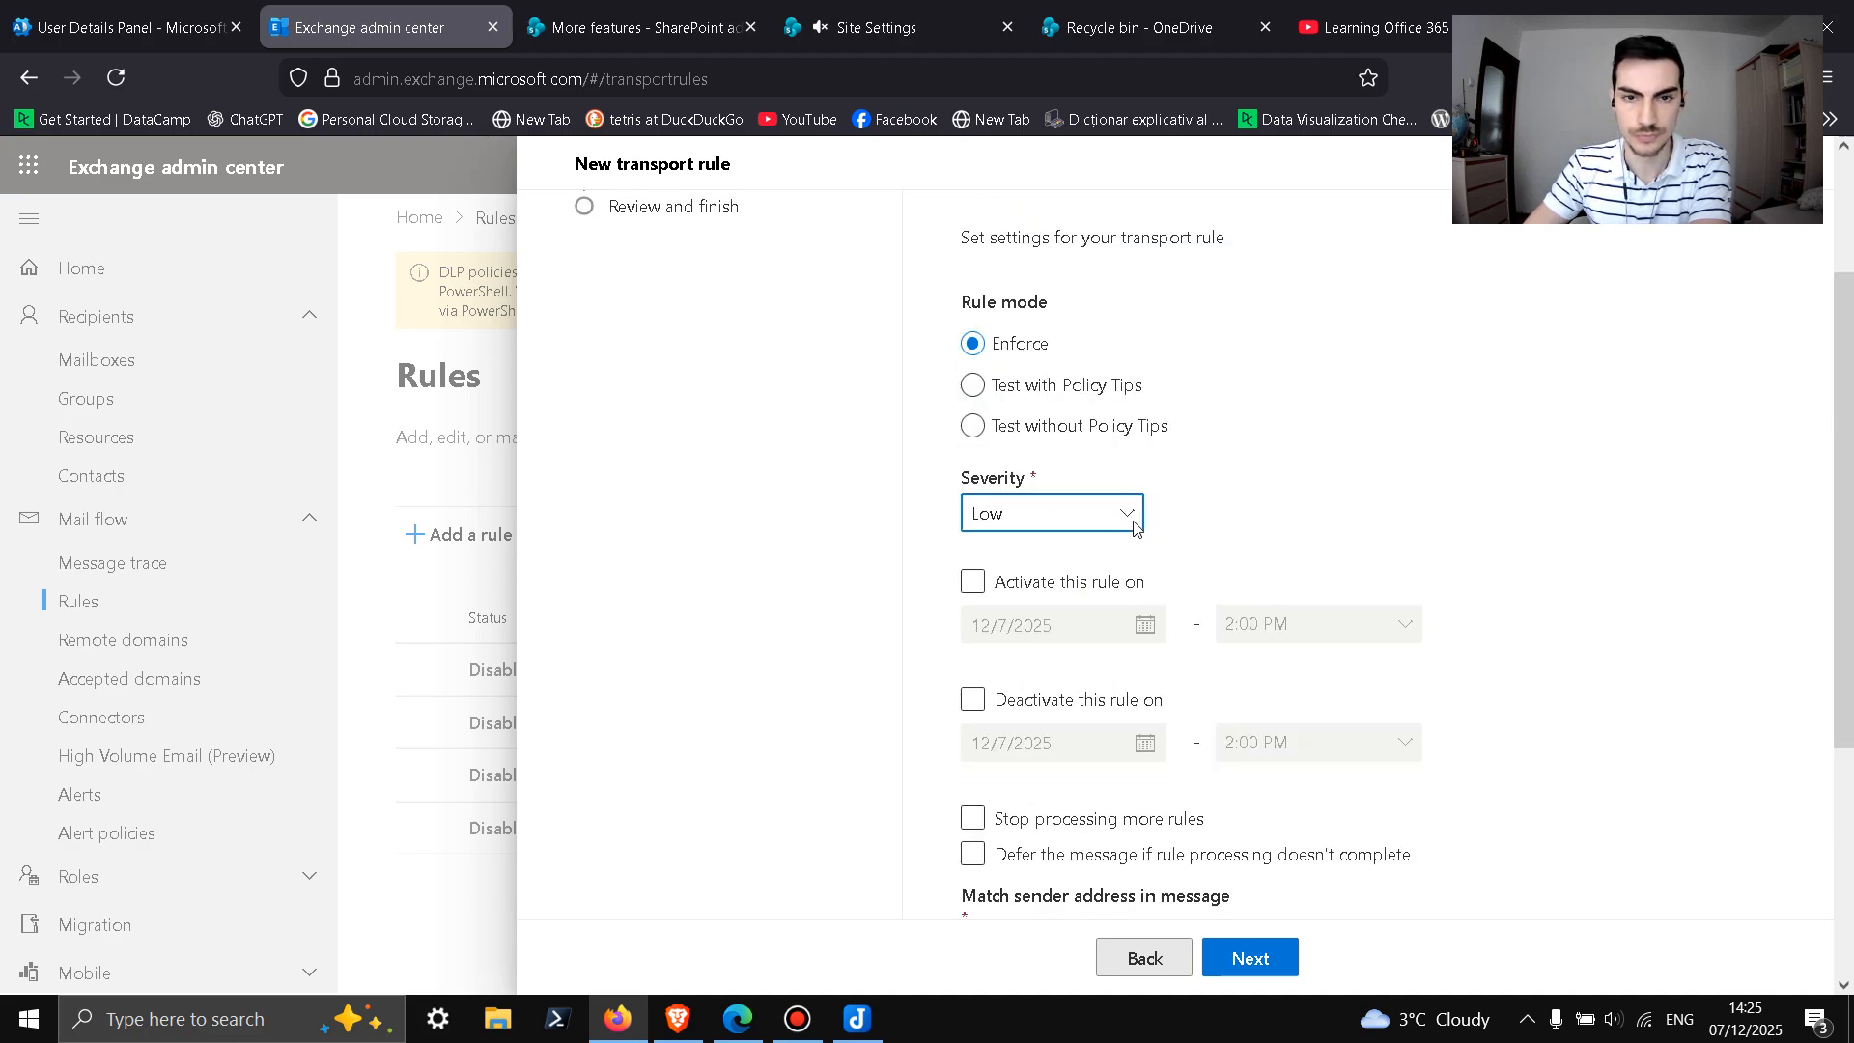
scroll(1140, 522, "down", 4)
scroll(1111, 560, "down", 2)
scroll(1180, 579, "up", 4)
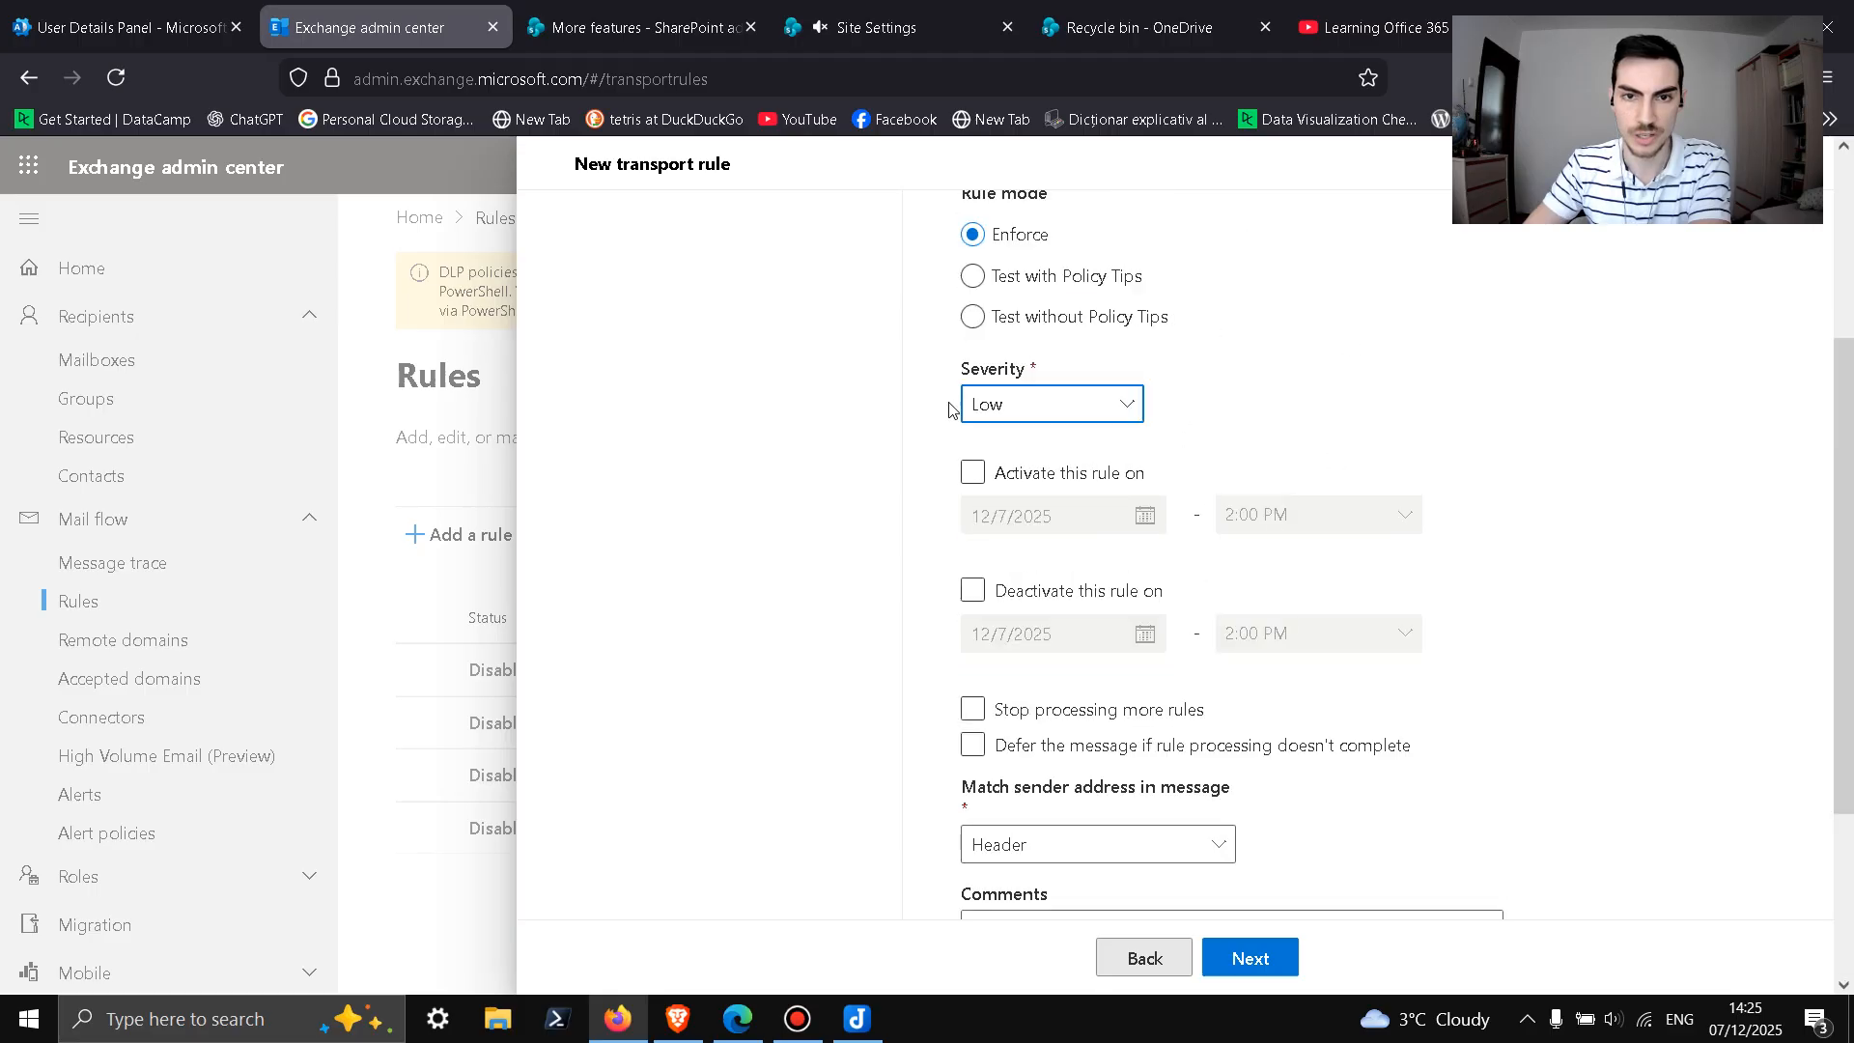
scroll(1299, 441, "down", 4)
Step: Review and create StandardRule, then return to the Rules list
left_click(1246, 956)
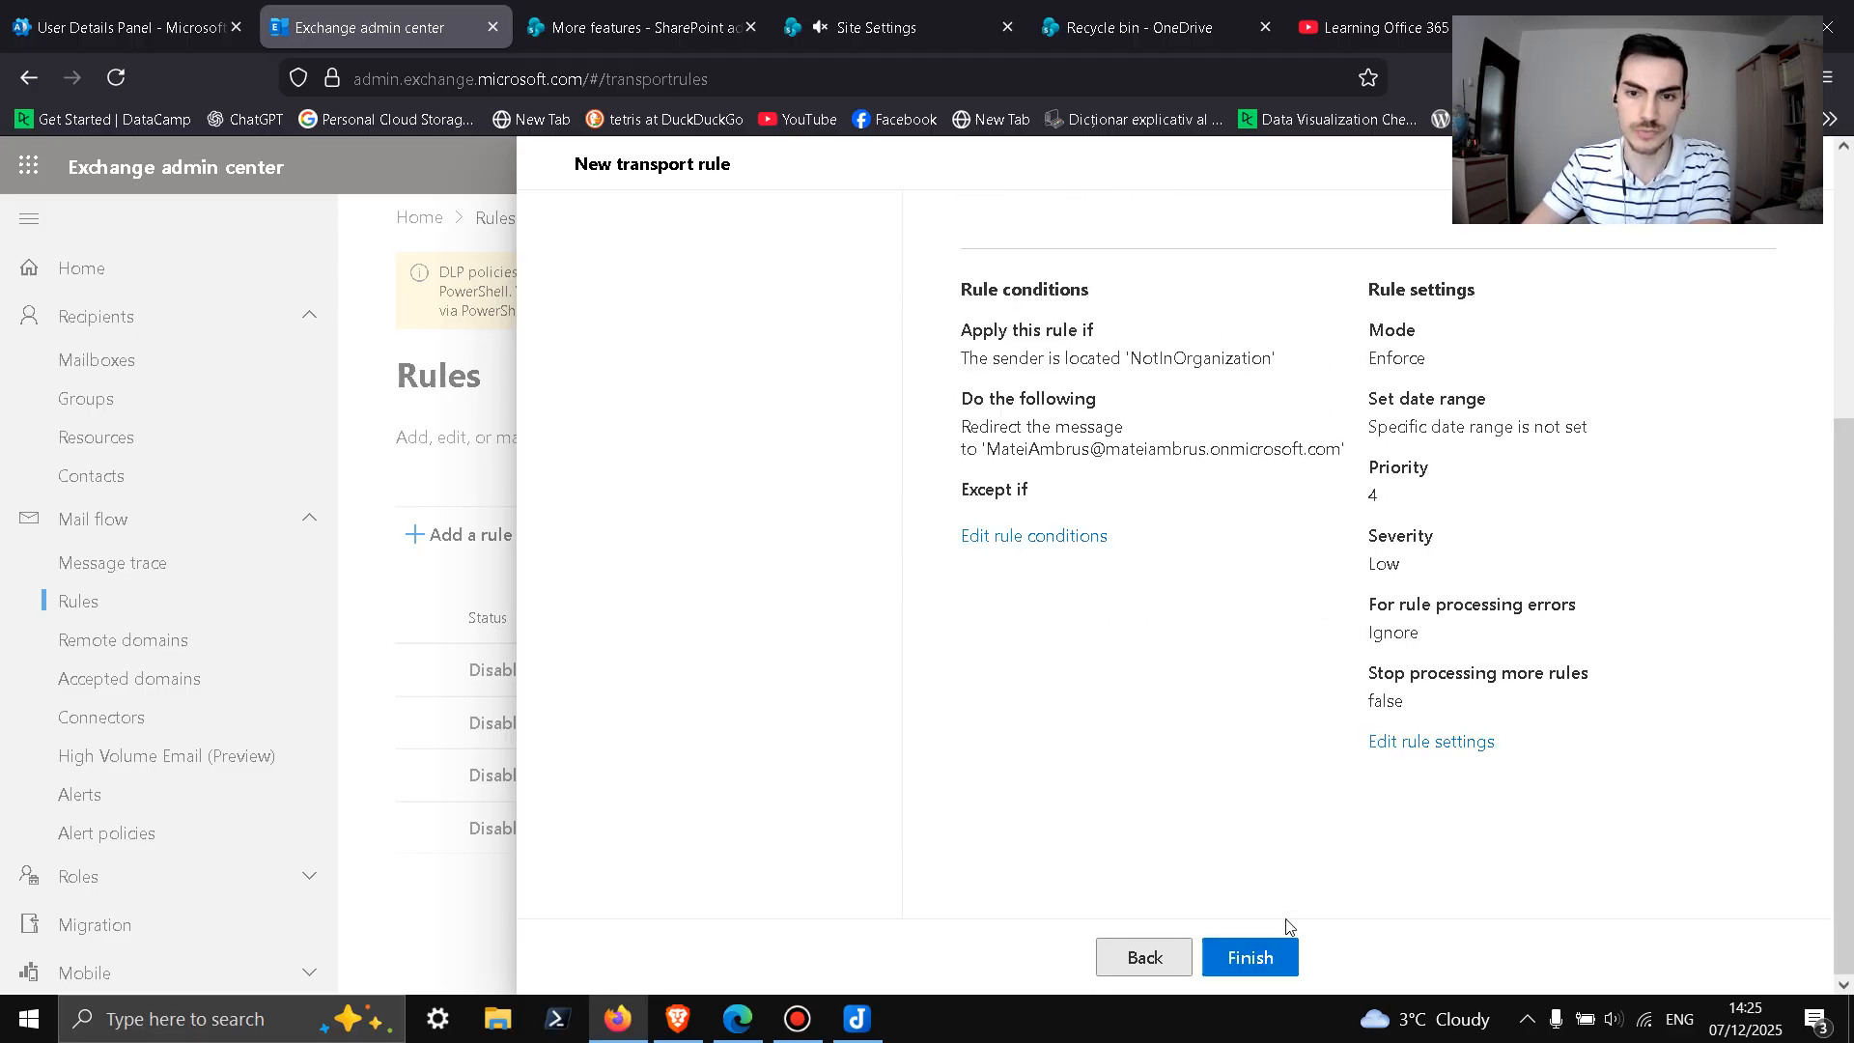
left_click(1278, 956)
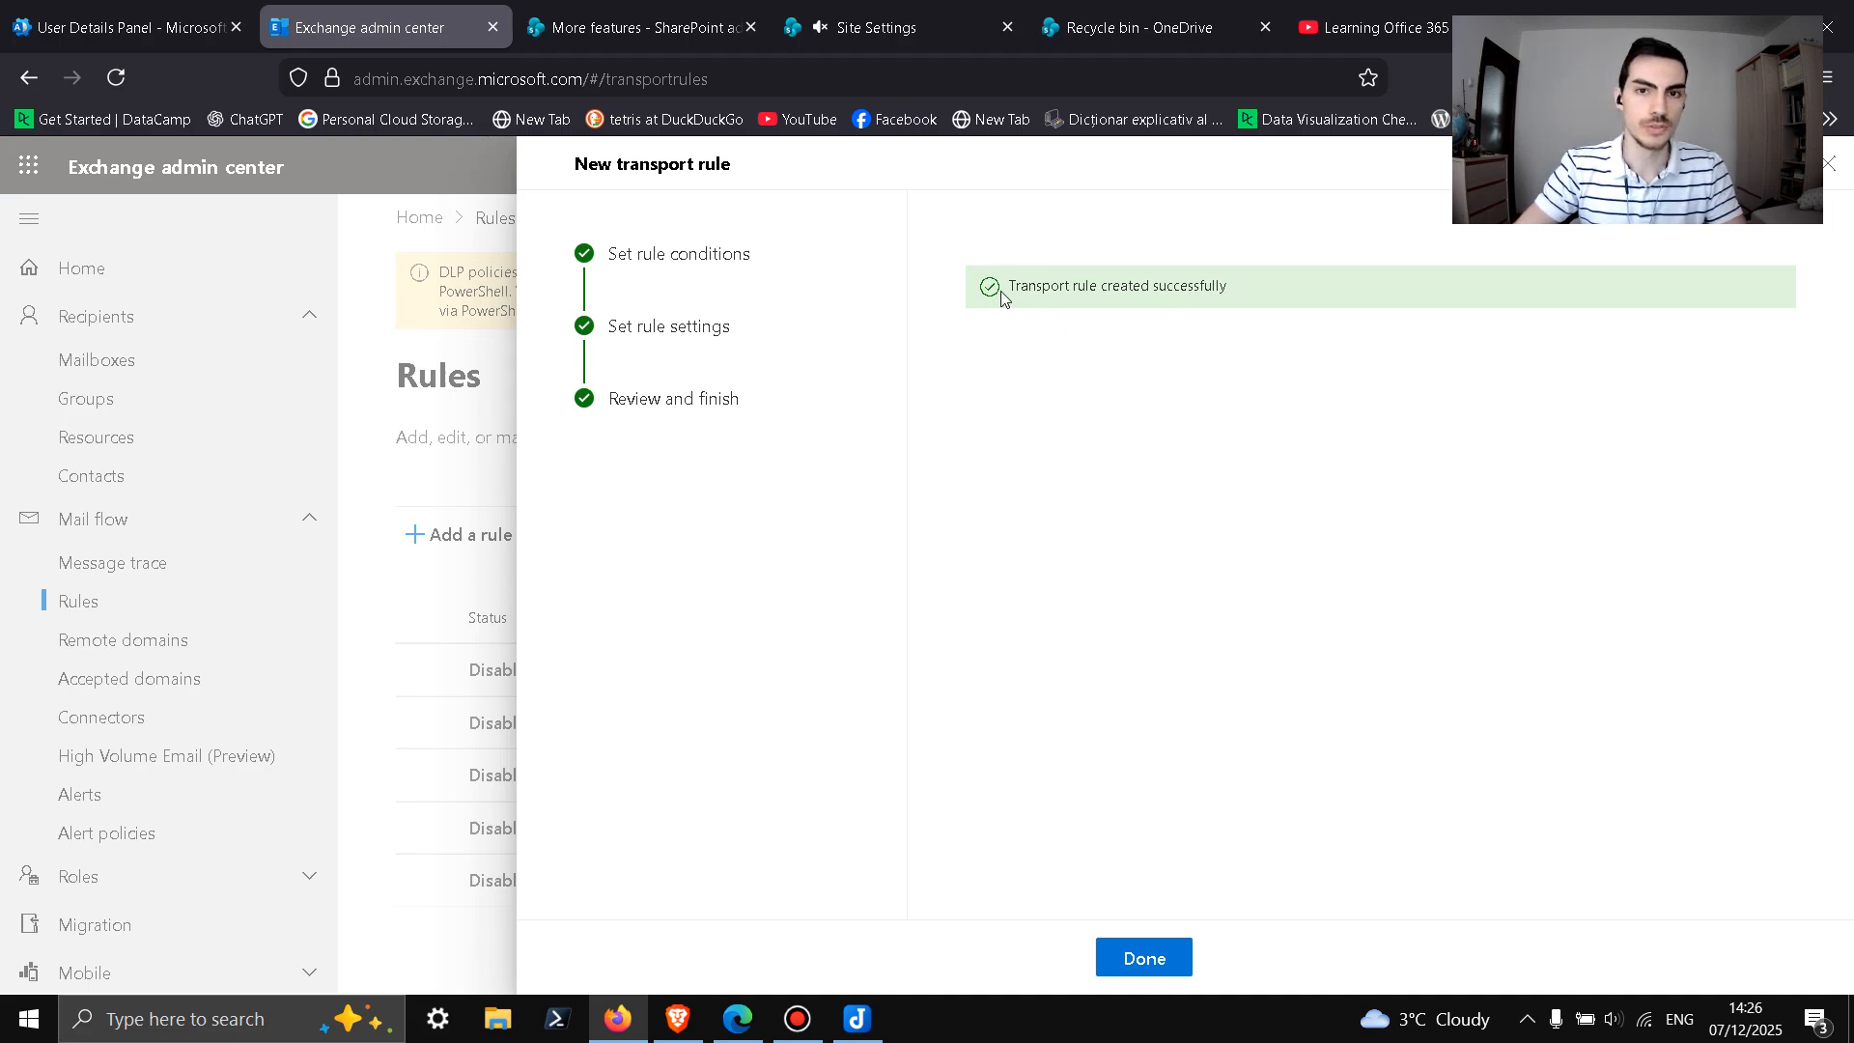
left_click(1149, 959)
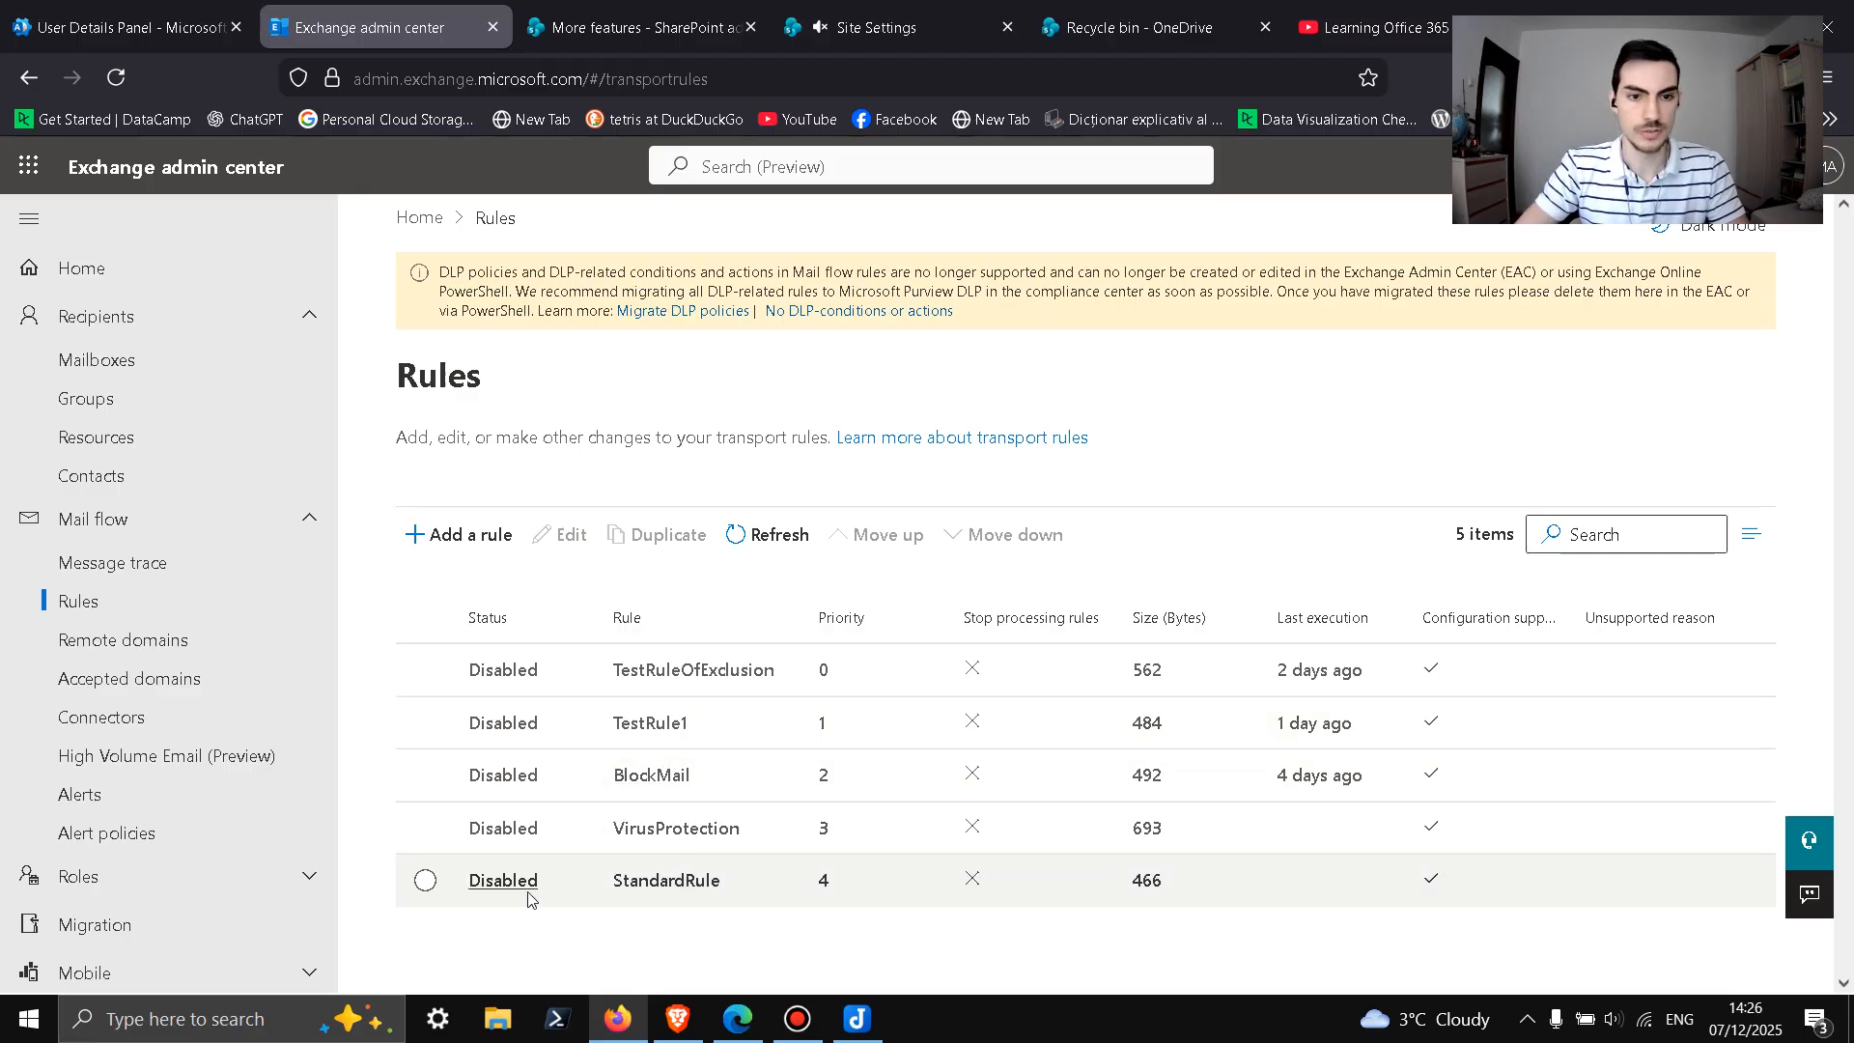
Step: Enable StandardRule via its details panel toggle and close the panel
left_click(634, 889)
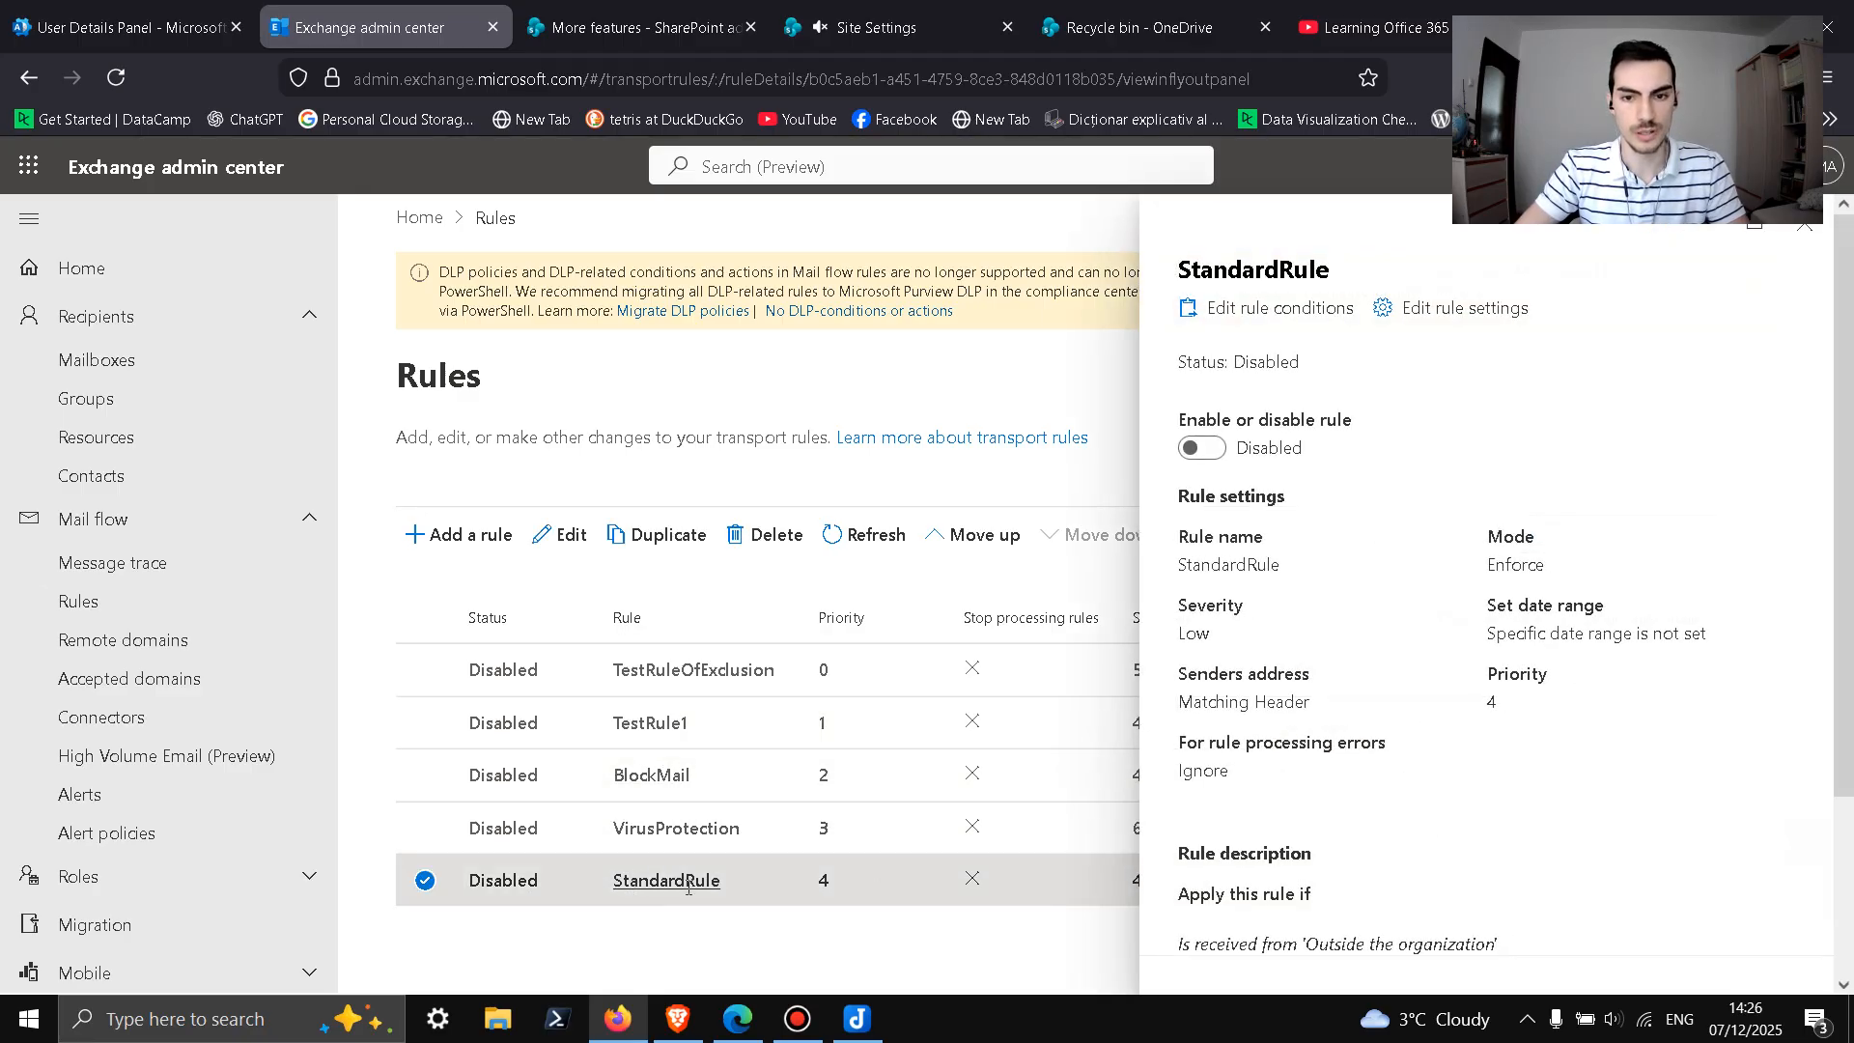
left_click(1200, 451)
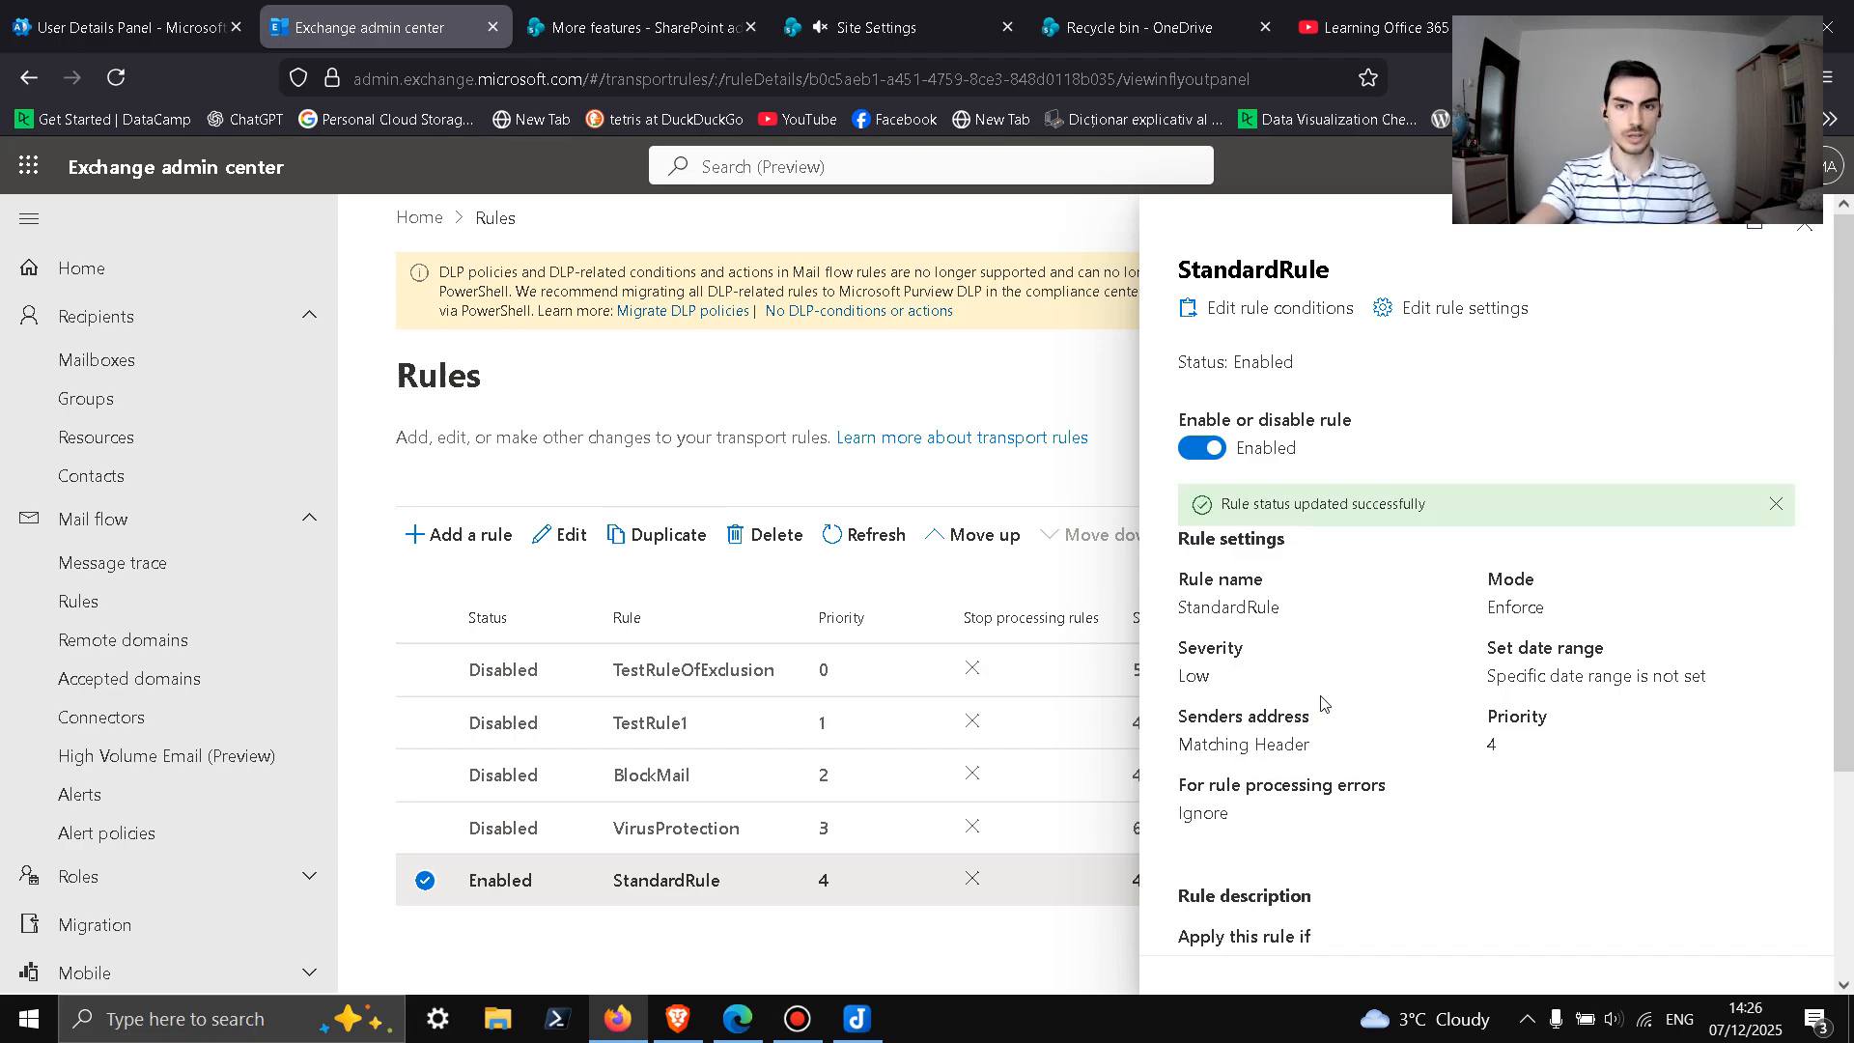
left_click(1807, 241)
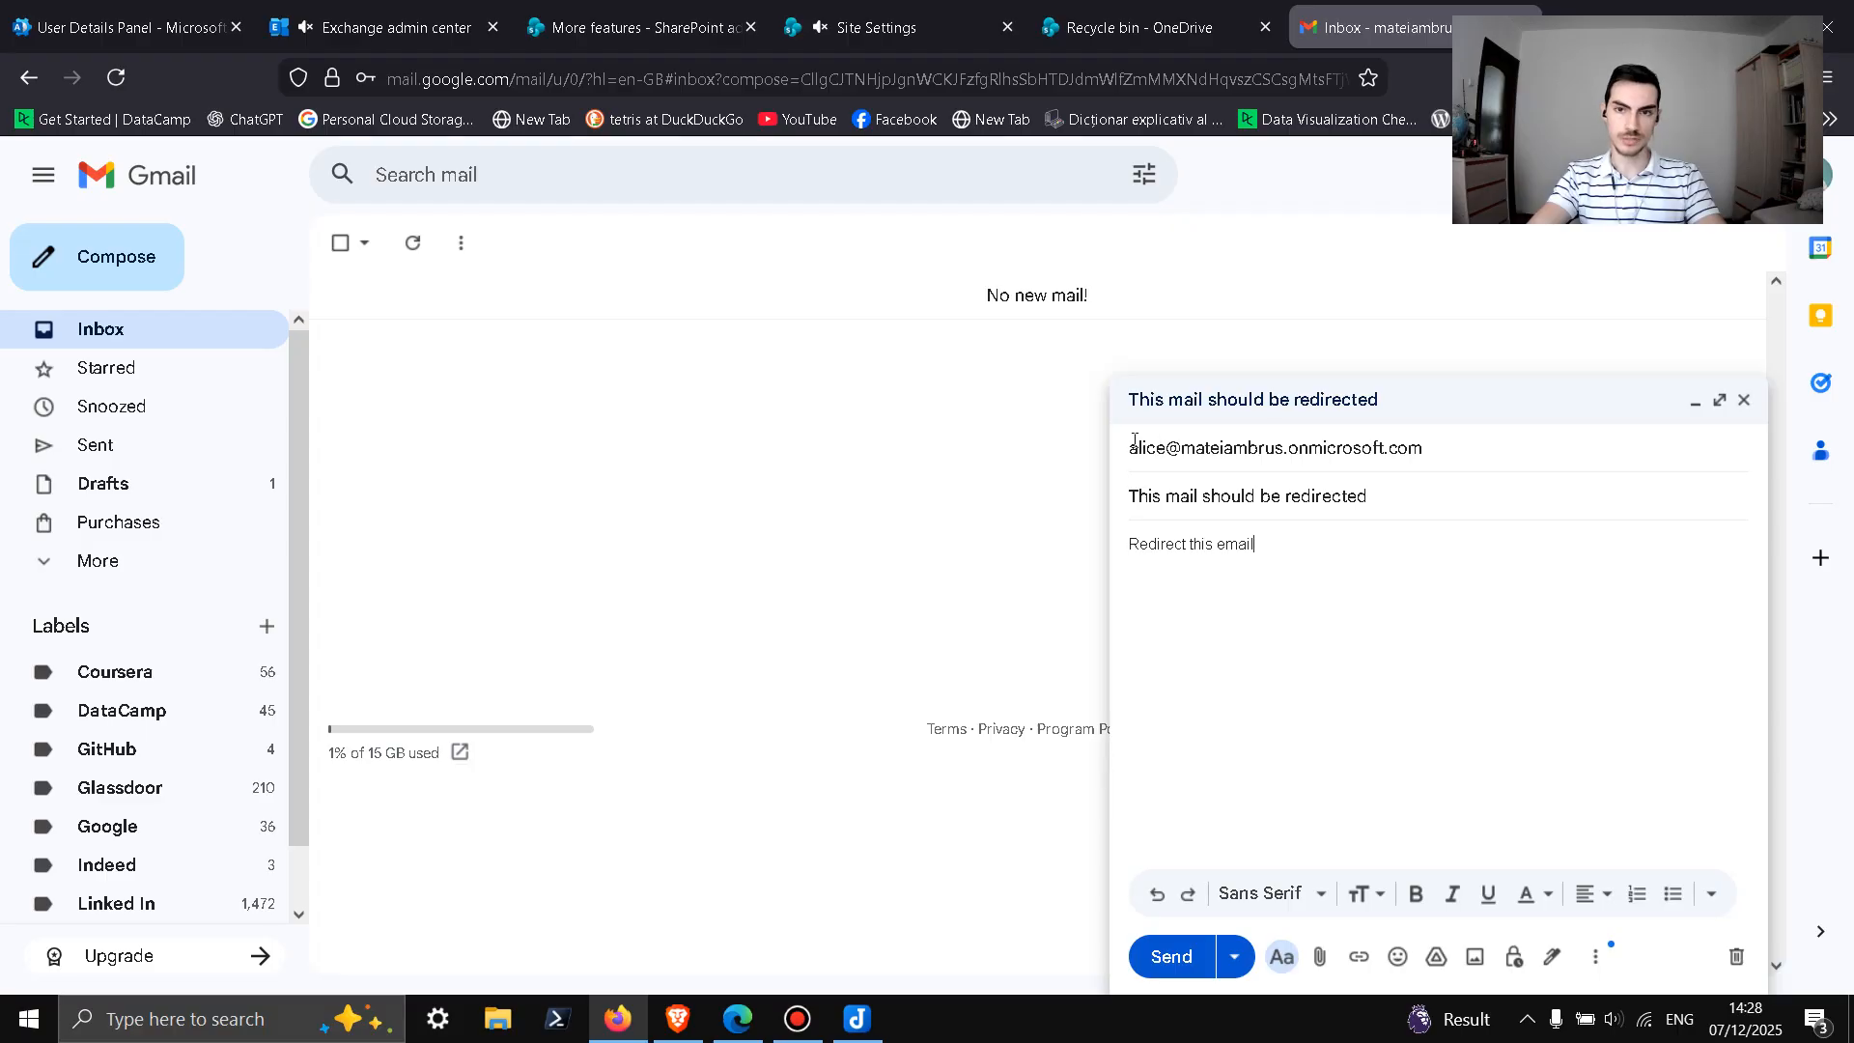
Step: Send the Gmail test message 'This mail should be redirected' to the tenant user
mouse_move(1135, 440)
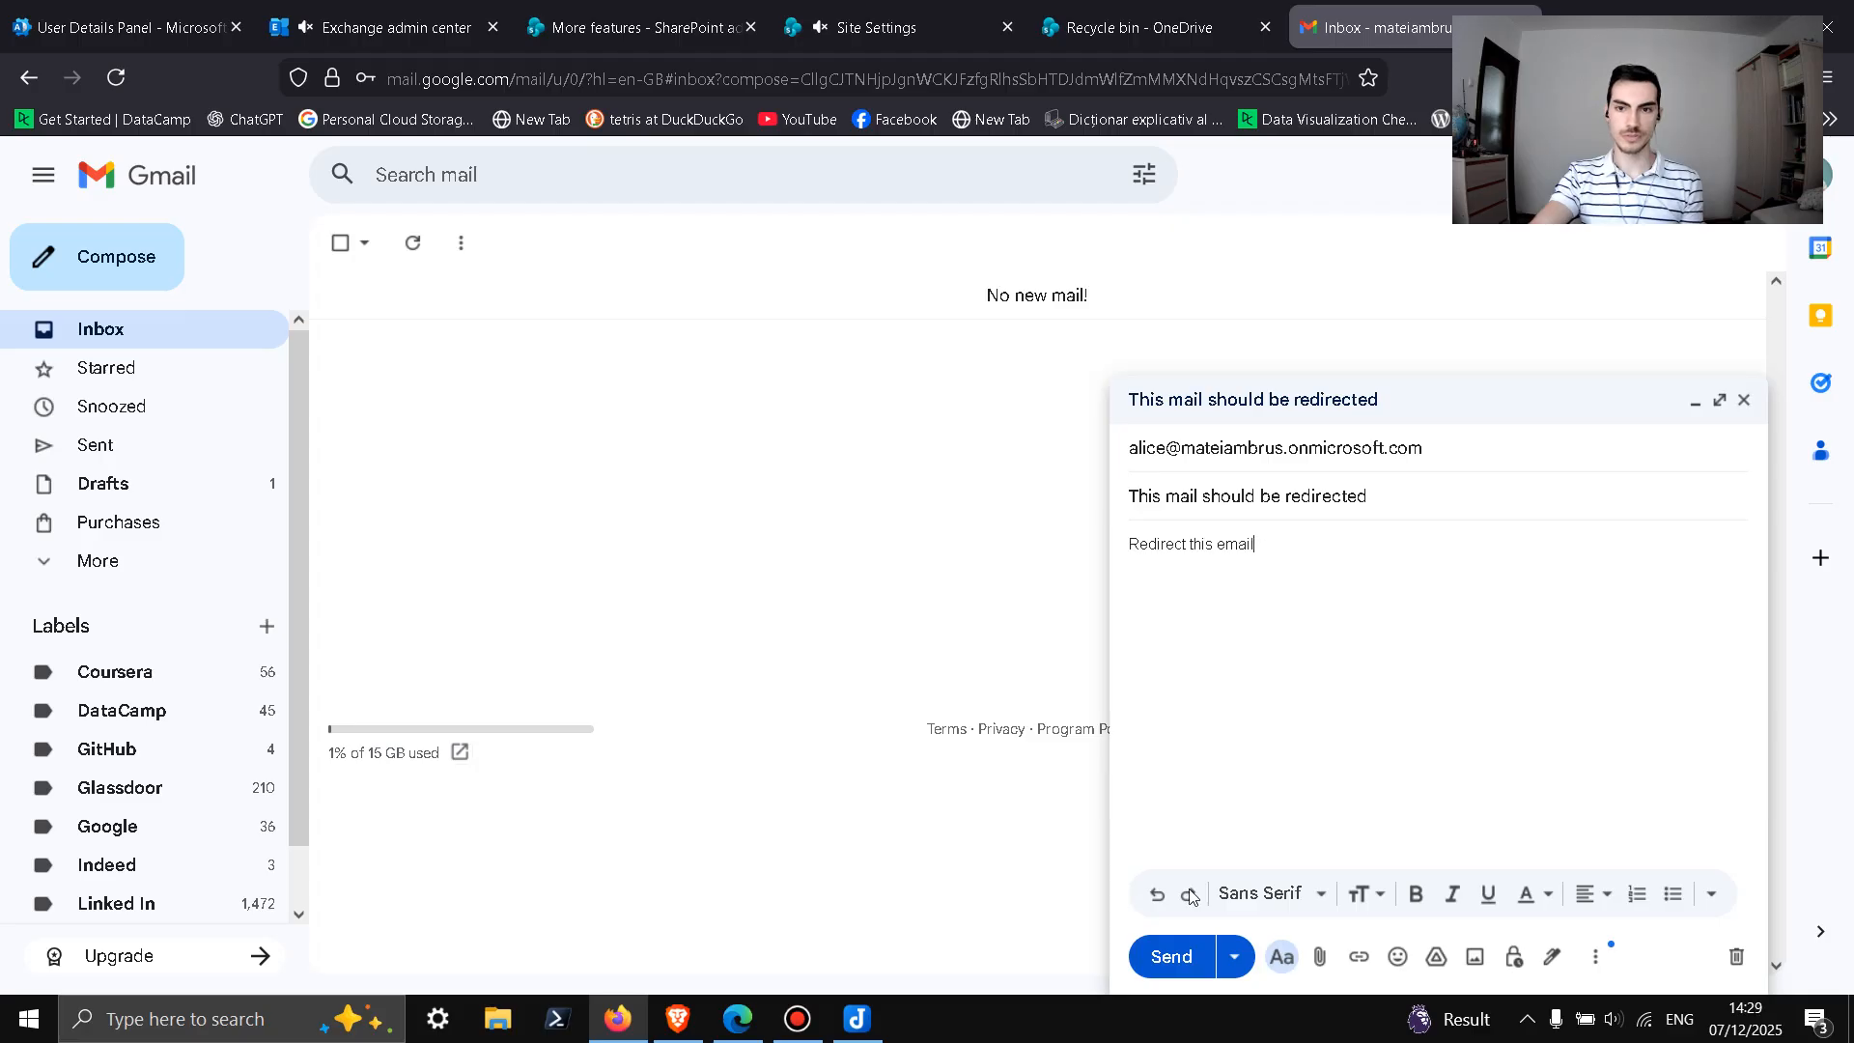
left_click(1174, 958)
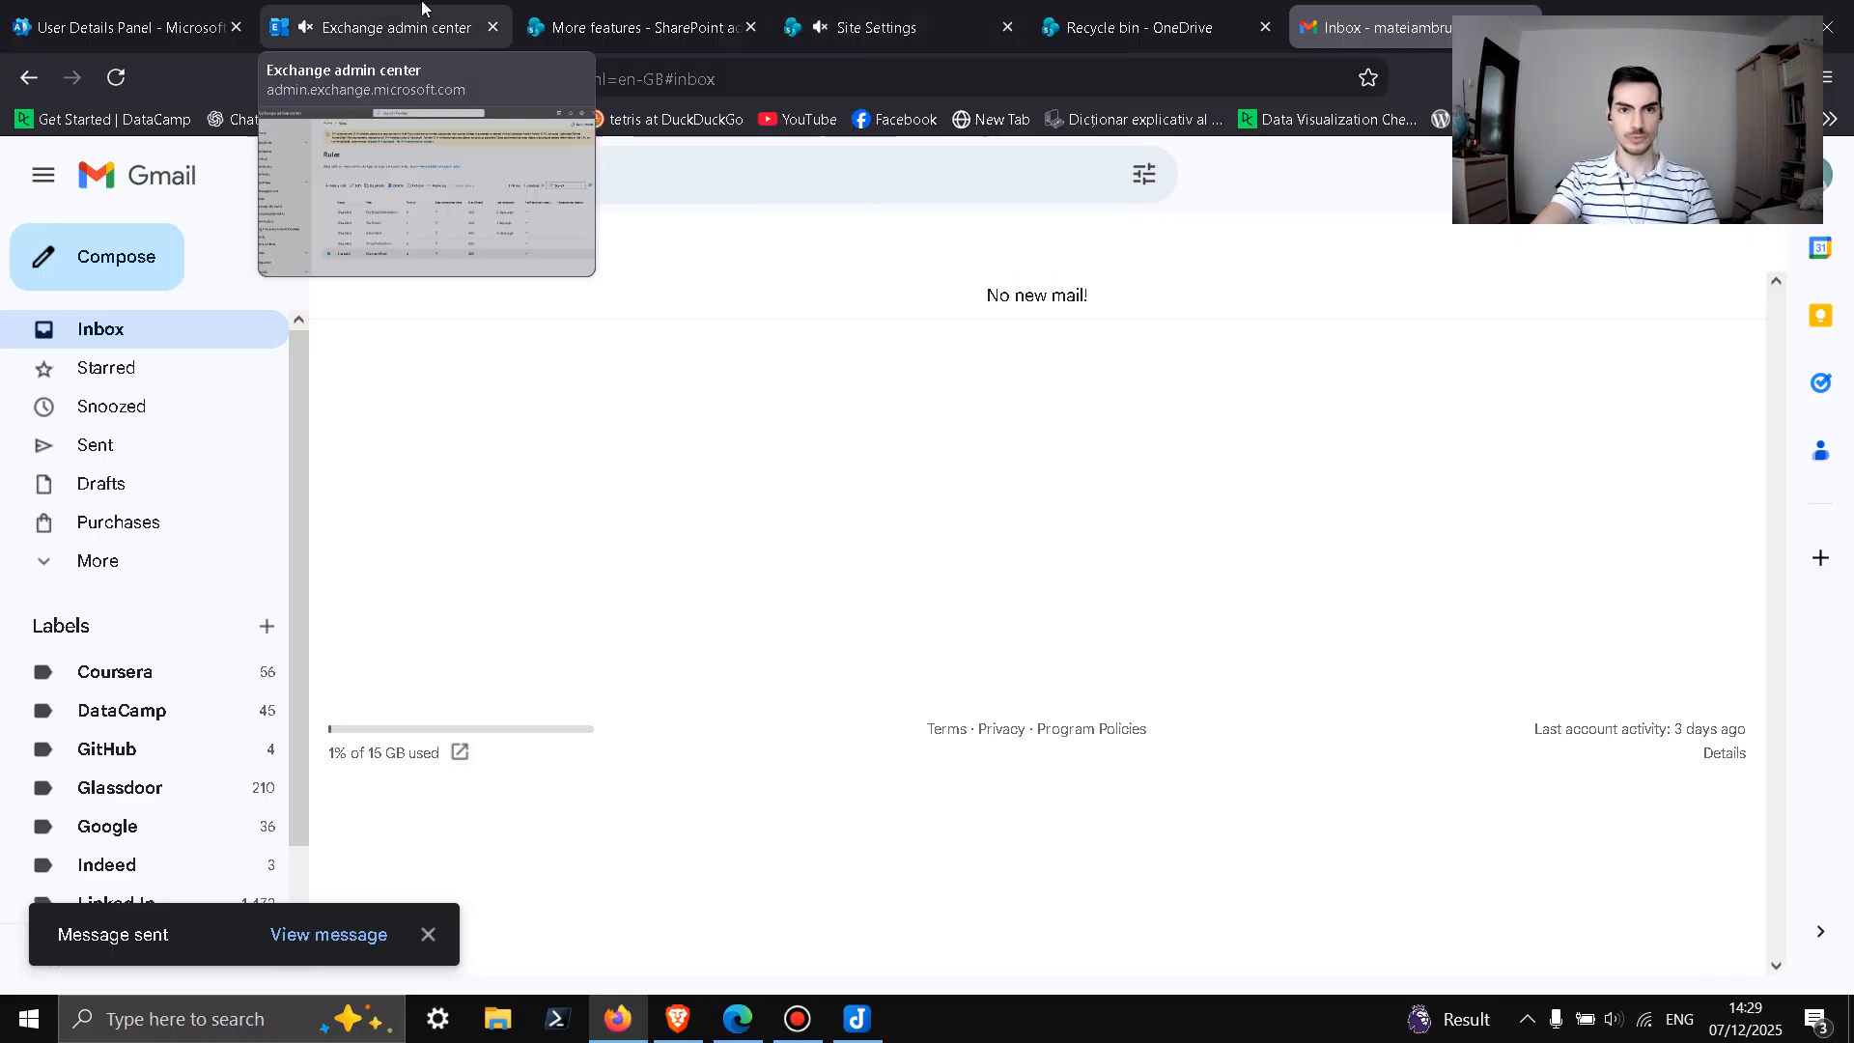
Step: Open Outlook mail from the Microsoft 365 app launcher
left_click(126, 27)
scroll(166, 619, "up", 5)
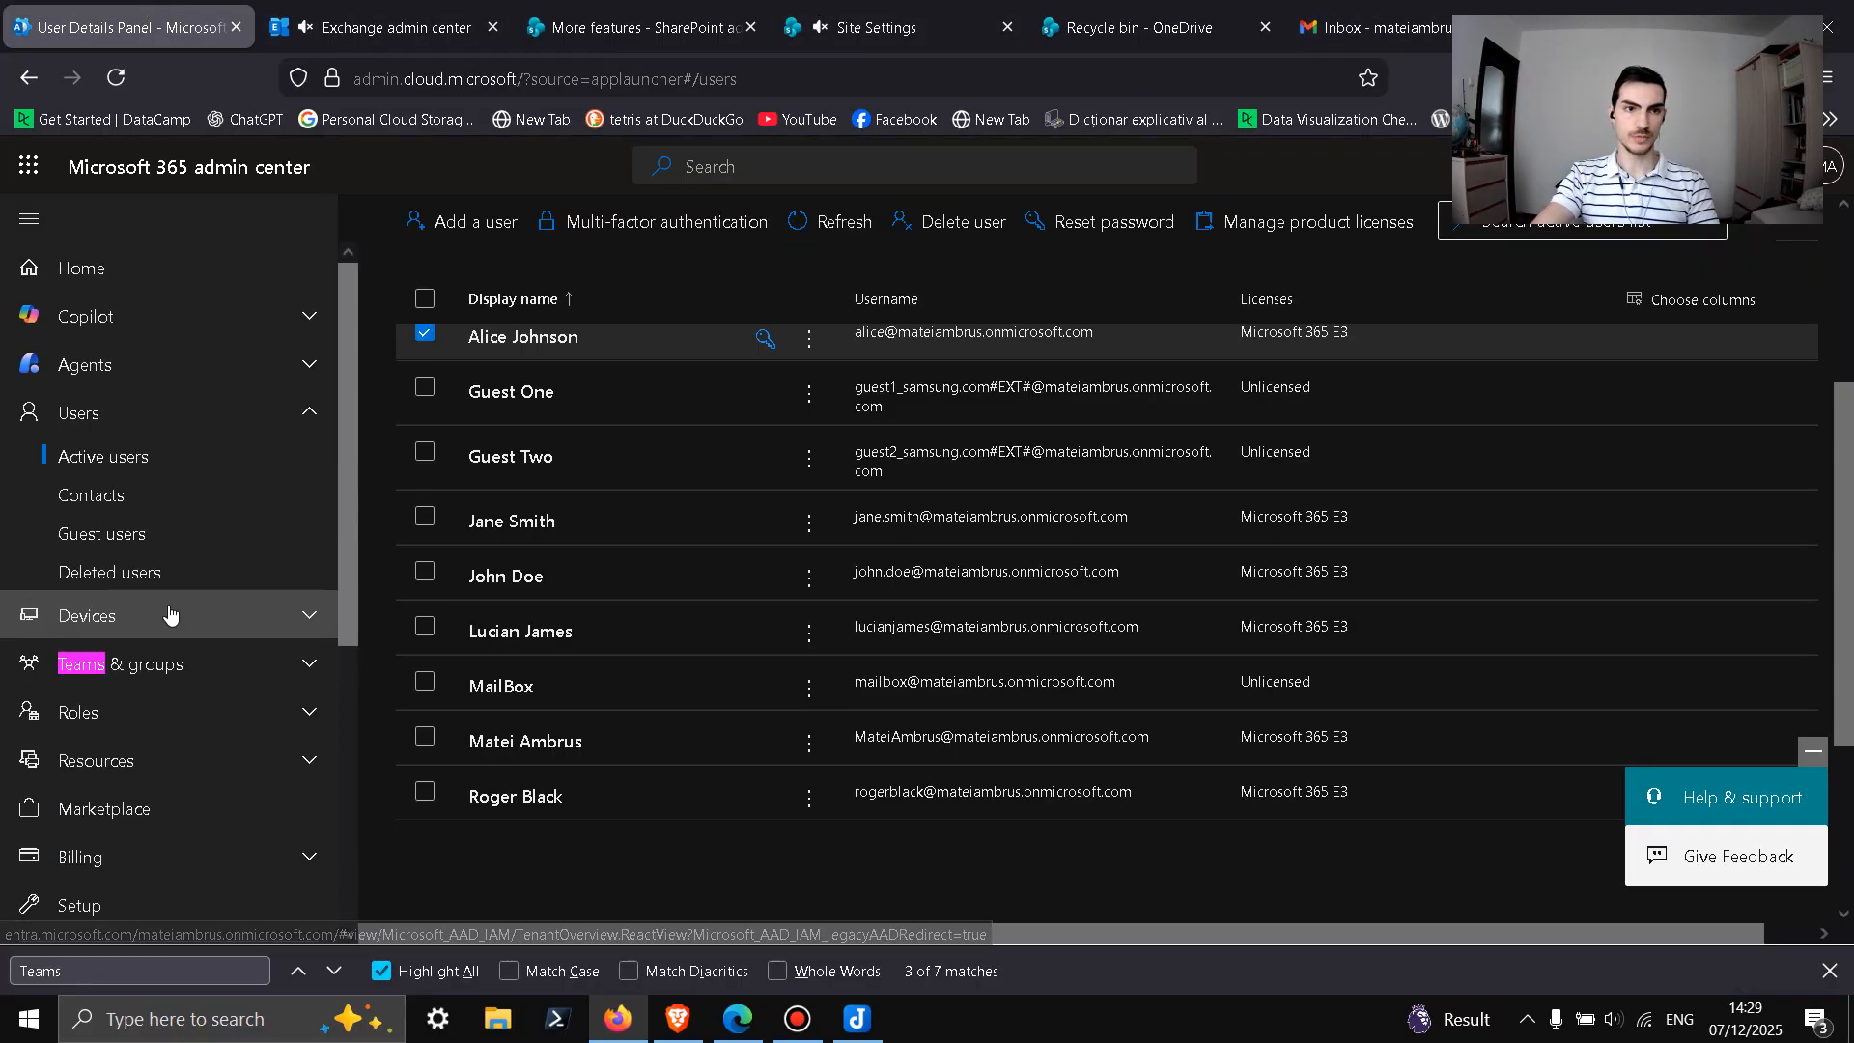
scroll(174, 652, "down", 2)
scroll(116, 589, "up", 5)
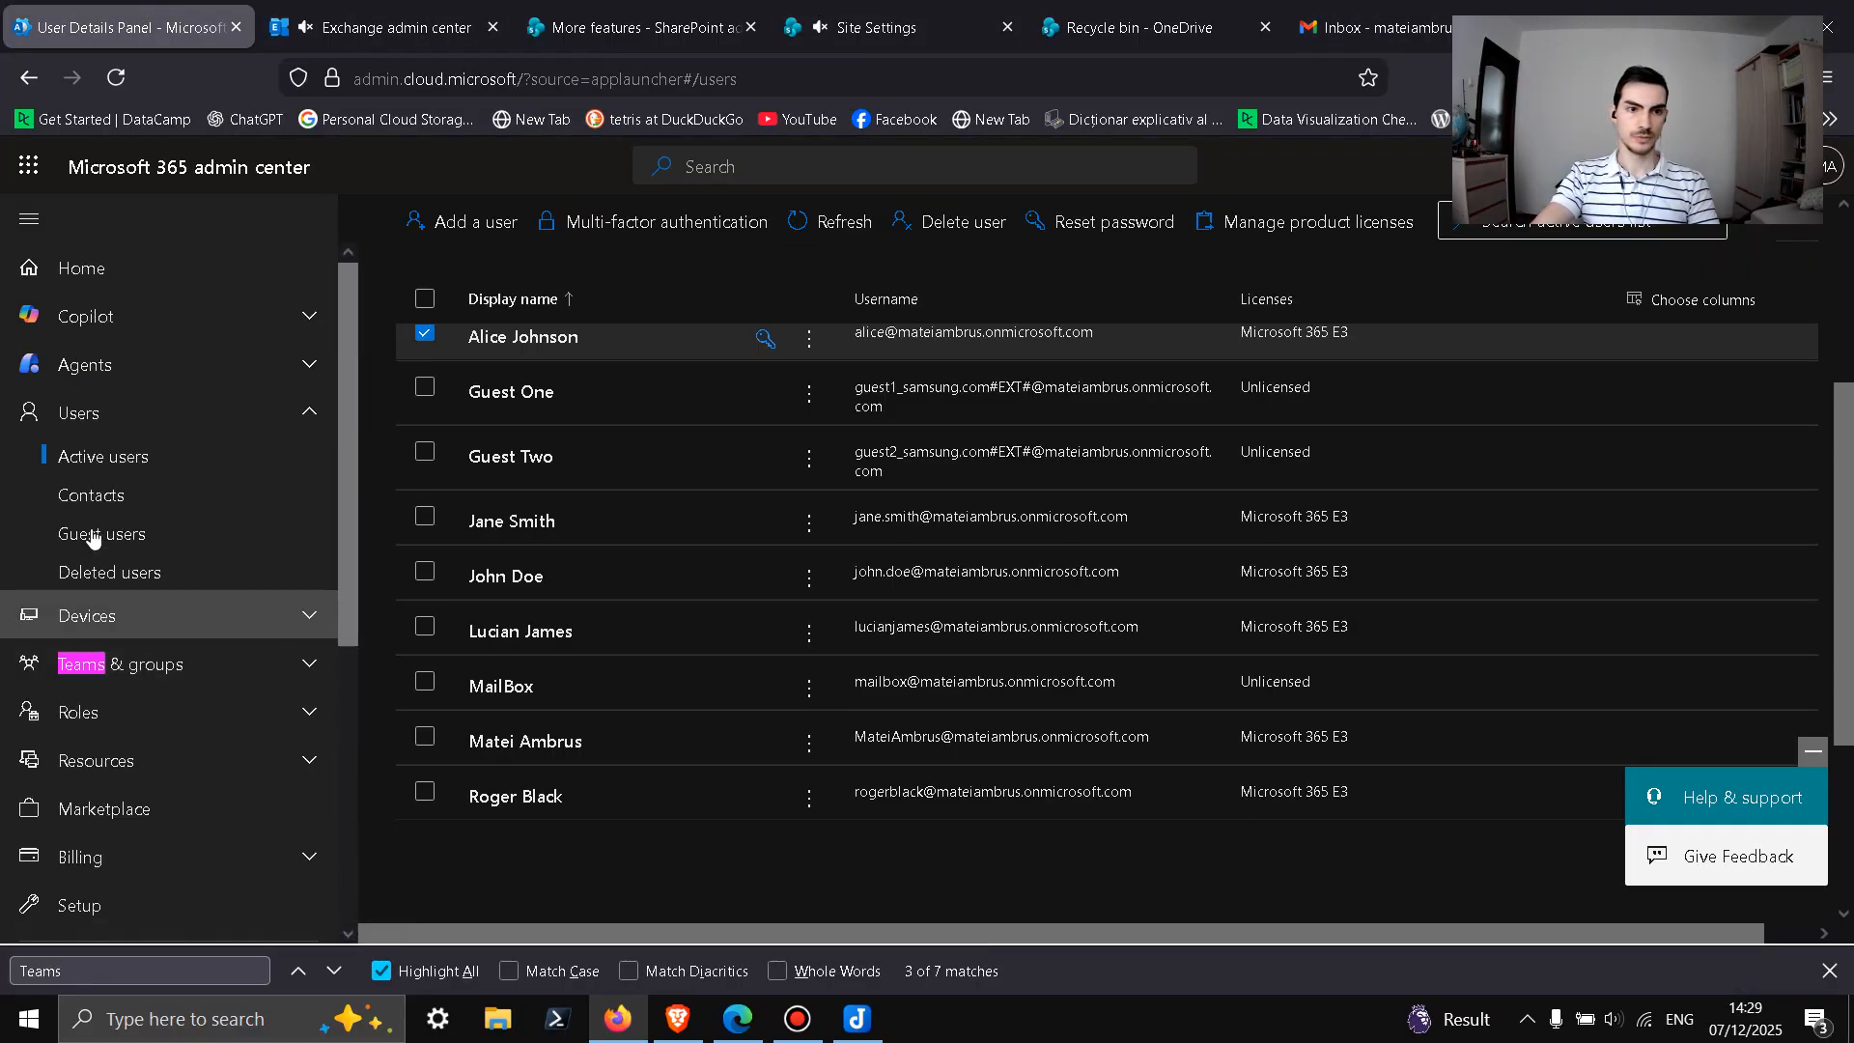
scroll(149, 714, "down", 2)
scroll(148, 702, "up", 1)
scroll(147, 702, "up", 1)
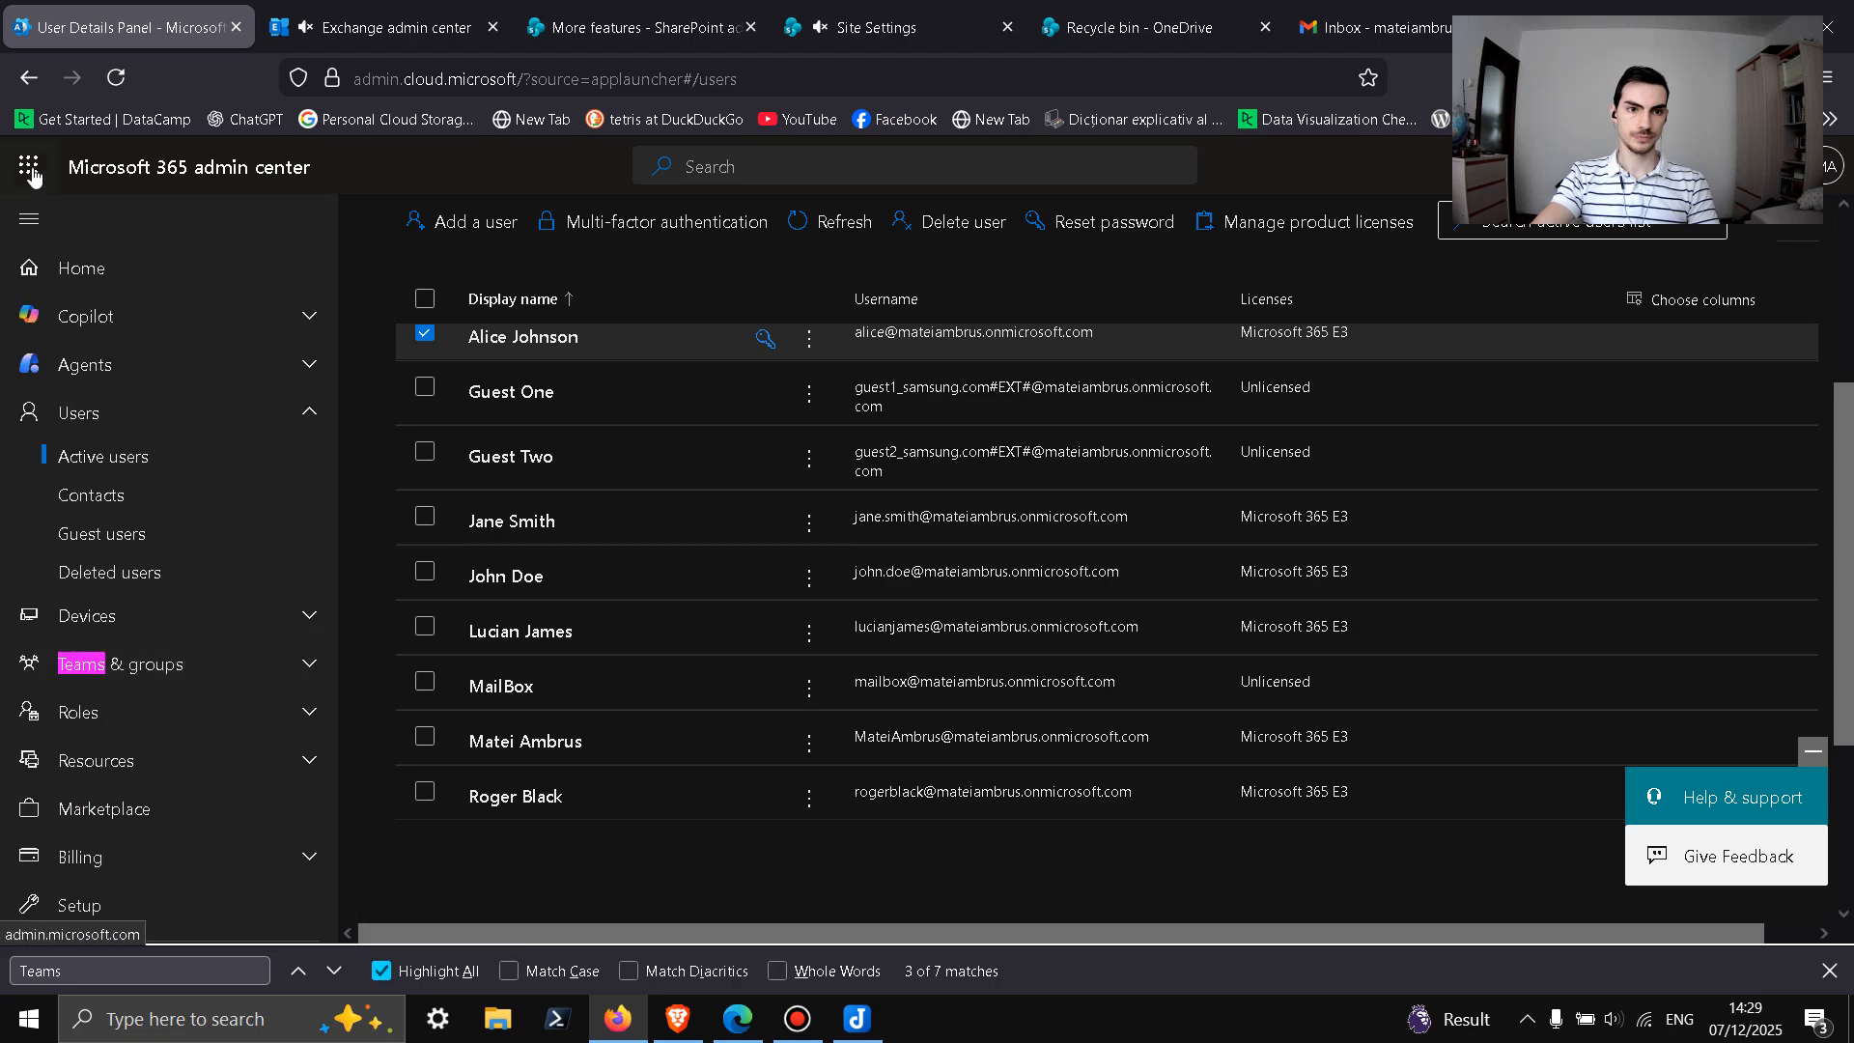
left_click(28, 166)
left_click(196, 318)
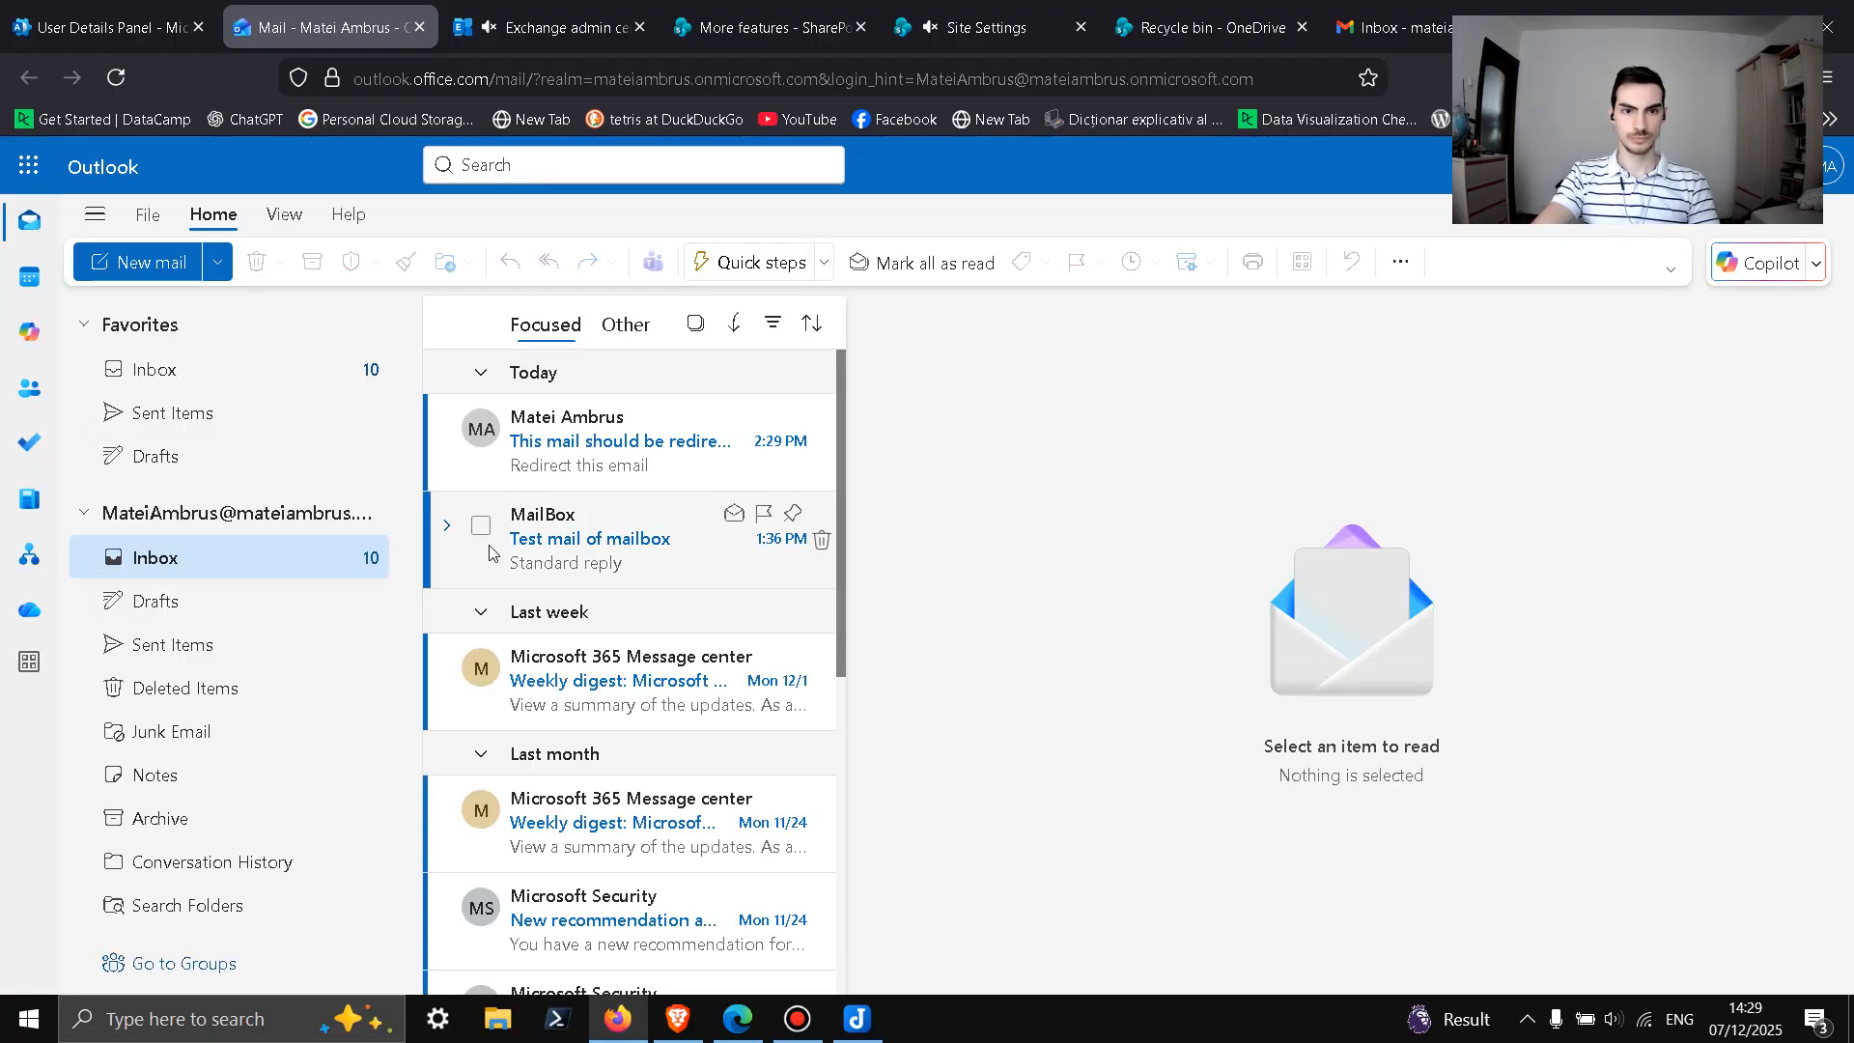
Step: Reload the inbox and open 'This mail should be redirected', checking the sender's contact card
left_click(116, 77)
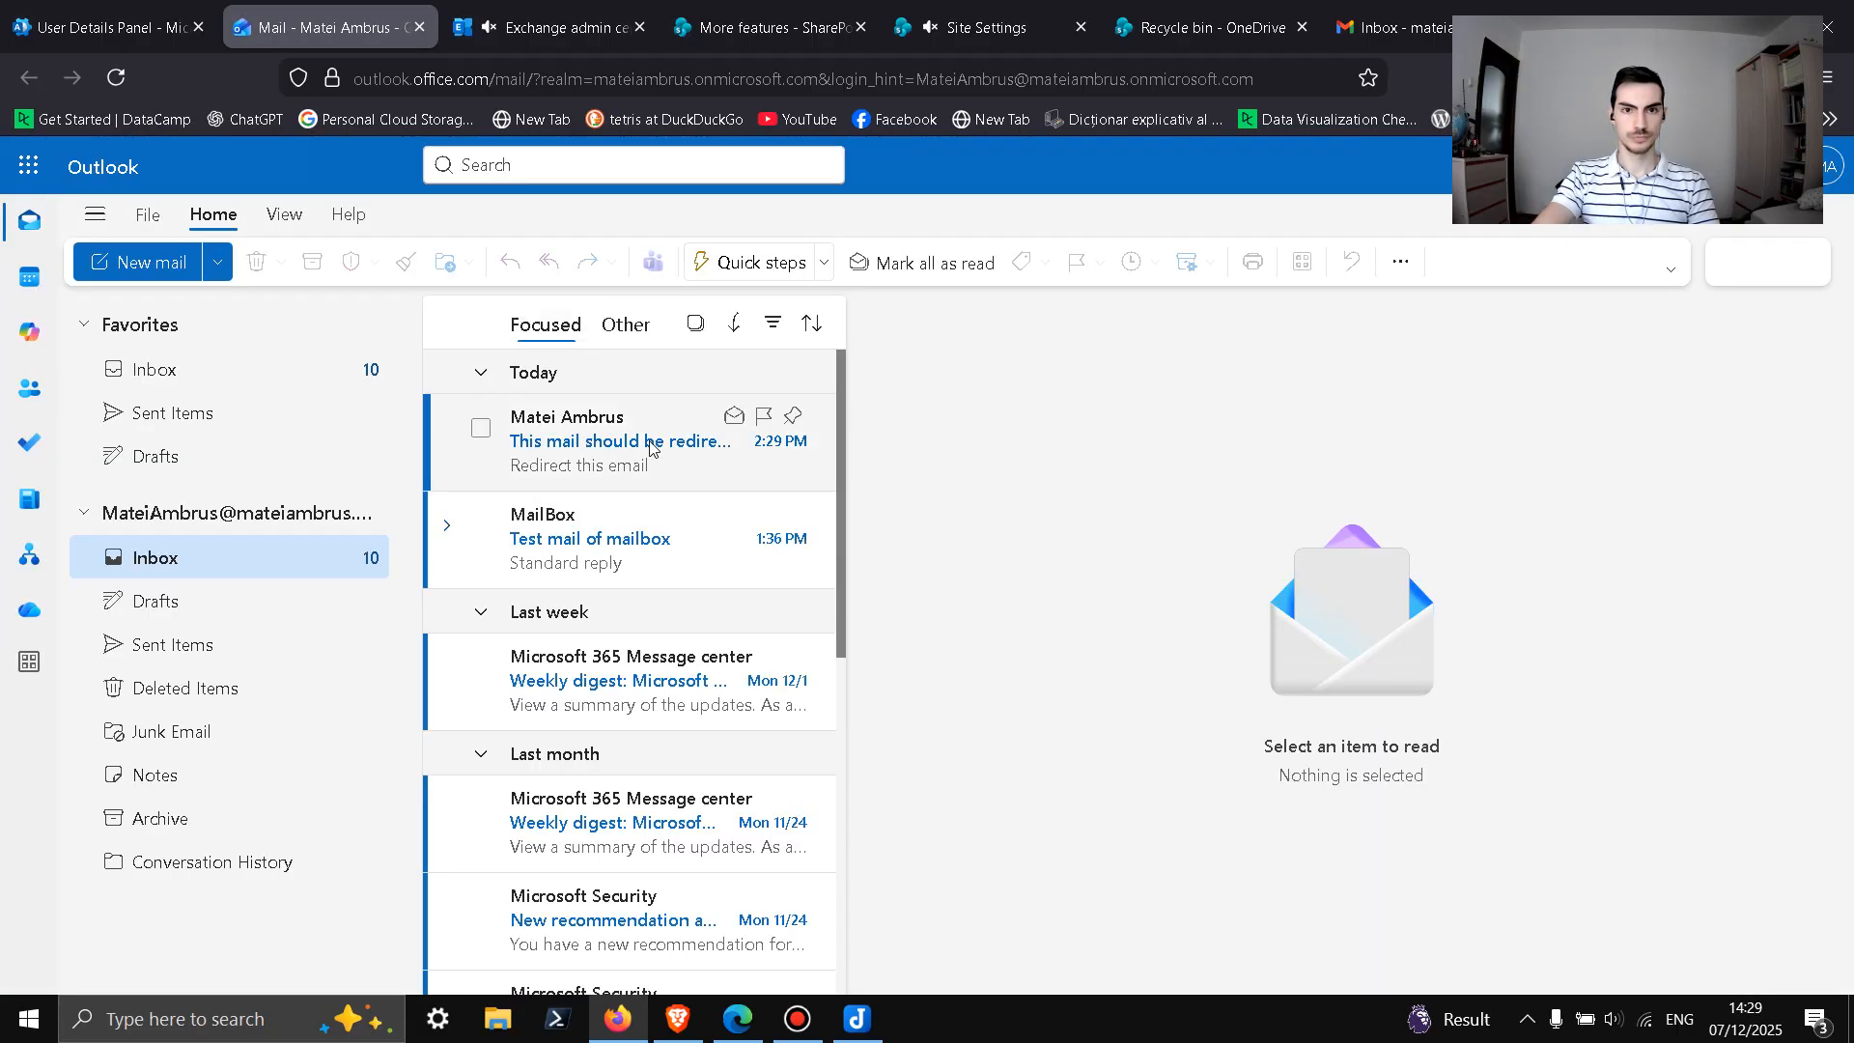
left_click(634, 444)
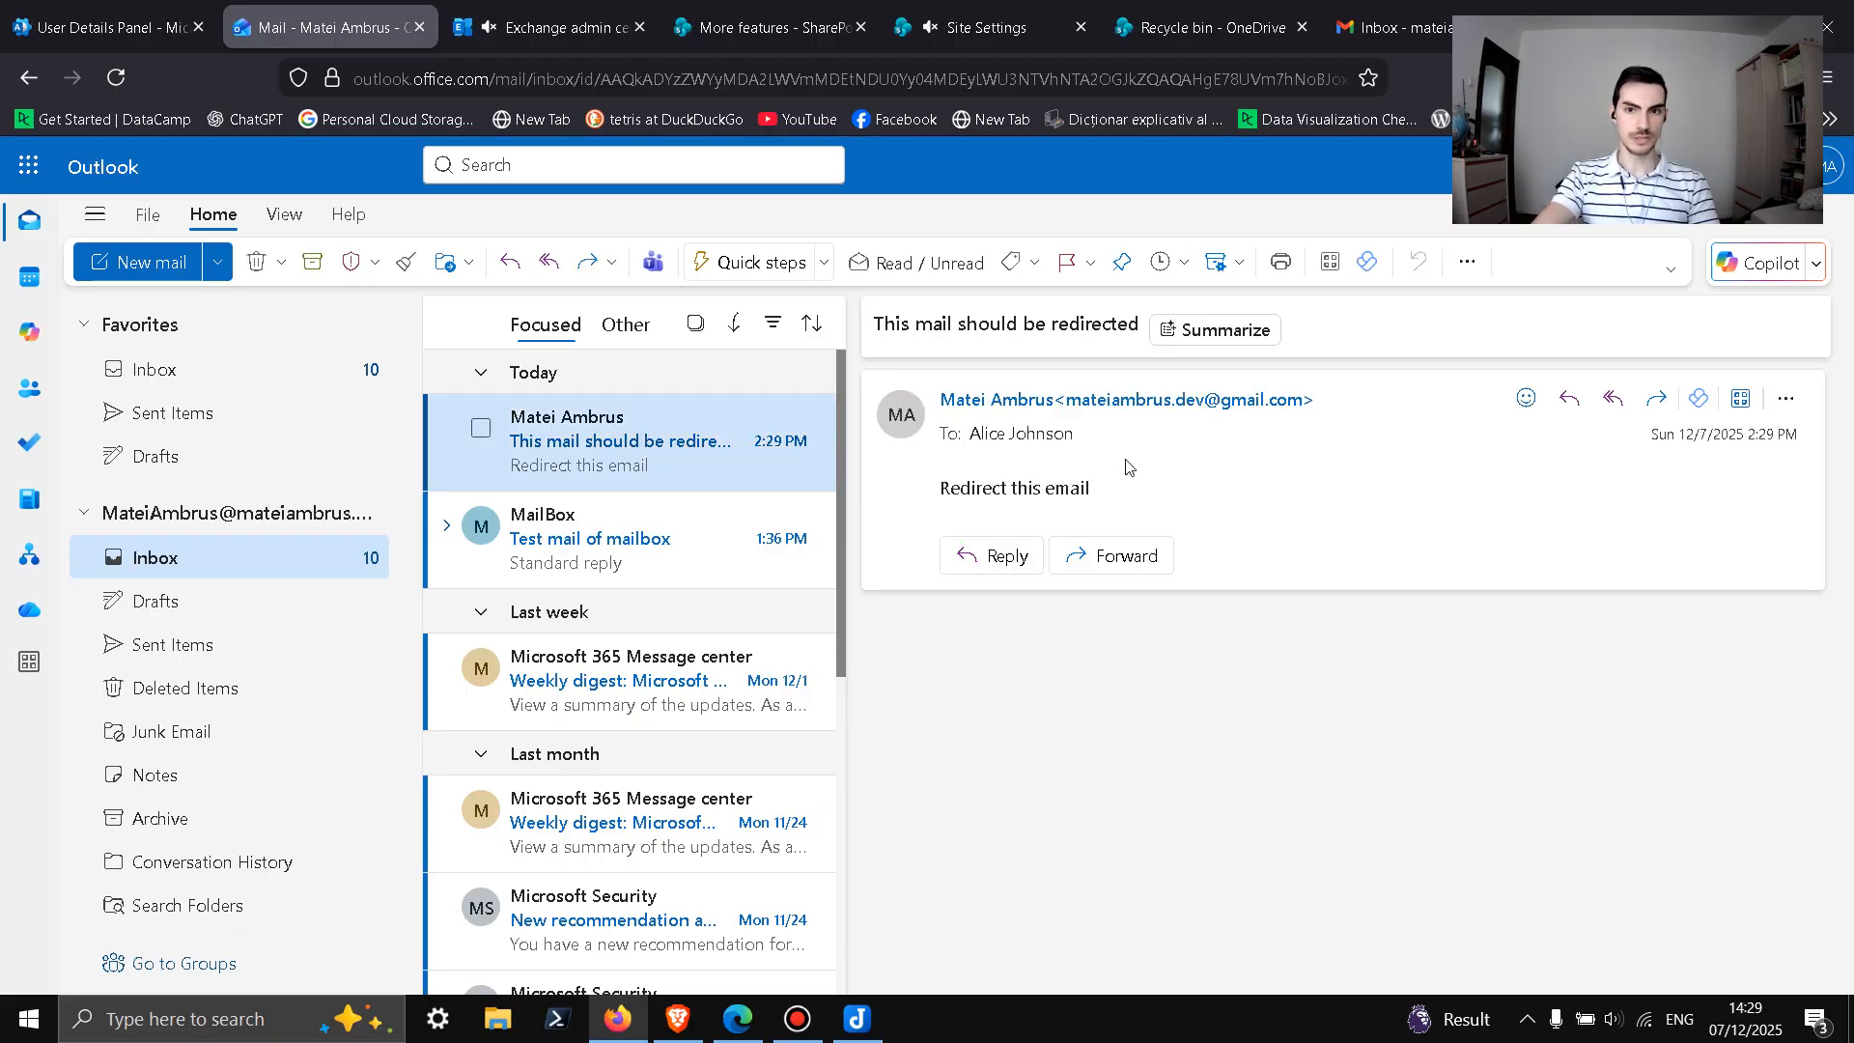
left_click(1180, 413)
left_click(1202, 661)
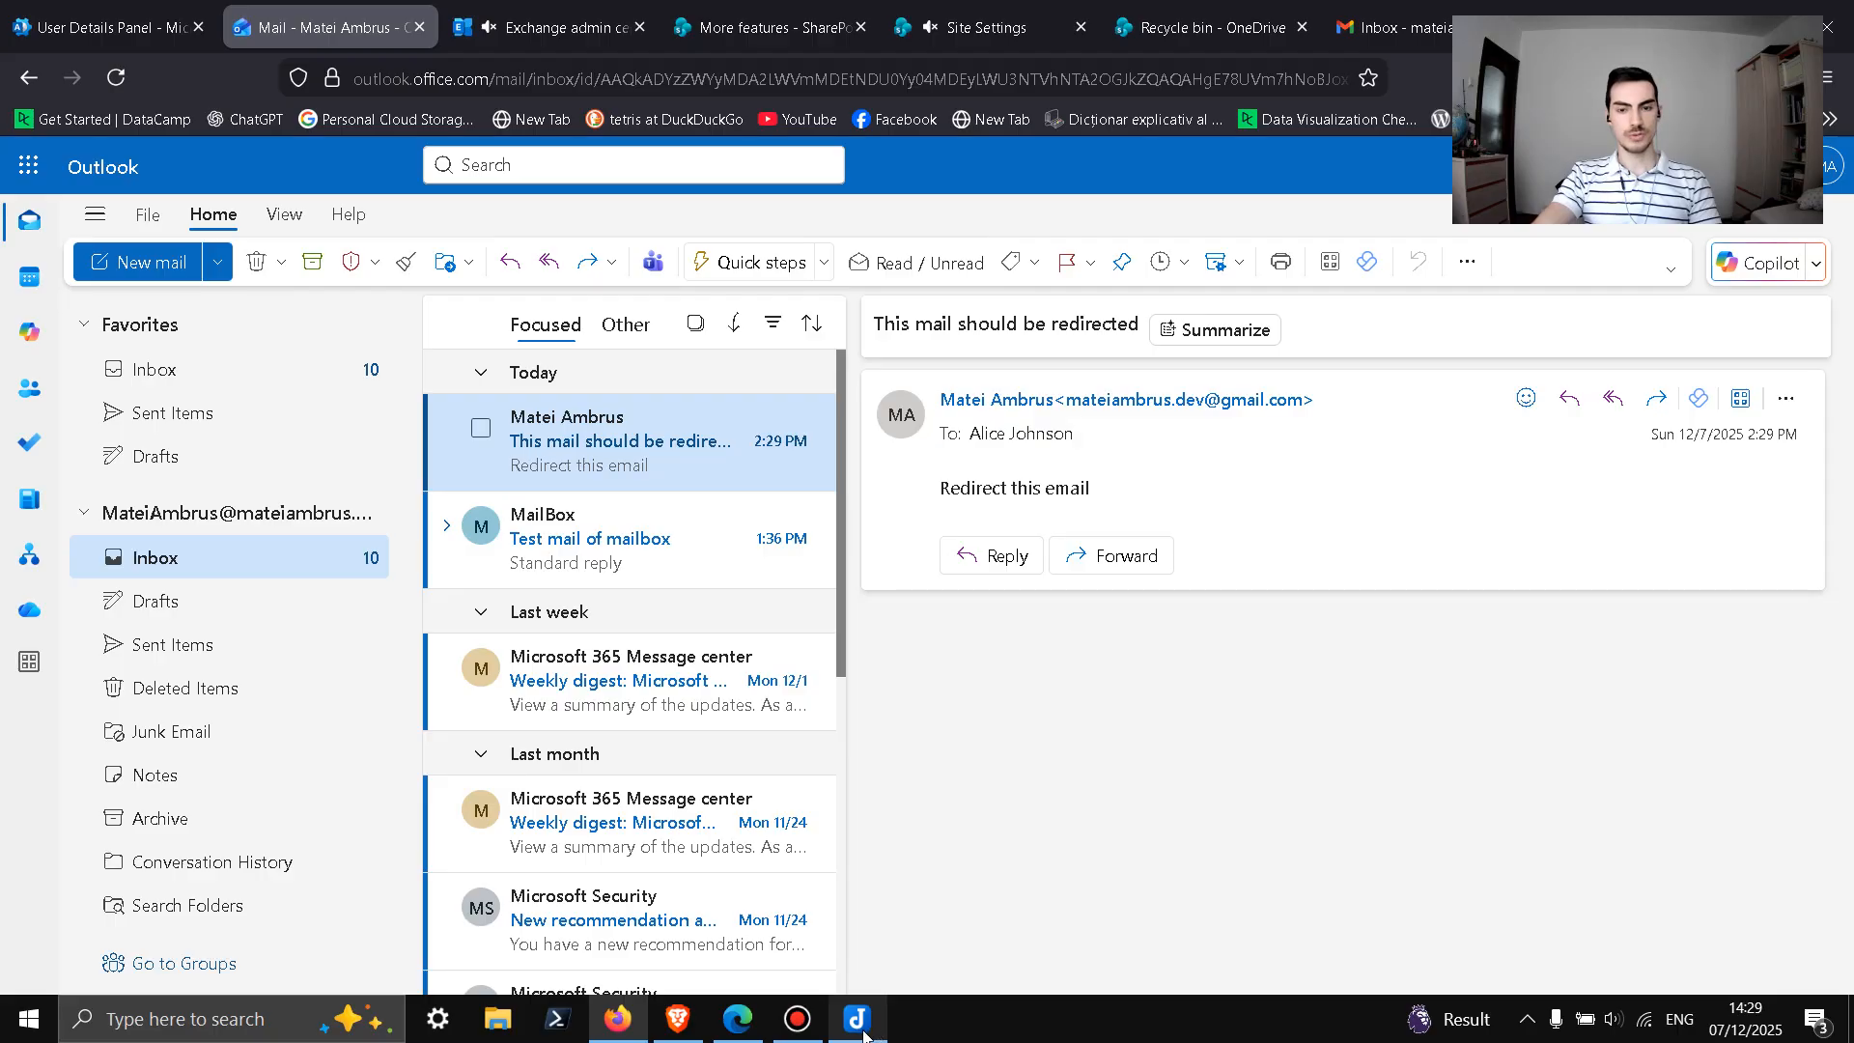
Step: Paste a green check mark after 'Exchange Rules' in the Joplin Part 2 checklist
mouse_move(862, 1033)
left_click(917, 942)
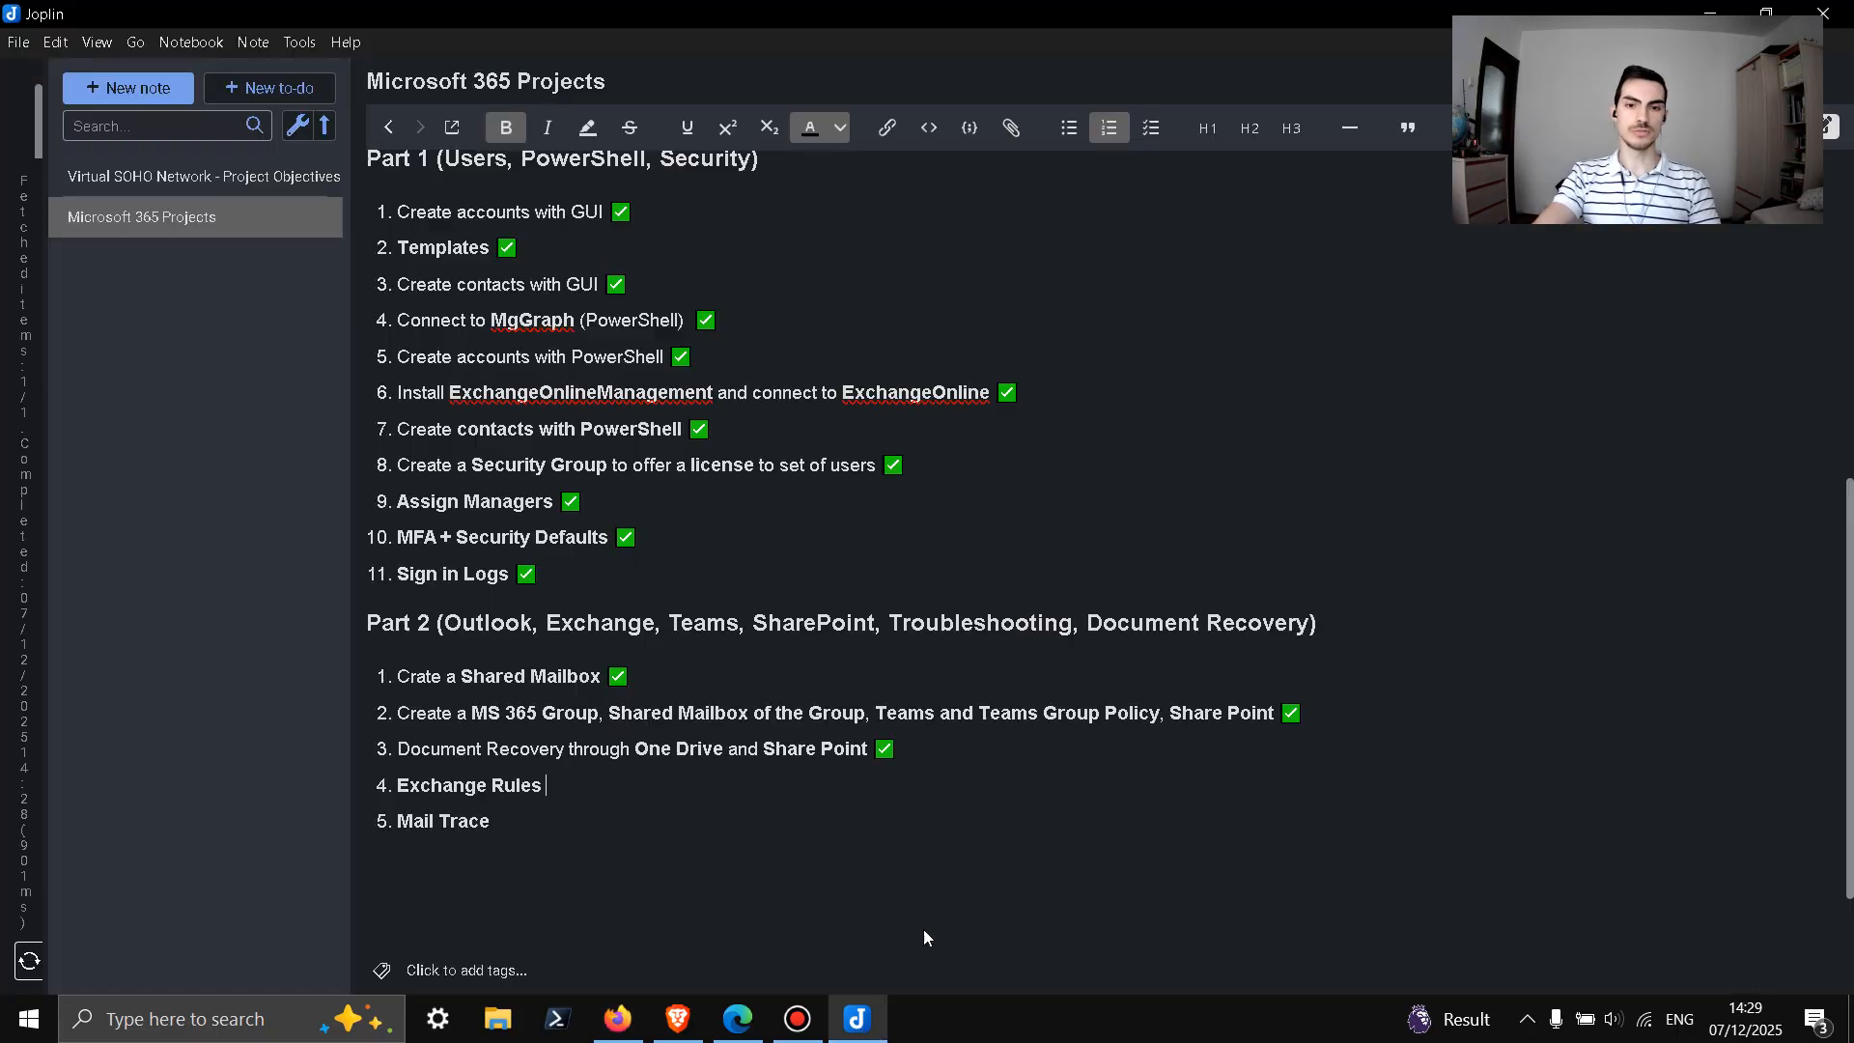
left_click(880, 752)
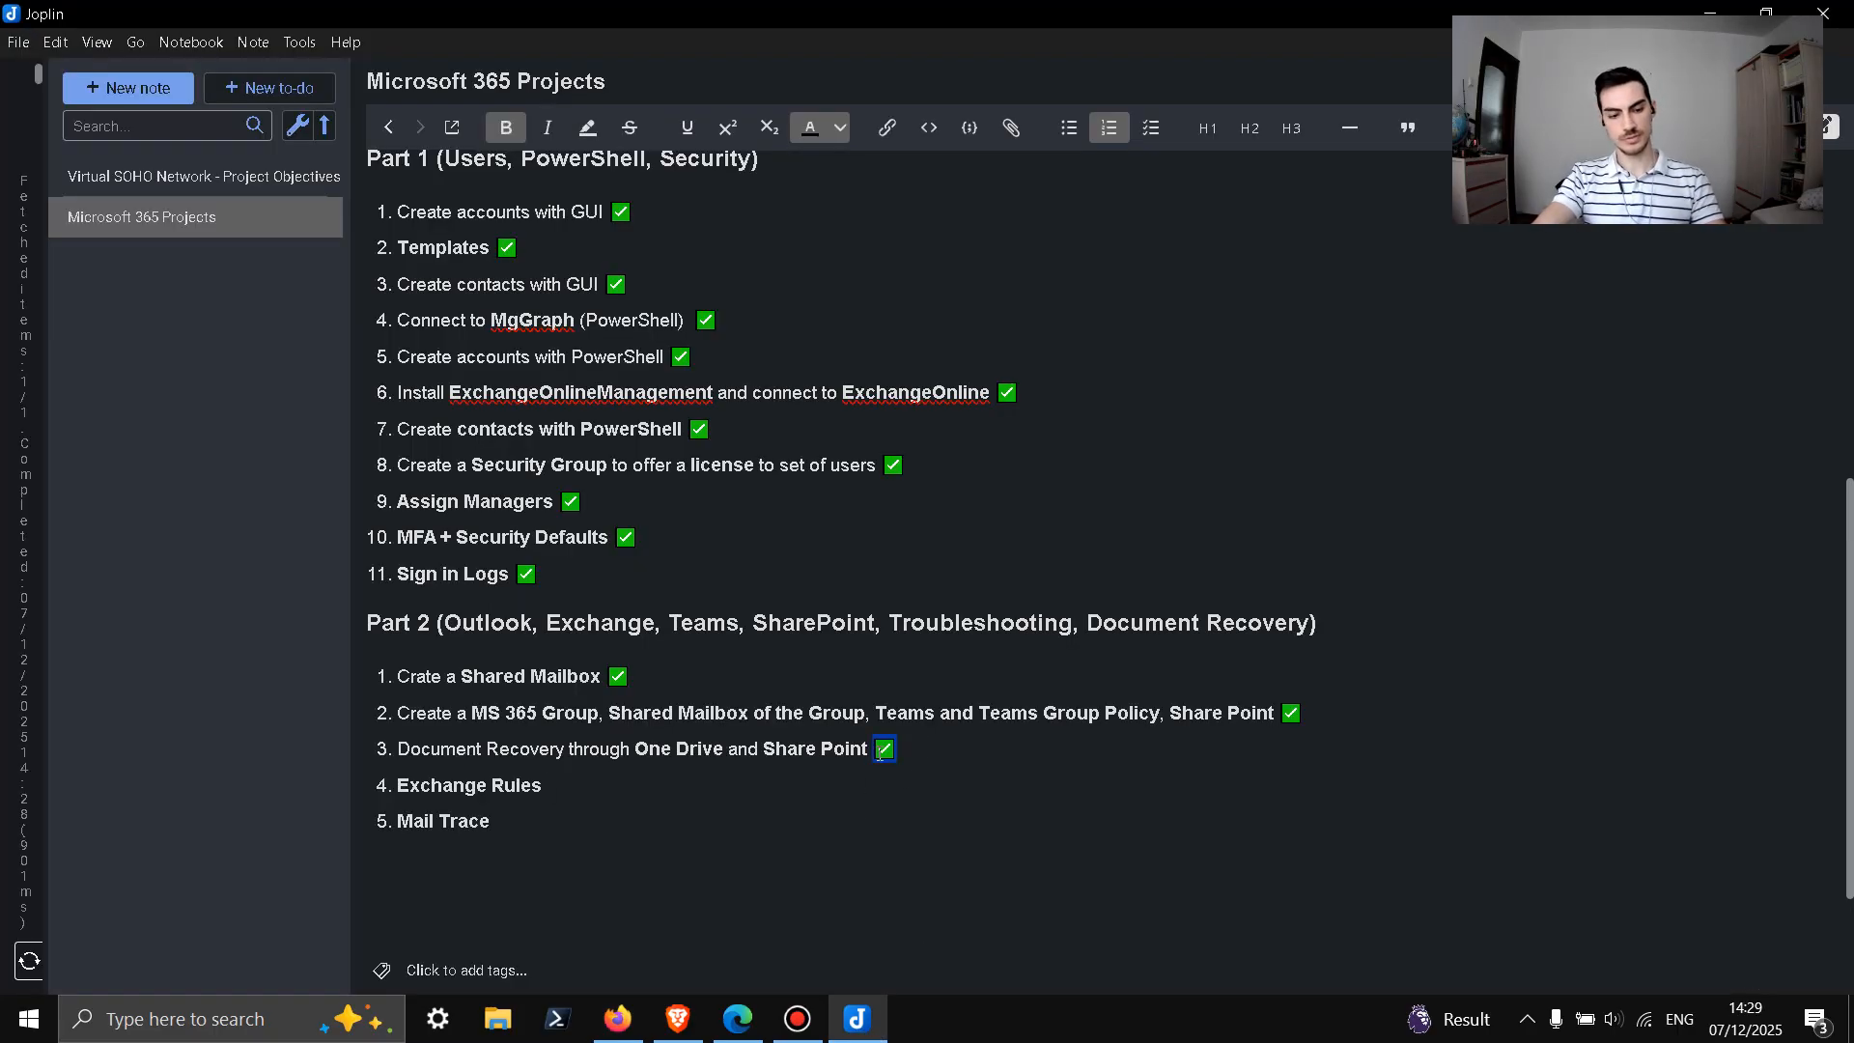
left_click(660, 800)
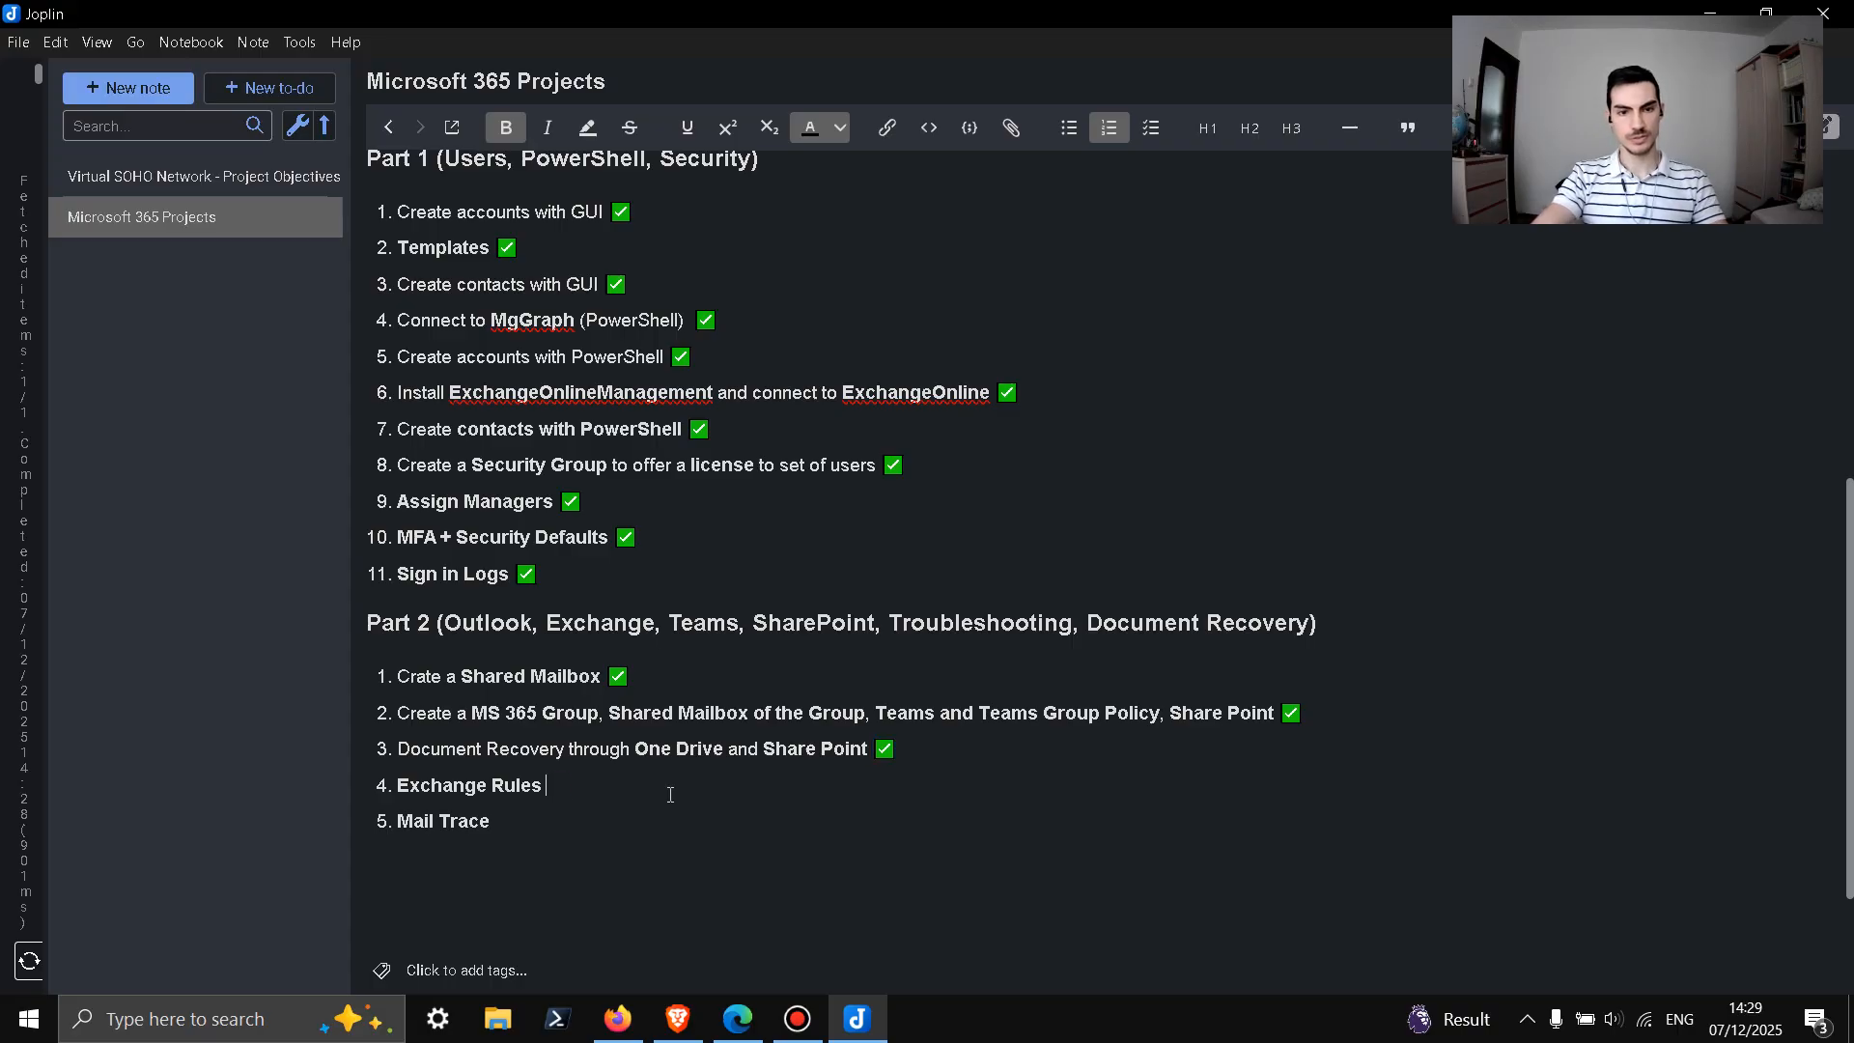
type("✅")
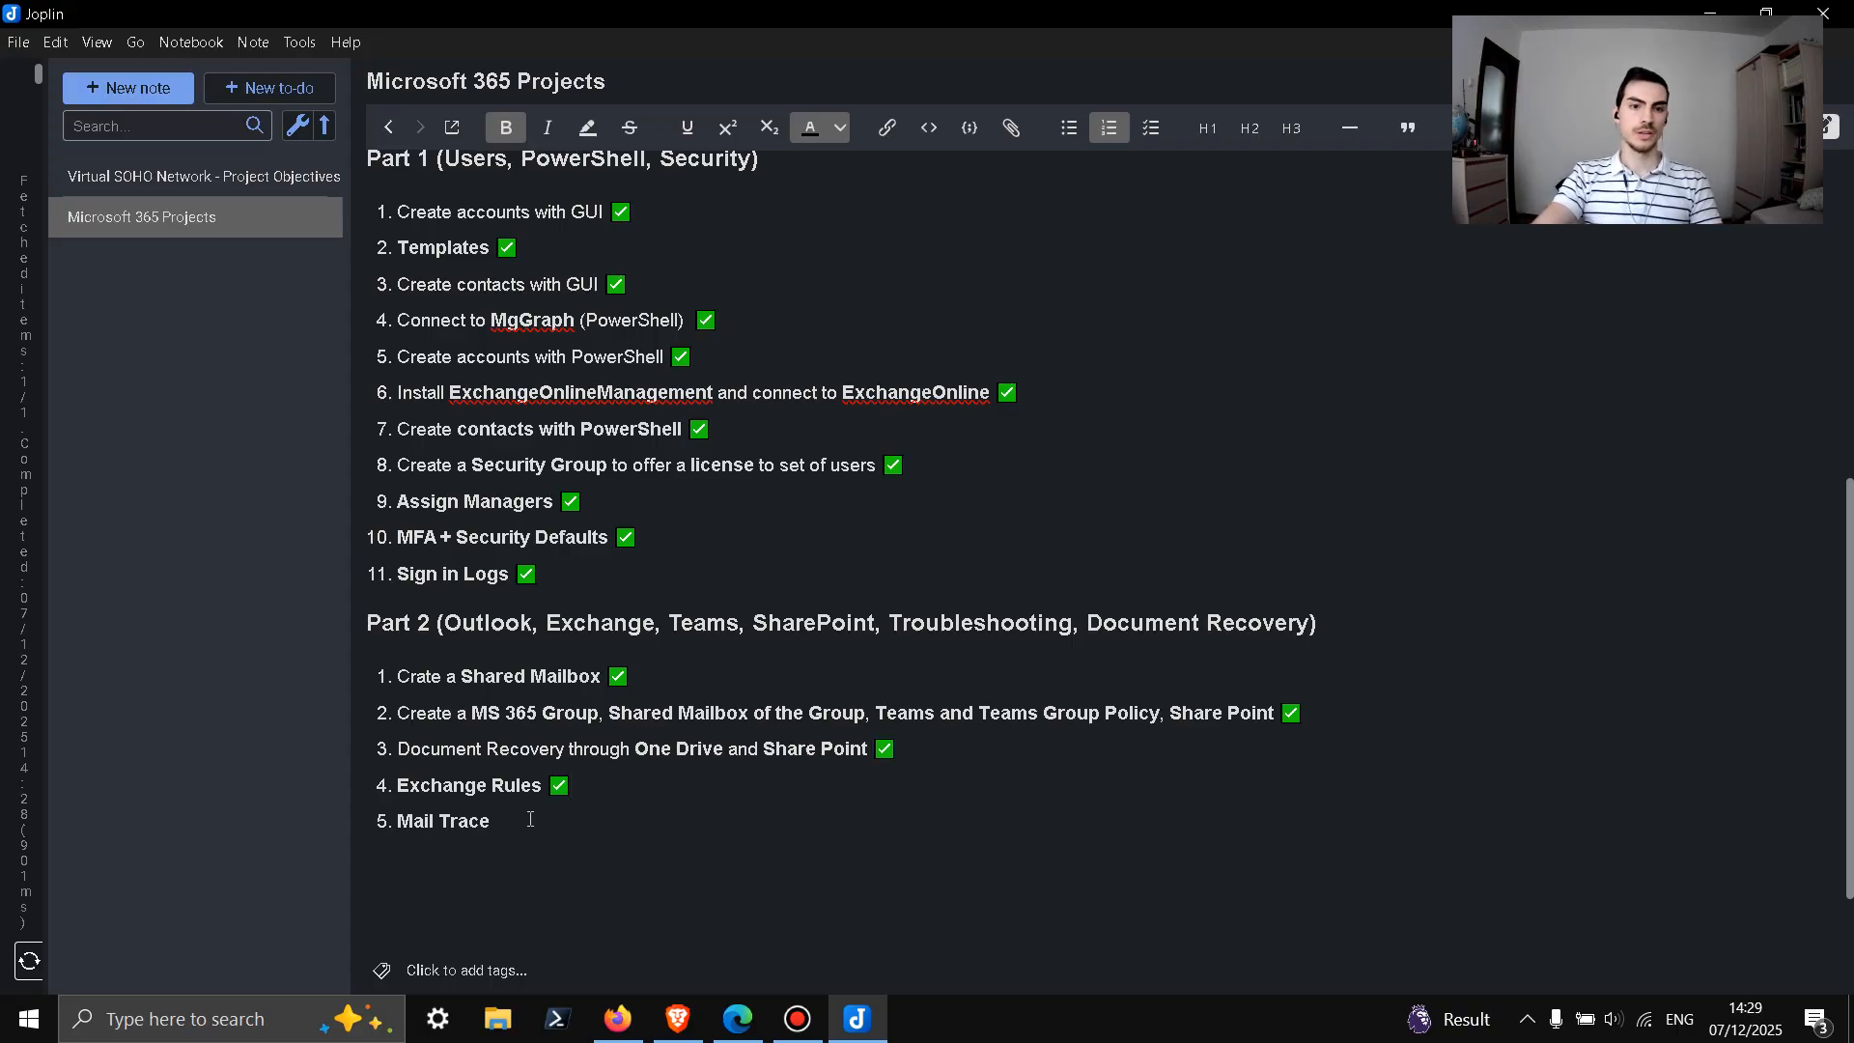
key("shift+Left")
key("shift+Left")
key("shift+Left")
key("shift+Left")
key("shift+Left")
key("shift+Left")
key("shift+Left")
key("shift+Left")
key("shift+Left")
key("shift+Left")
left_click(527, 824)
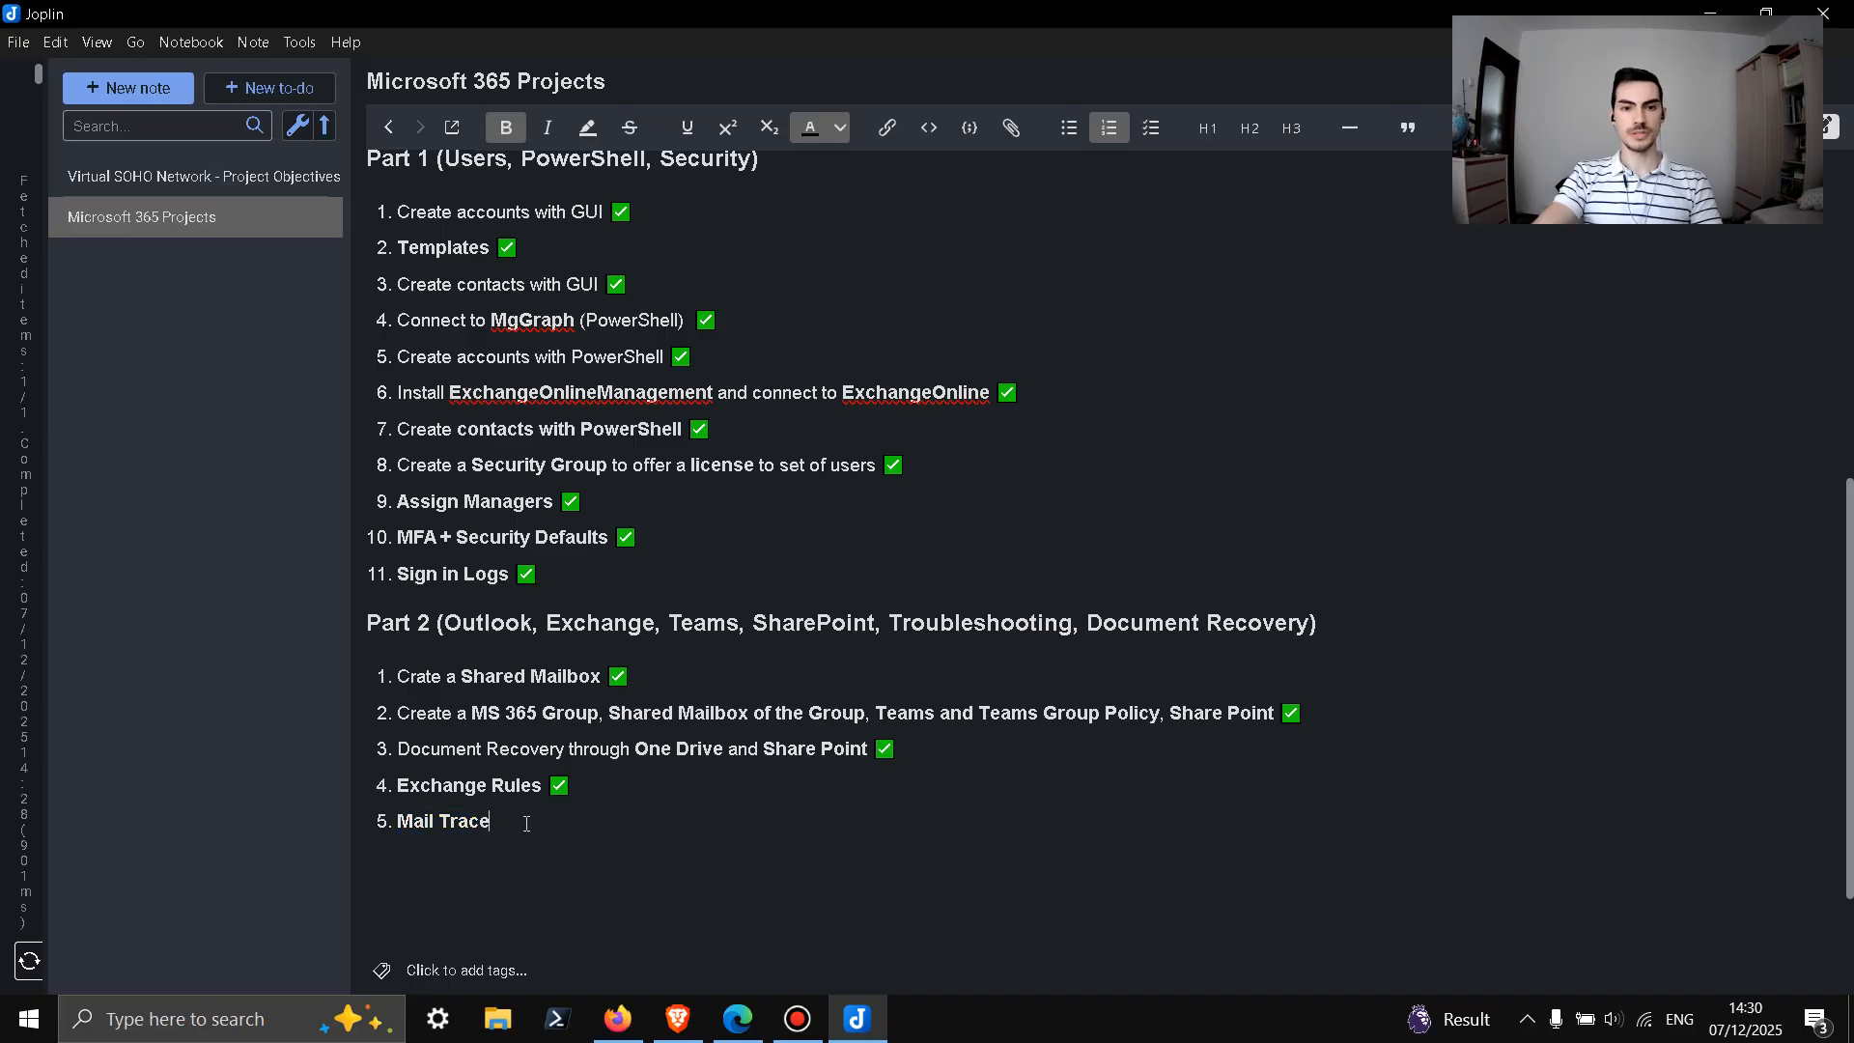
Step: Return to the browser's Exchange admin center tab and go to Mail flow > Message trace
left_click(865, 1020)
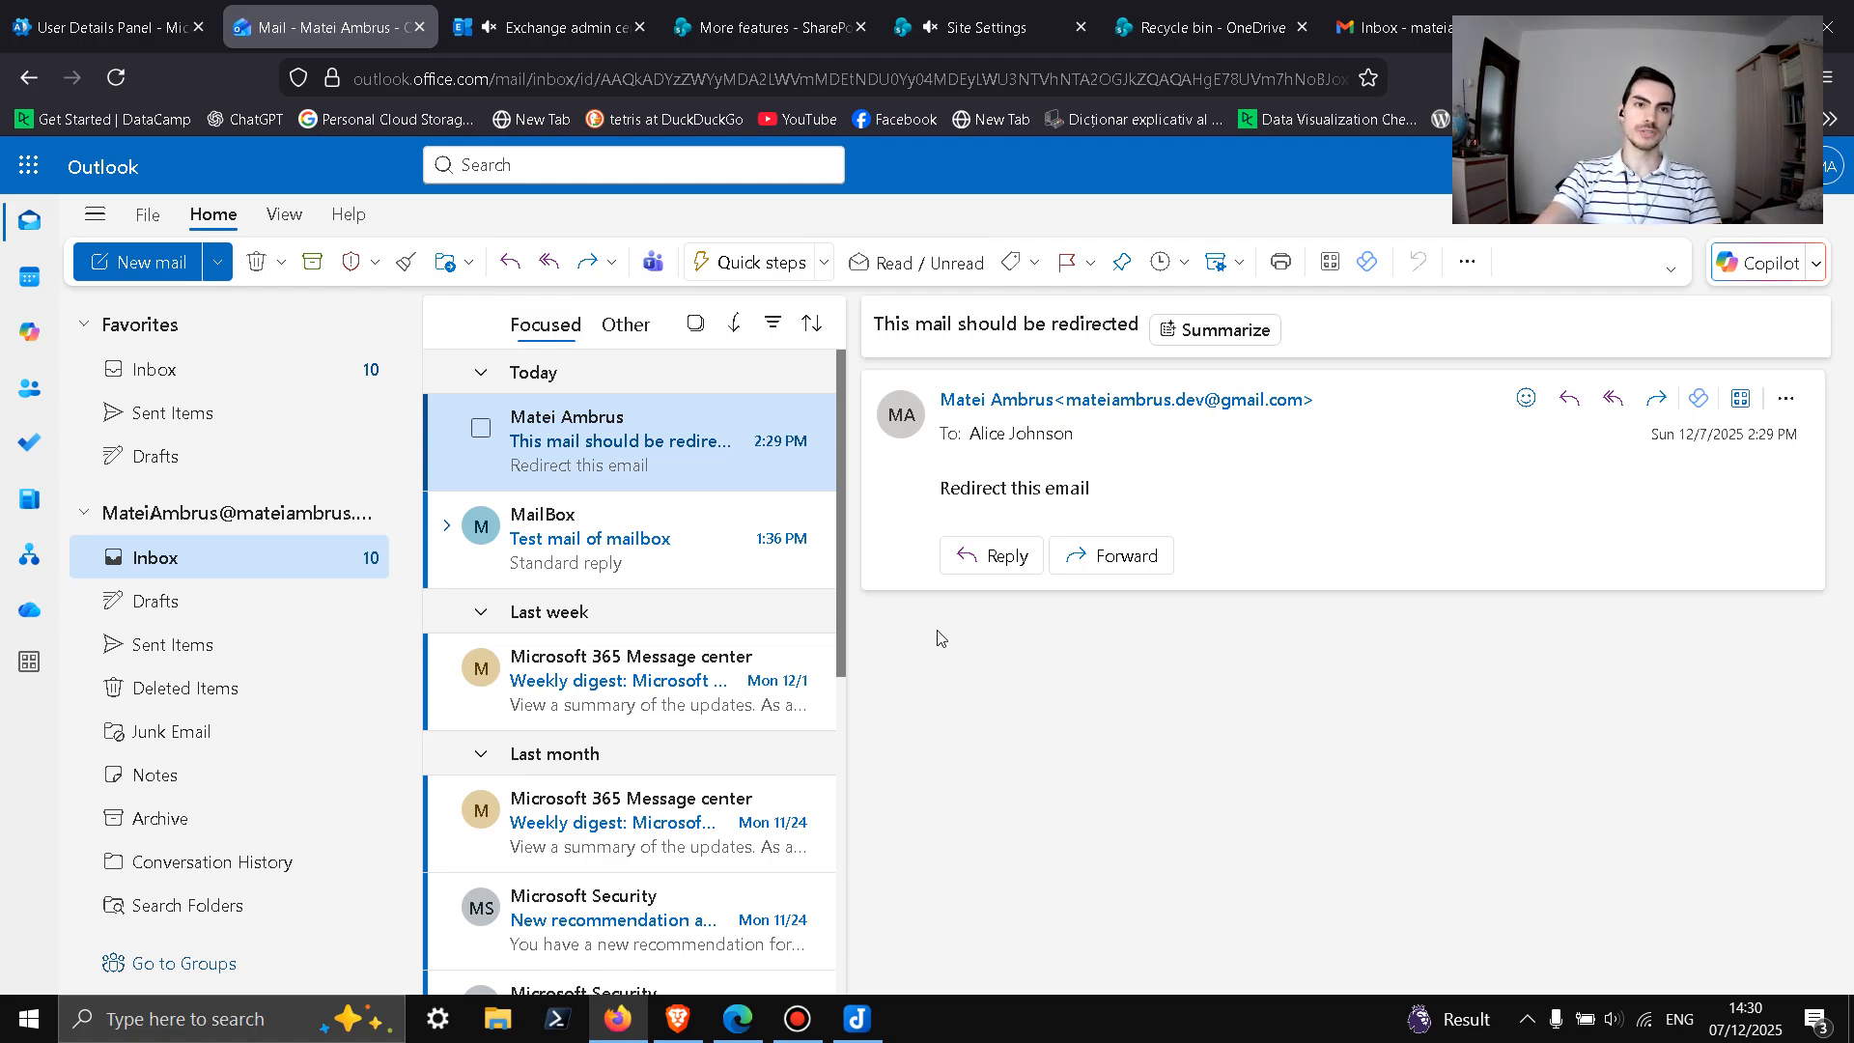
left_click(138, 24)
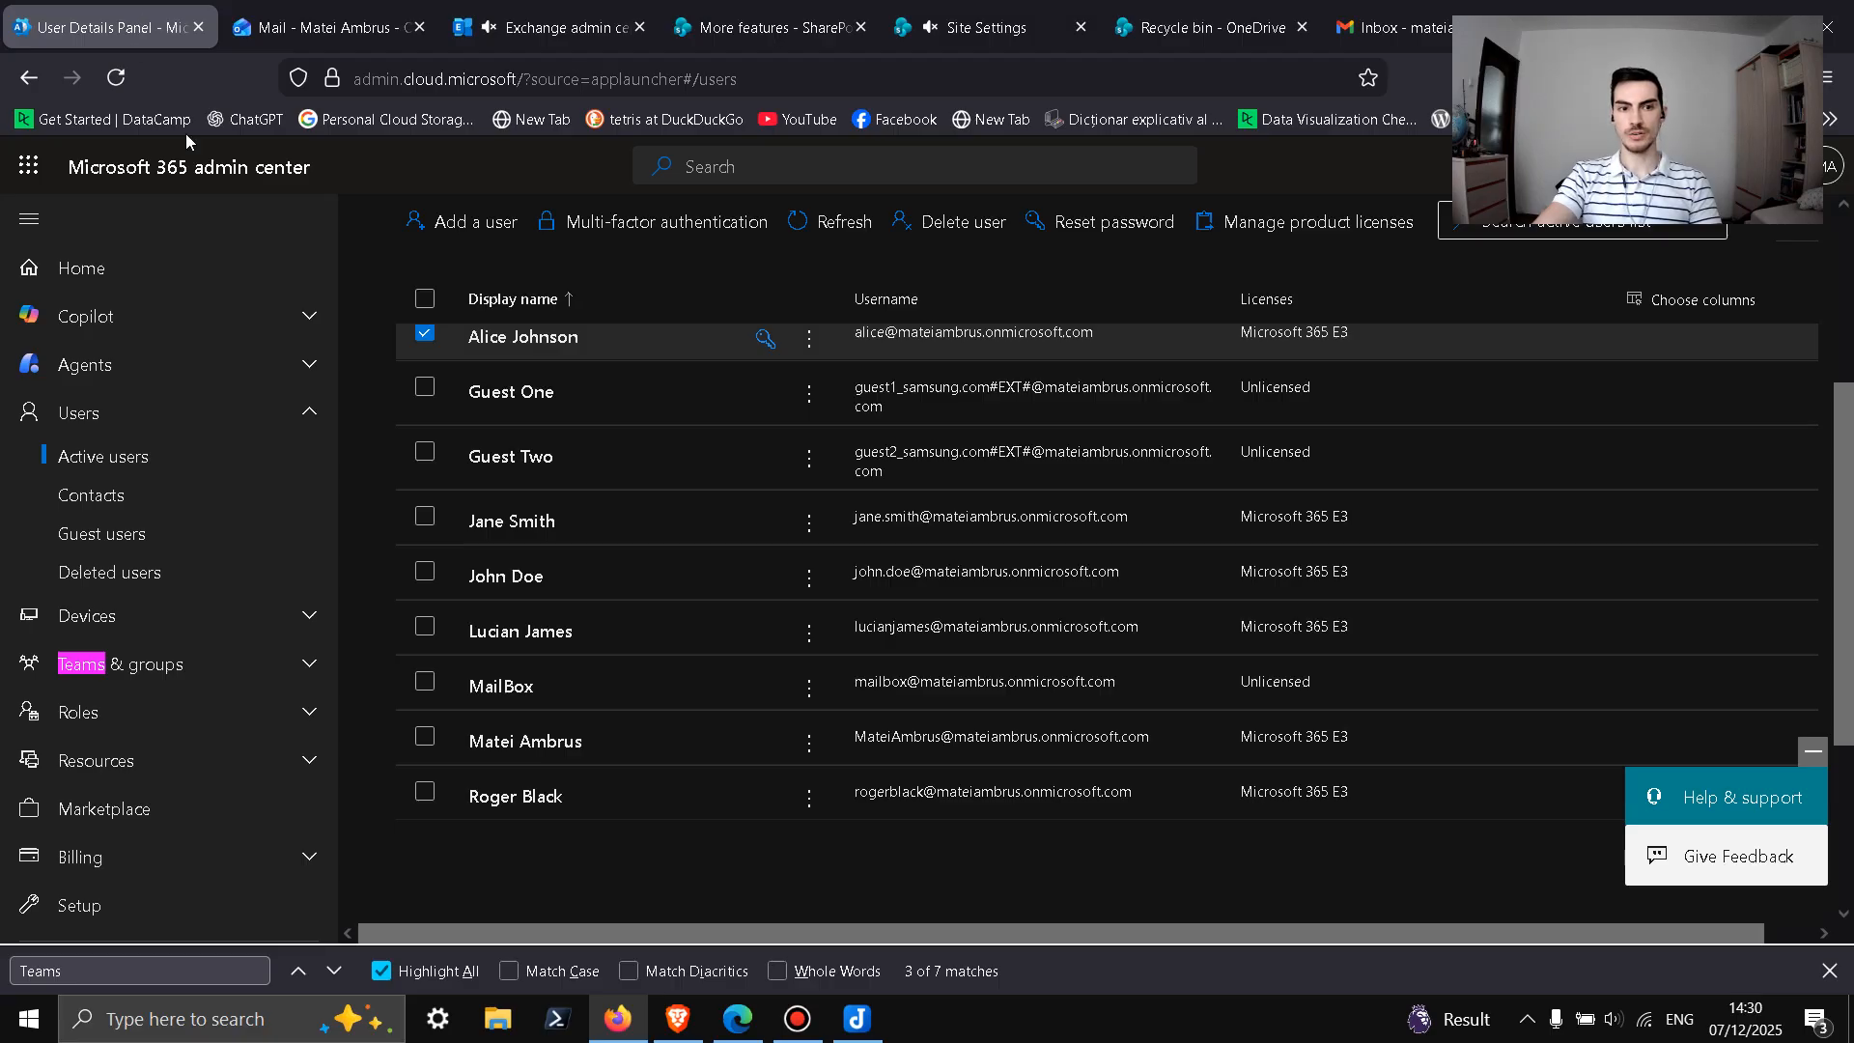
left_click(583, 21)
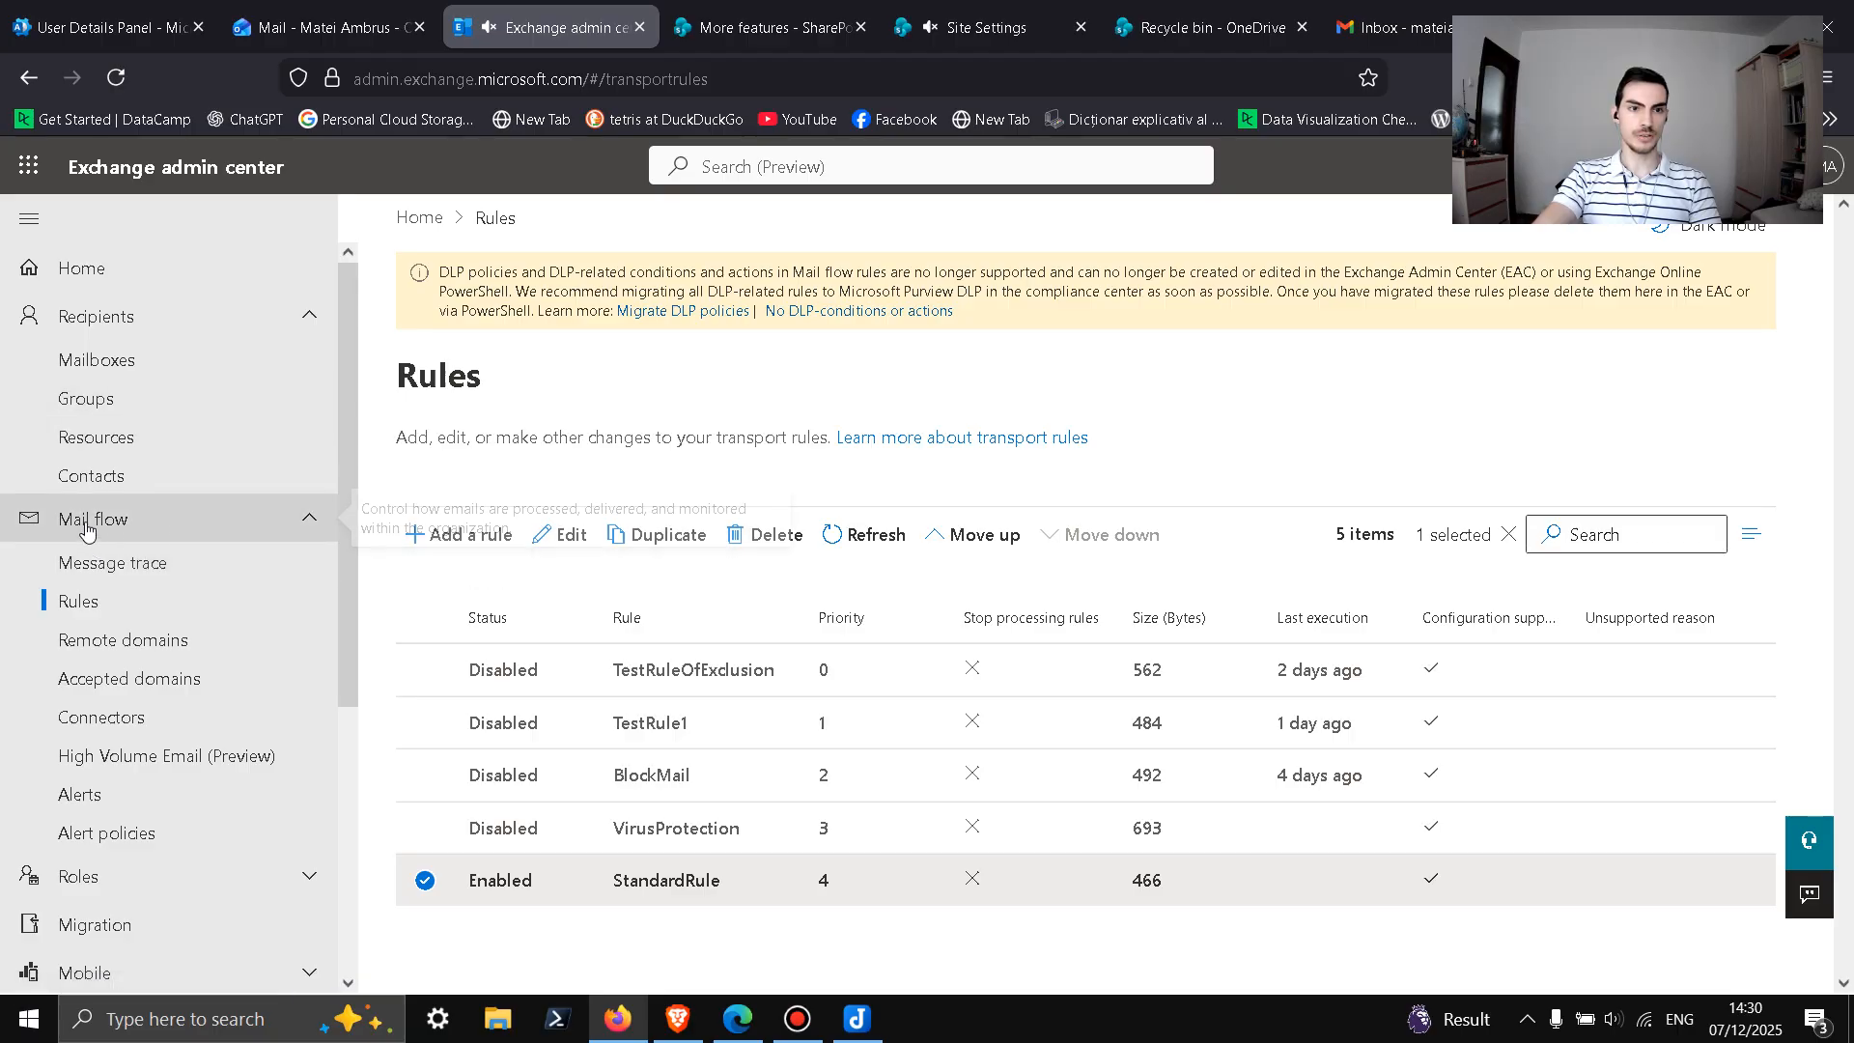
left_click(114, 570)
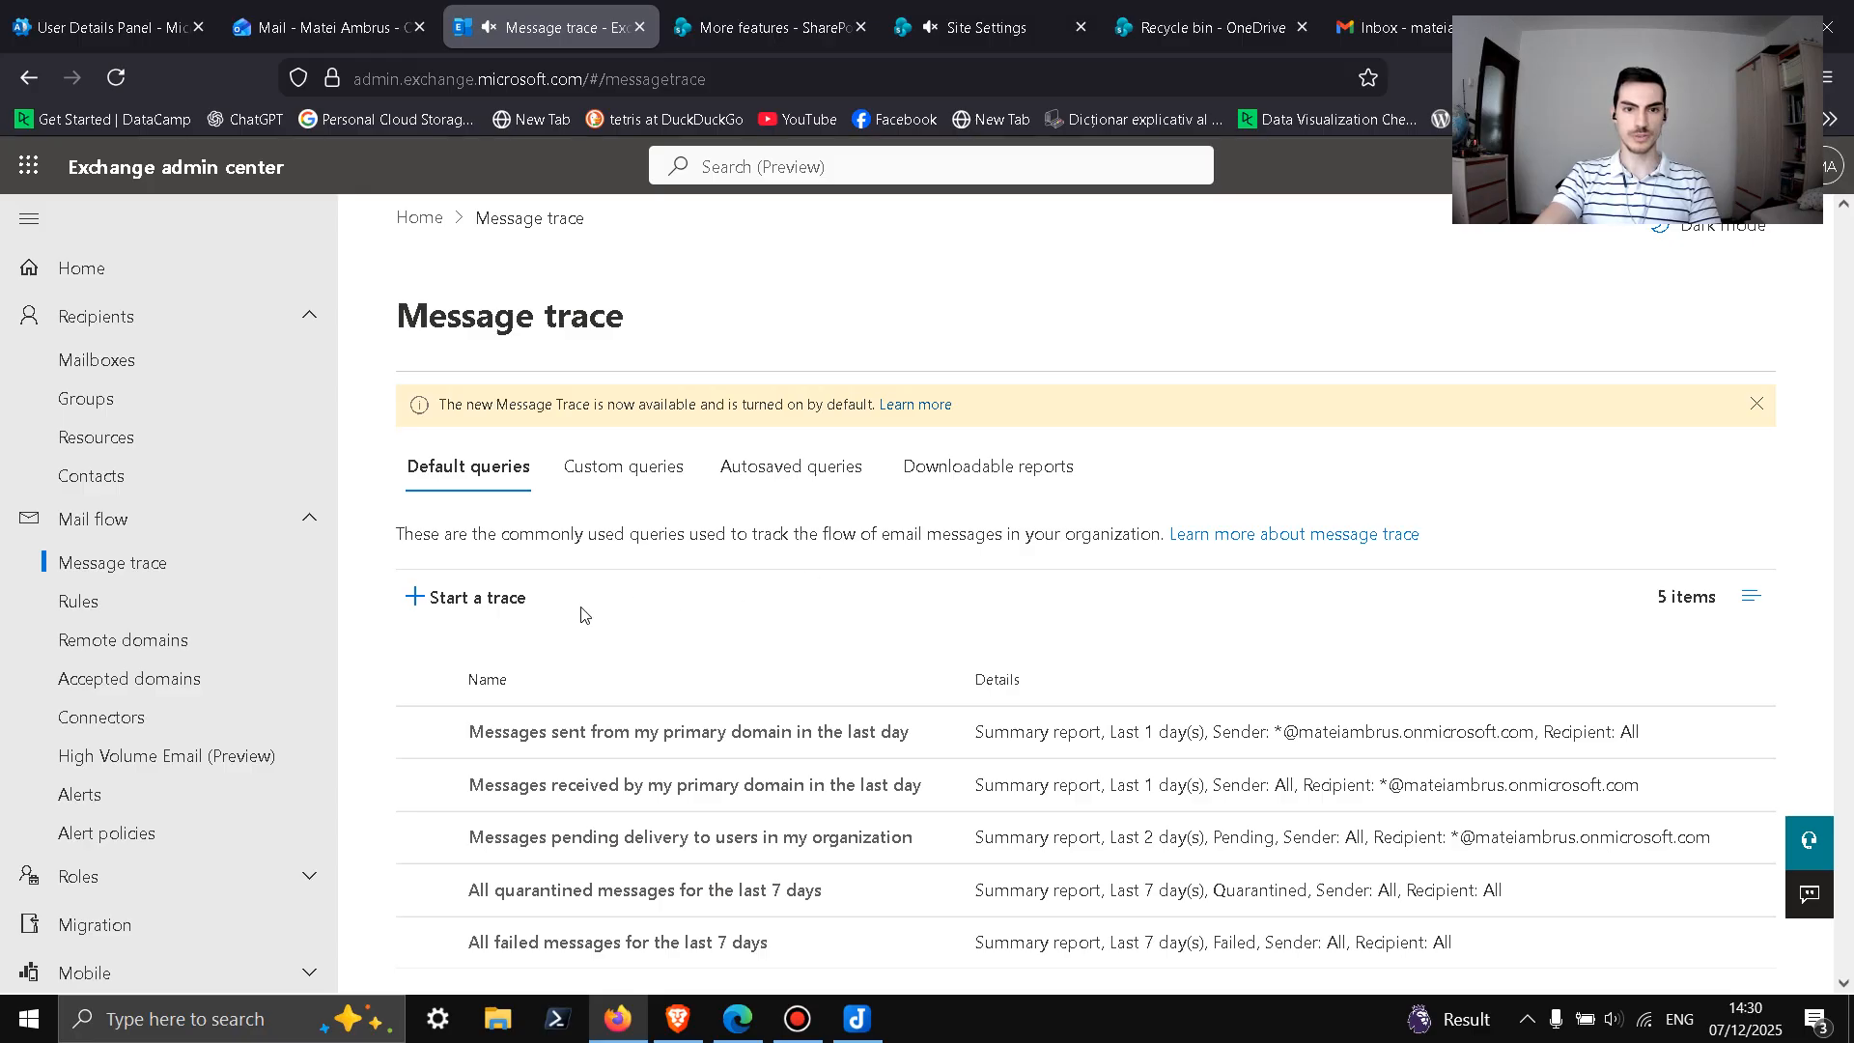
Step: Start a new message trace and look over its settings and time zone list
left_click(451, 613)
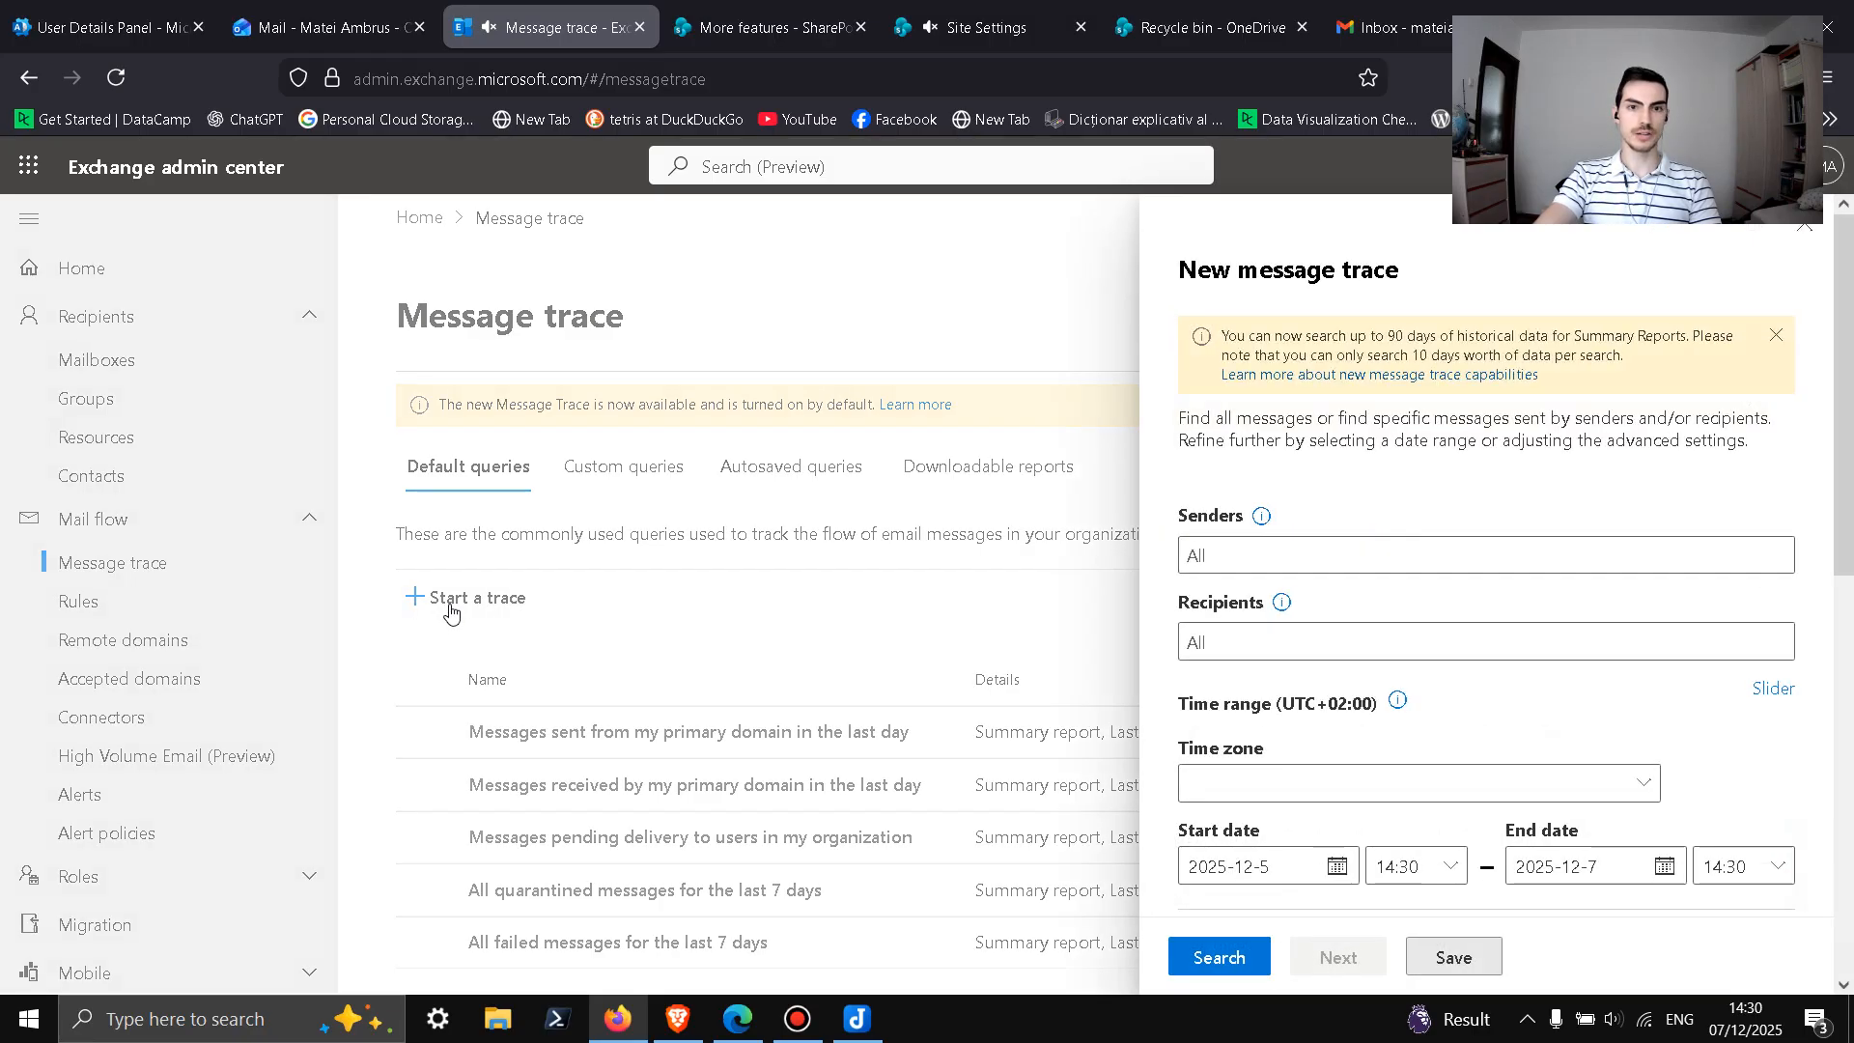
scroll(1451, 667, "down", 2)
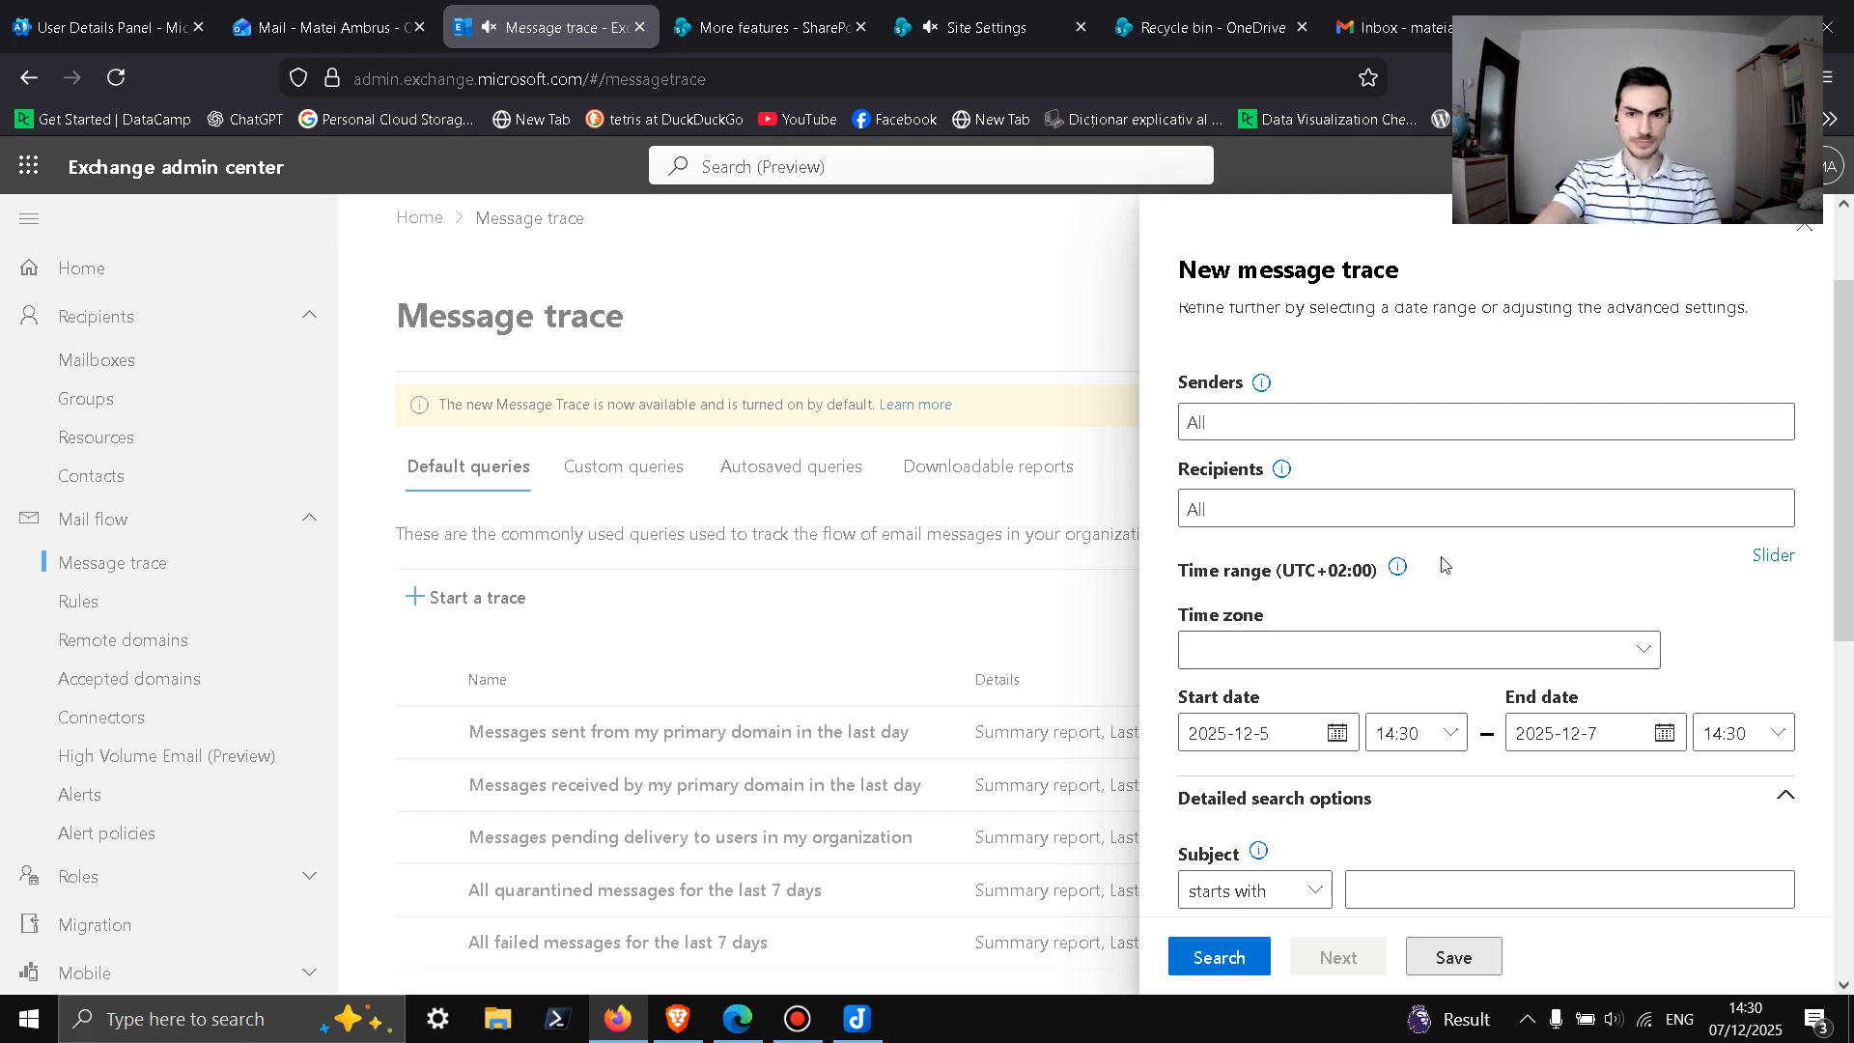
scroll(1242, 558, "down", 2)
left_click(1553, 531)
left_click(1556, 530)
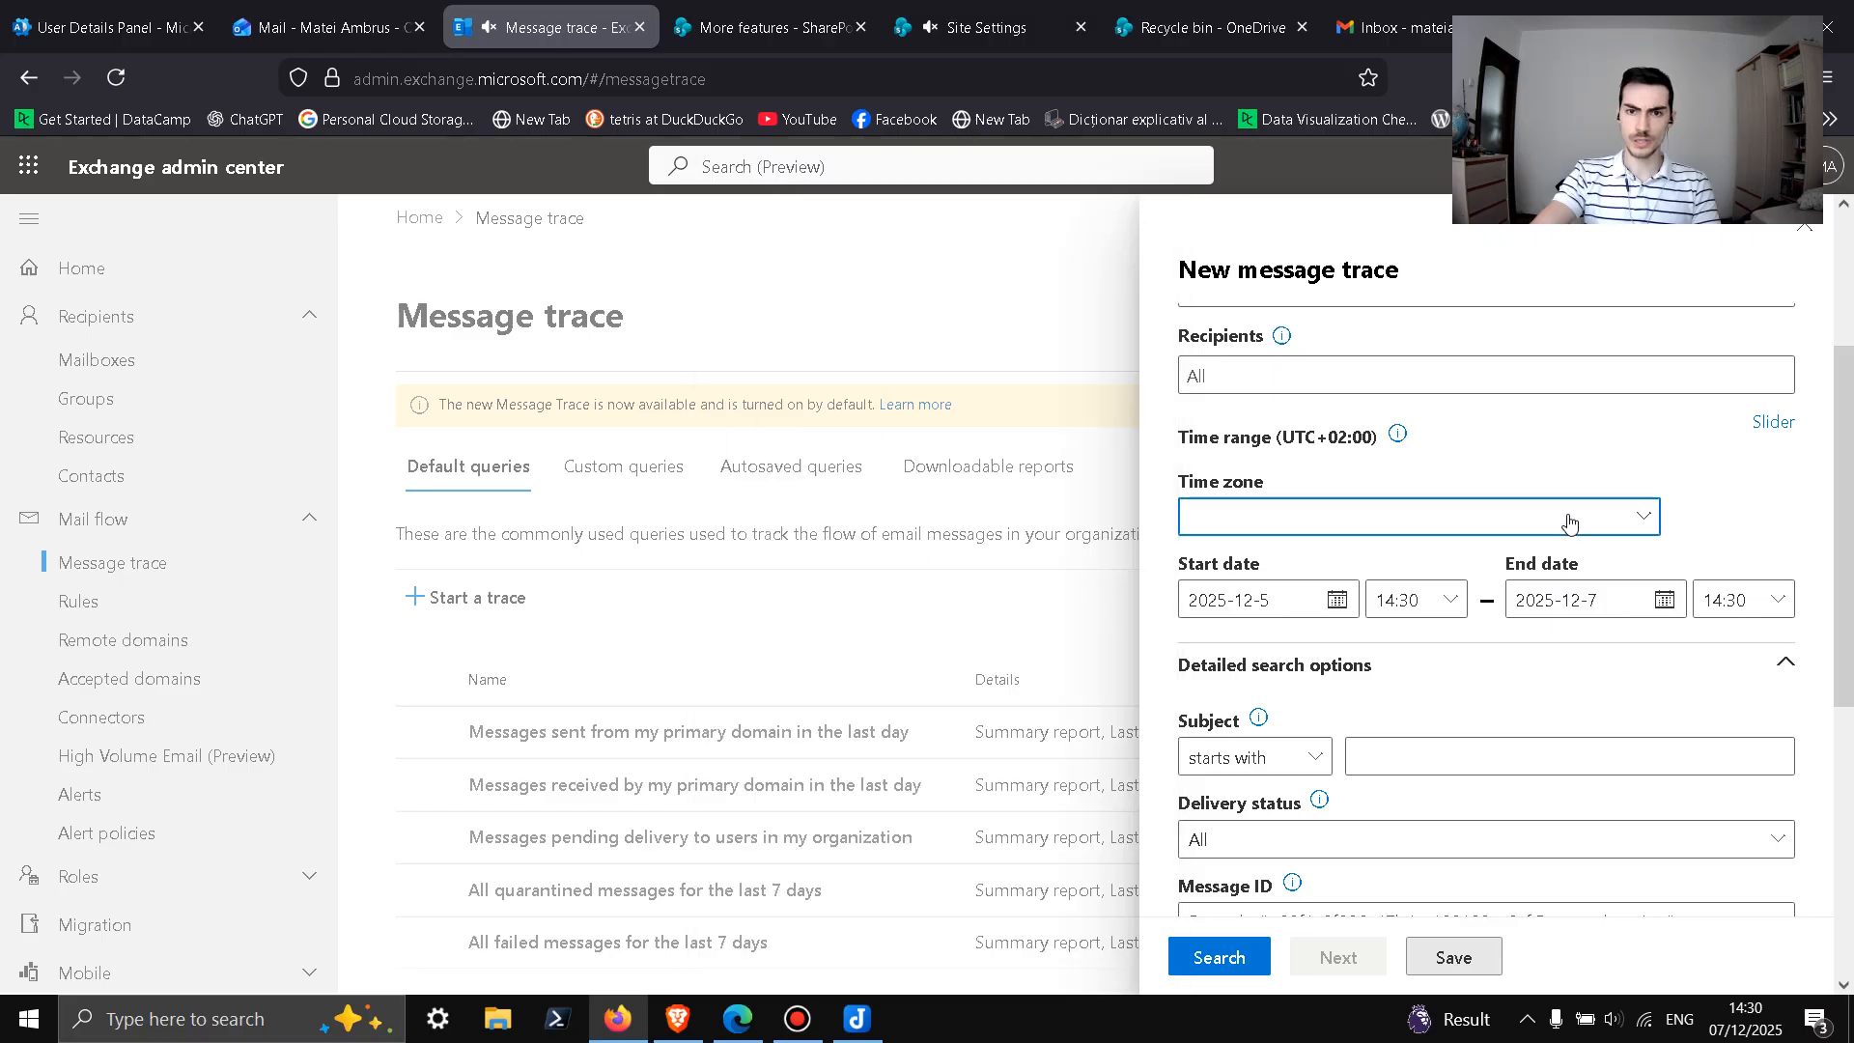
Step: Switch the time range to the slider and widen it to the last 7 days
left_click(1773, 424)
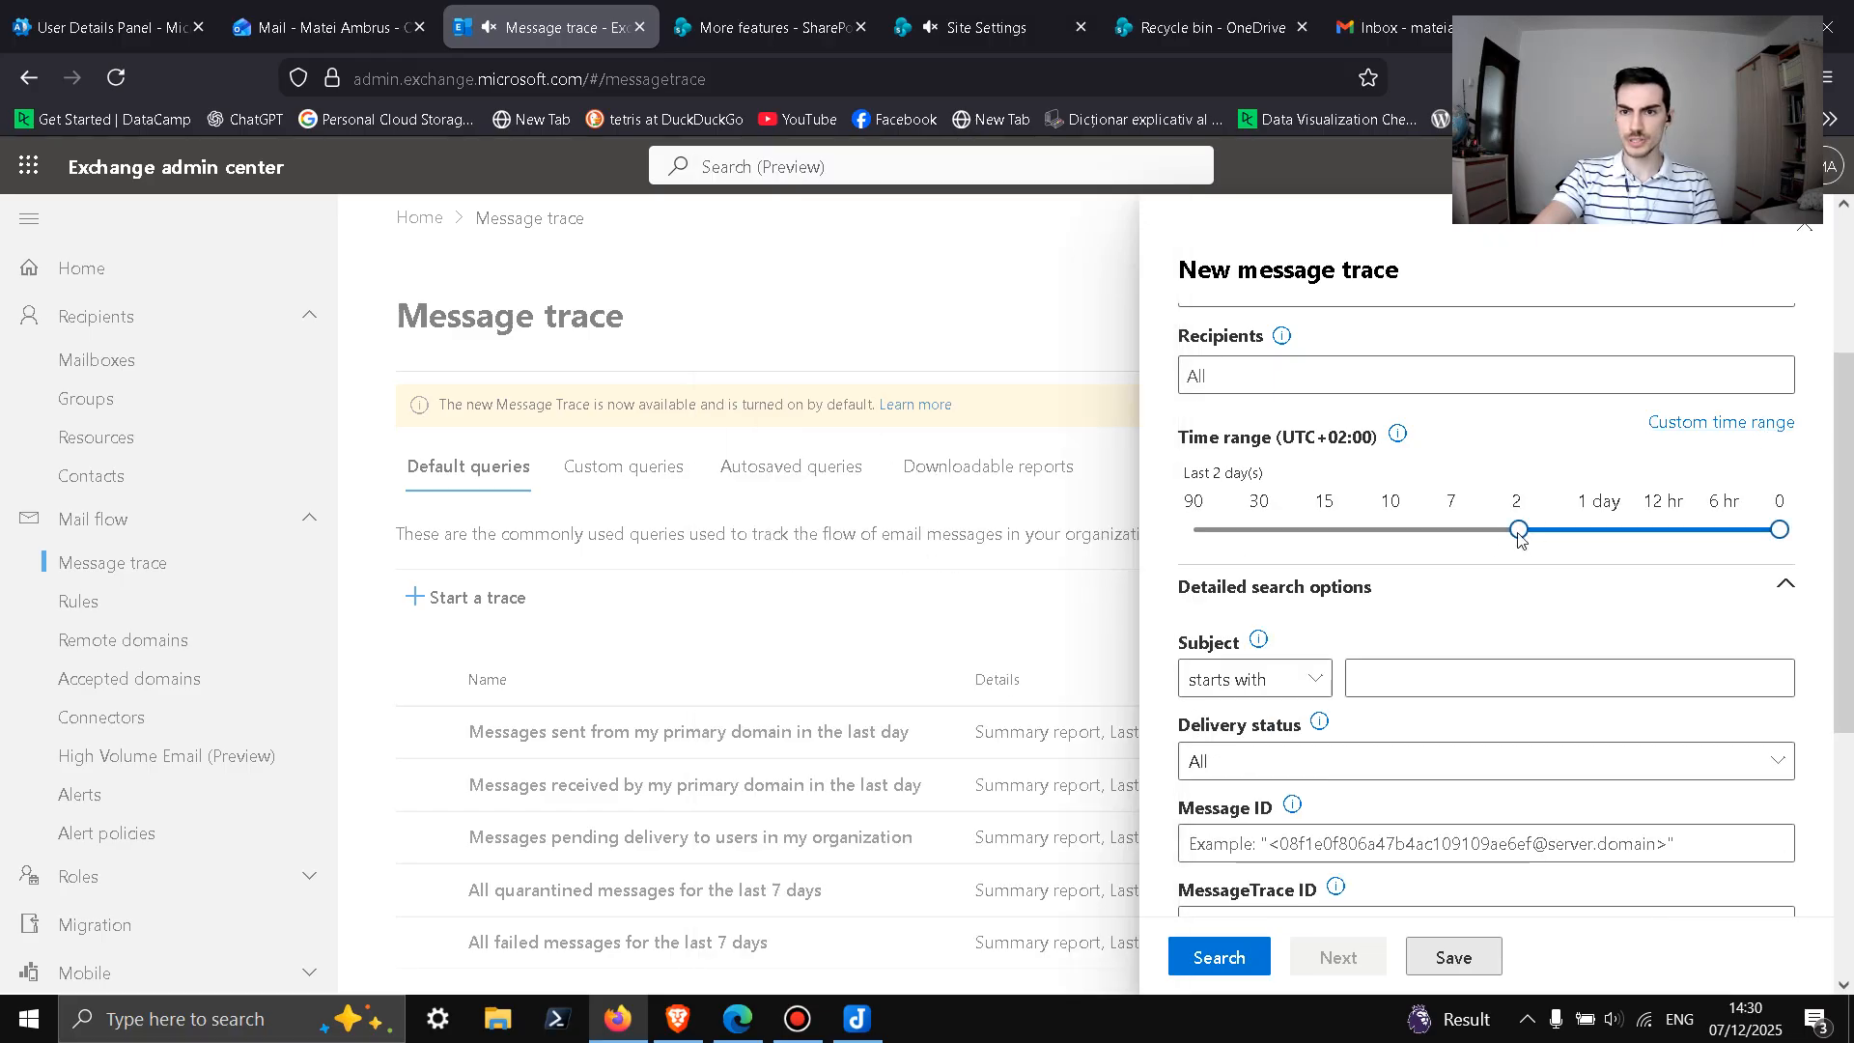
left_click_drag(1519, 531, 1455, 530)
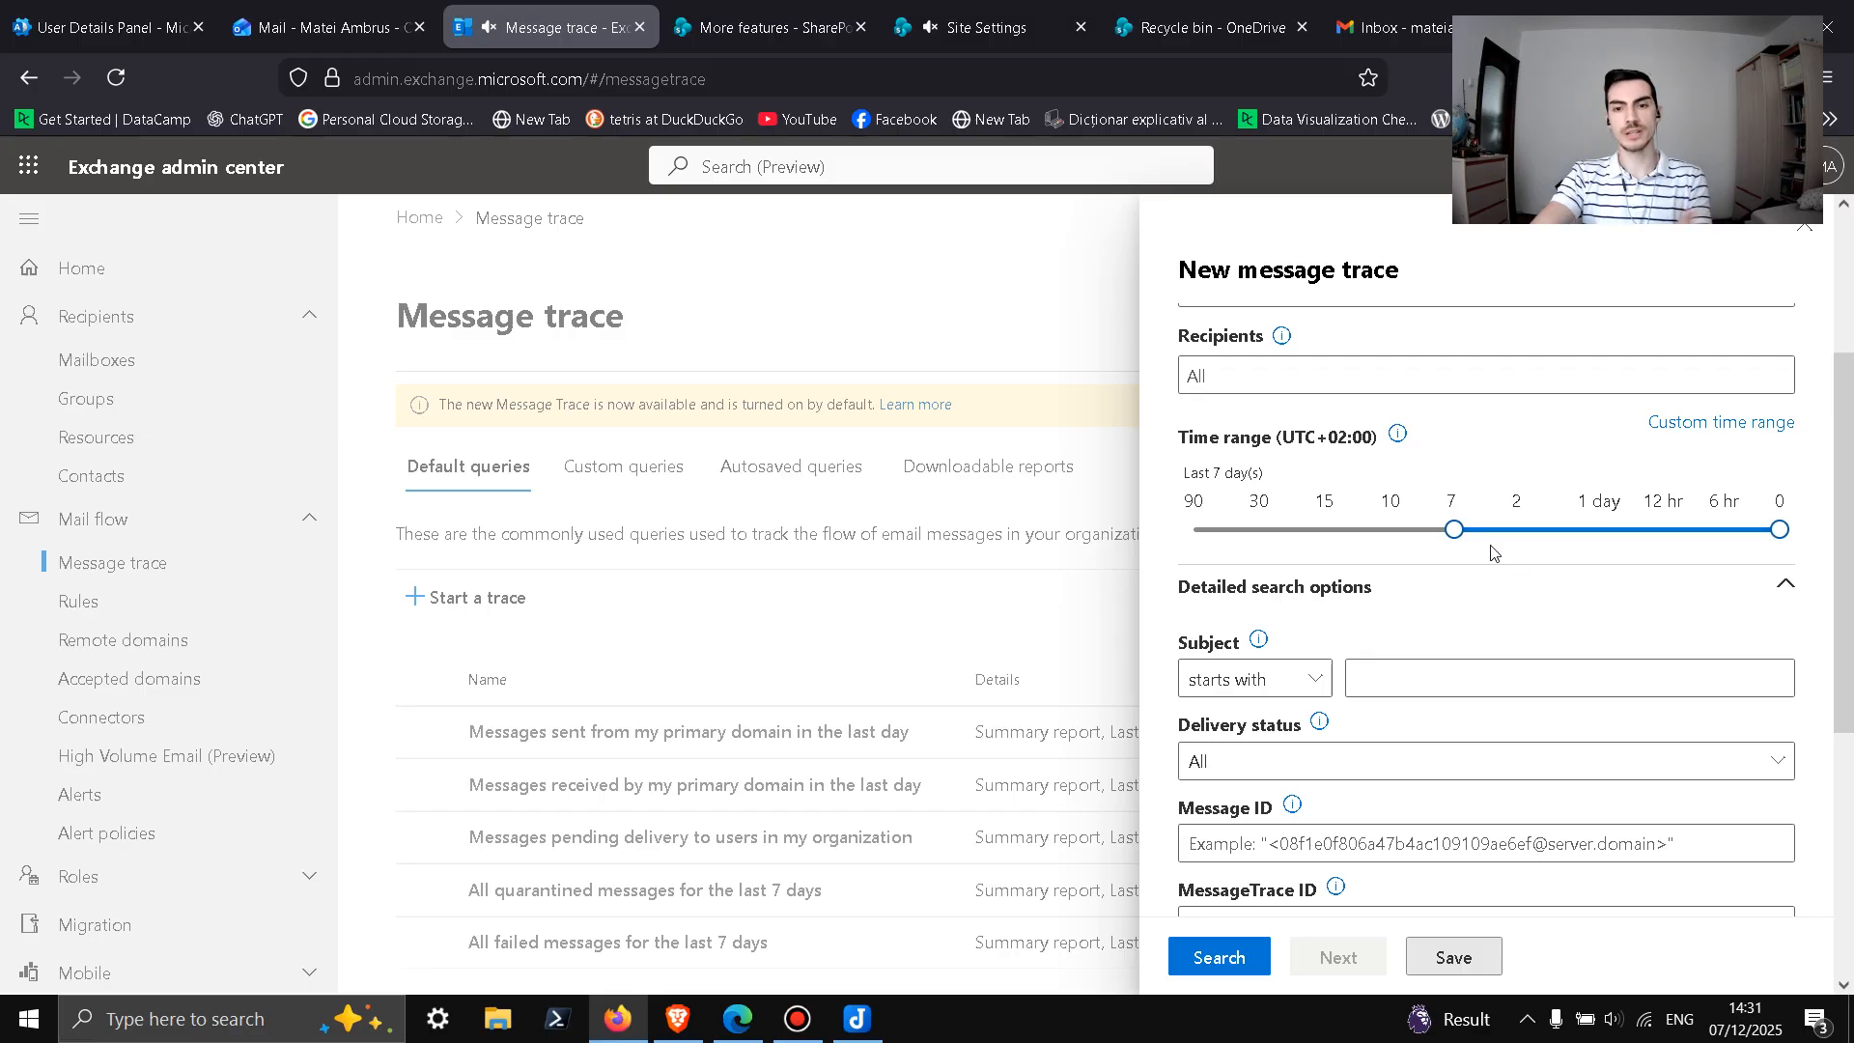
scroll(1495, 541, "down", 5)
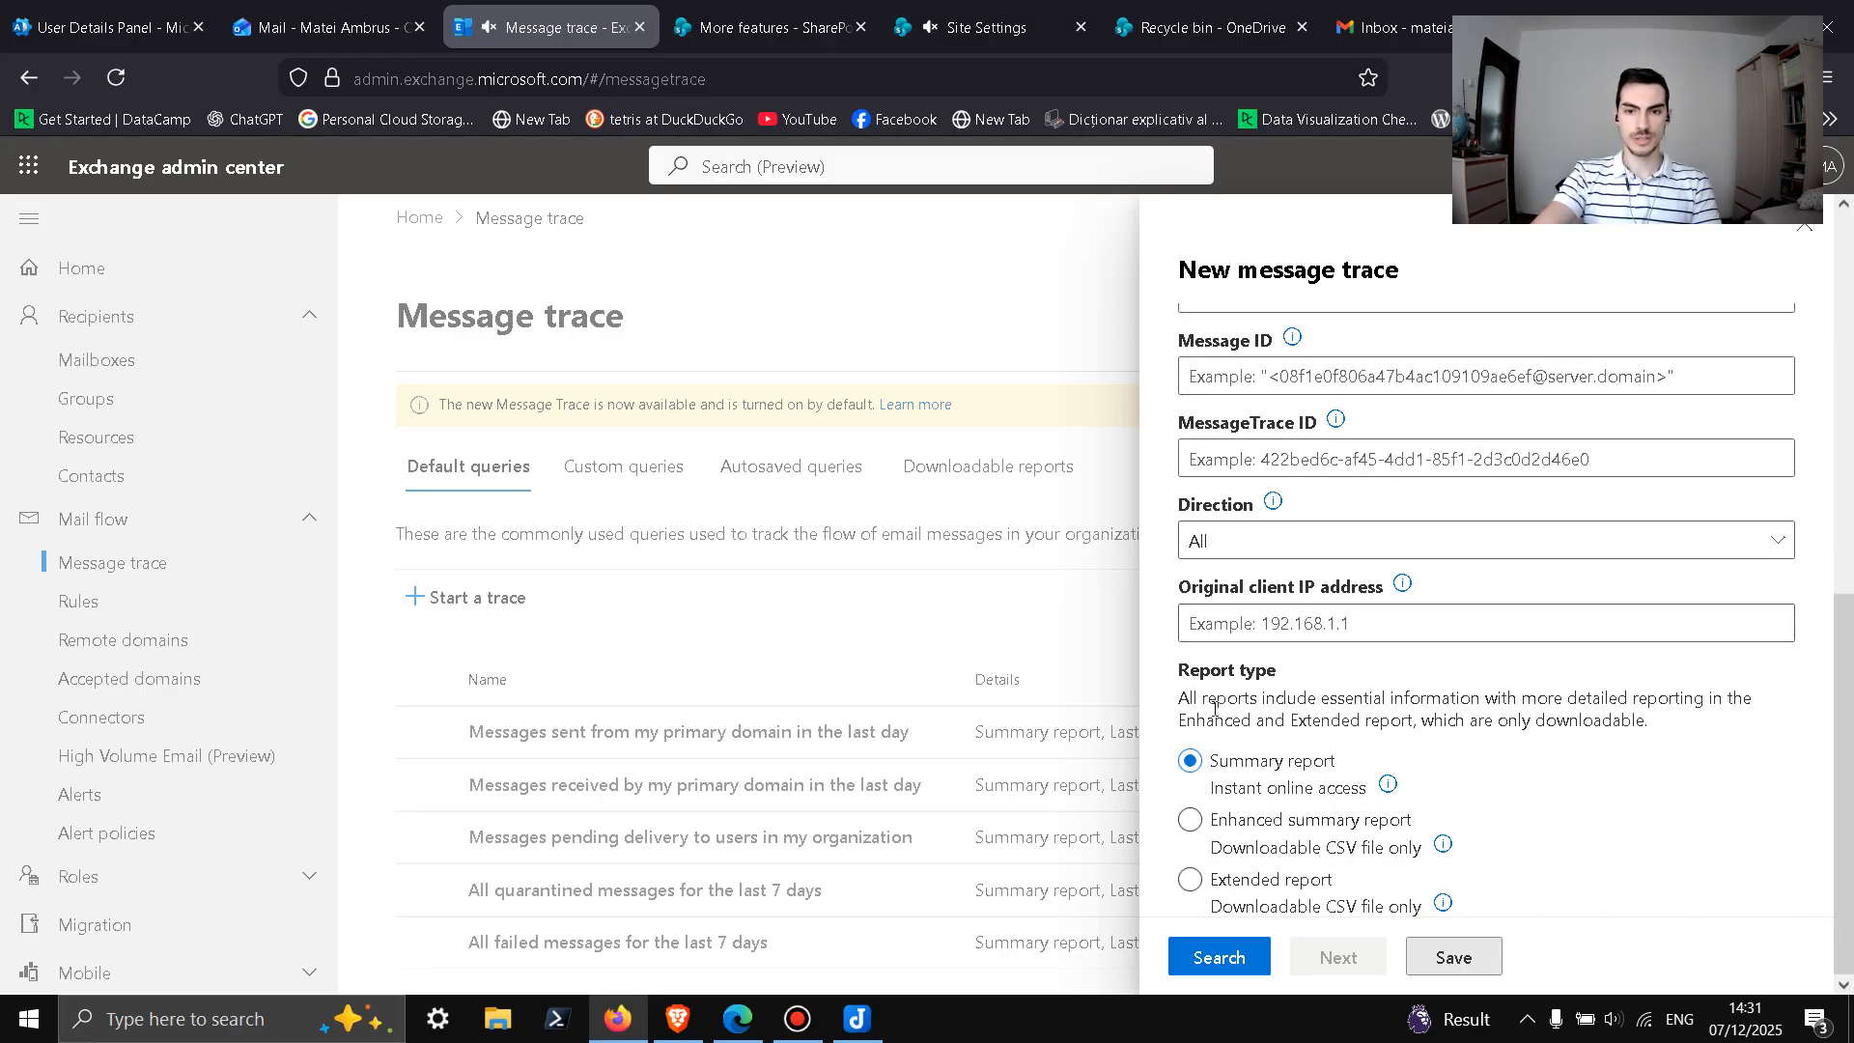
scroll(1524, 625, "up", 5)
scroll(1524, 625, "down", 5)
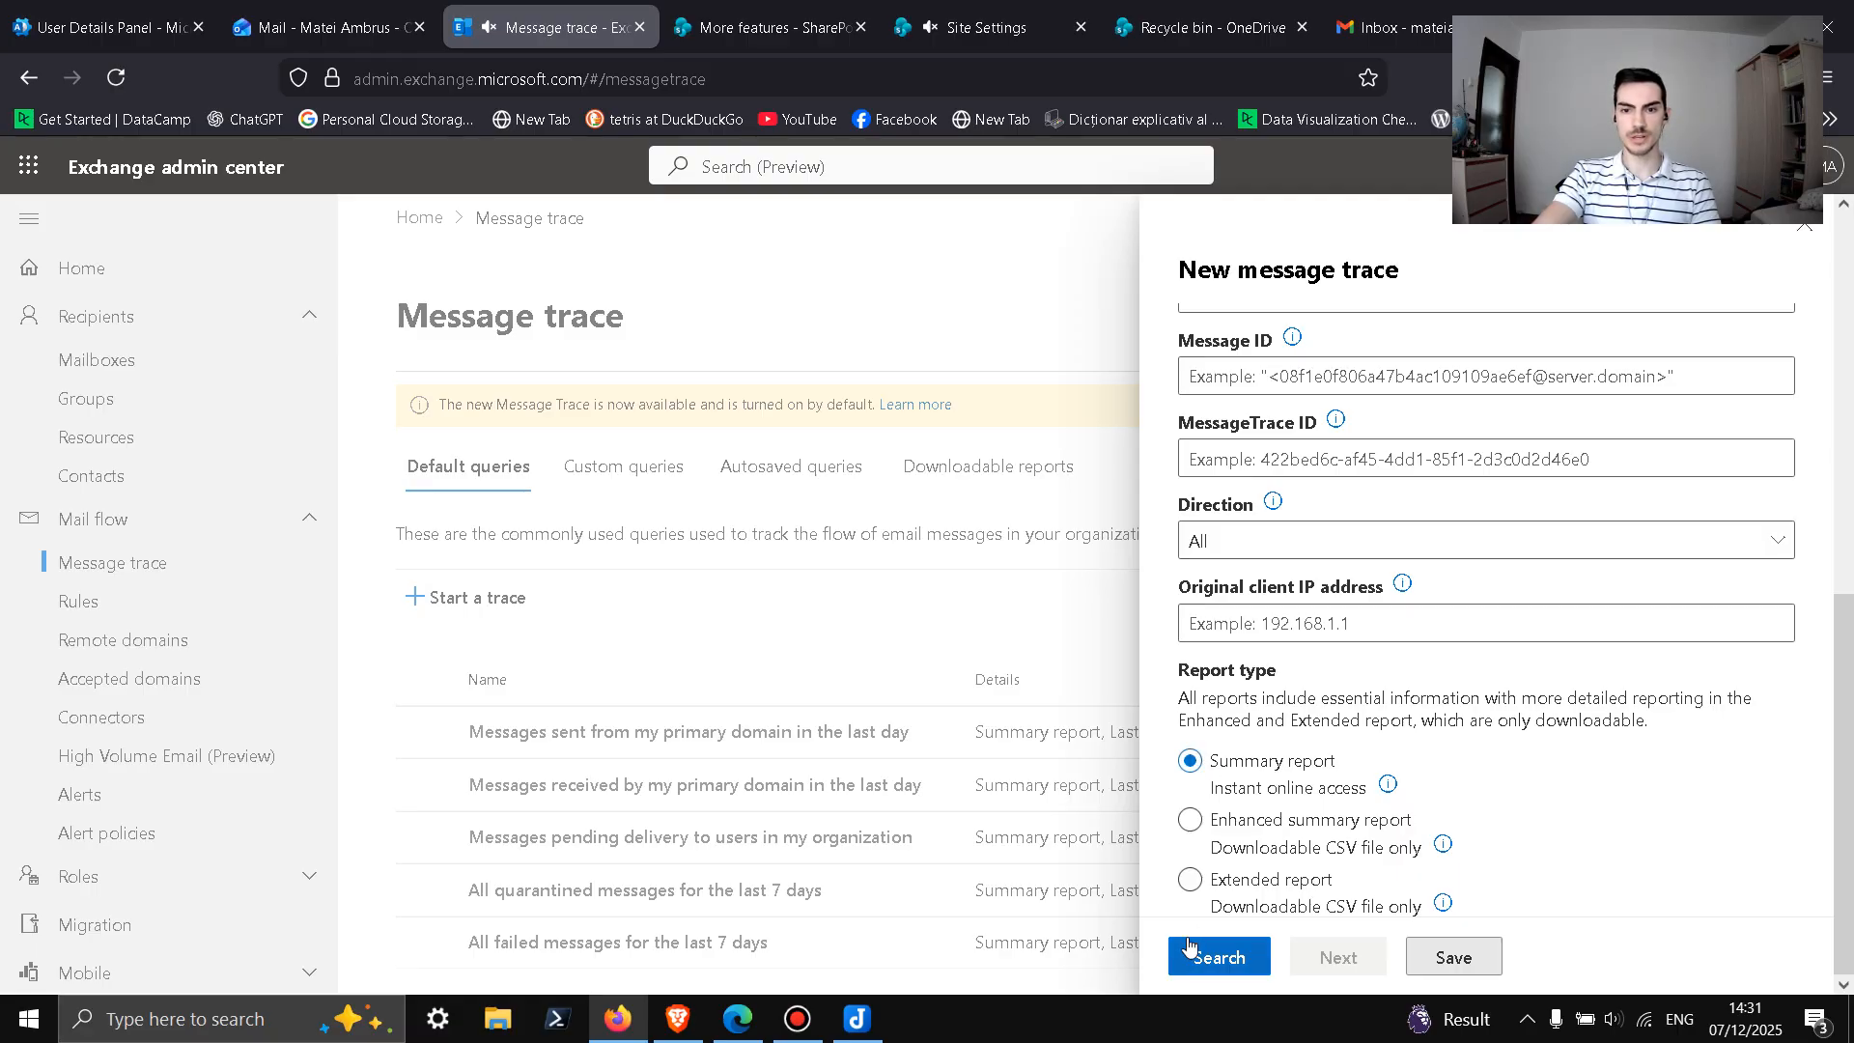
Step: Run the message trace search and scroll through the 61 results
left_click(1217, 962)
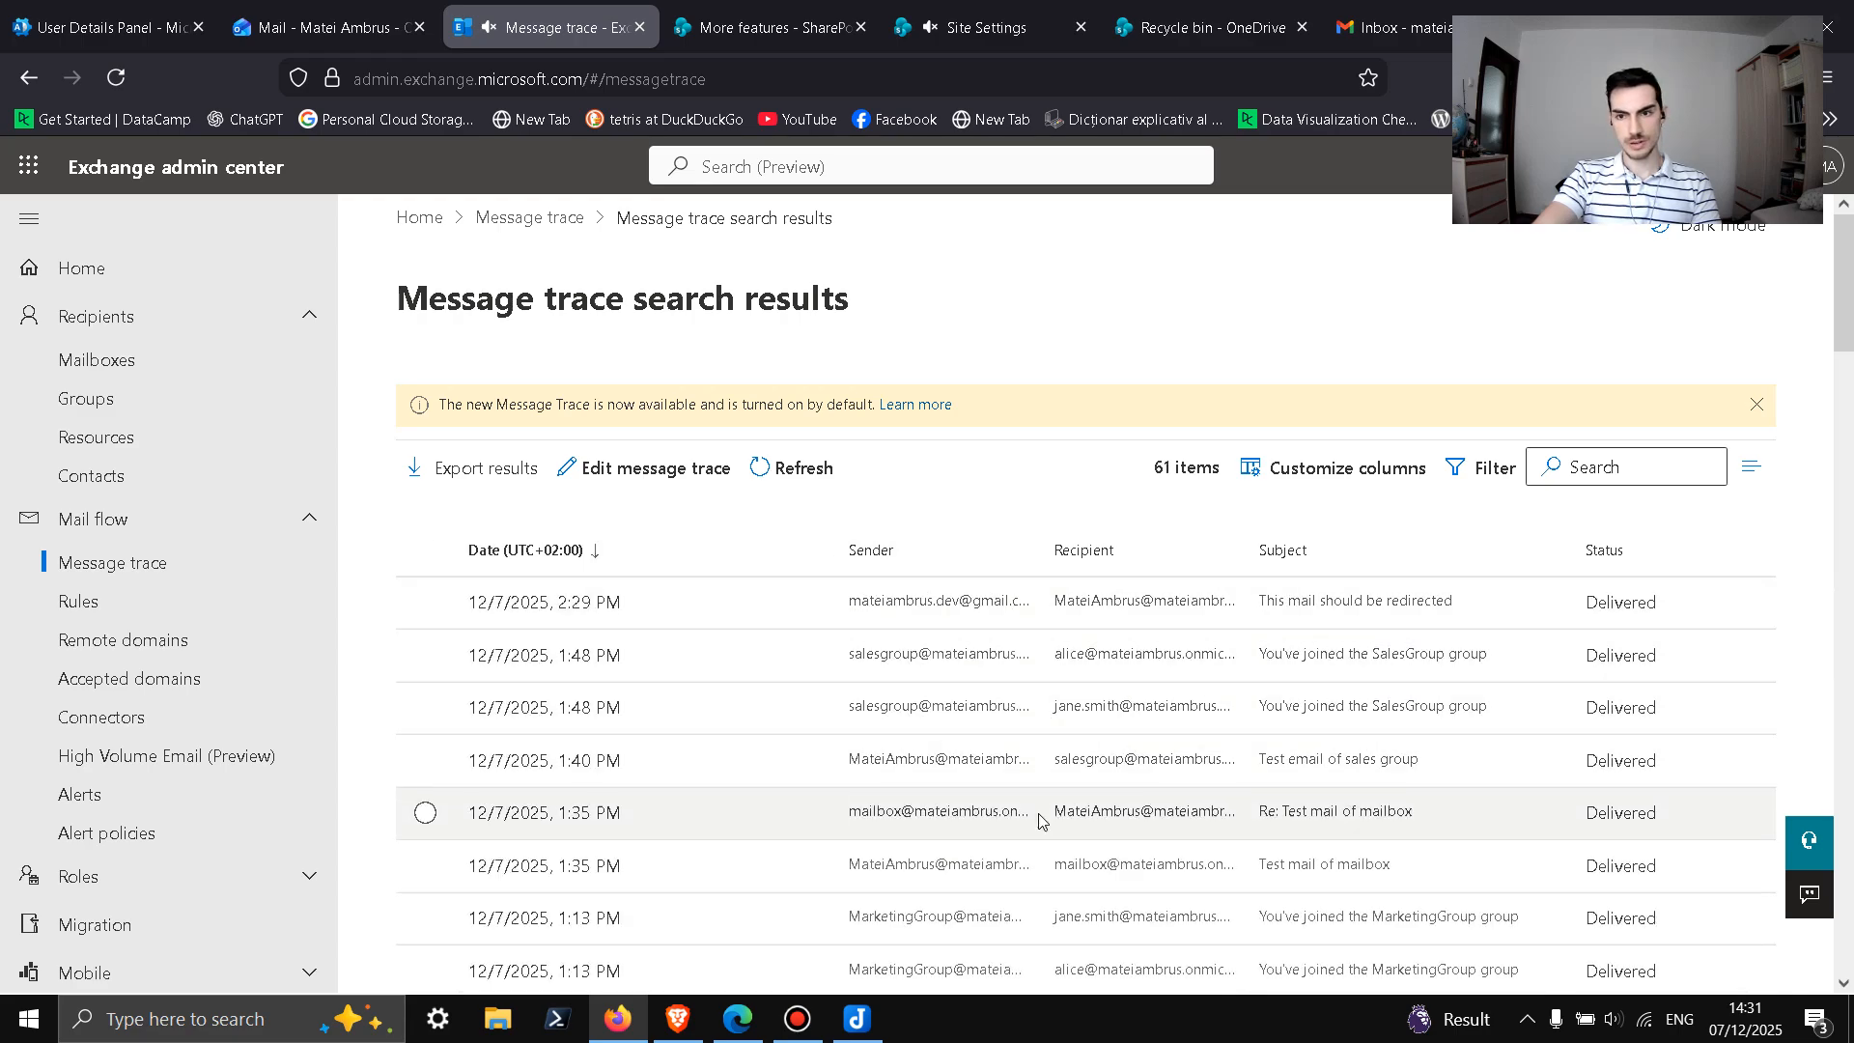
scroll(946, 731, "down", 2)
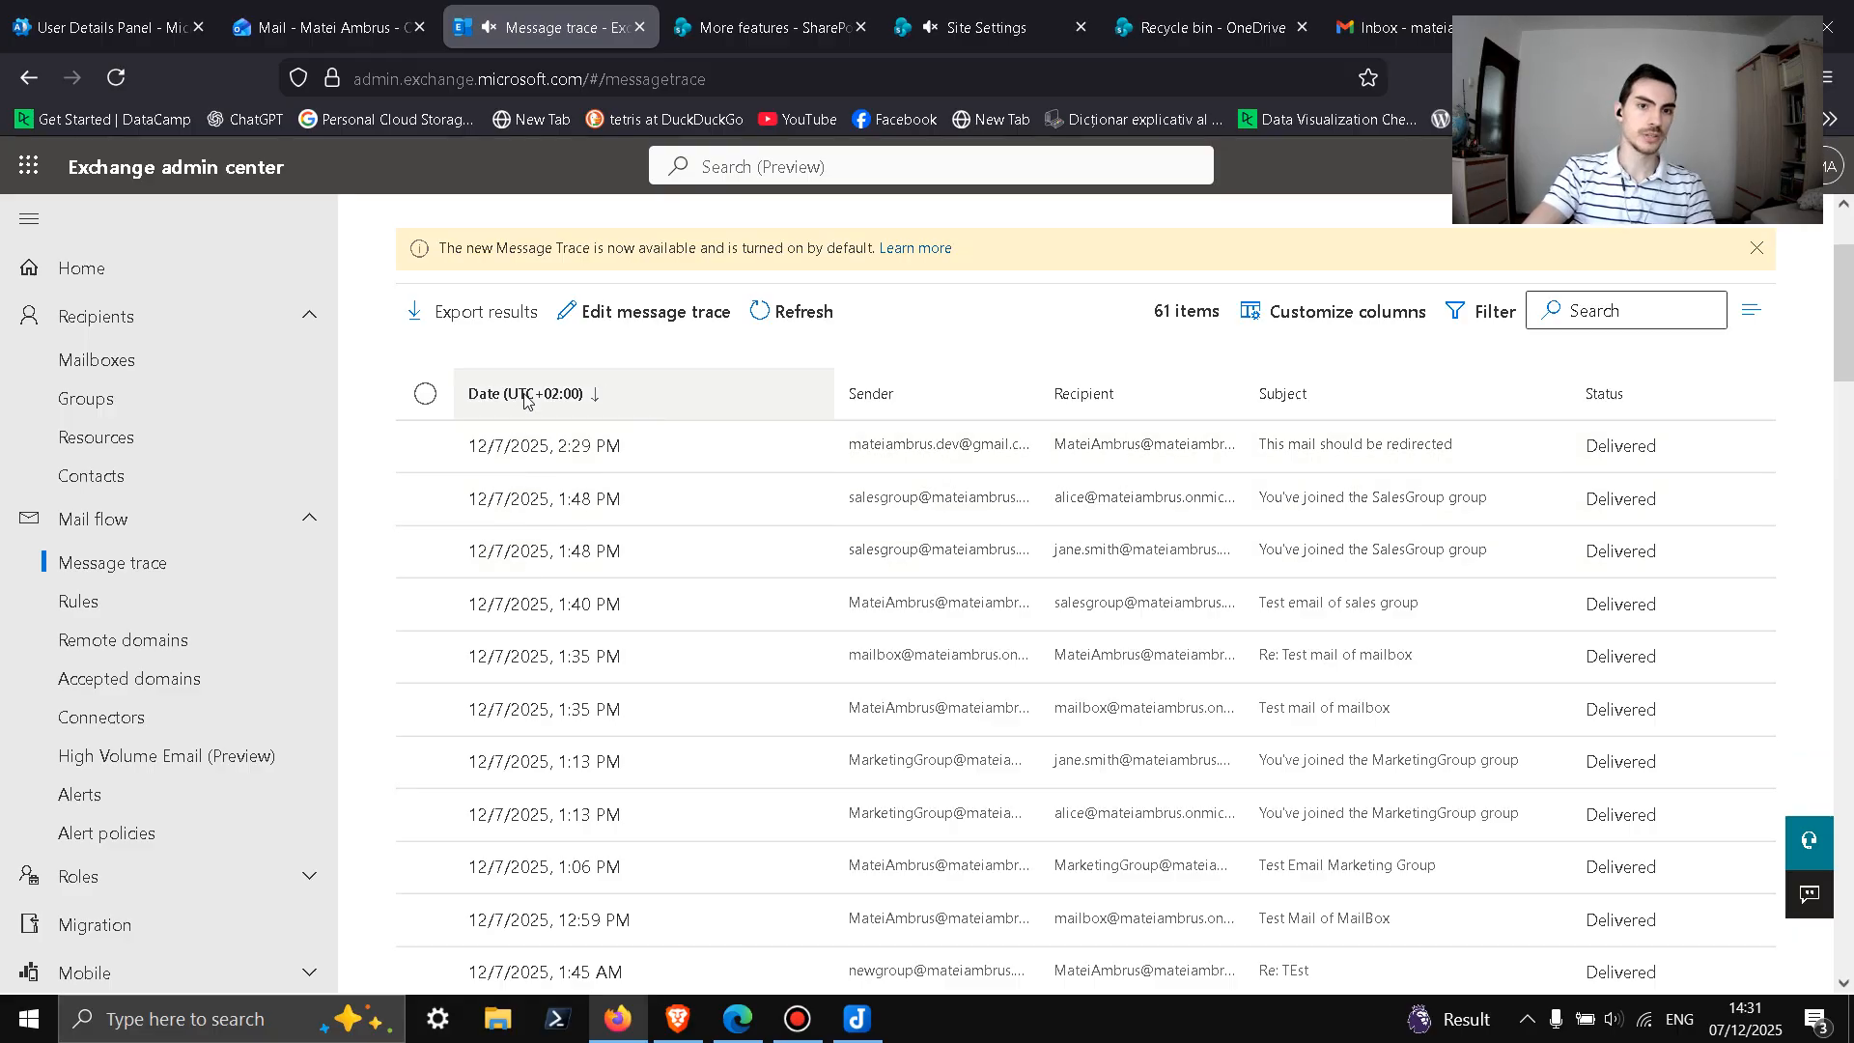
scroll(795, 558, "down", 3)
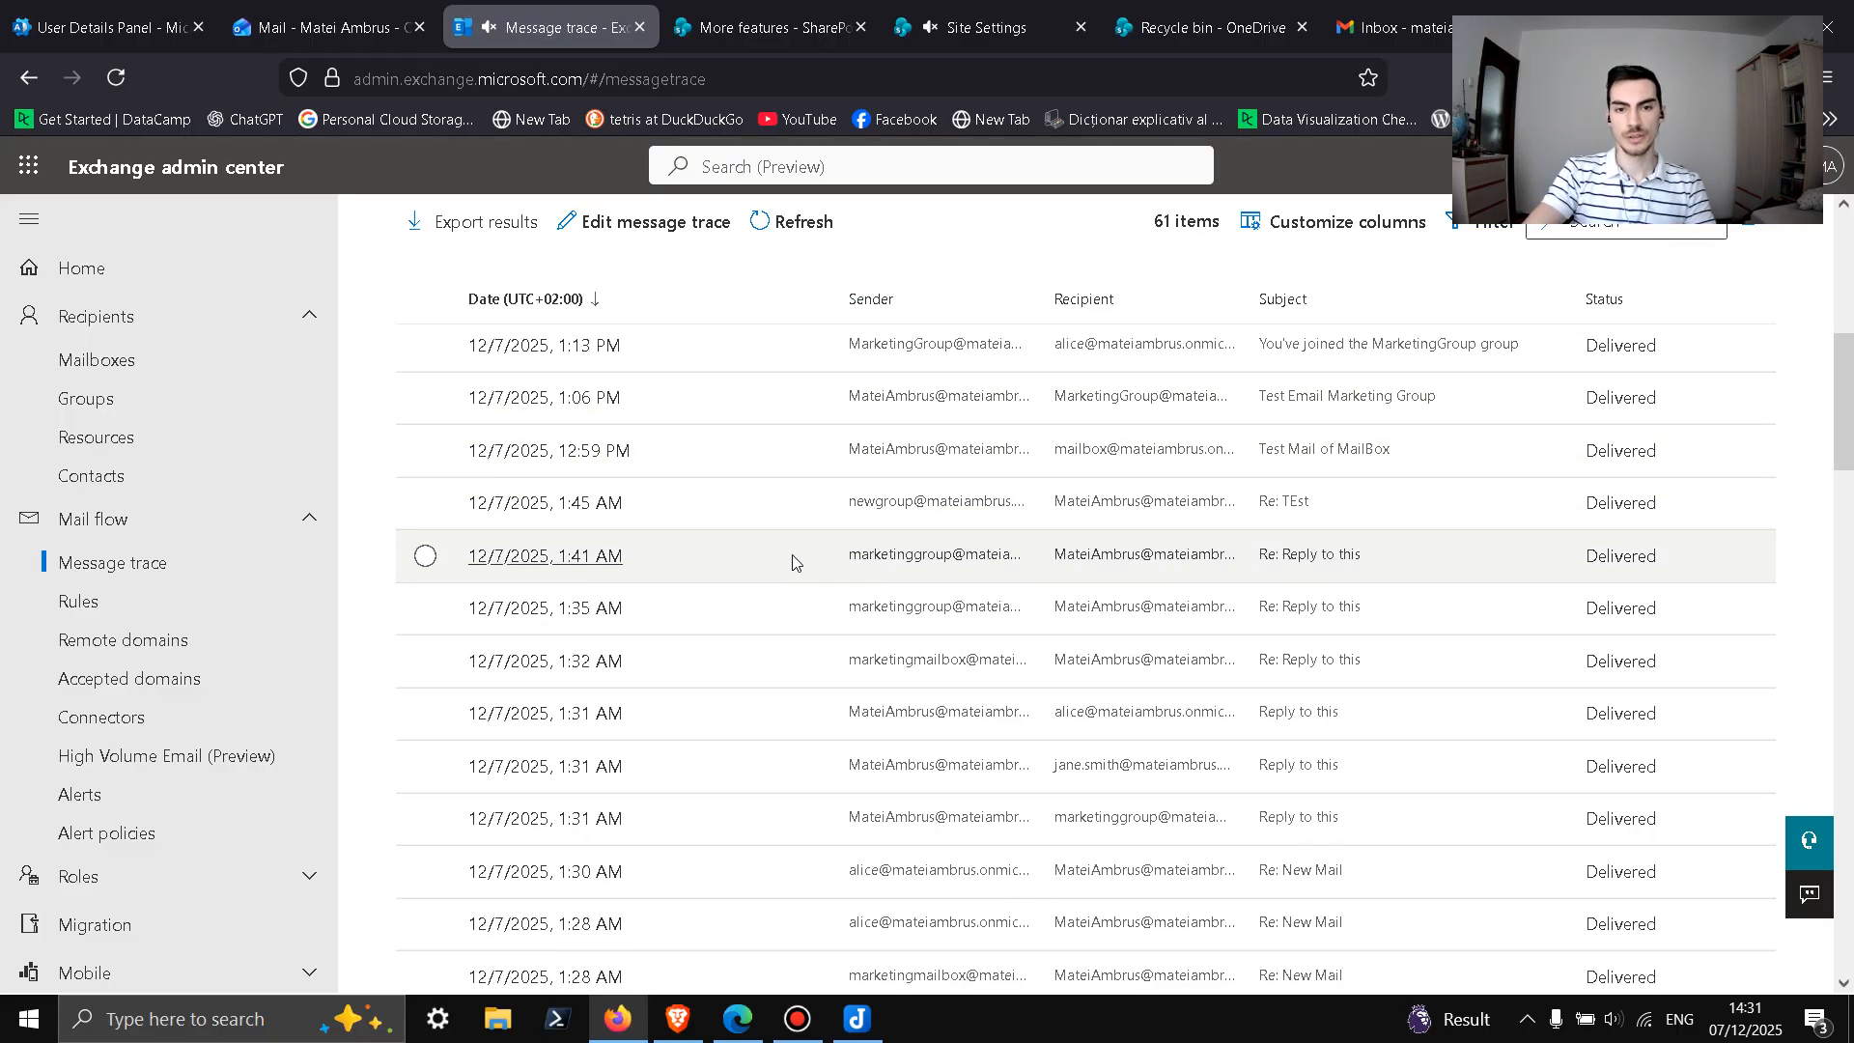
scroll(1014, 584, "up", 5)
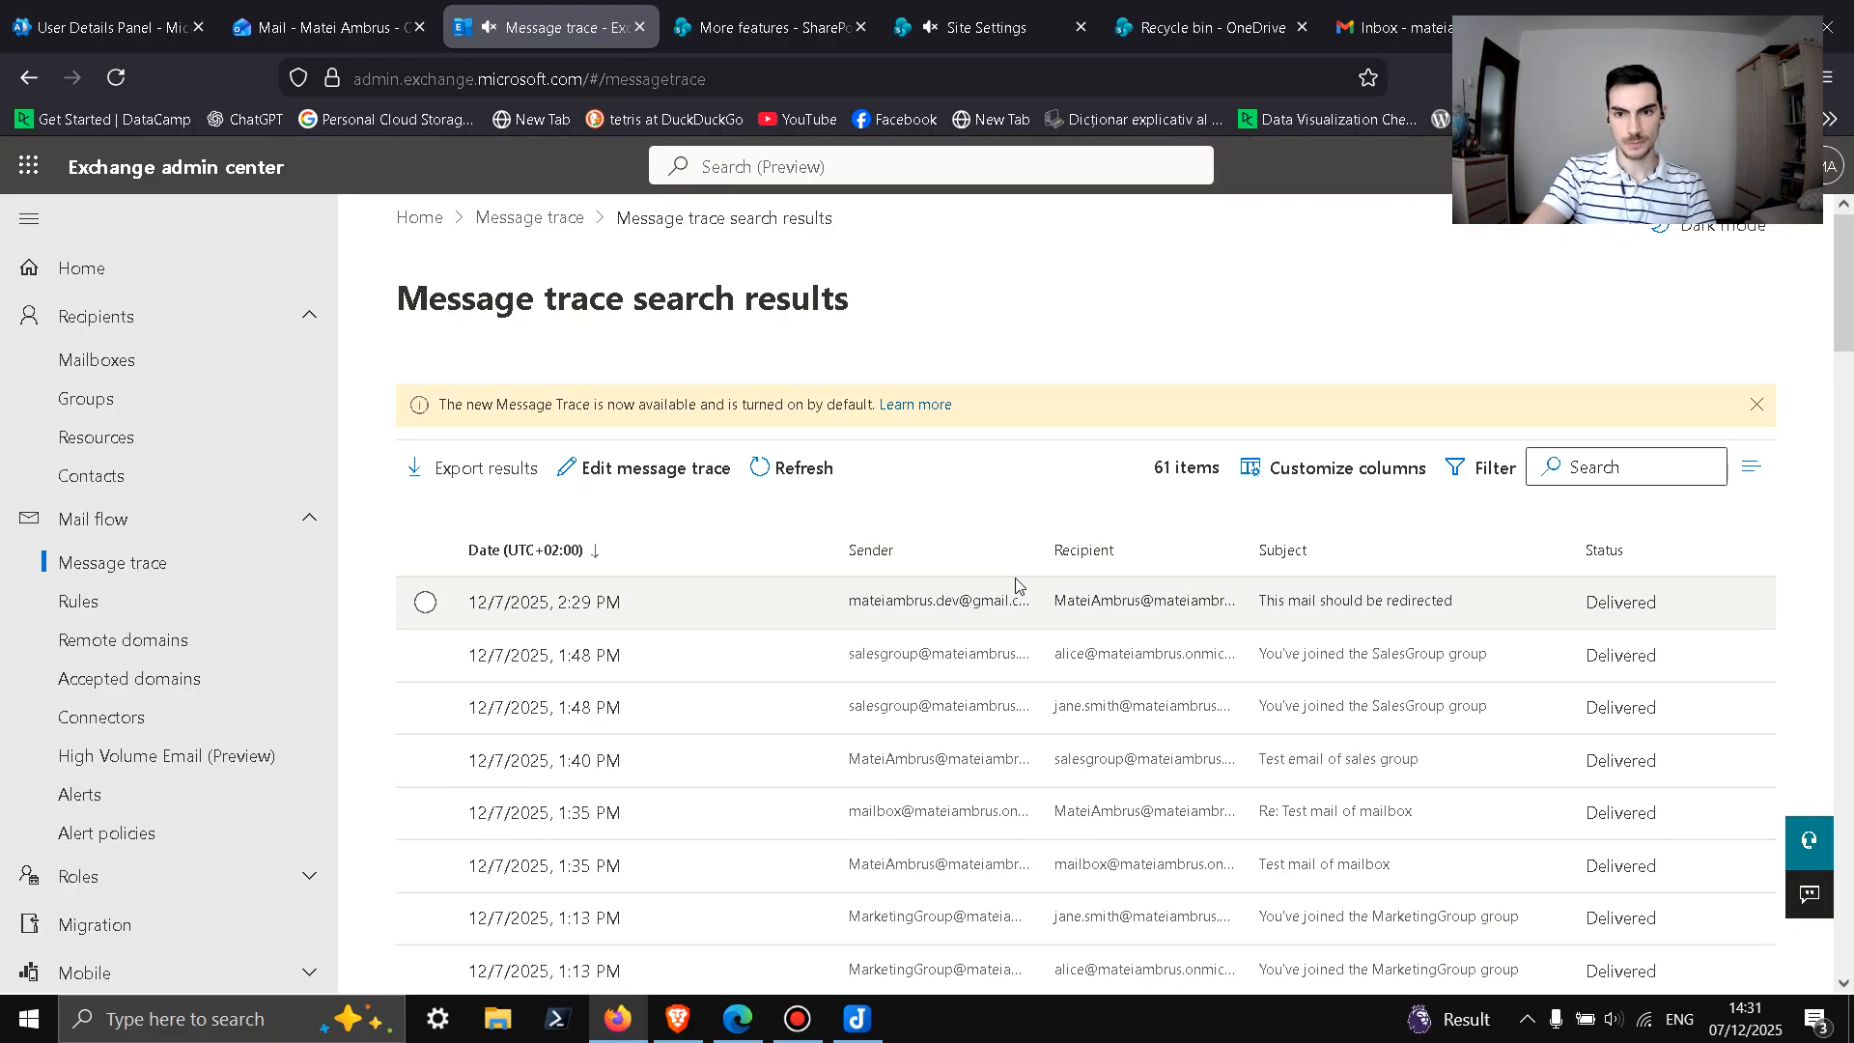
Step: Inspect the 2:29 PM 'This mail should be redirected' result's details, then browse the remaining results
left_click(884, 607)
scroll(884, 606, "down", 2)
scroll(839, 497, "up", 2)
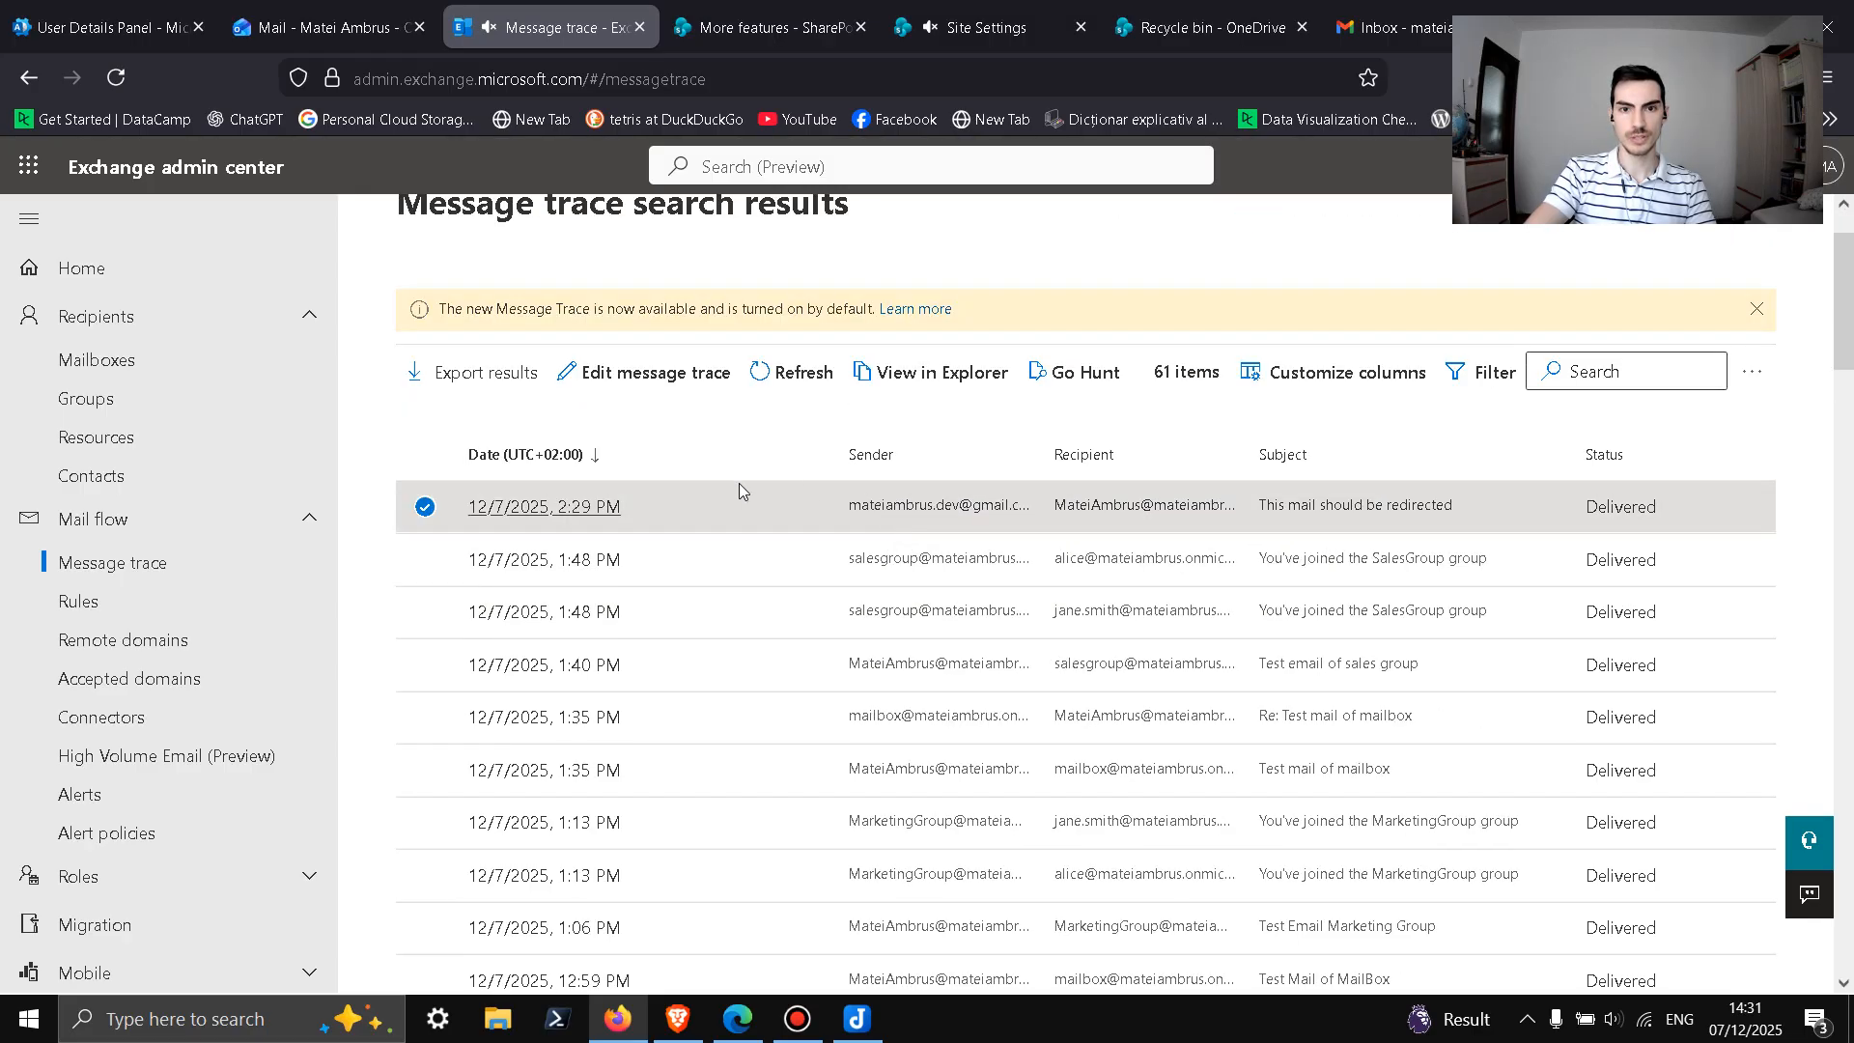
left_click(786, 513)
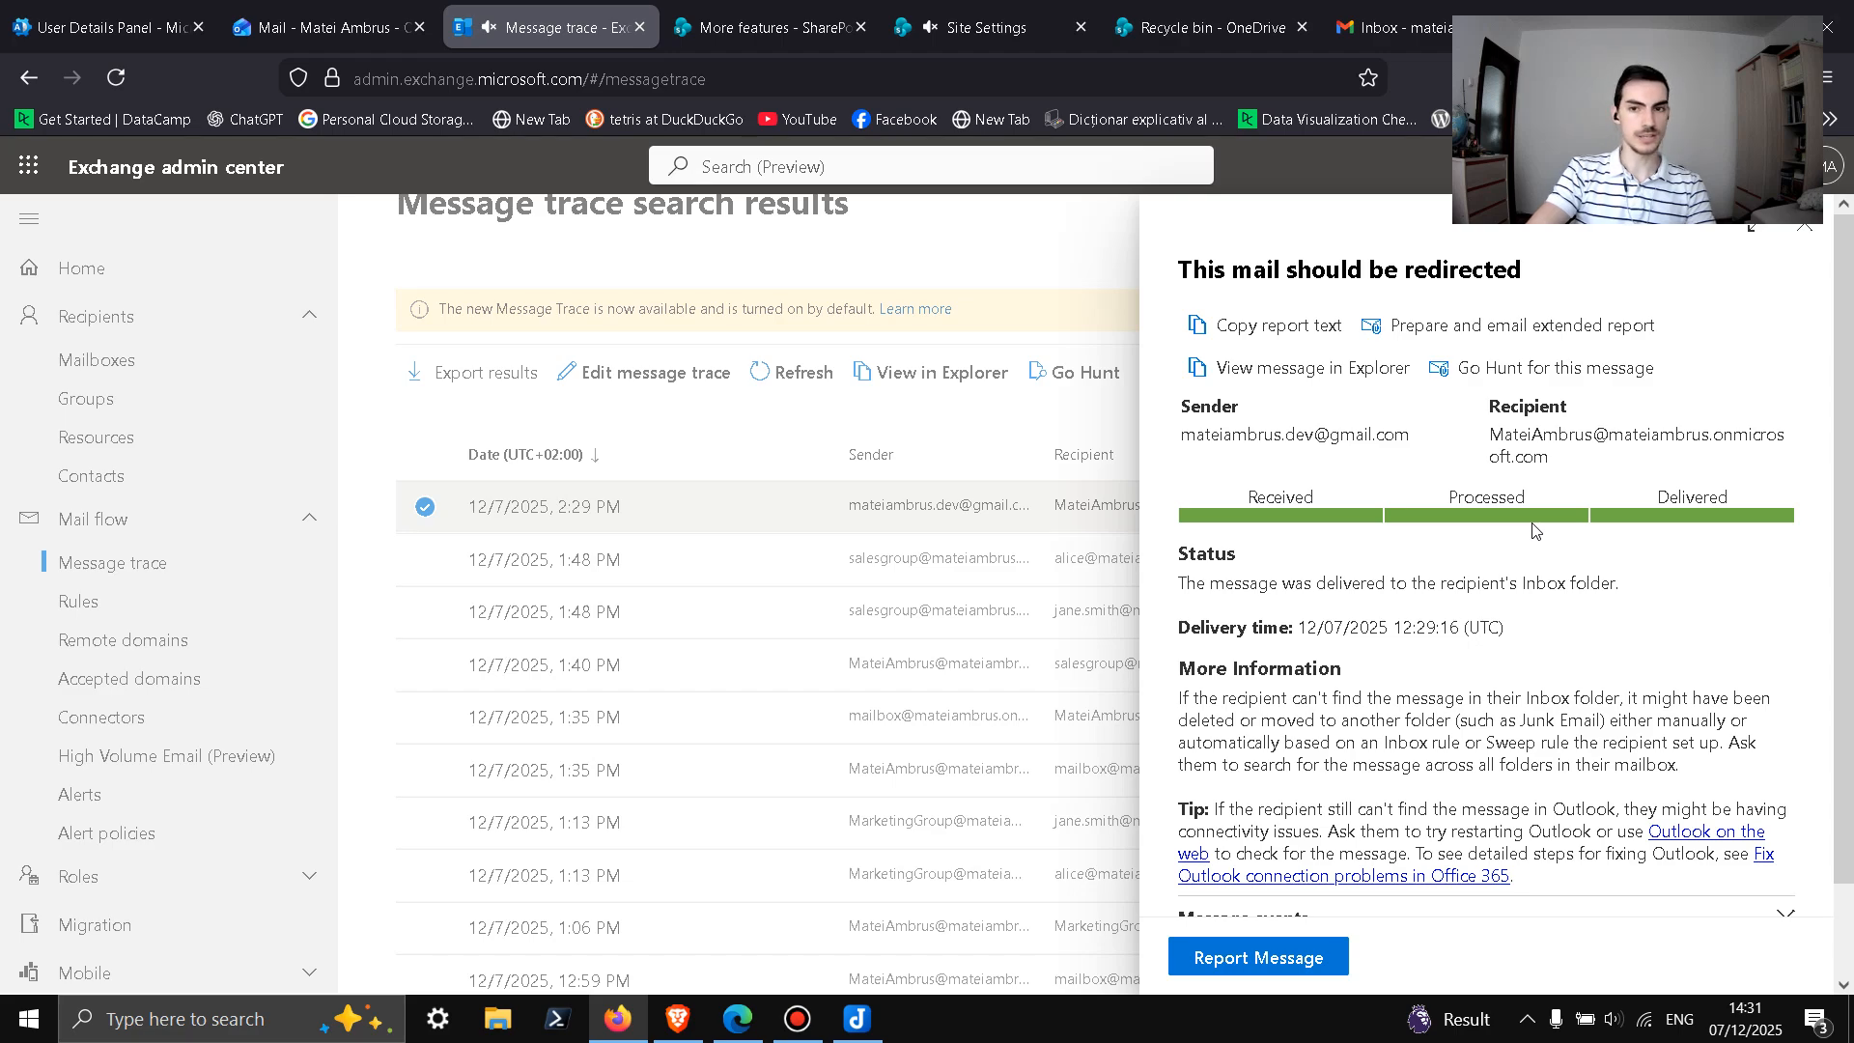
left_click(1805, 225)
scroll(1481, 674, "down", 10)
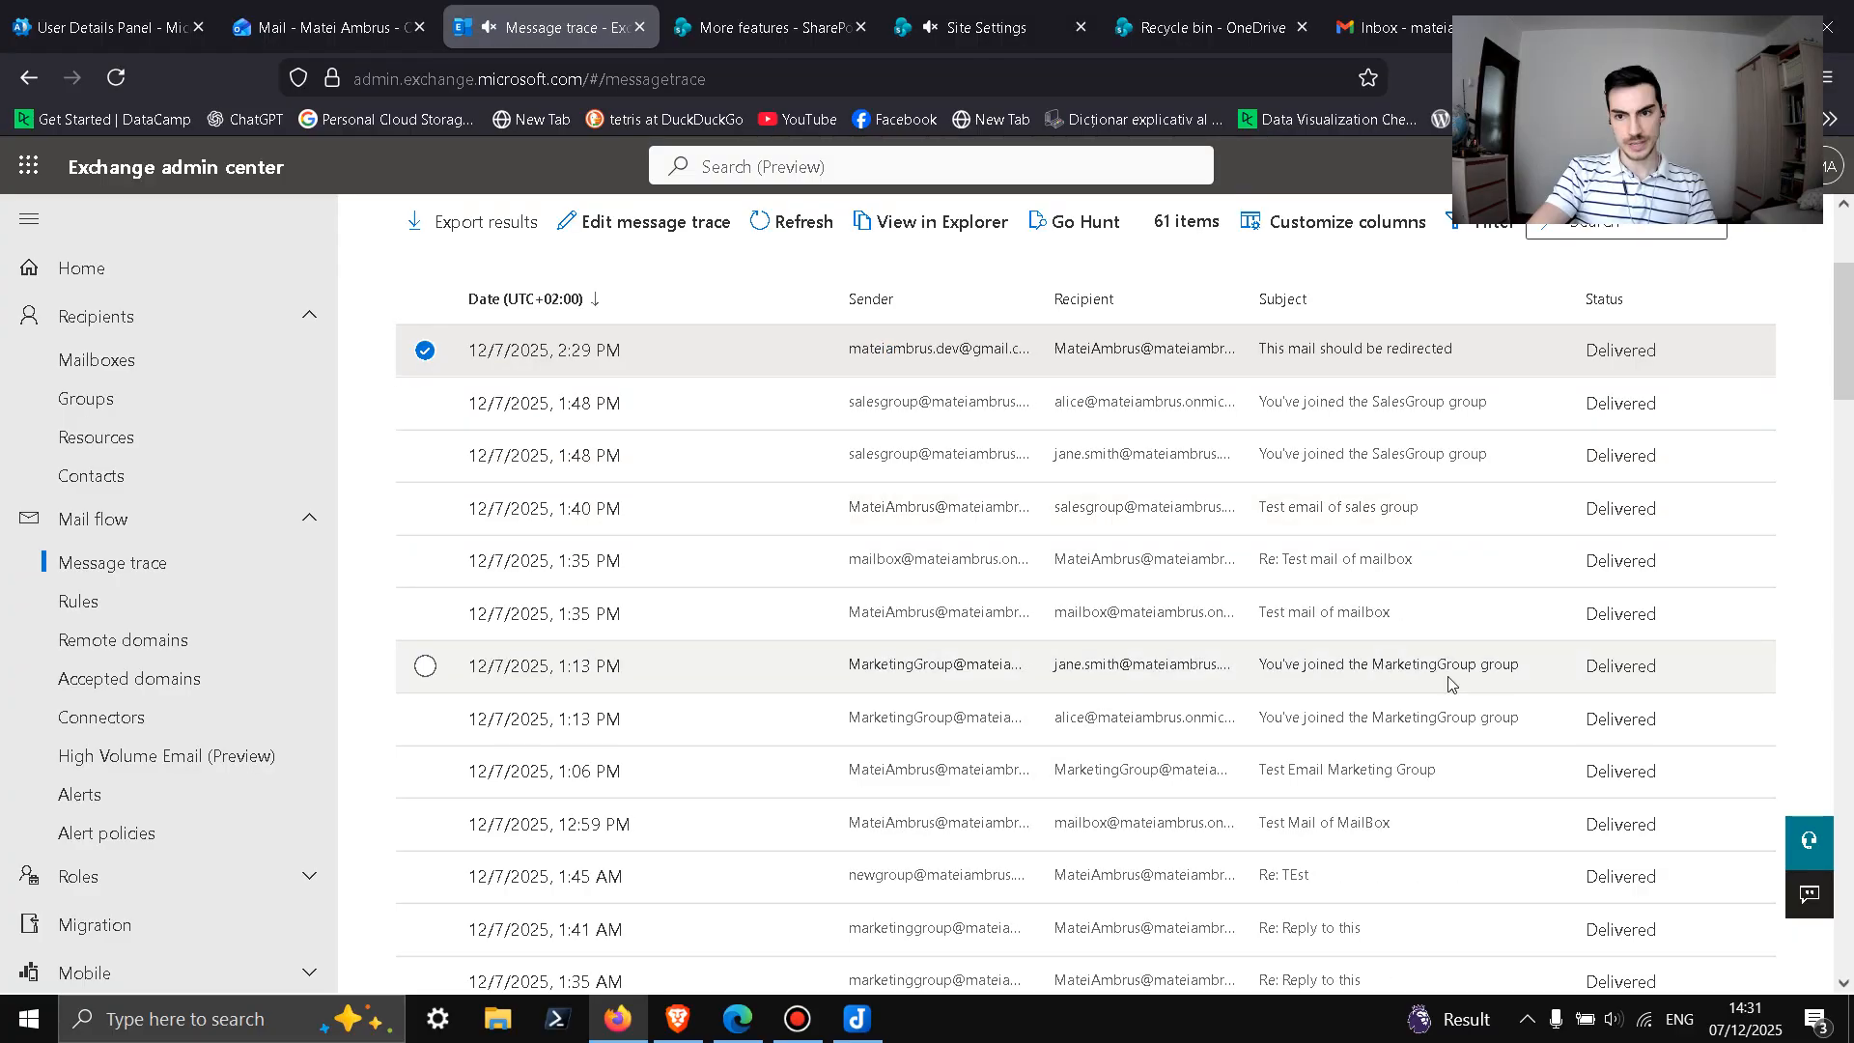
scroll(1489, 674, "down", 10)
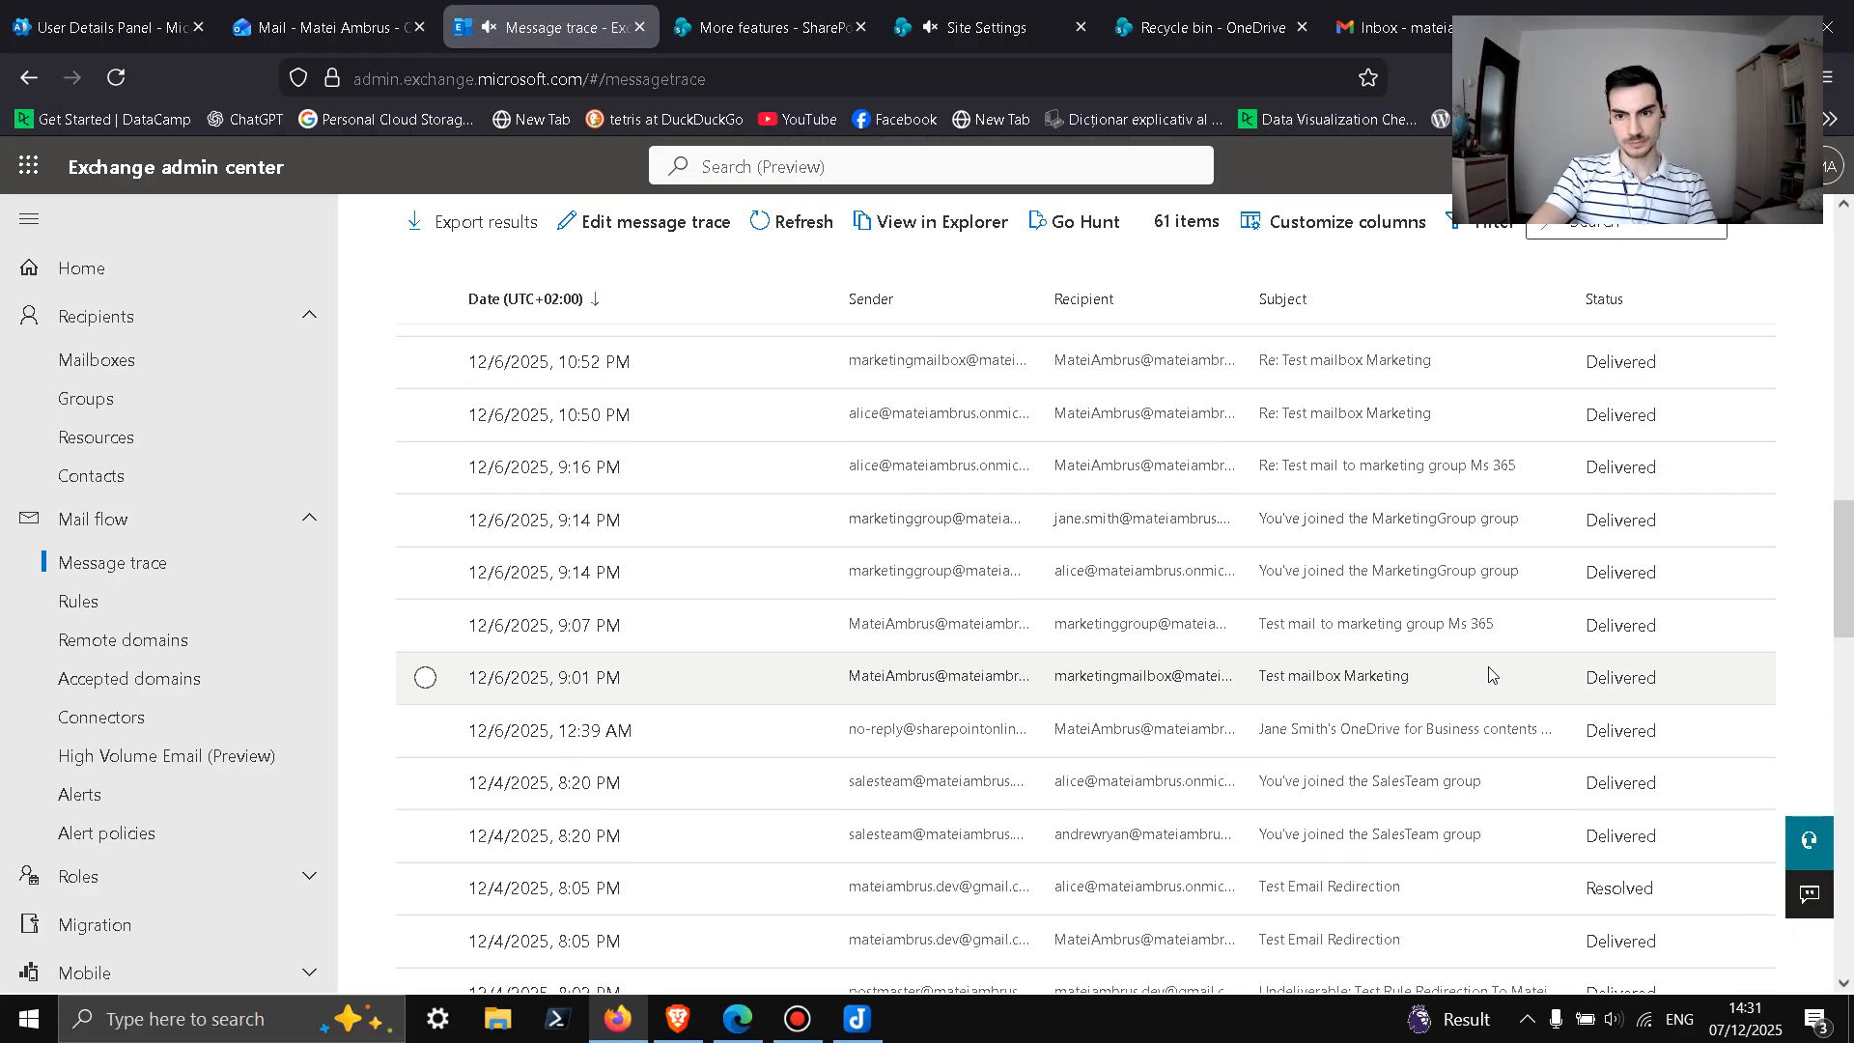
scroll(1610, 727, "down", 2)
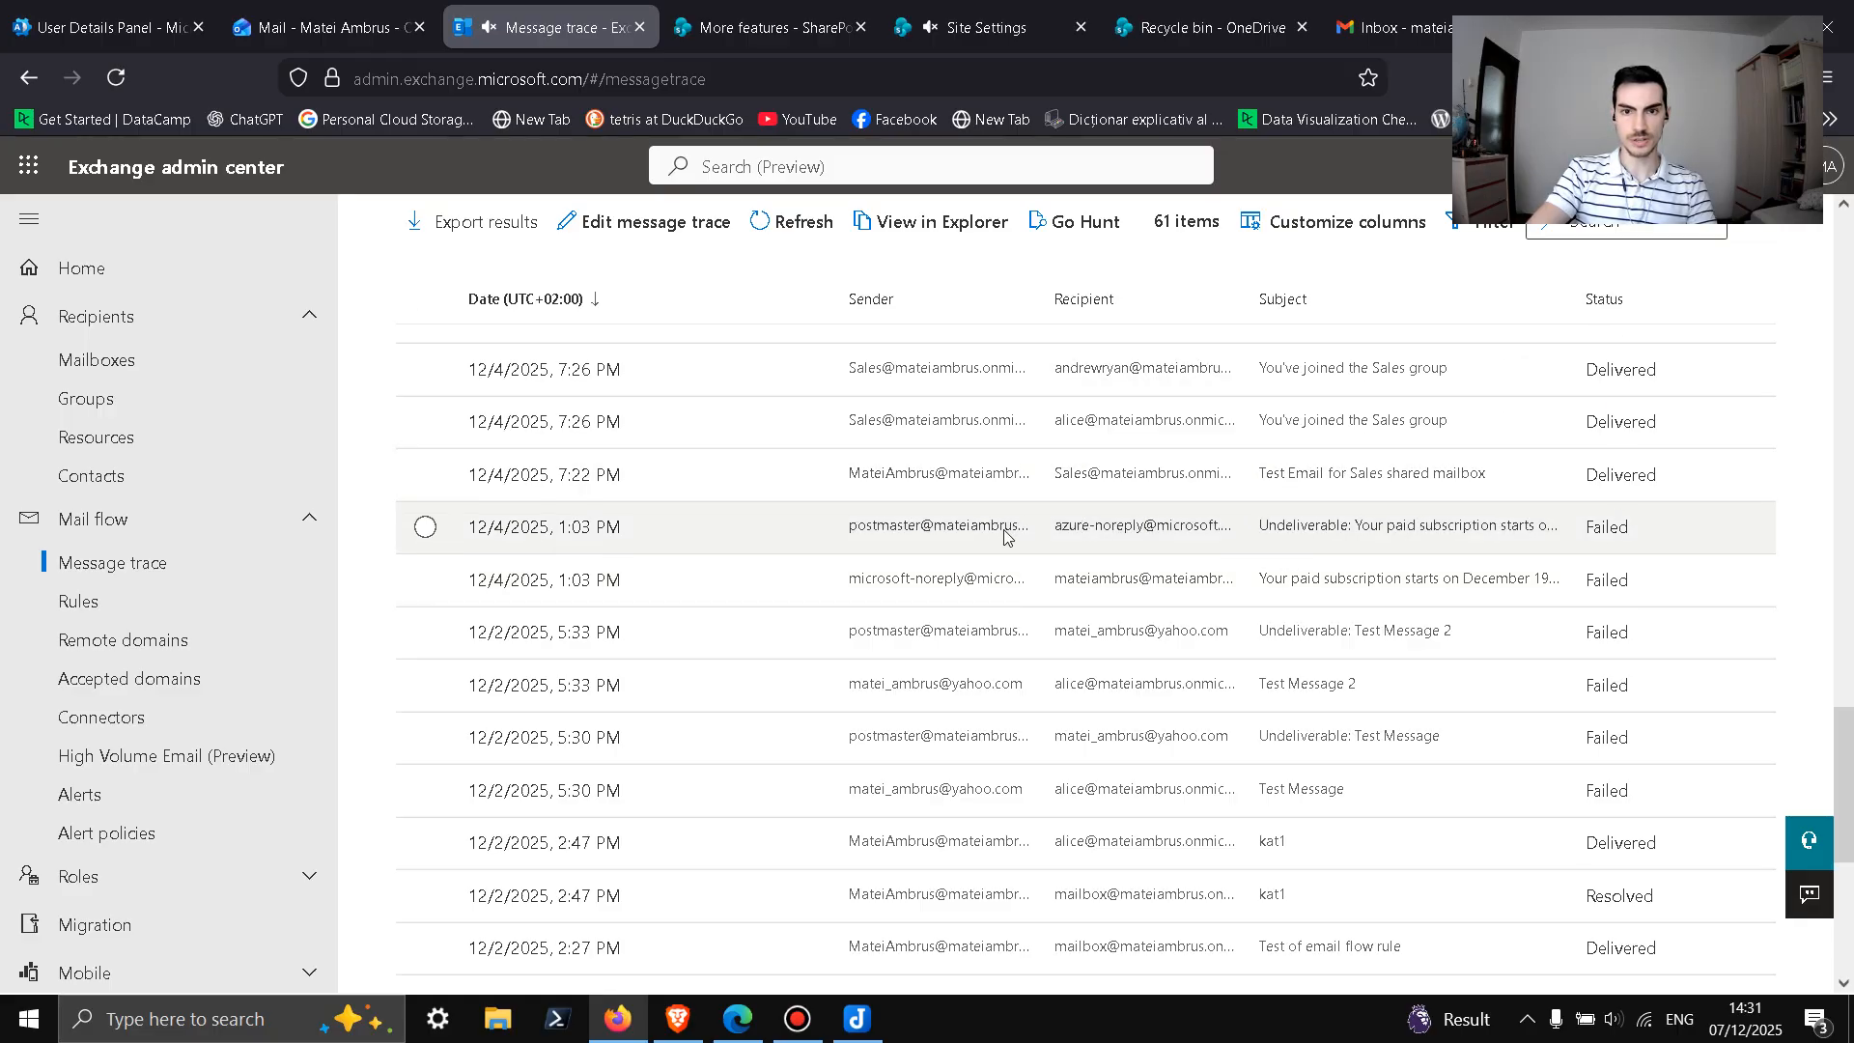
left_click(1038, 523)
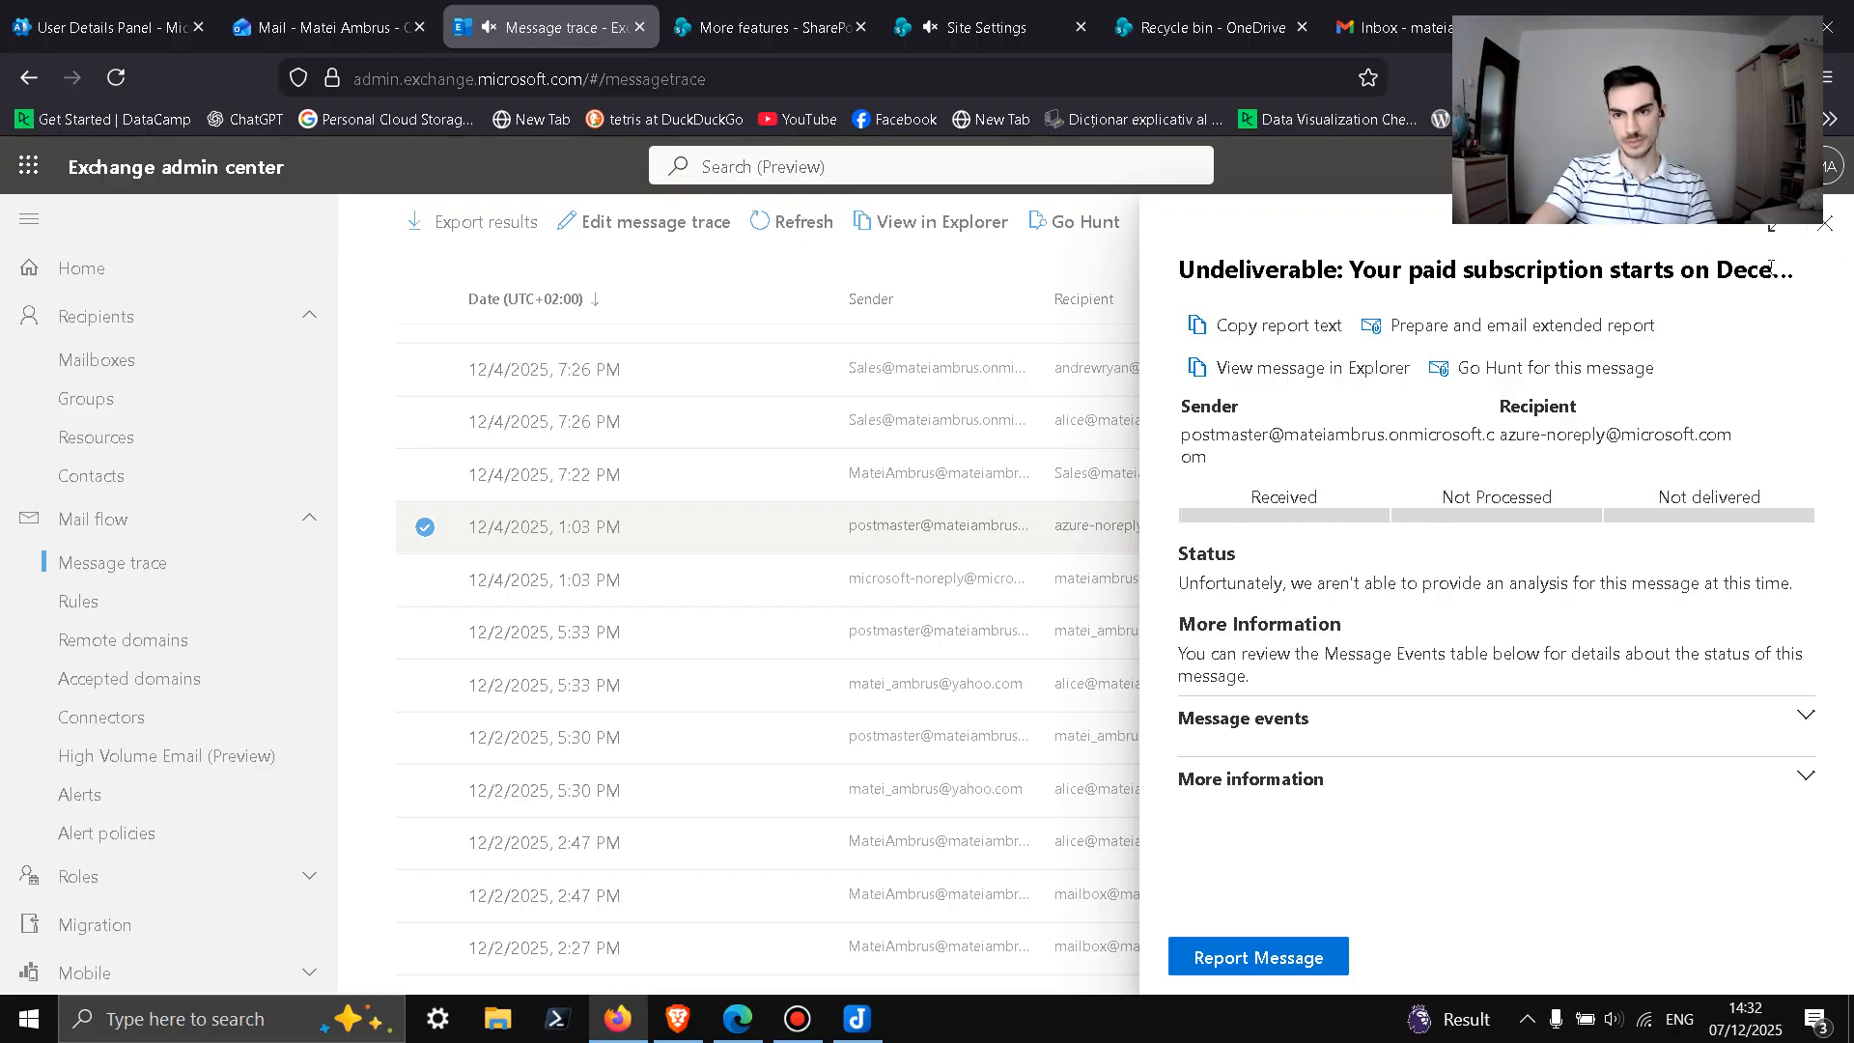
left_click(1824, 223)
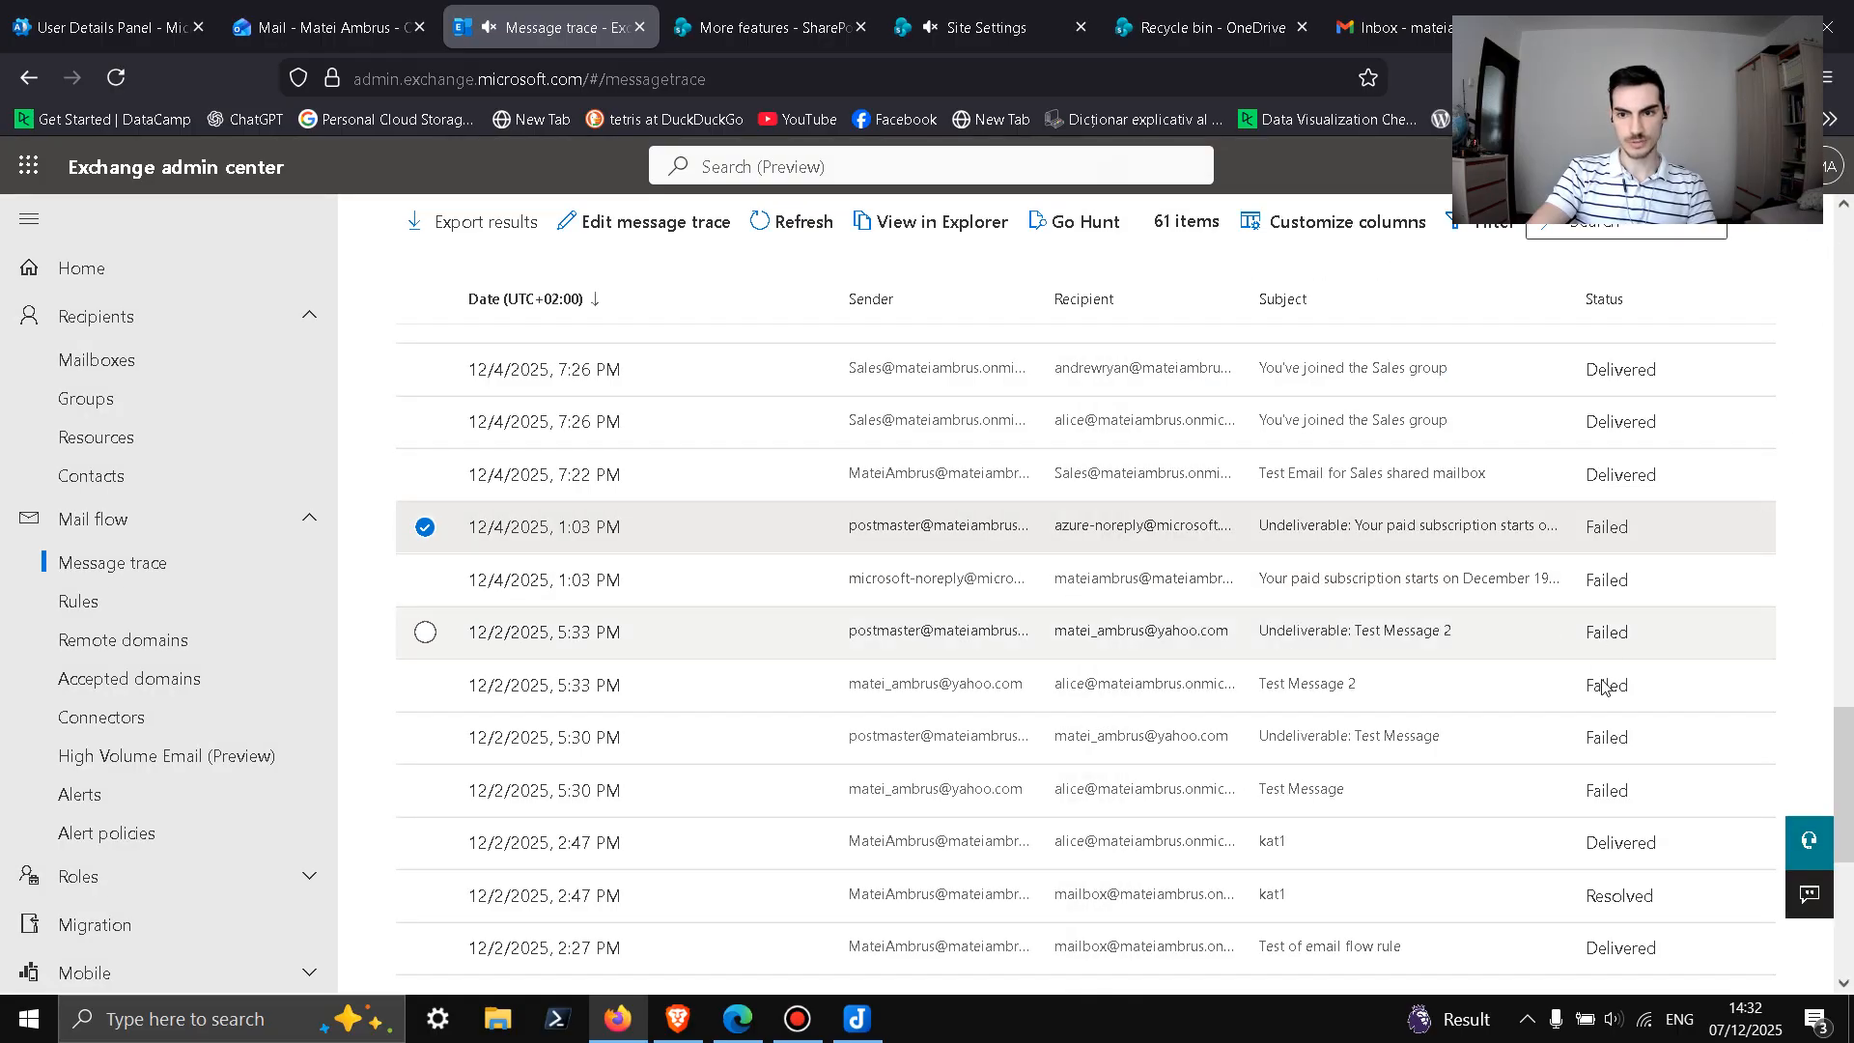
scroll(1608, 690, "down", 5)
scroll(1619, 715, "up", 5)
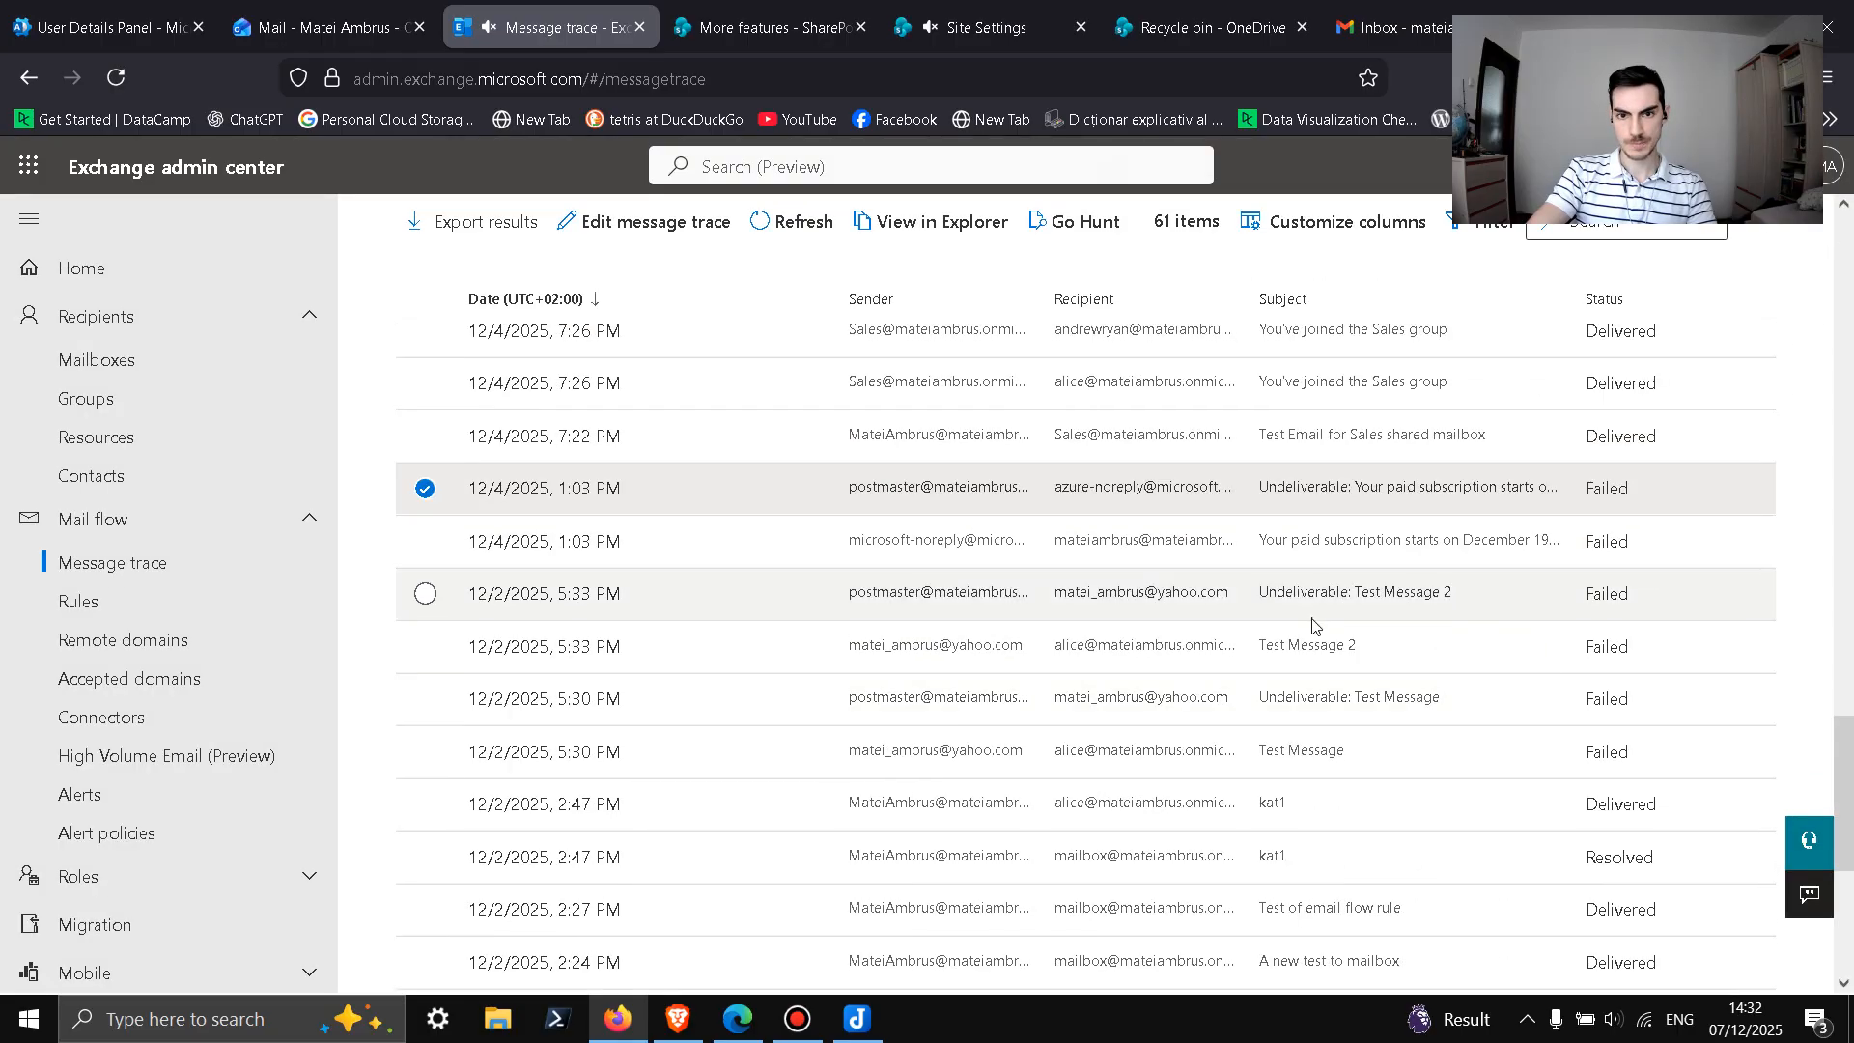
left_click(992, 542)
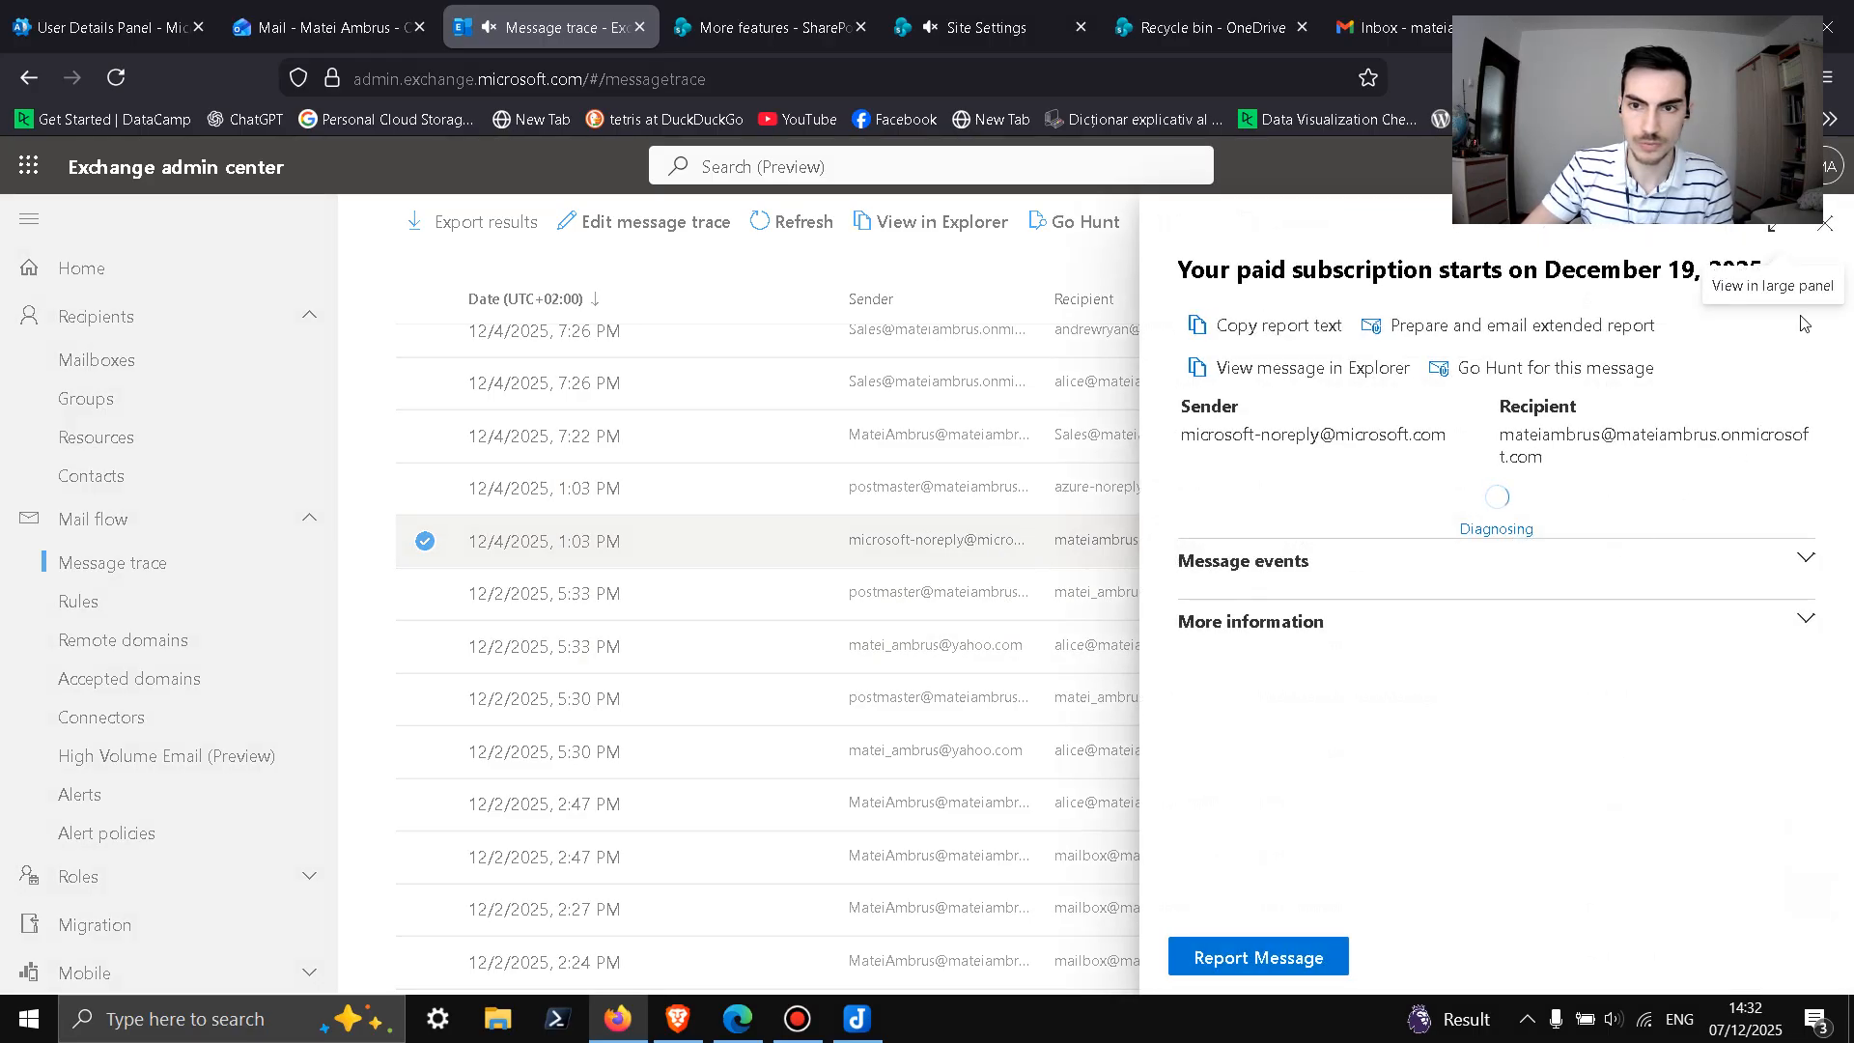
scroll(1530, 615, "down", 2)
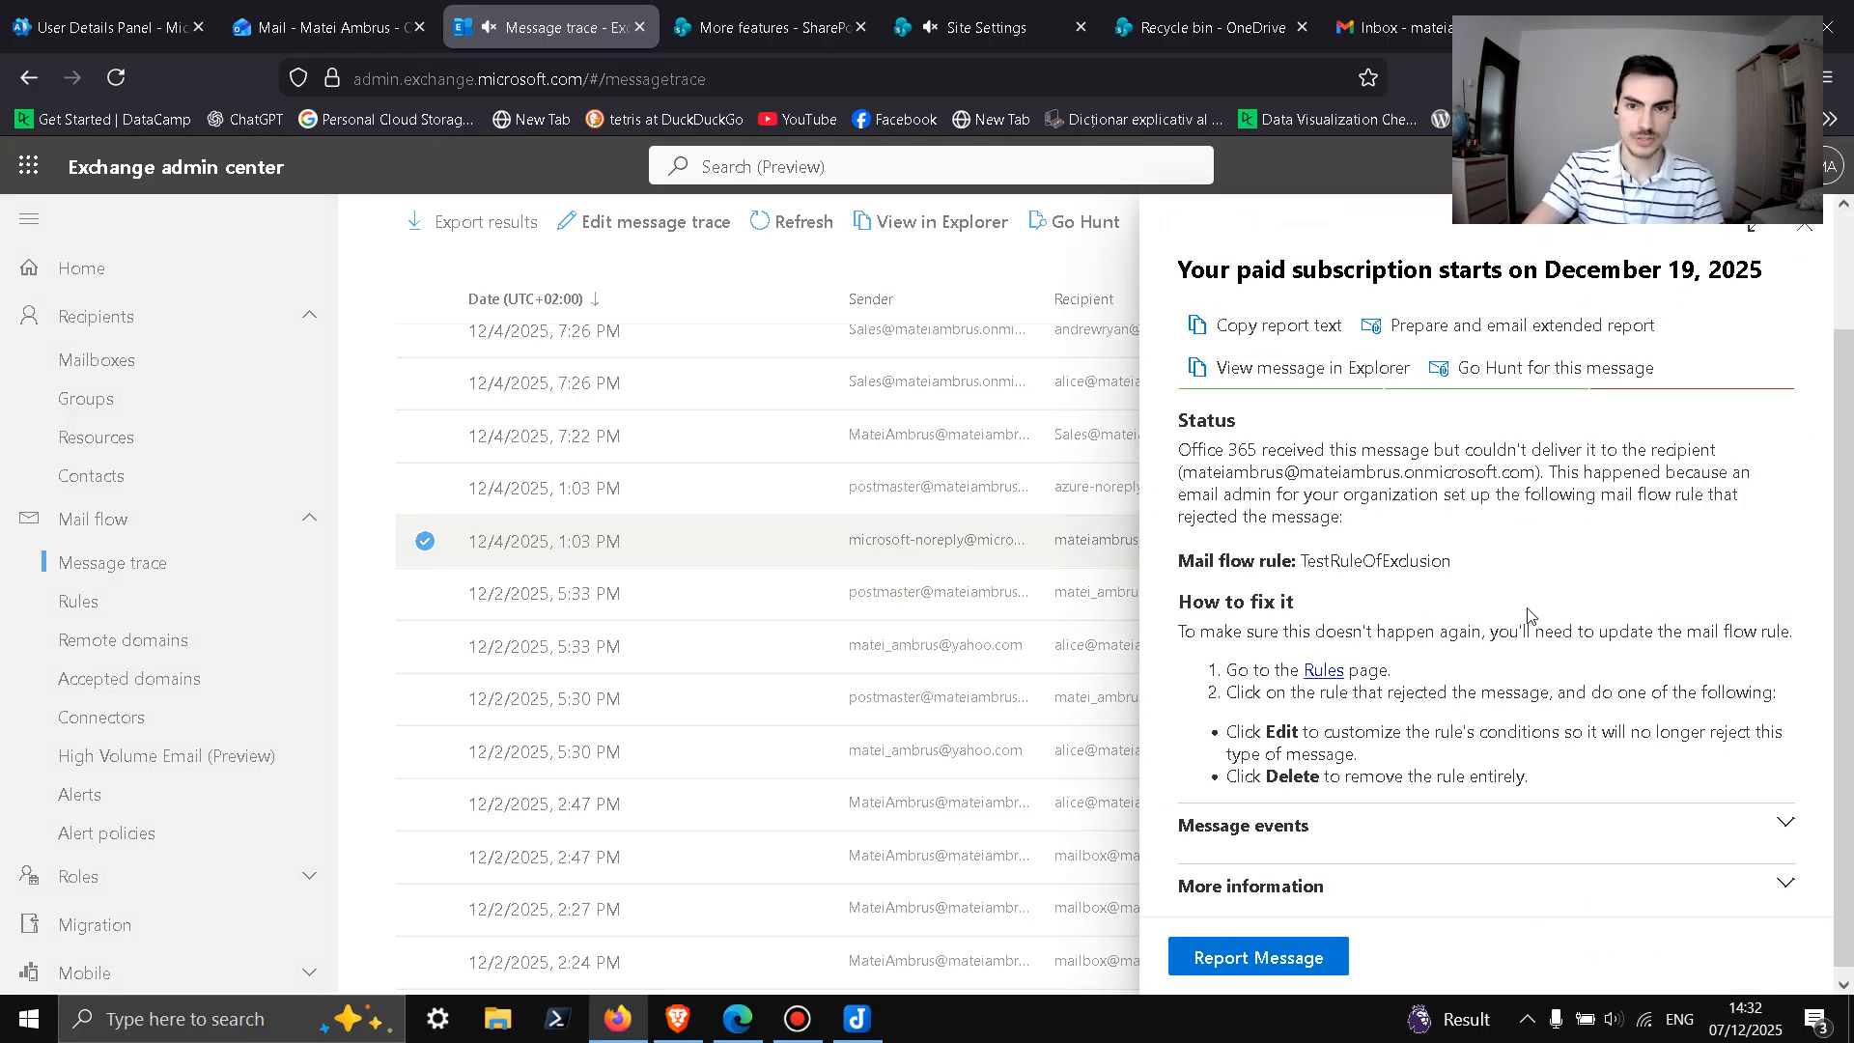
scroll(1533, 615, "up", 2)
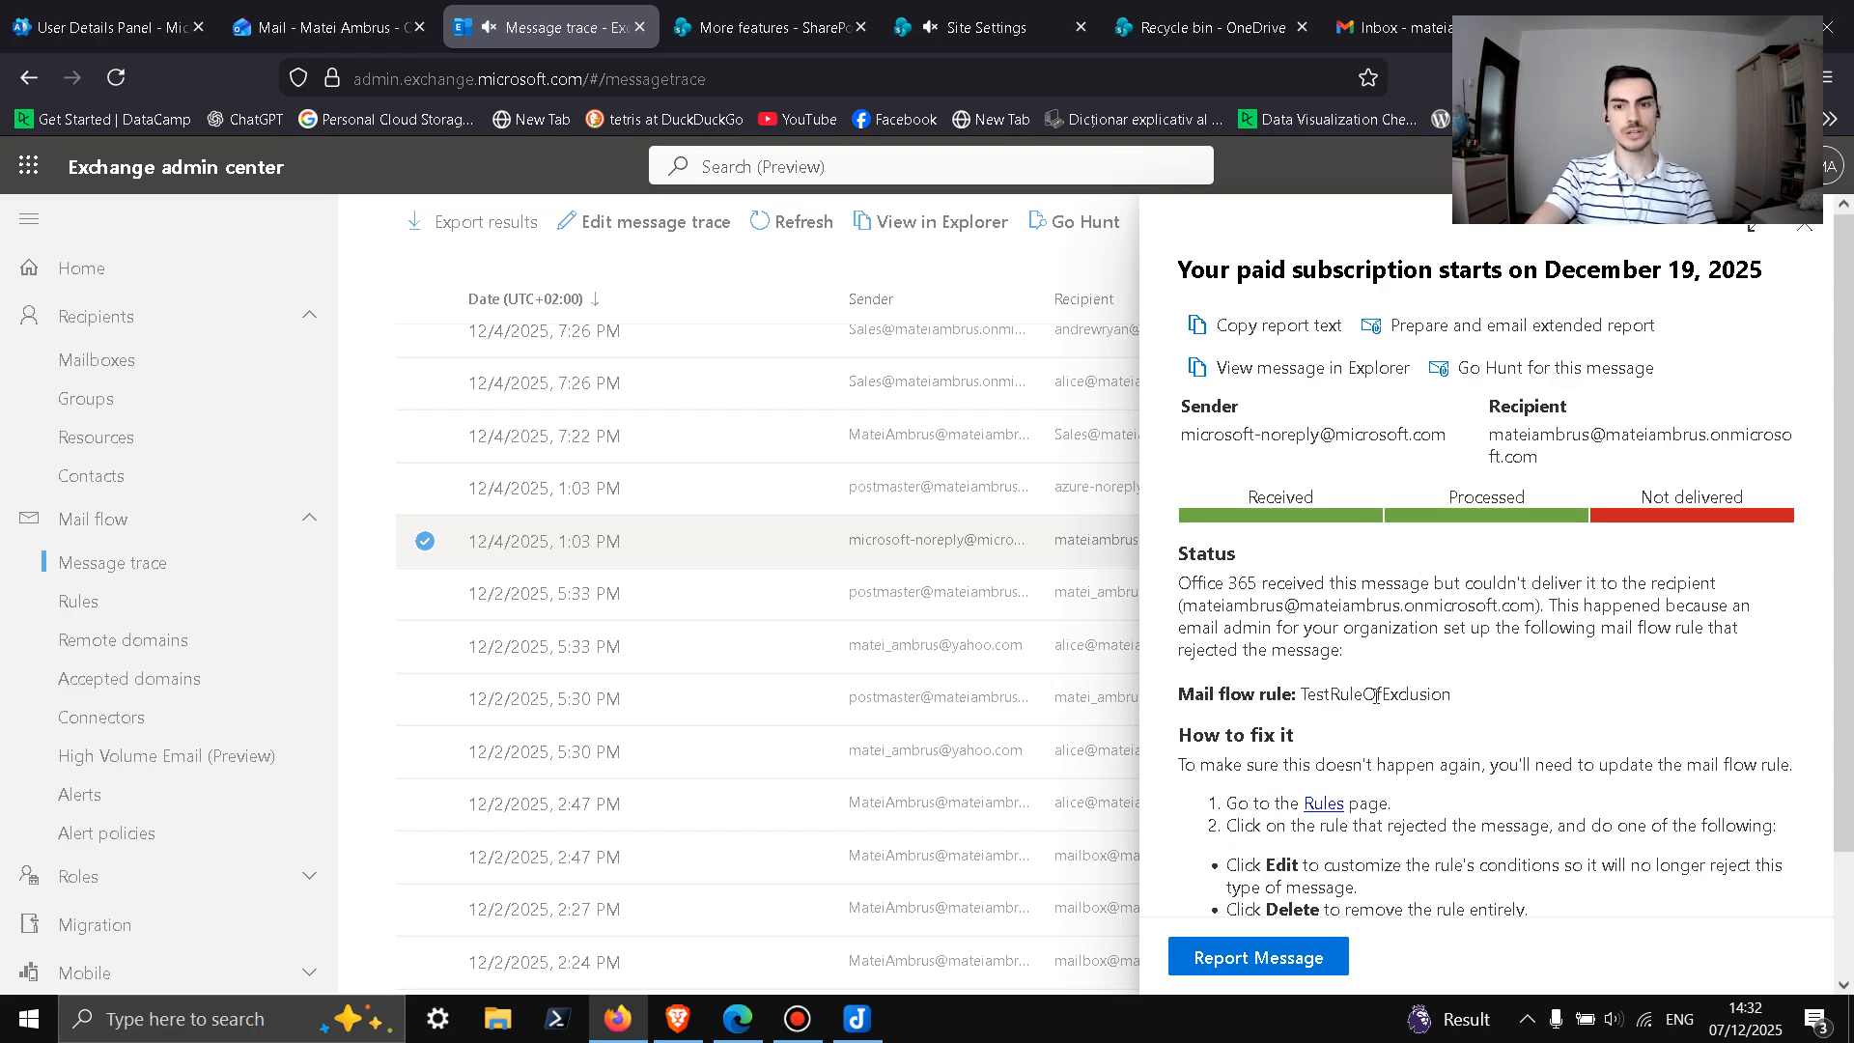
left_click_drag(1302, 693, 1454, 697)
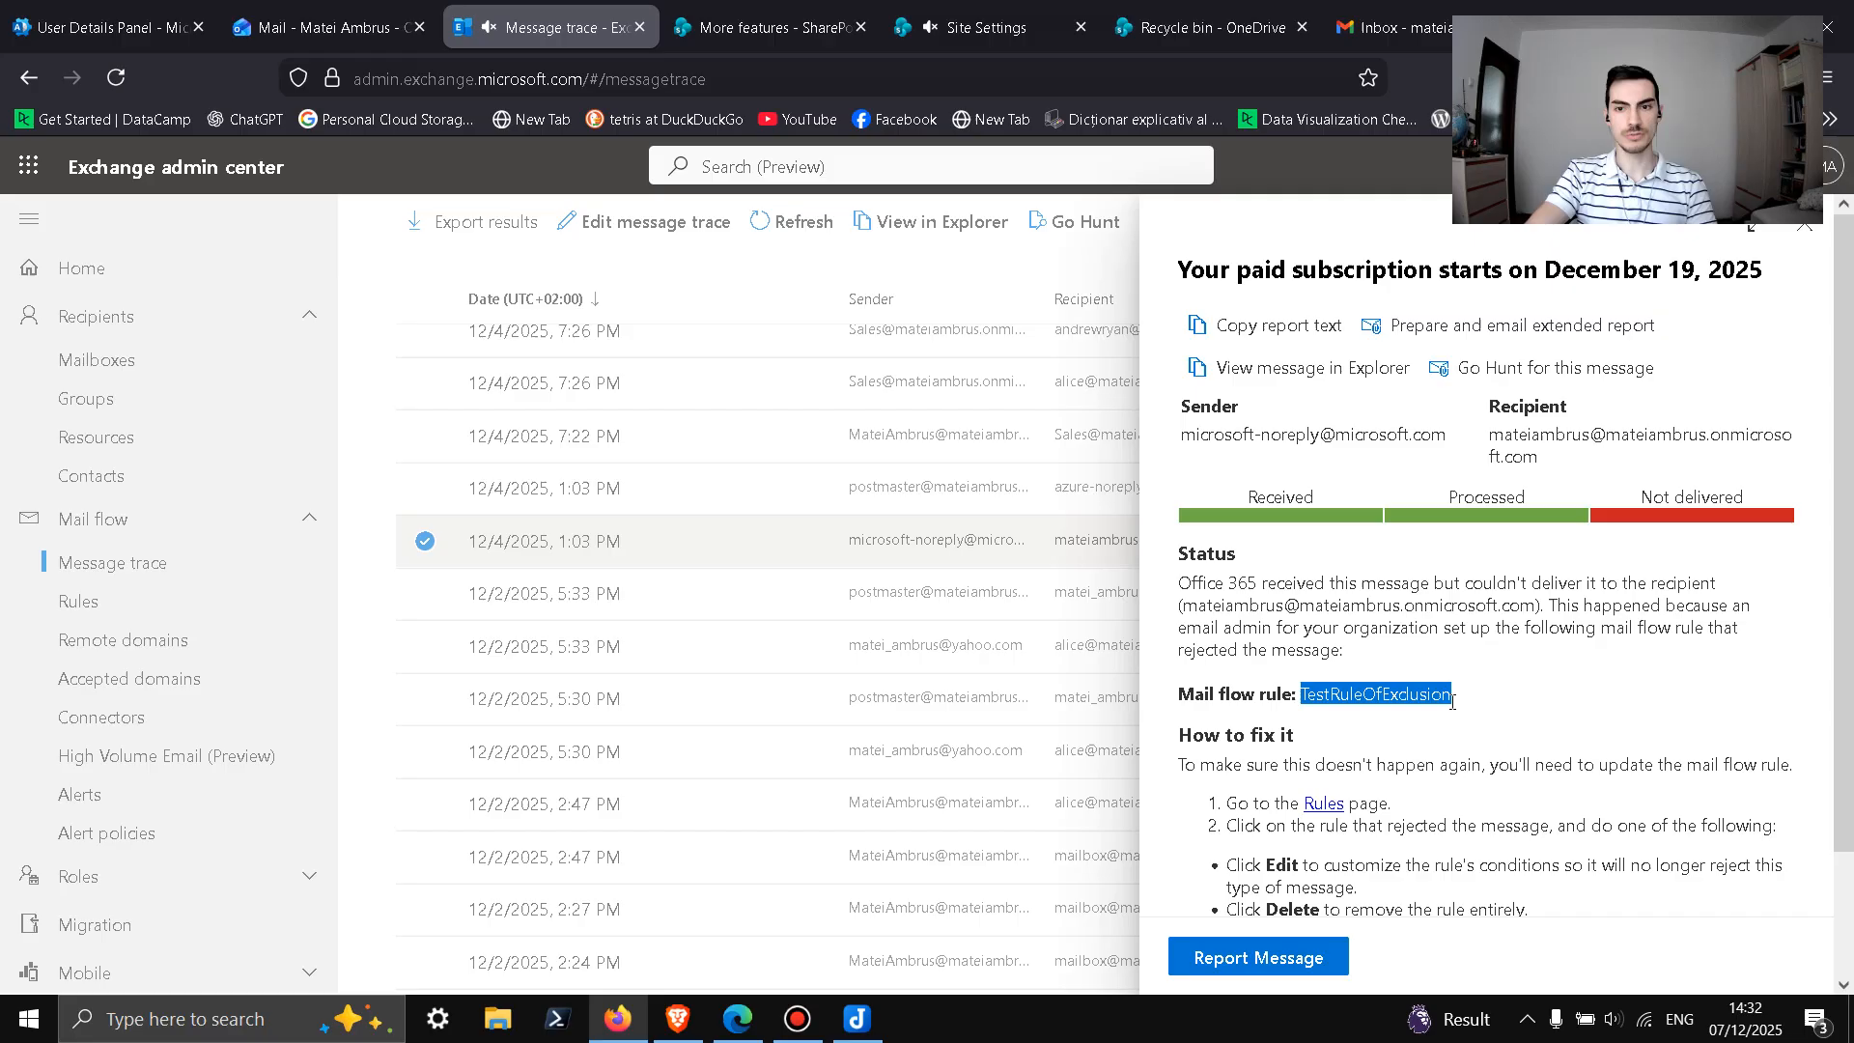
left_click(1381, 716)
left_click_drag(1305, 697, 1455, 698)
left_click(1476, 699)
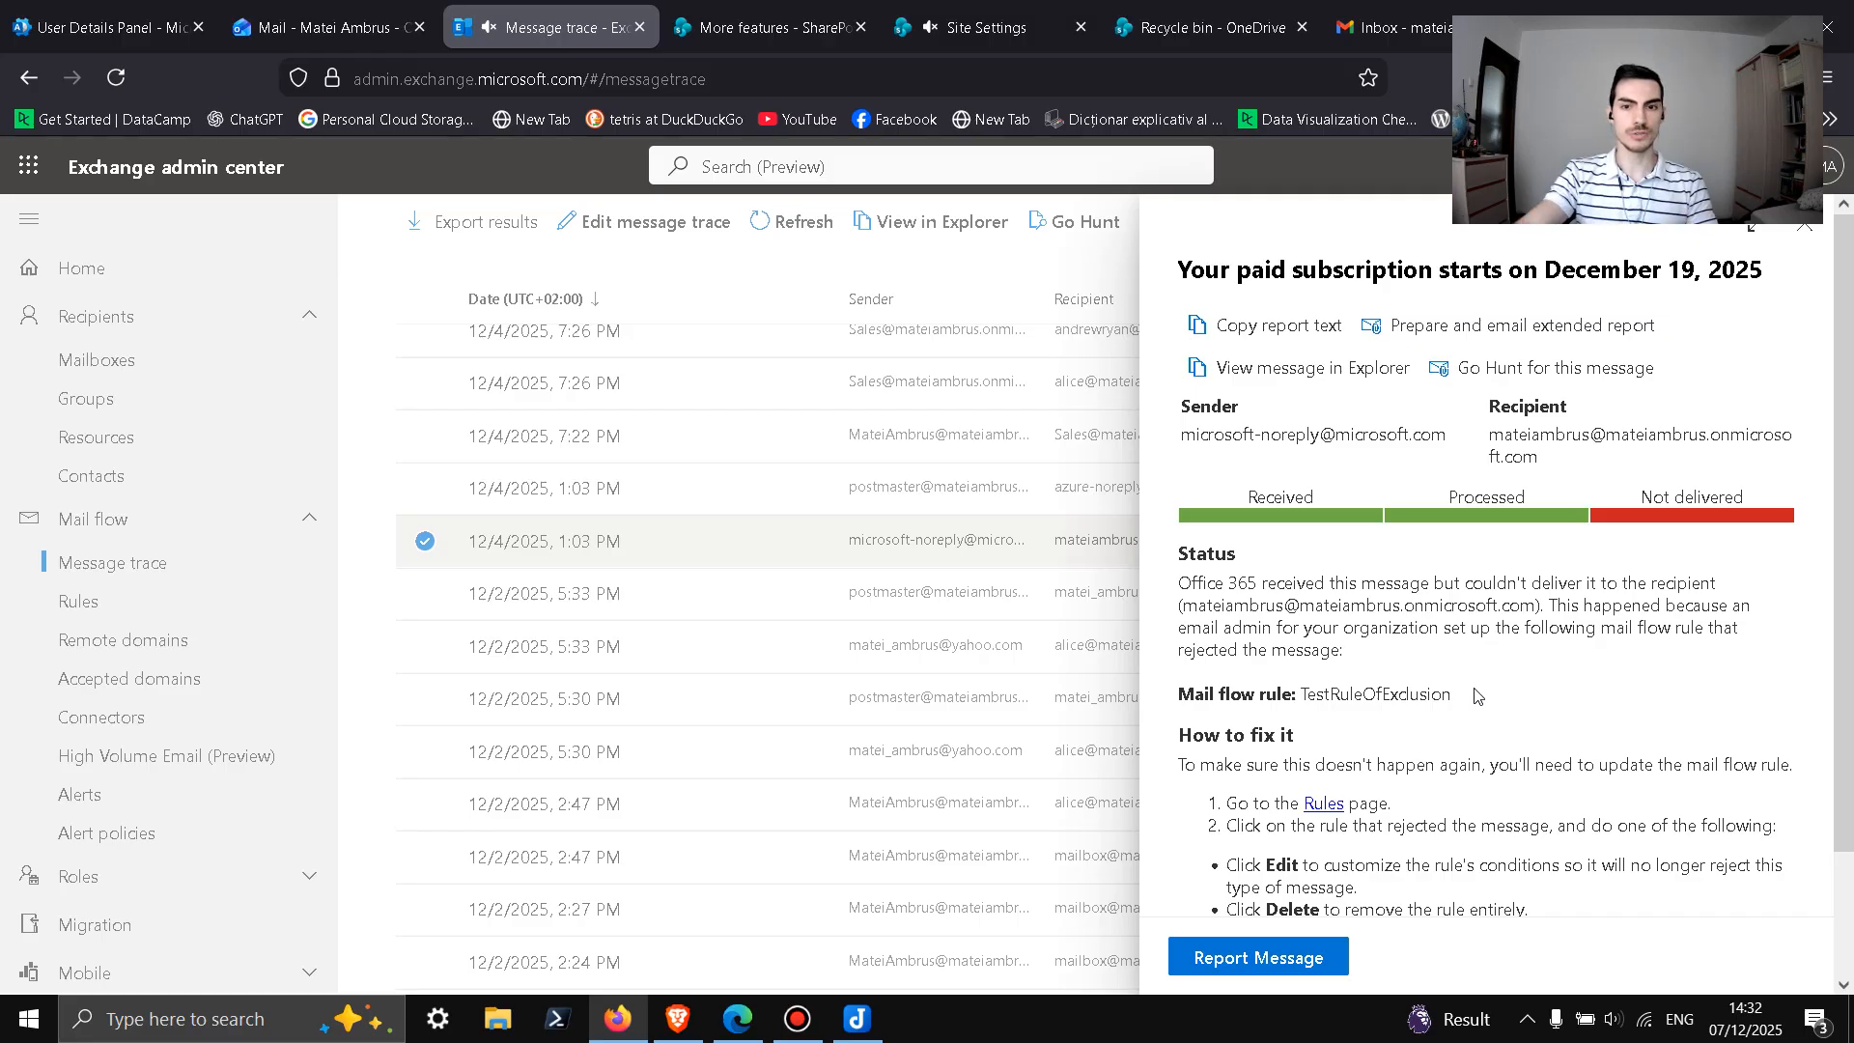
scroll(1456, 667, "down", 2)
scroll(1461, 637, "up", 3)
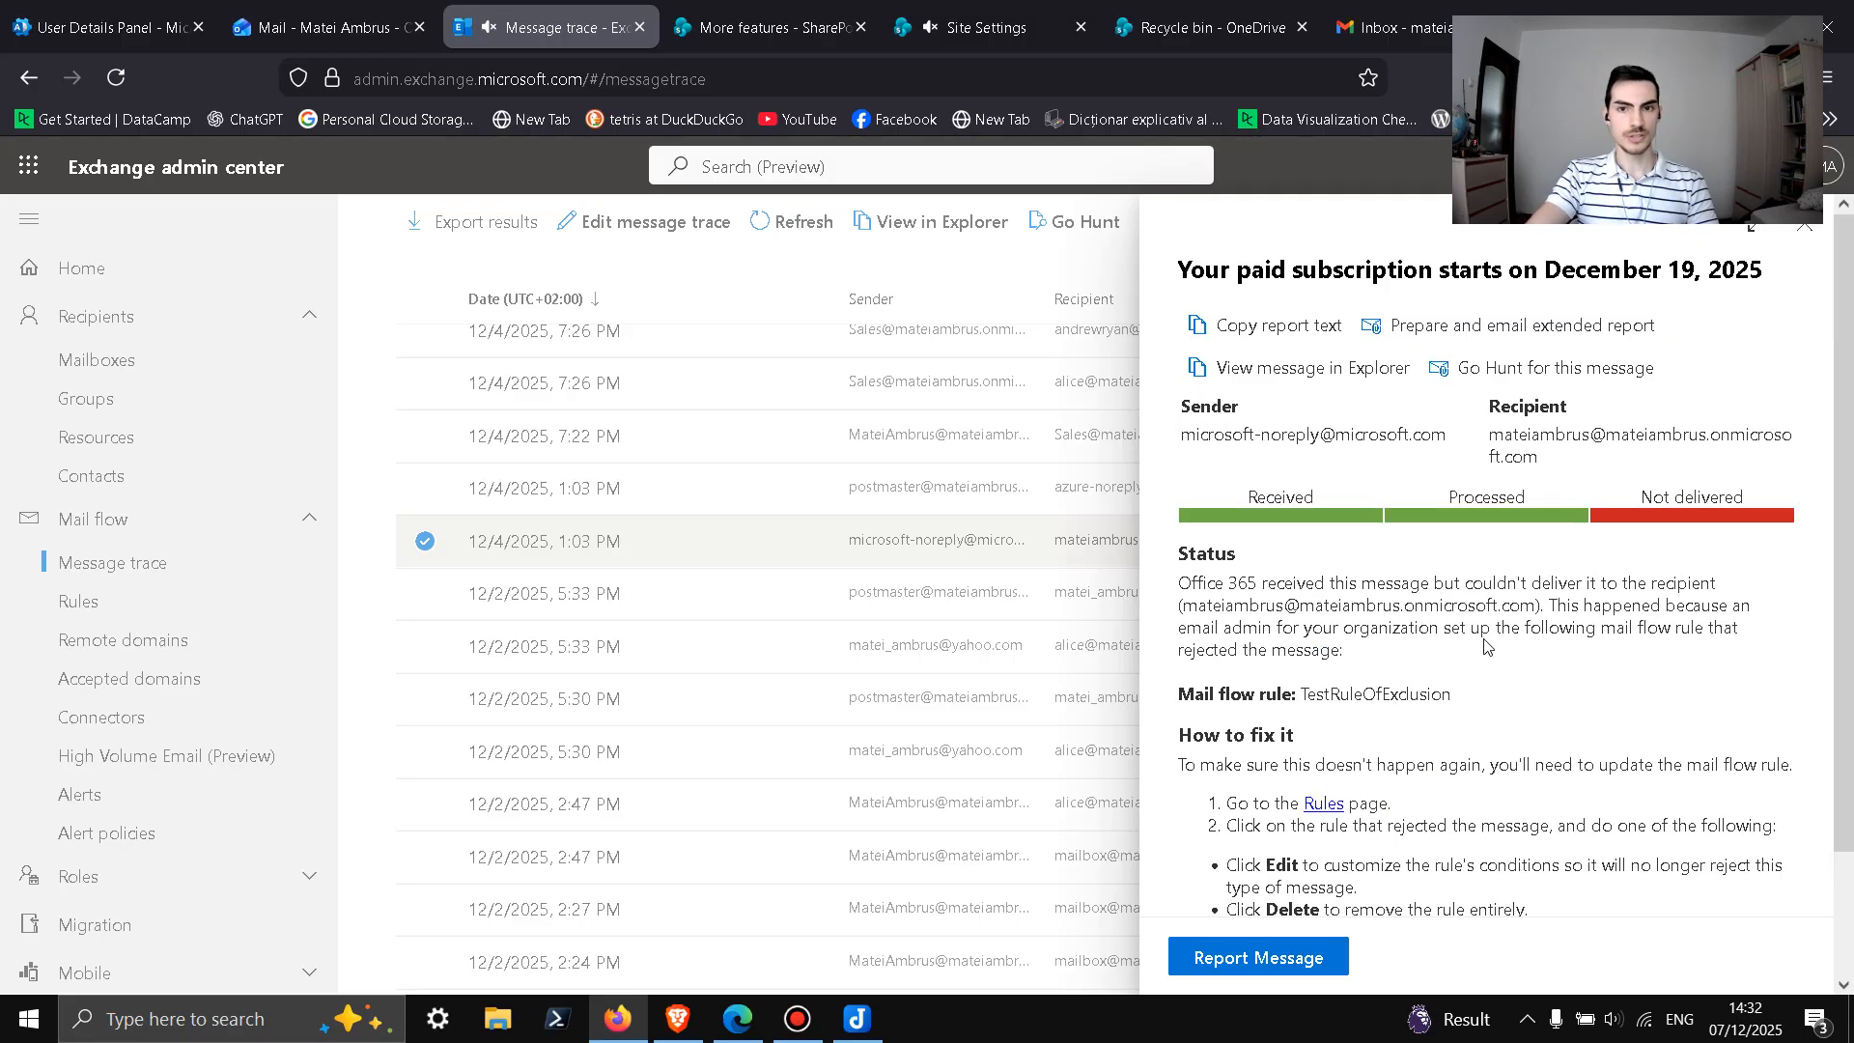
scroll(1438, 641, "down", 3)
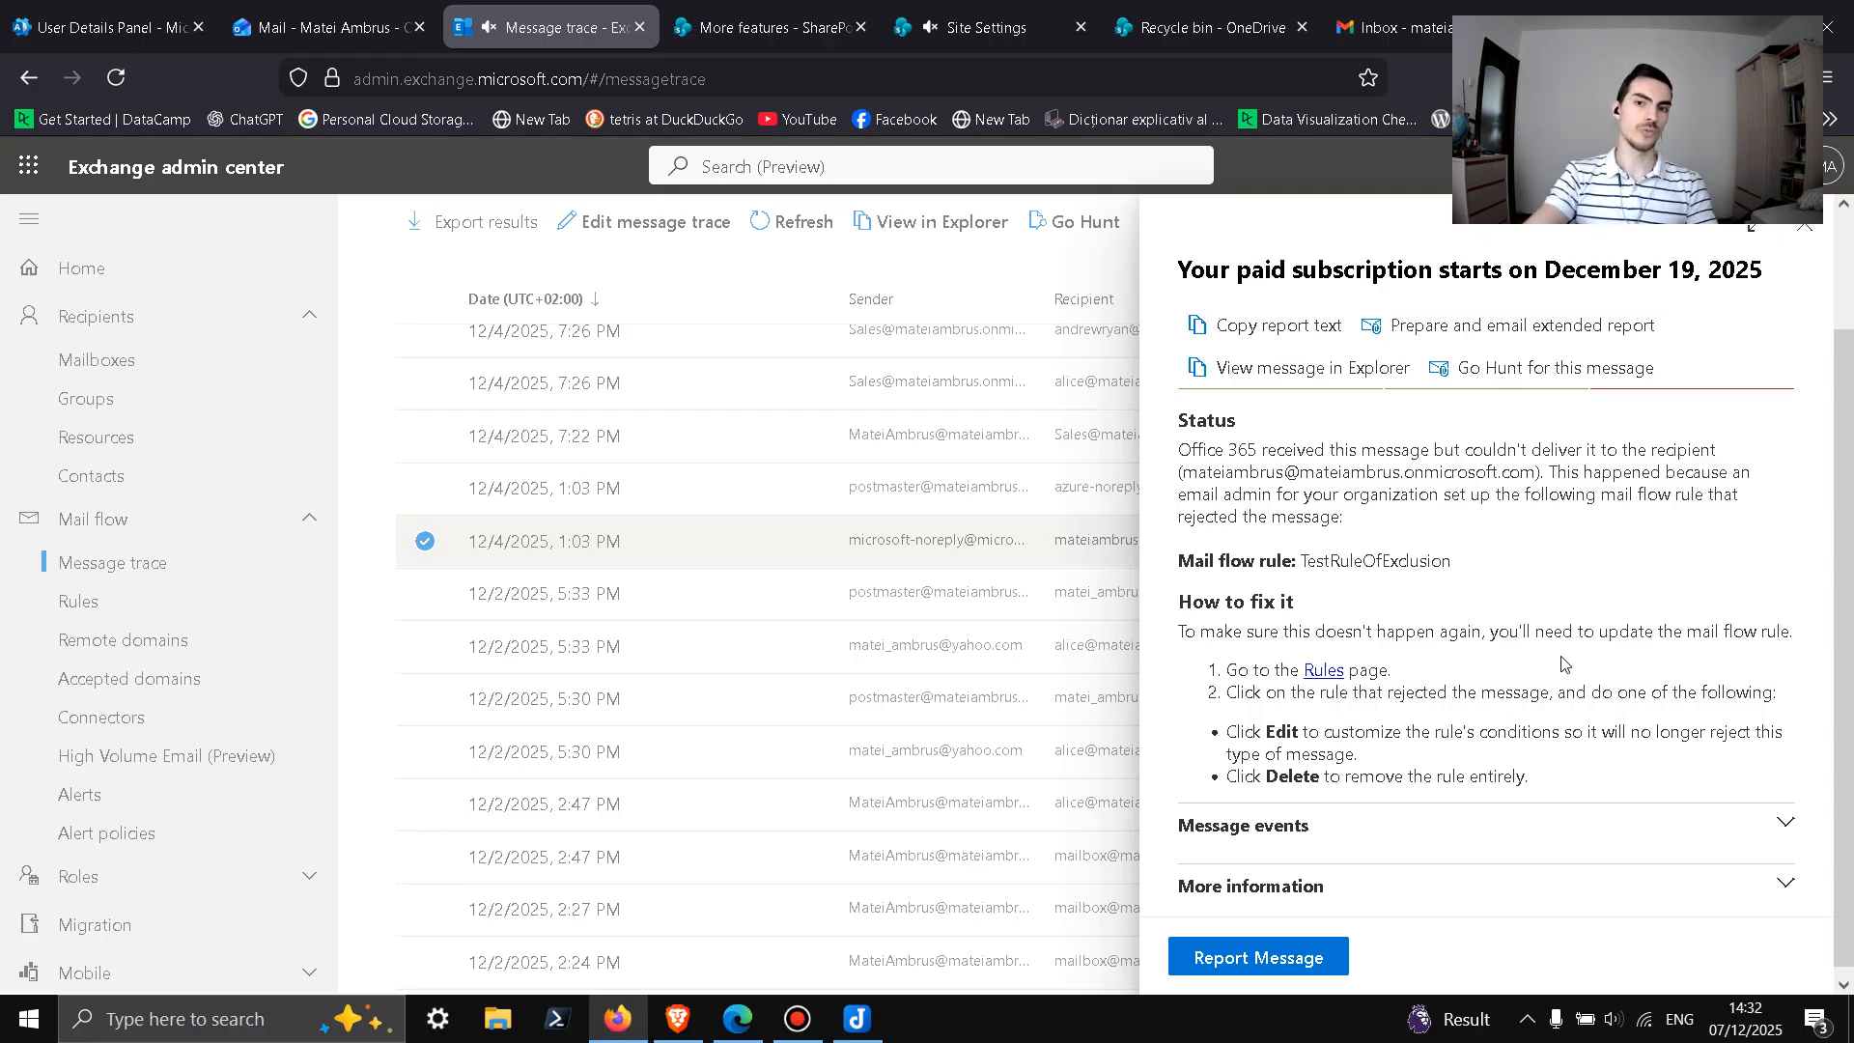
scroll(1611, 647, "up", 2)
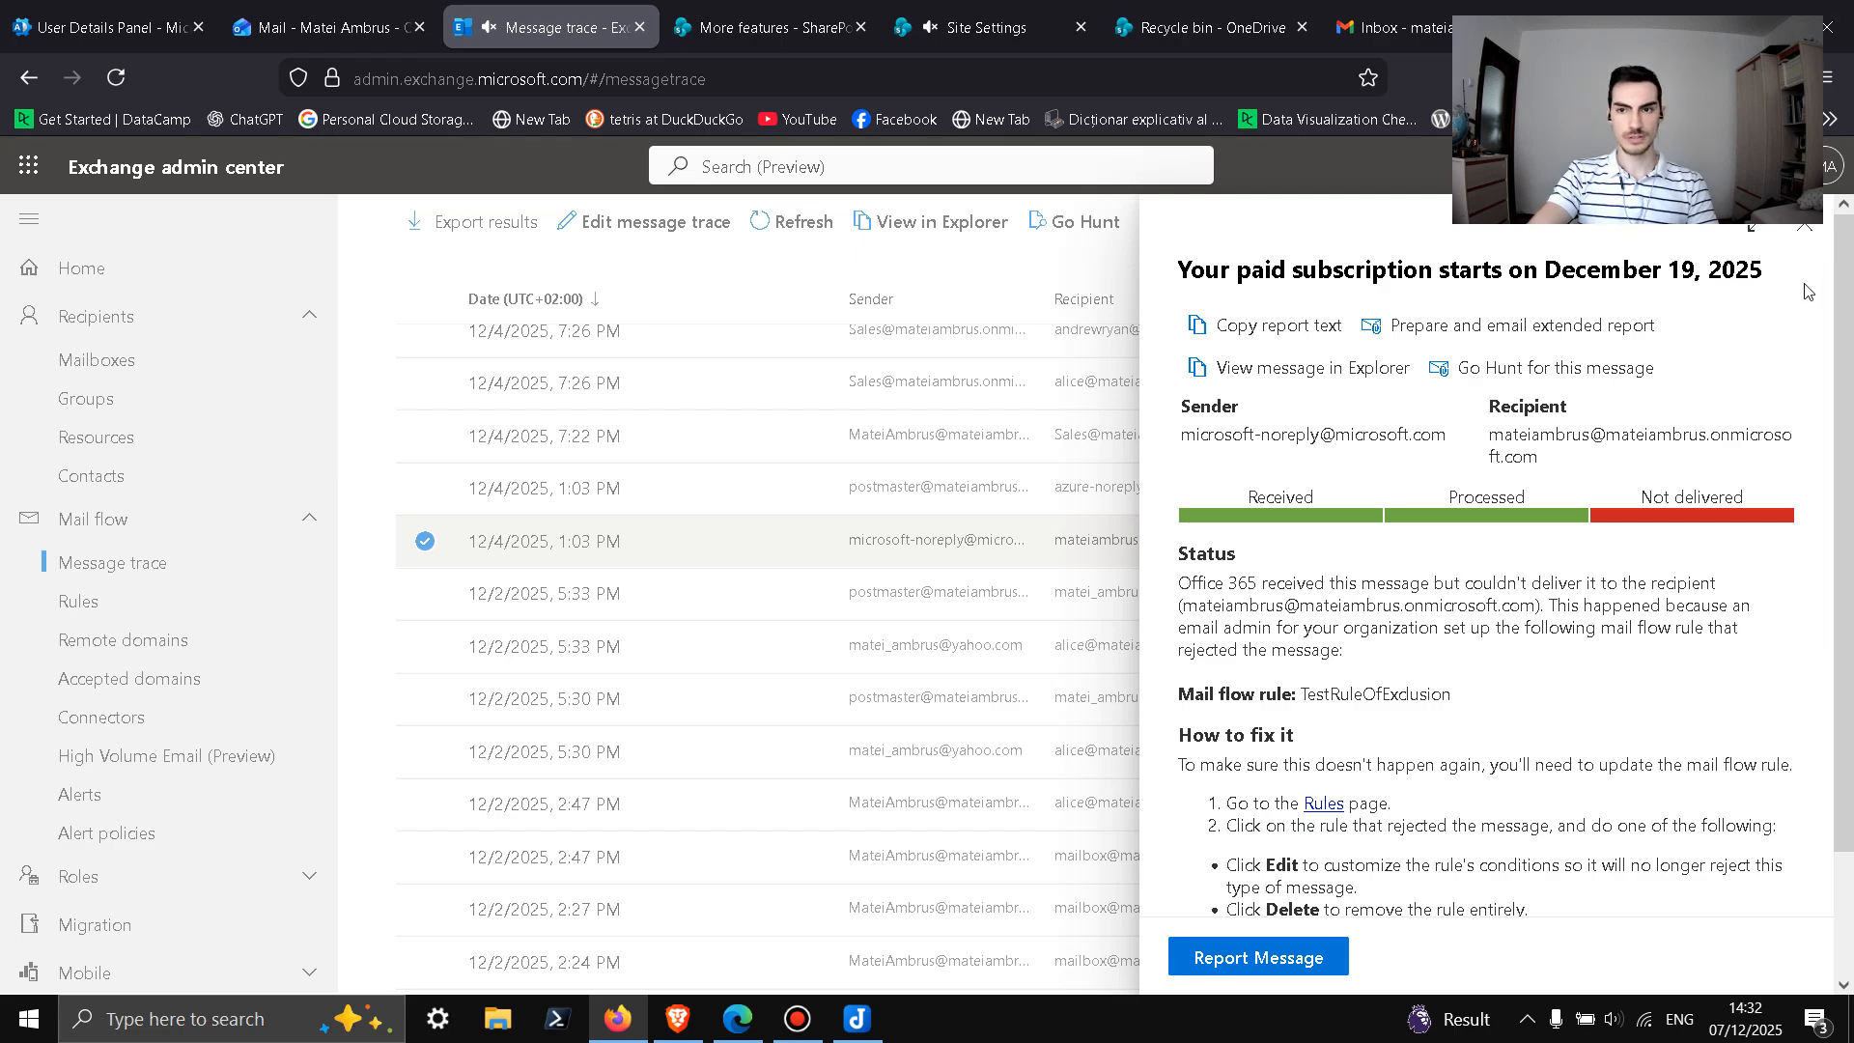
left_click_drag(1305, 693, 1453, 697)
left_click(1474, 701)
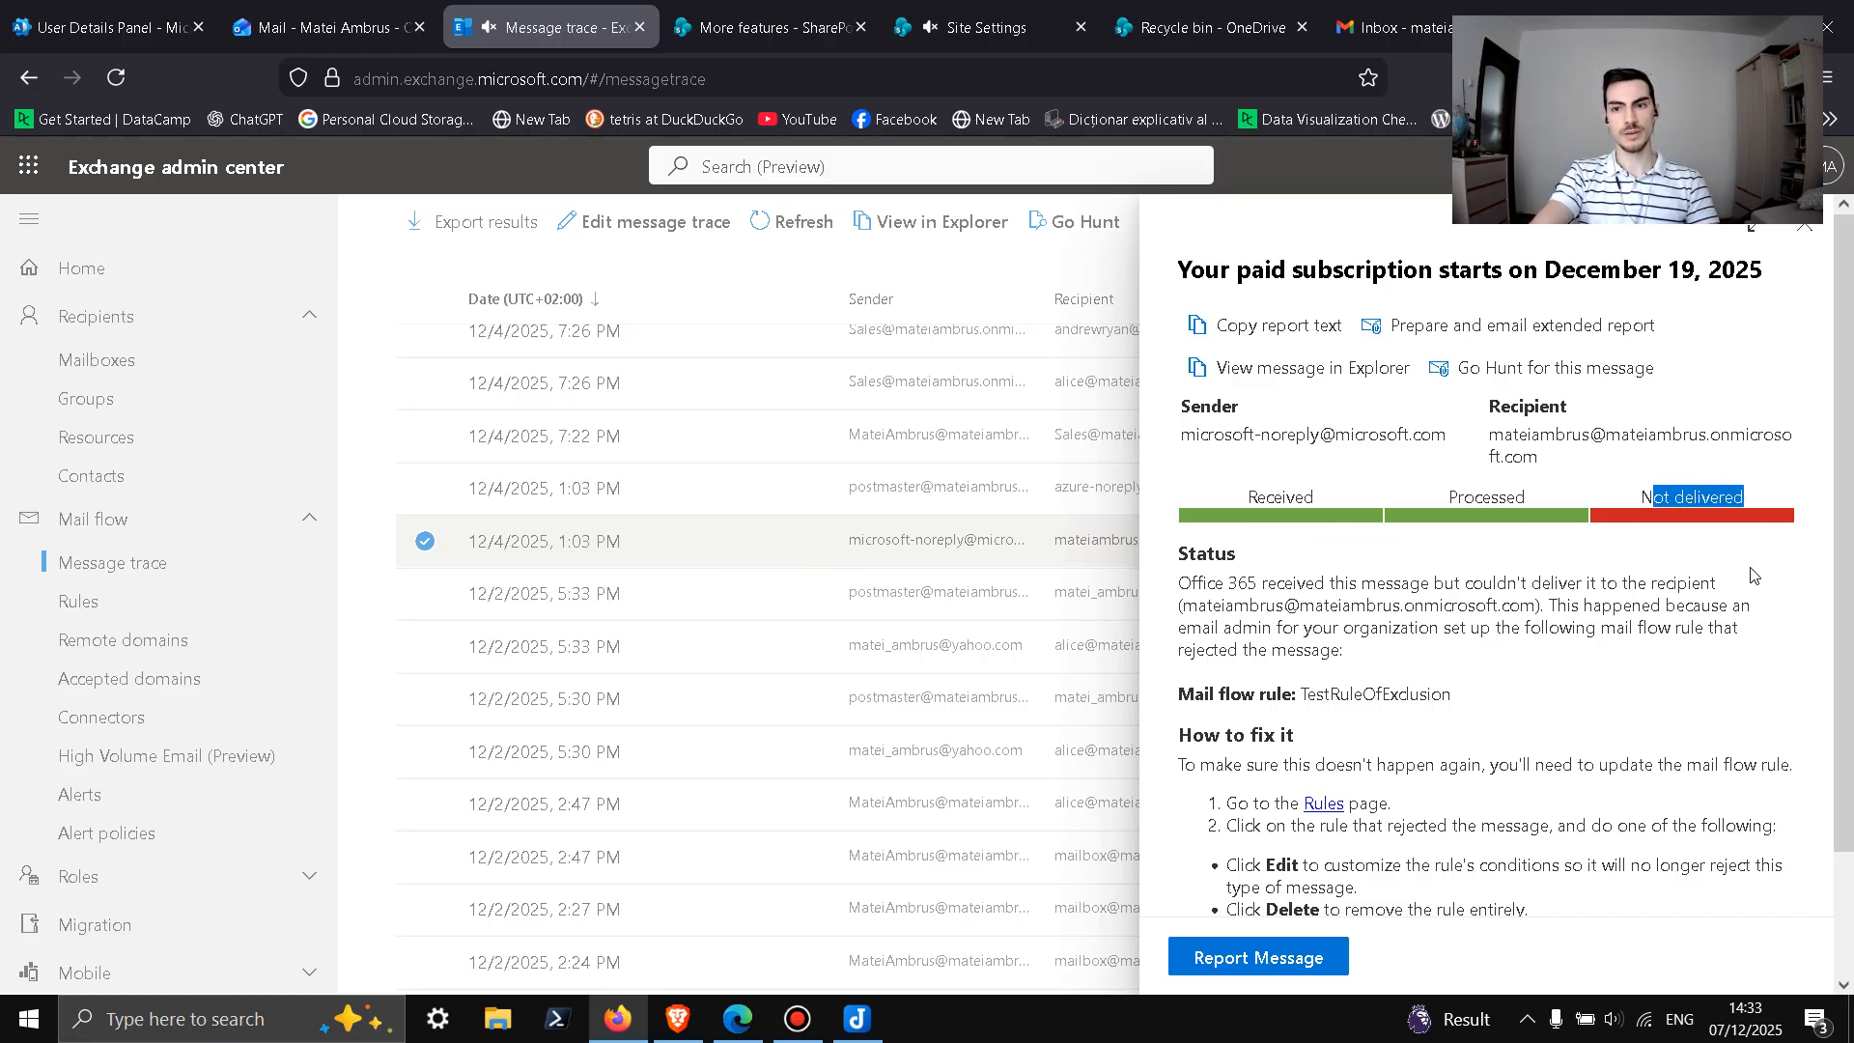
scroll(1518, 581, "down", 3)
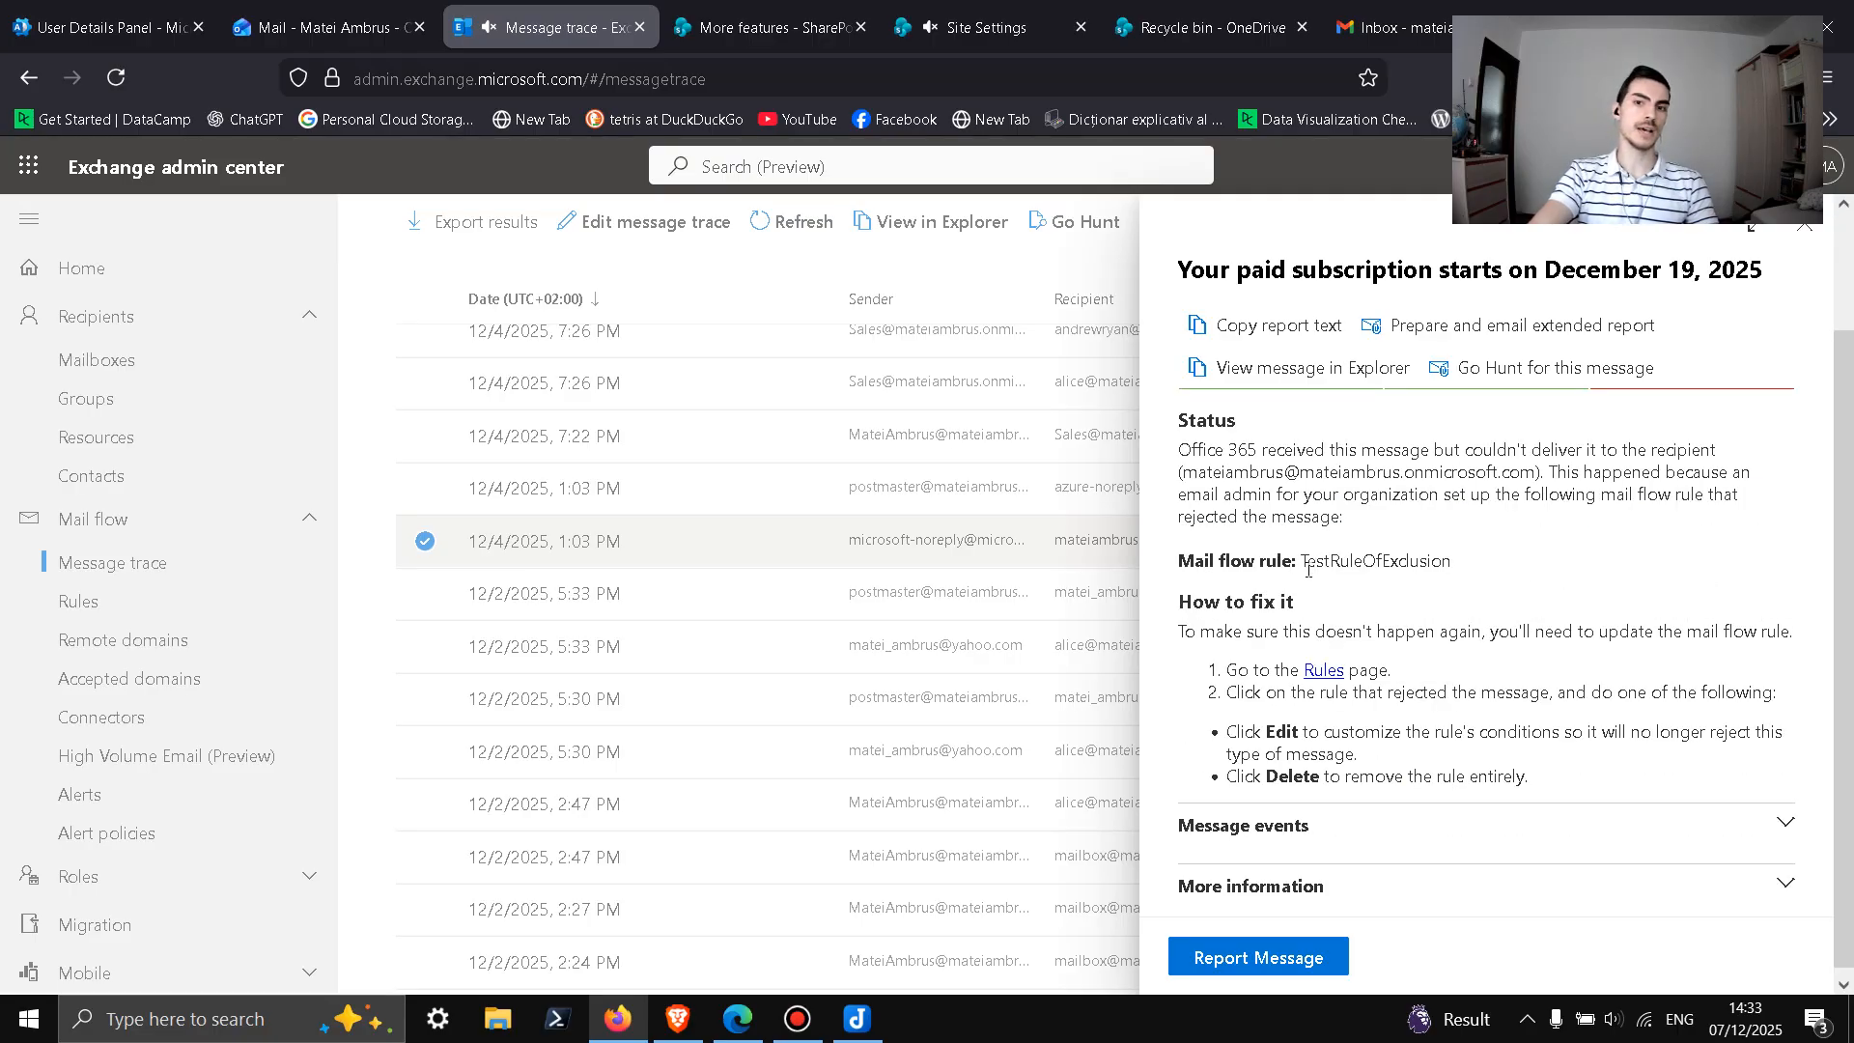
left_click_drag(1310, 570, 1463, 569)
left_click(1468, 574)
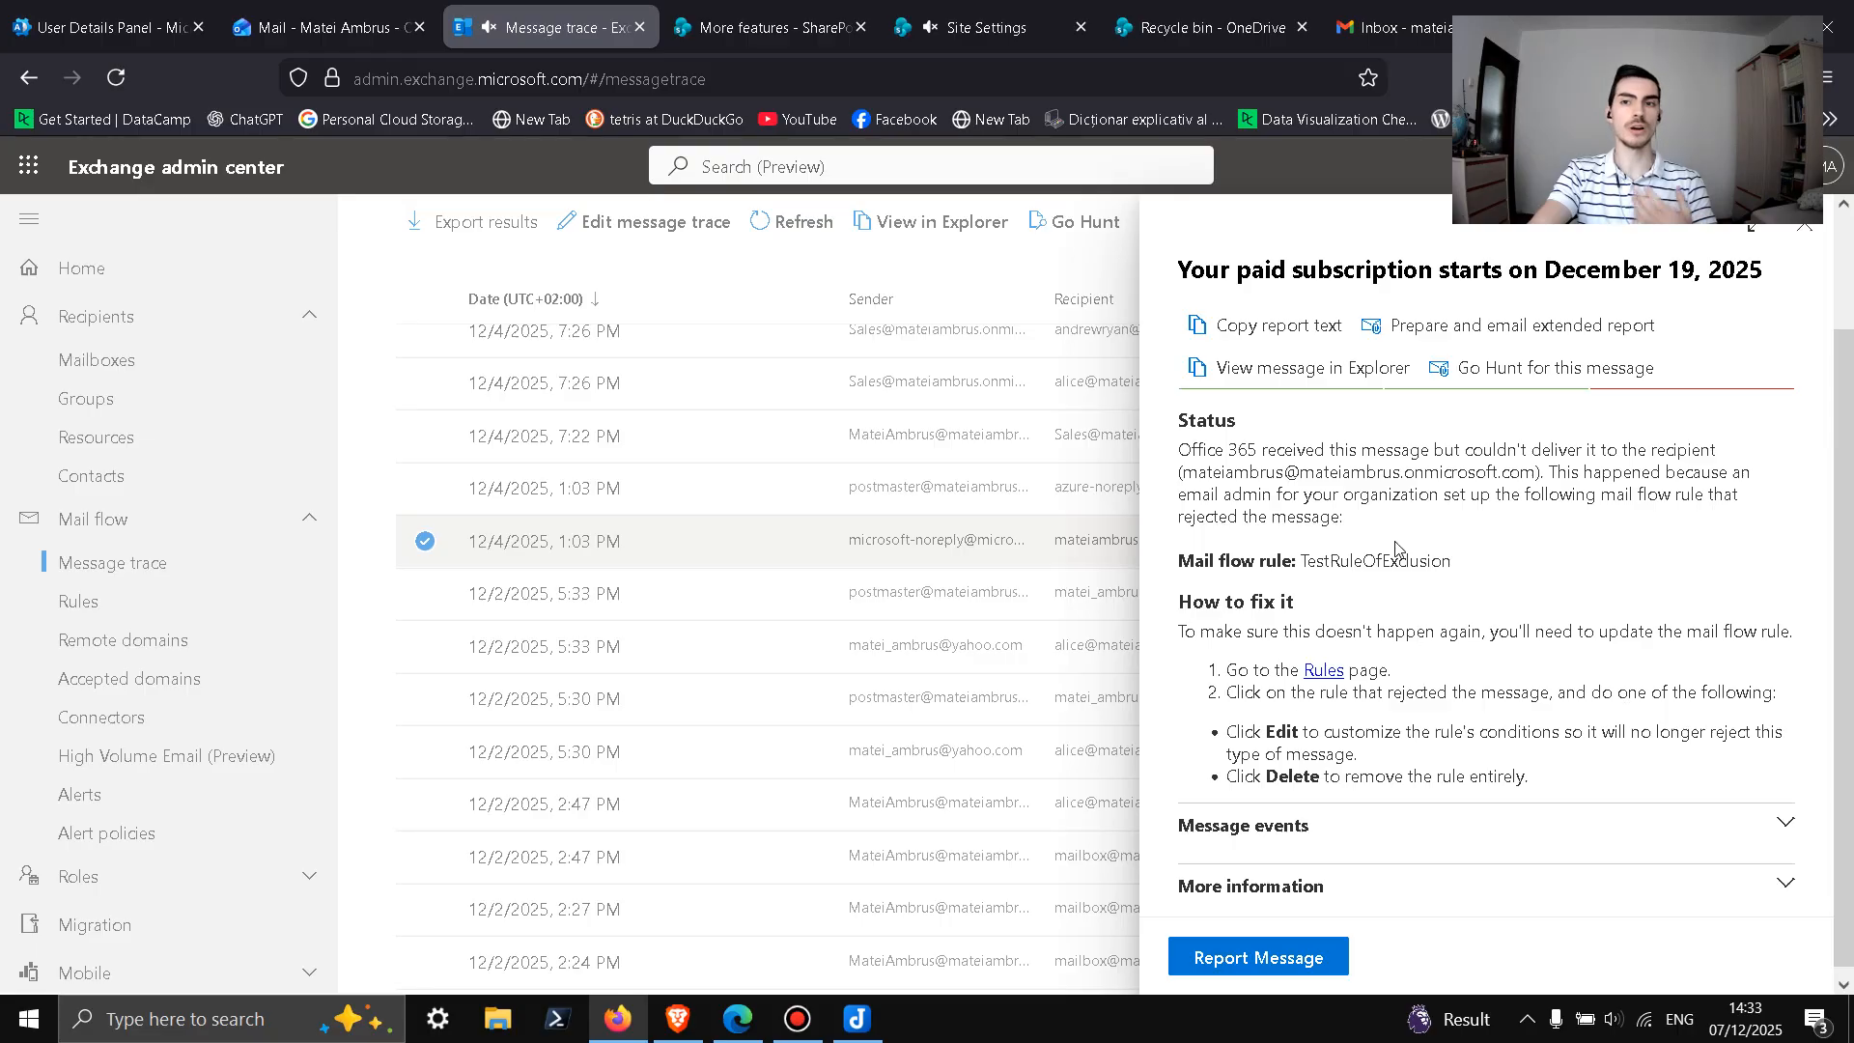
scroll(1395, 543, "up", 3)
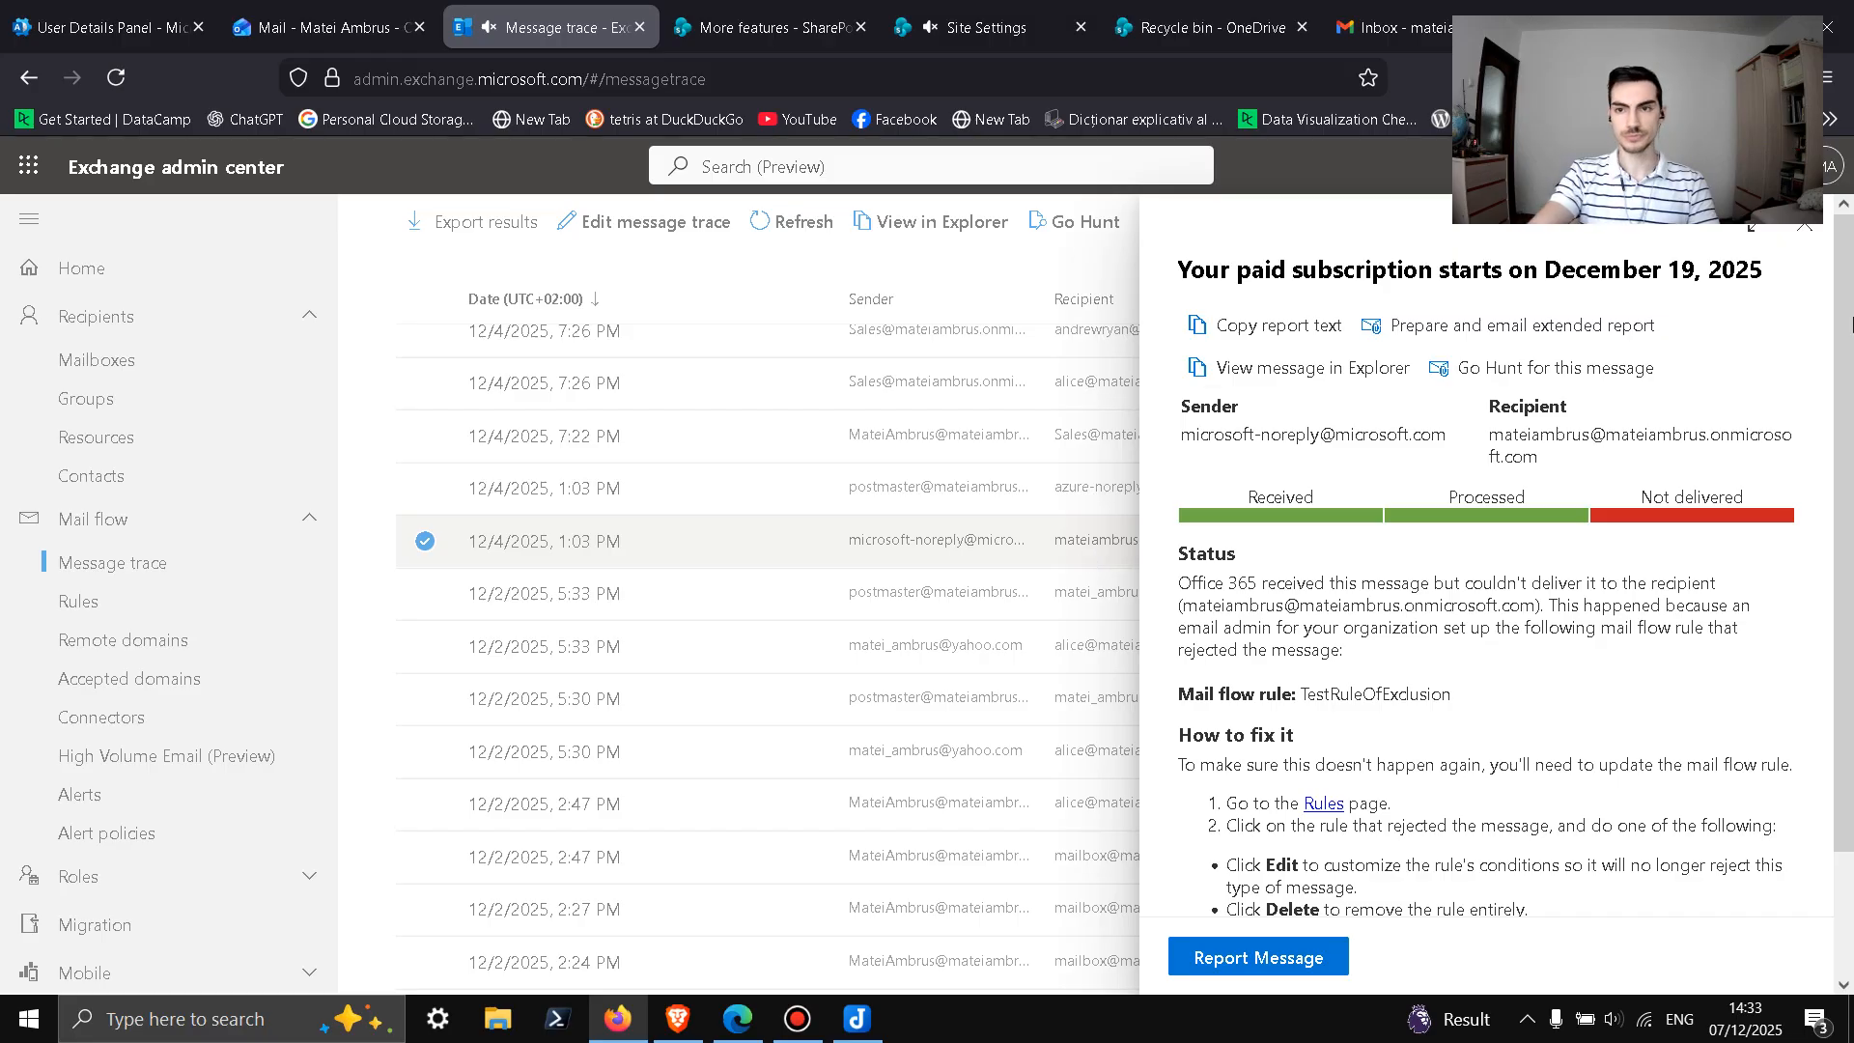
left_click(1804, 226)
scroll(1140, 483, "up", 5)
scroll(1081, 531, "up", 5)
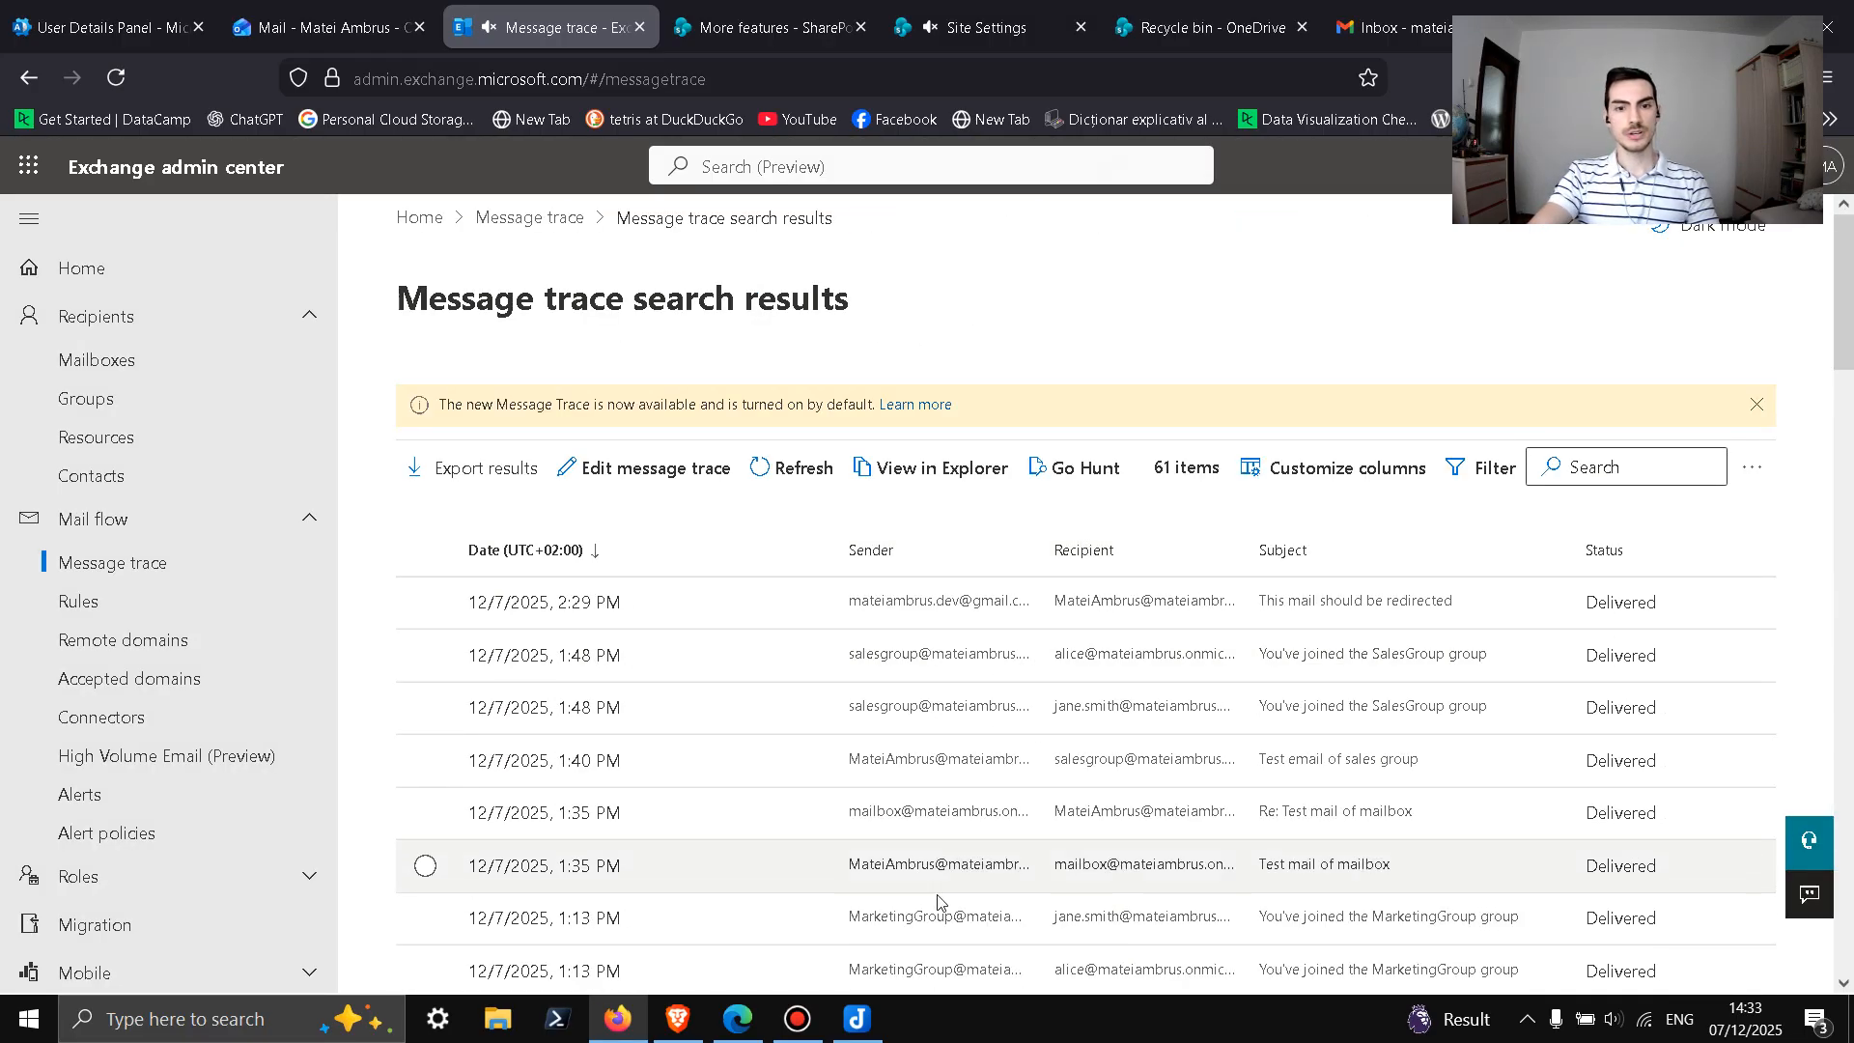
Step: Copy the ✅ from 'Exchange Rules' and paste it after 'Mail Trace' in Joplin
left_click(858, 1019)
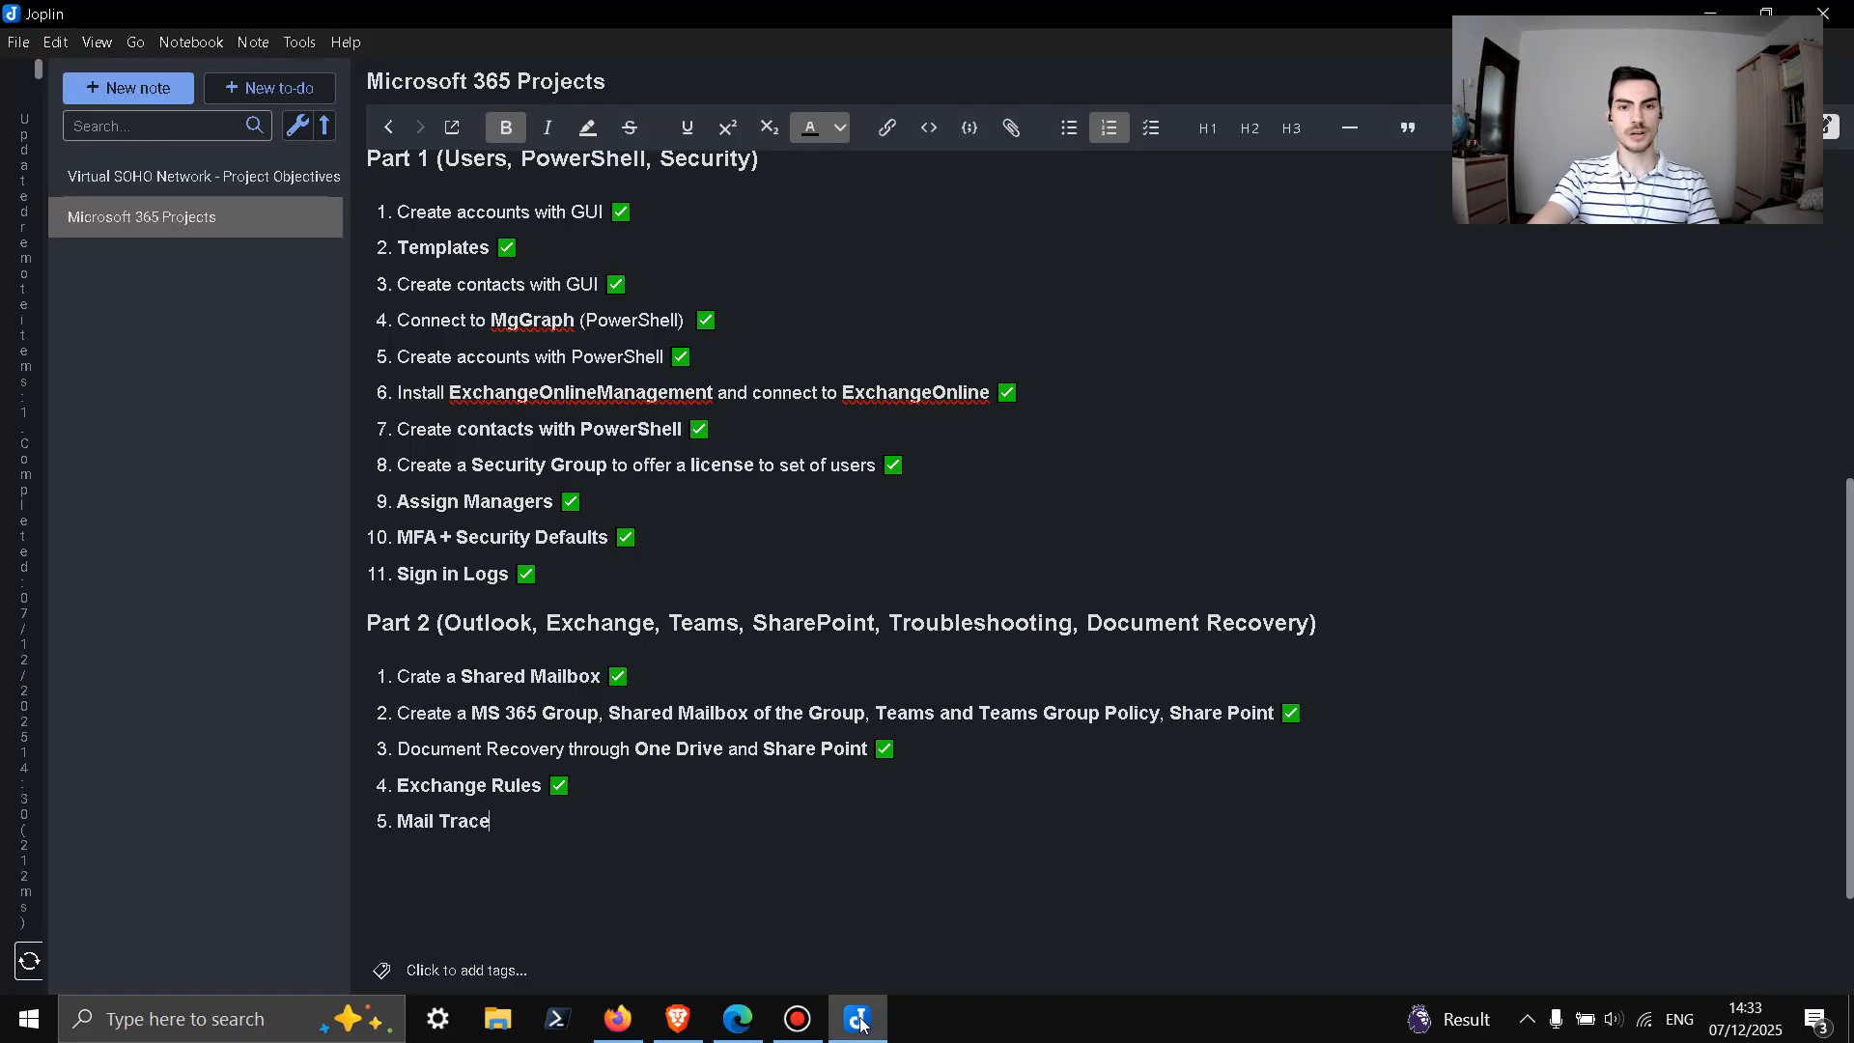
double_click(559, 784)
key("ctrl+c")
left_click(486, 843)
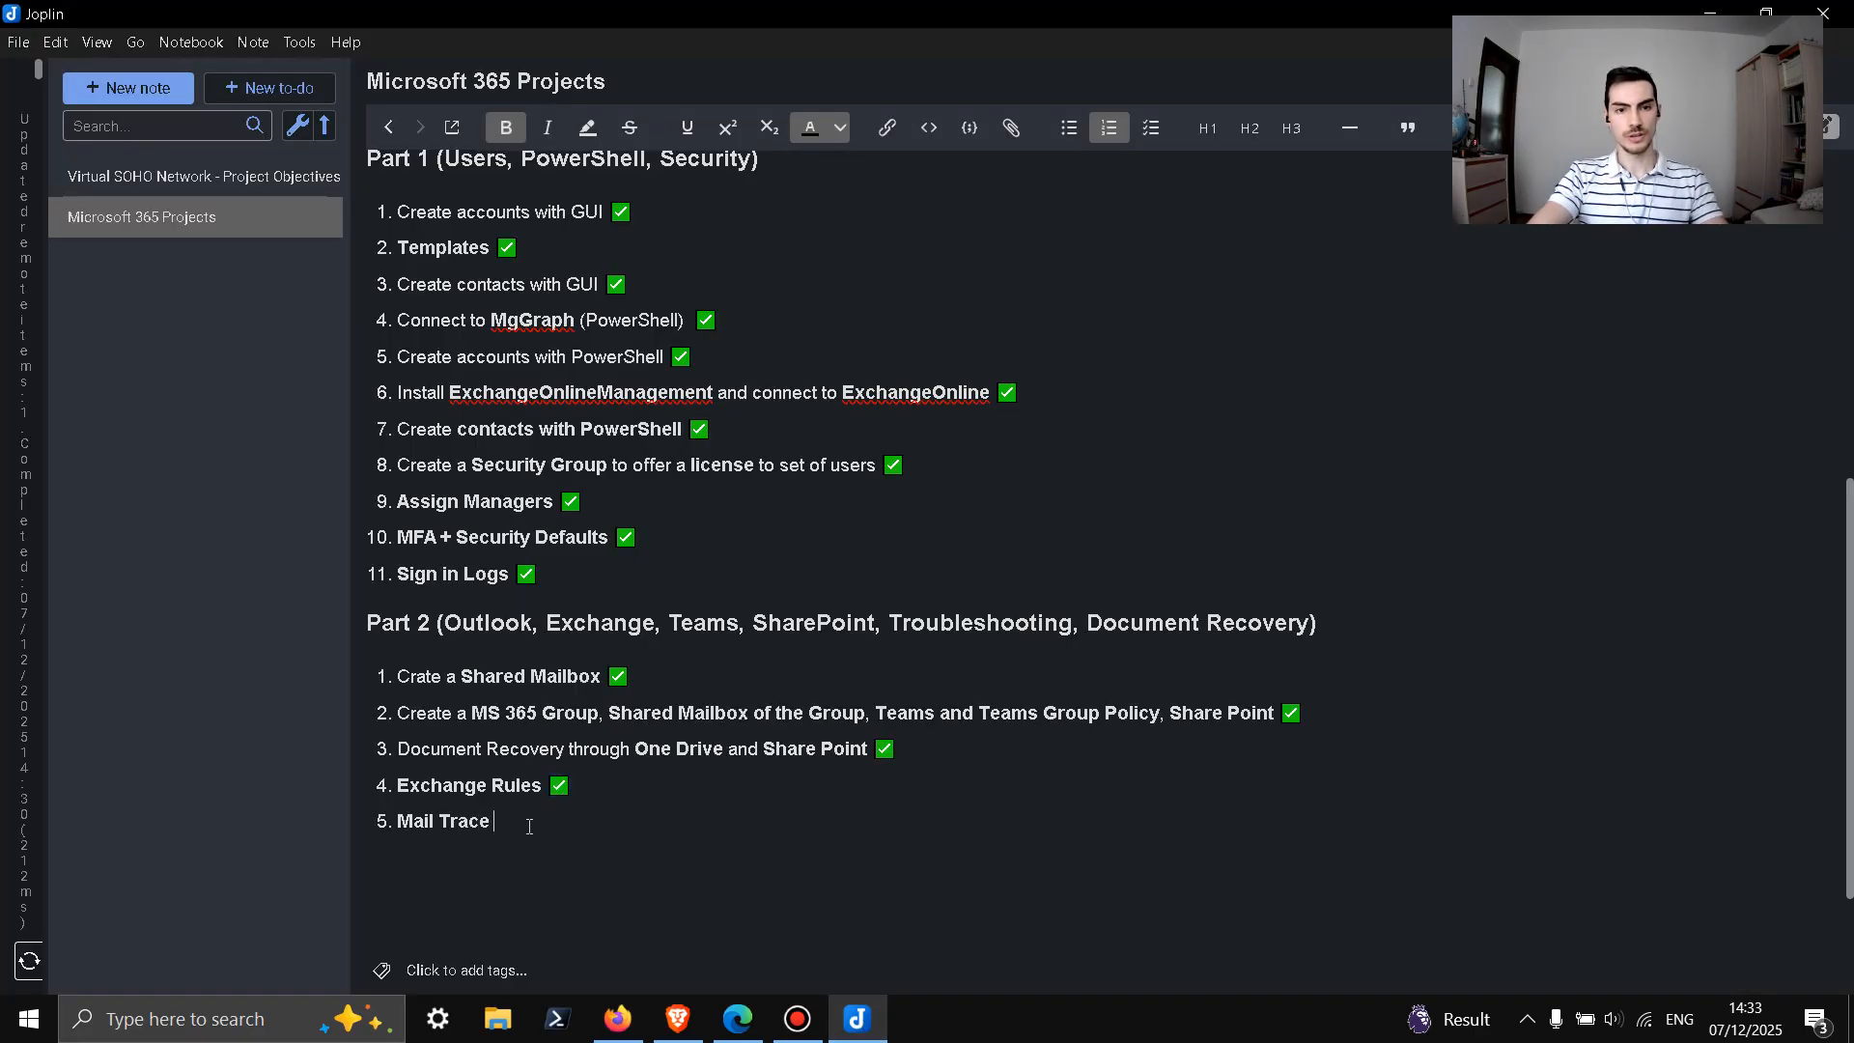
key("ctrl+v")
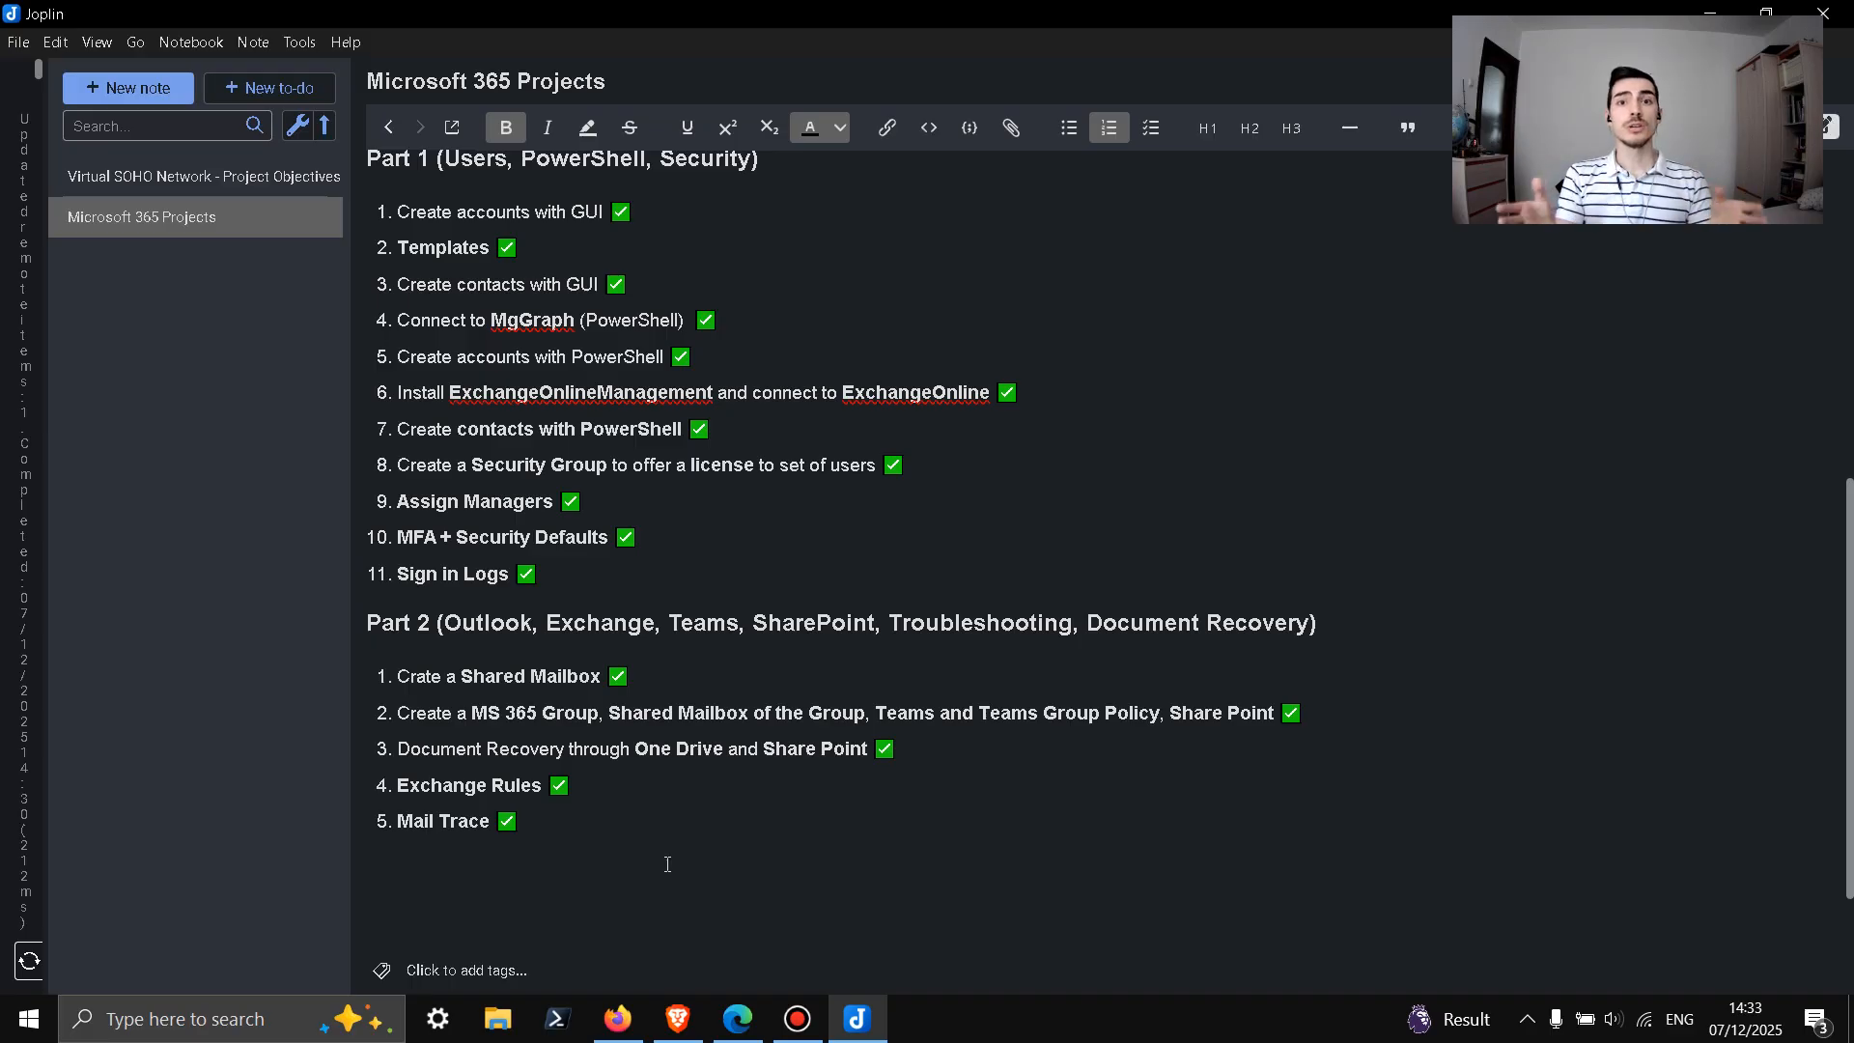